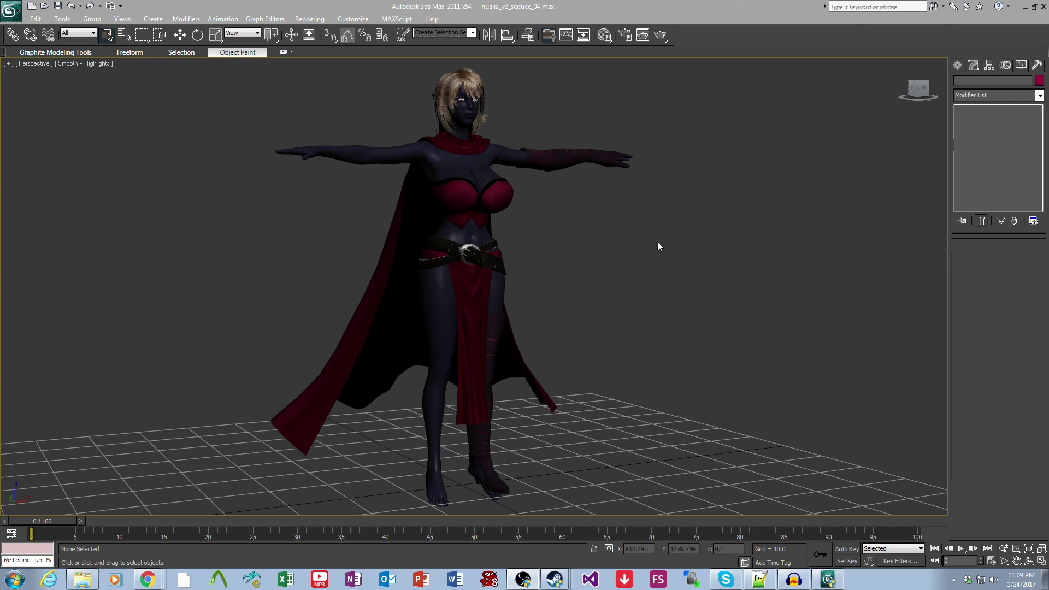
Delete the front skirt cloth and the long red cape from the character.
middle_click_drag(596, 351, 570, 346, "alt")
scroll(579, 344, "up", 3)
scroll(530, 338, "down", 3)
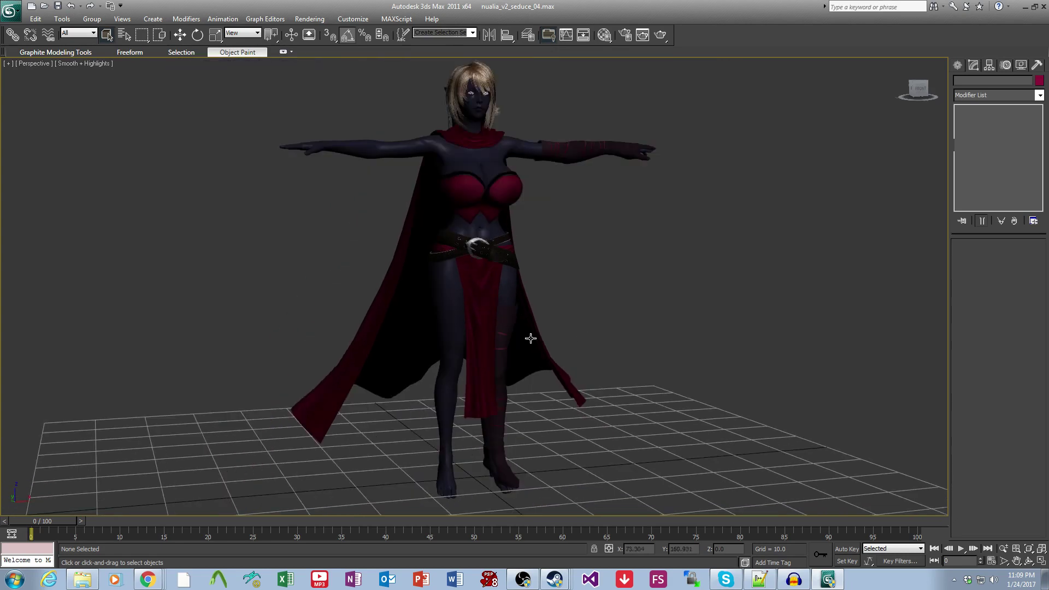
left_click(491, 313)
scroll(556, 328, "up", 4)
key("Delete")
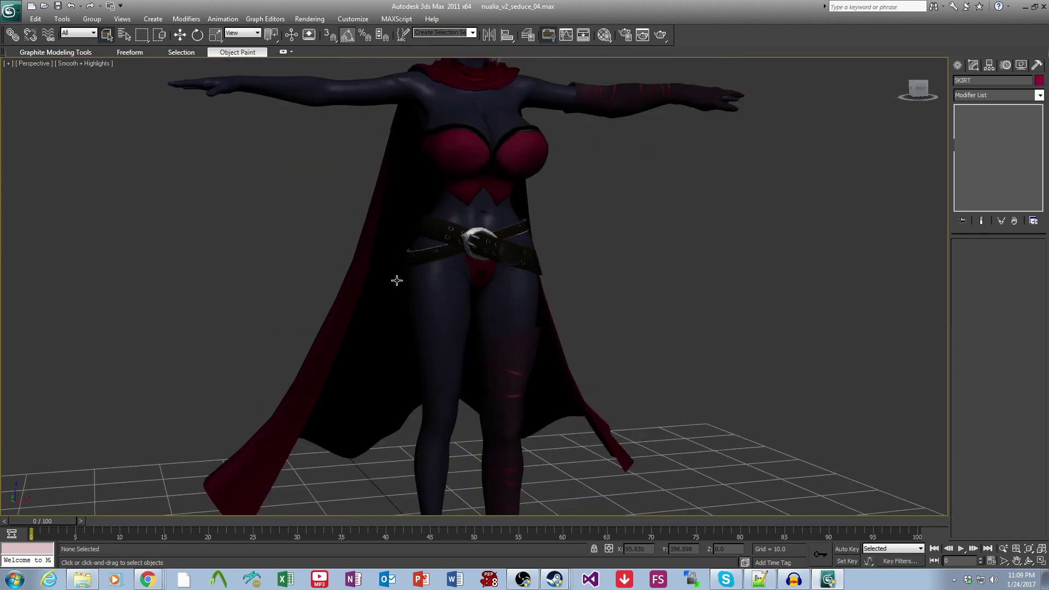
left_click(380, 277)
key("Delete")
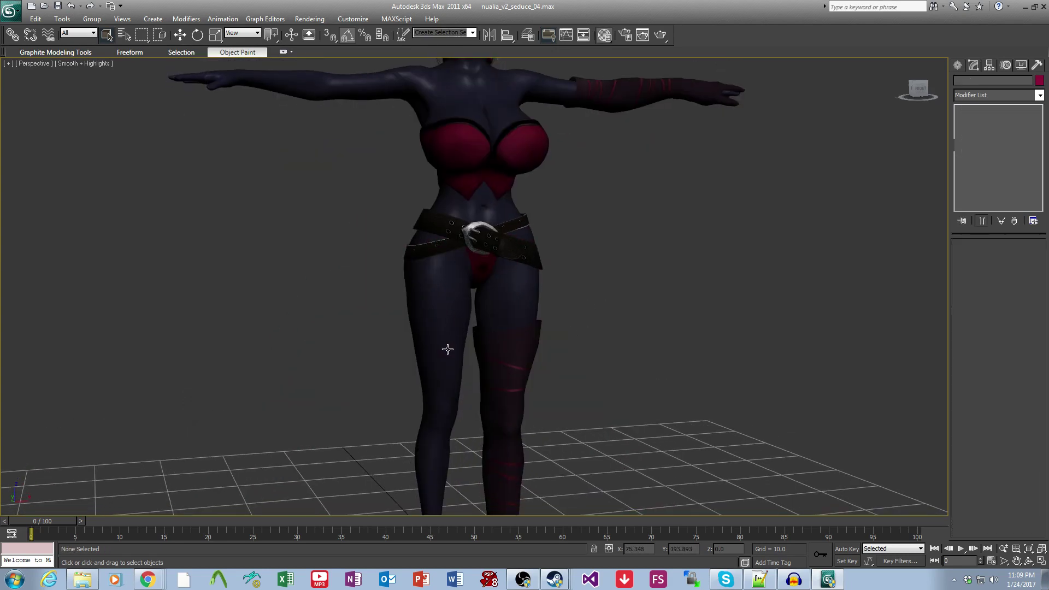
Open the Material Editor and sample the character body's material from its leg into the first slot.
key("m")
left_click(168, 281)
left_click(523, 290)
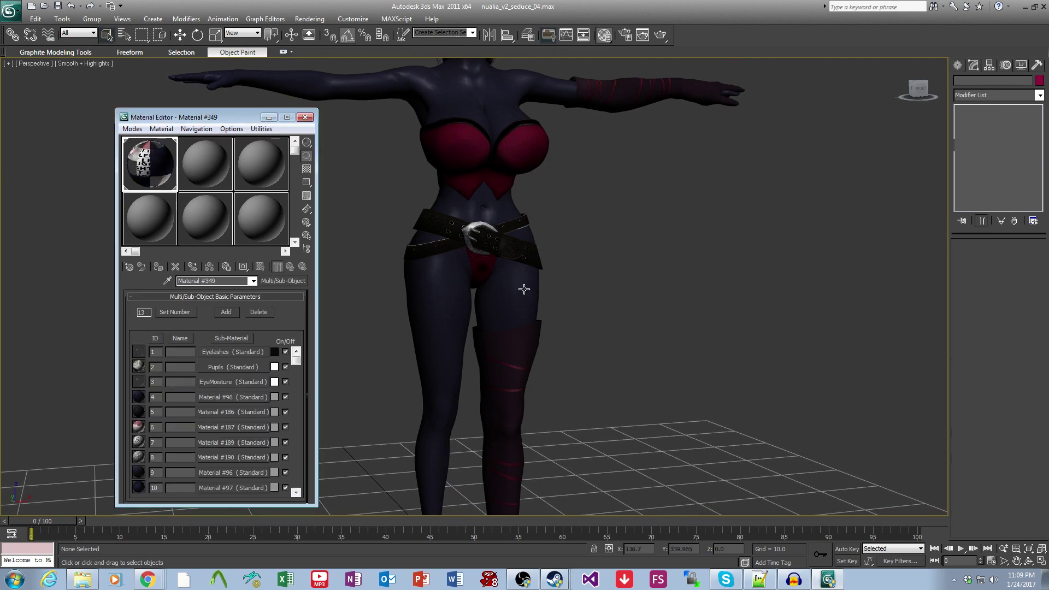
Select the NUALIA DAZ V2 body at Polygon level and check the material IDs of its thigh and hip polygons.
left_click(508, 237)
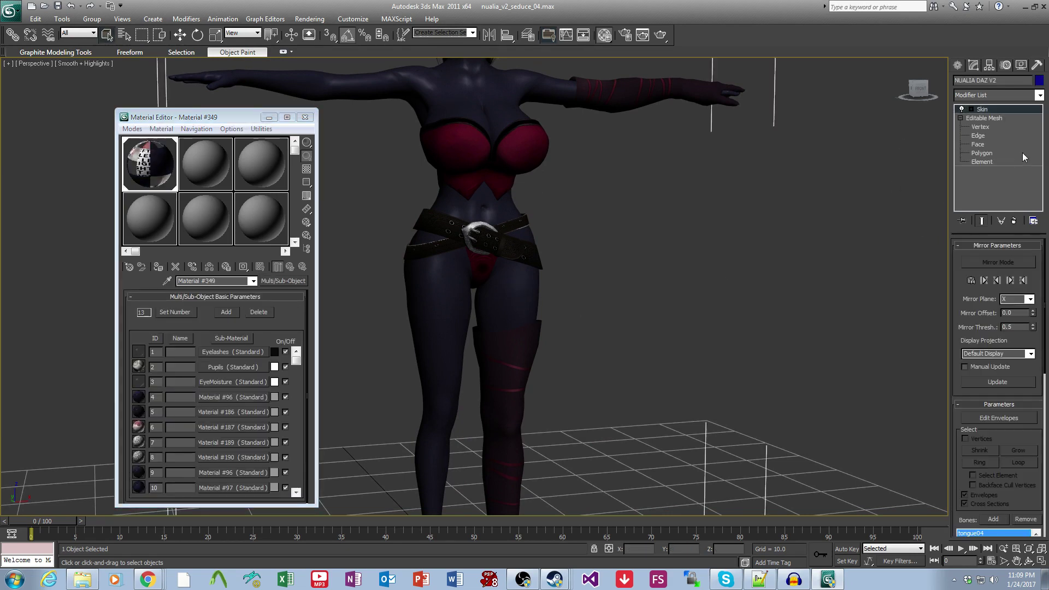
left_click(1004, 154)
scroll(578, 359, "up", 4)
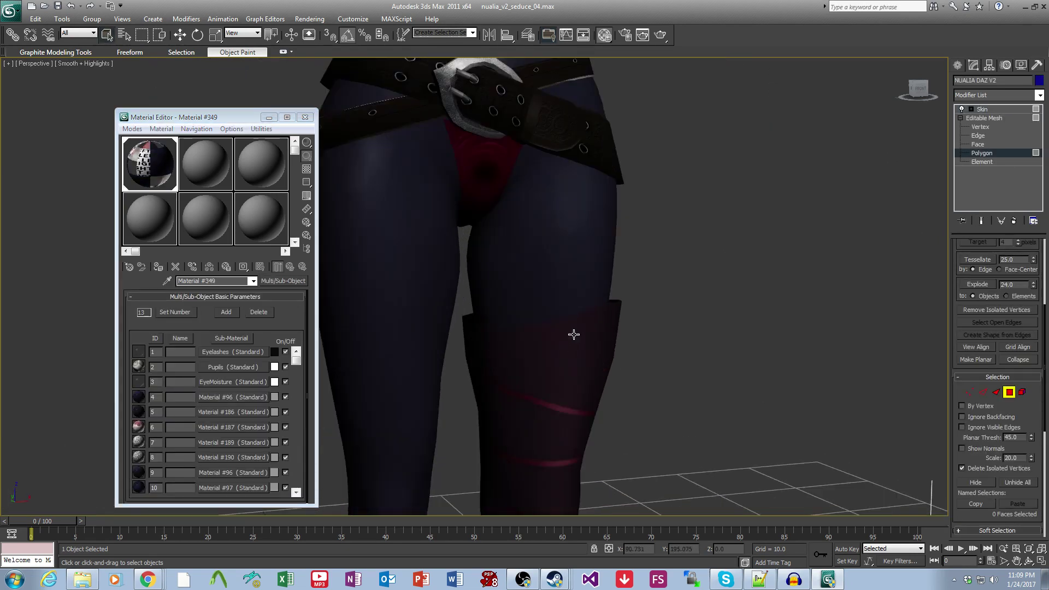
scroll(606, 377, "down", 5)
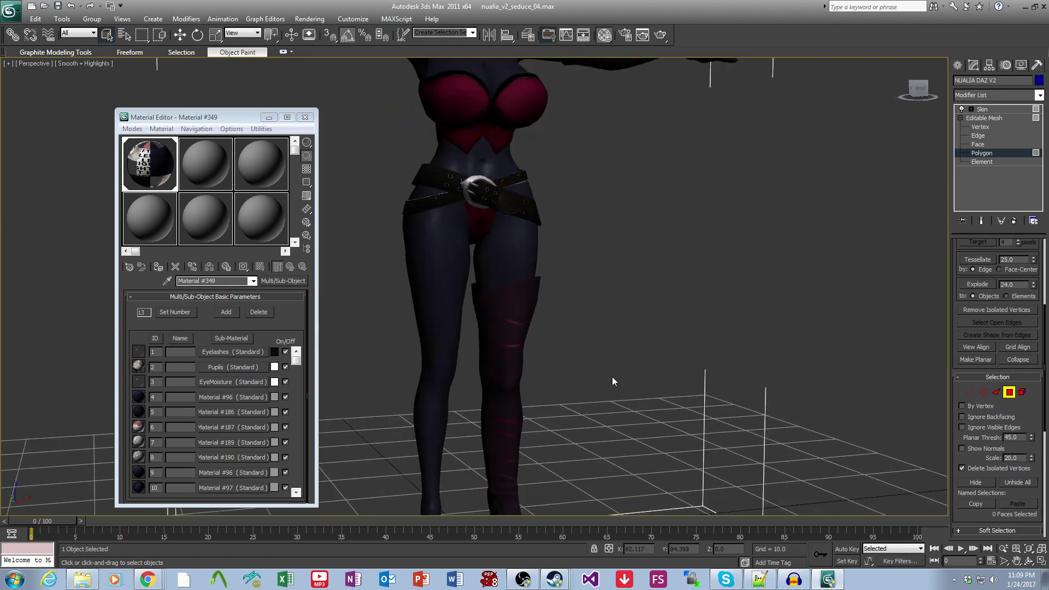
scroll(606, 370, "up", 2)
scroll(615, 393, "up", 2)
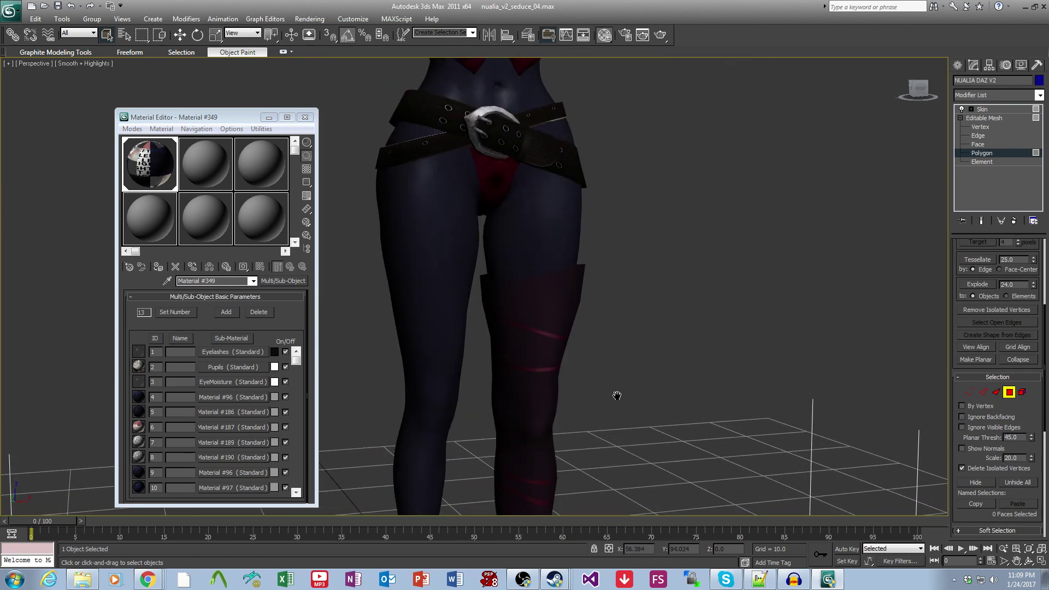
scroll(643, 398, "down", 2)
left_click(580, 261)
middle_click_drag(647, 367, 646, 338)
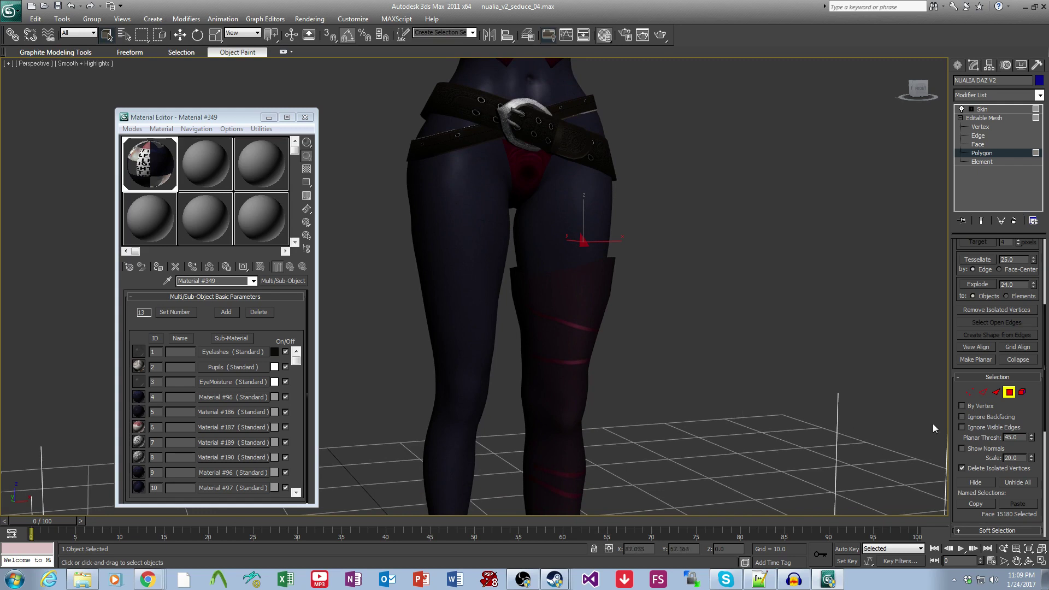
left_click_drag(1032, 505, 999, 129)
middle_click_drag(806, 286, 846, 306)
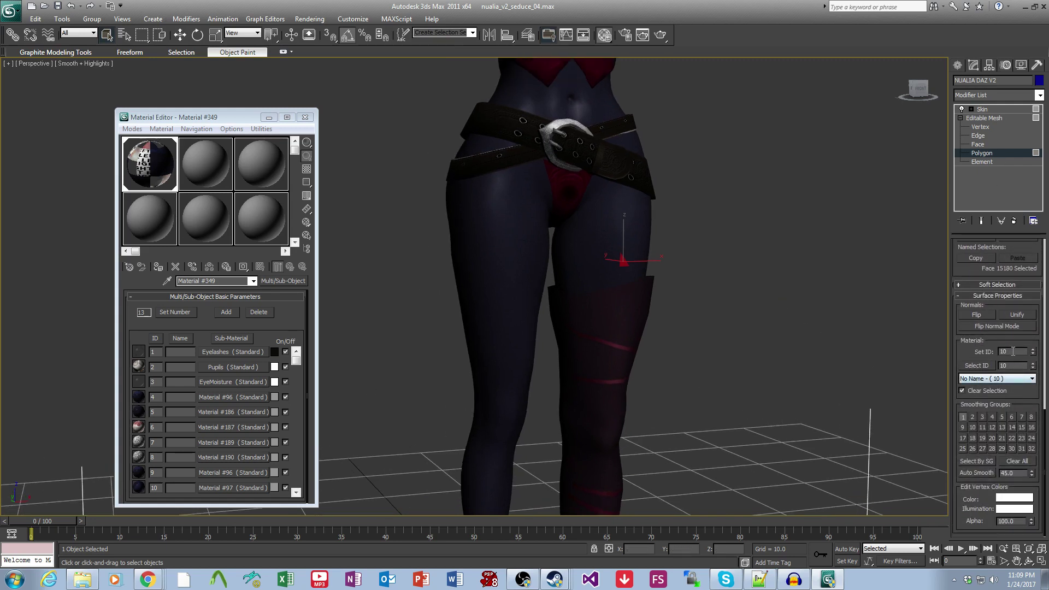
left_click(491, 190)
left_click(850, 355)
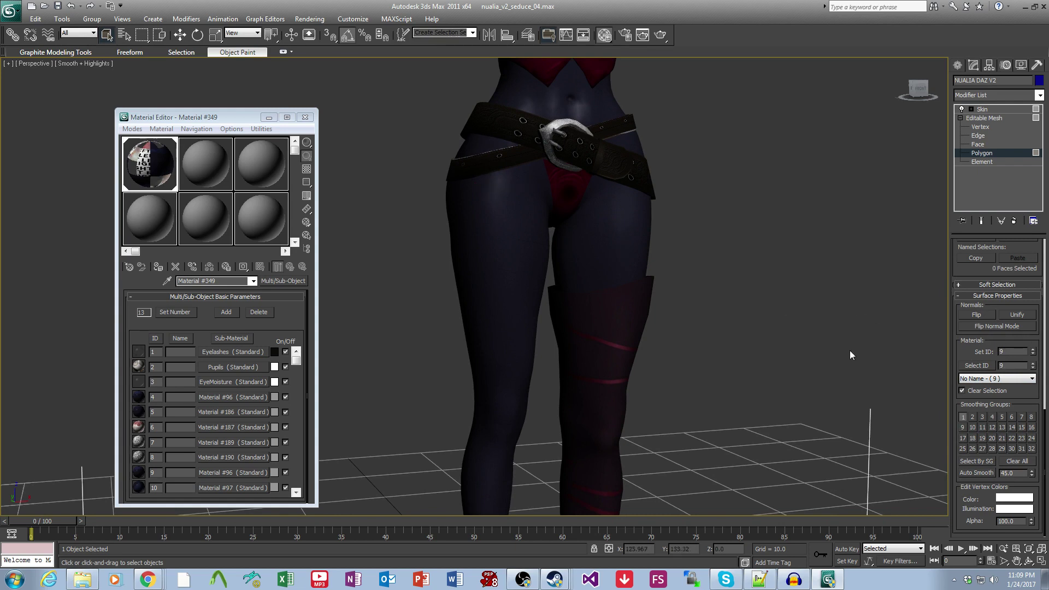
Turn off viewport map display for sub-materials 9 (Material #96) and 10 (Material #97), then close the Material Editor.
left_click(230, 473)
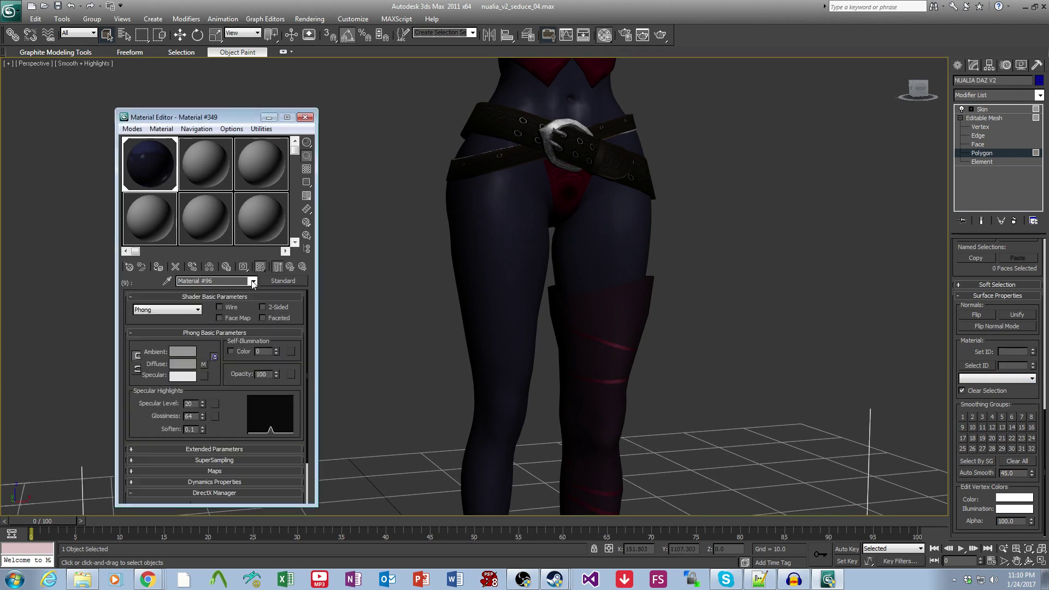
left_click(259, 268)
left_click(531, 325)
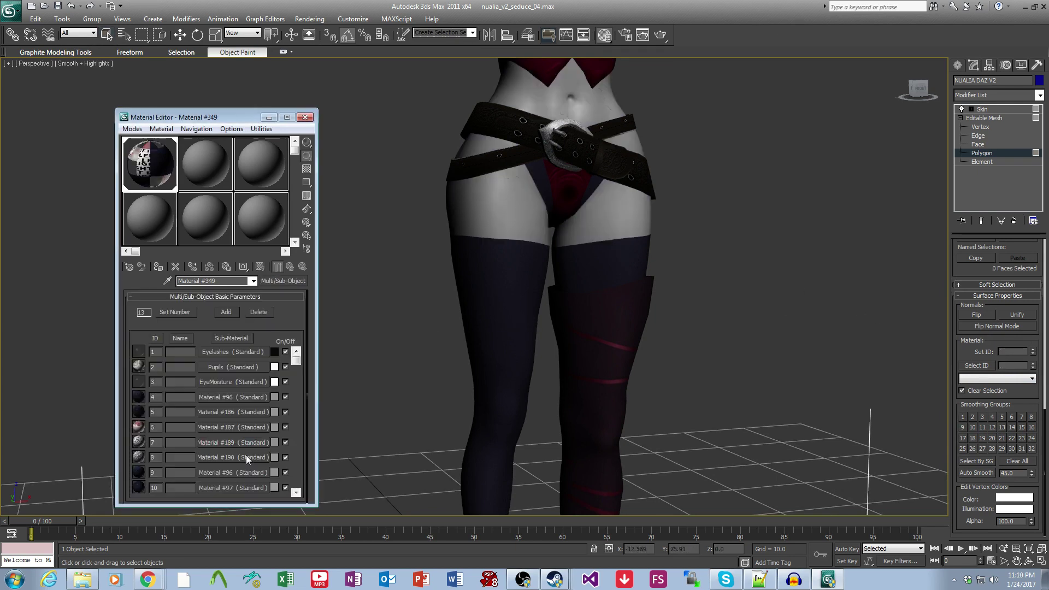
left_click(219, 488)
left_click(260, 266)
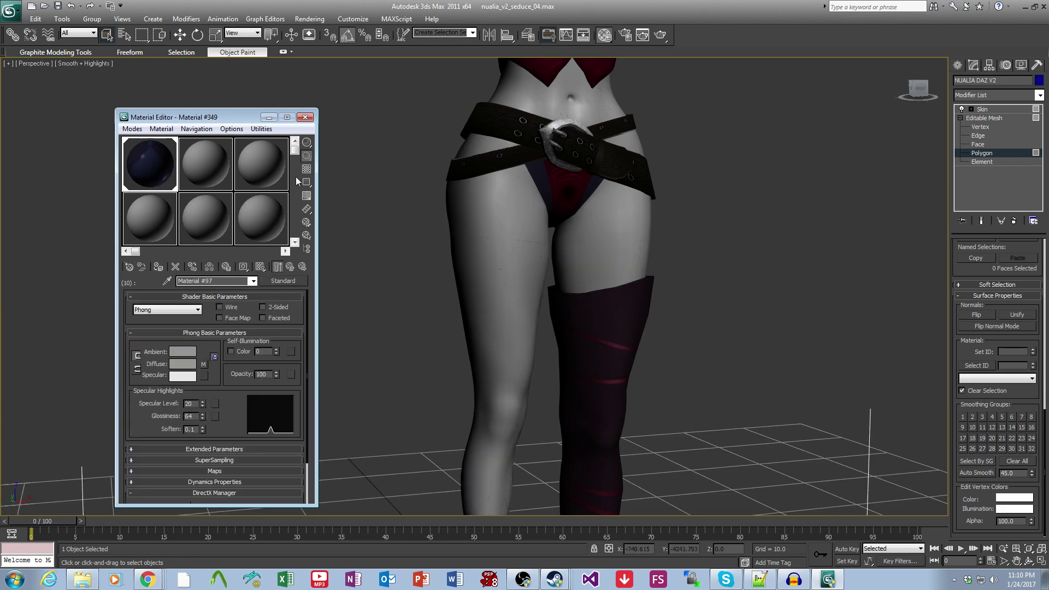
left_click(305, 118)
Deselect the body and maximize the Right wireframe view, framing the leg and the boot around it.
key("alt+w")
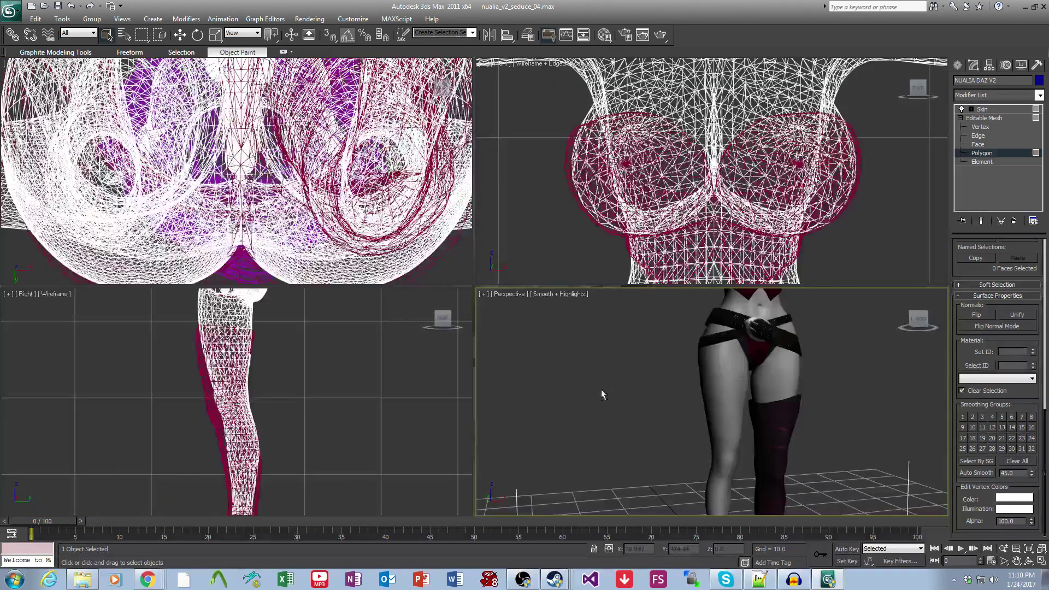
right_click(109, 311)
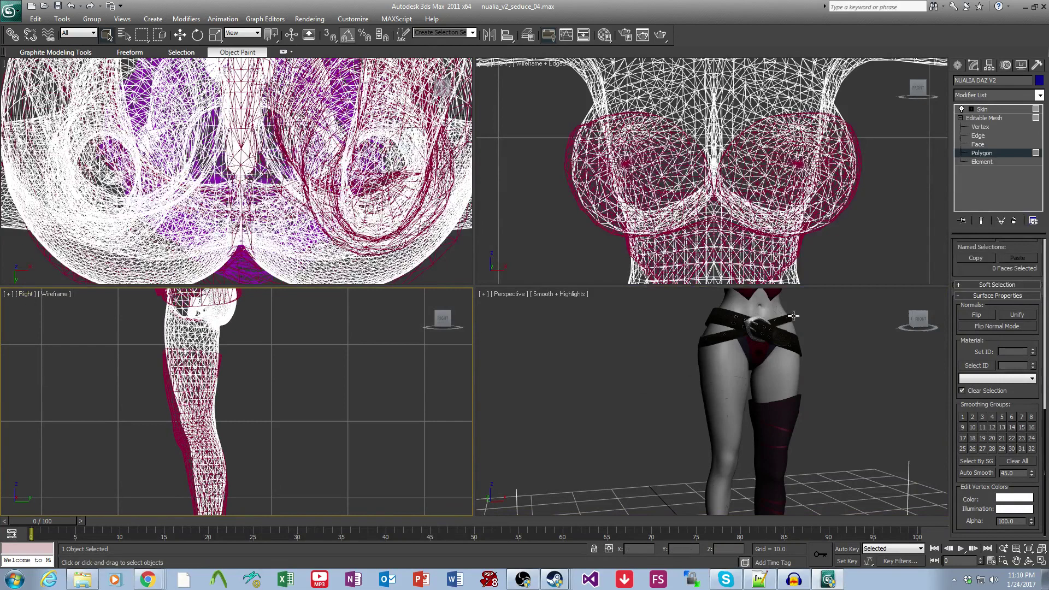
left_click(335, 372)
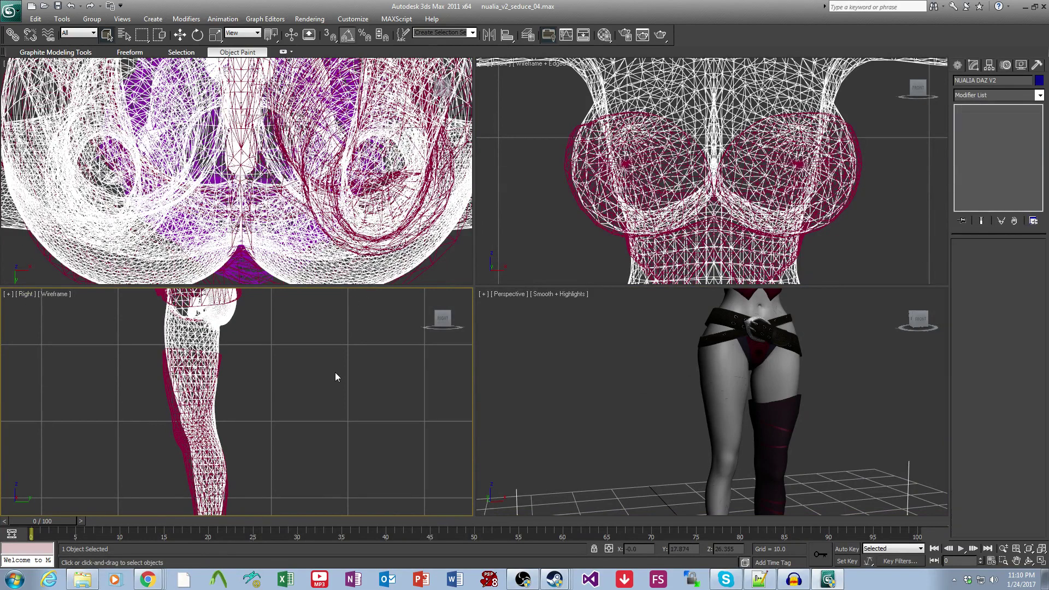
key("alt+w")
middle_click_drag(450, 373, 394, 275)
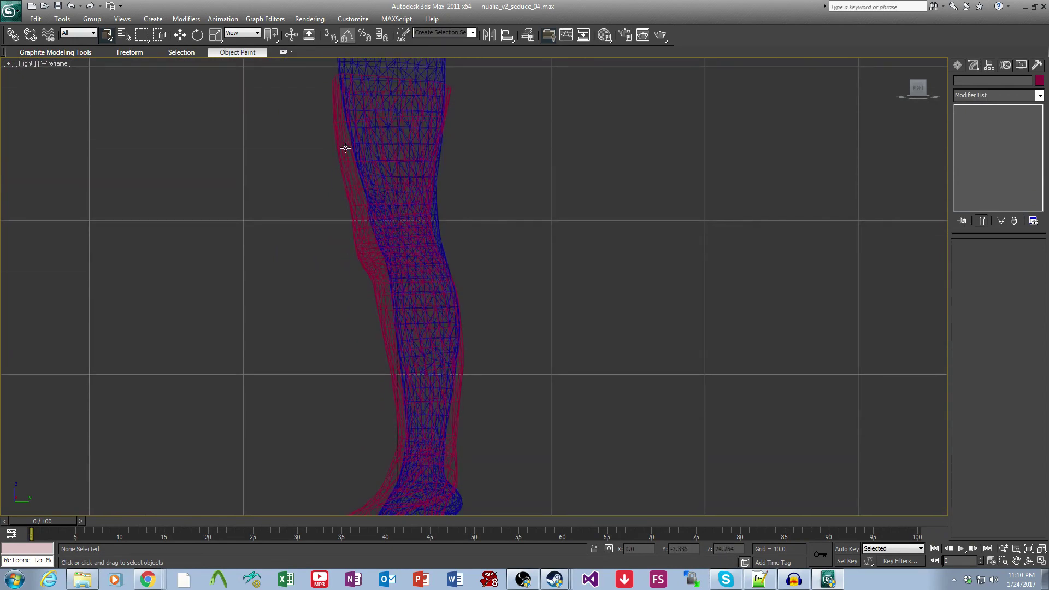
scroll(382, 303, "down", 3)
scroll(379, 367, "up", 7)
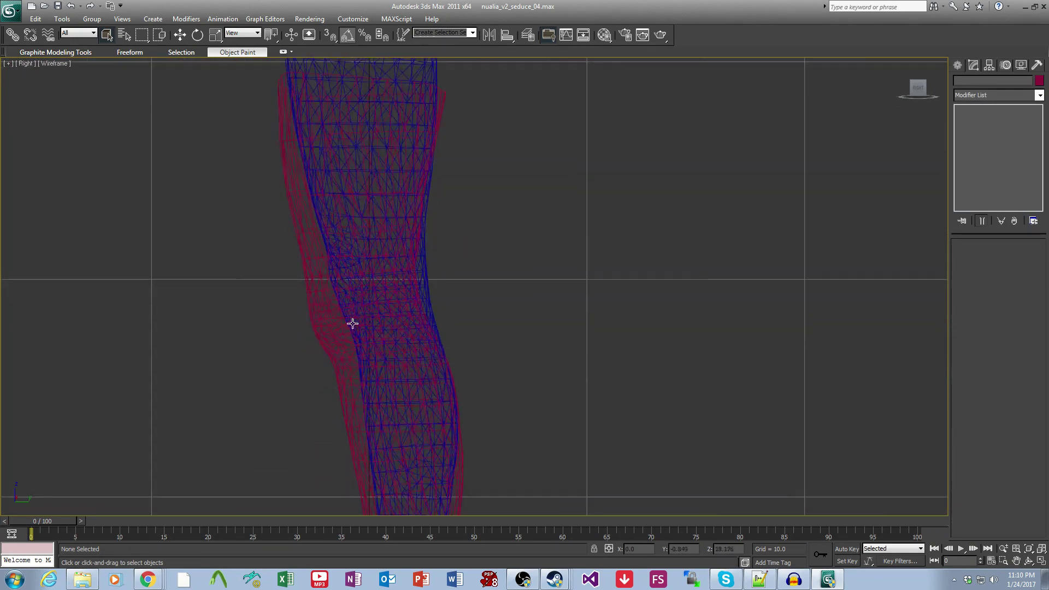
scroll(383, 317, "down", 5)
Select the knee-area vertices of the ARMOR SEDUCE boot and set the soft selection falloff to 16.
left_click(400, 245)
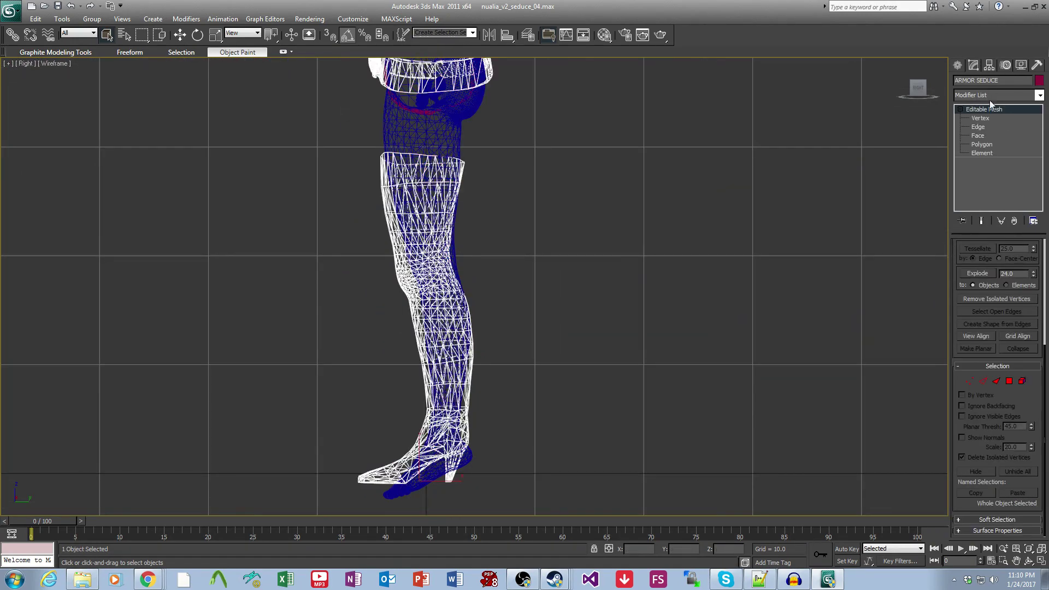
left_click(980, 118)
scroll(572, 329, "up", 7)
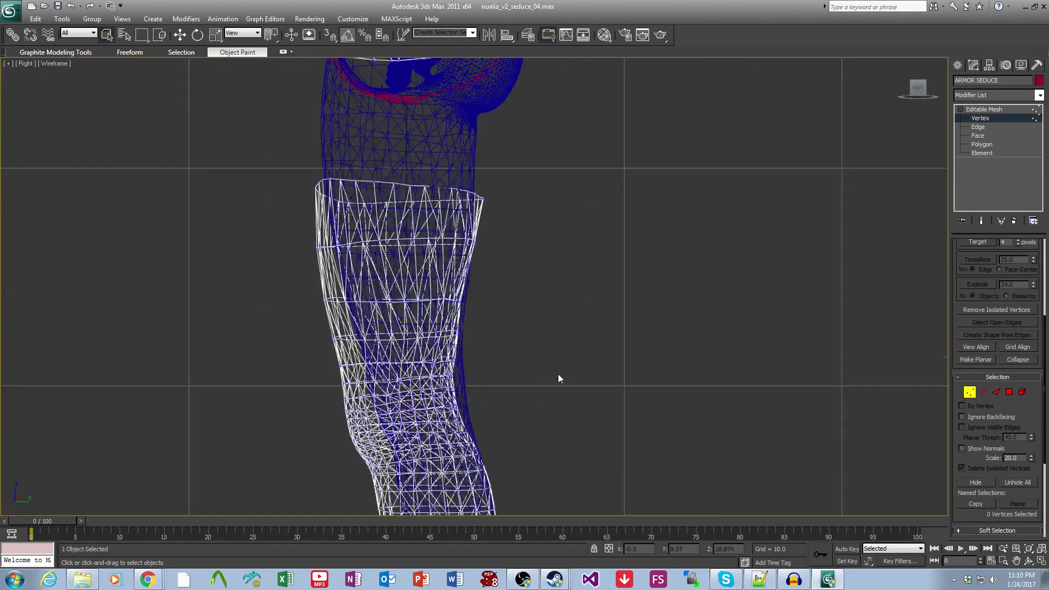
left_click_drag(547, 420, 298, 254)
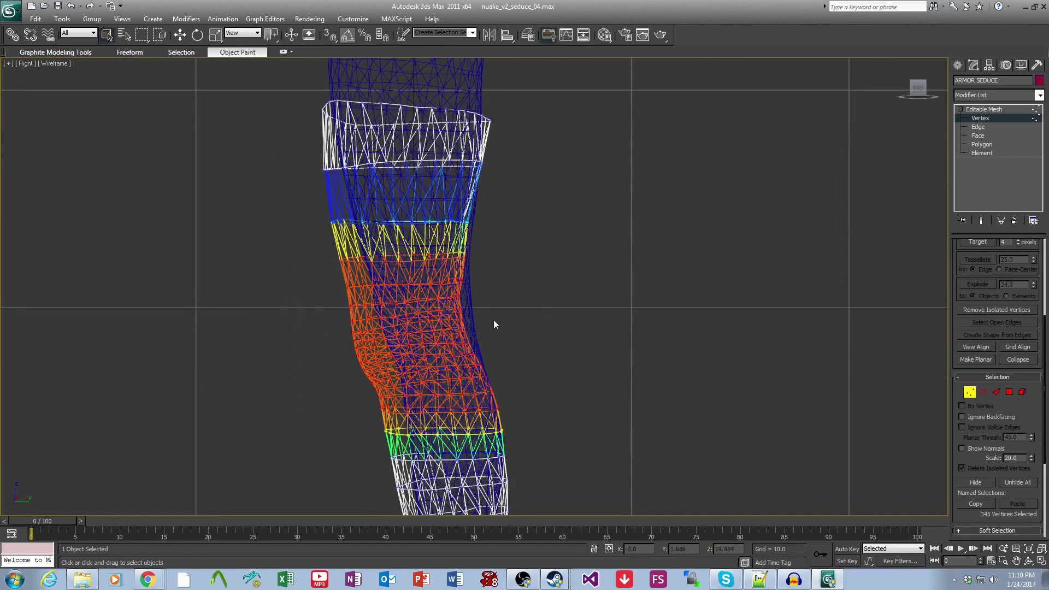
scroll(493, 319, "down", 2)
scroll(1009, 441, "down", 5)
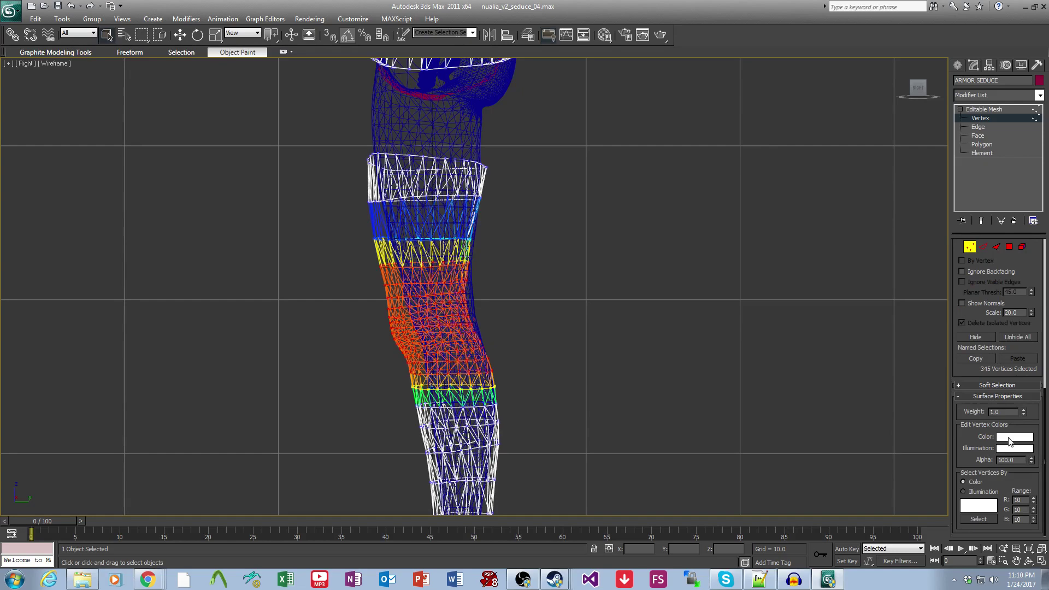
left_click(981, 385)
type("16")
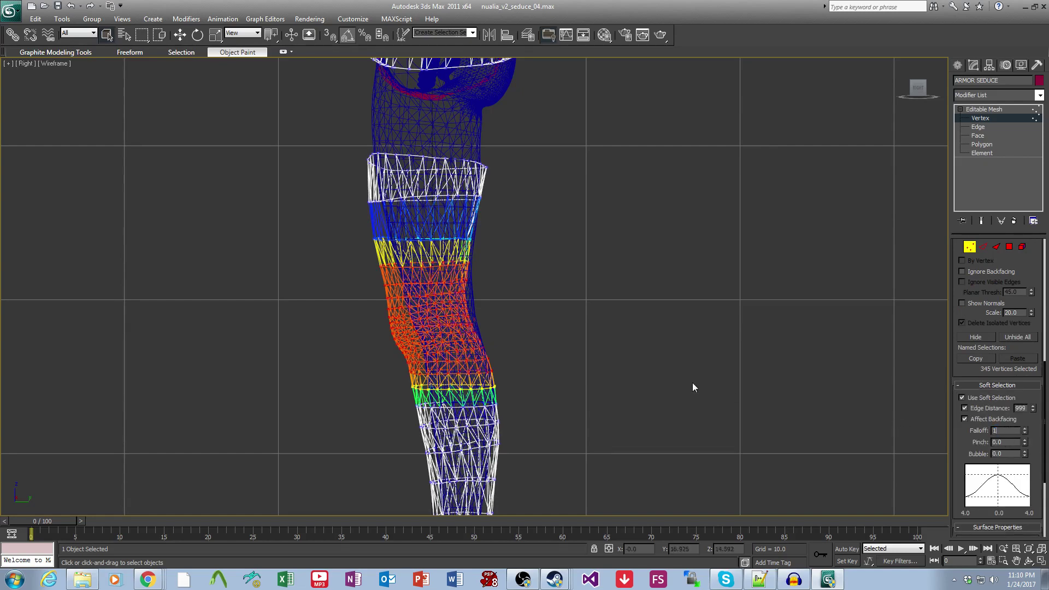
key("Return")
Move the softly selected knee section of the boot backward so it lines up with the leg.
left_click(179, 35)
middle_click_drag(486, 335, 487, 320)
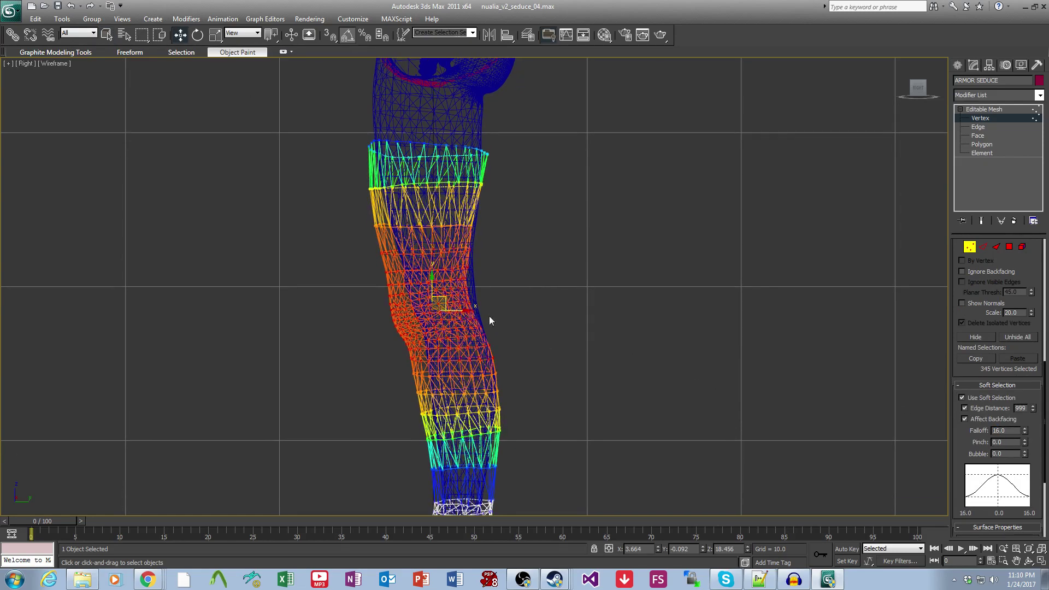
left_click_drag(469, 312, 549, 325)
left_click(548, 324)
scroll(552, 344, "down", 2)
scroll(528, 417, "up", 5)
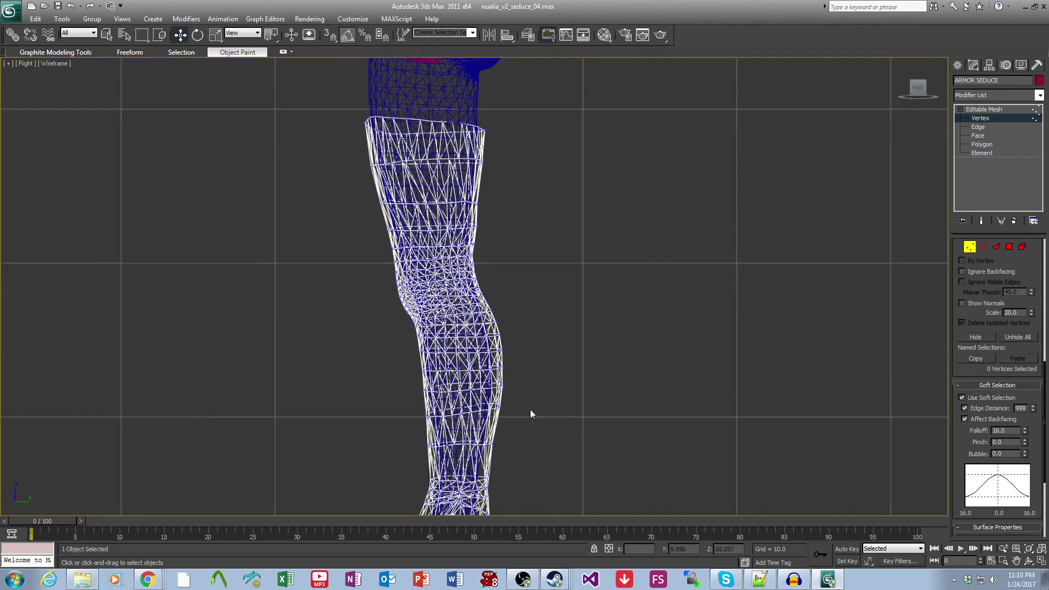
Shift the vertices at the front of the boot's knee backward, closer to the leg's surface.
middle_click_drag(497, 383, 504, 340)
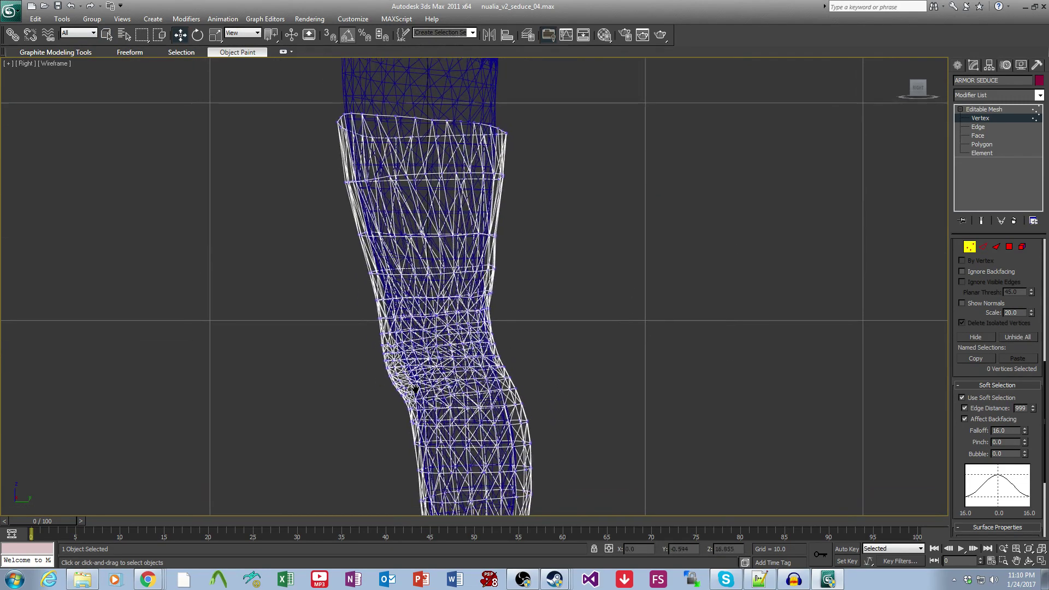
left_click_drag(374, 354, 429, 365)
left_click(533, 374)
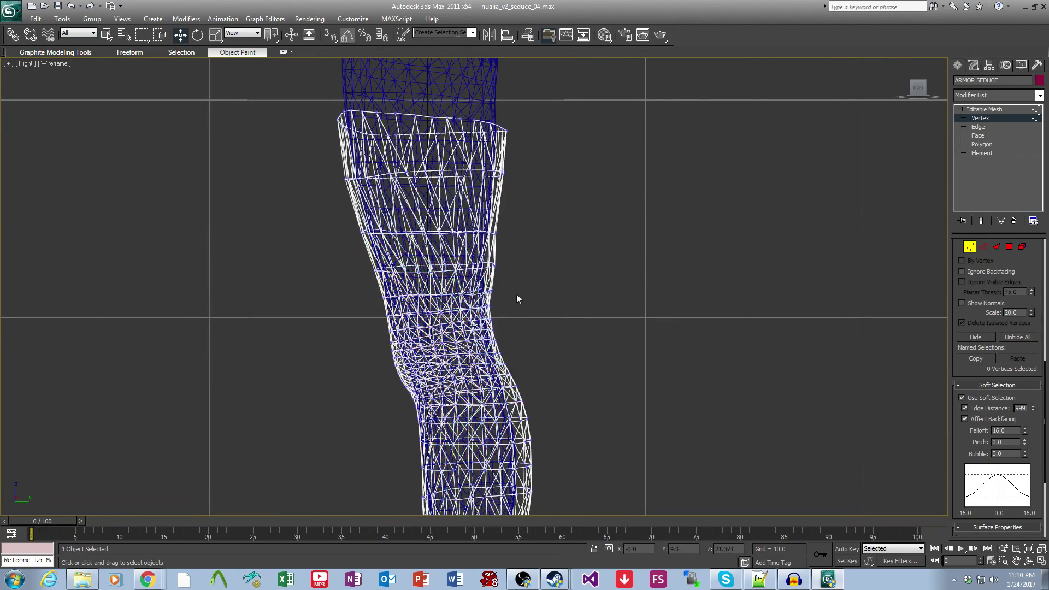
Select the ring of boot vertices around the lower thigh and scale it down slightly to hug the leg.
middle_click_drag(490, 256, 491, 288)
left_click_drag(522, 279, 327, 234)
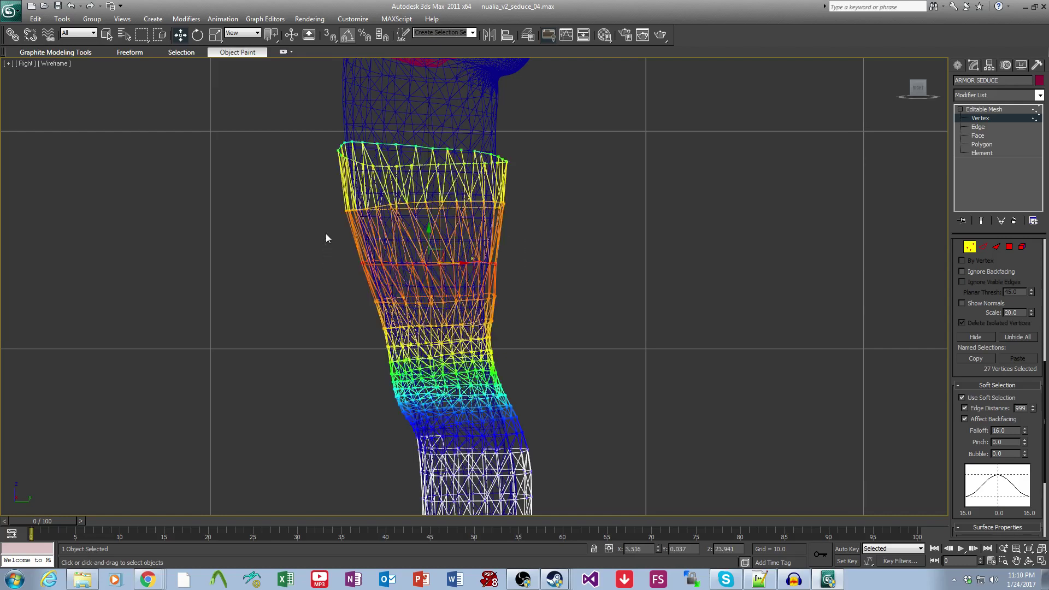
left_click(225, 37)
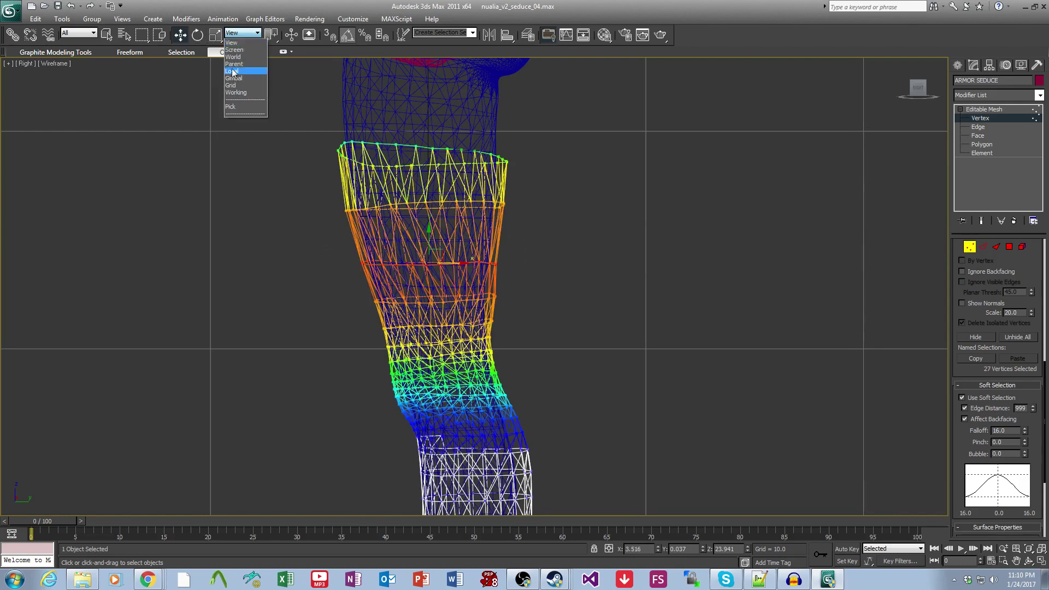
left_click(227, 41)
left_click(215, 37)
left_click_drag(480, 270, 470, 264)
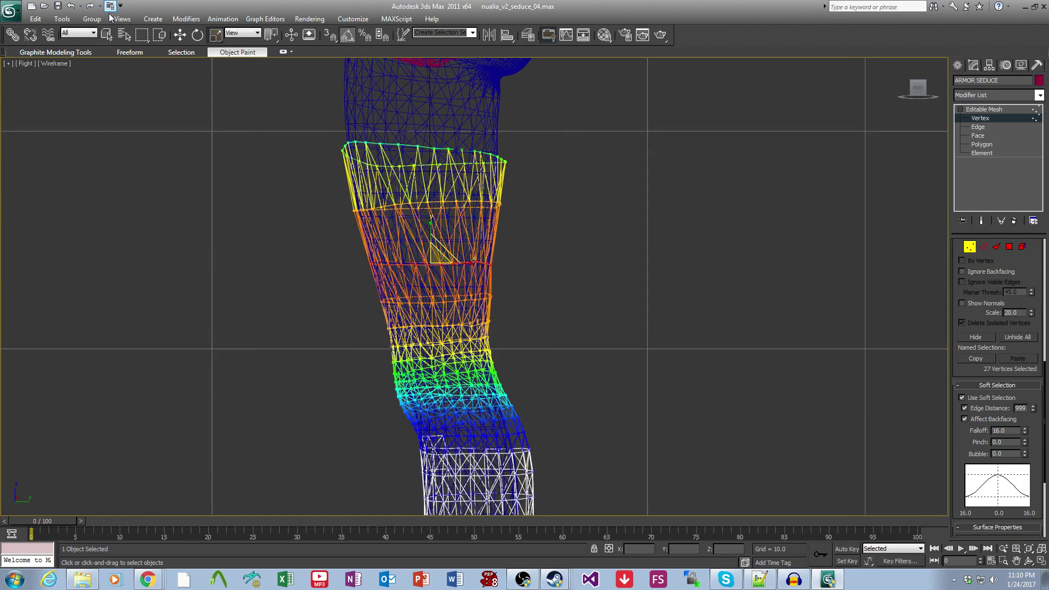
left_click(180, 35)
left_click(601, 234)
Move the vertices at the back of the boot's calf forward to fit the calf more tightly.
middle_click_drag(519, 362, 515, 263)
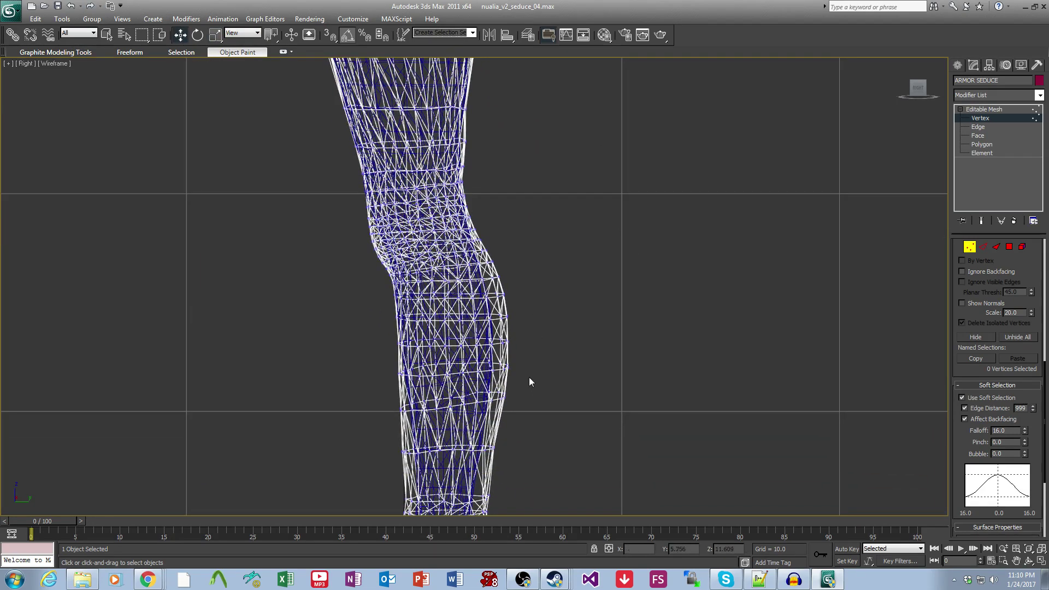
left_click_drag(537, 390, 499, 283)
left_click_drag(529, 334, 515, 334)
left_click(524, 248)
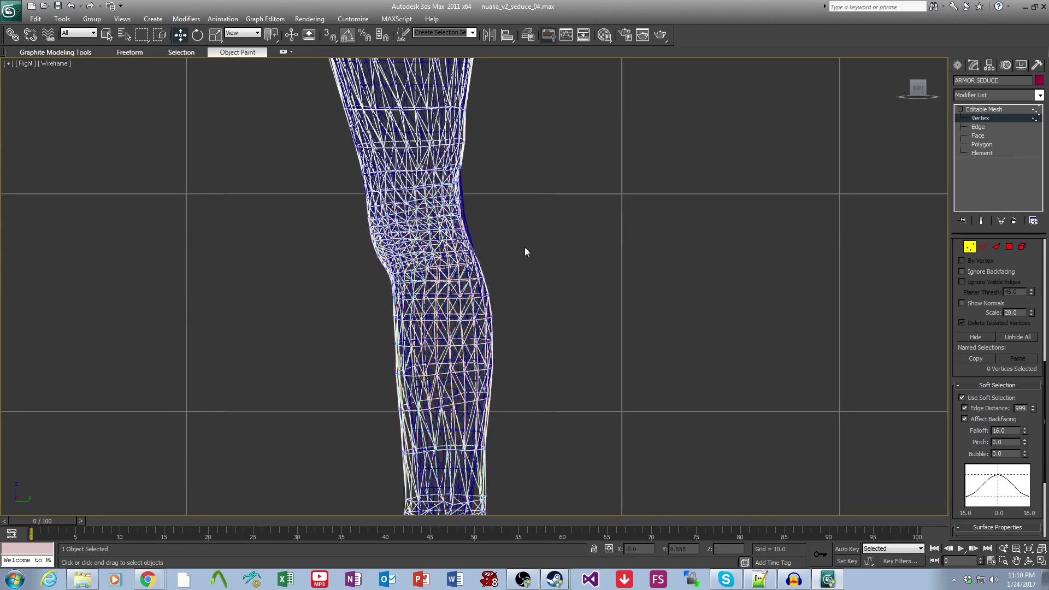
With a soft selection falloff of 12, shift the boot's knee ring backward and nudge the front vertices just above it forward.
scroll(495, 323, "up", 2)
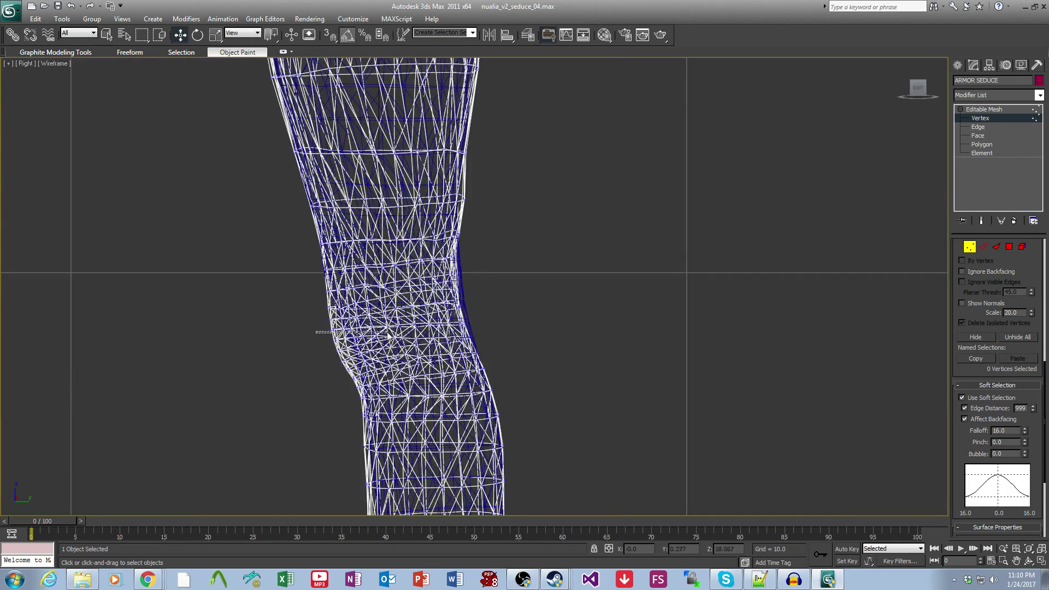
left_click_drag(454, 327, 445, 325)
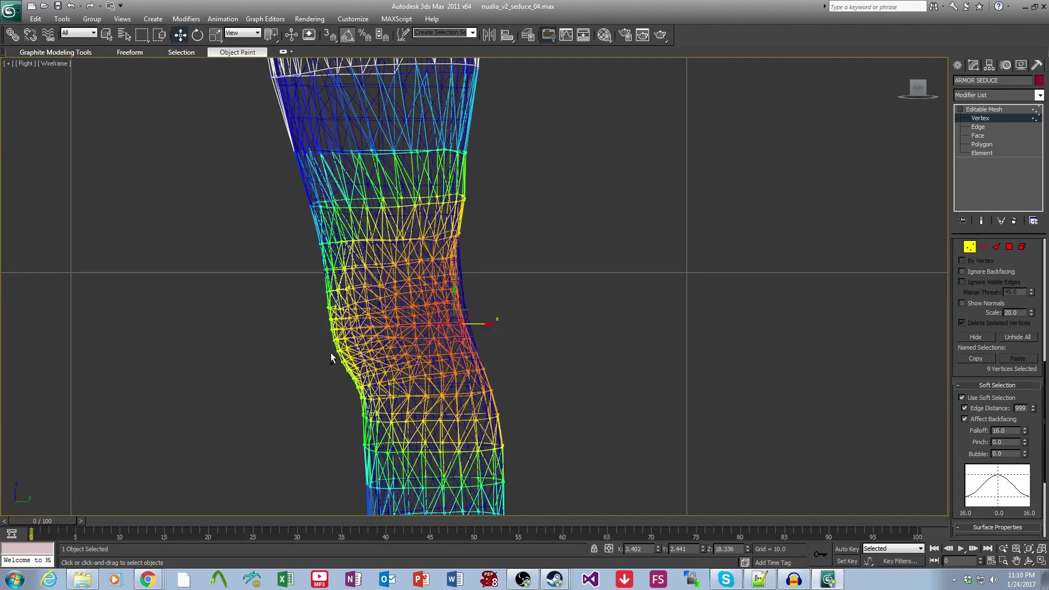
left_click_drag(361, 345, 362, 345, "ctrl")
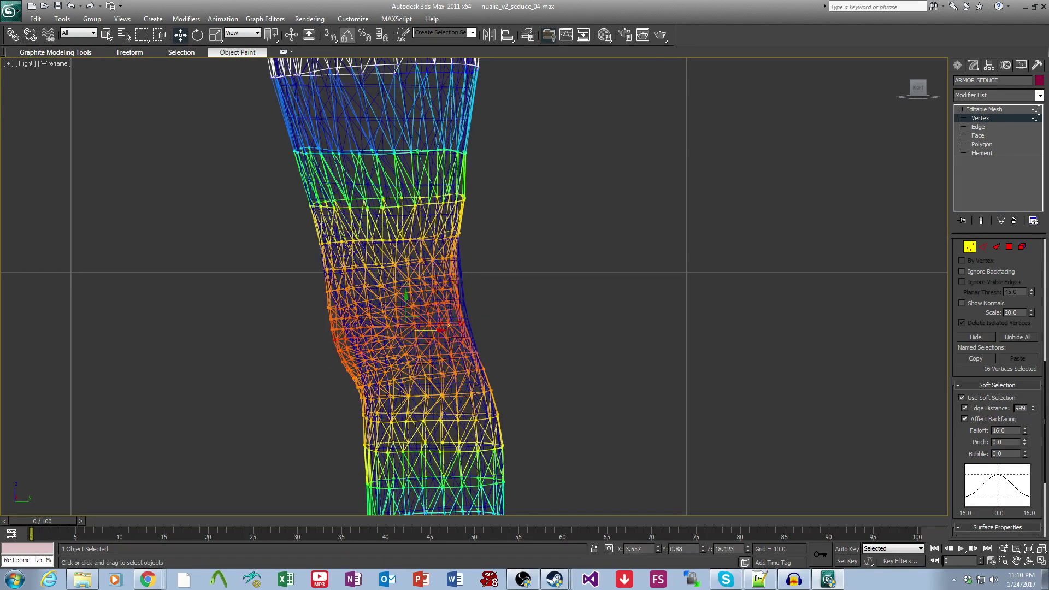
double_click(1017, 430)
type("12")
key("Return")
left_click_drag(372, 321, 247, 342)
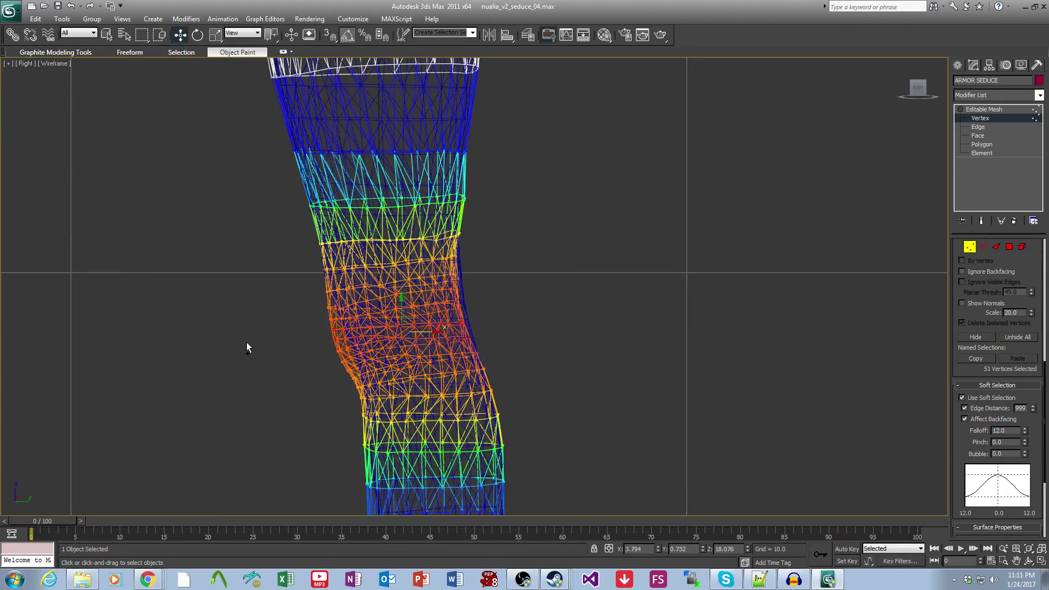
left_click_drag(412, 324, 419, 323)
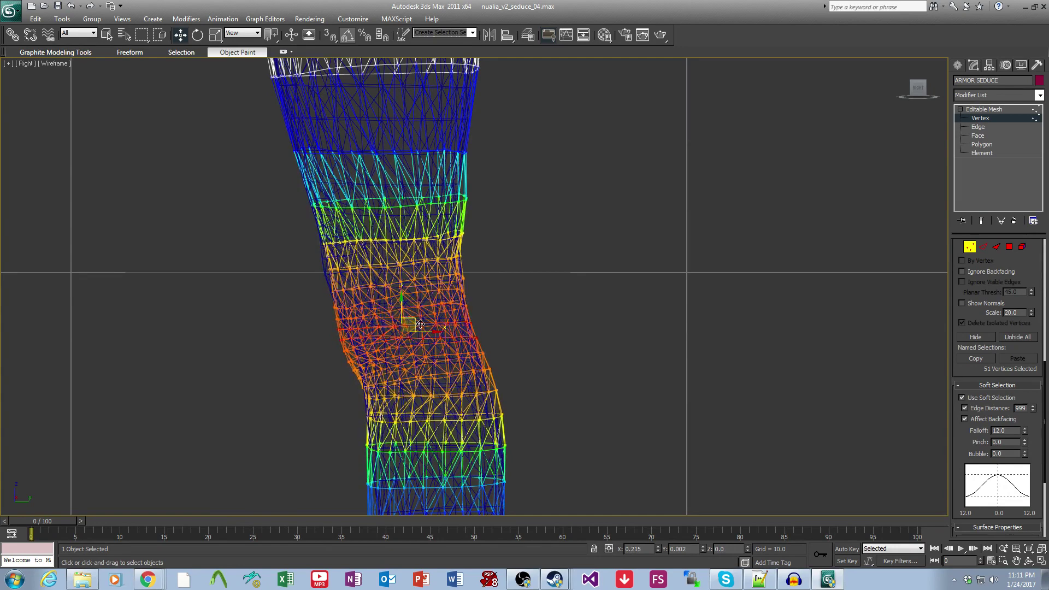
left_click(493, 306)
left_click_drag(311, 256, 339, 273)
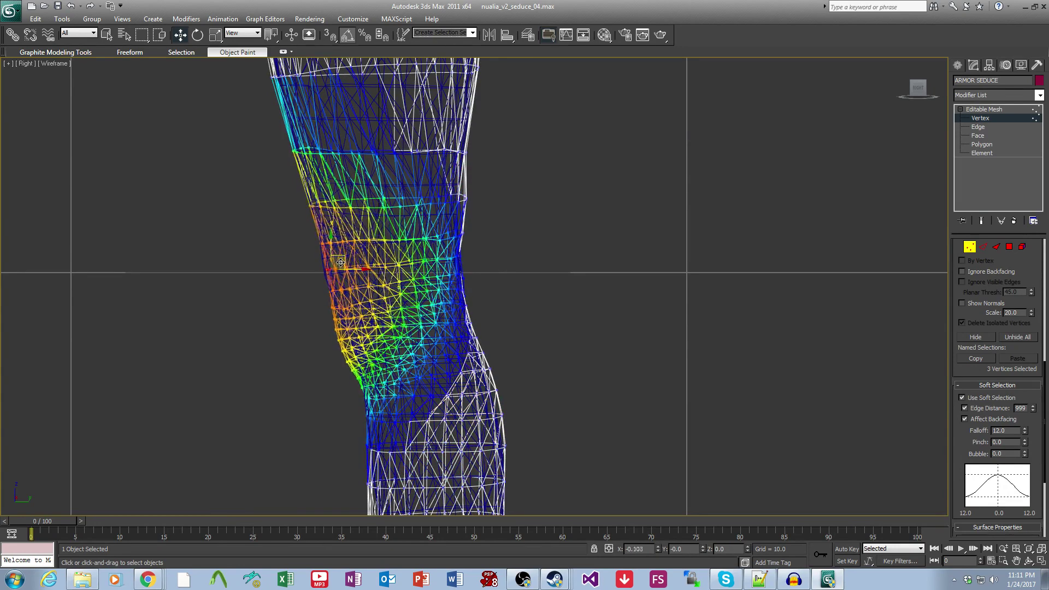
left_click(484, 393)
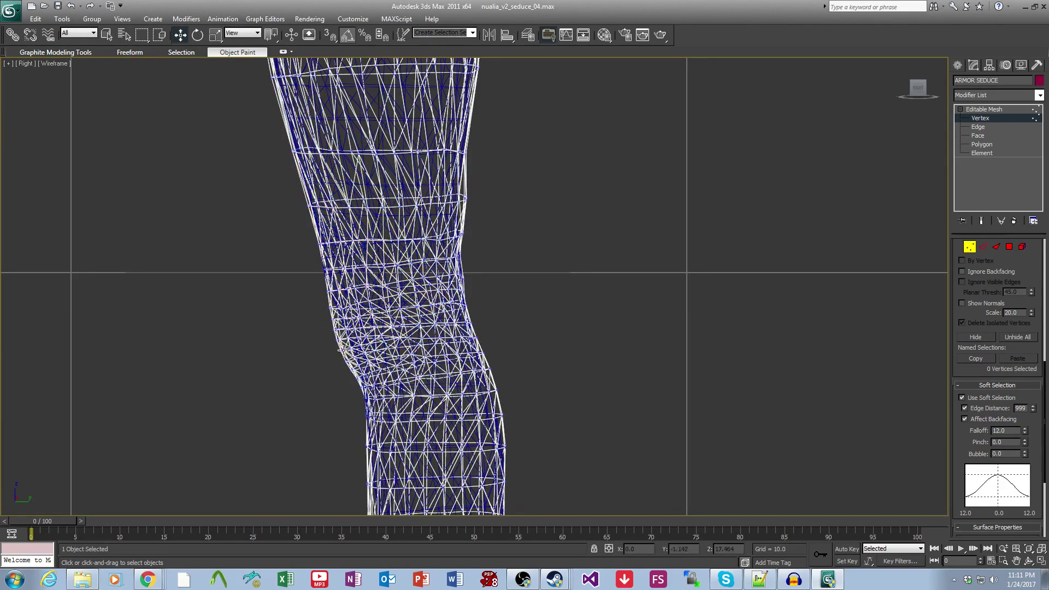
Try to shift the vertices at the front of the boot's knee and upper shin, and undo the changes.
left_click_drag(350, 361, 363, 340)
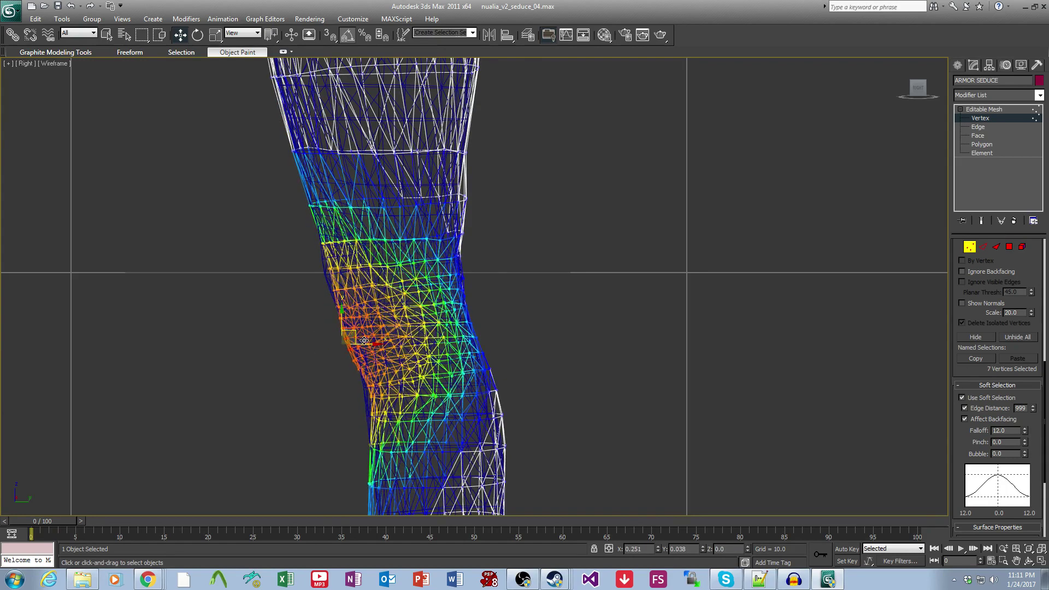
left_click(371, 397)
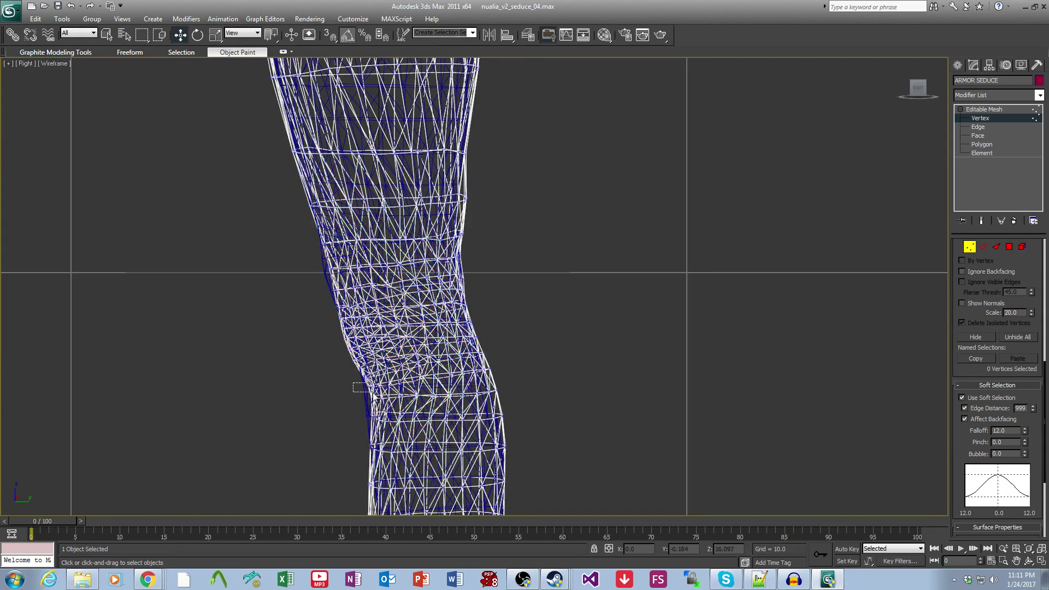
left_click_drag(372, 393, 384, 375)
left_click(381, 378)
key("ctrl+z")
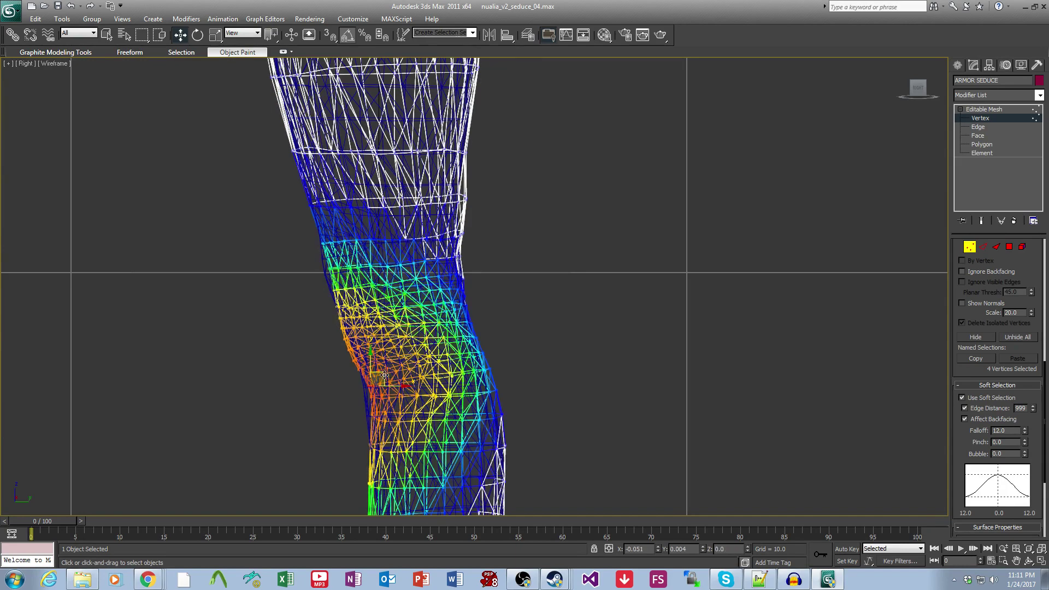
left_click(309, 264)
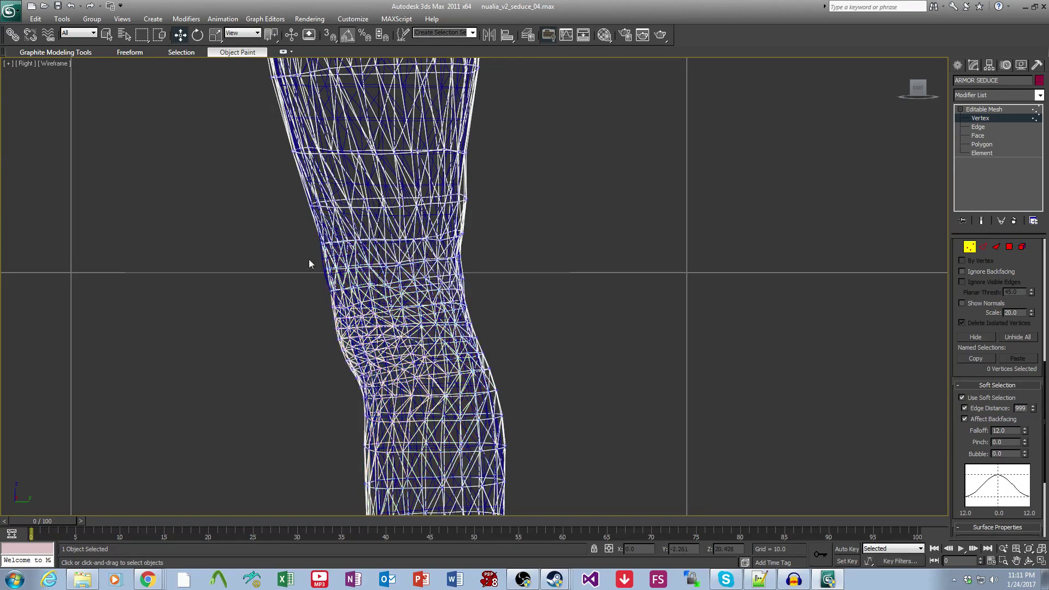
Nudge the front vertices above the boot's knee forward by about 0.16 and raise the kneecap vertices very slightly.
left_click_drag(332, 279, 334, 280)
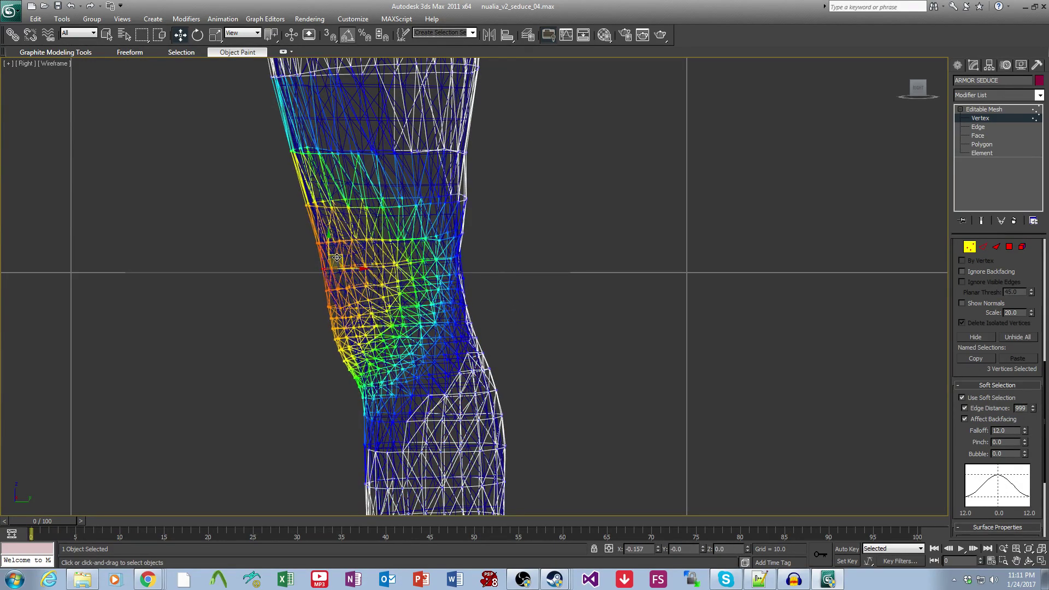
left_click(514, 269)
left_click_drag(339, 353, 340, 353)
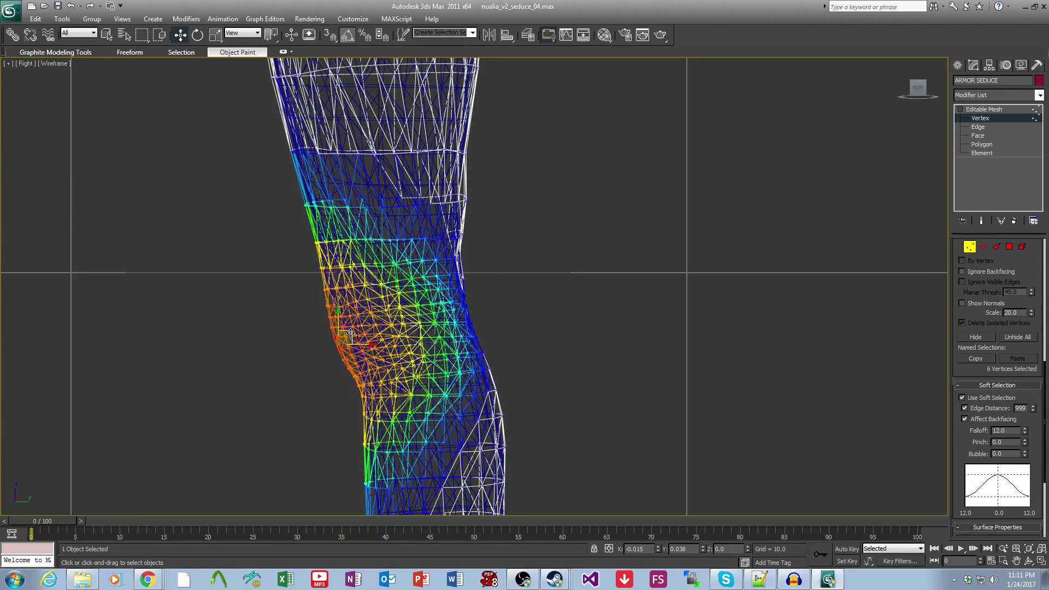
left_click(545, 337)
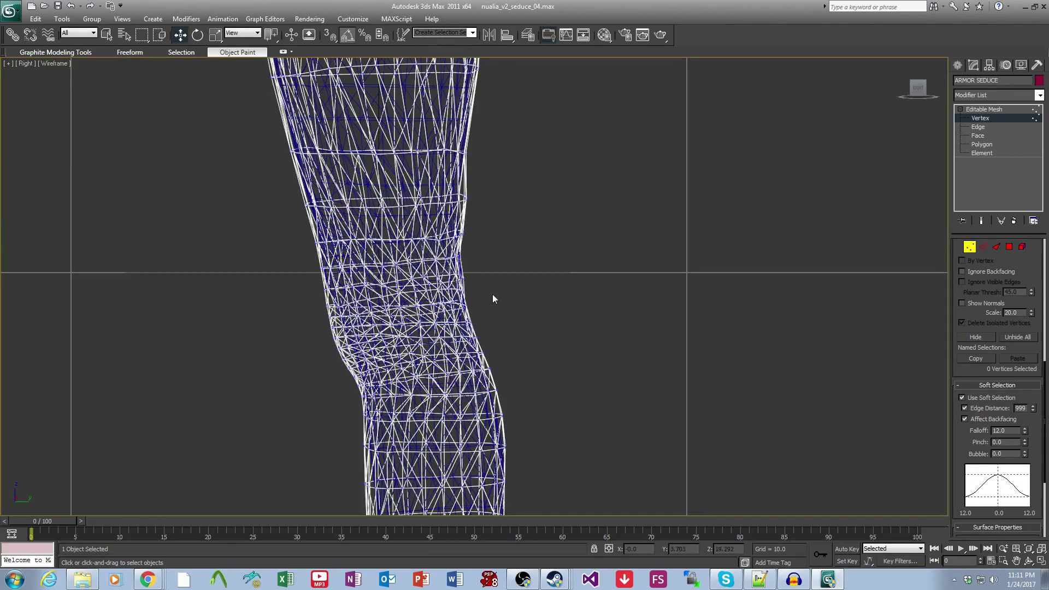
Shift the vertices behind the boot's knee slightly backward and reshape the back of the calf to follow the leg.
left_click_drag(486, 326, 453, 287)
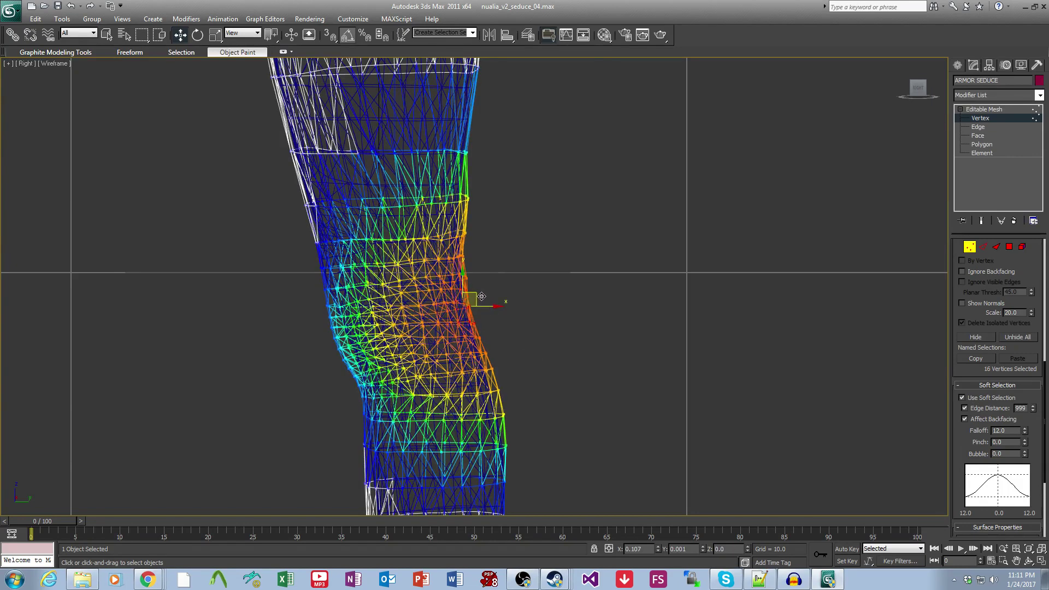
left_click(524, 440)
left_click_drag(502, 409, 500, 408)
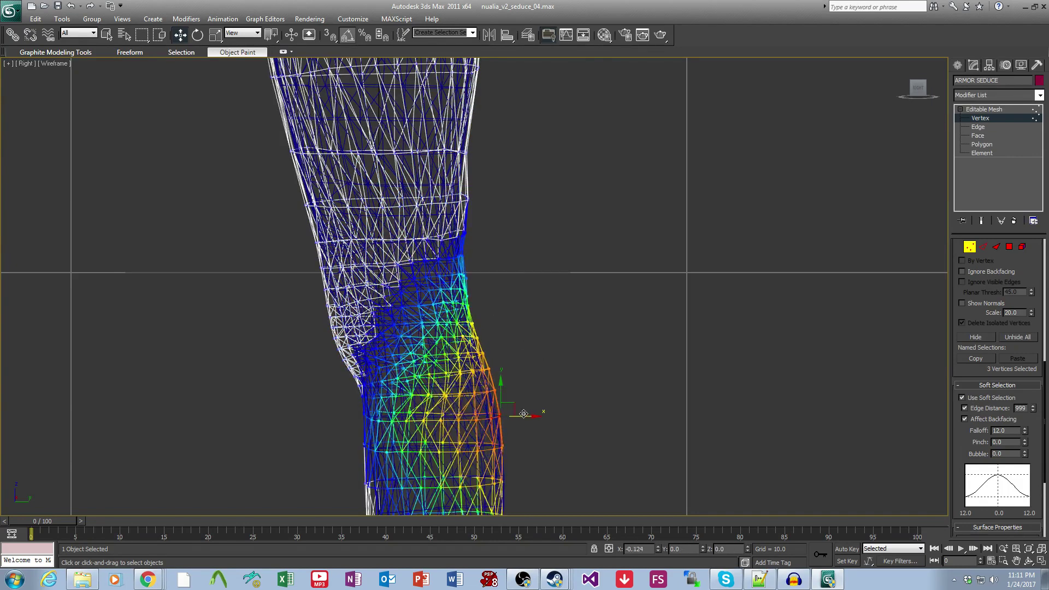
left_click_drag(561, 427, 563, 428)
middle_click_drag(505, 513, 506, 381)
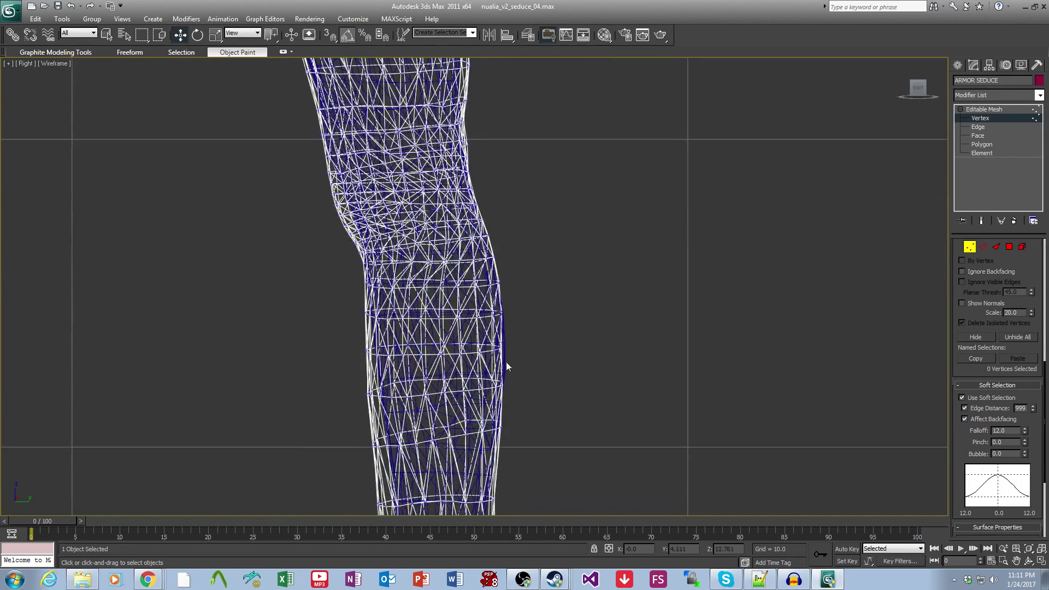
left_click_drag(495, 343, 495, 342)
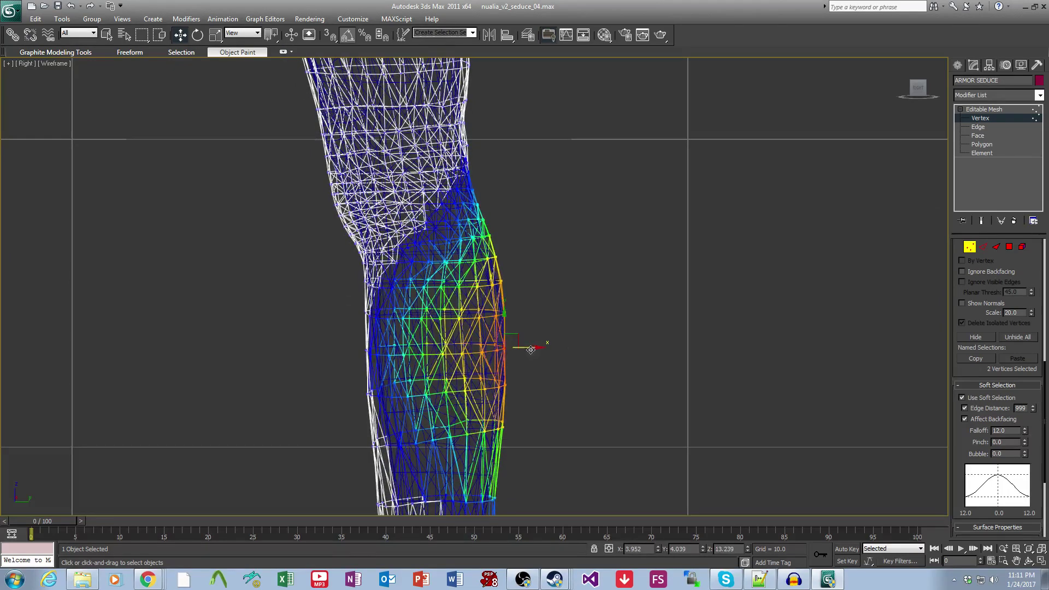
left_click(532, 441)
Select all the boot's foot and ankle vertices, set the soft selection falloff to 24, and lower them about 1.38 units onto the foot.
middle_click_drag(531, 455, 534, 366)
mouse_move(529, 490)
middle_mouse_down()
mouse_move(526, 356)
mouse_move(518, 388)
middle_mouse_up()
scroll(526, 400, "down", 2)
left_click_drag(555, 461, 267, 273)
left_click_drag(1006, 425, 1007, 427)
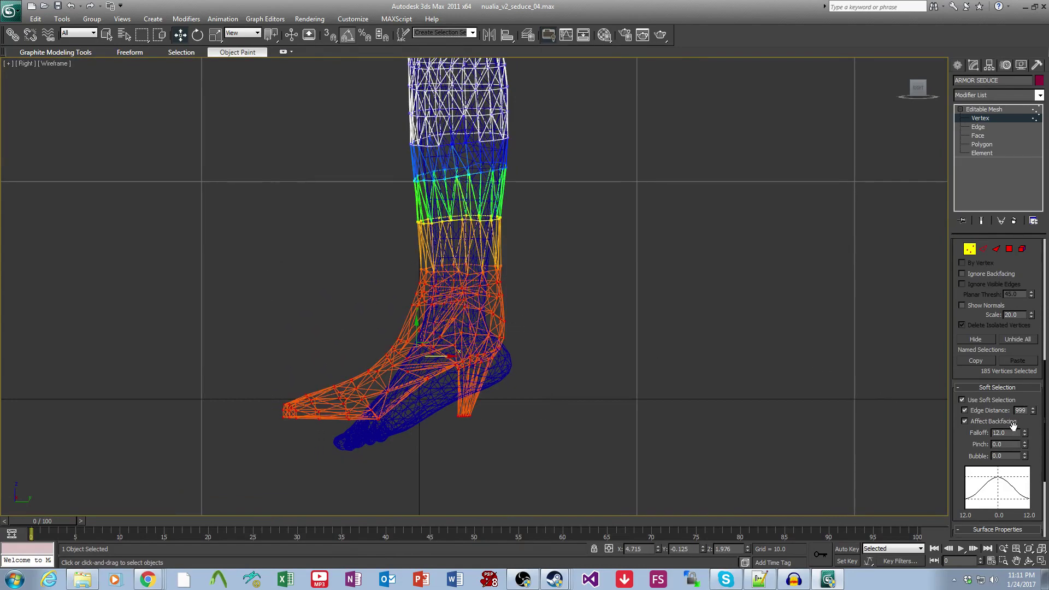
key("Return")
middle_click_drag(557, 308, 562, 457)
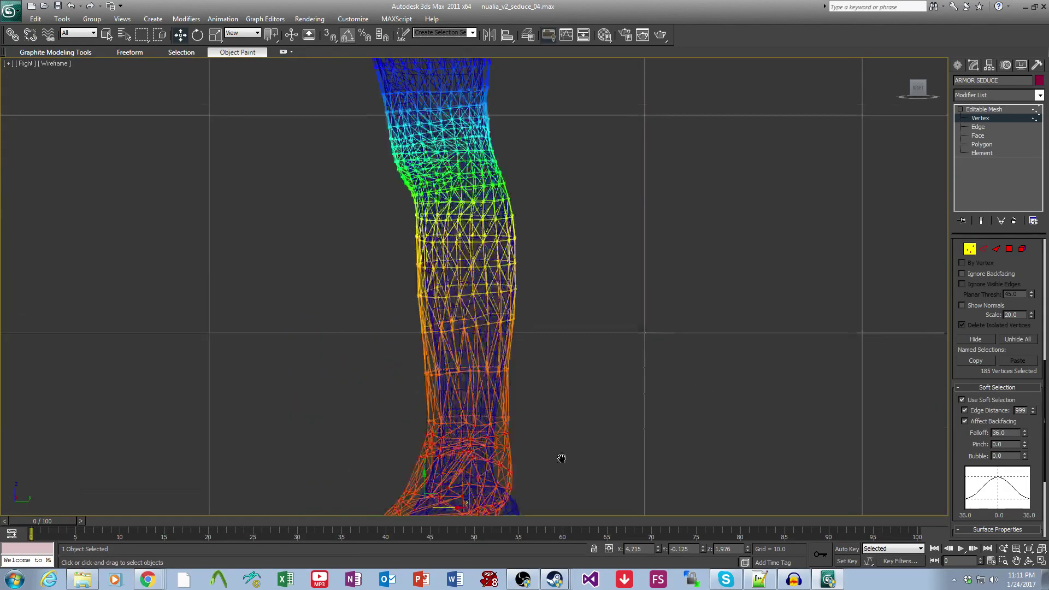
scroll(561, 414, "down", 2)
middle_click_drag(556, 395, 552, 322)
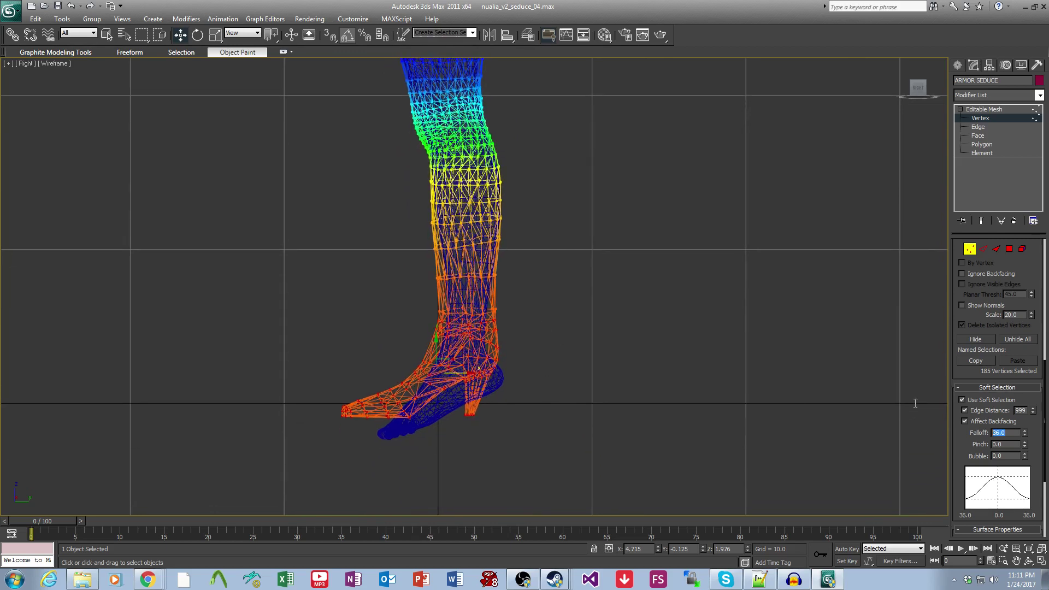
type("24")
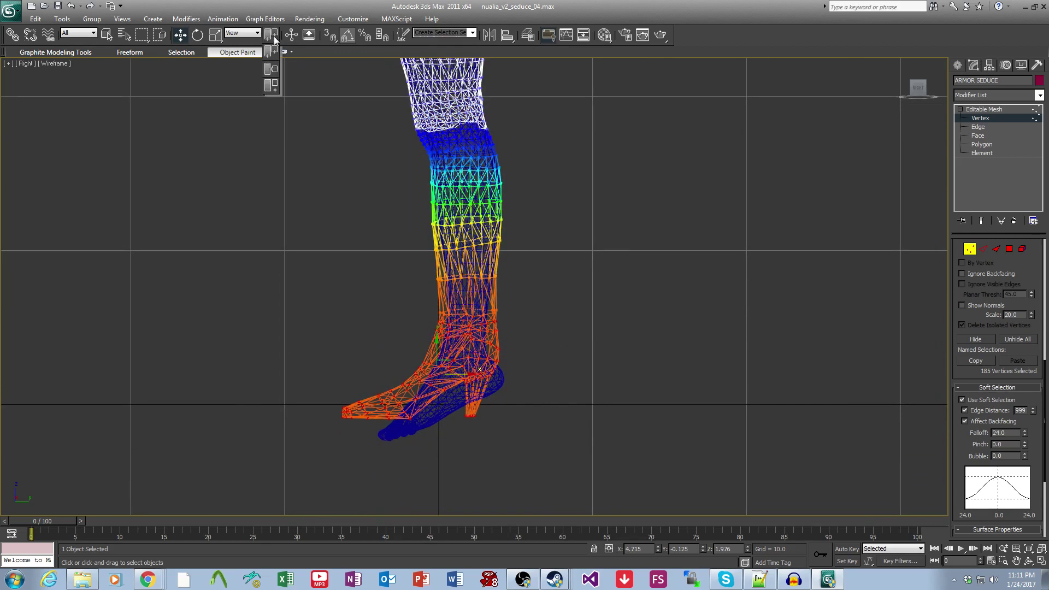
scroll(479, 271, "up", 2)
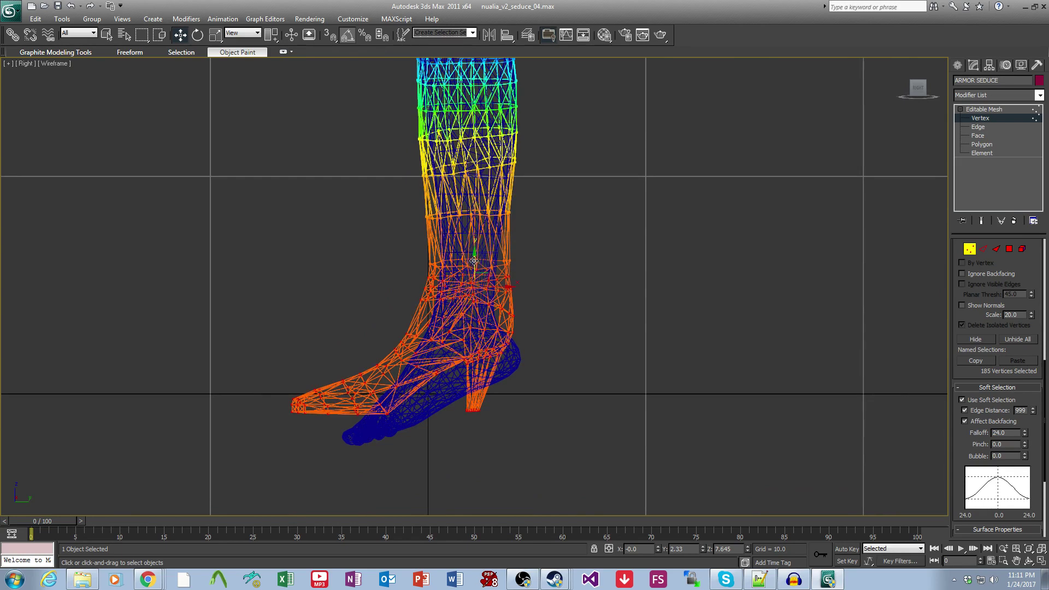
left_click_drag(474, 260, 473, 289)
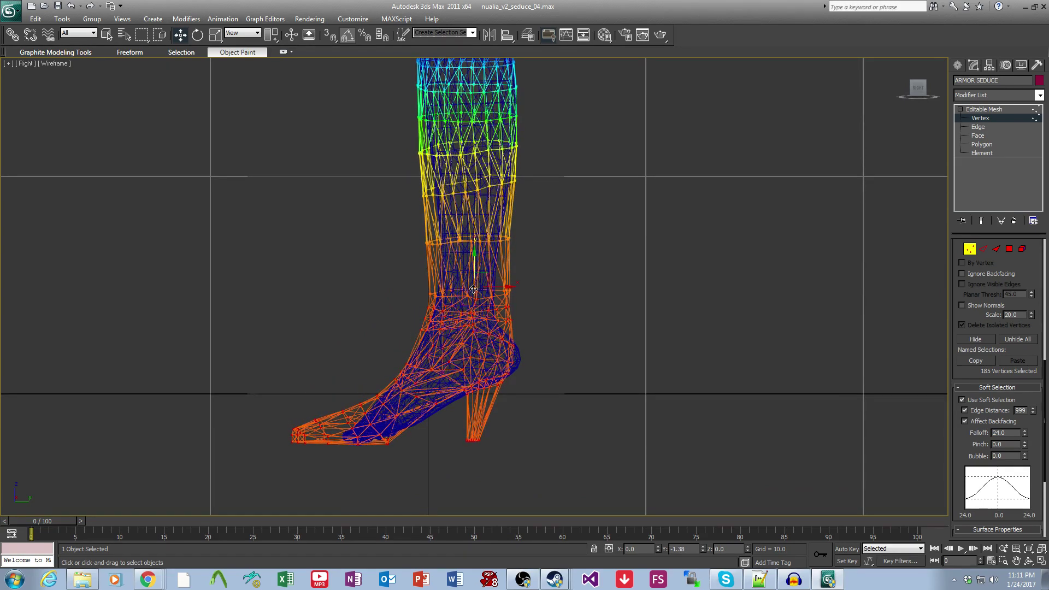
left_click(557, 454)
Select the boot's heel vertices and move them backward with a soft selection falloff of 12 to enclose the foot's heel.
middle_click_drag(560, 500, 565, 480)
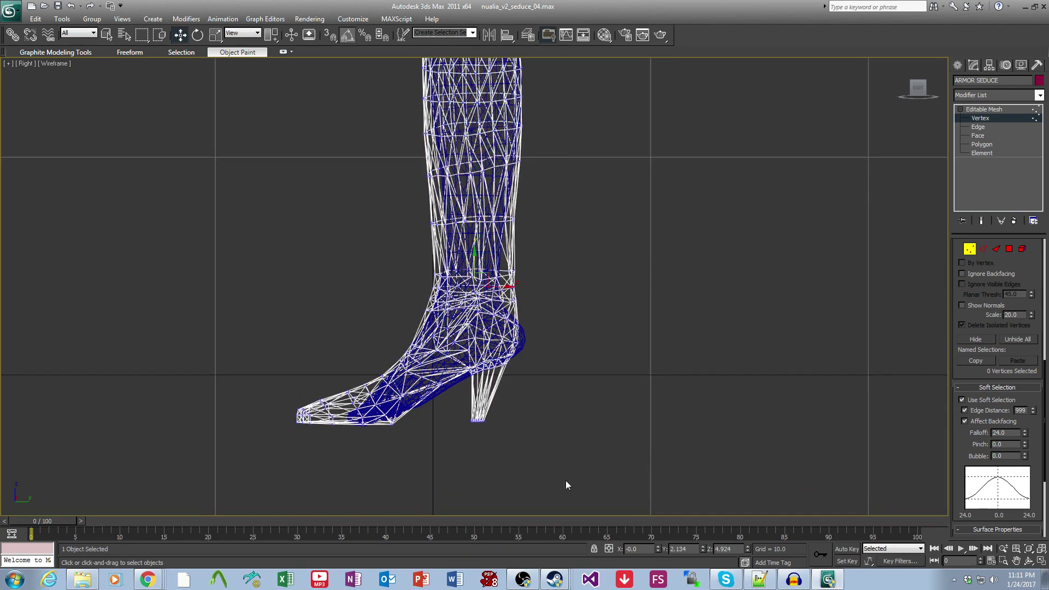
scroll(552, 421, "up", 2)
left_click_drag(580, 460, 465, 359)
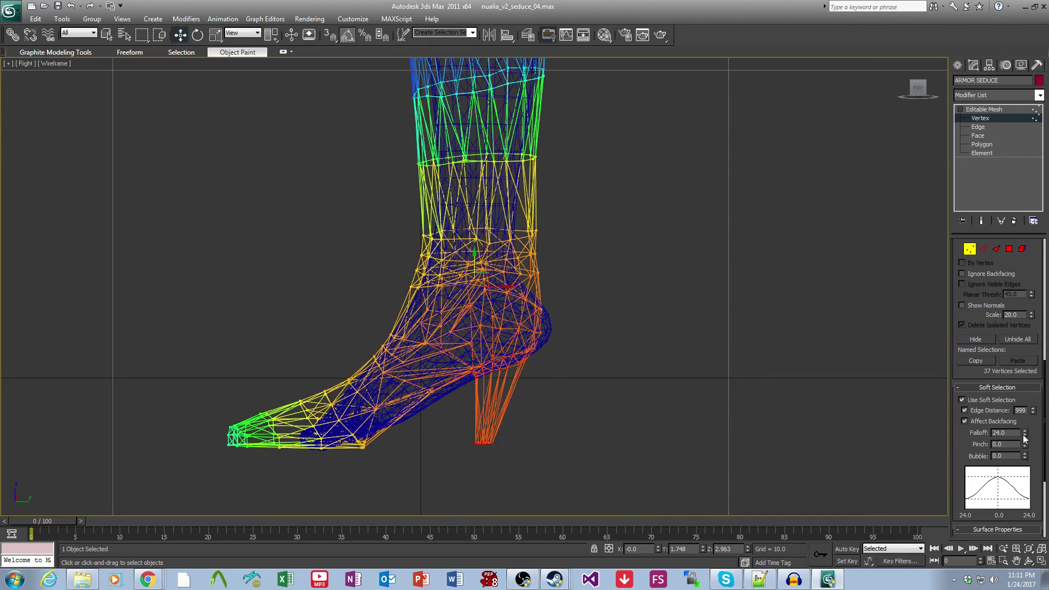
key("Return")
left_click_drag(507, 293, 520, 293)
left_click(456, 413)
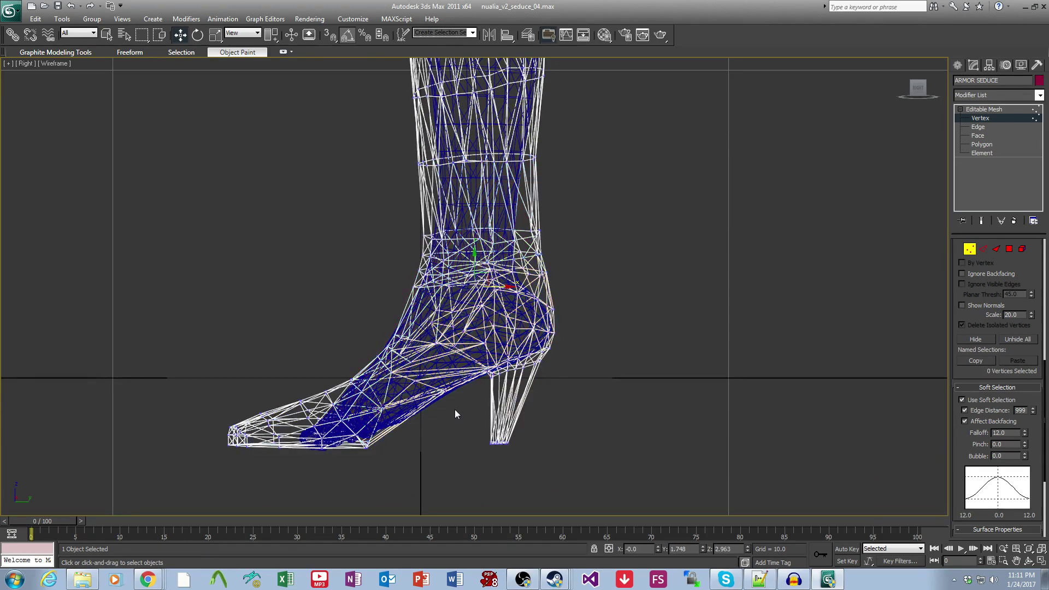
Select the vertices of the boot's toe, sole and heel tip and lower them about 0.37 units below the foot.
middle_click_drag(457, 432, 461, 417)
left_click_drag(581, 487, 158, 425)
left_click_drag(581, 468, 227, 421)
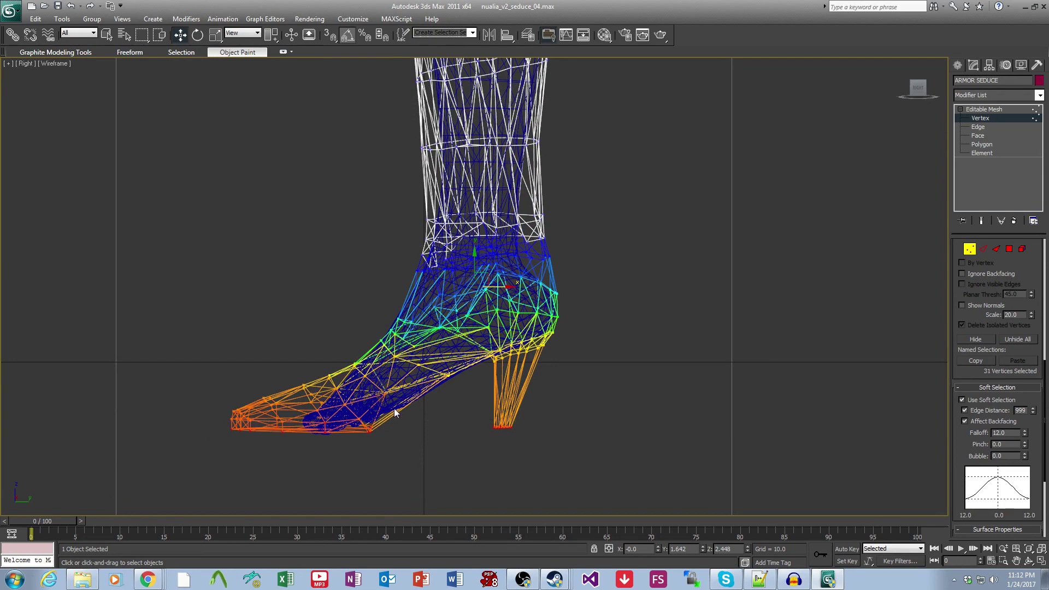
middle_click_drag(456, 312, 459, 312)
left_click_drag(475, 258, 475, 269)
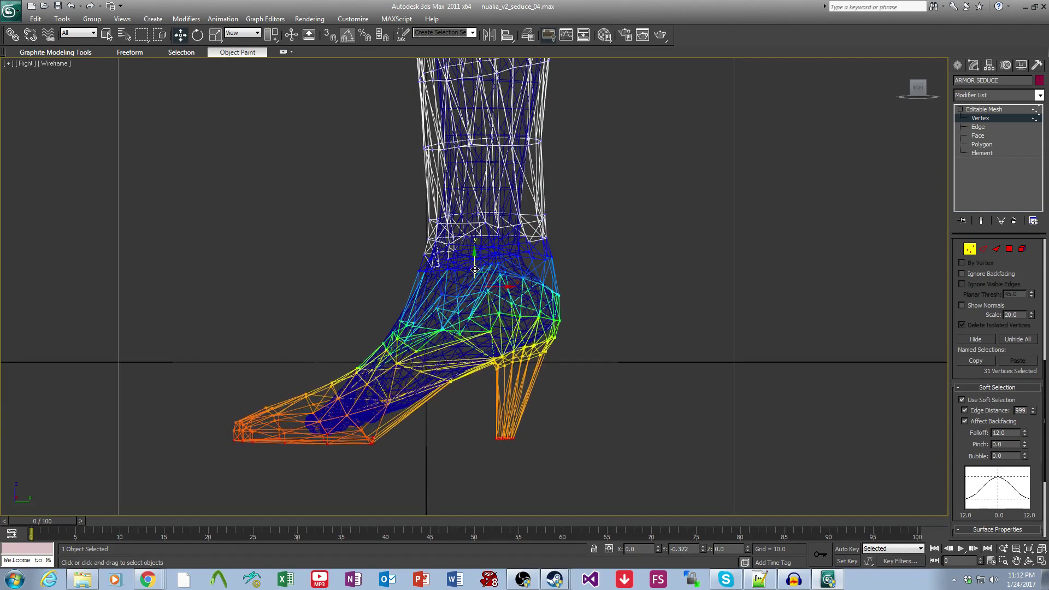
left_click(468, 464)
Select the boot's instep vertices, set the soft selection falloff to 8, and move them about 0.15 forward and 0.16 up.
left_click_drag(401, 337, 404, 334)
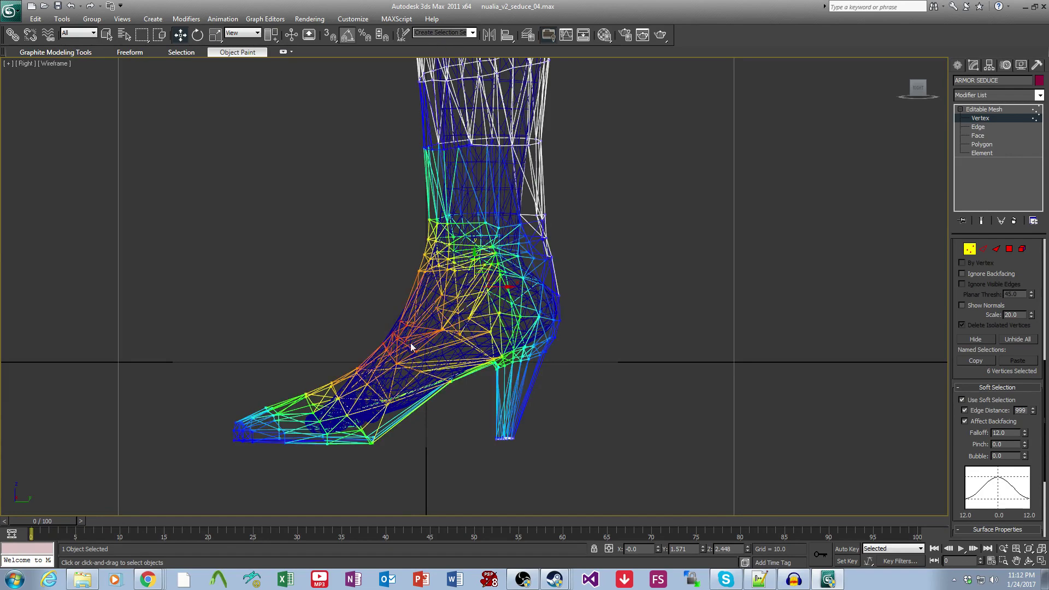
middle_click_drag(411, 343, 415, 346)
type("4")
key("Return")
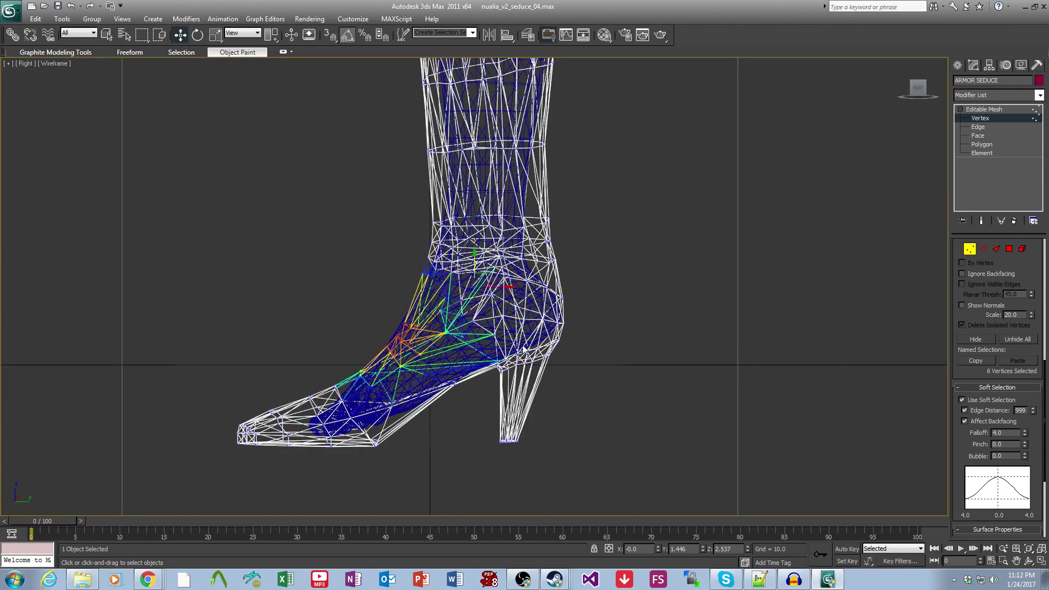
middle_click_drag(638, 373, 644, 378)
double_click(1009, 434)
type("8")
key("Return")
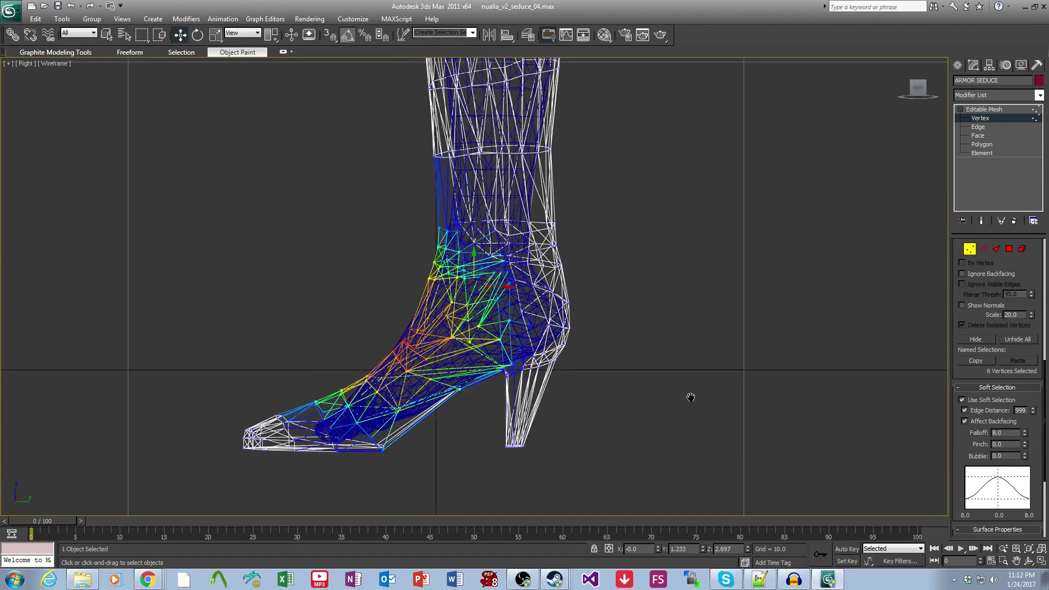
scroll(463, 365, "up", 2)
middle_click_drag(403, 355, 458, 324)
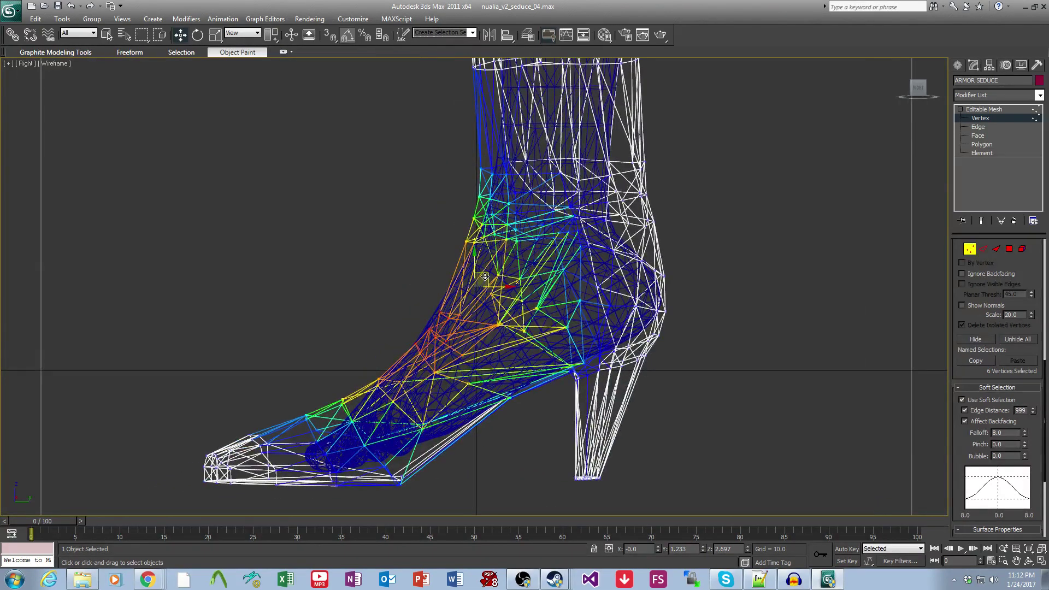
left_click_drag(480, 285, 480, 270)
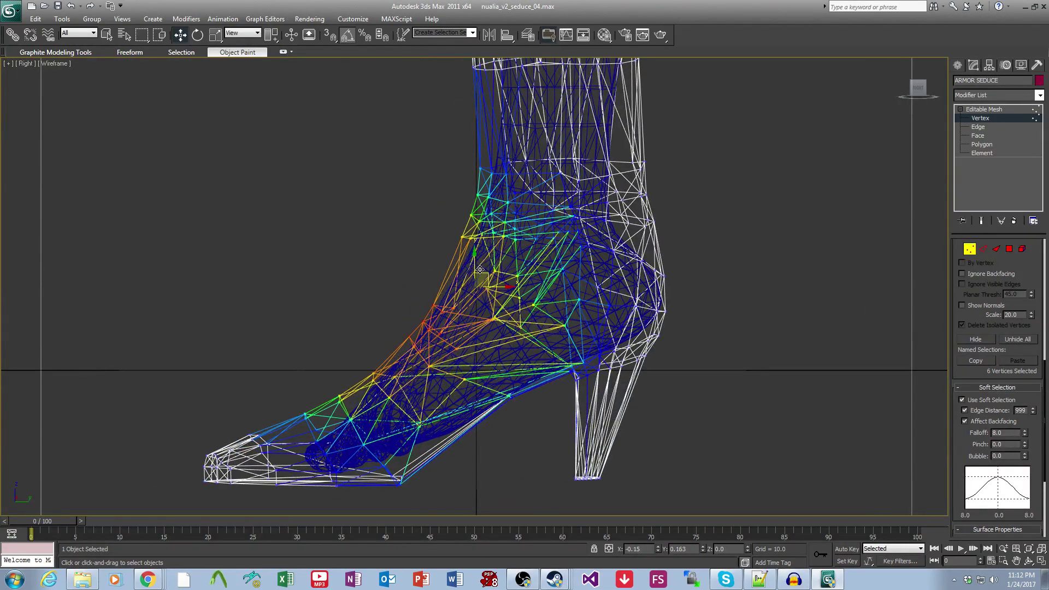
left_click(782, 369)
Select three vertices at the back of the boot's ankle and move them forward closer to the leg.
middle_click_drag(704, 282, 619, 399)
left_click_drag(567, 314, 599, 332)
middle_click_drag(529, 312, 541, 322)
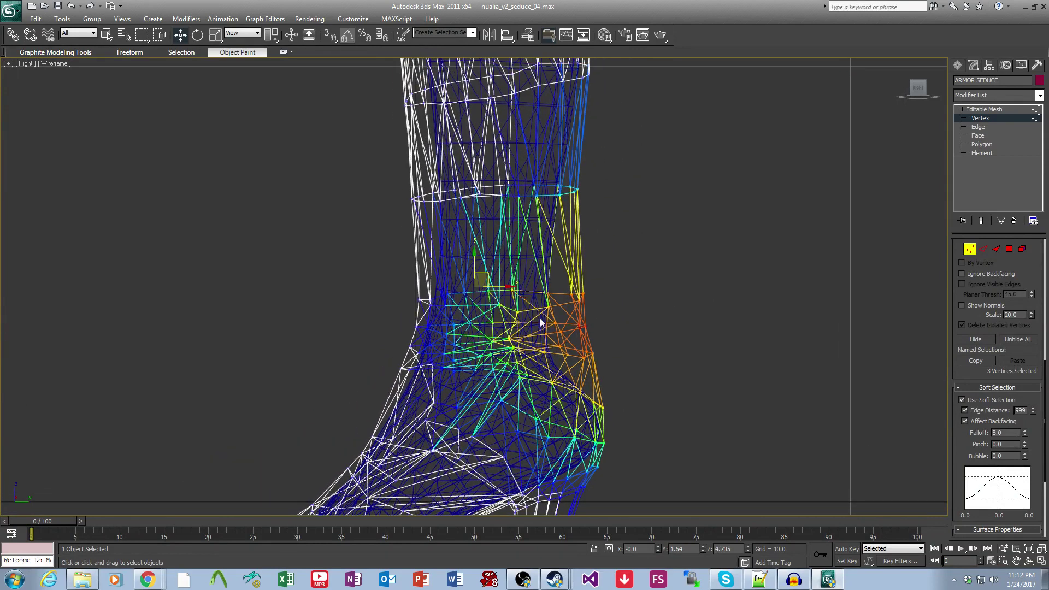
left_click_drag(508, 293, 481, 290)
left_click(613, 354)
Select the vertices at the back of the boot's heel and move them backward to enclose the foot's heel.
middle_click_drag(604, 454, 601, 409)
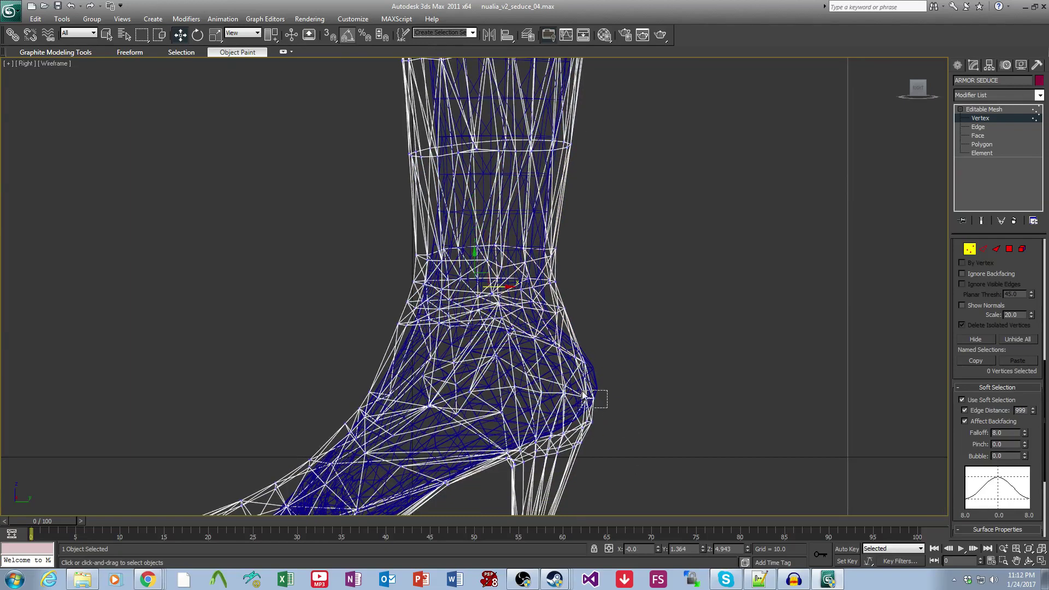
left_click_drag(584, 394, 586, 397)
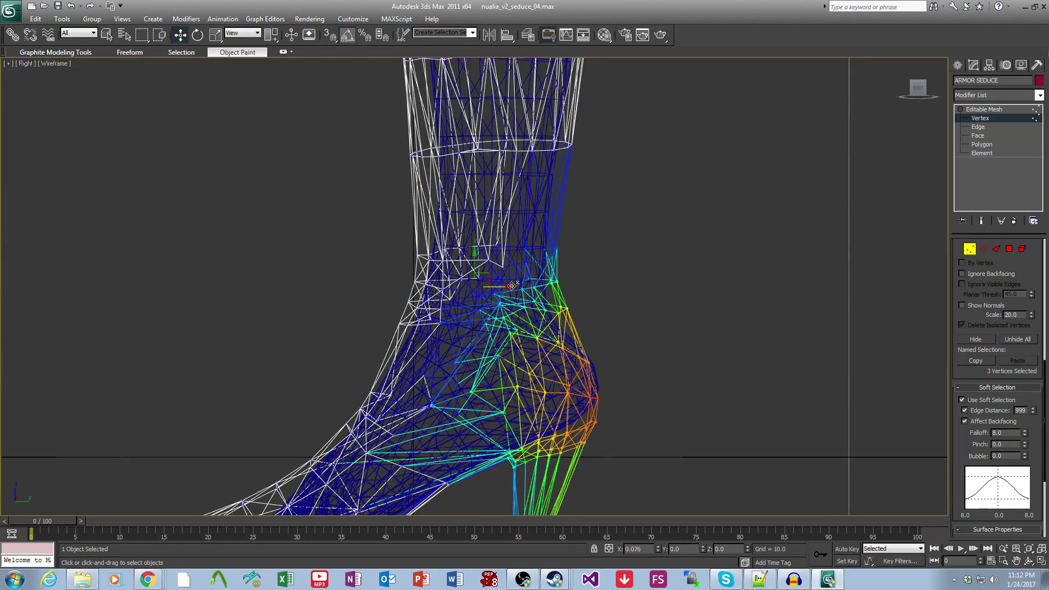
left_click_drag(512, 286, 522, 294)
left_click(640, 356)
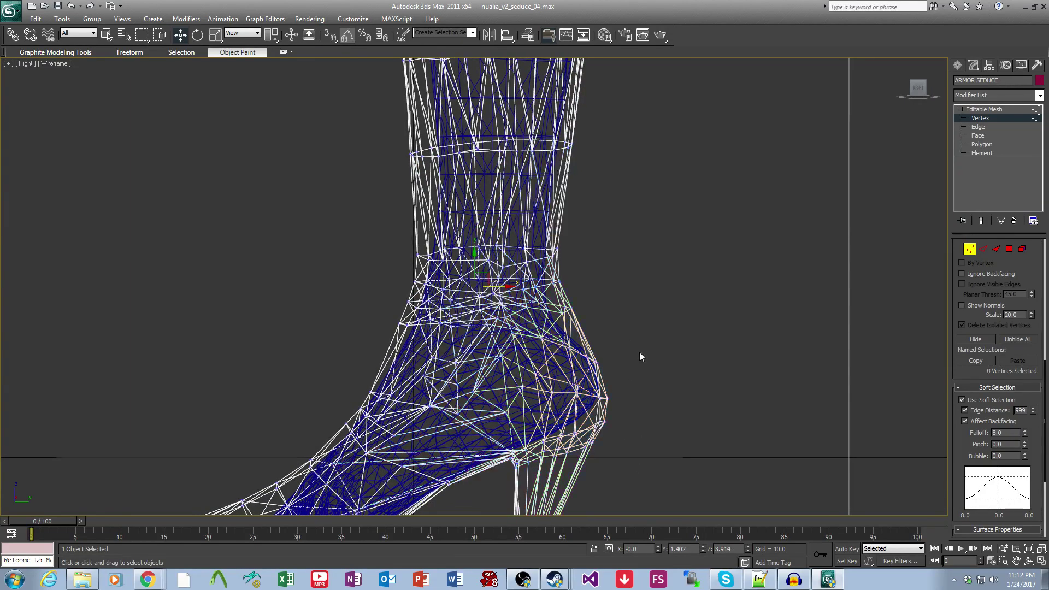
Select the boot's front vertices on the lower shin and move them backward toward the leg.
scroll(606, 402, "down", 2)
middle_click_drag(566, 168, 543, 333)
left_click_drag(418, 339, 419, 343)
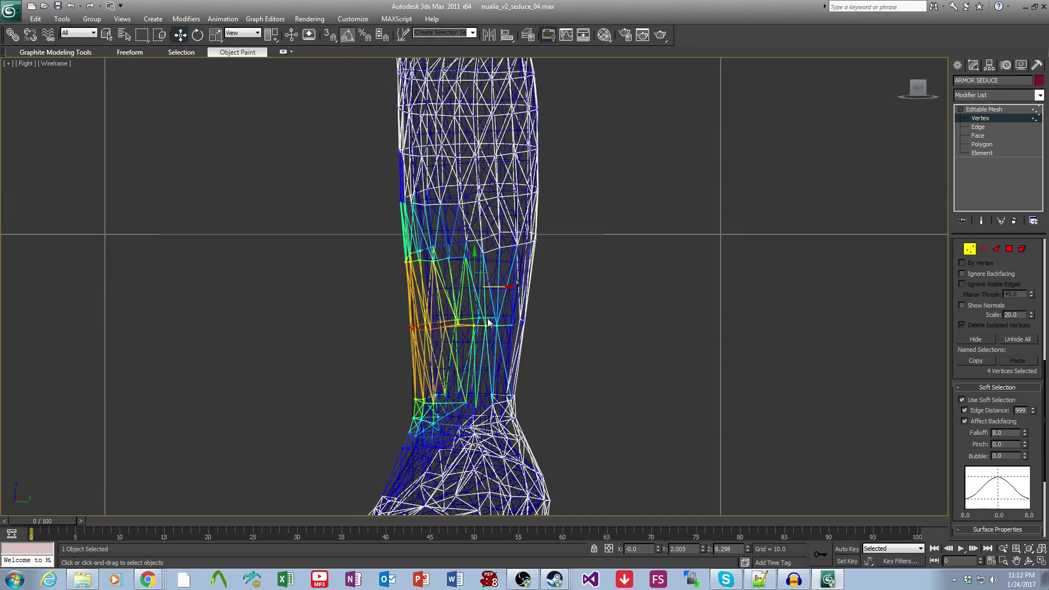
left_click_drag(501, 287, 515, 287)
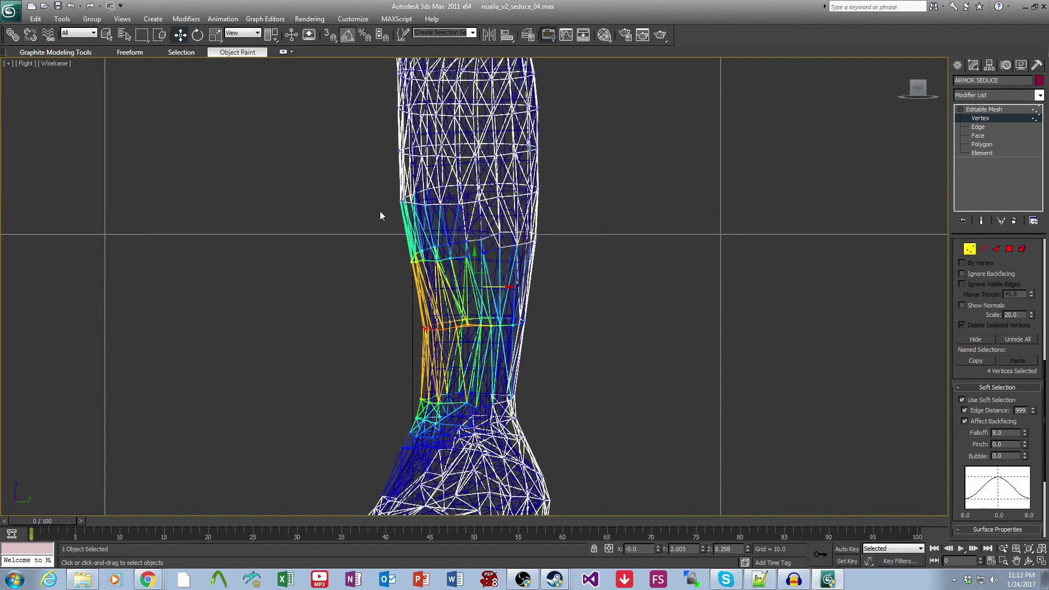
Select the boot's front mid-shin vertices, switch the transform center to the selection center, and move them about 0.43 backward.
left_click_drag(401, 215, 403, 214)
middle_click_drag(507, 290, 512, 295)
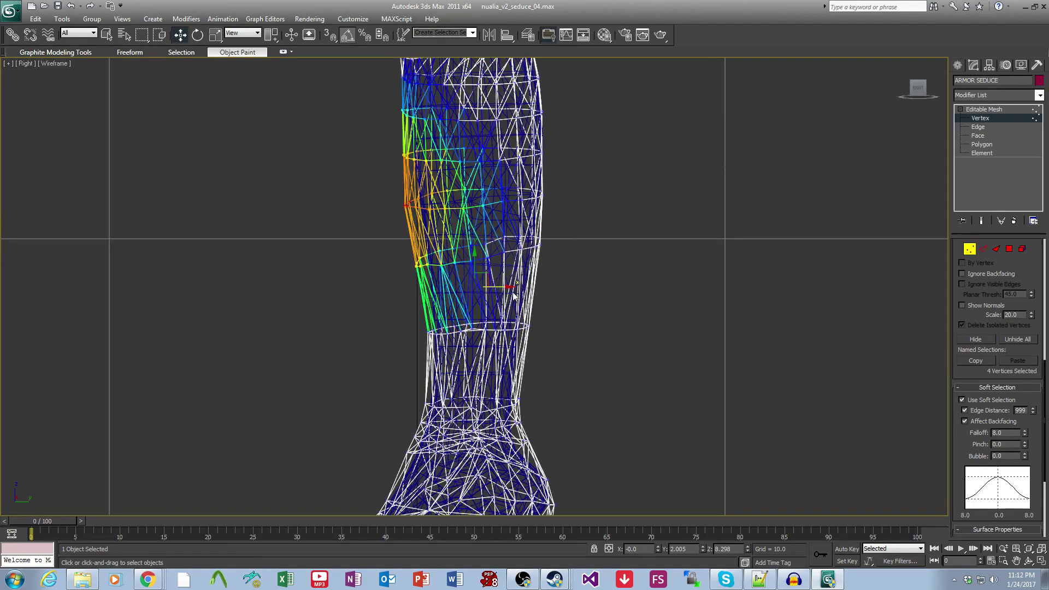
left_click_drag(276, 39, 273, 69)
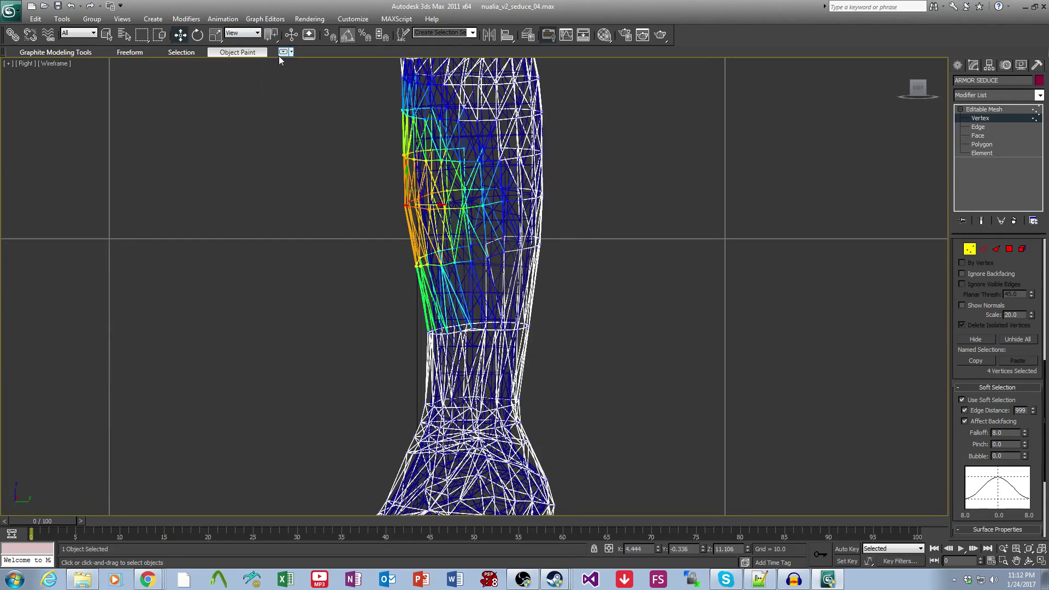
middle_click_drag(435, 204, 434, 220)
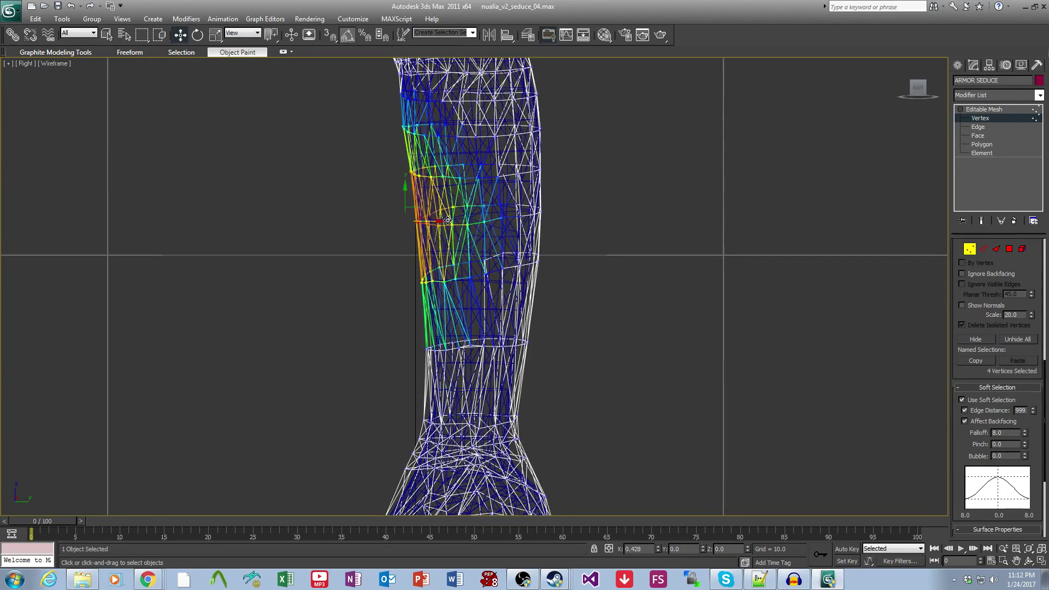
left_click(623, 226)
Leave vertex editing and return to the four-view layout, ending the armor mesh's isolation.
middle_click_drag(575, 269, 559, 403)
scroll(559, 402, "down", 4)
left_click(968, 117)
key("alt+q")
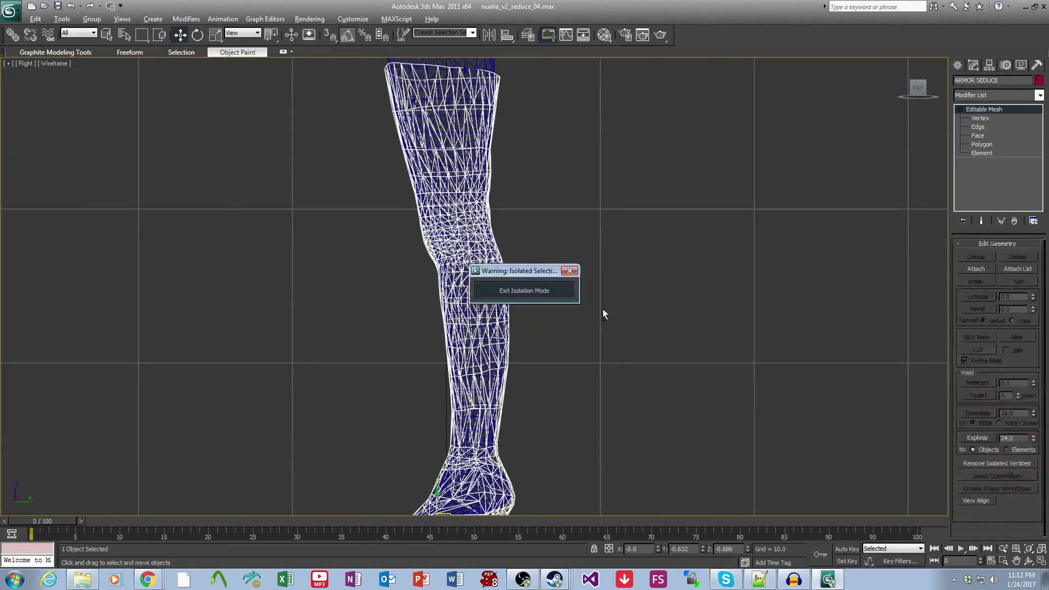
key("alt+w")
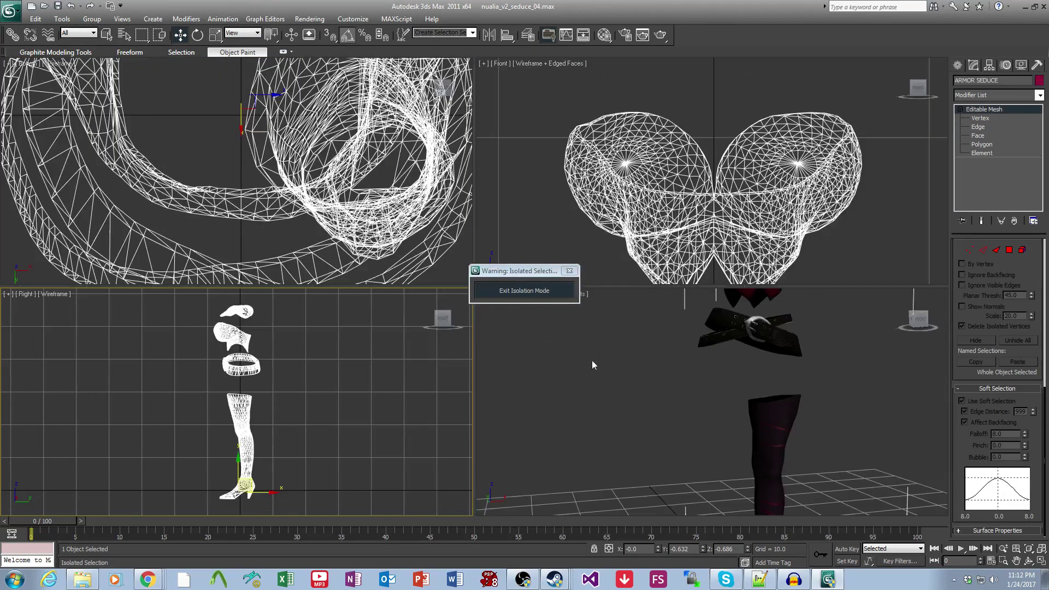
left_click(569, 271)
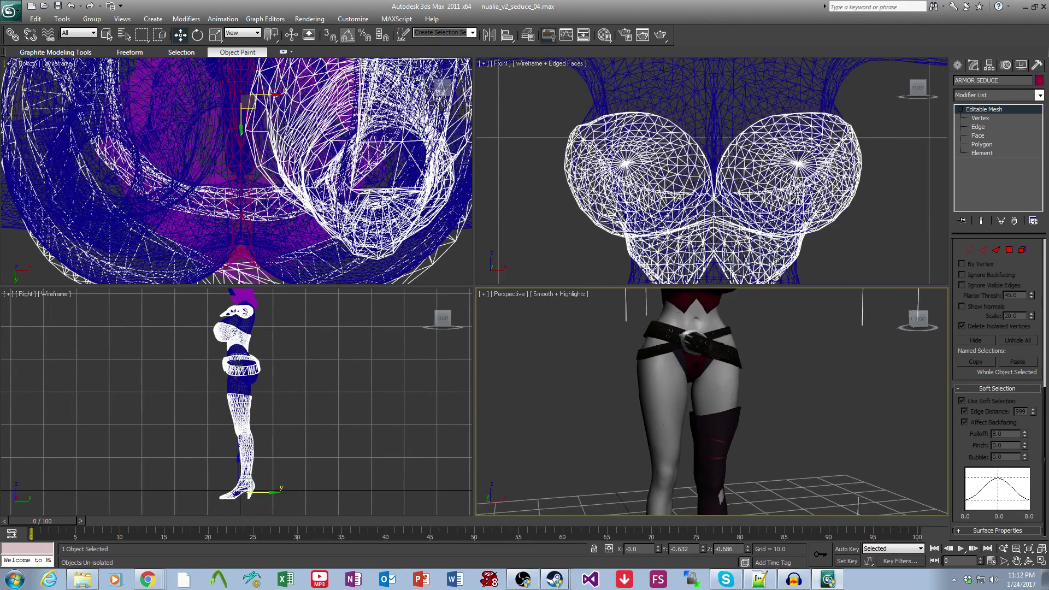
Maximize the Front view on the legs and re-enter vertex editing on the armor mesh with the boot.
left_click(853, 164)
scroll(777, 173, "down", 4)
key("alt+w")
middle_click_drag(626, 372, 651, 166)
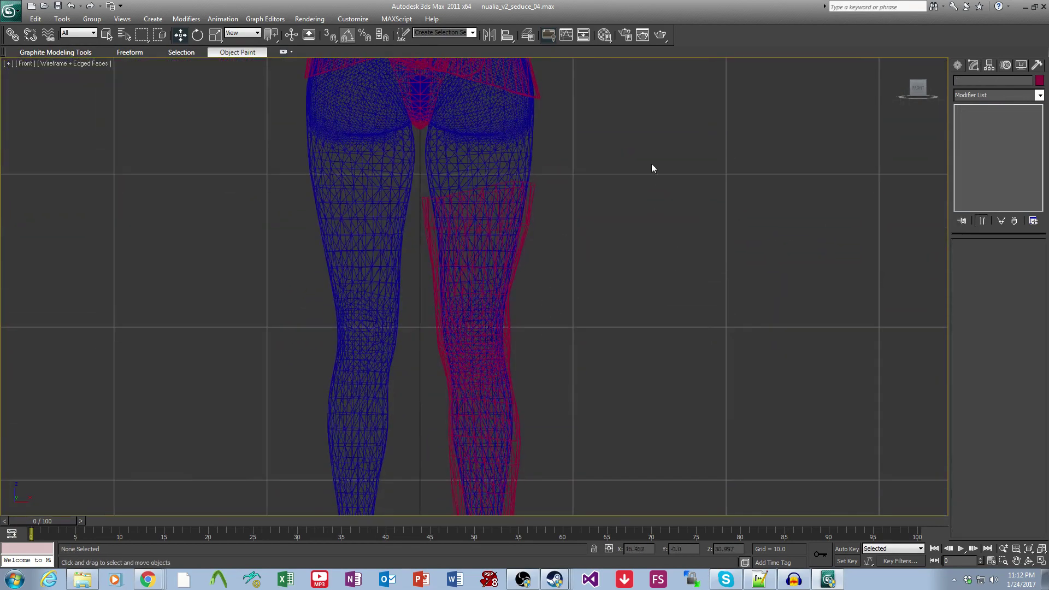
scroll(548, 246, "up", 2)
left_click(538, 224)
left_click(987, 118)
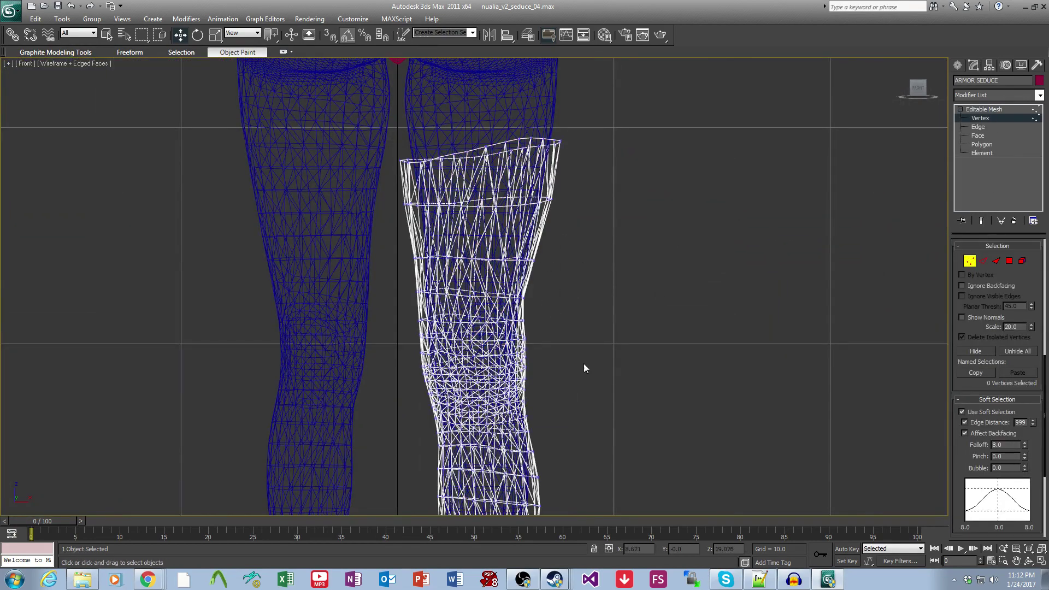
Select the boot's vertices from the calf up to the top edge, scale them narrower horizontally, and shift them about 0.05 sideways.
middle_click_drag(586, 405, 581, 215)
mouse_move(573, 445)
middle_mouse_down()
mouse_move(568, 340)
mouse_move(556, 441)
middle_mouse_up()
scroll(551, 364, "down", 2)
middle_click_drag(550, 336, 573, 427)
left_click_drag(579, 432, 421, 146)
left_click(216, 34)
scroll(528, 400, "up", 5)
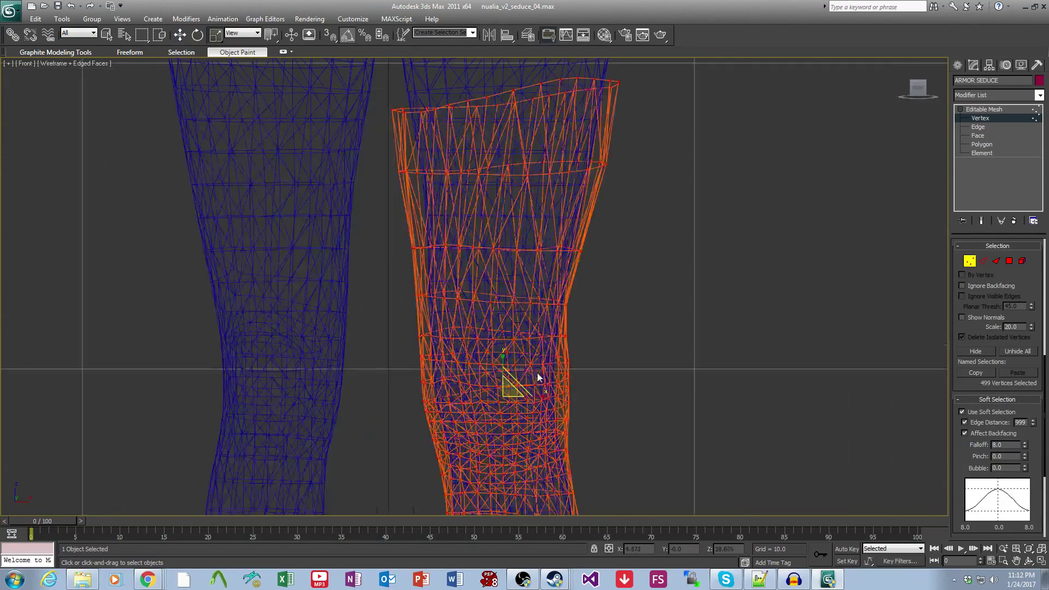
left_click_drag(528, 400, 521, 401)
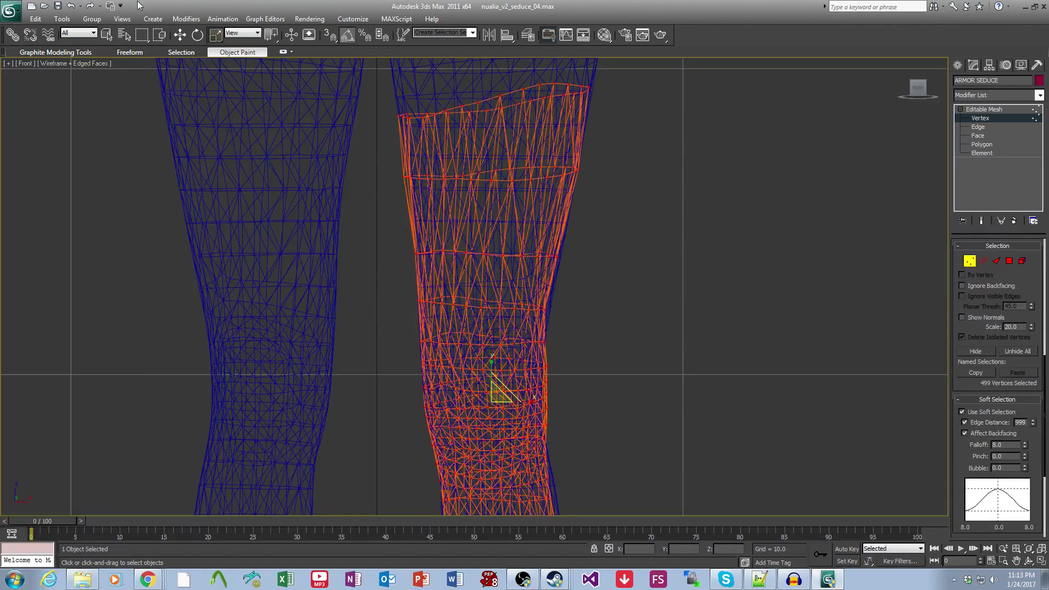
left_click(179, 34)
middle_click_drag(544, 421, 535, 357)
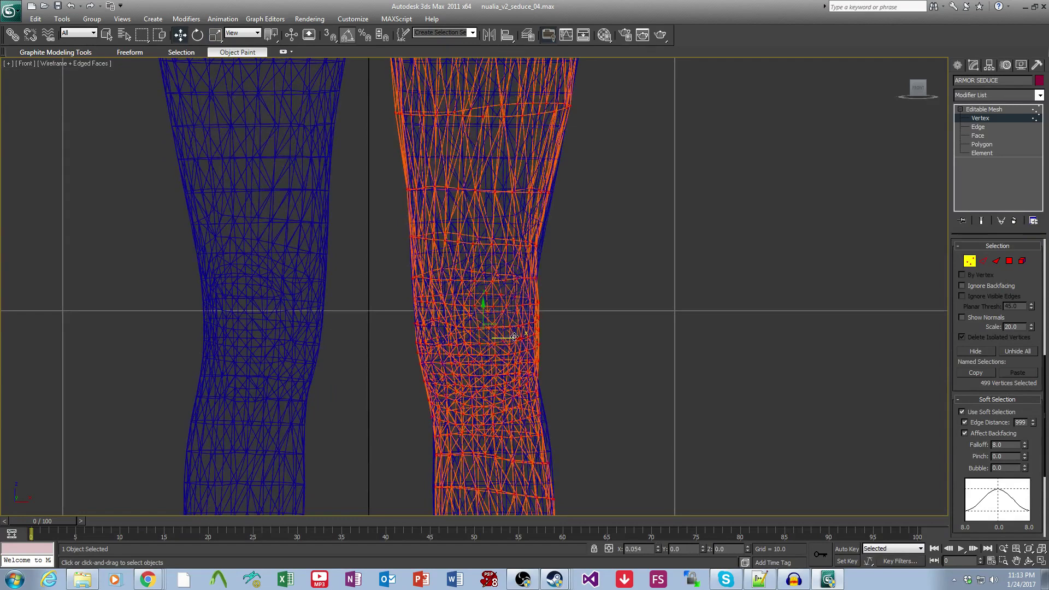
left_click(673, 296)
Select the boot's outer vertices just above the knee, set the soft selection falloff to 16, and move them slightly outward.
middle_click_drag(578, 231, 582, 335)
left_click_drag(555, 365, 569, 349)
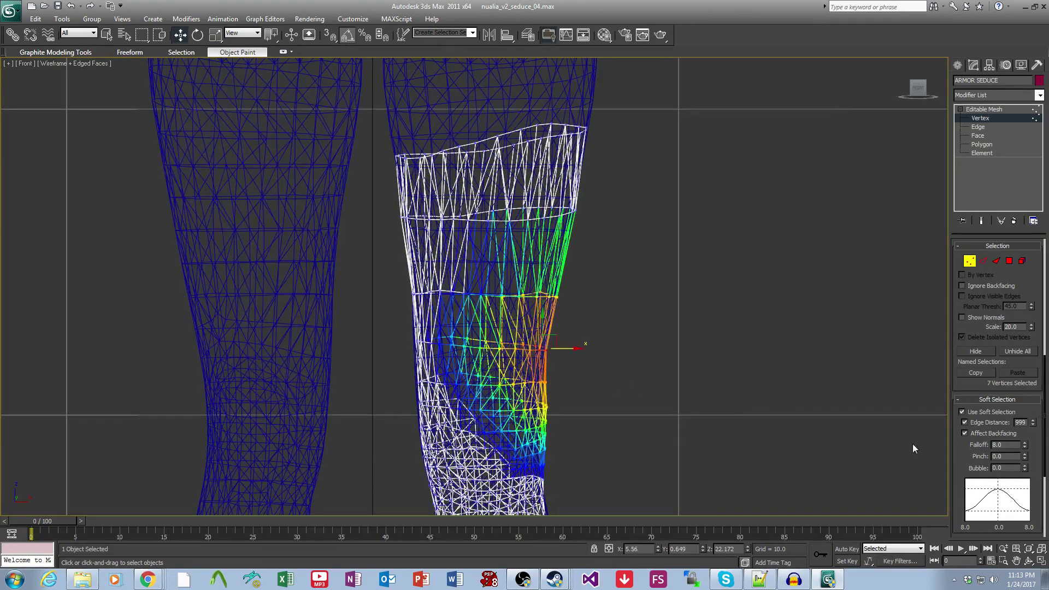
key("ctrl+z")
left_click_drag(1041, 454, 1040, 434)
double_click(1005, 424)
type("16")
key("Return")
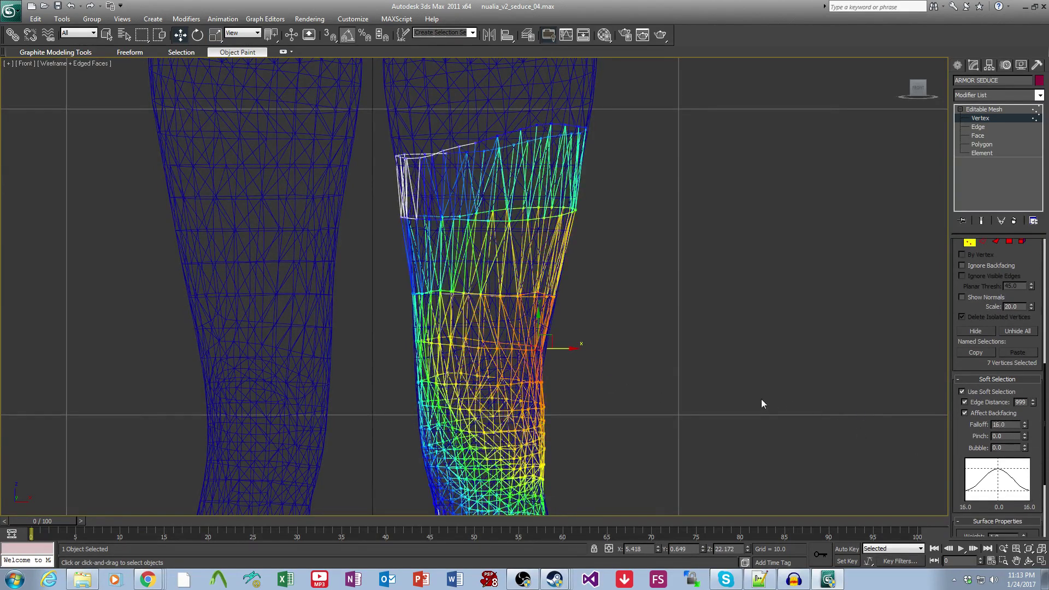
left_click_drag(565, 347, 571, 348)
left_click(606, 392)
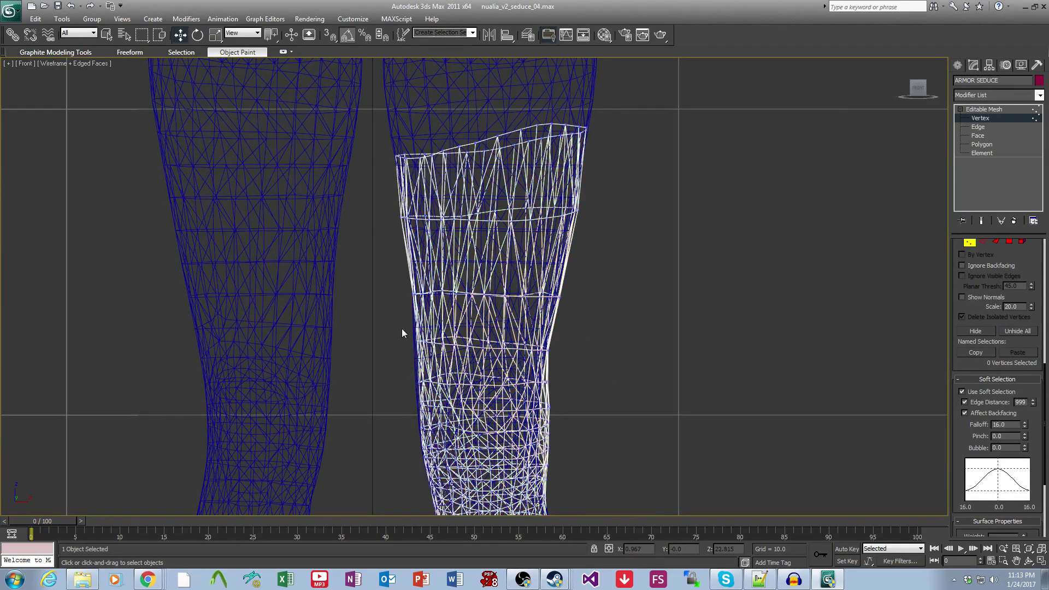
Select the boot's vertices along the inner thigh, inner knee and outer upper calf in turn, and move each group sideways to cover the leg.
left_click_drag(397, 373, 442, 381)
left_click(587, 458)
middle_click_drag(587, 459, 590, 237)
left_click_drag(448, 379, 445, 372)
left_click(559, 317)
left_click_drag(559, 320, 546, 313)
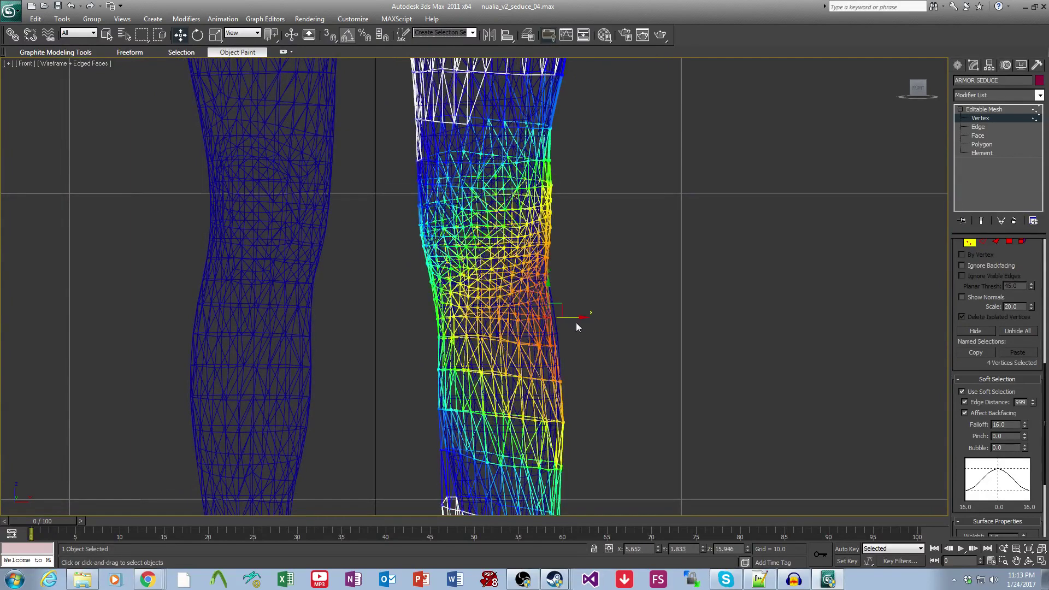
left_click(601, 344)
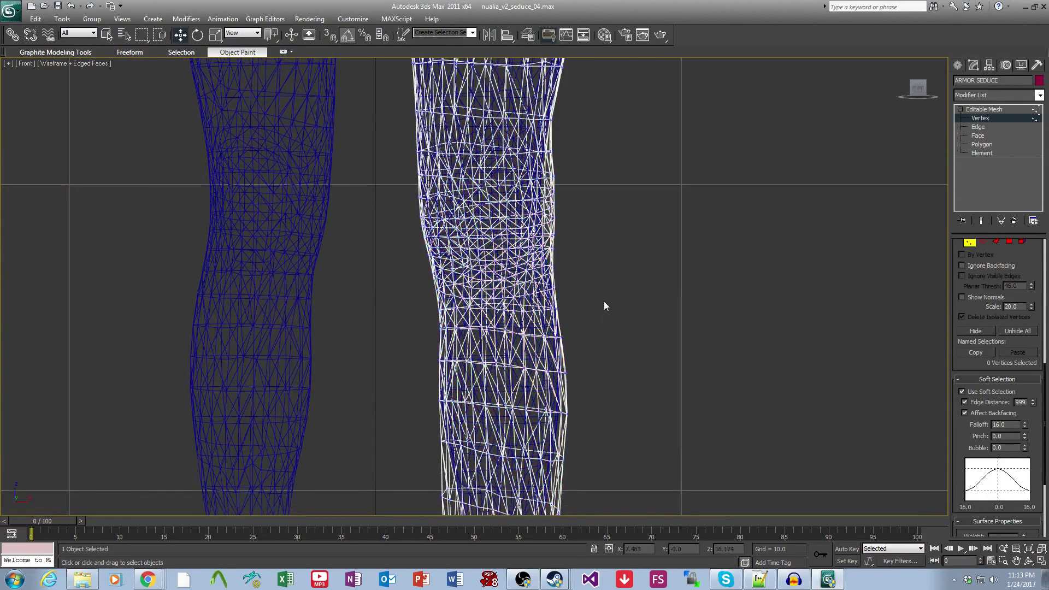
Set the soft selection falloff to 12, move the boot's outer knee vertices about 0.25 inward, and adjust those just below.
left_click_drag(496, 233, 412, 225)
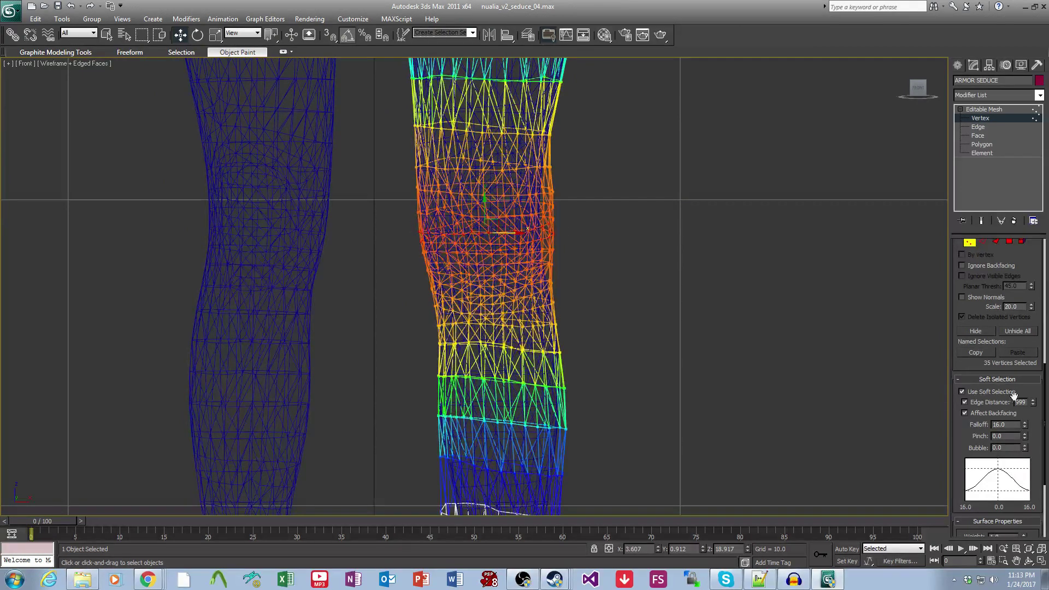
key("Return")
left_click(561, 237)
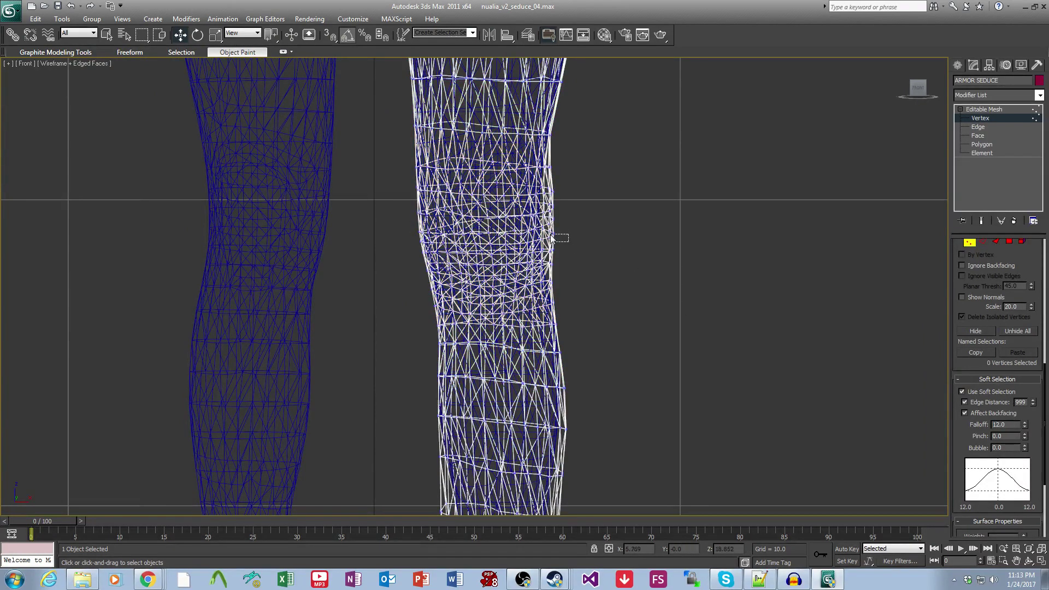
left_click_drag(550, 234, 544, 216)
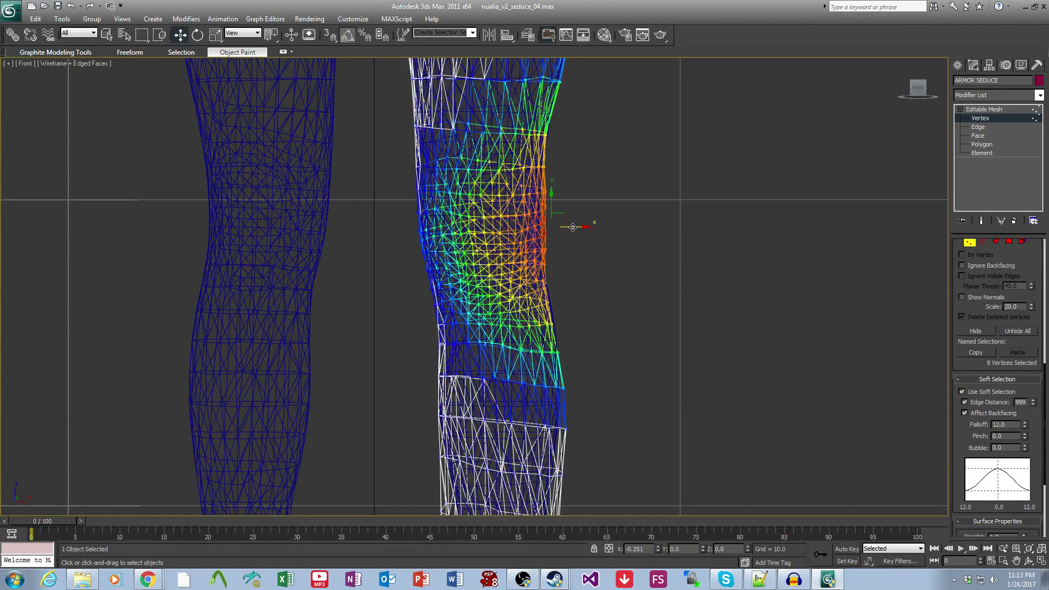
left_click(560, 337)
left_click_drag(545, 319, 581, 323)
left_click(628, 361)
Select the ring of vertices around the boot's lower shin, set the soft selection falloff to 16, and scale it narrower horizontally.
middle_click_drag(573, 411, 581, 257)
middle_click_drag(577, 490, 566, 403)
middle_click_drag(582, 345, 593, 355)
left_click_drag(593, 383, 425, 345)
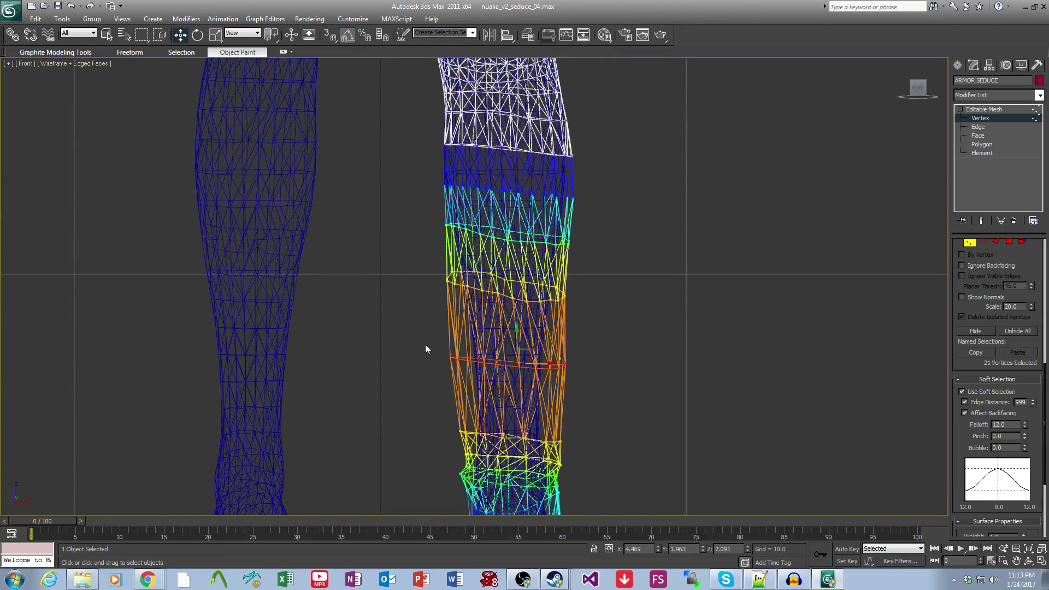
left_click(216, 38)
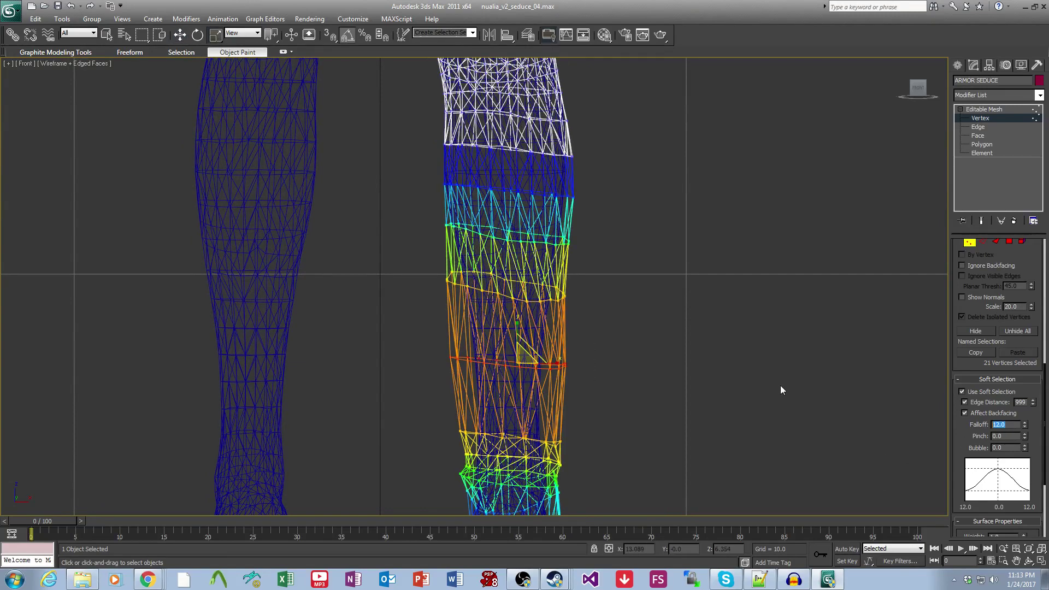
type("16")
middle_click_drag(566, 351, 571, 357)
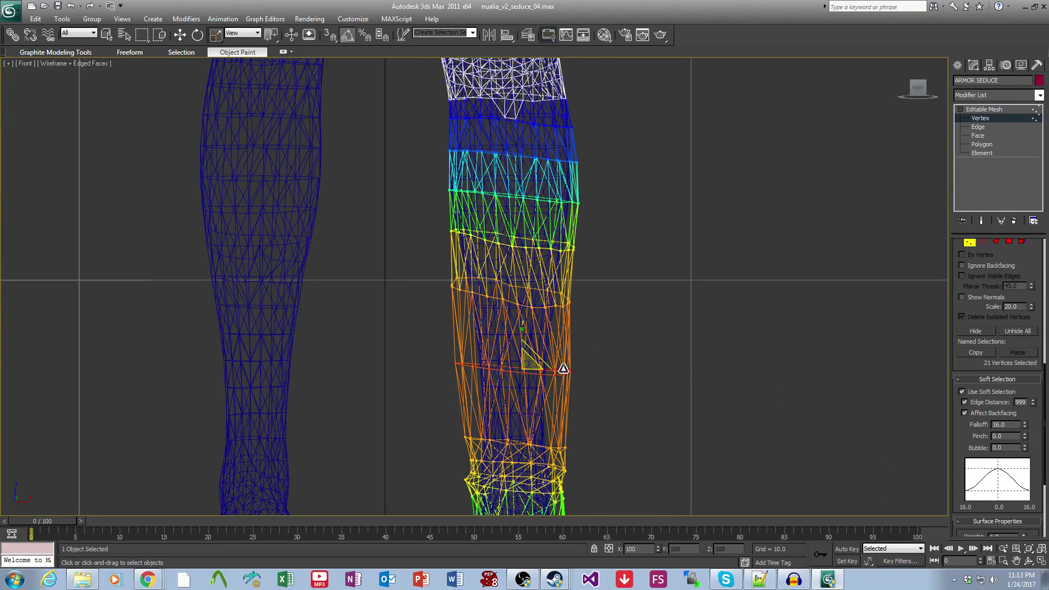
left_click_drag(565, 368, 542, 367)
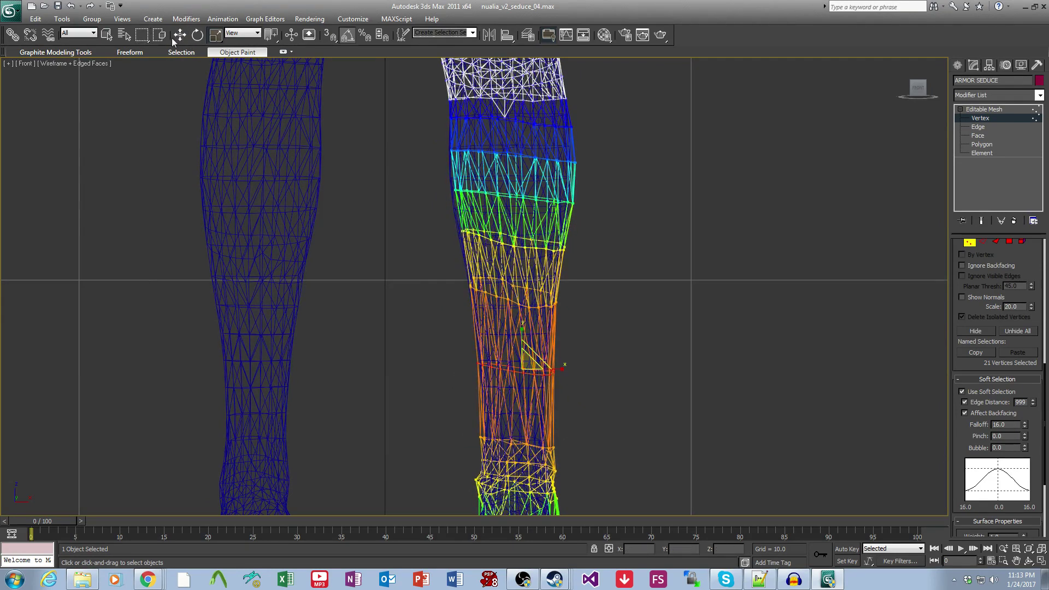
Move the boot's lower shin ring about 0.07 toward the other leg to center it on the shin.
left_click(179, 36)
middle_click_drag(442, 307, 449, 293)
left_click_drag(560, 353, 557, 352)
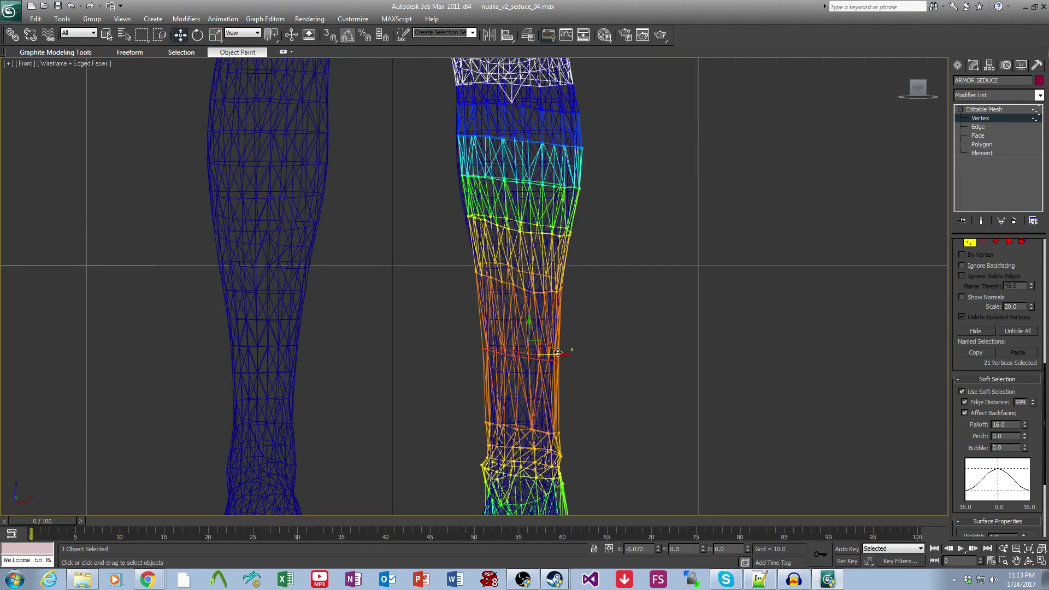
left_click(571, 350)
Select the boot's inner calf vertices, set the soft selection falloff to 12, and move them slightly toward the other leg.
scroll(571, 310, "up", 4)
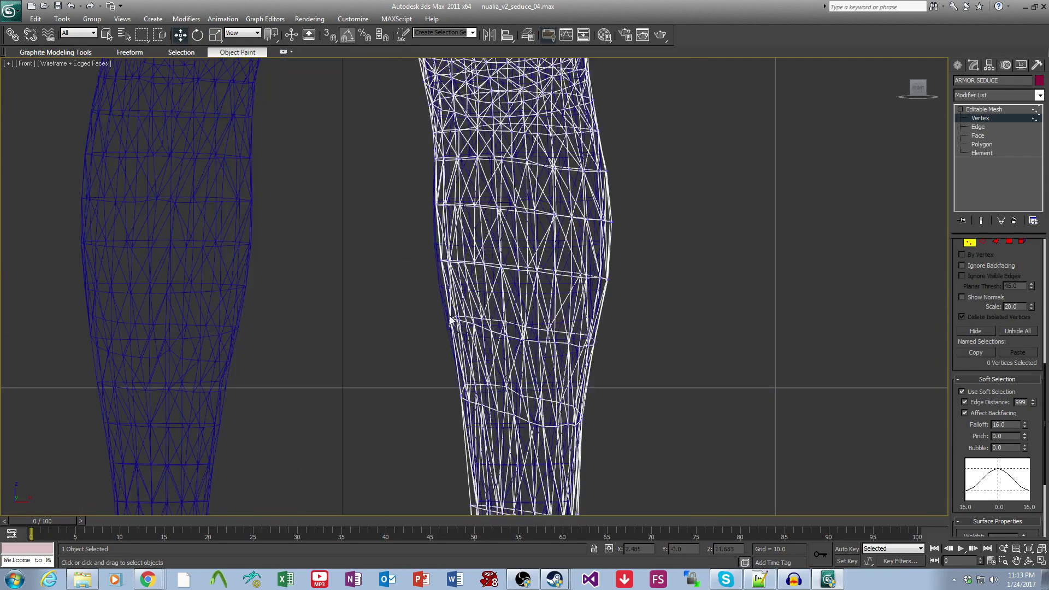
left_click(451, 321)
scroll(986, 417, "down", 1)
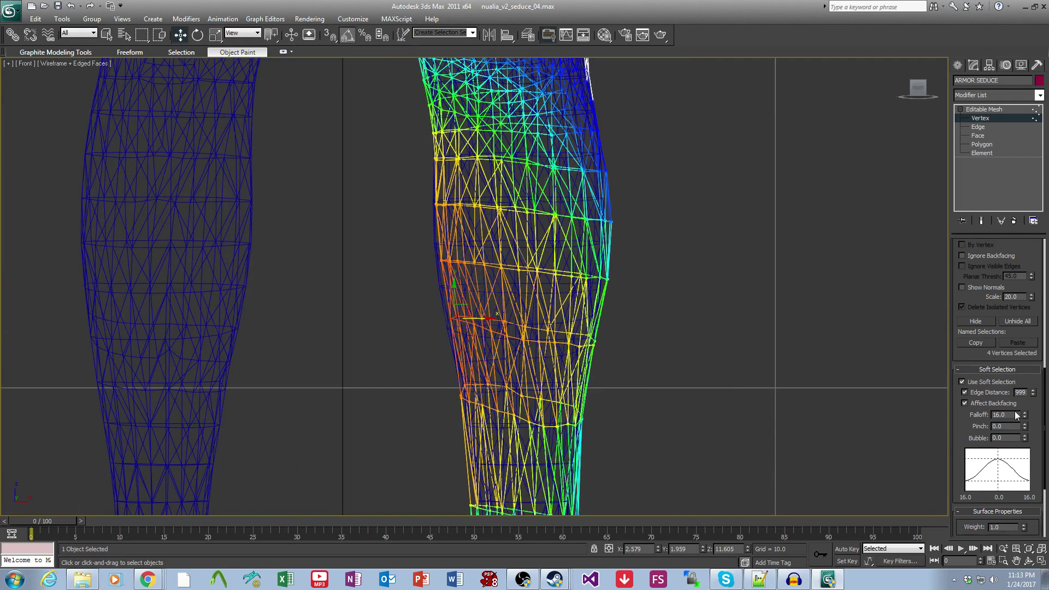
type("12")
key("Return")
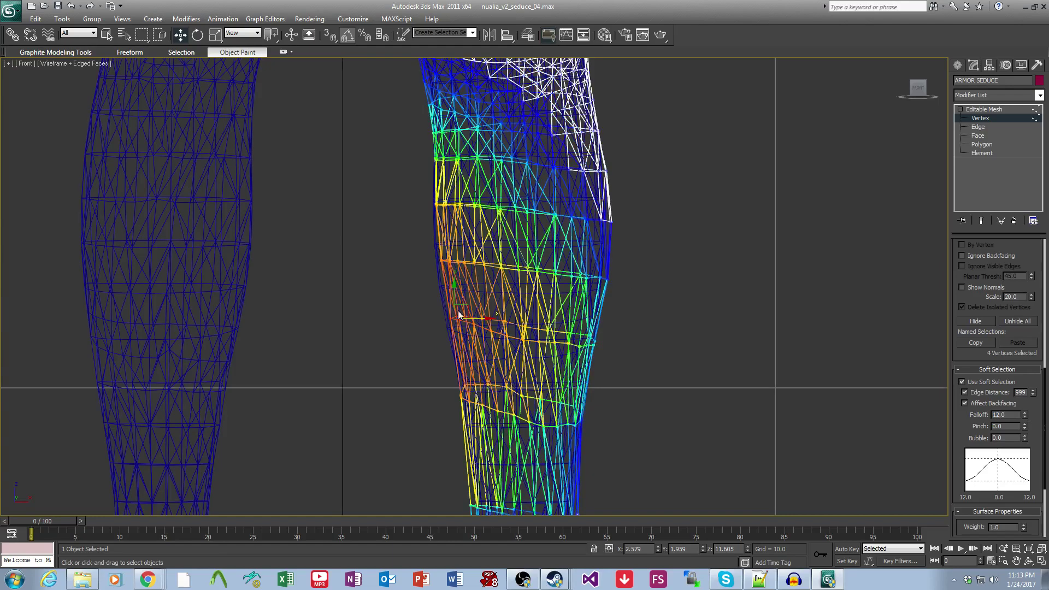
left_click_drag(459, 282, 471, 261)
left_click(615, 310)
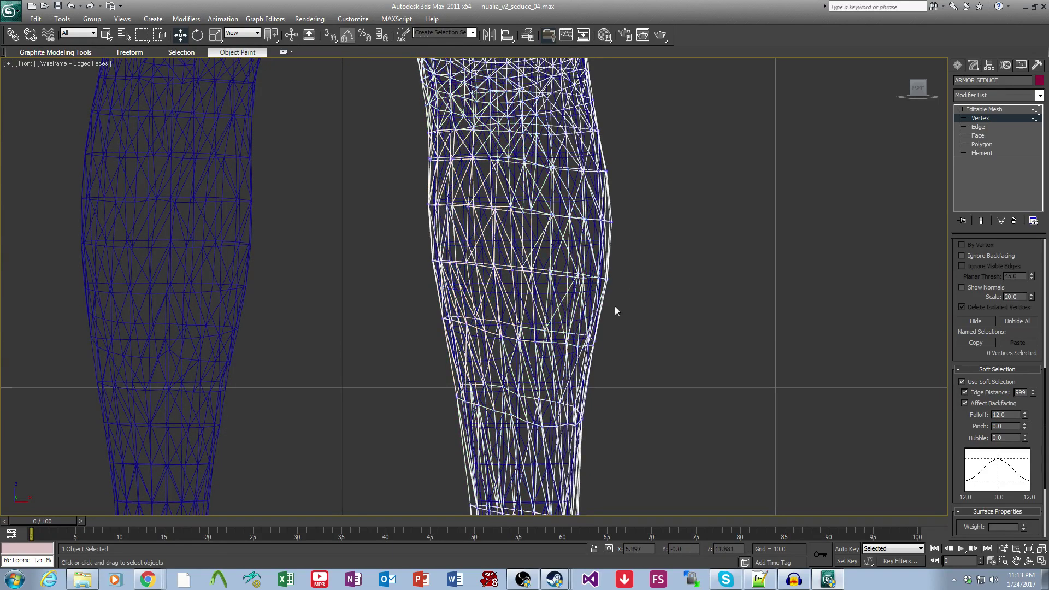
Move the boot's outer calf vertices slightly inward to follow the leg's outline, including those just above the widest point.
middle_click_drag(626, 309, 619, 359)
left_click_drag(595, 307, 601, 261)
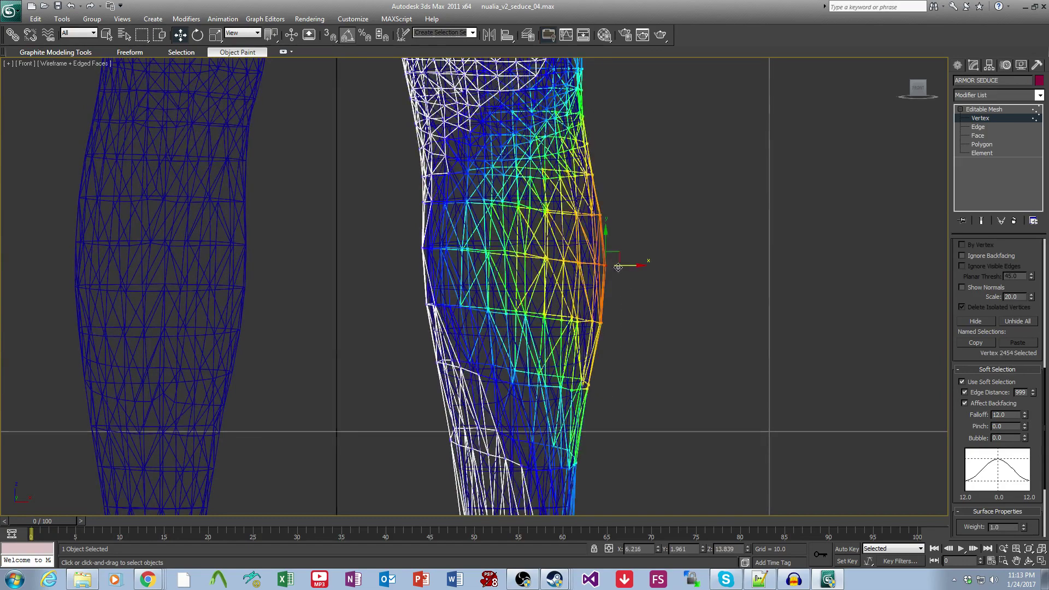
left_click(639, 190)
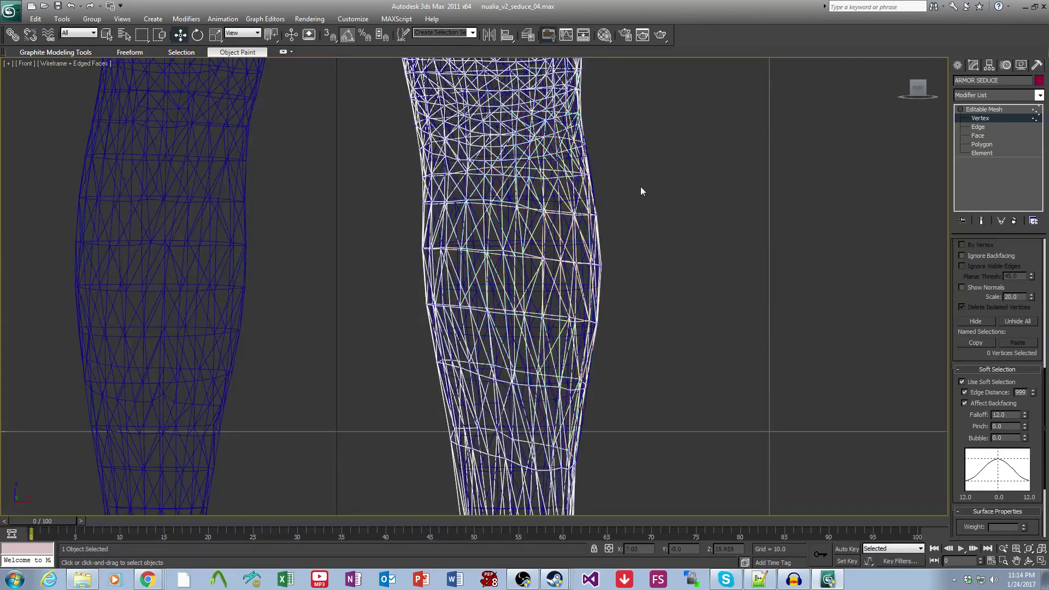
middle_click_drag(639, 189, 608, 213)
mouse_move(596, 219)
left_mouse_down()
mouse_move(578, 201)
mouse_move(610, 212)
left_mouse_up()
left_click(650, 399)
Select the four outer vertices on the boot's lower calf and adjust them horizontally to match the leg's outline.
middle_click_drag(650, 401, 643, 248)
left_click_drag(598, 297, 610, 272)
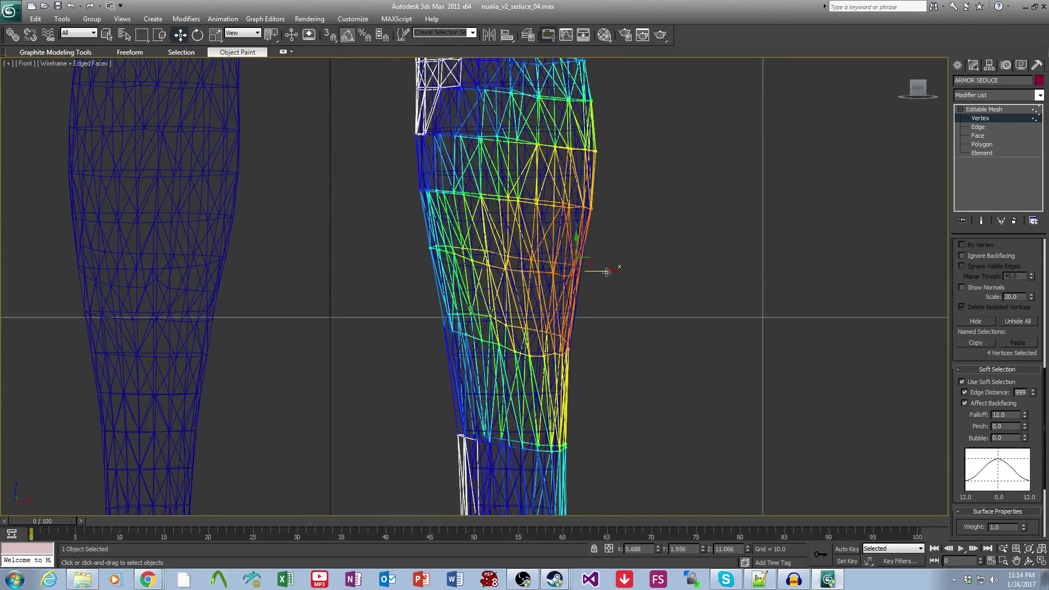
left_click(645, 439)
Leave vertex editing, deselect the armor mesh, and show the shaded legs in the maximized Perspective viewport.
middle_click_drag(645, 442, 634, 215)
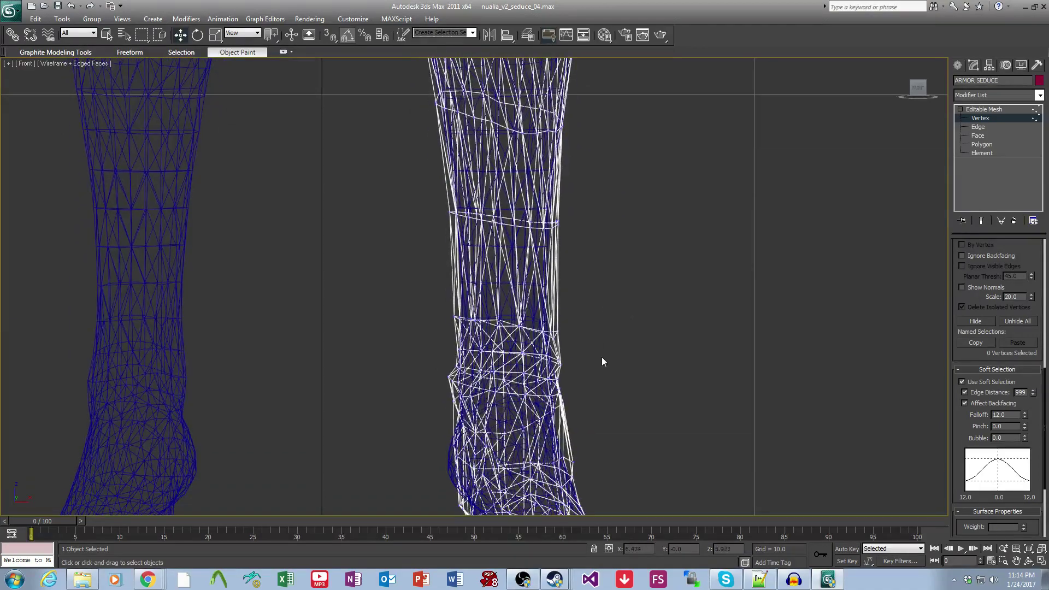
middle_click_drag(601, 357, 601, 305)
scroll(603, 289, "down", 1)
middle_click_drag(596, 246, 584, 443)
middle_click_drag(573, 286, 566, 423)
scroll(562, 257, "down", 2)
middle_click_drag(560, 252, 568, 375)
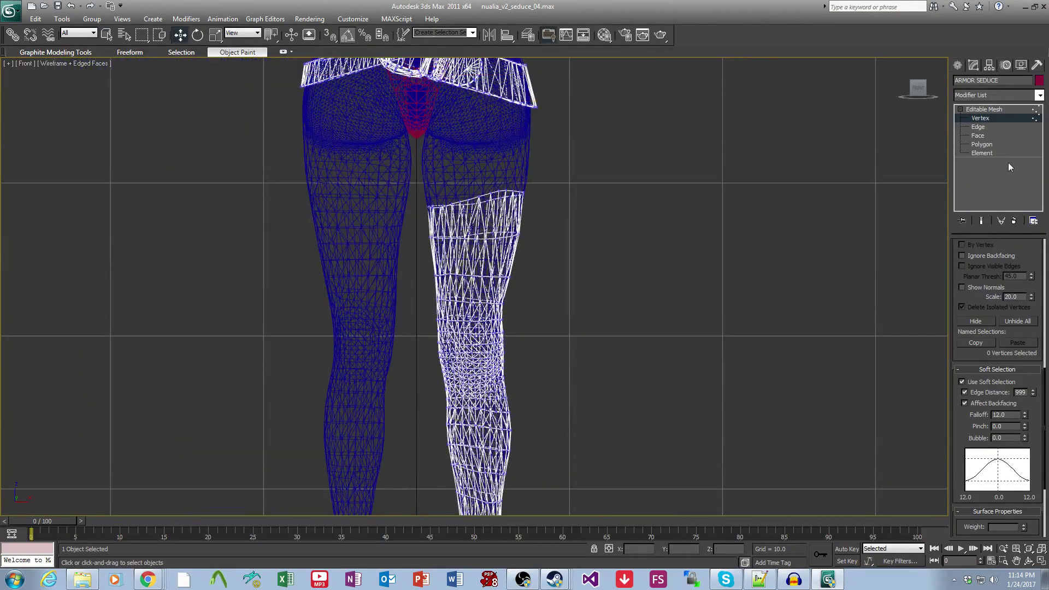
left_click(981, 112)
left_click(709, 356)
key("alt+w")
middle_click_drag(748, 406, 723, 376)
key("alt+w")
middle_click_drag(519, 311, 571, 387)
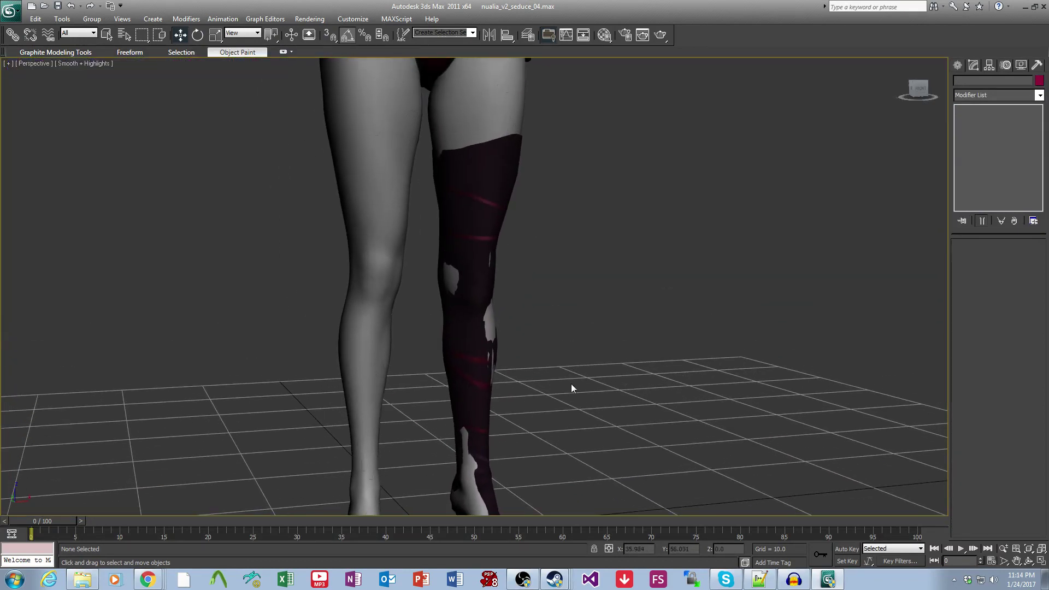
Check the boot against the leg around the knee, toggling the display of Material #97's texture in the viewport on and off.
middle_click_drag(394, 205, 393, 214)
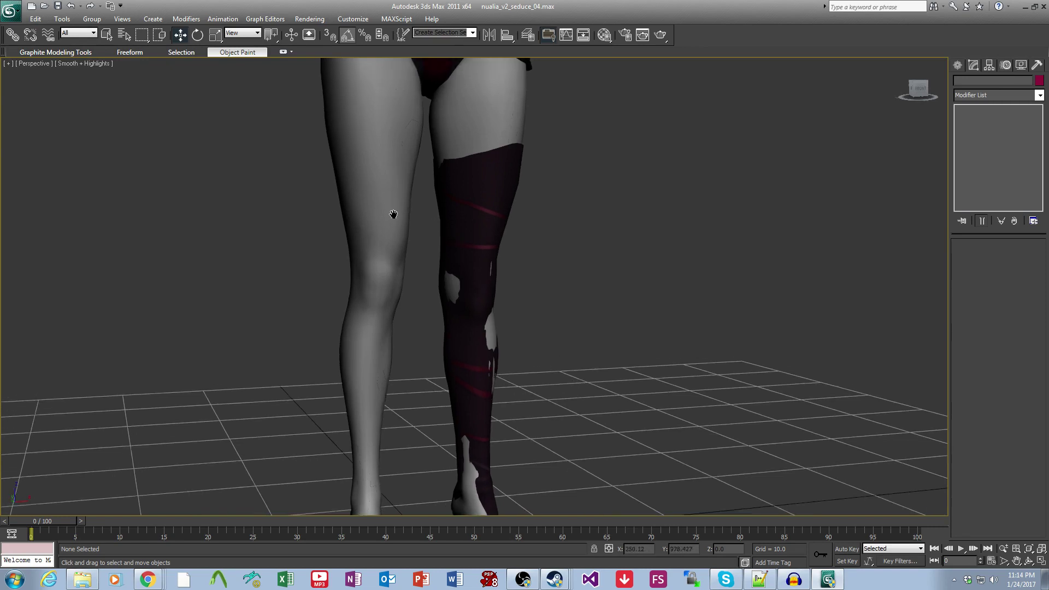
middle_click_drag(398, 292, 413, 190)
middle_click_drag(483, 195, 489, 225)
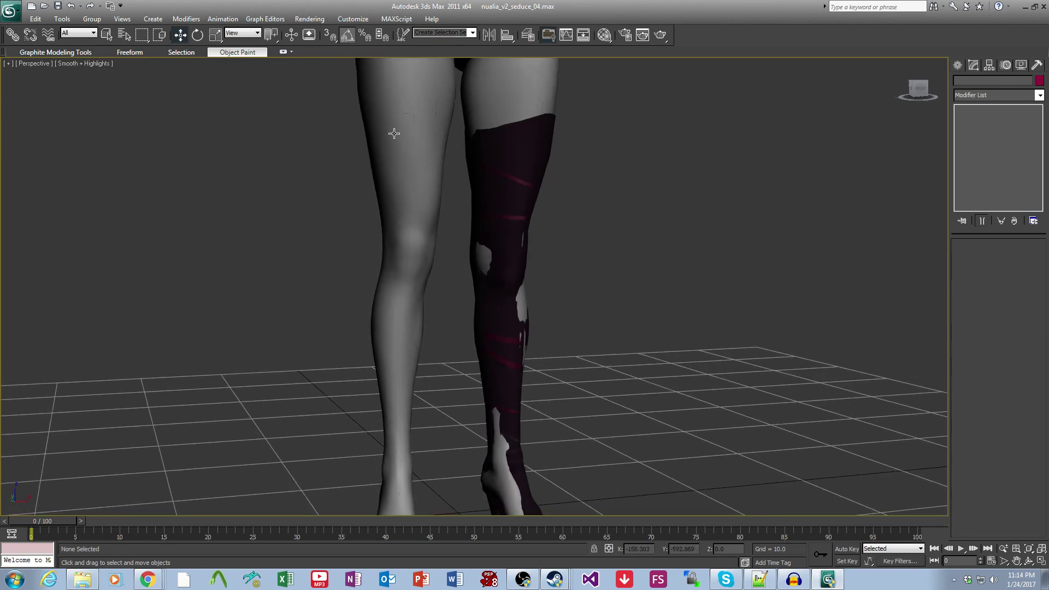
scroll(454, 319, "up", 4)
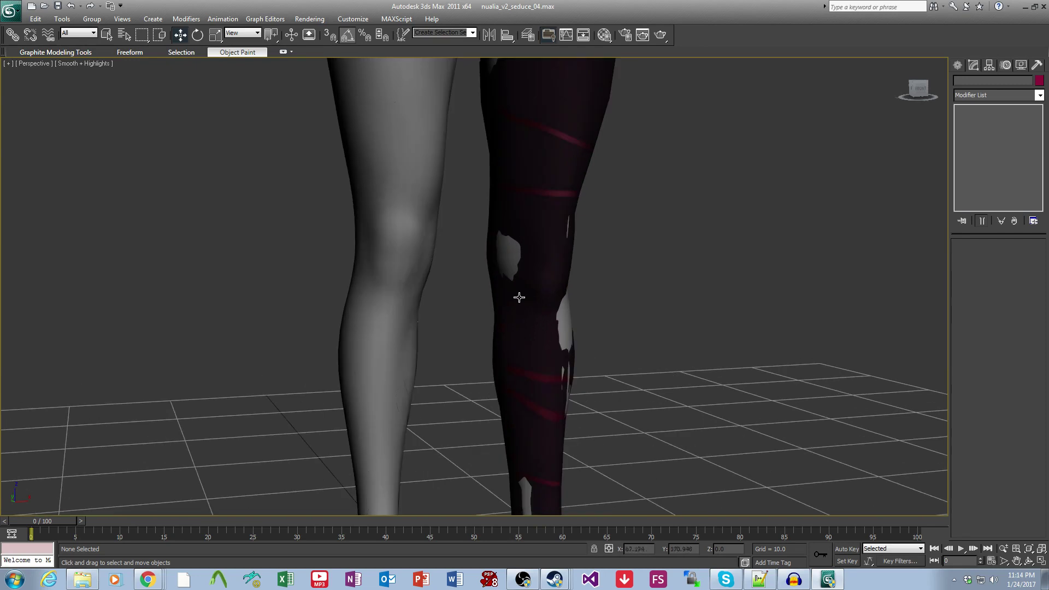
key("m")
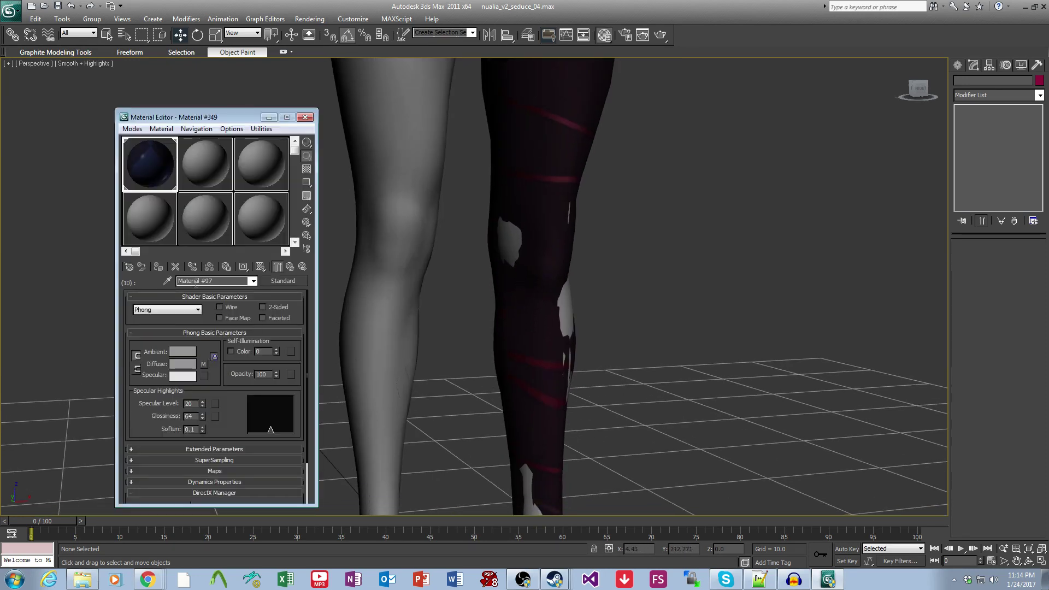
left_click(260, 267)
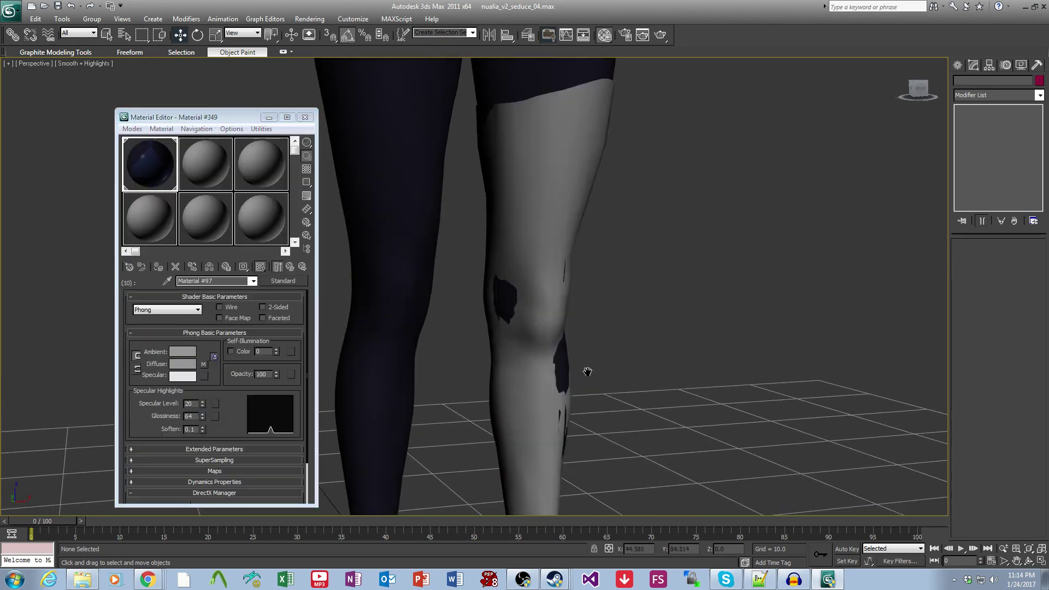
middle_click_drag(585, 370, 555, 379)
scroll(550, 350, "down", 2)
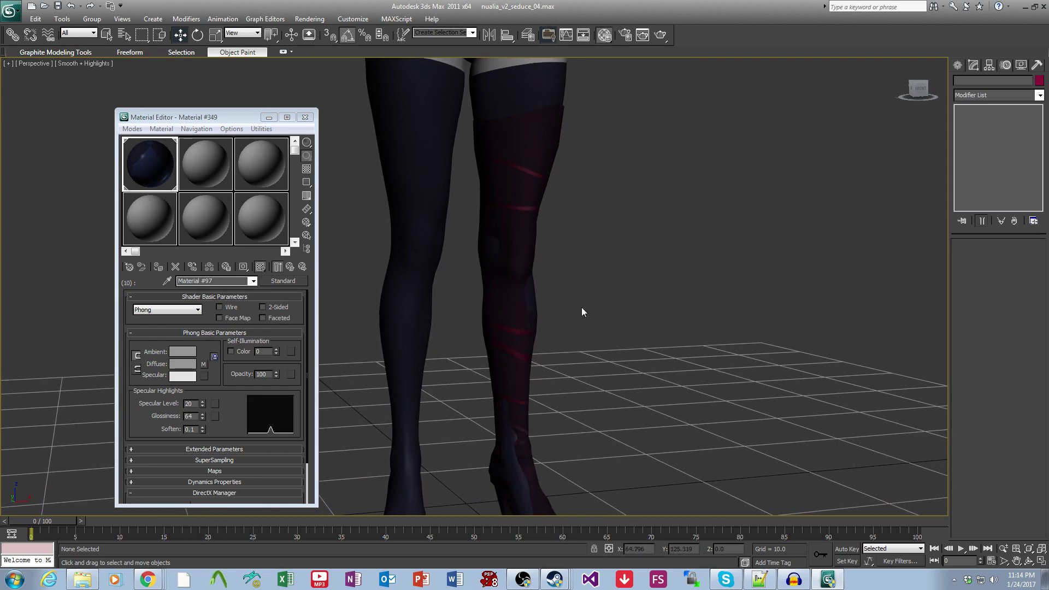
scroll(530, 286, "up", 2)
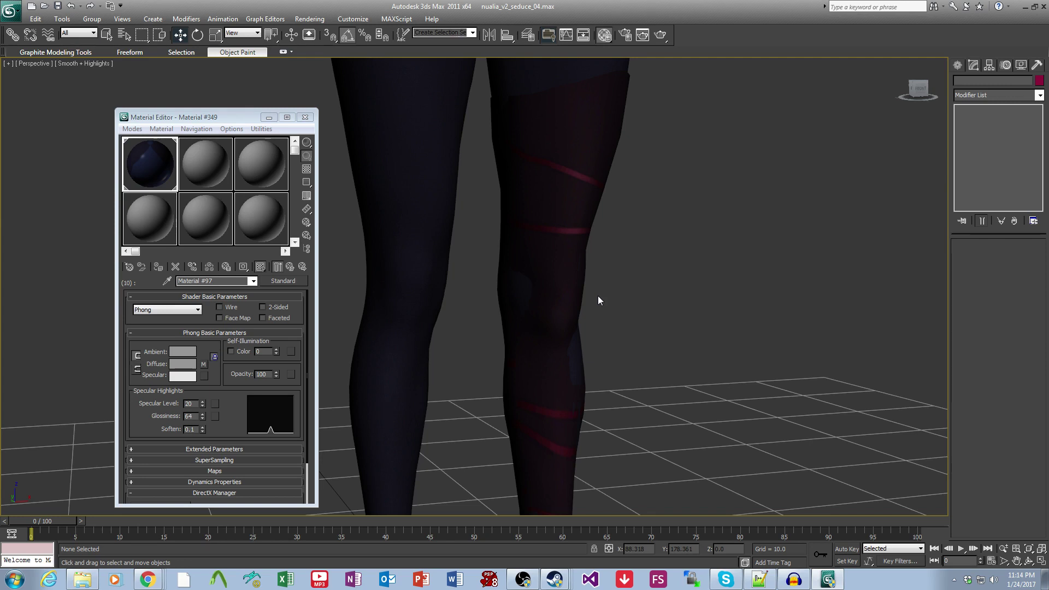
left_click(260, 267)
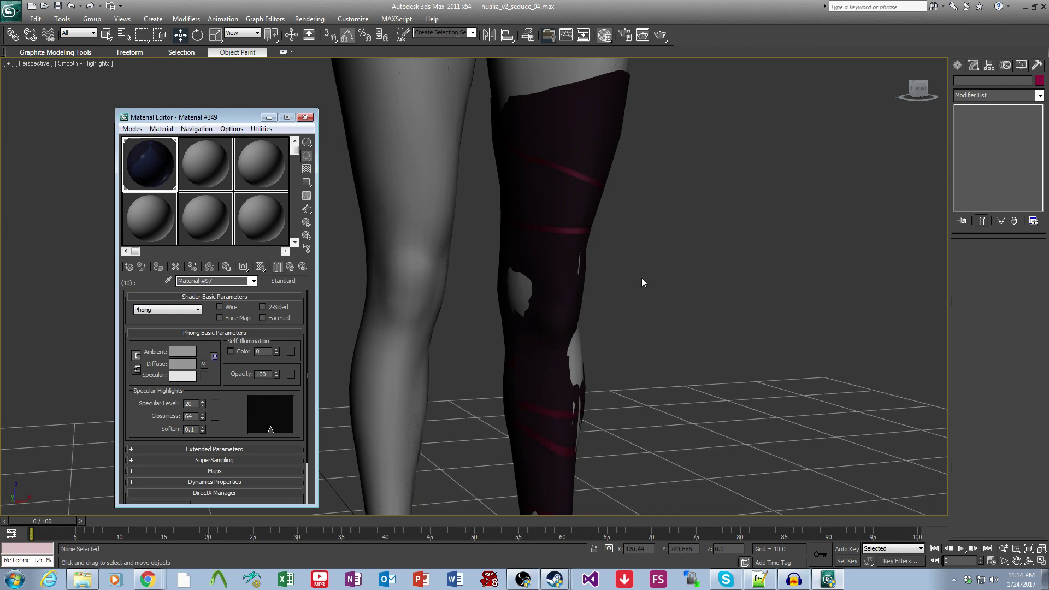
middle_click_drag(641, 277, 628, 387)
left_click(304, 117)
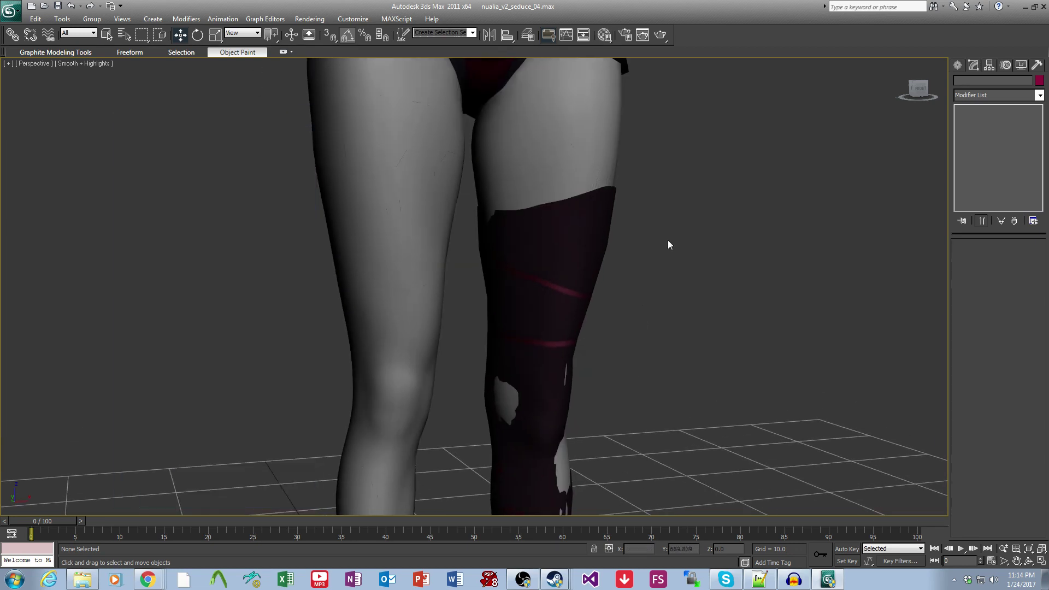
Select the armor mesh for vertex editing and move the rear vertex of the boot's top rim closer to the thigh.
middle_click_drag(667, 241, 704, 271, "alt")
left_click(724, 240)
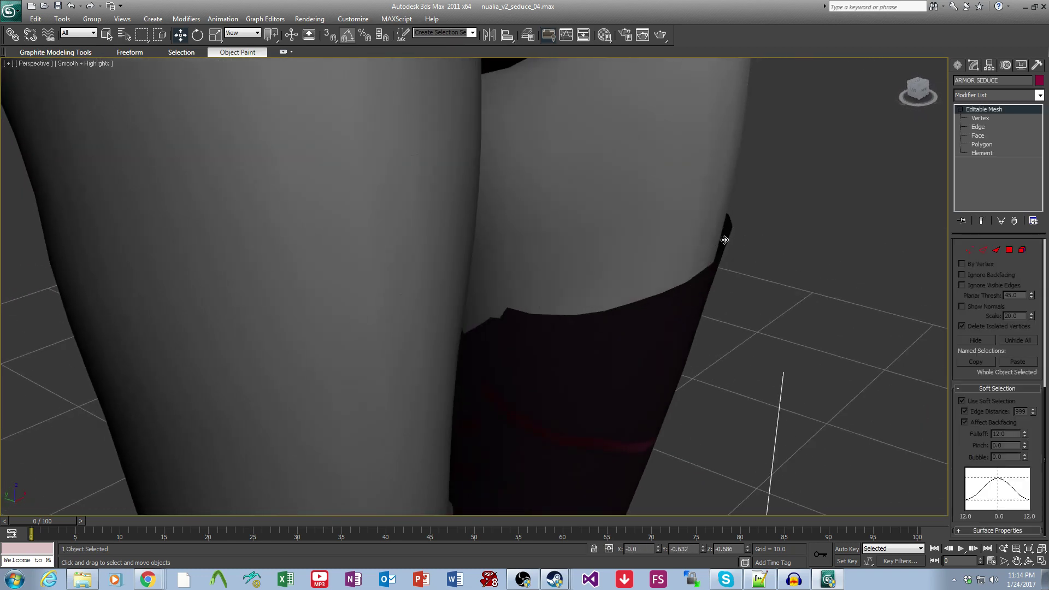
left_click(983, 119)
middle_click_drag(726, 328, 545, 363, "alt")
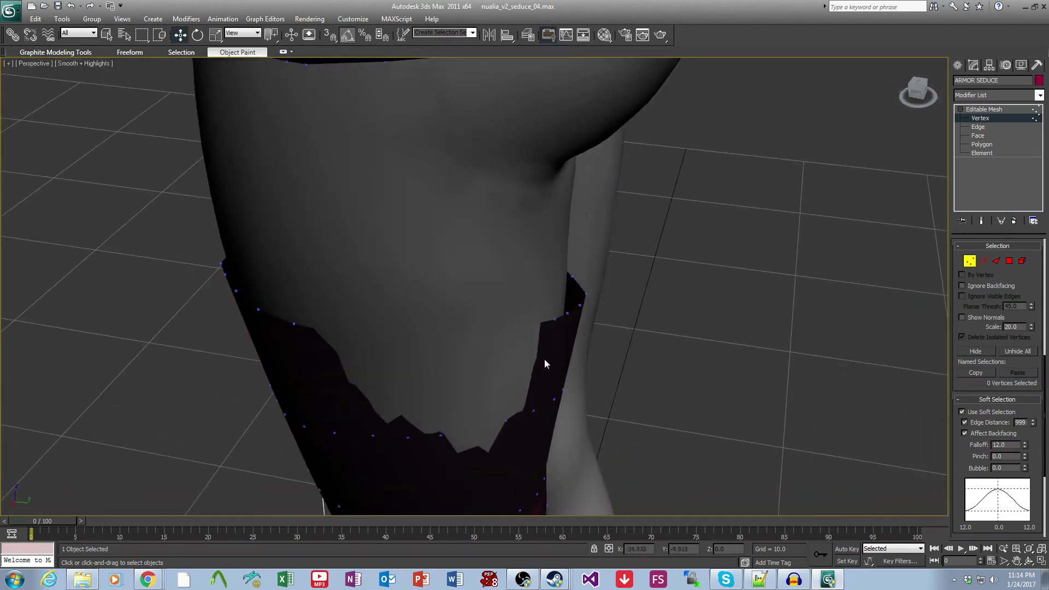
left_click(586, 294)
scroll(621, 348, "up", 3)
middle_click_drag(634, 326, 614, 344)
left_click_drag(615, 345, 596, 338)
Move the front vertex of the boot's top rim inward, closer to the thigh.
middle_click_drag(595, 338, 521, 328, "alt")
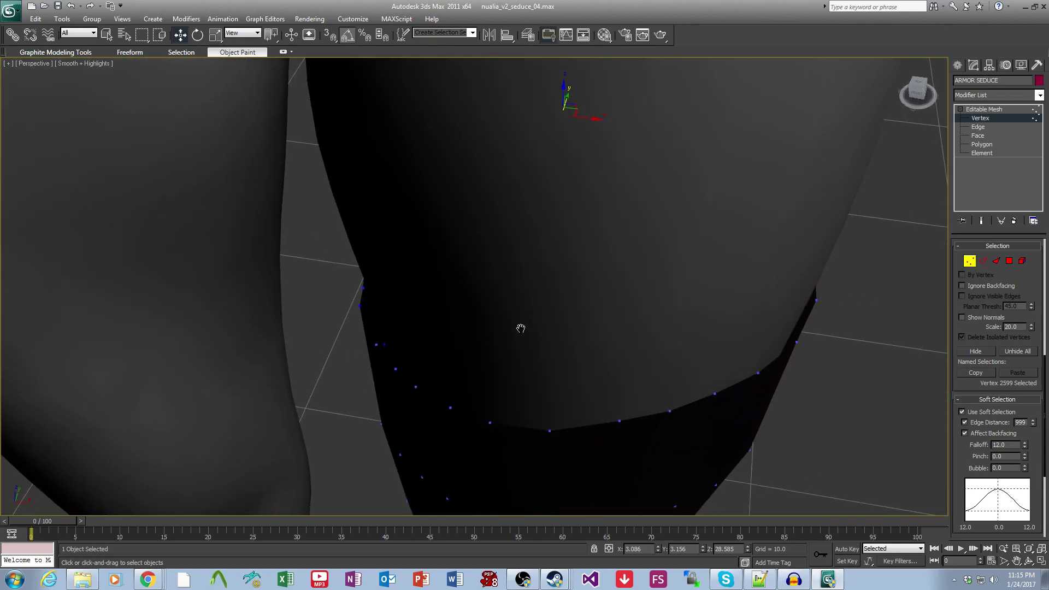
left_click(449, 408)
middle_click_drag(449, 408, 545, 401, "alt")
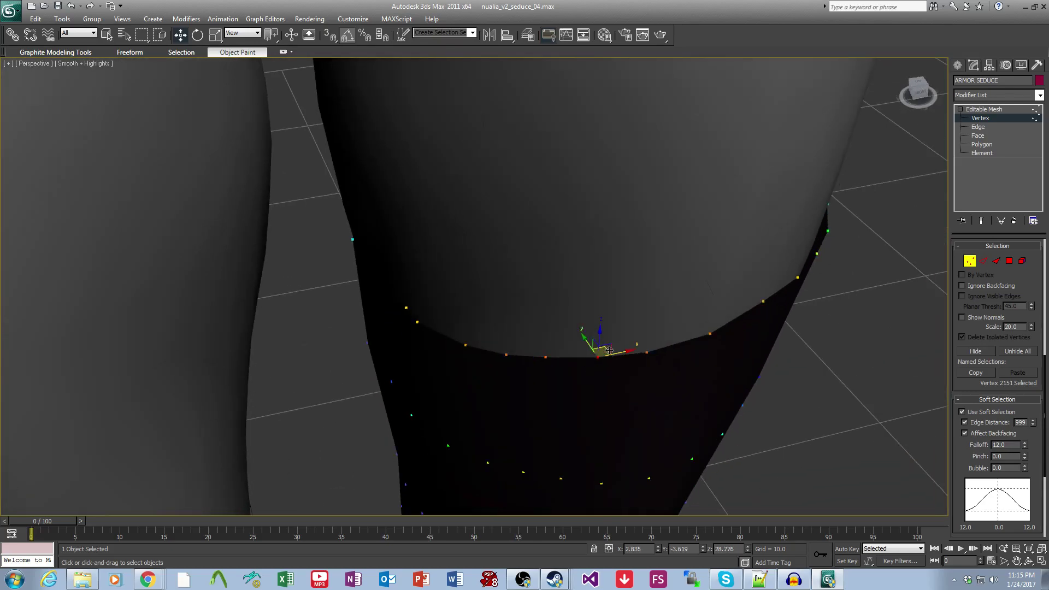
left_click_drag(609, 350, 604, 330)
Select the outer front vertex on the boot's top rim and move it slightly inward against the thigh.
middle_click_drag(538, 349, 720, 401, "alt")
left_click(524, 334)
scroll(553, 336, "up", 3)
scroll(625, 408, "up", 3)
left_click(693, 368)
left_click_drag(712, 389, 703, 376)
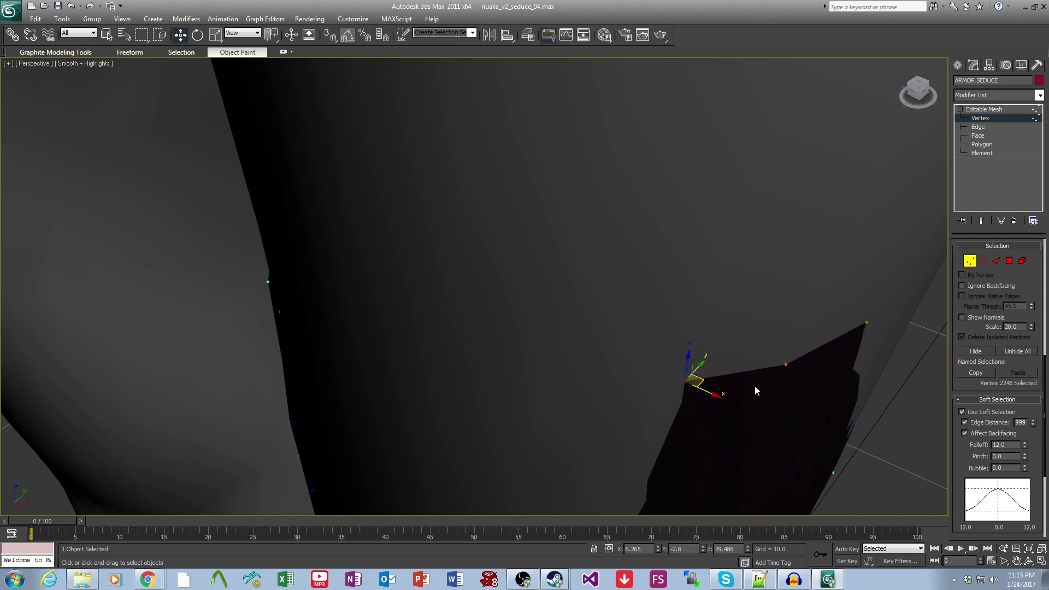
middle_click_drag(754, 385, 747, 340, "alt")
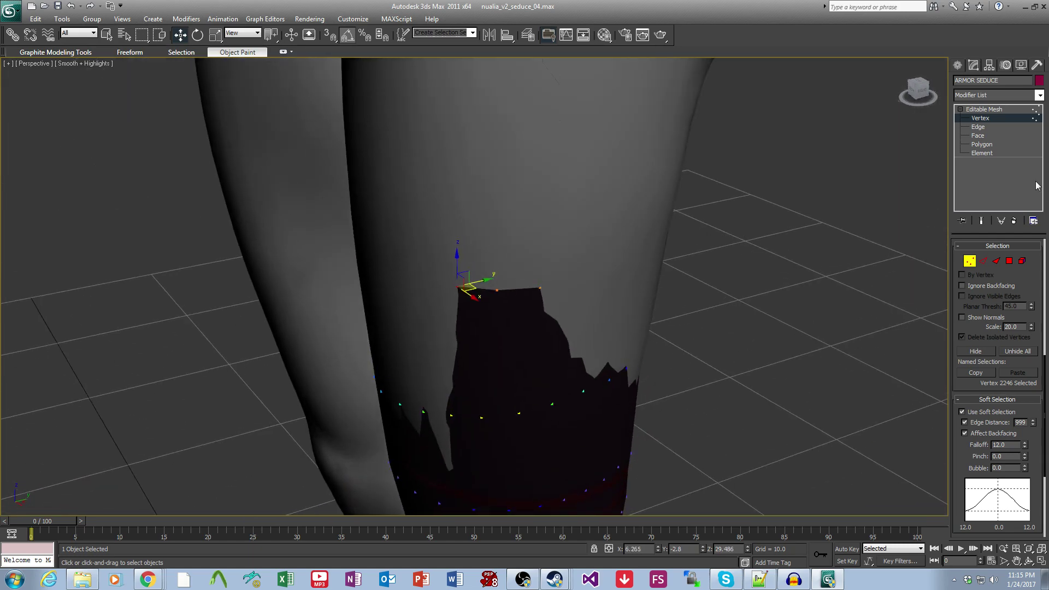
Leave vertex editing, make the body mesh see-through, and reselect the armor mesh.
left_click(998, 117)
left_click(548, 217)
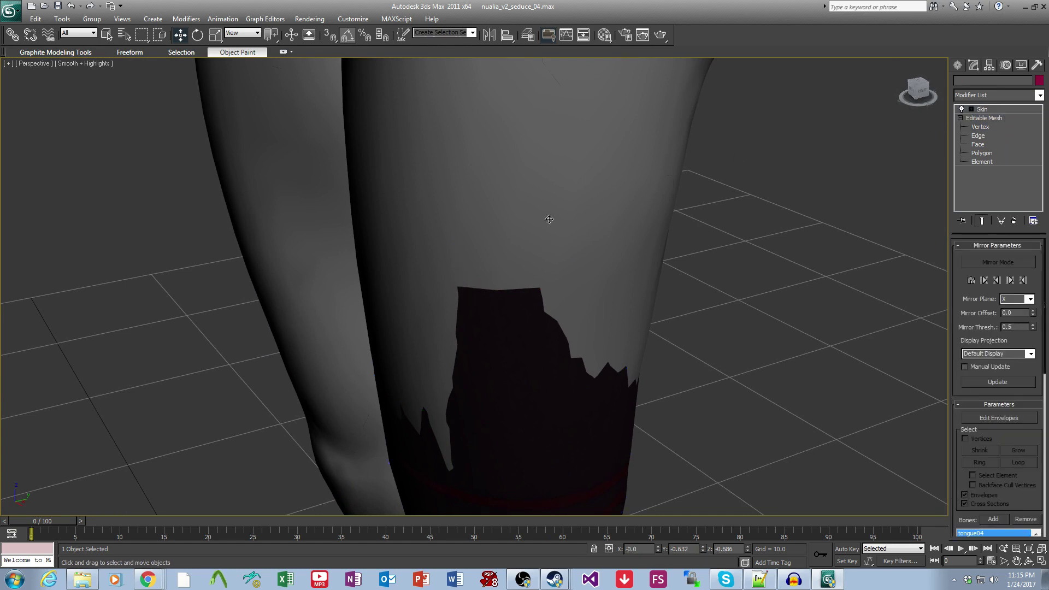
key("alt+x")
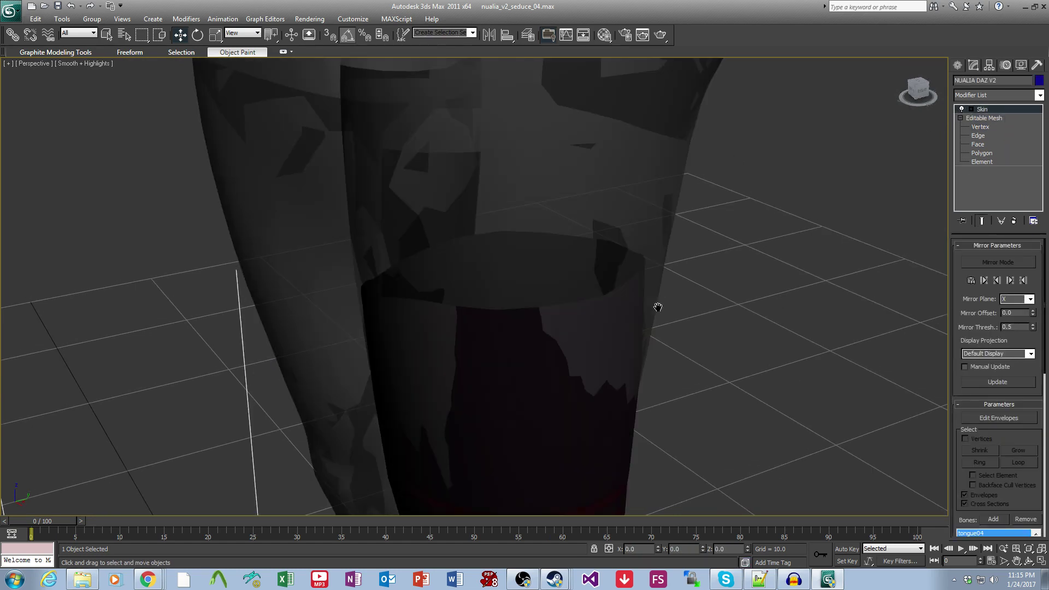
left_click(683, 366)
left_click(533, 384)
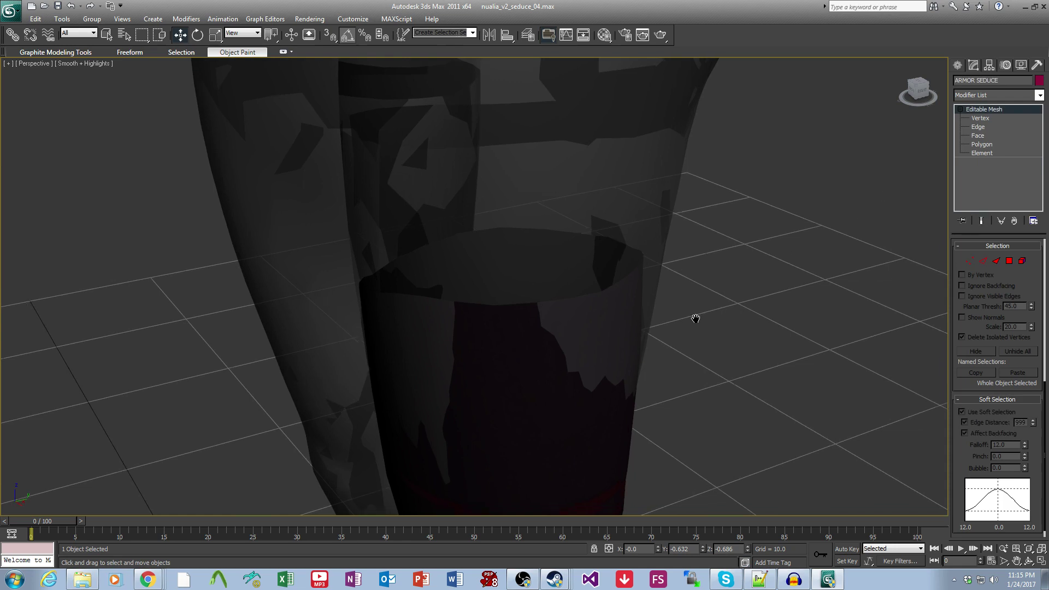
Select the outer vertex of the boot's top rim, set the soft selection falloff to 8, and move it about 0.26 outward.
scroll(679, 346, "up", 3)
left_click(981, 118)
middle_click_drag(651, 369, 542, 343, "alt")
left_click(525, 335)
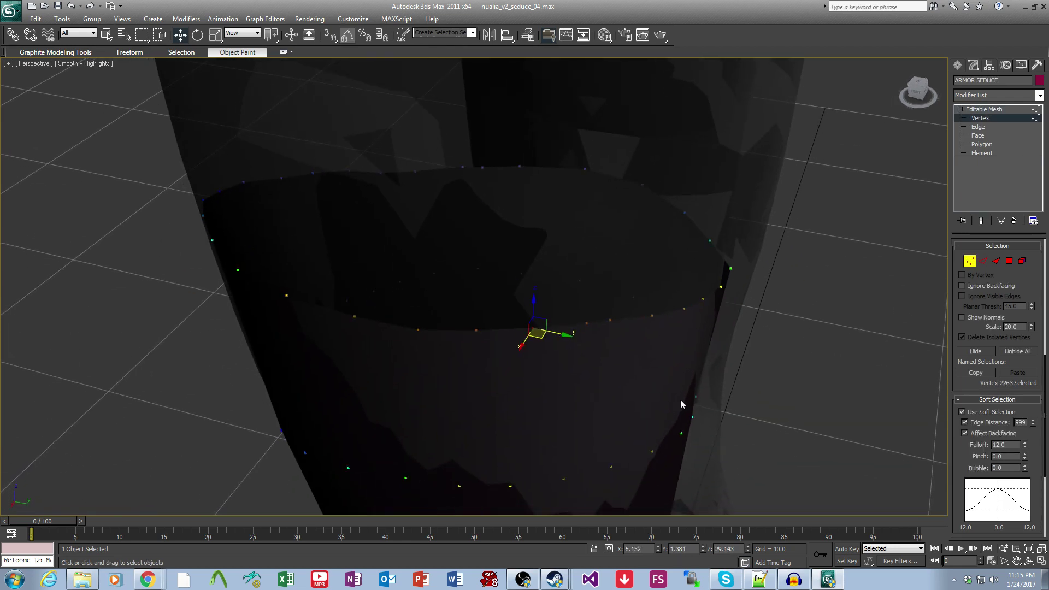
type("8")
key("Return")
scroll(583, 355, "up", 1)
left_click_drag(553, 351, 547, 377)
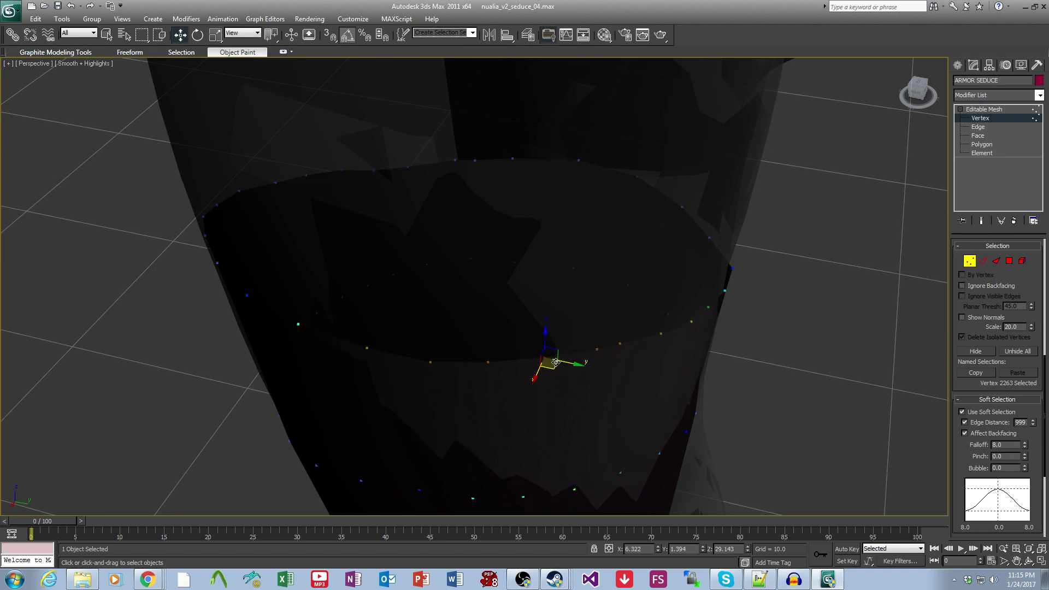
left_click_drag(551, 368, 550, 370)
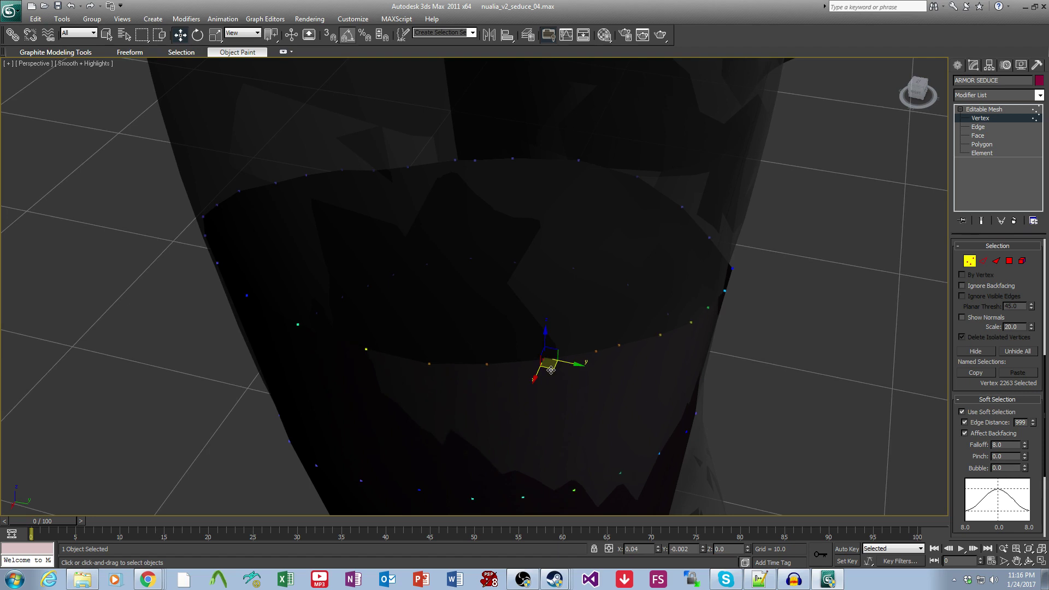
Set the soft selection falloff to 4 and move the outer and outer rear vertices of the boot's top rim farther out.
middle_click_drag(632, 393, 734, 400, "alt")
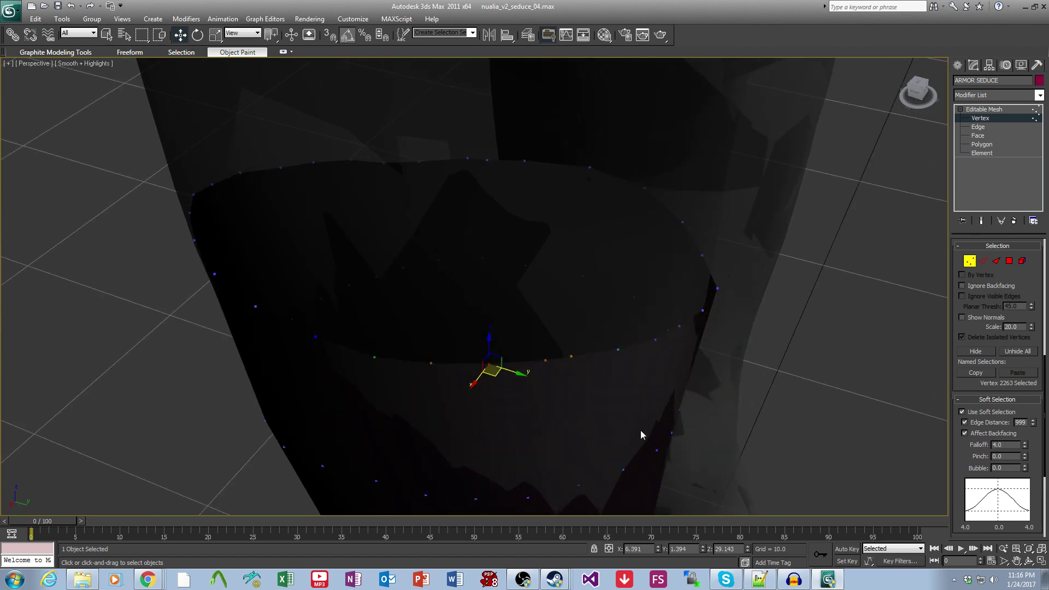
middle_click_drag(640, 431, 679, 421)
left_click_drag(531, 365, 530, 375)
middle_click_drag(659, 384, 605, 392, "alt")
left_click(559, 383)
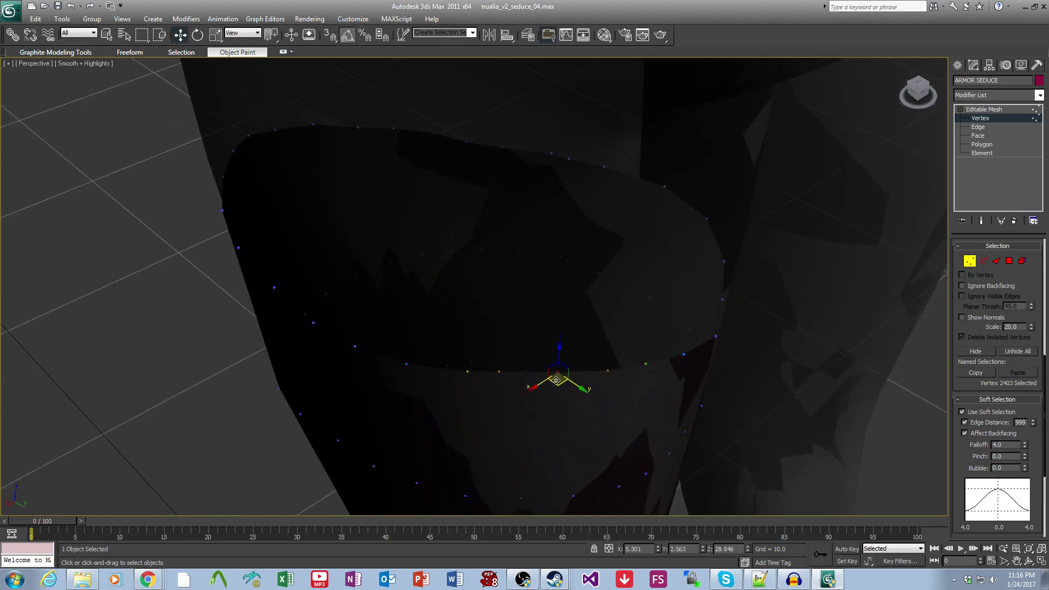
left_click_drag(556, 380, 556, 404)
Move the rear and inner vertices of the boot's top rim slightly outward from the thigh.
middle_click_drag(556, 411, 589, 399, "alt")
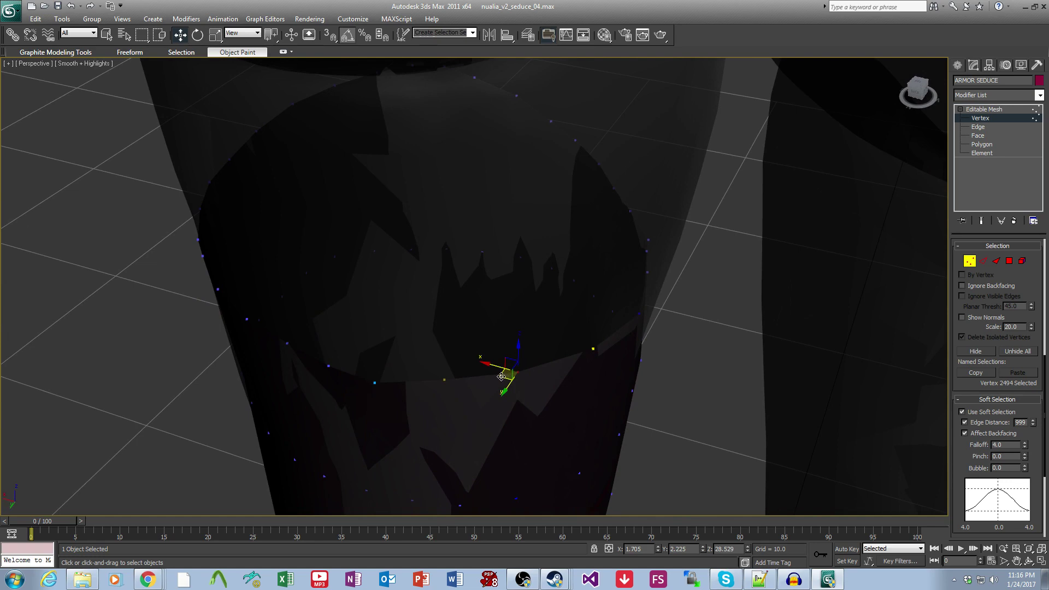
left_click_drag(501, 376, 502, 381)
middle_click_drag(504, 382, 520, 333, "alt")
left_click(486, 337)
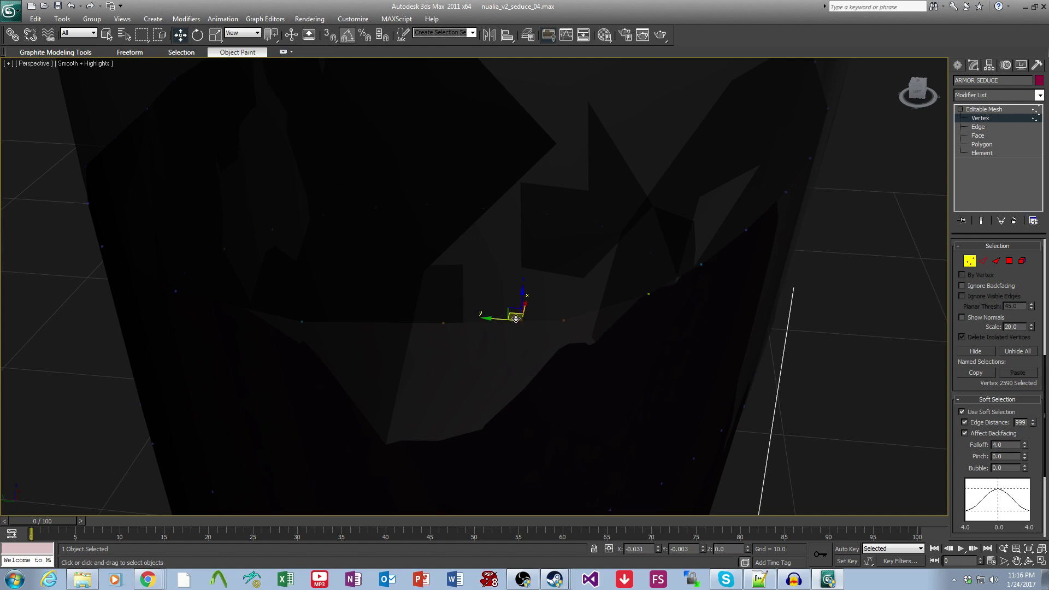
left_click_drag(516, 318, 515, 321)
Select the neighboring inner rim vertex, set the soft selection falloff to 2, and move it about 0.15 toward the other leg.
middle_click_drag(513, 350, 568, 360, "alt")
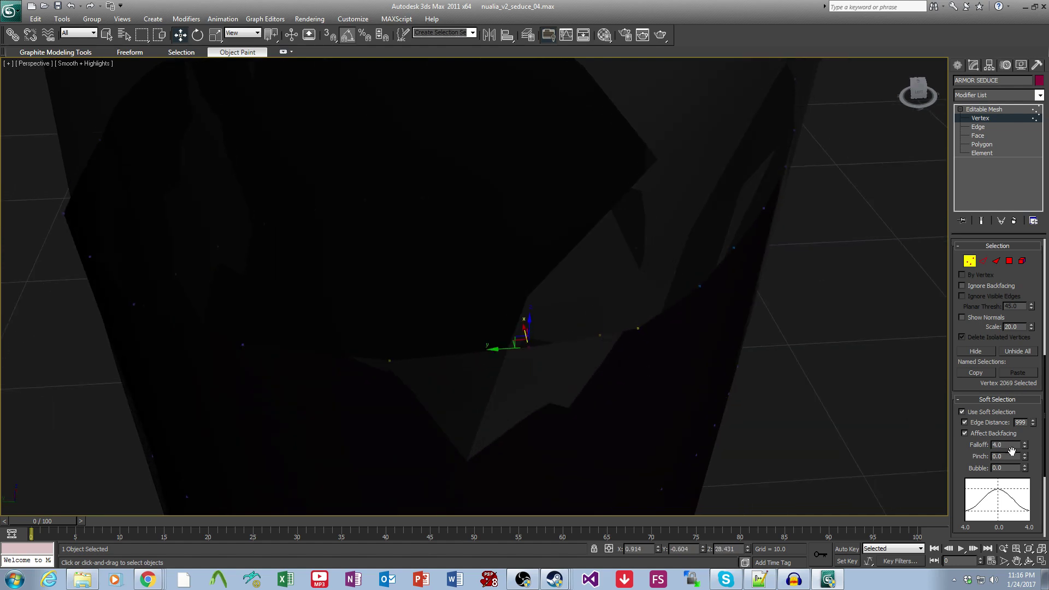
middle_click_drag(549, 328, 579, 343, "alt")
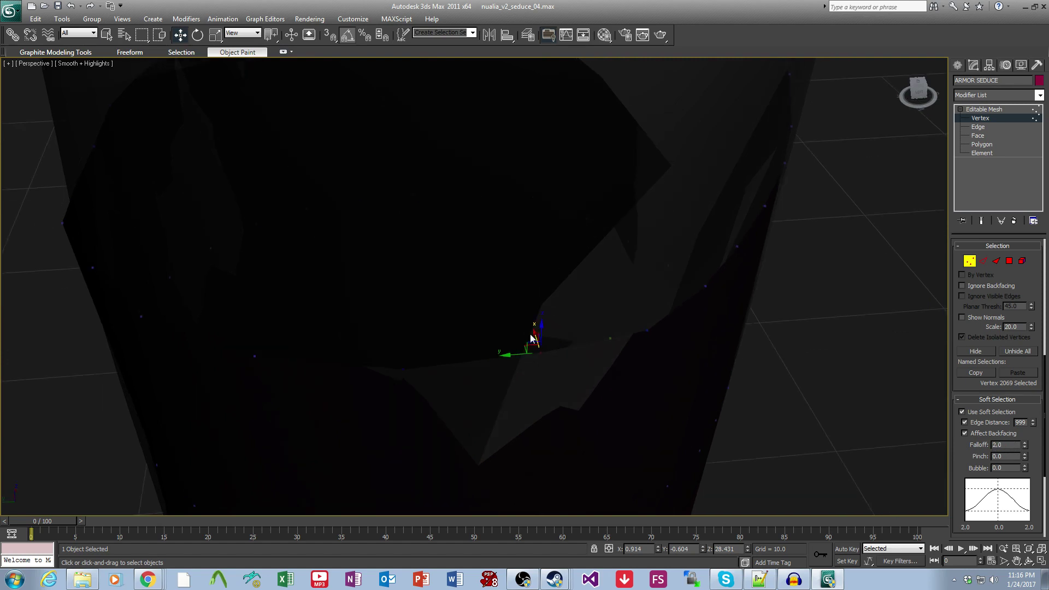
left_click_drag(533, 335, 539, 345)
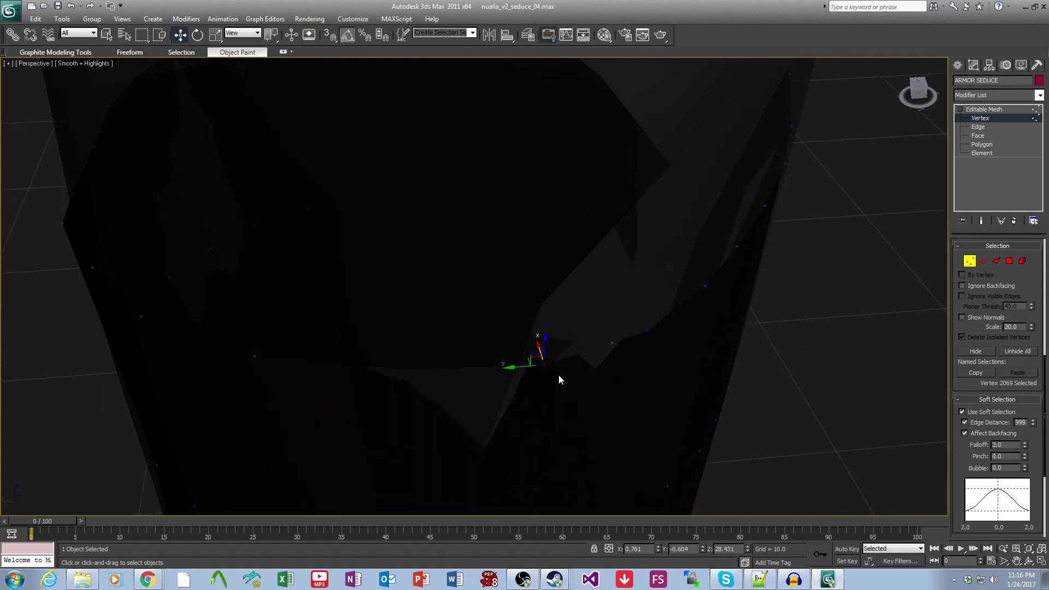
middle_click_drag(559, 374, 518, 366, "alt")
scroll(545, 359, "down", 2)
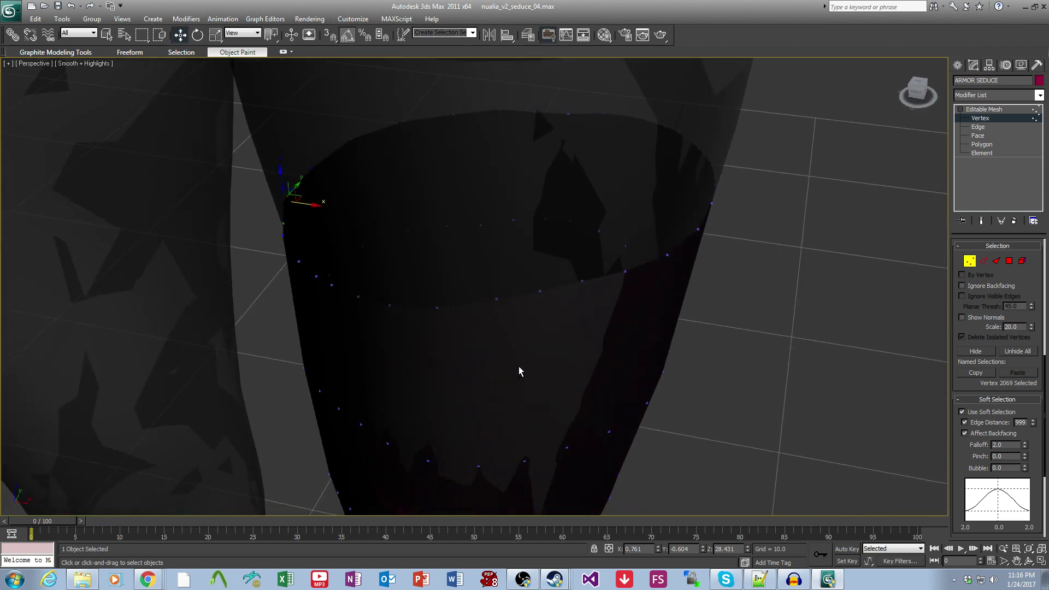
Set the soft selection falloff to 4 and move two neighboring rear vertices of the boot's top rim slightly outward from the thigh.
left_click(495, 298)
middle_click_drag(496, 297, 528, 325, "alt")
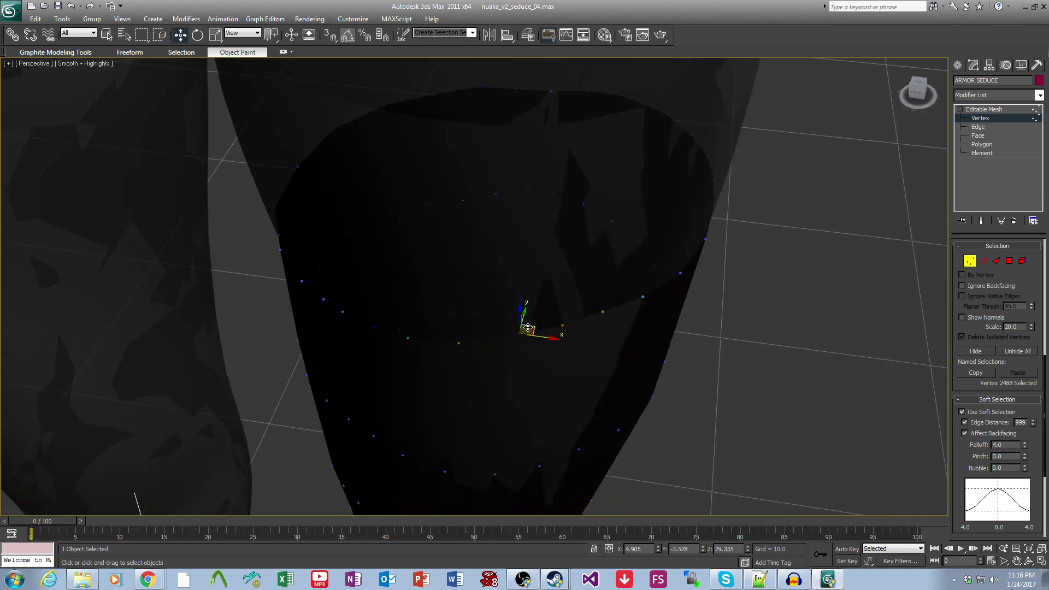
left_click_drag(528, 327, 528, 337)
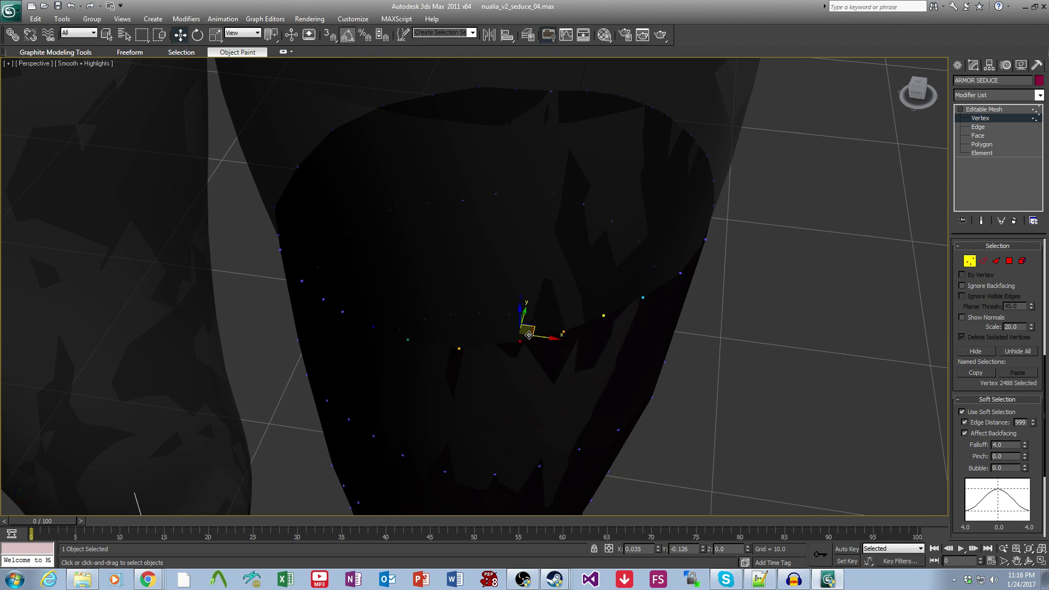
left_click(458, 347)
middle_click_drag(404, 338, 443, 348, "alt")
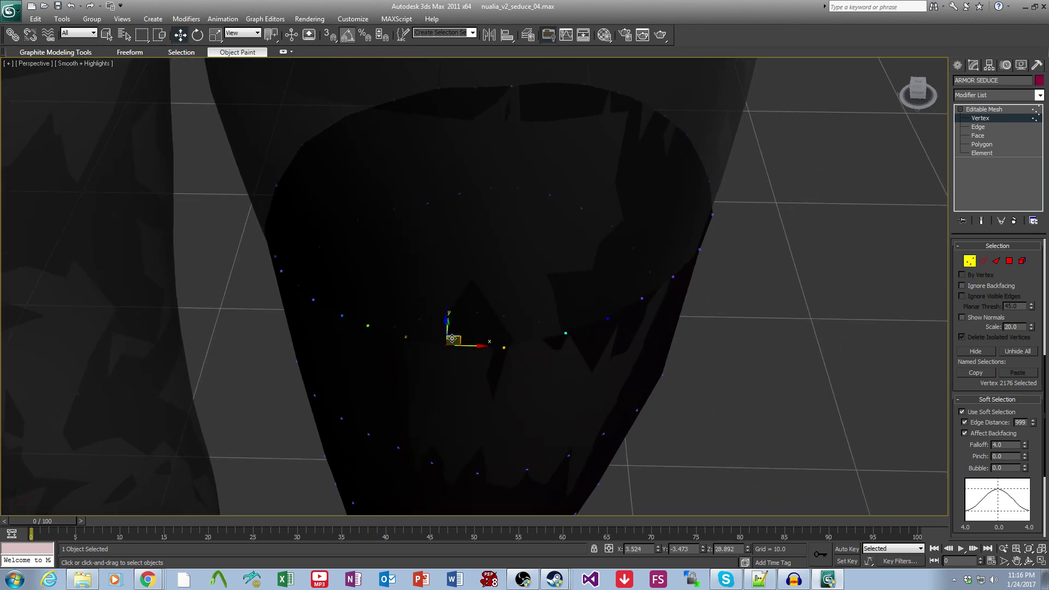
middle_click_drag(630, 367, 714, 361, "alt")
left_click(738, 336)
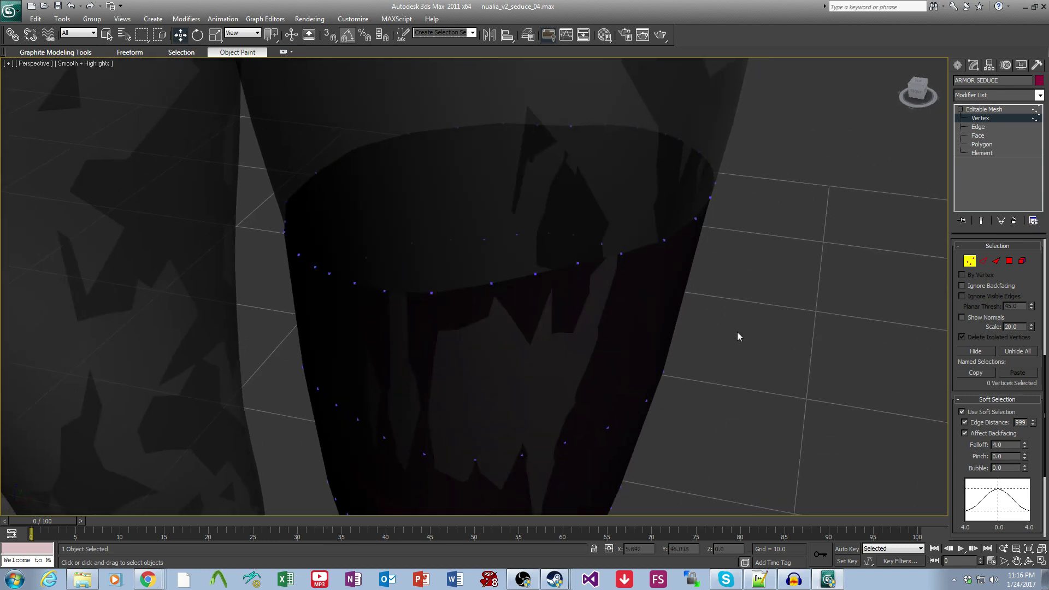
At polygon level, select a polygon just below the boot's rear rim, set the soft selection falloff to 2, and move it about 0.03 outward.
left_click(982, 144)
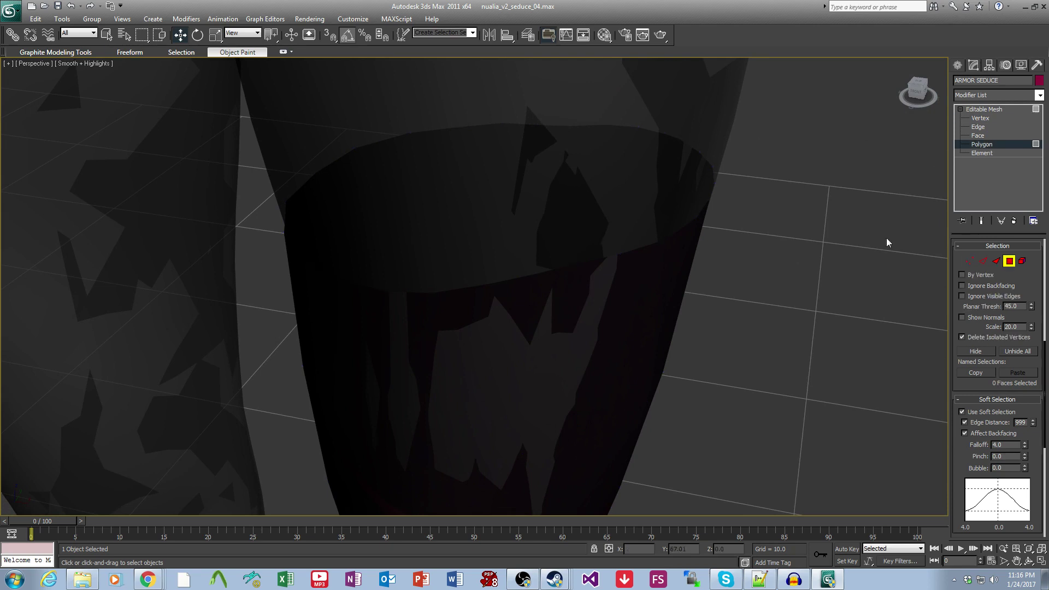
middle_click_drag(885, 238, 536, 277, "alt")
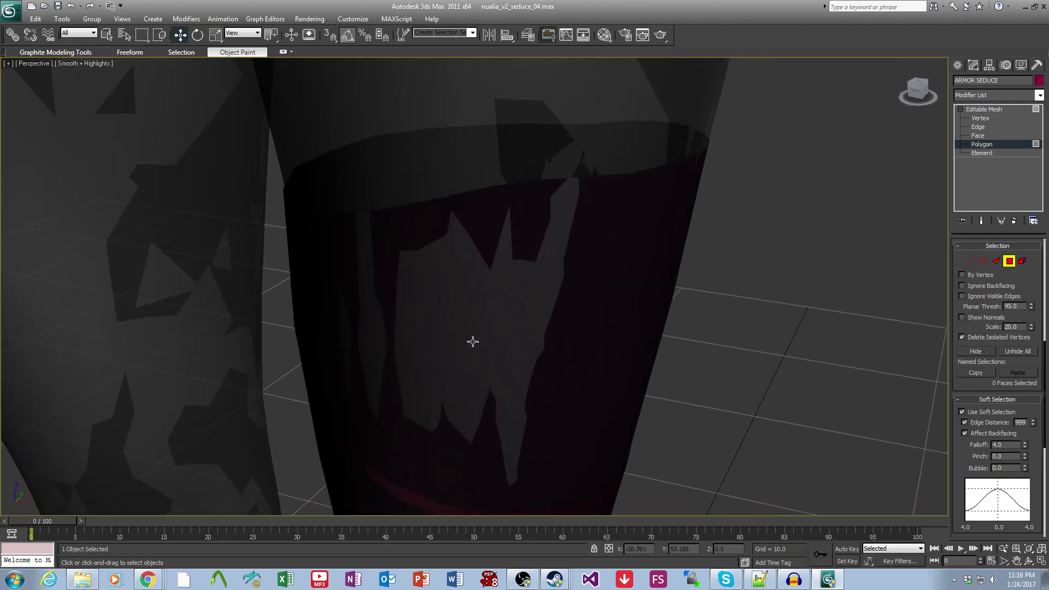
left_click(473, 342)
middle_click_drag(473, 342, 518, 361, "alt")
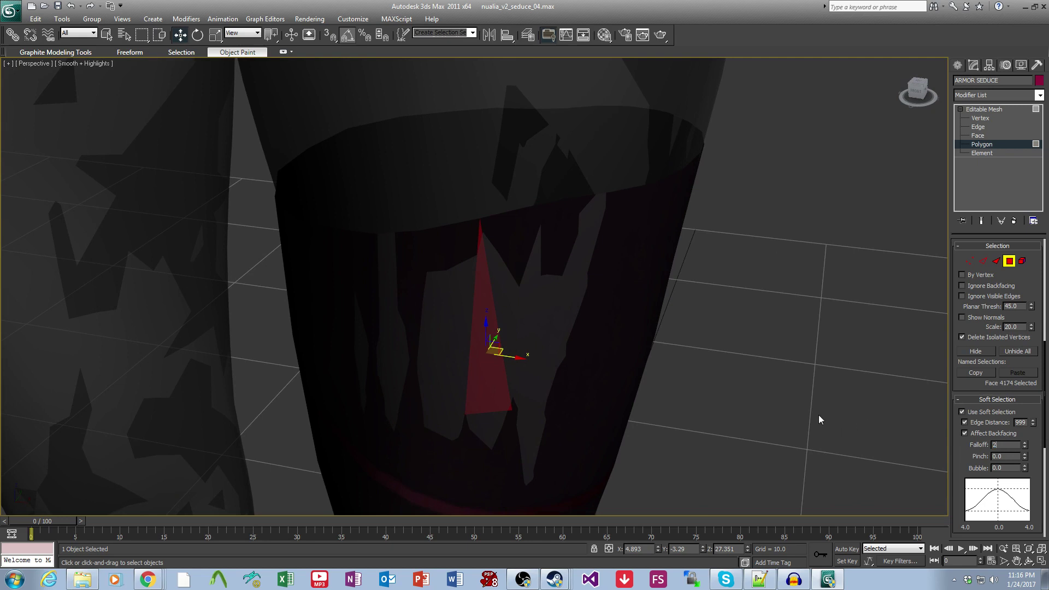
middle_click_drag(628, 363, 572, 387, "alt")
left_click_drag(562, 377, 562, 378)
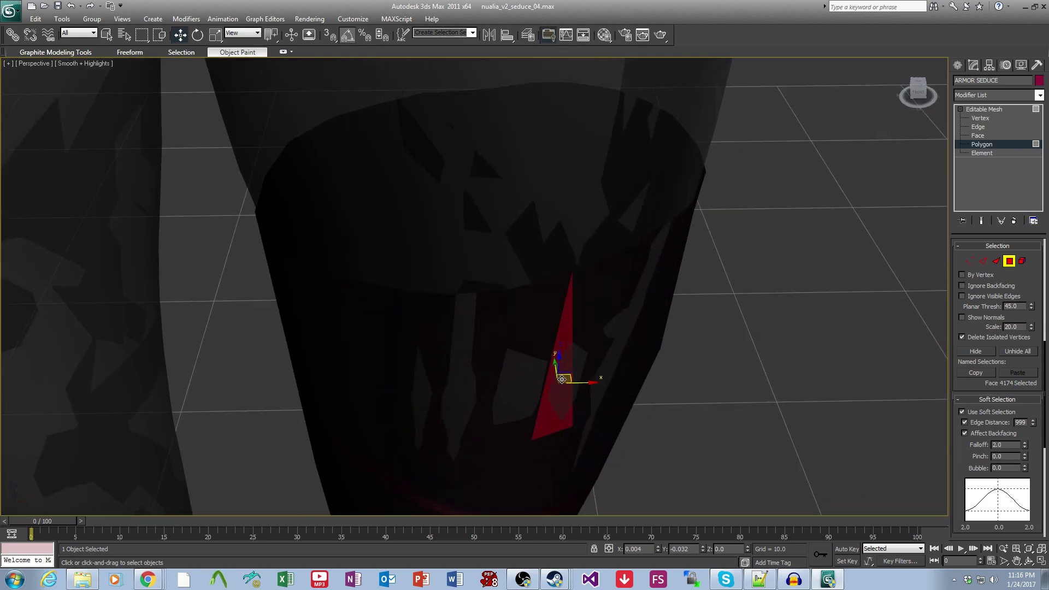
Move the next polygon below the boot's rear rim about 0.04 outward, and clear the selection.
left_click(481, 397)
middle_click_drag(480, 398, 498, 406, "alt")
left_click_drag(493, 392, 492, 394)
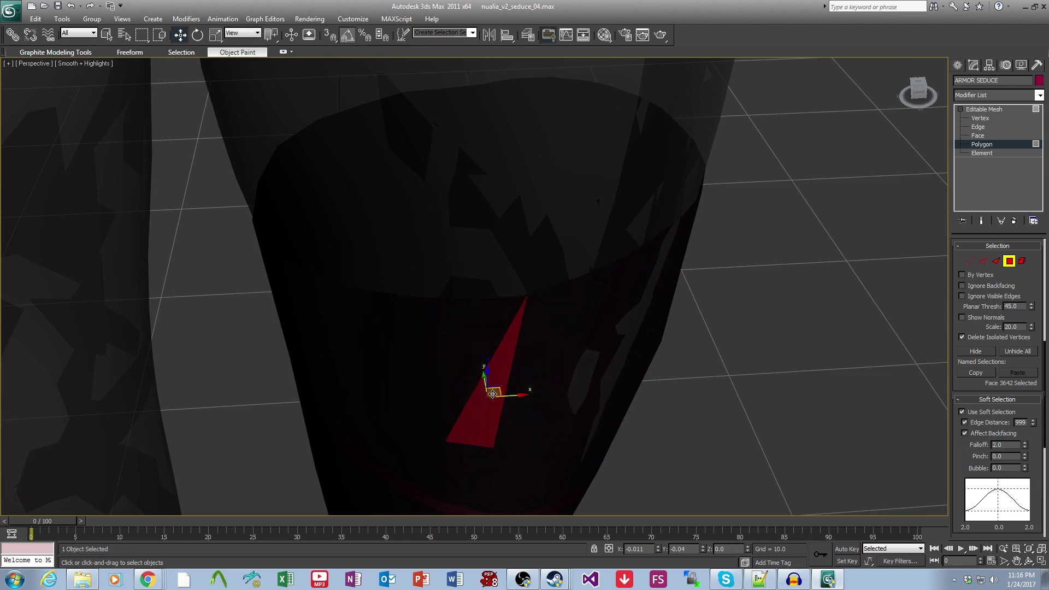
middle_click_drag(644, 387, 638, 372)
left_click(638, 372)
middle_click_drag(621, 332, 613, 318)
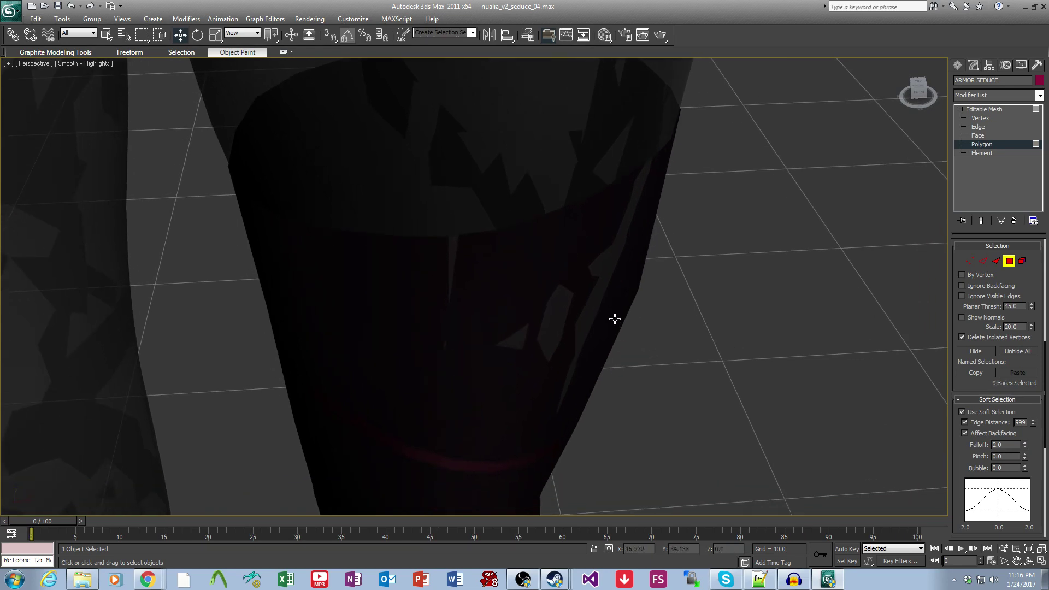
Display the mesh edges and select the boot's polygons from the top rim to above the knee, removing the lower stray ones.
key("F4")
middle_click_drag(630, 369, 597, 332, "alt")
scroll(603, 373, "down", 4)
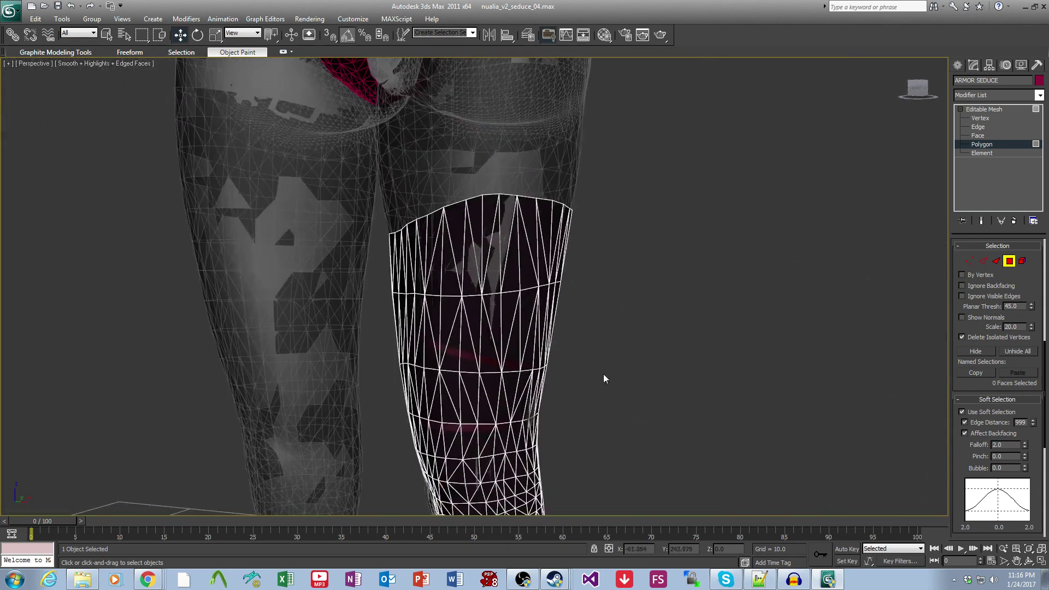
middle_click_drag(603, 373, 597, 231)
middle_click_drag(573, 398, 586, 502)
middle_click_drag(601, 437, 627, 428, "alt")
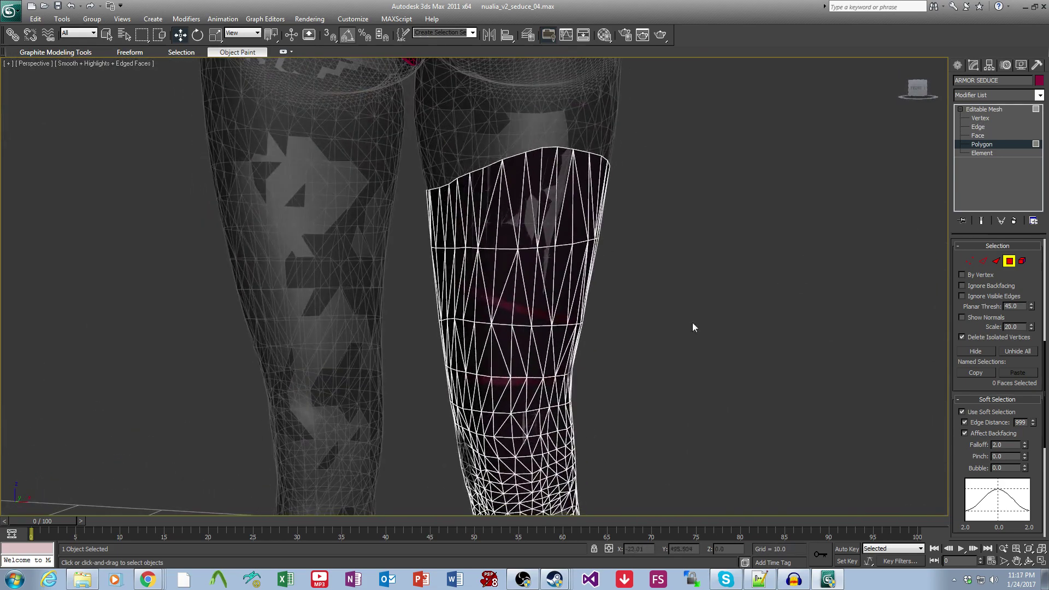
middle_click_drag(667, 351, 693, 371)
left_click_drag(432, 133, 673, 403)
scroll(578, 363, "up", 2)
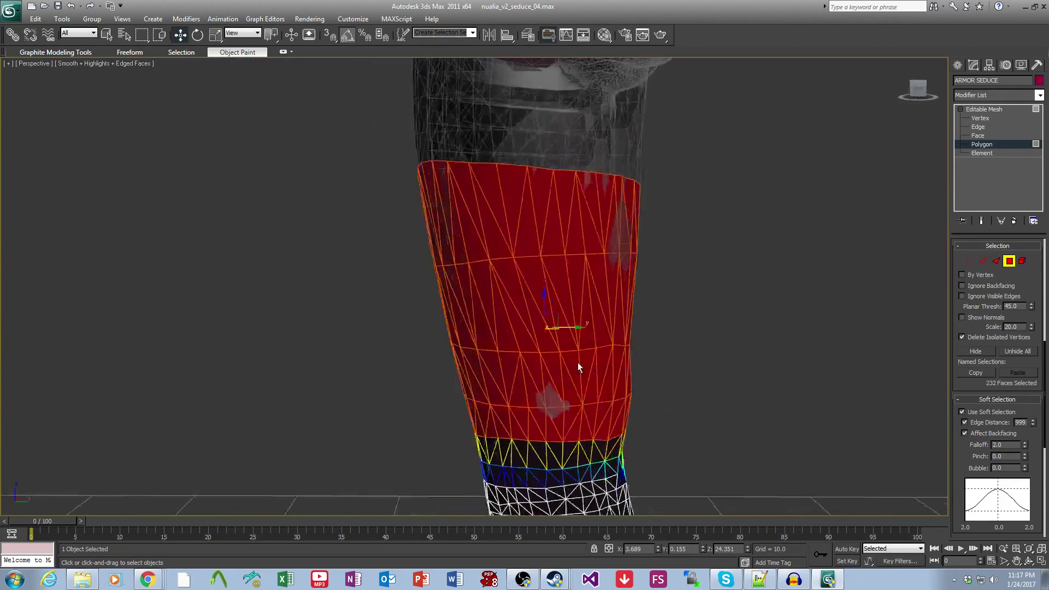
middle_click_drag(578, 362, 550, 427, "alt")
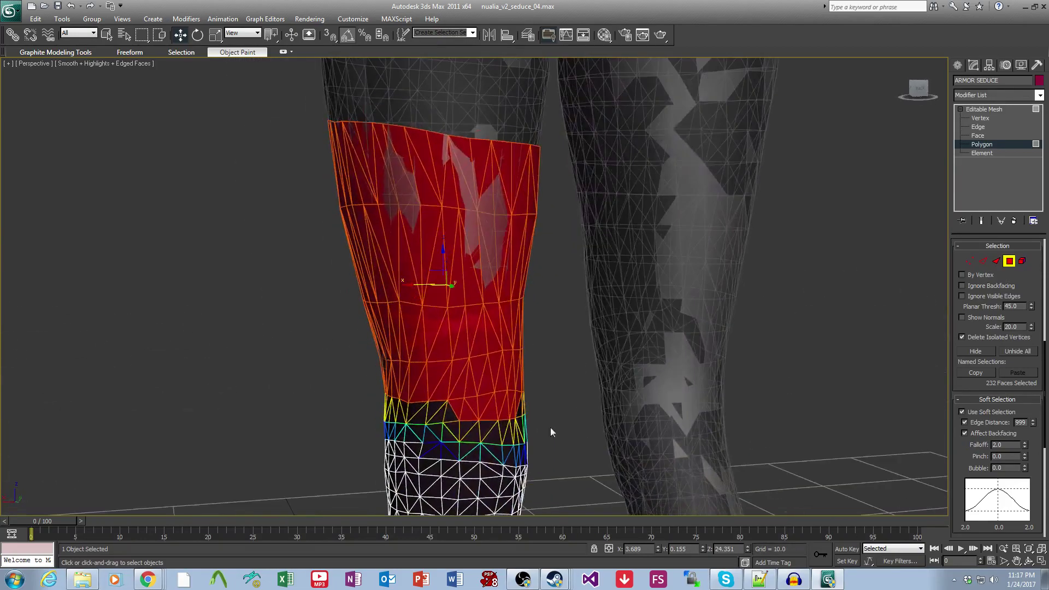
left_click_drag(552, 453, 427, 412, "alt")
middle_click_drag(437, 413, 689, 412, "alt")
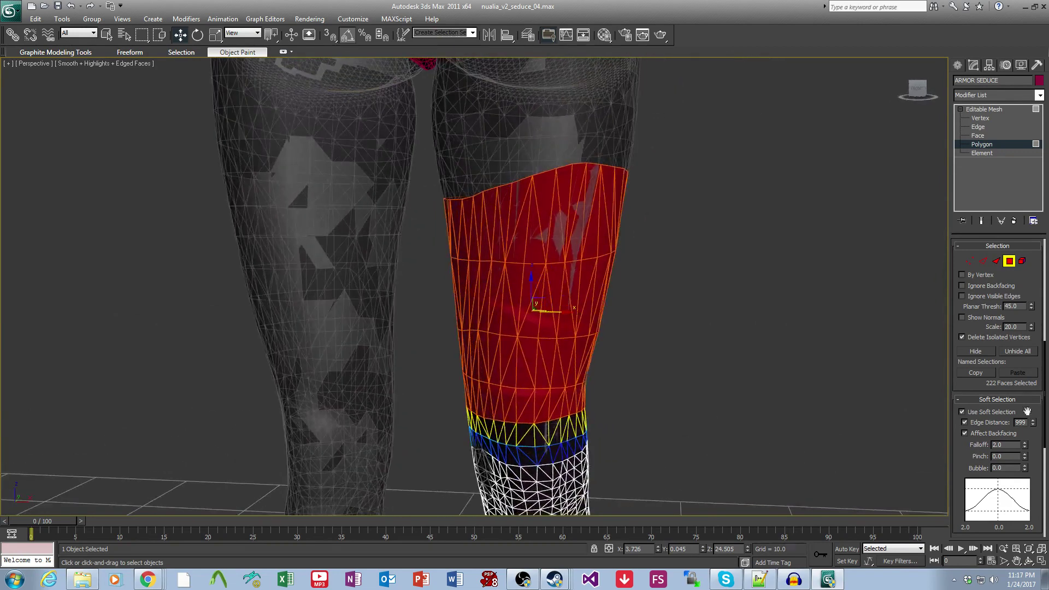
Tessellate the selected upper boot polygons by edge with a tension of 25, and clear the selection.
left_click_drag(982, 382, 980, 566)
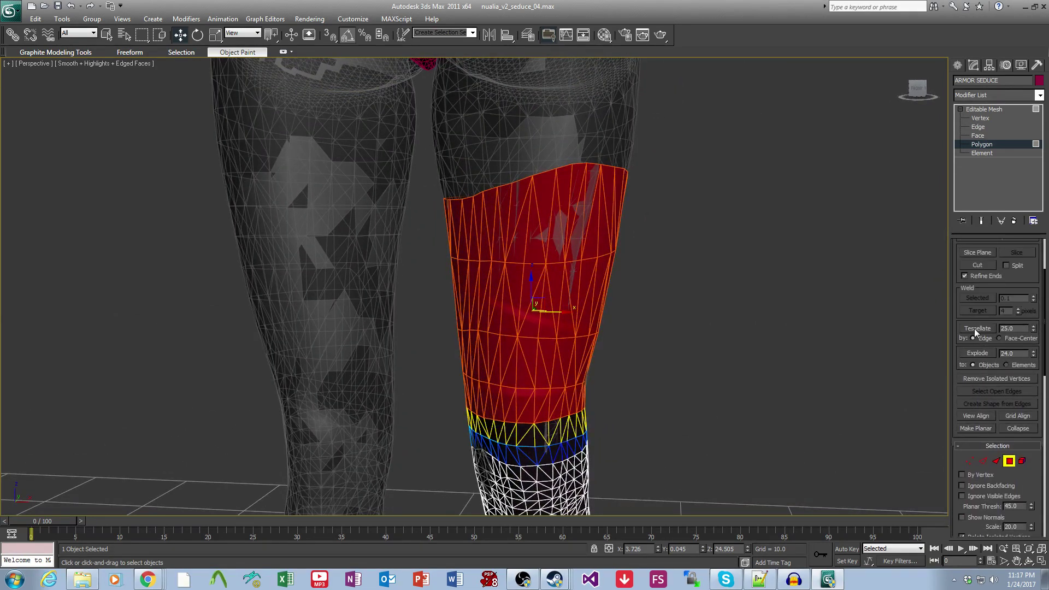
left_click(975, 329)
middle_click_drag(725, 310, 705, 353)
left_click(691, 344)
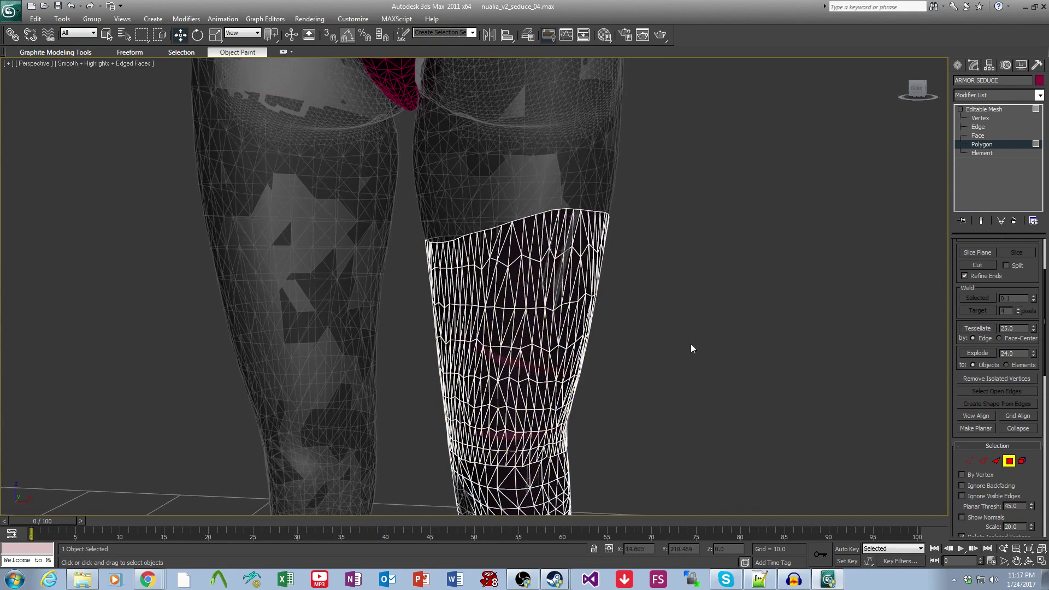
Leave polygon editing and hide the mesh edges to inspect how the tessellated boot covers the thigh.
left_click(989, 110)
key("F4")
mouse_move(648, 377)
middle_mouse_down()
mouse_move(655, 353)
mouse_move(682, 349)
mouse_move(644, 347)
mouse_move(639, 359)
middle_mouse_up()
key("F4")
key("F4")
middle_click_drag(694, 258, 662, 306)
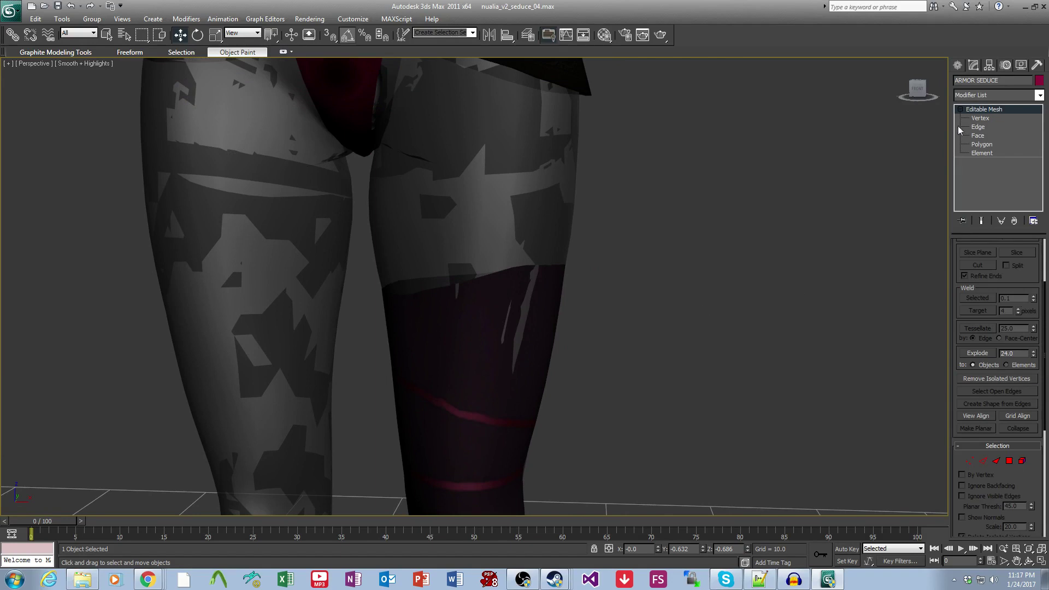
Return to polygon level and pull polygons beside the skin gaps on the upper boot's outer side slightly outward.
left_click(985, 146)
middle_click_drag(620, 349, 577, 352, "alt")
left_click(524, 334)
scroll(528, 348, "up", 3)
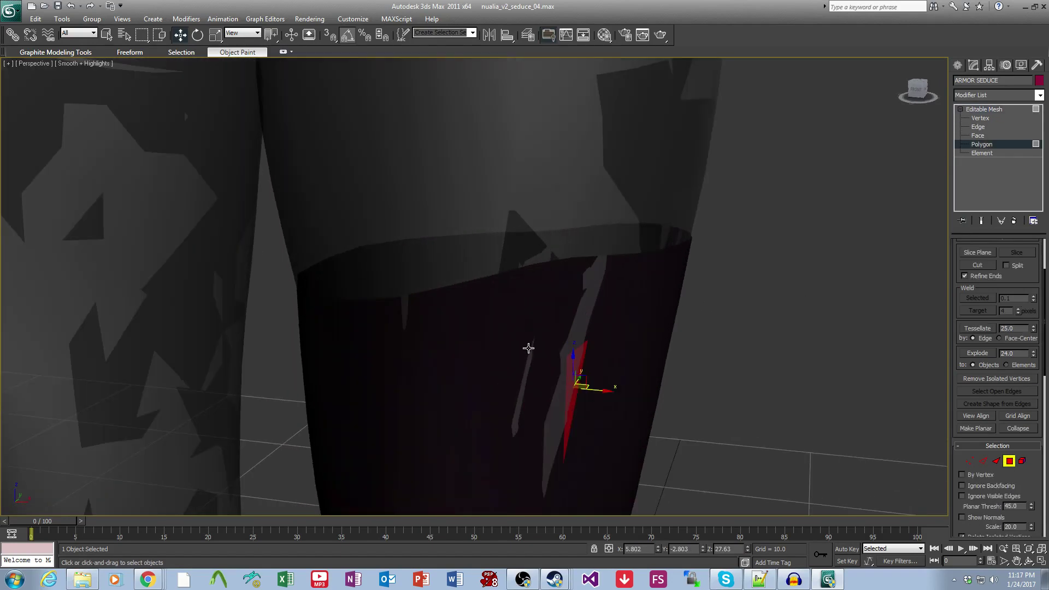
middle_click_drag(573, 394, 627, 331)
left_click(647, 330)
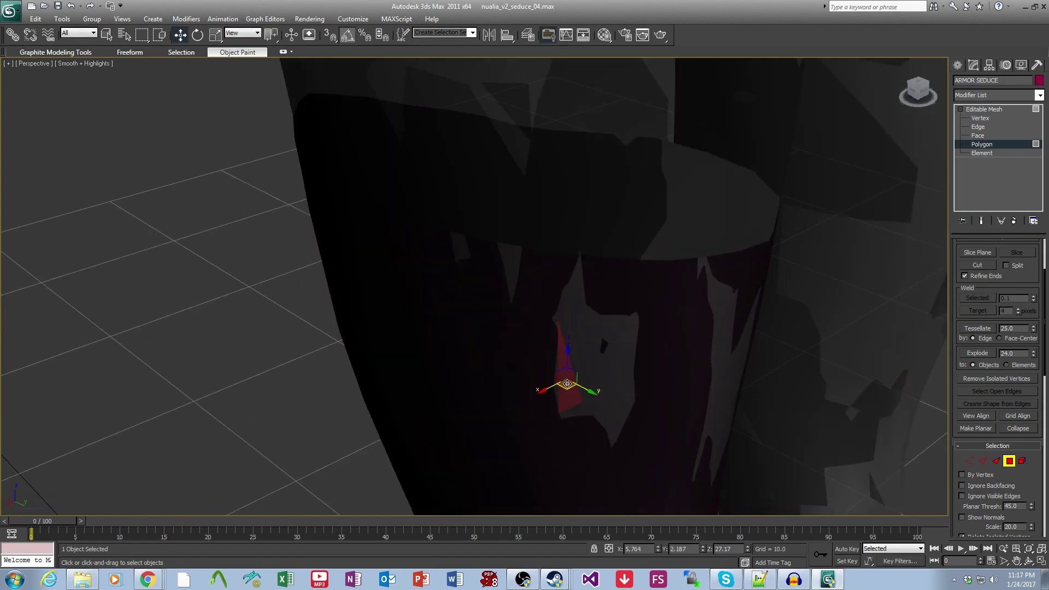
middle_click_drag(567, 387, 588, 386, "alt")
left_click_drag(589, 408, 553, 362)
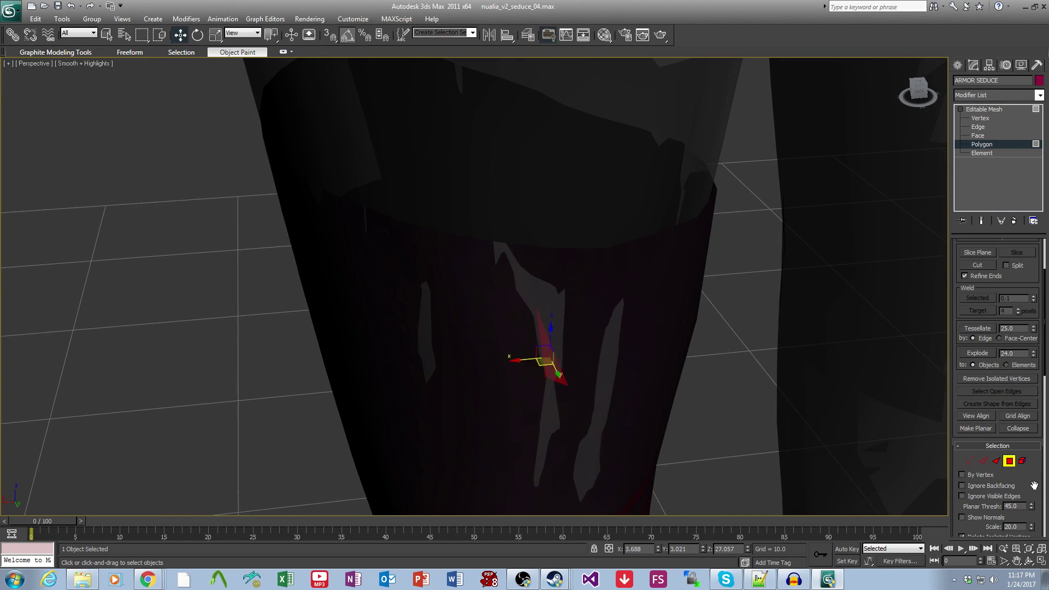
Set the soft selection falloff to 4 and move the selected polygon at the upper boot's skin gap about 0.06 outward.
scroll(1034, 485, "down", 10)
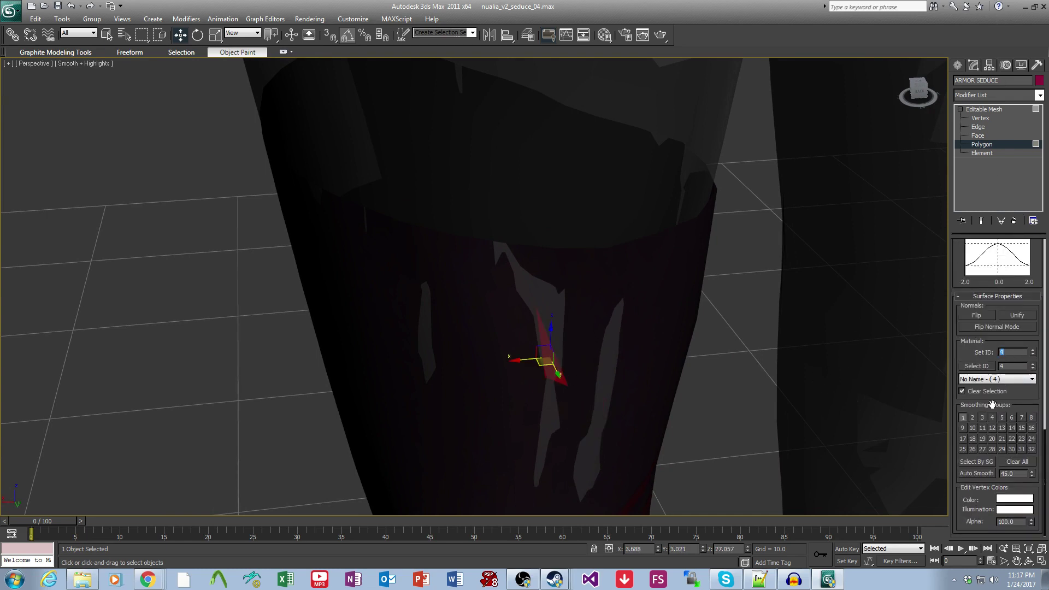
scroll(990, 360, "up", 3)
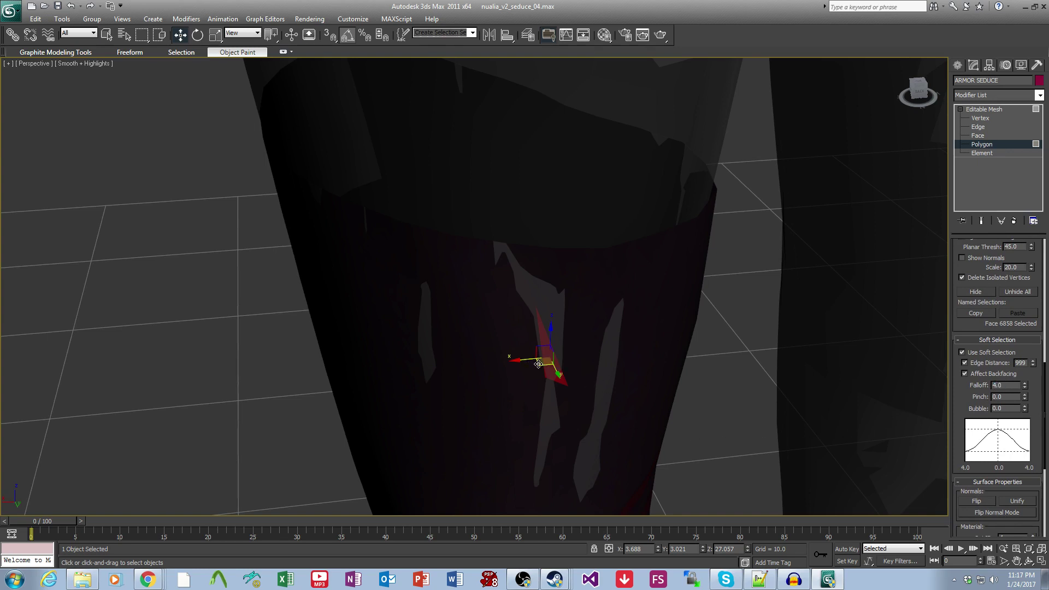
left_click_drag(538, 365, 543, 367)
middle_click_drag(559, 365, 561, 347, "alt")
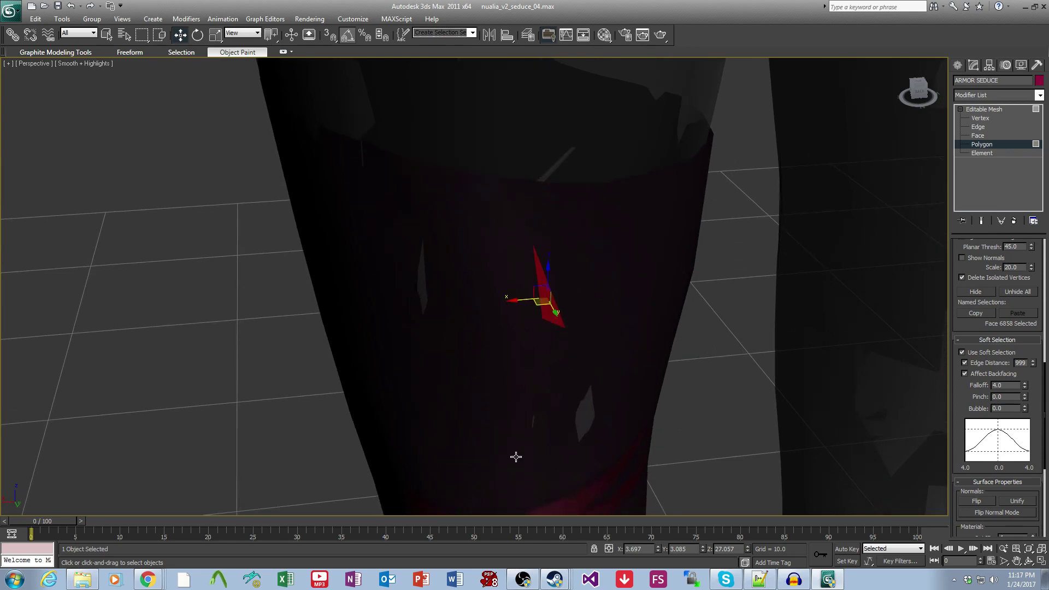
Select the polygon at the small skin gap farther down the same side of the upper boot and move it slightly outward.
left_click(533, 418)
middle_click_drag(533, 418, 532, 405, "alt")
left_click_drag(546, 396, 548, 398)
middle_click_drag(547, 398, 663, 404, "alt")
middle_click_drag(572, 386, 606, 440)
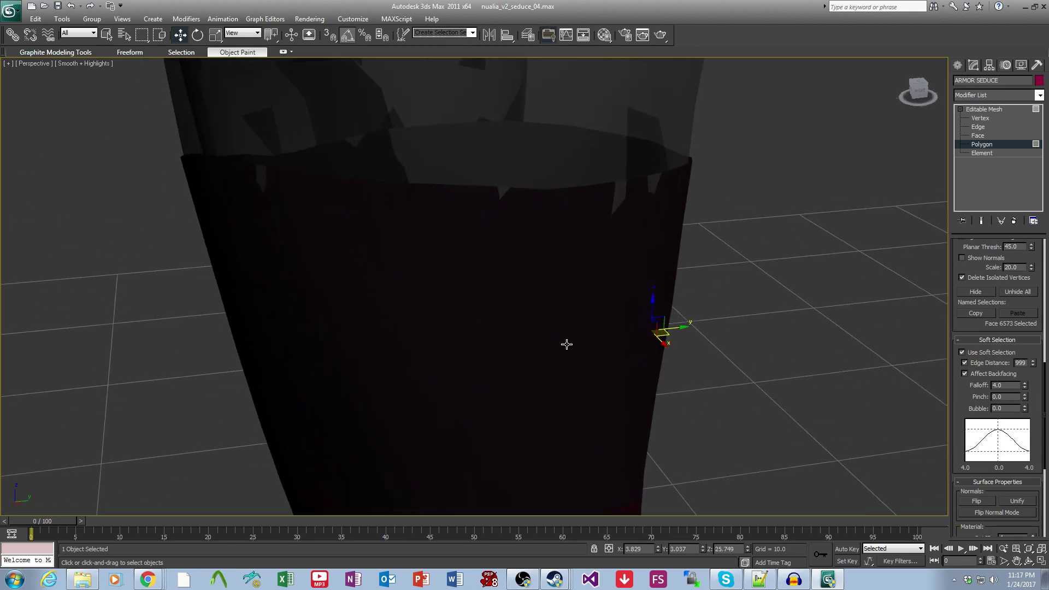
Select the polygon just below the top rim on the boot's outer side and move it about 0.04 outward.
middle_click_drag(612, 300, 634, 351)
left_click(619, 275)
middle_click_drag(619, 274, 622, 316, "alt")
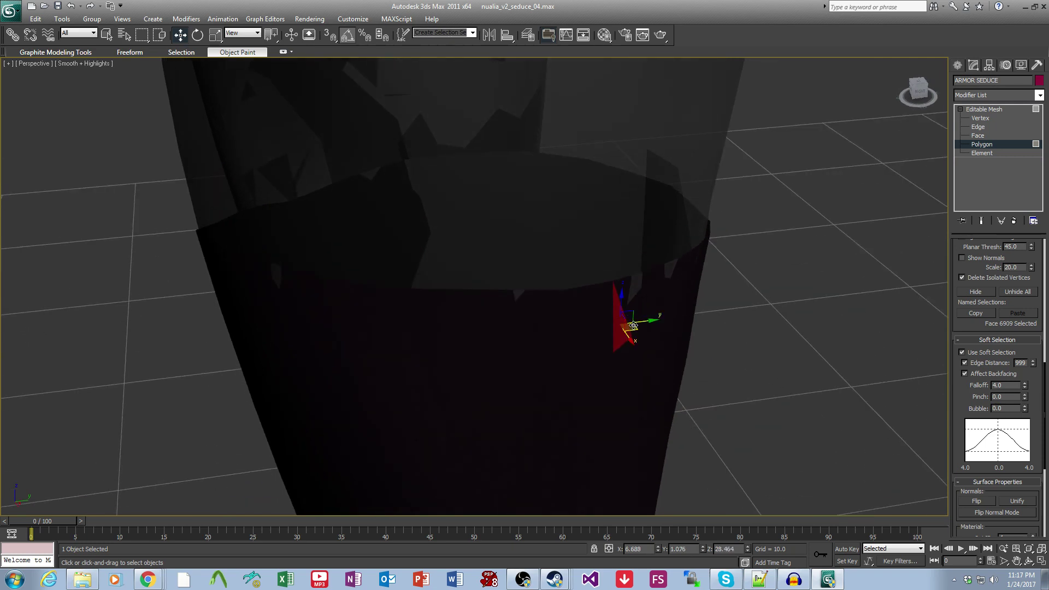
left_click_drag(633, 325, 634, 327)
middle_click_drag(634, 327, 555, 339, "alt")
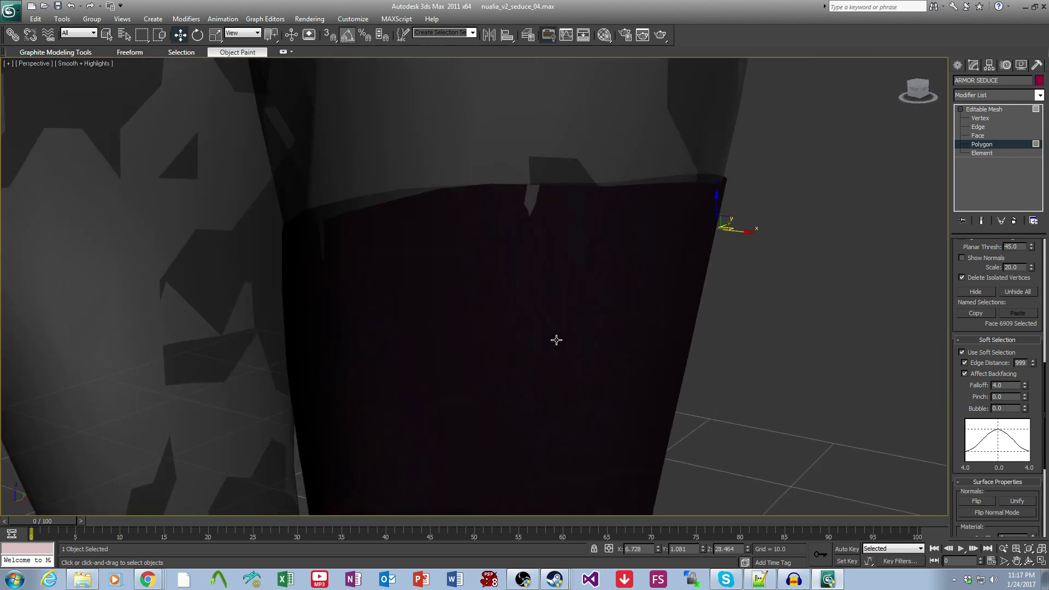
Select the polygons at the skin gaps just below the boot's rear rim and move them slightly outward.
left_click(545, 218)
middle_click_drag(545, 218, 554, 346, "alt")
left_click(625, 289)
middle_click_drag(625, 288, 596, 314, "alt")
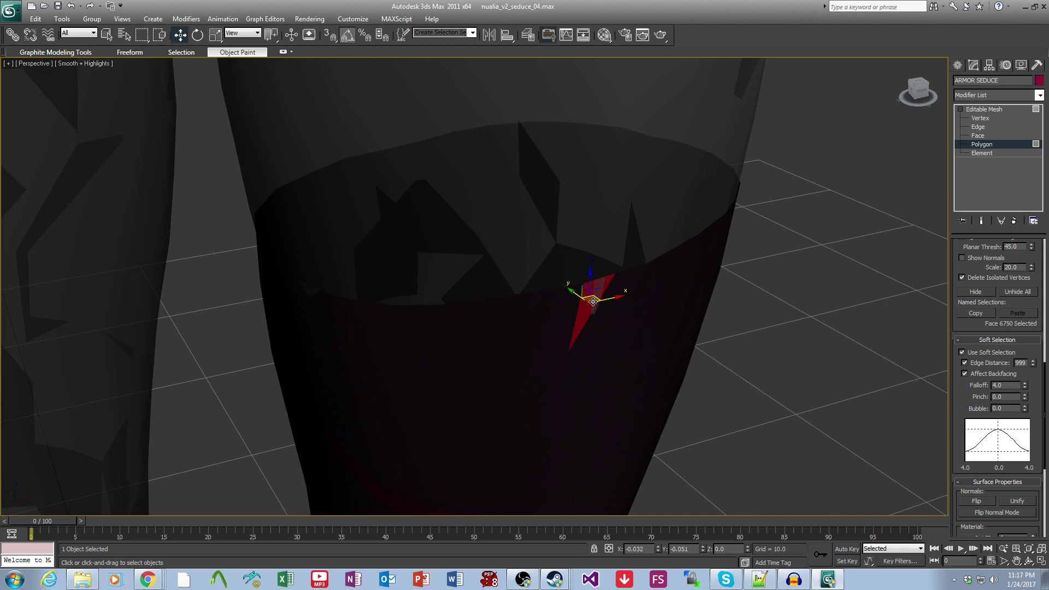
Select the polygon below the rim on the boot's inner side, move it slightly outward, and clear the selection.
middle_click_drag(593, 302, 539, 392, "alt")
left_click(370, 335)
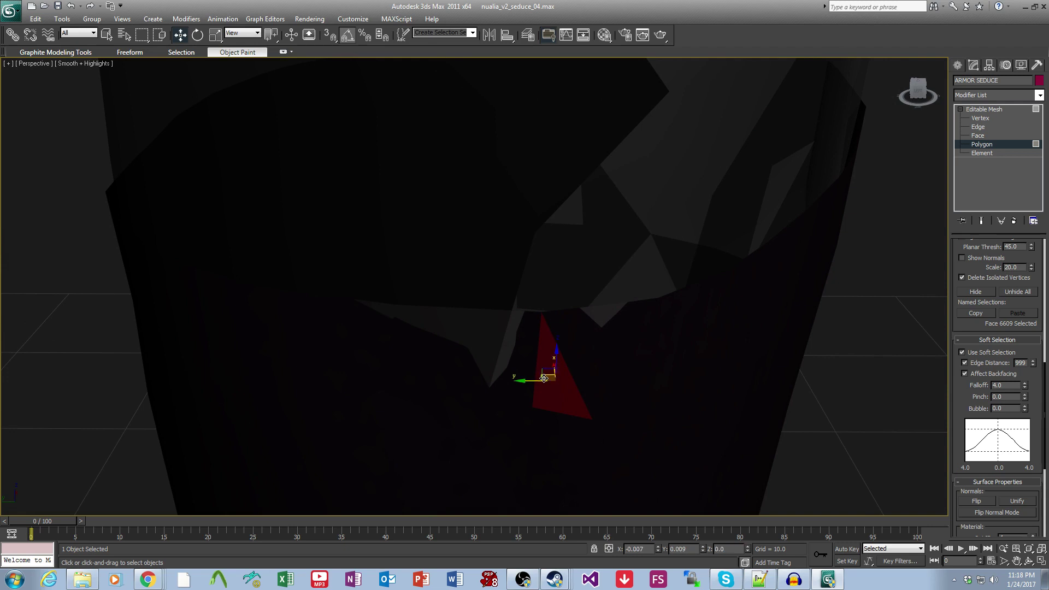
left_click_drag(543, 377, 544, 381)
scroll(633, 420, "down", 3)
middle_click_drag(622, 413, 705, 417, "alt")
left_click(704, 417)
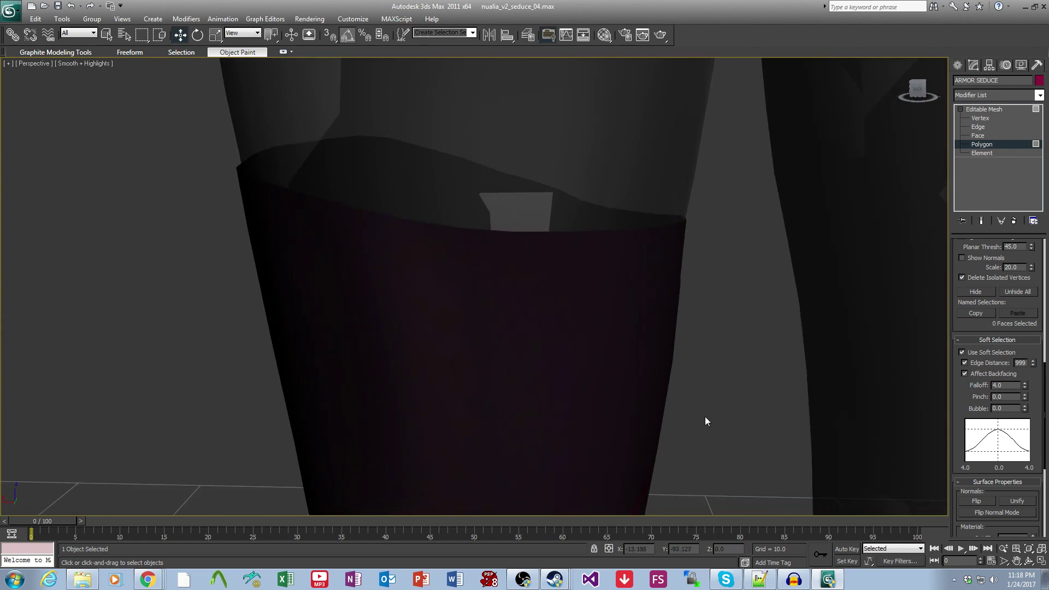
Select the polygon at the skin gap beside the lower red stripe on the boot's outer side and move it about 0.04 outward.
scroll(704, 417, "down", 5)
middle_click_drag(551, 396, 546, 353, "alt")
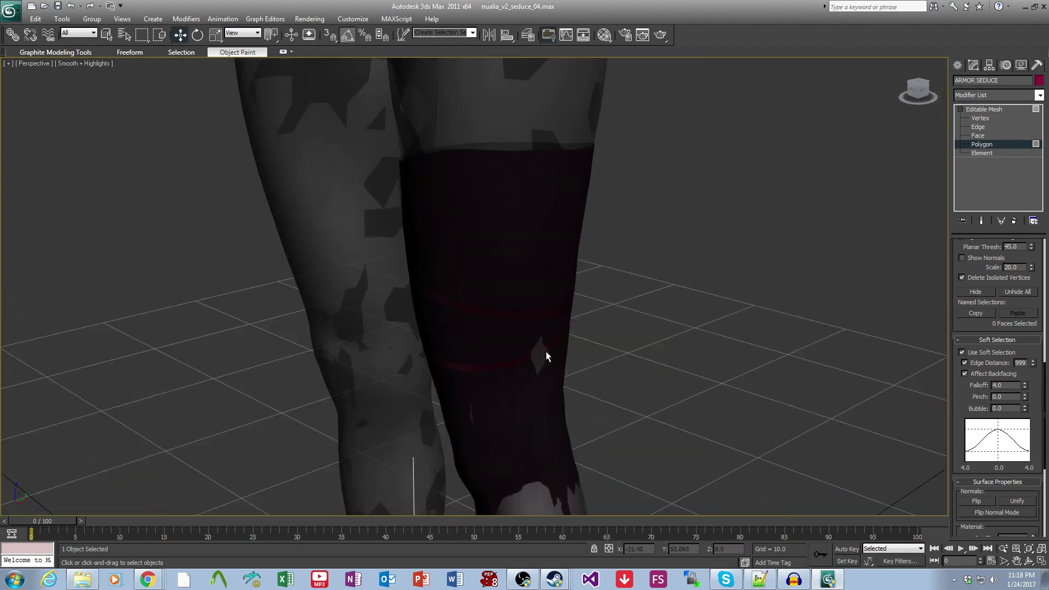
scroll(546, 351, "up", 5)
left_click(532, 336)
scroll(543, 341, "up", 3)
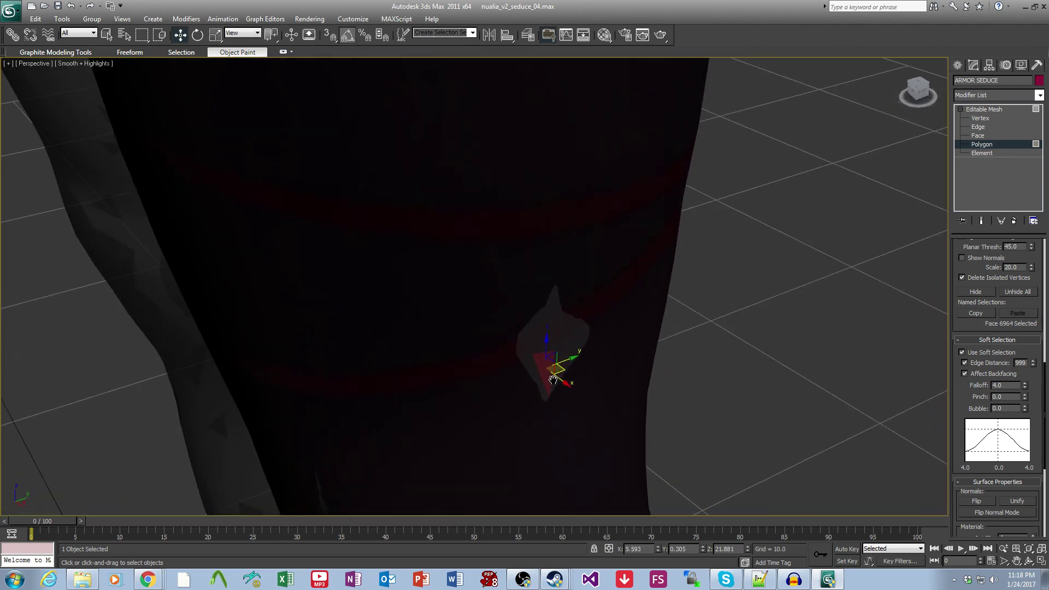
left_click_drag(561, 375, 561, 376)
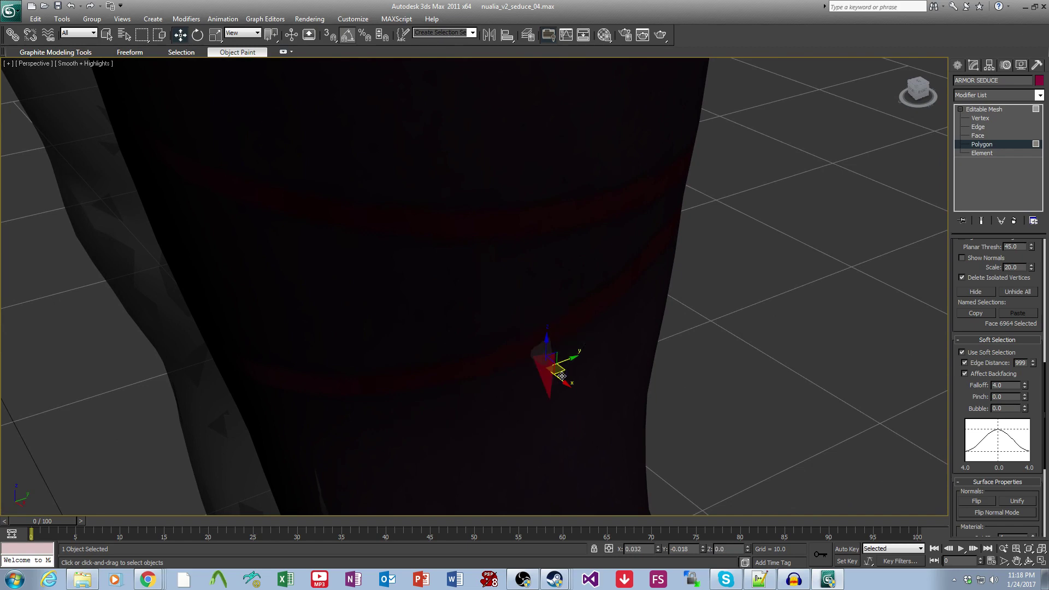
Select the polygons at the skin gaps on the inner thigh below the lower stripe and on the front of the knee, and move them slightly outward.
middle_click_drag(562, 378, 565, 308, "alt")
scroll(568, 309, "up", 2)
left_click(696, 329)
middle_click_drag(697, 331, 675, 365, "alt")
left_click(602, 376)
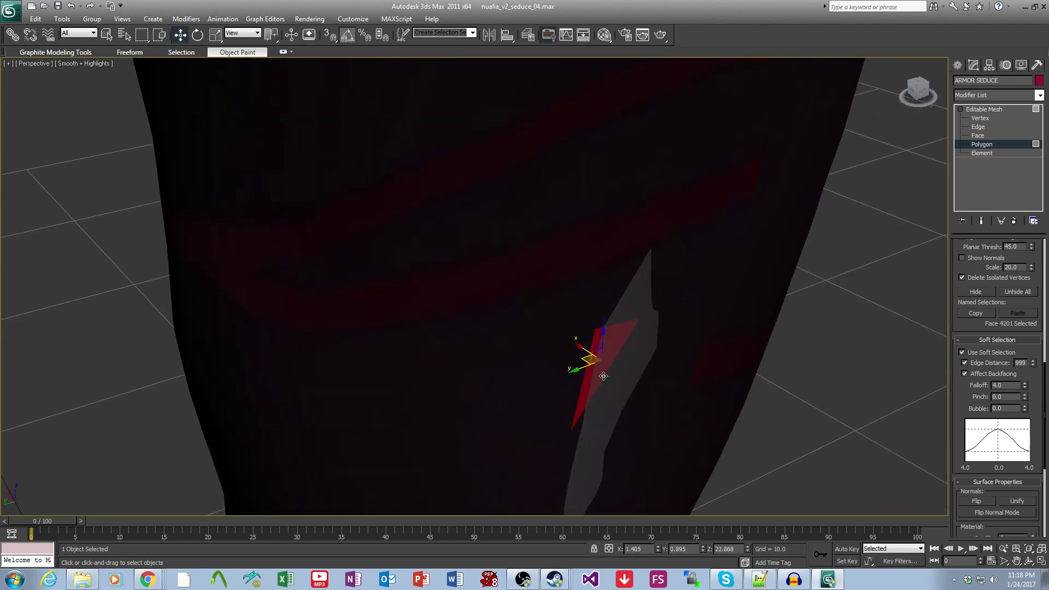
middle_click_drag(585, 359, 532, 326, "alt")
scroll(551, 326, "up", 2)
left_click(586, 355)
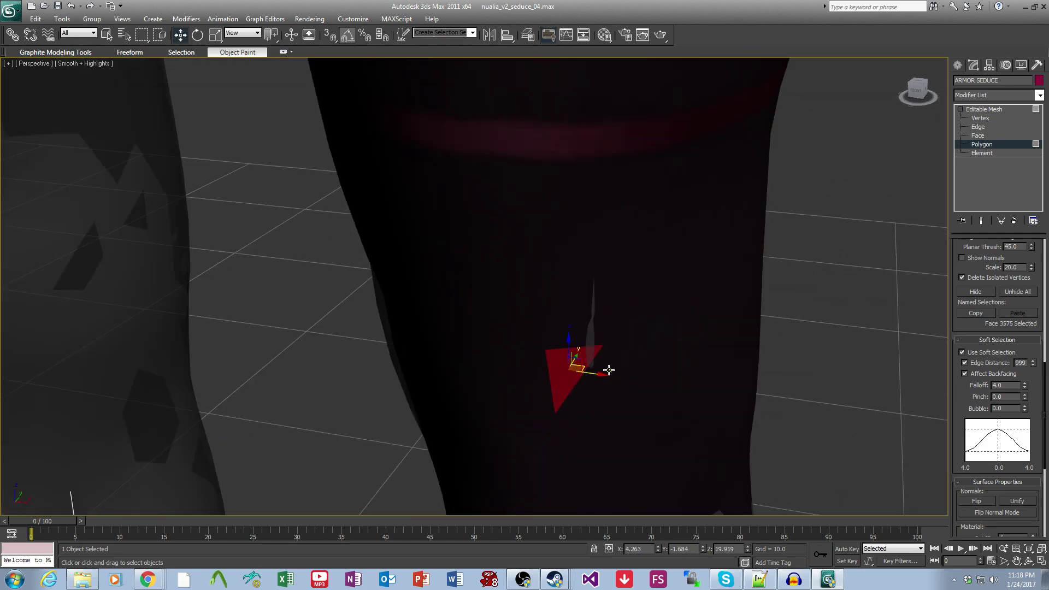
Select the polygon in the middle of the large skin gap on the outer shin below the knee and move it outward with soft-selection falloff 3.0.
middle_click_drag(572, 366, 476, 347, "alt")
left_click(462, 334)
scroll(468, 334, "up", 3)
left_click(473, 332)
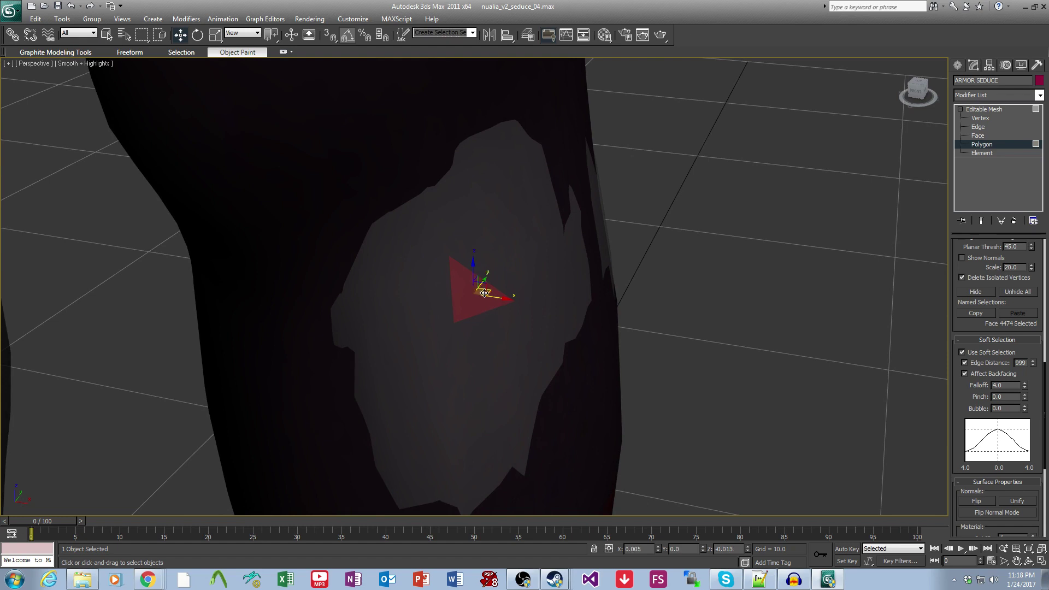
left_click_drag(484, 292, 491, 312)
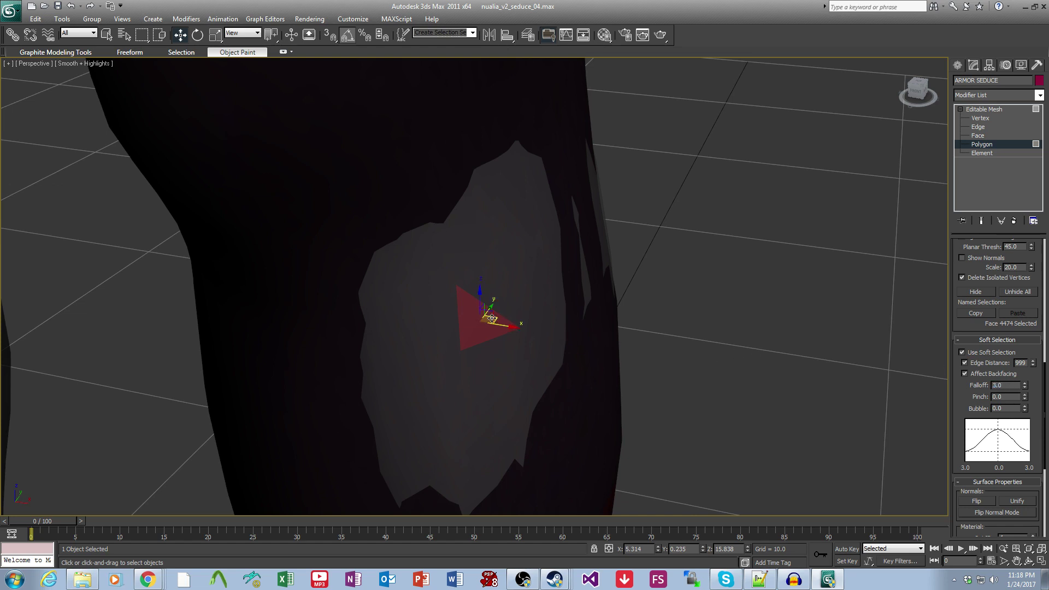
left_click_drag(492, 318, 495, 326)
Select three polygons down the large skin gap on the outer rear calf and move them slightly outward.
middle_click_drag(495, 325, 514, 275, "alt")
left_click(495, 281)
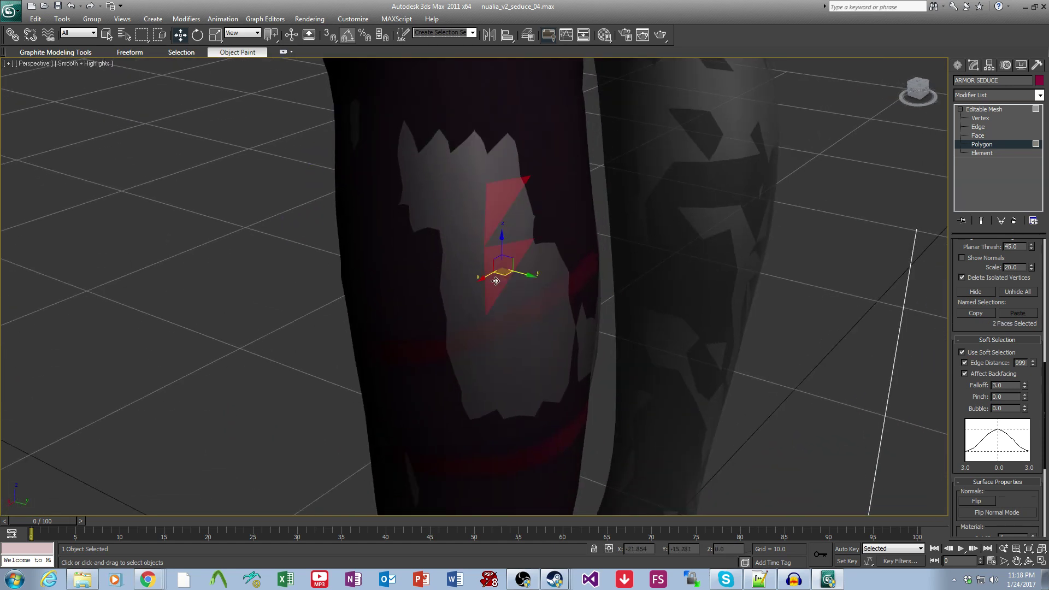
left_click(515, 342, "ctrl")
middle_click_drag(536, 343, 452, 286)
scroll(526, 350, "up", 2)
left_click_drag(456, 282, 457, 288)
Select four polygons in the skin gap spanning the two red stripes on the inner rear calf and move them outward.
middle_click_drag(481, 316, 549, 409)
middle_click_drag(549, 410, 468, 241, "alt")
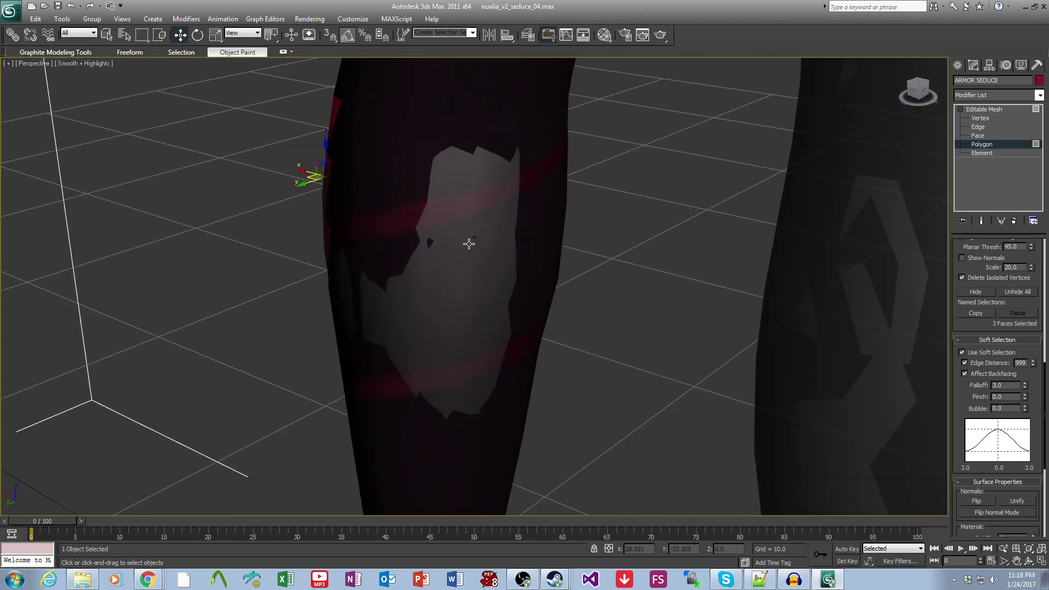
left_click(456, 262)
left_click(469, 208, "ctrl")
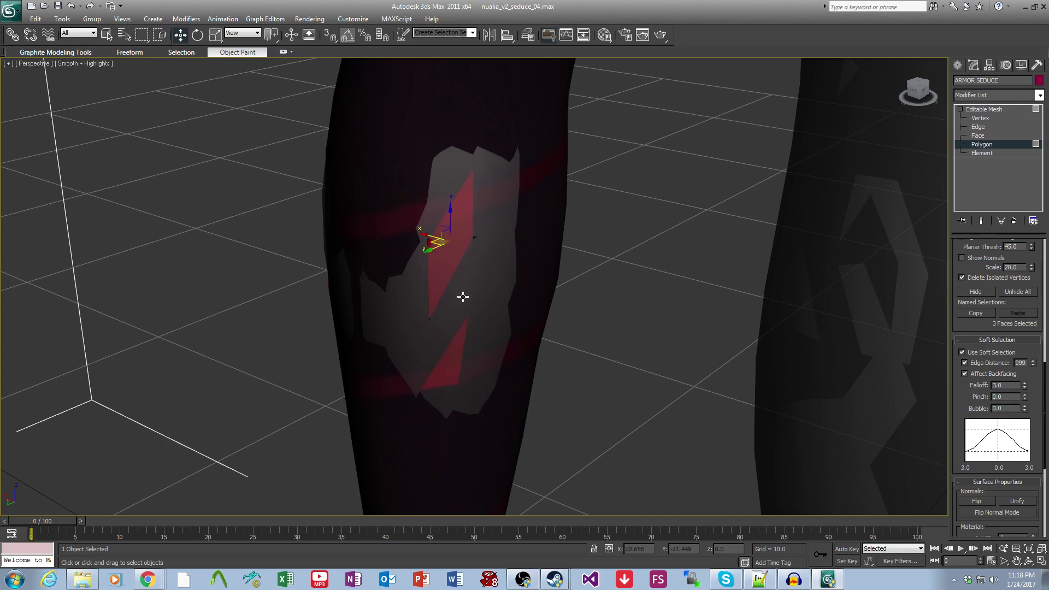
left_click(465, 301, "ctrl")
scroll(456, 284, "up", 2)
middle_click_drag(457, 284, 479, 327, "alt")
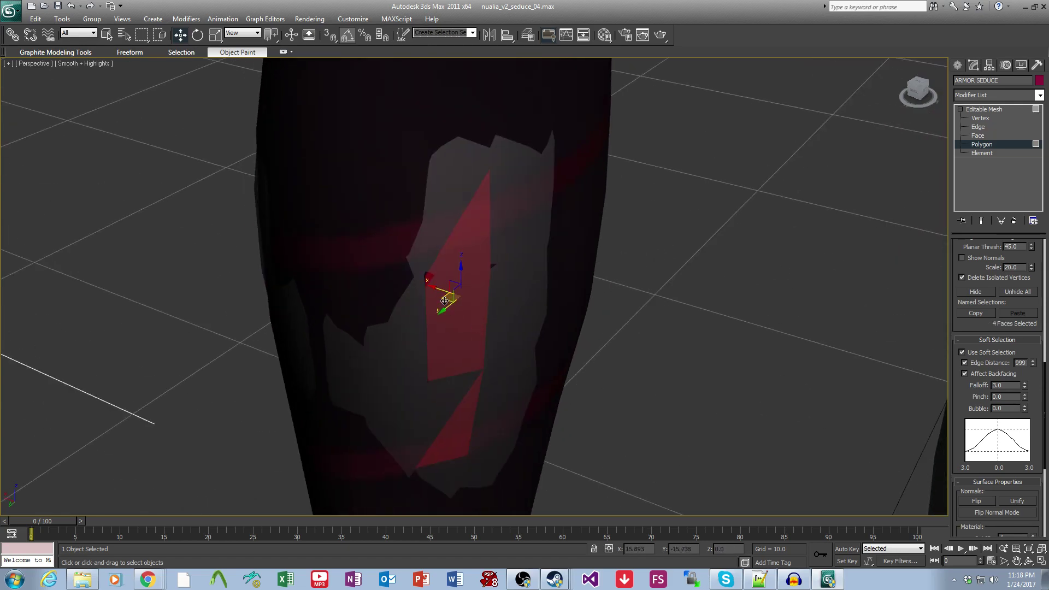
left_click_drag(444, 301, 446, 305)
Select the polygon between the small skin gaps above the lower stripe on the inner rear calf and move it about 0.02 outward in X and Y.
middle_click_drag(491, 425, 506, 348)
left_click(513, 342)
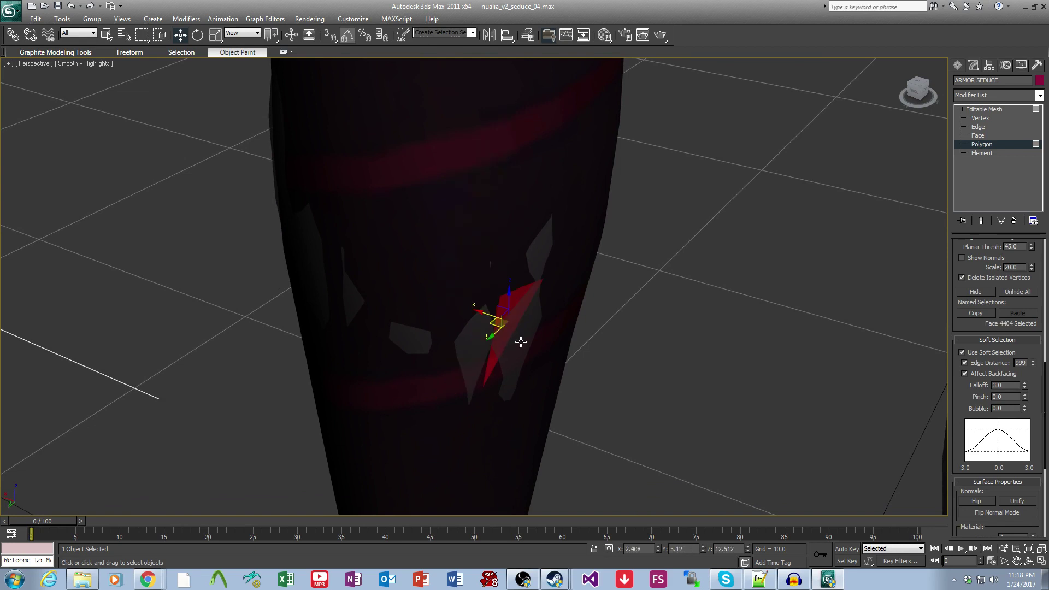
scroll(477, 330, "up", 1)
left_click_drag(489, 331, 489, 334)
Select the polygon at the upper red stripe on the outer rear calf and move it about 0.02 in X and 0.04 in Y.
middle_click_drag(461, 327, 606, 244, "alt")
middle_click_drag(224, 279, 482, 330, "alt")
left_click(306, 276)
left_click_drag(475, 351, 479, 354)
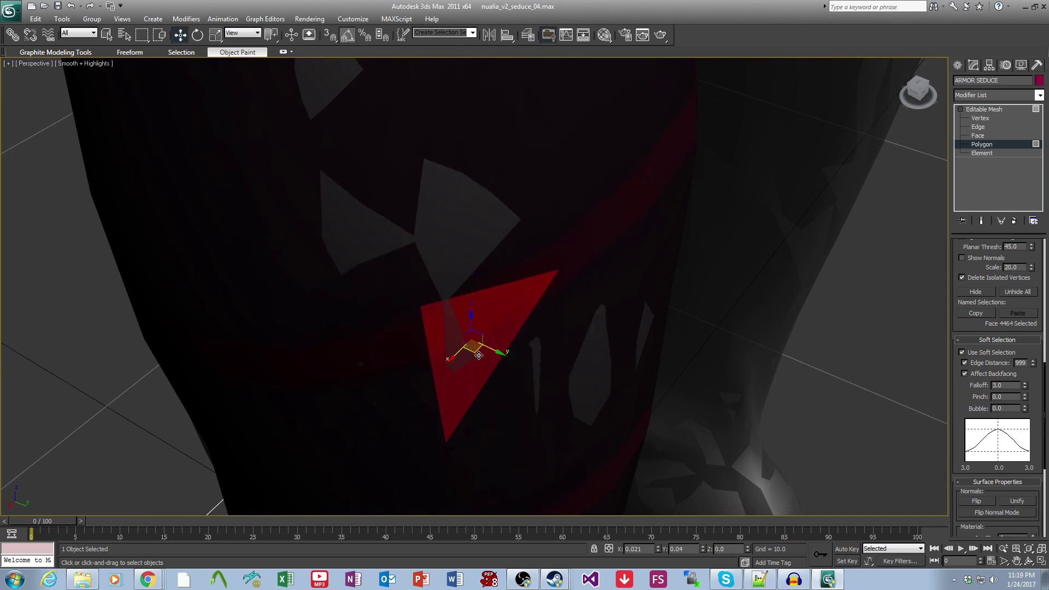
Select the polygon at the skin gap between the red stripes on the outer calf and move it about 0.02 outward.
scroll(492, 304, "down", 2)
mouse_move(491, 305)
middle_mouse_down("alt")
mouse_move(531, 330)
mouse_move(560, 372)
mouse_move(496, 311)
middle_mouse_up("alt")
scroll(507, 310, "down", 2)
scroll(513, 346, "up", 2)
left_click(528, 364)
scroll(528, 365, "up", 2)
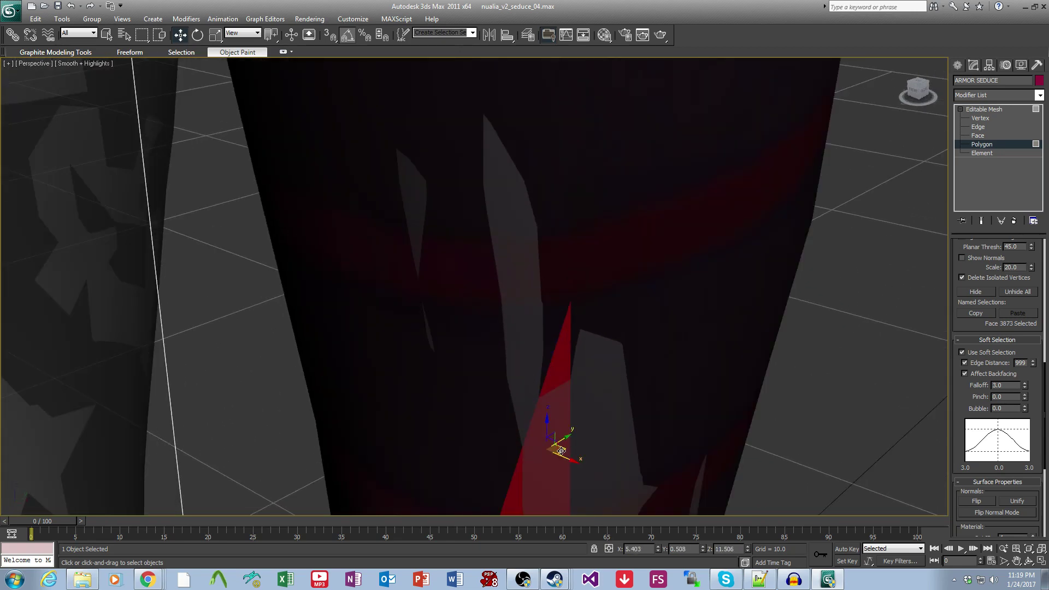
left_click_drag(561, 451, 565, 453)
Select the polygon beside the remaining skin gap at the lower red stripe on the outer calf and move it slightly outward.
scroll(606, 395, "down", 2)
middle_click_drag(607, 395, 544, 355, "alt")
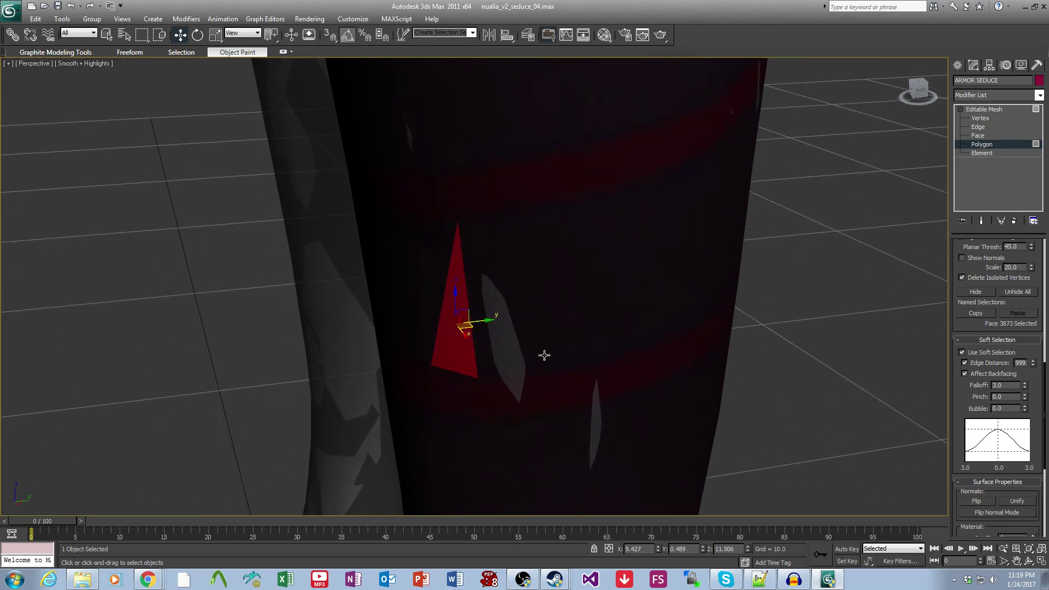
left_click(541, 351)
left_click_drag(592, 328, 575, 343)
Select the polygon among the skin gaps just below the knee on the outer side and move it about 0.03 in X and -0.03 in Y.
middle_click_drag(592, 327, 562, 452, "alt")
left_click(491, 276)
middle_click_drag(490, 275, 540, 311)
left_click(558, 286)
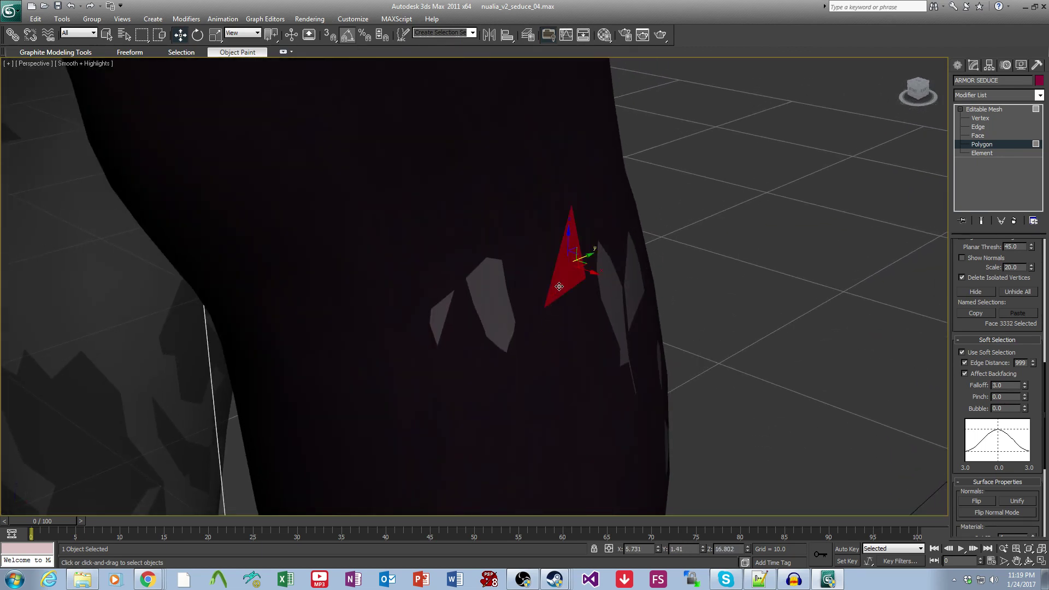
left_click_drag(589, 271, 591, 272)
middle_click_drag(591, 272, 575, 297, "alt")
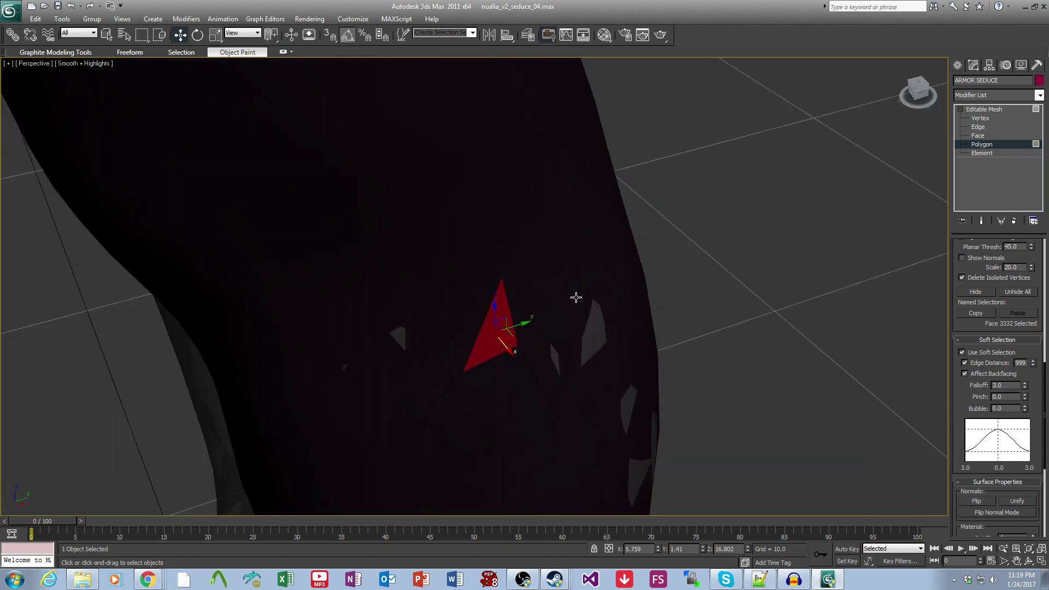
left_click_drag(516, 327, 522, 326)
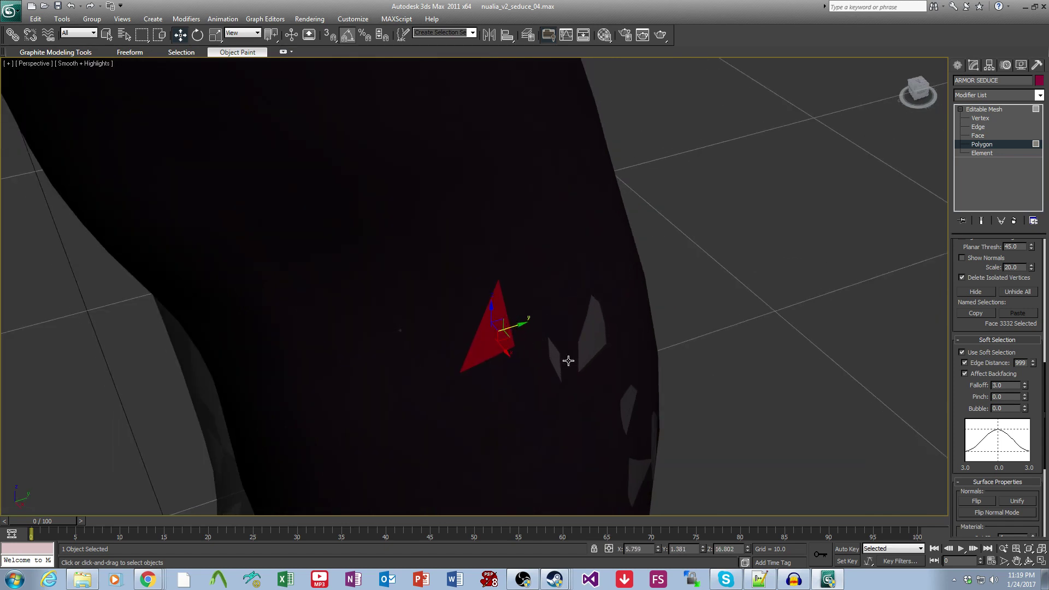
Select the polygon among the skin gaps above the upper stripe on the outer rear calf and move it about 0.03 outward in X and Y.
middle_click_drag(568, 360, 560, 300, "alt")
left_click(580, 363)
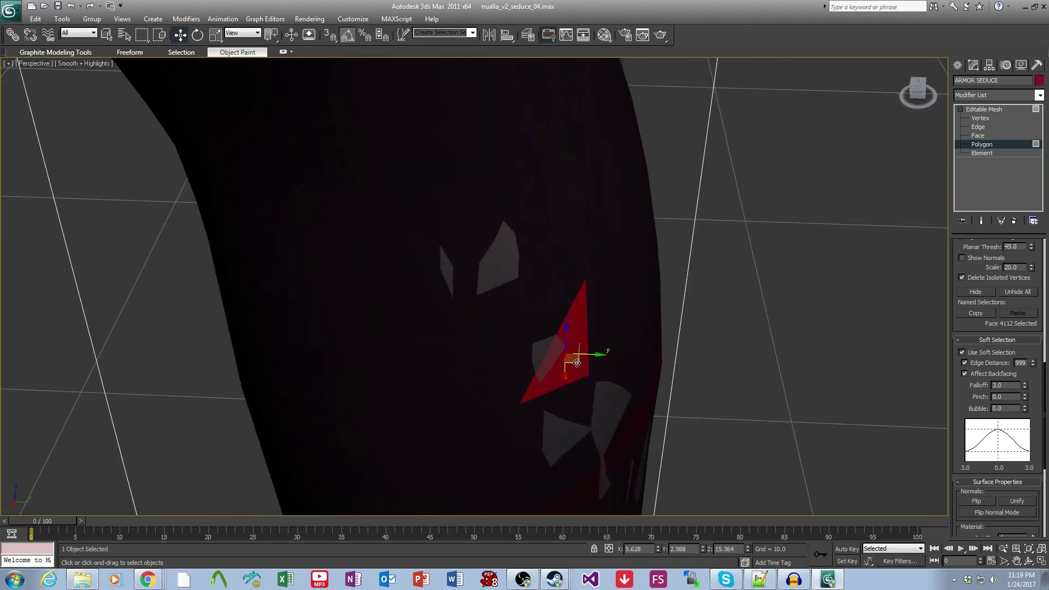
left_click_drag(577, 362, 580, 364)
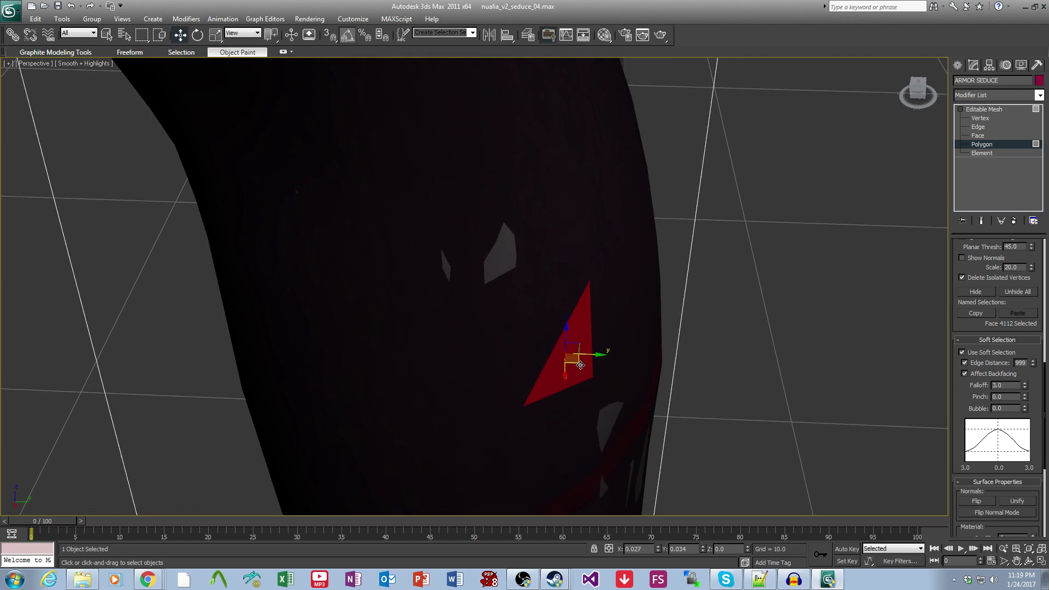
left_click(518, 252)
middle_click_drag(517, 251, 505, 347, "alt")
left_click(520, 323)
Move the polygon between the skin gaps above the lower stripe on the inner rear calf about 0.05 outward along X and clear the selection.
left_click(581, 399)
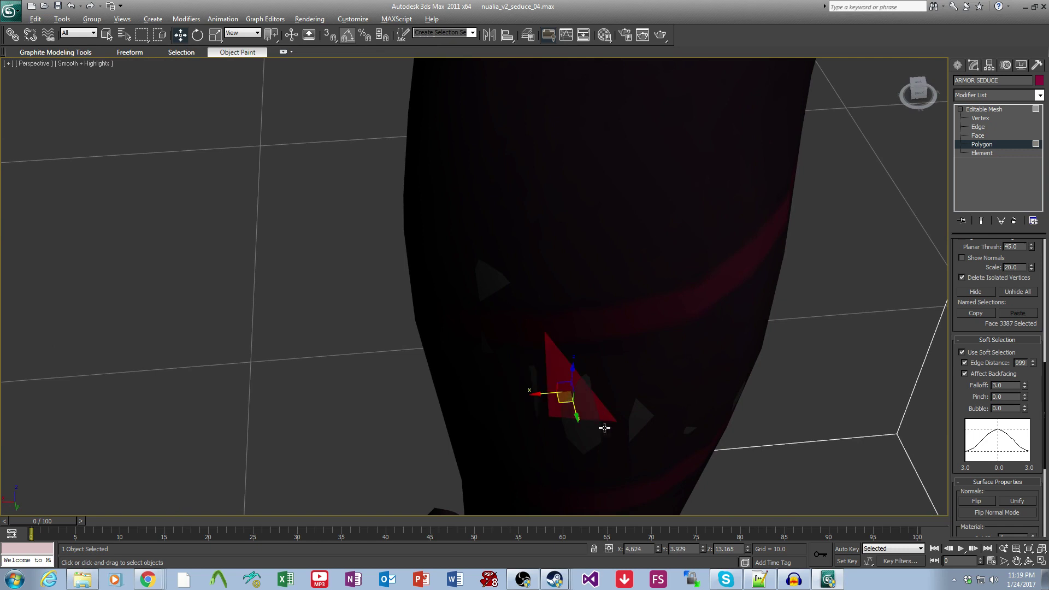
middle_click_drag(604, 429, 617, 415, "alt")
middle_click_drag(570, 381, 686, 367, "alt")
left_click(588, 334)
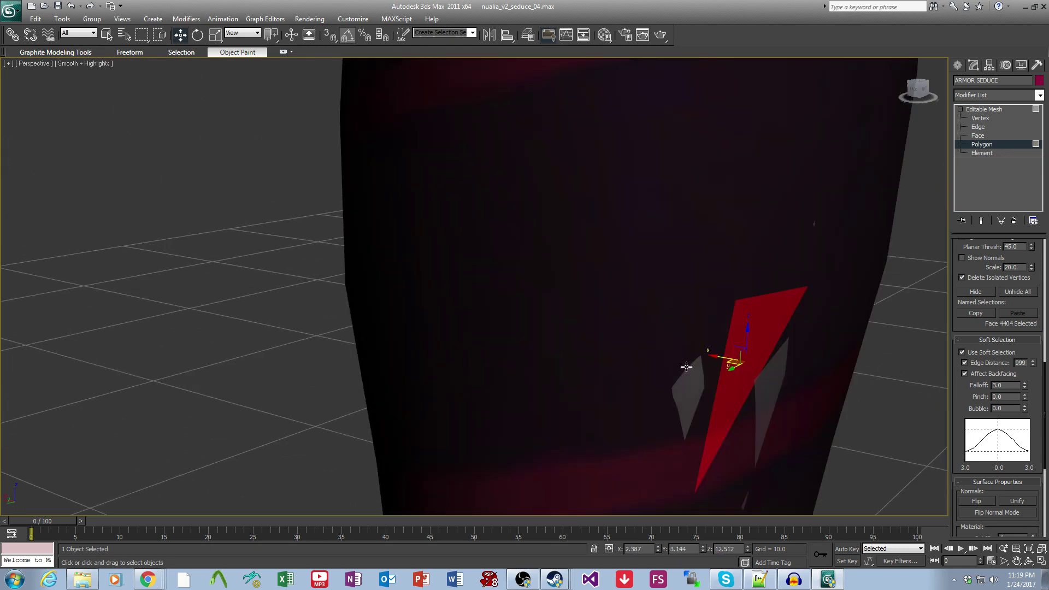
left_click_drag(714, 356, 721, 357)
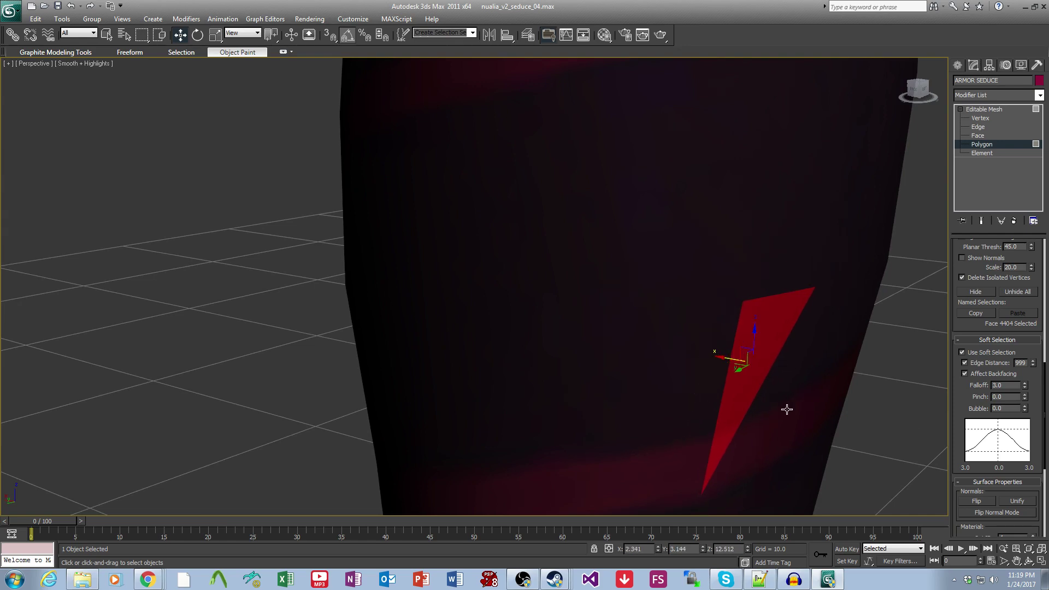
middle_click_drag(787, 409, 759, 344)
scroll(786, 352, "down", 2)
left_click(798, 352)
Move two polygons in the large skin gap on the inner side of the knee outward one by one, the second about 0.08 along X.
scroll(673, 329, "down", 3)
middle_click_drag(672, 333, 592, 393, "alt")
left_click(607, 367)
scroll(608, 389, "up", 4)
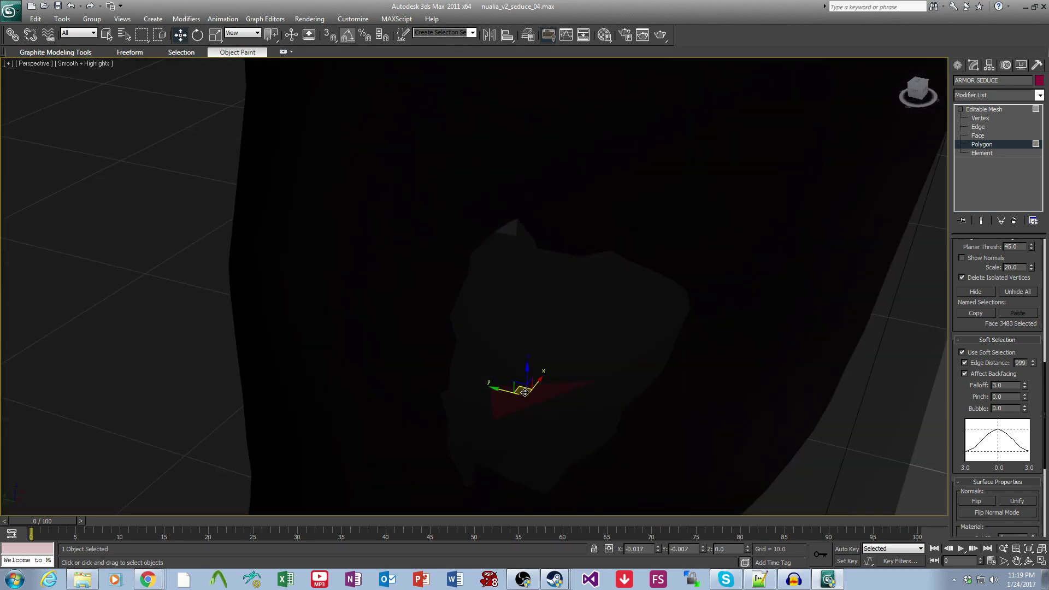
left_click_drag(524, 393, 524, 394)
left_click(570, 334)
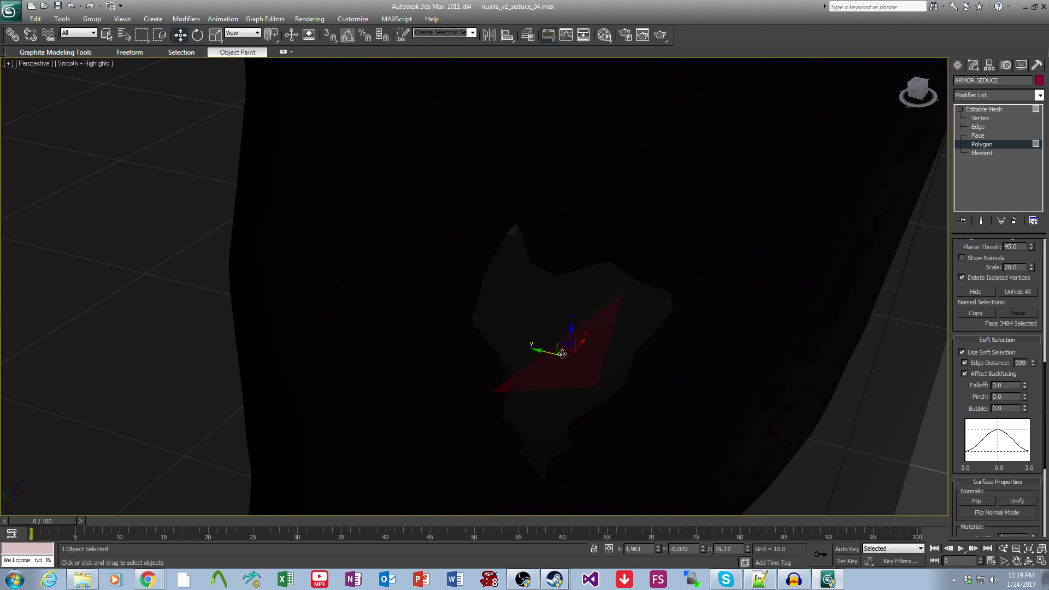
left_click_drag(564, 350, 565, 356)
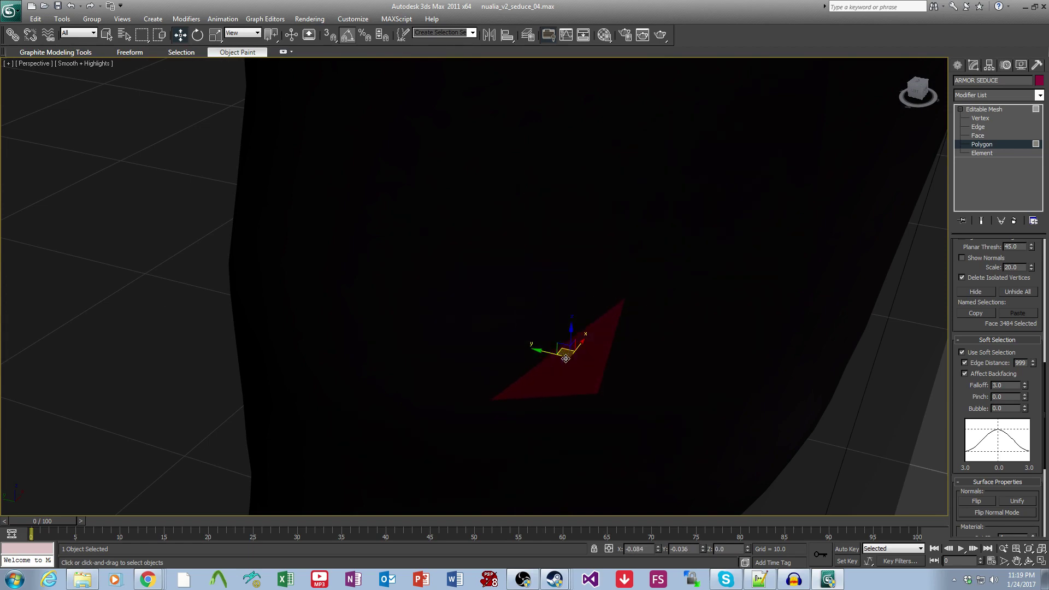
Undo the last change and clear the polygon selection.
key("ctrl+z")
scroll(634, 375, "down", 6)
left_click(746, 387)
middle_click_drag(746, 386, 560, 297, "alt")
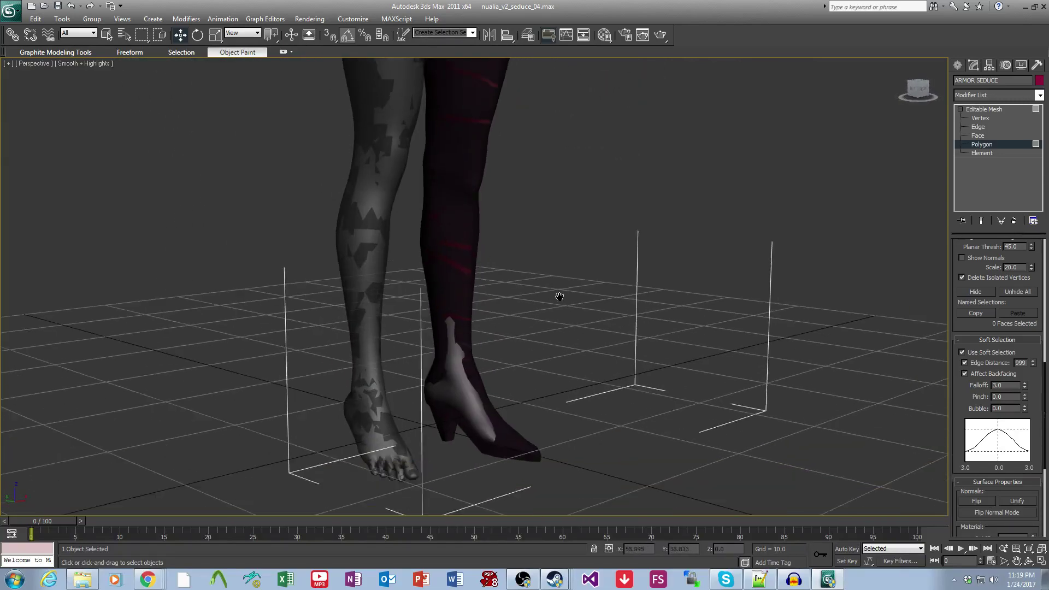
scroll(546, 273, "up", 5)
Leave polygon editing, deselect the boot, and examine it from the outer side for remaining skin gaps.
left_click(979, 118)
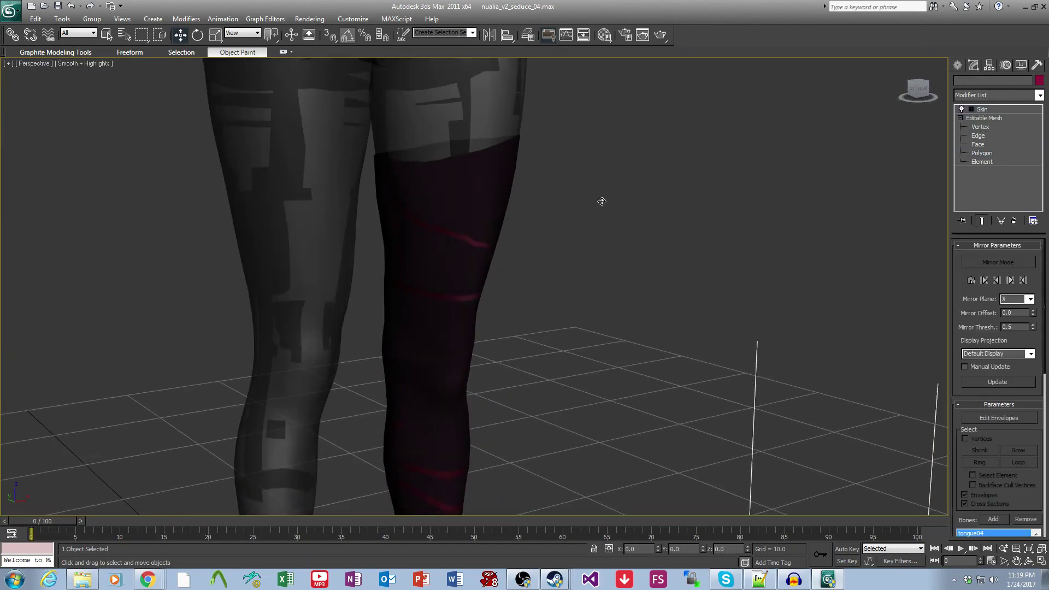
middle_click_drag(601, 201, 433, 349)
left_click(605, 314)
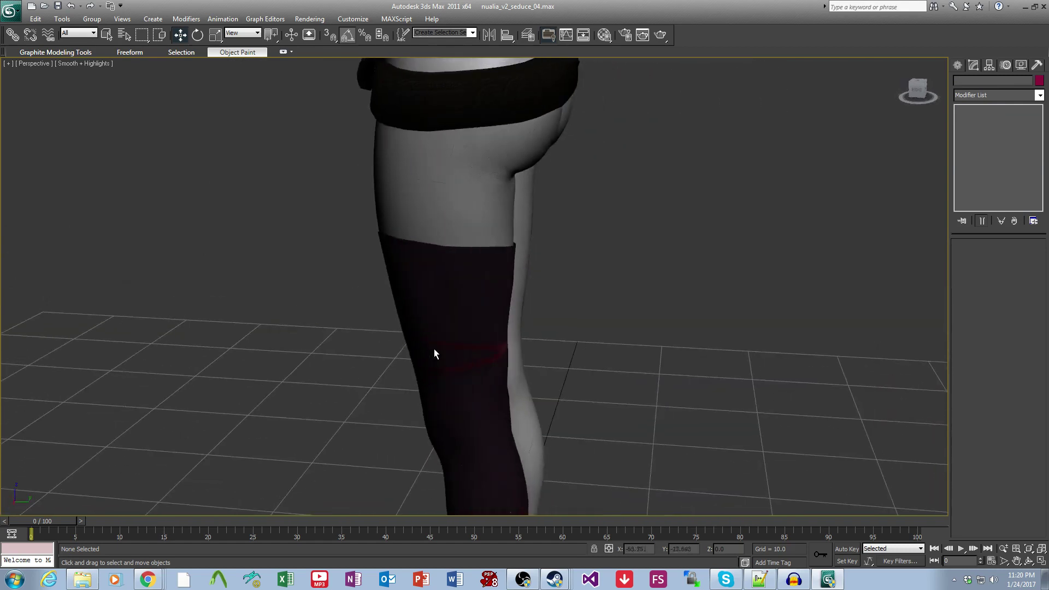
key("alt+w")
middle_click_drag(342, 405, 344, 377)
middle_click_drag(720, 391, 705, 328)
key("alt+w")
scroll(655, 421, "down", 3)
middle_click_drag(597, 421, 581, 370)
scroll(580, 370, "up", 4)
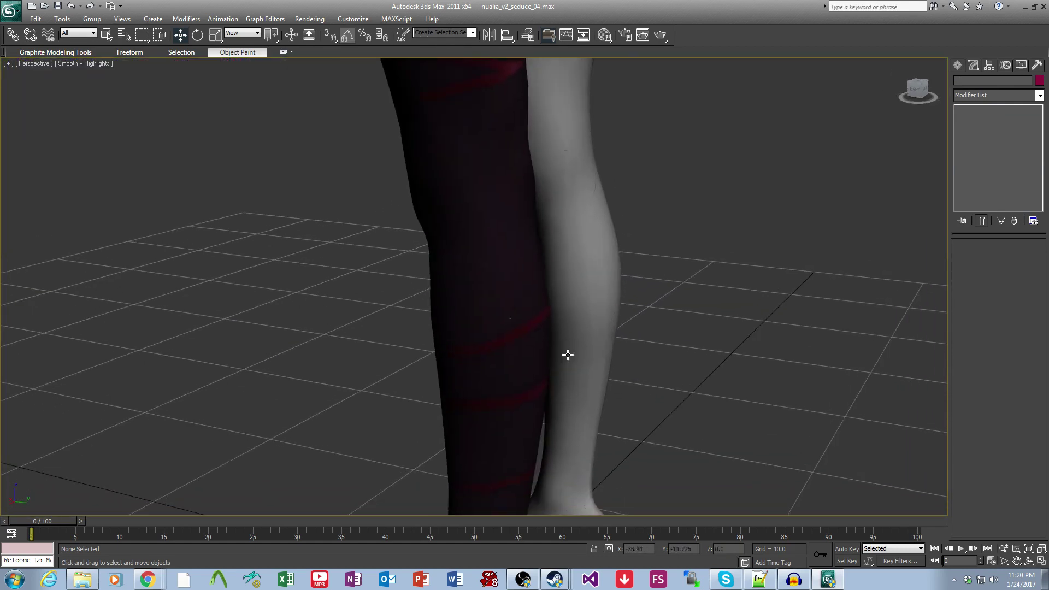
Select the boot mesh's polygon at the tiny skin gap above the upper calf stripe, move it slightly outward, and clear the selection.
left_click(531, 304)
left_click(981, 144)
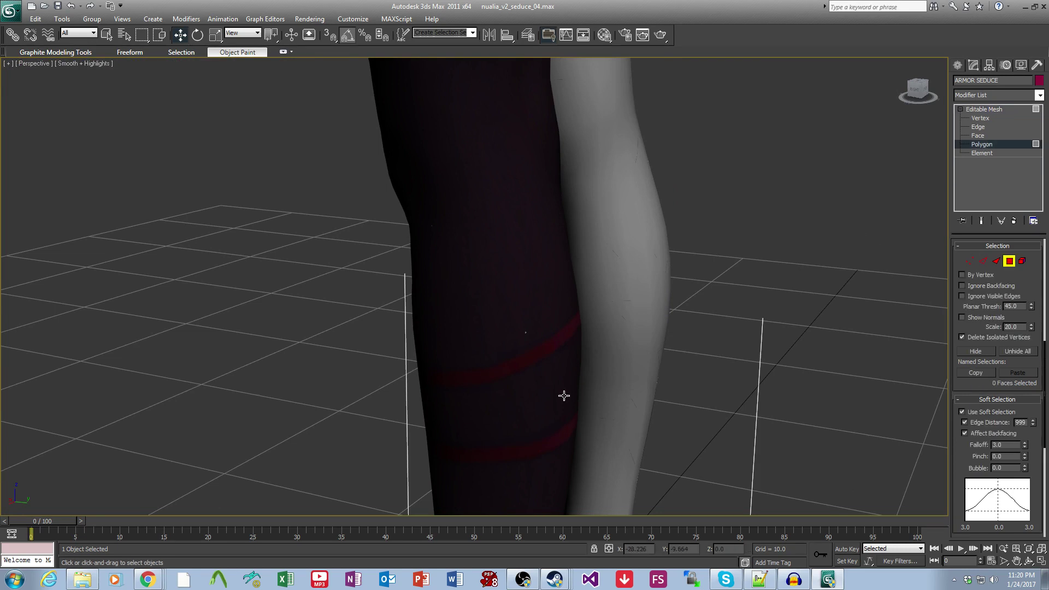
scroll(564, 395, "up", 2)
left_click(983, 110)
left_click(721, 292)
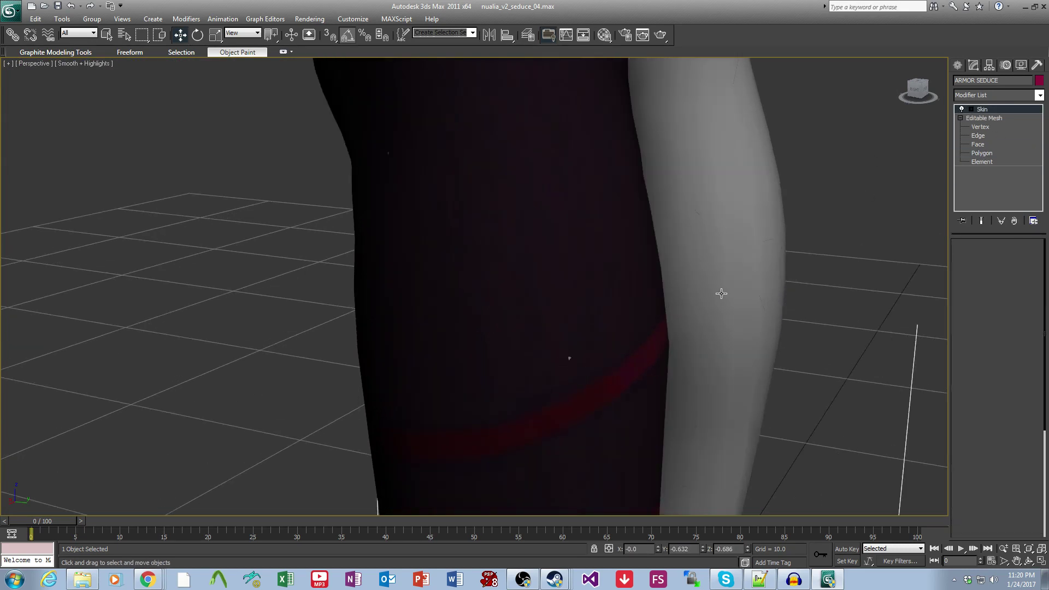
left_click(667, 351)
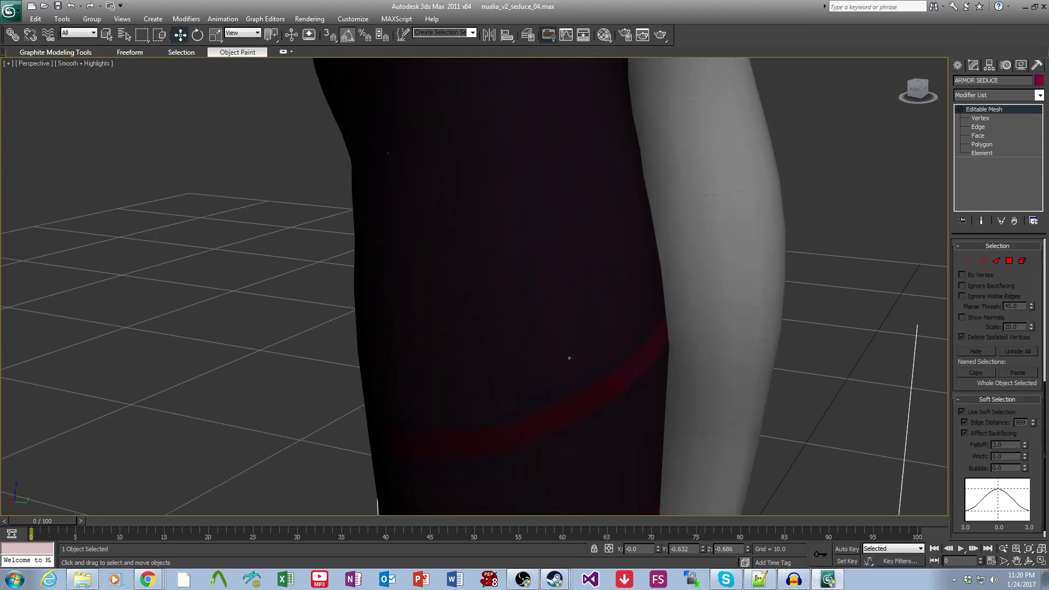
left_click(982, 144)
left_click(555, 375)
scroll(555, 325, "up", 2)
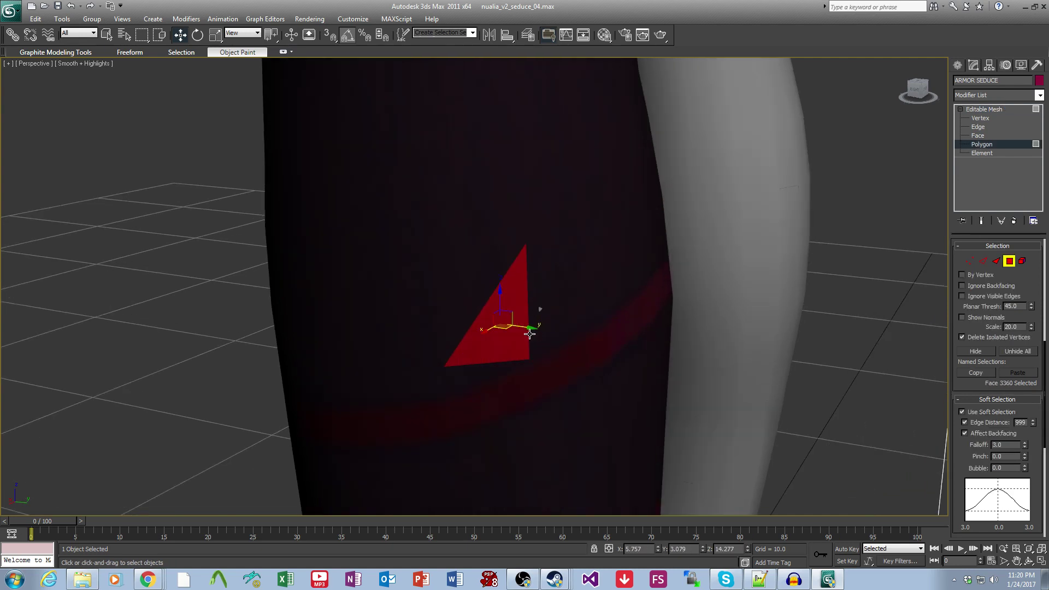
scroll(663, 386, "down", 1)
left_click(770, 391)
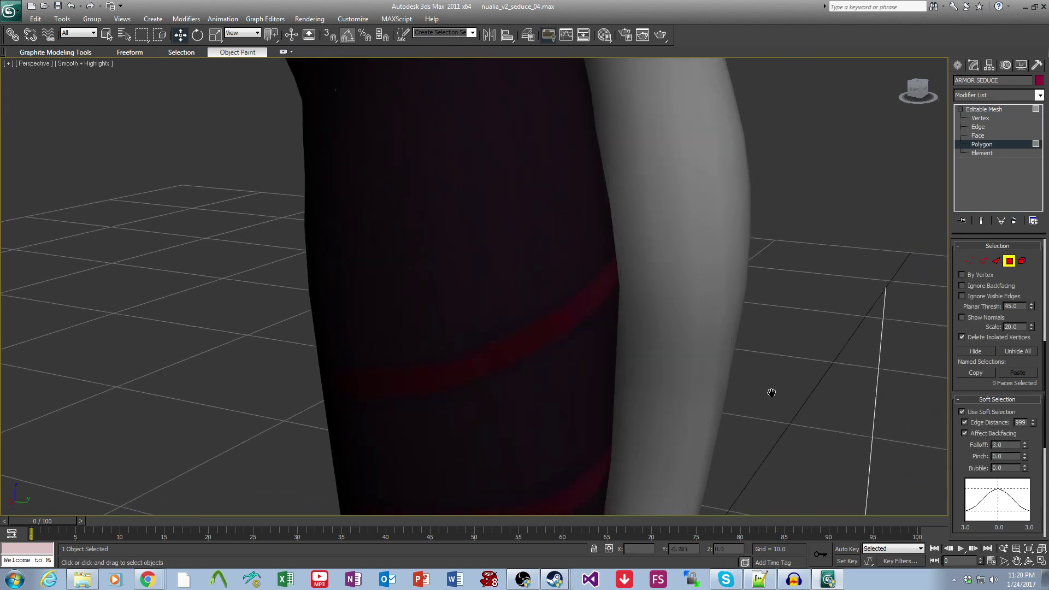
Select the polygon at the tiny skin gap on the front of the boot near the knee, move it slightly along X, and clear the selection.
scroll(770, 391, "down", 5)
middle_click_drag(613, 372, 640, 337, "alt")
scroll(480, 314, "up", 5)
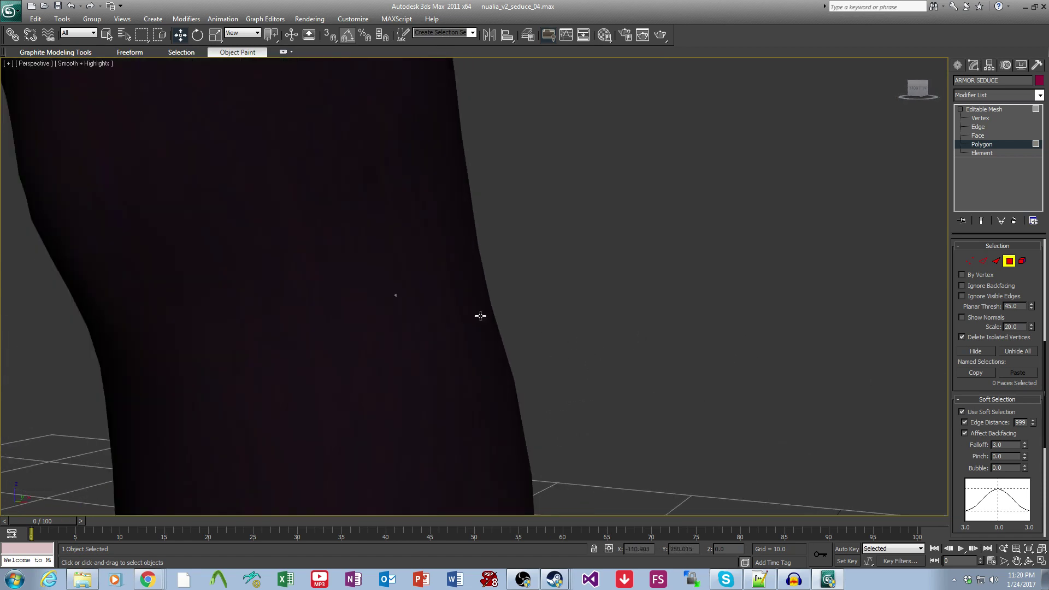
left_click(338, 286)
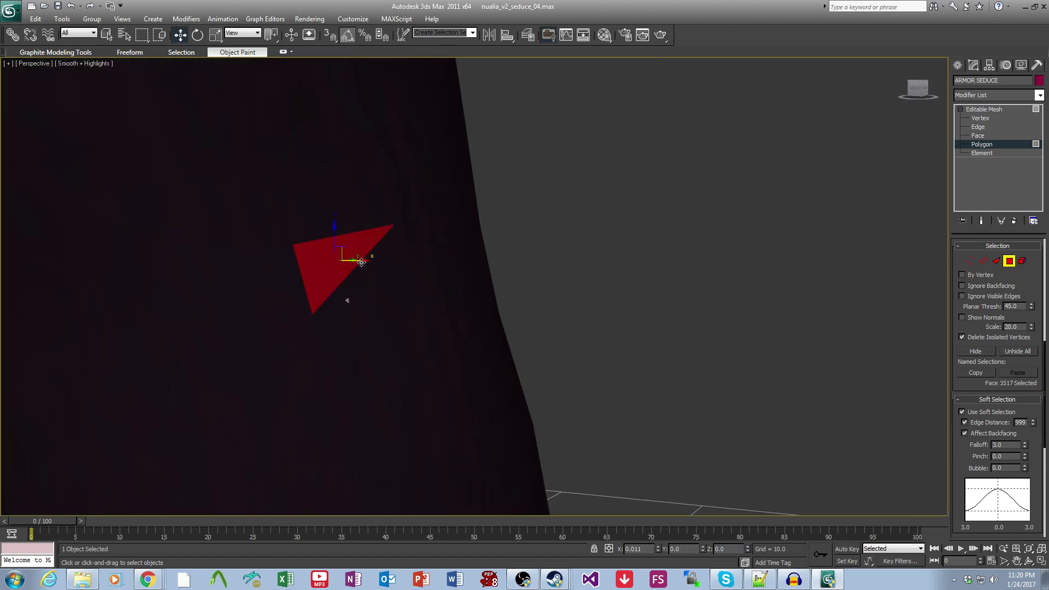
left_click(644, 280)
scroll(644, 281, "down", 5)
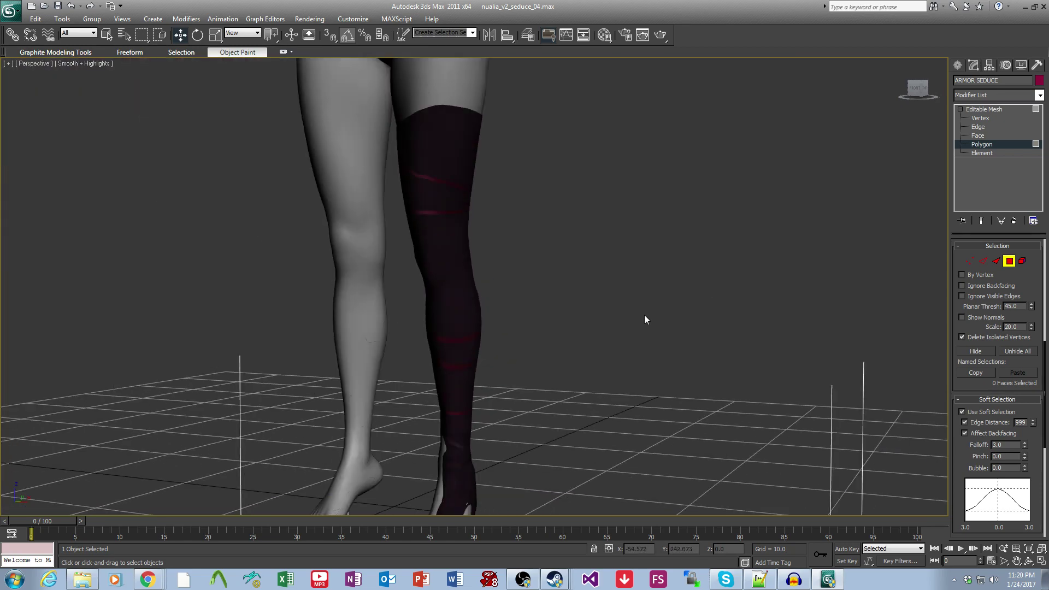
Select the boot polygon beside the skin gap on the outer instep and move it slightly outward along X.
middle_click_drag(646, 289, 592, 342)
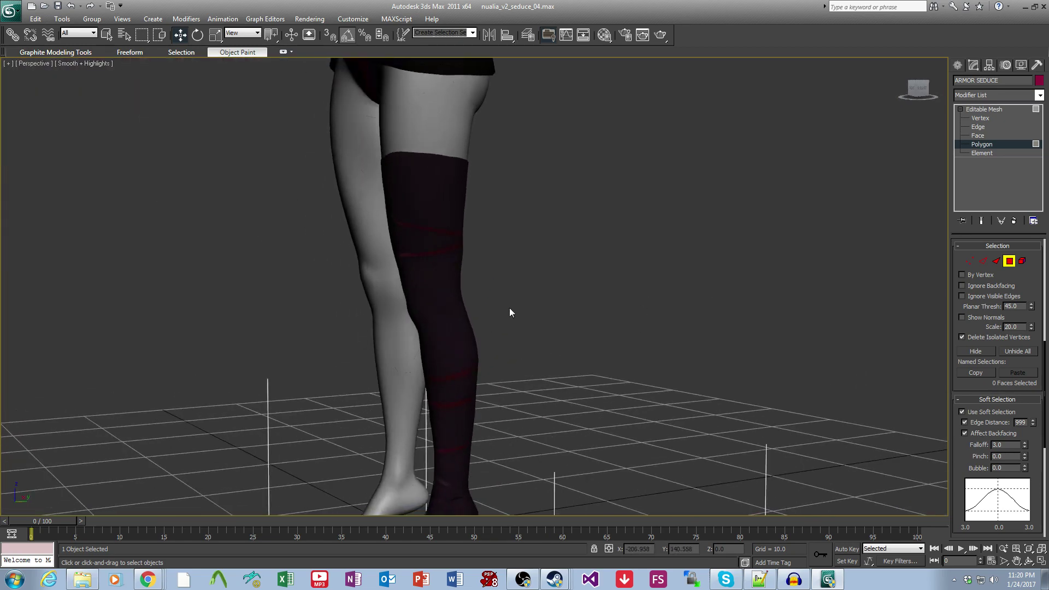
middle_click_drag(509, 313, 686, 386, "alt")
scroll(555, 298, "up", 2)
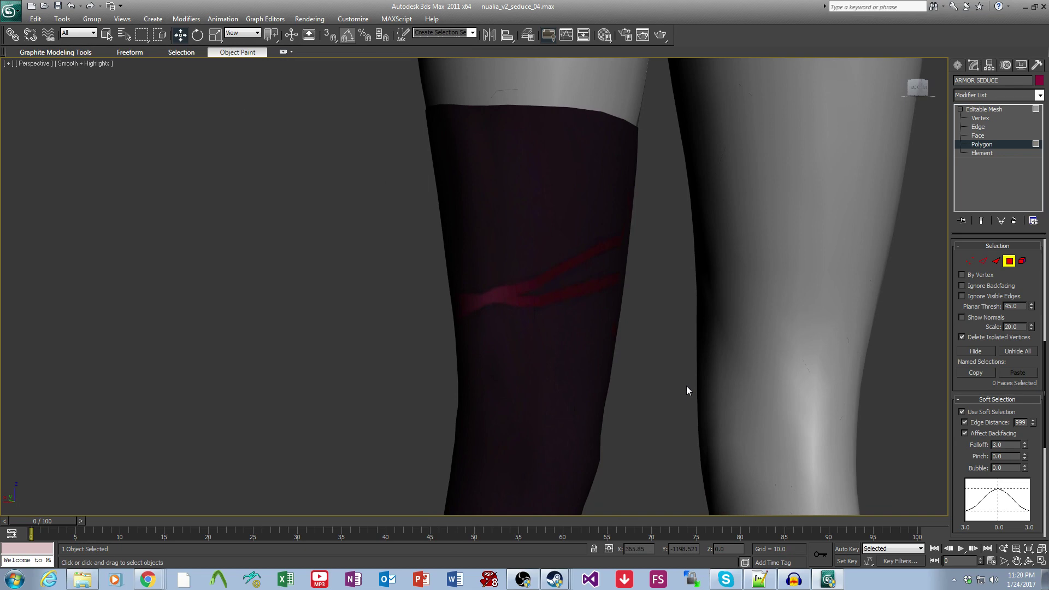
scroll(686, 385, "down", 8)
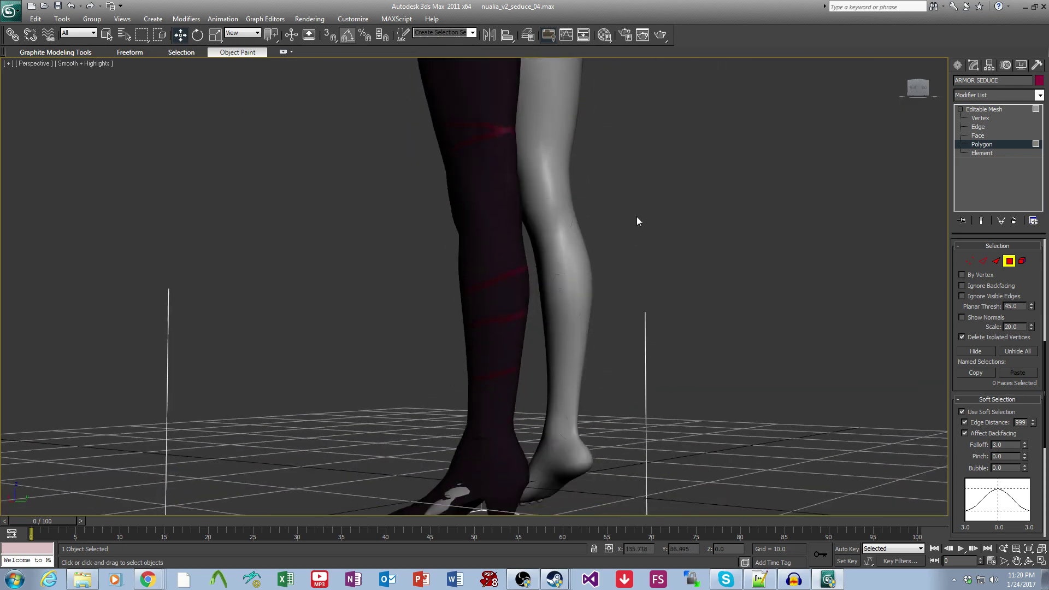
middle_click_drag(528, 269, 536, 314, "alt")
left_click(517, 304)
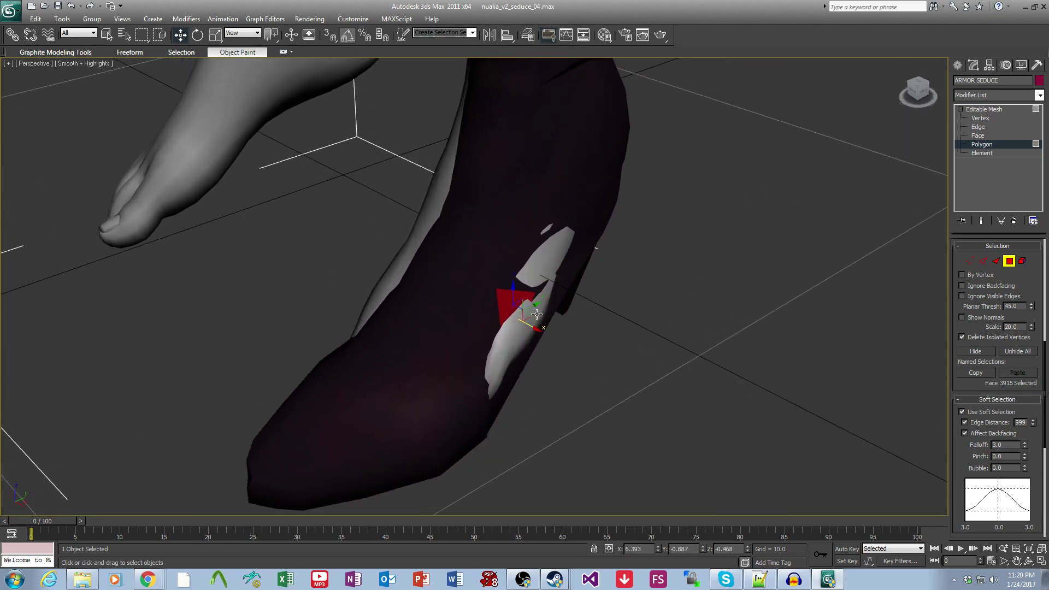
left_click_drag(537, 327, 544, 330)
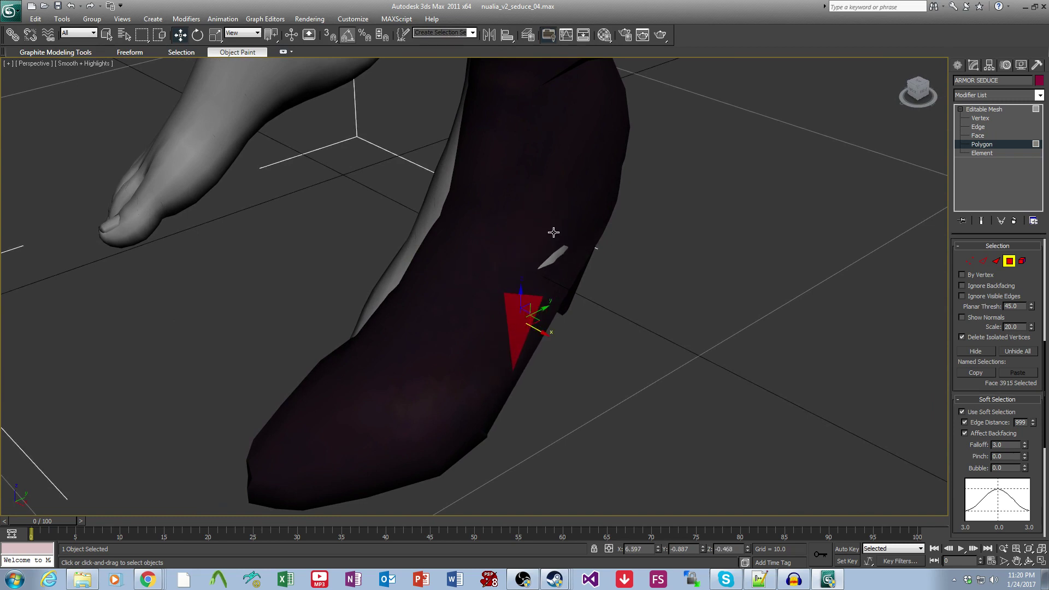
Select the boot polygon above the remaining outer instep gap and move it slightly outward along X.
left_click(574, 233)
left_click_drag(572, 227, 597, 245)
left_click(575, 230)
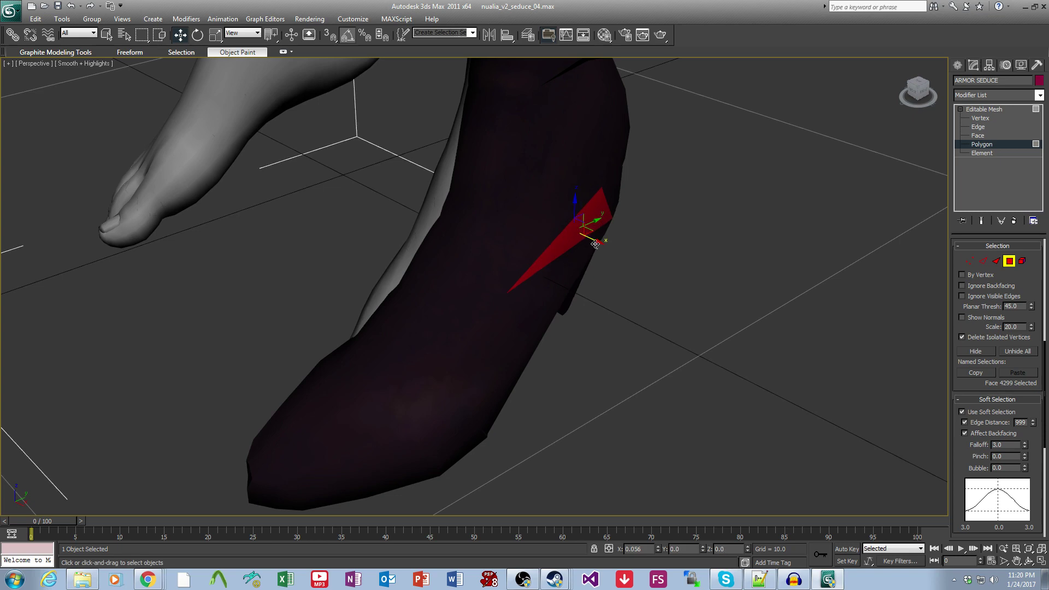
Select the inner-side polygons of the lower boot and foot and shift them slightly inward along X.
middle_click_drag(597, 245, 546, 295, "alt")
scroll(546, 295, "down", 4)
left_click(437, 275)
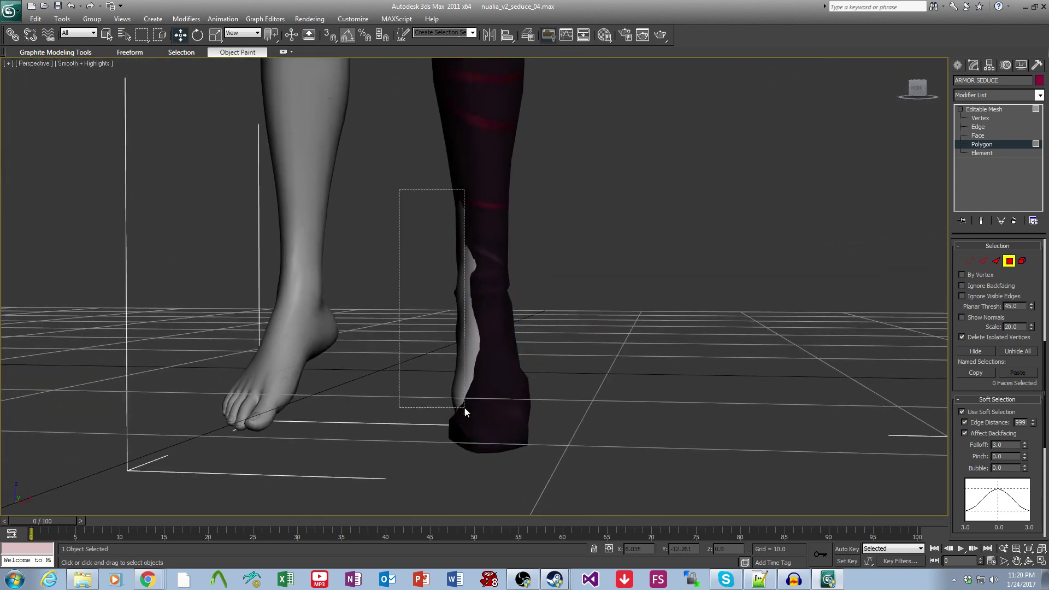
left_click_drag(482, 431, 482, 430)
middle_click_drag(592, 409, 498, 354, "alt")
left_click_drag(506, 345, 501, 346)
middle_click_drag(500, 346, 574, 351, "alt")
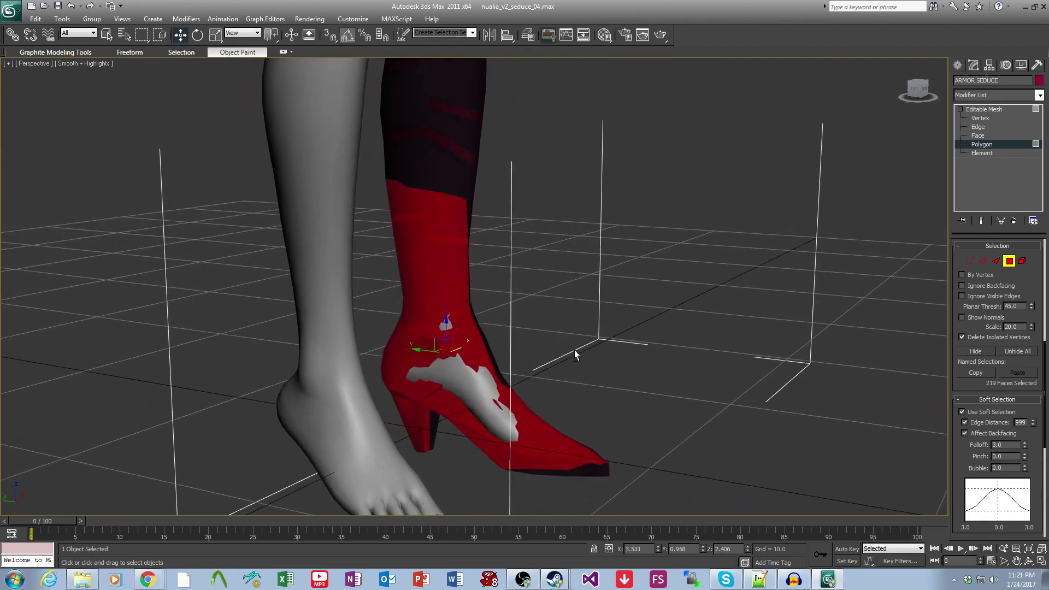
Clear the selection, then select the polygon at the small skin gap on the inner ankle and move it slightly outward.
left_click(533, 365)
scroll(476, 352, "up", 3)
left_click(438, 343)
scroll(439, 343, "up", 4)
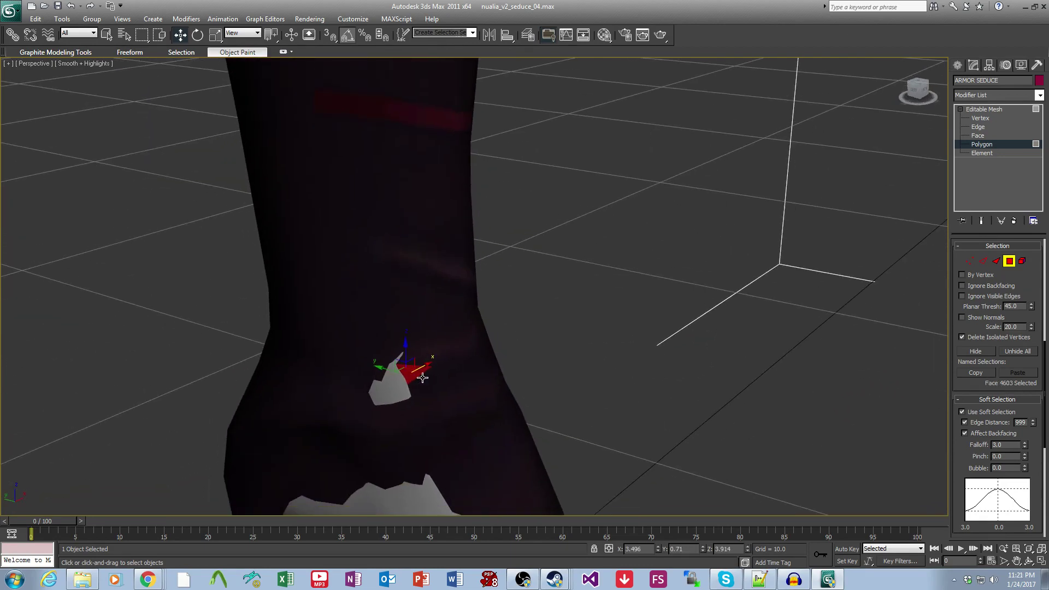
scroll(491, 398, "down", 5)
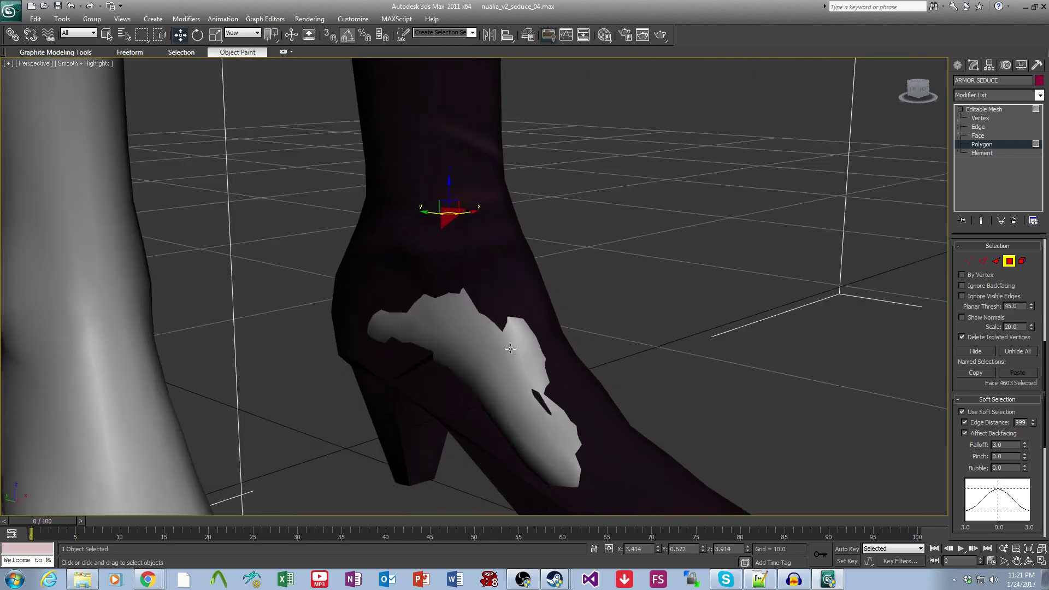
Select the polygons along the lower edge of the large skin gap on the inner foot and move them over the skin.
left_click(492, 379)
left_click(526, 433, "ctrl")
left_click(562, 467, "ctrl")
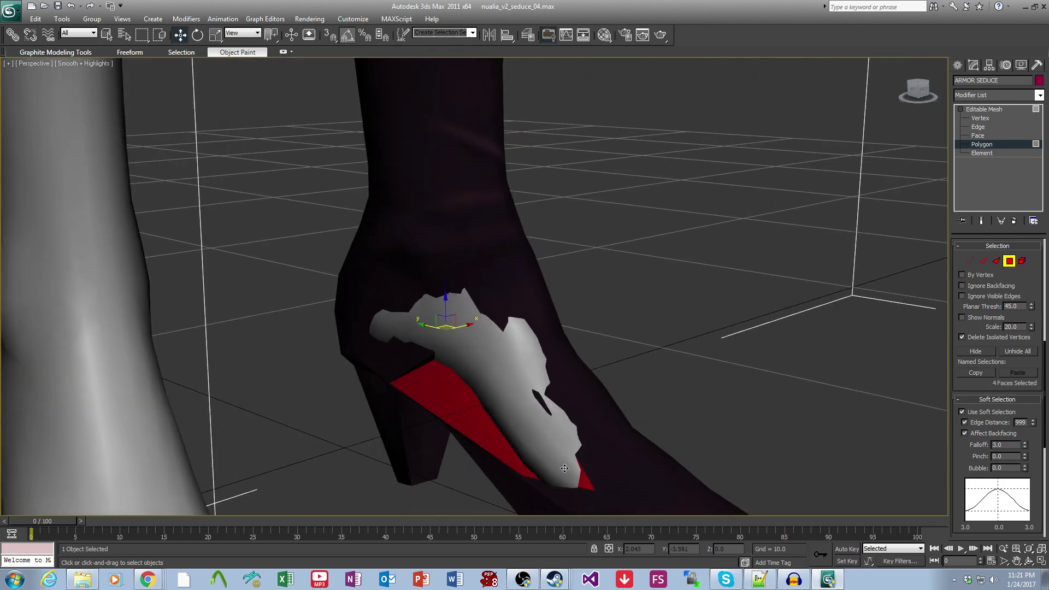
middle_click_drag(560, 283, 526, 304, "alt")
left_click_drag(542, 387, 541, 391)
middle_click_drag(540, 391, 557, 349, "alt")
Move the polygon beside the inner foot gap, and the one above the arch near the heel, slightly inward along X.
left_click(557, 350)
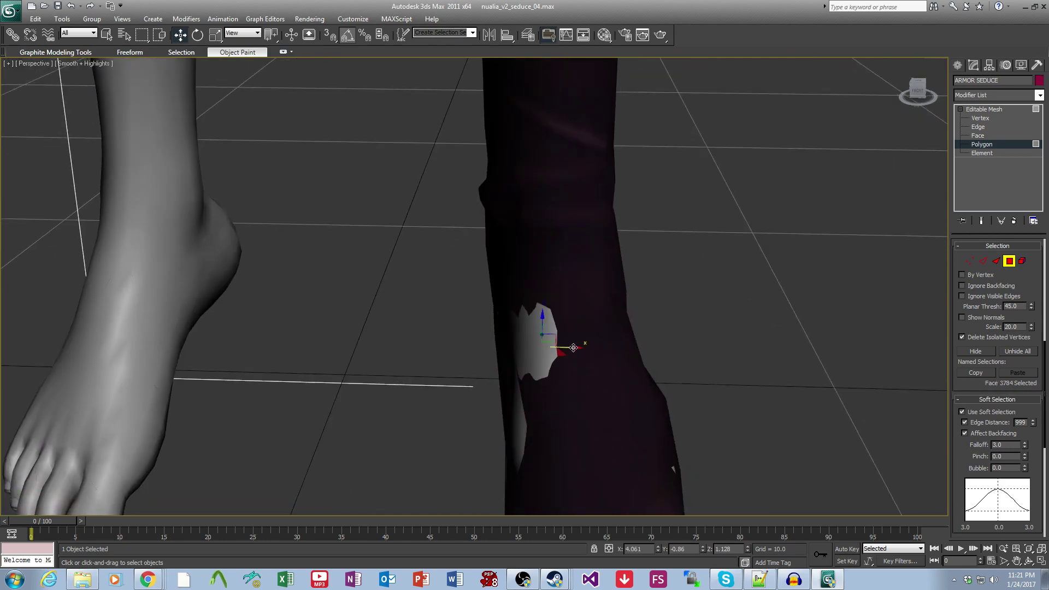
left_click_drag(574, 347, 569, 346)
middle_click_drag(563, 347, 664, 365, "alt")
left_click(556, 365)
left_click_drag(518, 324, 517, 324)
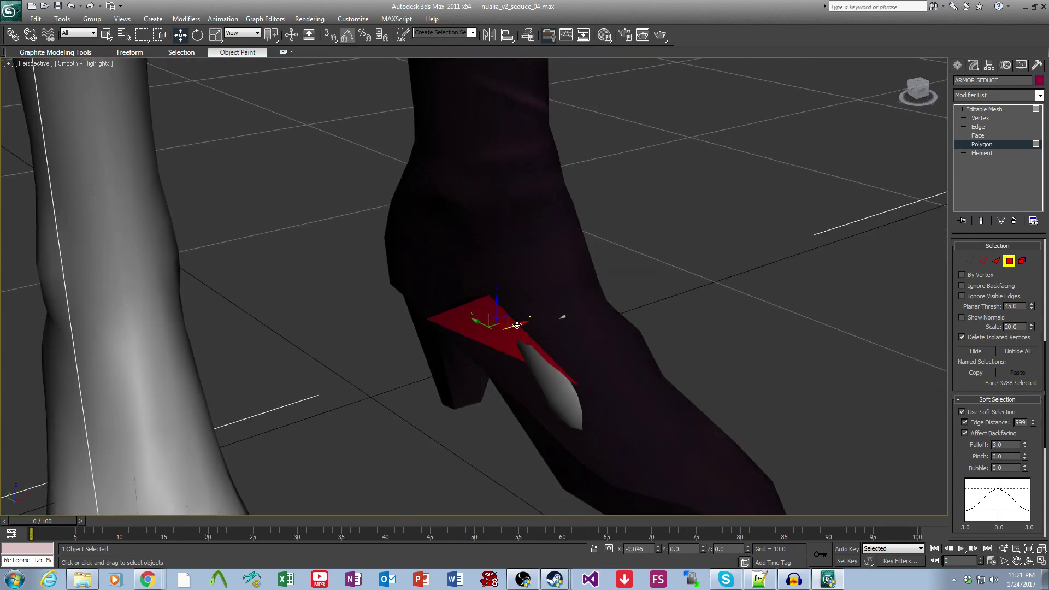
Move the polygon at the front of the remaining arch gap inward along X, and adjust the polygon at the tiny instep gap.
left_click(585, 432)
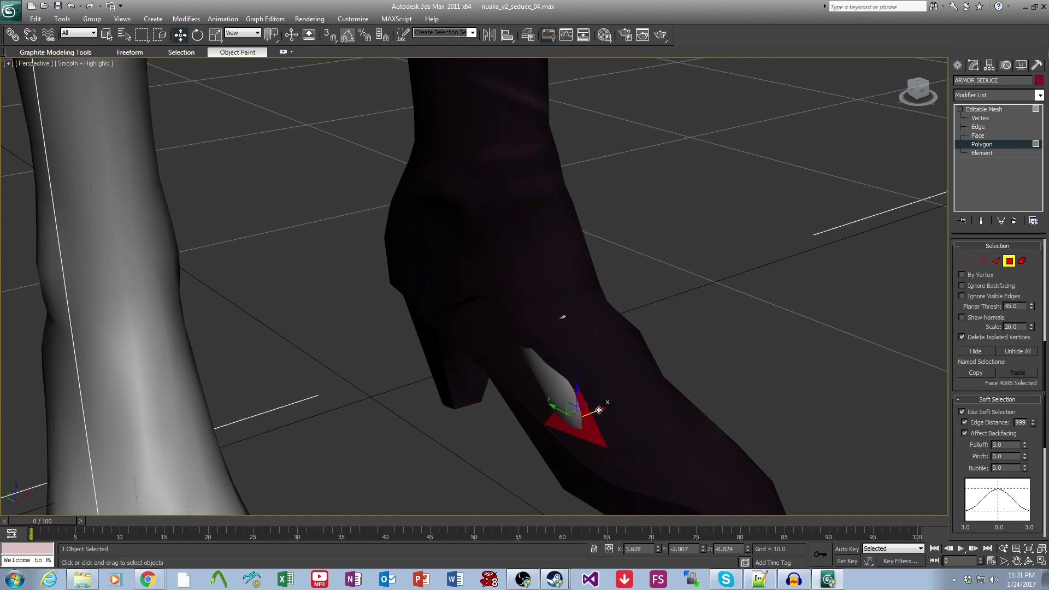
left_click_drag(599, 409, 596, 410)
mouse_move(595, 410)
middle_mouse_down("alt")
mouse_move(646, 377)
mouse_move(695, 374)
mouse_move(609, 409)
middle_mouse_up("alt")
left_click(526, 371)
middle_click_drag(526, 370, 567, 412, "alt")
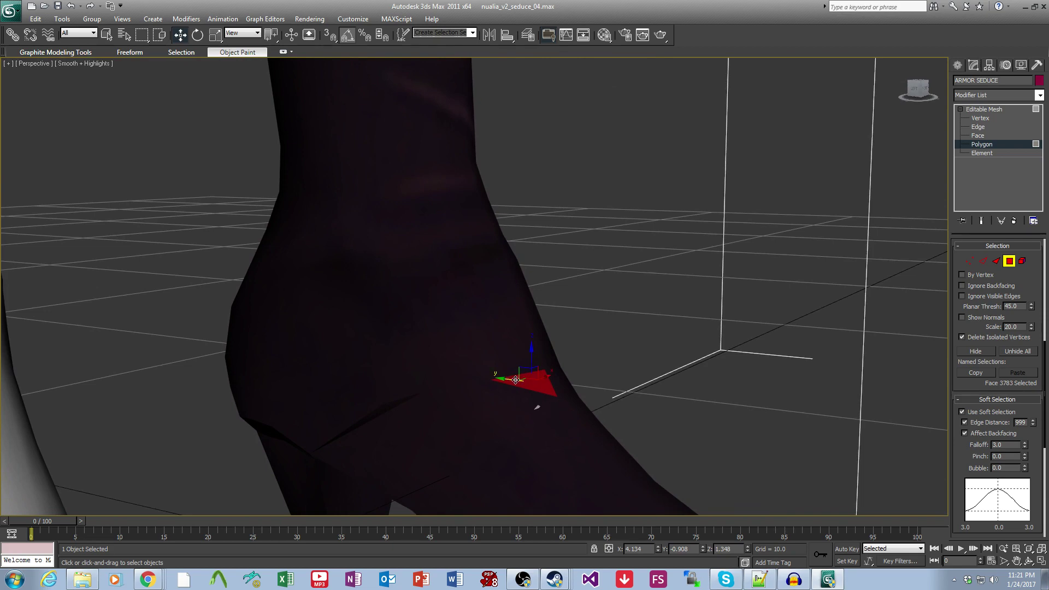
Select two polygons on the side of the foot, adjust them slightly along X, and clear the selection.
left_click(651, 346)
middle_click_drag(651, 346, 857, 334)
scroll(650, 325, "down", 4)
middle_click_drag(499, 356, 616, 371, "alt")
left_click(610, 426, "ctrl")
middle_click_drag(610, 425, 592, 398)
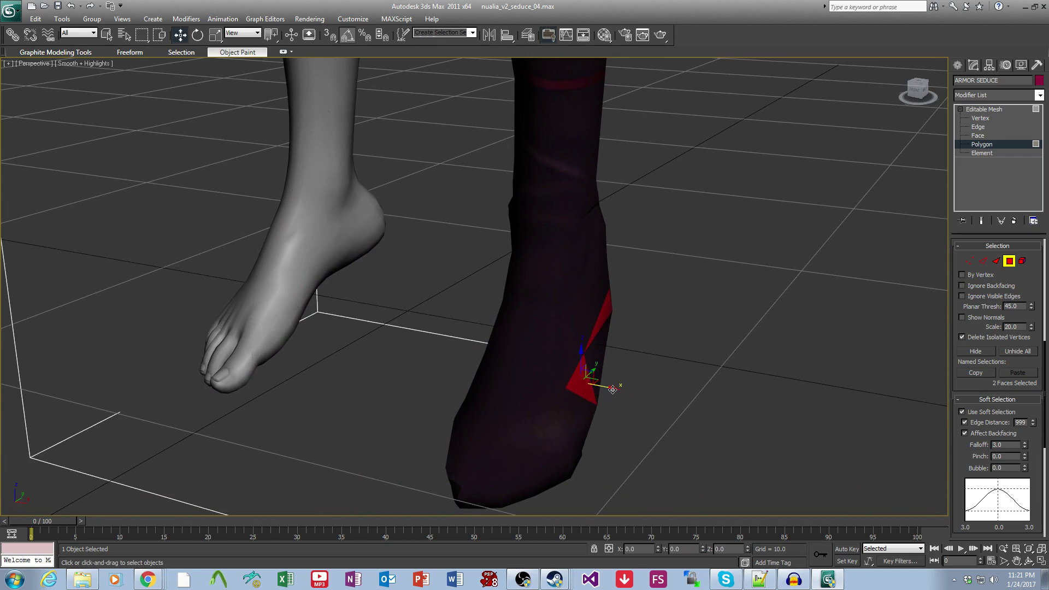
left_click(686, 412)
Select all polygons of the lower boot and foot, check their surface properties and smoothing groups, and clear the selection.
middle_click_drag(686, 411, 381, 403, "alt")
scroll(546, 363, "up", 5)
scroll(575, 374, "down", 5)
middle_click_drag(564, 366, 630, 444)
left_click_drag(630, 445, 365, 218)
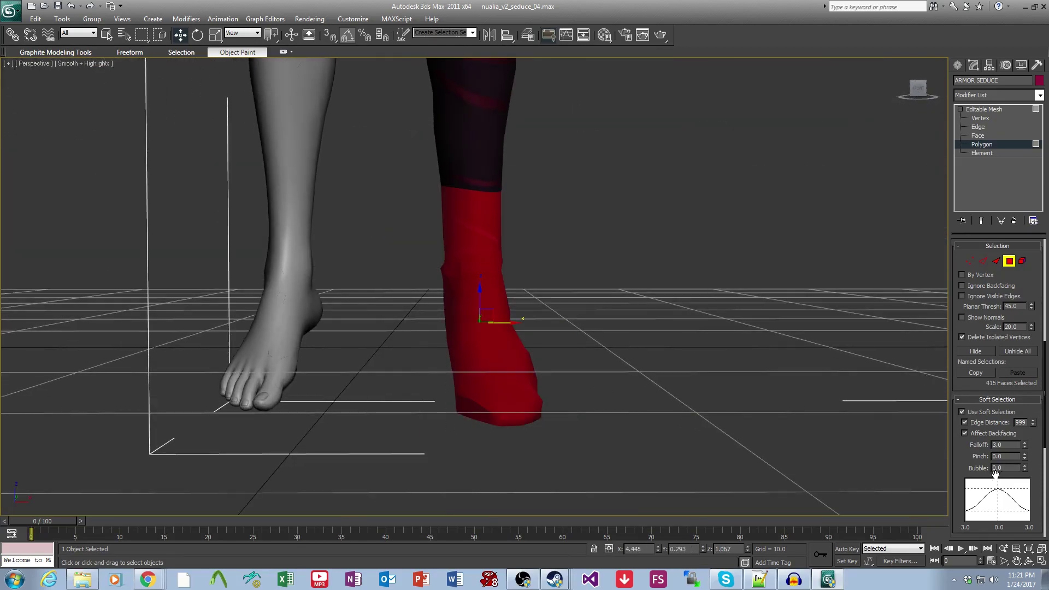
scroll(995, 473, "down", 5)
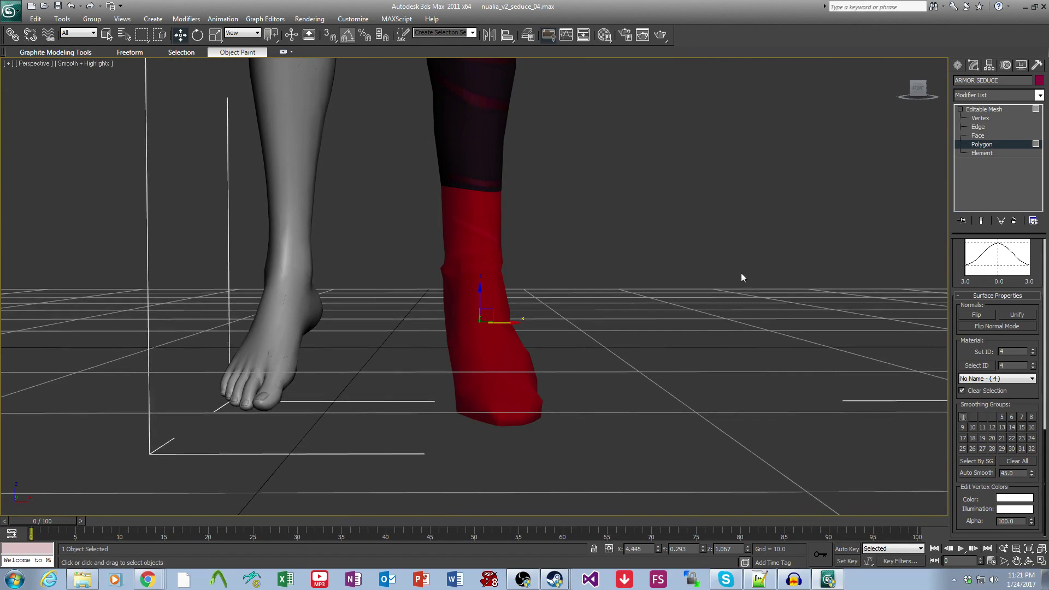
left_click(680, 322)
Examine the whole boot from all sides for remaining skin gaps, then leave polygon editing and deselect the armor.
middle_click_drag(680, 322, 962, 344, "alt")
scroll(674, 356, "up", 4)
middle_click_drag(677, 402, 647, 322)
scroll(648, 322, "down", 5)
scroll(615, 356, "up", 4)
middle_click_drag(615, 356, 597, 478, "alt")
scroll(613, 380, "down", 4)
scroll(683, 417, "up", 4)
scroll(656, 393, "down", 5)
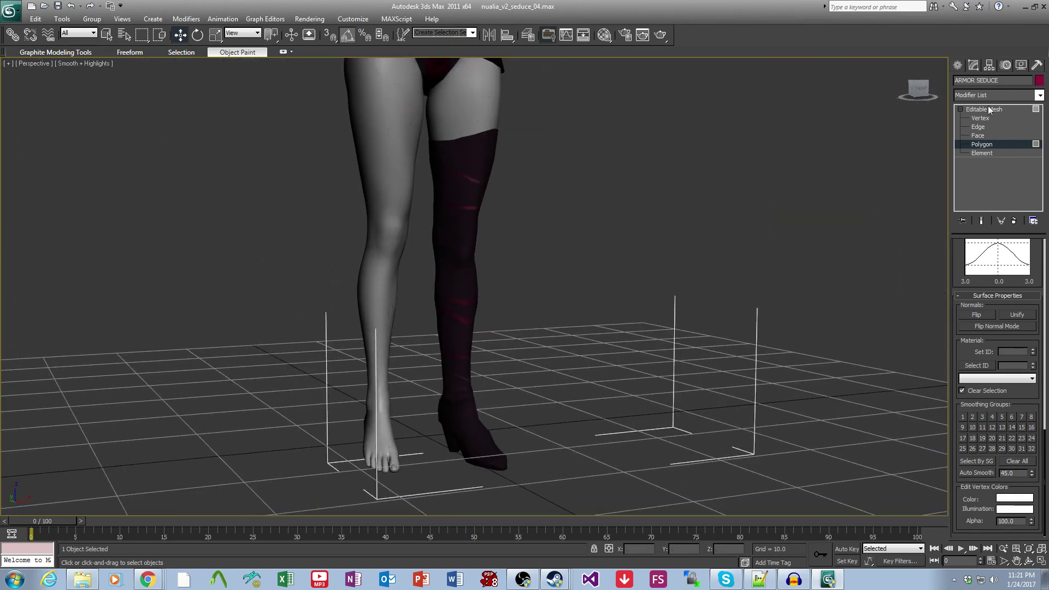
left_click(569, 239)
scroll(569, 239, "down", 6)
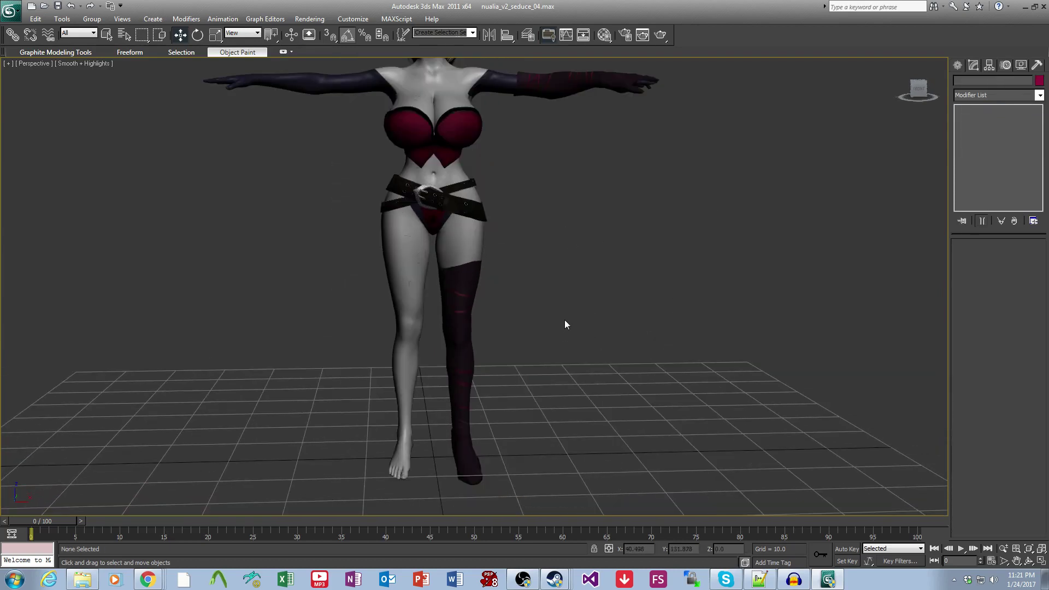
Select all the boot polygons of the armor mesh and detach them as a separate object named ARMOR SEDUCE LEGGINGS.
left_click(469, 323)
left_click(986, 145)
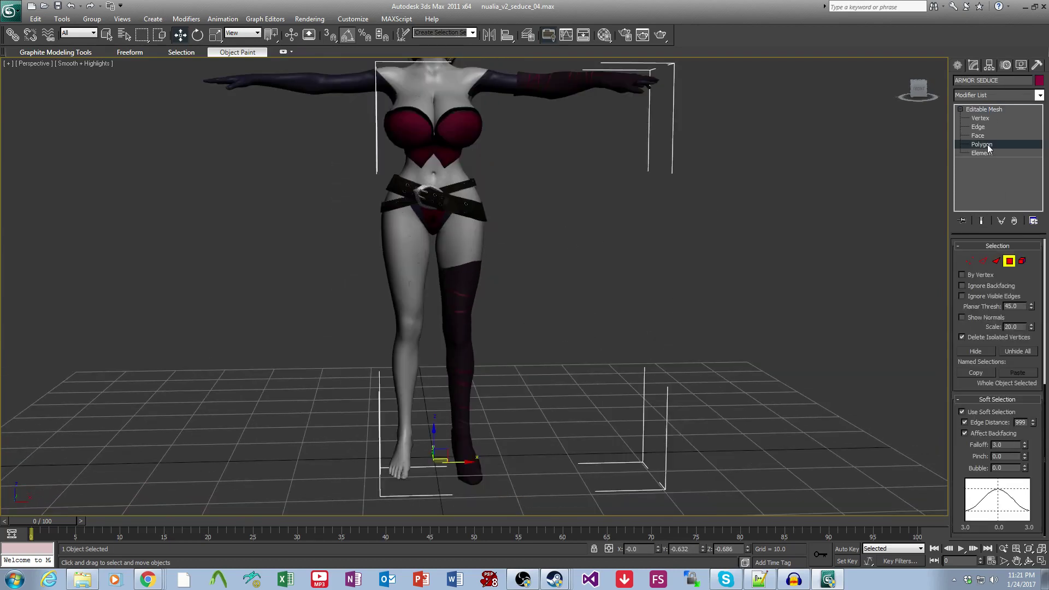
middle_click_drag(553, 486, 553, 464)
left_click_drag(382, 214, 381, 214)
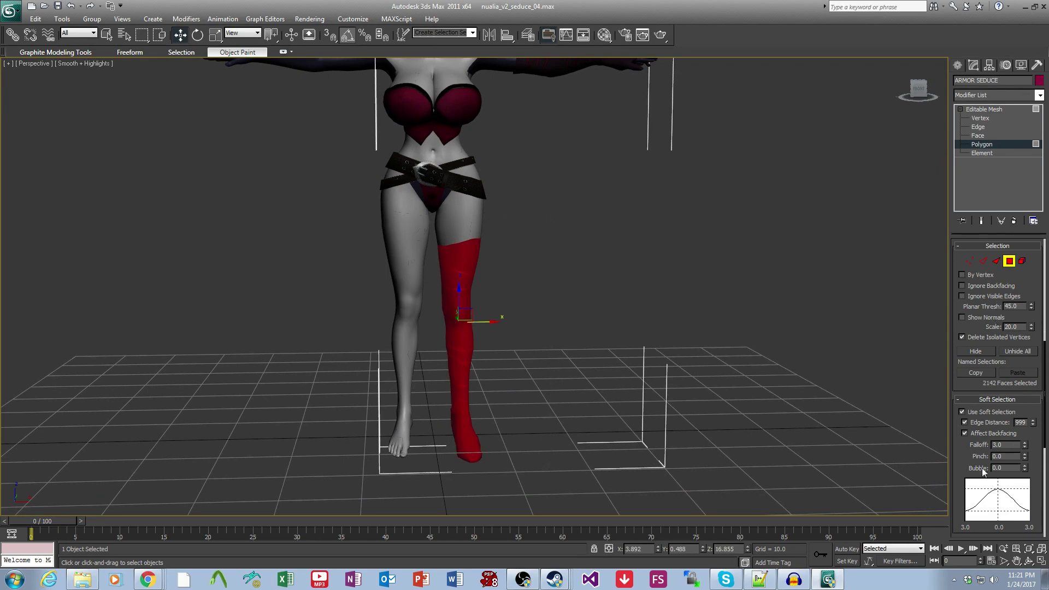
left_click_drag(1032, 287, 1031, 467)
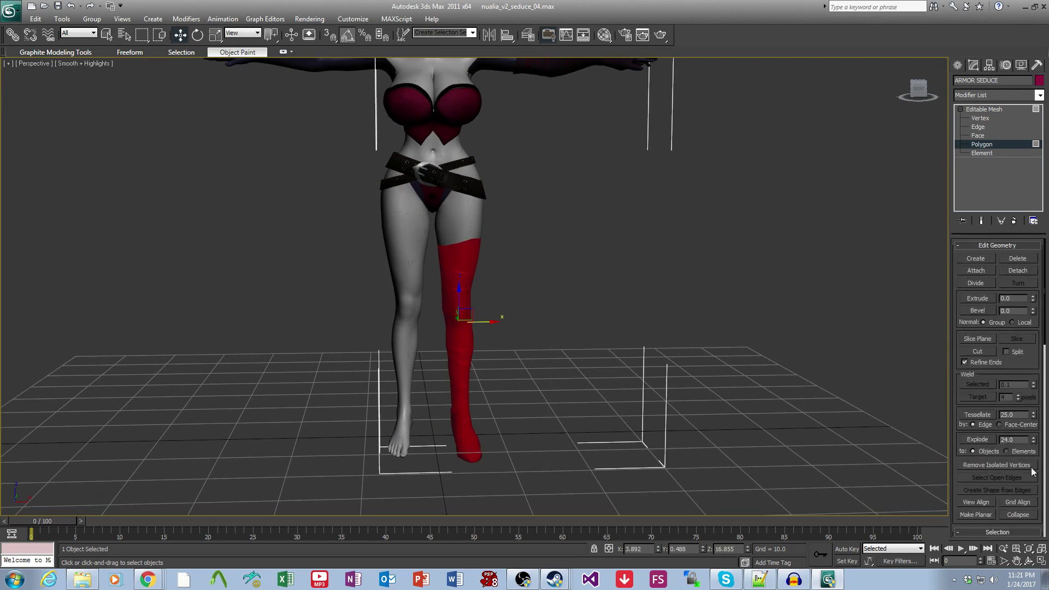
left_click(1020, 270)
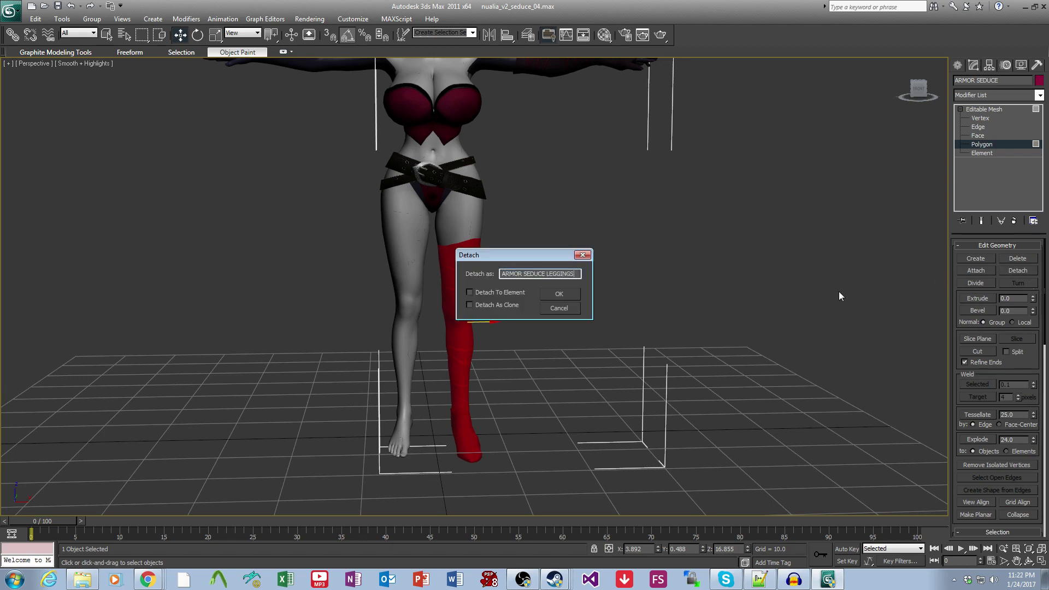
left_click(572, 293)
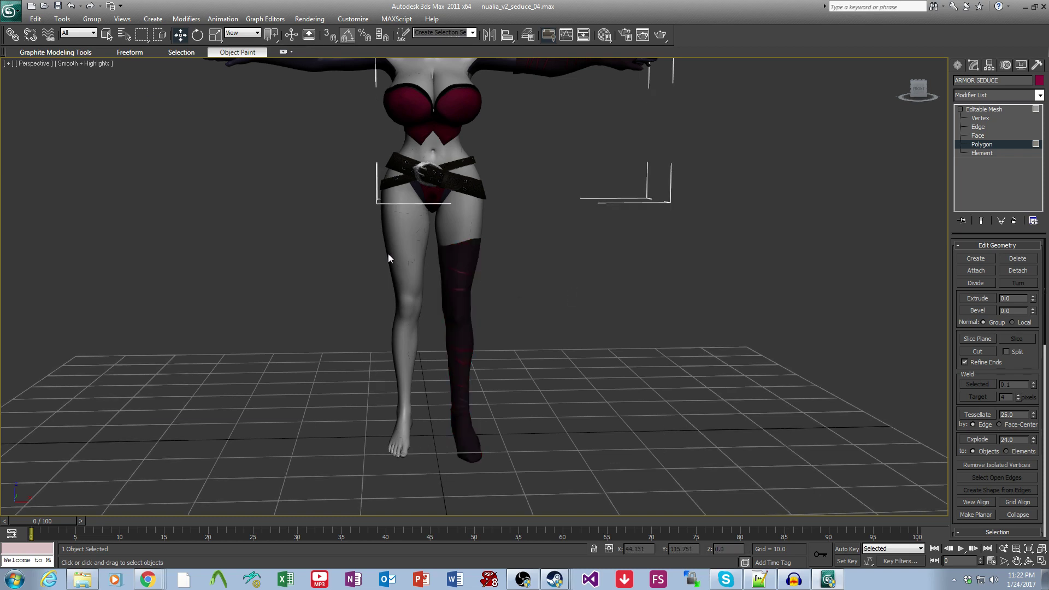
Select the hidden CLOAK object by name and rename it ARMOR SEDUCE CLOAK.
key("h")
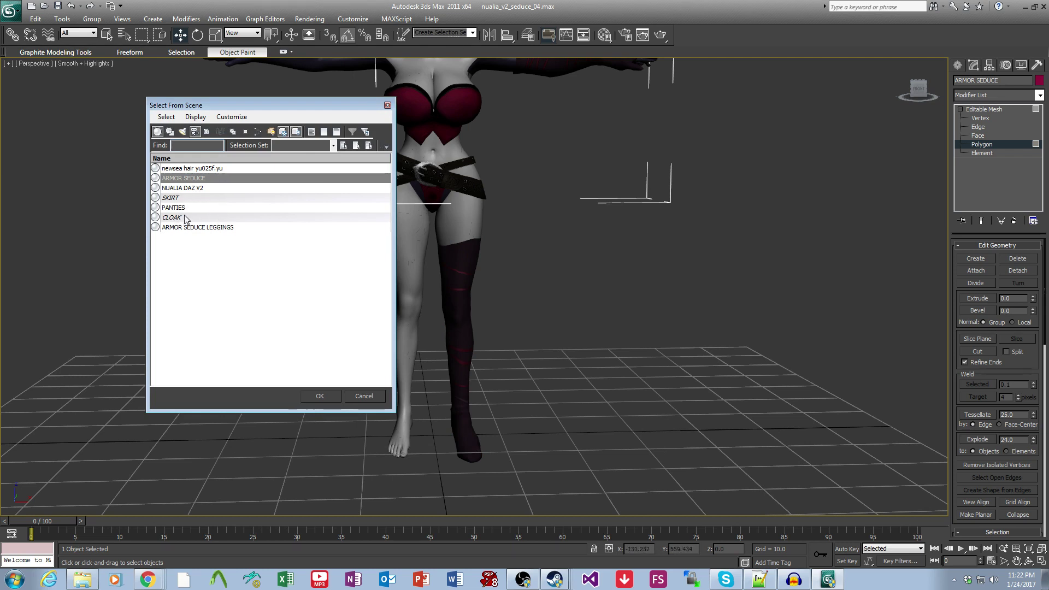
left_click(164, 218)
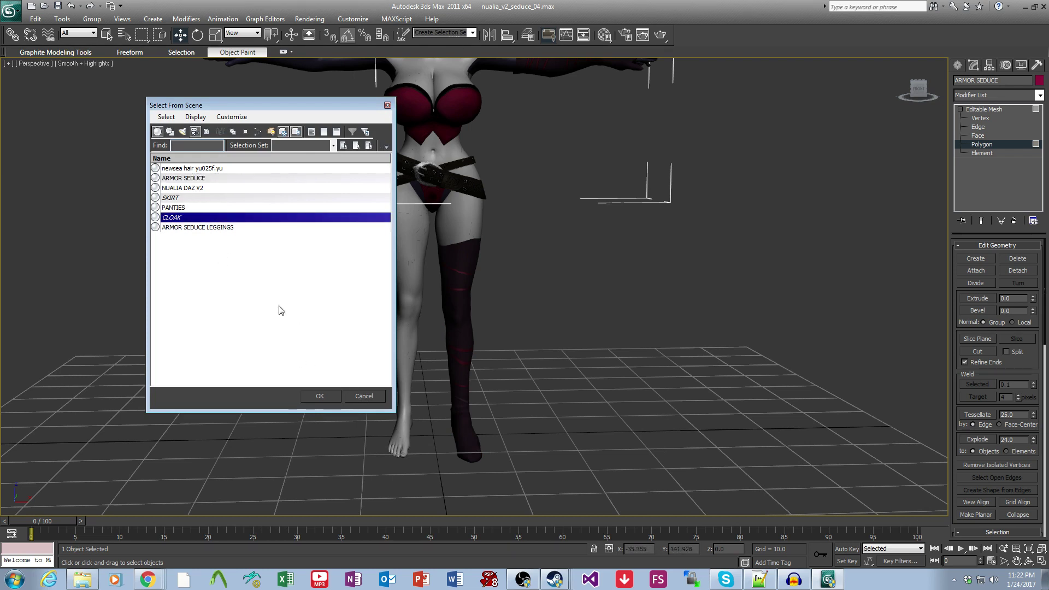
left_click(321, 396)
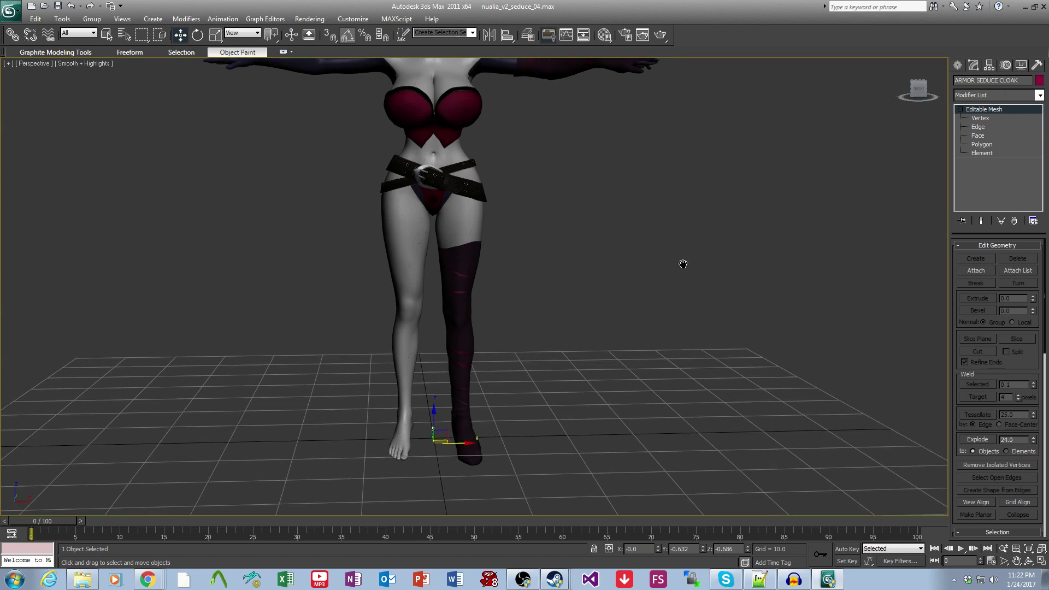
Select the PANTIES object by name and rename it ARMOR SEDUCE PANTIES.
key("h")
left_click(214, 207)
left_click(322, 396)
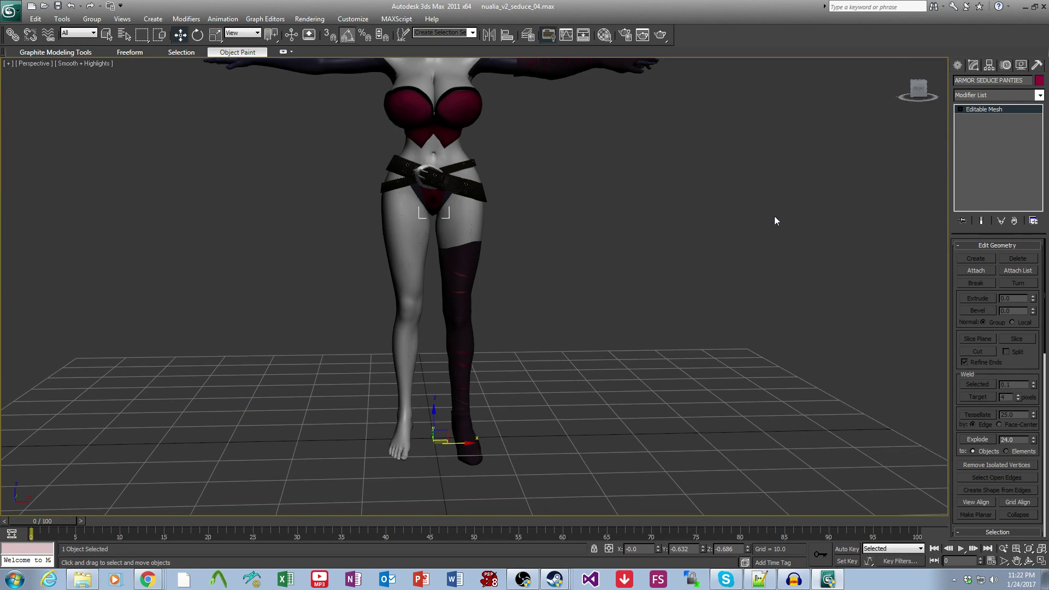
Select the hidden SKIRT object by name and rename it ARMOR SEDUCE SKIRT.
key("h")
left_click(171, 197)
left_click(319, 396)
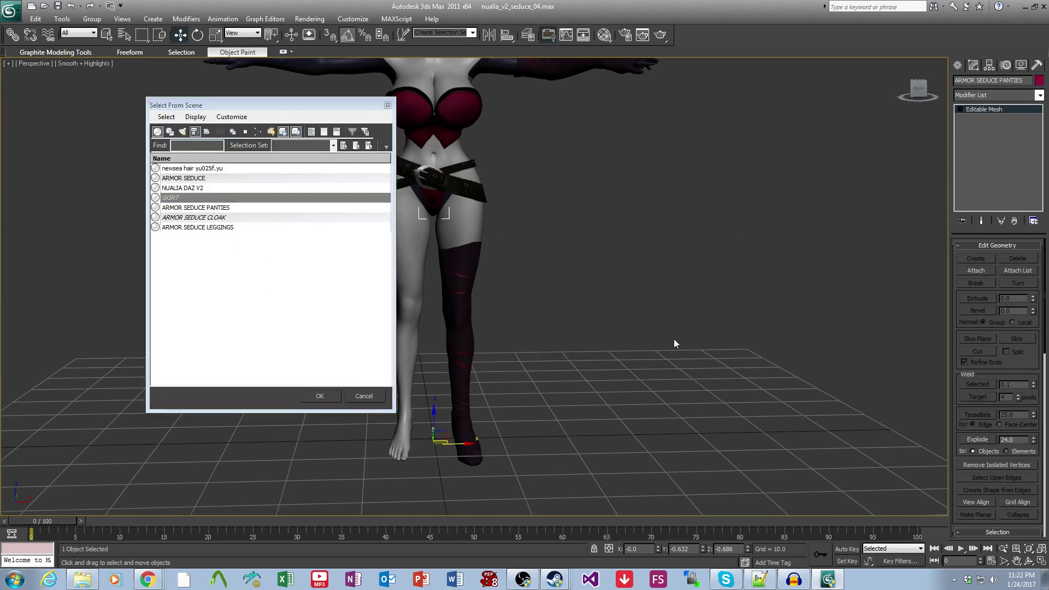
left_click(956, 80)
type("ARMOR SED")
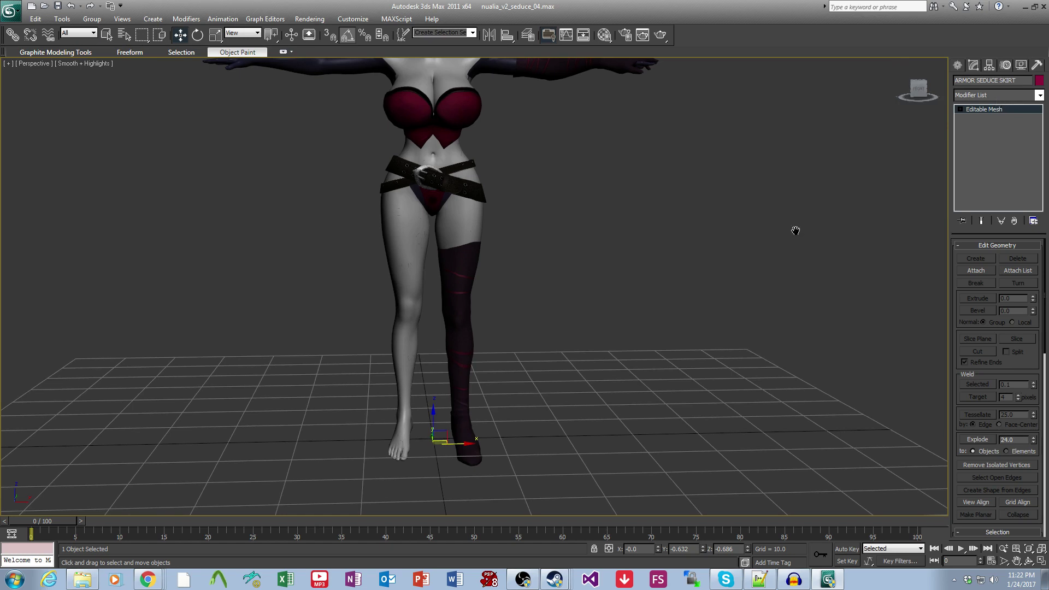
Select the ARMOR SEDUCE LEGGINGS object by name and frame it in the view.
type("h")
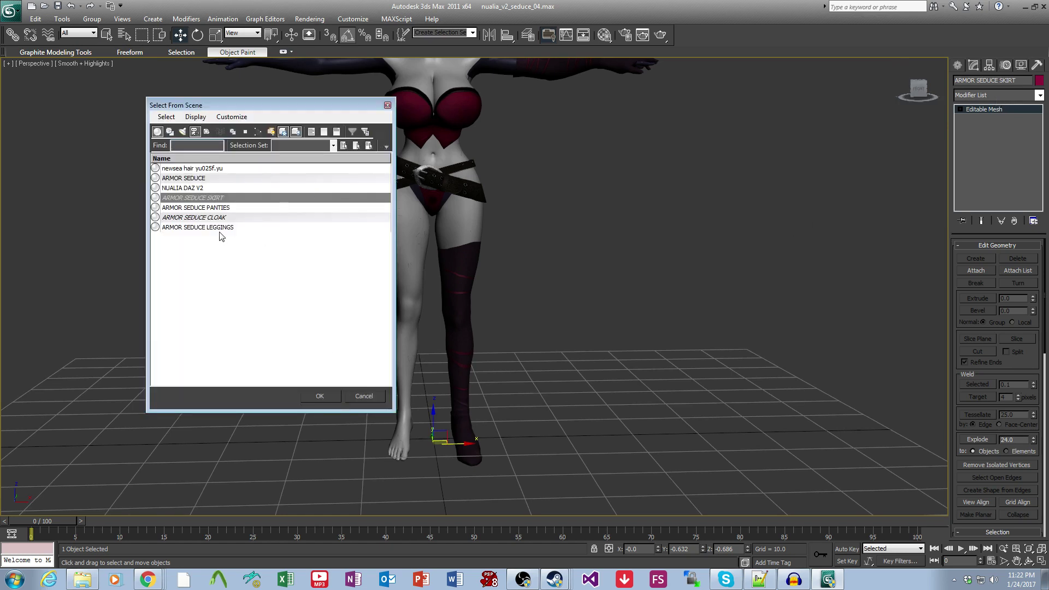
left_click(232, 227)
left_click(320, 396)
key("z")
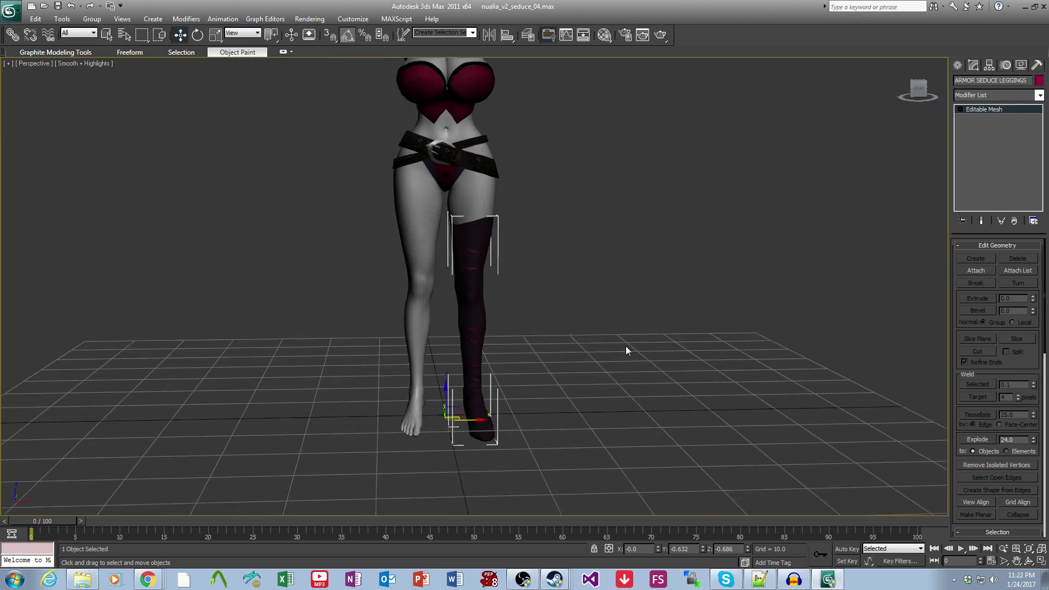
left_click(62, 19)
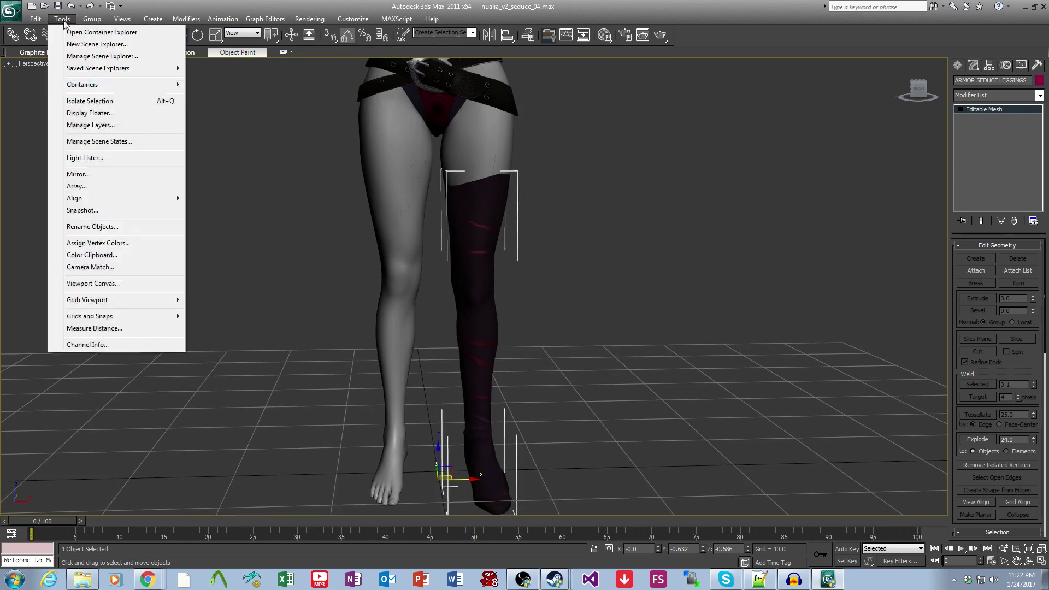
left_click(90, 177)
left_click(552, 365)
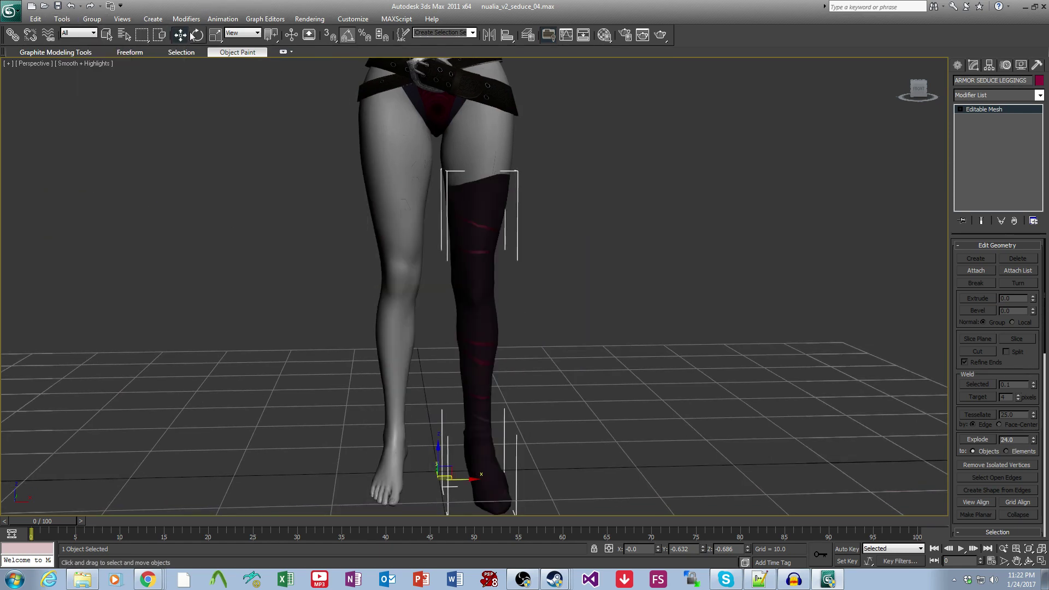
Set the reference coordinate system to World and use the transform coordinate center as the pivot for the leggings.
middle_click_drag(412, 259, 412, 206)
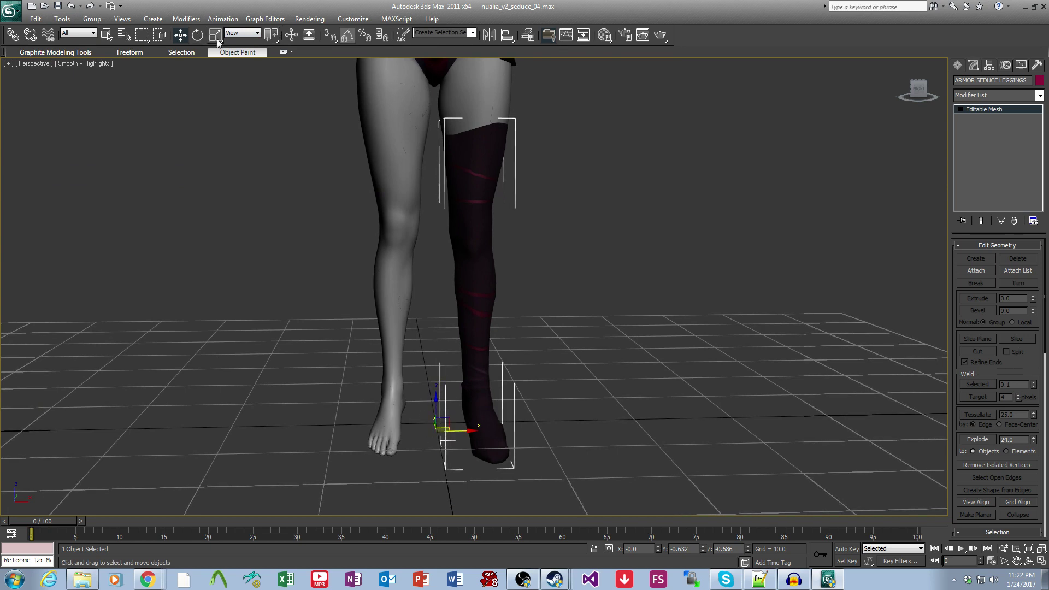
left_click(245, 34)
left_click(243, 57)
left_click_drag(273, 34, 272, 87)
middle_click_drag(551, 439, 557, 439)
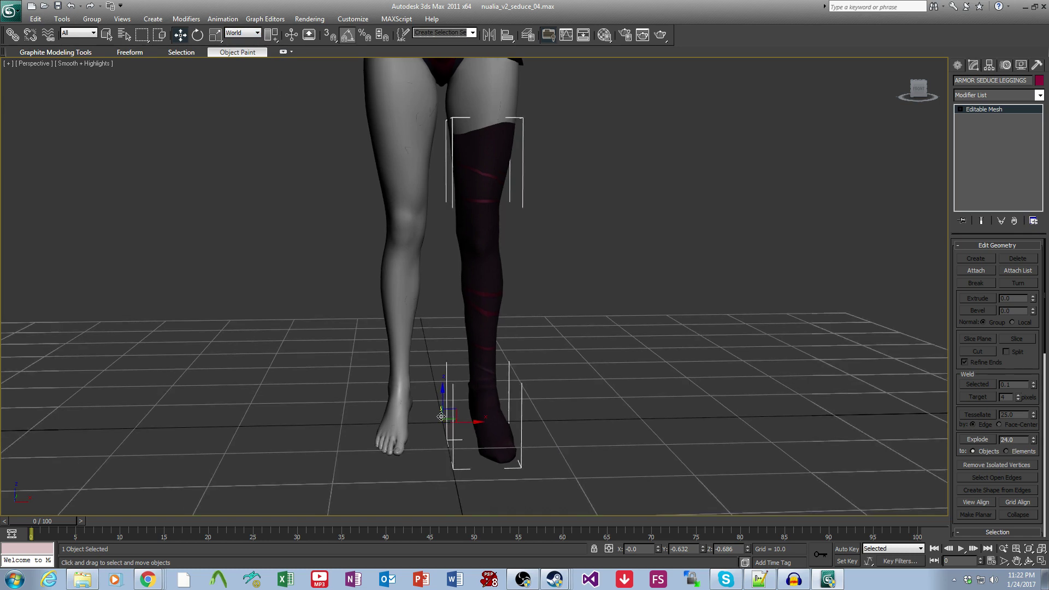
scroll(681, 313, "down", 4)
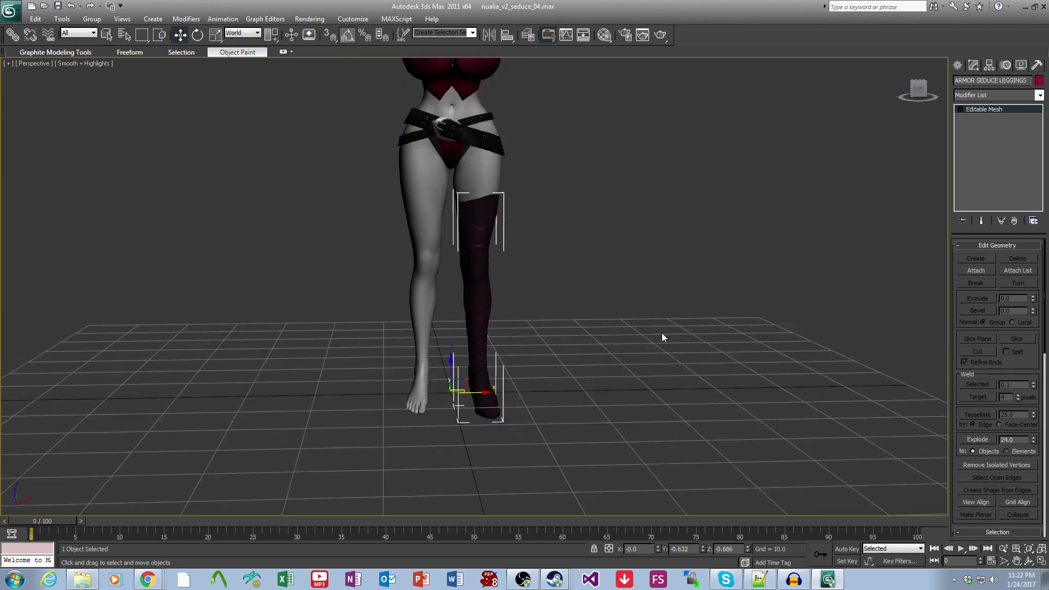
Mirror the legging across the X axis as a copy to cover the bare leg.
left_click(62, 19)
left_click(104, 176)
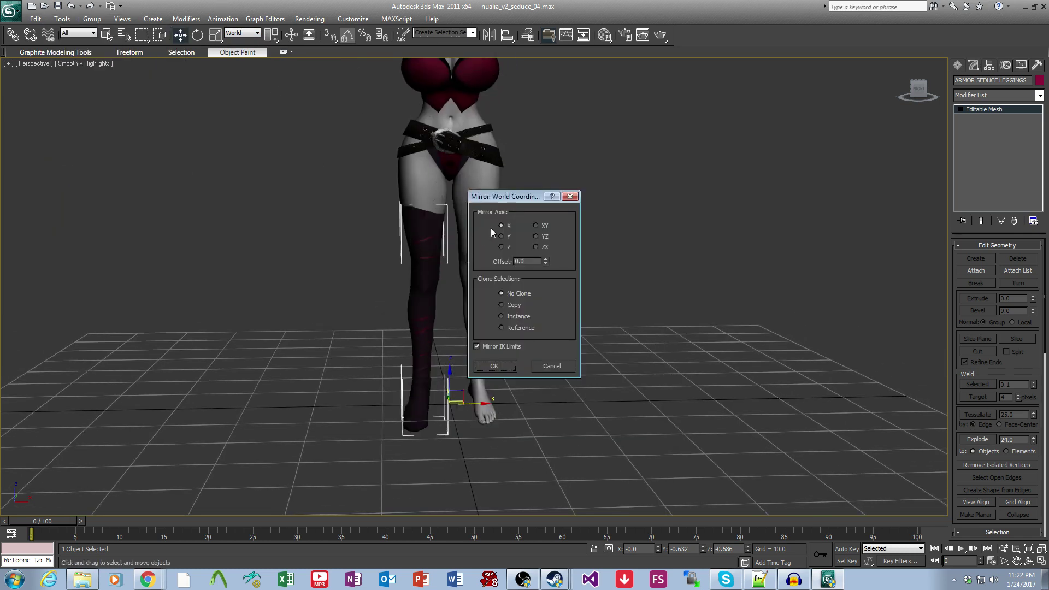
left_click_drag(502, 195, 620, 199)
left_click(624, 309)
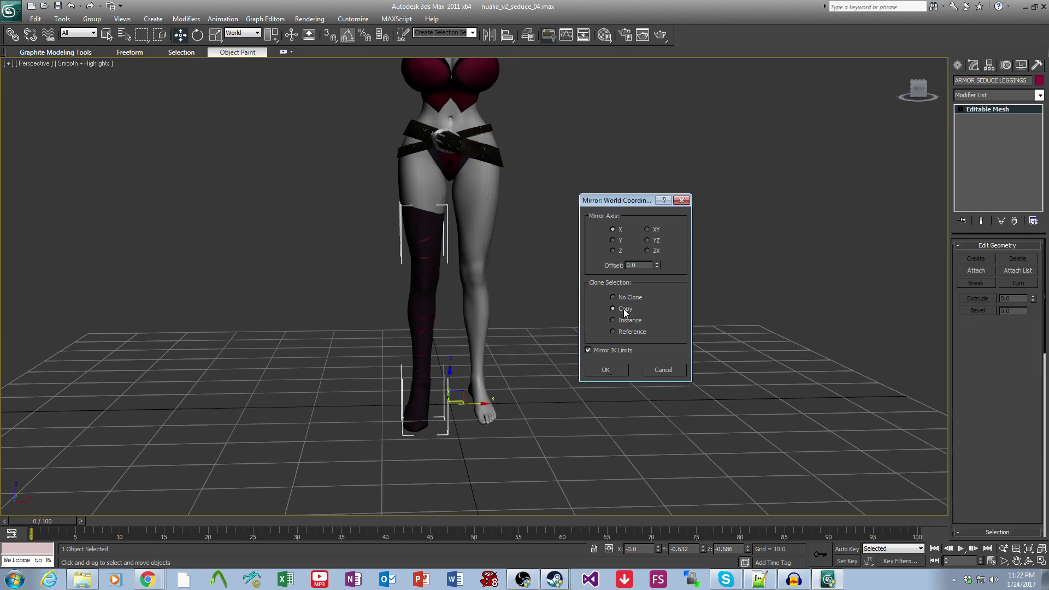
left_click(600, 368)
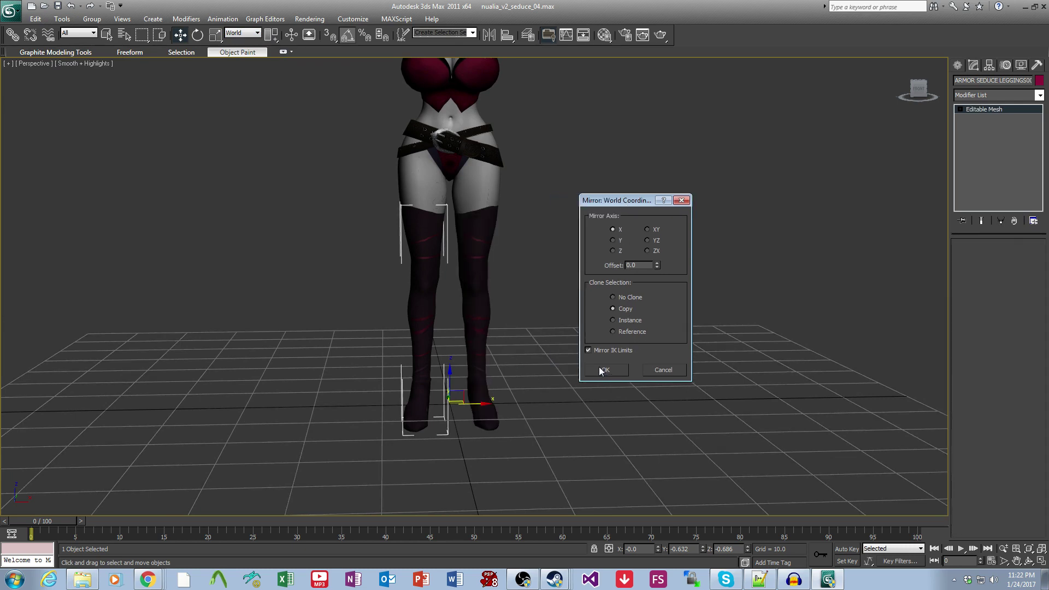
Examine both leggings from behind and in front, down to the feet, for skin showing through.
middle_click_drag(588, 338, 745, 287)
left_click(587, 346)
scroll(568, 338, "up", 4)
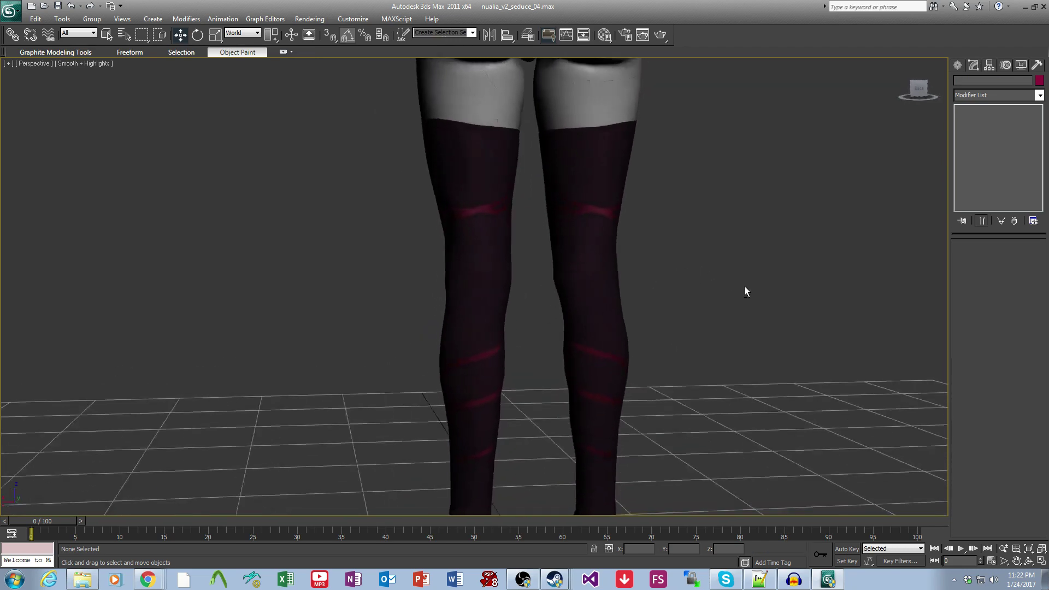
middle_click_drag(692, 365, 566, 268)
scroll(678, 278, "down", 4)
scroll(523, 338, "up", 3)
scroll(441, 404, "up", 6)
middle_click_drag(407, 433, 388, 382)
Attach the two leggings to each other as a single ARMOR SEDUCE LEGGINGS mesh.
left_click(714, 364)
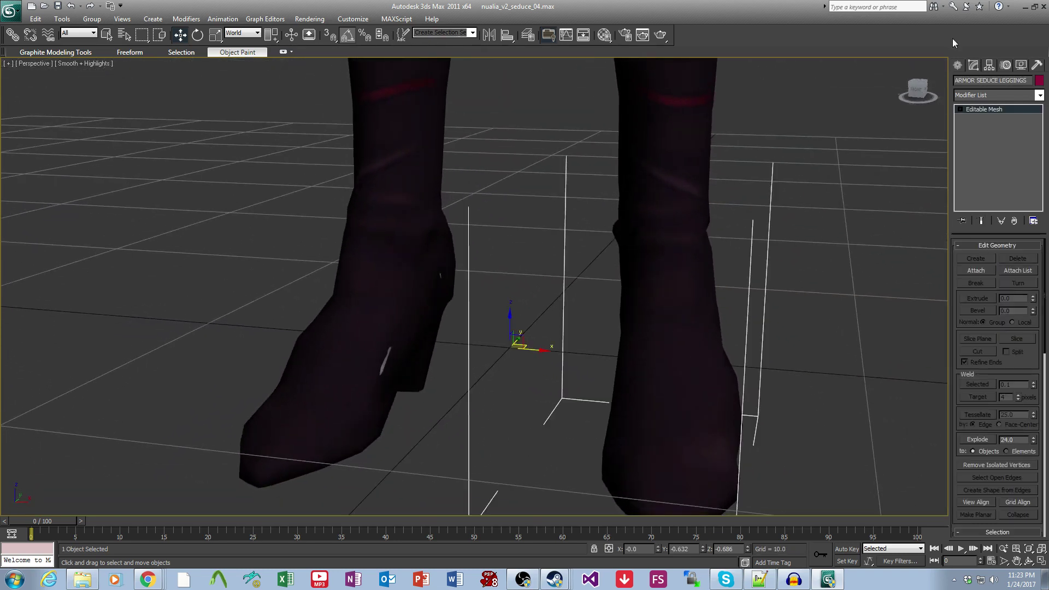
left_click(981, 274)
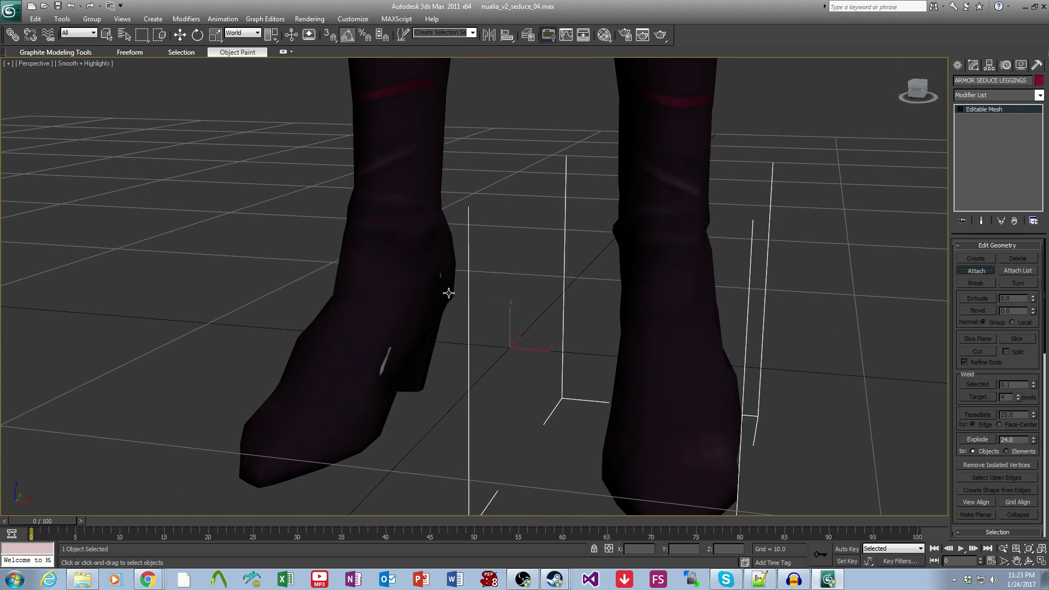
left_click(969, 265)
Select the two polygons beside the skin gaps on the inner side of the boot's foot and ankle.
left_click(960, 109)
left_click(981, 144)
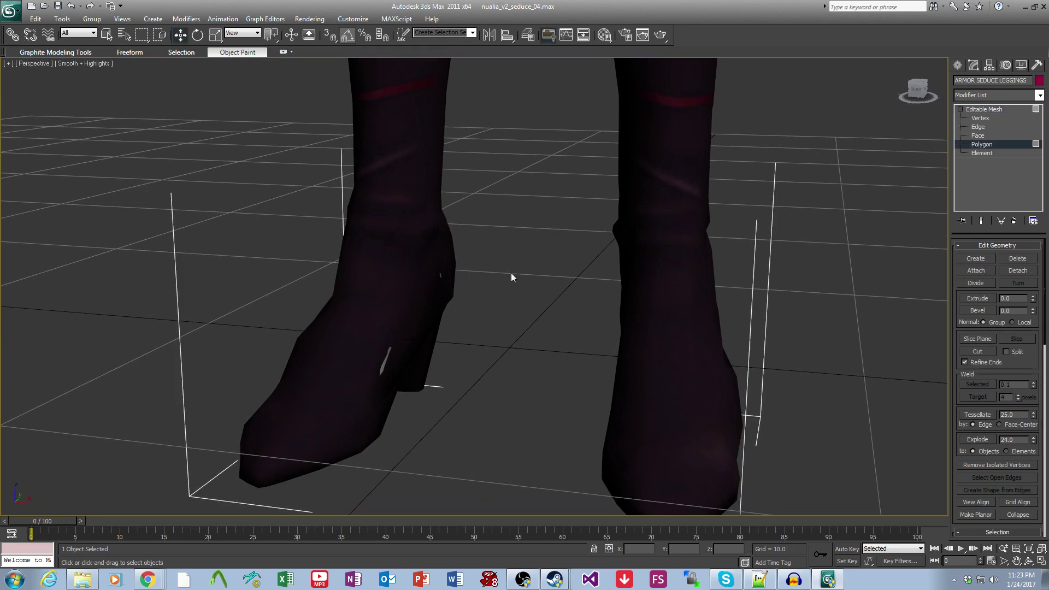
scroll(451, 379, "up", 3)
left_click(452, 370)
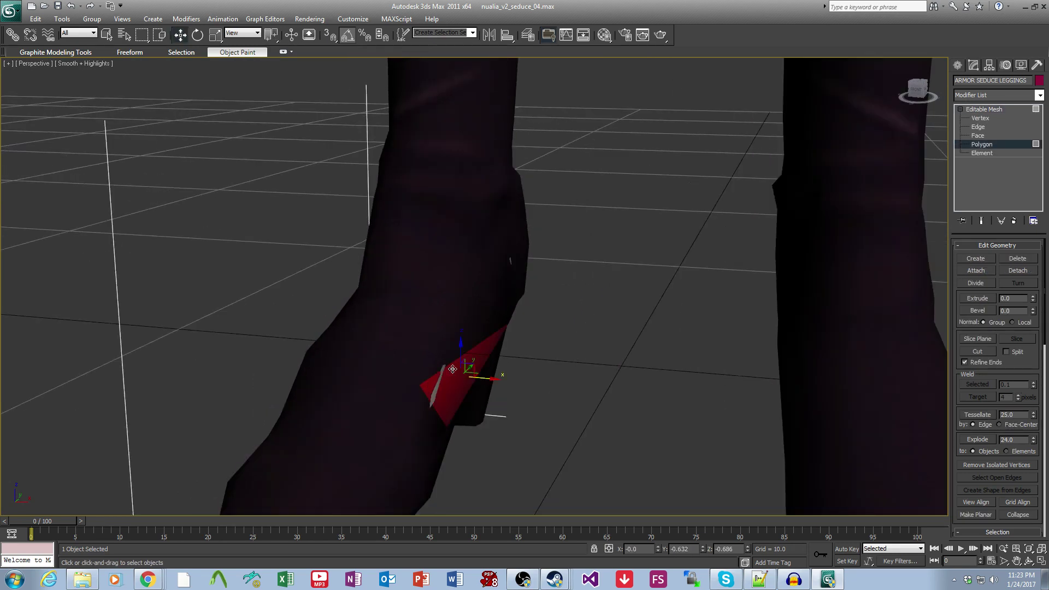
left_click(503, 266, "ctrl")
Enable soft selection with an edge distance of 999 and a falloff of 2.0.
scroll(977, 407, "down", 5)
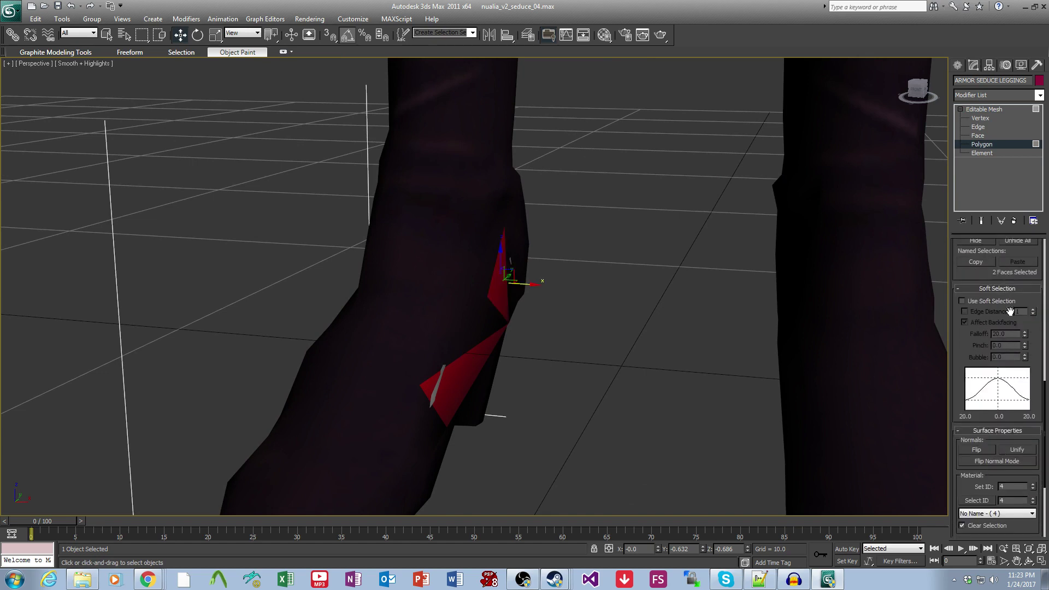
left_click(988, 301)
left_click(991, 312)
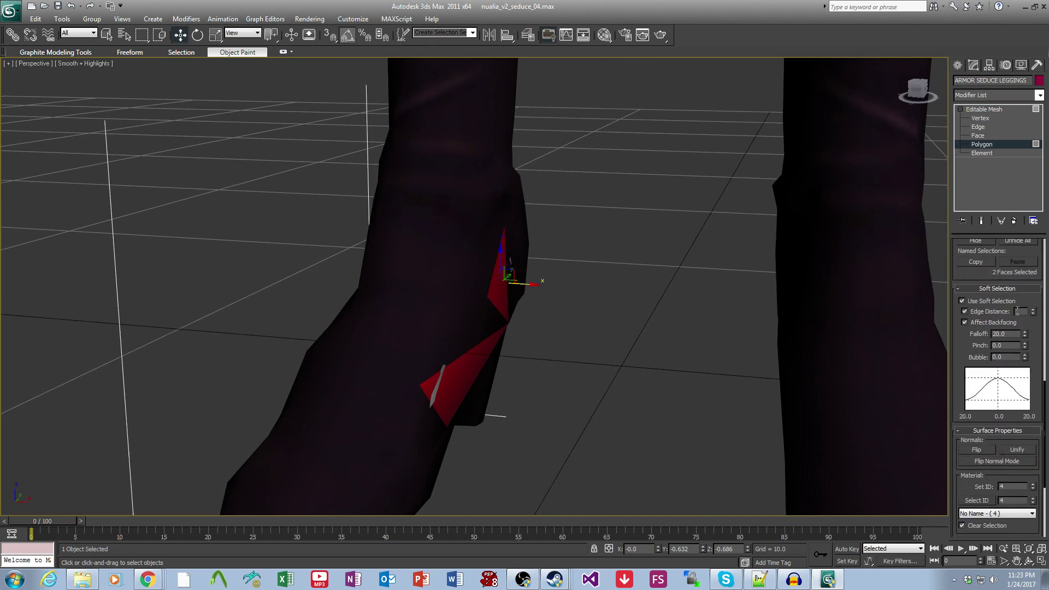
type("2")
key("Return")
Move the selected boot faces about 0.037 along X to cover the skin gaps, and clear the face selection.
middle_click_drag(655, 325, 659, 323)
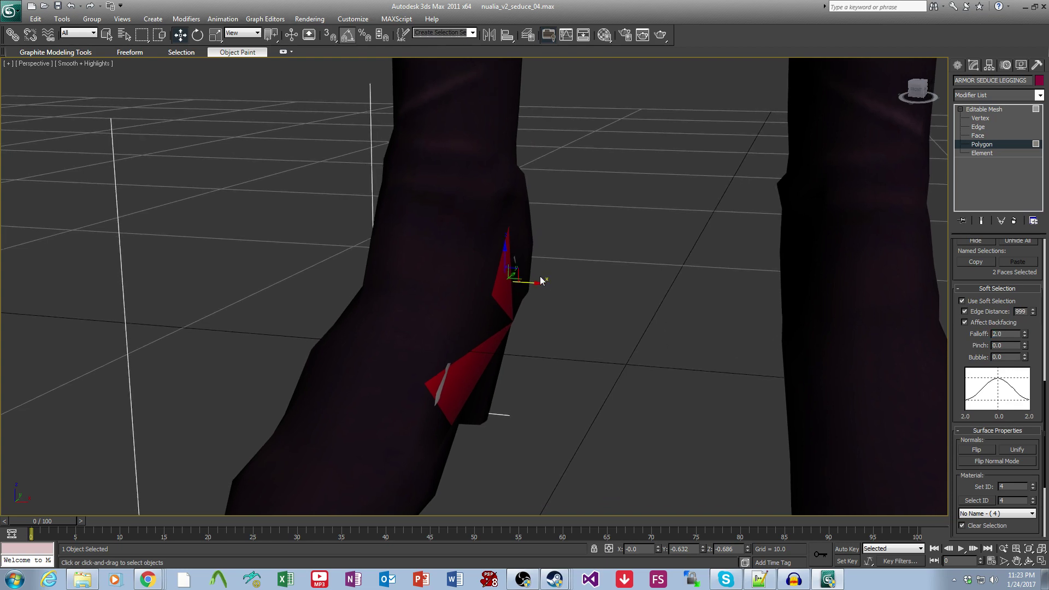
left_click_drag(531, 283, 534, 283)
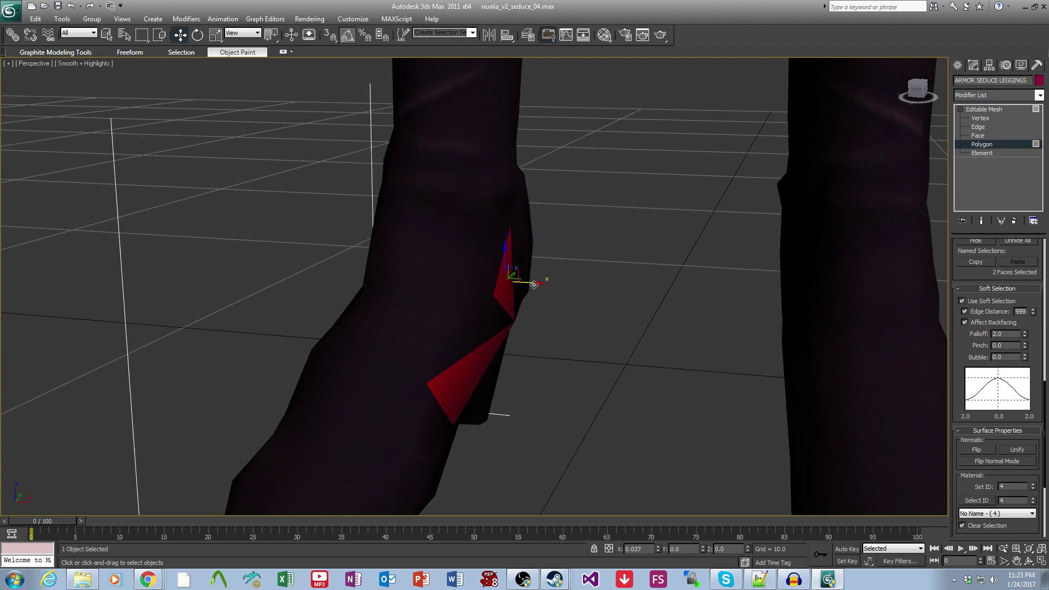
left_click(631, 382)
Leave polygon editing, deselect the leggings and save the scene.
scroll(630, 382, "down", 3)
middle_click_drag(630, 383, 795, 320, "alt")
scroll(756, 328, "down", 5)
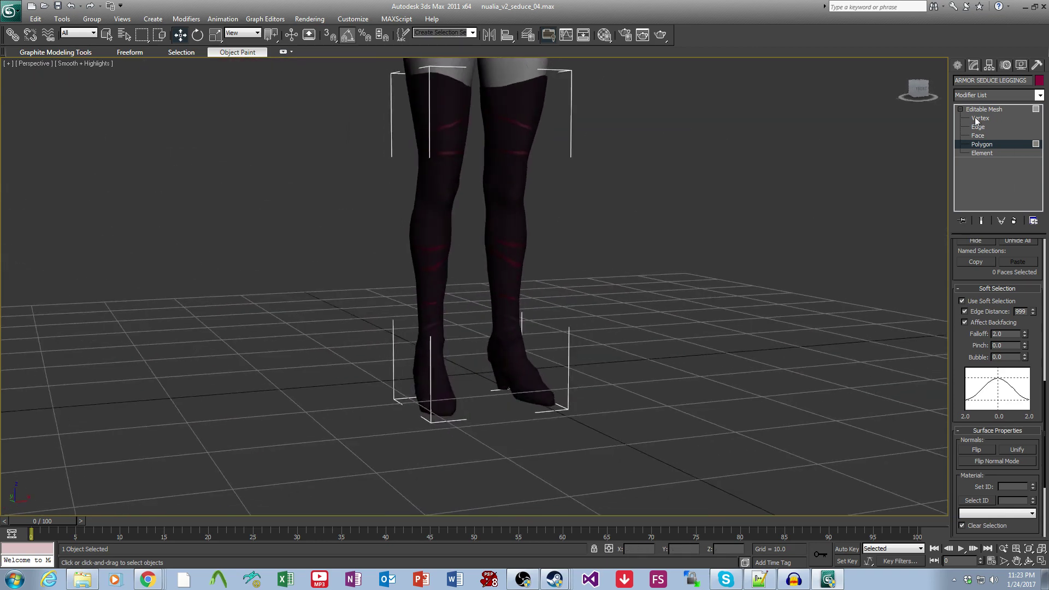
left_click(991, 109)
left_click(657, 228)
middle_click_drag(657, 229, 641, 353)
key("ctrl+s")
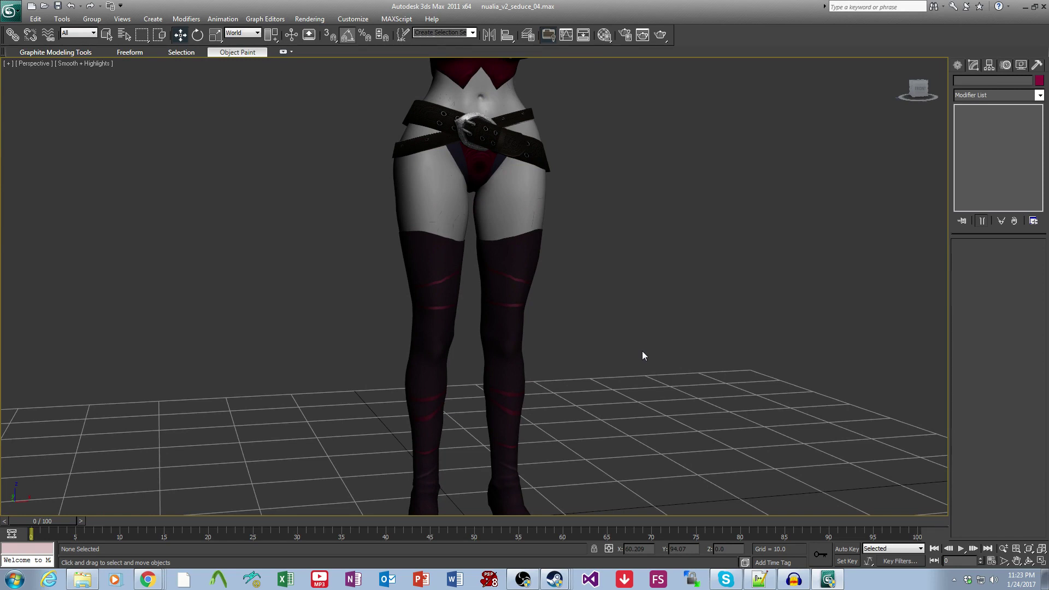
Examine the existing glove's fit on the arm and hand from the front and from above.
middle_click_drag(673, 166, 597, 386)
middle_click_drag(619, 234, 575, 323)
scroll(638, 332, "up", 3)
scroll(640, 336, "down", 2)
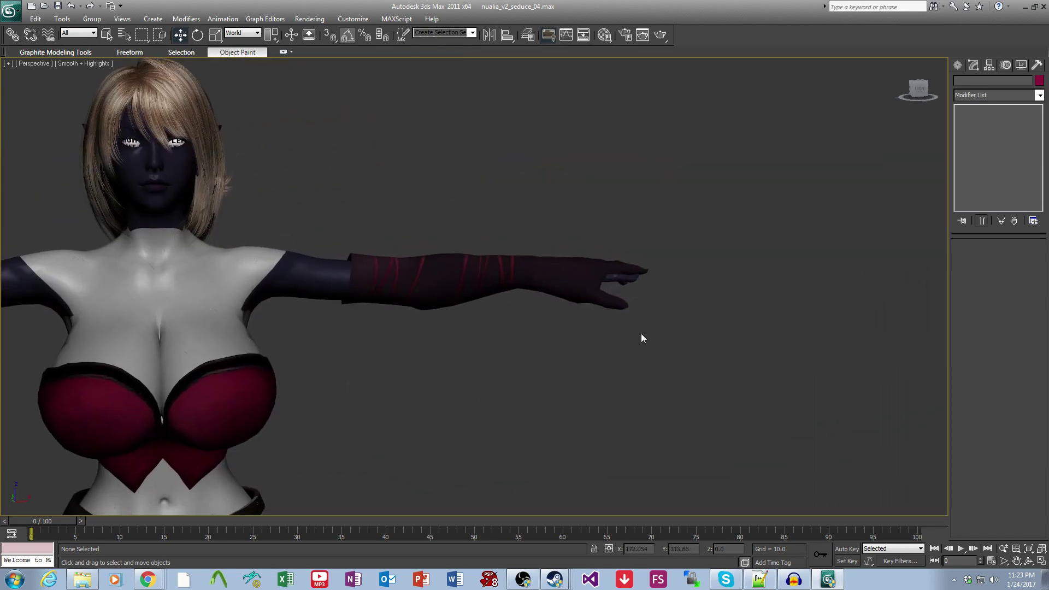
middle_click_drag(641, 334, 601, 390, "alt")
scroll(599, 300, "up", 2)
scroll(653, 329, "up", 3)
scroll(609, 289, "down", 3)
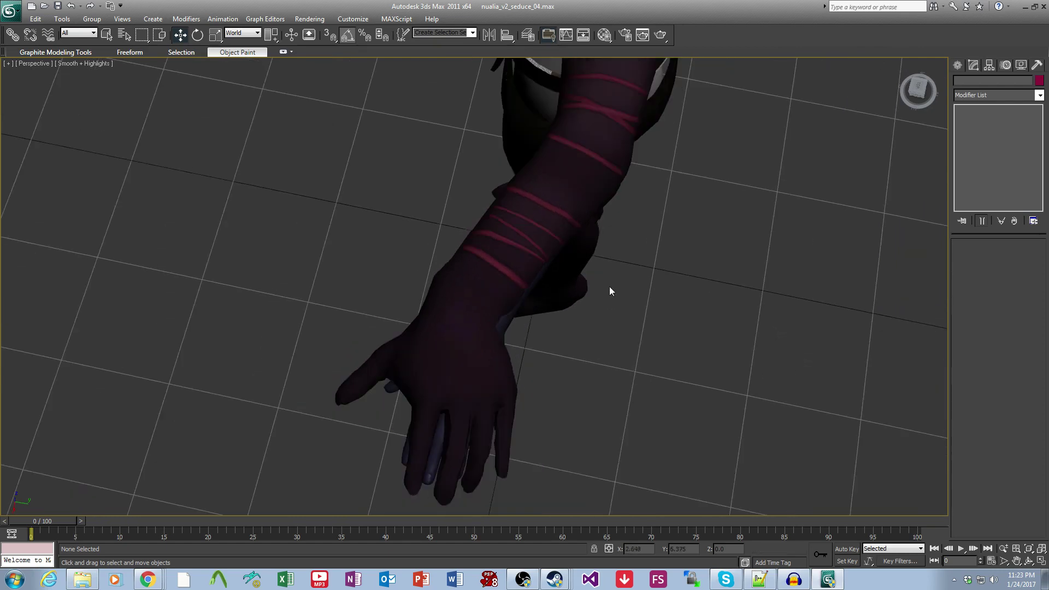
scroll(545, 346, "up", 3)
middle_click_drag(608, 289, 611, 362)
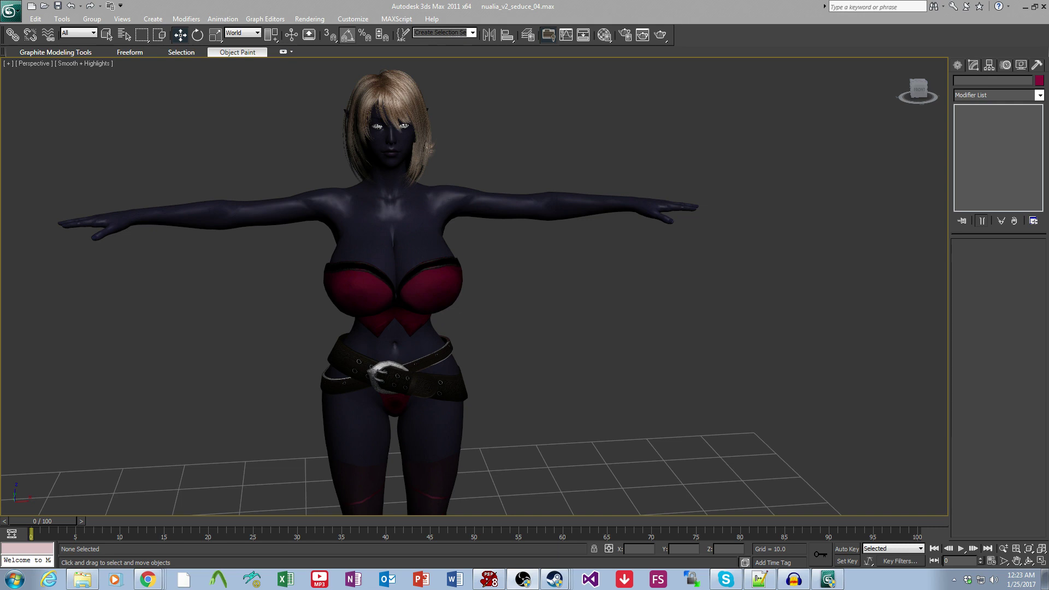
Select the NUALIA DAZ V2 body and enter polygon editing with the forearm and hand polygons selected.
left_click(546, 219)
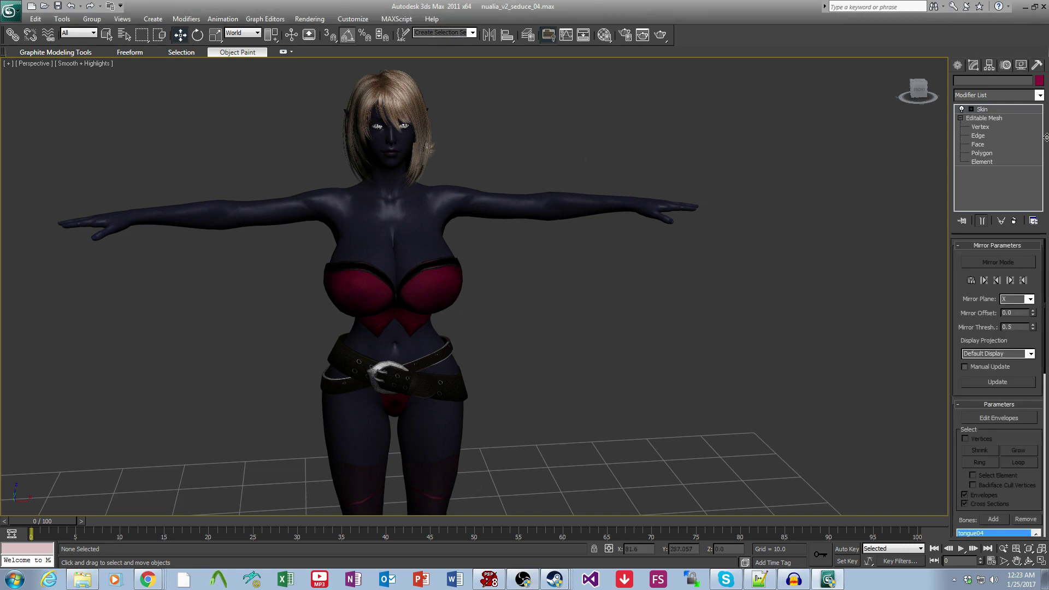
left_click(981, 153)
middle_click_drag(650, 260, 520, 368)
scroll(520, 373, "up", 5)
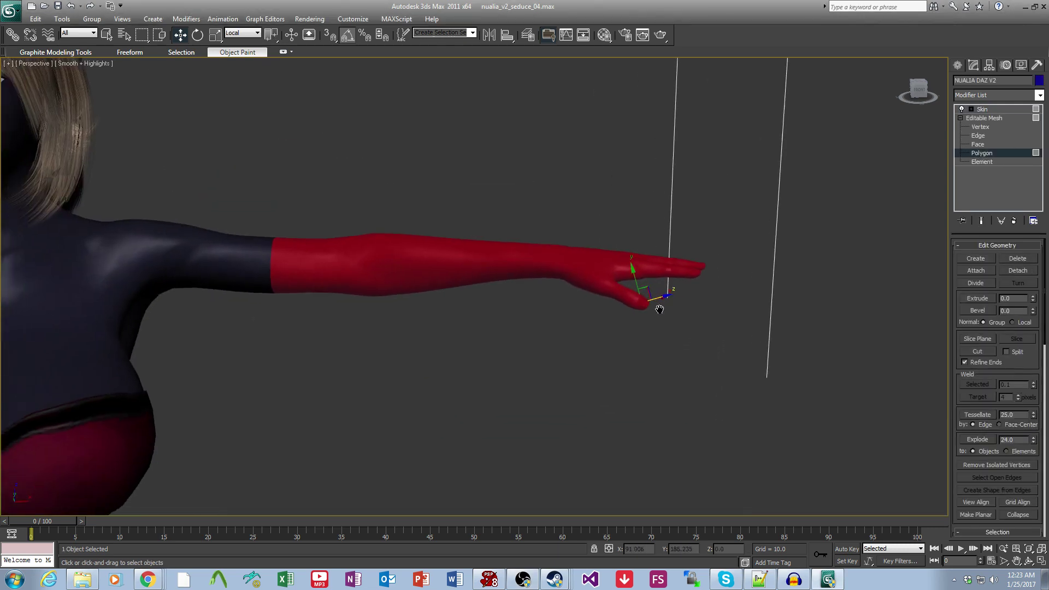
Detach the selected forearm and hand polygons as a clone named ARMOR SEDUCE ARMGLOVES.
left_click(1017, 270)
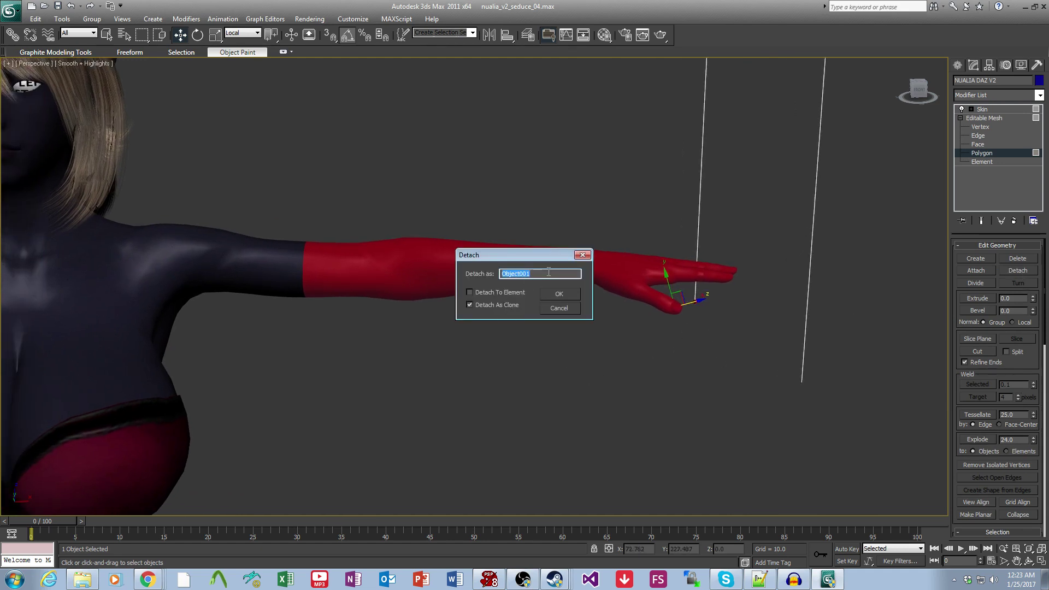
key("BackSpace")
type("ARMOR SEDUCE ARMGLOVES")
left_click(562, 294)
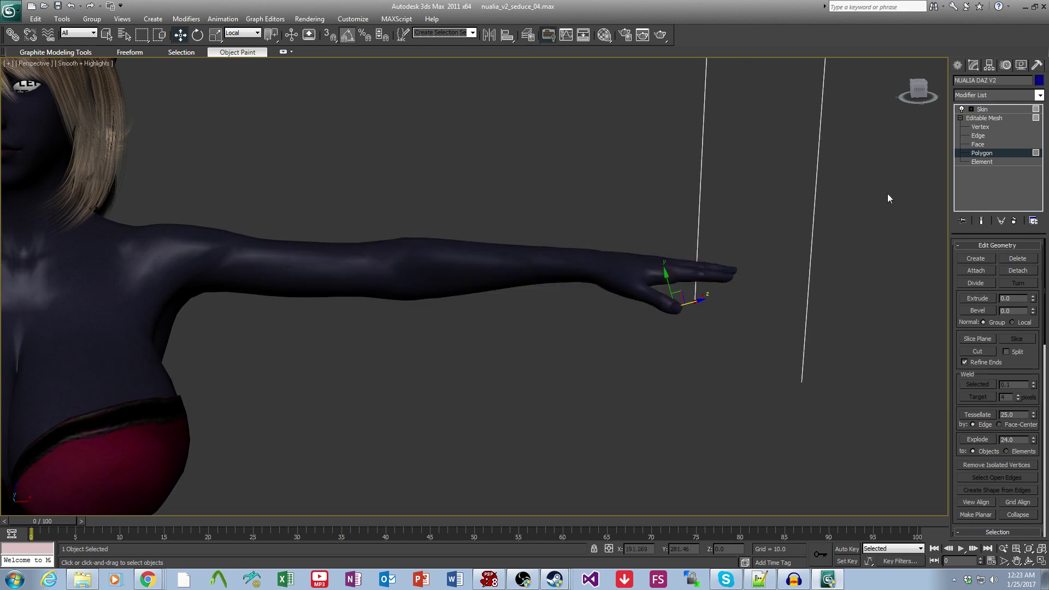
Leave the body mesh and select all vertices of the new ARMOR SEDUCE ARMGLOVES object for moving.
left_click(981, 120)
left_click(455, 254)
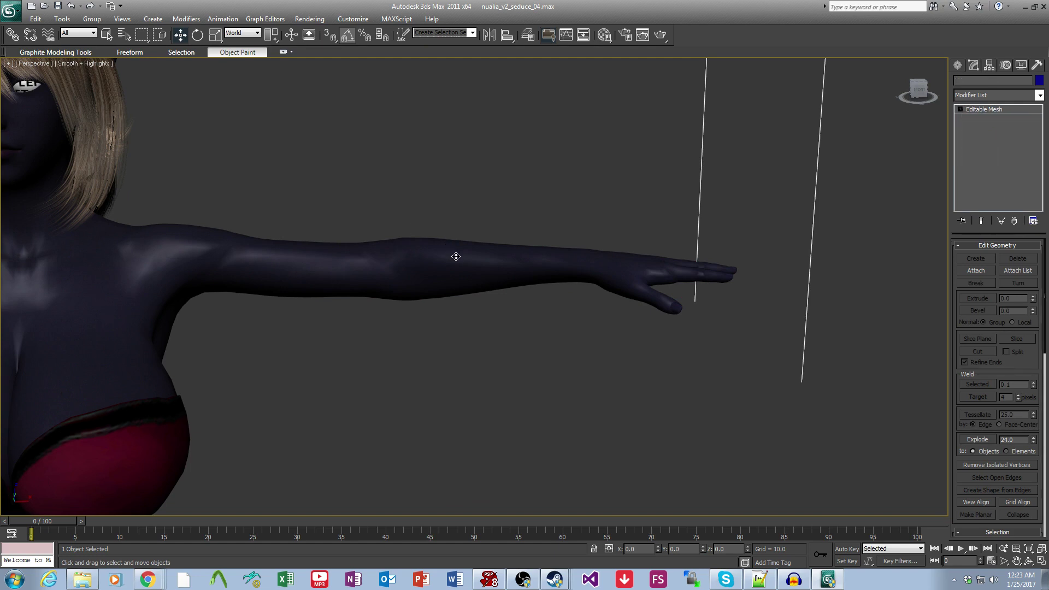
left_click(960, 109)
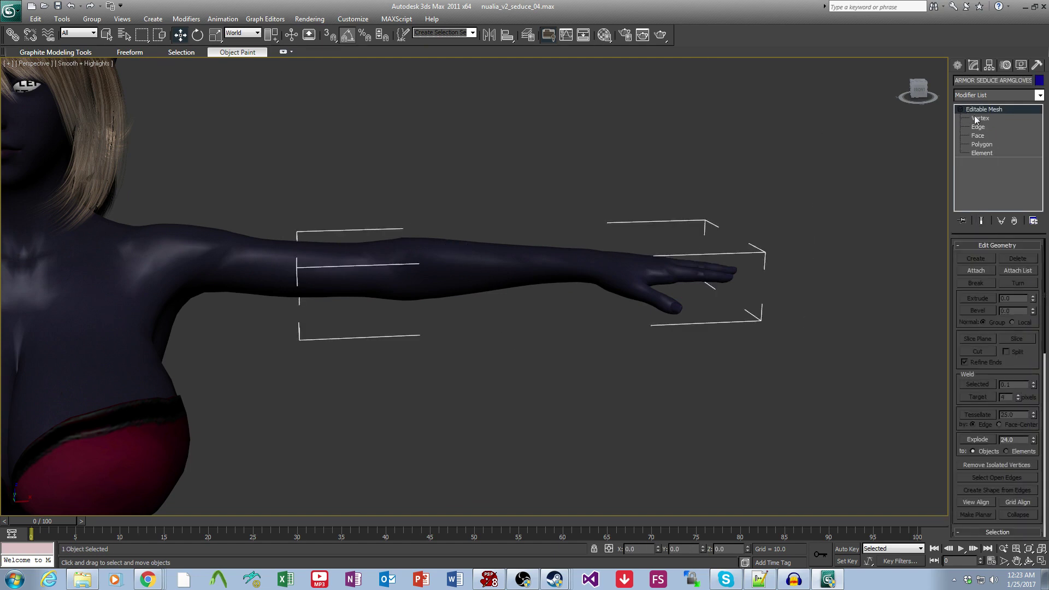
left_click(979, 118)
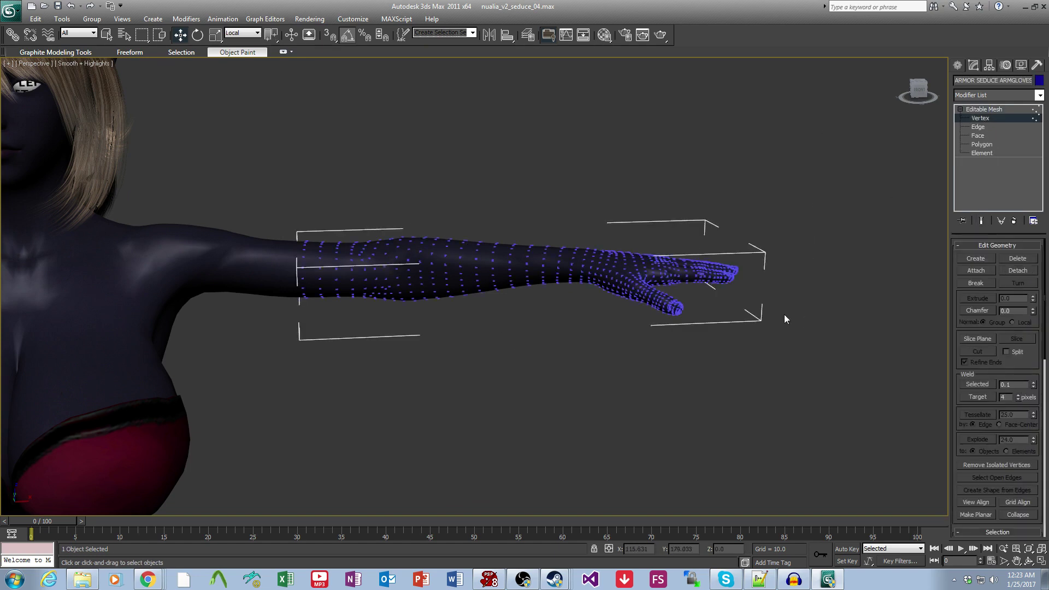
left_click(181, 35)
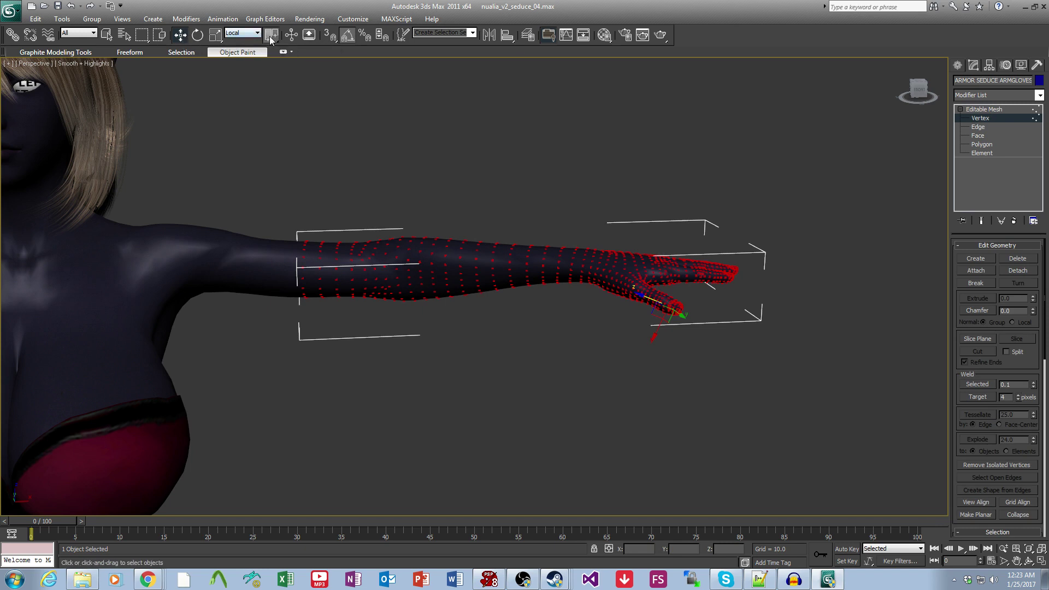
Change the transform center and offset all the glove vertices by 0.05 along their local Z axis.
left_click_drag(269, 36, 276, 84)
middle_click_drag(557, 372, 566, 371)
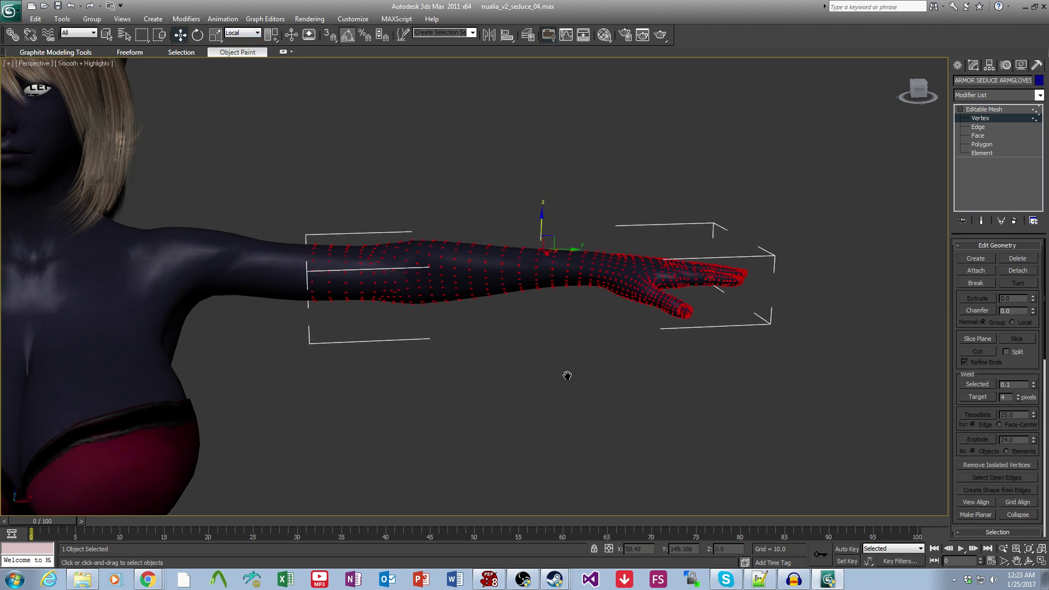
key("F12")
double_click(407, 145)
type("0")
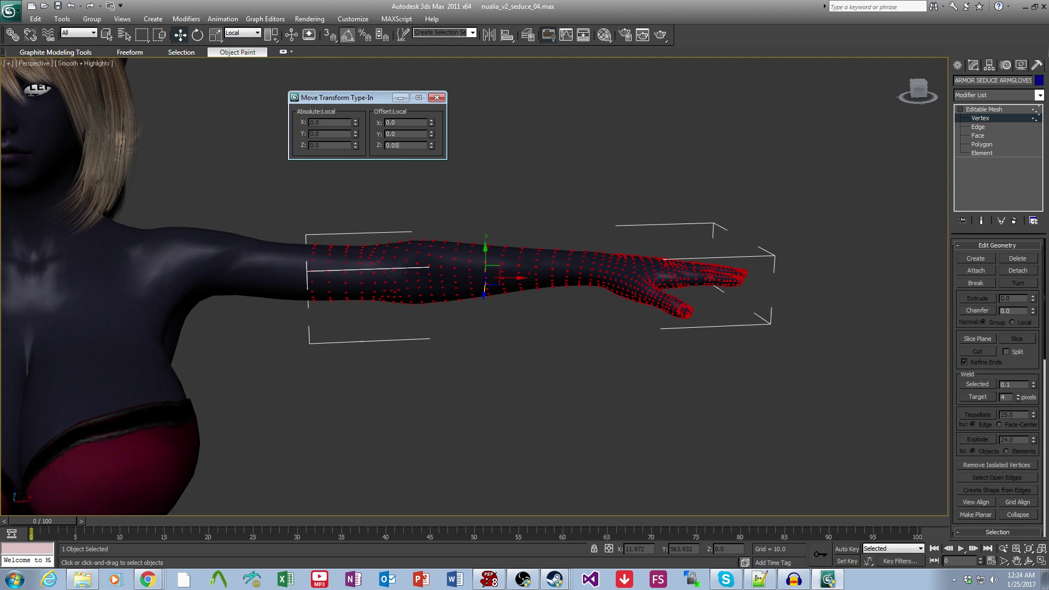
type(".05")
key("Return")
Leave vertex editing, deselect the arm gloves and check their surface along the arm.
middle_click_drag(571, 282, 647, 345, "alt")
scroll(664, 321, "up", 5)
scroll(647, 345, "down", 2)
left_click(969, 109)
left_click(775, 415)
scroll(738, 366, "down", 3)
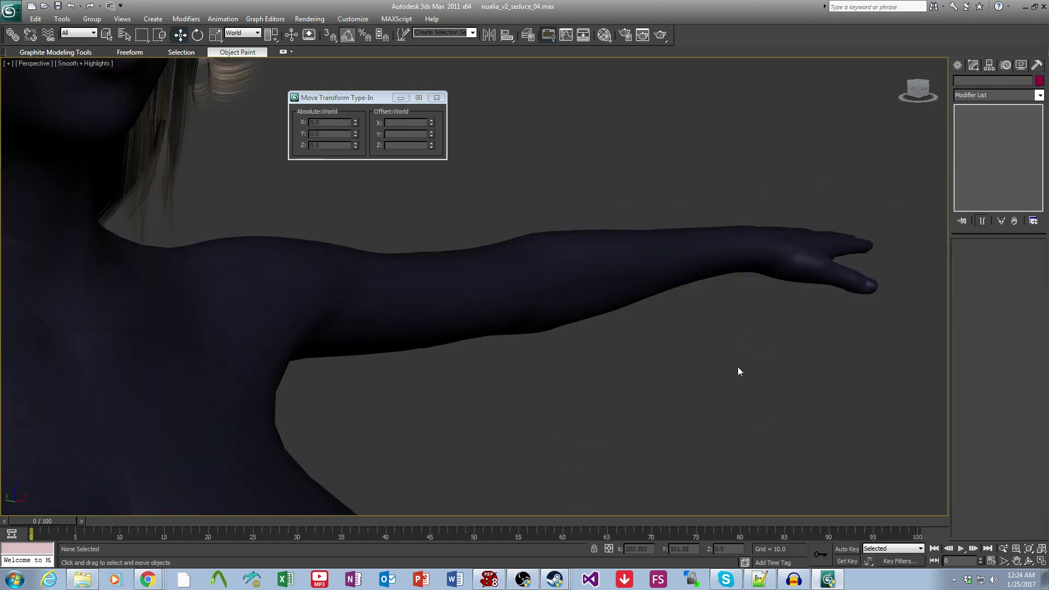
scroll(737, 371, "down", 4)
Add a sub-material with ID 14 to the Multi/Sub-Object material Material #349.
key("m")
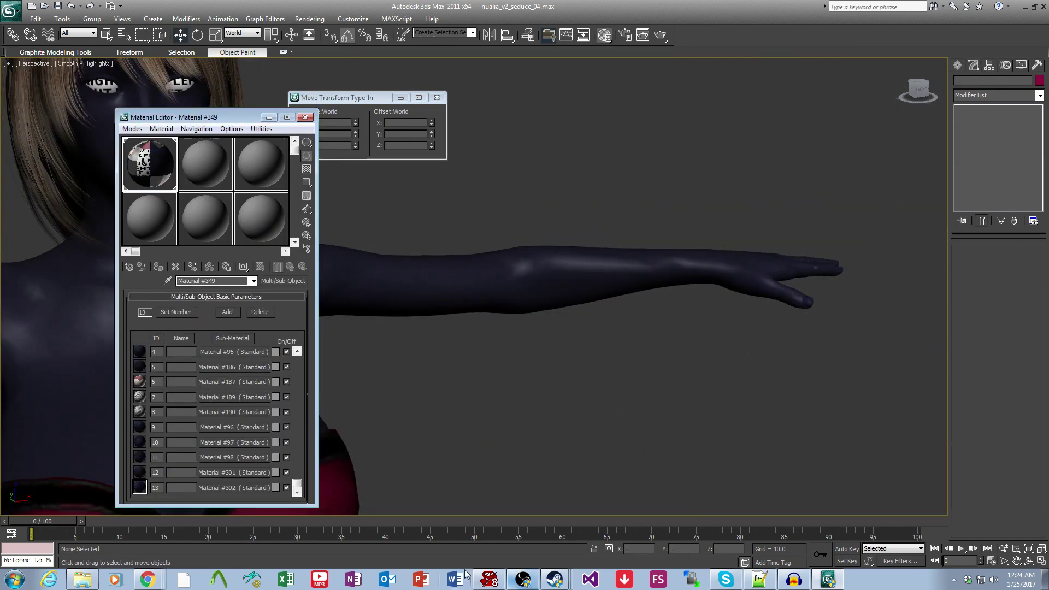
left_click(227, 312)
left_click(297, 492)
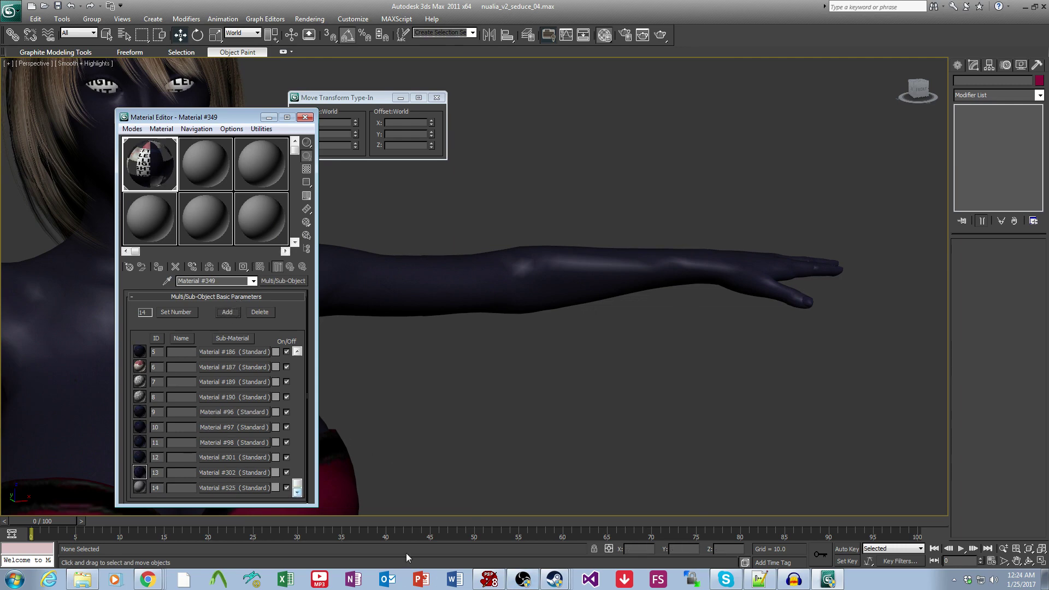
Switch to Paint Shop Pro and close nualia_armgoves_d.jpg and the unsaved Image2, discarding its changes.
left_click(488, 579)
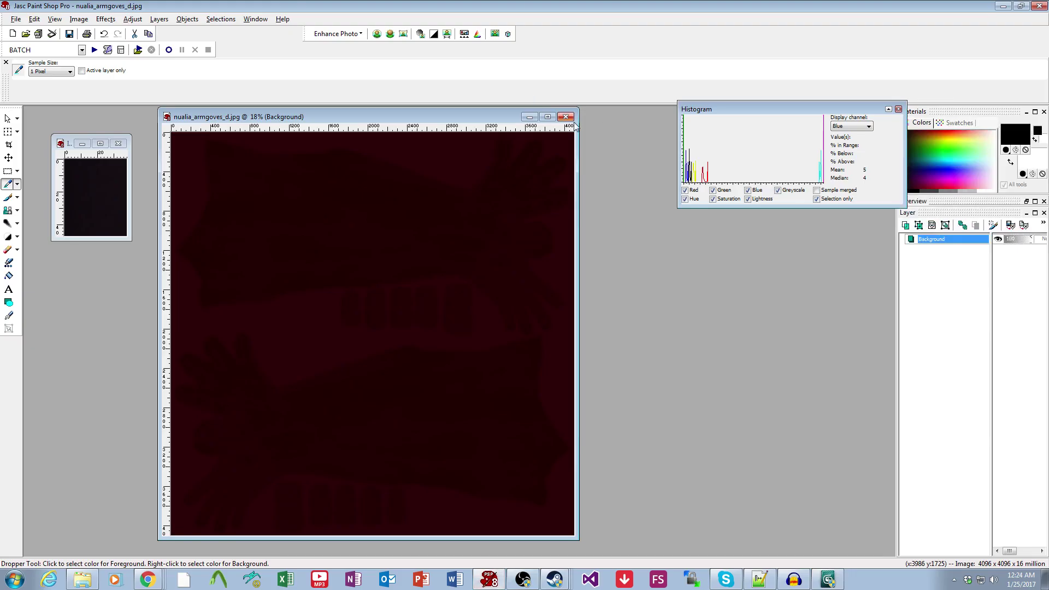
left_click(566, 117)
left_click(118, 144)
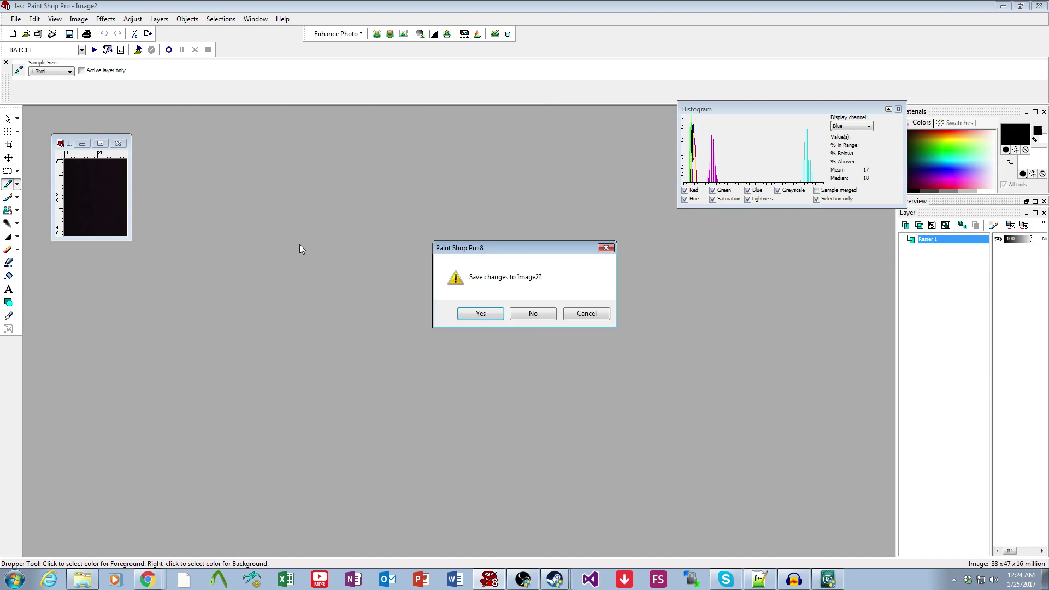
left_click(546, 317)
Open the arm skin texture body_arms.jpg from the Daz folder.
left_click(15, 19)
left_click(27, 42)
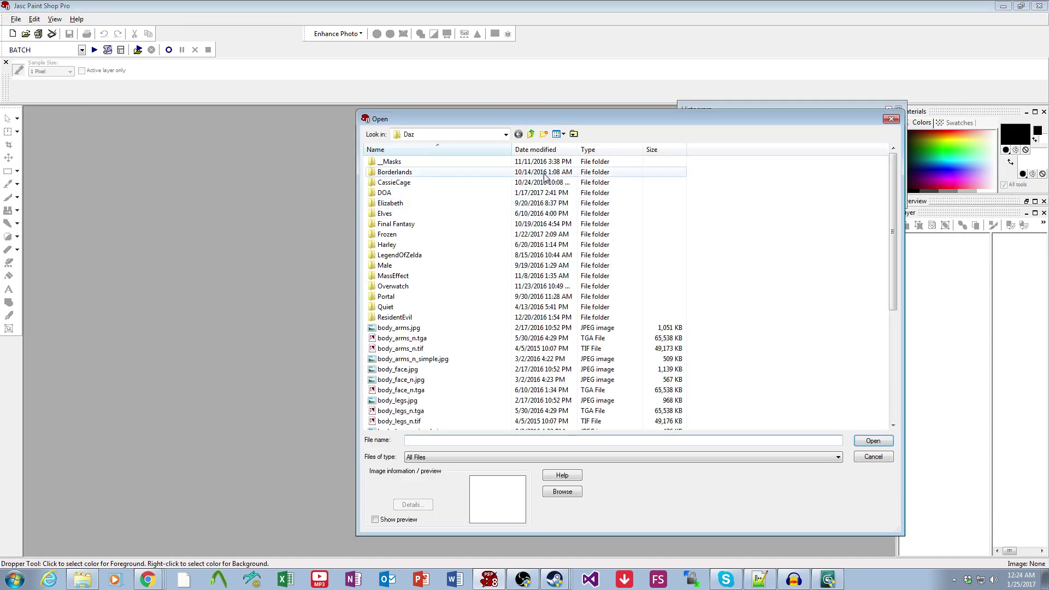
double_click(411, 329)
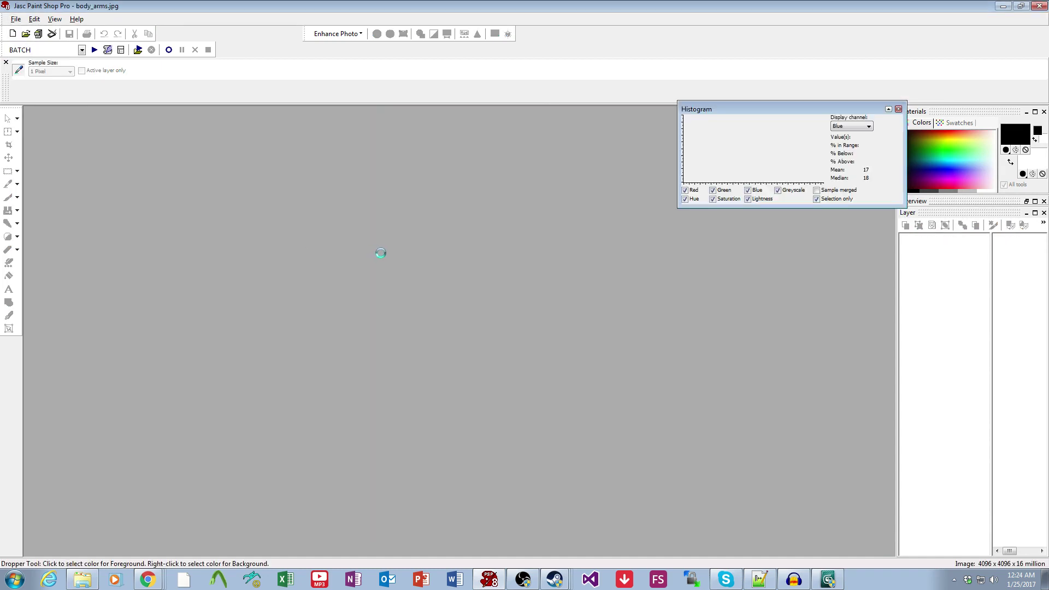
Save a copy of the arm texture on the Desktop as the JPEG nualia_arms_d.
left_click(15, 20)
left_click(55, 111)
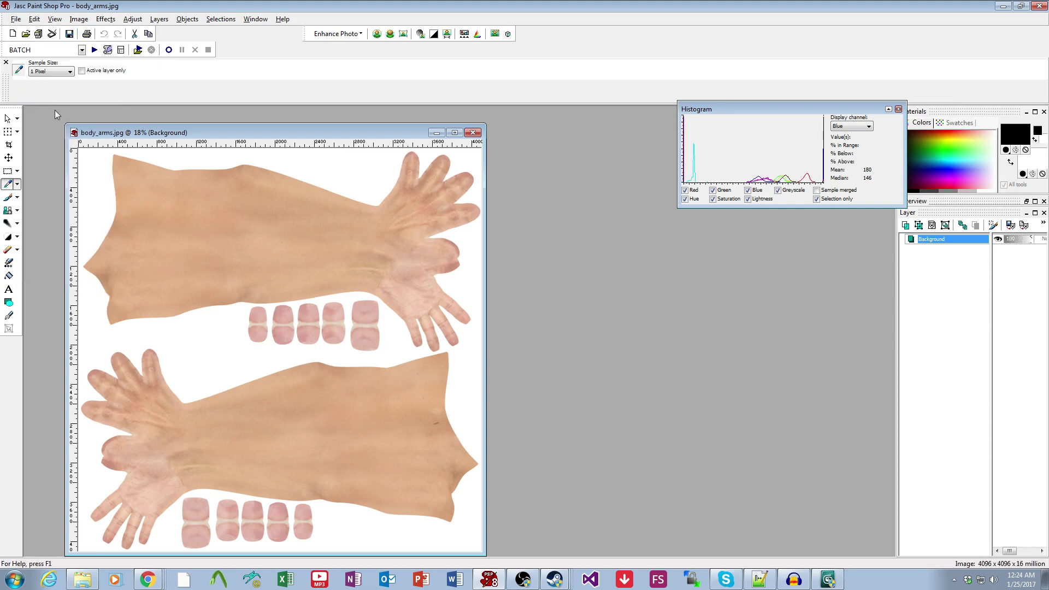
left_click(450, 135)
left_click(415, 144)
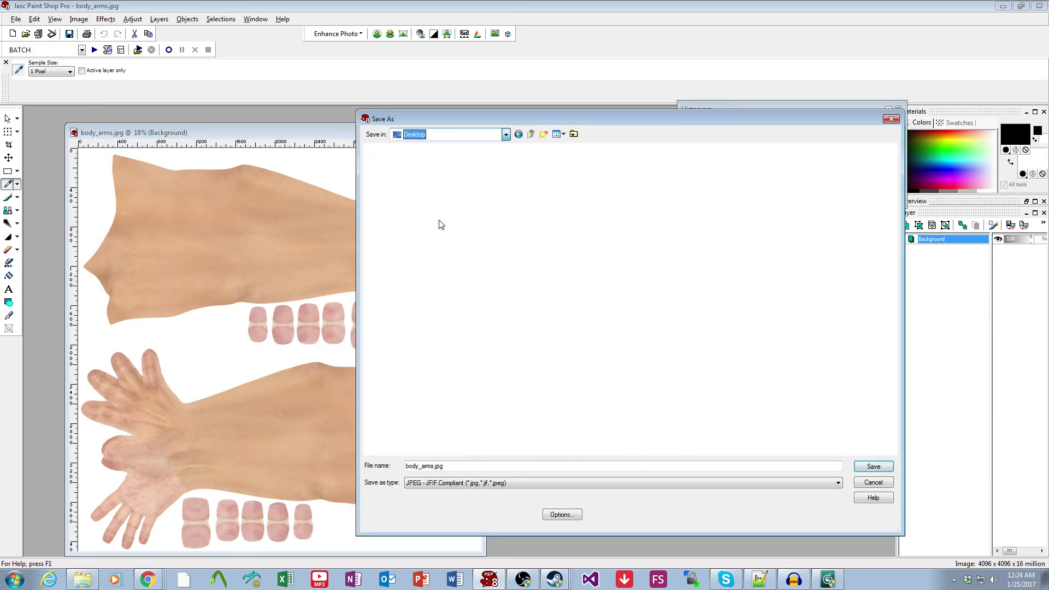
left_click(459, 463)
type("nua")
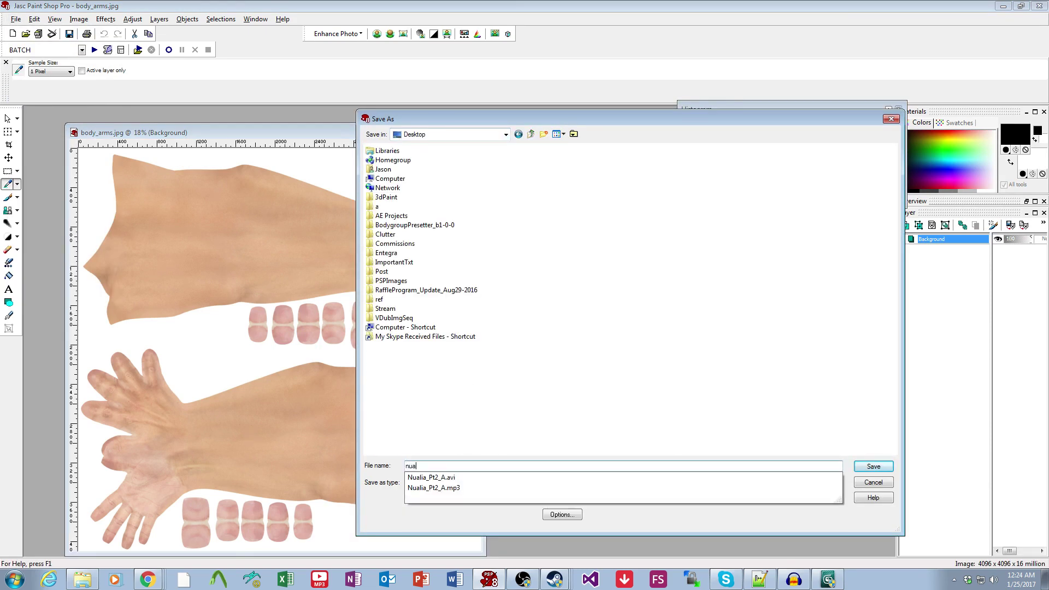
type("lia_arms_d")
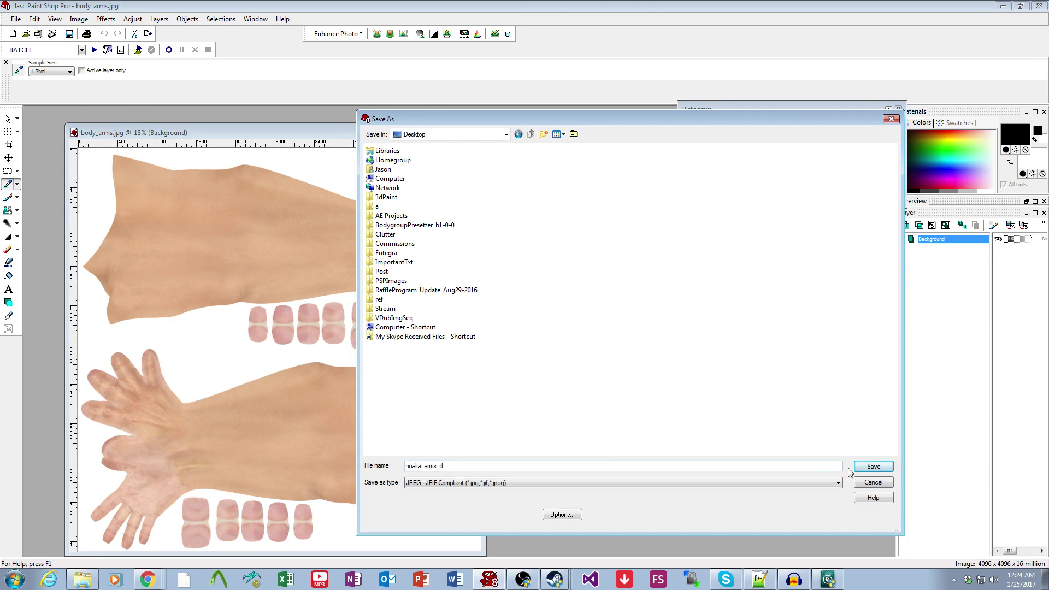
left_click(877, 468)
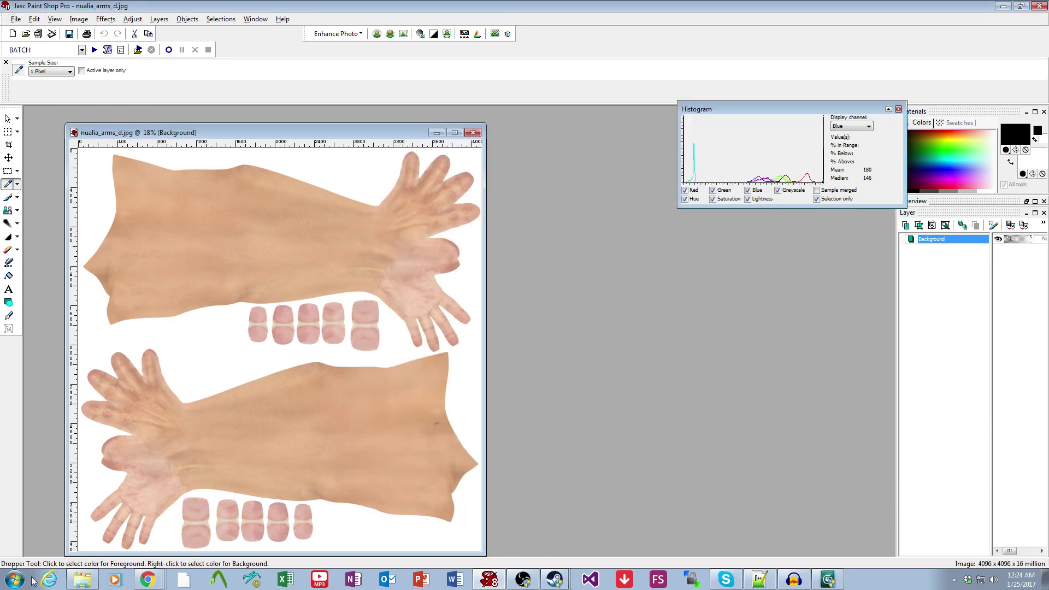
Start opening another image and browse drive E: to the Tools\Decompiled\Decompiled\Mine\Daz3D folder.
left_click(17, 19)
left_click(27, 44)
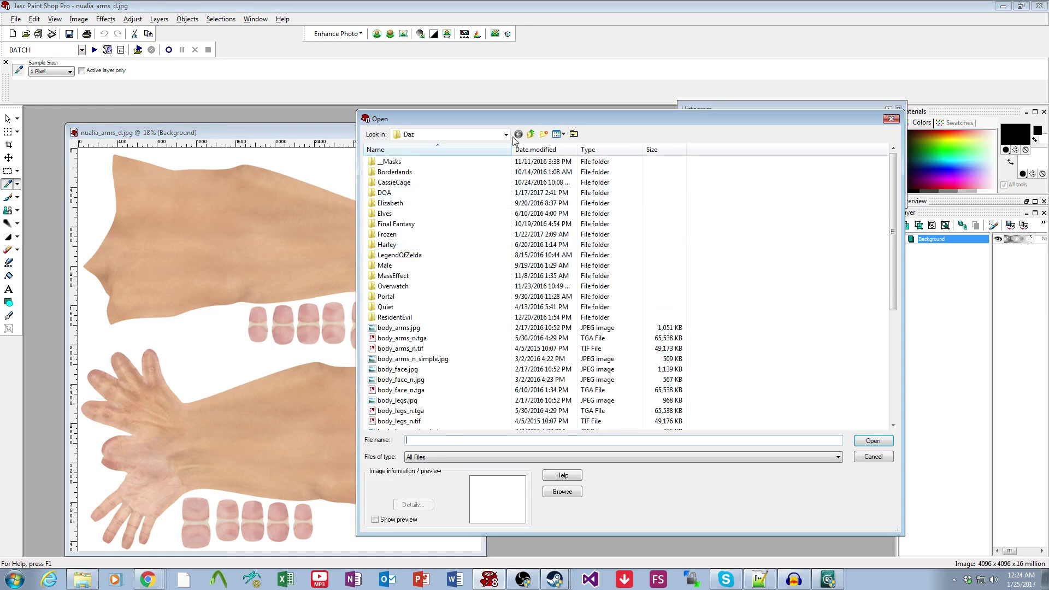
left_click(482, 135)
left_click(454, 217)
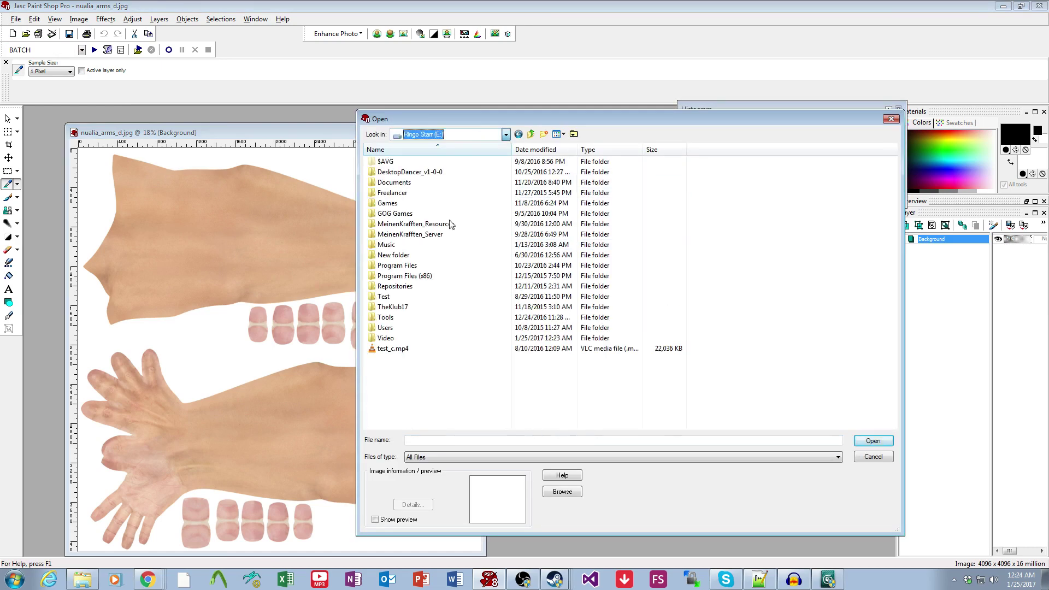
double_click(408, 318)
key("d")
key("Return")
key("d")
key("Return")
key("m")
key("m")
key("m")
key("m")
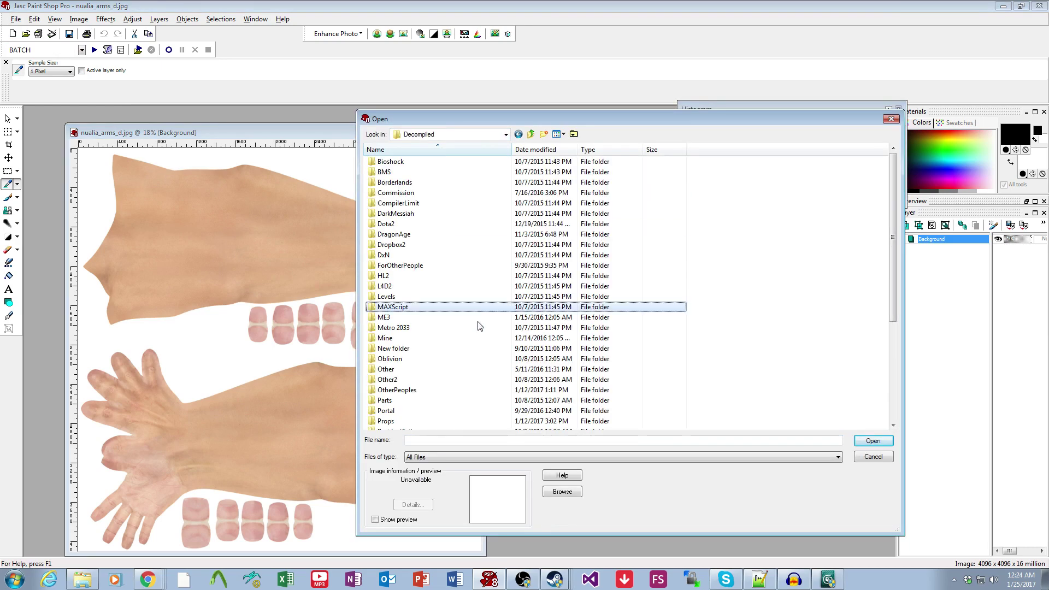
key("Return")
key("d")
key("d")
key("Return")
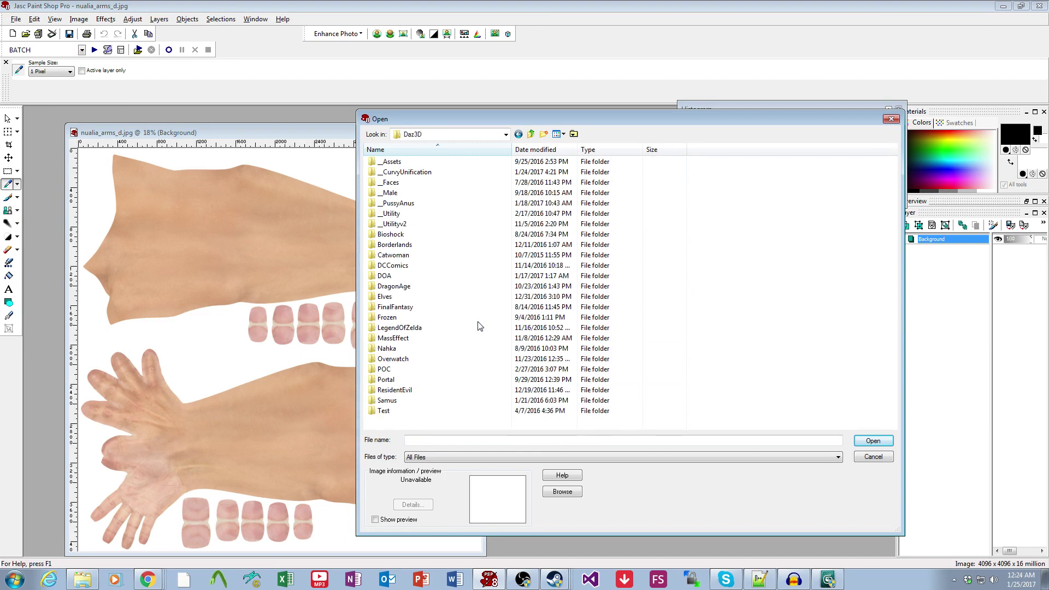
Browse from the Daz3D folder into Elves\Nualia\NualiaV2.
key("n")
key("Down")
key("Up")
key("Up")
key("Up")
key("Up")
key("Up")
key("Up")
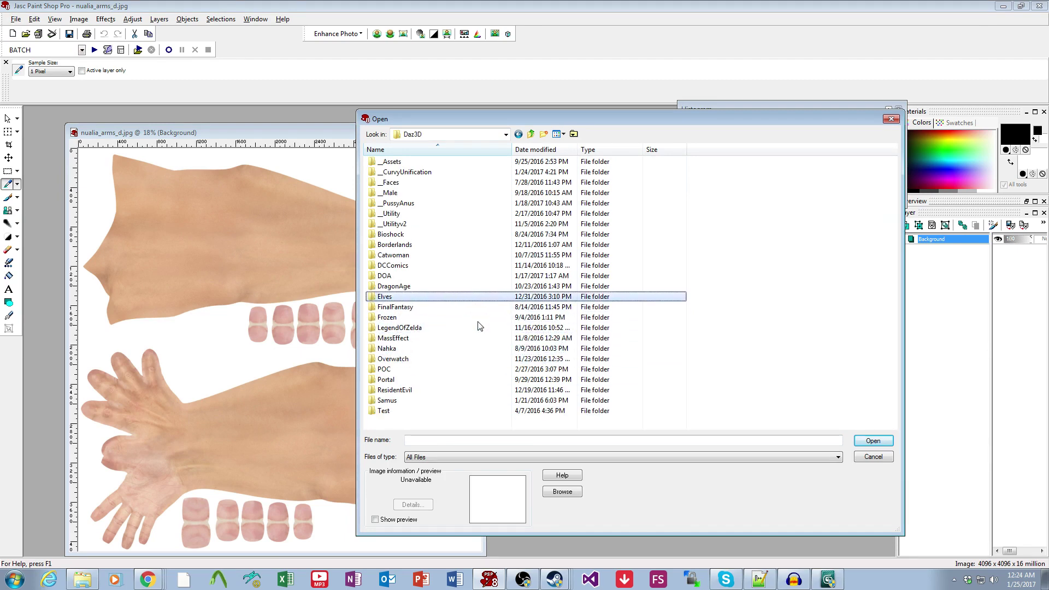
key("Return")
key("n")
key("Return")
key("Down")
key("Down")
key("Down")
key("Down")
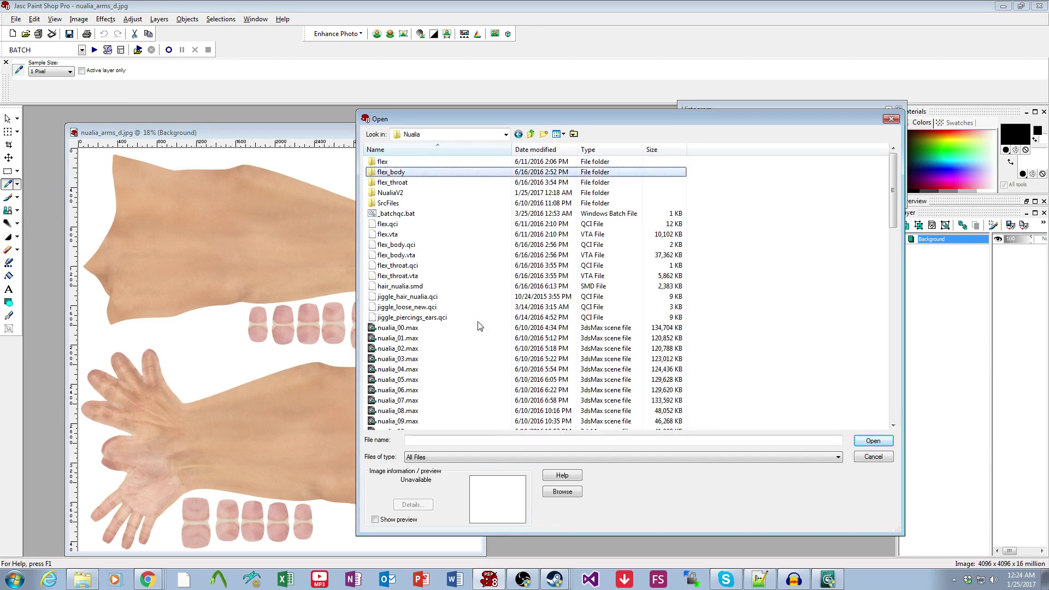
key("Return")
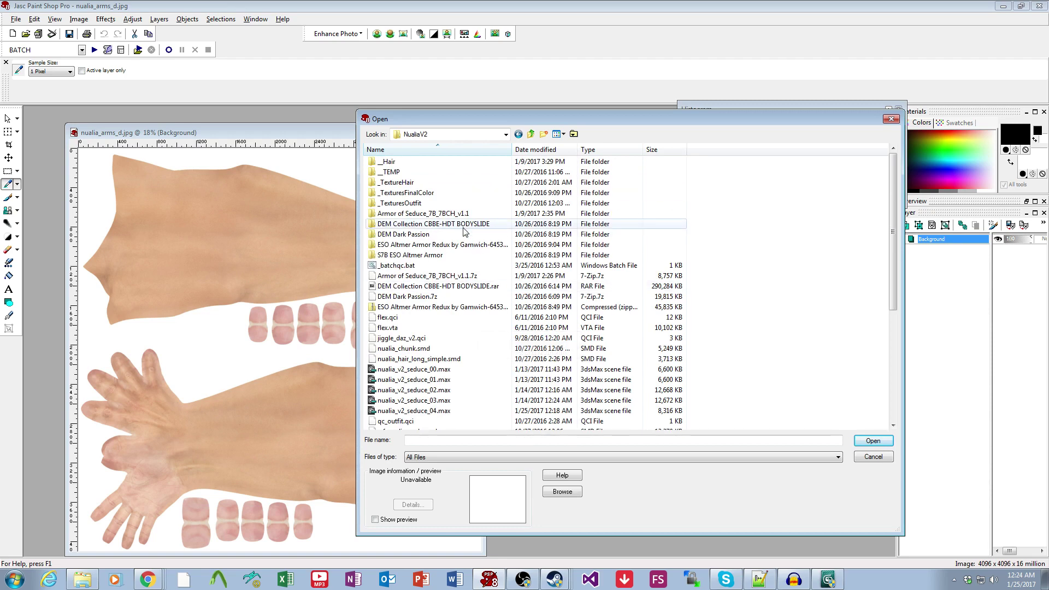
Go into the Armor of Seduce_7B_7BCH_v1.1 folder and down to its Data\Textures\armors\hentai\Seduce textures.
double_click(437, 213)
double_click(393, 161)
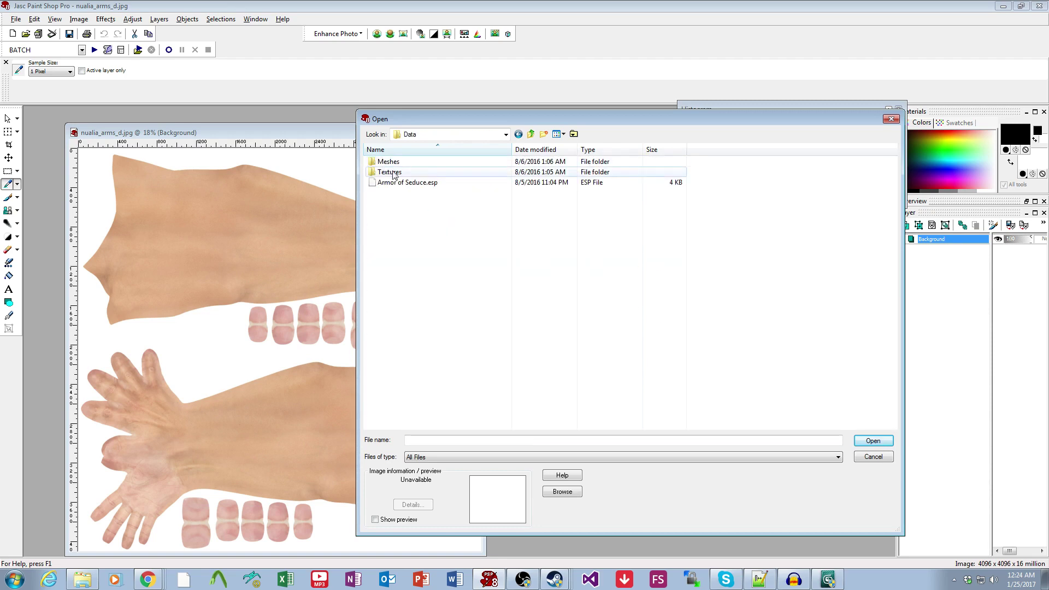
double_click(400, 171)
double_click(387, 162)
double_click(391, 164)
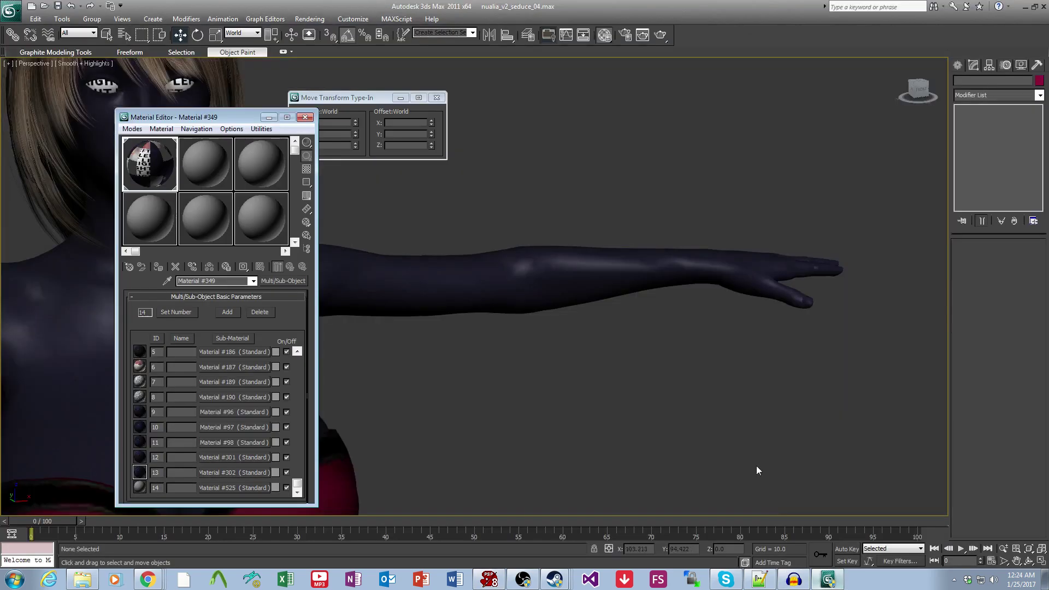
Switch to 3ds Max, select the leggings' polygons to read their material ID, and deselect the polygons.
middle_click_drag(627, 431, 628, 342)
middle_click_drag(608, 497, 608, 361)
scroll(609, 361, "up", 3)
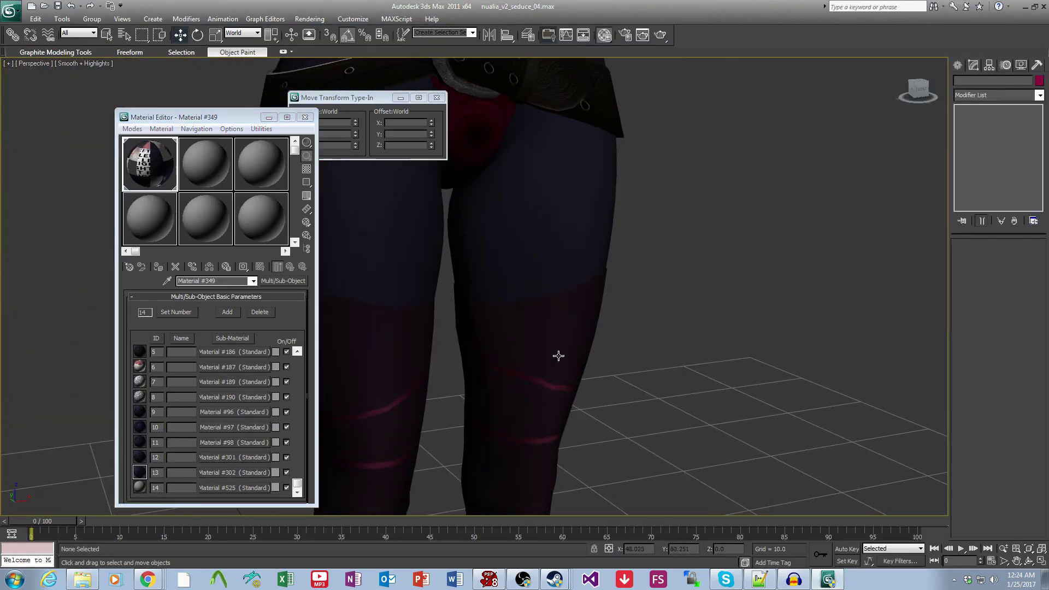
left_click(543, 332)
left_click(983, 144)
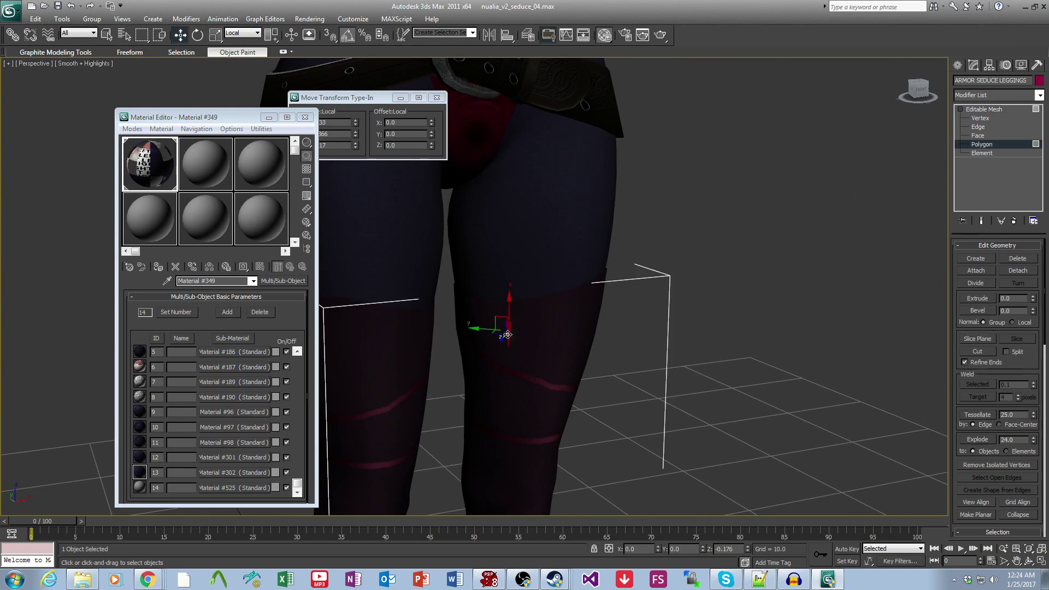
scroll(964, 452, "down", 5)
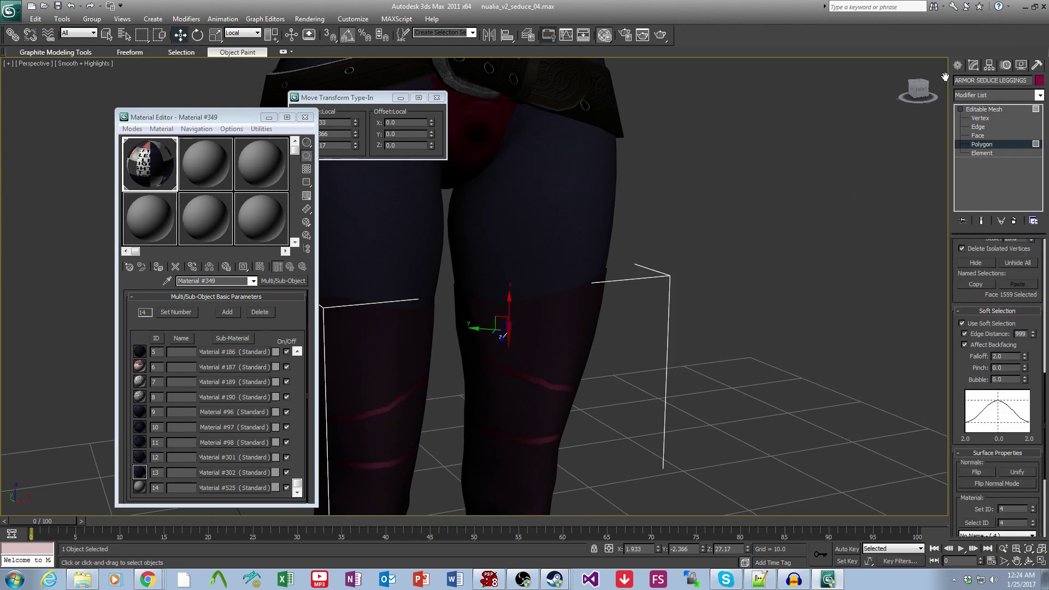
left_click(684, 369)
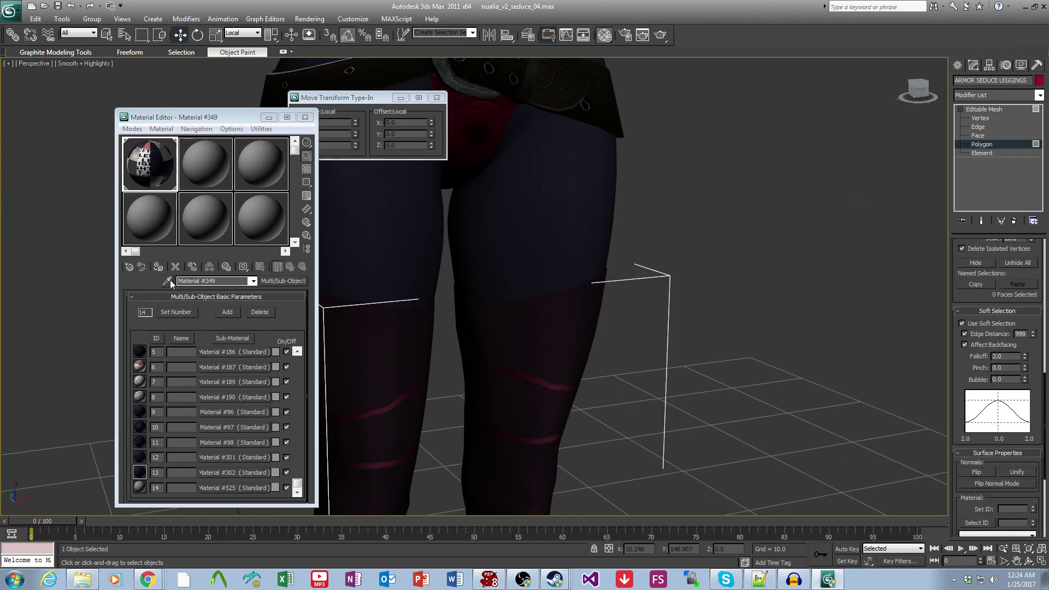
Pick the leggings' material into the Material Editor and inspect the diffuse bitmap of its sub-material 4.
left_click(509, 326)
left_click(218, 396)
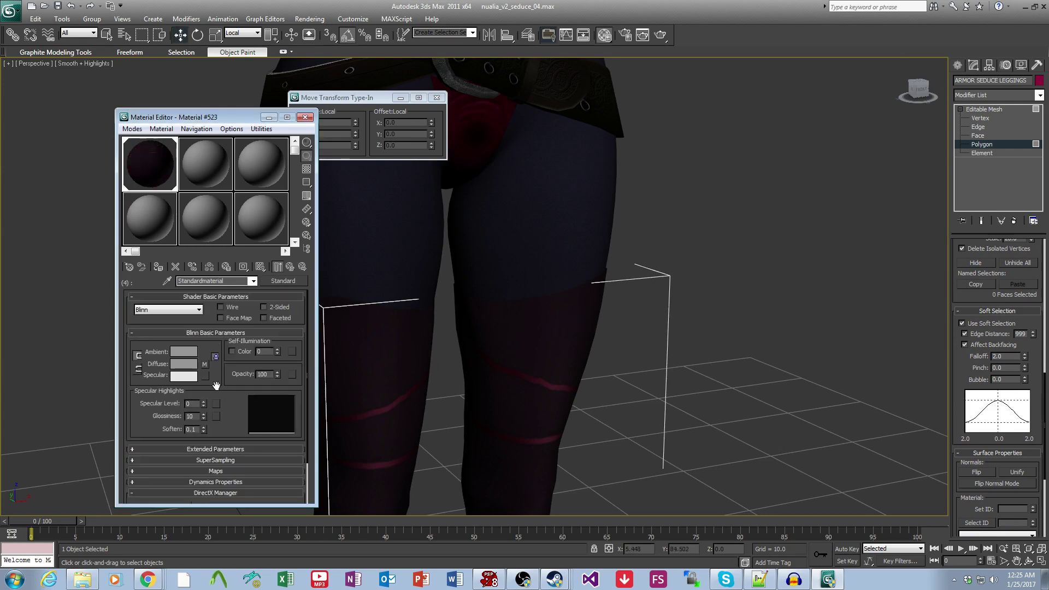
left_click(205, 363)
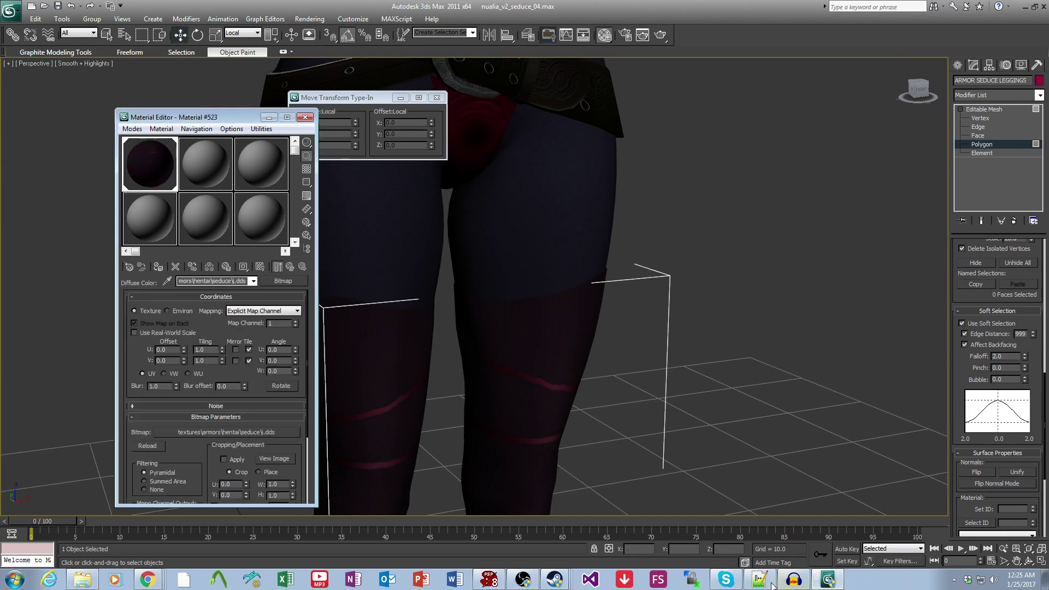
Return to Paint Shop Pro and open I.dds from the Seduce folder in VTFEdit, accepting the existing VTF options.
left_click(82, 580)
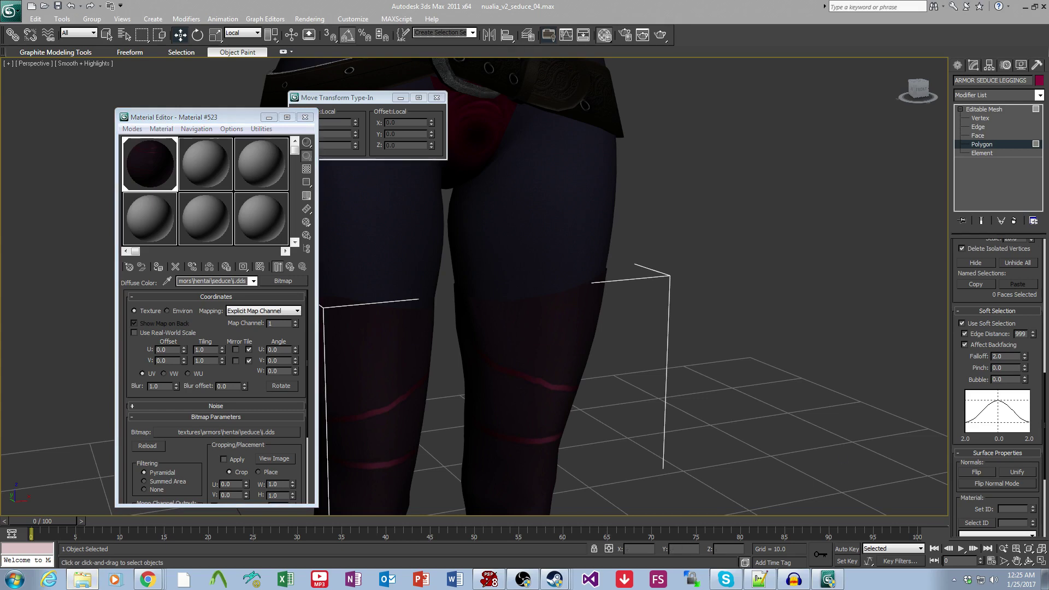
left_click(489, 578)
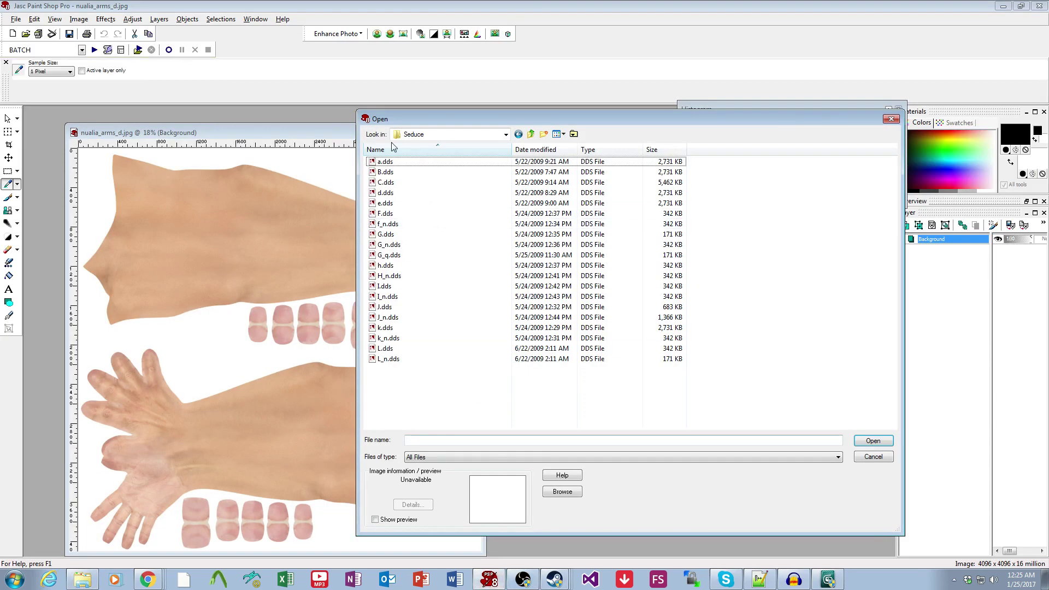
left_click(384, 286)
right_click(383, 285)
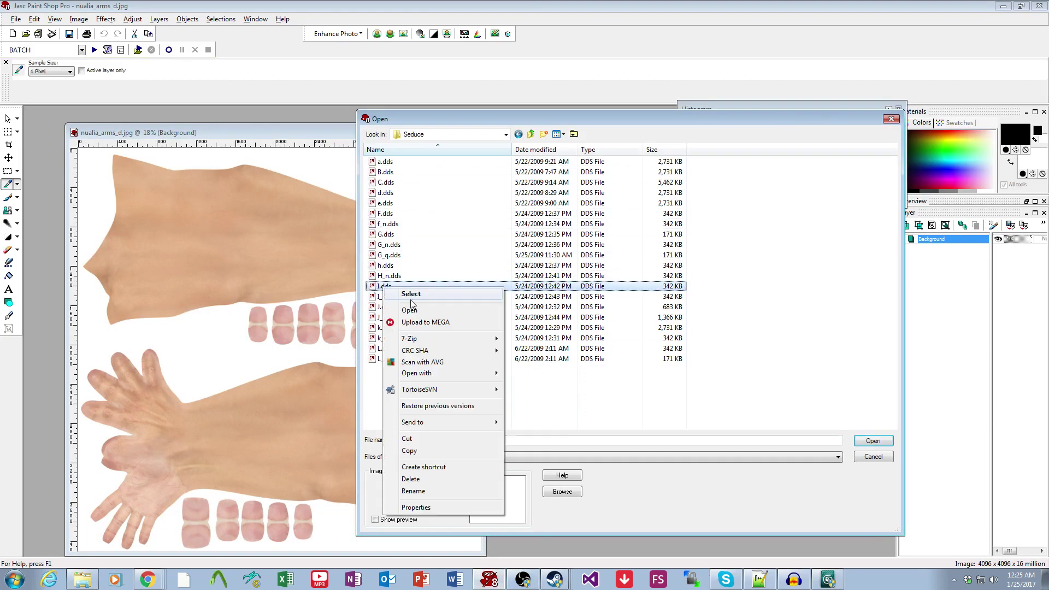
left_click(415, 310)
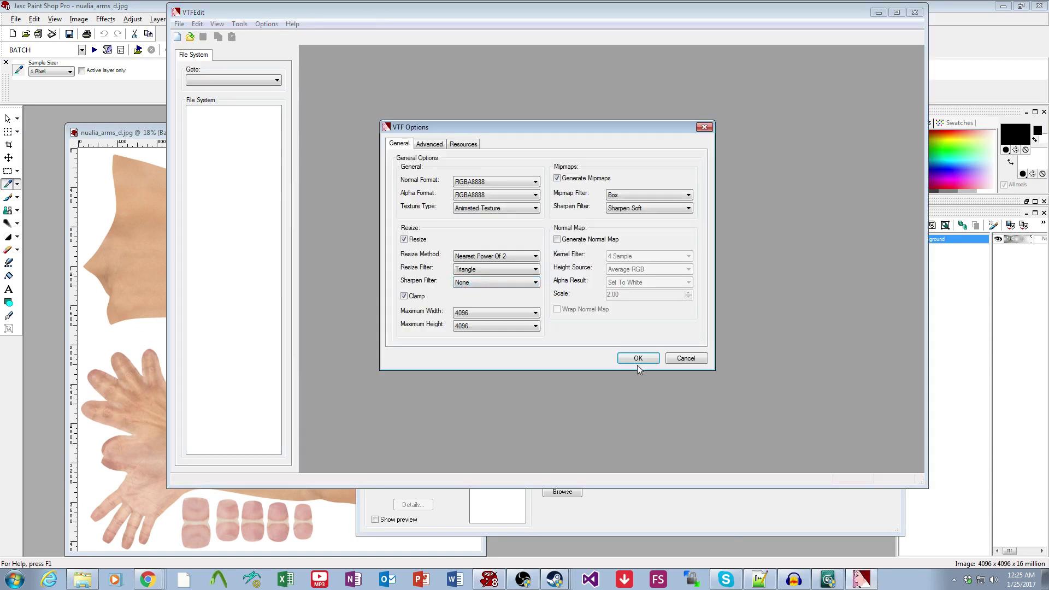
left_click(637, 361)
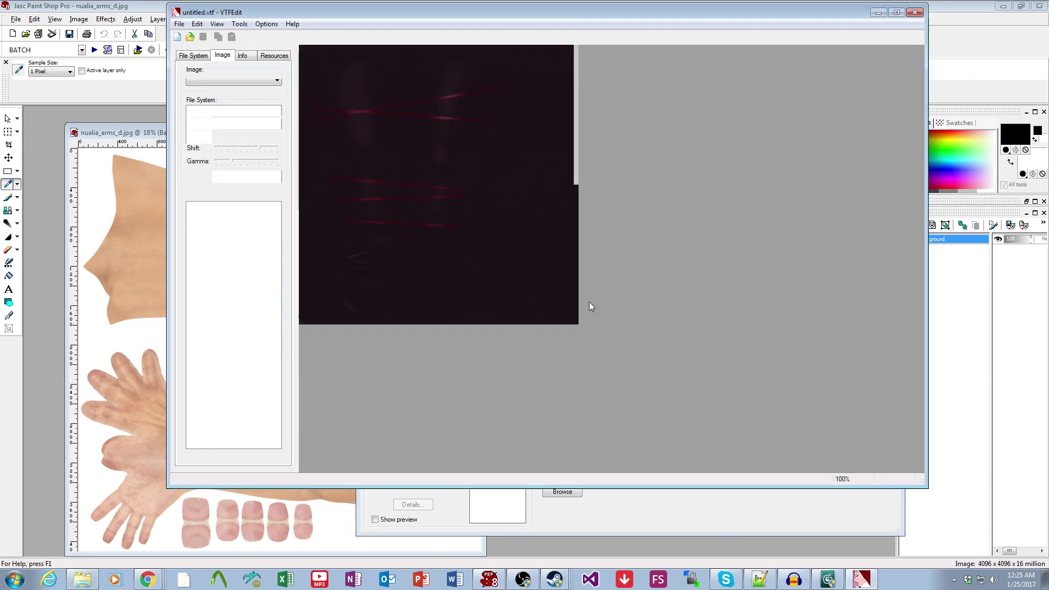
Export the leggings texture to the Desktop as the TGA file leggings and close VTFEdit.
left_click(178, 24)
left_click(203, 106)
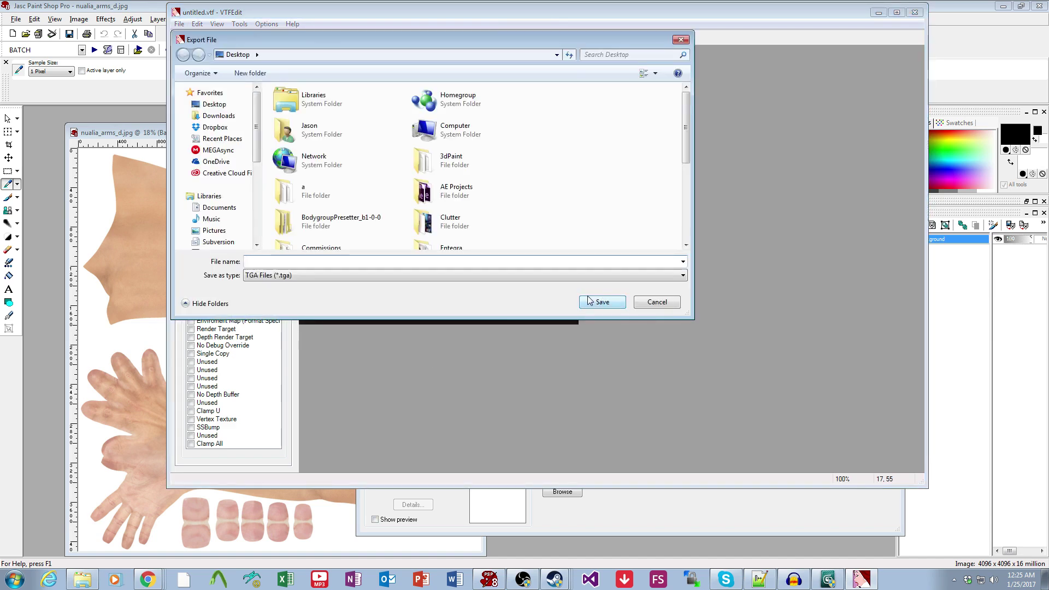
left_click(603, 302)
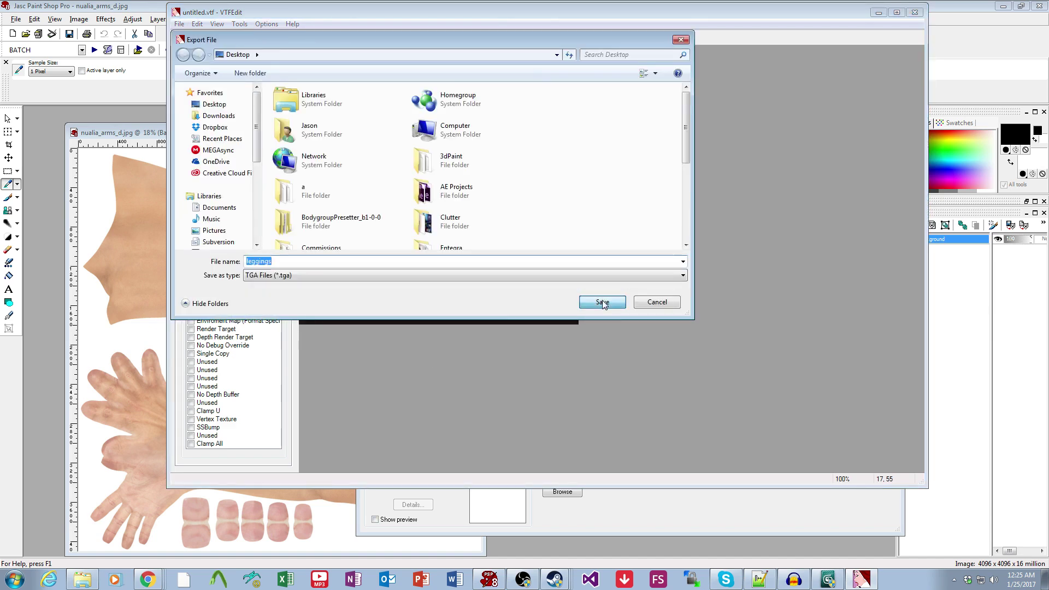
left_click(914, 12)
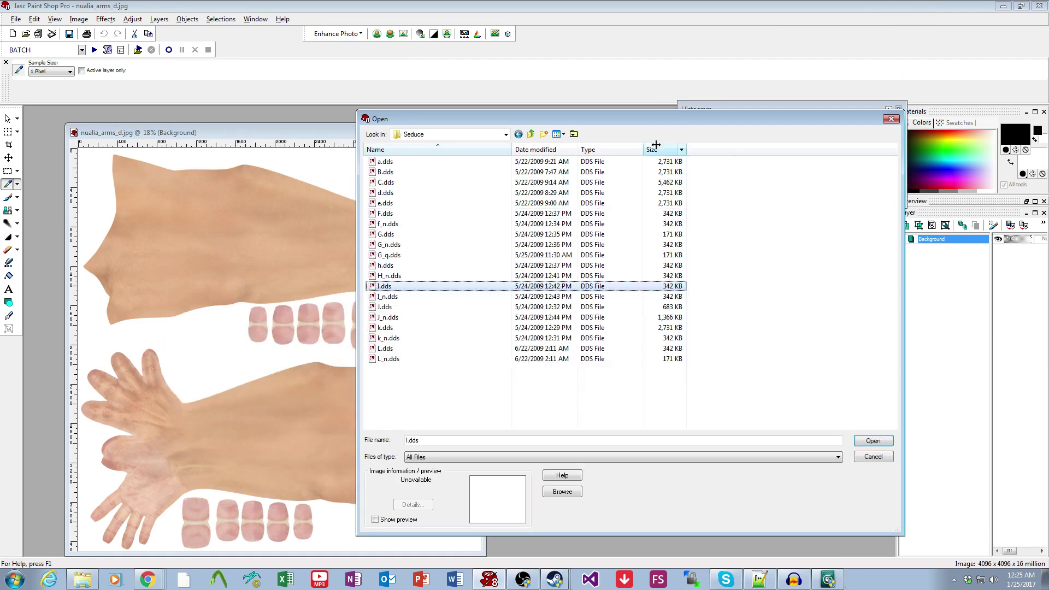
Open leggings.tga from the Desktop in Paint Shop Pro and arrange it beside the arm texture.
left_click(468, 136)
scroll(448, 164, "up", 5)
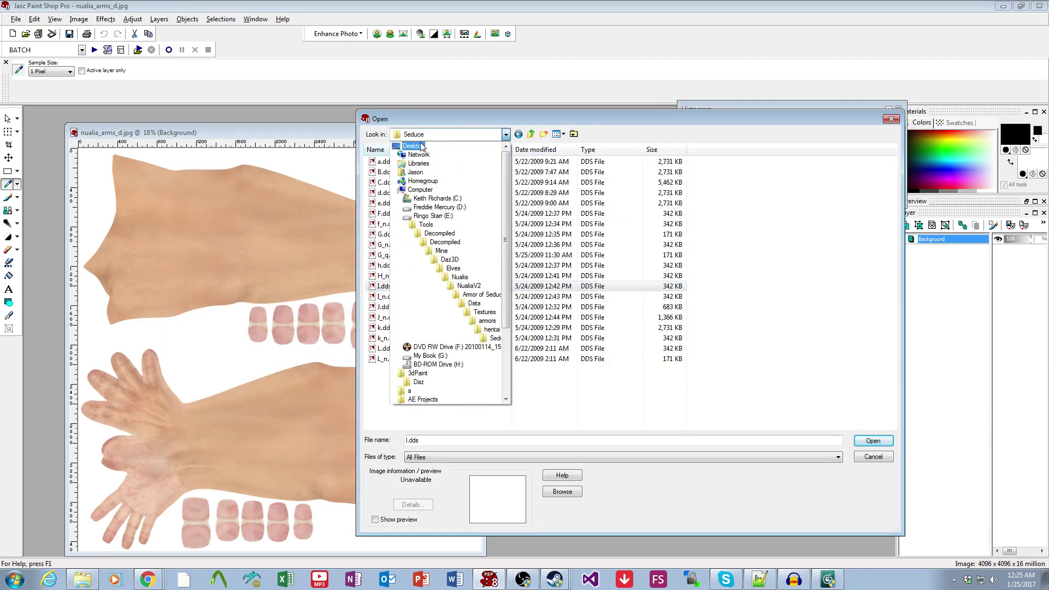
left_click(420, 145)
type("leg")
key("Down")
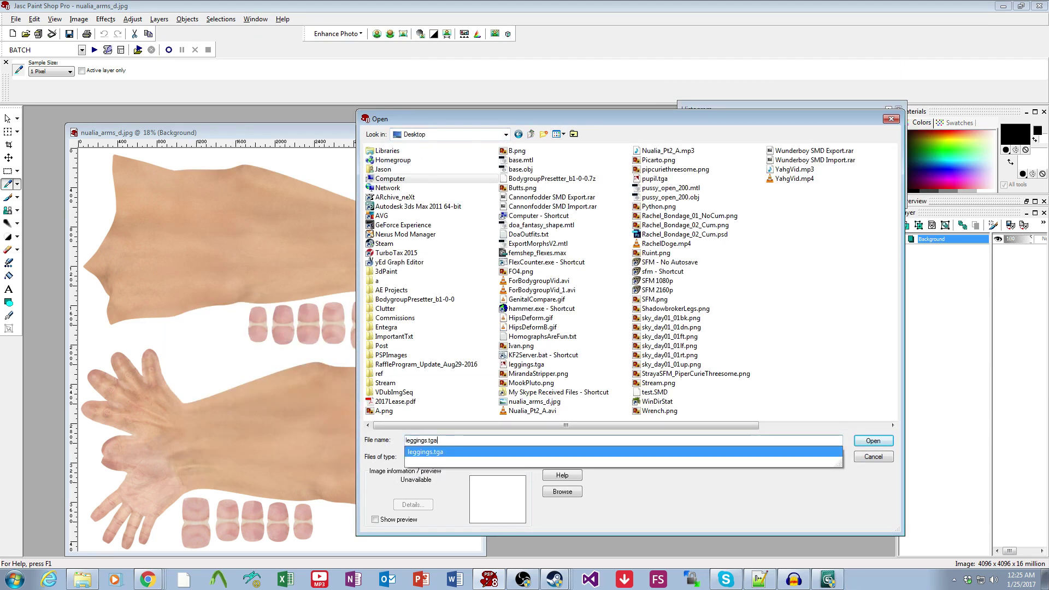
key("Return")
left_click_drag(246, 174, 656, 180)
left_click_drag(208, 131, 181, 118)
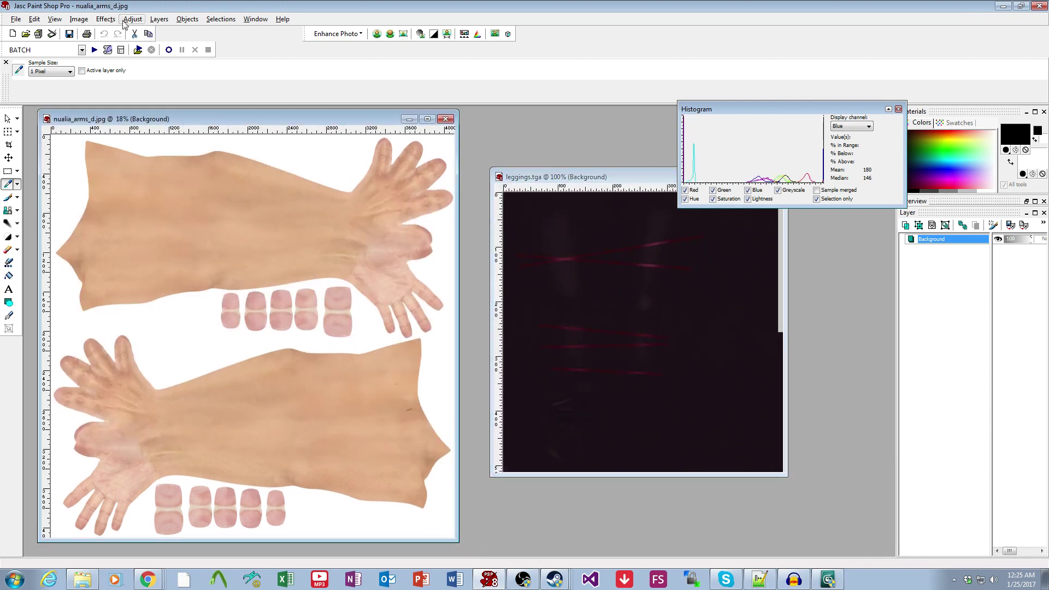
Desaturate the arm texture fully by setting its saturation to -100 in Hue/Saturation/Lightness.
left_click(131, 19)
mouse_move(103, 18)
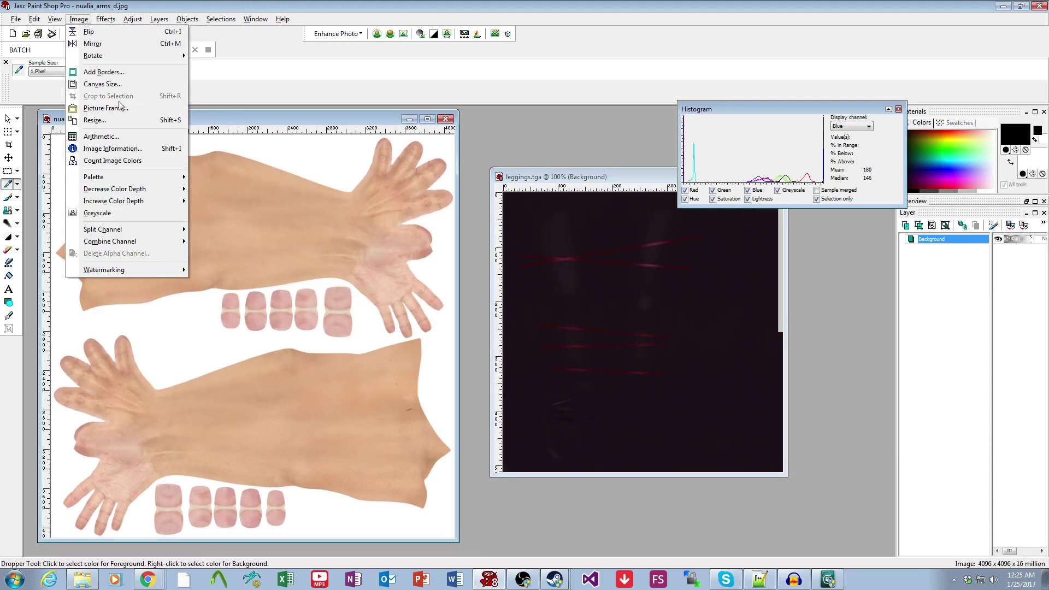
mouse_move(168, 55)
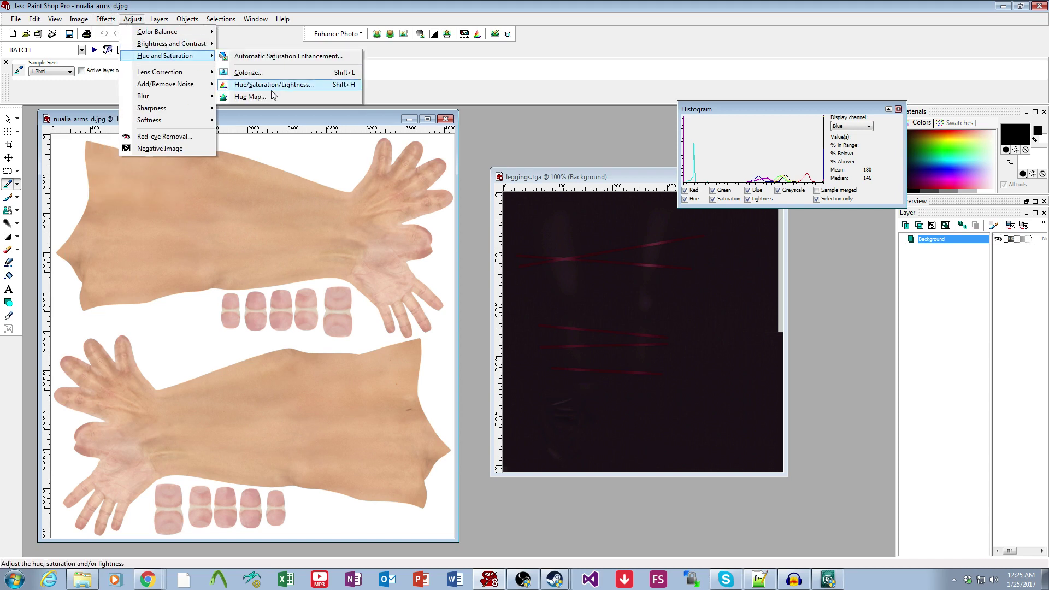
left_click(240, 90)
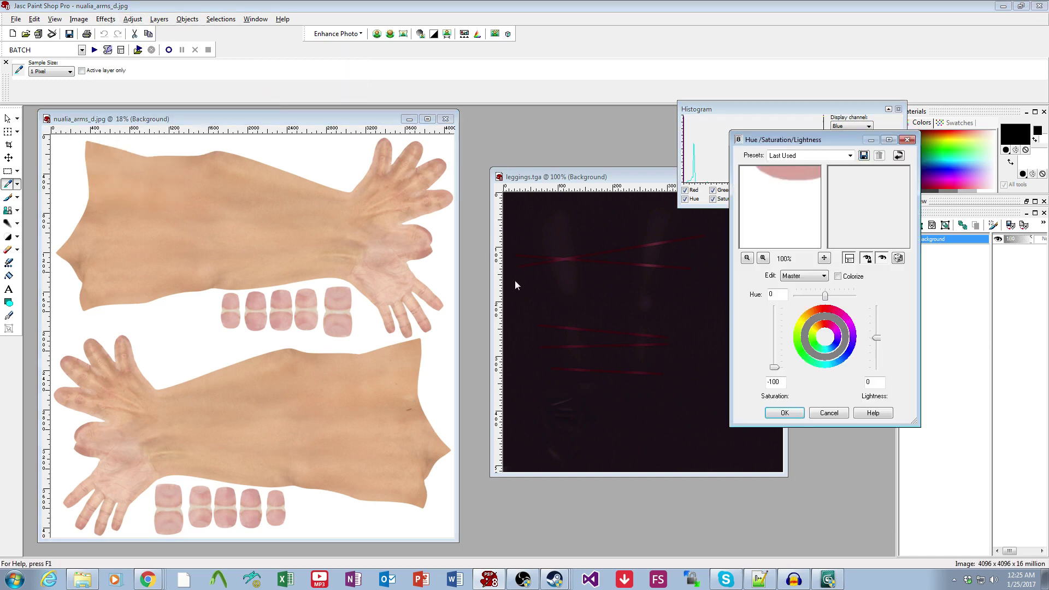
left_click(785, 412)
Adjust the arm texture with brightness 50 and contrast -50 to flatten its shading.
left_click(133, 19)
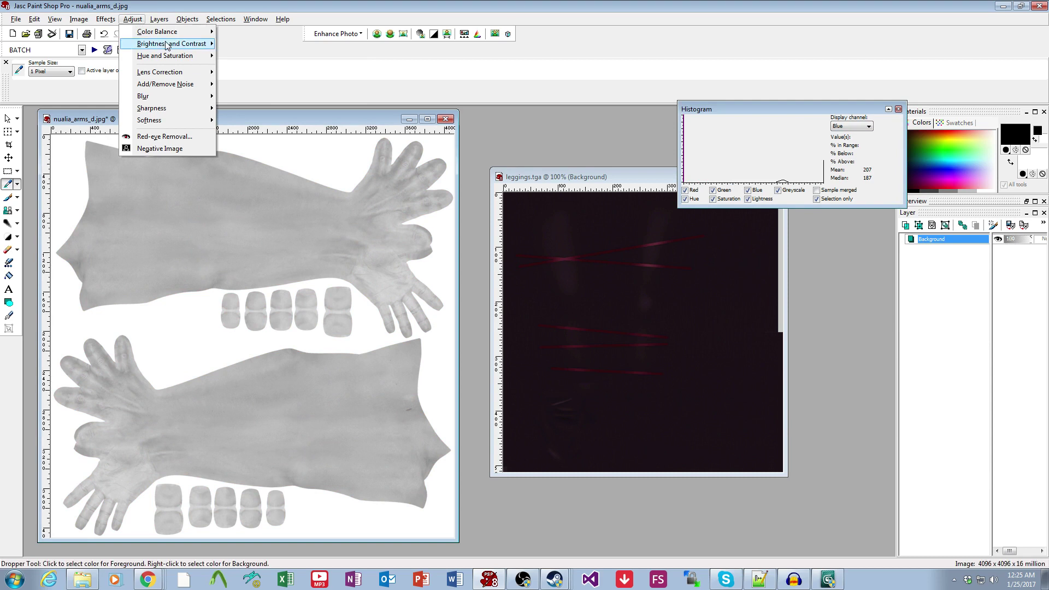
mouse_move(172, 44)
left_click(265, 60)
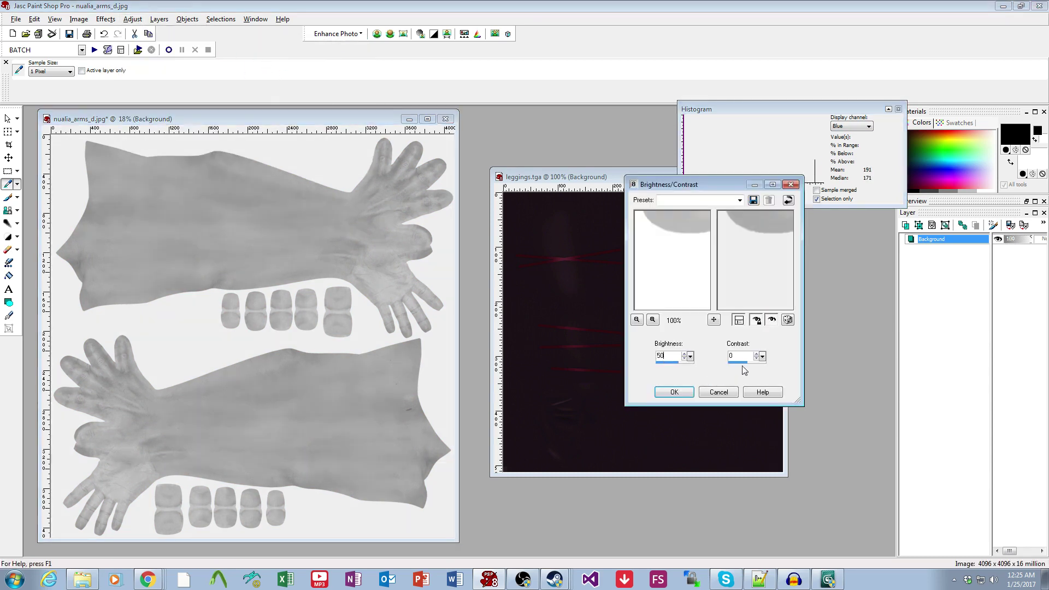
type("-50")
left_click(672, 392)
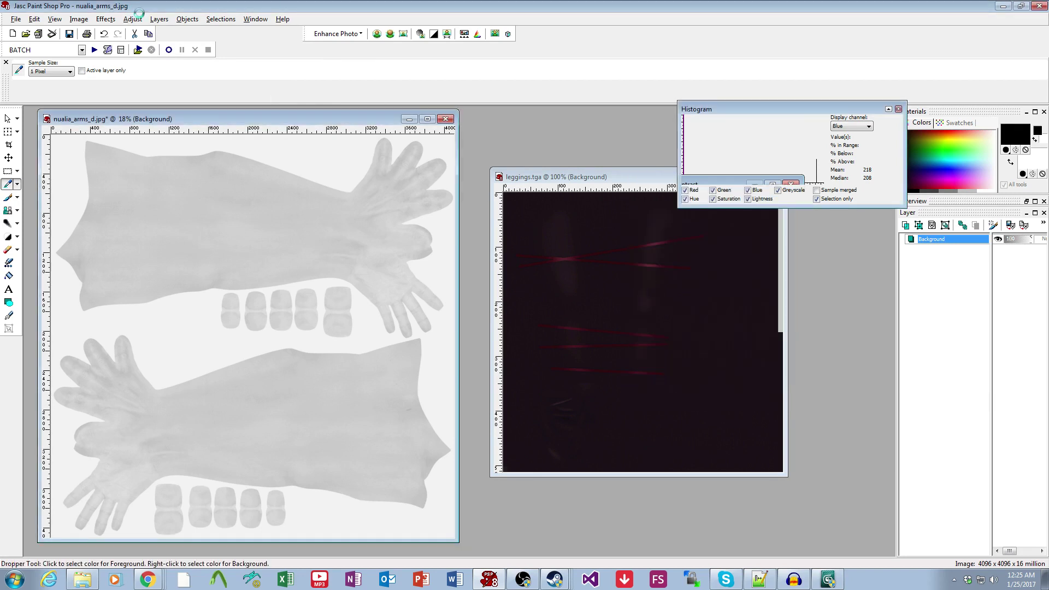
Apply a Gaussian Blur with radius 11 to the grey arm texture.
left_click(133, 19)
mouse_move(181, 104)
left_click(255, 133)
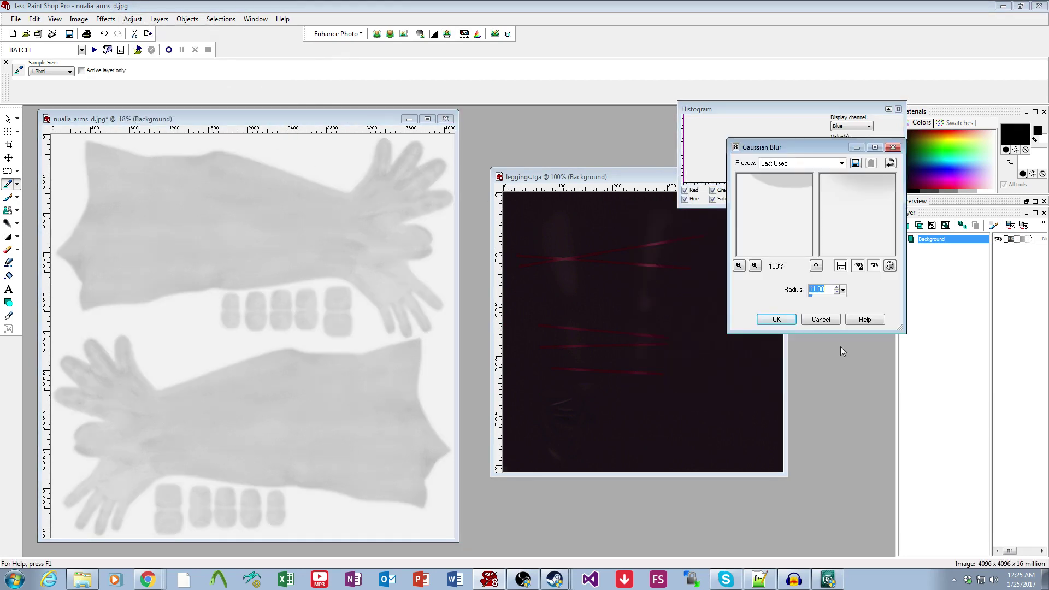
left_click(764, 320)
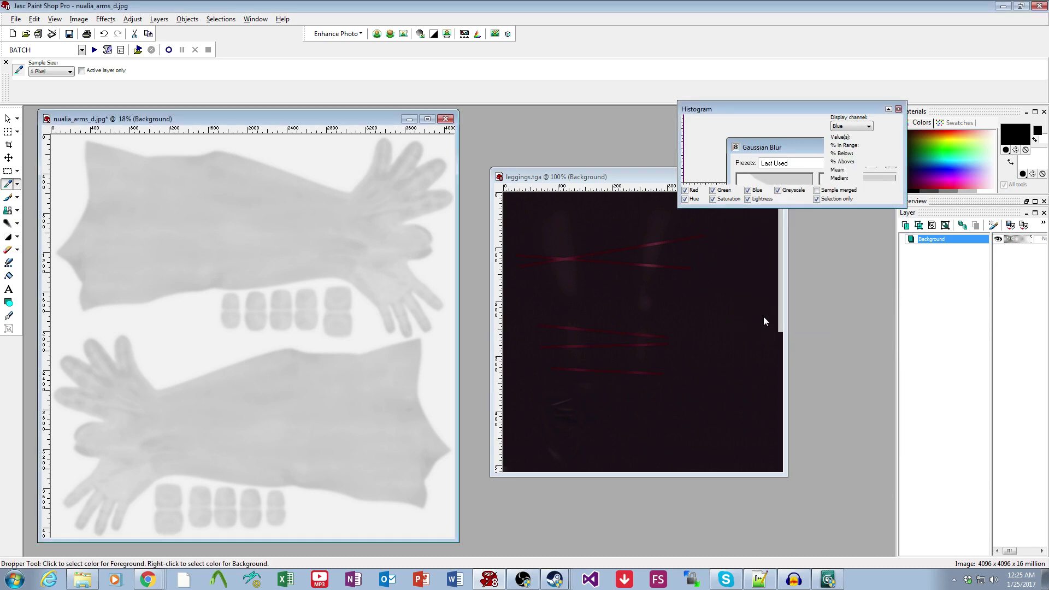
Darken the arm texture with Brightness/Contrast, trying several values and applying brightness -100 and contrast -75.
left_click(17, 185)
left_click(17, 171)
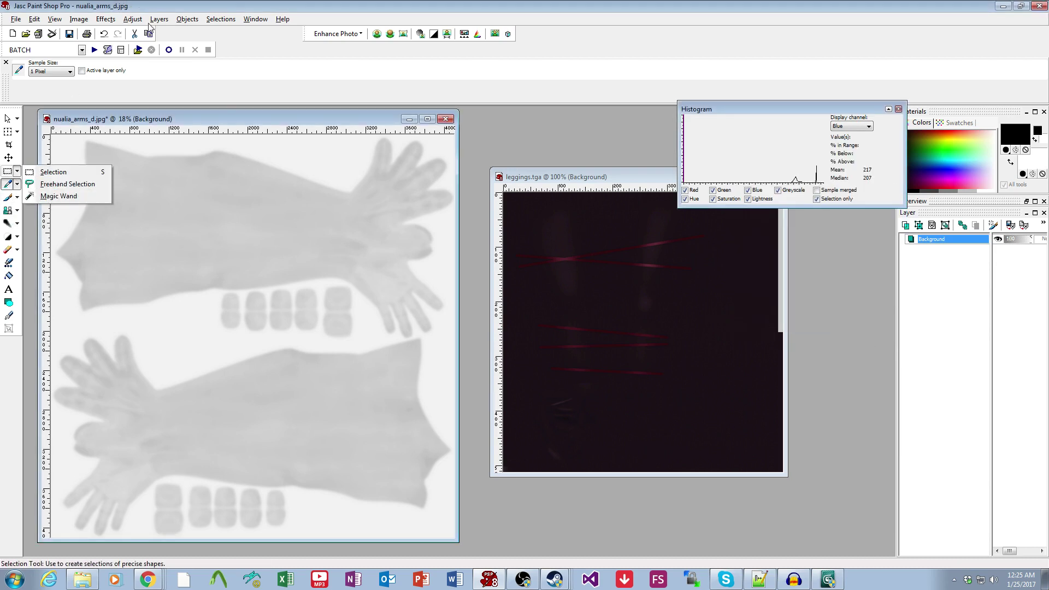
left_click(132, 18)
mouse_move(164, 44)
left_click(251, 54)
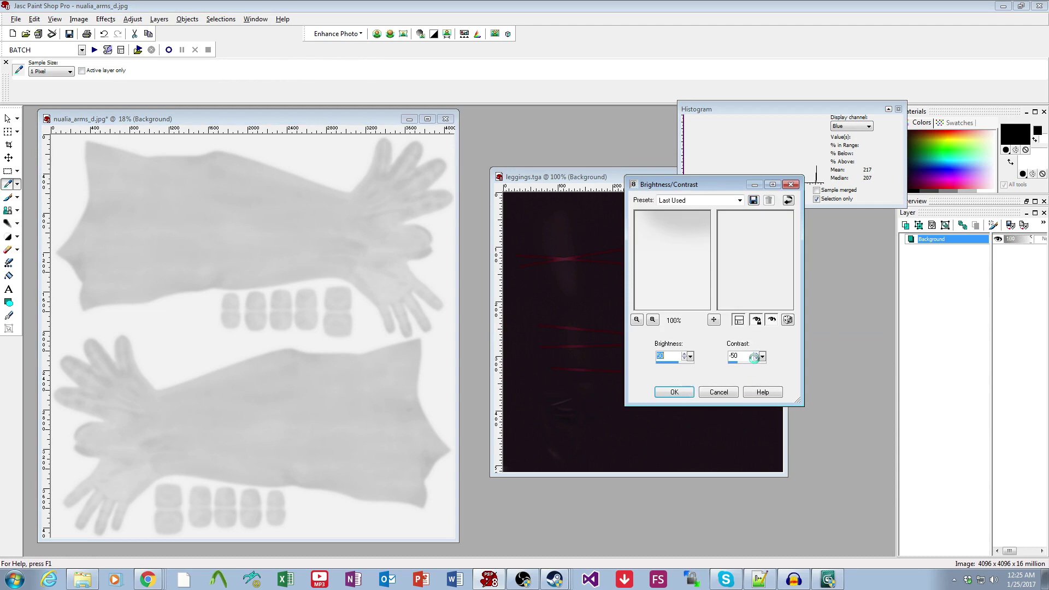
left_click_drag(746, 356, 611, 353)
type("0-50")
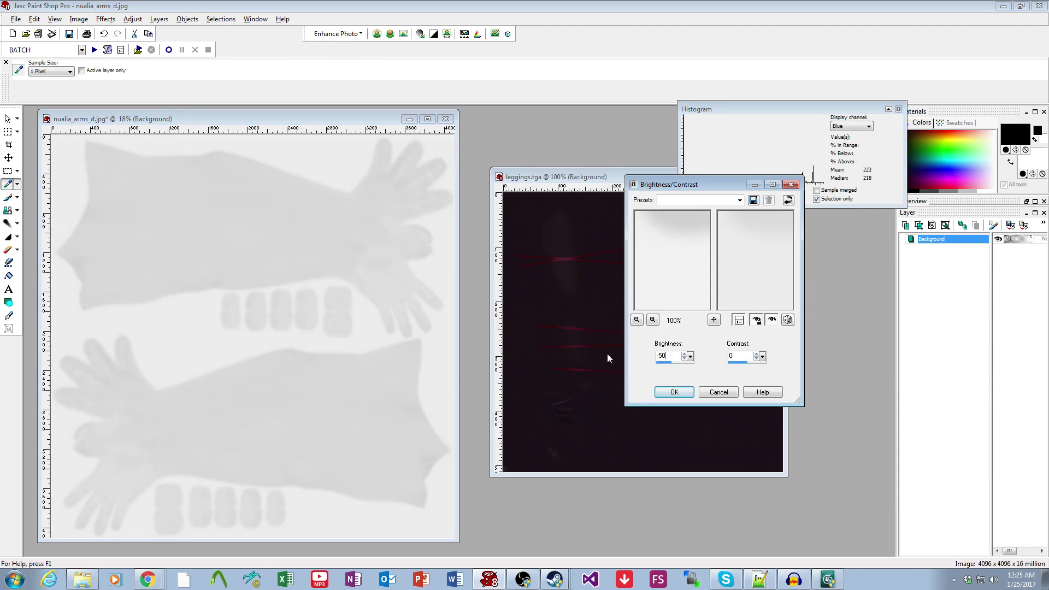
double_click(674, 356)
type("-100")
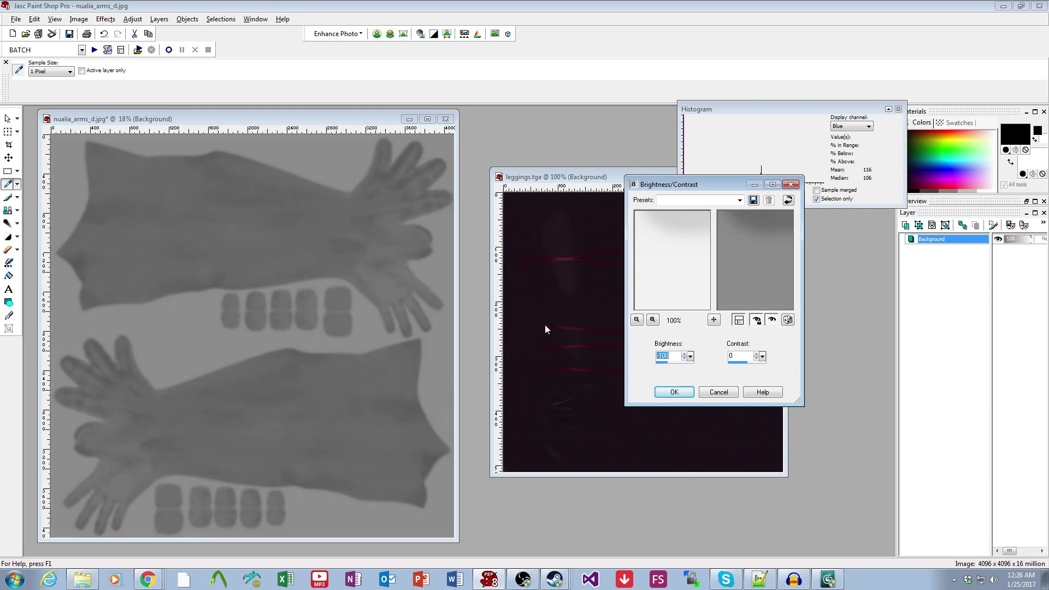
double_click(664, 356)
type("-150")
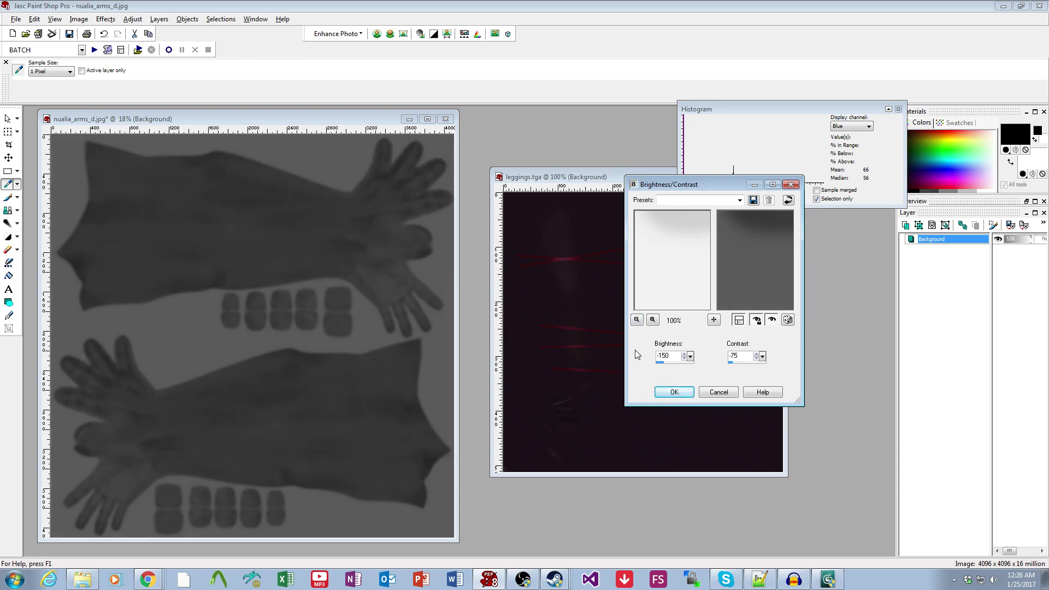
double_click(677, 356)
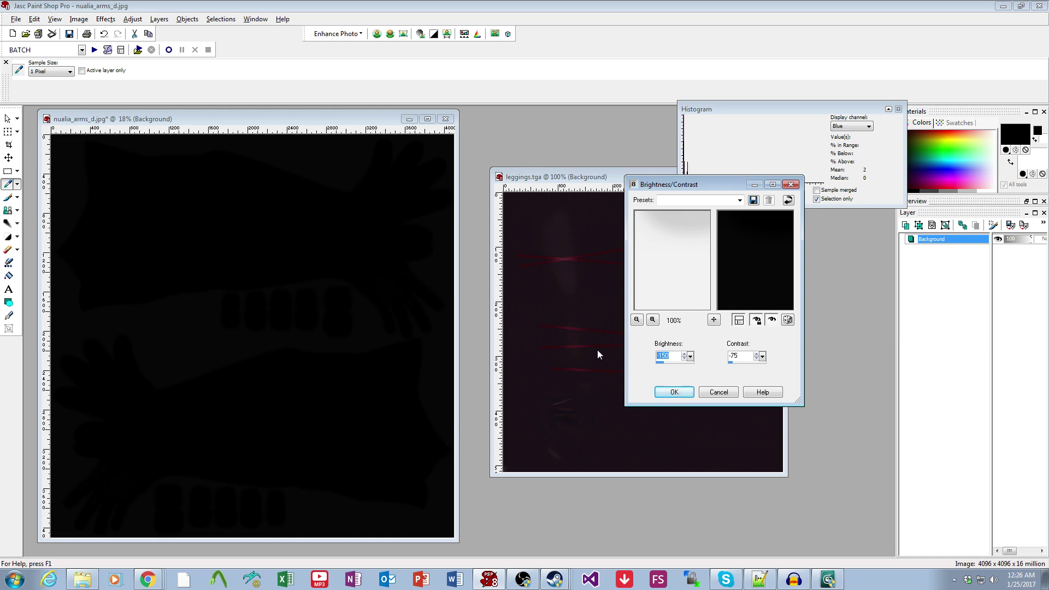
type("-100")
left_click(674, 392)
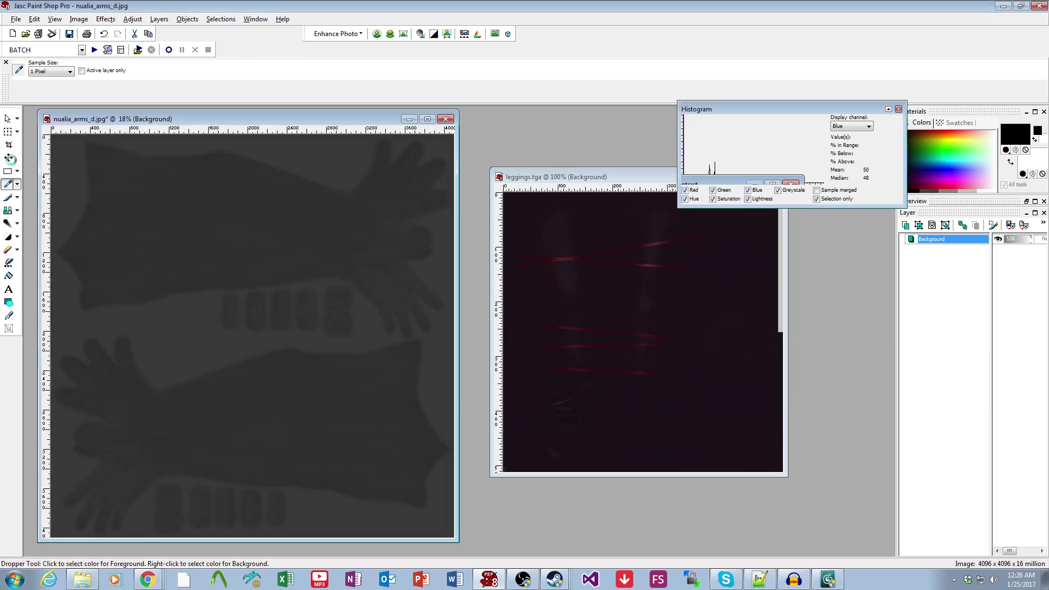
Select a small plain dark area above the red lines in the leggings texture and display its Red channel histogram.
left_click(8, 171)
left_click(620, 218)
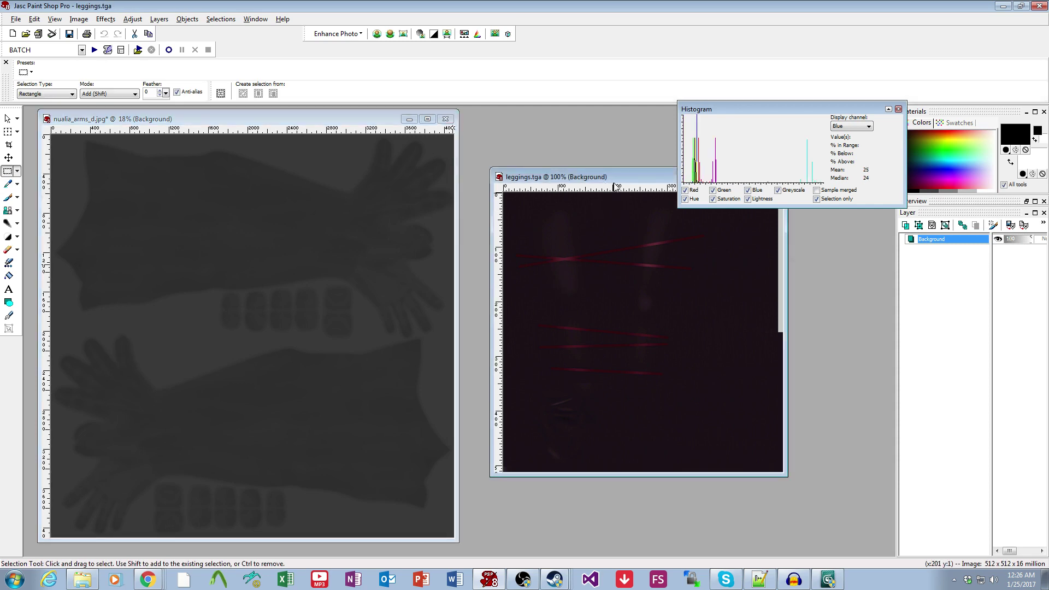
scroll(604, 235, "up", 2)
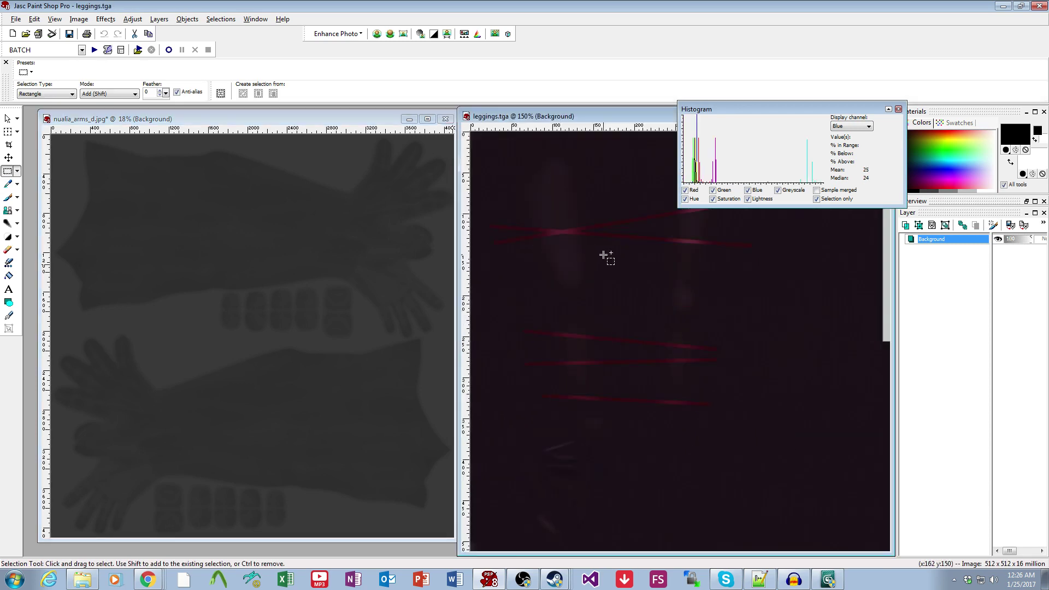
left_click(898, 108)
left_click_drag(629, 163, 670, 199)
key("F7")
left_click(852, 126)
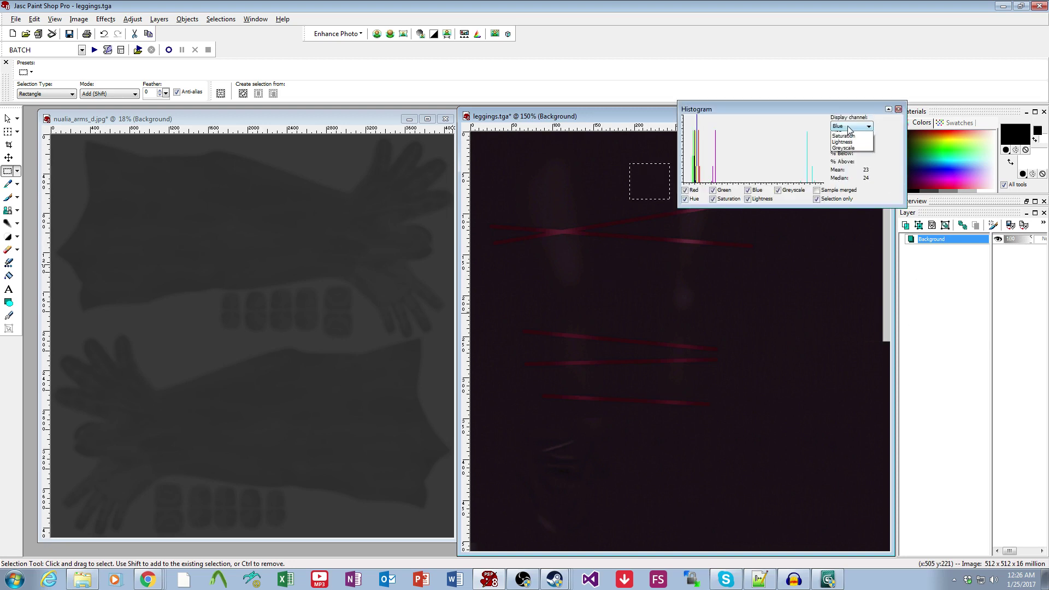
left_click(836, 135)
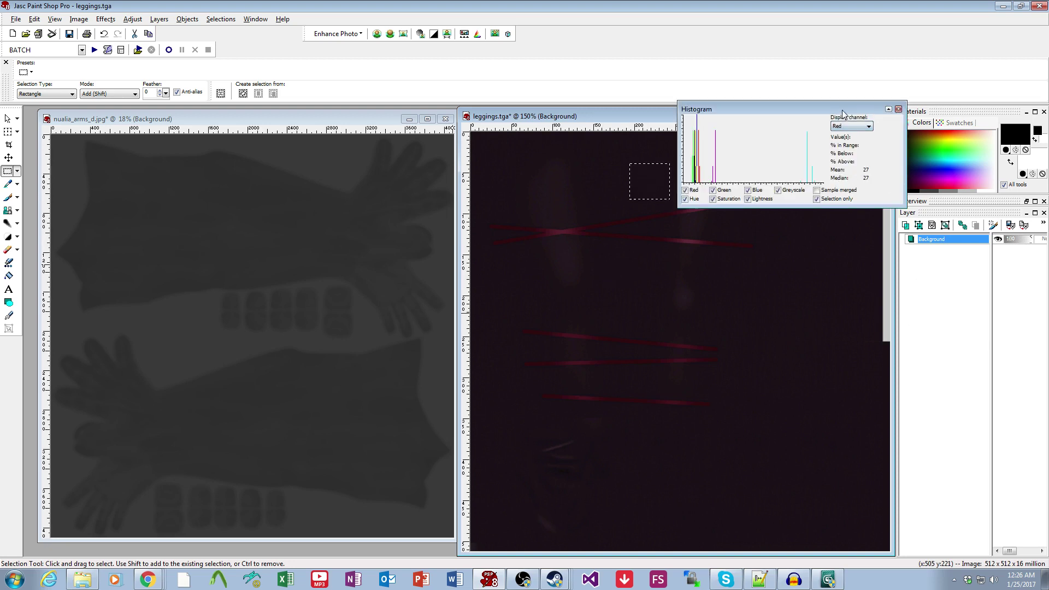
left_click_drag(844, 112, 477, 188)
Open Notepad beside the textures and note the leggings sample's red mean, 27.
left_click(14, 579)
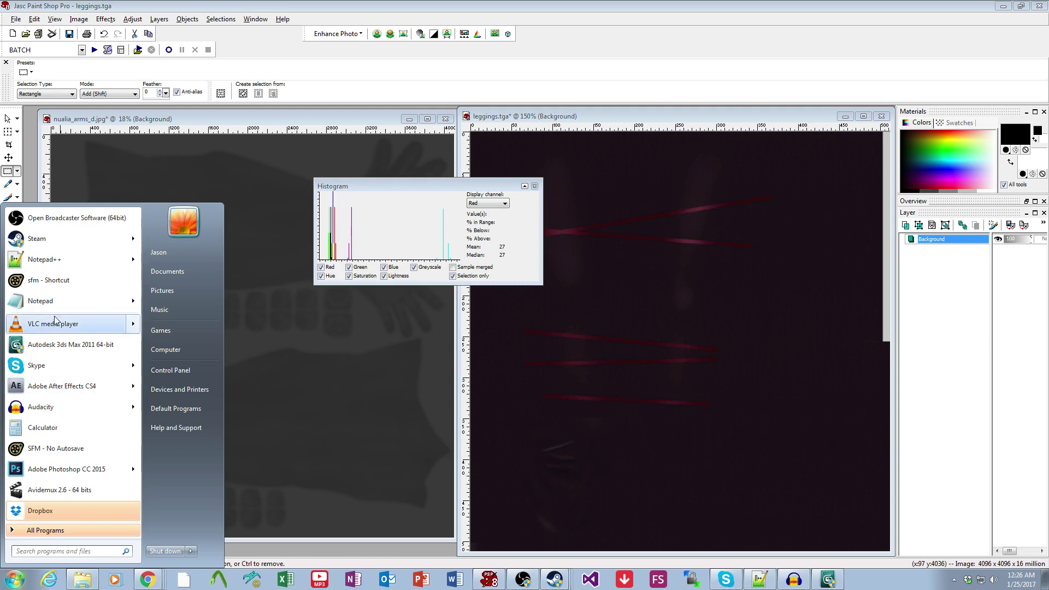
left_click(54, 237)
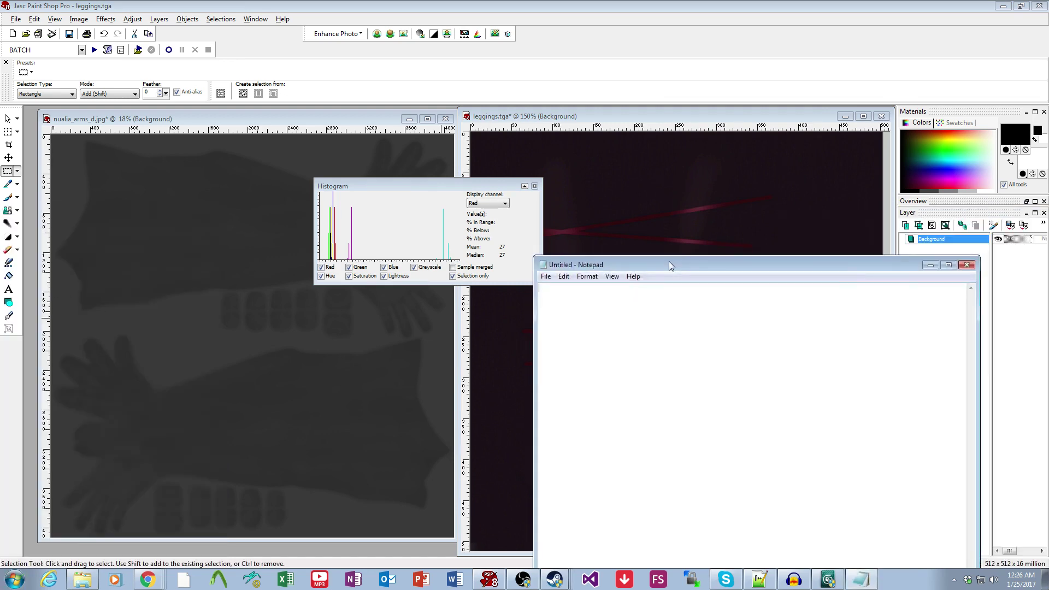
left_click_drag(669, 261, 802, 225)
type("27")
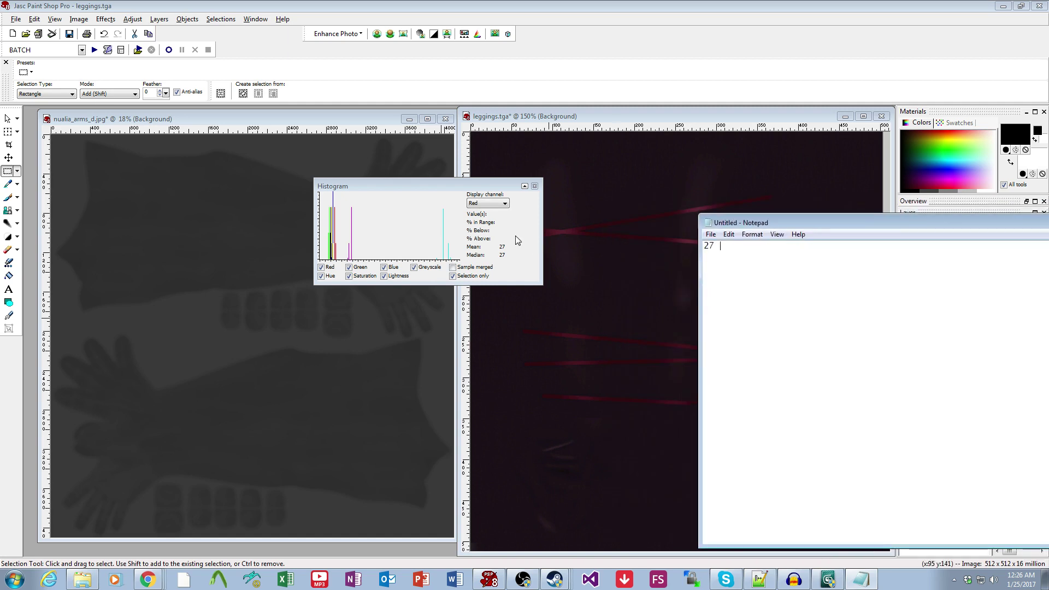
Show the leggings sample's Green and Blue histogram channels and add their means, 17 and 23, to the note.
left_click(487, 202)
left_click(484, 217)
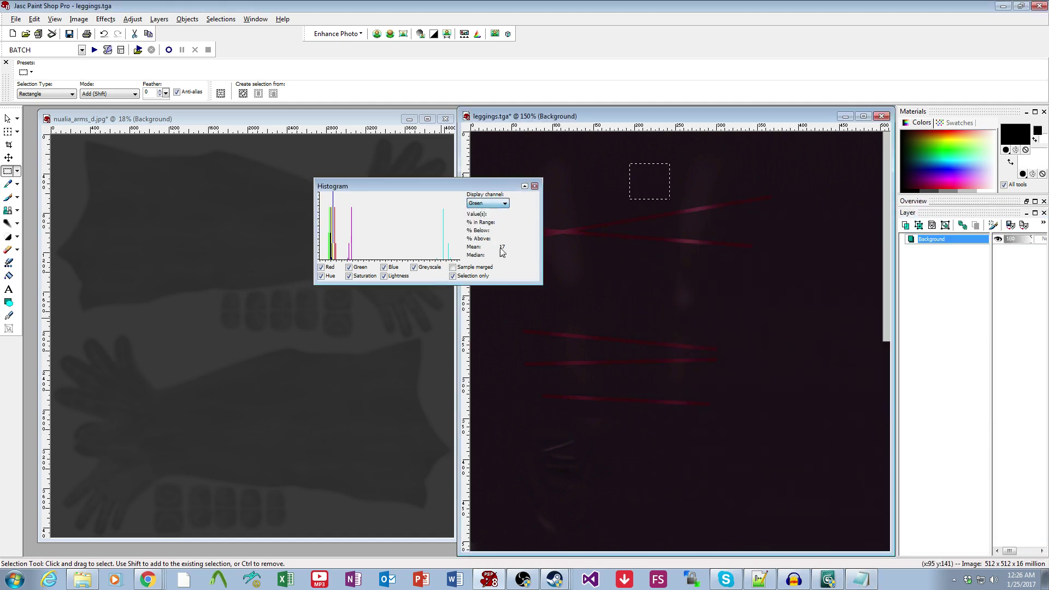
left_click(861, 580)
left_click(500, 202)
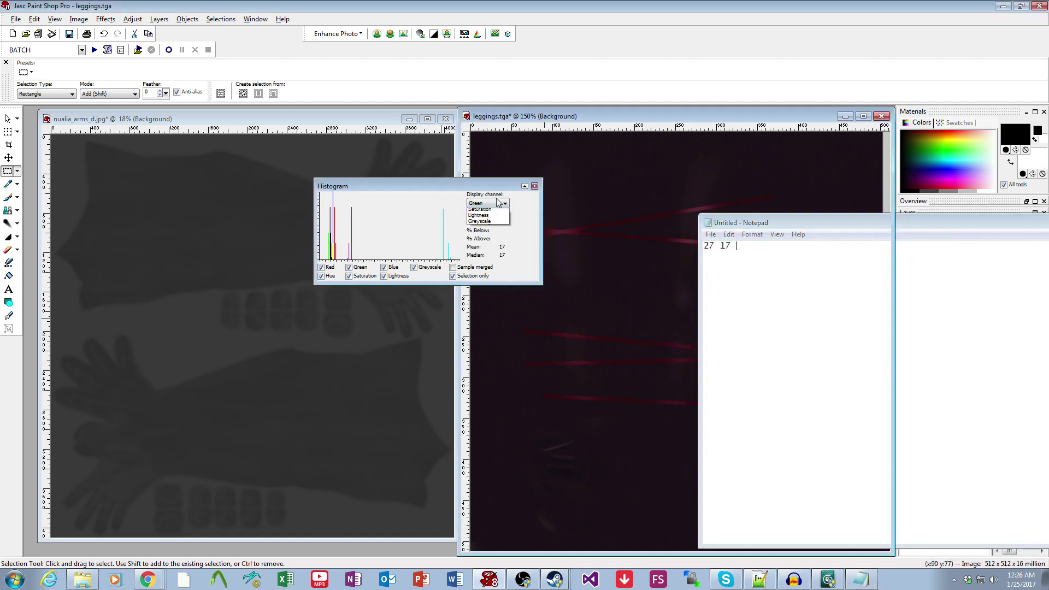
left_click(496, 222)
left_click(860, 580)
type("23")
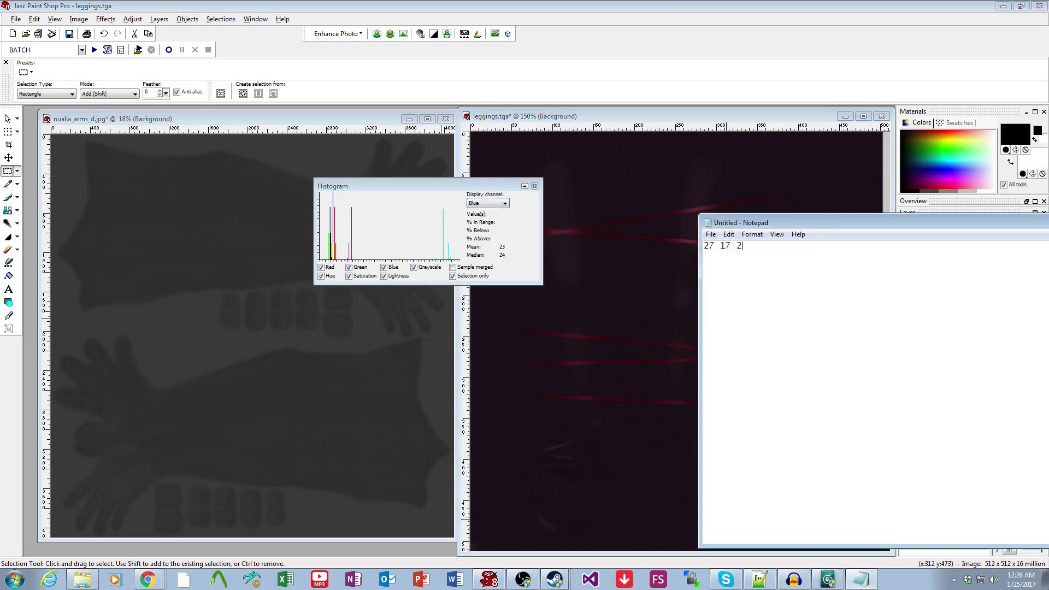
Select an area of about 300 × 165 pixels on the lower arm texture, check its Red histogram and note 46 46 46.
left_click(234, 120)
scroll(245, 391, "up", 4)
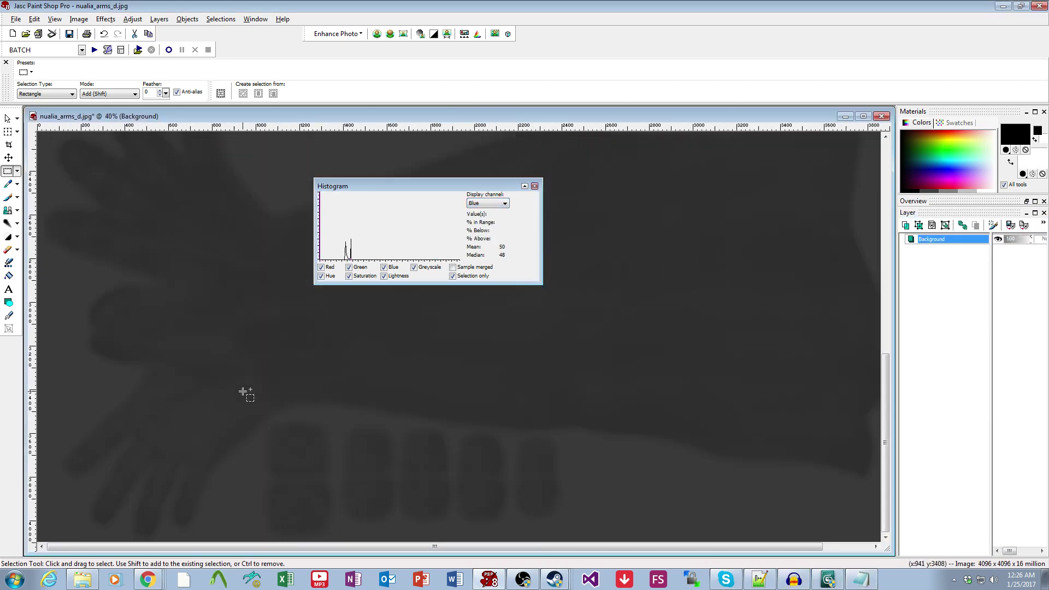
left_click_drag(353, 334, 288, 298)
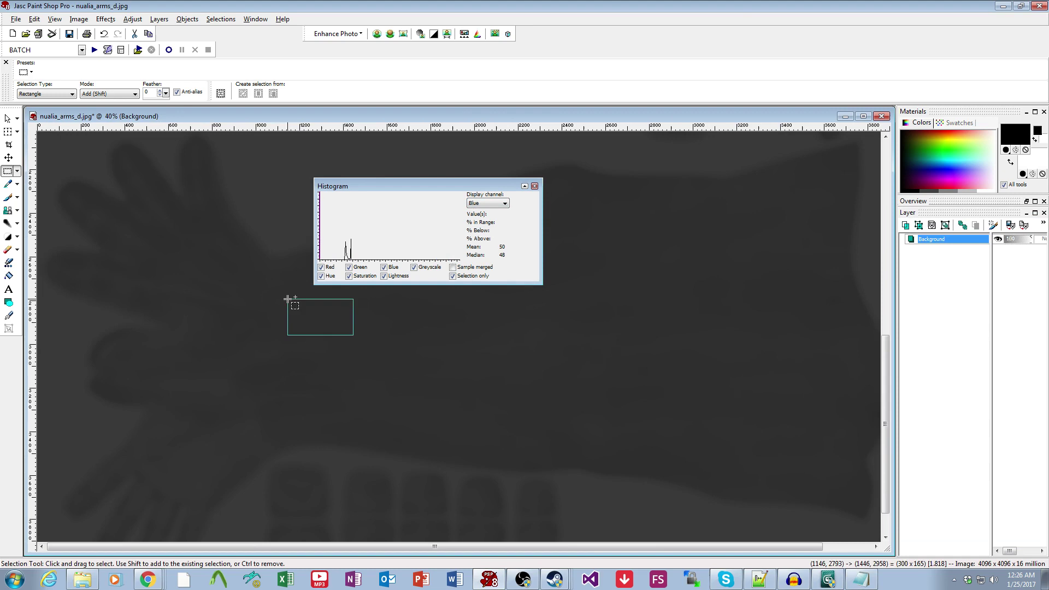
left_click(499, 203)
left_click(488, 211)
left_click(861, 580)
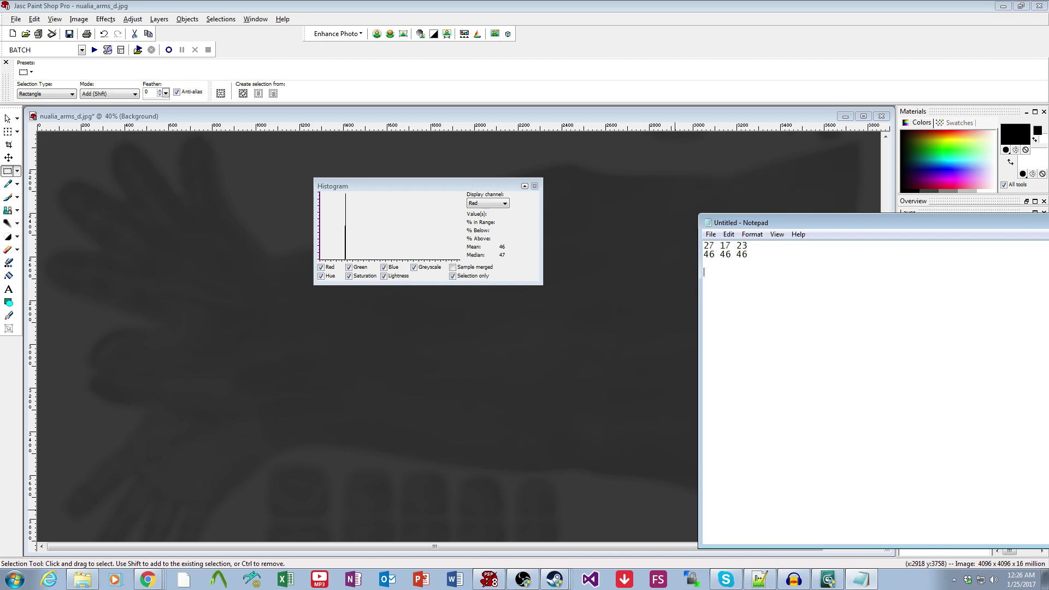
key("Return")
key("Return")
Open Calculator, divide 27 by 46 and record 59% for the red channel in Notepad.
key("super")
type("calc")
key("Return")
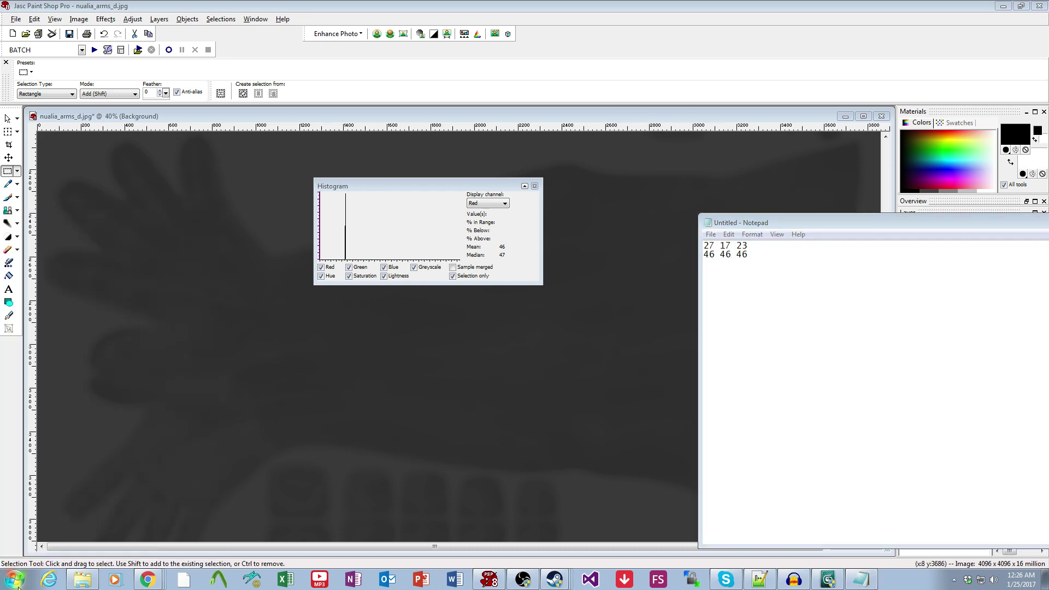
left_click_drag(694, 248, 352, 210)
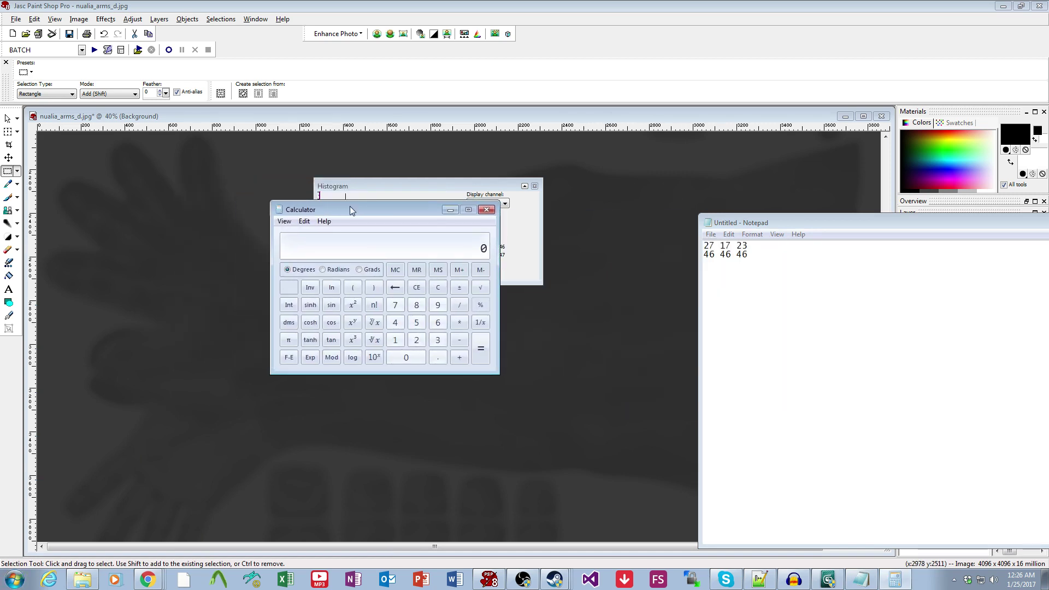
type("27/46")
key("Return")
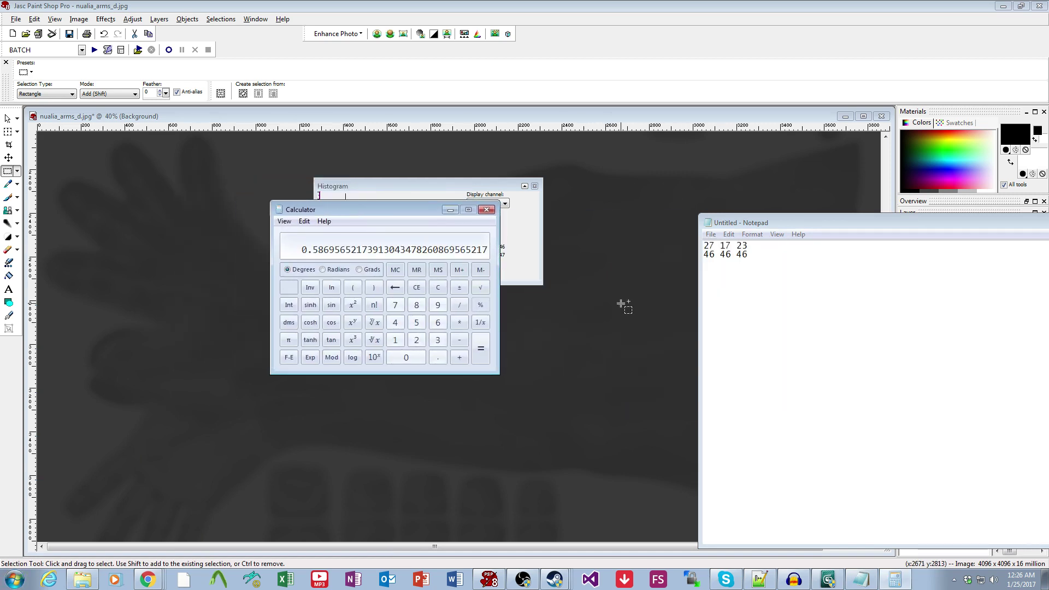
left_click(760, 298)
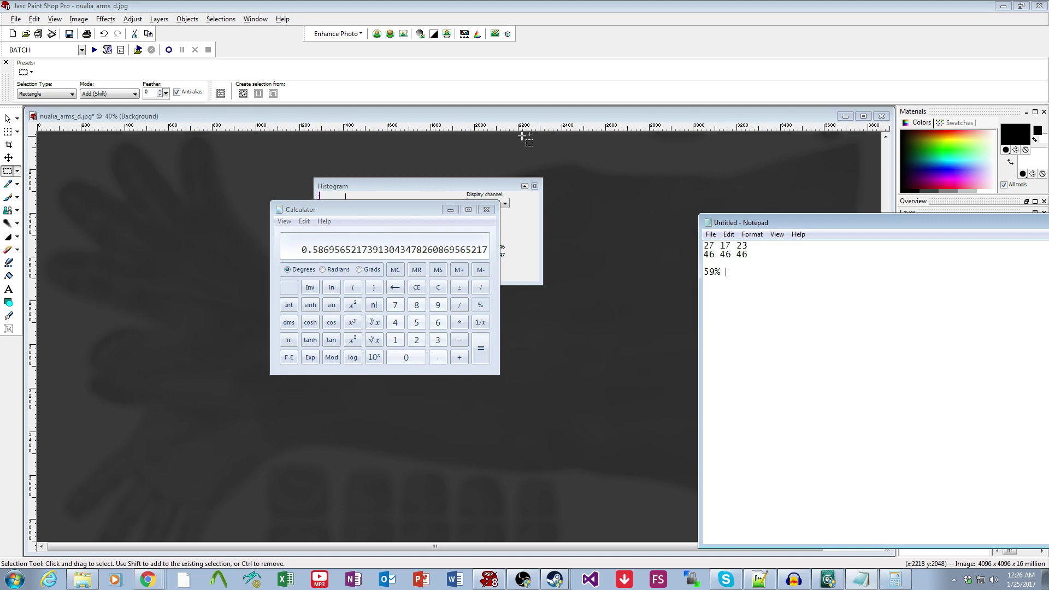
Divide 17 by 46 in Calculator and record 37% for the green channel in Notepad.
left_click_drag(408, 208, 431, 196)
type("17/46")
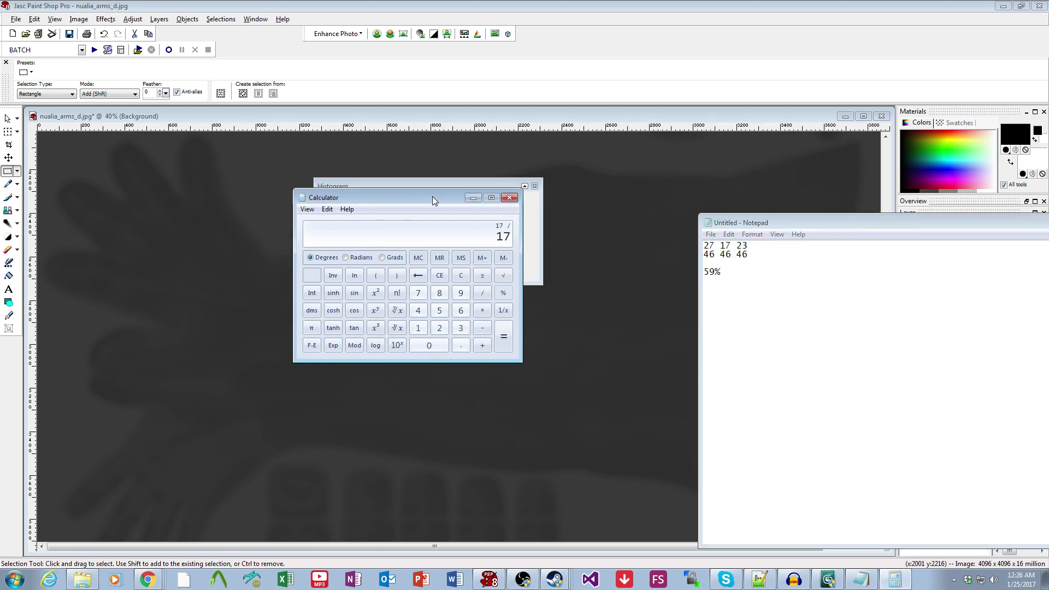
key("Return")
left_click(780, 268)
type("37")
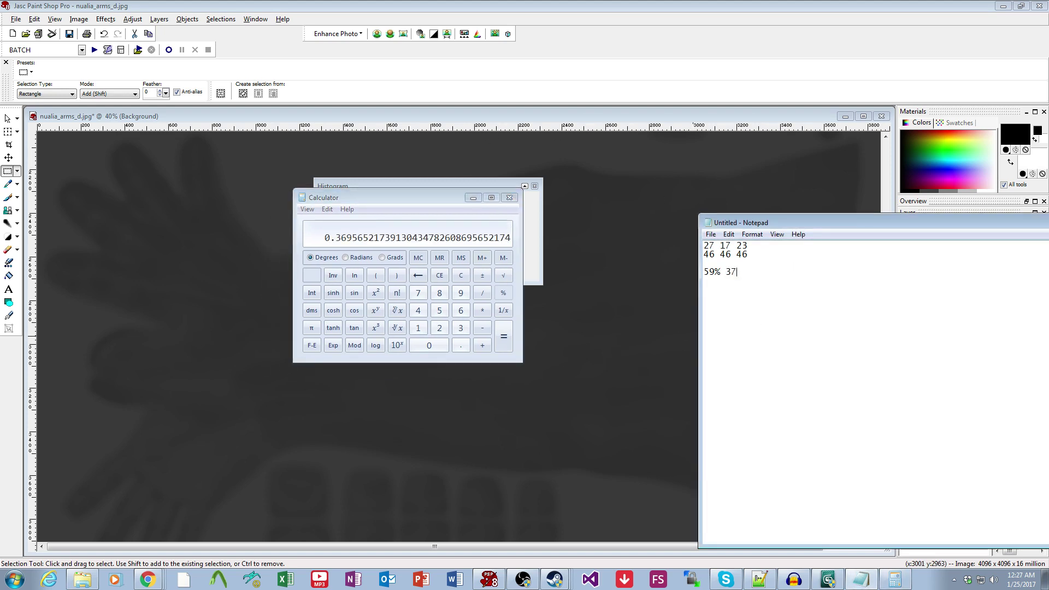
Divide 23 by 46 in Calculator and record 50% for the blue channel in Notepad.
left_click(389, 205)
type("23/")
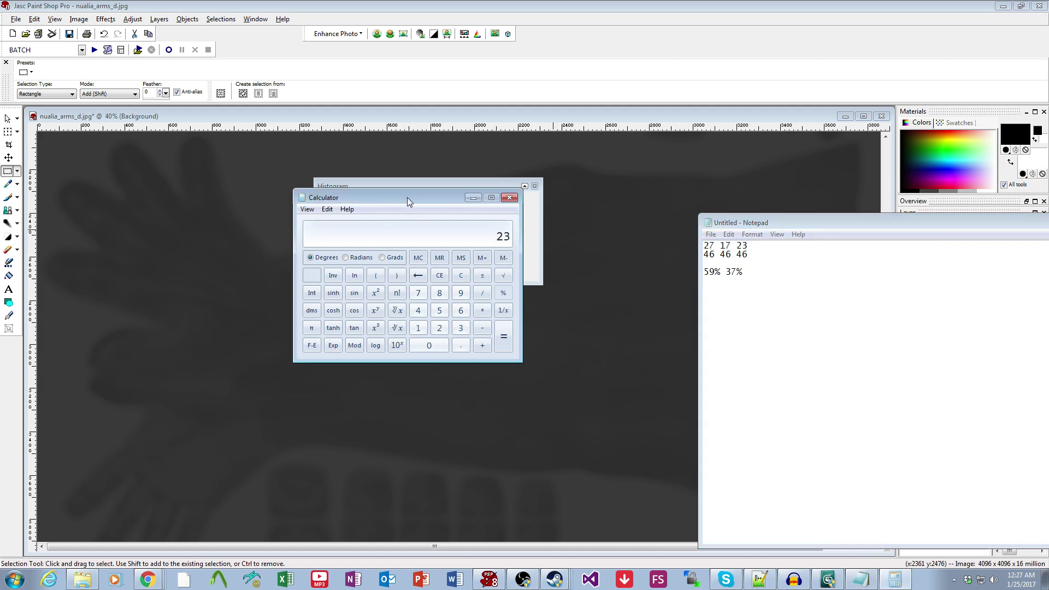
type("46")
key("Return")
left_click(764, 271)
type("50%")
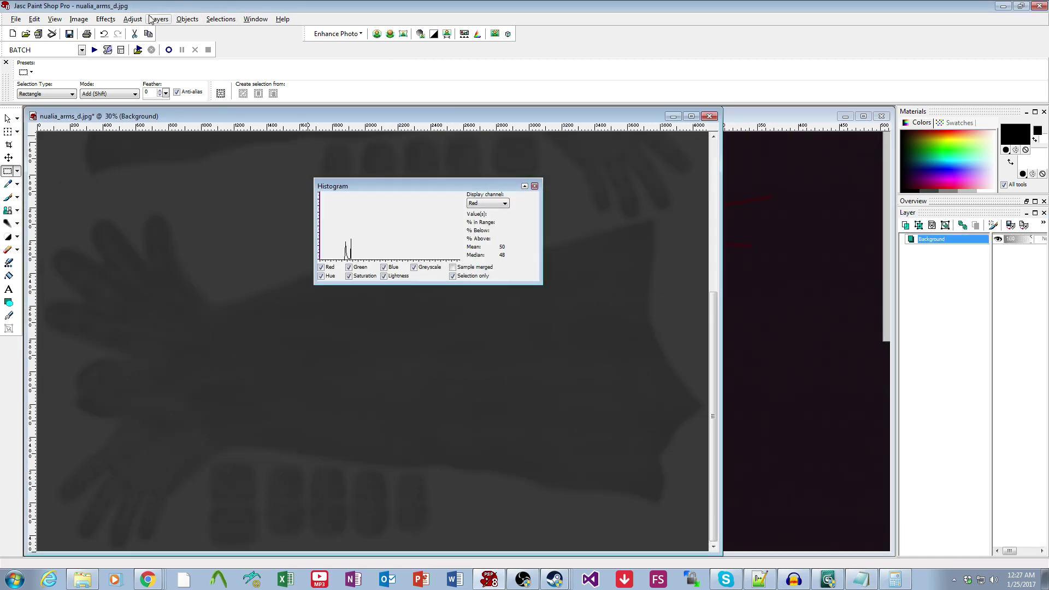
Use the Channel Mixer on the arm texture, setting red output to 59% red and green output to 37% green.
left_click(133, 19)
mouse_move(164, 30)
left_click(258, 61)
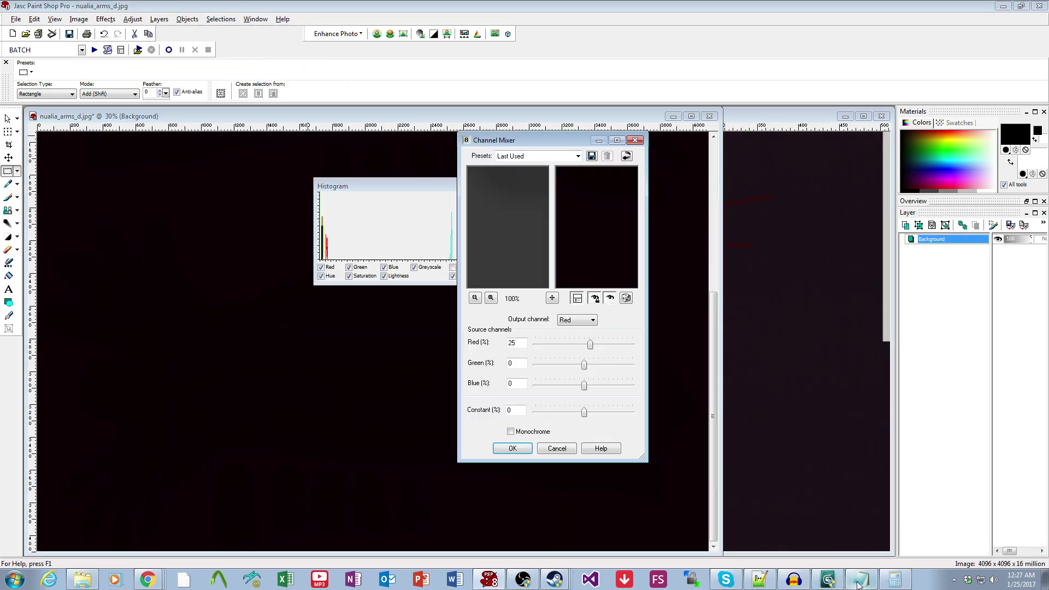
left_click(857, 581)
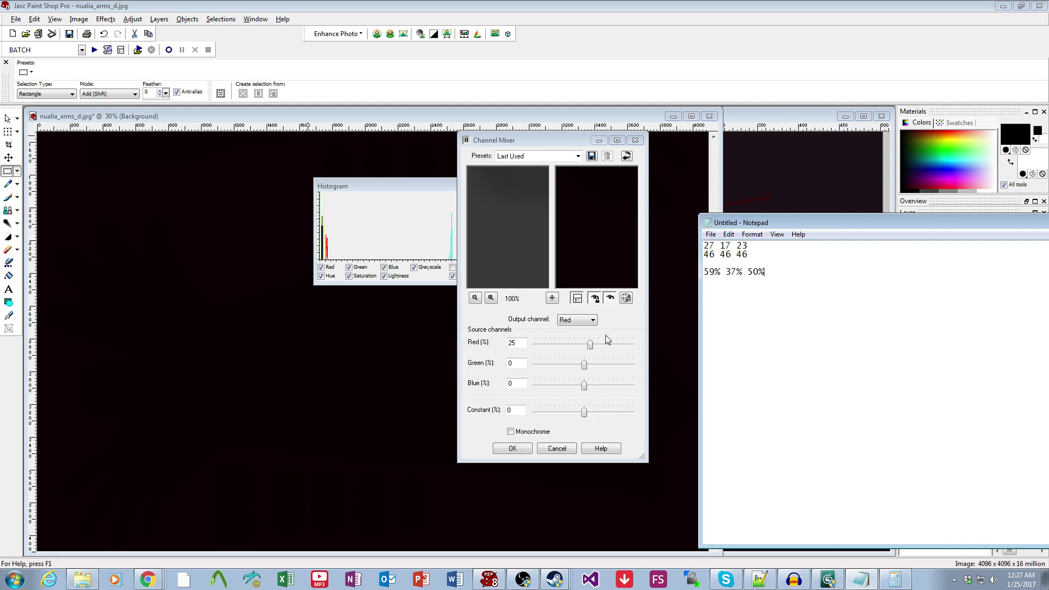
type("59")
left_click_drag(524, 344, 493, 358)
left_click(579, 321)
left_click(576, 337)
type("37")
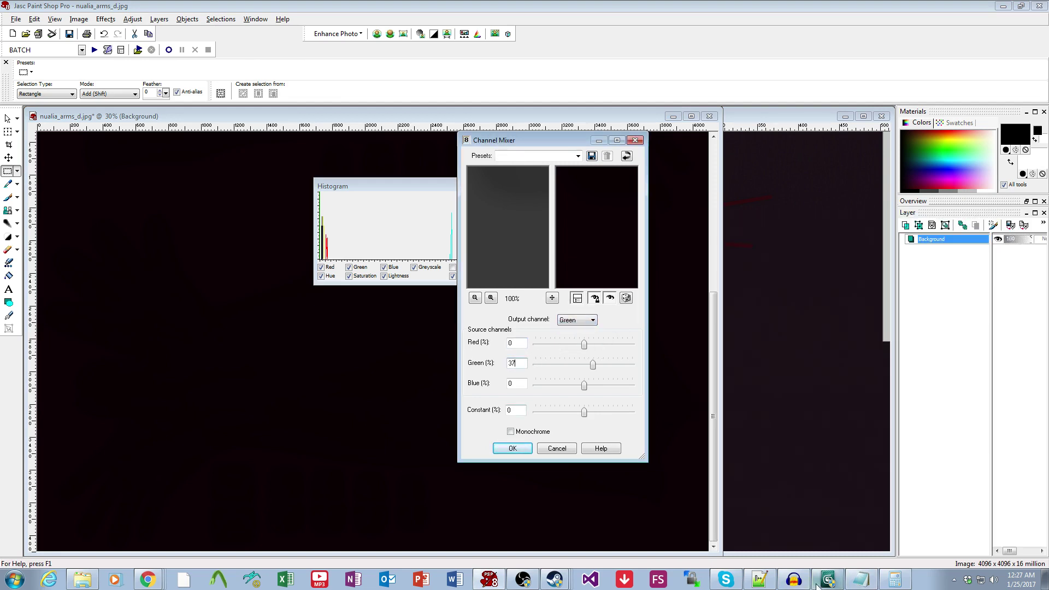
Set the Channel Mixer's blue output to 50% blue, apply the mix and save nualia_arms_d.jpg.
left_click(860, 579)
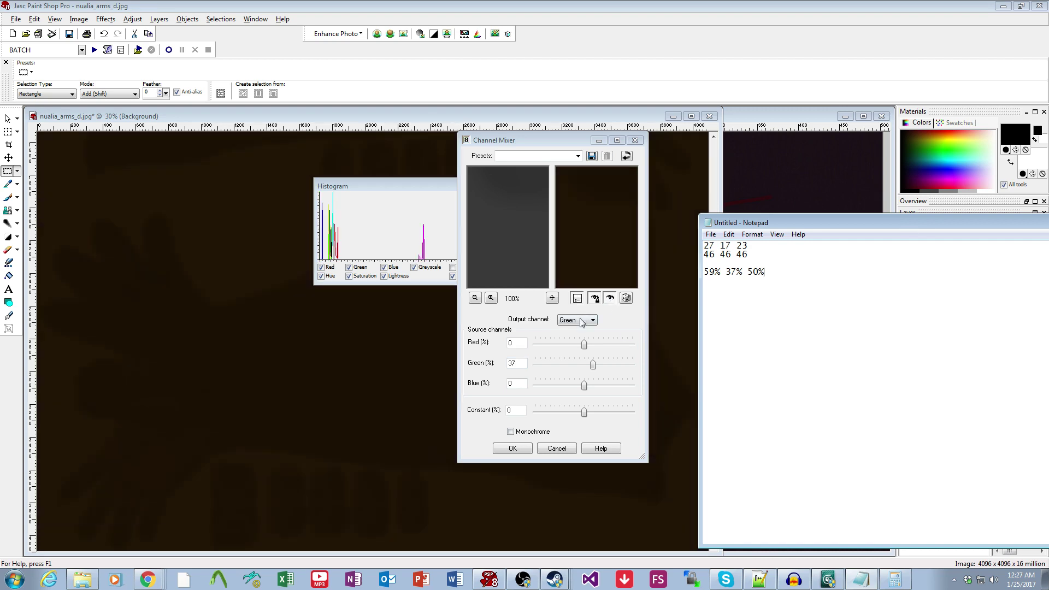
left_click(577, 320)
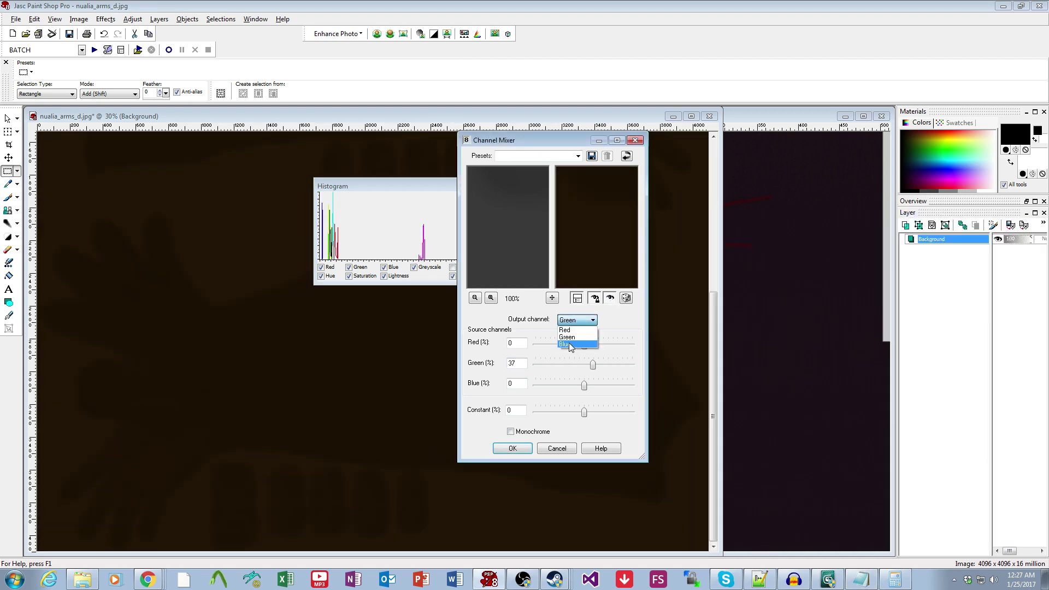
left_click(568, 342)
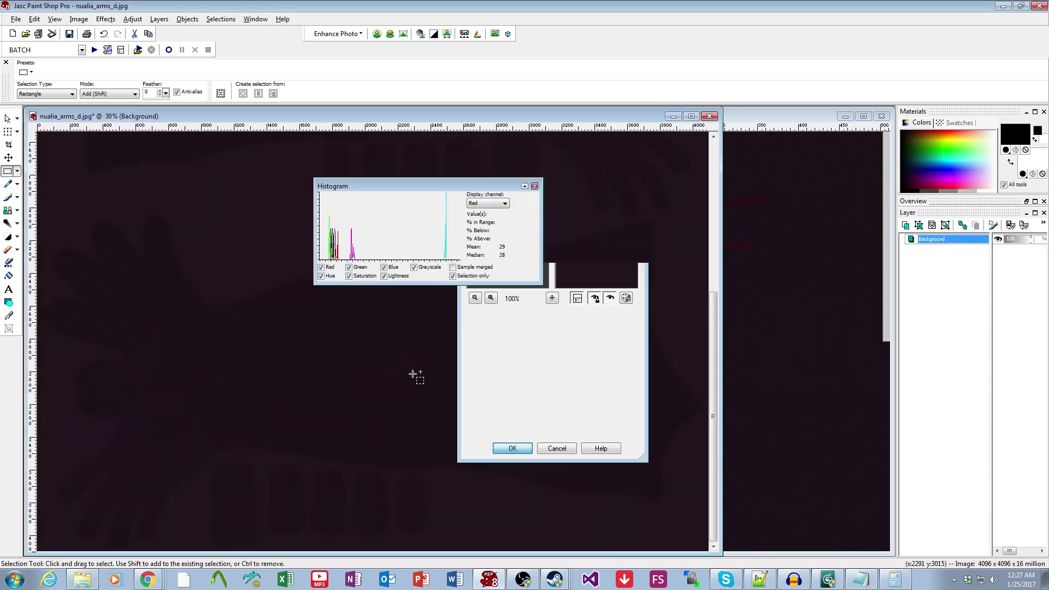
key("ctrl+s")
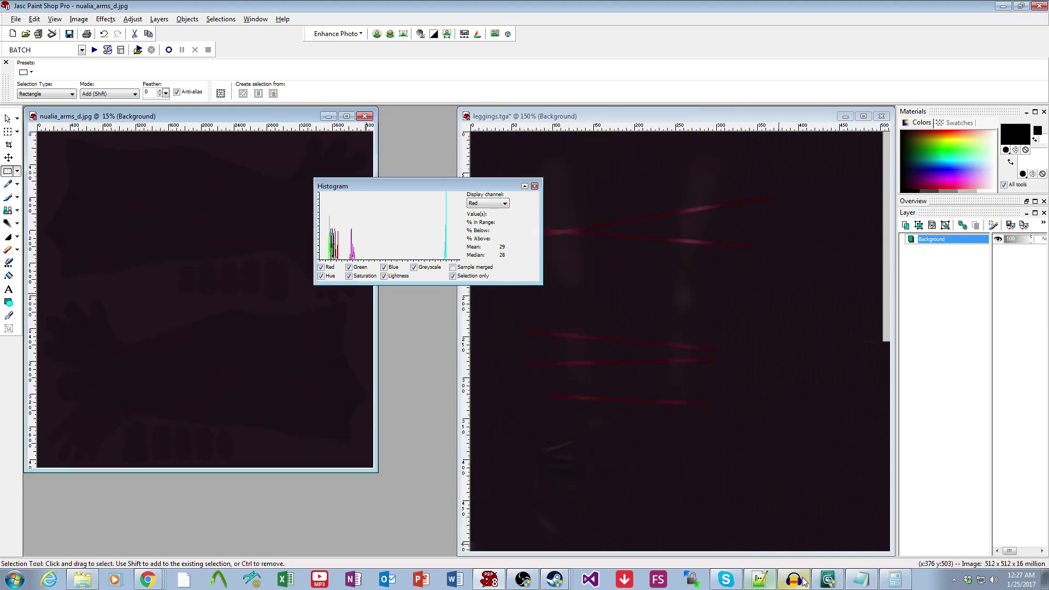
Switch to 3ds Max and sample the character's multi/sub-object material from the upper body into the Material Editor.
left_click(826, 578)
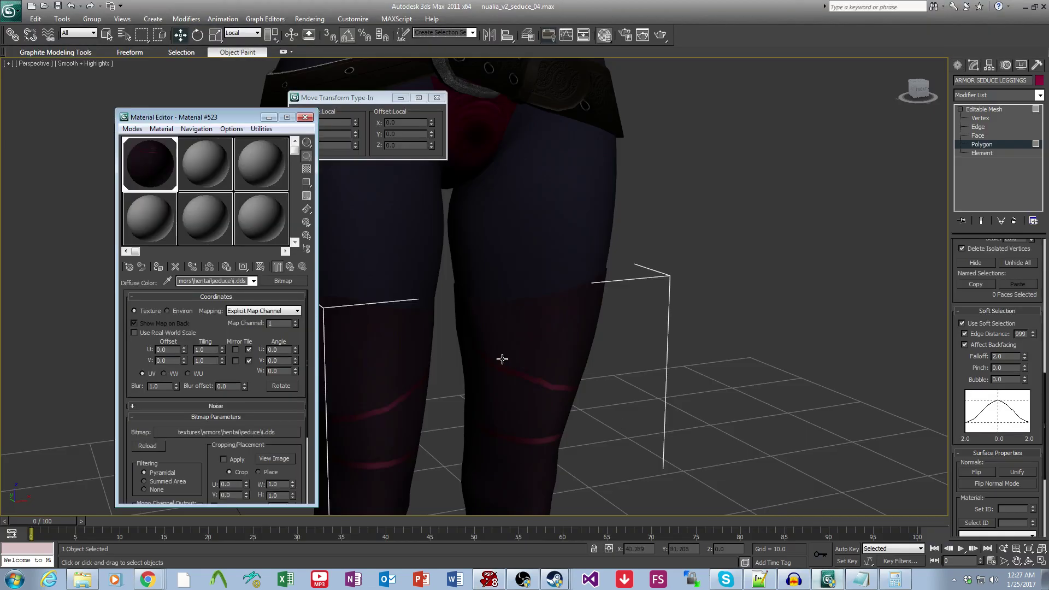
left_click(169, 281)
middle_click_drag(571, 227, 533, 437)
middle_click_drag(612, 197, 480, 451)
left_click(568, 196)
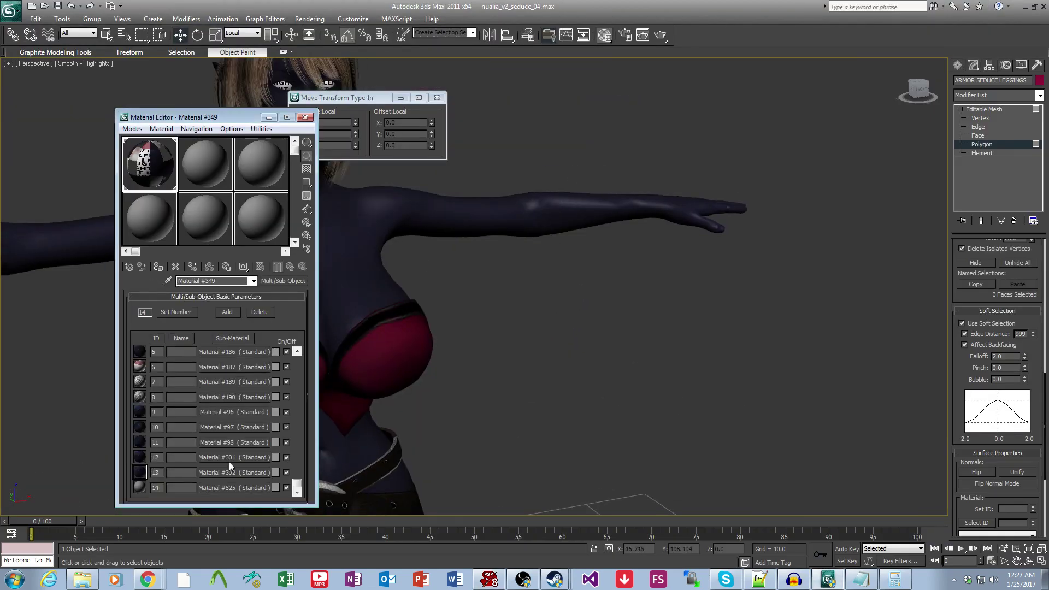
Load nualia_arms_d.jpg from the Desktop as the diffuse bitmap of sub-material 14.
left_click(201, 333)
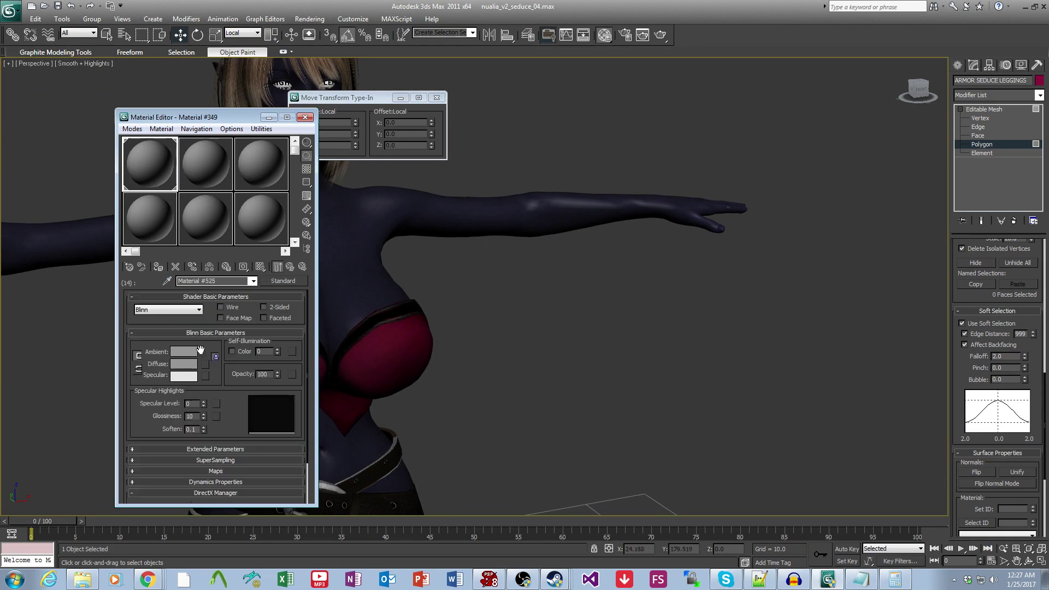
left_click(204, 364)
double_click(431, 164)
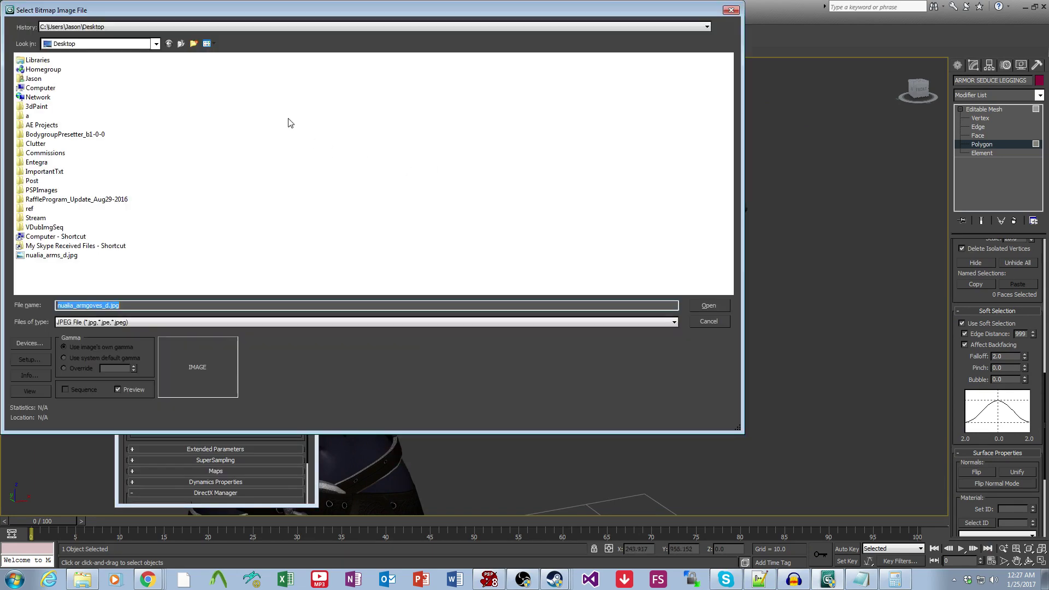
double_click(80, 255)
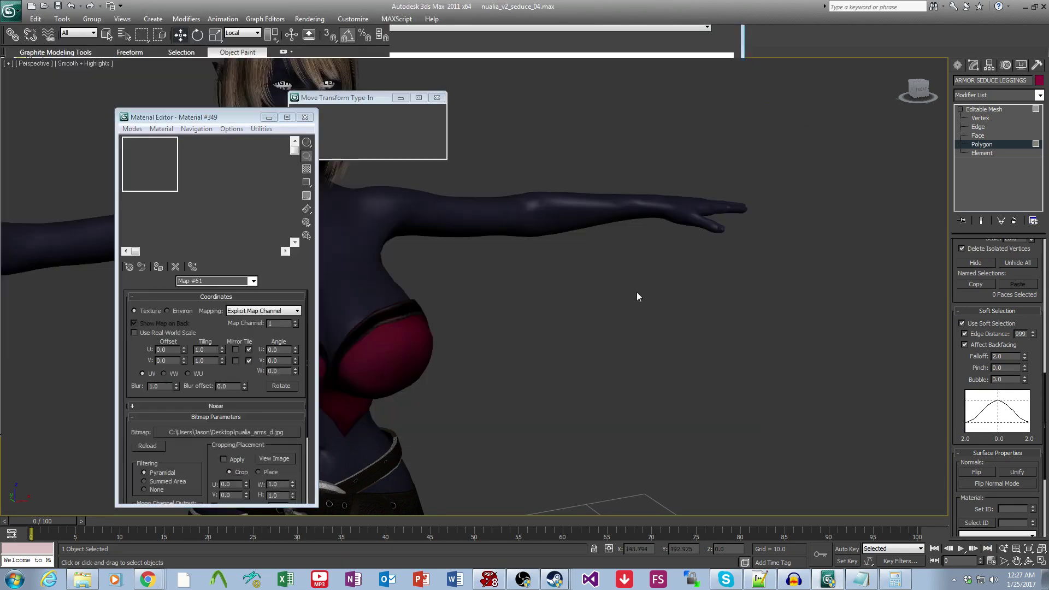
Select the glove element of ARMOR SEDUCE ARMGLOVES, assign it material ID 14 and clear the selection.
middle_click_drag(614, 342, 604, 402)
scroll(604, 403, "up", 3)
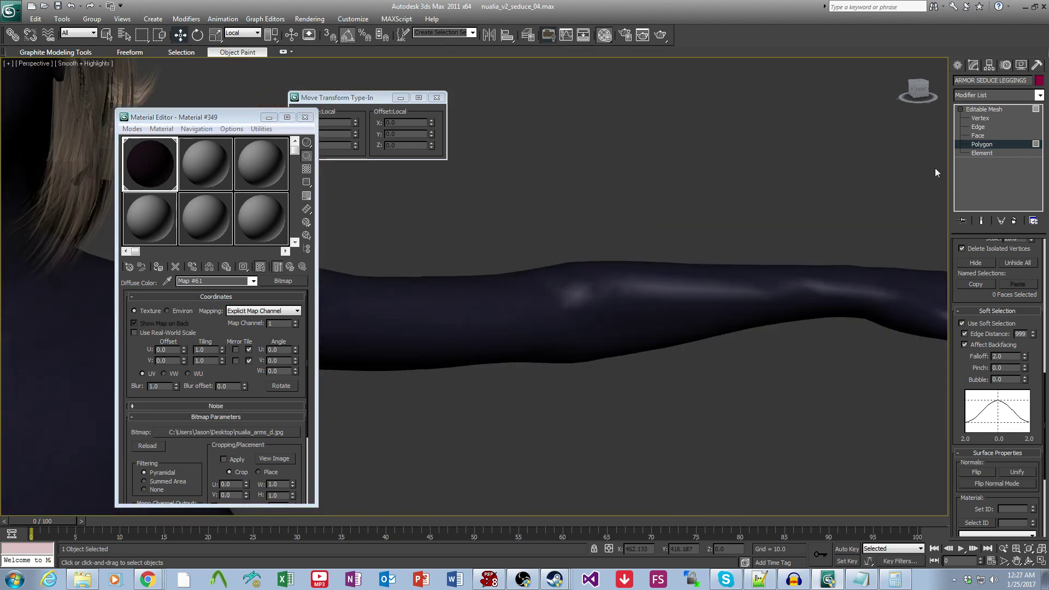
left_click(988, 154)
scroll(630, 339, "down", 5)
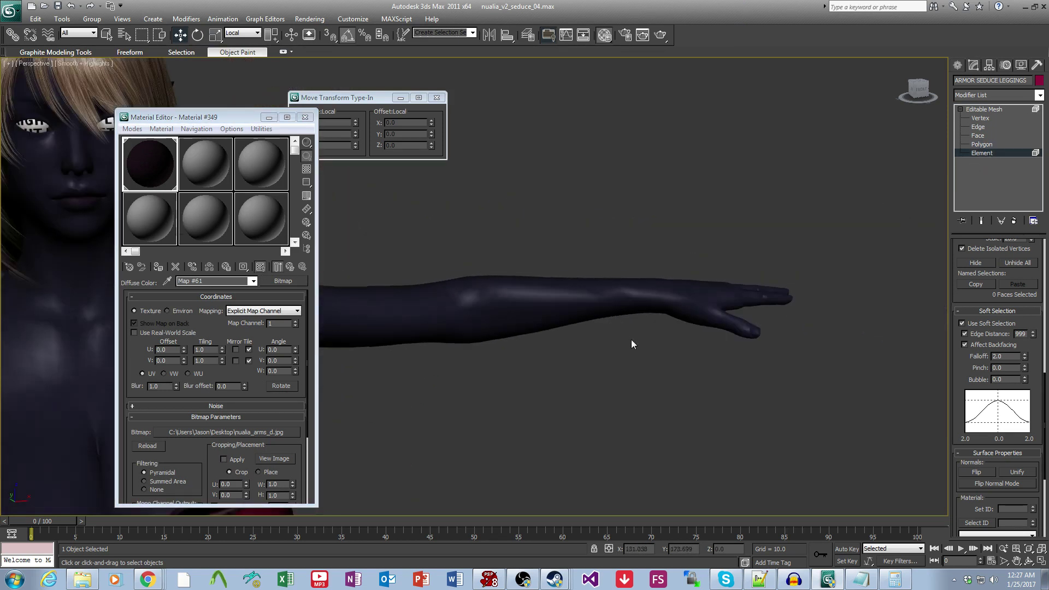
left_click(983, 110)
left_click(579, 286)
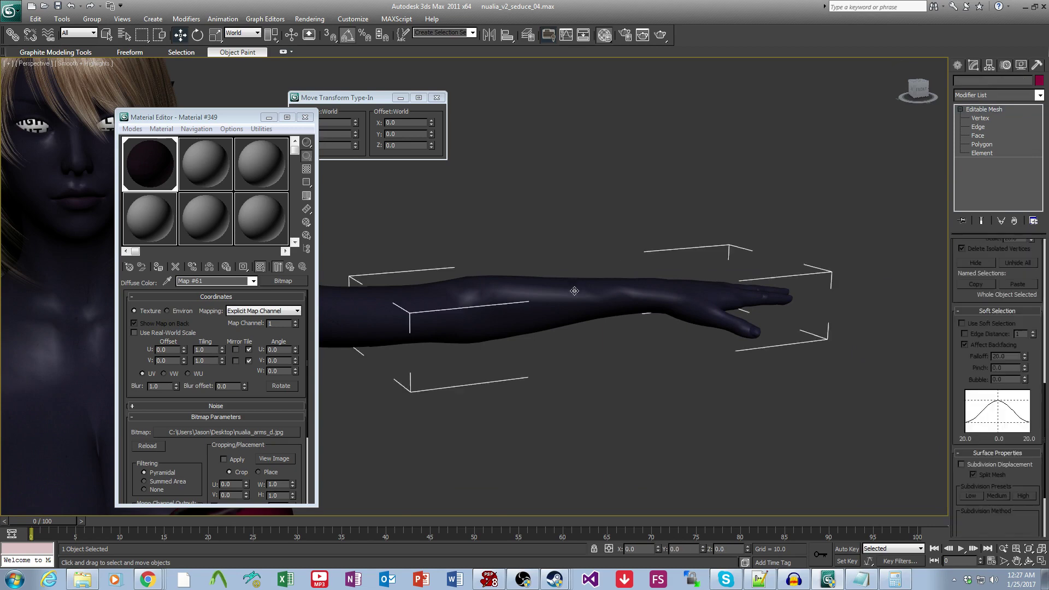
left_click(976, 153)
left_click(627, 288)
left_click_drag(986, 429, 963, 30)
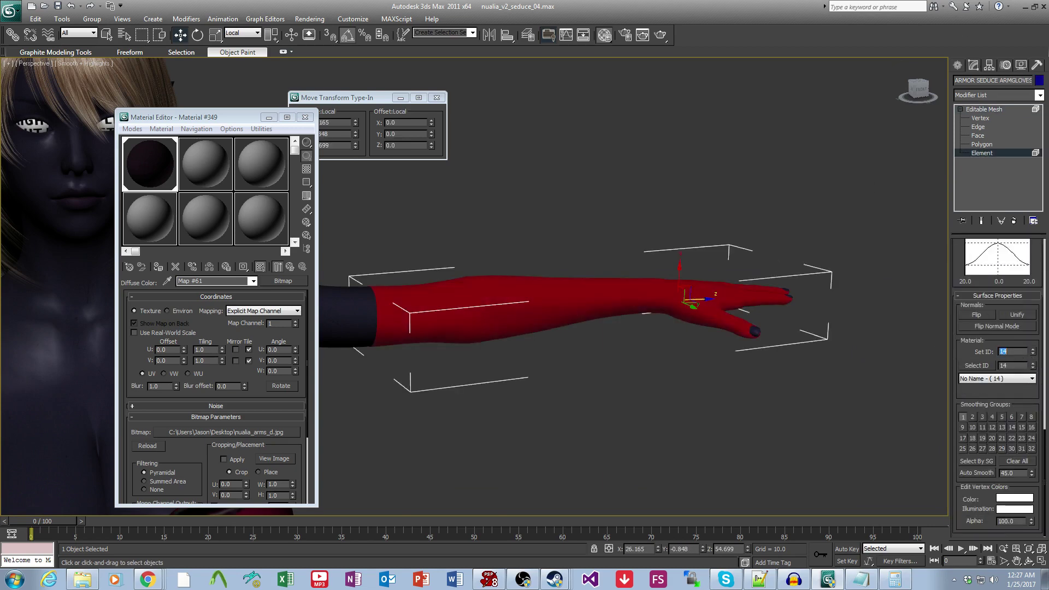
left_click(828, 361)
Delete all elements of the arm glove object except the main glove mesh, and leave element editing.
scroll(725, 370, "up", 5)
scroll(737, 375, "down", 8)
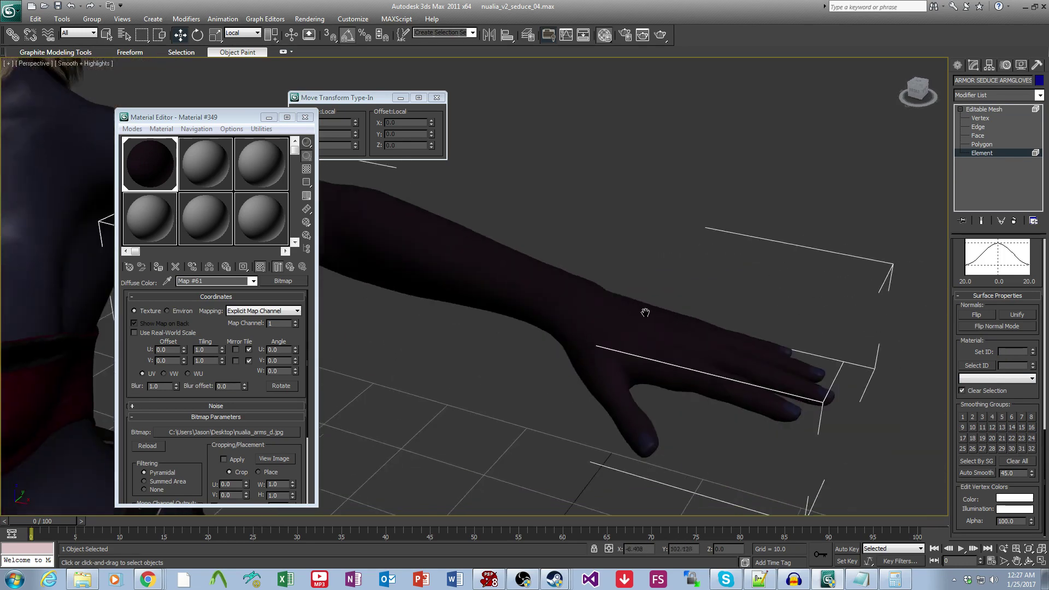
middle_click_drag(756, 270, 473, 438)
scroll(501, 396, "up", 5)
middle_click_drag(500, 396, 552, 371)
scroll(552, 371, "up", 2)
middle_click_drag(583, 464, 625, 366)
left_click(531, 385)
key("ctrl+i")
key("Delete")
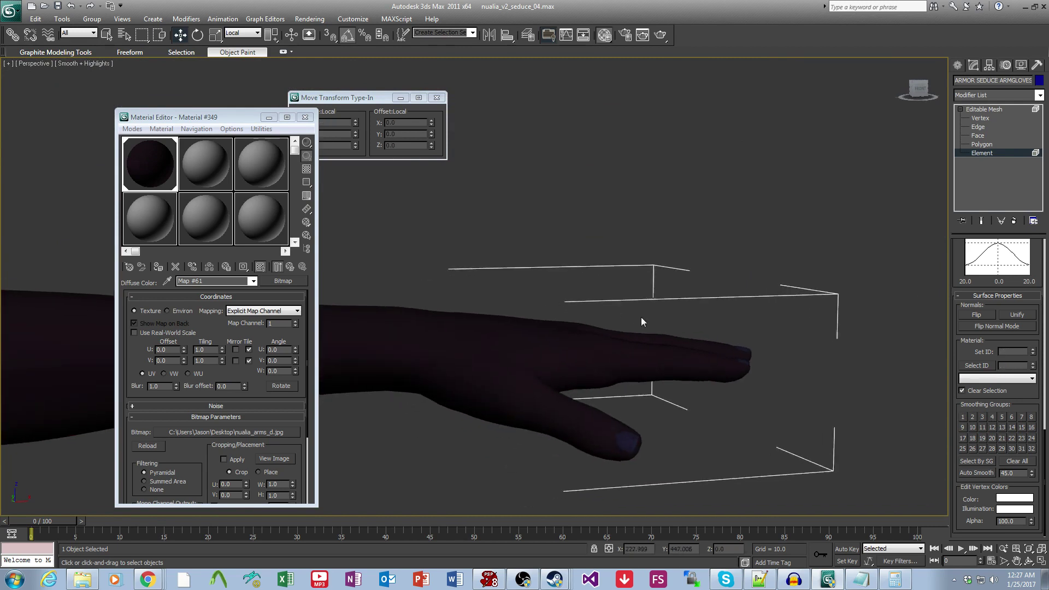
scroll(641, 318, "down", 2)
middle_click_drag(641, 317, 666, 351, "alt")
scroll(667, 351, "down", 2)
left_click(983, 109)
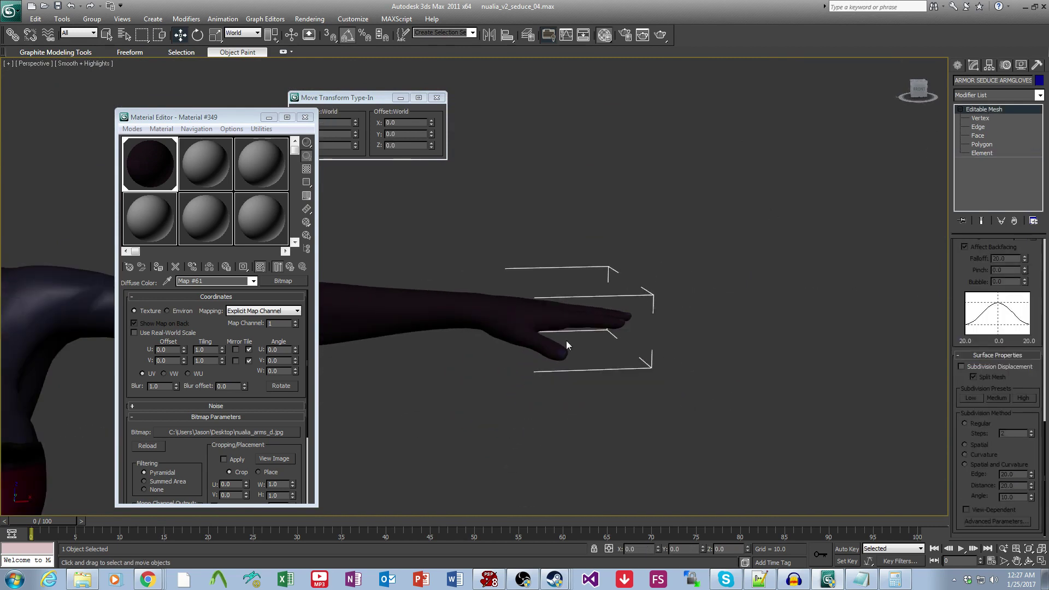
Close the Material Editor and the Move Transform Type-In windows.
middle_click_drag(566, 340, 698, 369)
scroll(695, 366, "up", 3)
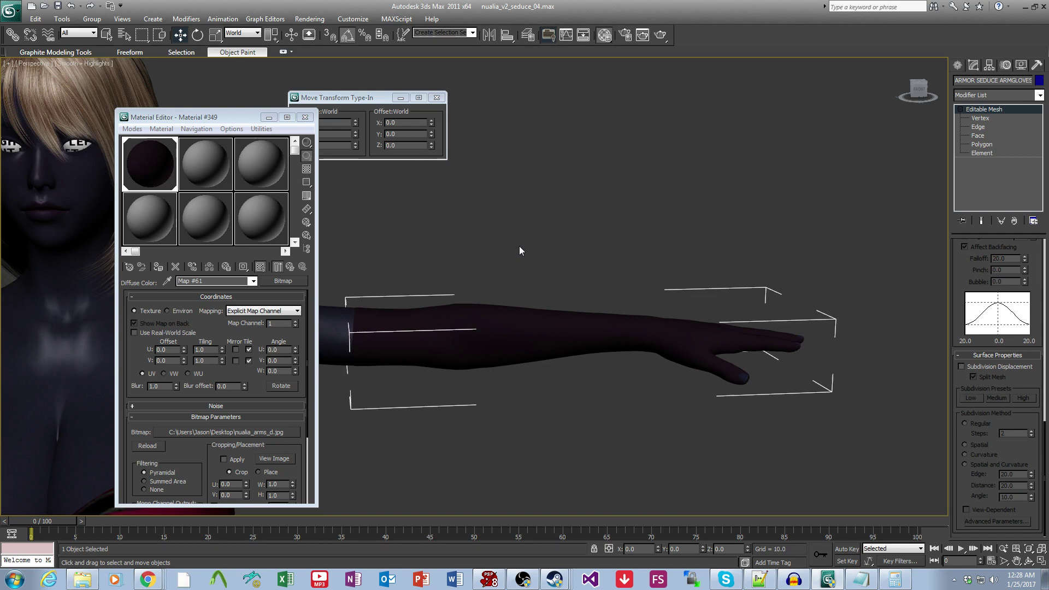
left_click(305, 116)
left_click(436, 97)
scroll(582, 286, "down", 3)
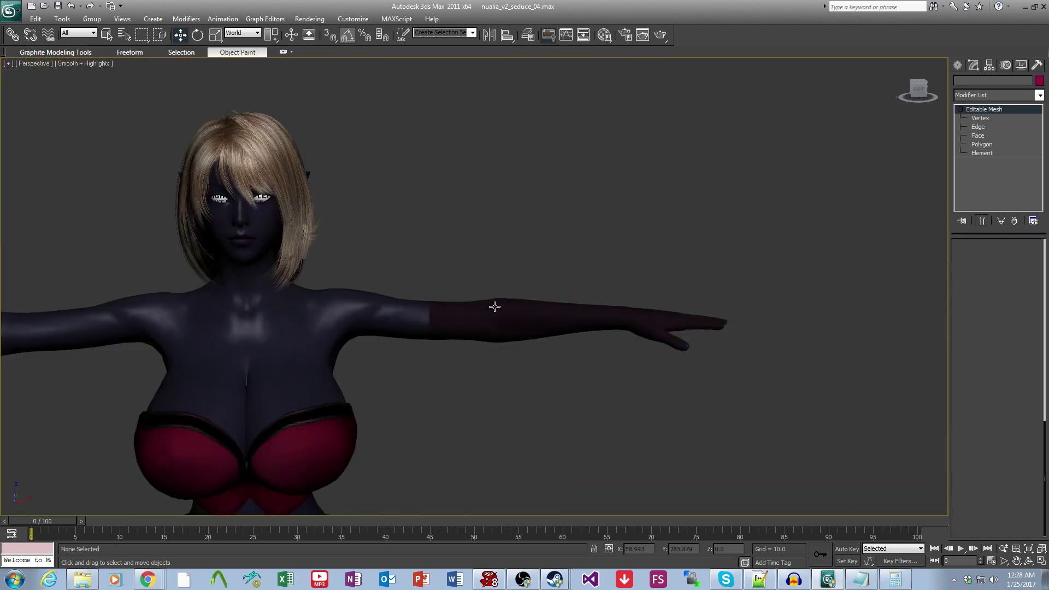
Mirror the arm glove across the world X axis as a copy with zero offset.
left_click(62, 19)
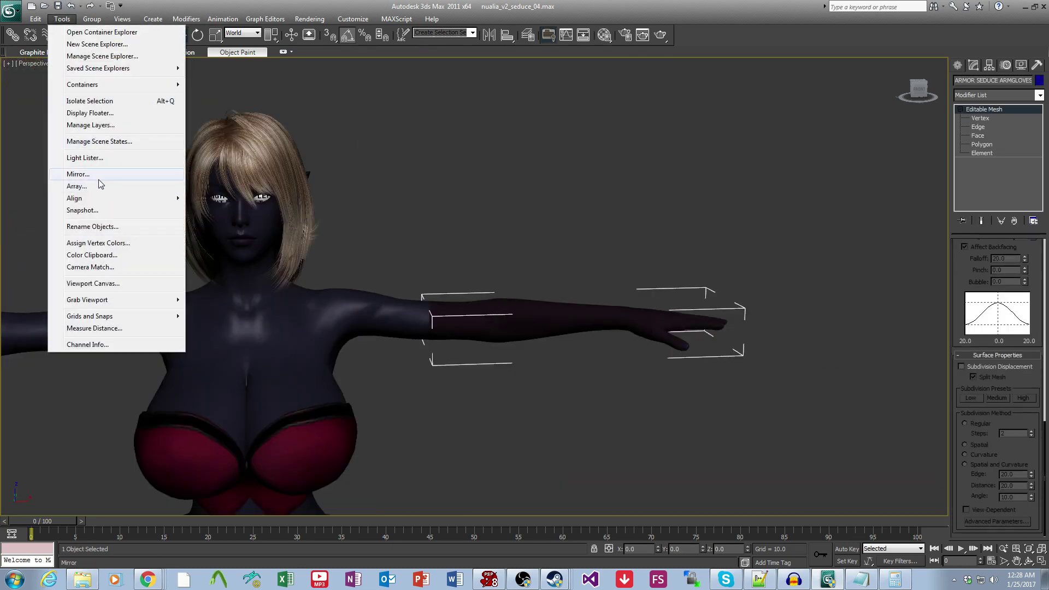
left_click(99, 179)
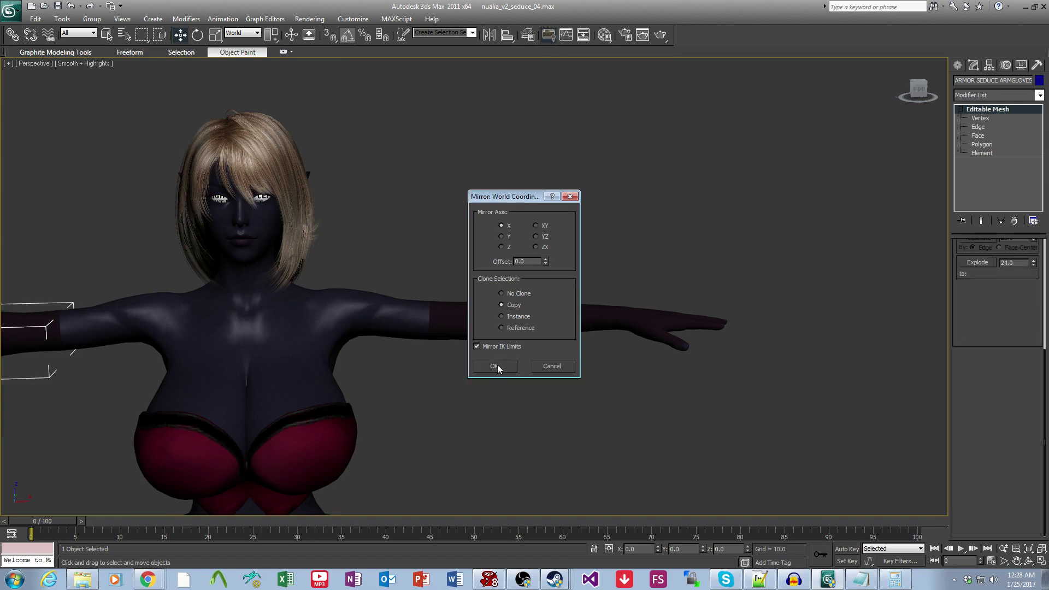
left_click(497, 365)
middle_click_drag(497, 365, 568, 361)
scroll(523, 339, "down", 3)
Attach the mirrored glove to the original arm glove so both form one object.
left_click(646, 264)
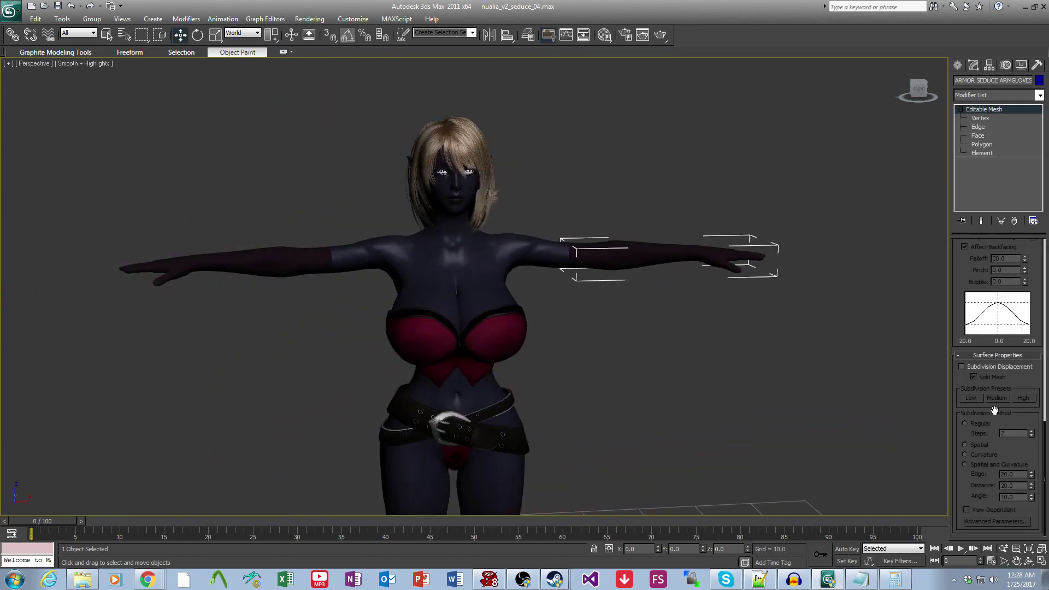
left_click_drag(983, 429, 977, 573)
left_click(976, 270)
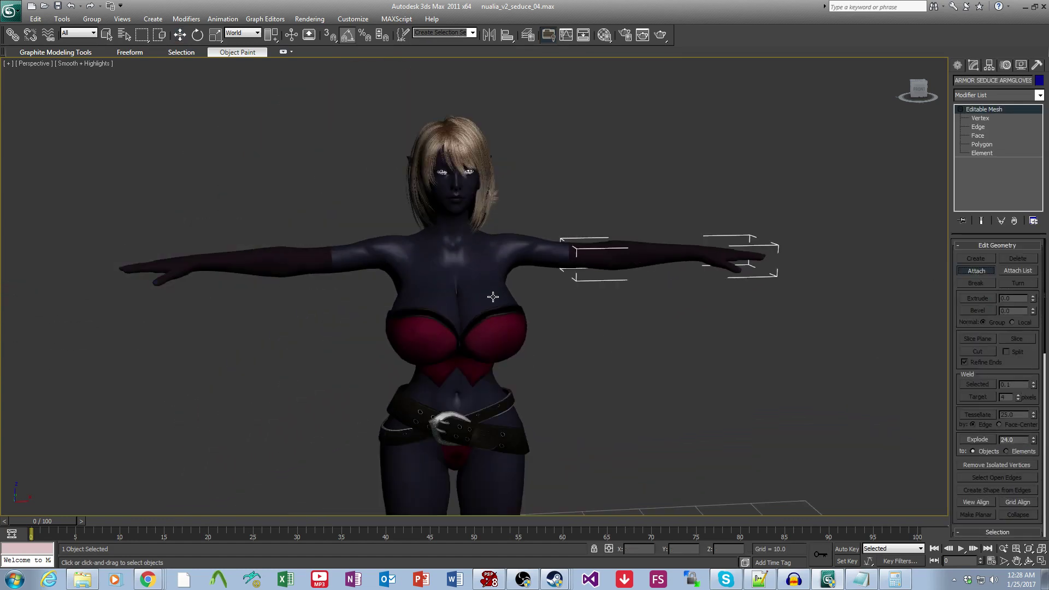
scroll(398, 309, "up", 5)
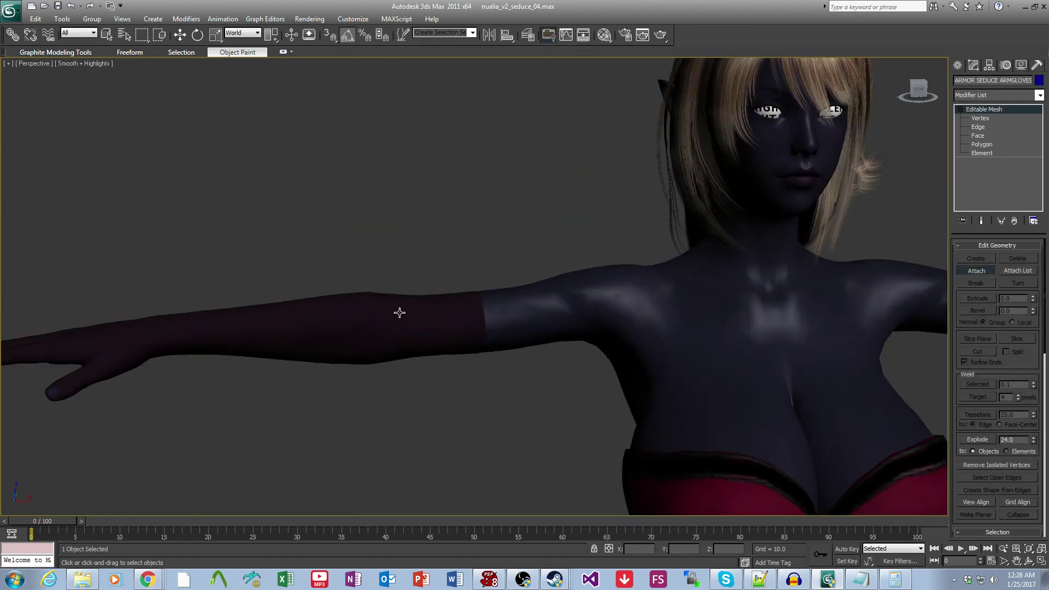
left_click(976, 272)
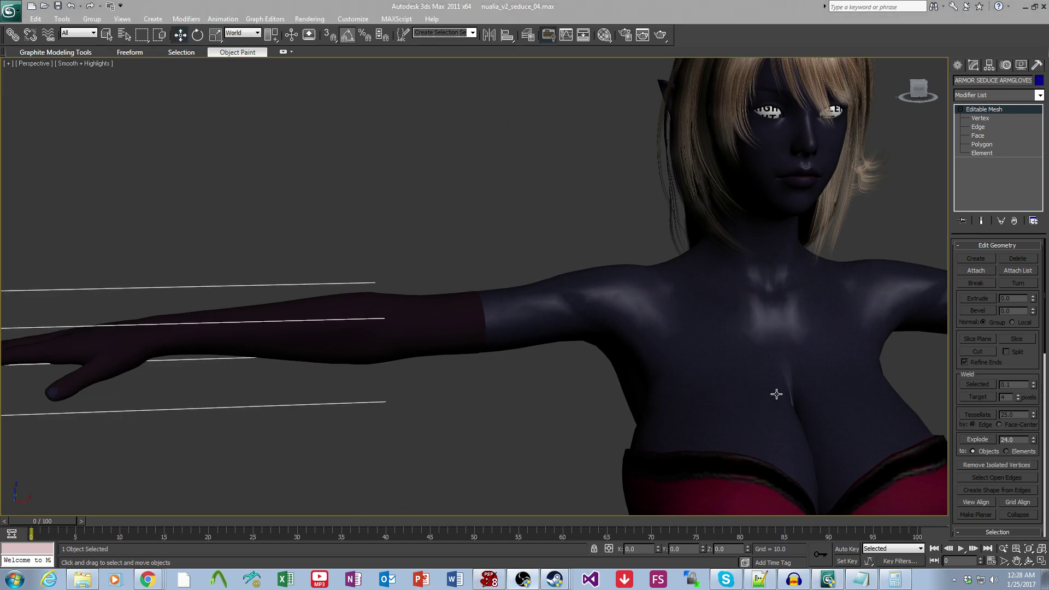
scroll(776, 394, "down", 3)
middle_click_drag(776, 394, 676, 366)
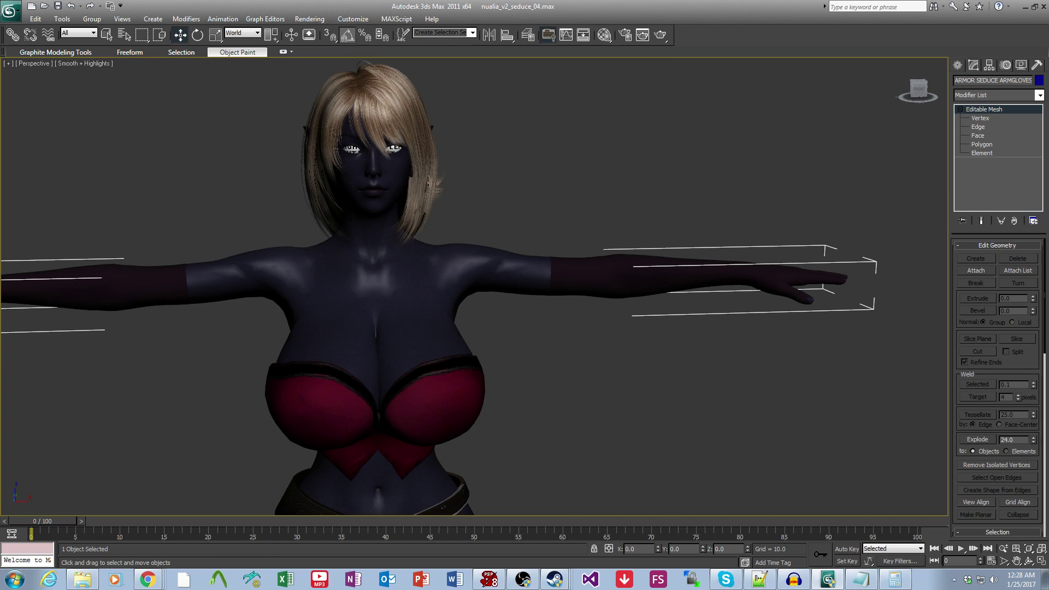
middle_click_drag(650, 404, 730, 420)
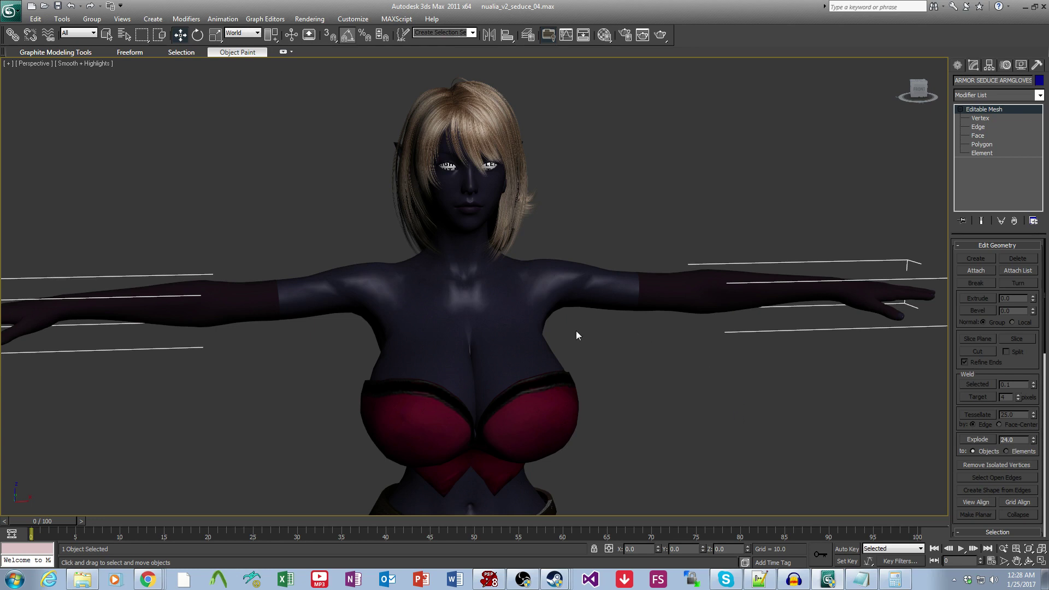
Deselect the gloves and unhide the ARMOR SEDUCE SKIRT and ARMOR SEDUCE CLOAK objects.
left_click(723, 390)
scroll(723, 390, "down", 3)
middle_click_drag(680, 430, 670, 383)
middle_click_drag(610, 414, 588, 322)
middle_click_drag(576, 332, 585, 371, "alt")
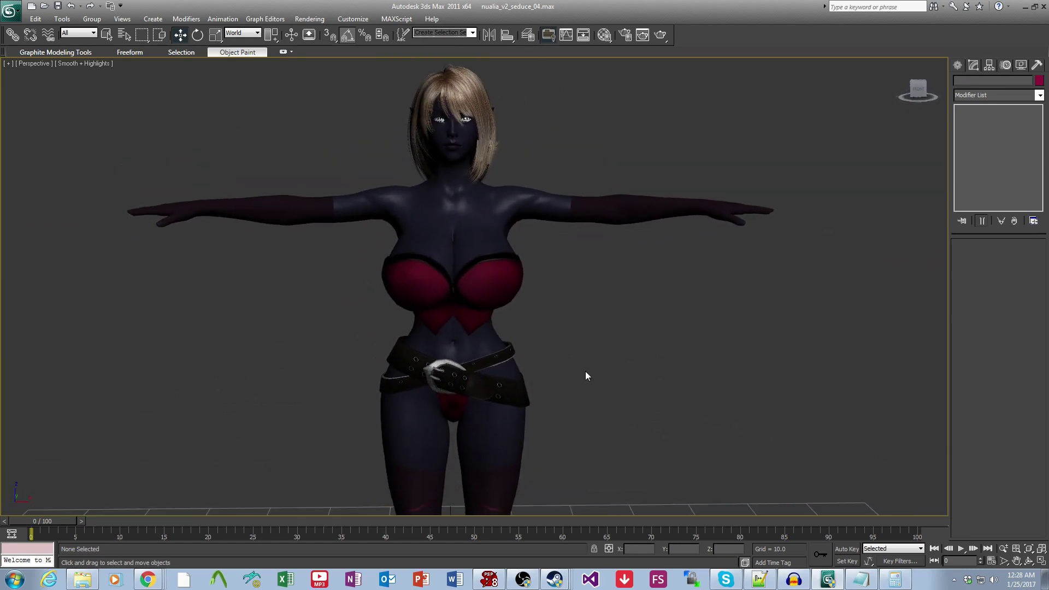
key("5")
left_click_drag(202, 166, 207, 178)
left_click(320, 395)
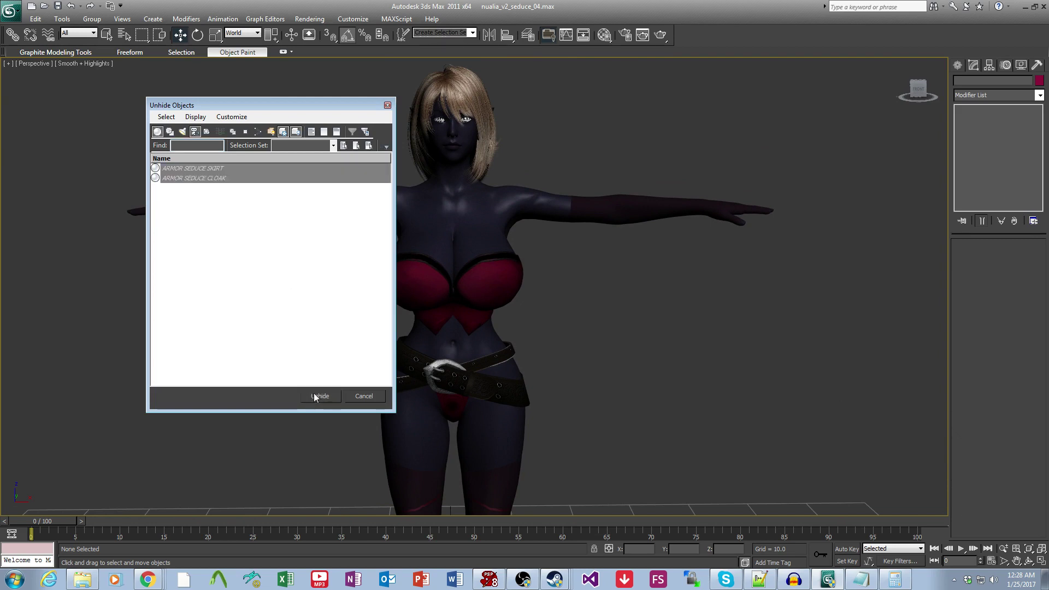
scroll(615, 317, "down", 2)
scroll(467, 239, "up", 4)
Select only the belt and buckle elements of ARMOR SEDUCE and detach them as a separate object.
left_click(467, 239)
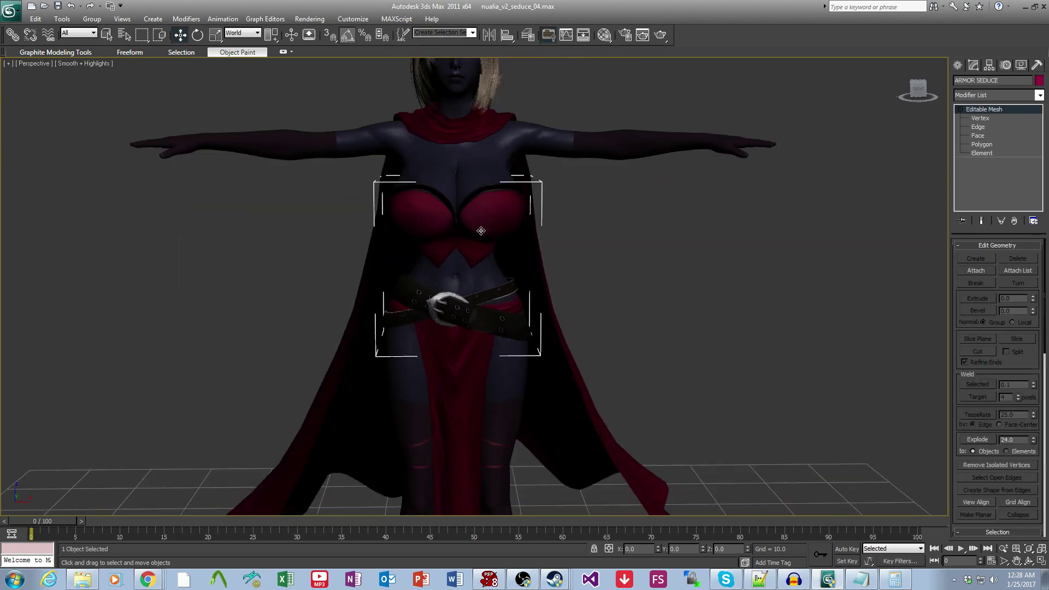
left_click(981, 153)
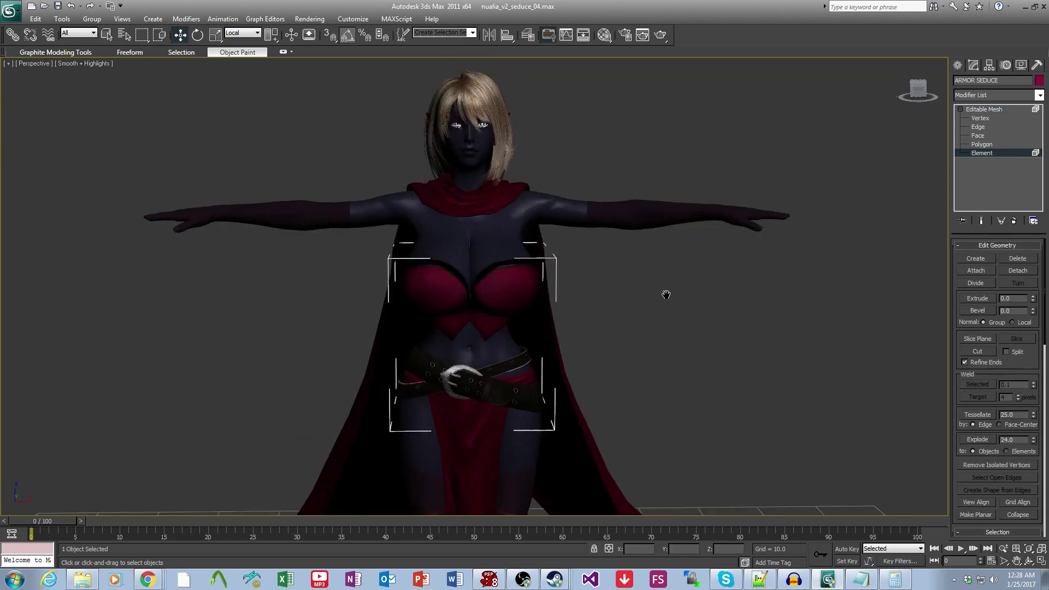
scroll(665, 293, "up", 4)
left_click_drag(683, 446, 244, 304)
left_click_drag(681, 265, 261, 92, "alt")
middle_click_drag(655, 270, 608, 271, "alt")
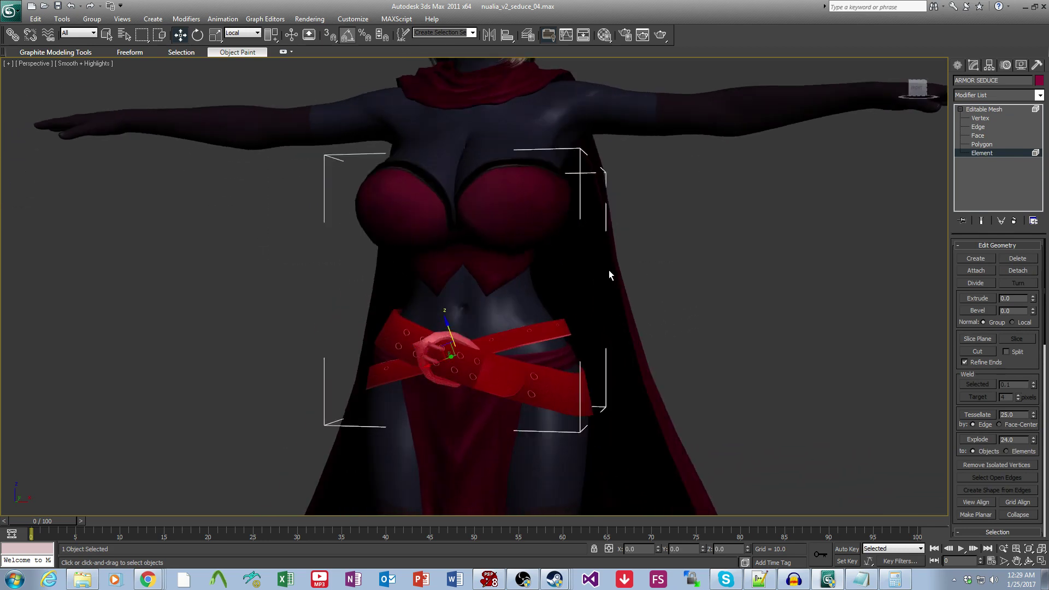
scroll(608, 271, "down", 3)
middle_click_drag(830, 326, 851, 328, "alt")
left_click(1025, 272)
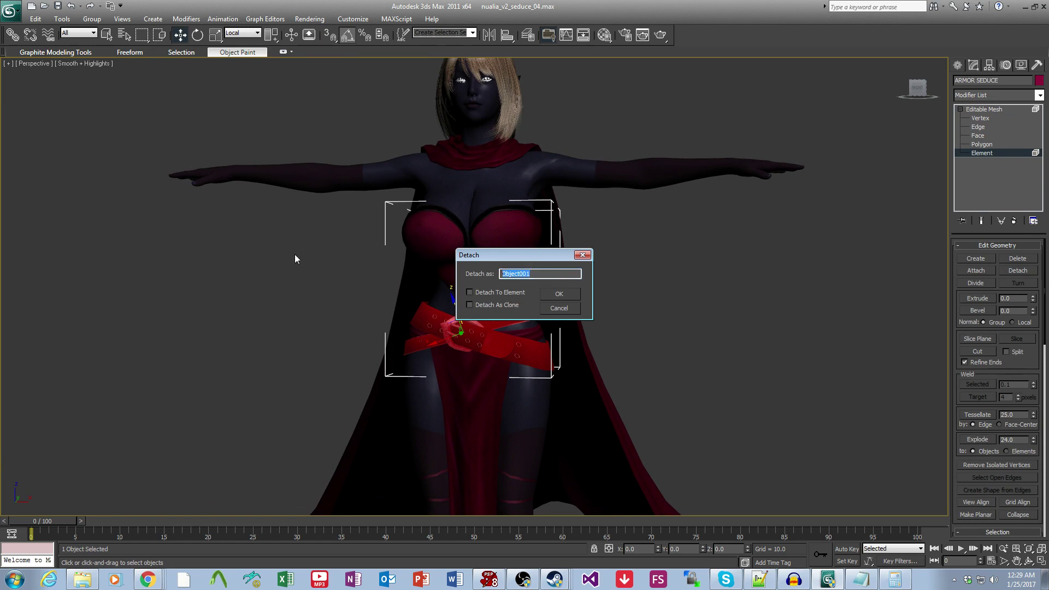
left_click(559, 293)
Leave element editing and rename the remaining chest piece to ARMOR SEDUCE TOP.
scroll(553, 238, "down", 4)
left_click(983, 109)
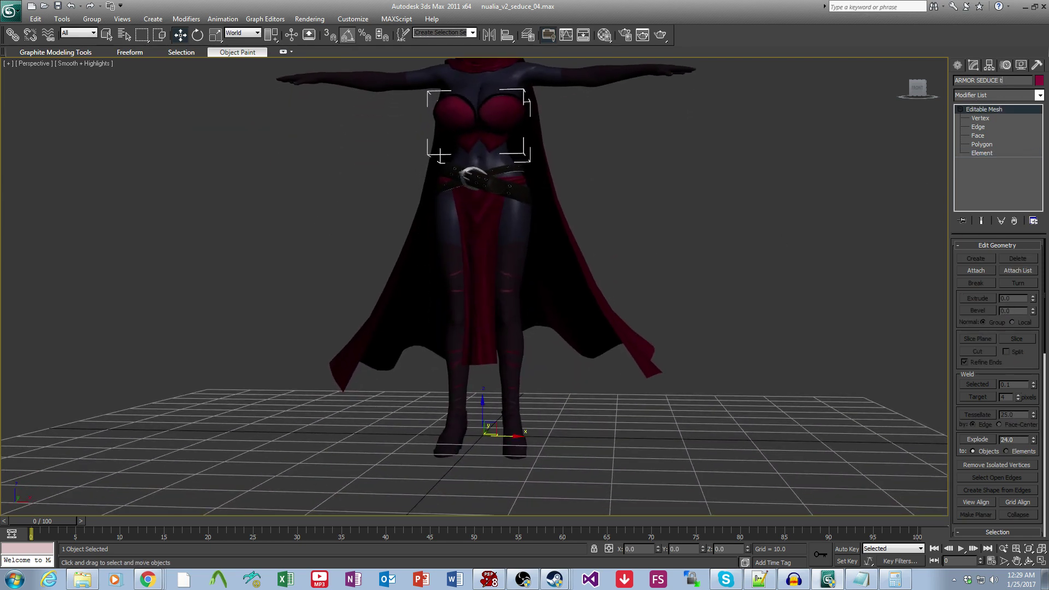
scroll(640, 232, "up", 4)
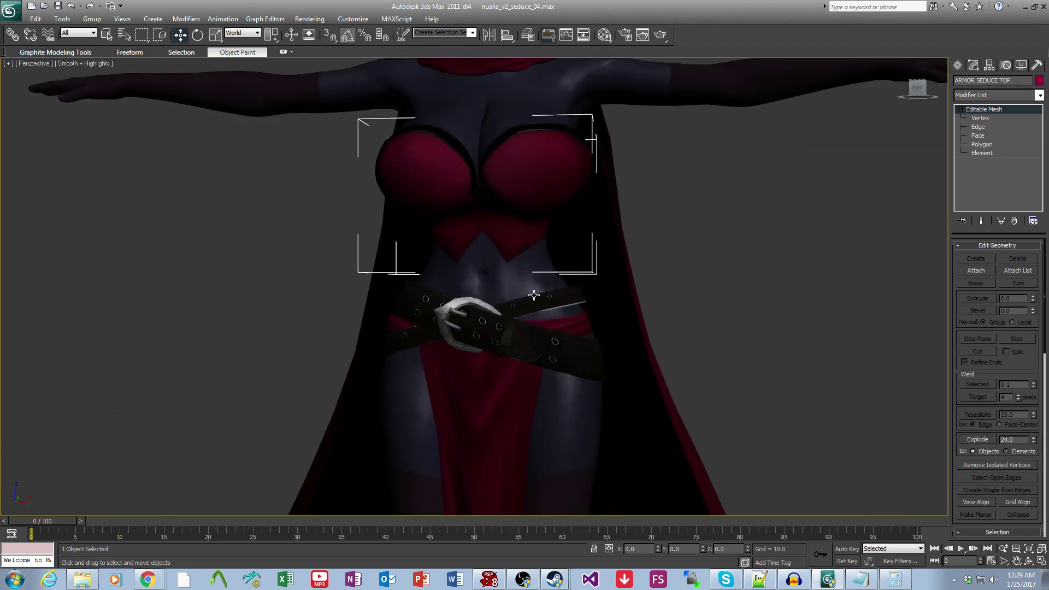
Try deleting the belt piece at the character's waist, and undo the deletion.
left_click(568, 300)
key("Delete")
scroll(591, 335, "down", 3)
middle_click_drag(591, 335, 600, 387, "alt")
key("ctrl+z")
left_click(662, 366)
middle_click_drag(662, 366, 616, 394)
scroll(649, 332, "down", 1)
scroll(571, 353, "up", 6)
middle_click_drag(550, 328, 593, 392, "alt")
scroll(584, 355, "down", 7)
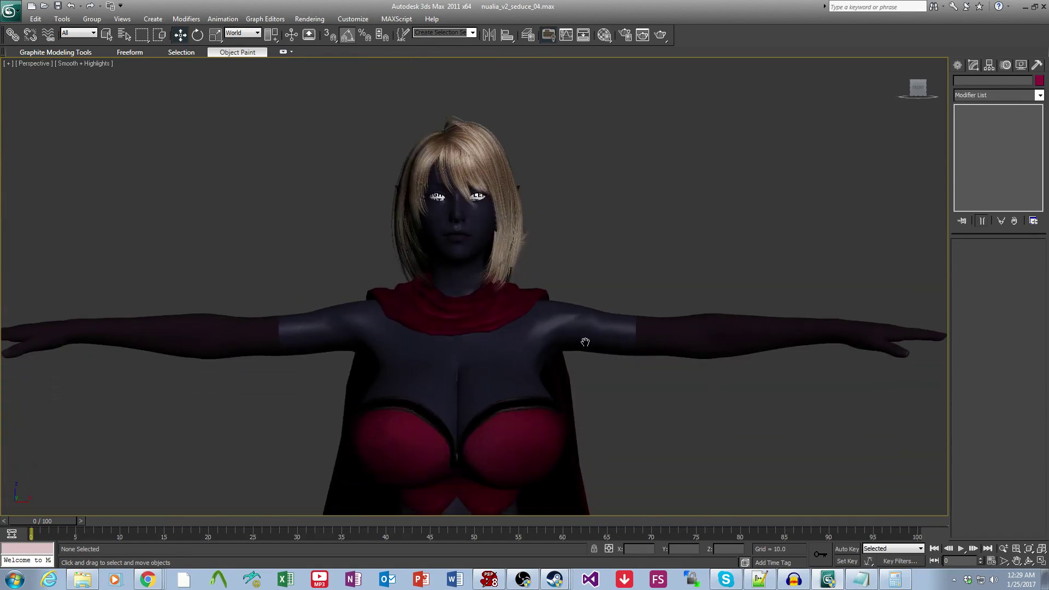
scroll(550, 341, "down", 1)
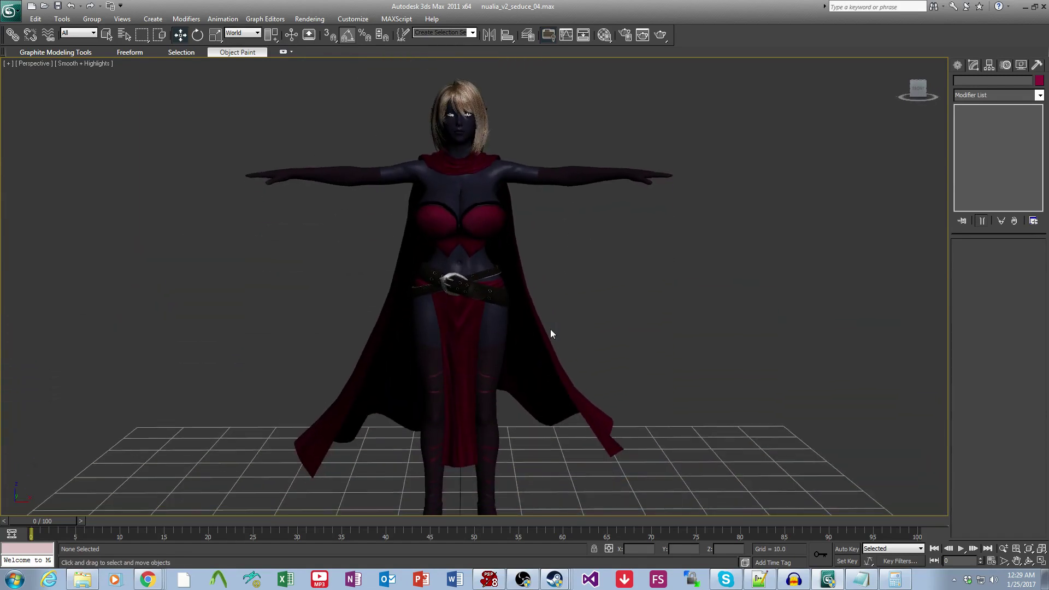
Select the leggings, skirt, belt, cape, top and hair meshes together.
left_click(467, 102)
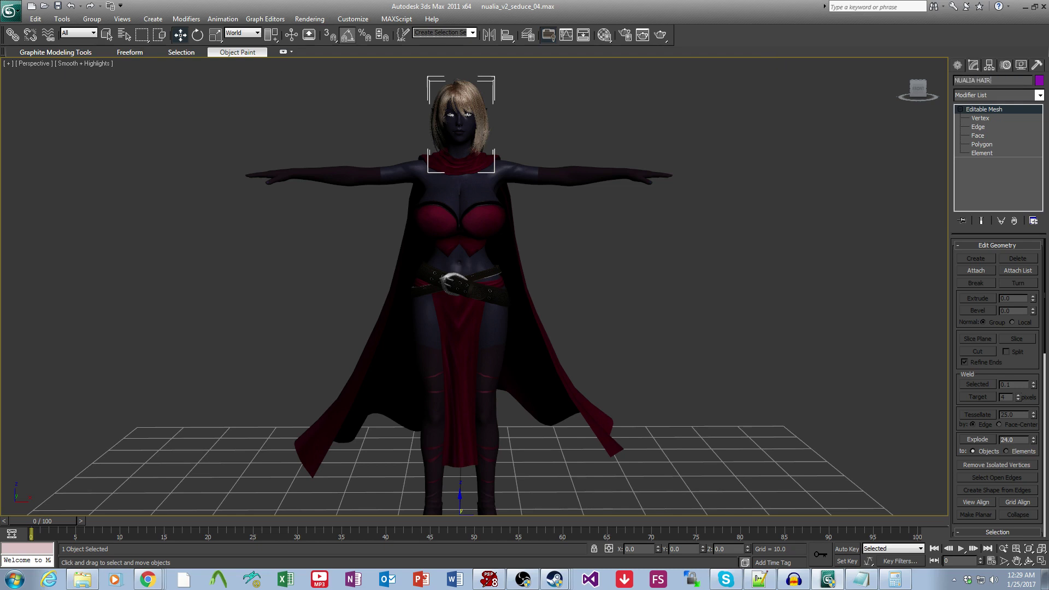
middle_click_drag(593, 396, 580, 309)
left_click(566, 364)
left_click(491, 323)
middle_click_drag(489, 255, 480, 321)
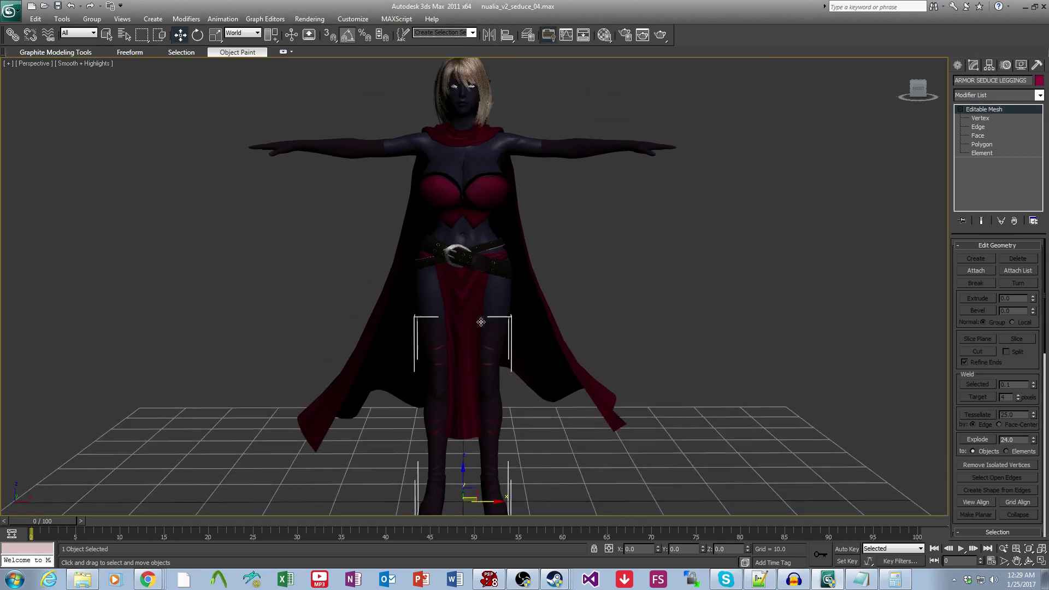
left_click(458, 285, "ctrl")
left_click(476, 261, "ctrl")
left_click(527, 286, "ctrl")
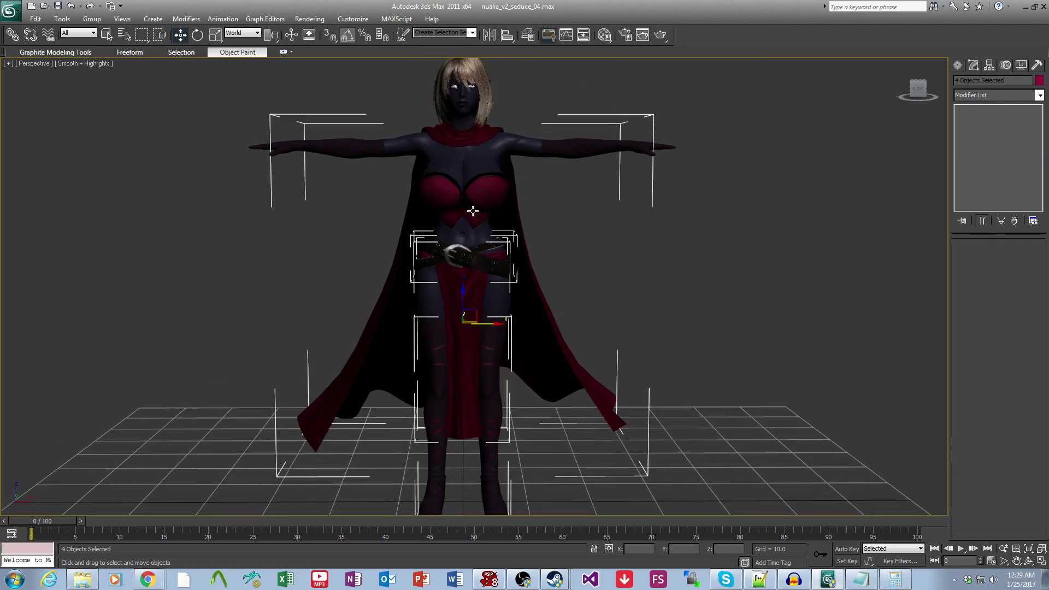
left_click(464, 73, "ctrl")
middle_click_drag(464, 72, 464, 96)
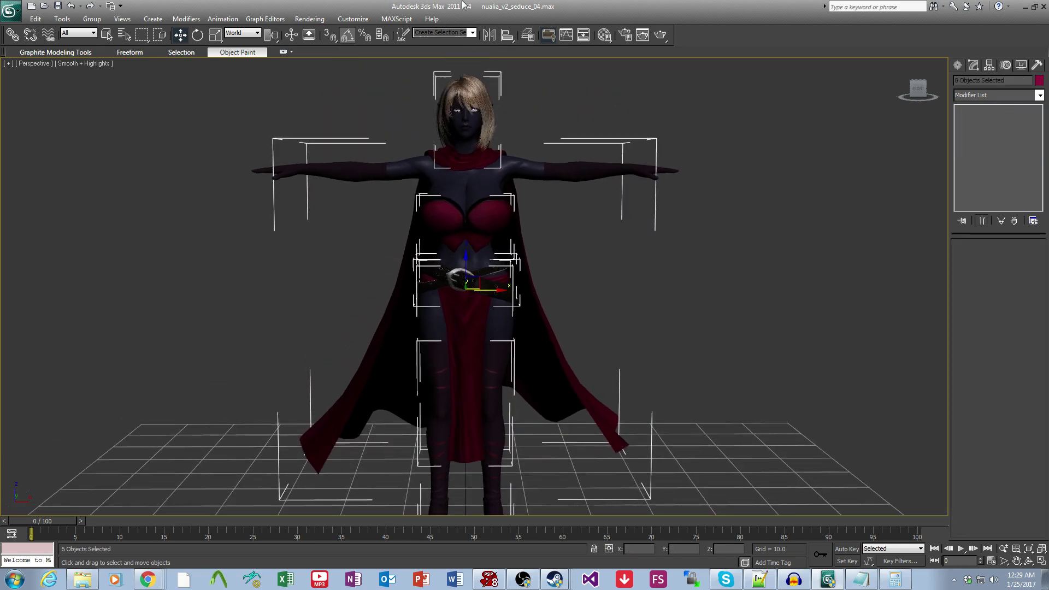
Run the Batch_Skinwrap.ms script and place its dialog beside the character.
left_click(397, 18)
left_click(404, 40)
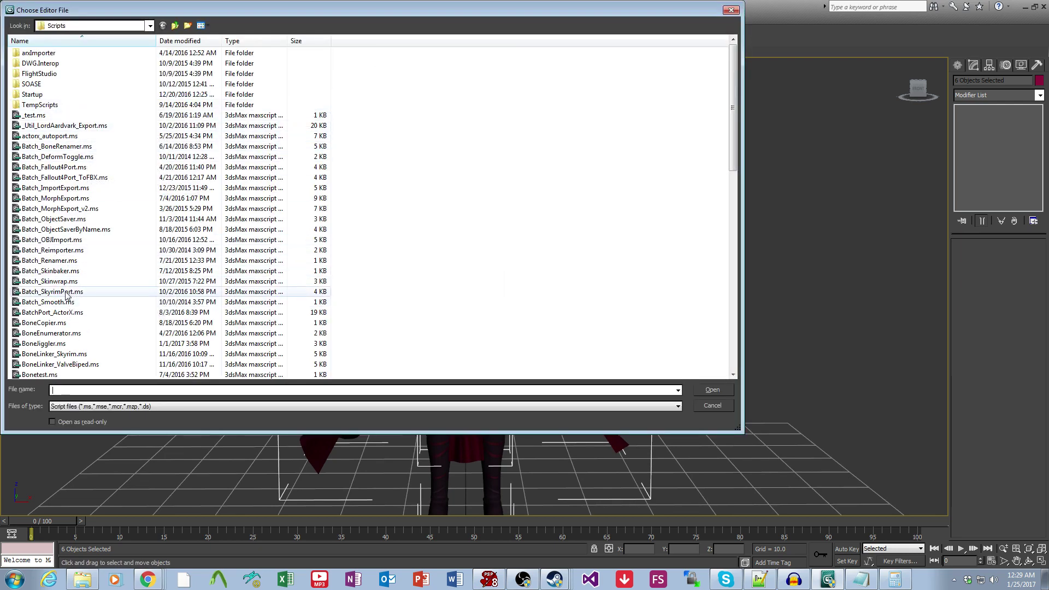
double_click(50, 281)
left_click_drag(531, 227, 633, 229)
Reset all skinwrap marks and mark the selected clothing and hair meshes as targets.
left_click(637, 300)
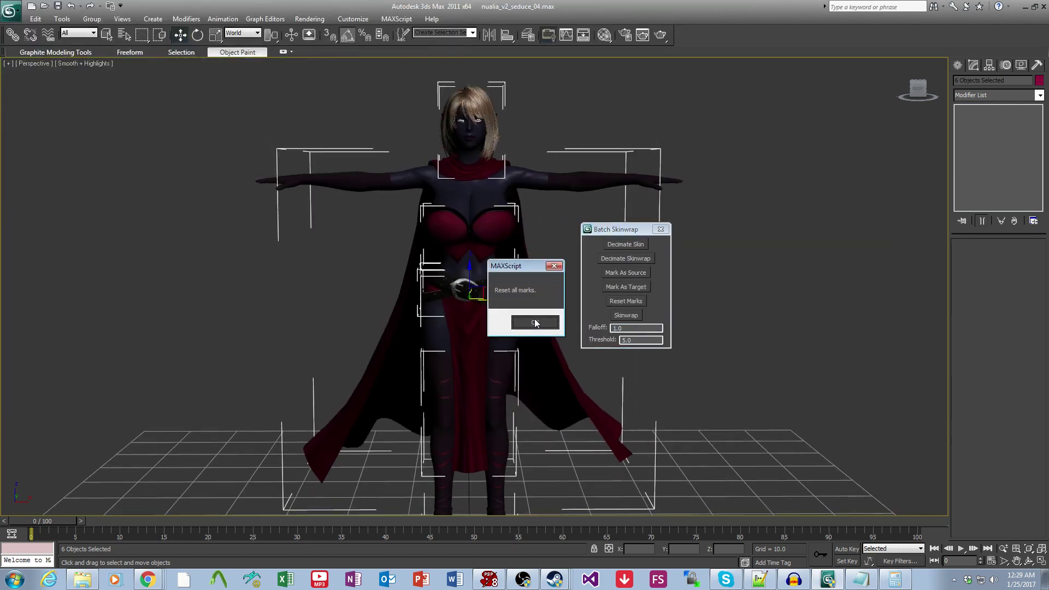
left_click(534, 321)
left_click(633, 288)
left_click(549, 322)
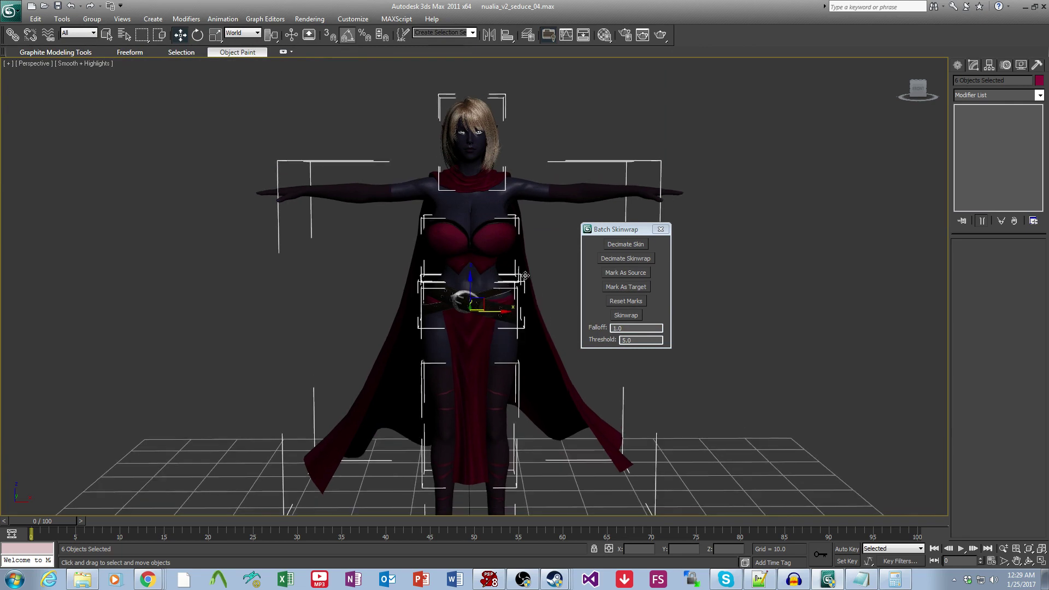
Mark the NUALIA DAZ V2 body as the source and run Skinwrap on the marked targets.
left_click(488, 217)
left_click(631, 274)
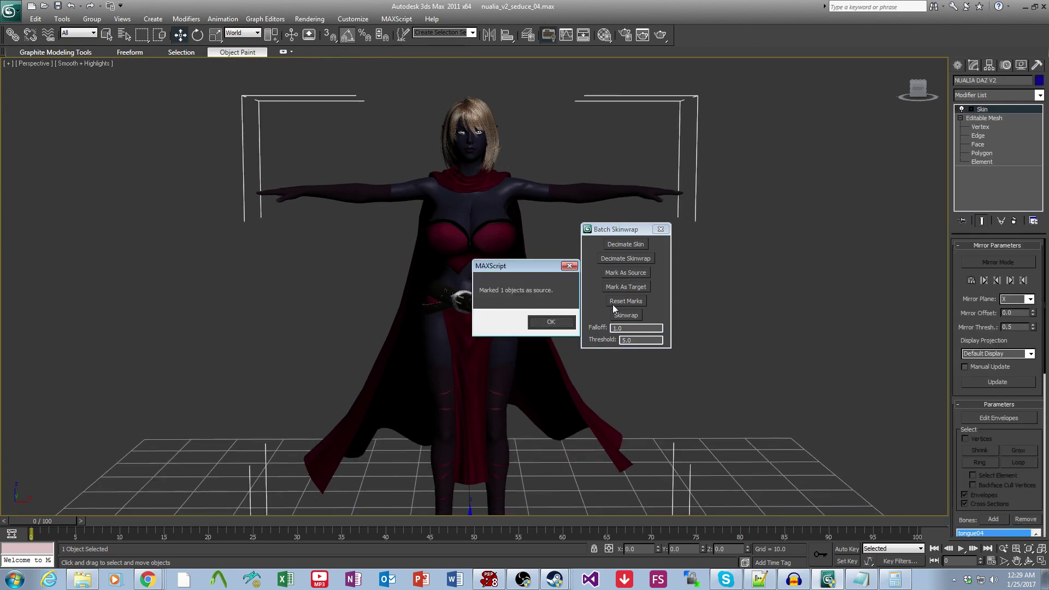
left_click(550, 320)
left_click(632, 314)
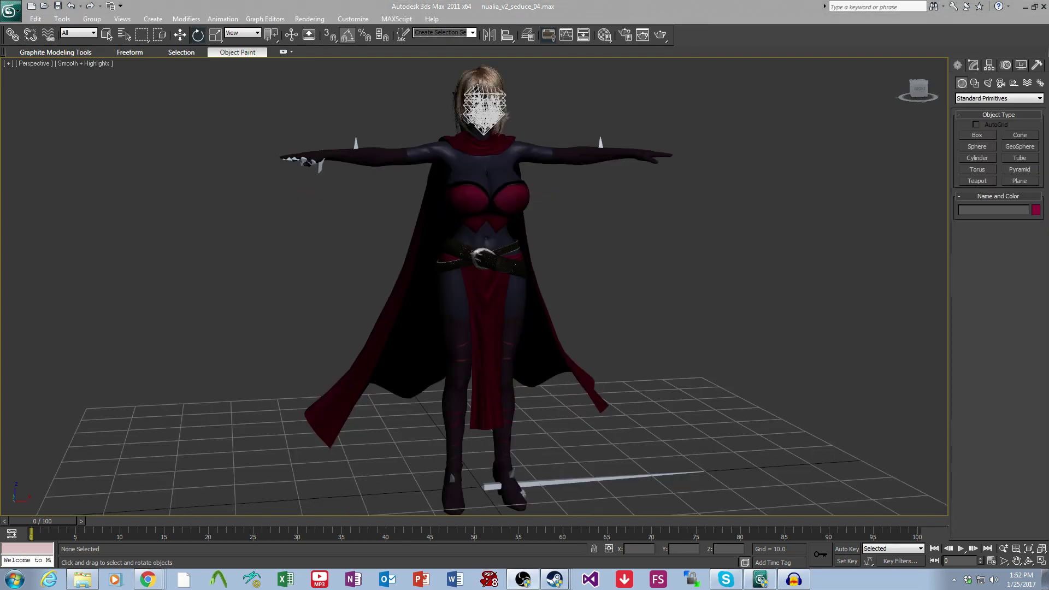
Open the Schematic View and select the left thigh bone, ValveBiped.Bip01_L_Thigh.
scroll(612, 229, "up", 8)
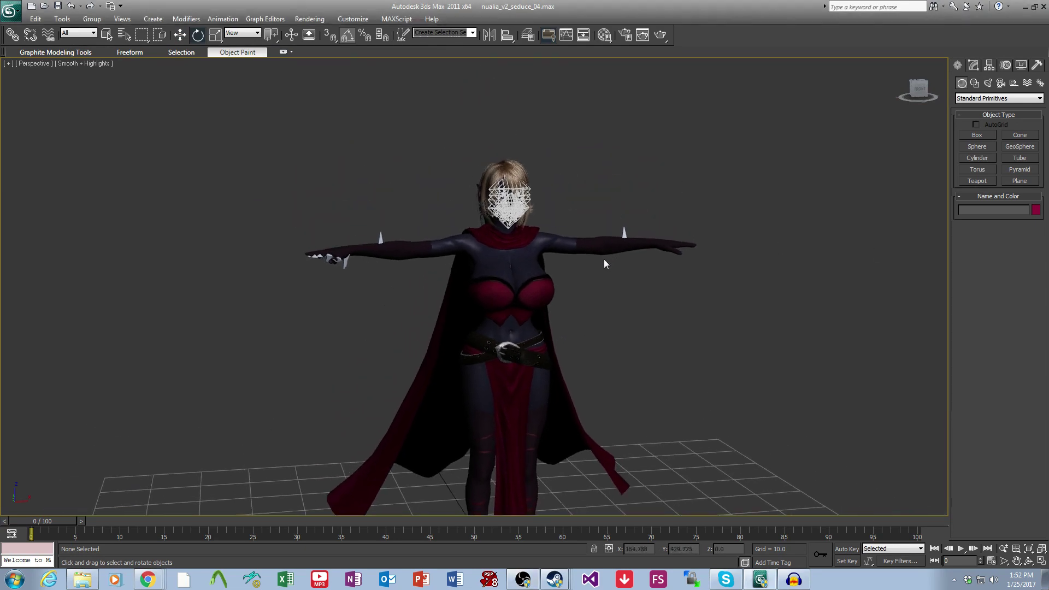
scroll(599, 238, "down", 8)
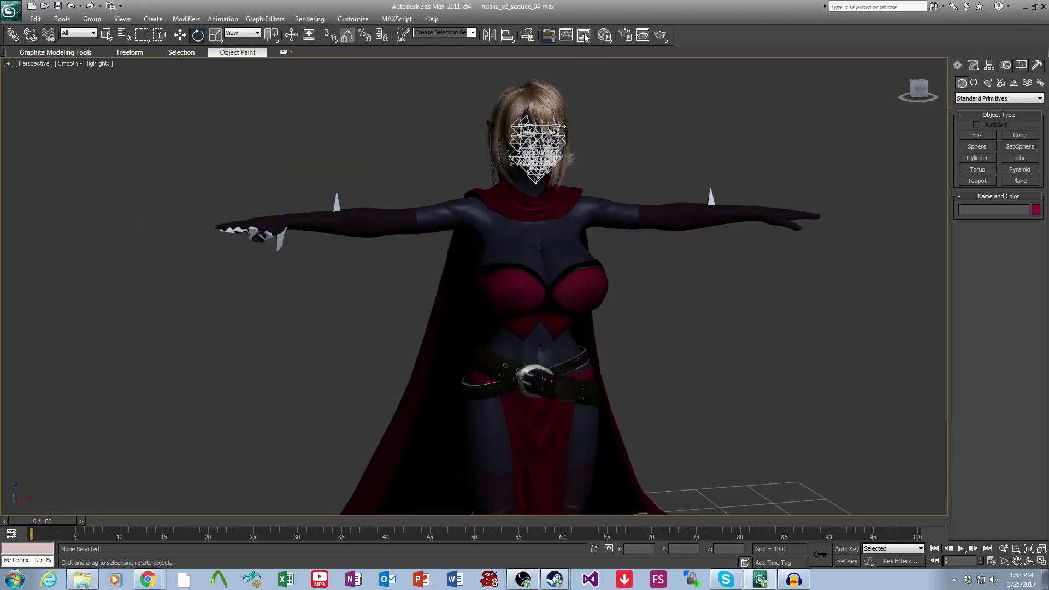
left_click(585, 36)
middle_click_drag(441, 168, 364, 180)
left_click(188, 137)
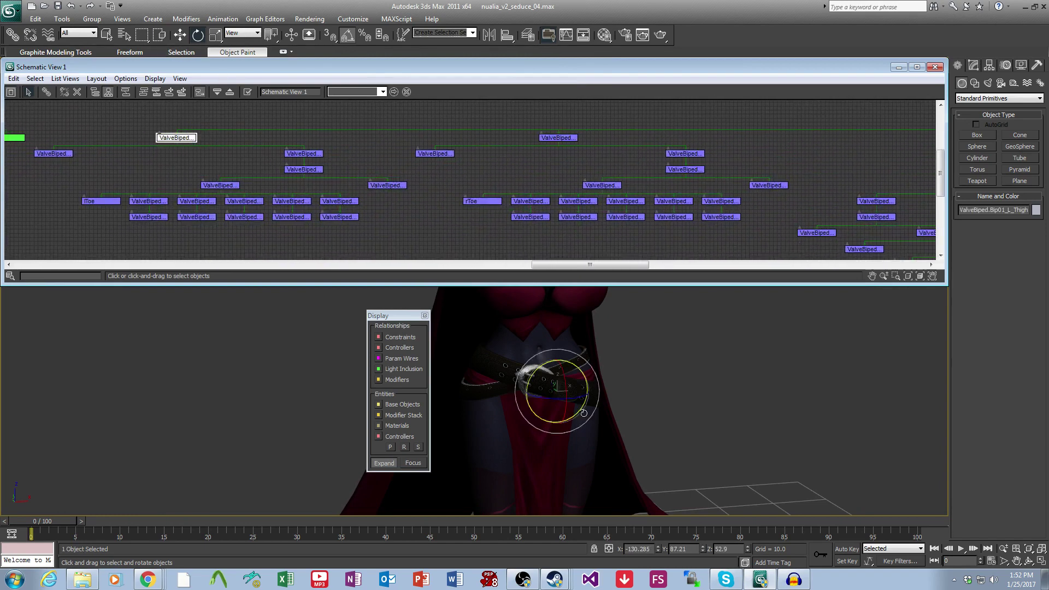
Rotate the left thigh bone as a test and undo the rotation.
scroll(584, 412, "down", 4)
scroll(584, 355, "down", 1)
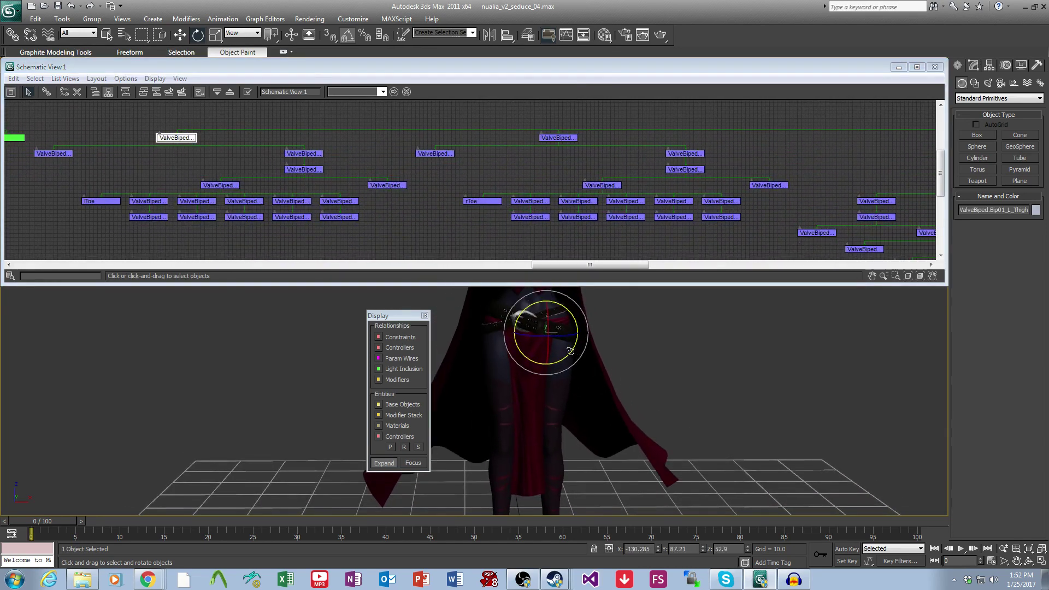
left_click_drag(584, 339, 592, 332)
key("ctrl+z")
mouse_move(621, 397)
middle_mouse_down()
mouse_move(624, 388)
mouse_move(621, 428)
mouse_move(581, 444)
mouse_move(605, 393)
middle_mouse_up()
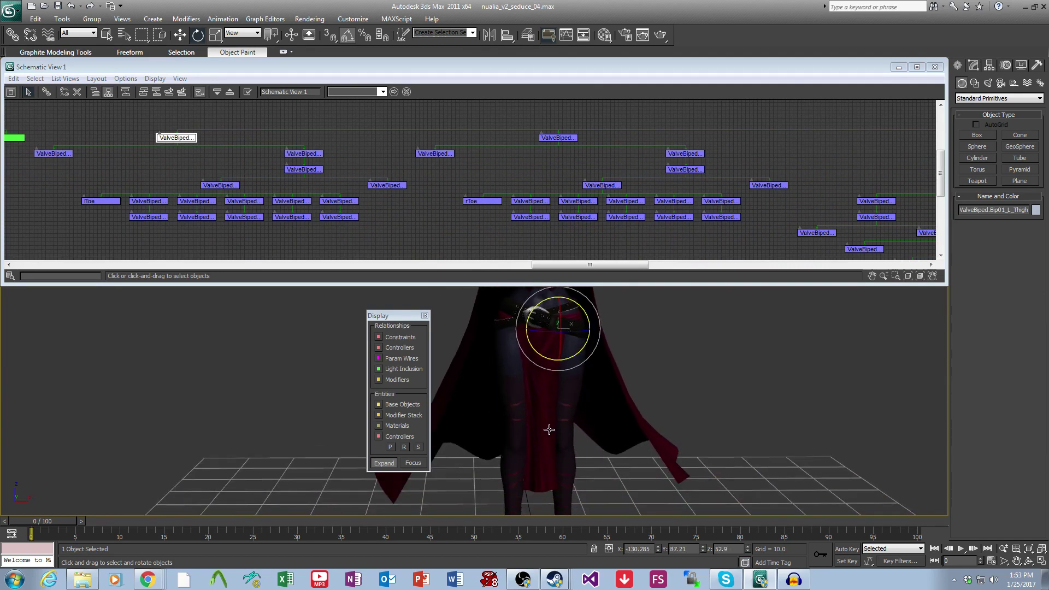
Delete the skirt and the cape from the character.
left_click(545, 402)
middle_click_drag(650, 408, 650, 461)
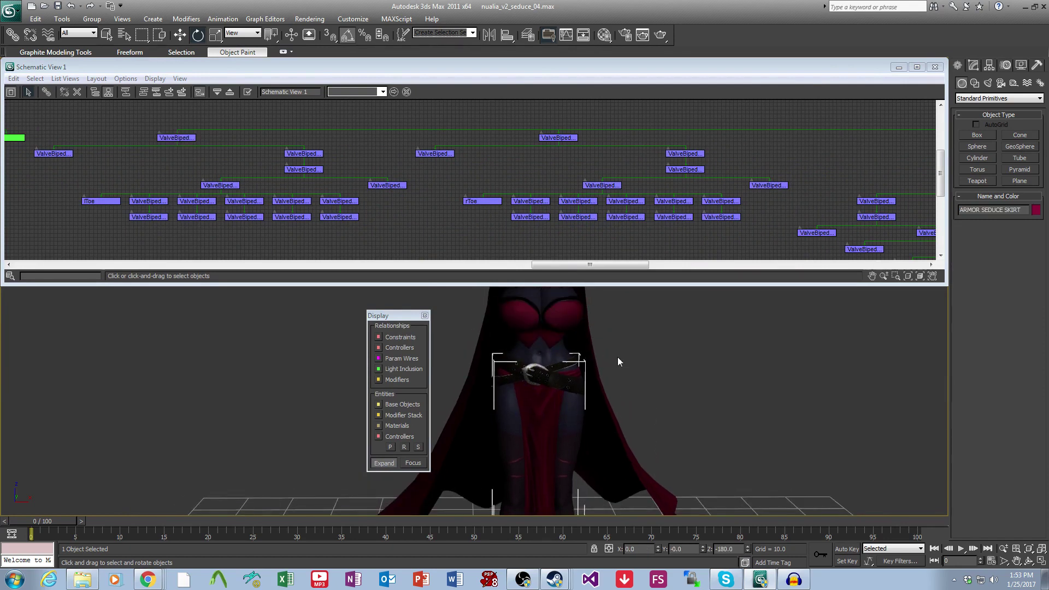
middle_click_drag(617, 356, 623, 434)
middle_click_drag(616, 470, 651, 326)
left_click(644, 385, "ctrl")
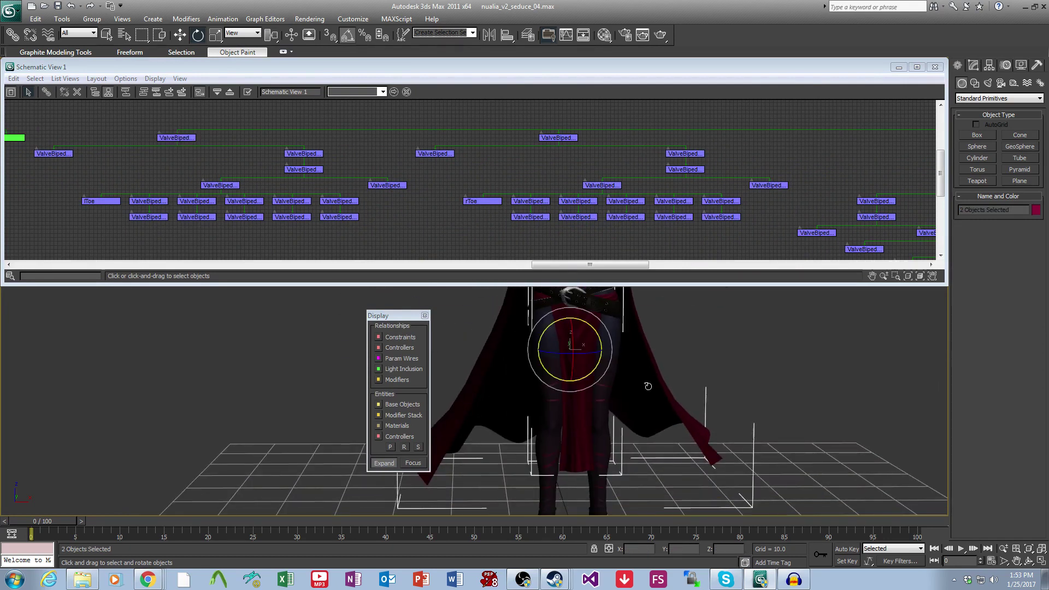
key("Delete")
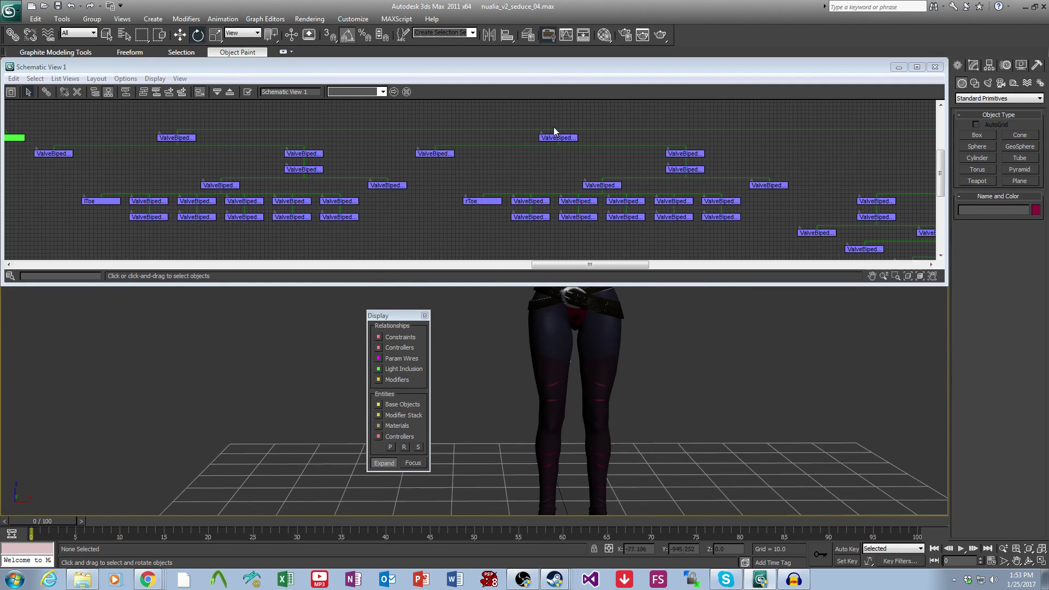
Rotate the left thigh bone again as a test and examine the hip, belt and leggings deformation from several angles.
left_click(176, 138)
scroll(582, 434, "up", 5)
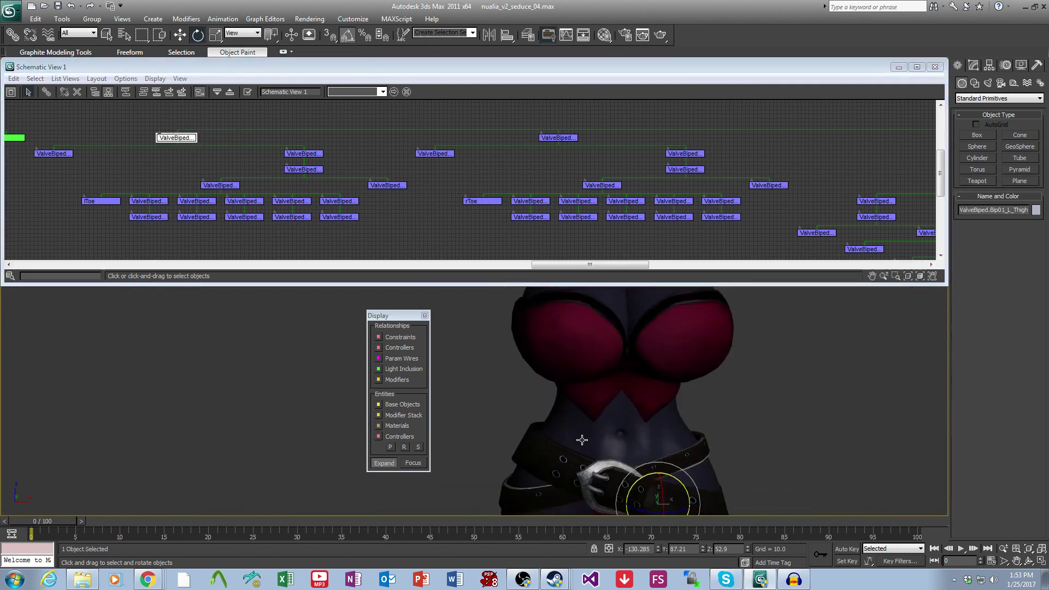
middle_click_drag(580, 436, 570, 307)
middle_click_drag(656, 385, 604, 372)
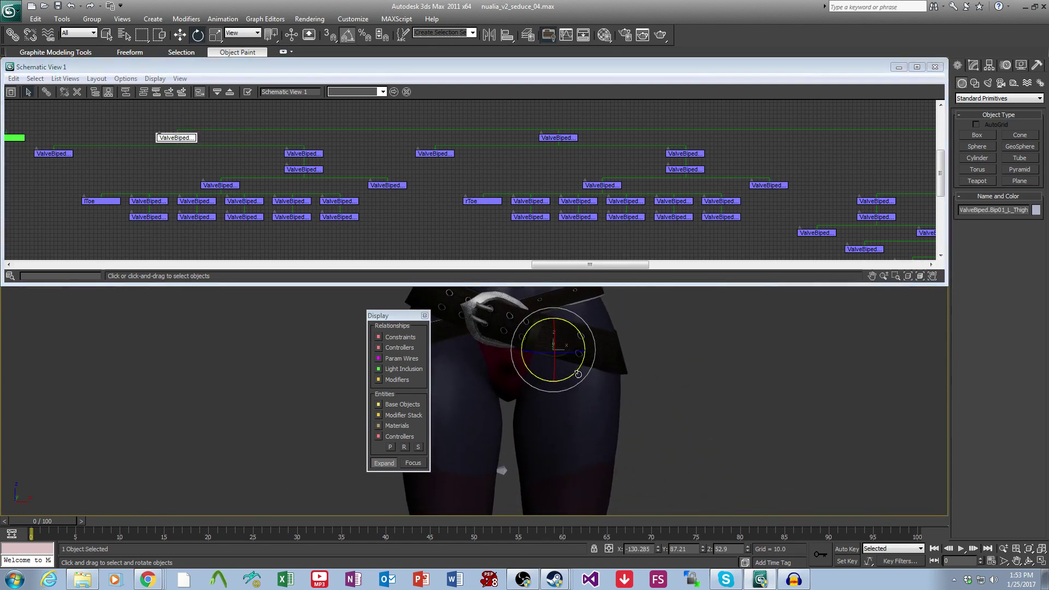
left_click_drag(596, 365, 604, 360)
middle_click_drag(632, 417, 519, 342, "alt")
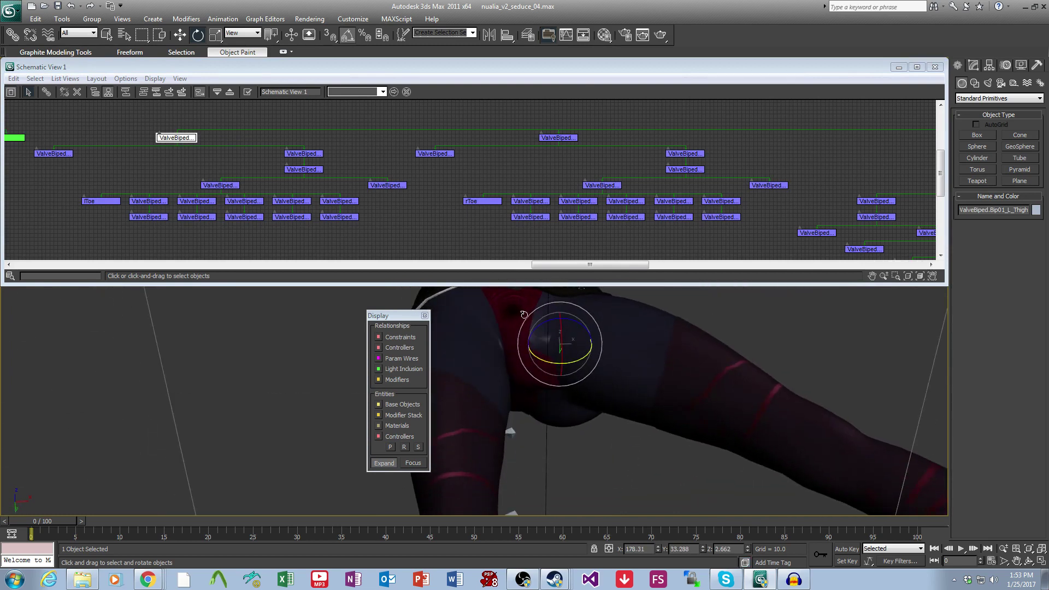
mouse_move(667, 374)
middle_mouse_down("alt")
mouse_move(665, 421)
mouse_move(685, 432)
mouse_move(624, 374)
mouse_move(612, 414)
mouse_move(673, 422)
mouse_move(667, 381)
mouse_move(510, 402)
mouse_move(592, 392)
mouse_move(615, 435)
mouse_move(581, 415)
mouse_move(664, 435)
mouse_move(671, 402)
mouse_move(653, 406)
mouse_move(648, 372)
middle_mouse_up("alt")
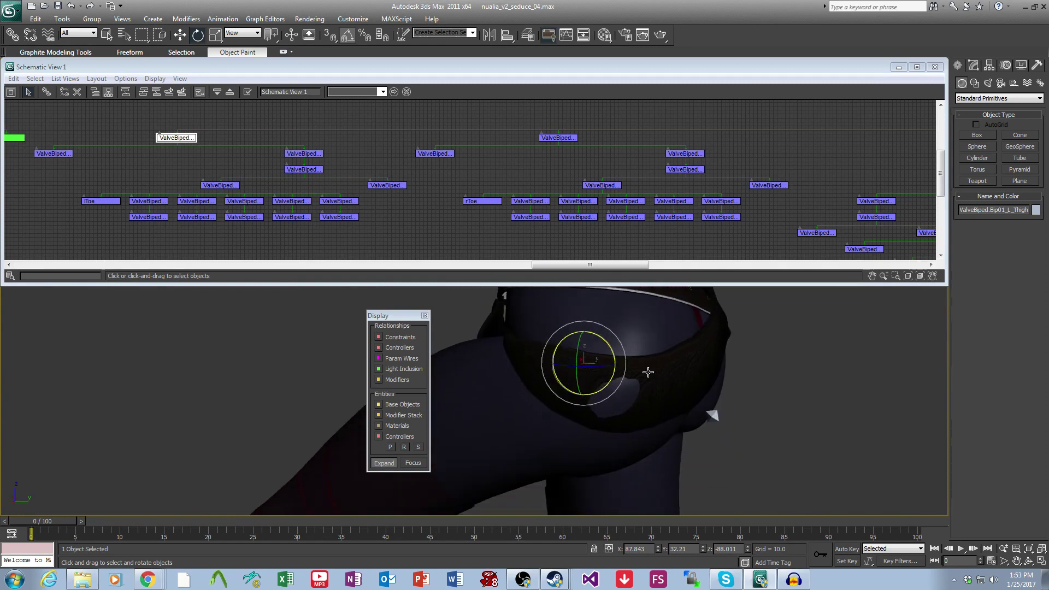
middle_click_drag(654, 413, 599, 403, "alt")
scroll(620, 425, "up", 3)
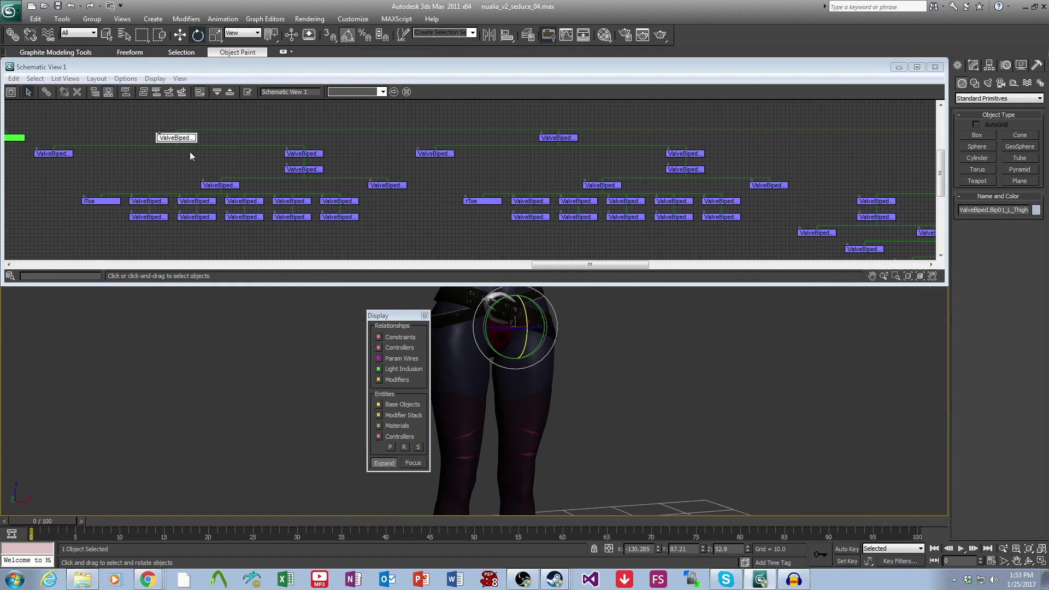
Rotate the left calf bone to test the knee deformation, and undo the rotation.
left_click(294, 155)
middle_click_drag(571, 360, 504, 377, "alt")
left_click_drag(496, 376, 476, 329)
middle_click_drag(583, 404, 763, 437)
key("ctrl+z")
Rotate the left upper arm bone to test the shoulder deformation, and undo the rotation.
middle_click_drag(519, 309, 587, 486)
middle_click_drag(587, 400, 677, 437, "alt")
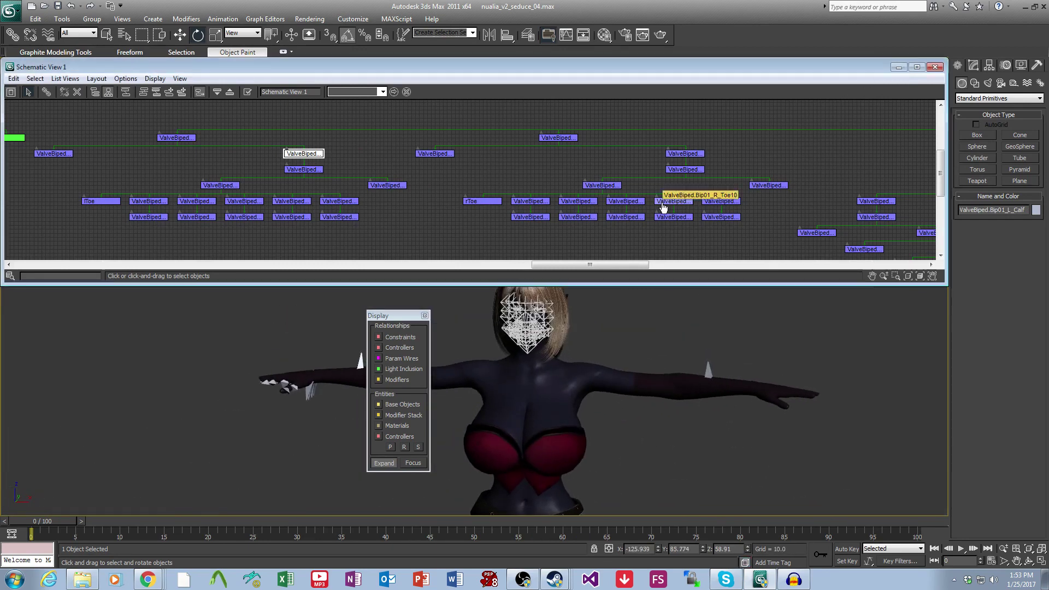
middle_click_drag(833, 196, 424, 206)
middle_click_drag(758, 196, 593, 150)
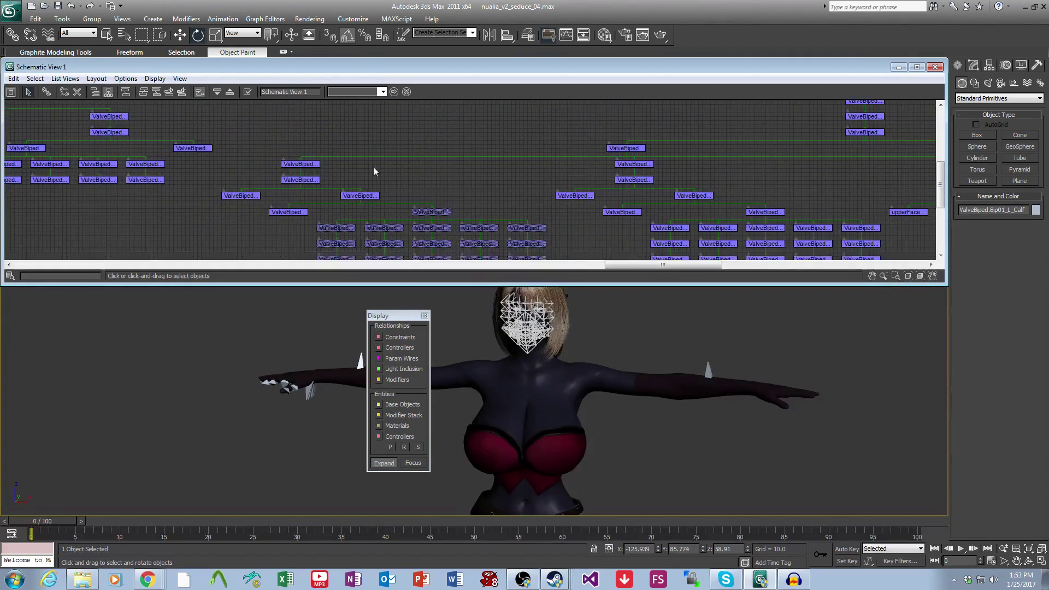
left_click(305, 186)
scroll(709, 437, "up", 3)
middle_click_drag(746, 459, 711, 387)
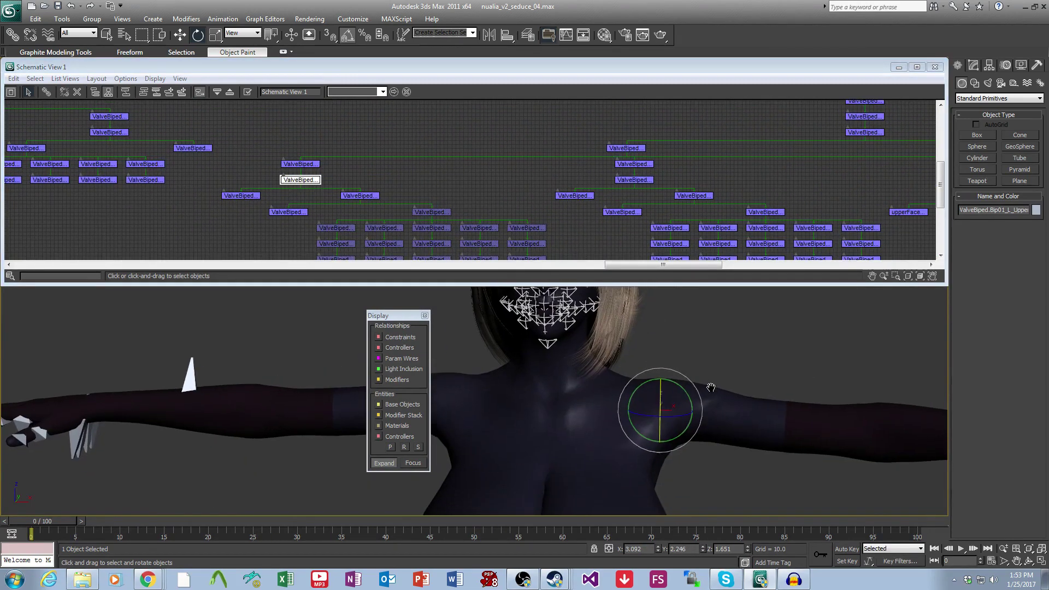
left_click_drag(683, 394, 702, 440)
middle_click_drag(745, 449, 703, 412, "alt")
key("ctrl+z")
Set the reference coordinate system to Local and rotate the left forearm bone to test the elbow deformation.
left_click(358, 199)
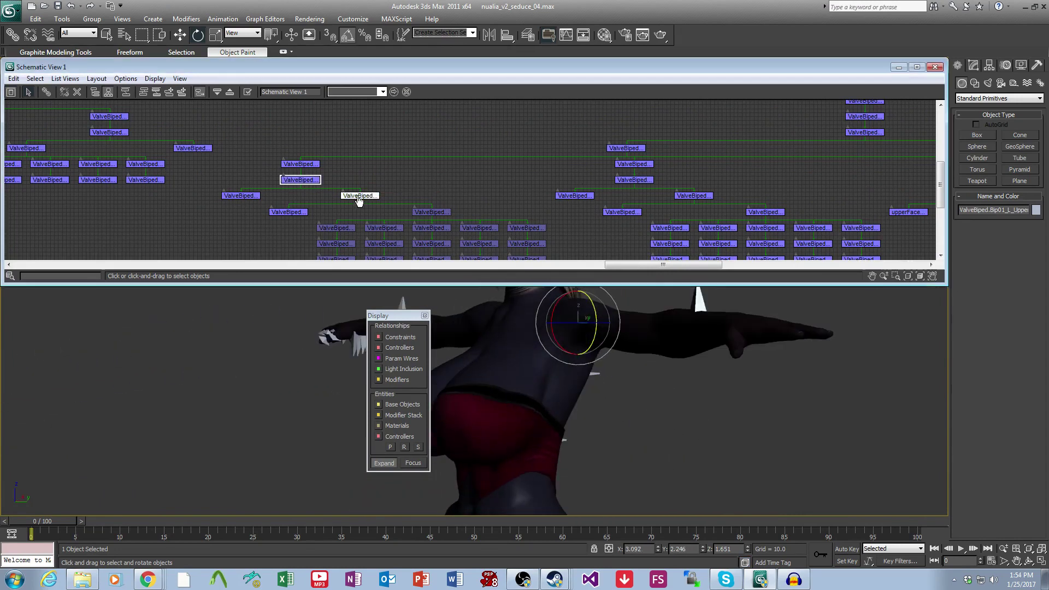
left_click(240, 33)
left_click(243, 69)
middle_click_drag(677, 333, 679, 465, "alt")
left_click_drag(659, 467, 645, 474)
middle_click_drag(658, 473, 784, 424, "alt")
scroll(662, 409, "down", 4)
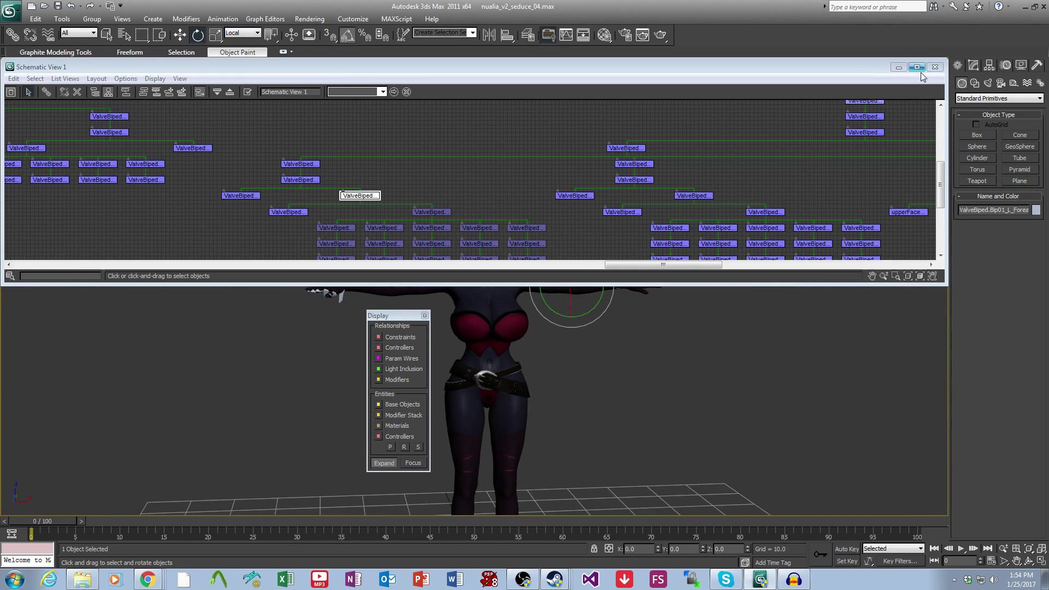
Close the Schematic View and examine the legs down to the heeled shoes and foot bones.
scroll(560, 366, "up", 5)
middle_click_drag(571, 295, 570, 218)
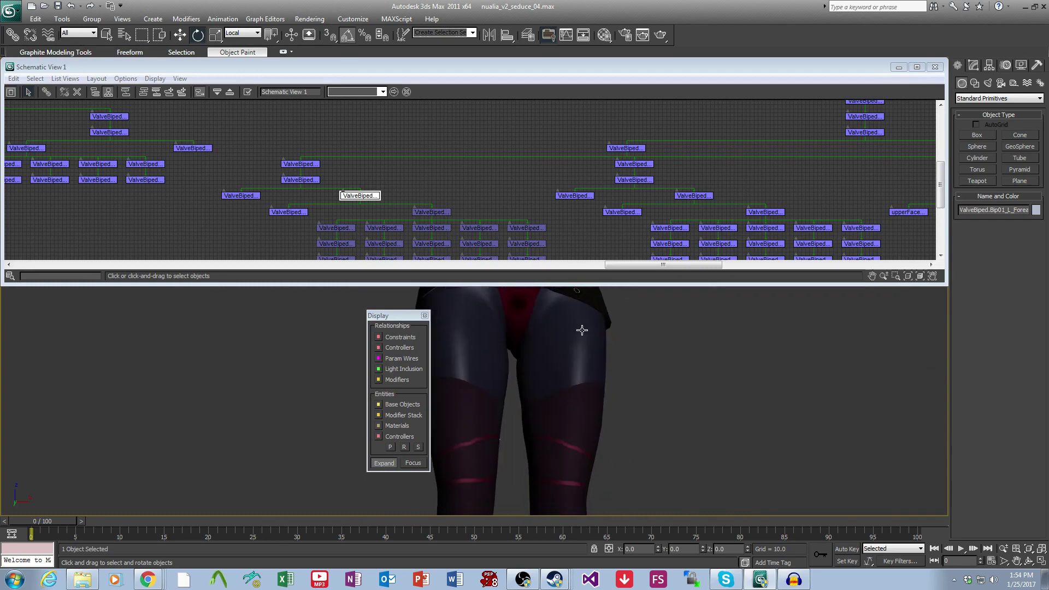
middle_click_drag(580, 330, 583, 407)
left_click(934, 66)
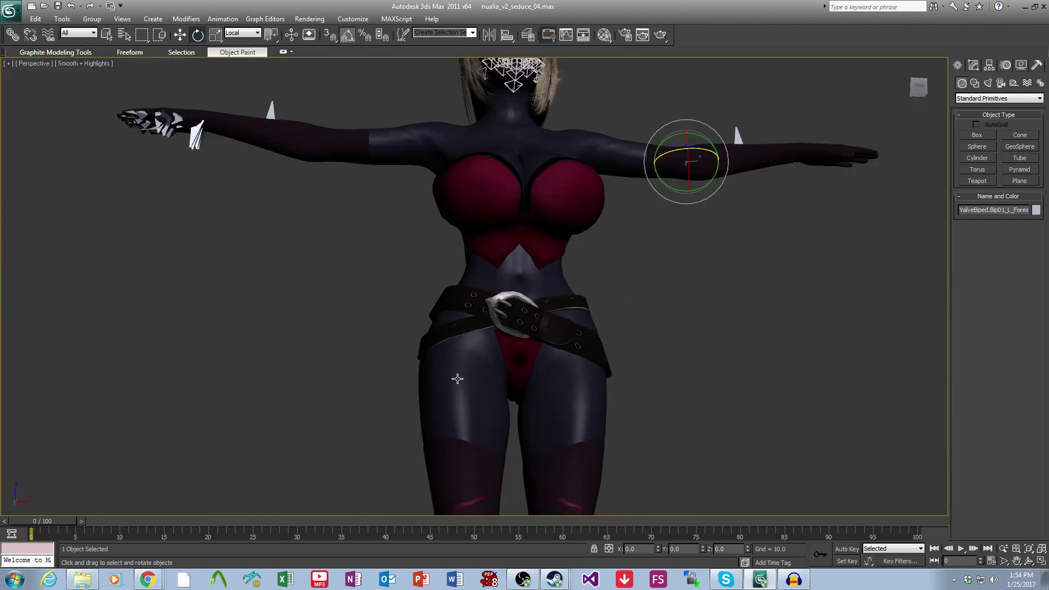
middle_click_drag(600, 496, 553, 352)
middle_click_drag(577, 451, 563, 306)
middle_click_drag(562, 306, 542, 361, "alt")
scroll(543, 361, "up", 2)
middle_click_drag(573, 469, 469, 376)
scroll(572, 375, "up", 2)
middle_click_drag(572, 375, 552, 325, "alt")
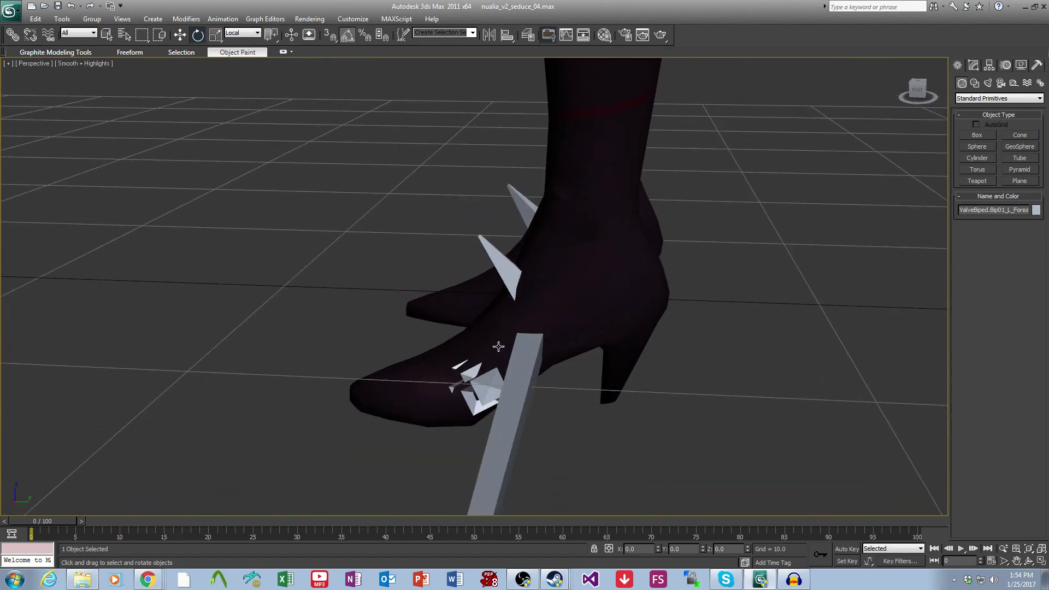
Reopen the Schematic View and select the right toe bone, ValveBiped.Bip01_R_Toe0.
left_click(572, 35)
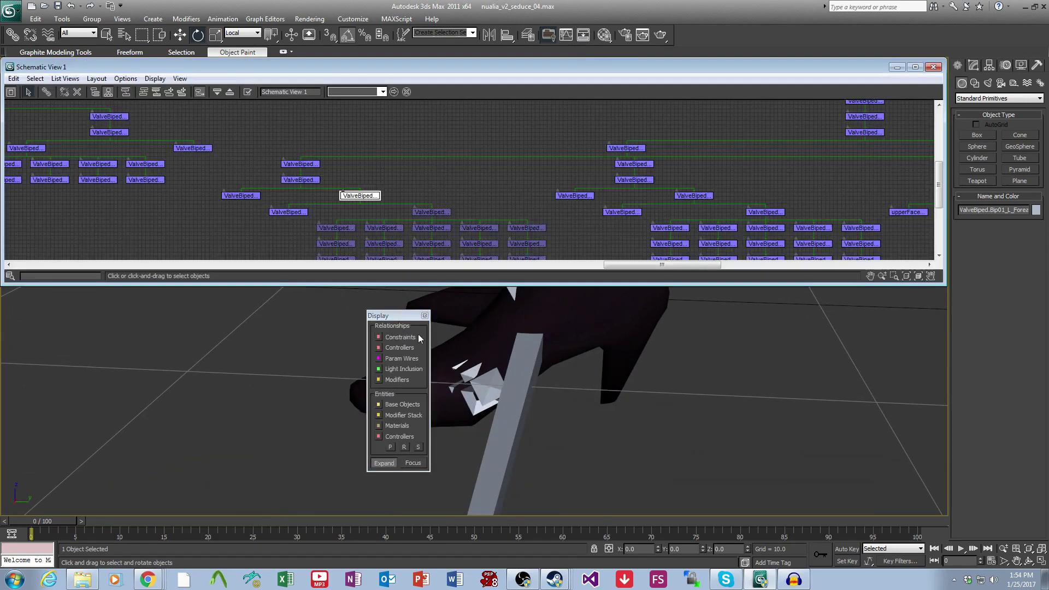
middle_click_drag(346, 176, 557, 188)
middle_click_drag(232, 190, 355, 218)
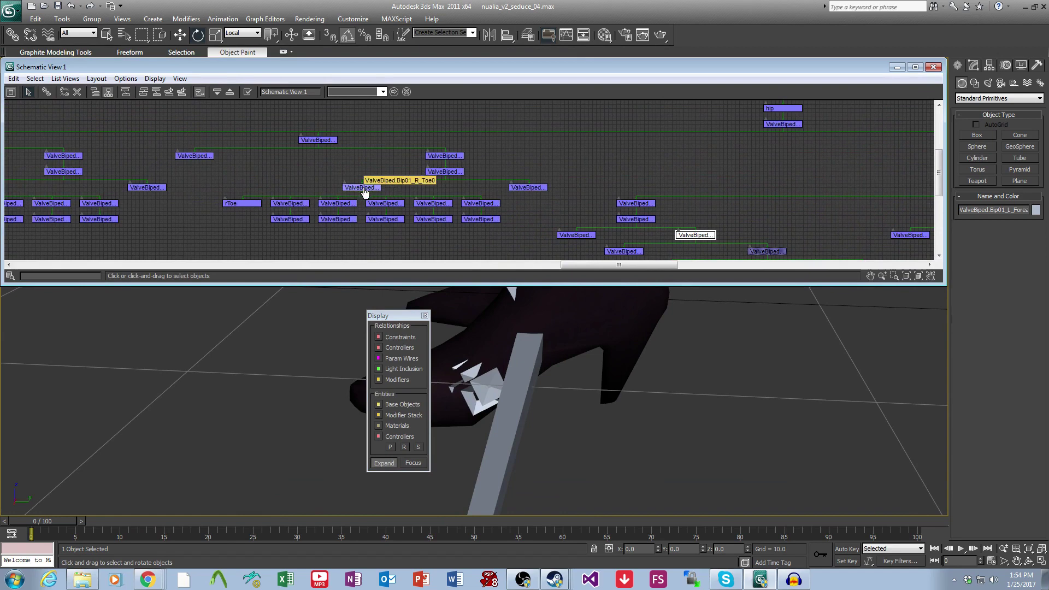
left_click(365, 191)
Rotate the right toe bone to test the shoe deformation, and undo the rotation.
scroll(617, 428, "down", 3)
middle_click_drag(618, 428, 602, 388, "alt")
left_click_drag(577, 363, 572, 377)
key("ctrl+z")
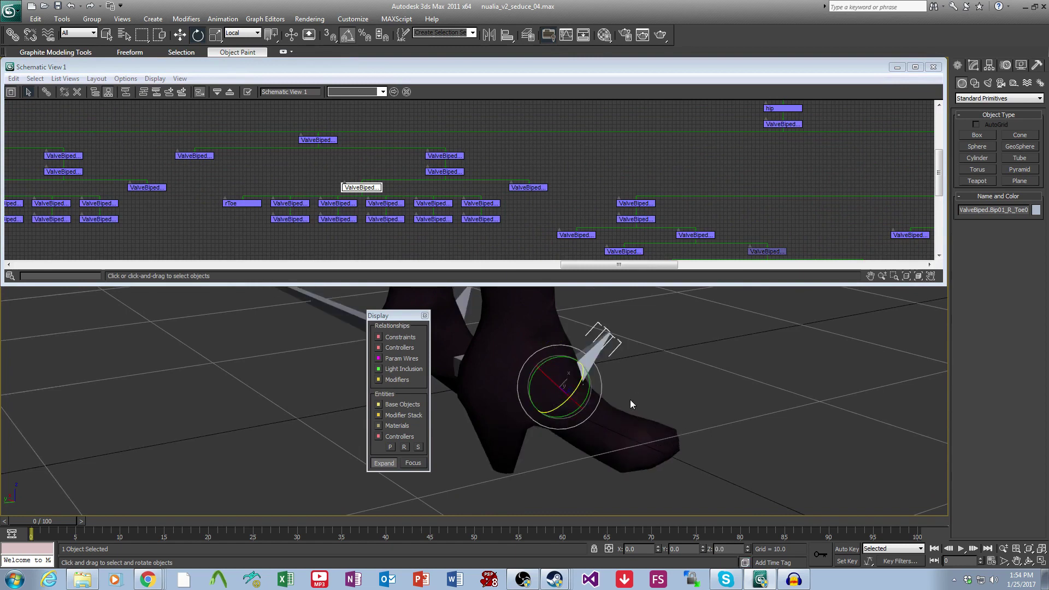
Rotate the right toe bone once more to check the shoe from another angle, and undo the rotation.
middle_click_drag(629, 402, 600, 396, "alt")
left_click_drag(563, 367, 547, 359)
key("ctrl+z")
key("ctrl+z")
Select the leggings mesh, enter its Skin modifier's envelope editing and enable vertex selection.
left_click(512, 354)
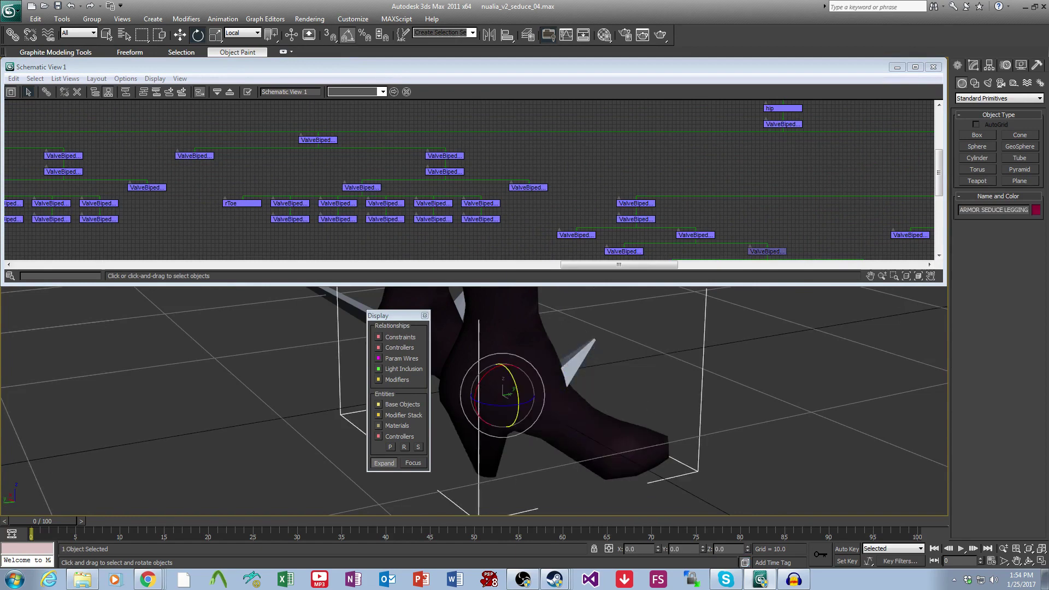
left_click(973, 66)
left_click(970, 110)
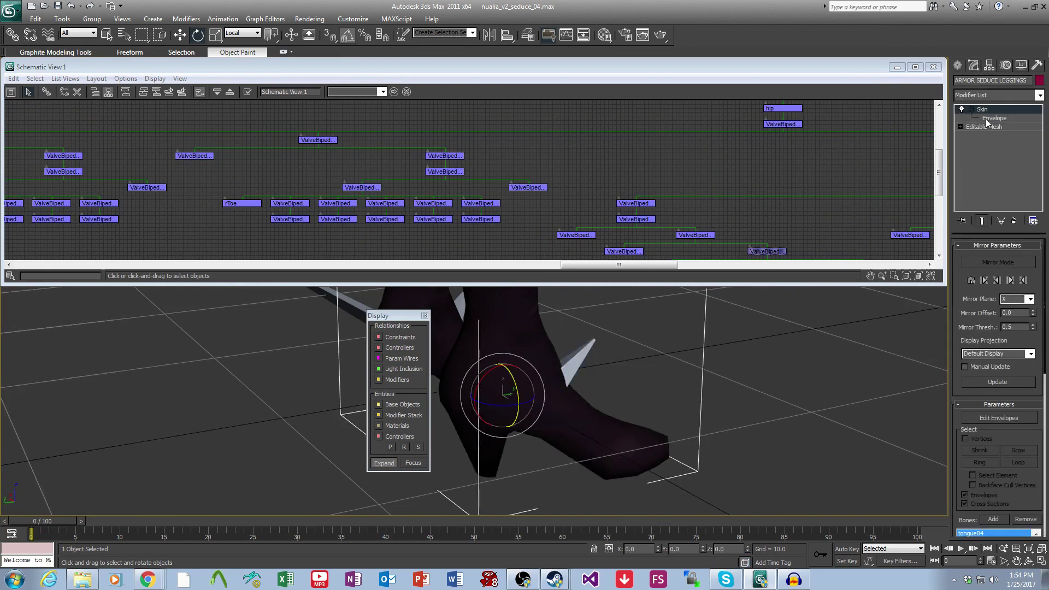
left_click(986, 118)
middle_click_drag(615, 424, 640, 369)
left_click_drag(993, 324, 983, 415)
left_click(982, 348)
Select the vertices at the tip of the right shoe's heel and grow the selection up the heel.
middle_click_drag(598, 383, 638, 359)
scroll(638, 359, "up", 3)
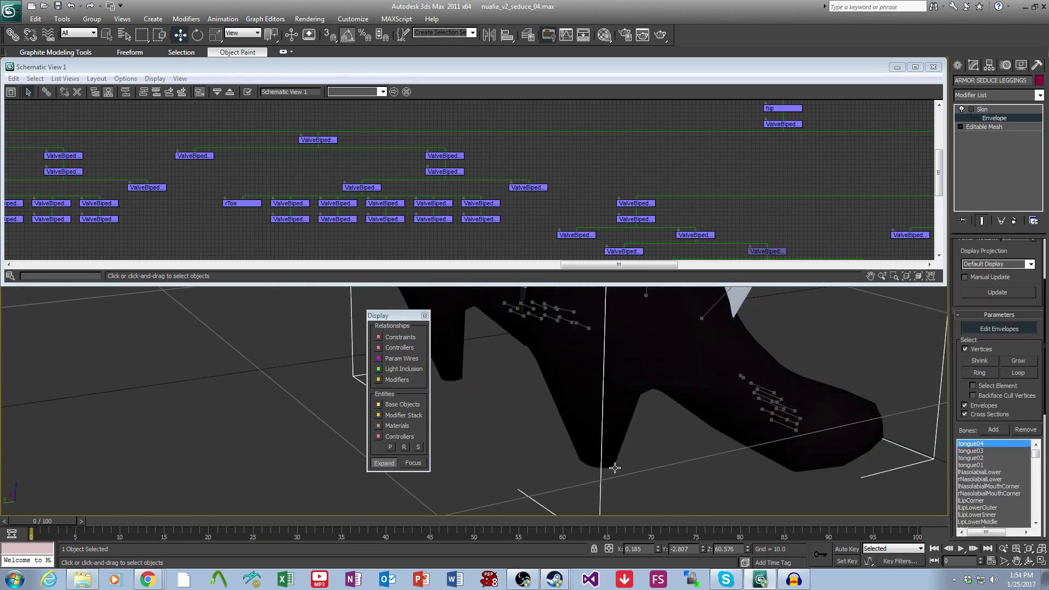
left_click_drag(641, 484, 542, 447)
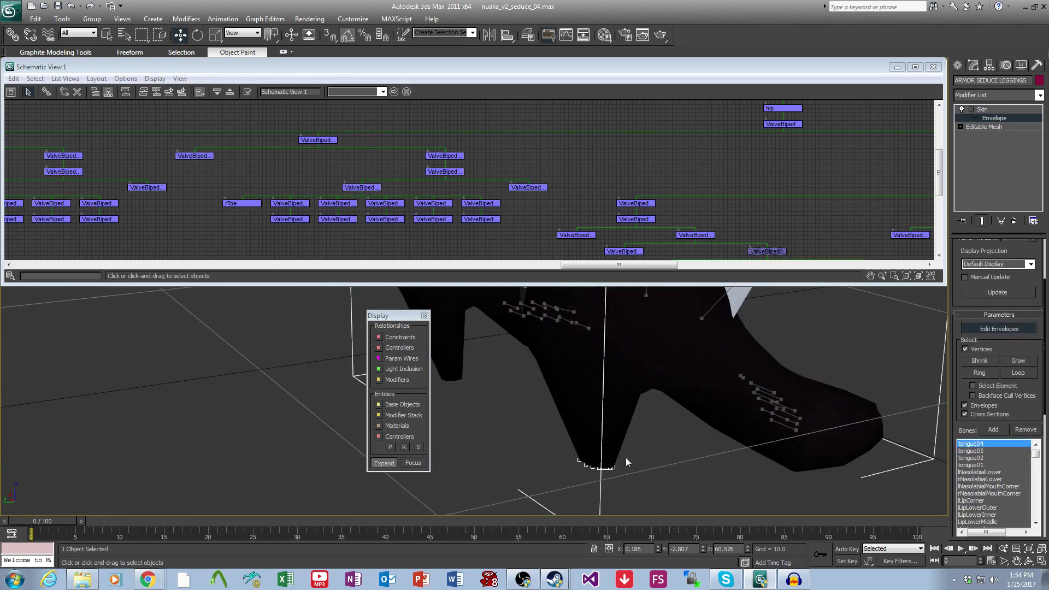
left_click(1018, 361)
Open the Weight Tool, close the Schematic View and move the Weight Tool clear of the viewport's edge.
middle_click_drag(768, 390, 723, 419)
scroll(748, 438, "down", 3)
key("w")
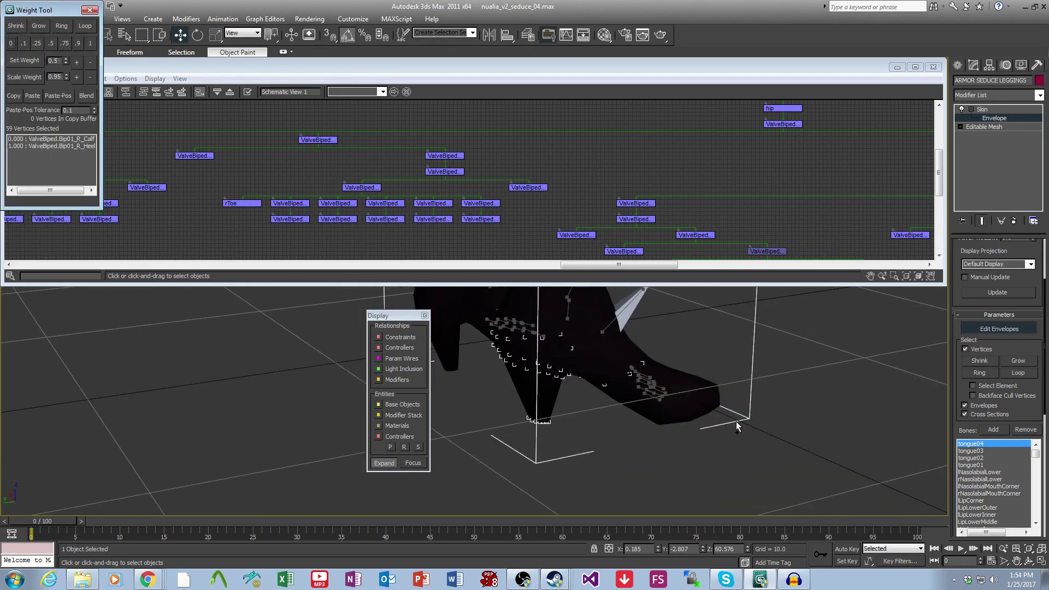
left_click(933, 66)
left_click_drag(50, 13, 142, 82)
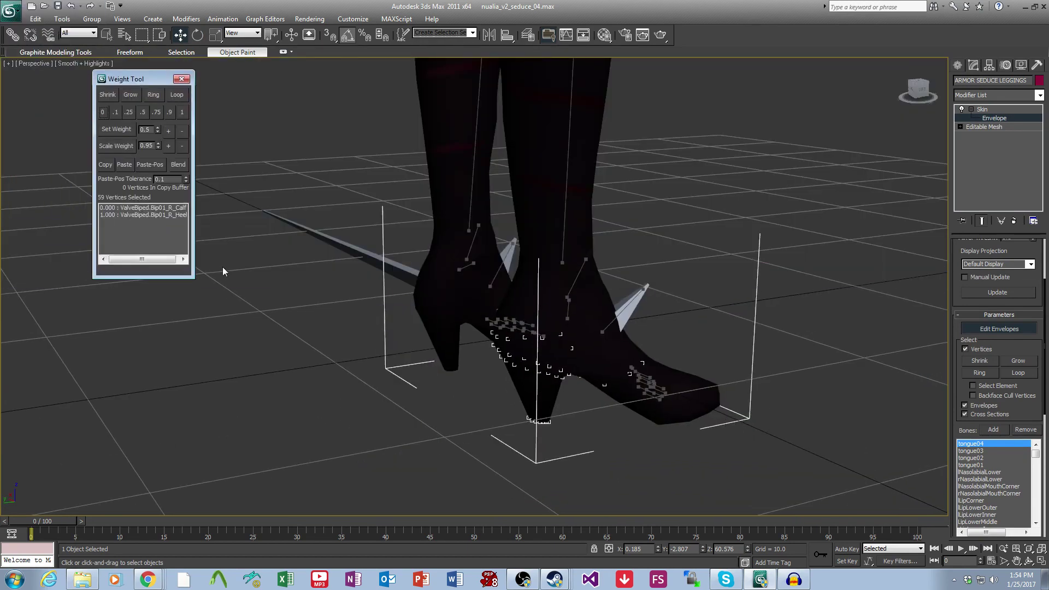
Choose the bone ValveBiped.Bip01_R_Foot and assign the selected right heel vertices a weight of 1.0 to it.
left_click_drag(1035, 454, 1036, 488)
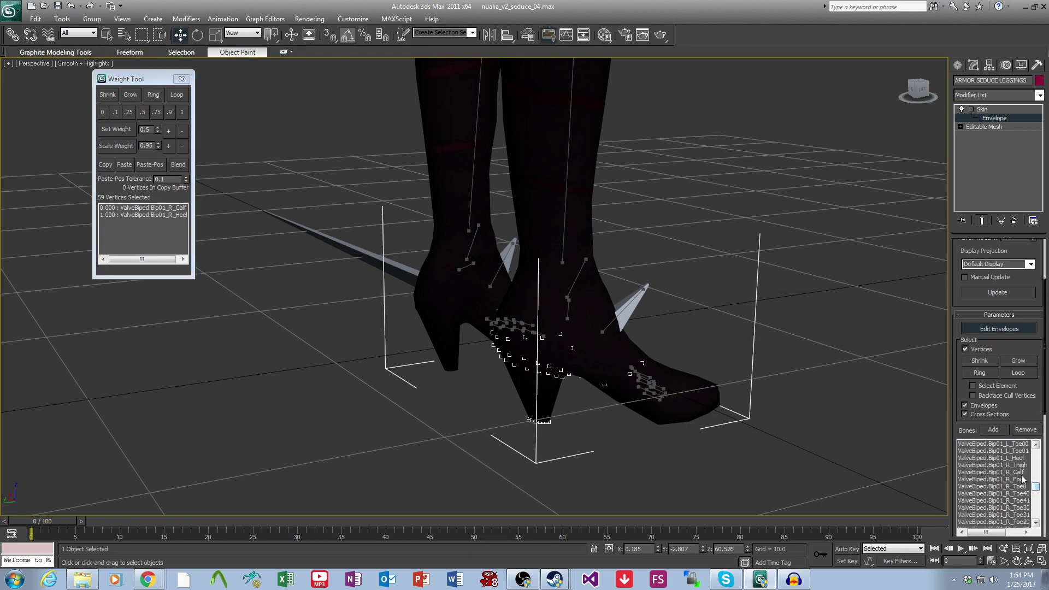
left_click(1019, 479)
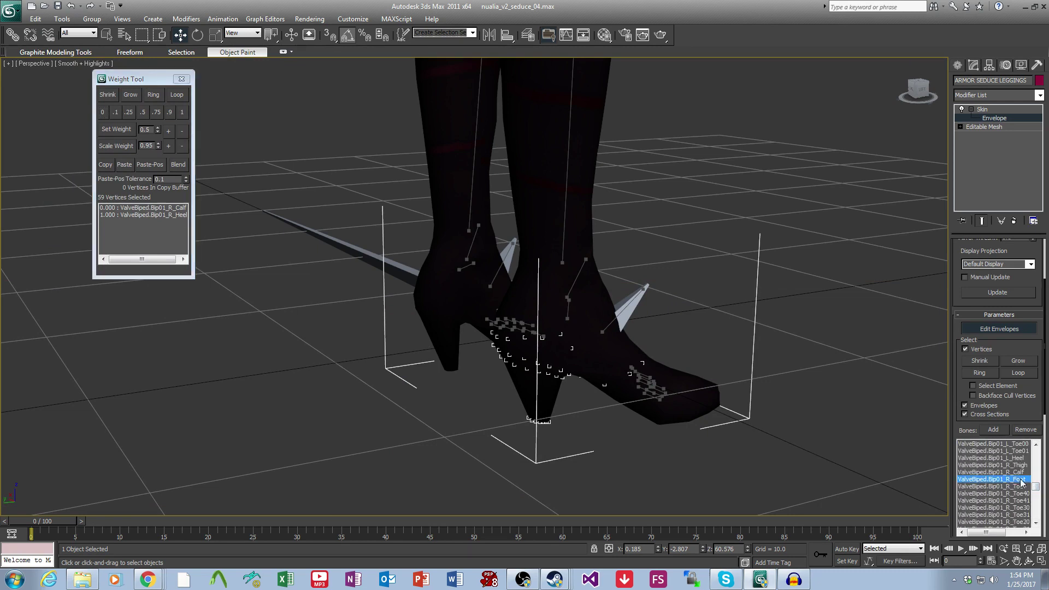
left_click(150, 131)
left_click(117, 129)
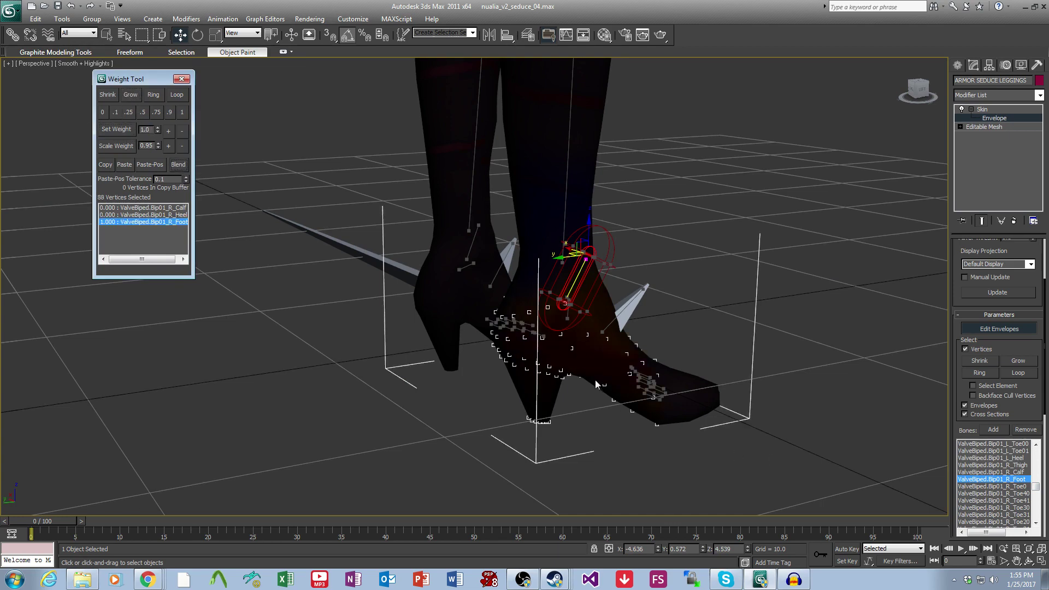
Select the left shoe's heel vertices, grow the selection and set their weight to 1.0 for ValveBiped.Bip01_L_Foot.
middle_click_drag(594, 379, 655, 363, "alt")
scroll(592, 365, "up", 2)
left_click_drag(579, 387, 494, 365)
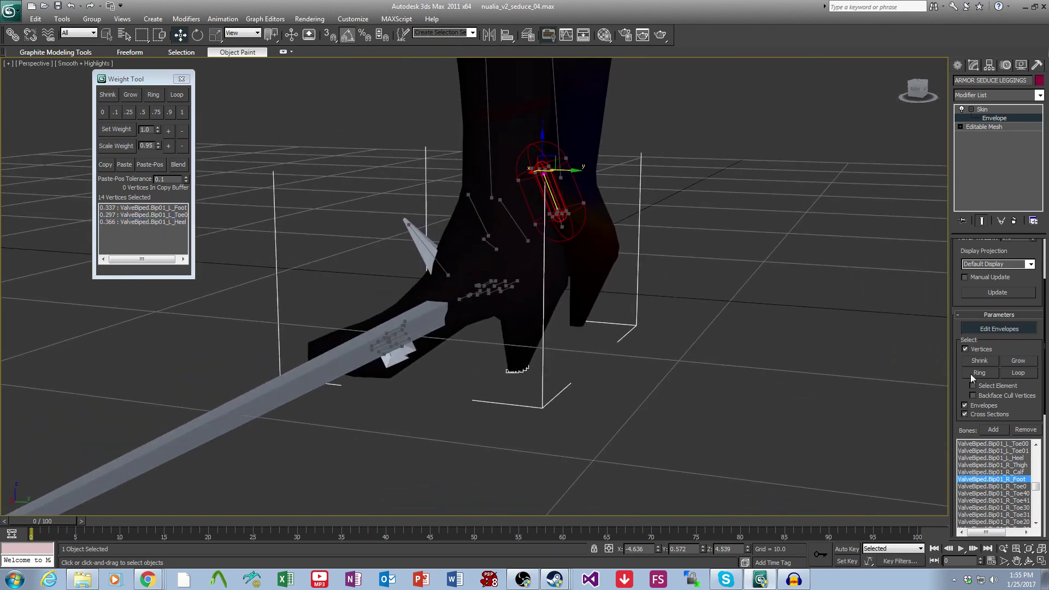
left_click(1018, 360)
left_click(175, 214)
left_click(126, 129)
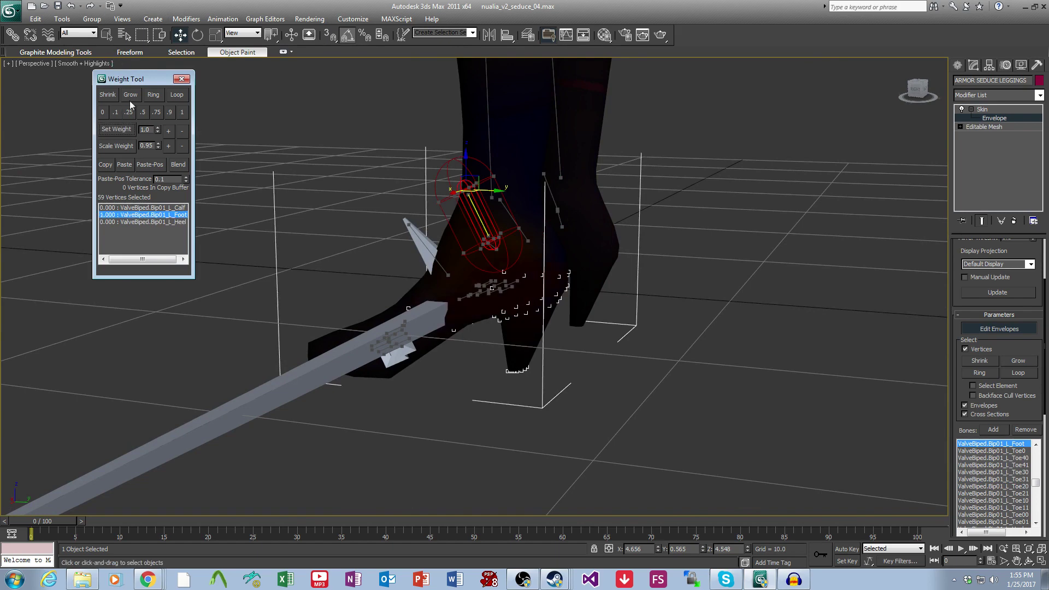
scroll(628, 319, "down", 2)
middle_click_drag(623, 320, 689, 323, "alt")
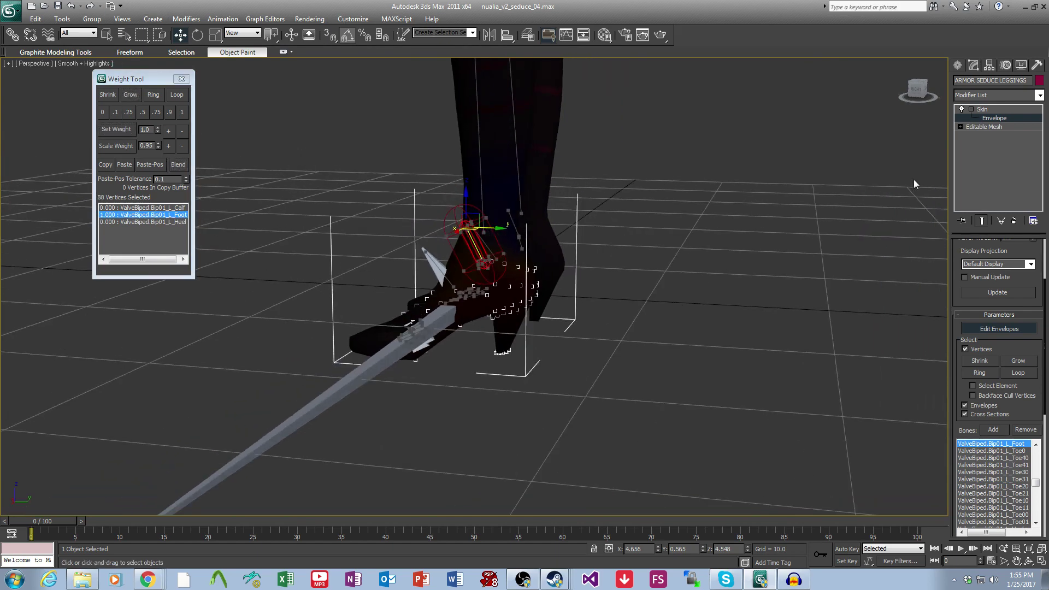
Leave the leggings' envelope editing and clear the selection in the viewport.
left_click(985, 109)
left_click(619, 297)
middle_click_drag(619, 298, 651, 321)
left_click(476, 299)
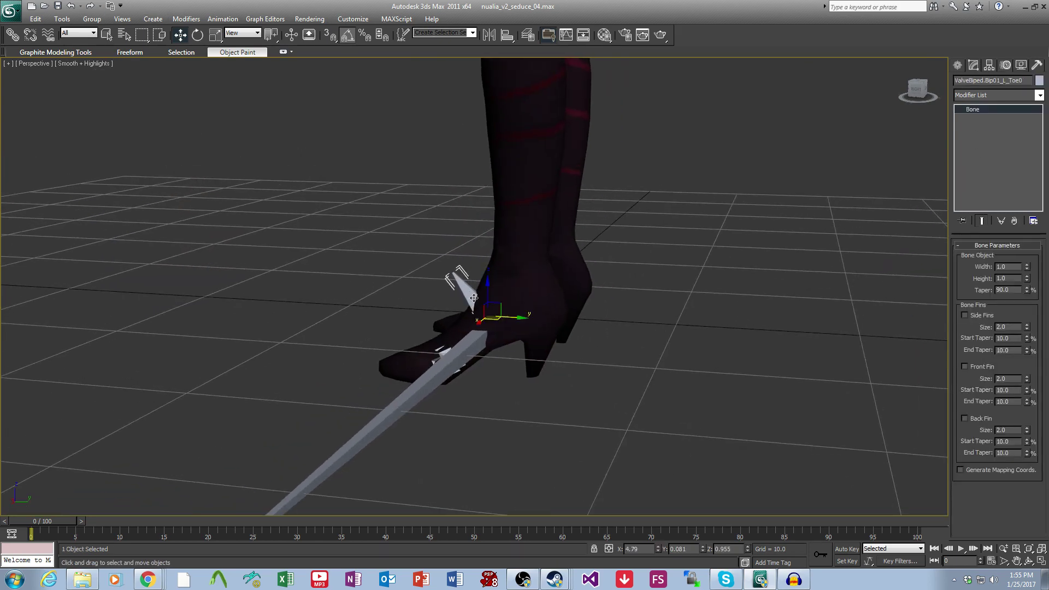
middle_click_drag(512, 312, 631, 334, "alt")
left_click(632, 334)
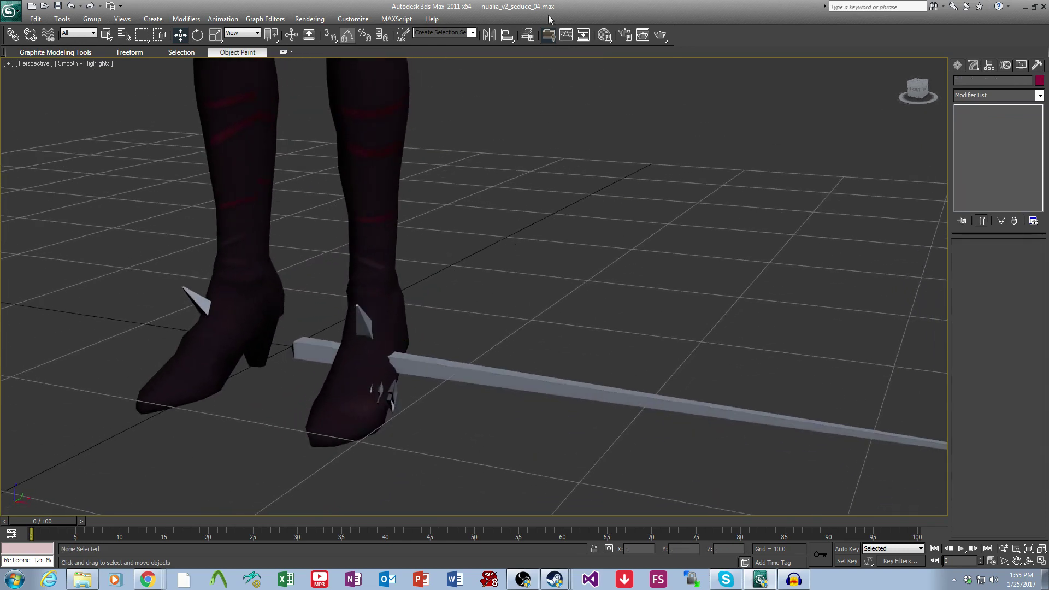
Open the Schematic View, select the left foot bone and rotate it about 45 degrees on its local Y axis to test the heel.
left_click(583, 36)
middle_click_drag(169, 224, 459, 231)
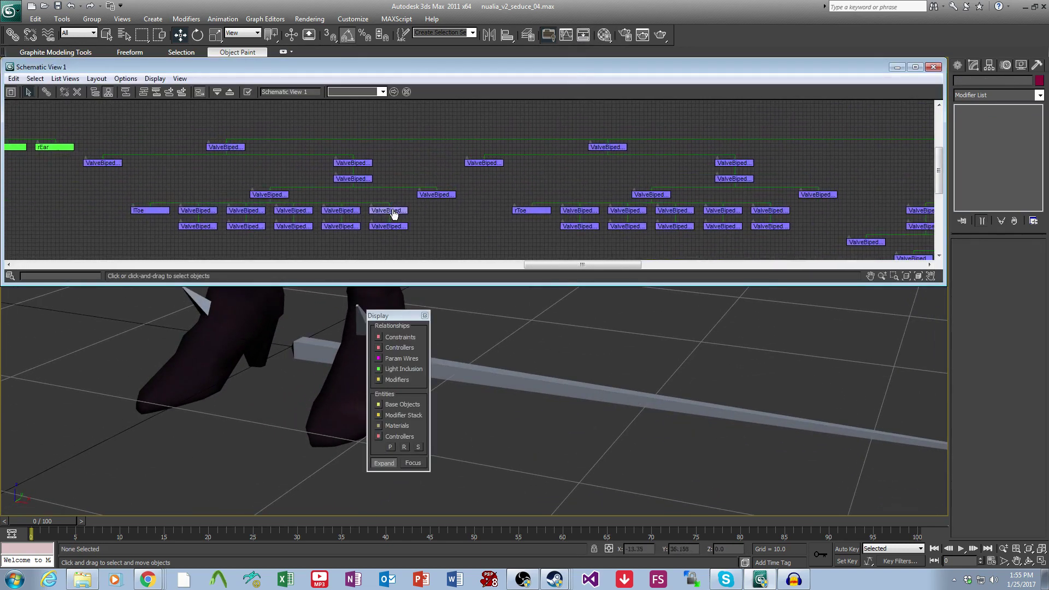
left_click(352, 179)
middle_click_drag(561, 374, 261, 73)
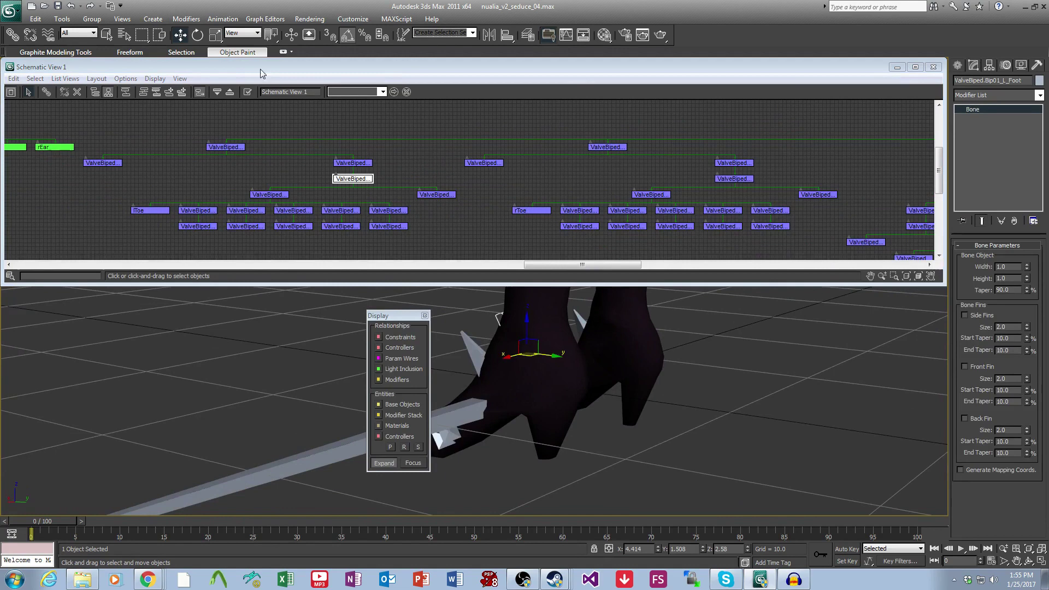
left_click(200, 37)
middle_click_drag(486, 413, 552, 381, "alt")
left_click_drag(564, 362, 565, 395)
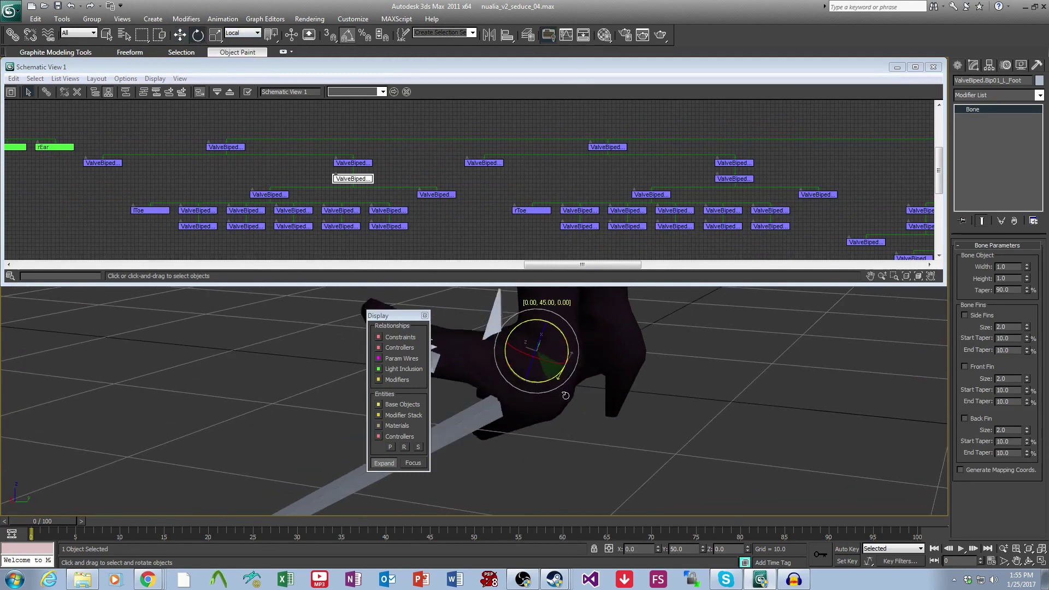
mouse_move(565, 395)
middle_mouse_down("alt")
mouse_move(609, 427)
mouse_move(575, 387)
middle_mouse_up("alt")
Select the left toe bone ValveBiped.Bip01_L_Toe0 and rotate it to test the shoe deformation.
left_click(269, 194)
left_click_drag(574, 388, 592, 439)
mouse_move(592, 439)
middle_mouse_down("alt")
mouse_move(566, 428)
mouse_move(627, 441)
mouse_move(579, 448)
mouse_move(624, 449)
mouse_move(591, 456)
middle_mouse_up("alt")
middle_click_drag(483, 315, 618, 349, "alt")
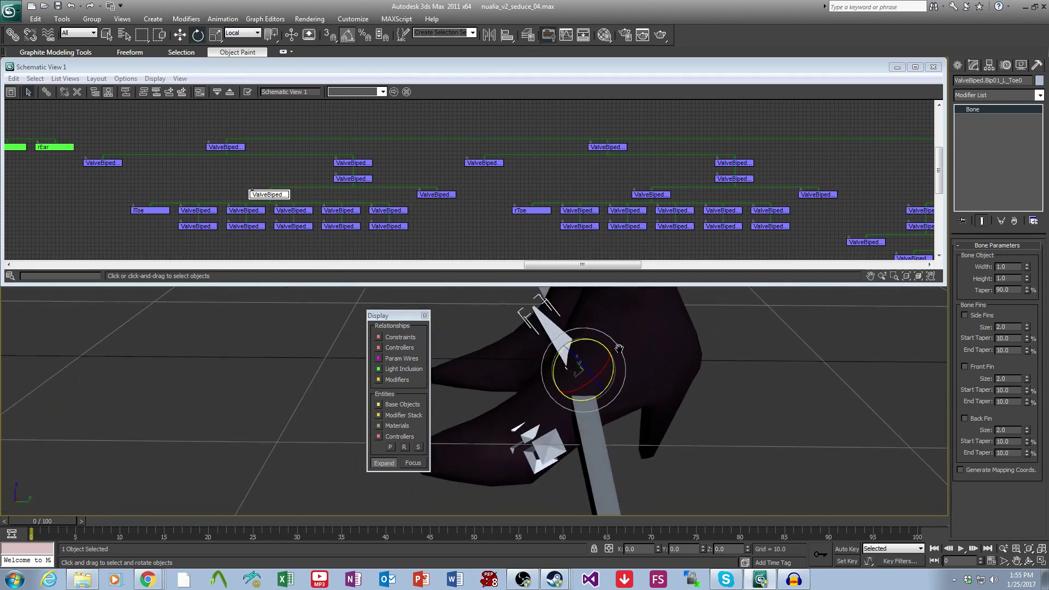
Select the bone ValveBiped.Bip01_L_Toe40 and try rotating it on its own.
left_click(183, 208)
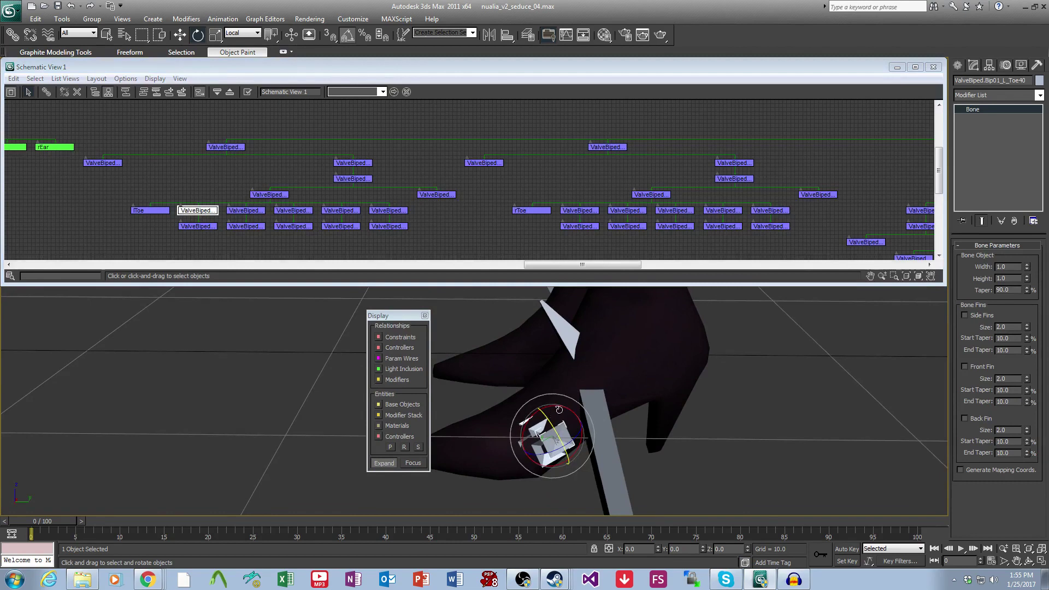
left_click_drag(558, 406, 569, 408)
right_click(569, 408)
Add the other four left toe bones to the selection and rotate all five together to test the shoe tip.
left_click(245, 211, "ctrl")
left_click(293, 210, "ctrl")
left_click(340, 210, "ctrl")
left_click(388, 212, "ctrl")
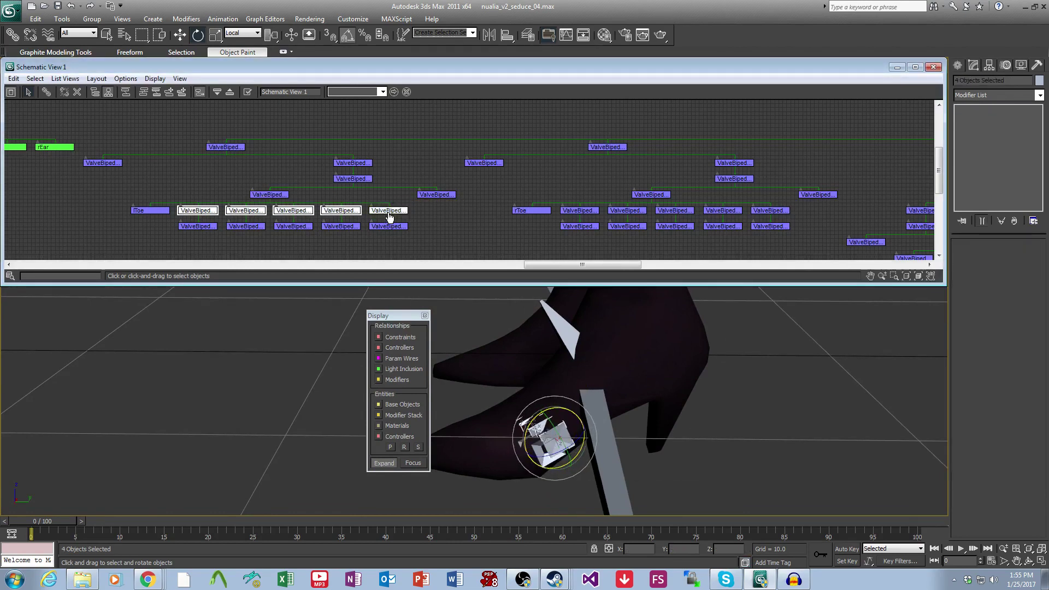
left_click(387, 212, "ctrl")
left_click_drag(559, 408, 561, 408)
middle_click_drag(579, 420, 625, 393, "alt")
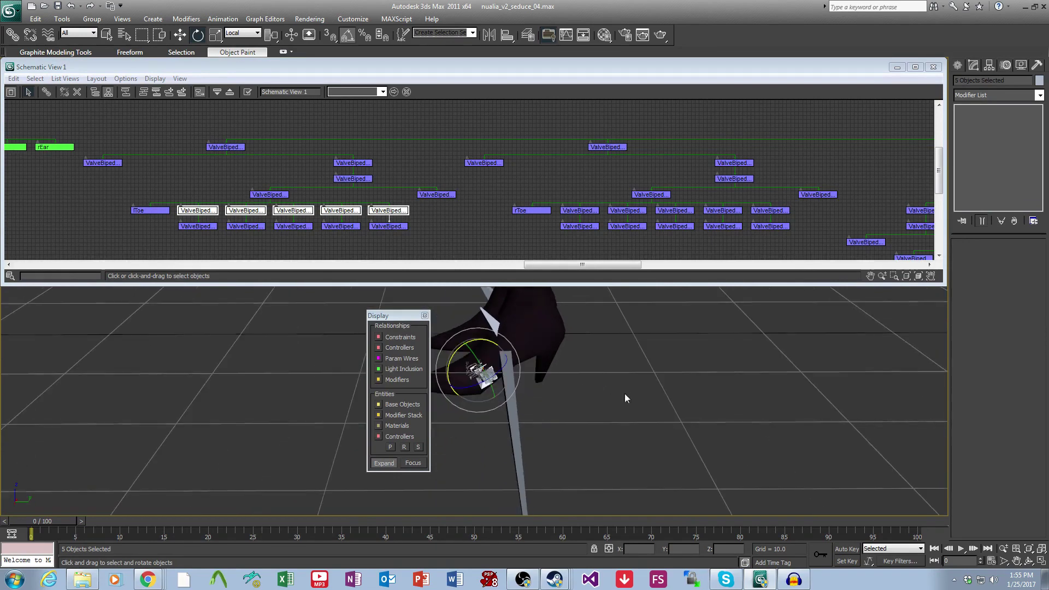
Close the Schematic View, select the panties mesh and enter its Skin envelope editing with vertex selection enabled.
left_click(932, 67)
middle_click_drag(626, 332, 502, 351)
scroll(606, 440, "up", 3)
scroll(592, 398, "up", 4)
left_click(501, 351)
left_click(971, 109)
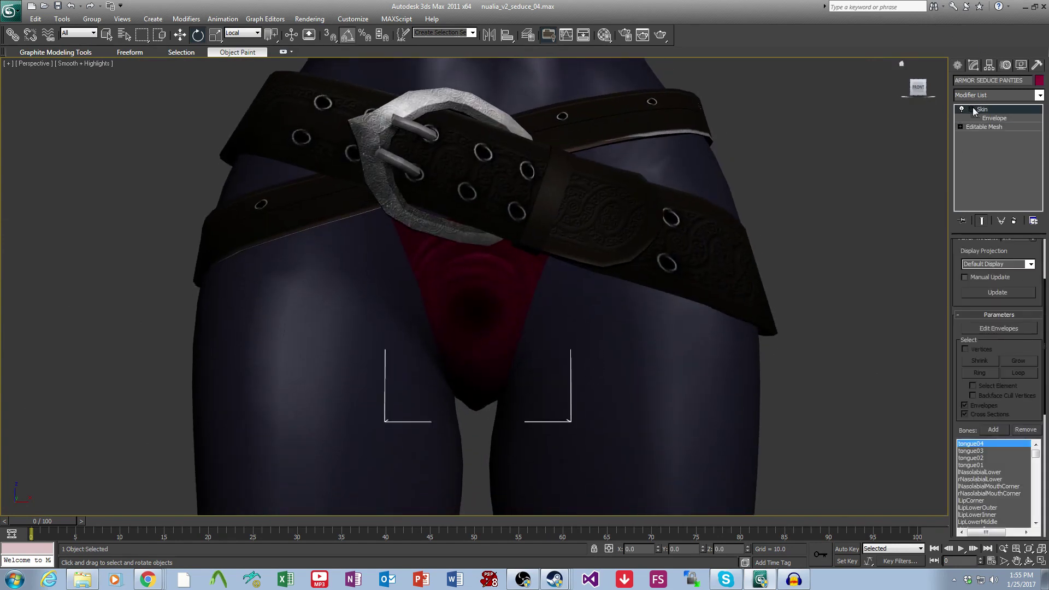
left_click(988, 117)
scroll(700, 345, "down", 4)
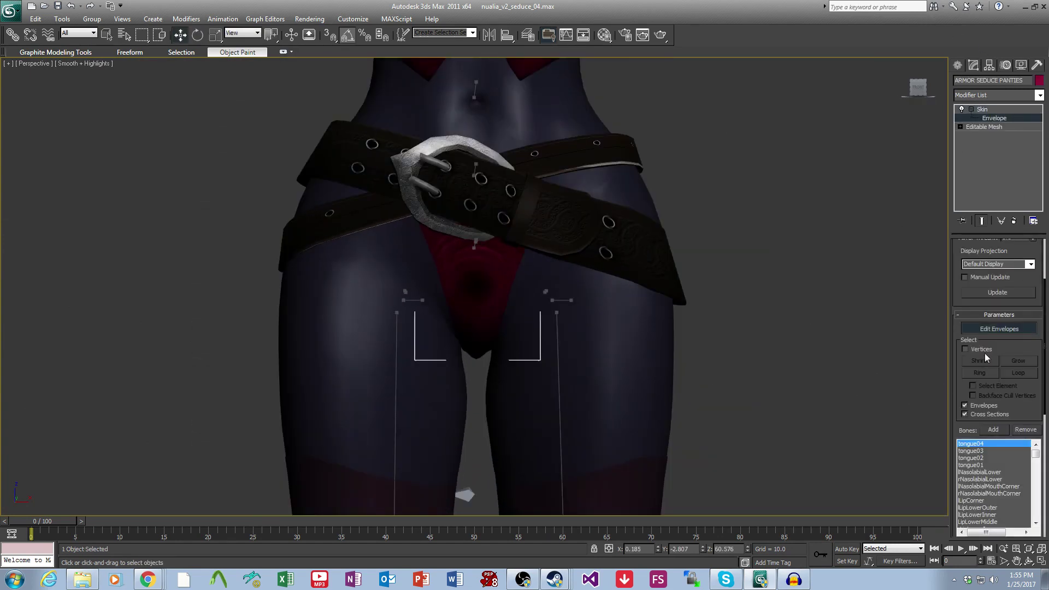
left_click(983, 351)
Select all vertices of the panties and set their weight to 0 for ValveBiped.Bip01_L_Thigh in the Weight Tool.
scroll(683, 370, "up", 3)
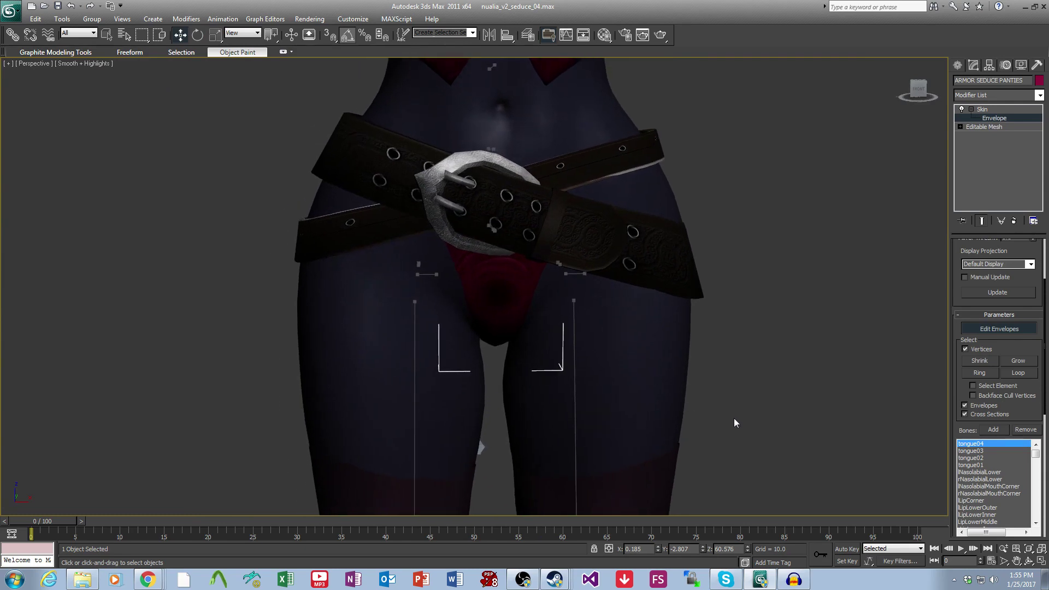
key("ctrl+a")
middle_click_drag(734, 417, 728, 407)
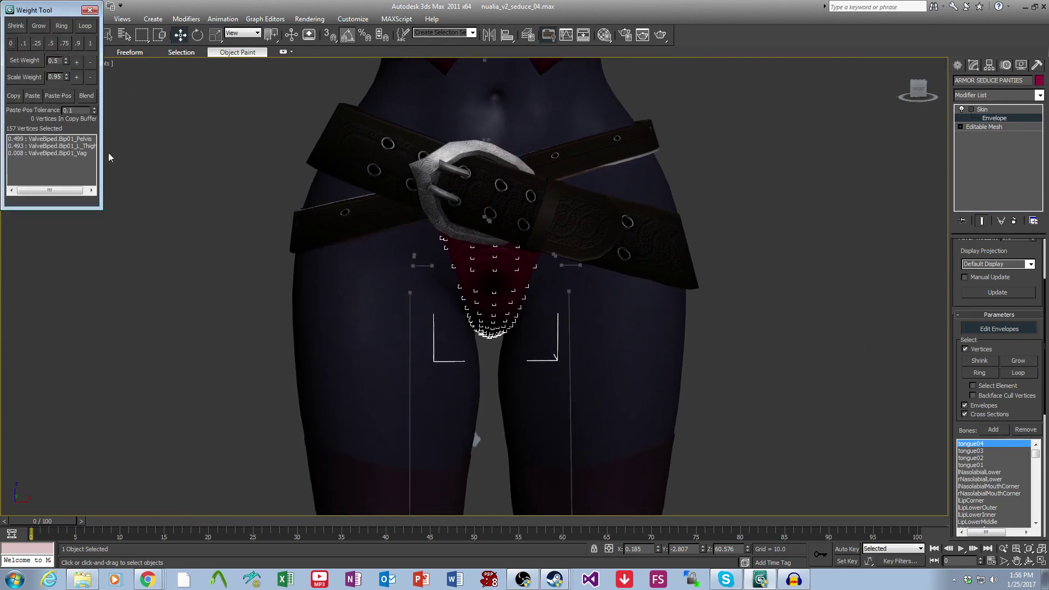
left_click(86, 146)
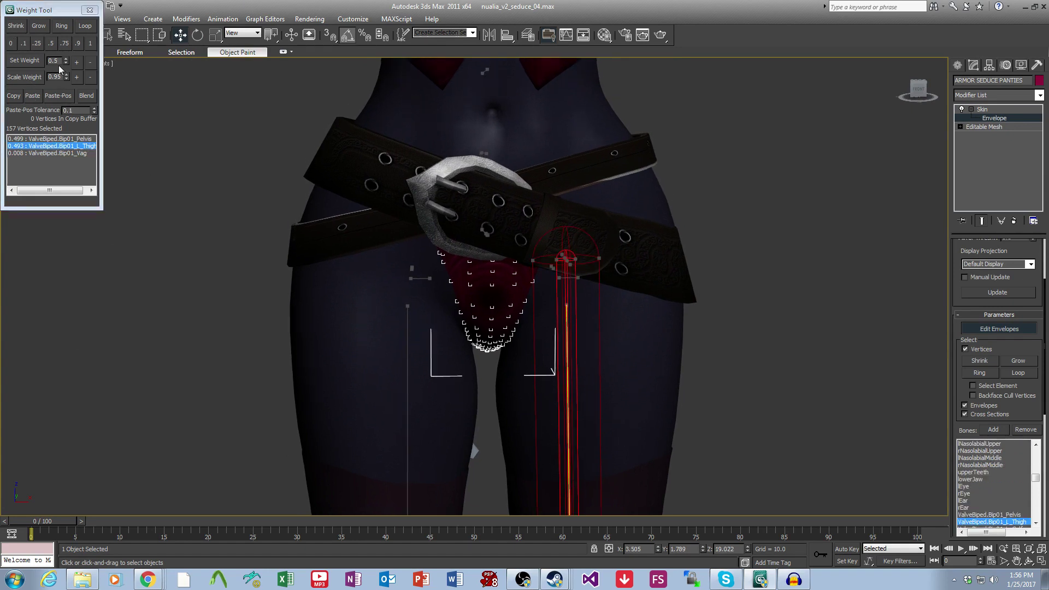
left_click_drag(59, 62, 44, 69)
type("0")
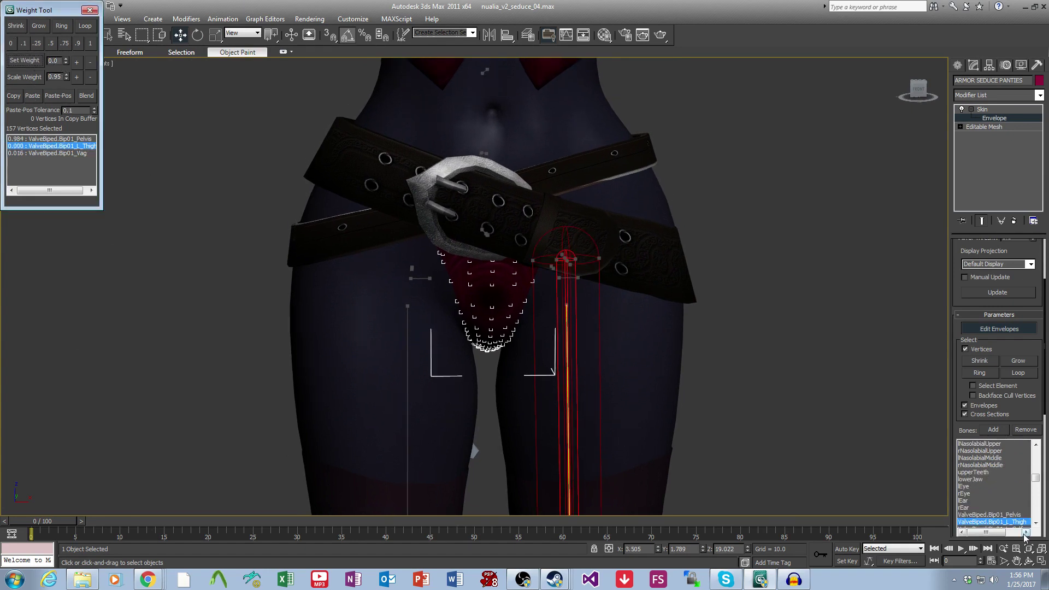
Set the panties vertices' weight to 0 for ValveBiped.Bip01_R_Thigh, and leave envelope editing with nothing selected.
left_click(1036, 524)
scroll(1036, 523, "down", 4)
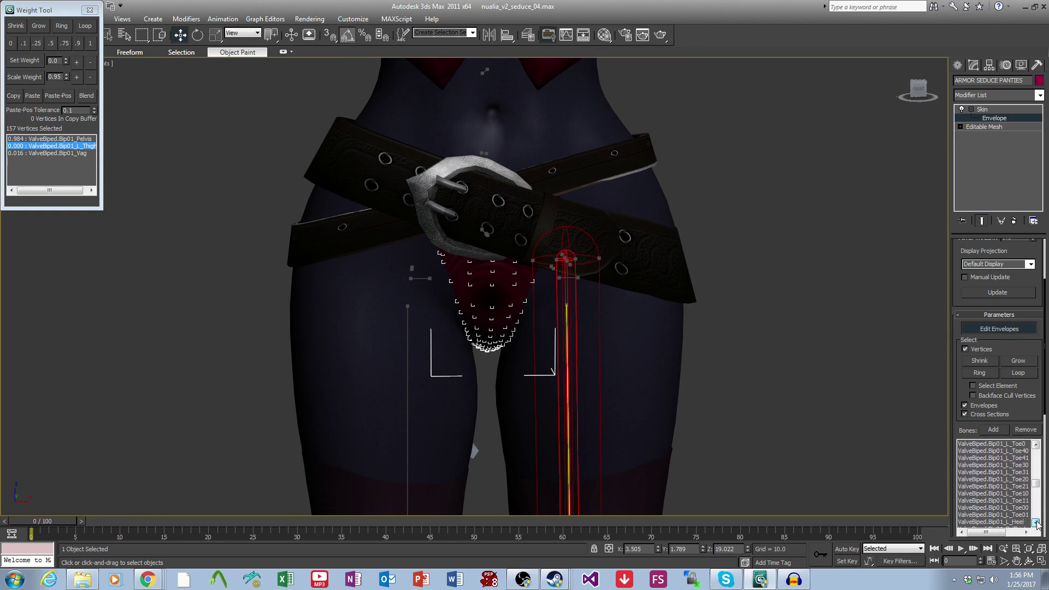
left_click(1014, 493)
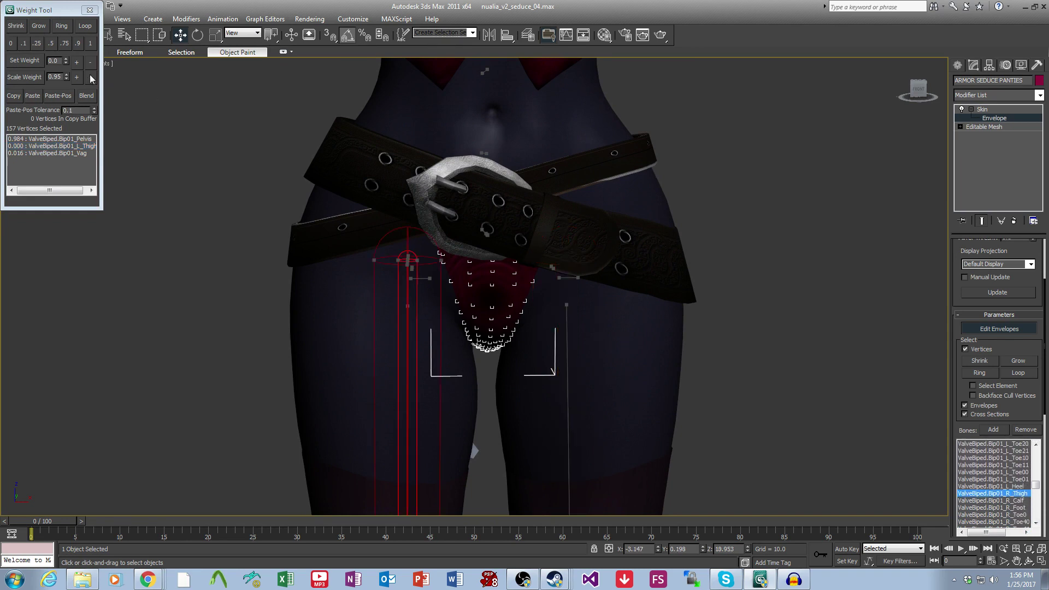
left_click(30, 61)
left_click(877, 255)
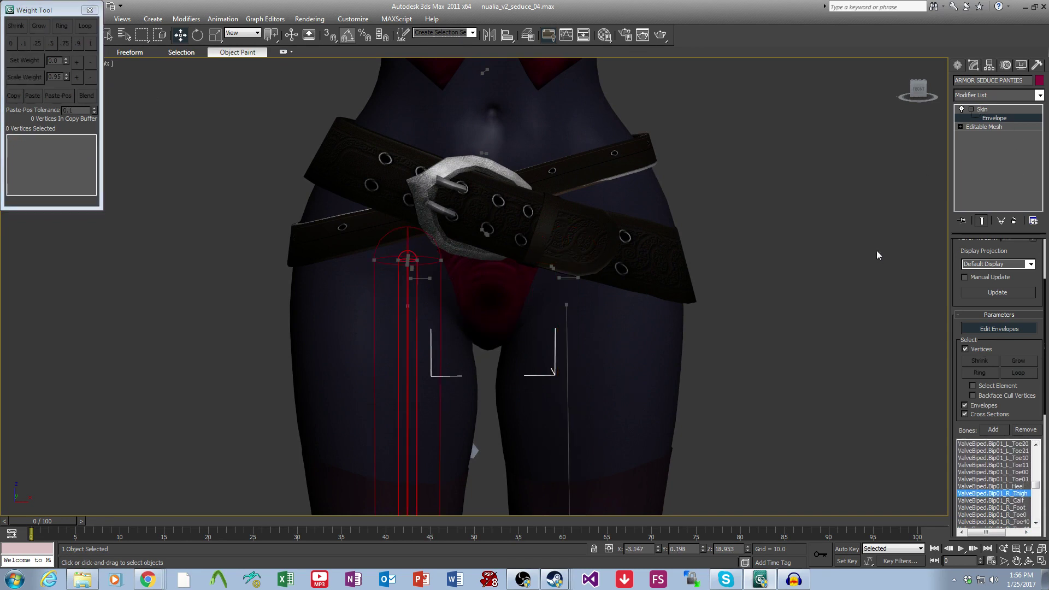
left_click(990, 108)
left_click(862, 260)
Reopen the Schematic View, rotate the left thigh bone to test the panties' deformation, and clear the selection.
left_click(584, 34)
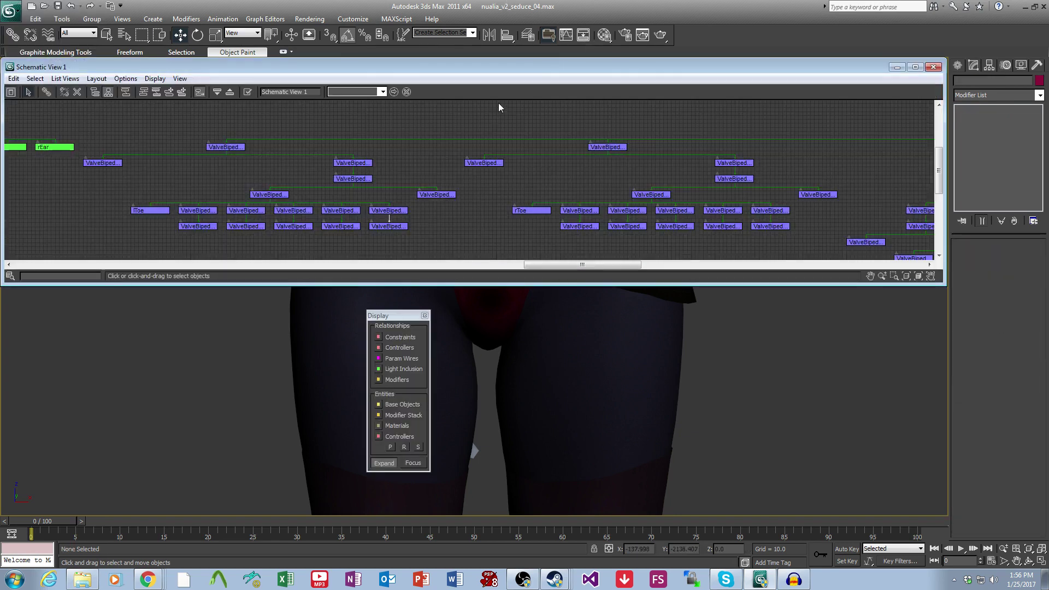
left_click(226, 146)
key("e")
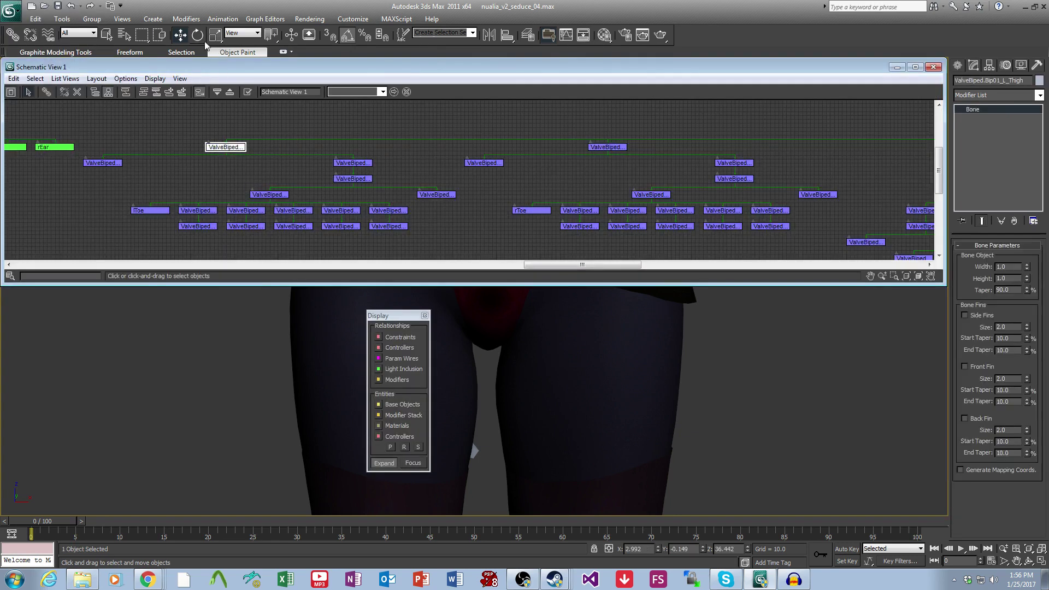
middle_click_drag(604, 298, 594, 337)
left_click_drag(589, 333, 613, 319)
middle_click_drag(642, 391, 747, 391, "alt")
left_click(748, 391)
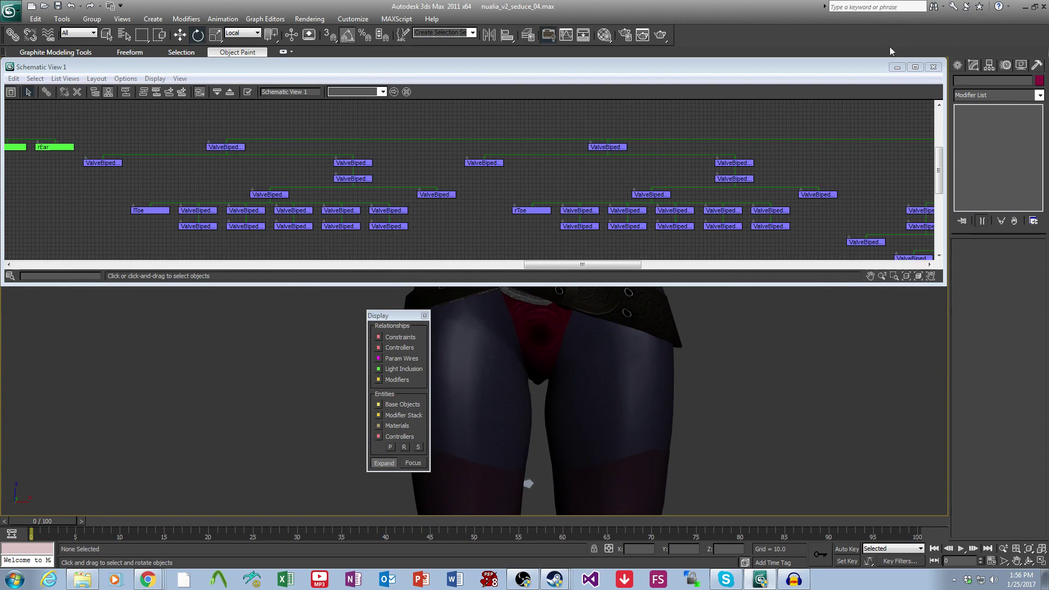
Close the Schematic View, run the WeightTransfer.ms script and place its Replace Bone dialog beside the model.
left_click(932, 67)
left_click(396, 19)
left_click(412, 44)
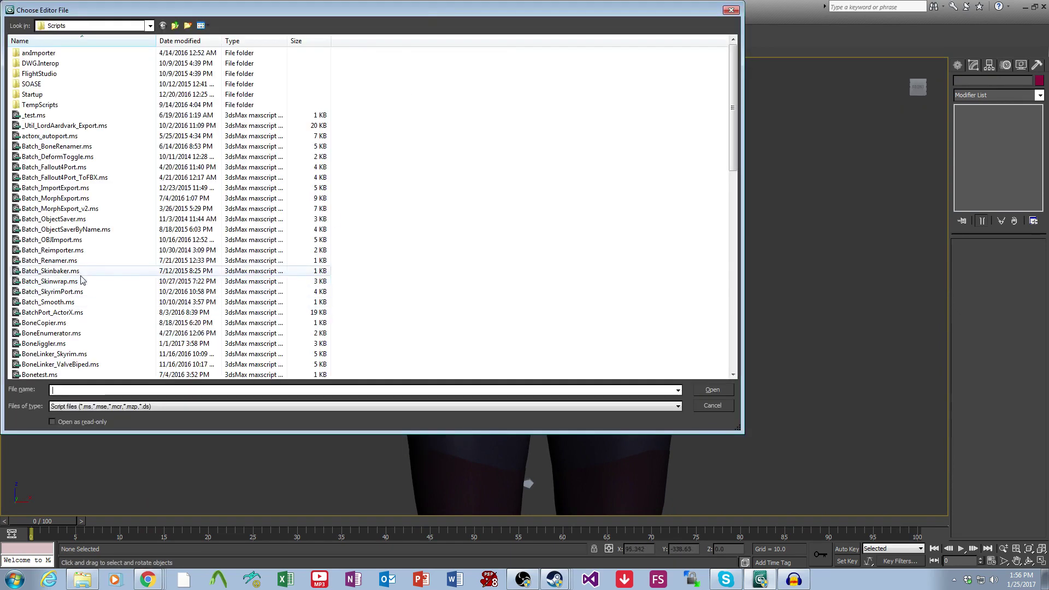
scroll(76, 123, "down", 18)
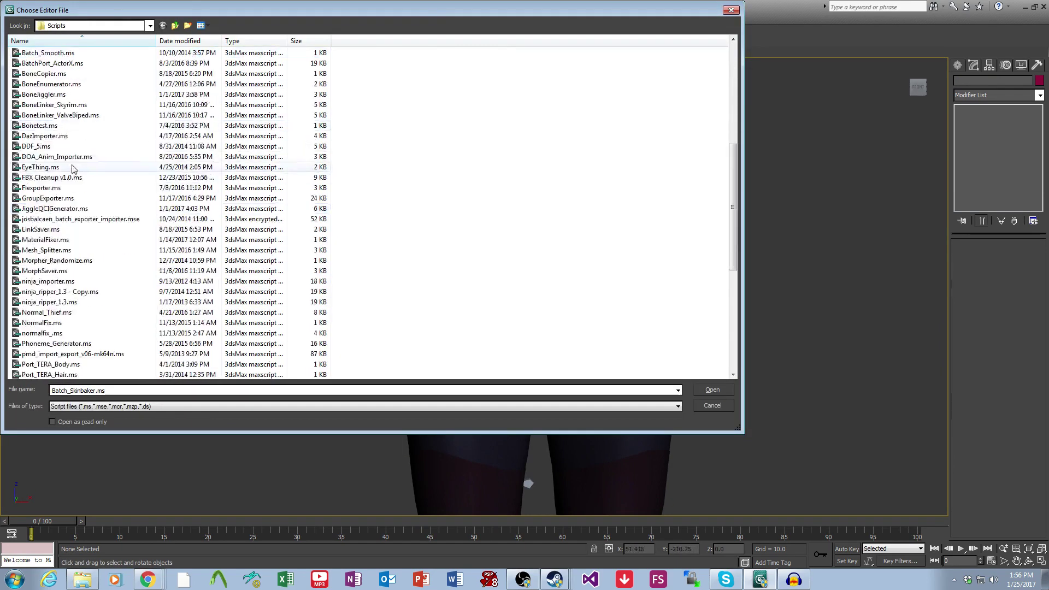
double_click(68, 333)
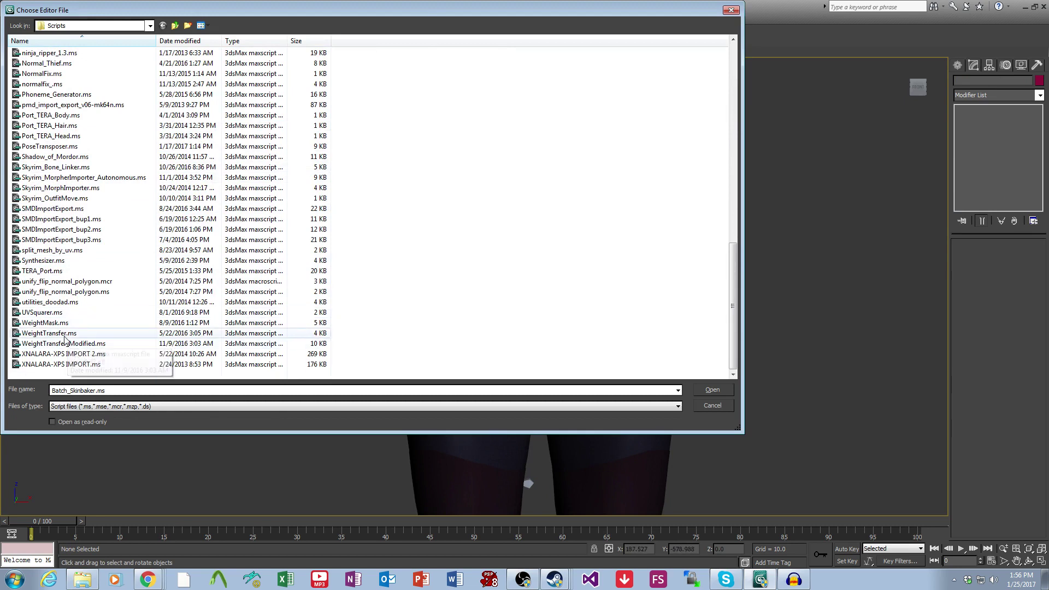
left_click_drag(527, 243, 327, 217)
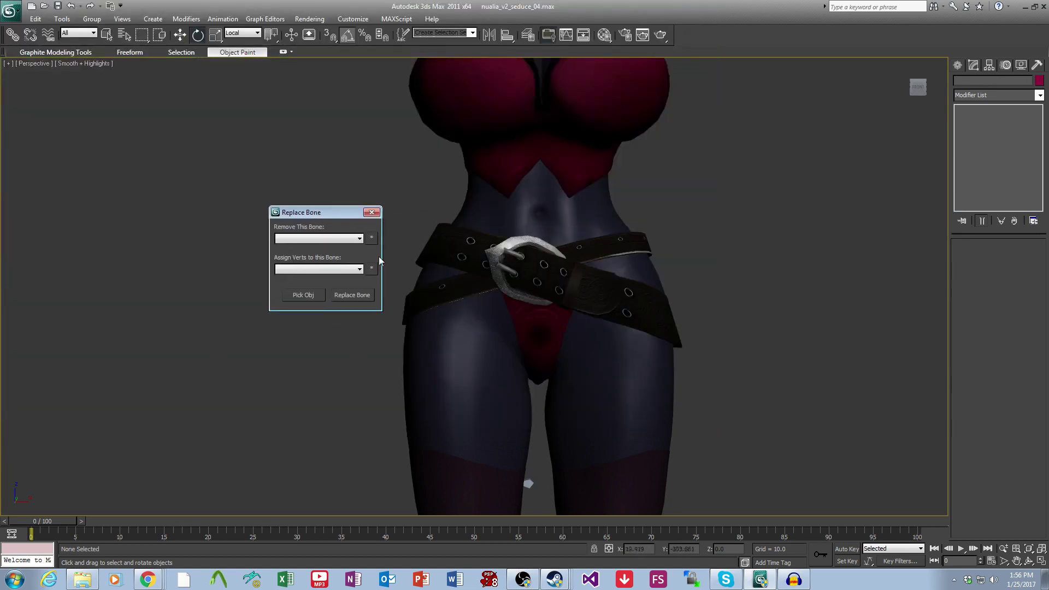
Pick the panties mesh for the bone replacement and choose ValveBiped.Bip01_Vag as the bone to remove.
left_click(300, 296)
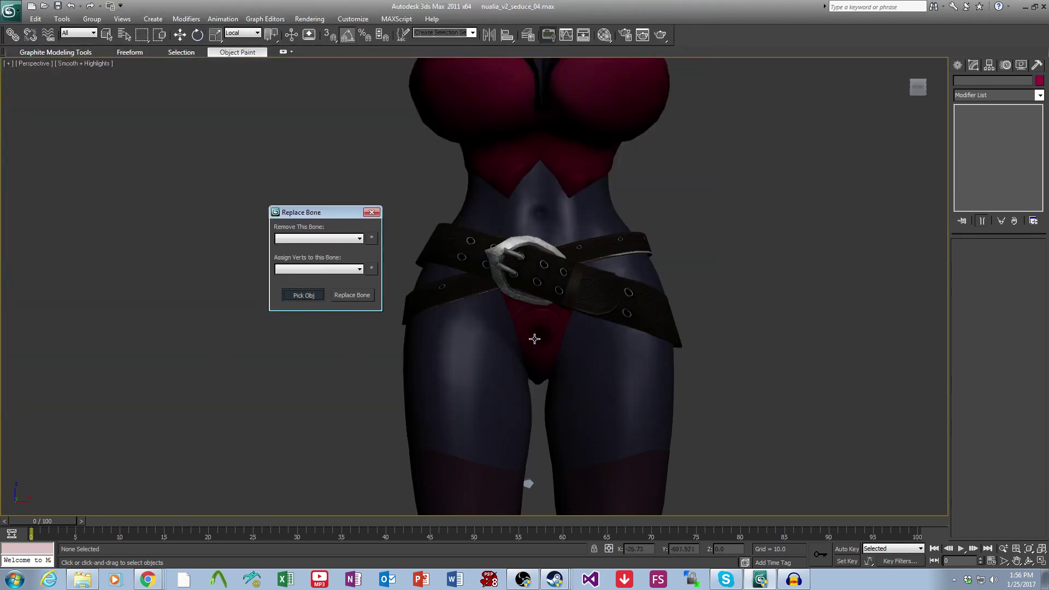
left_click(534, 338)
scroll(495, 331, "up", 2)
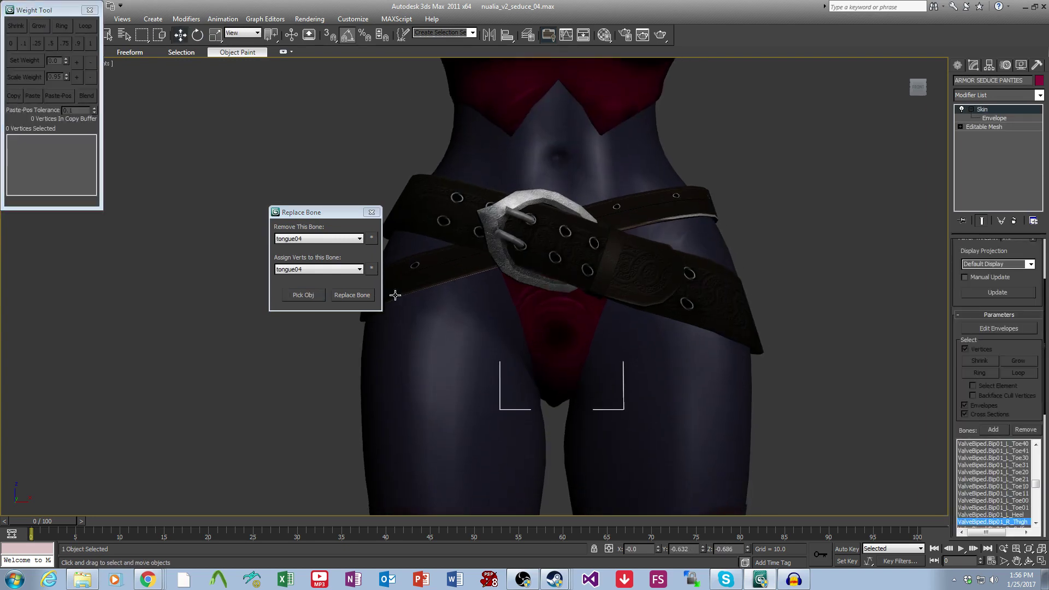
left_click(309, 240)
scroll(352, 362, "down", 10)
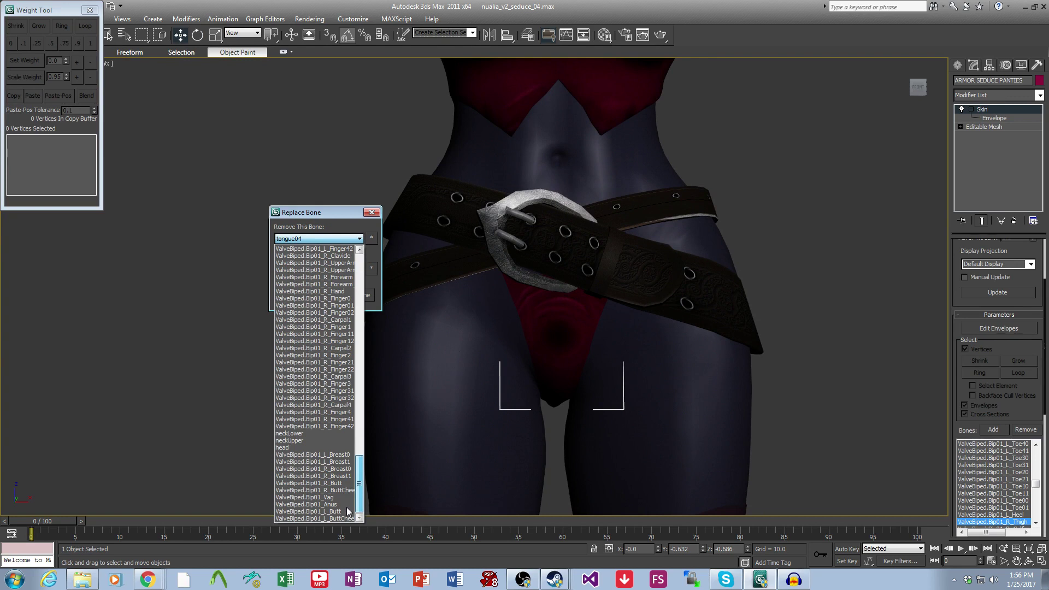
left_click(326, 497)
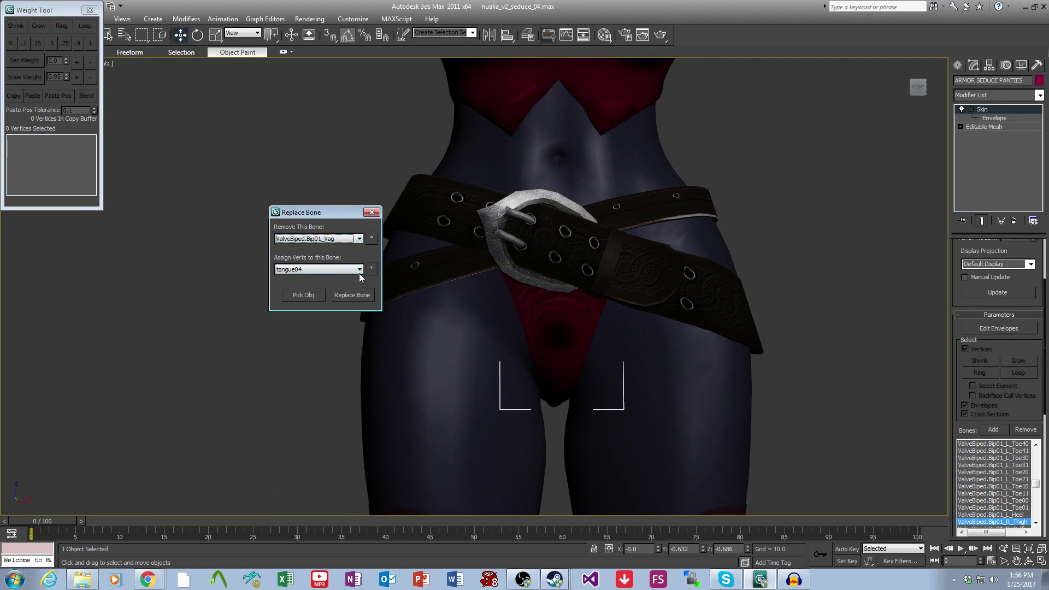
Reassign the panties' ValveBiped.Bip01_Vag and ValveBiped.Bip01_Anus vertices to ValveBiped.Bip01_Pelvis and close the Replace Bone dialog.
left_click(344, 269)
left_click_drag(359, 306, 356, 401)
left_click(314, 378)
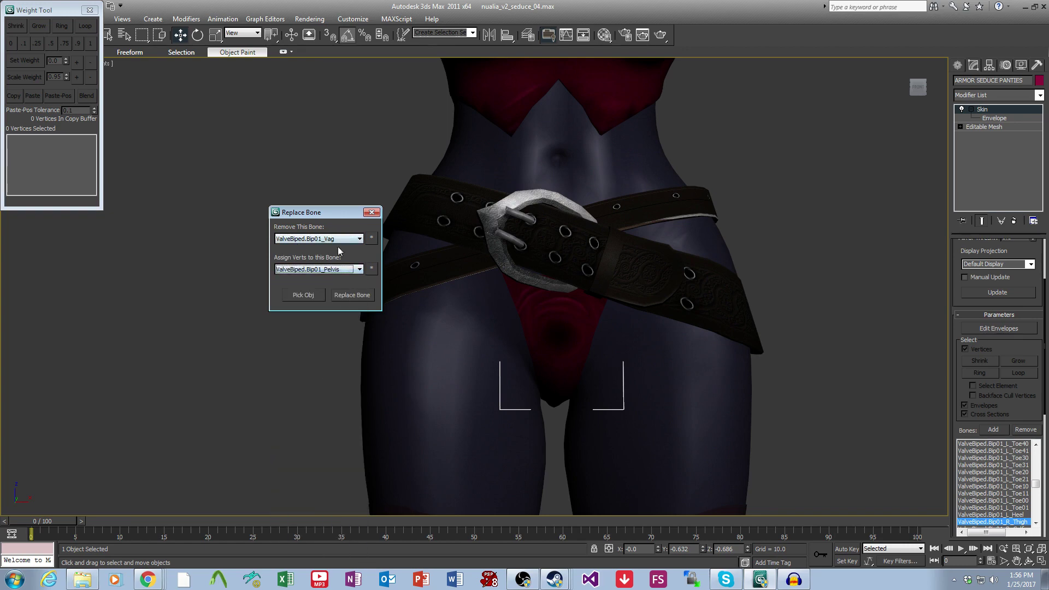
left_click(356, 296)
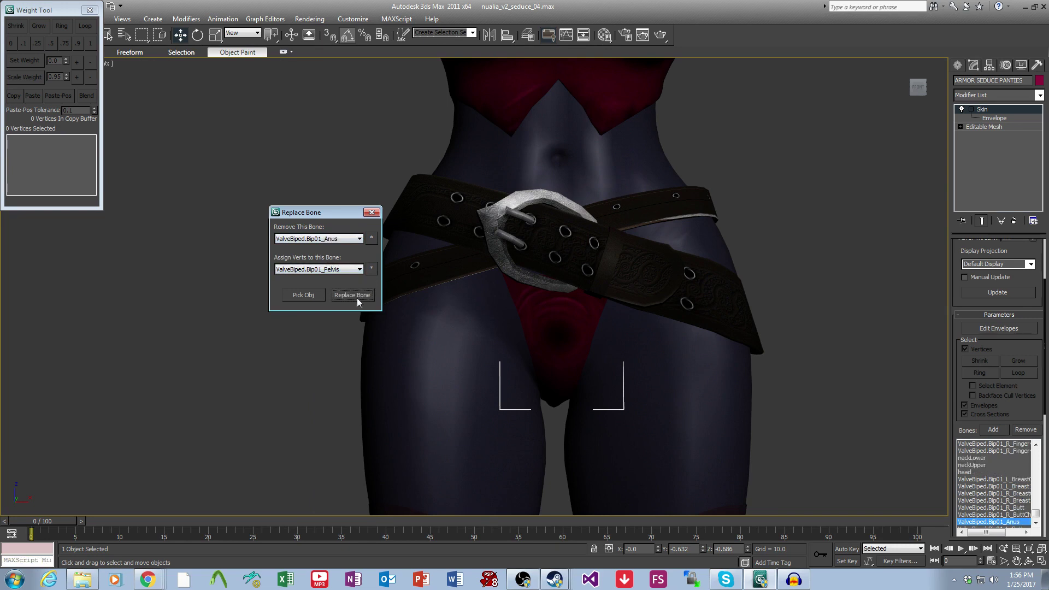
left_click(356, 297)
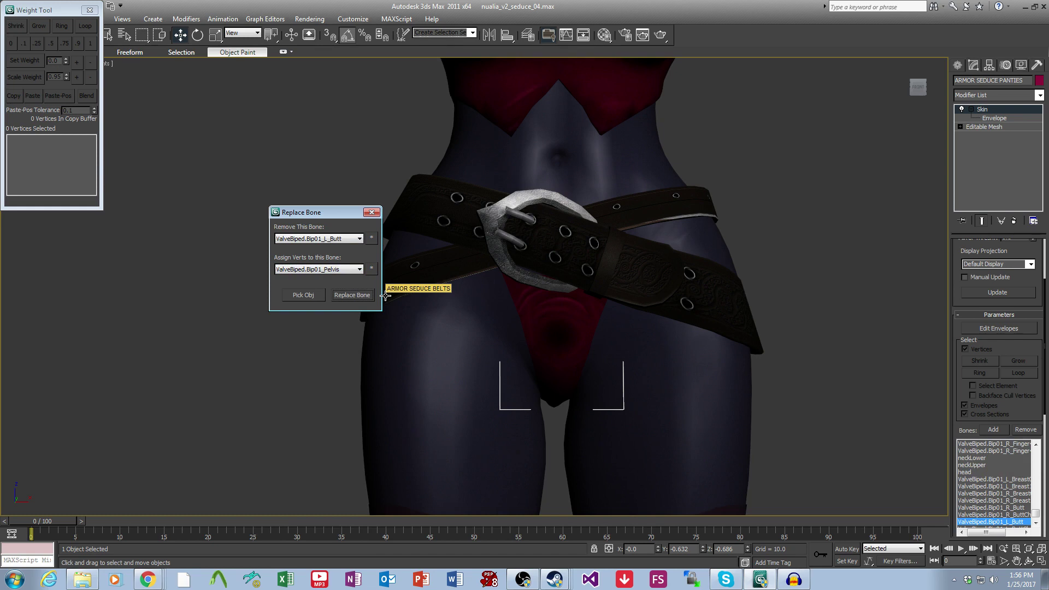
left_click(371, 213)
Inspect the legs and the back of the hips, and select the armor belts mesh.
scroll(571, 276, "down", 5)
middle_click_drag(595, 277, 571, 434)
middle_click_drag(571, 434, 571, 371)
scroll(559, 282, "down", 3)
scroll(552, 262, "up", 4)
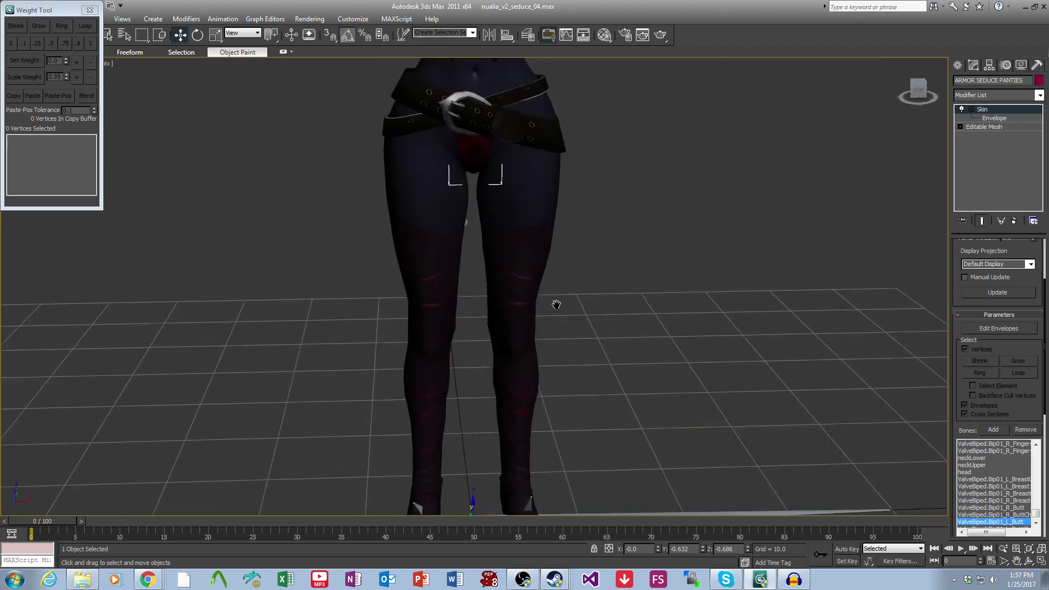
scroll(535, 294, "up", 3)
middle_click_drag(535, 294, 762, 363)
left_click(736, 362)
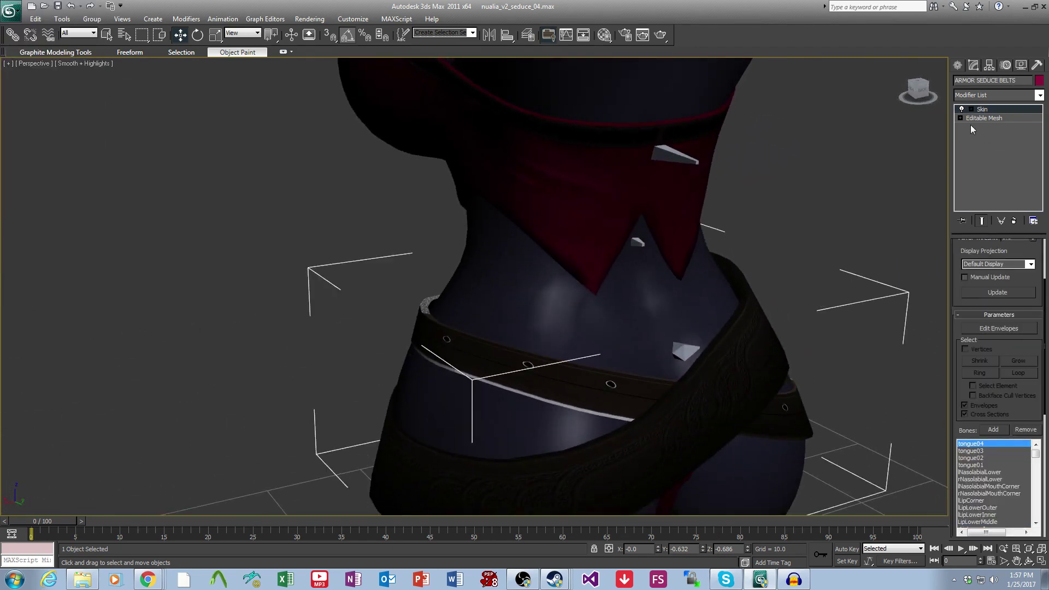
Check the wide belt as a separate element of the belts' Editable Mesh, leave element selection and deselect the mesh.
left_click(960, 118)
left_click(981, 162)
left_click(747, 374)
middle_click_drag(746, 374, 565, 396, "alt")
scroll(665, 405, "up", 2)
middle_click_drag(665, 405, 640, 343)
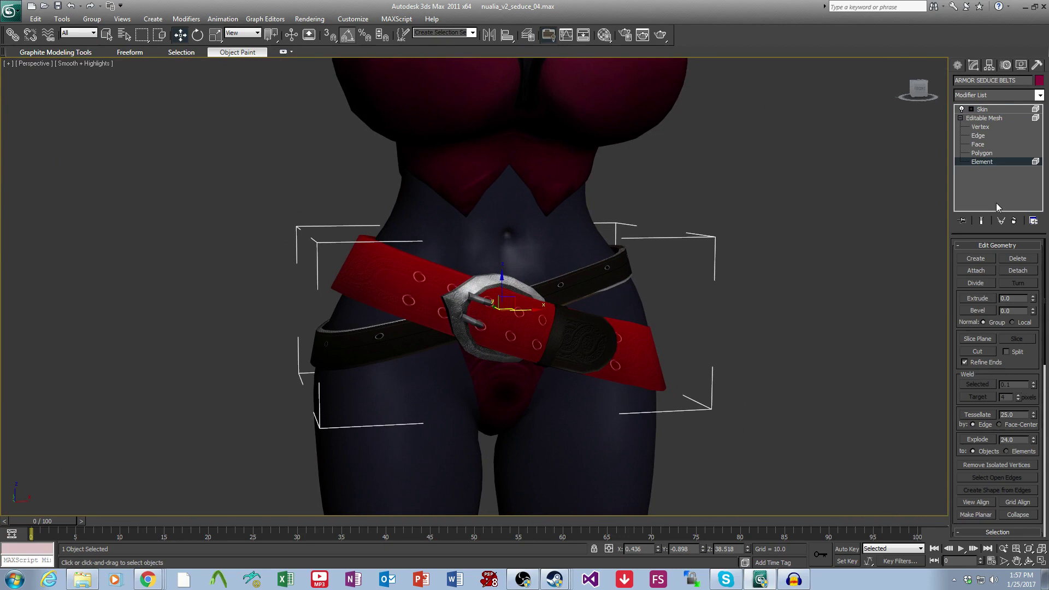
left_click(985, 119)
left_click(700, 347)
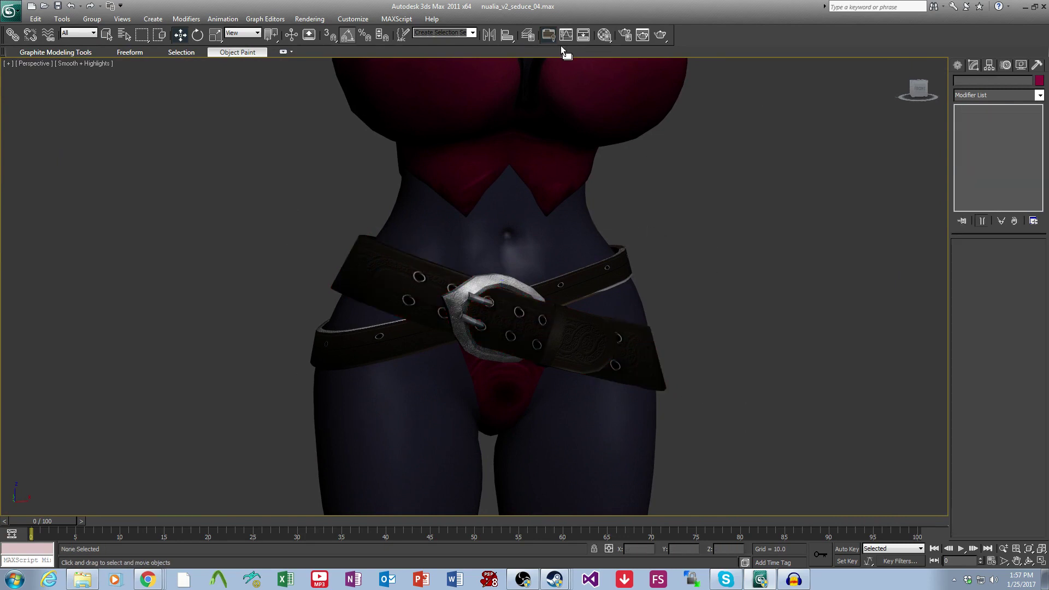
Select the ValveBiped.Bip01_Pelvis bone in the Schematic View and close that view.
middle_click_drag(620, 311, 617, 316)
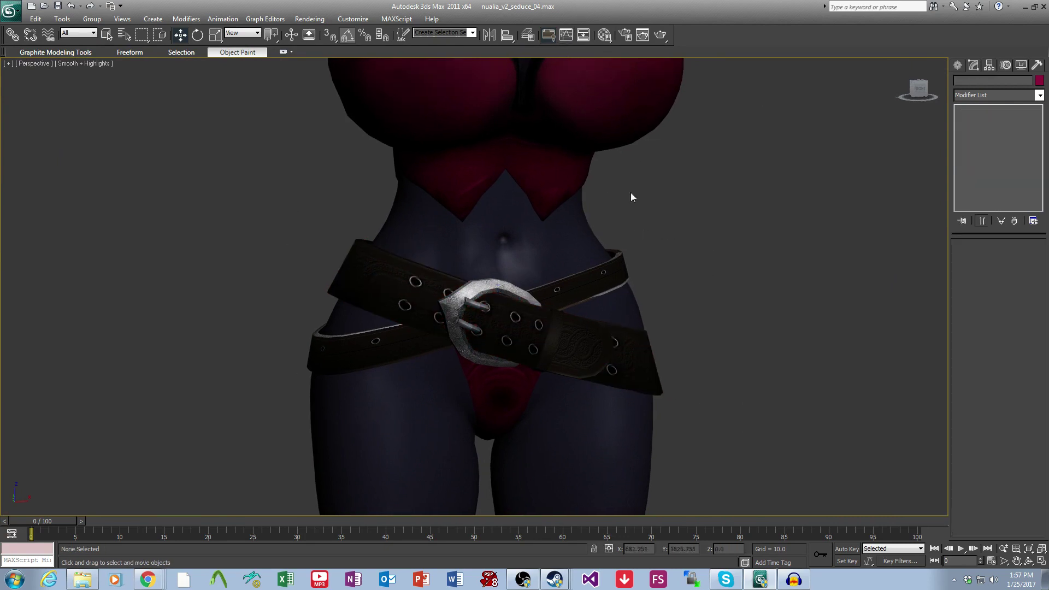
left_click(582, 34)
middle_click_drag(648, 159, 47, 162)
left_click(470, 135)
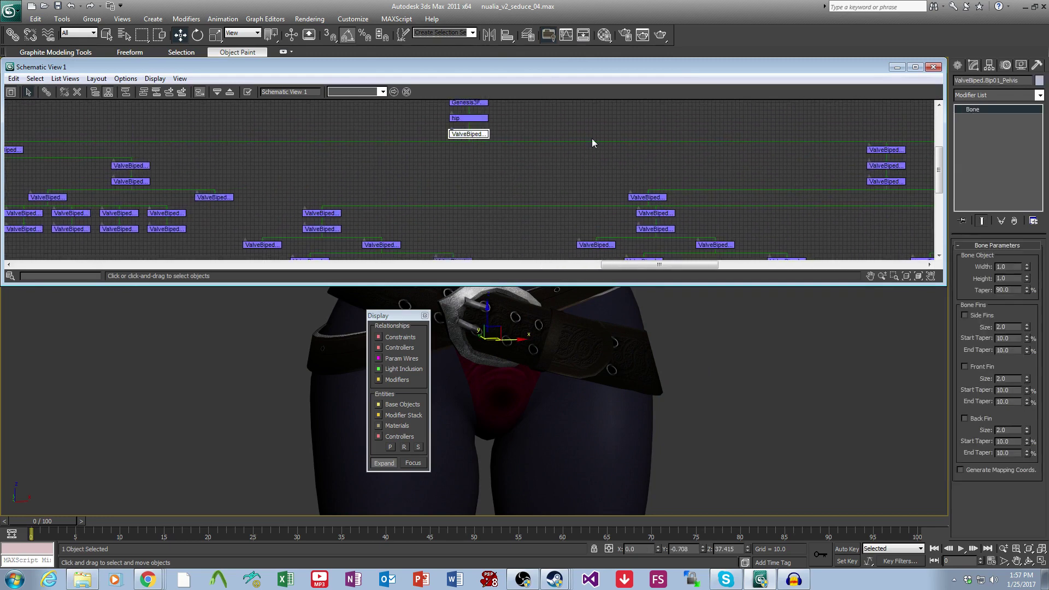
left_click(933, 67)
Clone the pelvis bone in place as ValveBiped.Bip01_Belt1, and copy that bone as ValveBiped.Bip01_Belt2.
left_click_drag(614, 312, 626, 325, "shift")
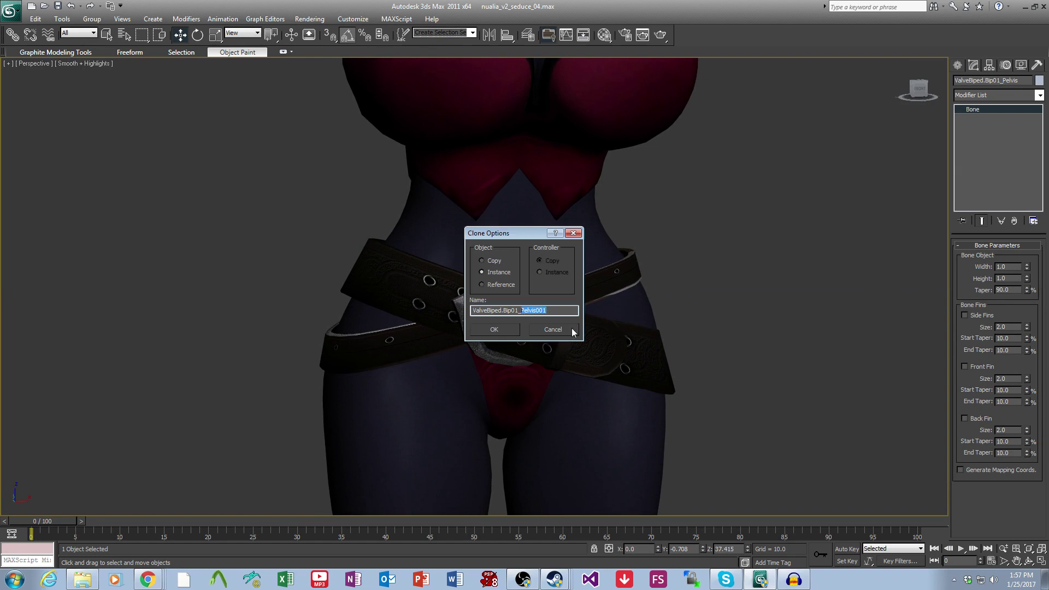
type("Belt")
left_click(495, 327)
left_click_drag(519, 316, 526, 300, "shift")
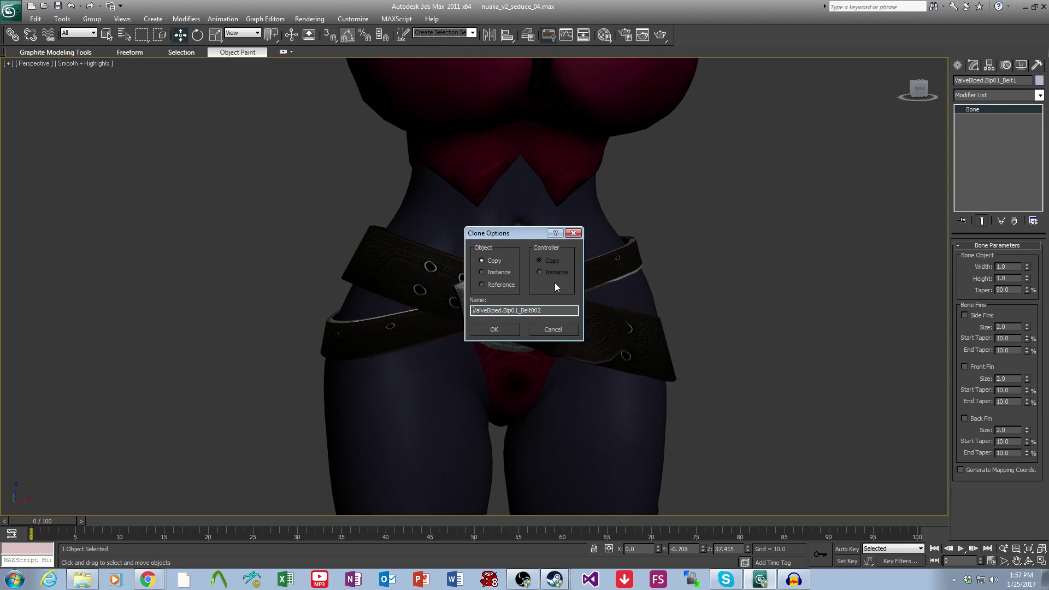
left_click(512, 331)
mouse_move(602, 332)
middle_mouse_down("alt")
mouse_move(569, 359)
mouse_move(592, 354)
middle_mouse_up("alt")
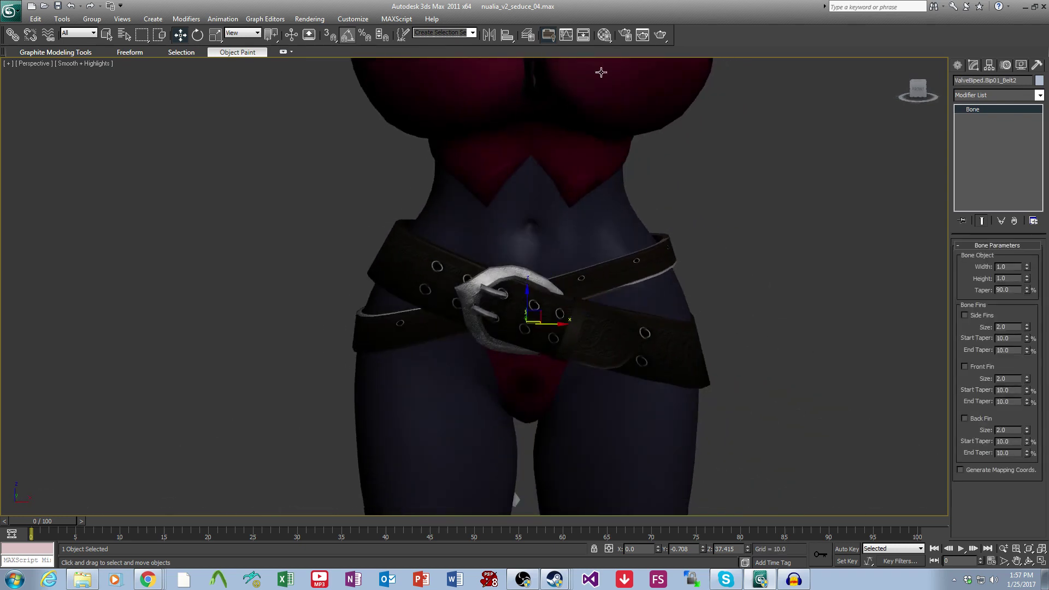
Reopen the Schematic View and link the Belt1 and Belt2 bones to ValveBiped.Bip01_Pelvis as their parent.
left_click(581, 36)
scroll(678, 192, "down", 3)
middle_click_drag(679, 192, 687, 243)
scroll(569, 173, "up", 3)
scroll(658, 224, "up", 1)
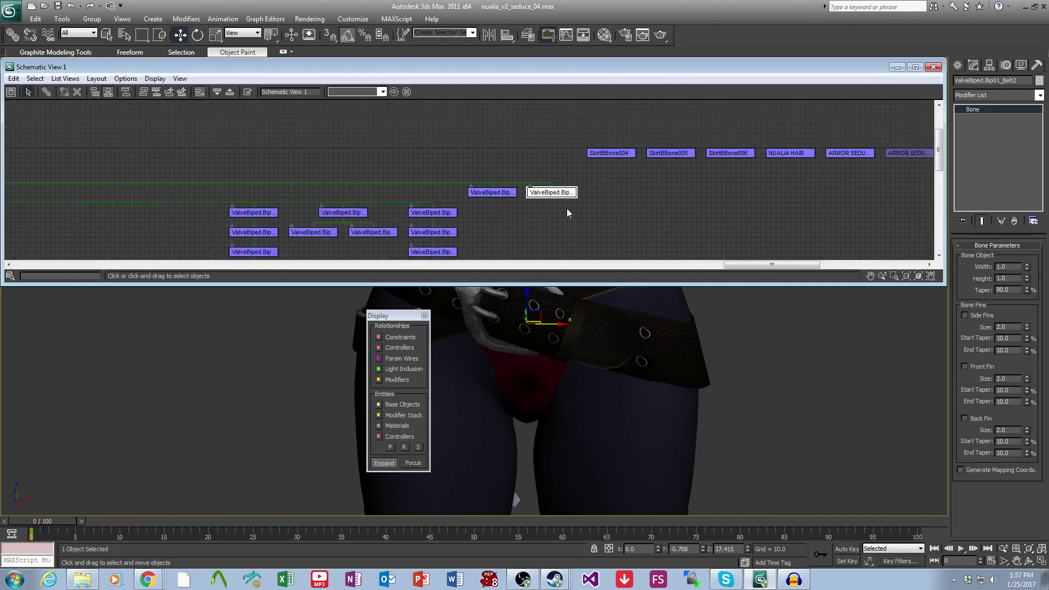
scroll(566, 211, "down", 1)
middle_click_drag(107, 205, 817, 198)
middle_click_drag(368, 203, 620, 206)
scroll(620, 203, "up", 1)
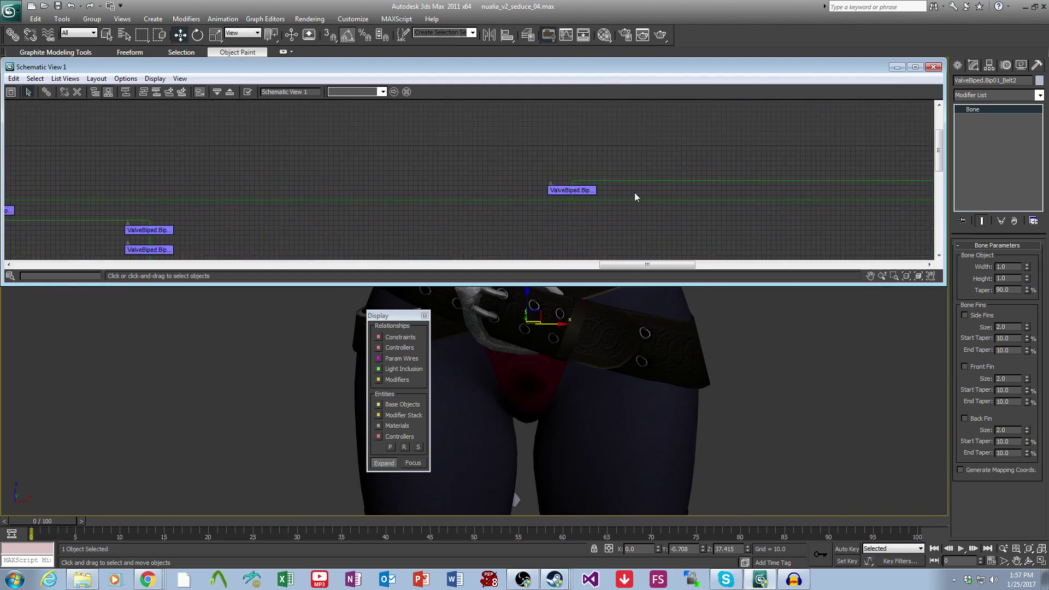
scroll(634, 194, "down", 1)
middle_click_drag(870, 192, 257, 172)
scroll(578, 175, "down", 2)
left_click_drag(783, 194, 713, 165)
left_click(47, 92)
scroll(225, 182, "up", 2)
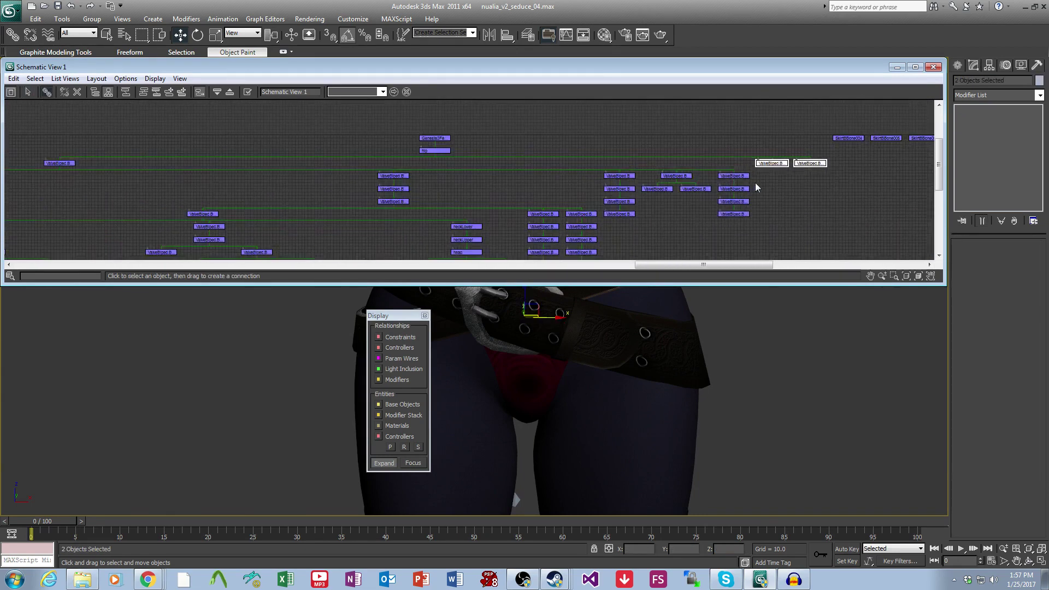
left_click_drag(841, 172, 129, 170)
left_click(28, 92)
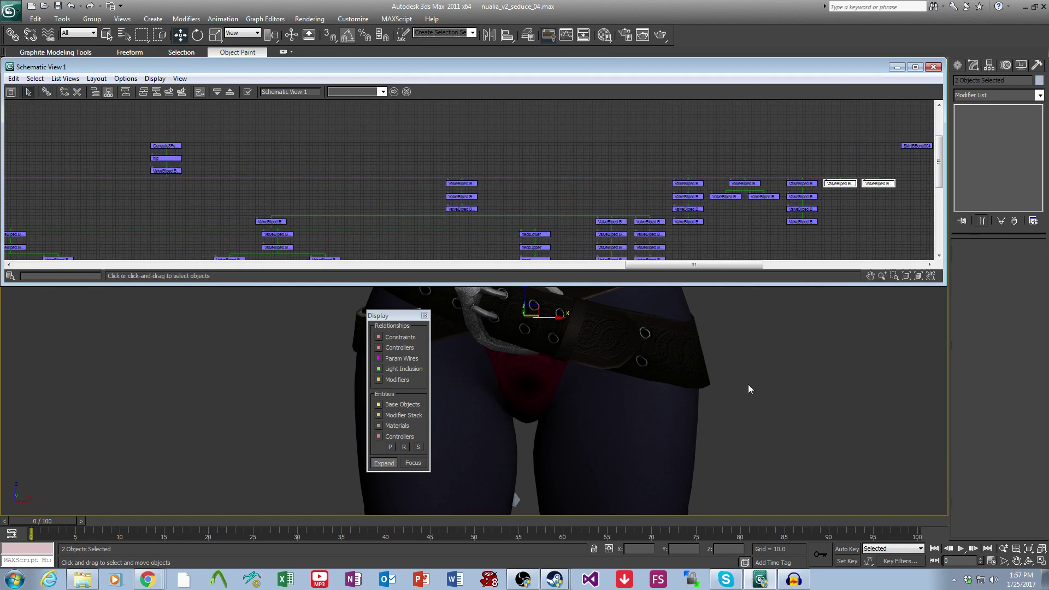
Select the armor belts mesh, close the Schematic View, and show bone objects in the Skin modifier's Select Bones list.
middle_click_drag(765, 380, 776, 412)
left_click(775, 412)
middle_click_drag(687, 342, 702, 392)
left_click(542, 390)
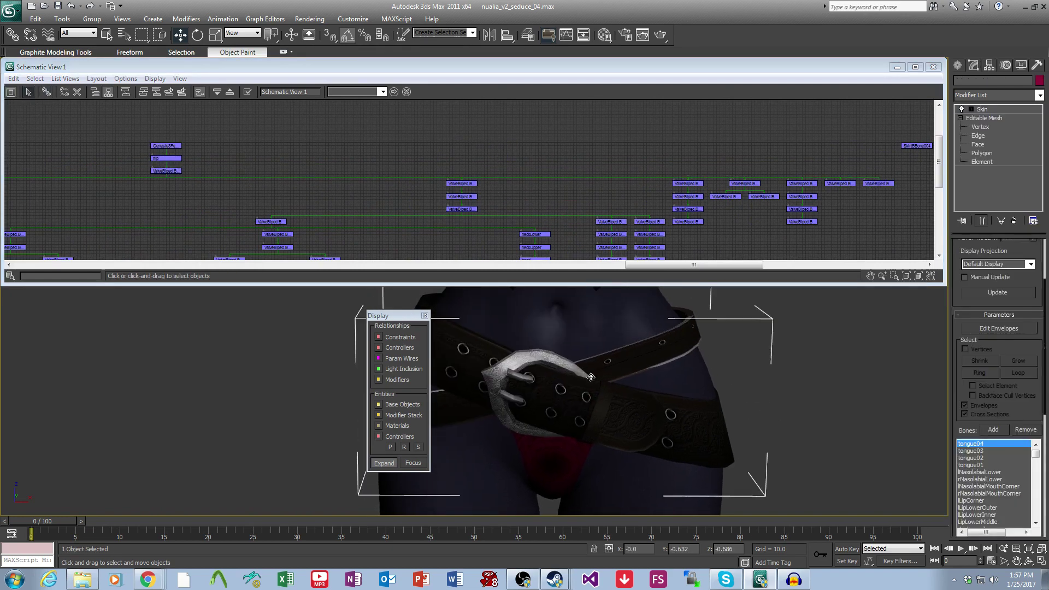
left_click(934, 67)
scroll(966, 366, "down", 2)
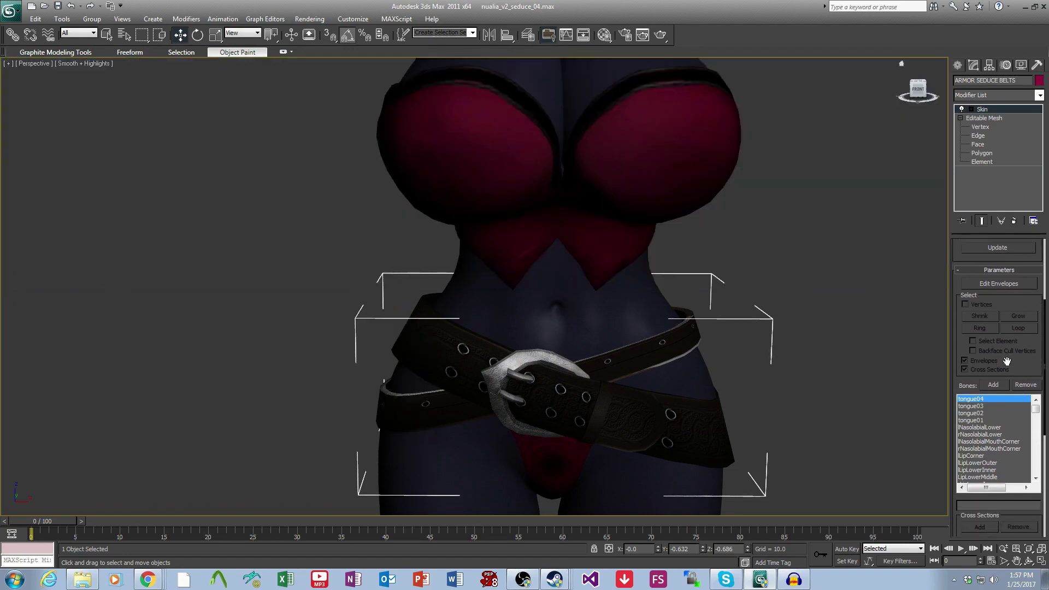
left_click(994, 383)
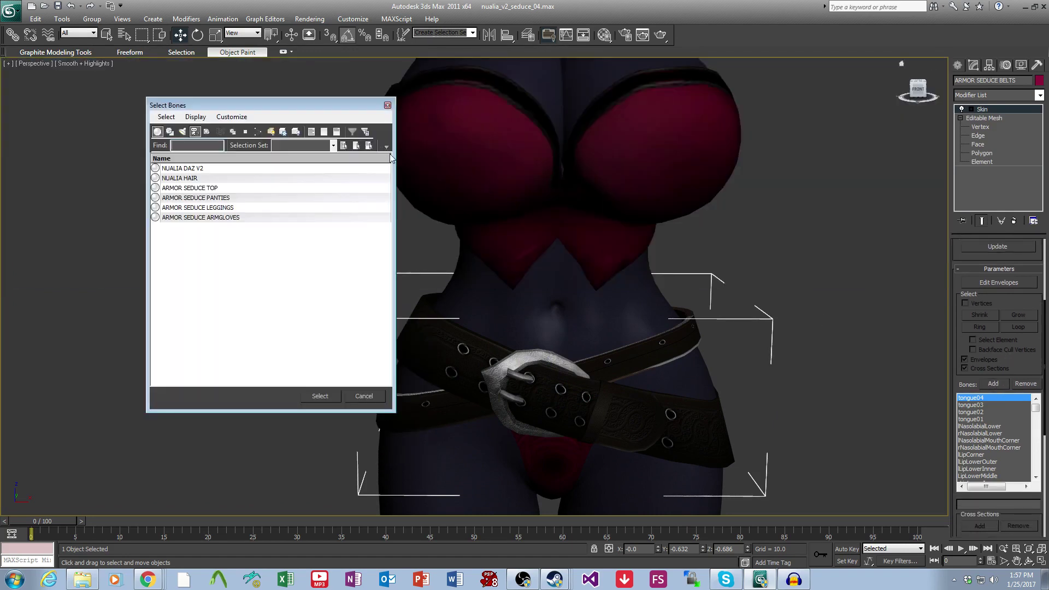
left_click(258, 133)
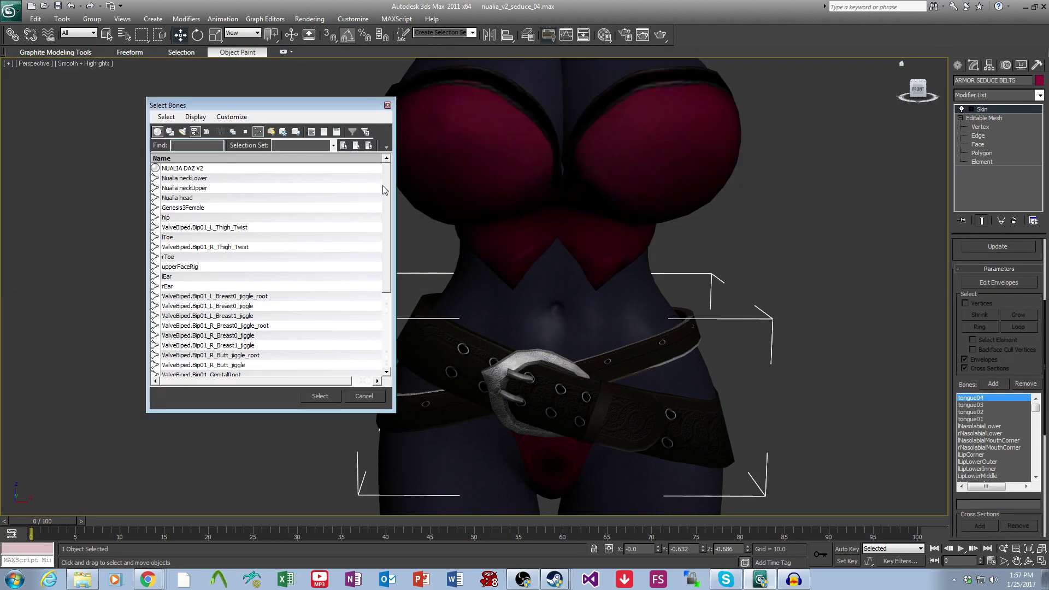
left_click_drag(383, 190, 375, 248)
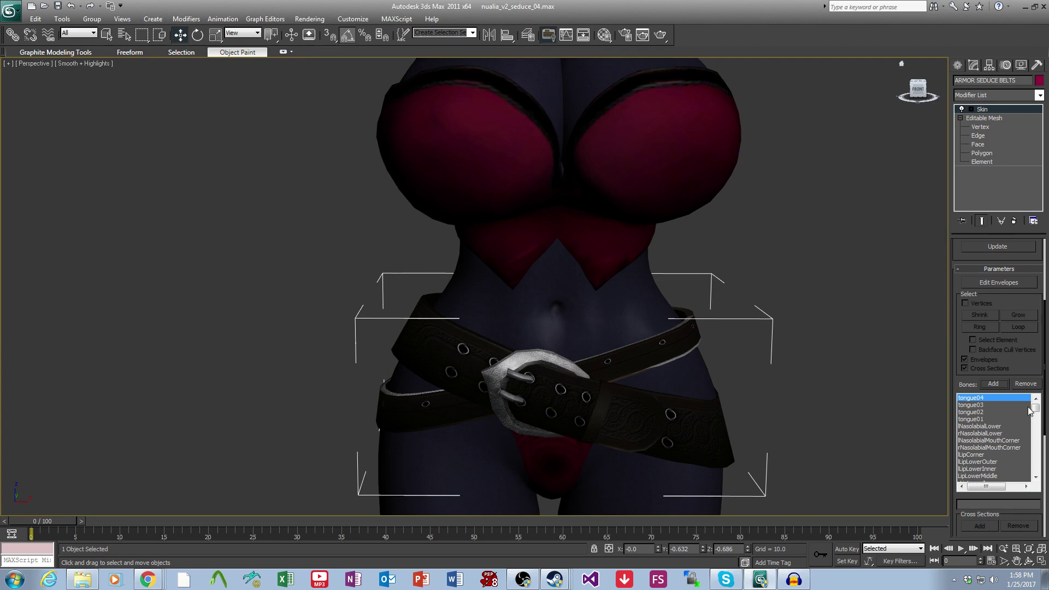
left_click_drag(1029, 410, 1034, 476)
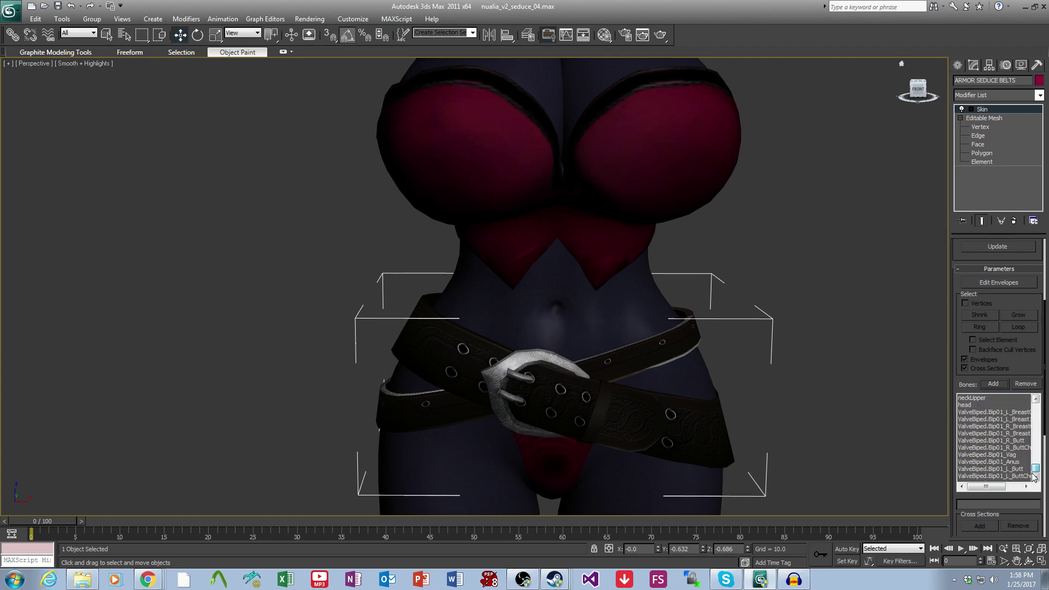
middle_click_drag(784, 431, 785, 422)
key("5")
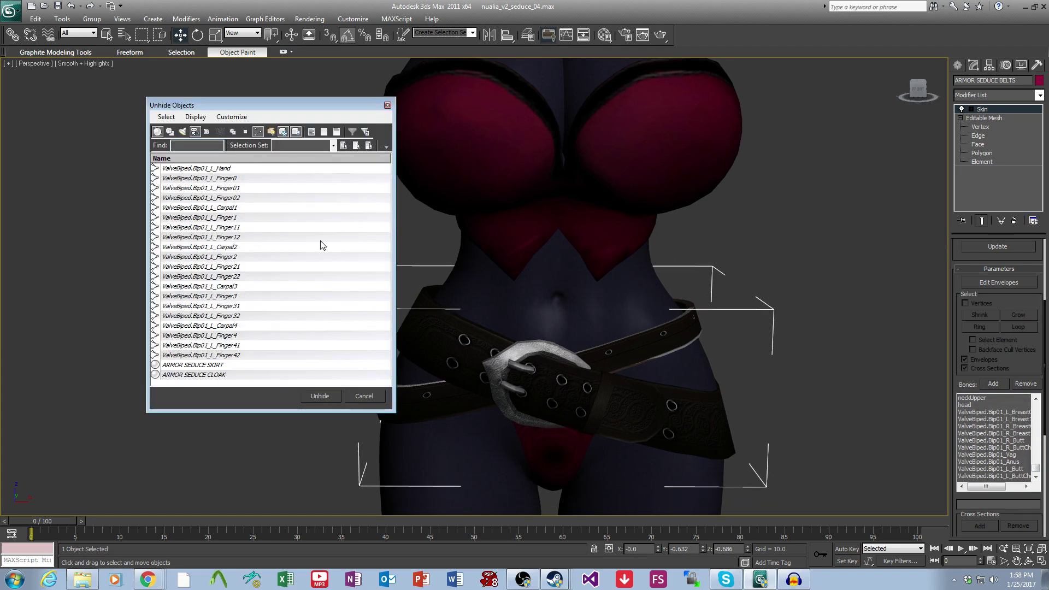
left_click(363, 396)
mouse_move(1036, 471)
left_mouse_down()
mouse_move(1037, 400)
mouse_move(1037, 466)
left_mouse_up()
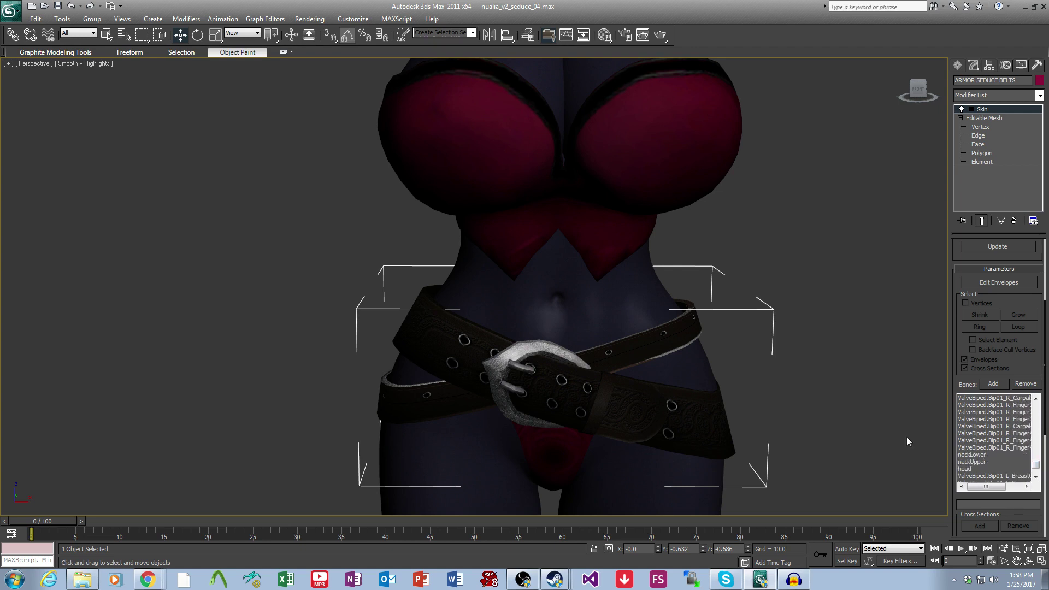
Add the ValveBiped.Bip01_Belt1 and ValveBiped.Bip01_Belt2 bones to the belts' Skin modifier.
left_click(992, 384)
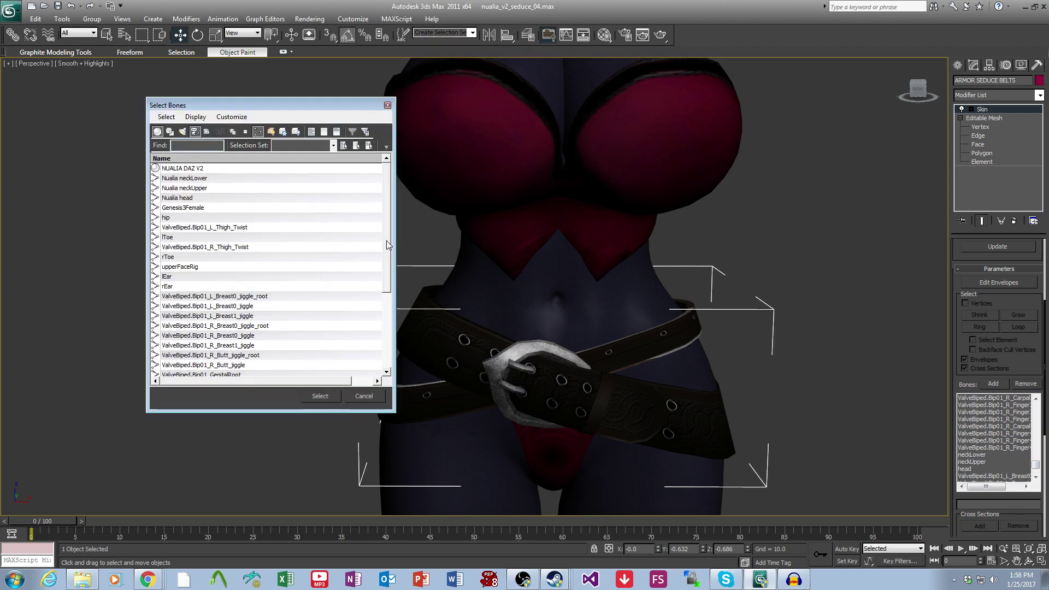
scroll(386, 244, "down", 3)
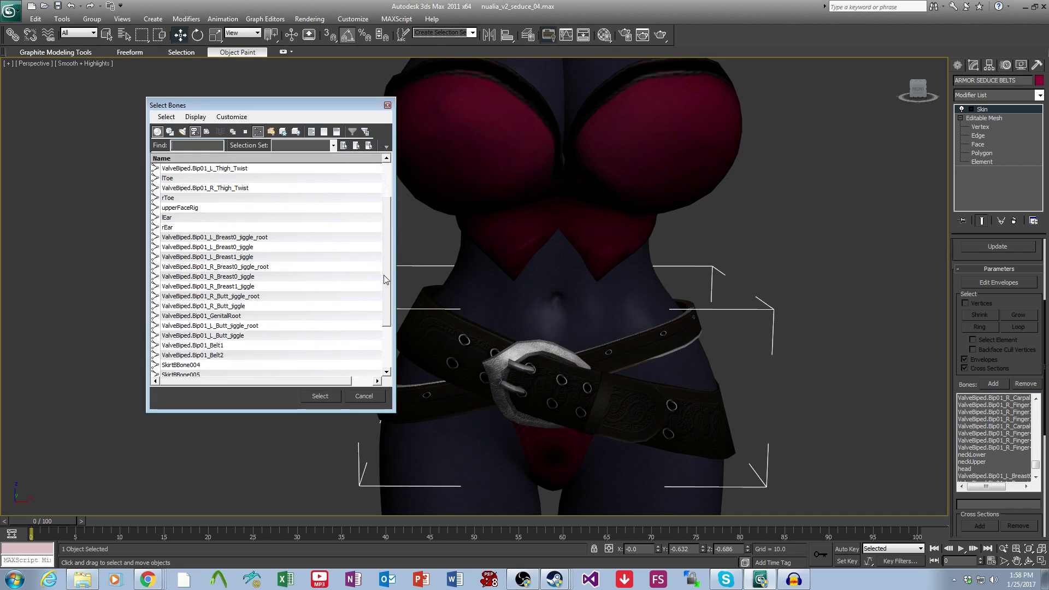
left_click_drag(232, 316, 232, 326)
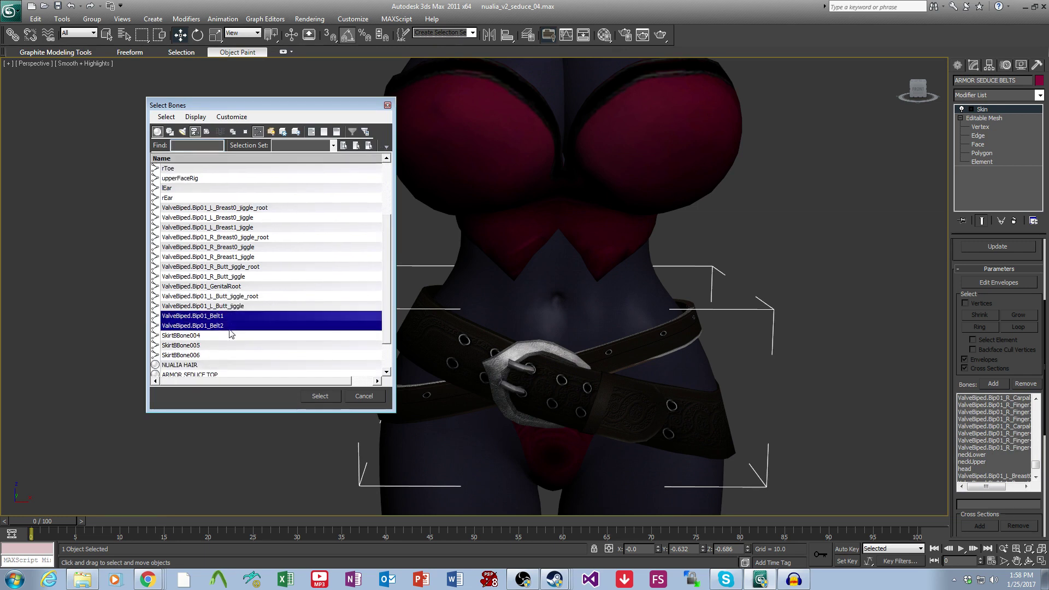
left_click(320, 396)
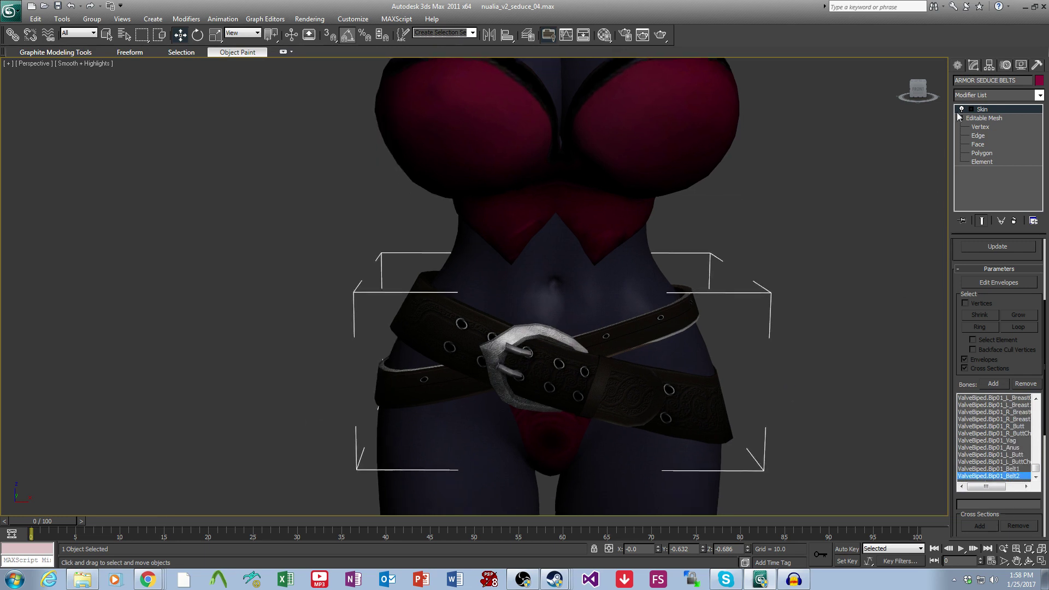
Enter the Skin's Envelope level, enable vertex and whole-element selection, and select all vertices of the thin belt.
left_click(970, 109)
left_click(991, 118)
middle_click_drag(813, 361, 809, 348)
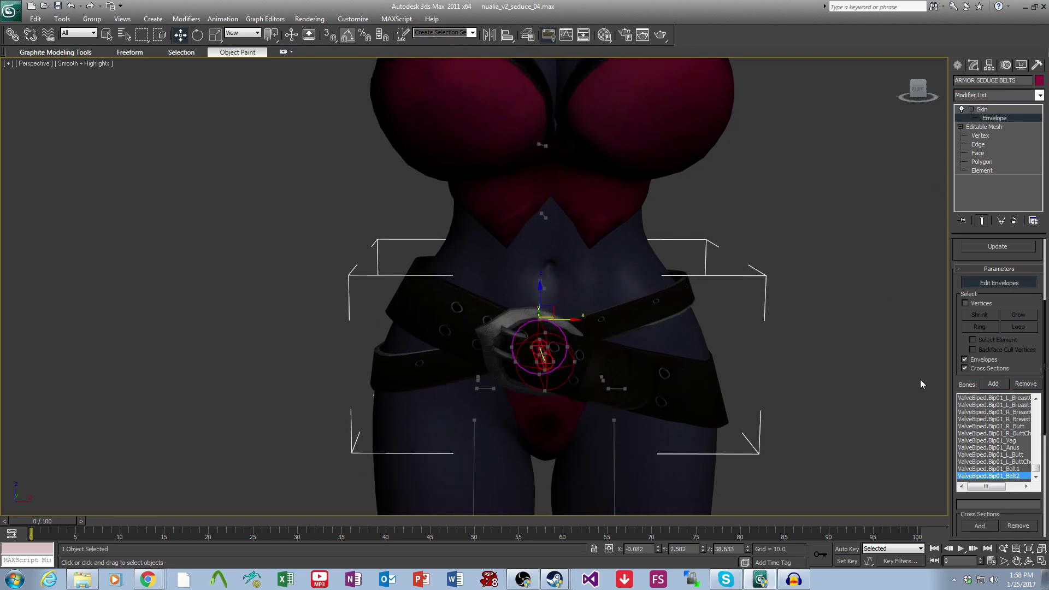
left_click(979, 303)
middle_click_drag(766, 314, 762, 334)
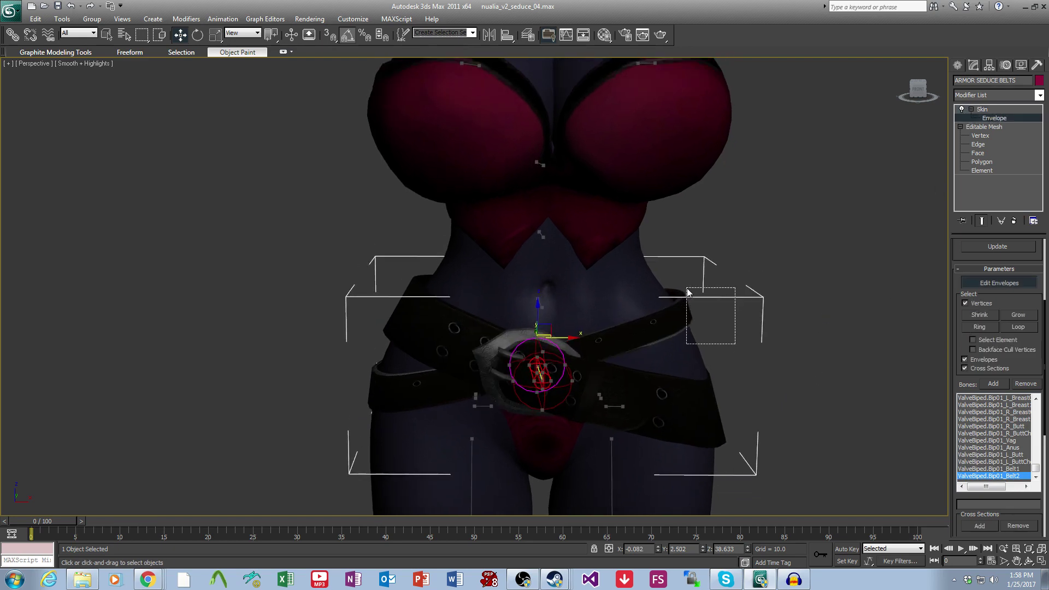
left_click_drag(655, 266, 656, 268)
left_click_drag(726, 343, 662, 294)
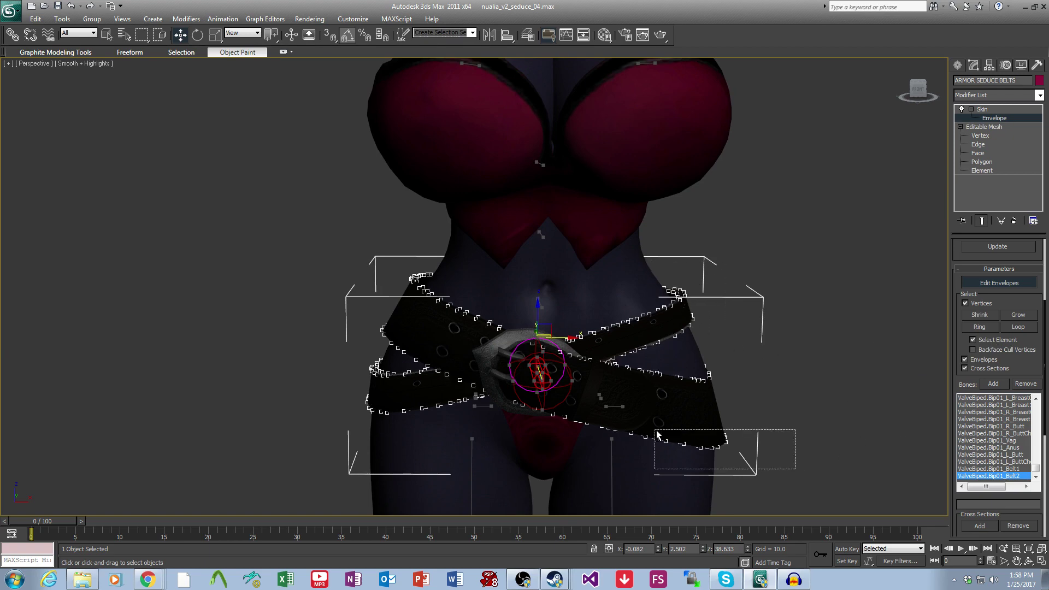
middle_click_drag(682, 366, 517, 307, "alt")
Weight the thin belt's selected vertices to ValveBiped.Bip01_Belt1 with a weight of 1.0.
left_click(1013, 469)
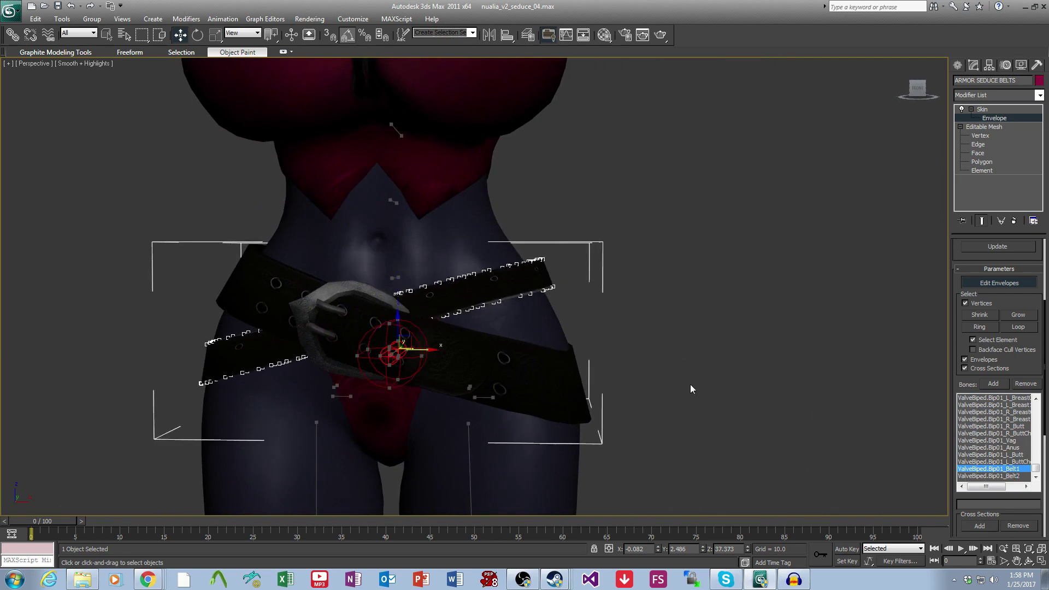
middle_click_drag(583, 355, 606, 348)
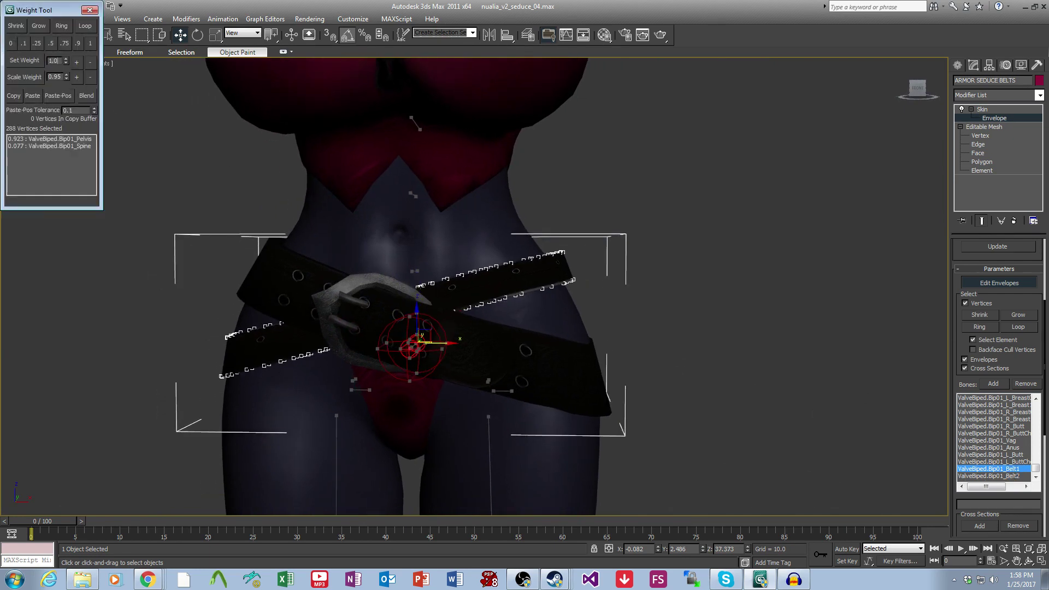
left_click(25, 60)
middle_click_drag(712, 354, 730, 359)
Invert the vertex selection, weight the wide belt and buckle 1.0 to ValveBiped.Bip01_Belt2, then leave envelope editing and deselect the mesh.
key("ctrl+i")
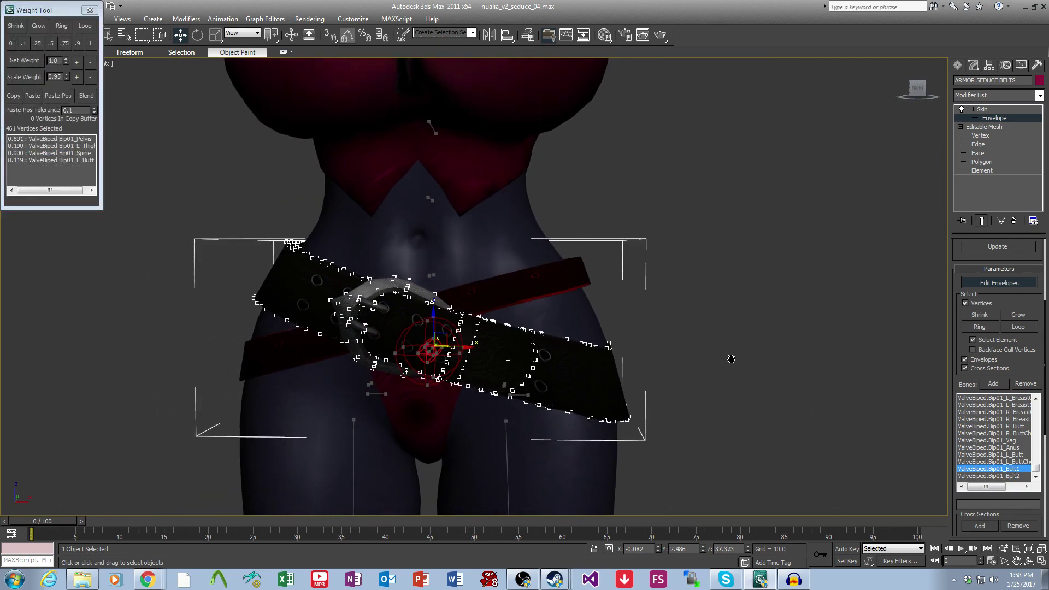
left_click(995, 475)
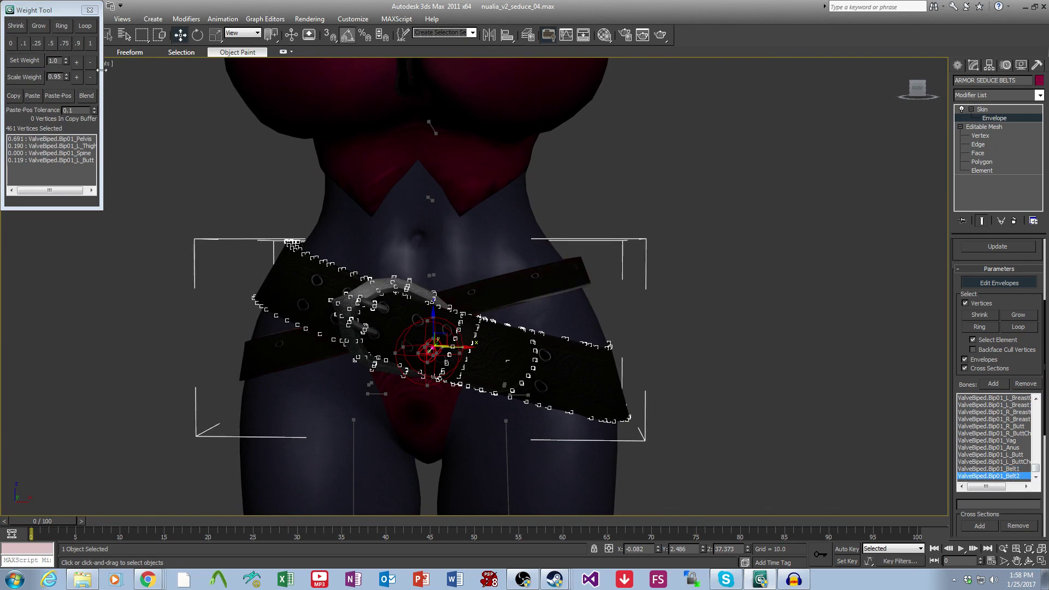
left_click(17, 57)
middle_click_drag(436, 277, 523, 303, "alt")
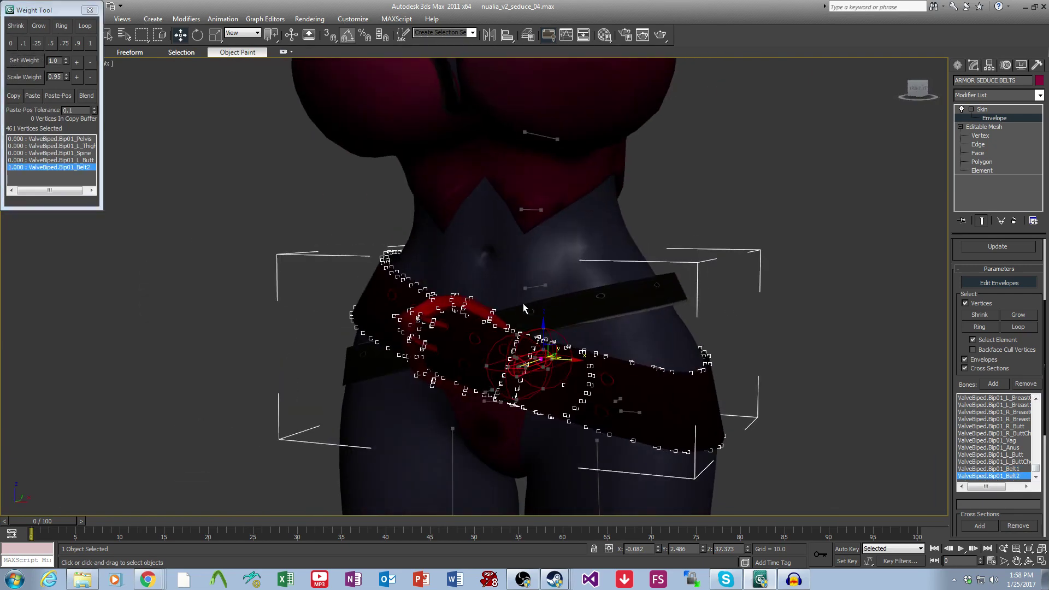
left_click(985, 111)
left_click(624, 100)
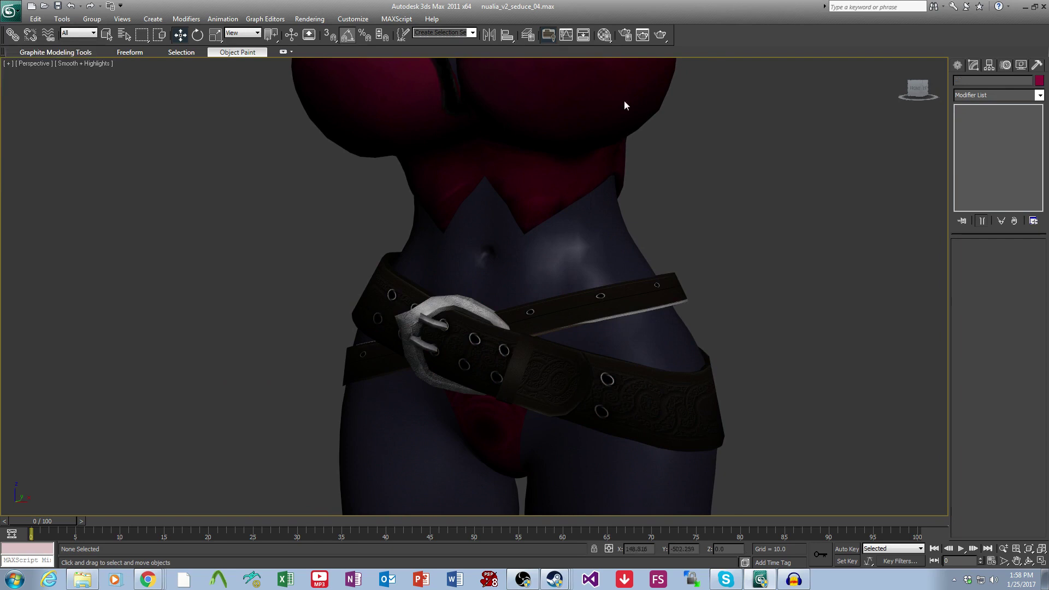
Select the Belt2 bone in the Schematic View and test rotating it about -25 degrees around its local X axis.
left_click(604, 35)
left_click(608, 173)
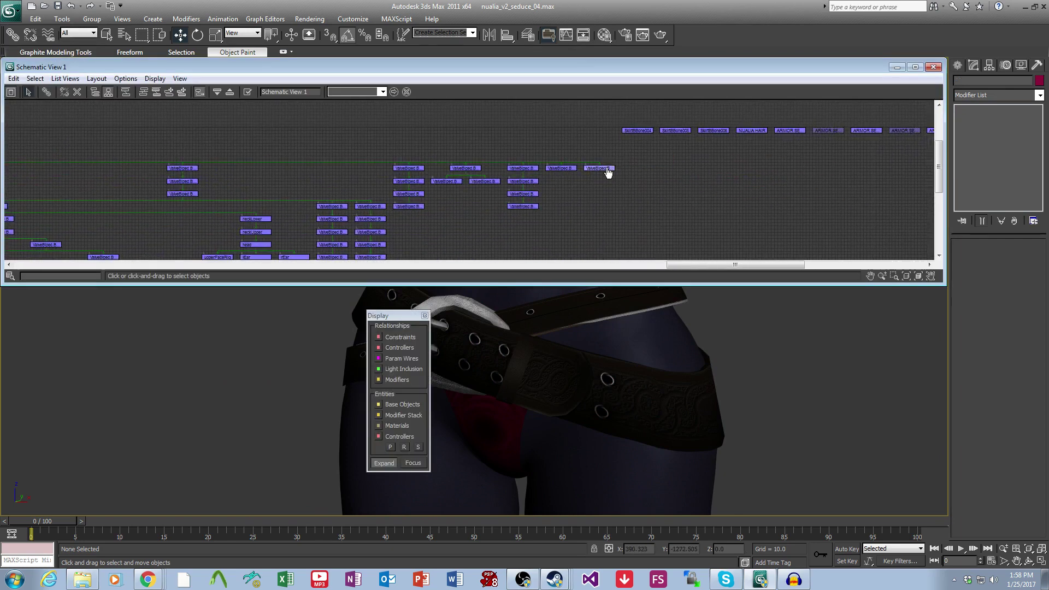
middle_click_drag(687, 354, 698, 379)
left_click(524, 361)
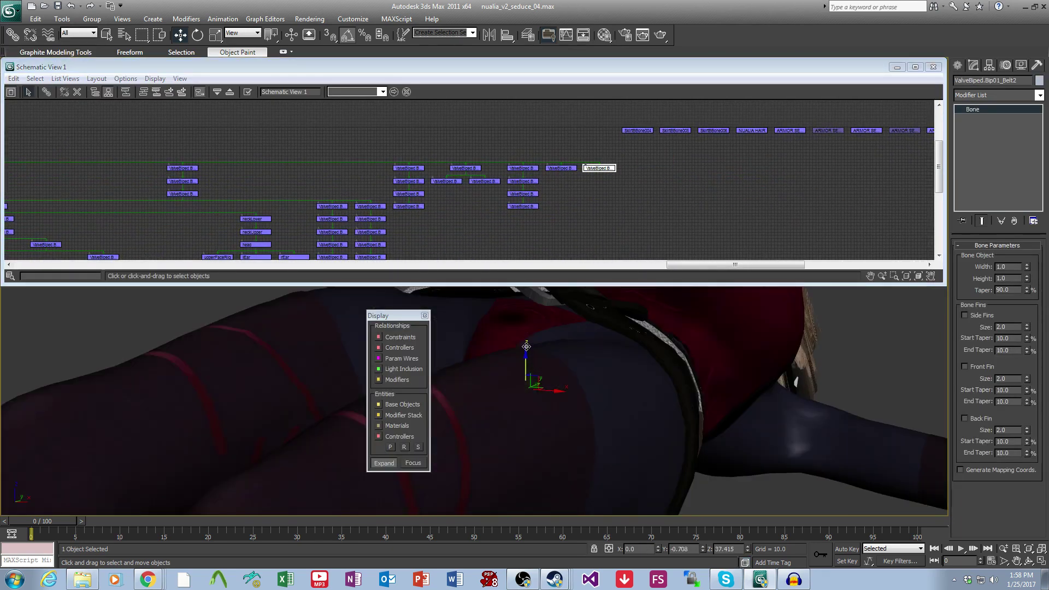
left_click(199, 36)
middle_click_drag(513, 327, 617, 376)
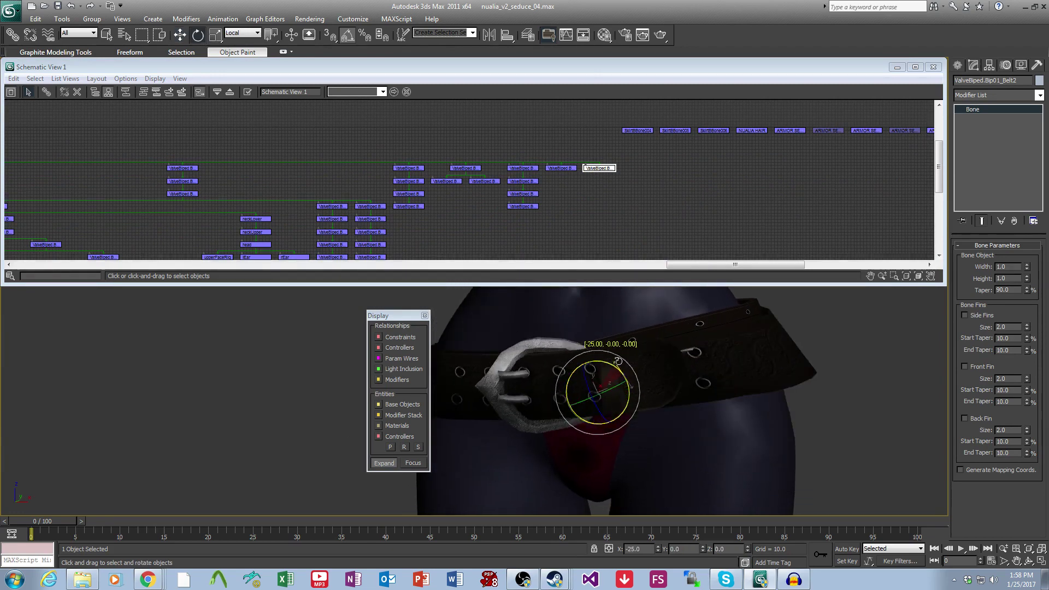
Select the Belt1 bone, test rotating it to check the thin belt's weighting, and deselect it.
left_click(569, 172)
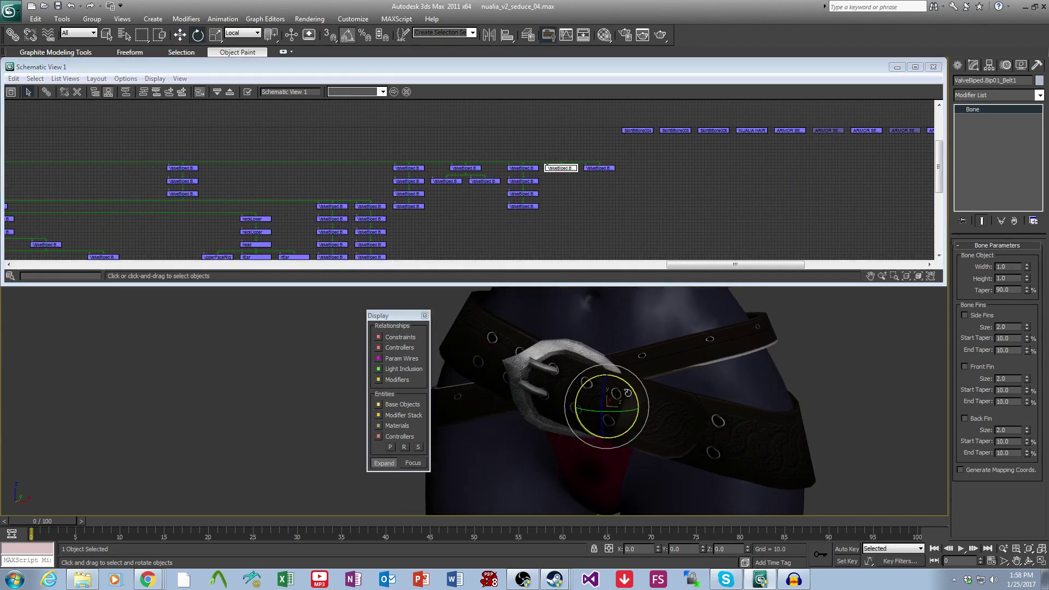
mouse_move(629, 391)
left_mouse_down()
mouse_move(632, 406)
mouse_move(627, 382)
left_mouse_up()
scroll(669, 421, "down", 4)
middle_click_drag(670, 421, 724, 409, "alt")
left_click(558, 110)
scroll(610, 386, "up", 2)
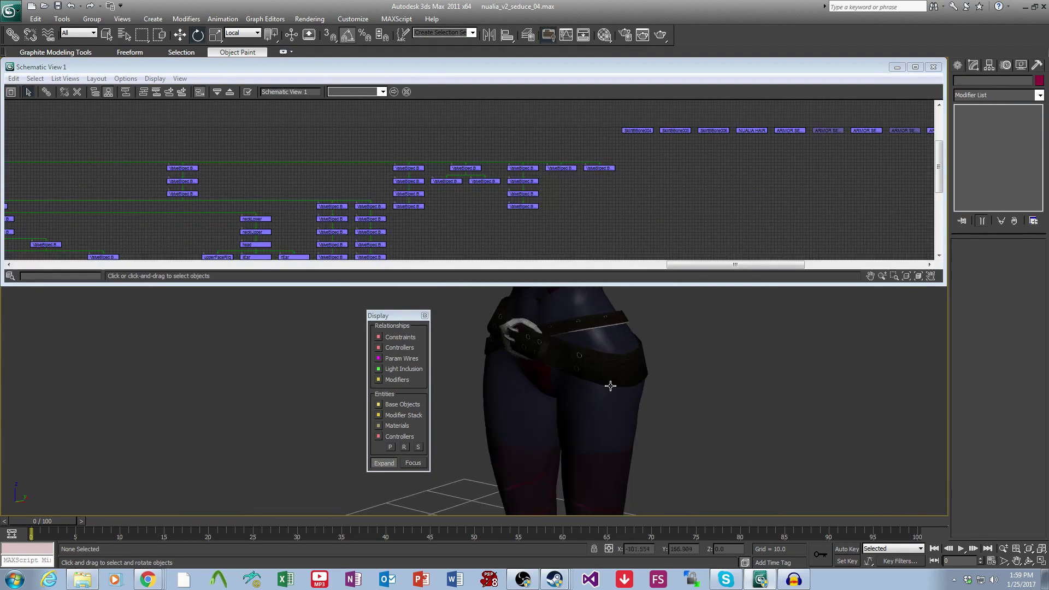
Select the ValveBiped.Bip01_L_Thigh bone in the Schematic View and test rotating the left leg forward.
scroll(578, 377, "up", 3)
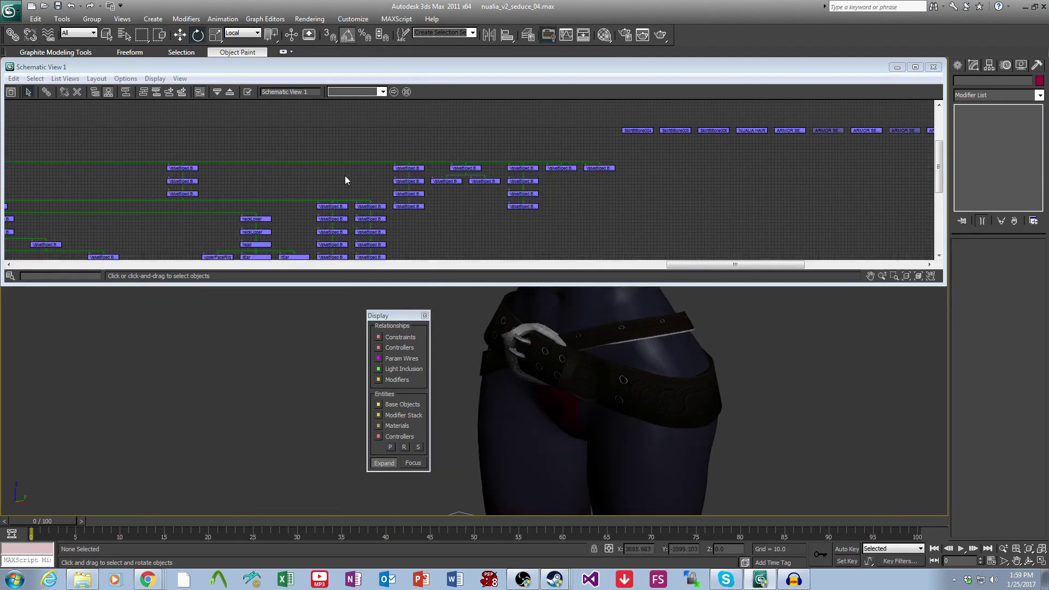
scroll(345, 181, "up", 3)
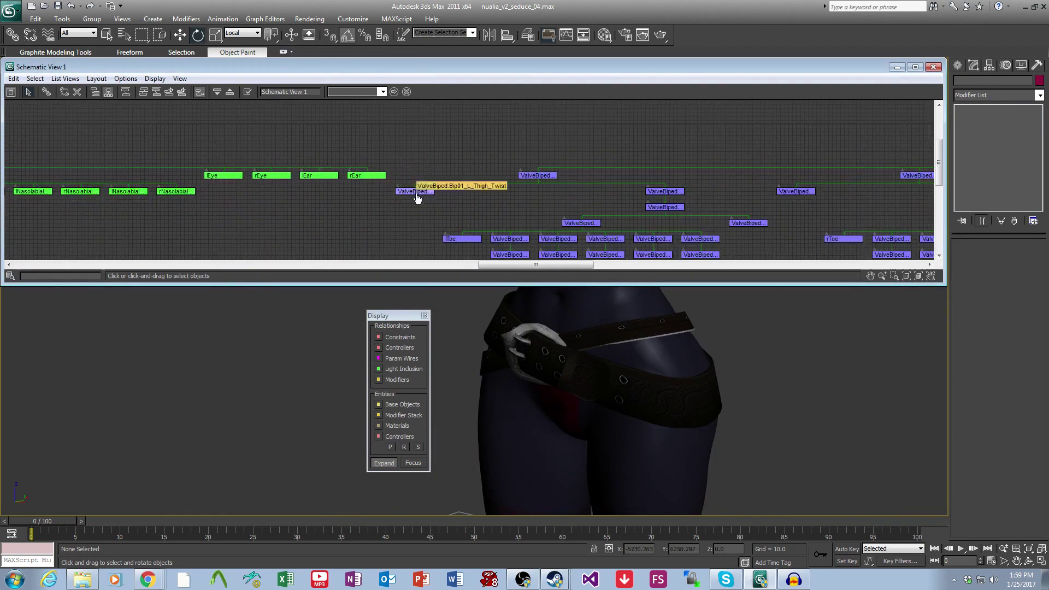
left_click(526, 178)
middle_click_drag(559, 341, 559, 330)
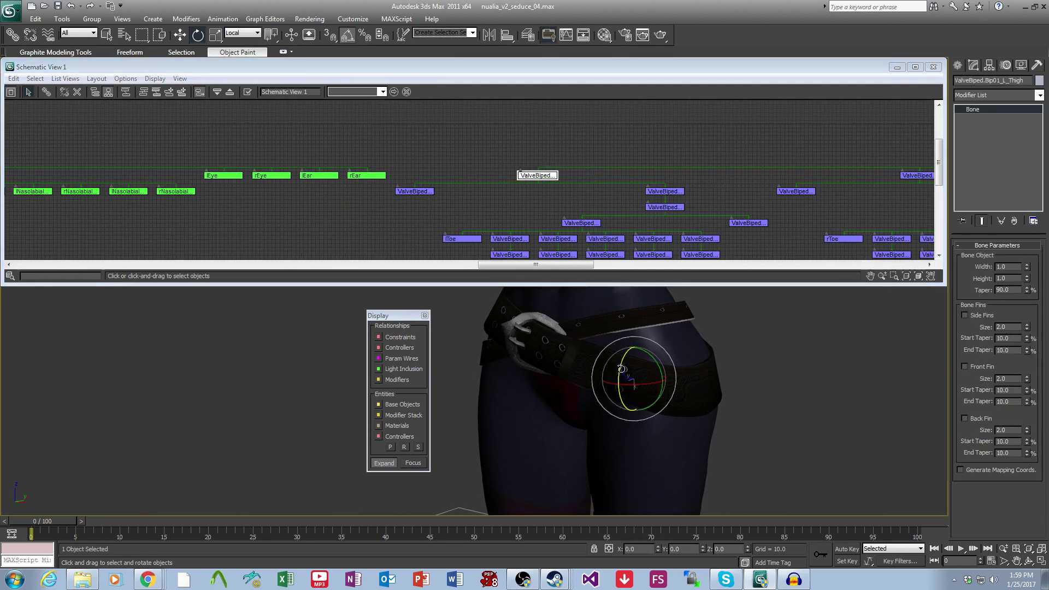
left_click_drag(621, 369, 619, 344)
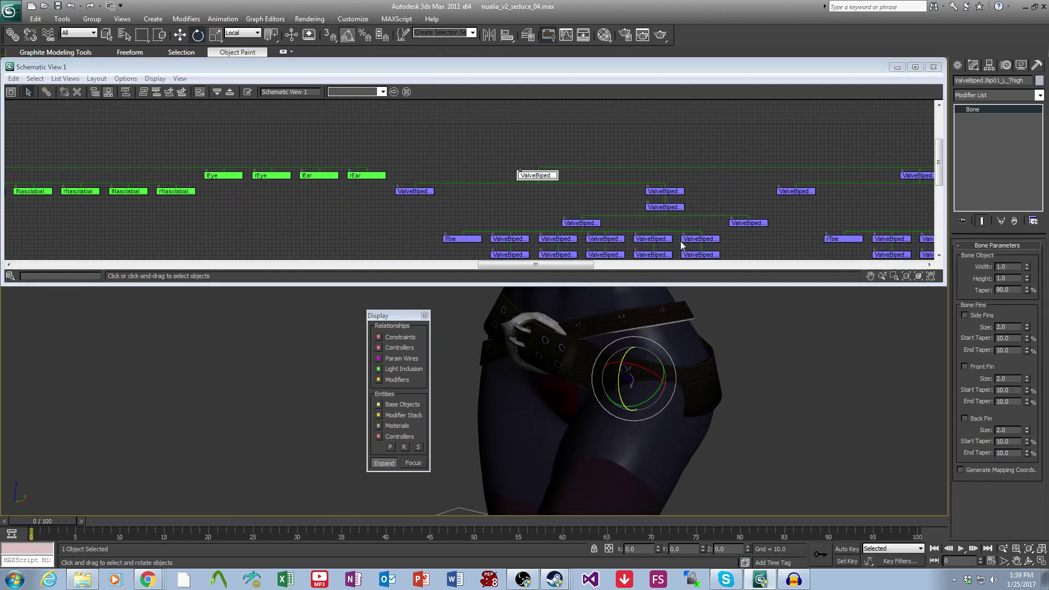
Find the Belt2 bone in the Schematic View and try rotating it so the wide belt follows the raised thigh.
scroll(681, 246, "down", 1)
middle_click_drag(756, 208, 440, 201)
middle_click_drag(723, 216, 440, 201)
middle_click_drag(786, 206, 428, 190)
middle_click_drag(763, 190, 500, 187)
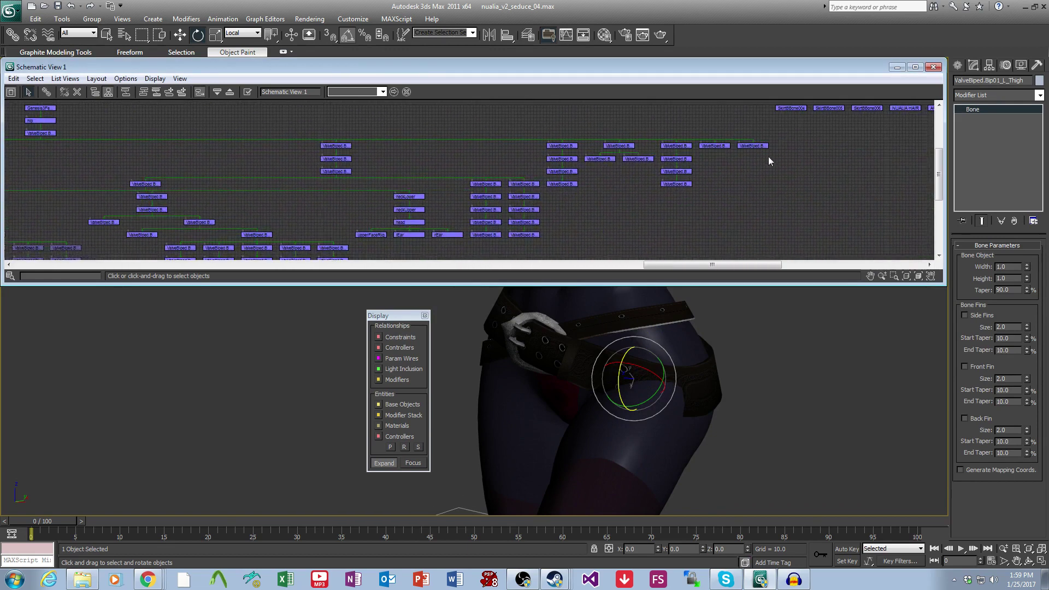
left_click(752, 146)
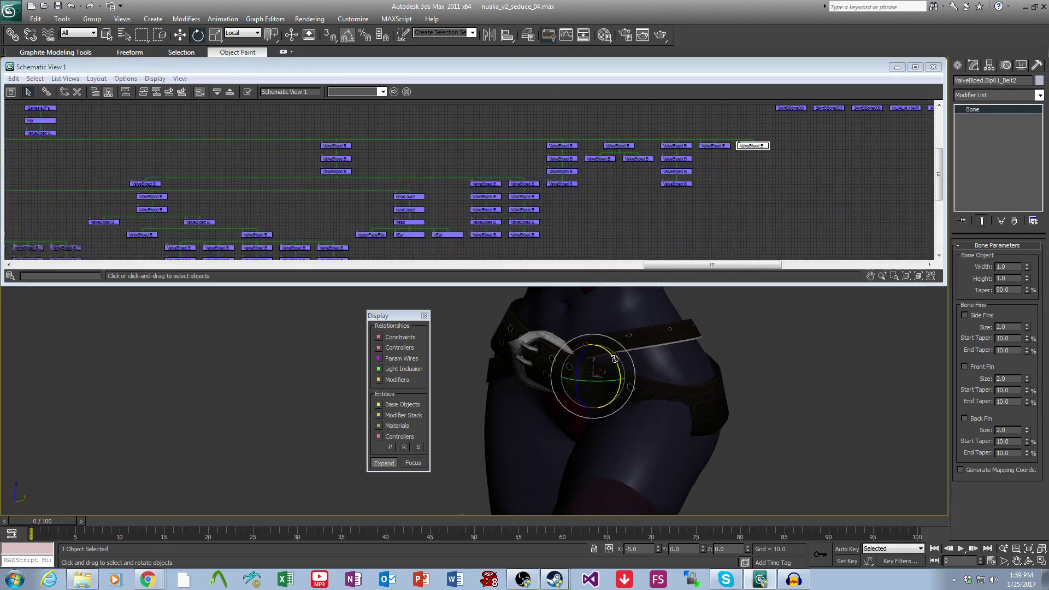
left_click_drag(614, 359, 609, 348)
middle_click_drag(735, 419, 649, 421, "alt")
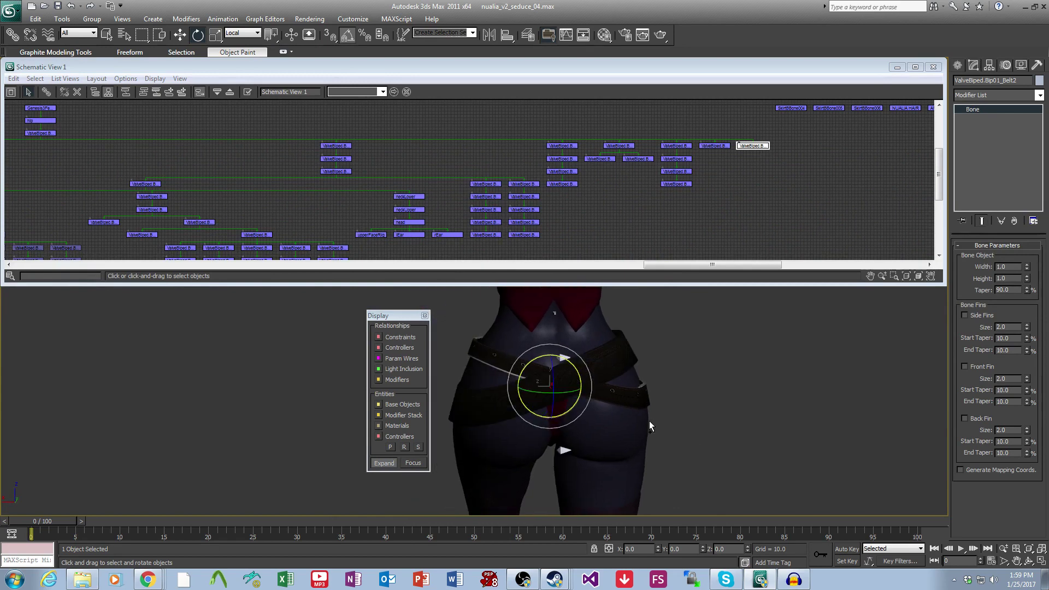
Unlink the Belt2 bone from the pelvis and try moving it upward.
left_click(28, 37)
left_click(180, 35)
middle_click_drag(528, 343, 729, 378, "alt")
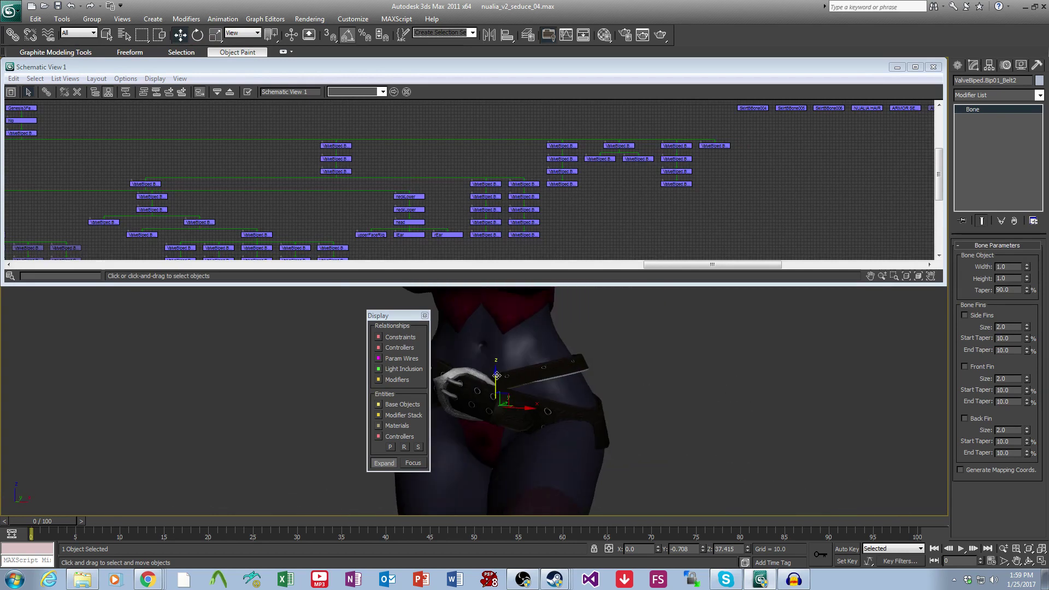
left_click_drag(496, 375, 497, 352)
middle_click_drag(593, 387, 607, 407)
Try tilting the unlinked Belt2 bone slightly in local space and adjusting its height to about Z 37.97.
left_click(197, 34)
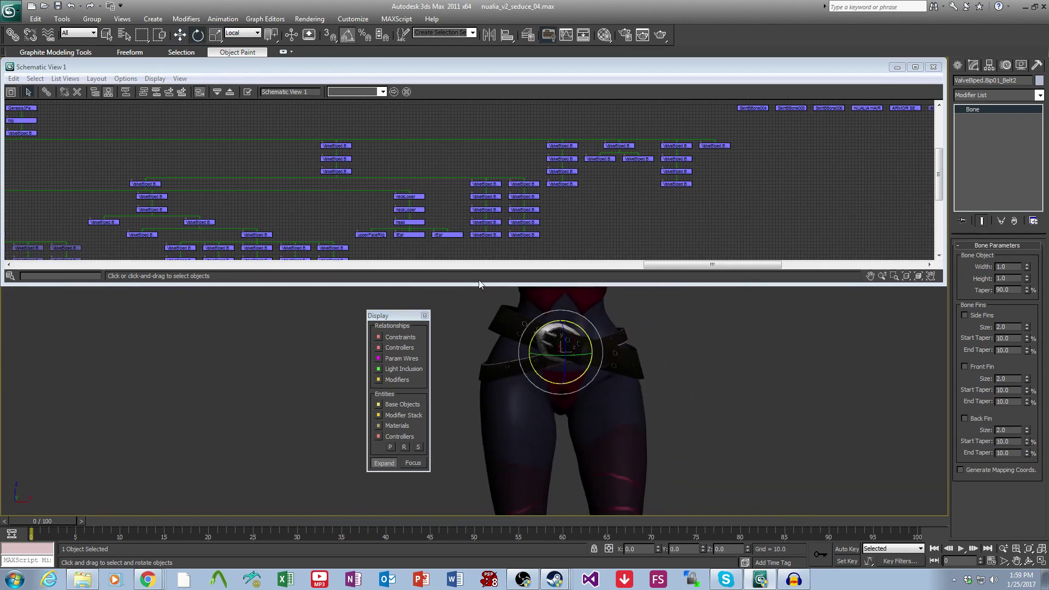
left_click_drag(578, 326, 575, 323)
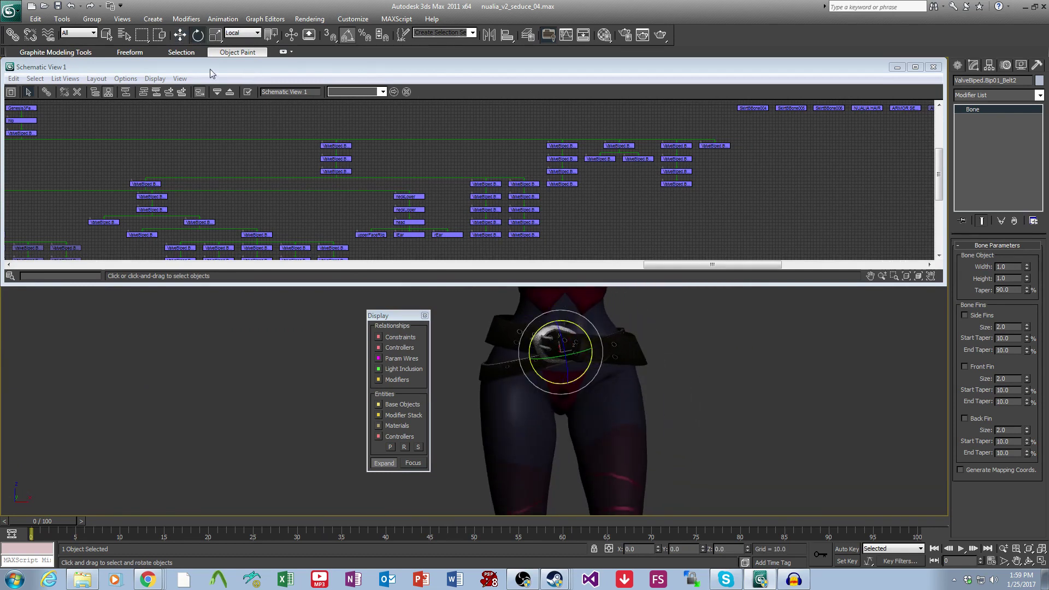
left_click(181, 35)
left_click_drag(561, 320, 558, 328)
middle_click_drag(559, 328, 552, 385, "alt")
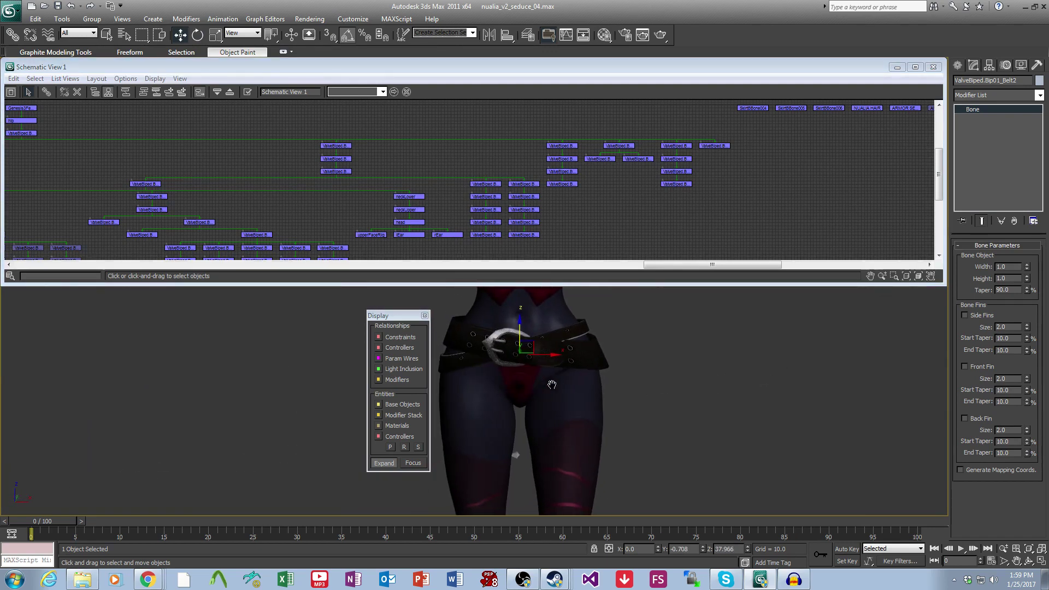
Undo the test changes to the Belt2 and left thigh bones, restoring the pelvis link, and close the Schematic View.
key("ctrl+z")
key("ctrl+z")
key("ctrl+z")
key("ctrl+z")
key("ctrl+z")
key("ctrl+z")
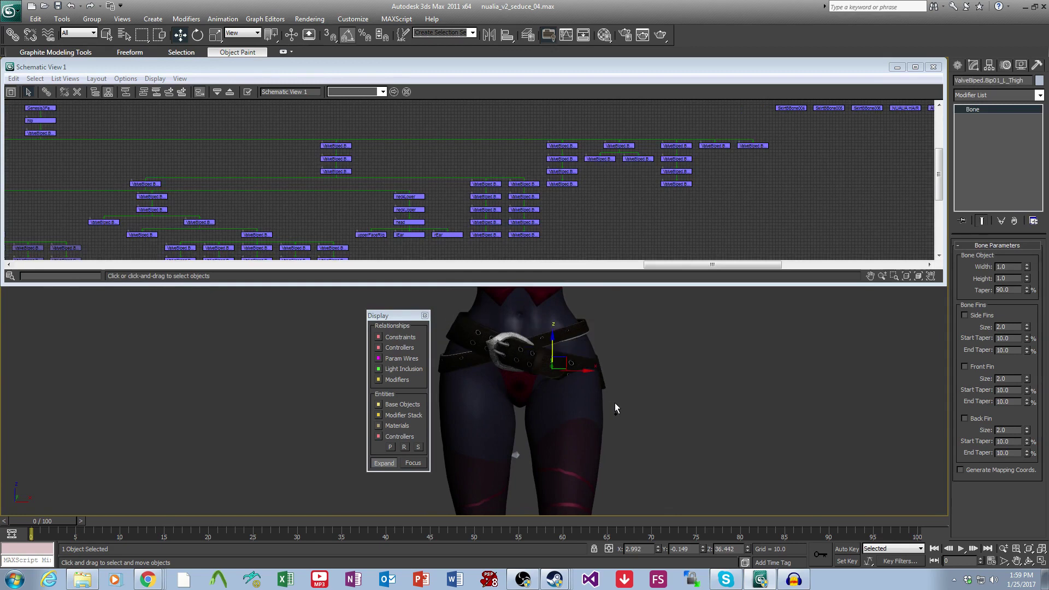
scroll(614, 402, "down", 6)
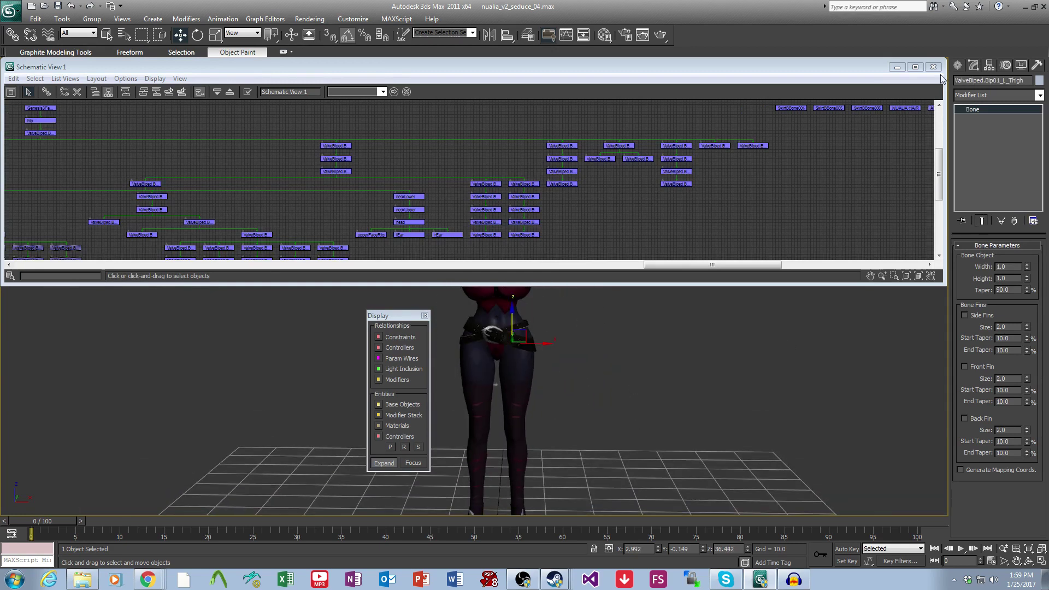
left_click(932, 67)
scroll(672, 345, "up", 3)
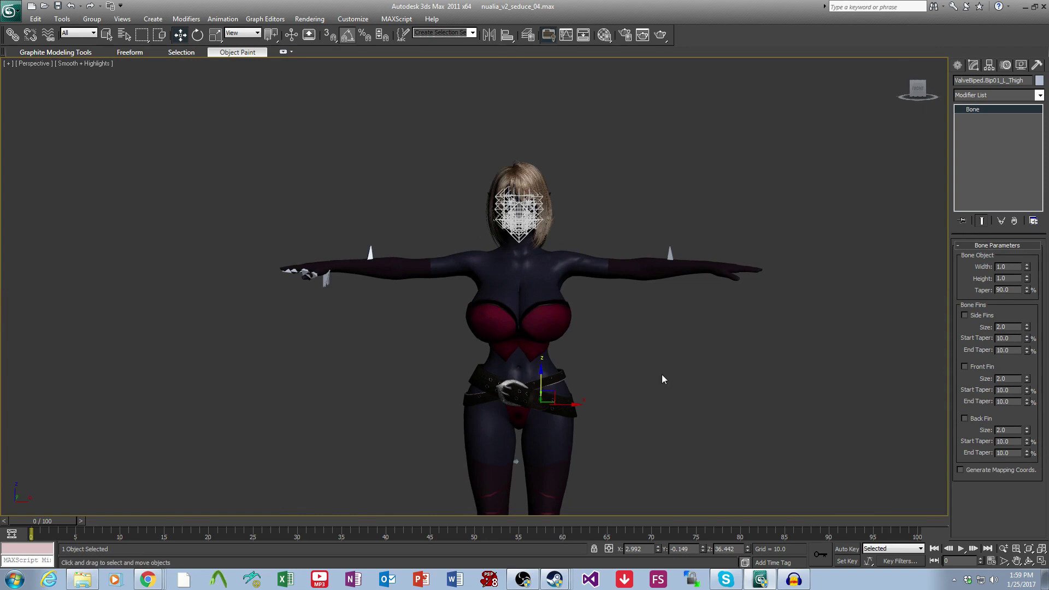
middle_click_drag(657, 358, 581, 389, "alt")
scroll(581, 389, "up", 3)
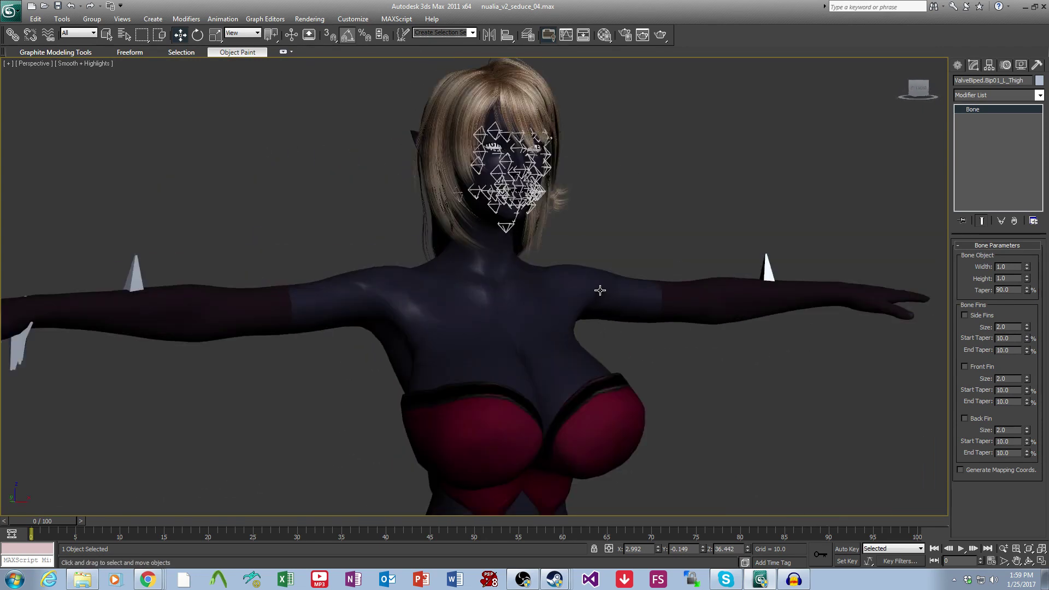
scroll(580, 369, "down", 3)
middle_click_drag(516, 218, 512, 273)
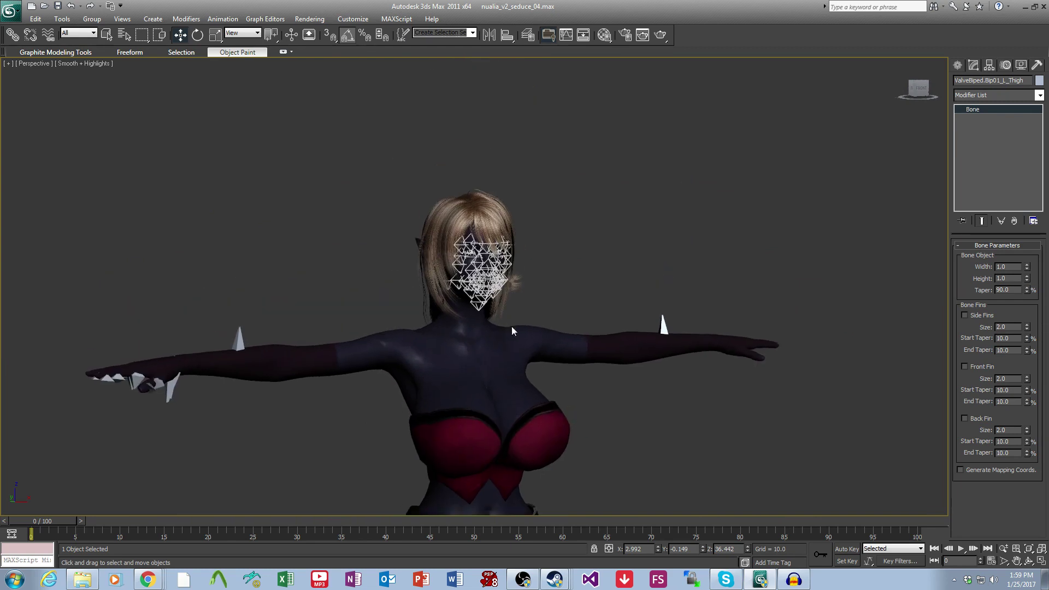
scroll(506, 362, "up", 4)
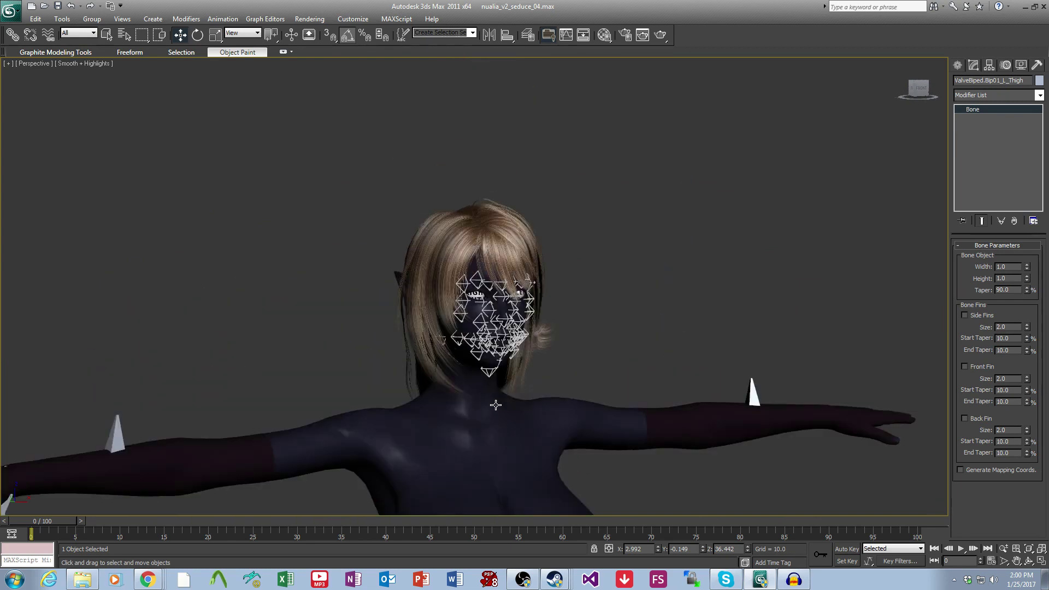
Look through the bone and helper hierarchy in the Schematic View, from the facial helpers to the Nualia neck bones and the thigh bones.
key("h")
left_click(387, 105)
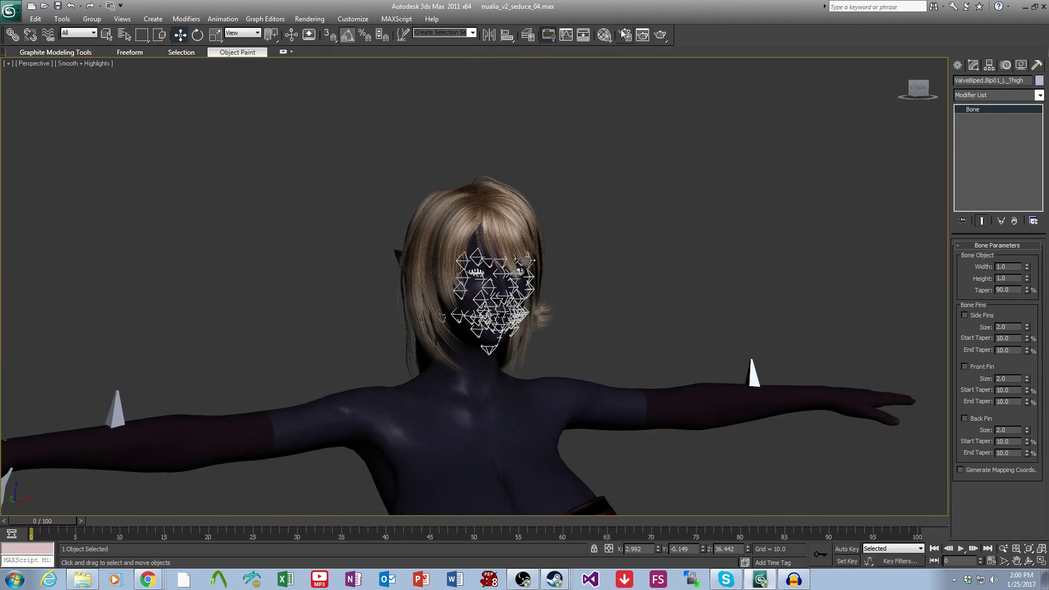
left_click(583, 35)
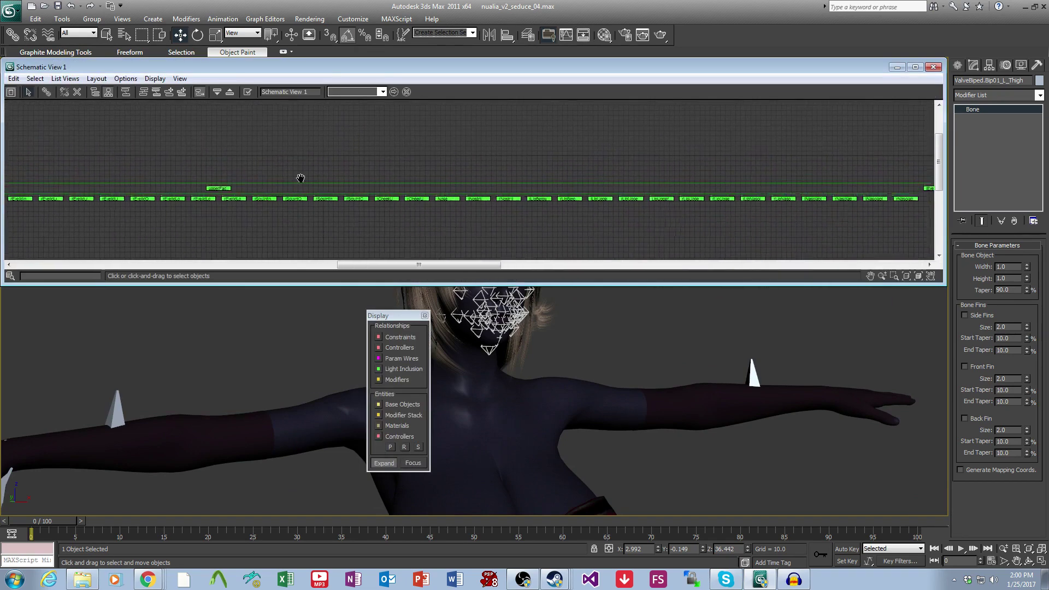
middle_click_drag(409, 164, 749, 159)
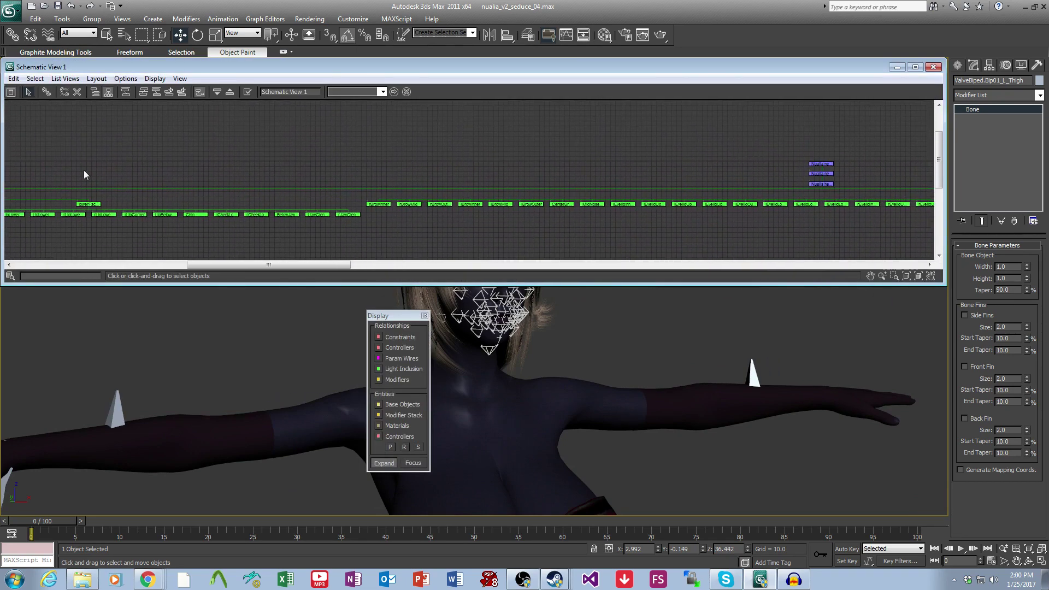
middle_click_drag(131, 178, 709, 182)
middle_click_drag(474, 187, 164, 179)
middle_click_drag(710, 213, 139, 208)
middle_click_drag(677, 219, 177, 194)
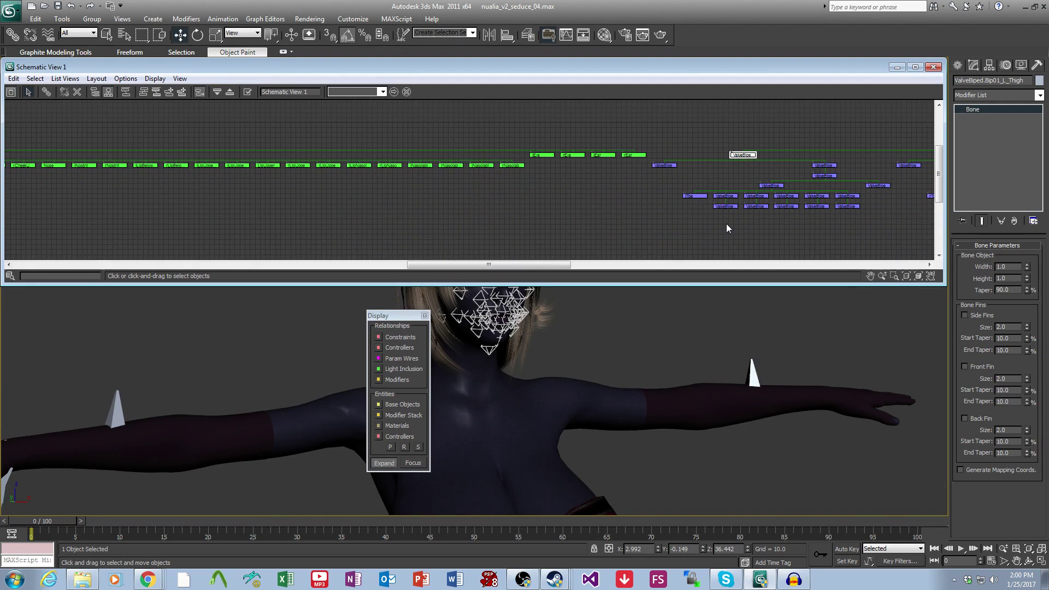
middle_click_drag(385, 152, 448, 199)
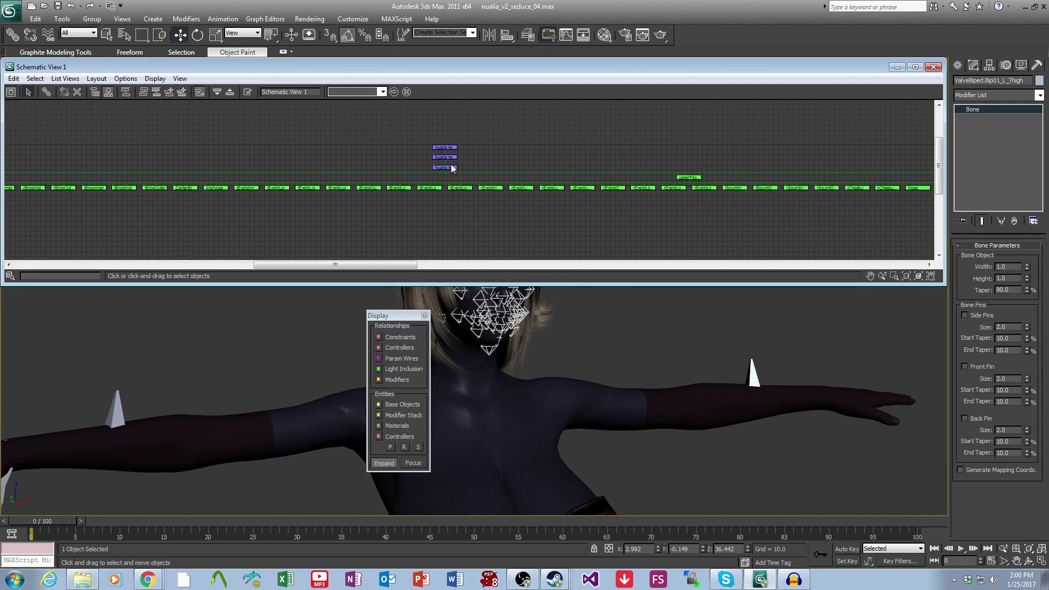
left_click(933, 67)
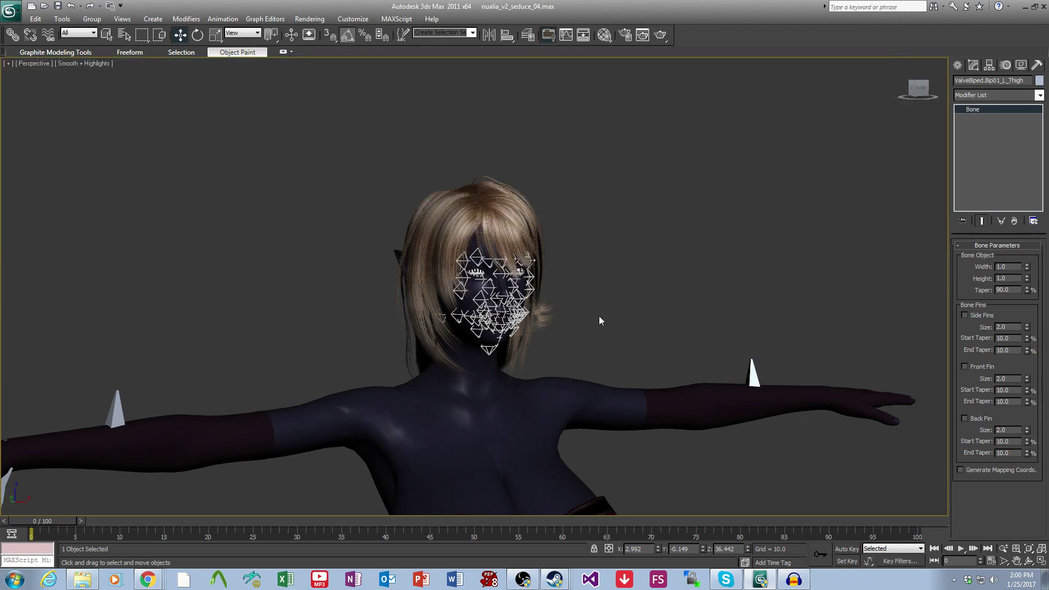
Select the facial helpers on the head, exclude the hair and body meshes from the selection, and hide the helpers.
middle_click_drag(599, 316, 606, 363)
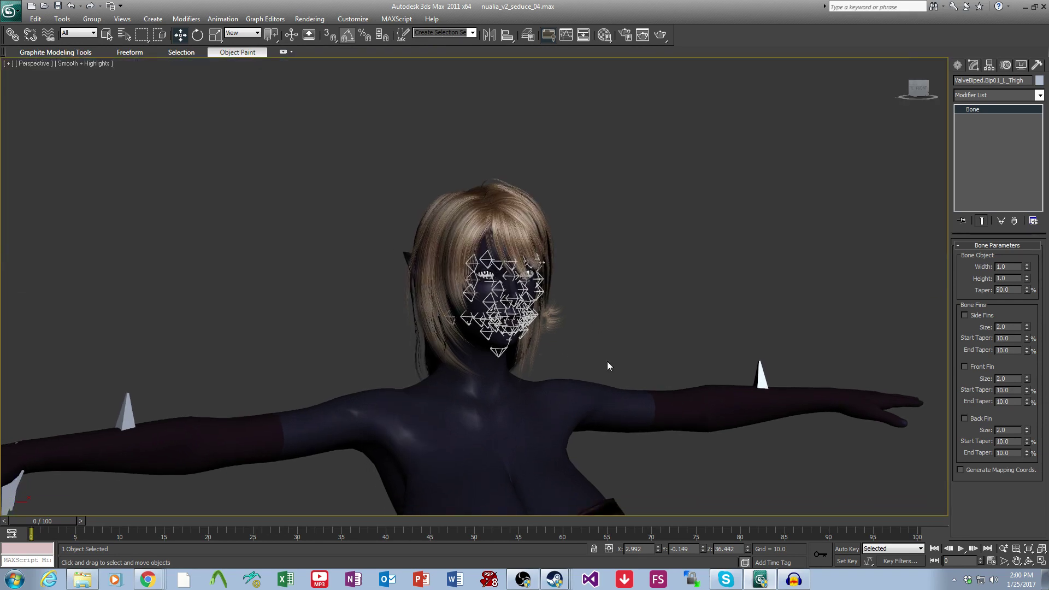
left_click_drag(606, 363, 422, 248)
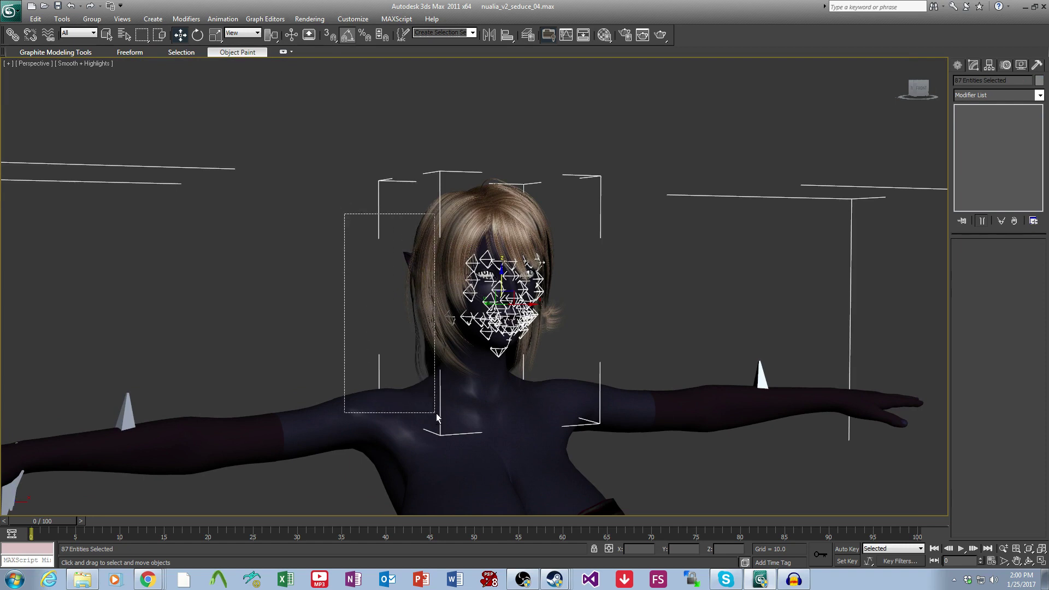
left_click_drag(436, 413, 437, 413, "alt")
key("Delete")
scroll(543, 354, "up", 4)
middle_click_drag(563, 342, 525, 334)
scroll(584, 366, "down", 3)
key("m")
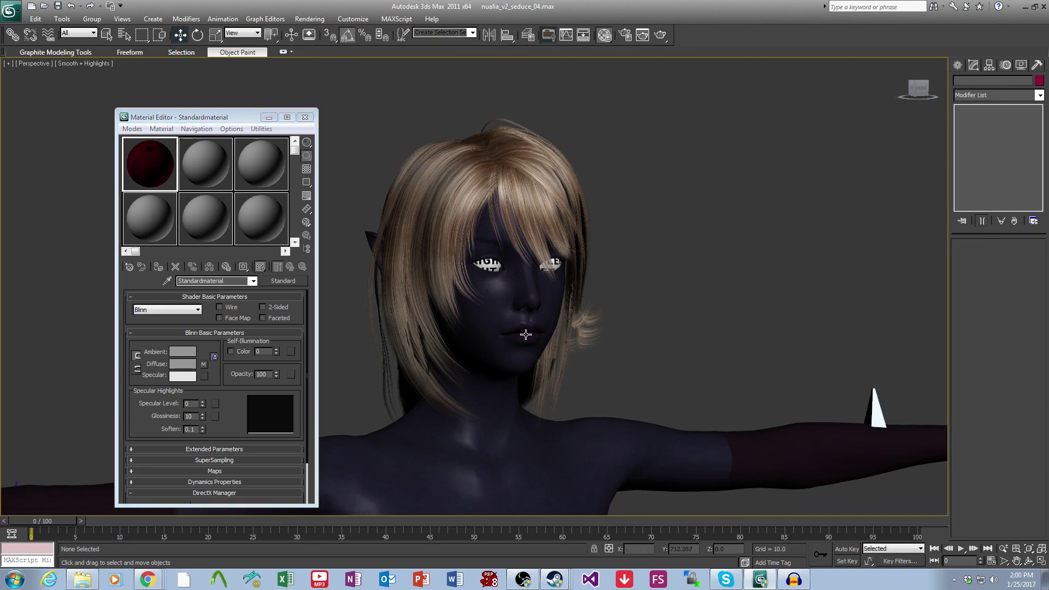
left_click(303, 116)
Examine the bones listed in the NUALIA DAZ V2 mesh's Skin modifier and compare them with the Nualia neck and head bones in the Schematic View.
left_click(508, 346)
left_click(970, 109)
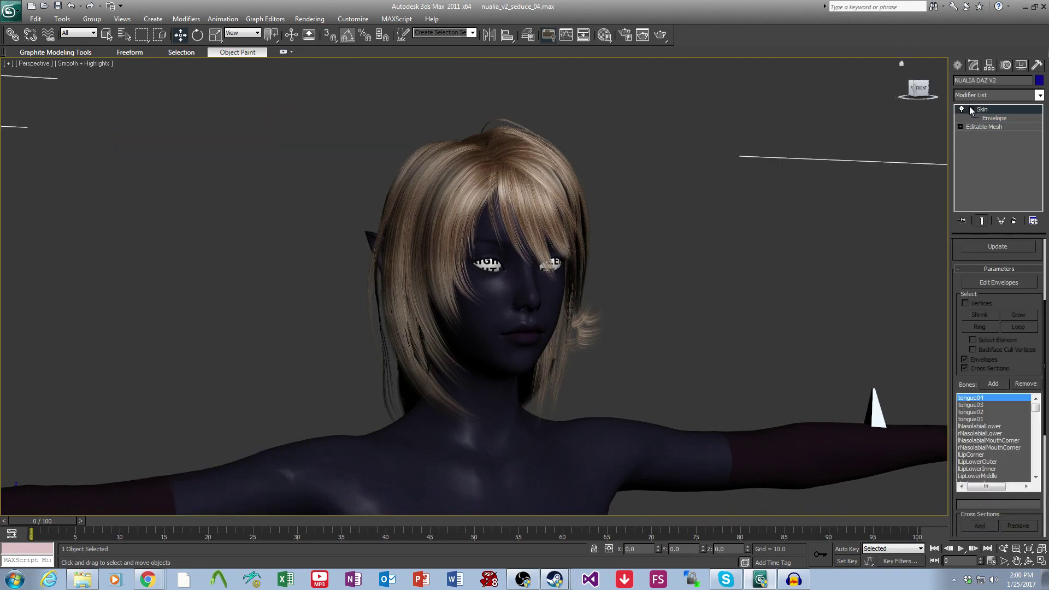
left_click(988, 118)
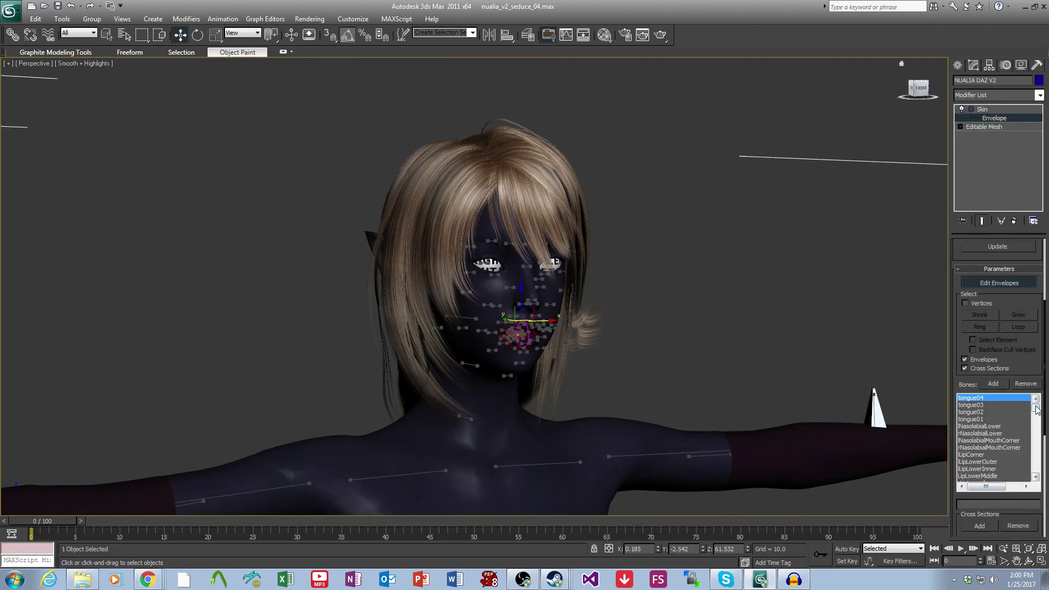
left_click_drag(1036, 409, 1037, 416)
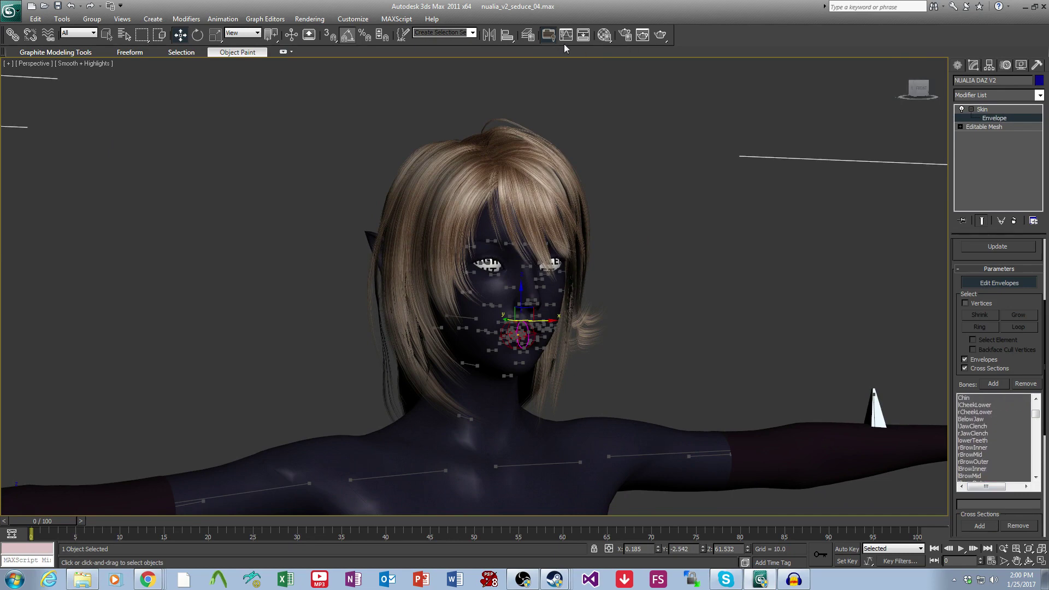
left_click(582, 36)
scroll(585, 209, "up", 1)
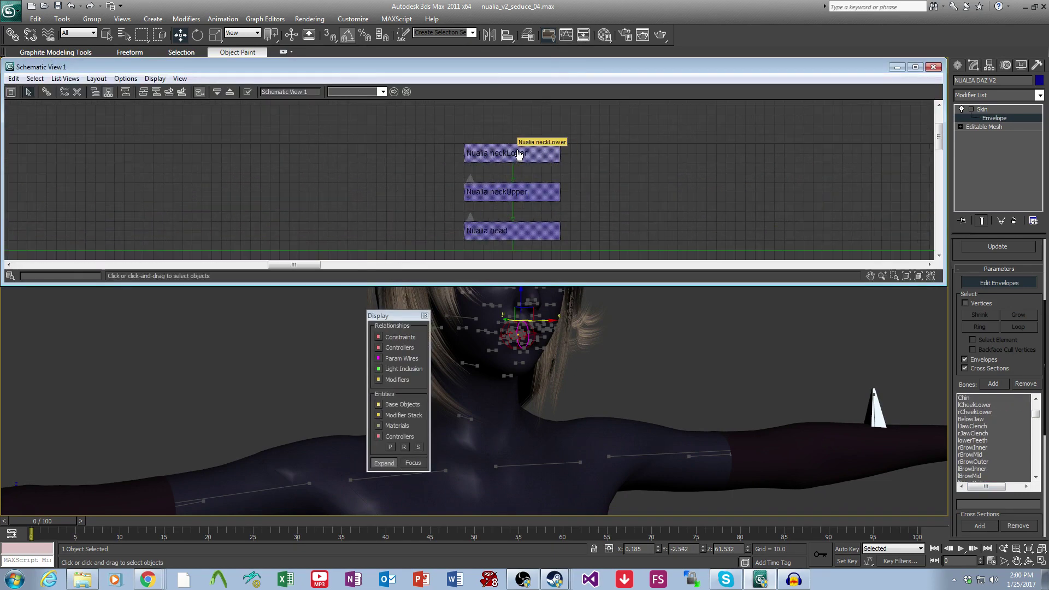
left_click(932, 68)
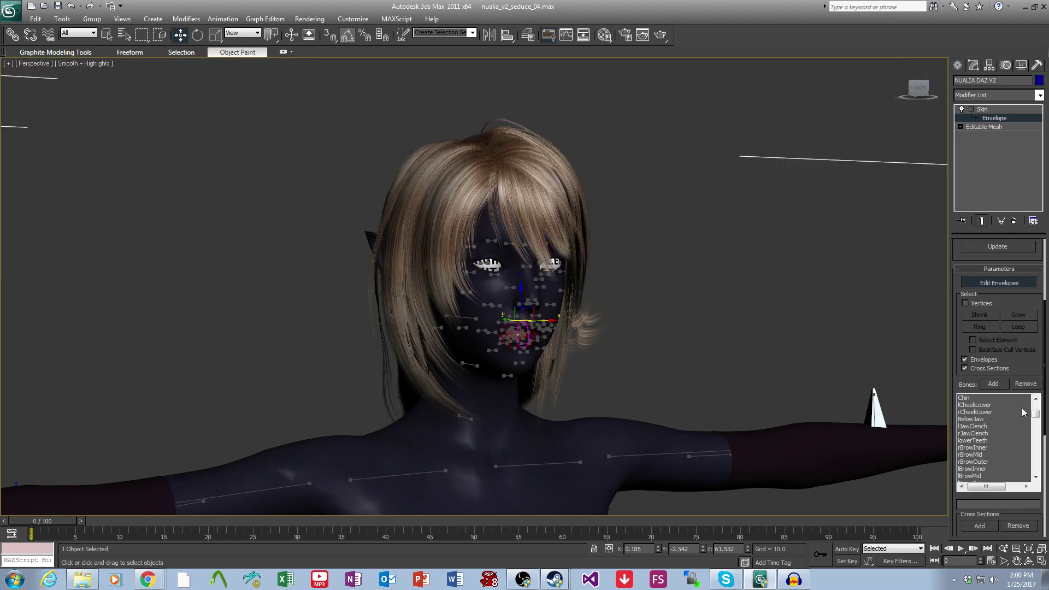
mouse_move(1036, 417)
left_mouse_down()
mouse_move(1036, 474)
mouse_move(1036, 407)
left_mouse_up()
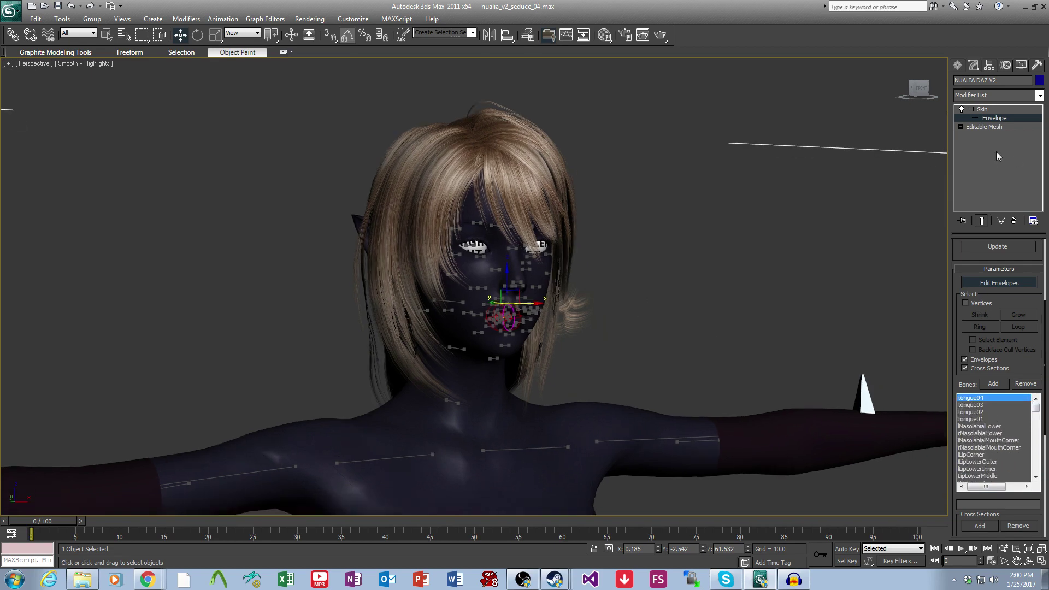
left_click(982, 110)
left_click(604, 138)
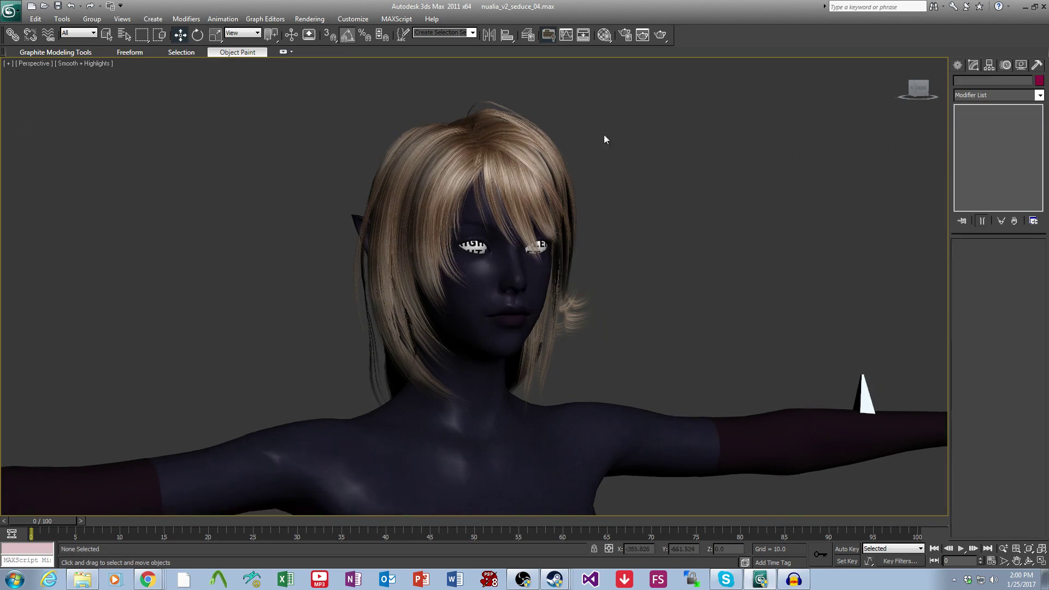
Try rotating the head bone in local space to test whether the face follows, and undo the rotation.
left_click(583, 36)
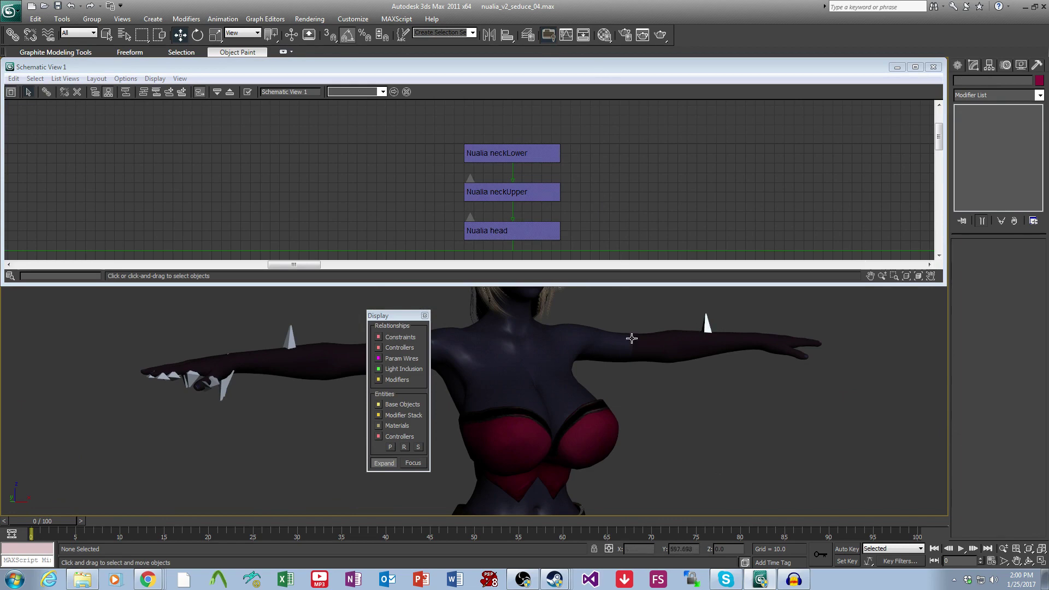
scroll(599, 158, "down", 8)
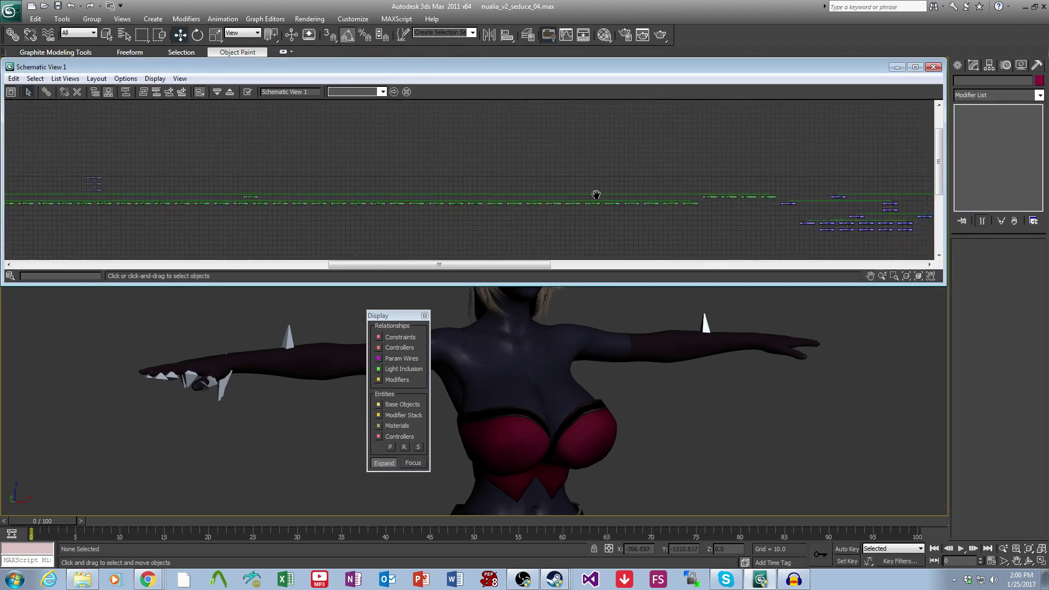
scroll(596, 194, "up", 8)
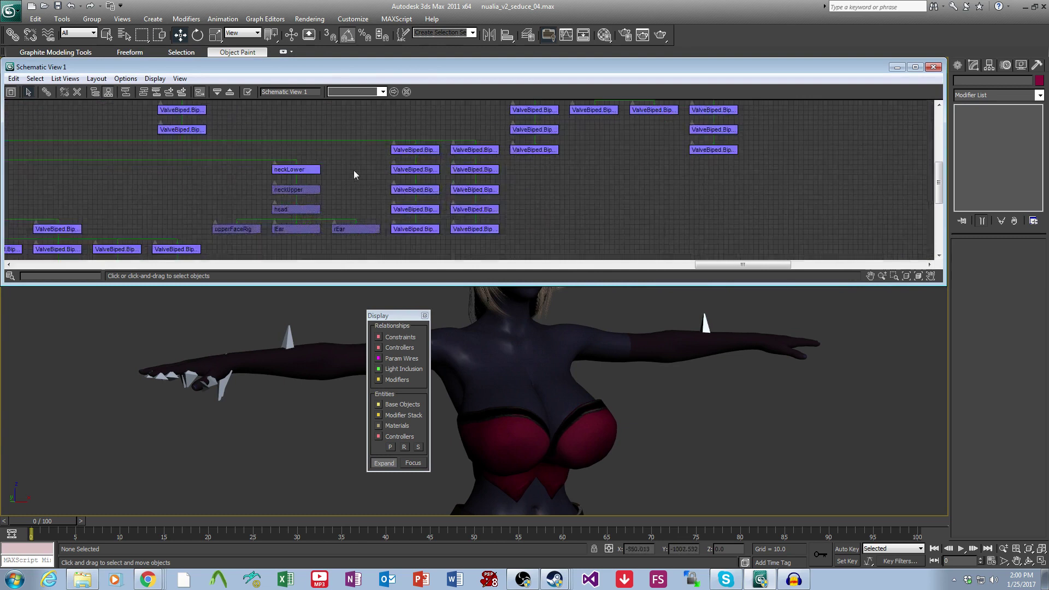
middle_click_drag(354, 173, 392, 173)
left_click(334, 209)
key("e")
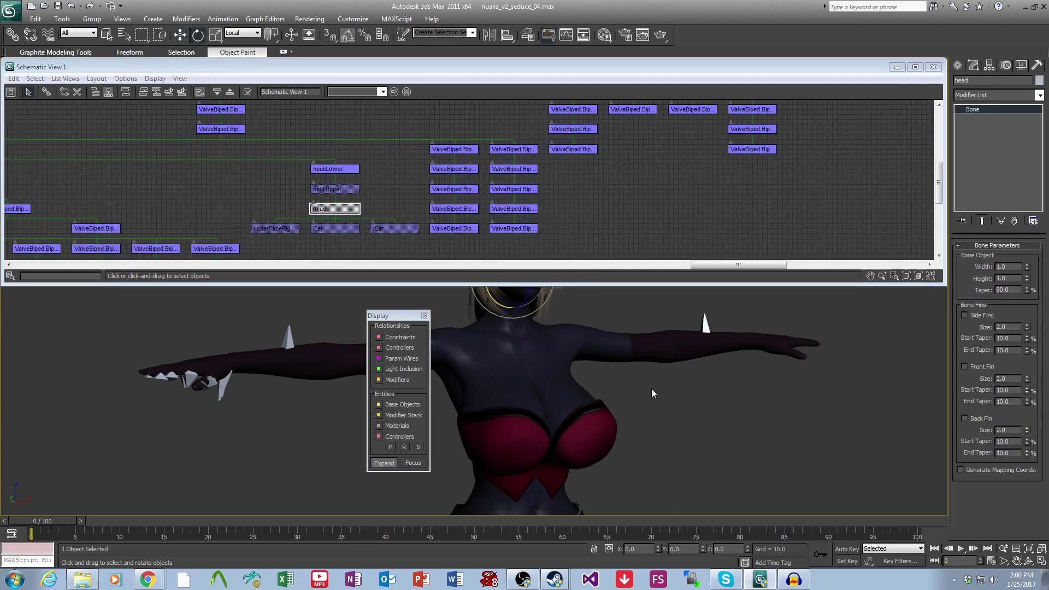
middle_click_drag(651, 389, 706, 470)
scroll(638, 418, "up", 3)
middle_click_drag(638, 418, 671, 408, "alt")
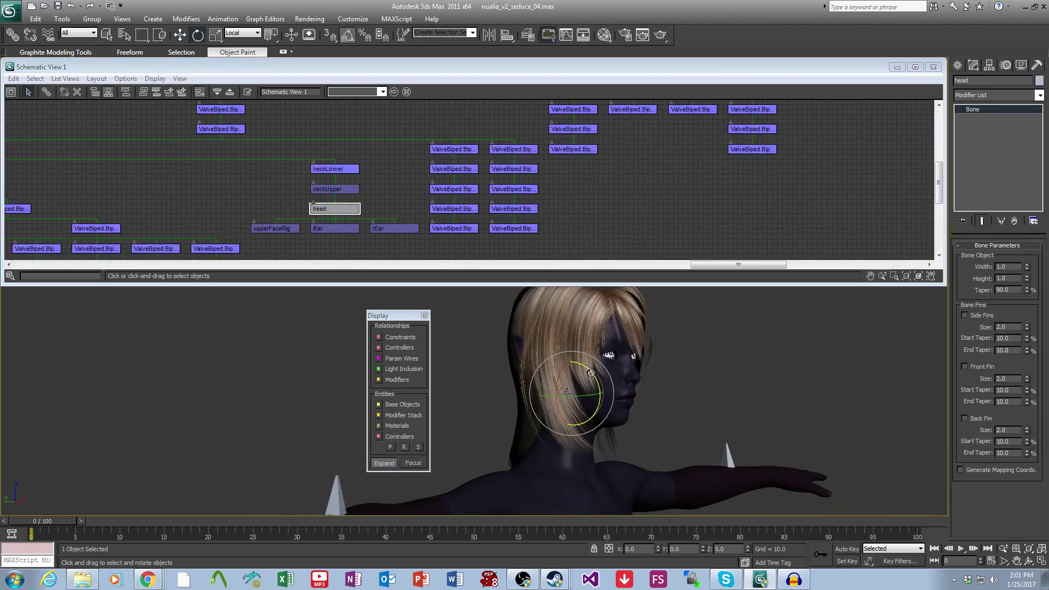
left_click_drag(591, 373, 566, 341)
scroll(640, 366, "up", 4)
scroll(655, 382, "down", 3)
middle_click_drag(677, 400, 640, 367)
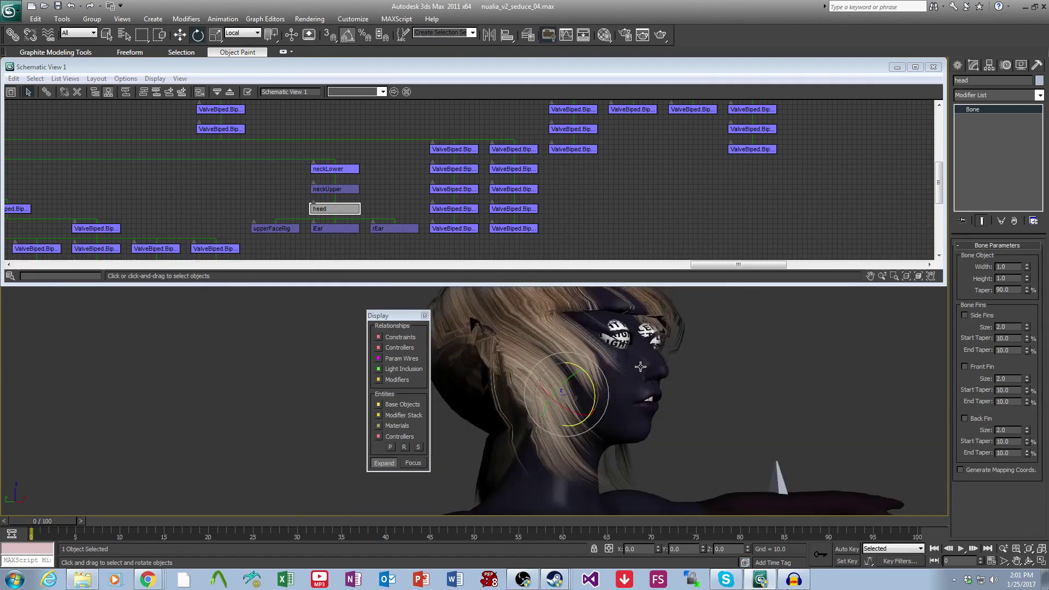
key("ctrl+z")
Select the four helpers at the end of the facial row together with upperFaceRig, lowerJaw and upperTeeth in the Schematic View.
middle_click_drag(388, 183, 421, 164)
scroll(421, 163, "down", 3)
middle_click_drag(139, 167, 873, 185)
middle_click_drag(109, 185, 554, 211)
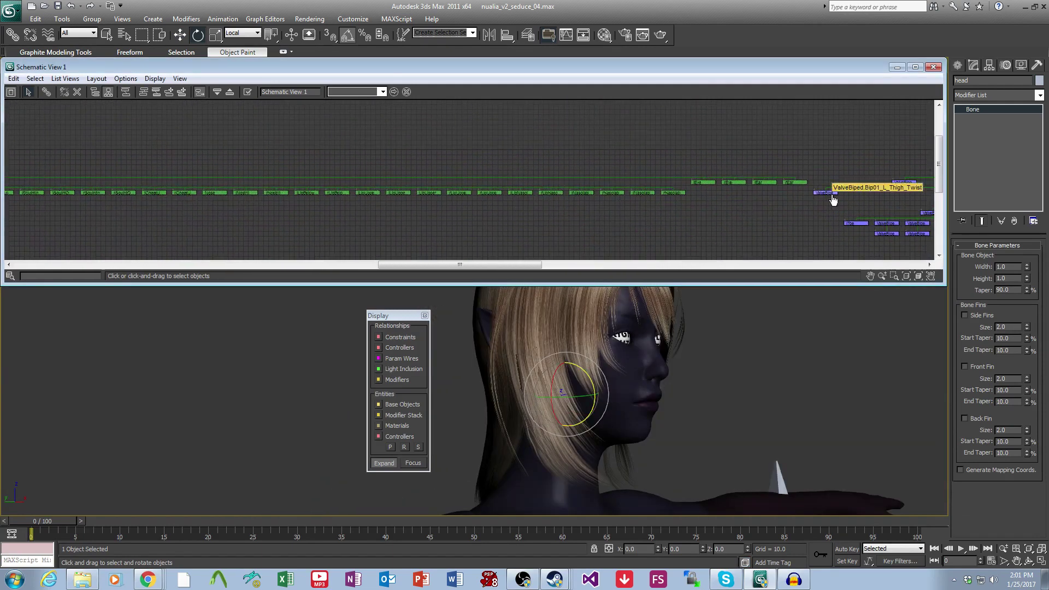
left_click(812, 195)
left_click_drag(715, 185, 701, 179)
middle_click_drag(512, 182, 874, 194)
middle_click_drag(328, 194, 686, 201)
scroll(686, 201, "up", 3)
left_click(623, 192, "ctrl")
middle_click_drag(222, 180, 477, 182)
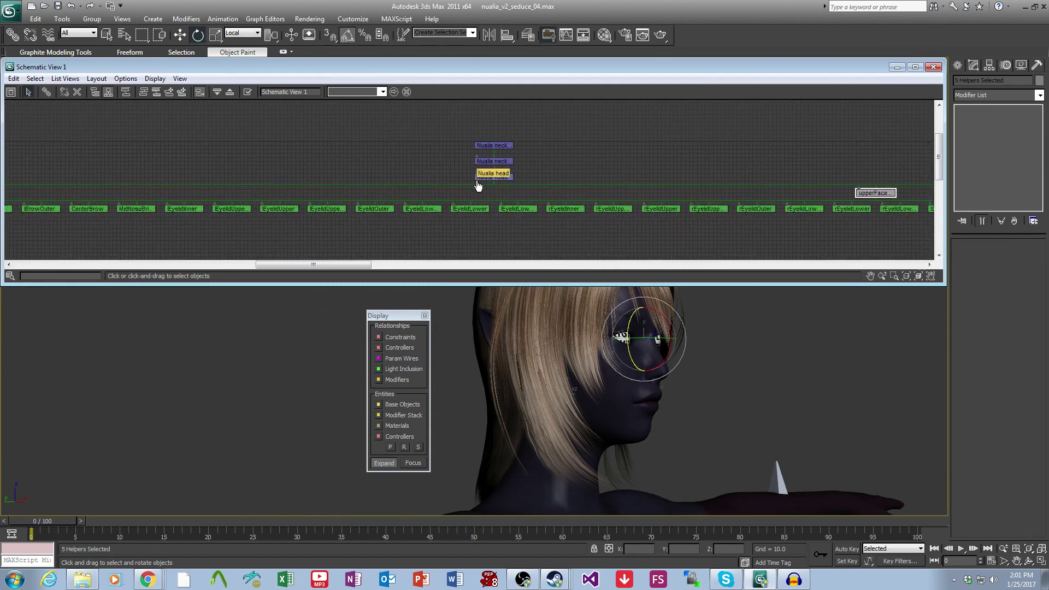
middle_click_drag(278, 210, 1043, 208)
middle_click_drag(338, 187, 665, 187)
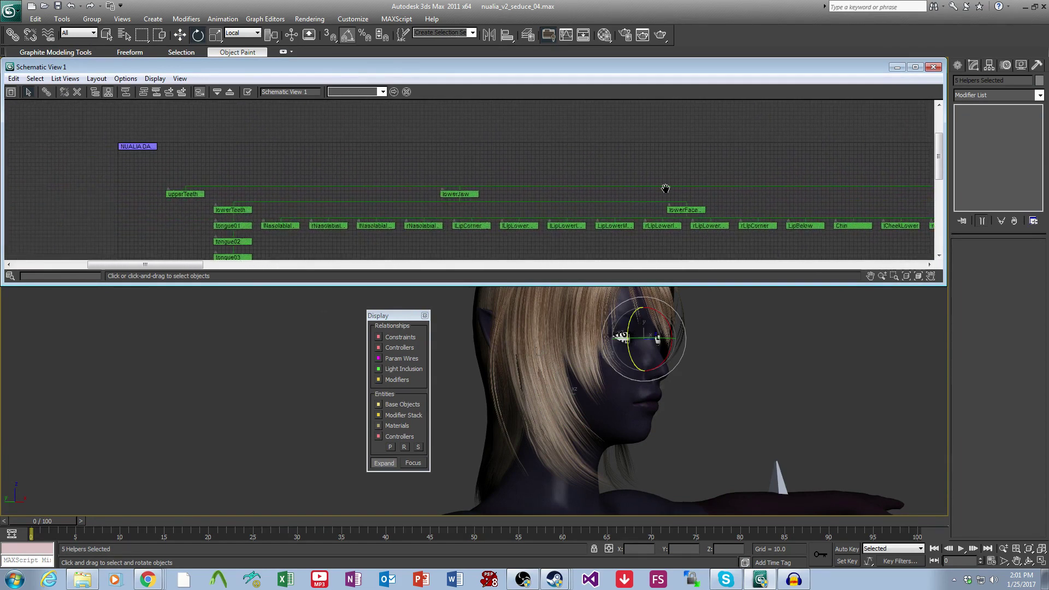
left_click(458, 194, "ctrl")
left_click(185, 197, "ctrl")
Link the seven selected facial helpers to the head bone below neckUpper and clear the selection.
middle_click_drag(578, 191, 447, 187)
scroll(447, 187, "down", 3)
middle_click_drag(757, 199, 263, 197)
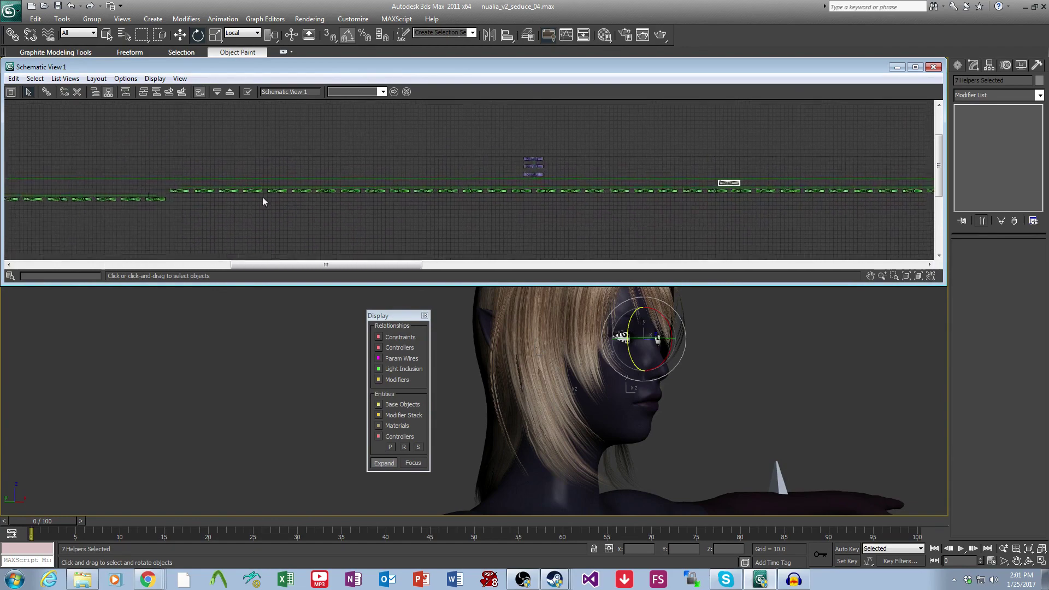
middle_click_drag(923, 215, 163, 192)
middle_click_drag(700, 209, 313, 181)
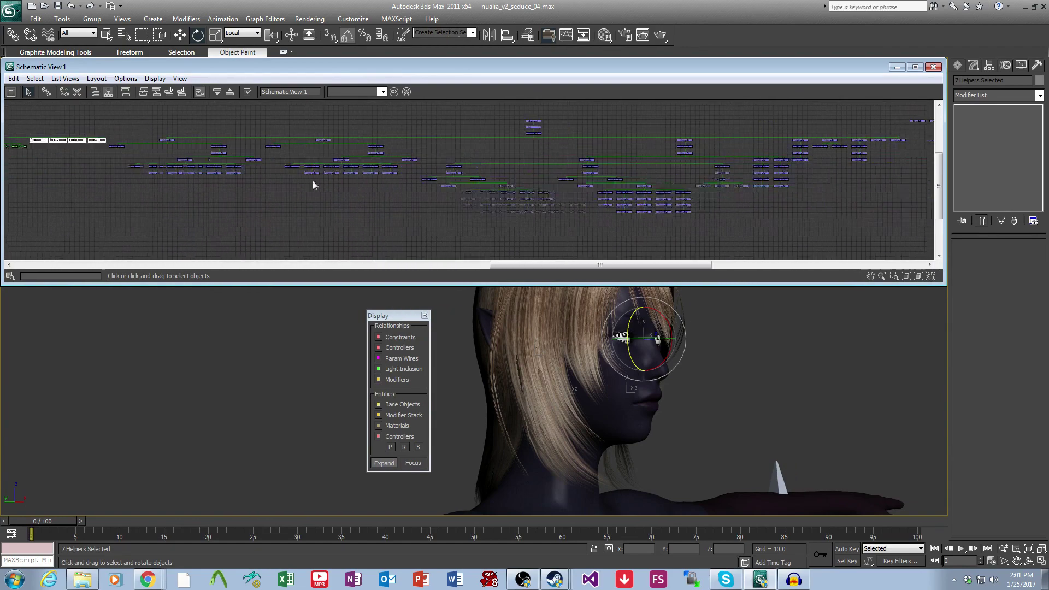
left_click(44, 92)
scroll(442, 198, "up", 8)
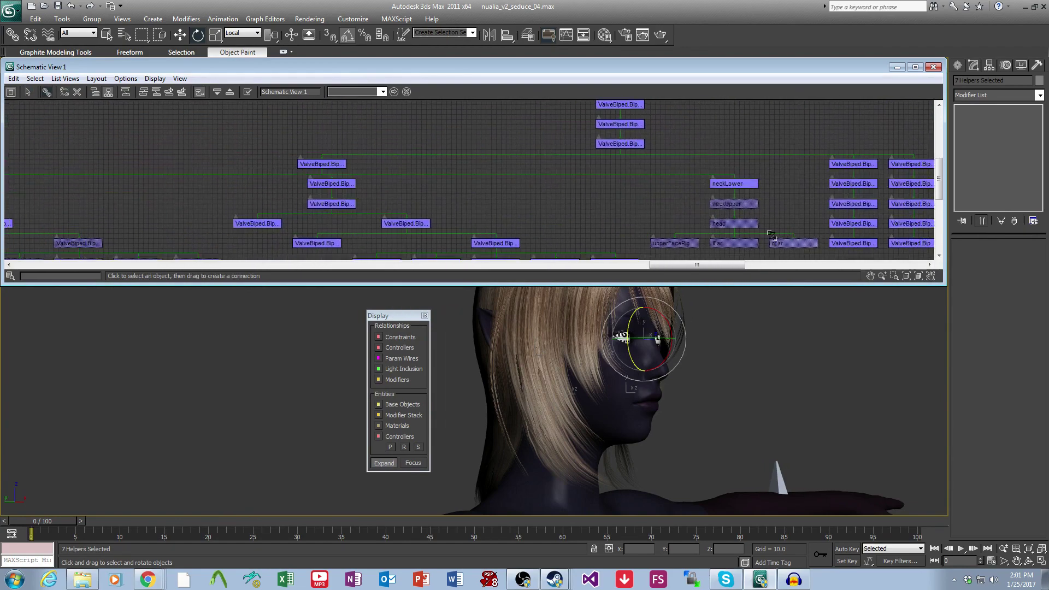
scroll(731, 220, "down", 6)
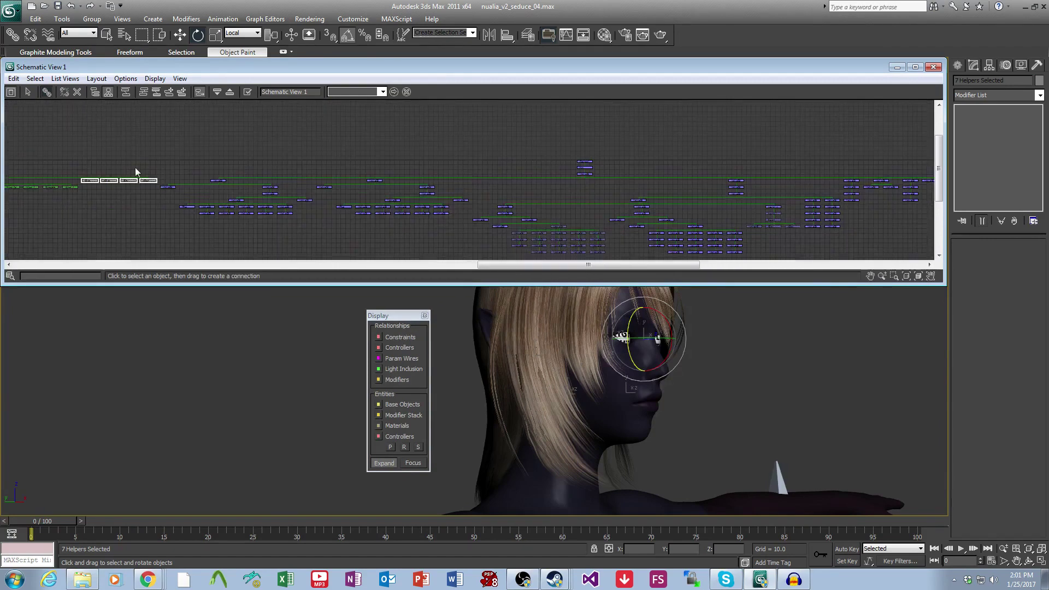
left_click_drag(144, 179, 800, 240)
left_click_drag(767, 221, 772, 220)
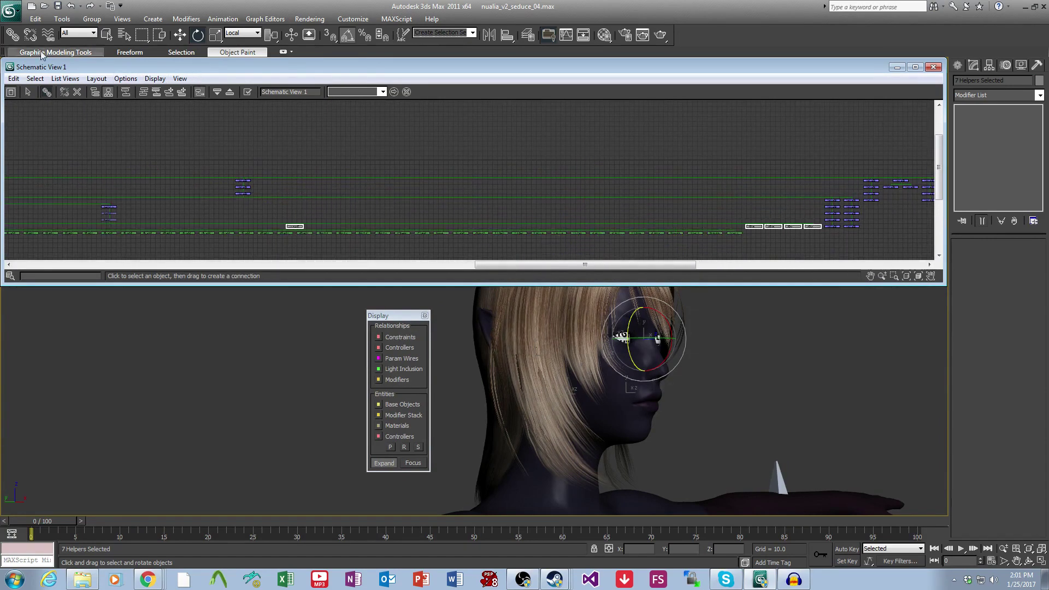
left_click(179, 35)
middle_click_drag(421, 210, 670, 200)
scroll(658, 202, "up", 2)
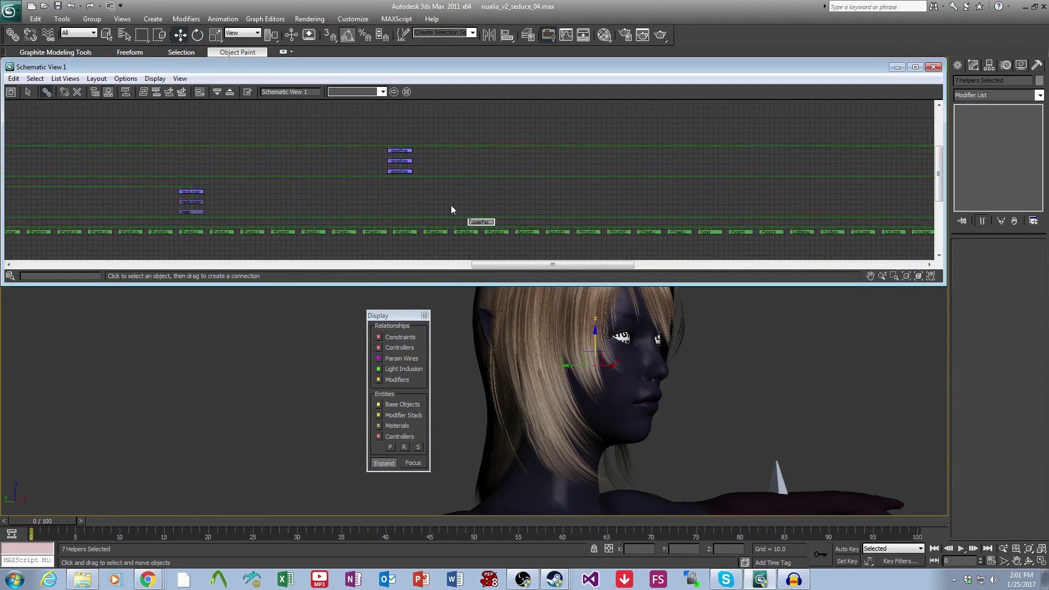
left_click(132, 227)
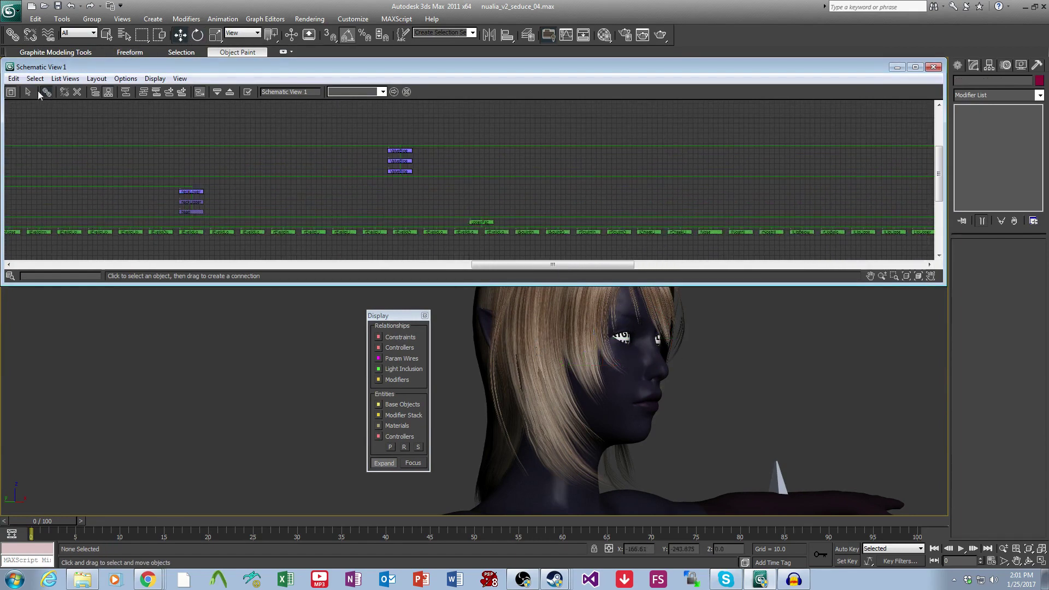
Try rotating the head bone after linking the facial helpers to check that the face follows, and undo the rotation.
left_click(191, 212)
key("e")
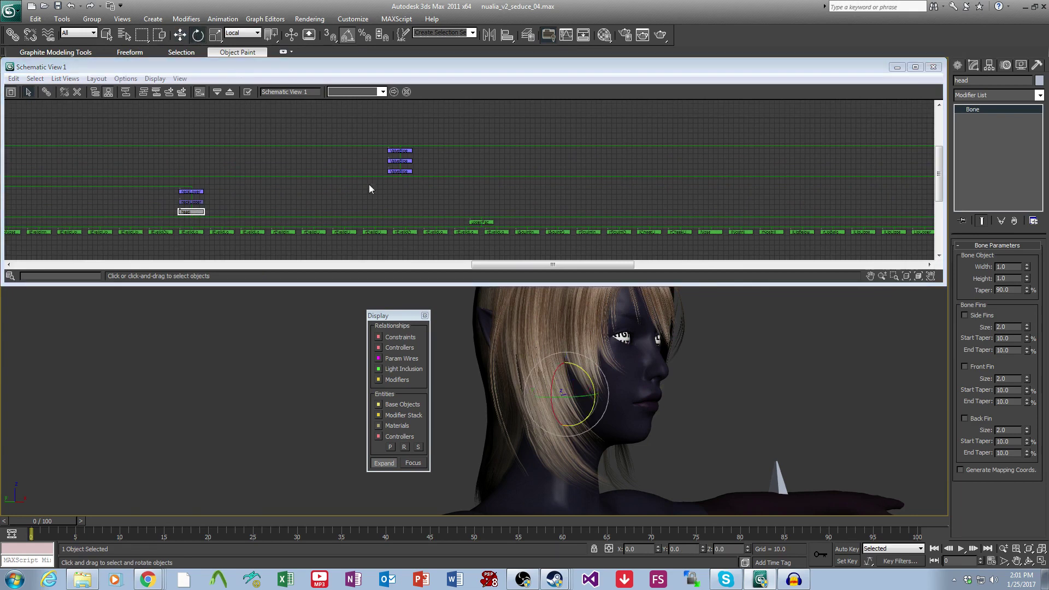
left_click_drag(661, 360, 623, 364)
key("ctrl+z")
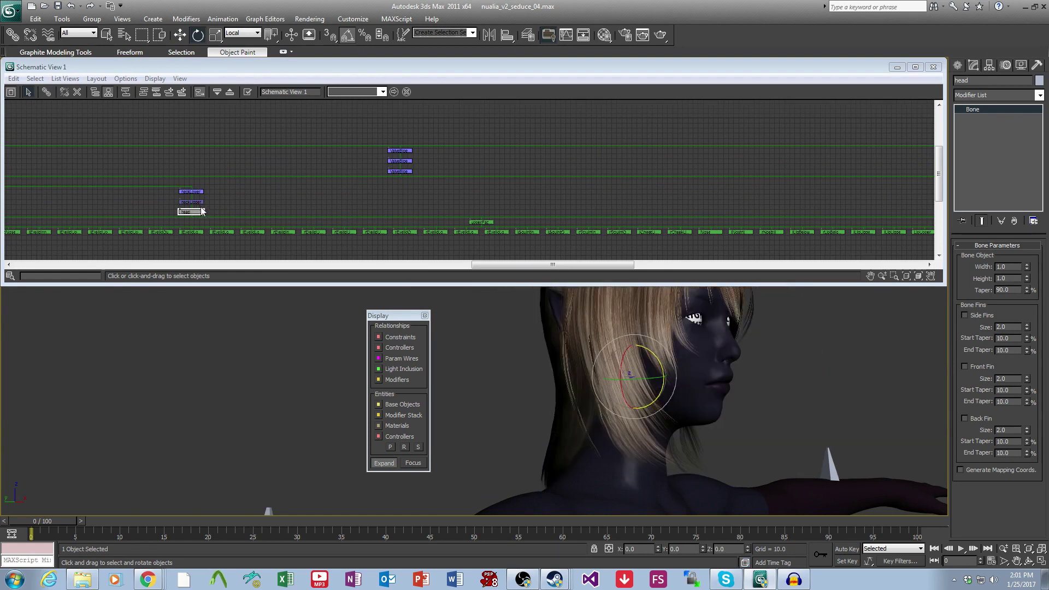
Try rotating the neckUpper and neckLower bones in turn to compare how the neck, head and hair bend.
left_click(192, 202)
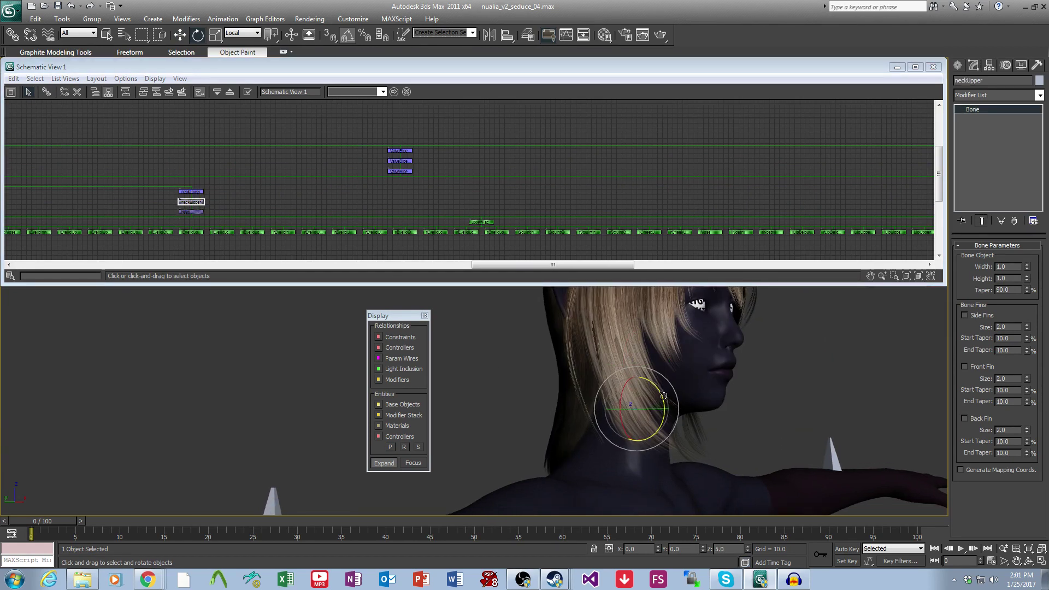
mouse_move(663, 396)
left_mouse_down()
mouse_move(653, 376)
mouse_move(678, 382)
left_mouse_up()
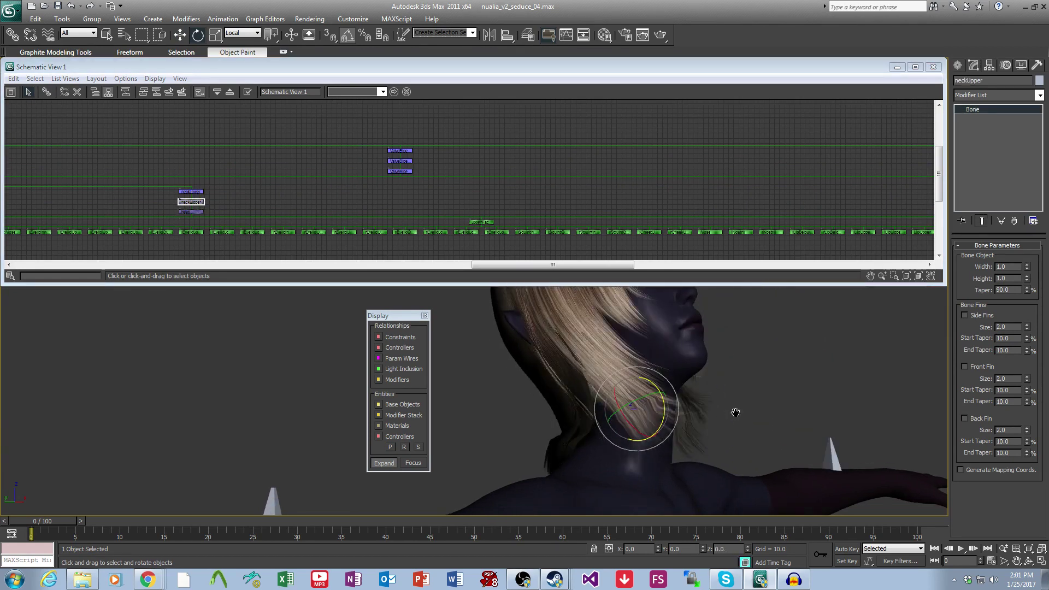
middle_click_drag(735, 412, 696, 424, "alt")
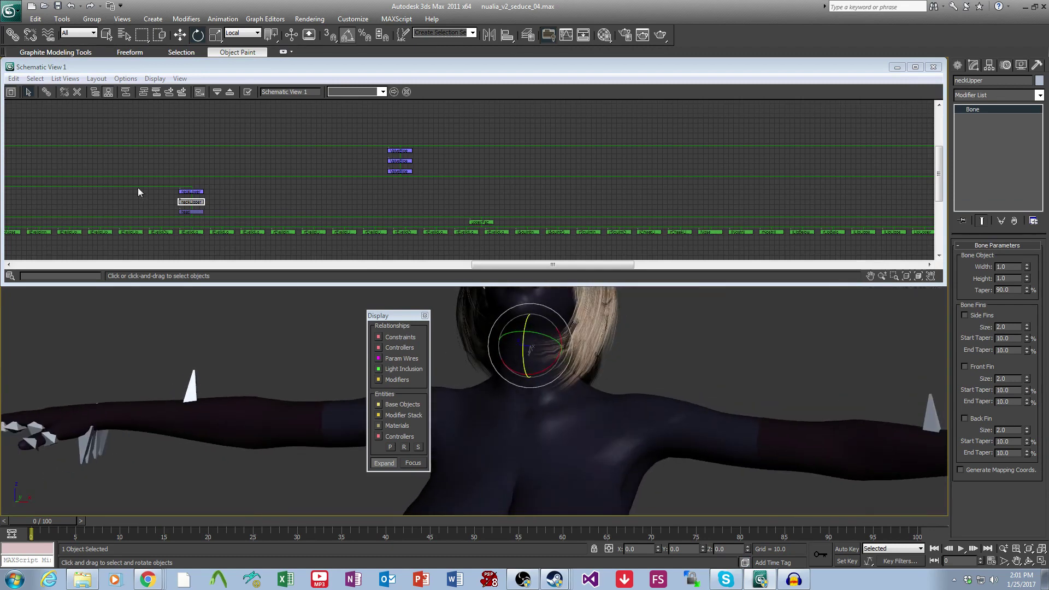
middle_click_drag(716, 382, 688, 377, "alt")
scroll(303, 217, "up", 3)
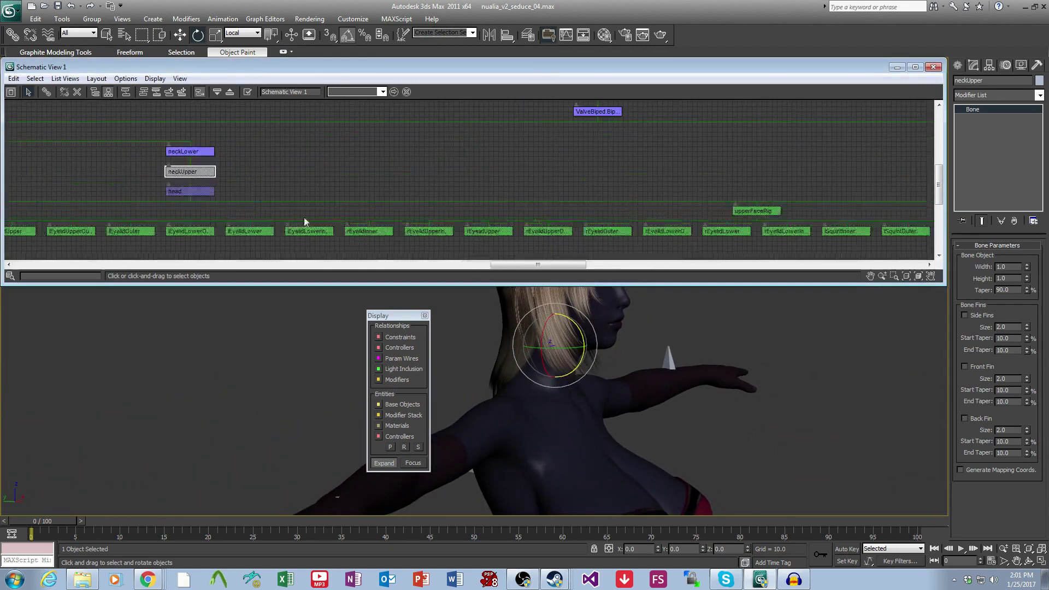
left_click(203, 151)
left_click_drag(607, 391, 546, 366)
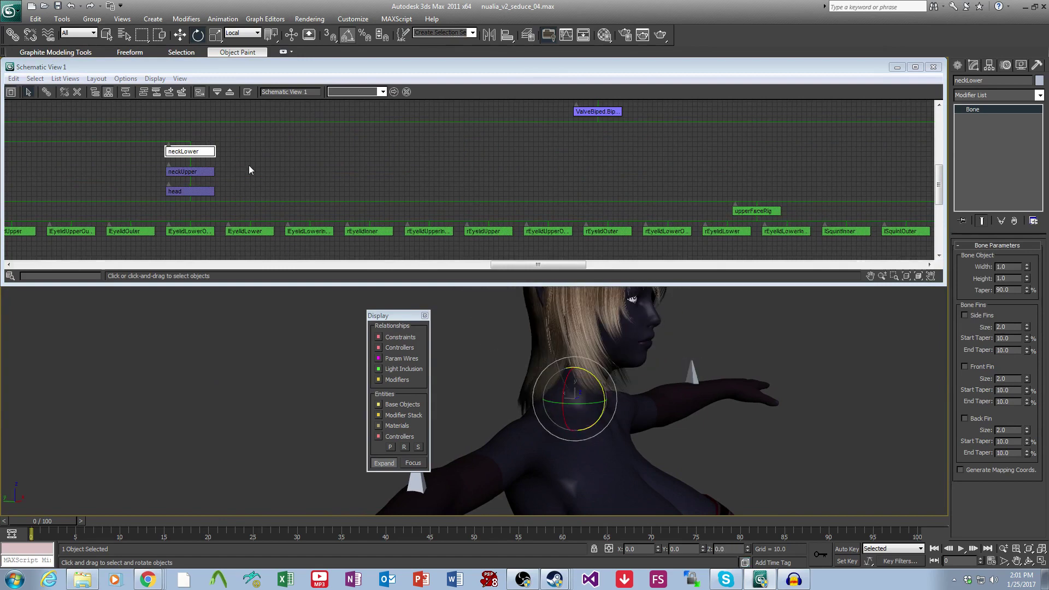
Tilt neckUpper strongly to check the neck deformation again, and undo the rotation.
left_click(206, 172)
scroll(579, 408, "up", 3)
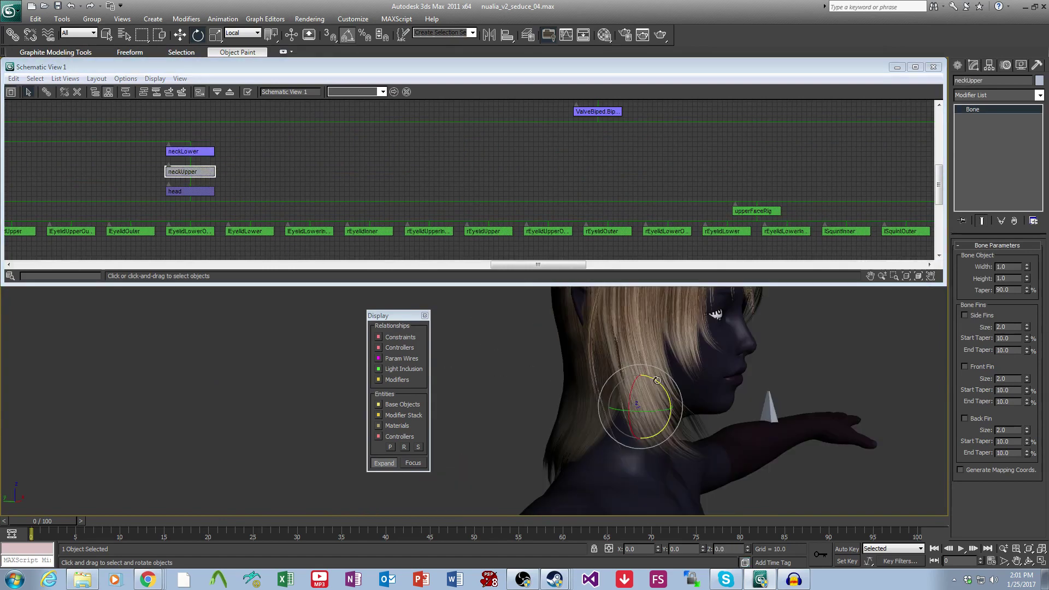
left_click_drag(661, 380, 515, 323)
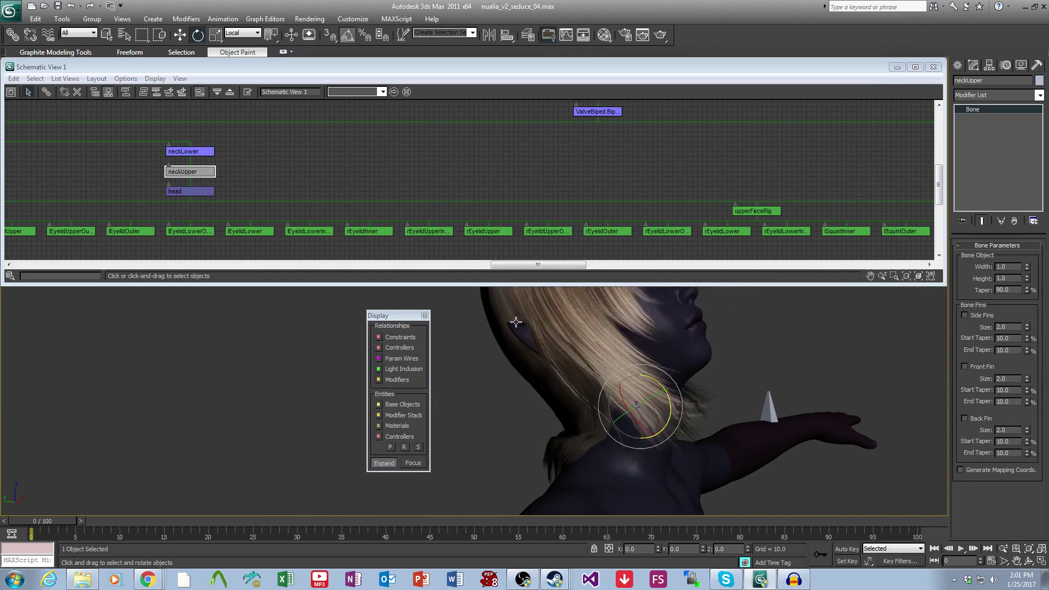
key("ctrl+z")
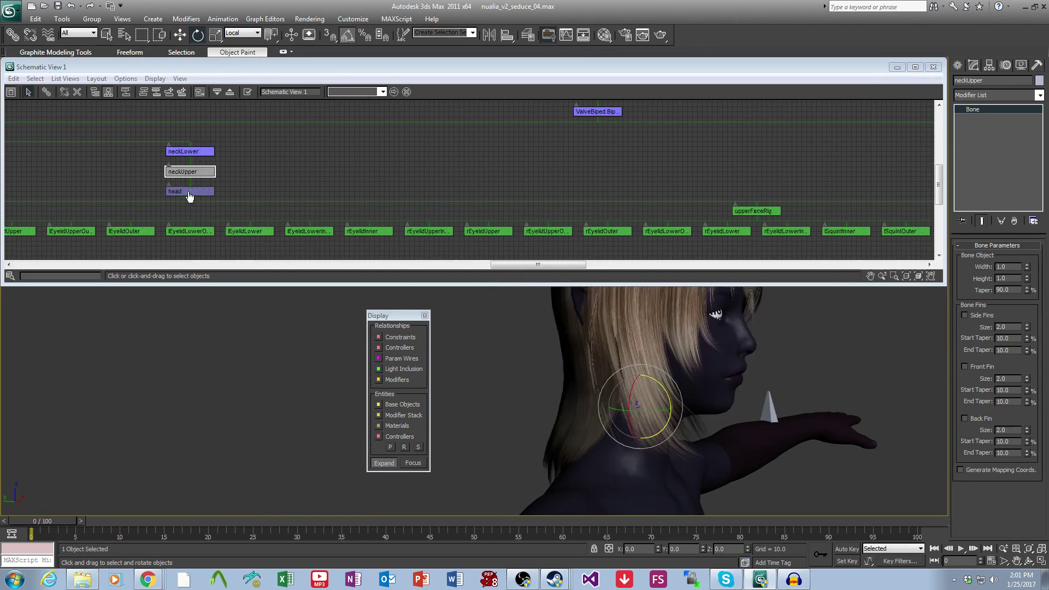
Rotate the head bone slightly, inspect the face and hair from the front, and undo the rotation.
left_click(190, 192)
middle_click_drag(606, 389, 563, 398, "alt")
left_click_drag(614, 351, 620, 364)
middle_click_drag(699, 422, 650, 428, "alt")
key("ctrl+z")
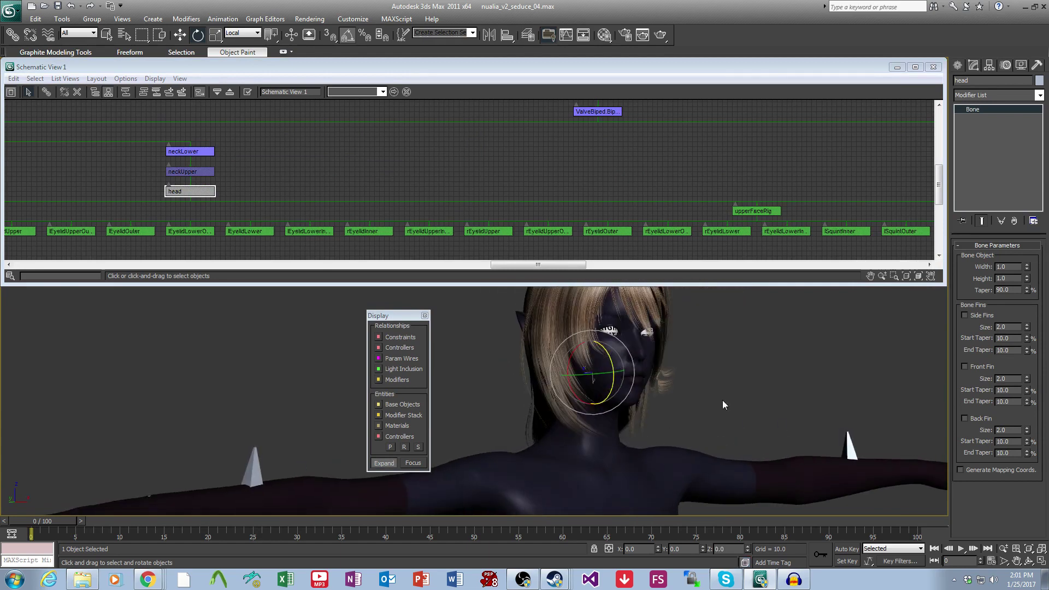
Save the scene, and save it again as nualia_v2_seduce_05.max, replacing the existing file.
left_click(11, 8)
left_click(39, 108)
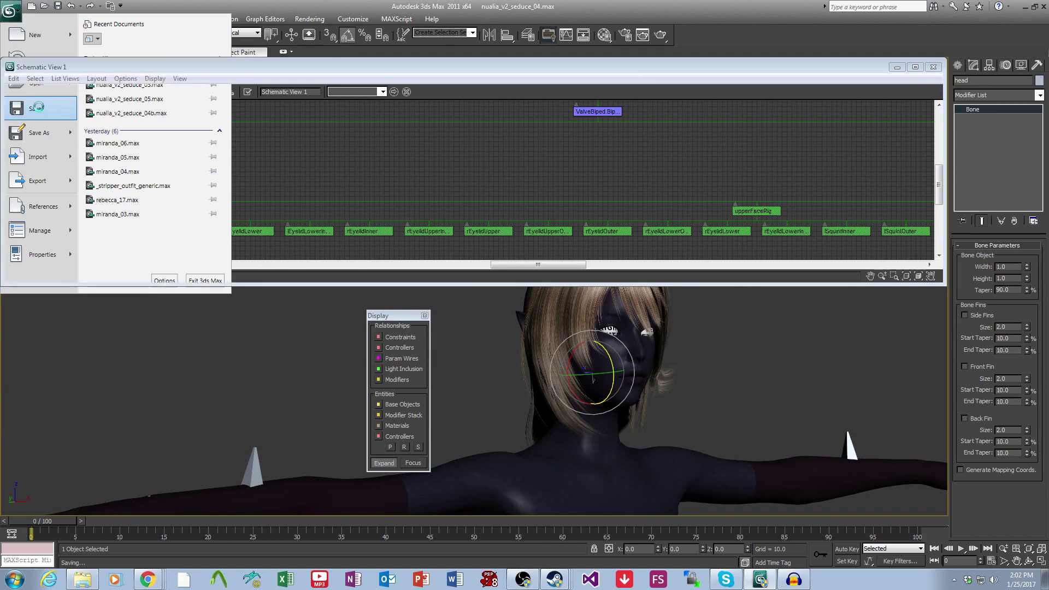
left_click(12, 20)
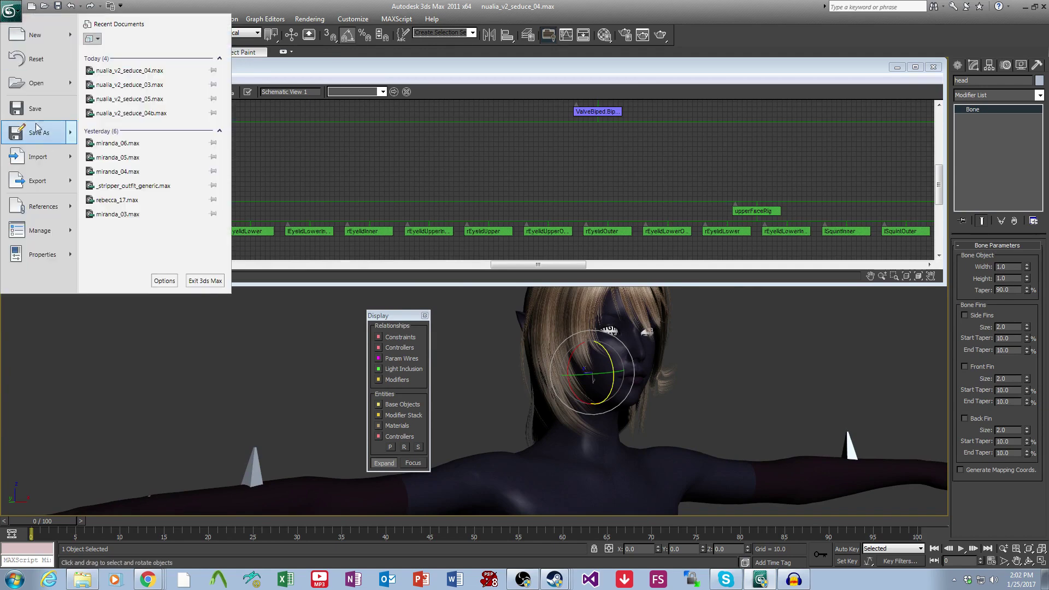
left_click(36, 131)
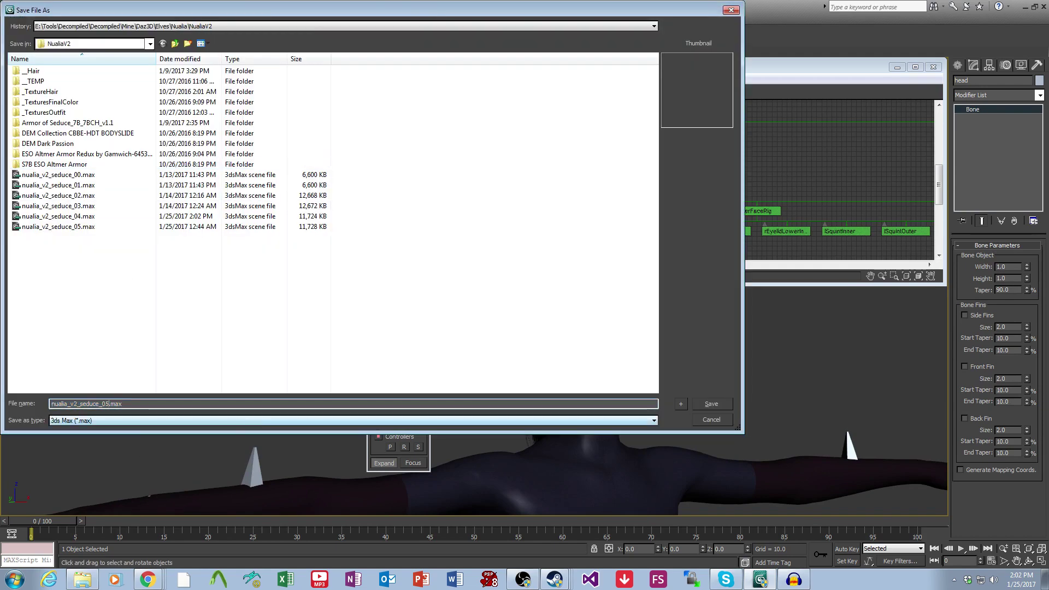
left_click(719, 404)
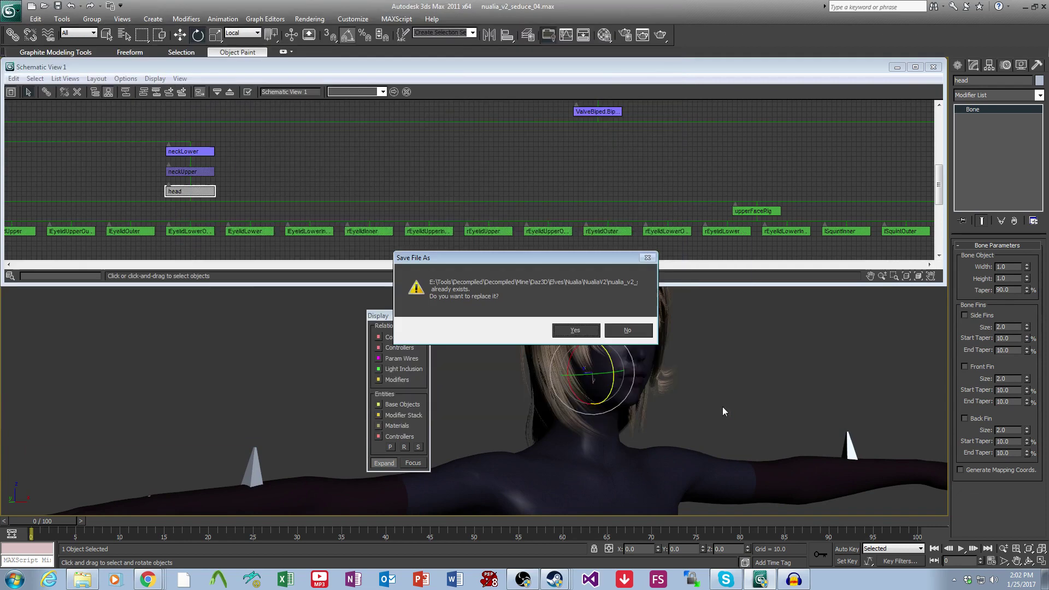
left_click(568, 331)
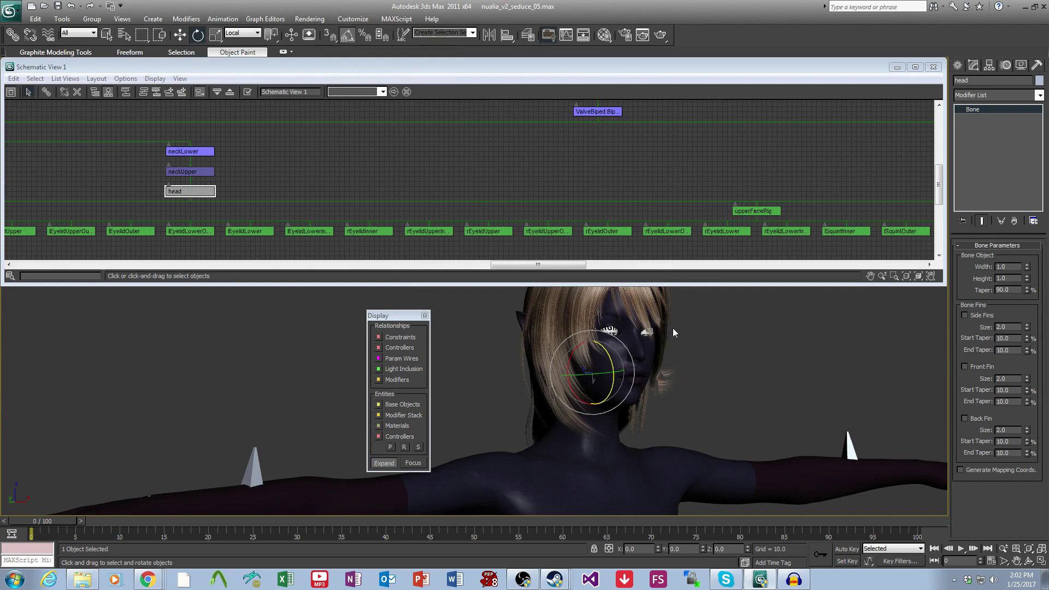
Close the Schematic View, select the NUALIA DAZ V2 mesh and run the Replace Bone script from the Scripts folder.
left_click(934, 67)
left_click(667, 461)
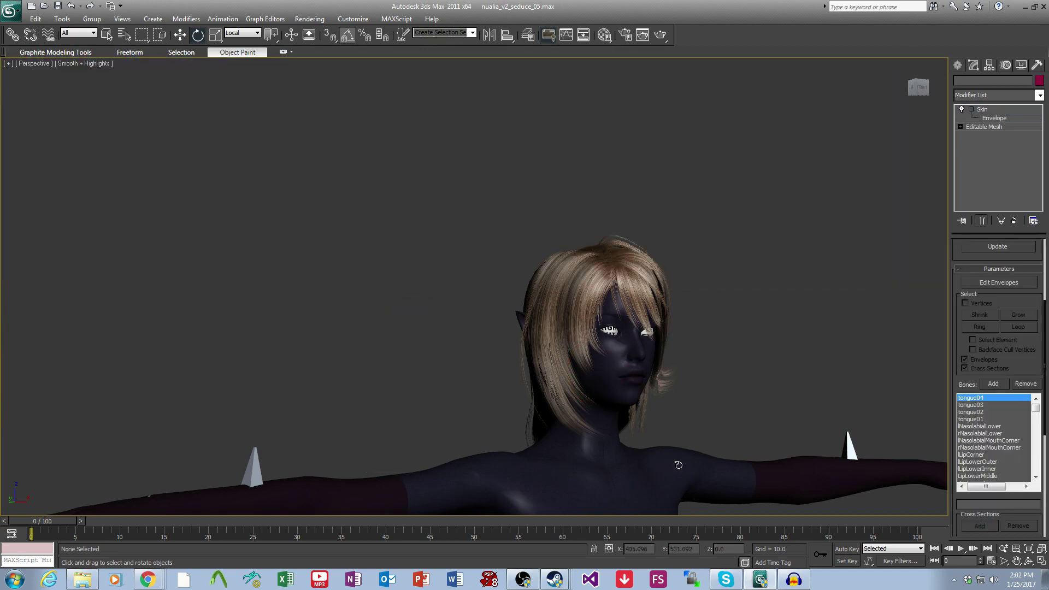
middle_click_drag(709, 460, 693, 408)
left_click(396, 18)
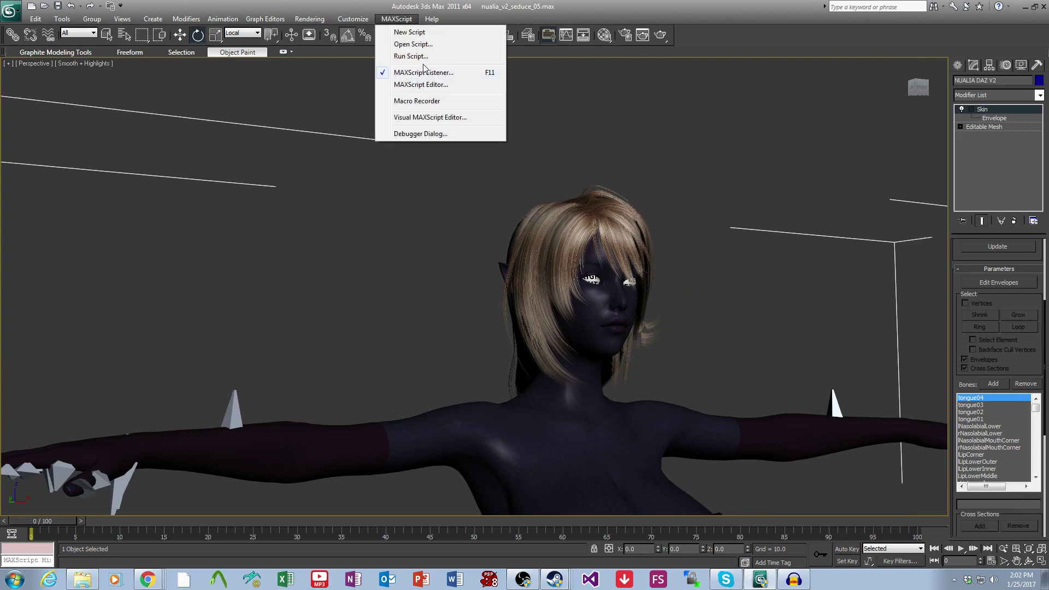
left_click(411, 57)
scroll(416, 206, "down", 15)
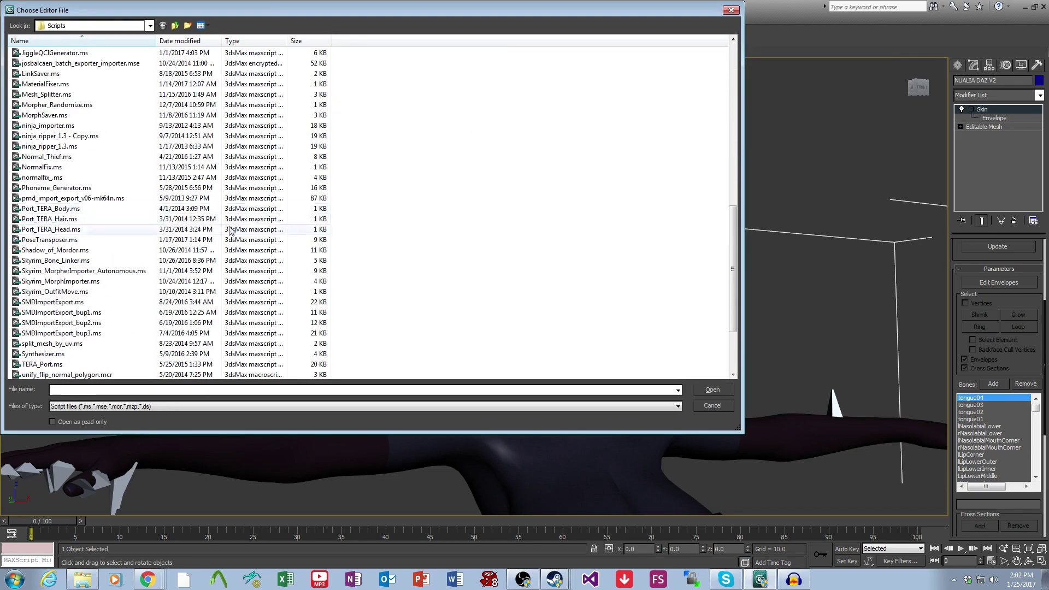
double_click(57, 332)
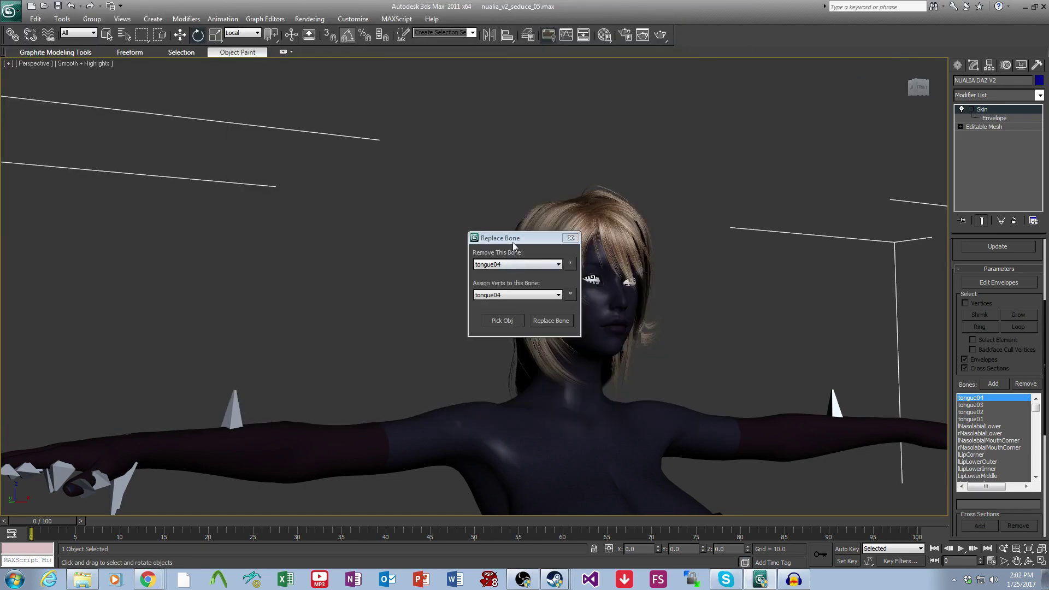
left_click_drag(512, 240, 330, 225)
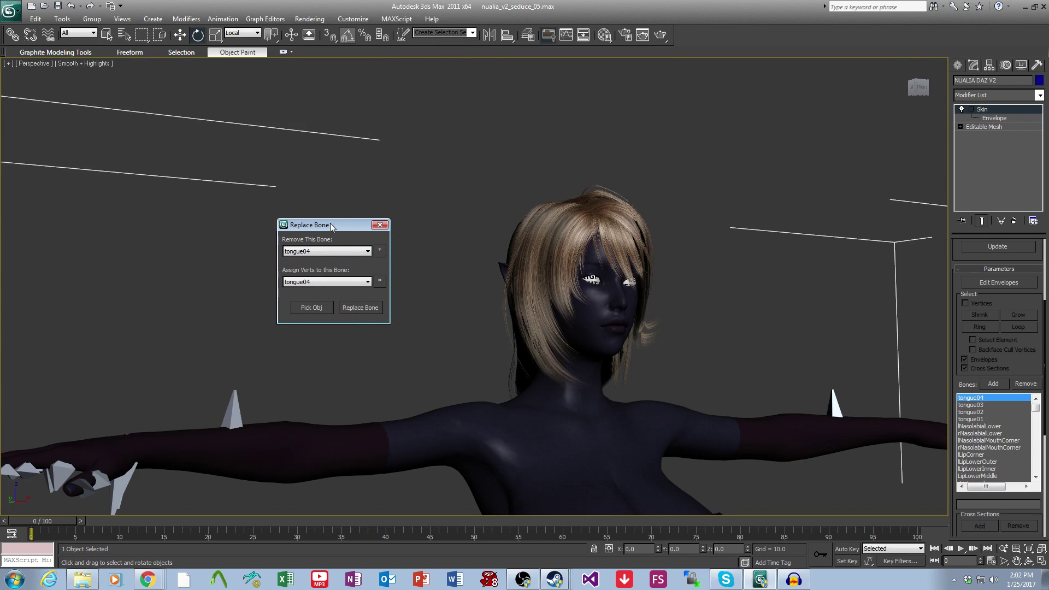
Replace neckUpper in the body mesh's skin, assigning its vertices to neckLower.
left_click(342, 251)
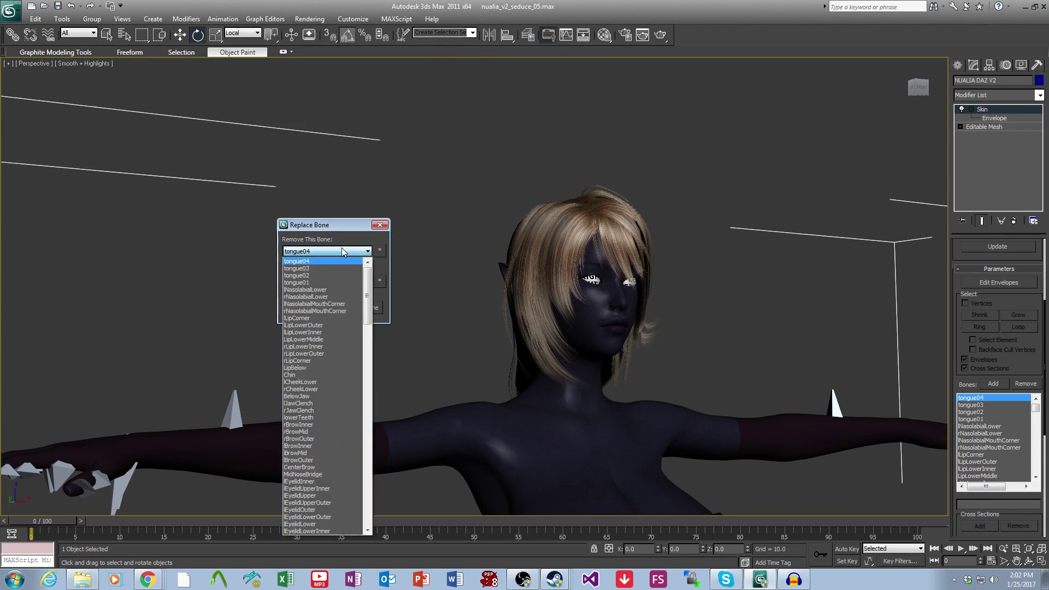
left_click_drag(367, 290, 355, 480)
left_click(312, 453)
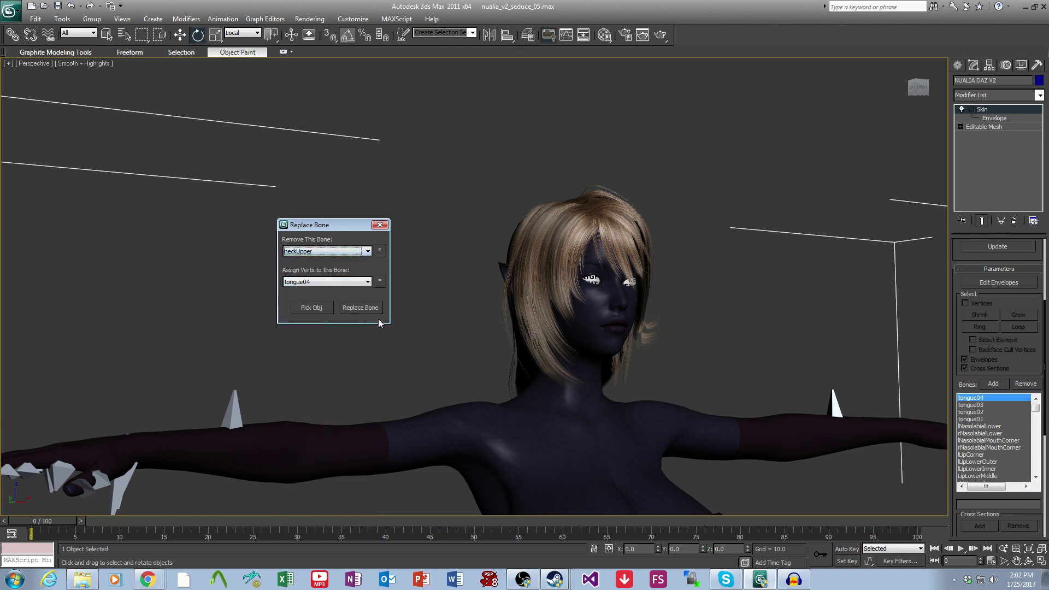
left_click(340, 280)
left_click_drag(368, 322, 366, 531)
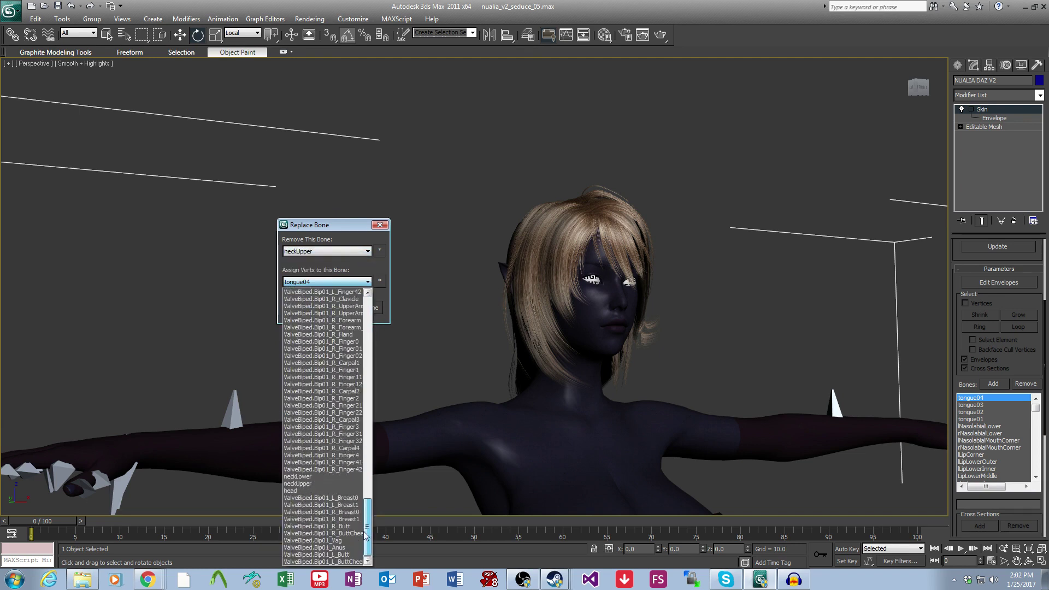
left_click(319, 477)
left_click(374, 309)
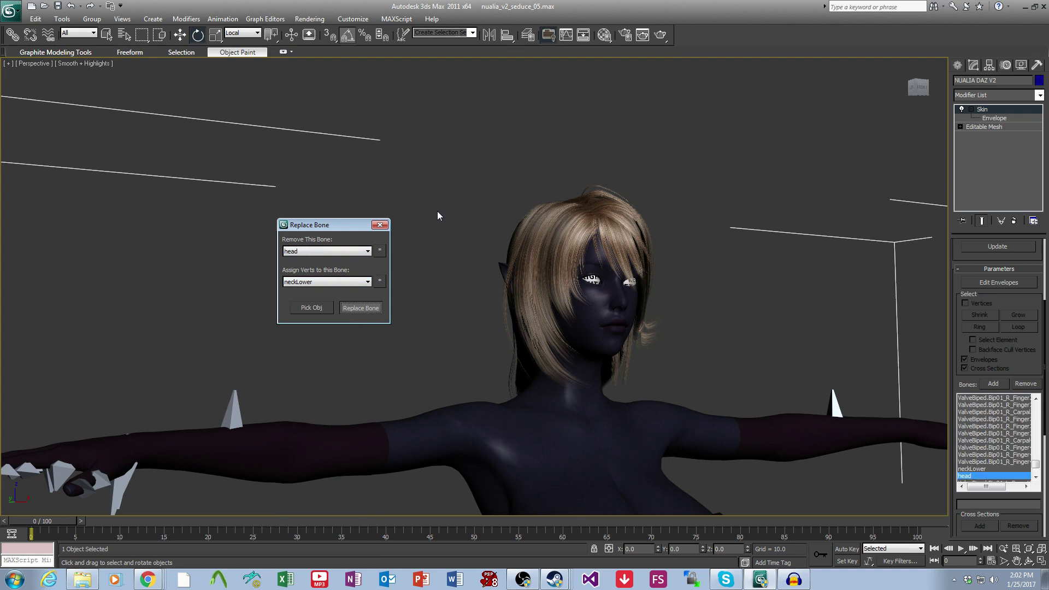
Replace neckUpper with neckLower in the NUALIA HAIR mesh's skin as well, and close the Replace Bone tool.
left_click(311, 307)
left_click(557, 260)
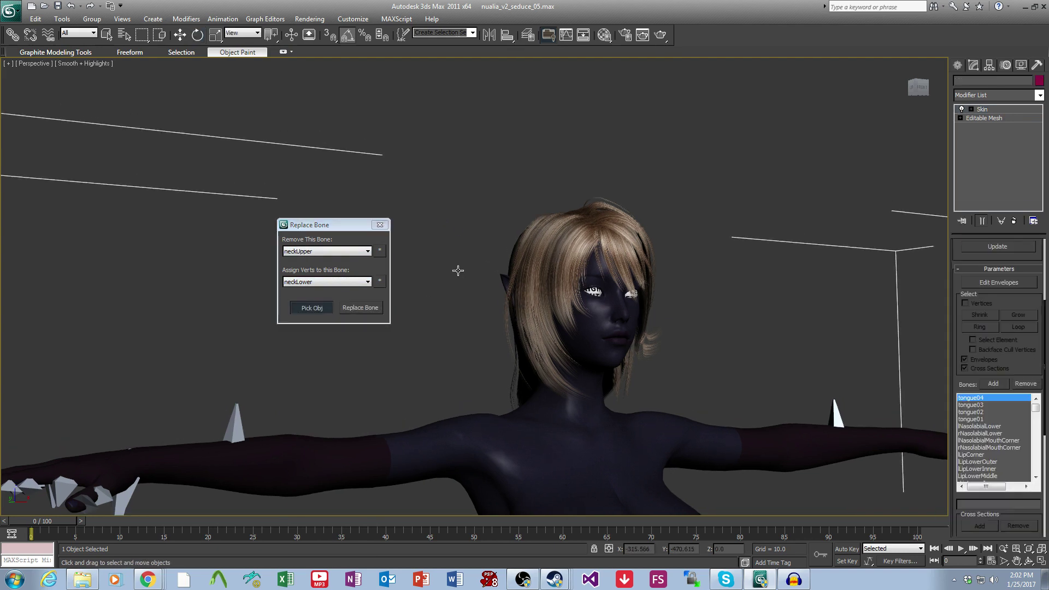
left_click(360, 307)
left_click(379, 224)
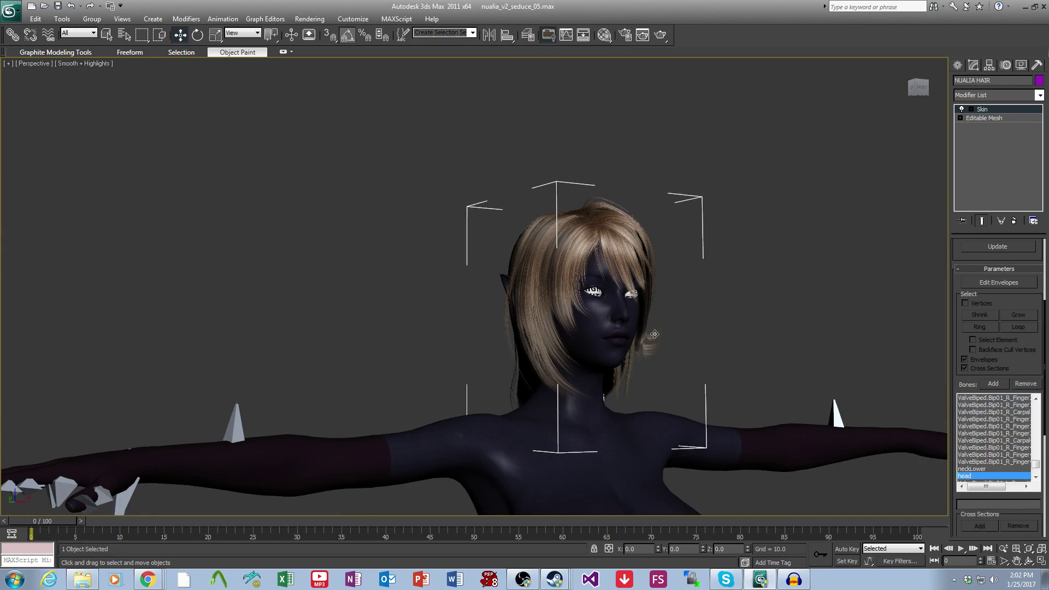
Remove neckUpper from the neck chain and link the head bone directly to neckLower in the Schematic View.
scroll(654, 333, "up", 5)
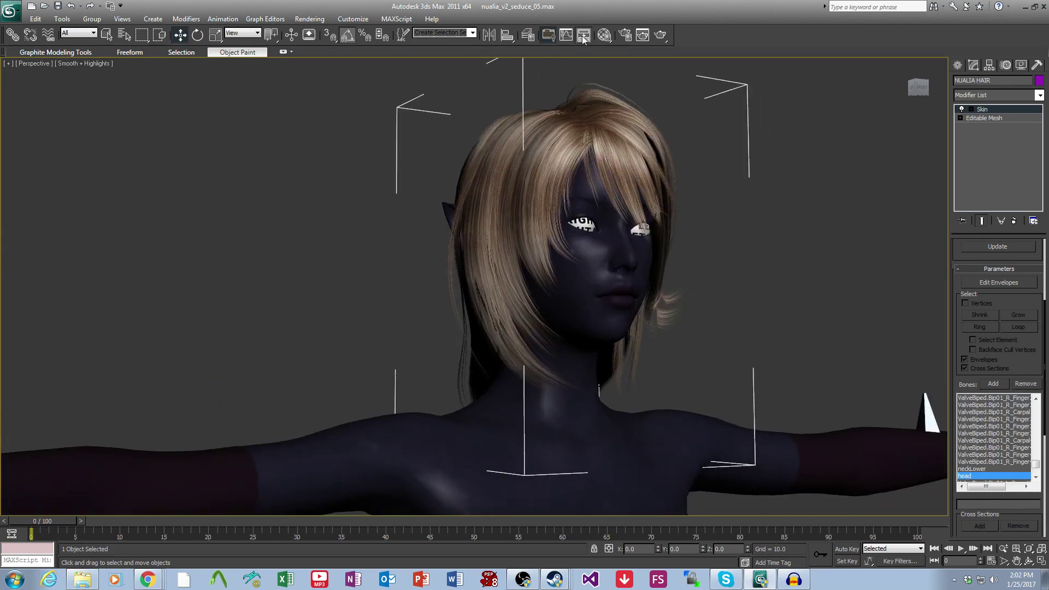
left_click(582, 36)
scroll(471, 157, "down", 1)
middle_click_drag(376, 163, 519, 168)
scroll(519, 168, "up", 2)
left_click(449, 185)
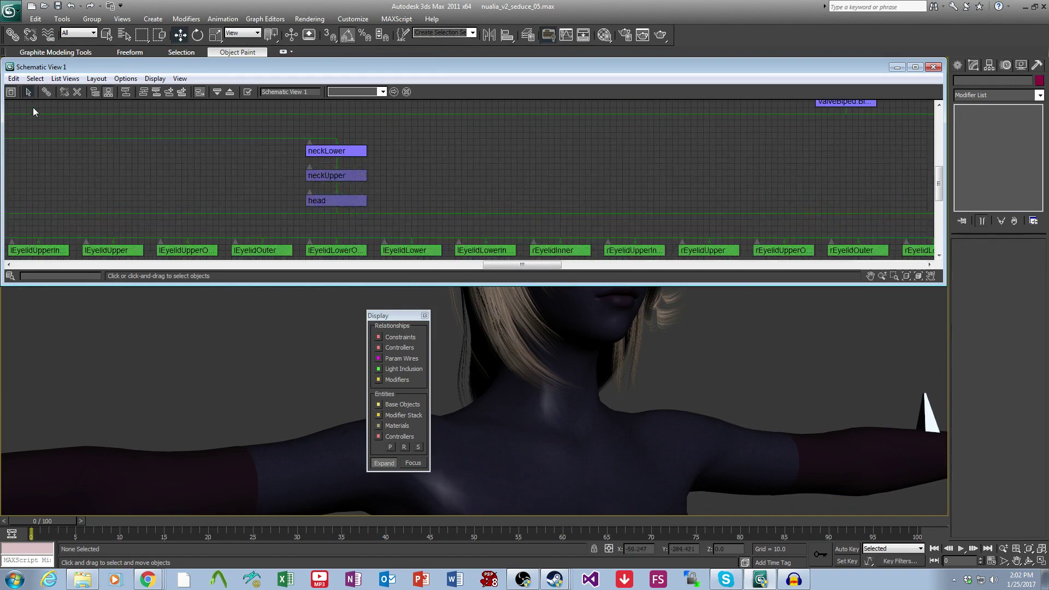
left_click_drag(353, 154, 352, 155)
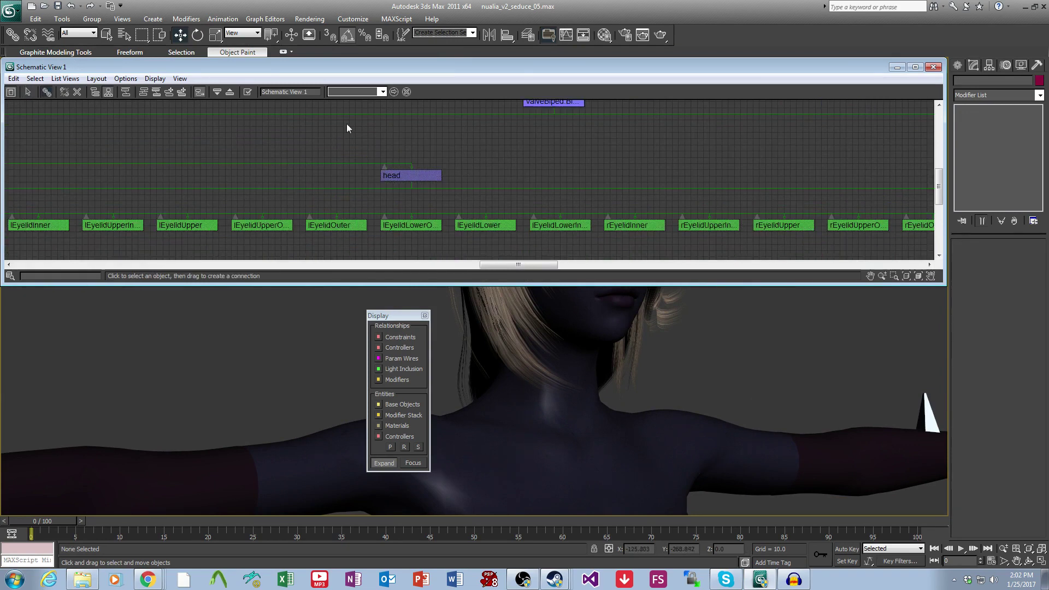
left_click(28, 92)
Try rotating neckLower in several directions to test the simplified neck chain, and undo each rotation.
scroll(184, 180, "down", 2)
middle_click_drag(185, 180, 660, 197)
middle_click_drag(45, 200, 485, 206)
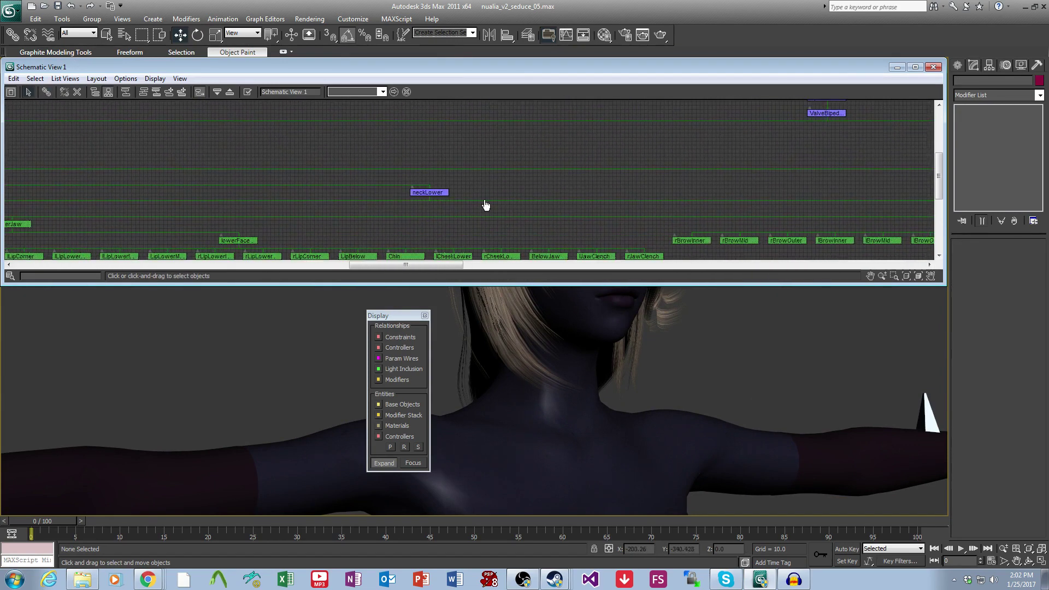
left_click(435, 198)
key("e")
scroll(597, 416, "down", 2)
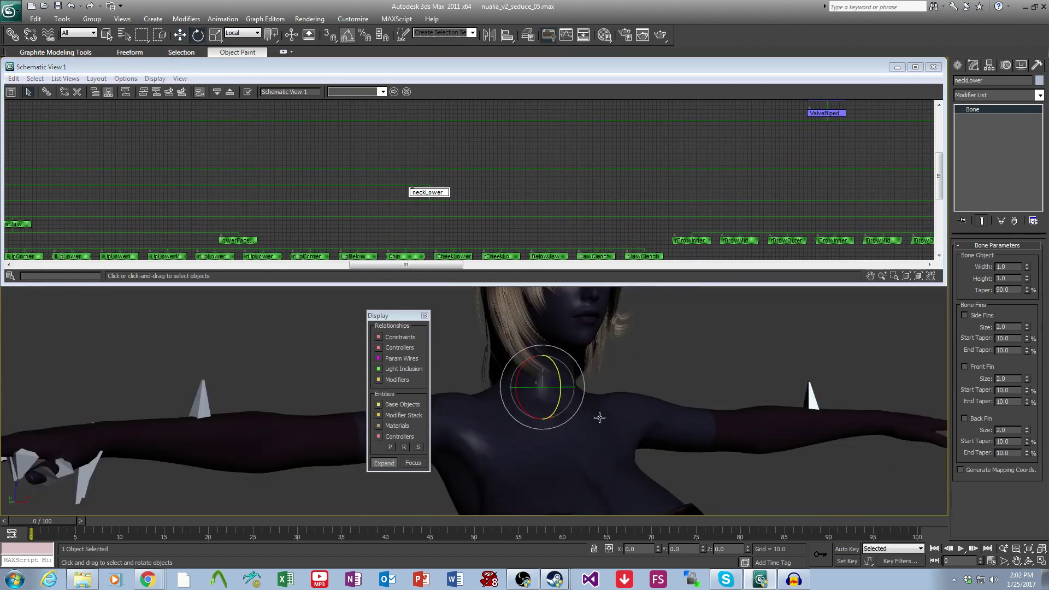
middle_click_drag(596, 416, 605, 470)
left_click_drag(566, 447, 564, 429)
middle_click_drag(603, 447, 566, 437, "alt")
key("ctrl+z")
left_click_drag(480, 397, 472, 338)
key("ctrl+z")
Try rotating the relinked head bone from a side view to check the skinning, and undo the rotation.
scroll(784, 210, "down", 2)
middle_click_drag(785, 210, 481, 211)
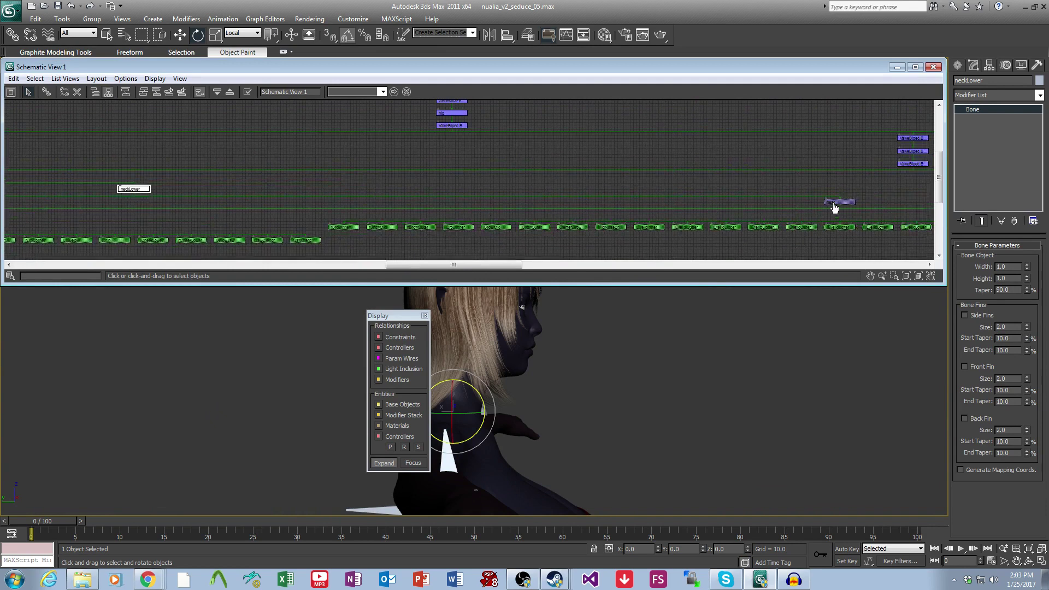
left_click(833, 204)
middle_click_drag(705, 303, 779, 310)
scroll(619, 395, "up", 2)
middle_click_drag(618, 395, 593, 375)
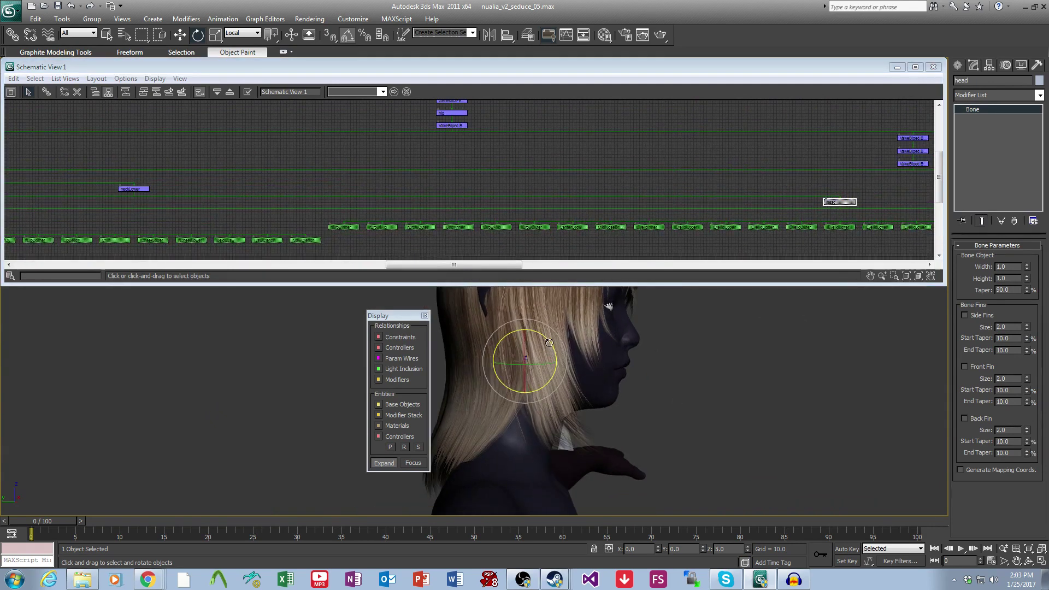
left_click_drag(549, 343, 533, 327)
key("ctrl+z")
Try rotating the lowerJaw bone to open the mouth and check the facial skinning, and undo the rotation.
middle_click_drag(448, 172, 568, 157)
left_click(366, 199)
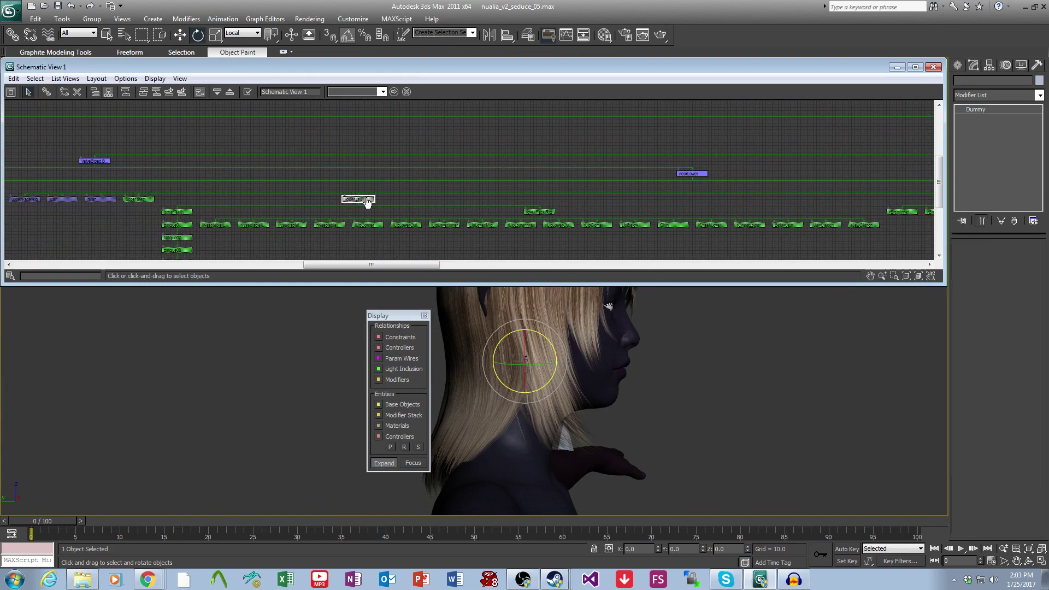
middle_click_drag(644, 399, 593, 398, "alt")
left_click_drag(610, 377, 609, 391)
middle_click_drag(617, 394, 719, 437, "alt")
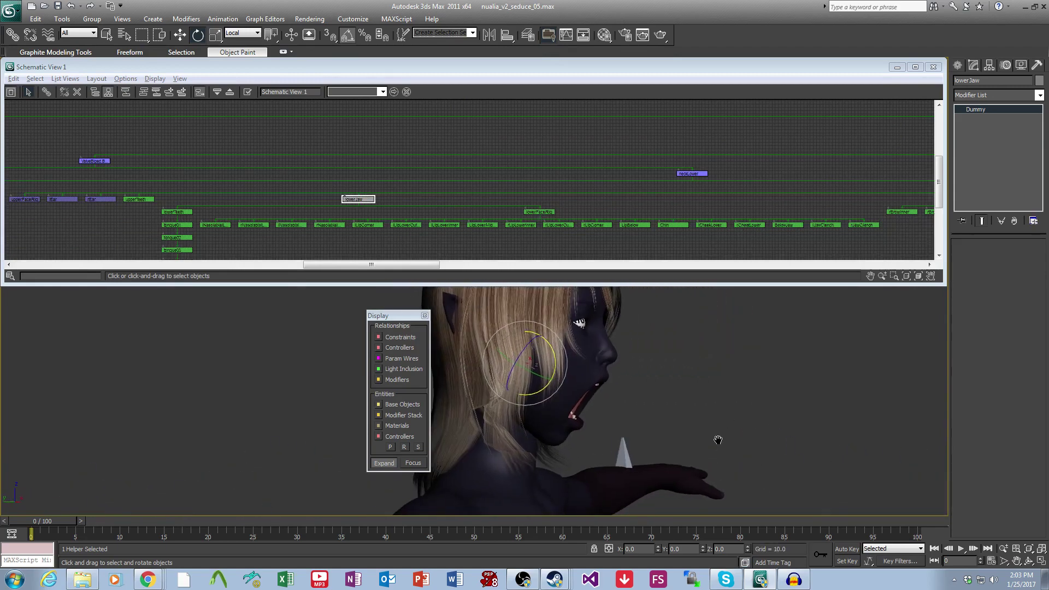
key("ctrl+z")
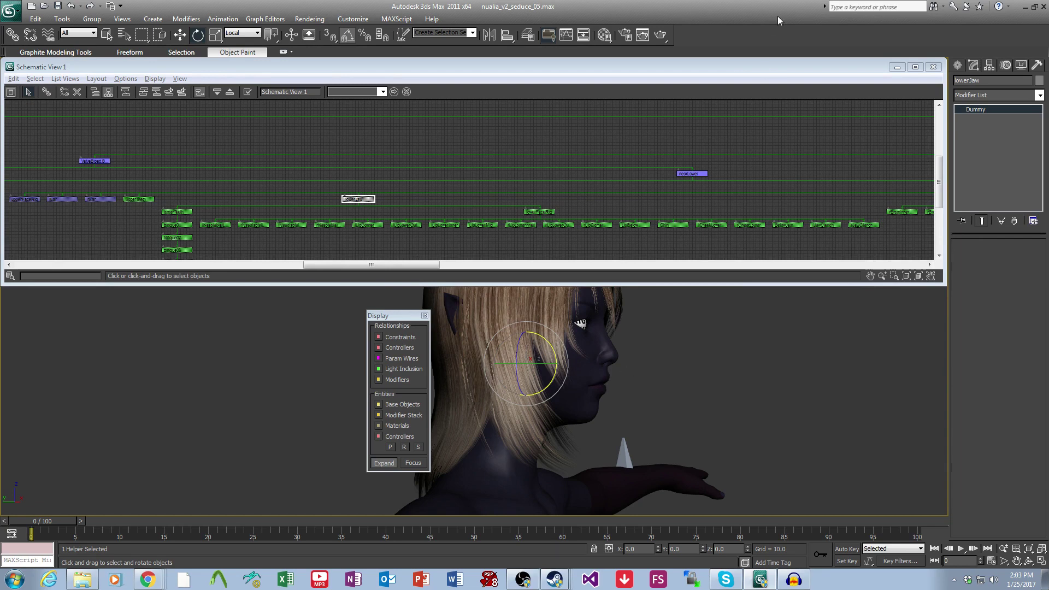
Close the Schematic View and save the scene.
left_click(933, 68)
middle_click_drag(646, 290, 592, 373, "alt")
scroll(591, 377, "down", 4)
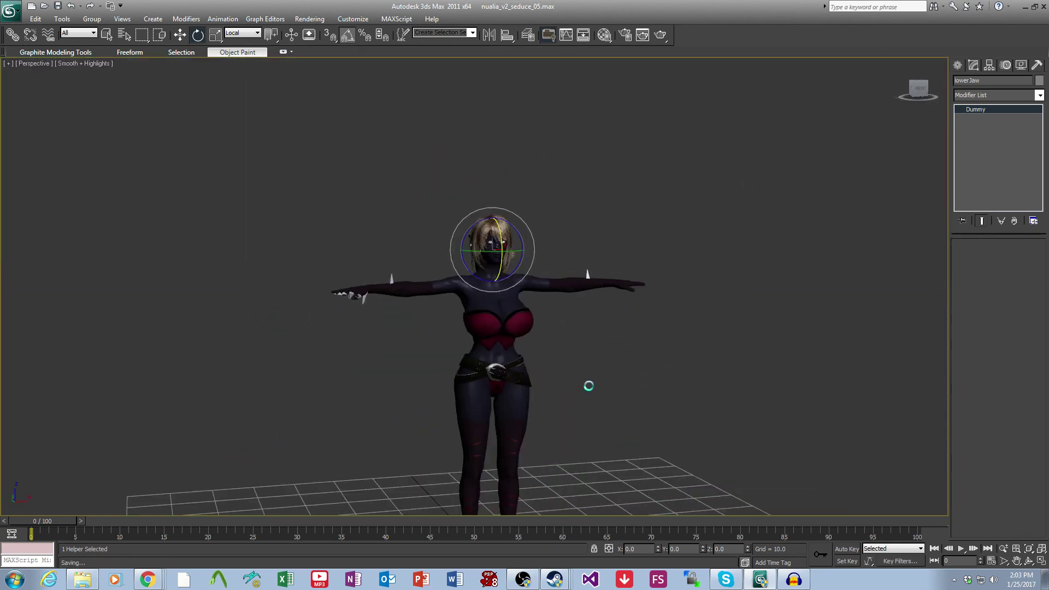
scroll(552, 358, "up", 1)
scroll(530, 357, "up", 2)
middle_click_drag(531, 357, 558, 344)
Unhide only the ARMOR SEDUCE SKIRT object, leaving the cloak hidden.
key("5")
left_click(259, 132)
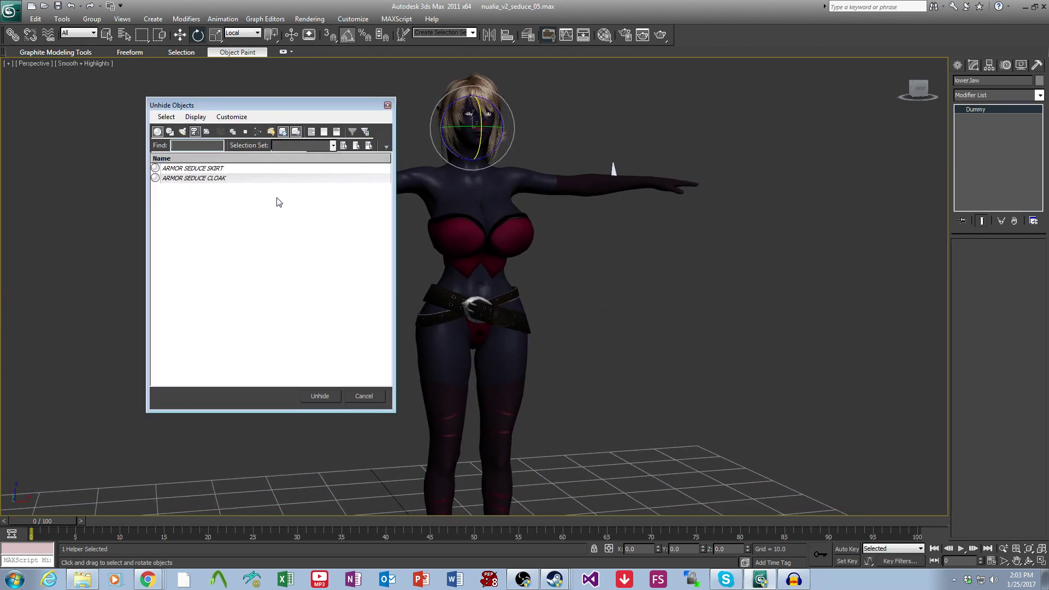
key("ctrl+a")
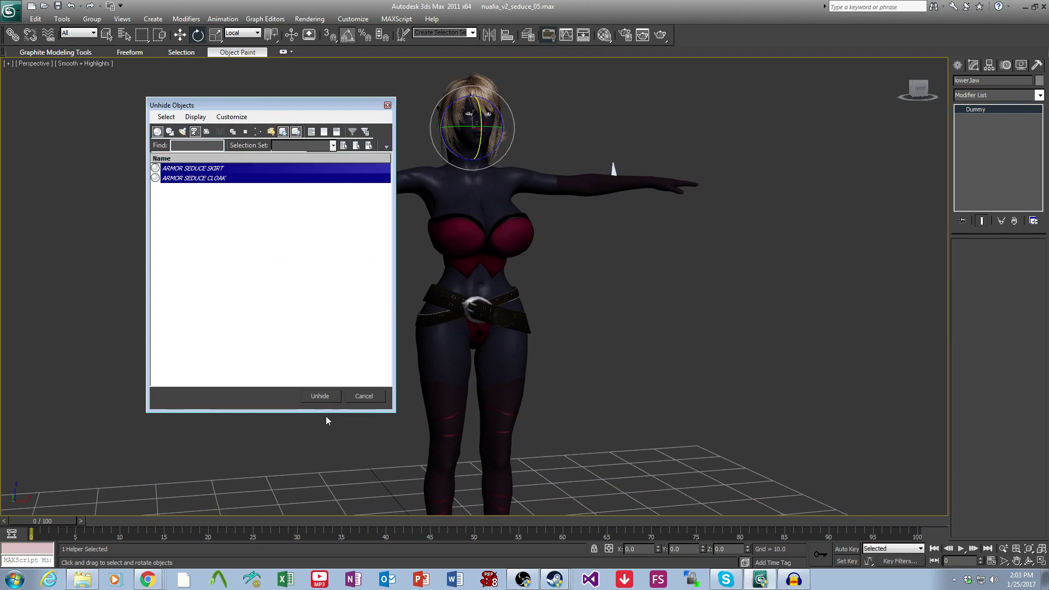
left_click(206, 169)
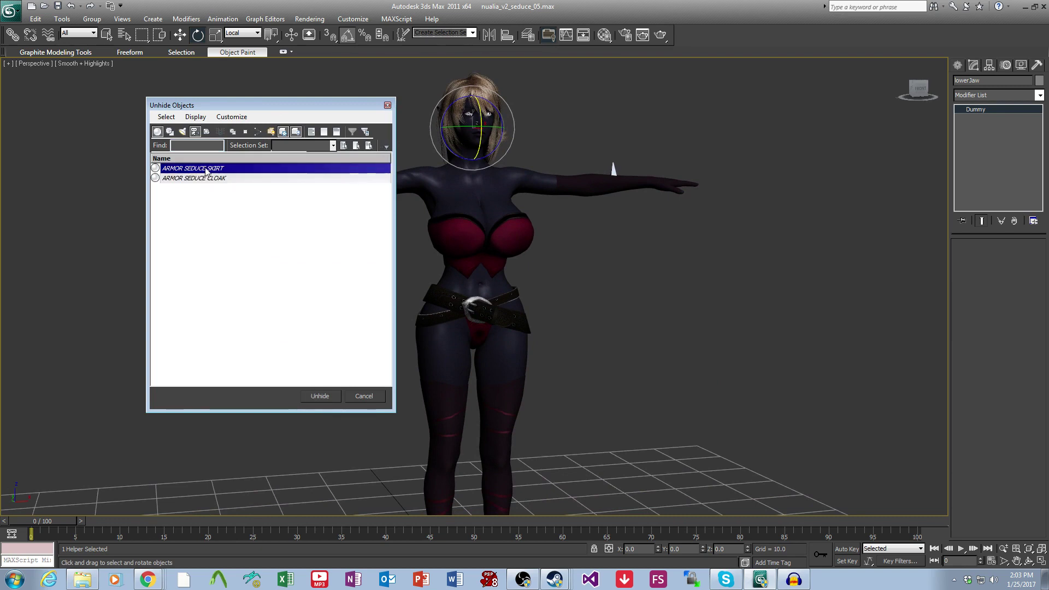
left_click(314, 395)
Switch to the four-viewport layout and hide the stockings mesh covering the legs in the Front view.
middle_click_drag(542, 385, 614, 323)
scroll(546, 351, "up", 4)
scroll(585, 277, "down", 3)
middle_click_drag(585, 277, 545, 291, "alt")
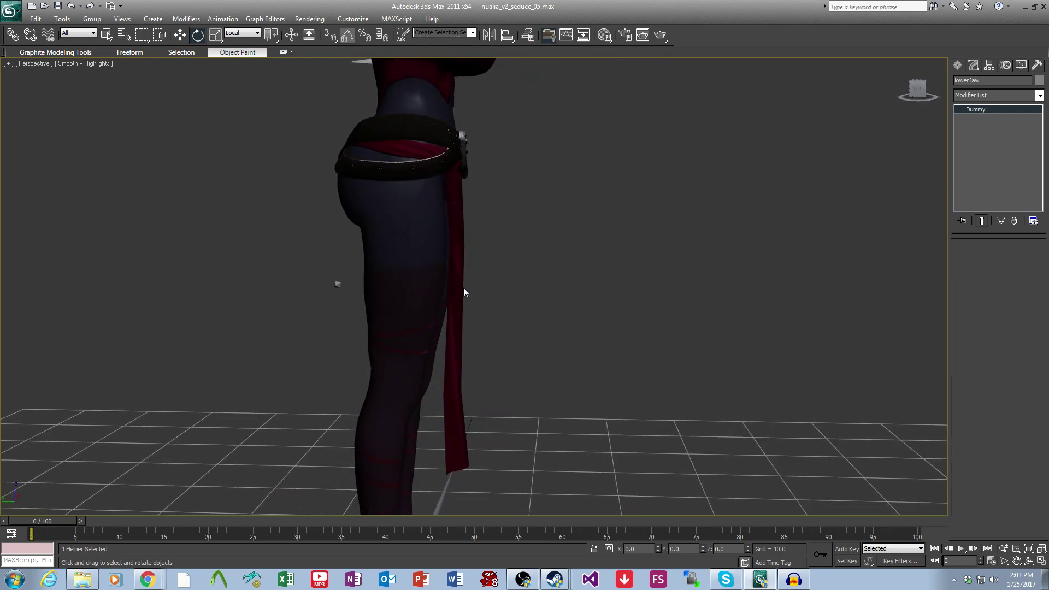
middle_click_drag(483, 412, 485, 402)
key("alt+w")
middle_click(311, 332)
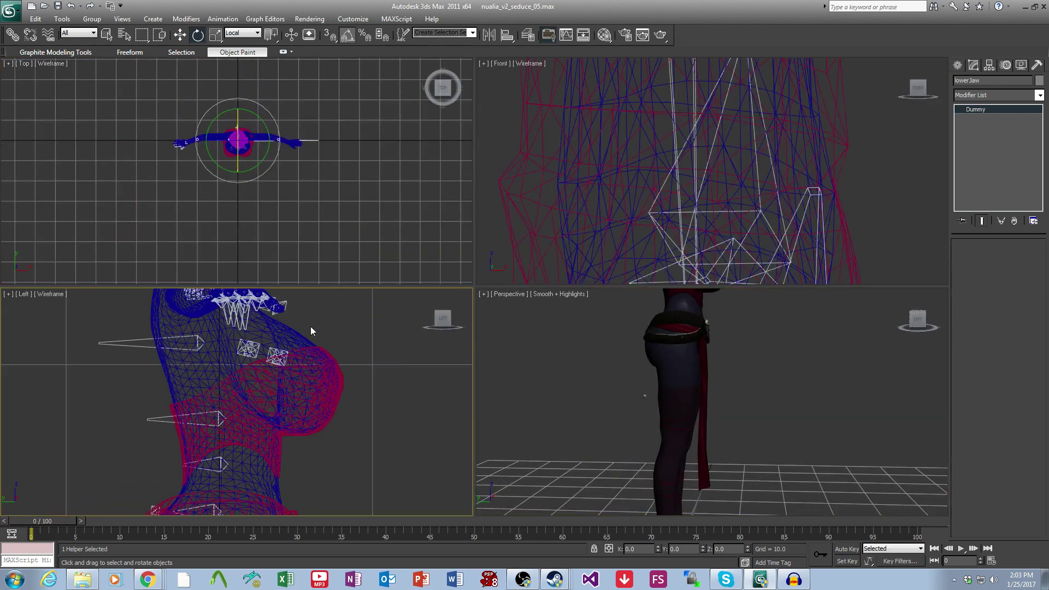
scroll(312, 331, "down", 3)
middle_click_drag(317, 486, 295, 364)
scroll(765, 166, "down", 10)
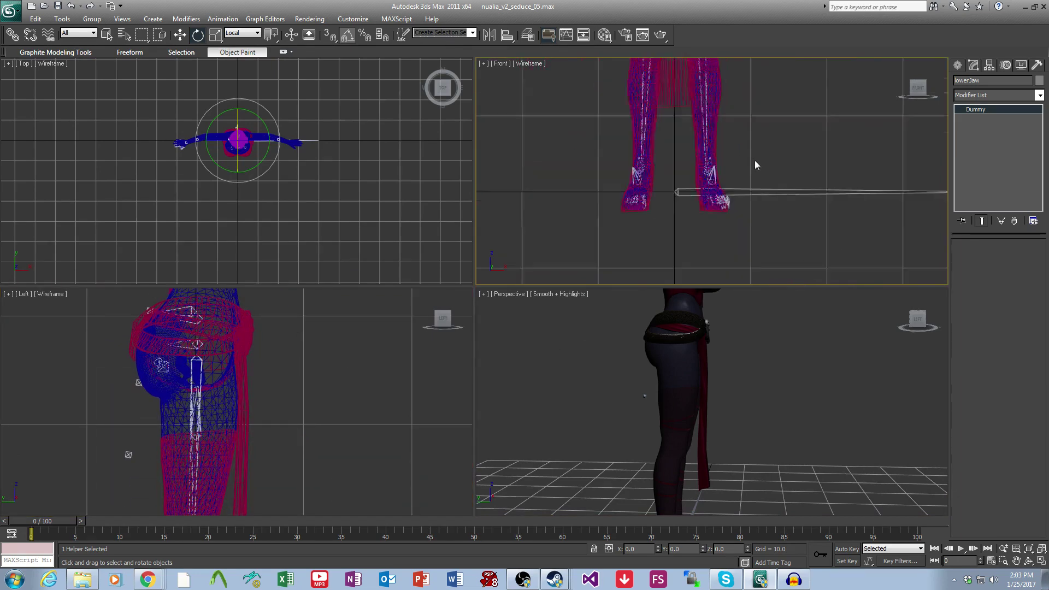
scroll(746, 208, "up", 5)
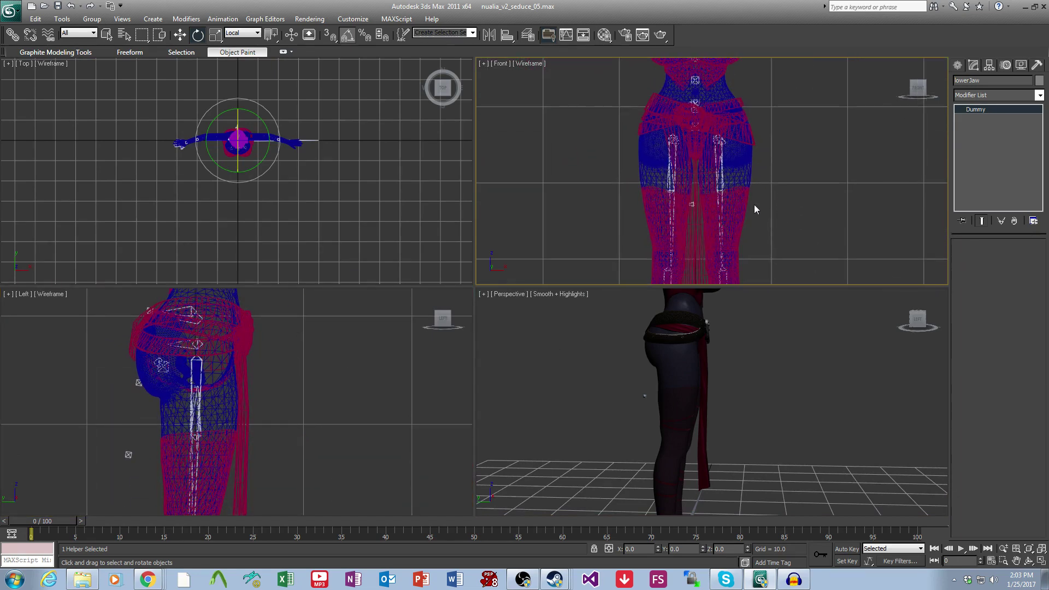
left_click(747, 206)
key("Delete")
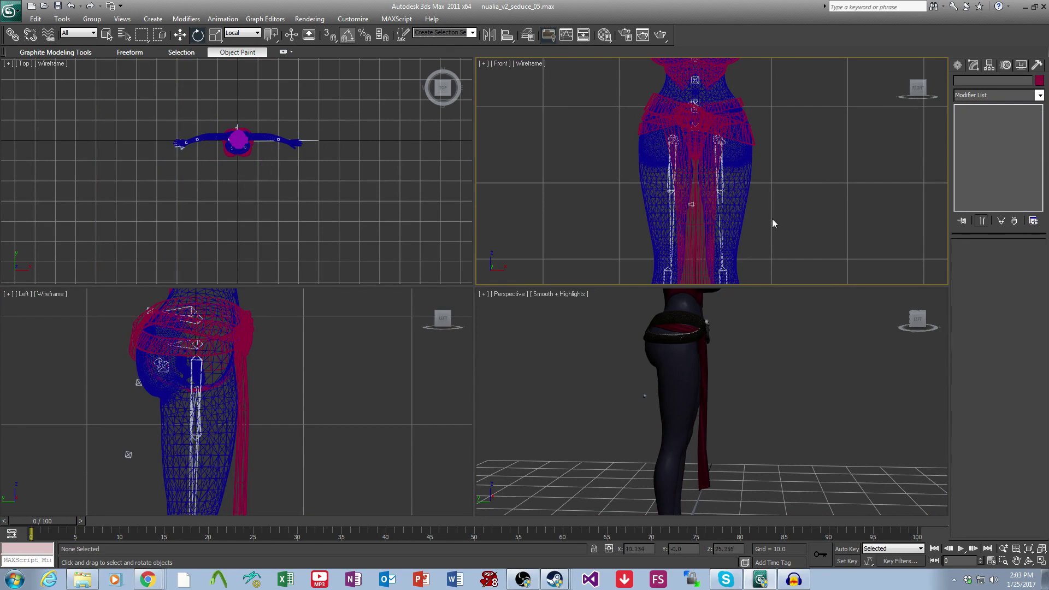
Select the Genesis3Female skeleton with all its child bones from the scene list and hide it.
middle_click_drag(790, 222, 776, 182)
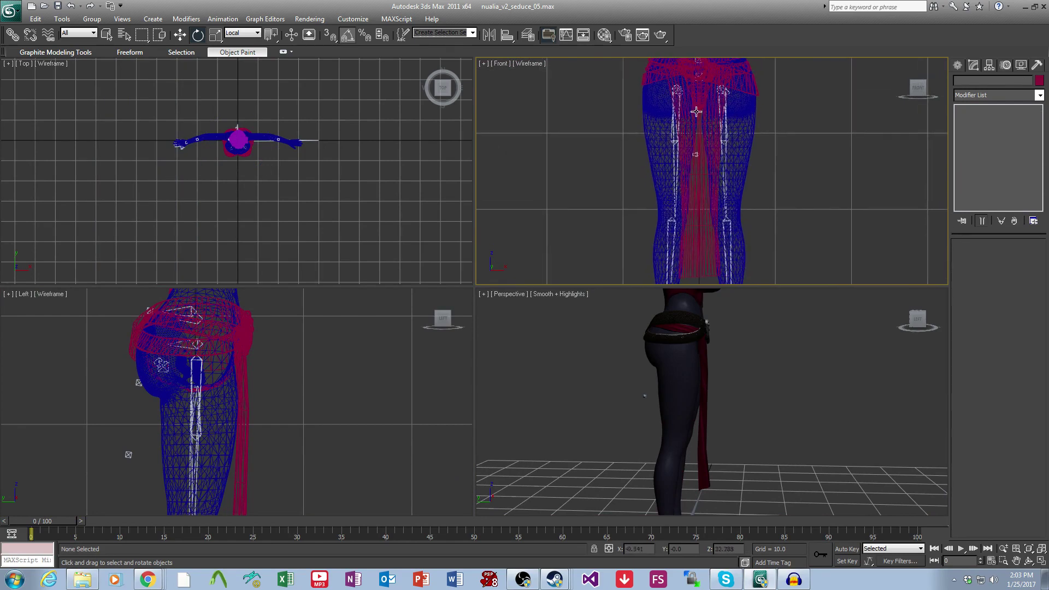
key("h")
left_click(258, 133)
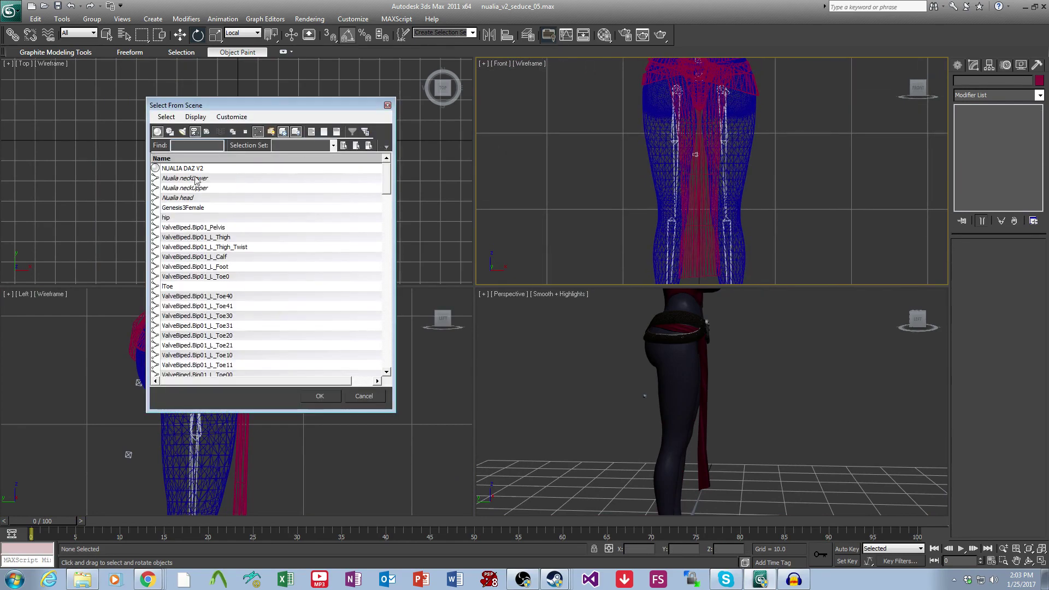
double_click(196, 208)
left_click(319, 397)
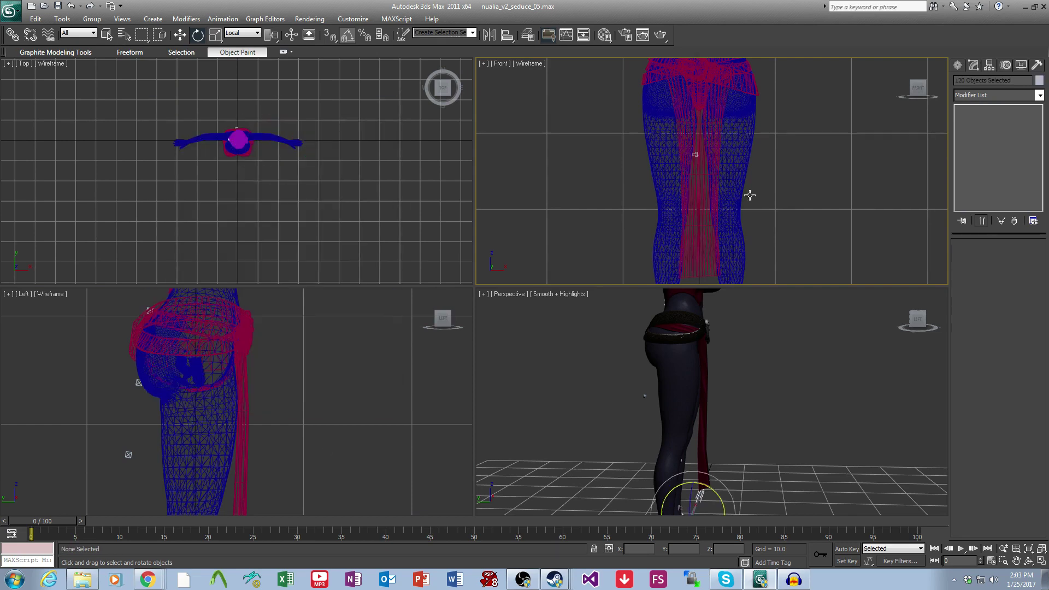
Select the stray SkirtBBone006 between the thighs in the Front view and delete it.
scroll(714, 202, "up", 3)
scroll(713, 201, "up", 8)
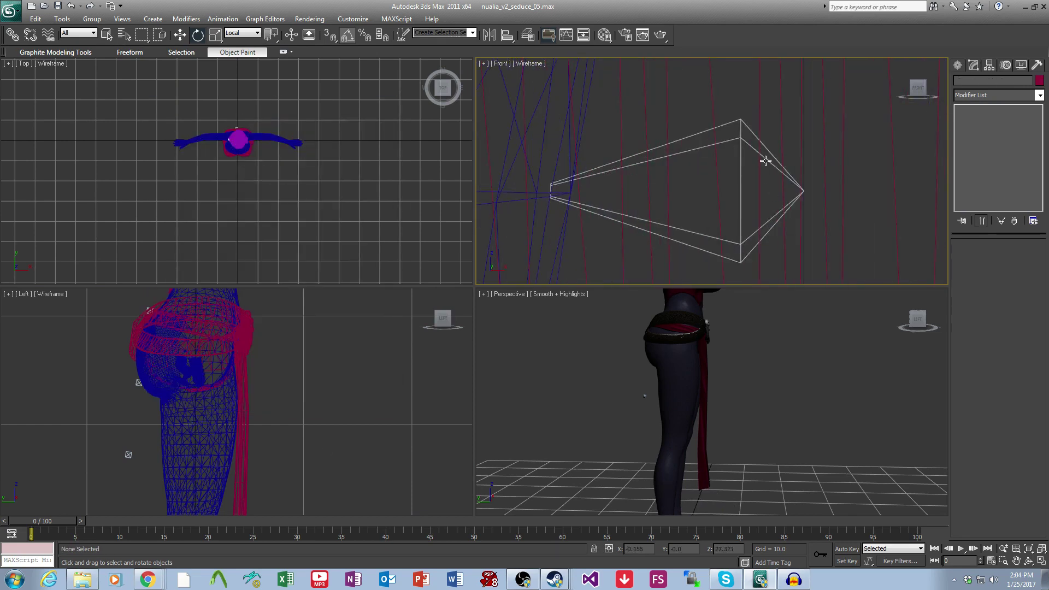
left_click(748, 153)
scroll(762, 200, "down", 10)
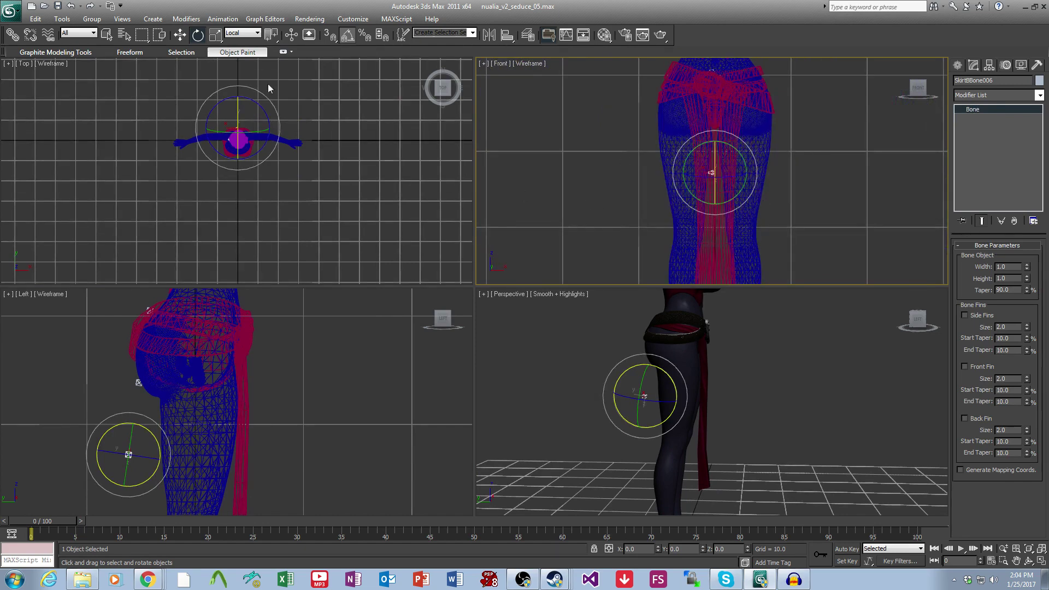
left_click(180, 35)
middle_click_drag(707, 174, 738, 203)
left_click_drag(783, 202, 843, 212)
left_click(841, 238)
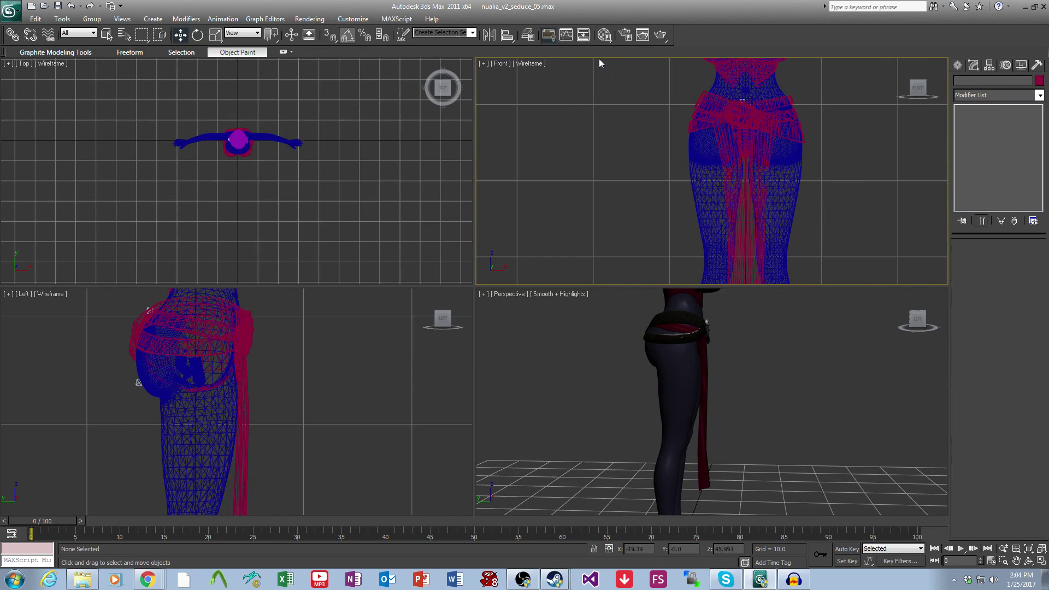
Delete SkirtBBone004, SkirtBBone005 and the separate three-node chain in the Schematic View, and close that view.
left_click(583, 35)
scroll(636, 162, "down", 1)
middle_click_drag(636, 162, 78, 192)
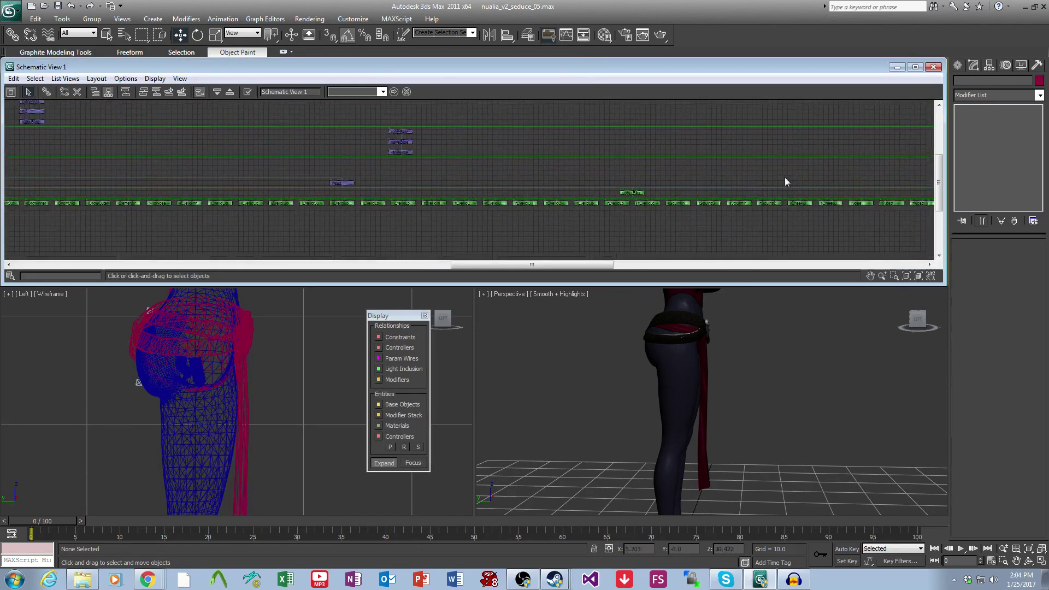
middle_click_drag(784, 180, 235, 191)
scroll(488, 180, "up", 8)
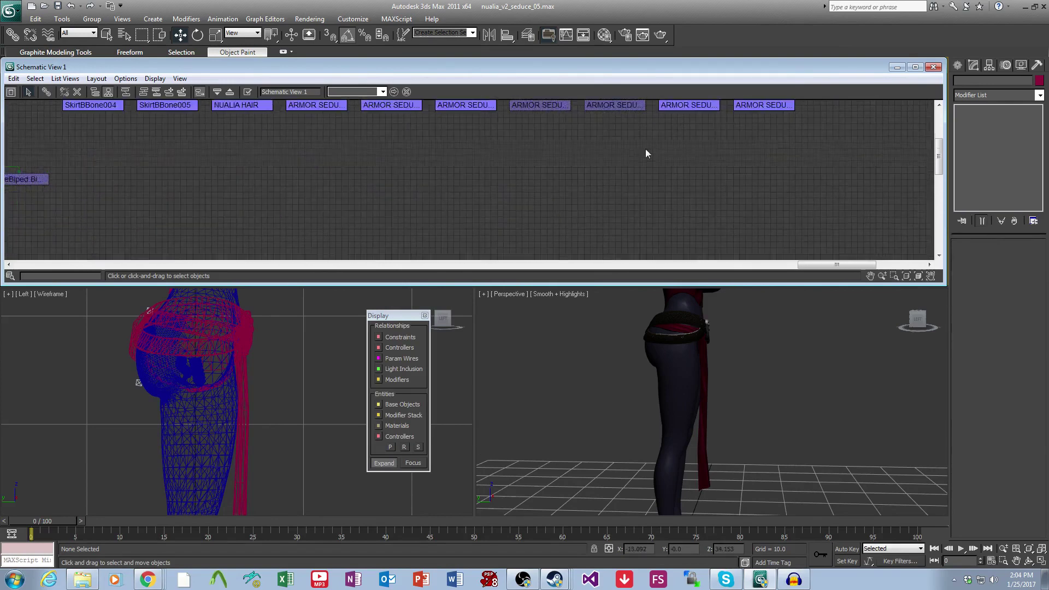
middle_click_drag(499, 191, 748, 210)
middle_click_drag(281, 205, 422, 214)
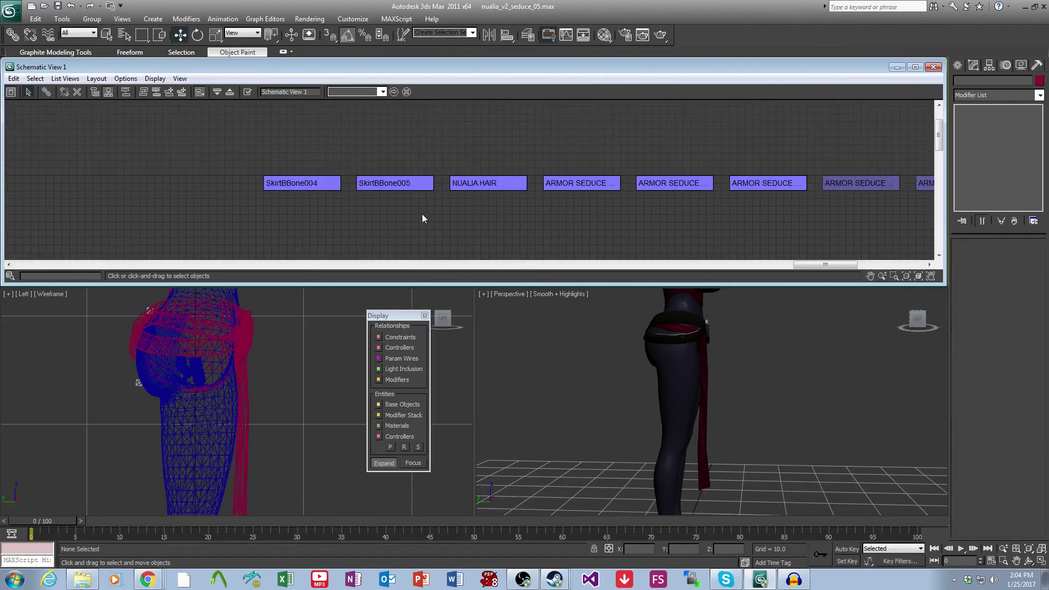
left_click(390, 189)
left_click(320, 186, "ctrl")
scroll(495, 189, "down", 10)
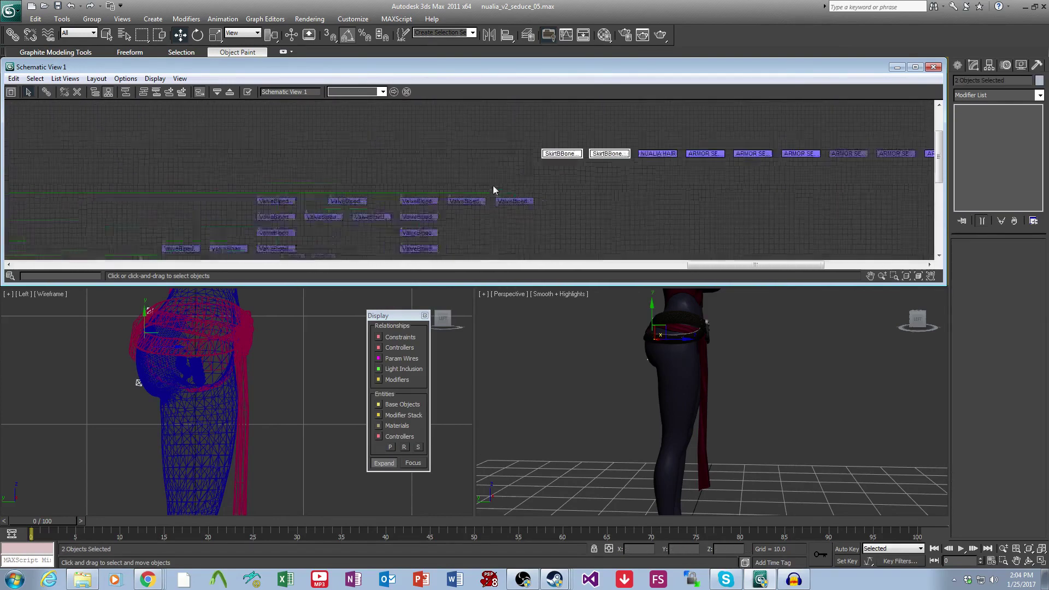
scroll(491, 207, "up", 8)
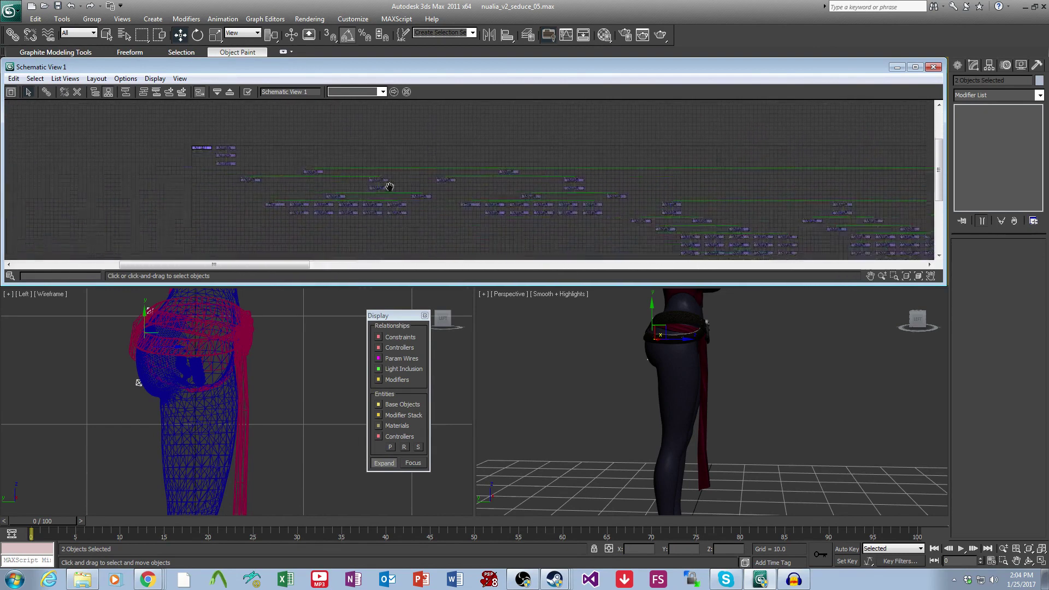
scroll(493, 231, "up", 2)
left_click_drag(332, 201, 336, 112, "ctrl")
scroll(710, 173, "down", 10)
middle_click_drag(855, 188, 628, 191)
scroll(717, 189, "down", 3)
middle_click_drag(819, 201, 468, 196)
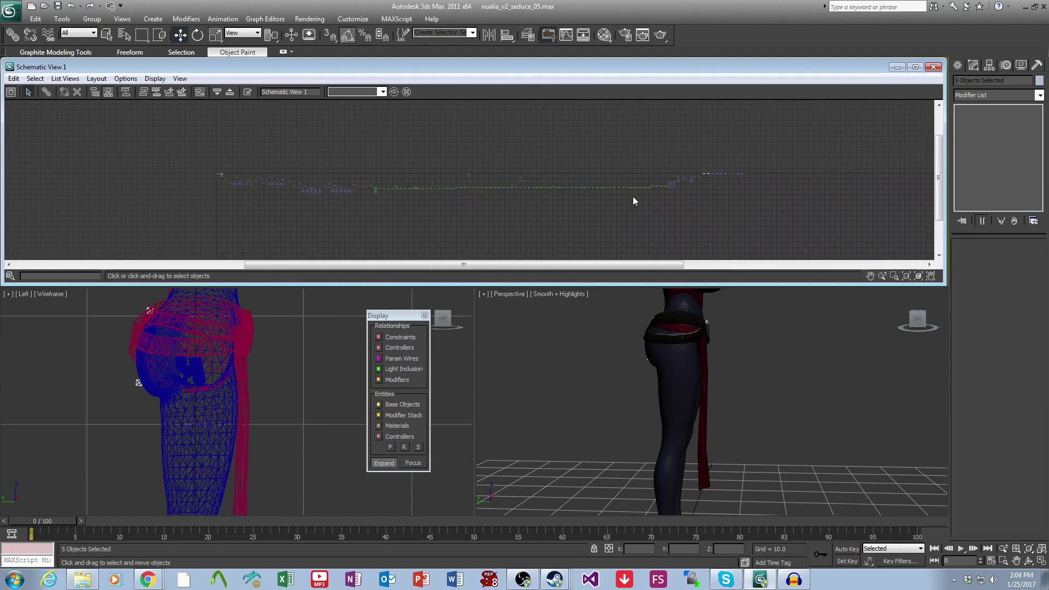
middle_click_drag(660, 202, 614, 232)
scroll(641, 218, "up", 3)
scroll(770, 412, "down", 5)
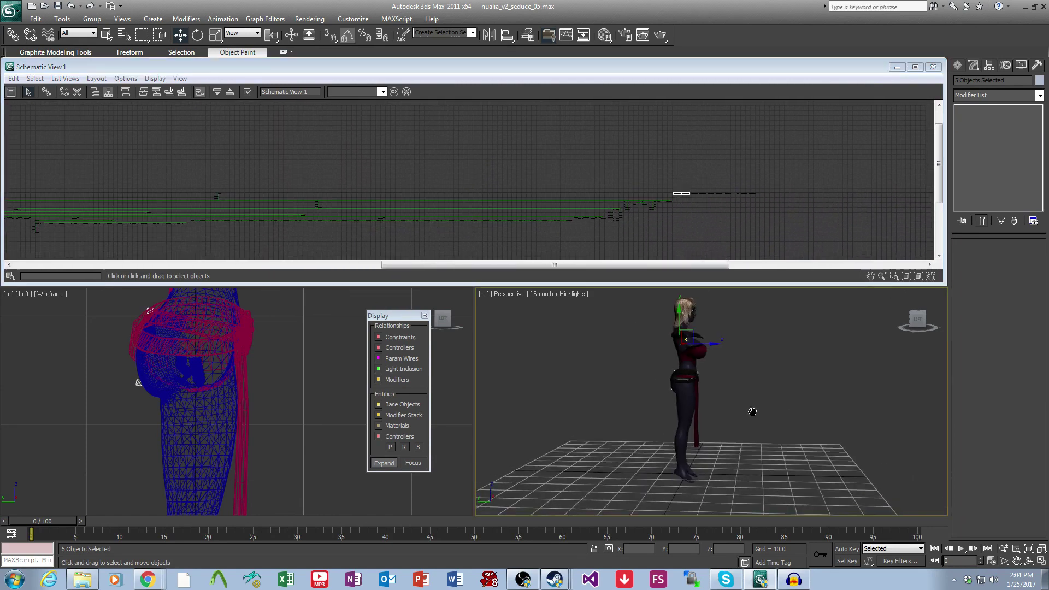
middle_click_drag(751, 412, 823, 385)
left_click(826, 425)
scroll(781, 432, "up", 3)
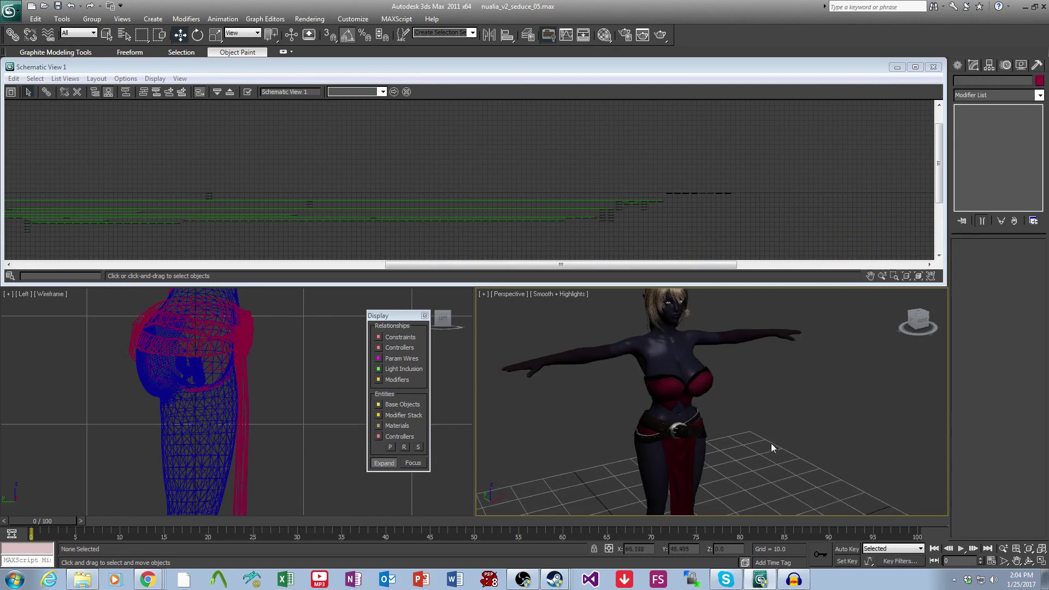
middle_click_drag(713, 445, 712, 411)
left_click(933, 67)
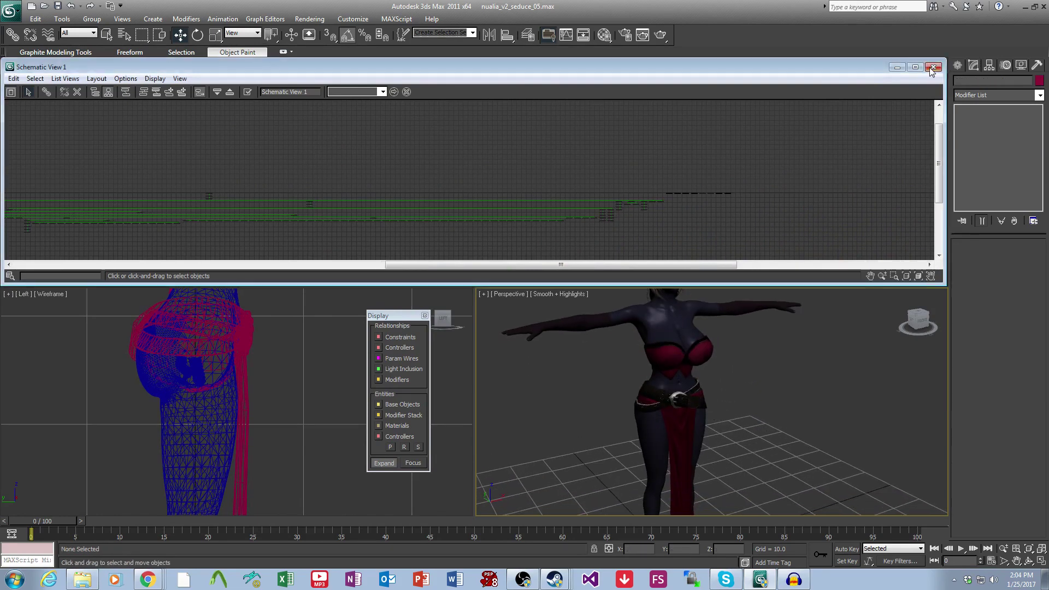
Open the Bone Tools and frame the skirt's hanging front cloth in a maximized Front view.
middle_click_drag(798, 123, 796, 139)
key("alt+w")
left_click(222, 19)
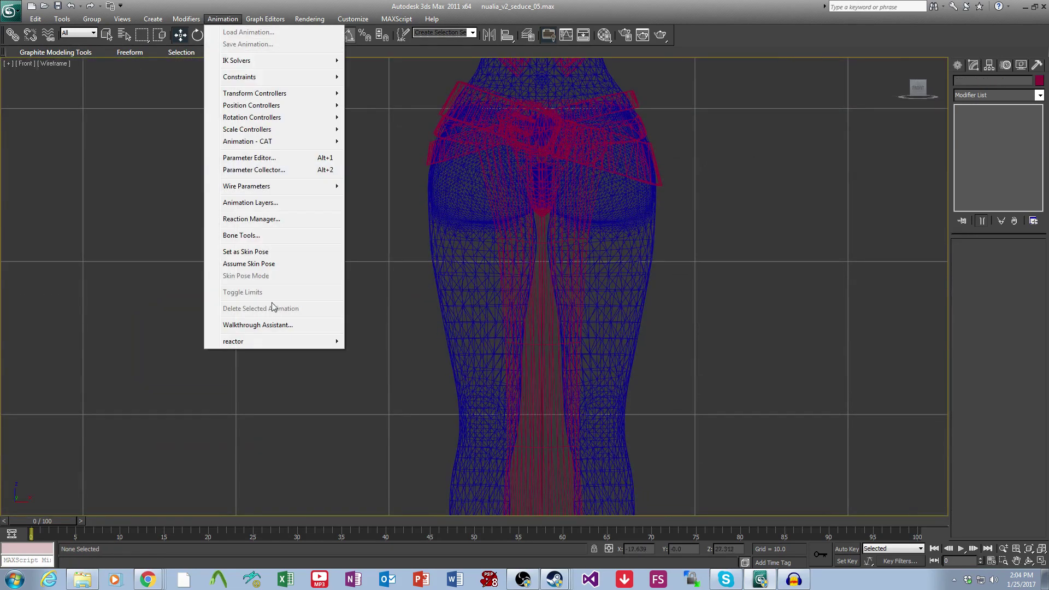
left_click(252, 236)
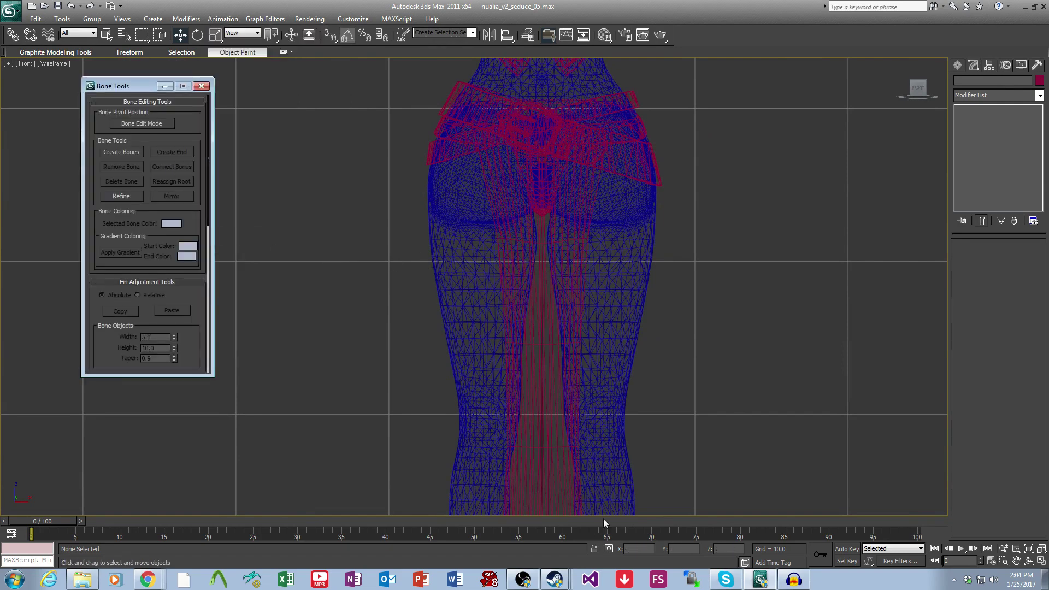
key("alt+w")
scroll(711, 444, "up", 6)
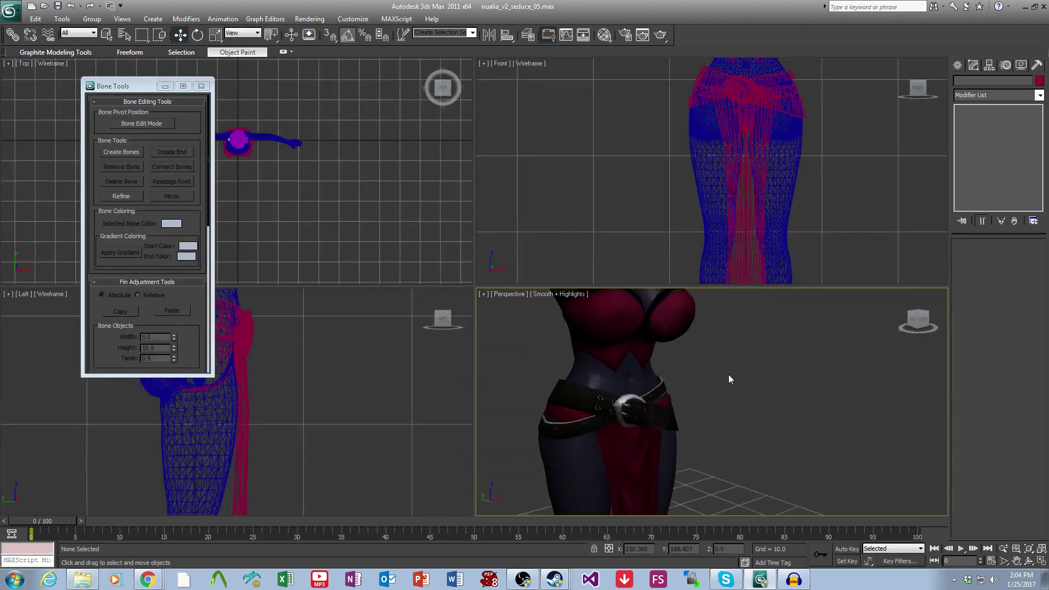
middle_click_drag(729, 374, 729, 351, "alt")
scroll(729, 351, "up", 3)
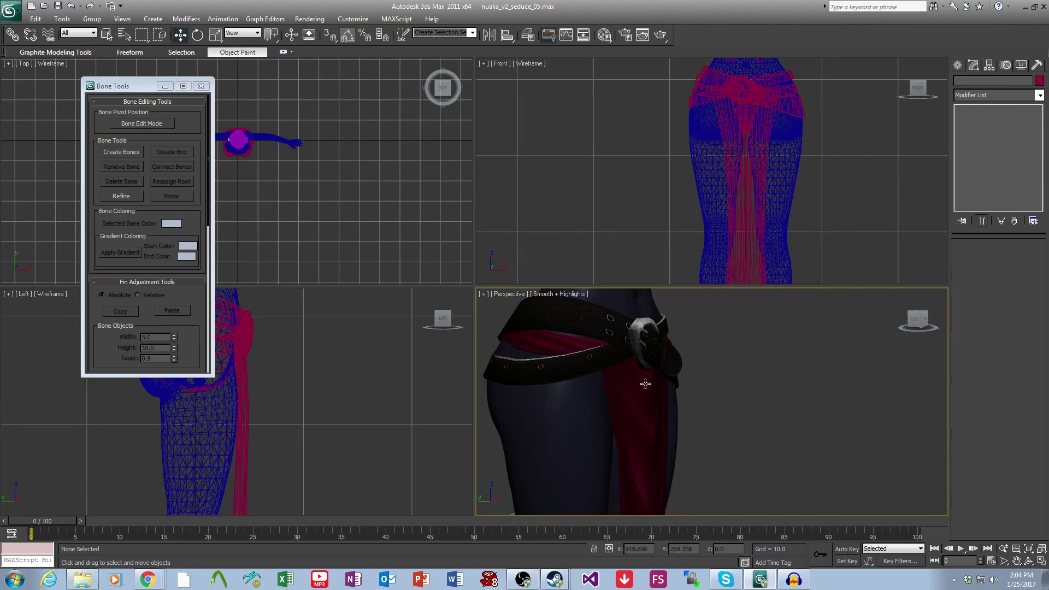
middle_click_drag(772, 203, 765, 202)
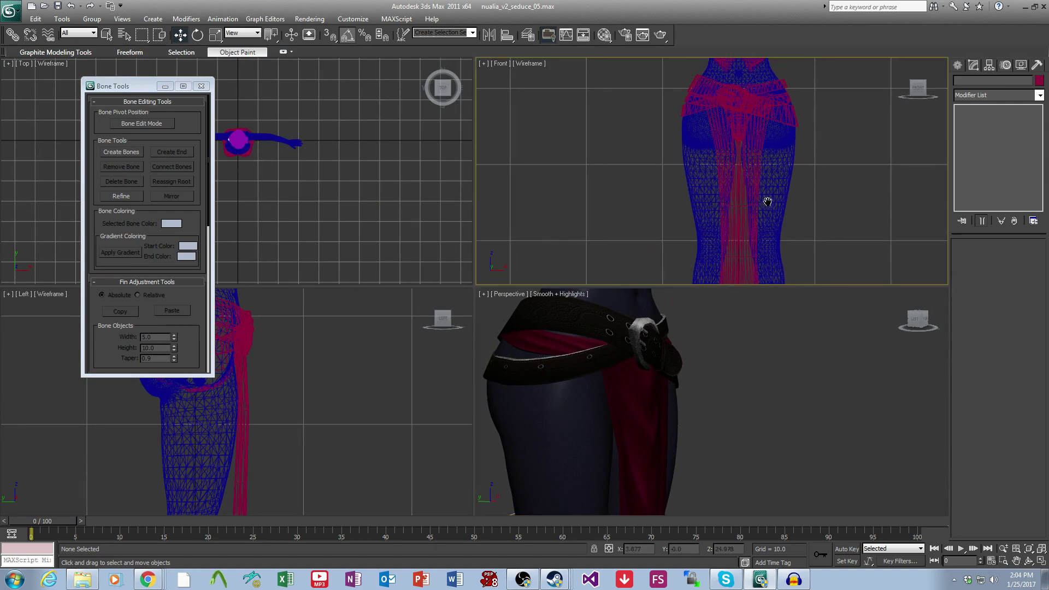
key("alt+w")
middle_click_drag(614, 240, 625, 220)
middle_click_drag(600, 363, 598, 294)
mouse_move(535, 249)
middle_mouse_down()
mouse_move(535, 314)
mouse_move(563, 315)
mouse_move(552, 249)
middle_mouse_up()
Select the hanging front cloth's polygons on ARMOR SEDUCE SKIRT at the Editable Mesh Polygon level.
left_click(110, 152)
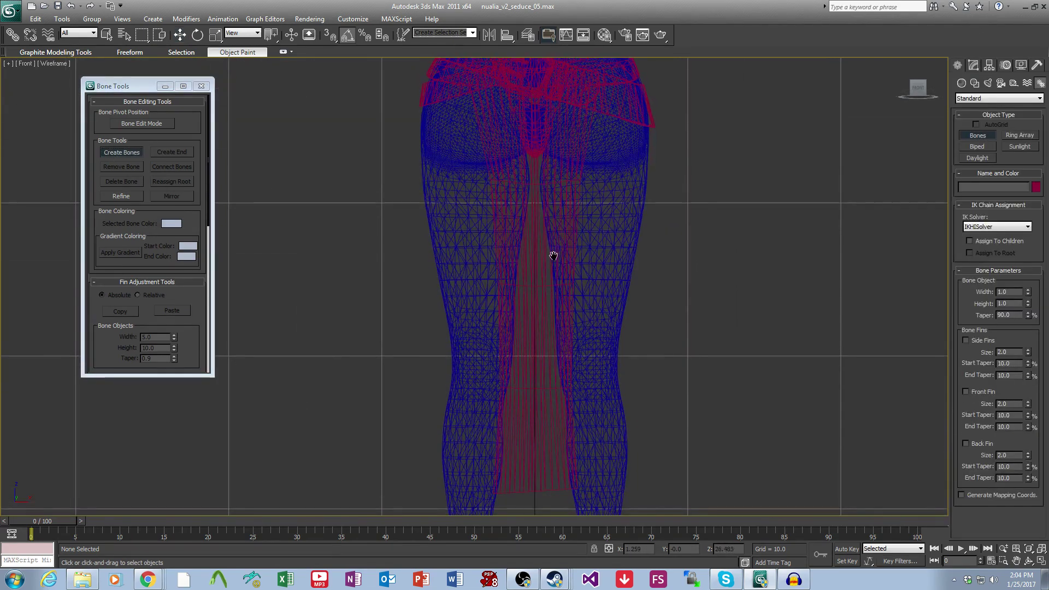
left_click(121, 153)
left_click(549, 276)
left_click(974, 83)
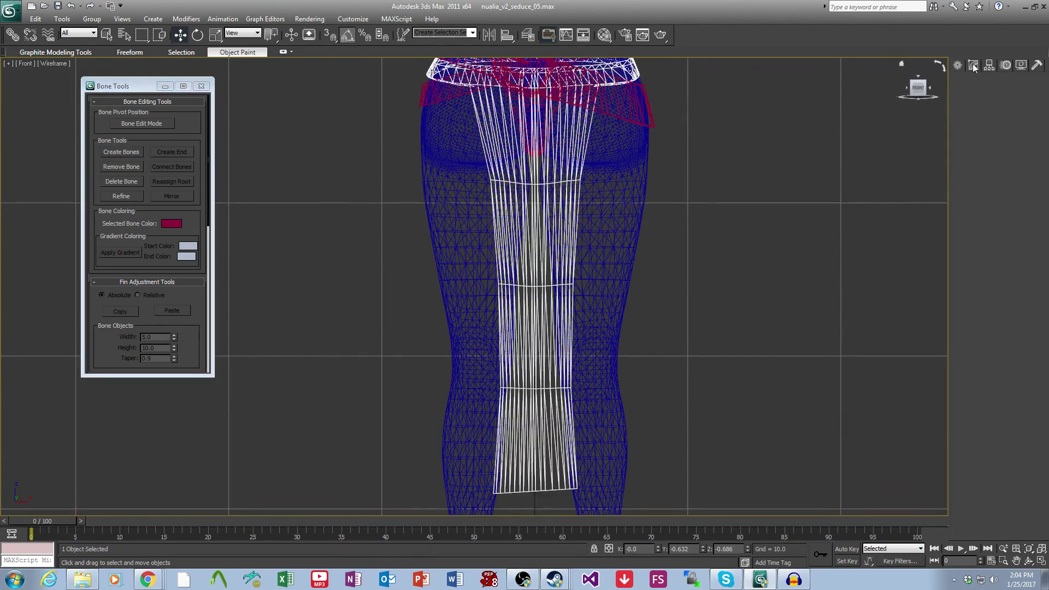
left_click(960, 117)
left_click(981, 153)
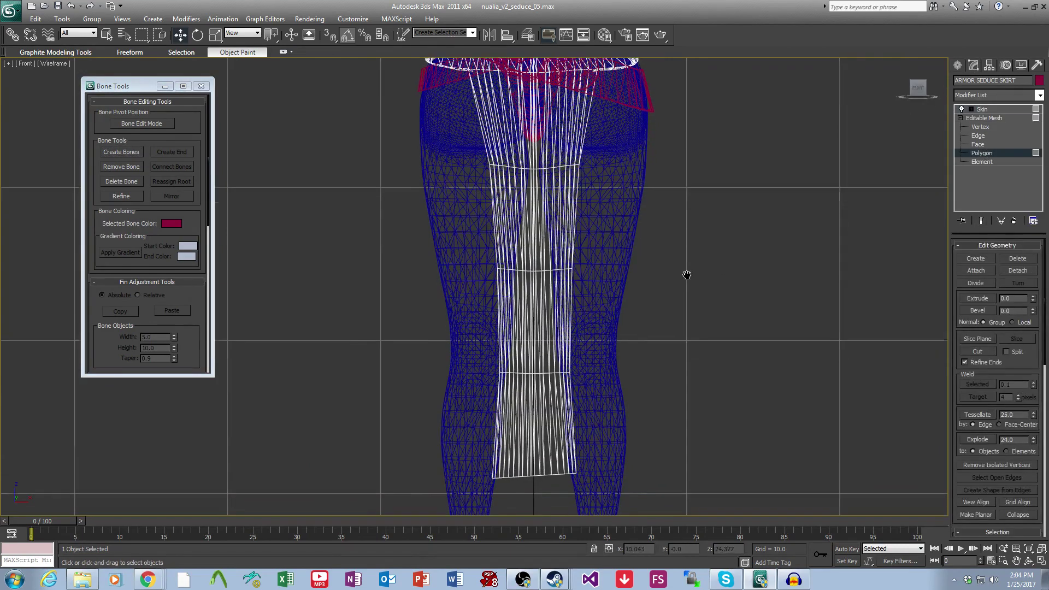
middle_click_drag(663, 502, 663, 483)
left_click_drag(685, 497, 399, 156)
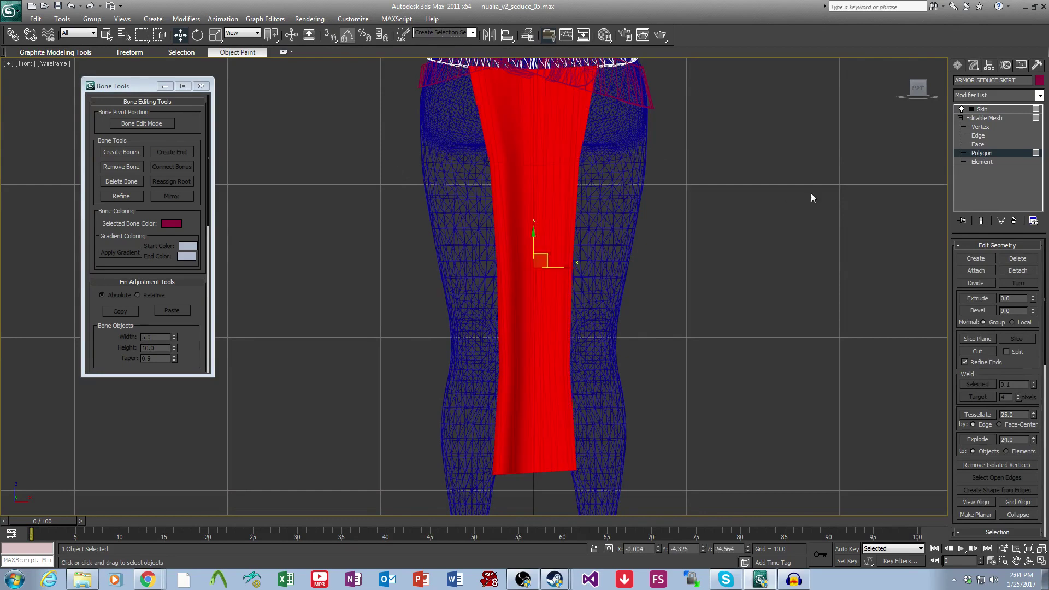
Add a Tessellate modifier to the selected cloth polygons with 2 iterations.
middle_click_drag(810, 192, 813, 212)
left_click(978, 96)
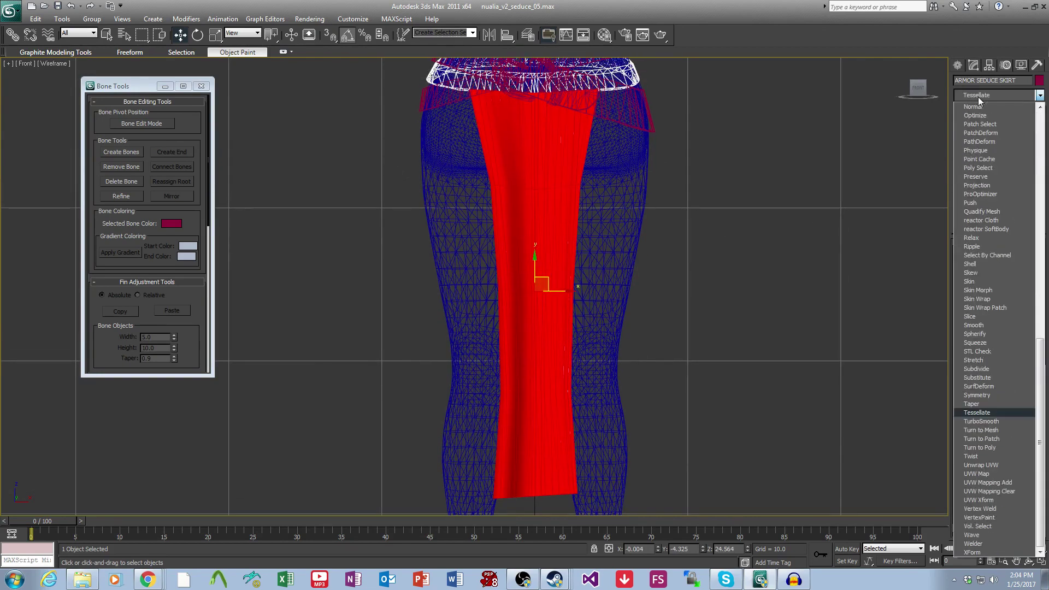
left_click(979, 412)
middle_click_drag(748, 309, 751, 356)
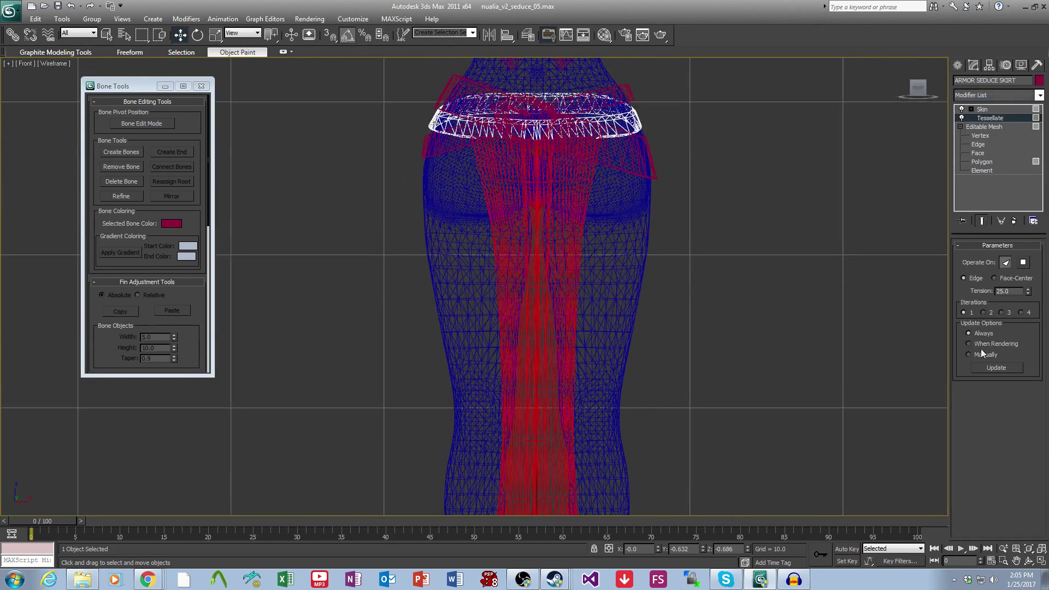
left_click(986, 312)
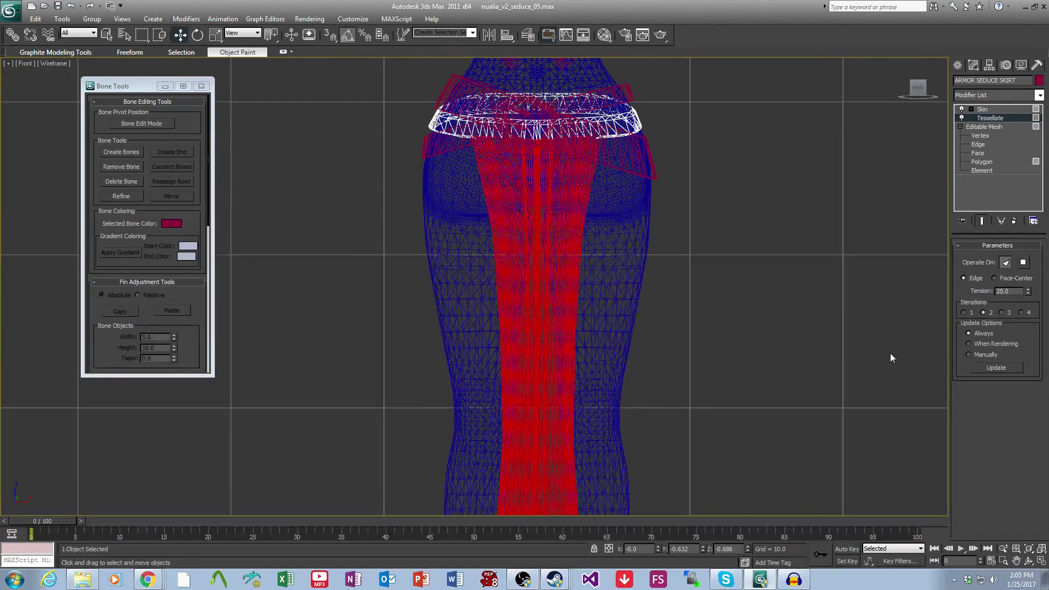
Compare the cloth with and without tessellation in the Perspective view, and collapse the Tessellate modifier into the Editable Mesh.
middle_click_drag(617, 401, 627, 344)
key("alt+w")
middle_click_drag(641, 447, 658, 358)
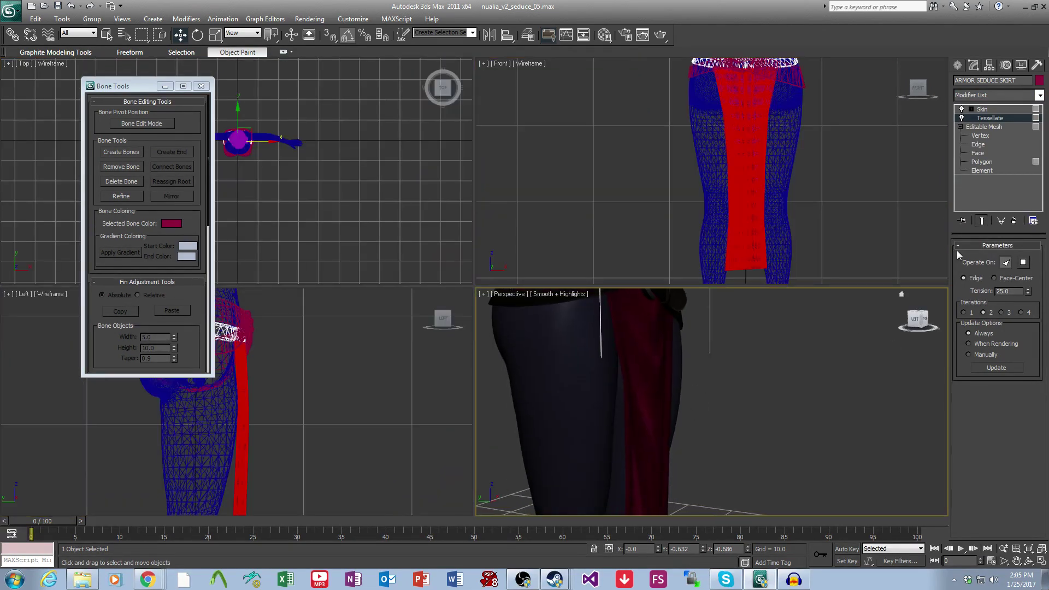
left_click(961, 119)
left_click(962, 119)
scroll(599, 417, "down", 2)
middle_click_drag(599, 417, 712, 436)
scroll(614, 403, "down", 1)
scroll(777, 421, "down", 1)
scroll(712, 435, "up", 1)
right_click(990, 117)
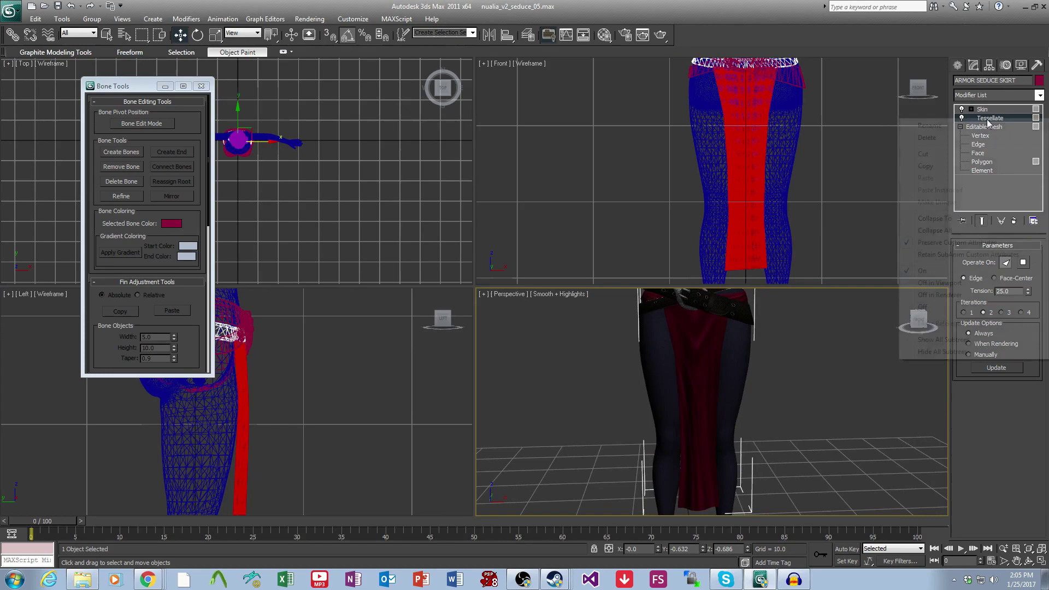
left_click(948, 212)
Inspect the tessellated skirt in the Perspective view and its front-cloth polygon selection in a maximized Front view.
key("alt+w")
middle_click_drag(621, 374, 655, 403)
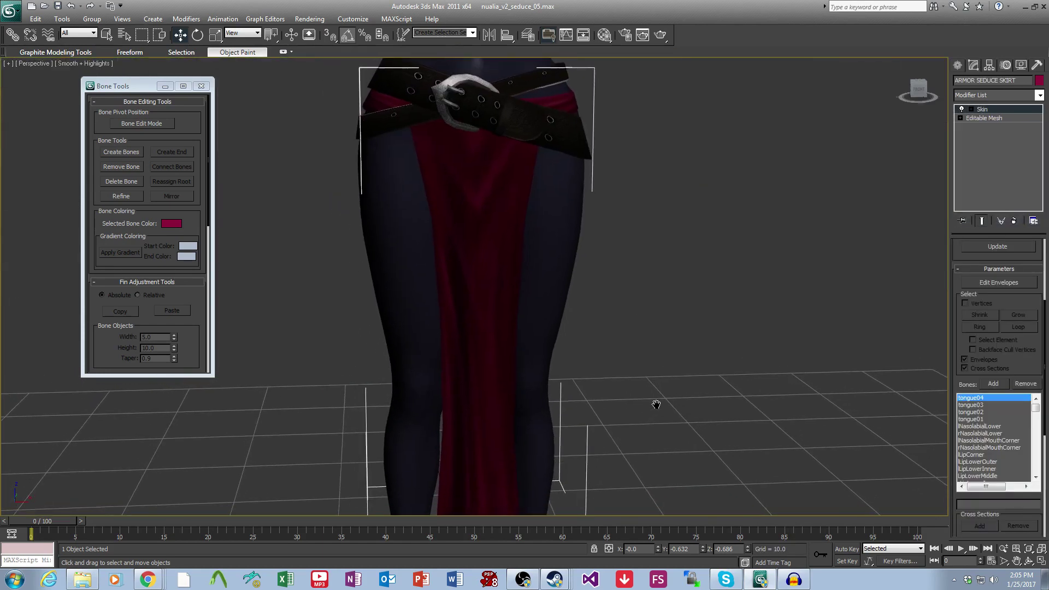
key("alt+w")
key("alt+w")
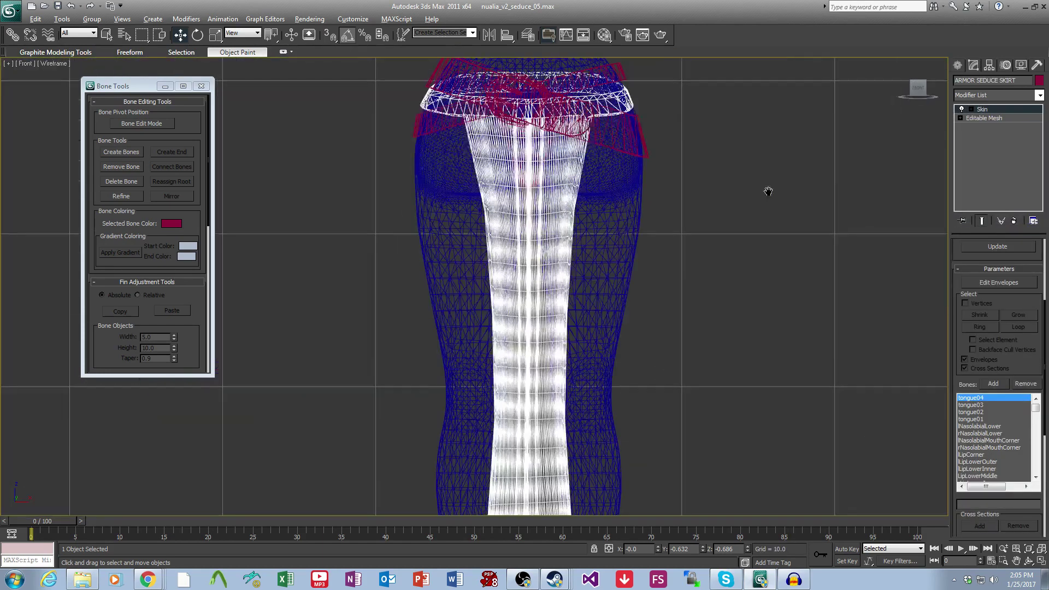
left_click(960, 118)
left_click(981, 153)
middle_click_drag(642, 267, 648, 234)
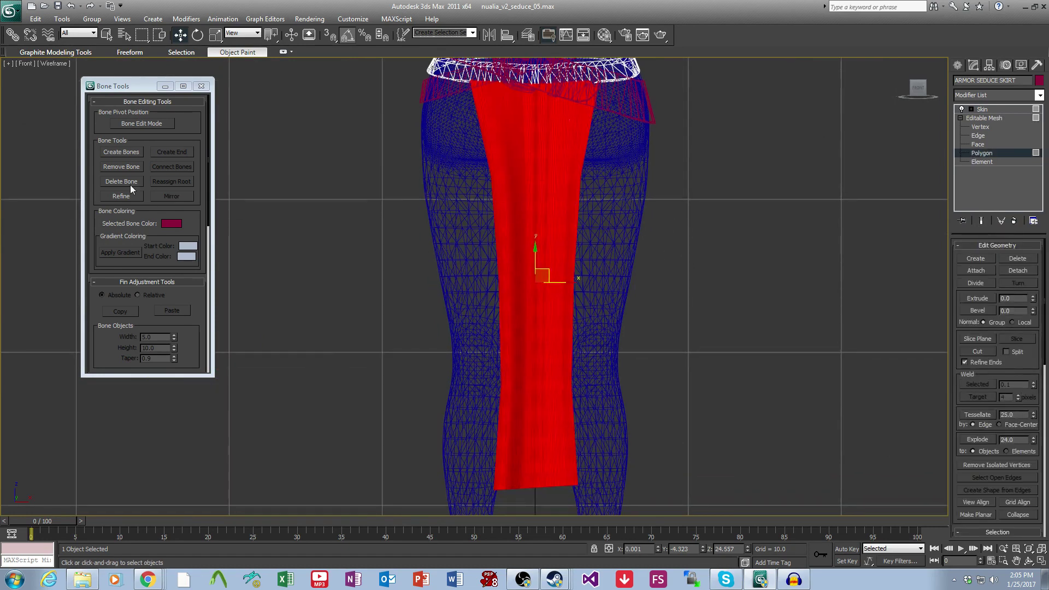
Draw a vertical chain of eight bones down the middle of the front cloth, from the belt to the hem.
left_click(114, 151)
middle_click_drag(625, 191, 686, 203)
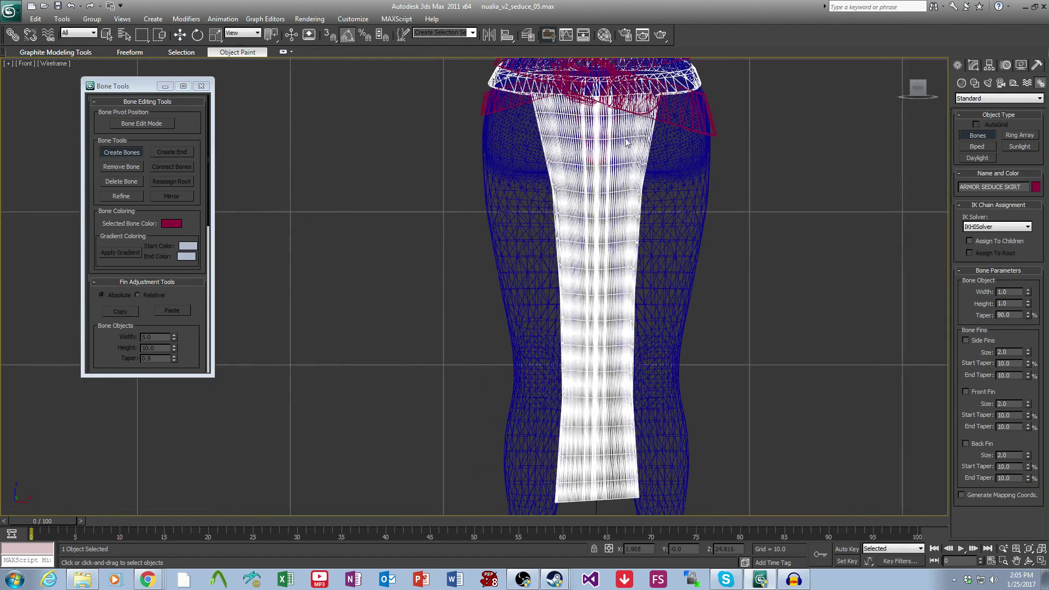
left_click(597, 101)
left_click(599, 122)
right_click(600, 123)
left_click(597, 137)
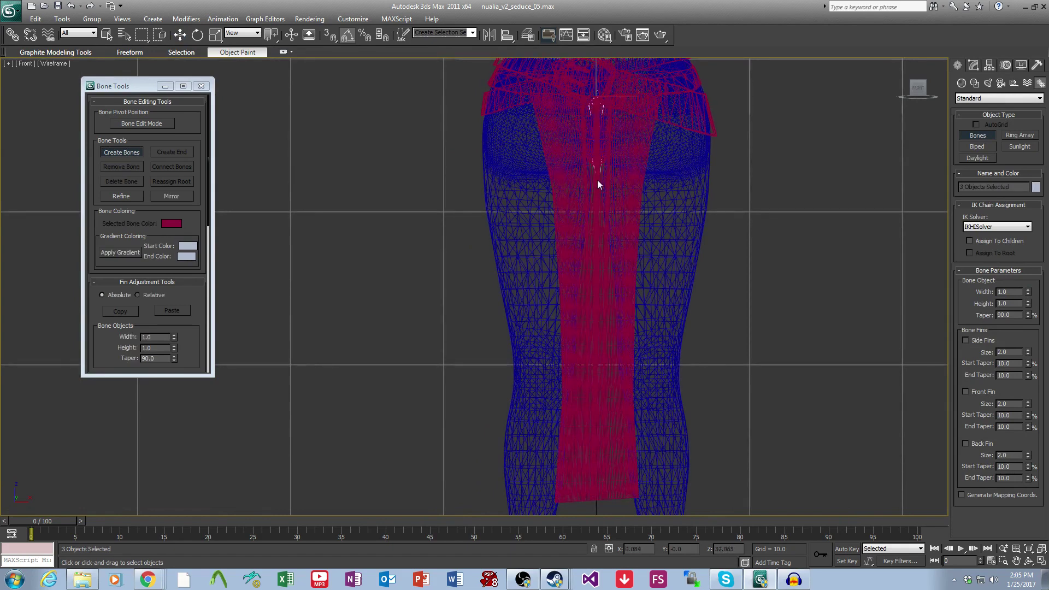
left_click(596, 192)
left_click(596, 298)
left_click(596, 454)
right_click(598, 499)
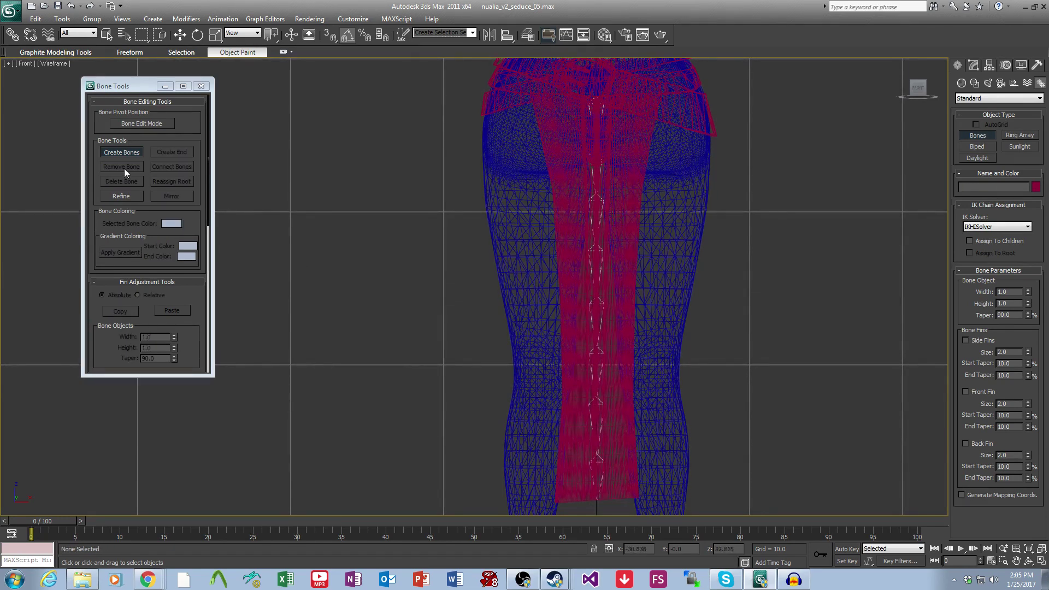
left_click(123, 150)
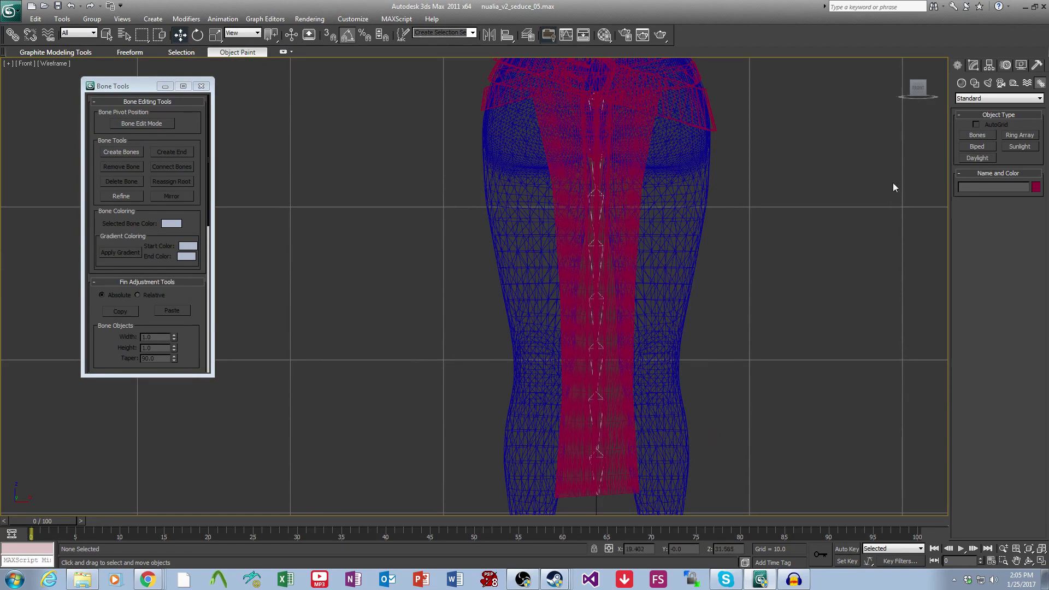
Select Bone001 to Bone008 from the scene list, clone them as copies and move the clones to the cloth's left edge in Front view.
middle_click_drag(734, 353, 724, 346)
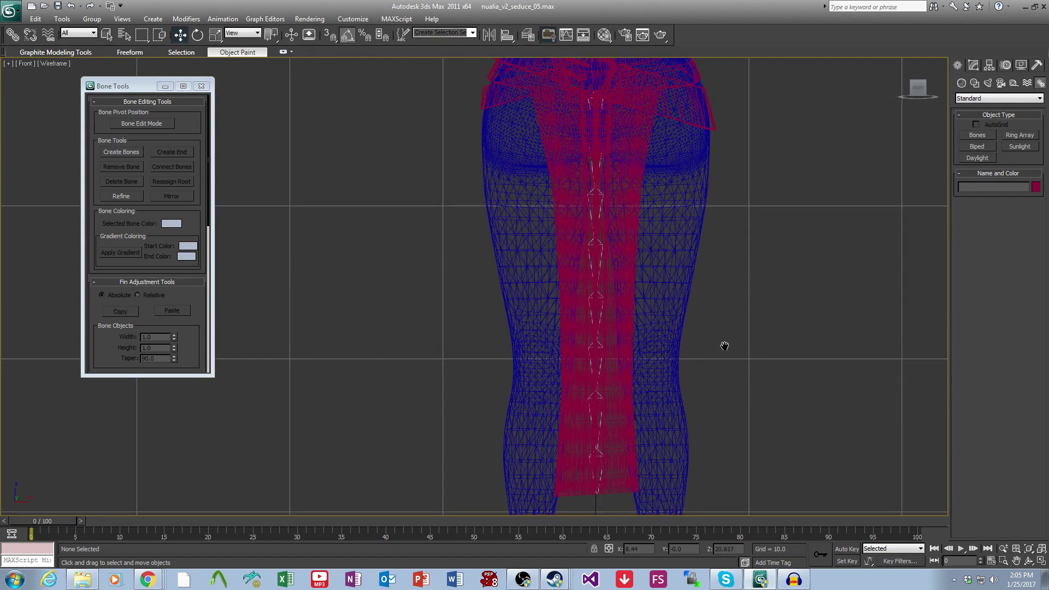
key("h")
left_click_drag(384, 182, 394, 374)
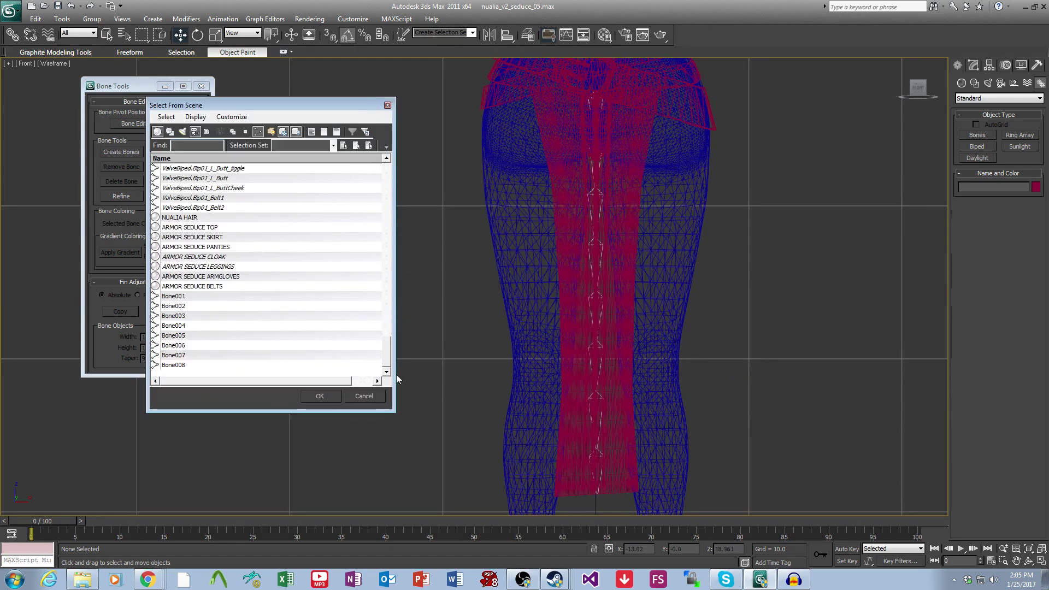
left_click_drag(198, 298, 199, 380)
left_click(320, 395)
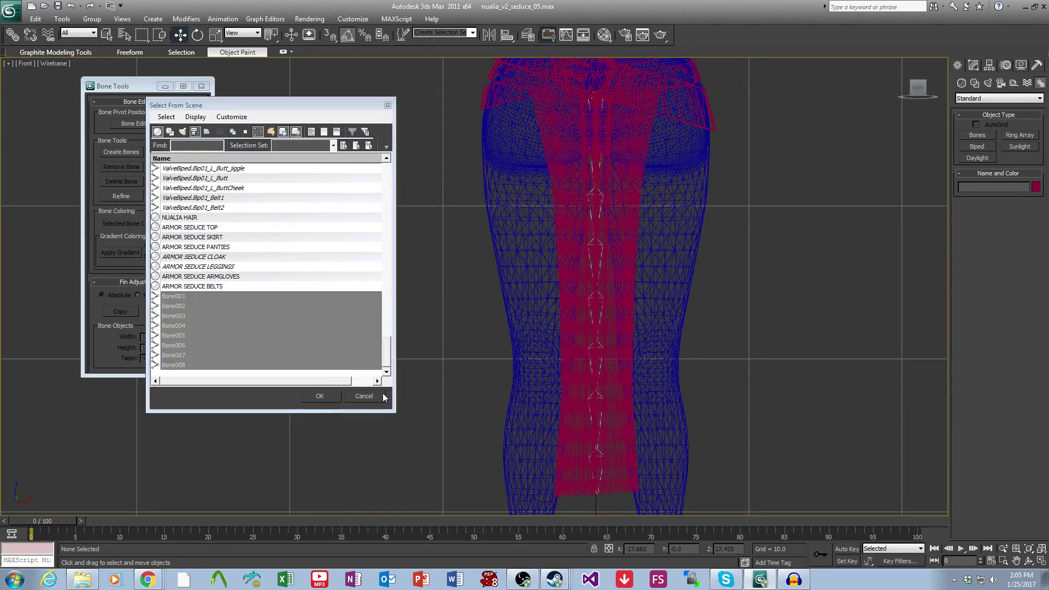
key("ctrl+v")
left_click(494, 329)
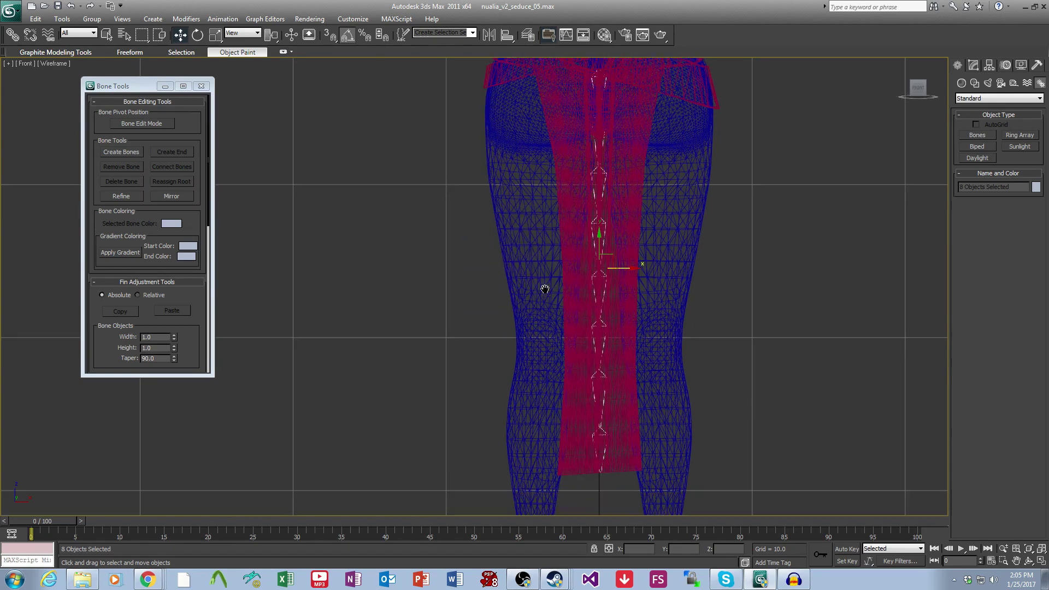
mouse_move(622, 285)
middle_mouse_down()
mouse_move(604, 297)
mouse_move(619, 310)
middle_mouse_up()
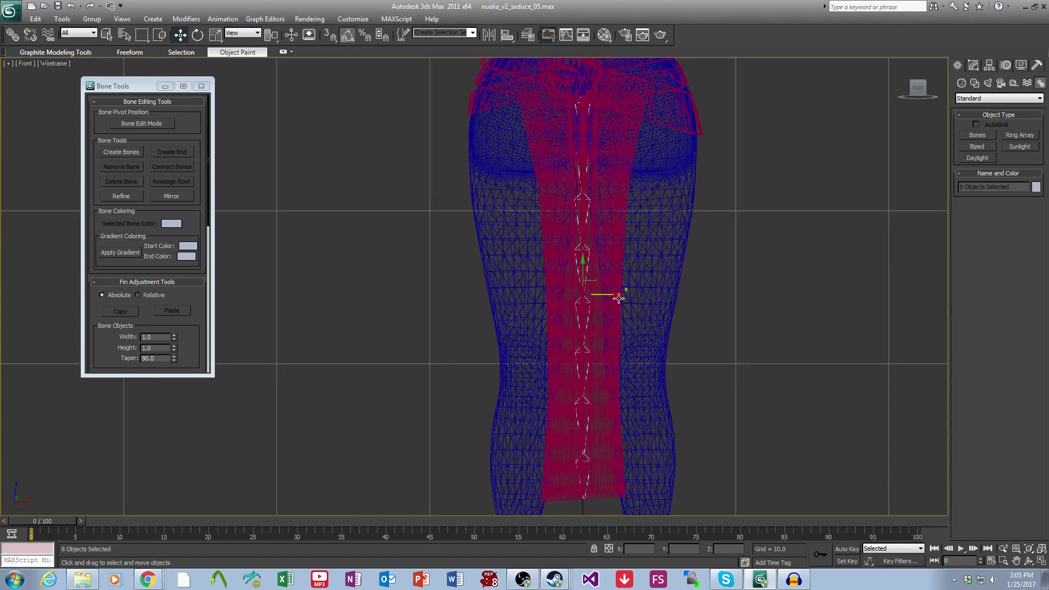
left_click_drag(616, 295, 583, 295)
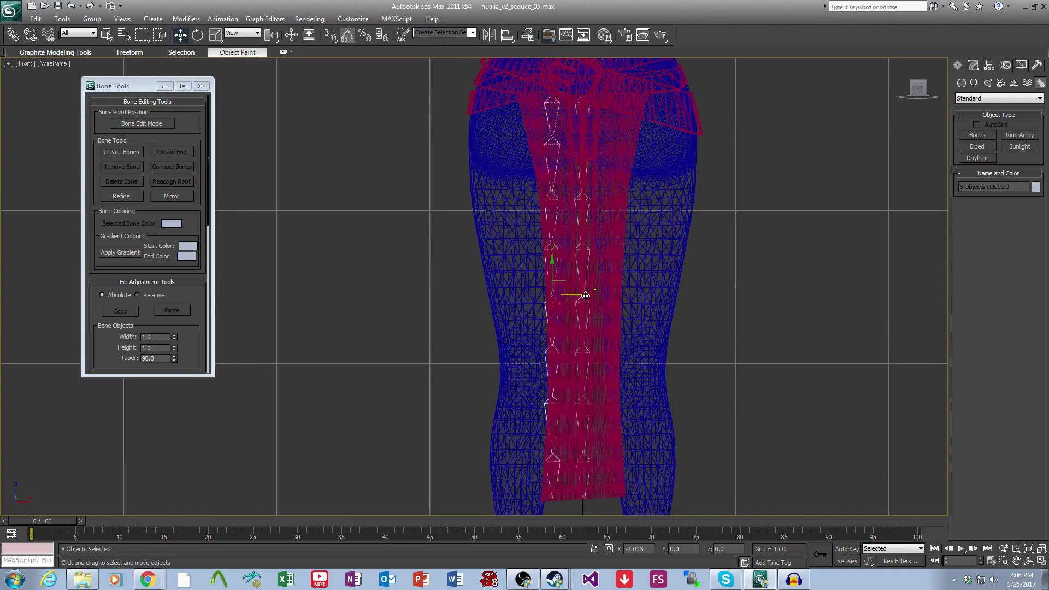
Clone the left-edge bone chain as a copy and move the clone to the cloth's right edge in Front view.
key("ctrl+v")
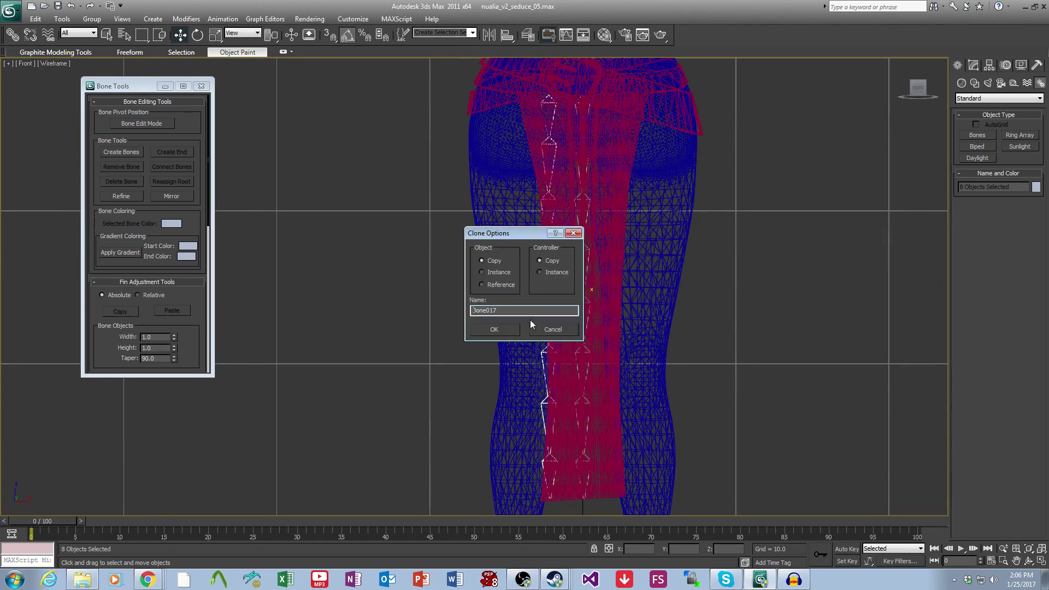
left_click(501, 325)
middle_click_drag(579, 298, 579, 300)
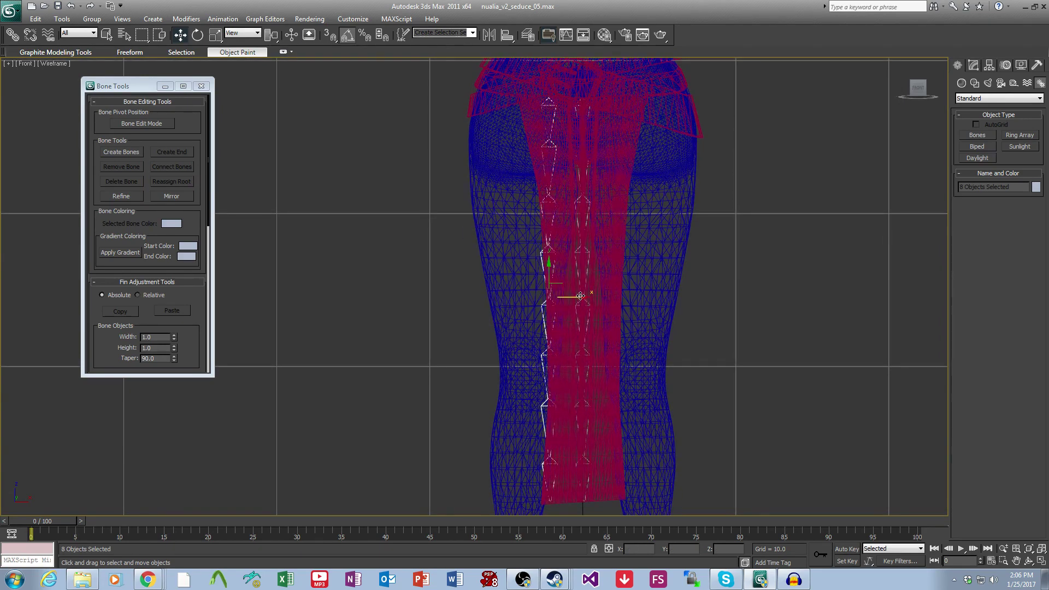
left_click_drag(580, 297, 648, 297)
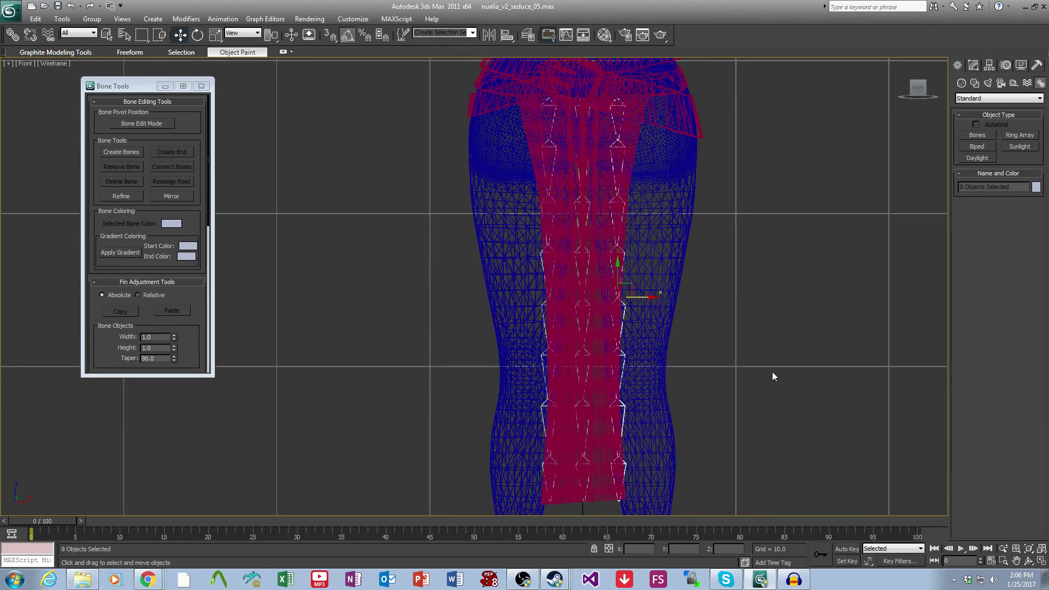
Select all three bone chains from the scene list and move them forward about 4.2 units onto the cloth in the Left view.
key("h")
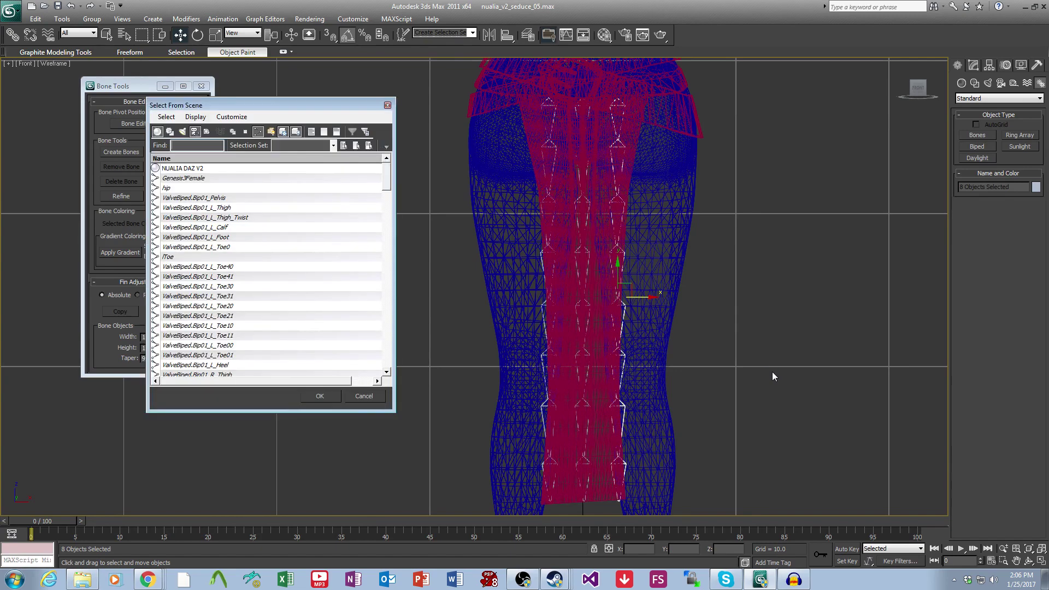
left_click_drag(387, 179, 386, 331)
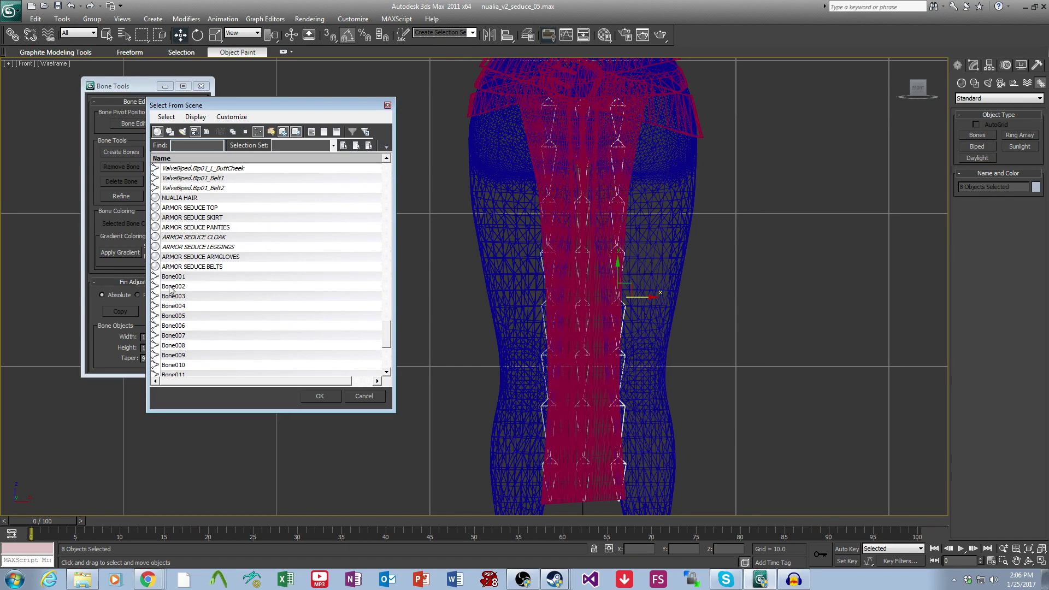
left_click_drag(171, 278, 192, 400)
left_click(322, 396)
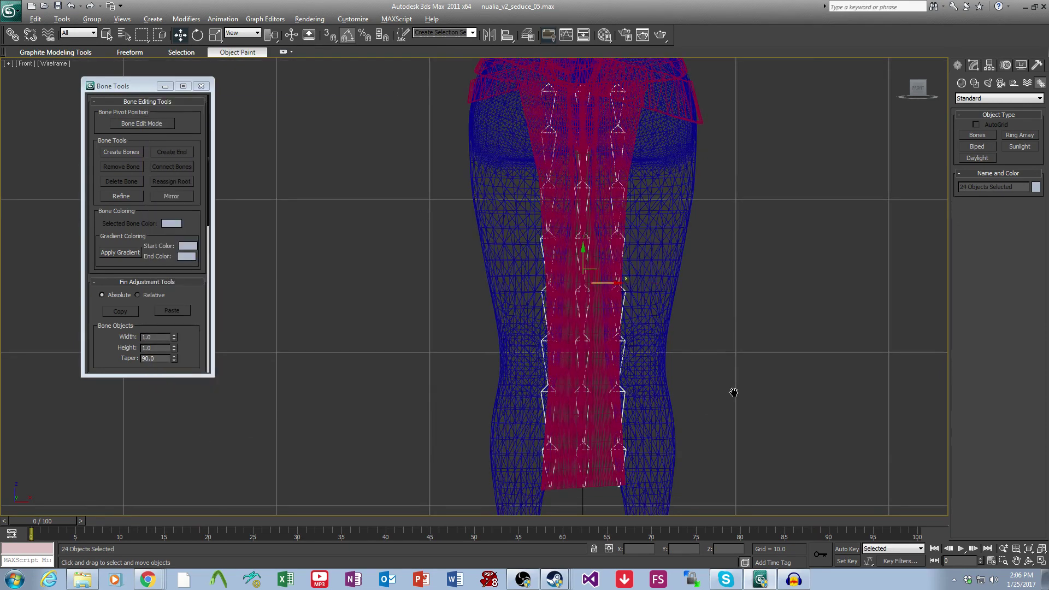
key("alt+w")
middle_click_drag(320, 417, 326, 438)
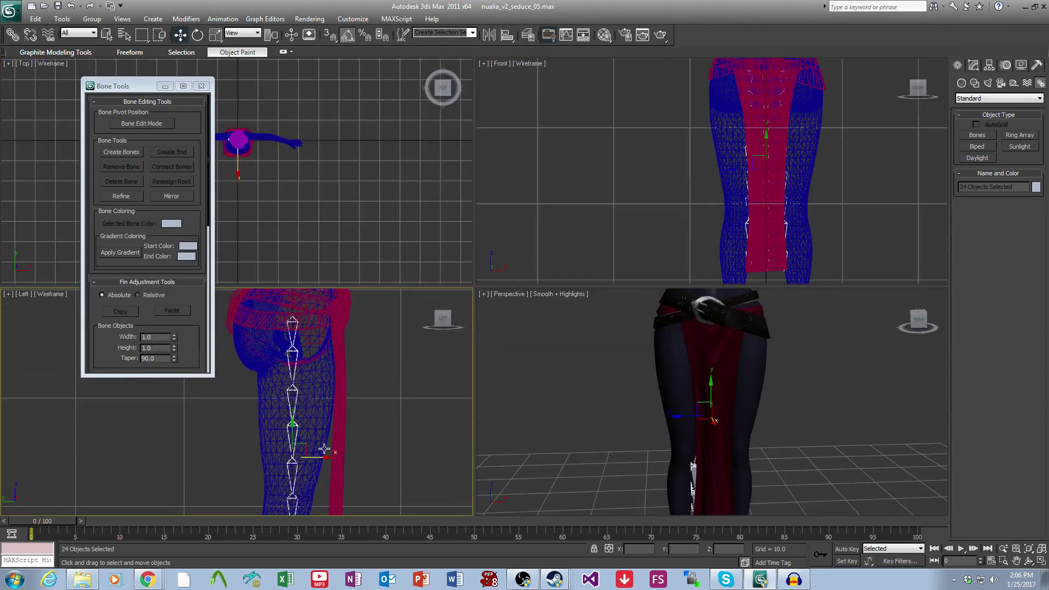
left_click_drag(326, 456, 372, 457)
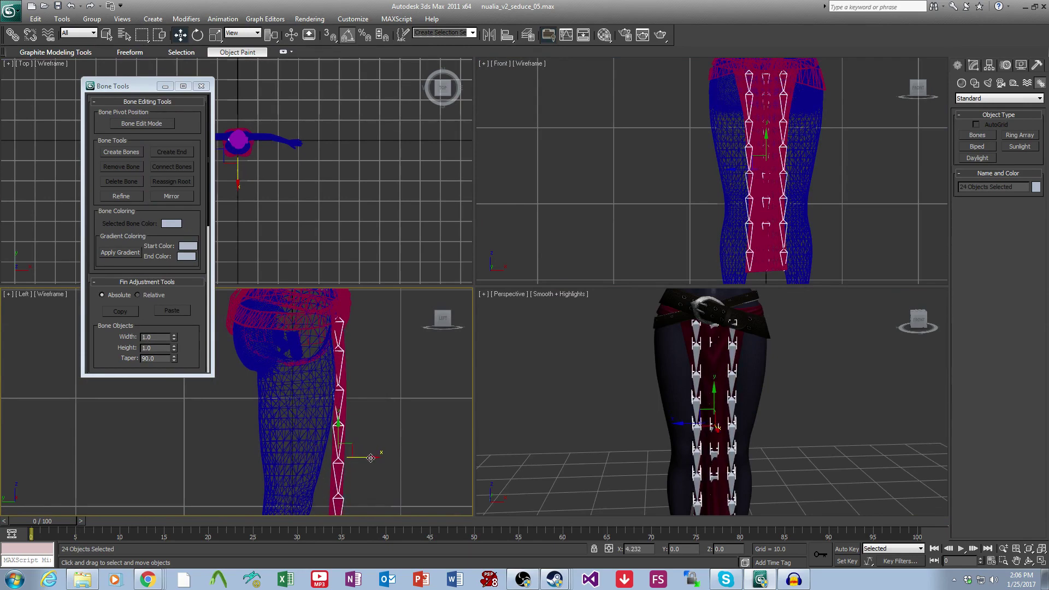
Nudge the three bone chains slightly further forward against the cloth in the Perspective view.
scroll(805, 416, "up", 5)
middle_click_drag(805, 416, 710, 403)
left_click_drag(656, 501, 660, 502)
Select every bone of the two outer chains in the Perspective view, leaving the middle chain out.
scroll(702, 328, "down", 3)
middle_click_drag(713, 339, 694, 319, "alt")
double_click(683, 323)
left_click(733, 327, "ctrl")
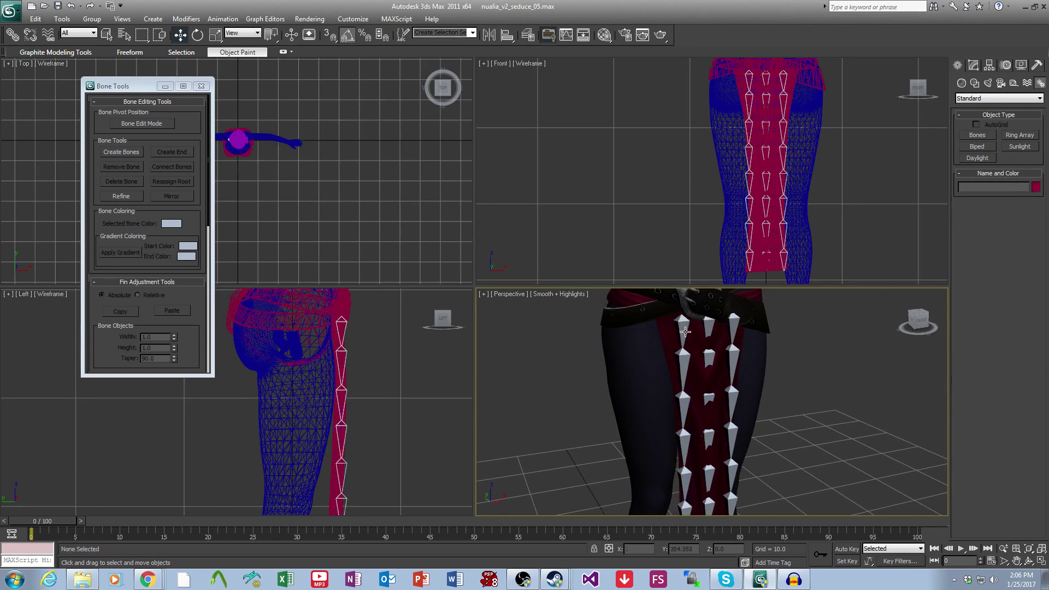
left_click(722, 335, "ctrl")
left_click(730, 326, "ctrl")
left_click(731, 354, "ctrl")
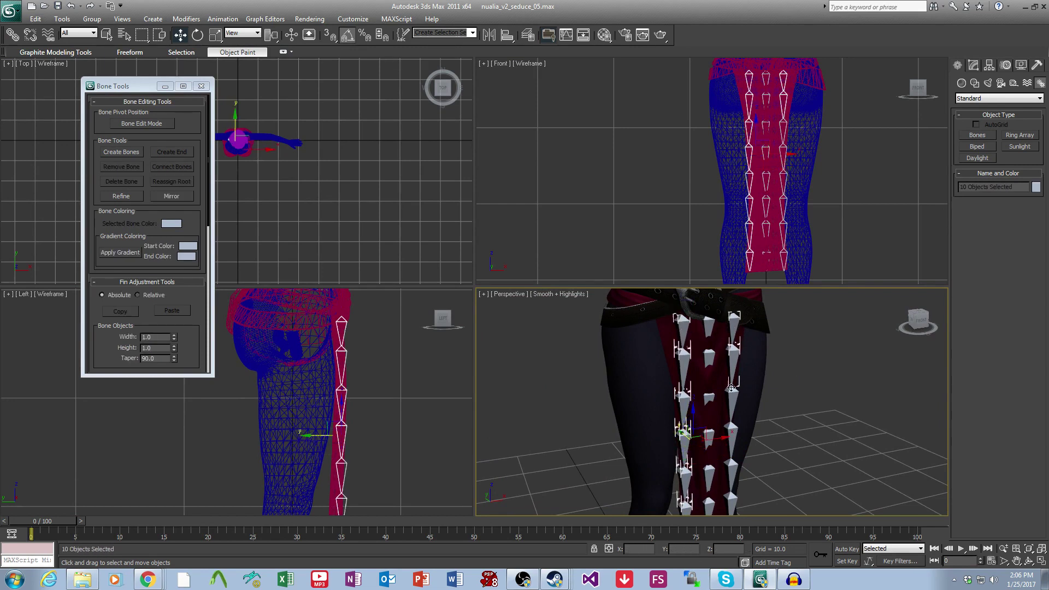
left_click(731, 388, "ctrl")
left_click(730, 428, "ctrl")
middle_click_drag(733, 494, 740, 383)
left_click(740, 384, "ctrl")
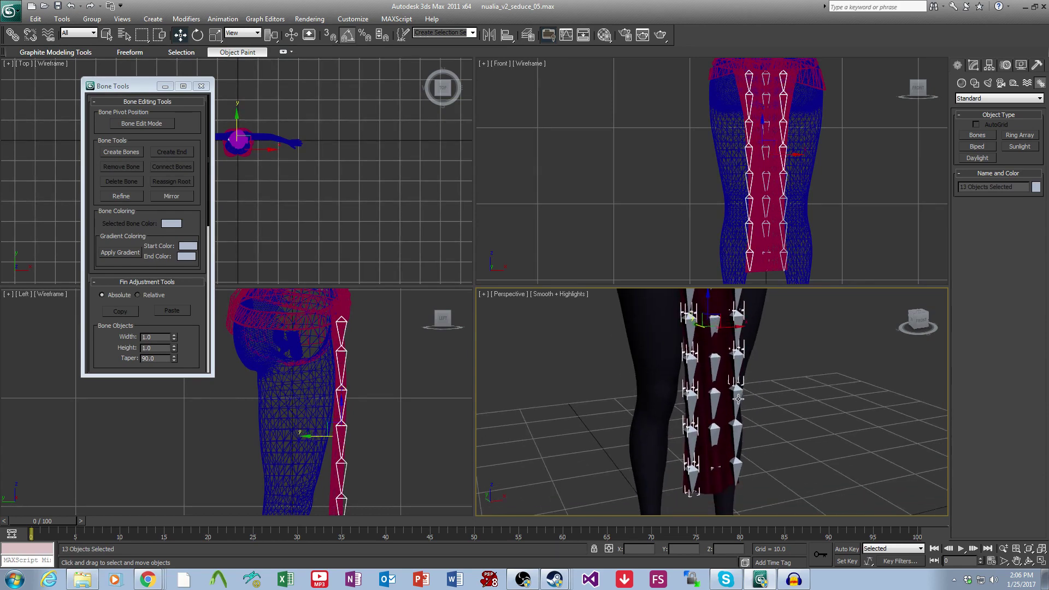
left_click(739, 415, "ctrl")
left_click(738, 439, "ctrl")
left_click(740, 461, "ctrl")
Shift the two outer bone chains slightly back toward the legs to follow the cloth's edges.
scroll(746, 426, "up", 3)
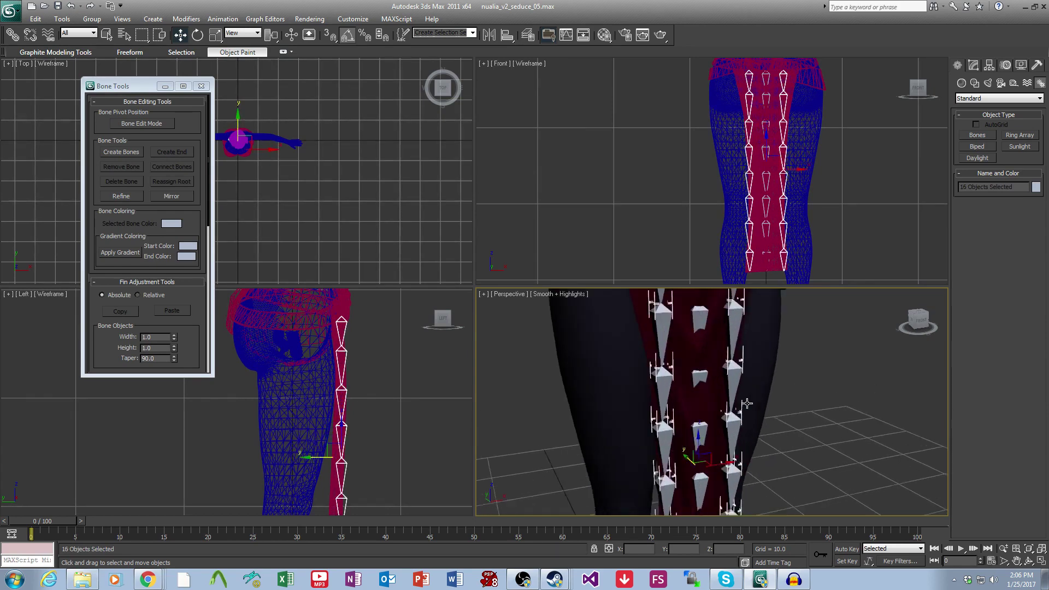
middle_click_drag(747, 402, 671, 446)
left_click_drag(633, 495, 633, 499)
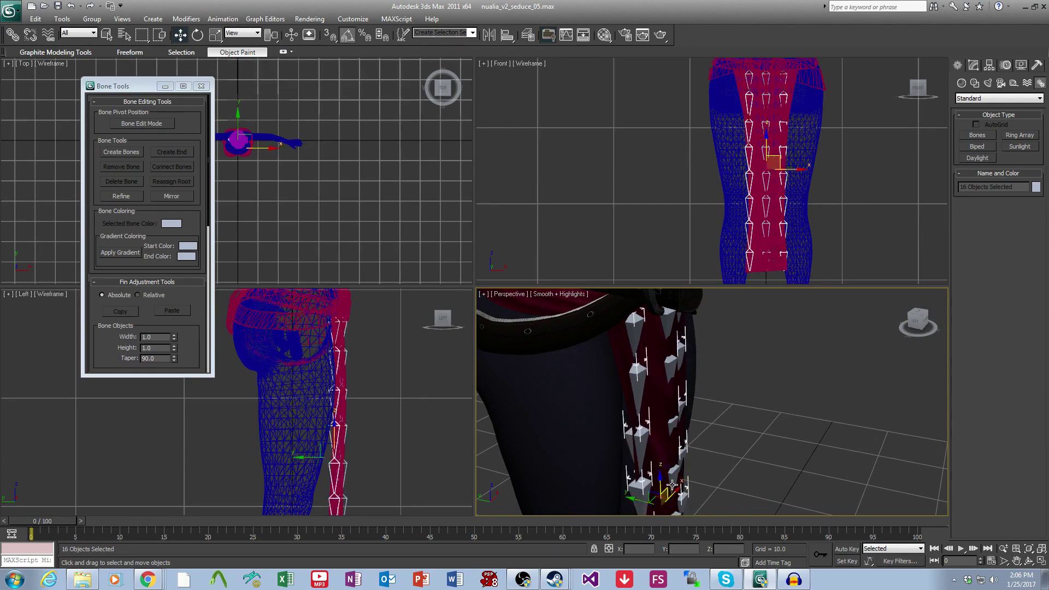
Clear the bone selection and run the BoneEnumerator.ms script.
middle_click_drag(633, 491, 834, 385, "alt")
left_click(833, 385)
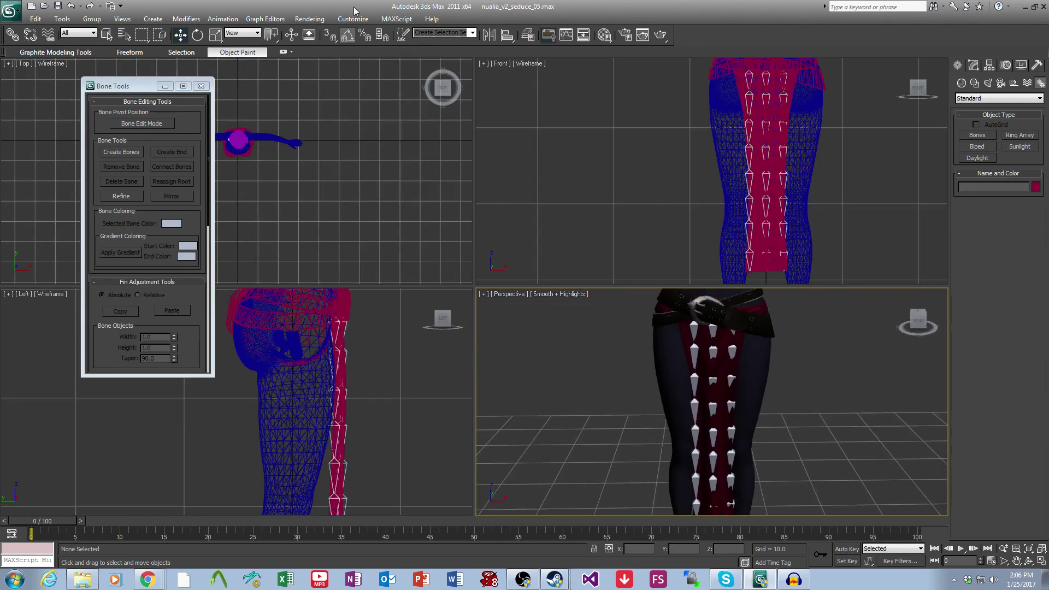
left_click(396, 19)
left_click(404, 40)
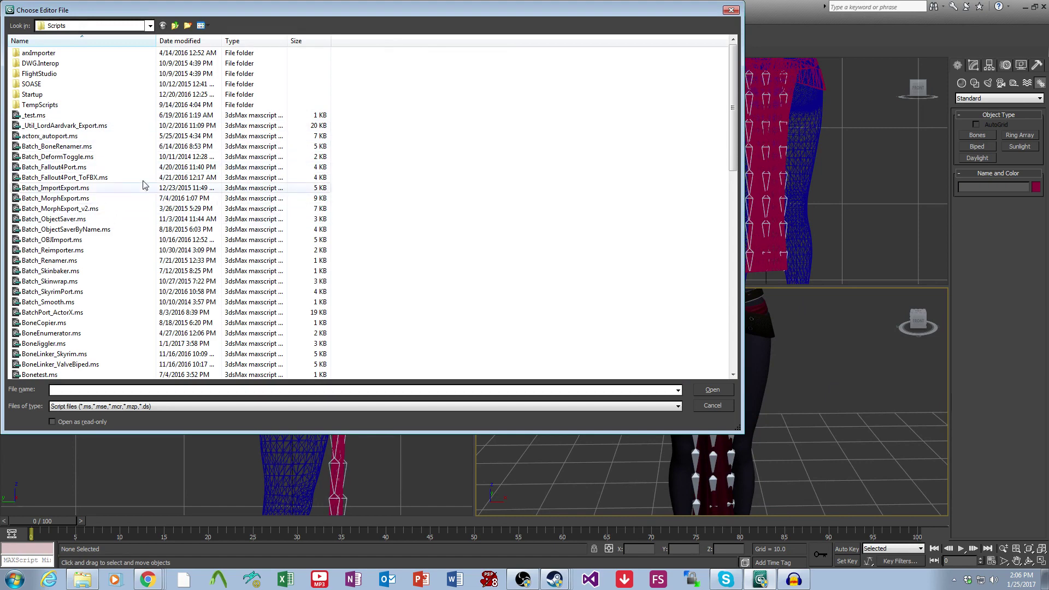
double_click(78, 334)
middle_click_drag(751, 411, 753, 385)
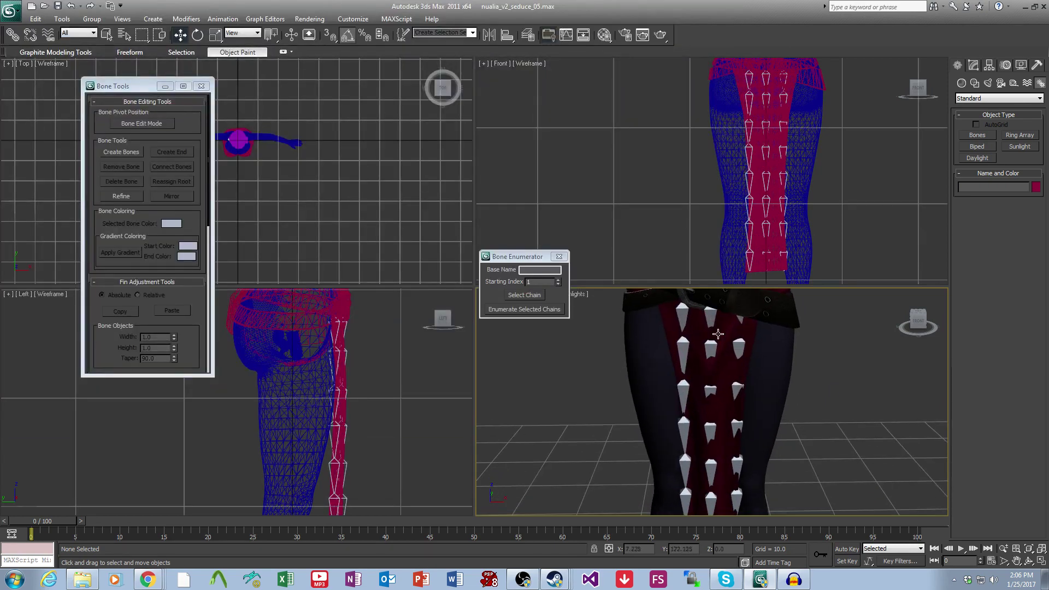
Select the whole chain on the character's right and enumerate it with base name Front_Skirt.Right from index 1.
left_click(681, 317)
left_click(529, 298)
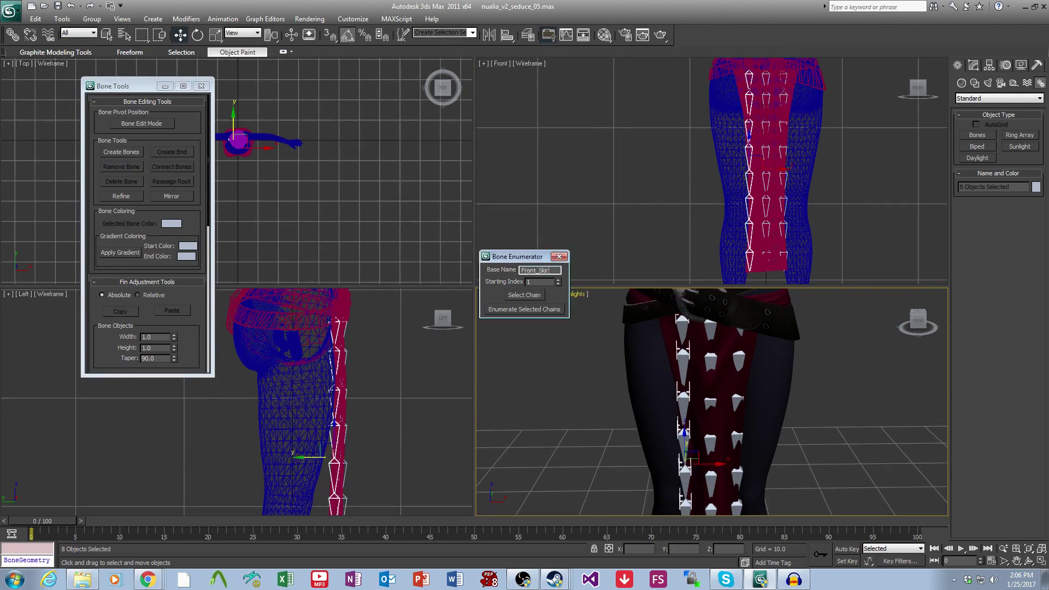
type("ght")
left_click(544, 310)
left_click(543, 321)
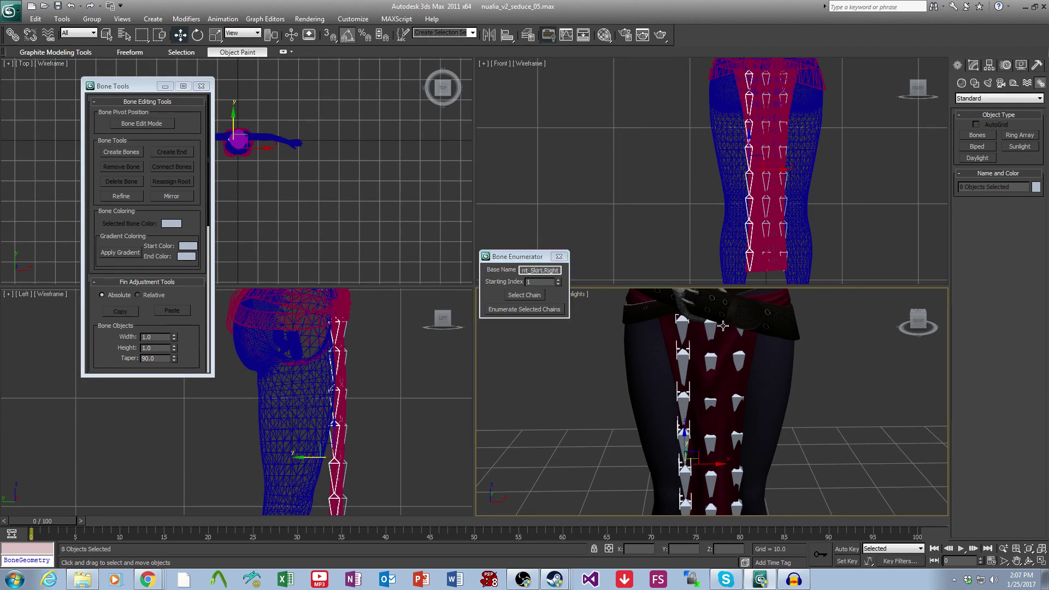
Check the names of the individual bones down the character's right skirt chain.
left_click(678, 324)
middle_click_drag(703, 384, 693, 301)
left_click(673, 325)
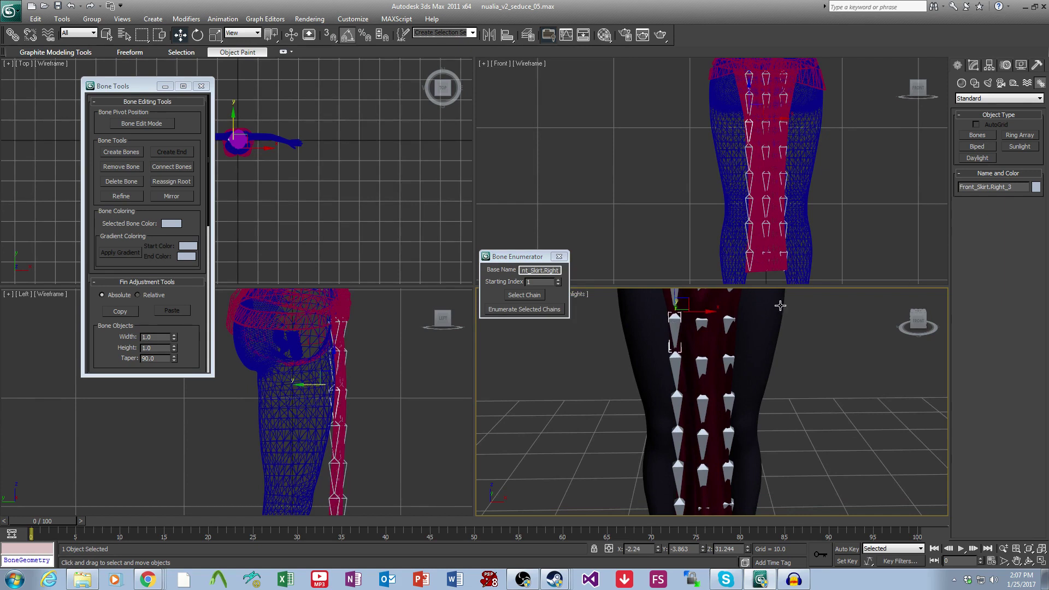
left_click(680, 364)
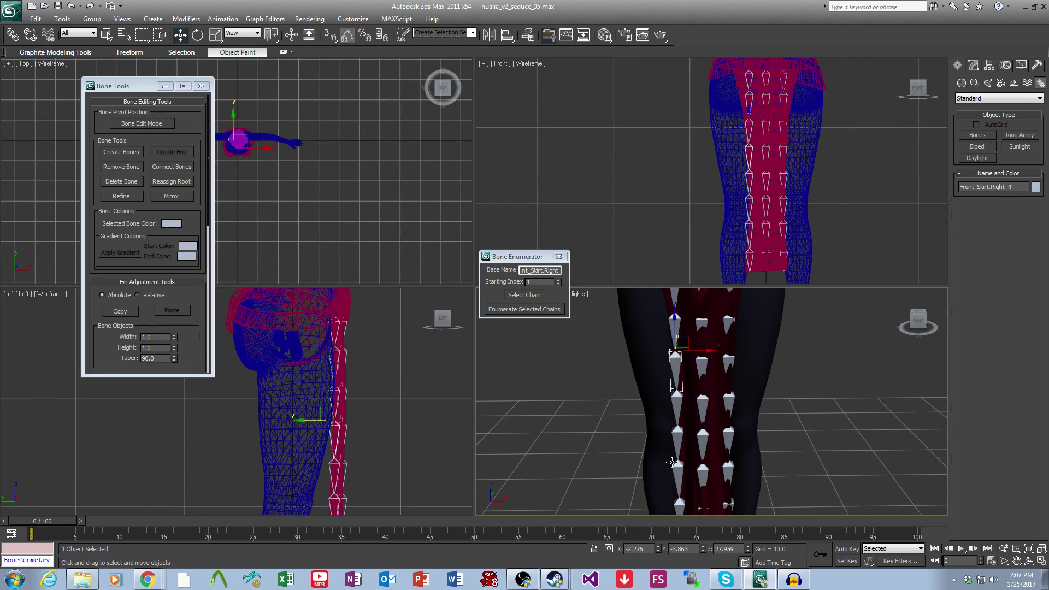
left_click(677, 415)
left_click(676, 441)
middle_click_drag(706, 298, 698, 374)
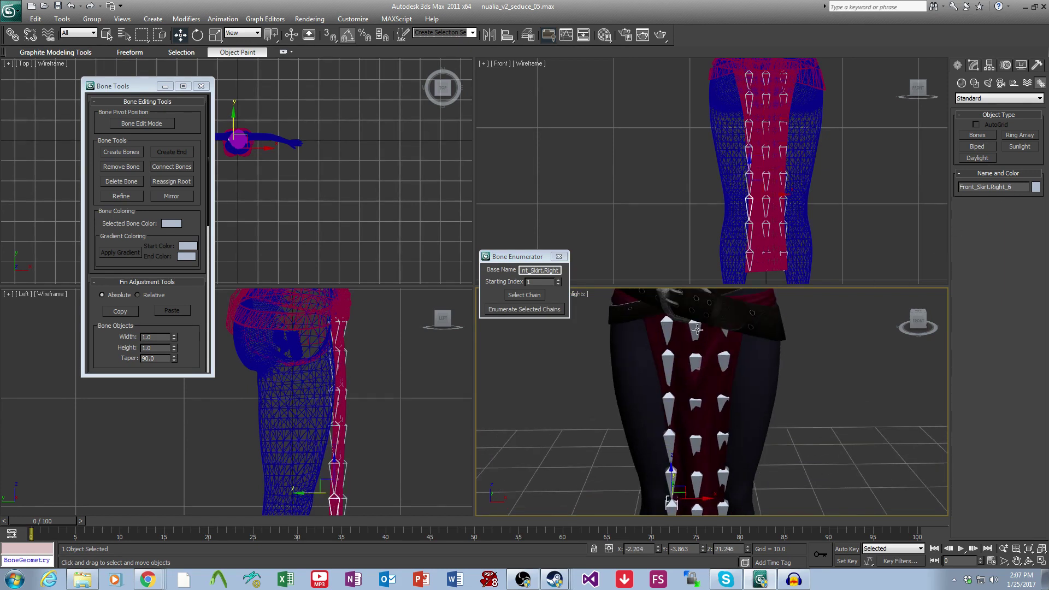
Select the whole middle chain and enumerate it with base name Front_Skirt.Center.
left_click(696, 329)
left_click(520, 296)
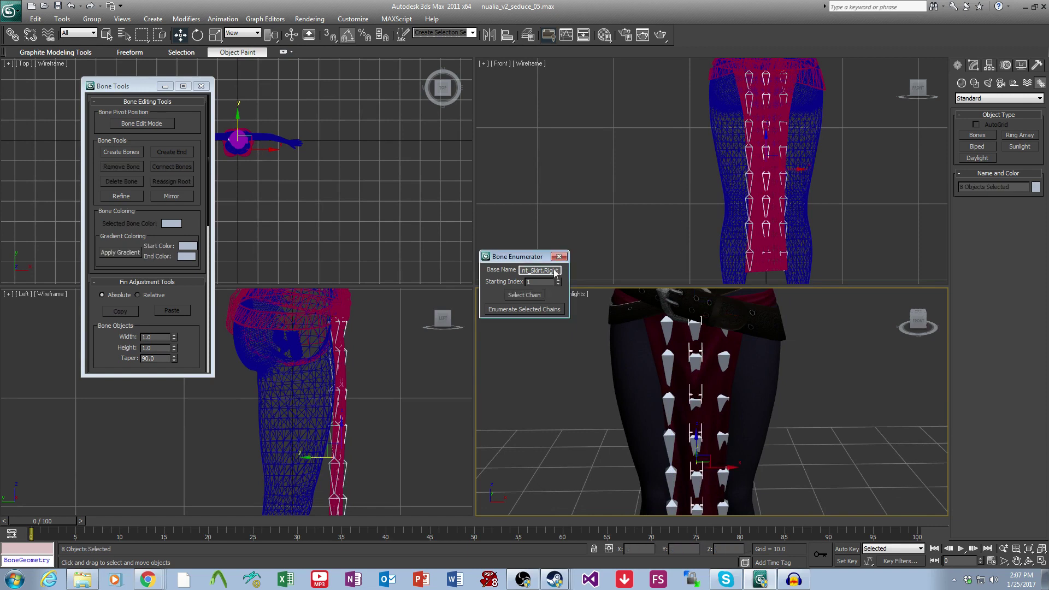
key("shift+Left")
type("Center")
left_click(524, 309)
left_click(519, 321)
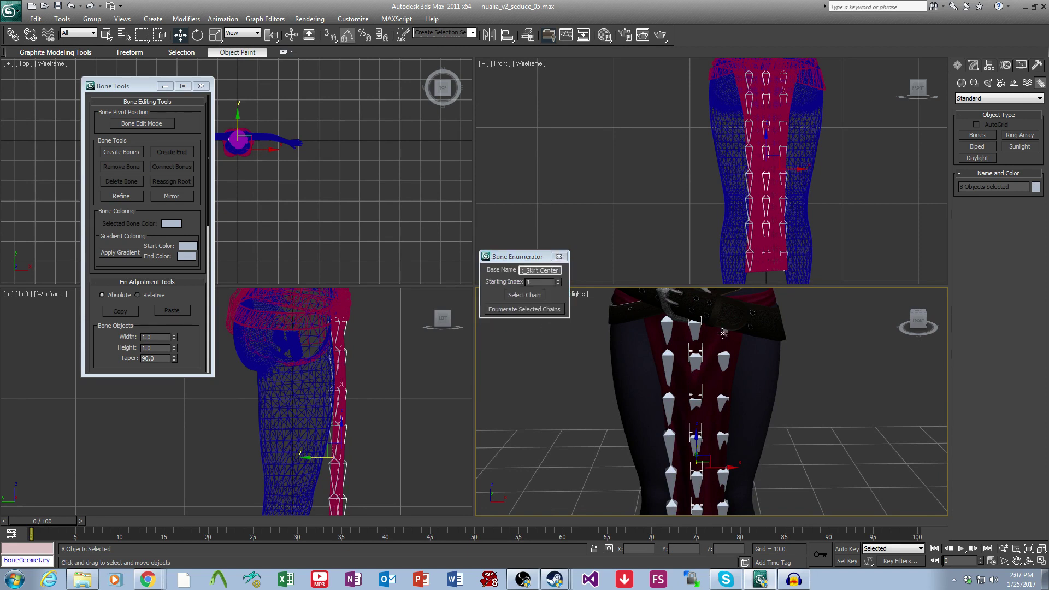
Select the whole chain on the character's left and enumerate it with base name Front_Skirt.Left.
left_click(722, 334)
left_click(525, 295)
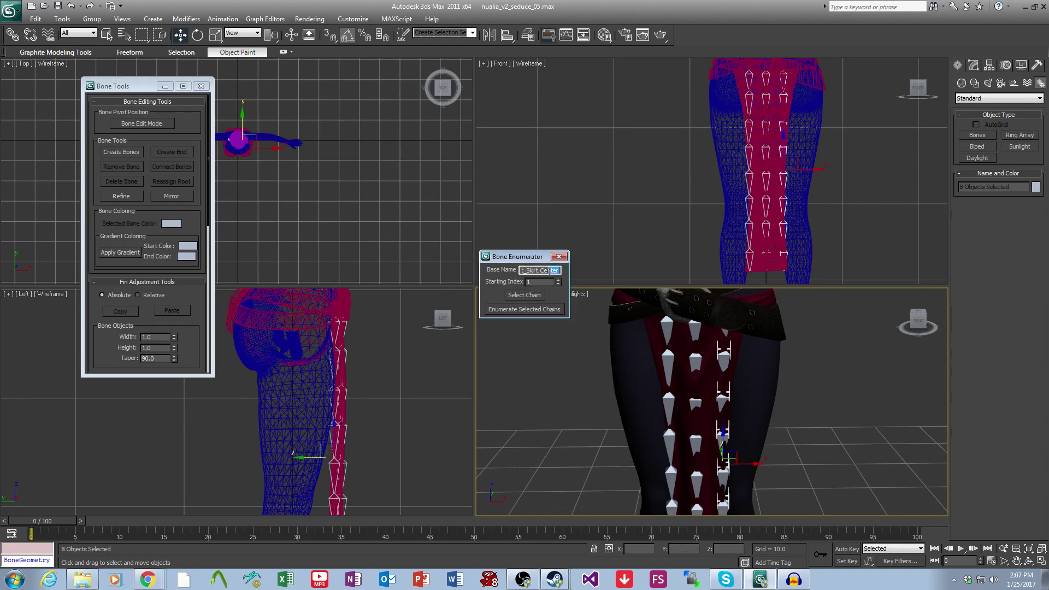
type("Left")
left_click(539, 309)
left_click(551, 329)
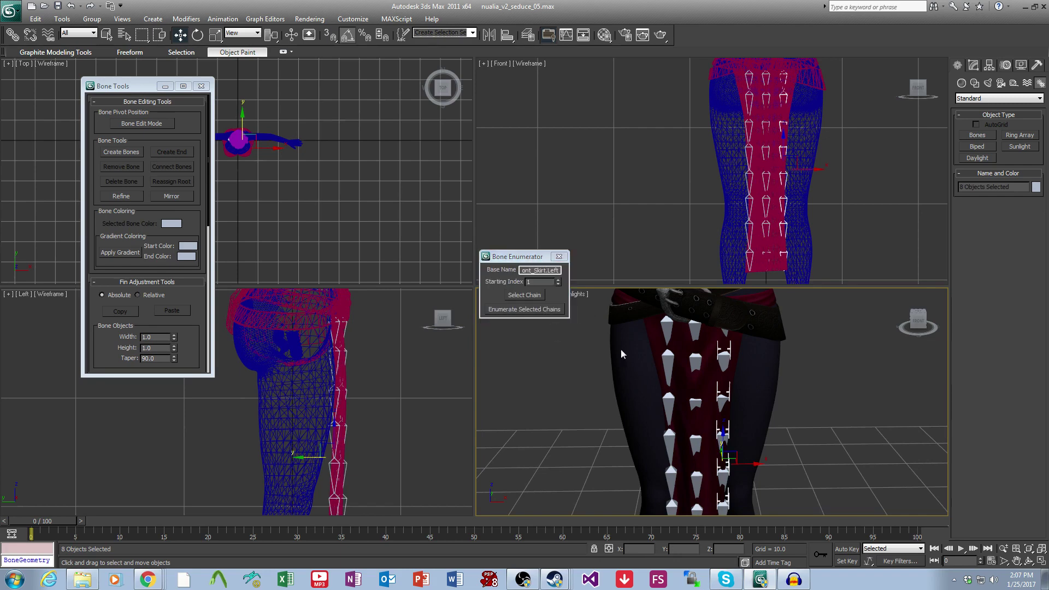
Save the scene with the enumerated skirt bones.
middle_click_drag(744, 383, 731, 403)
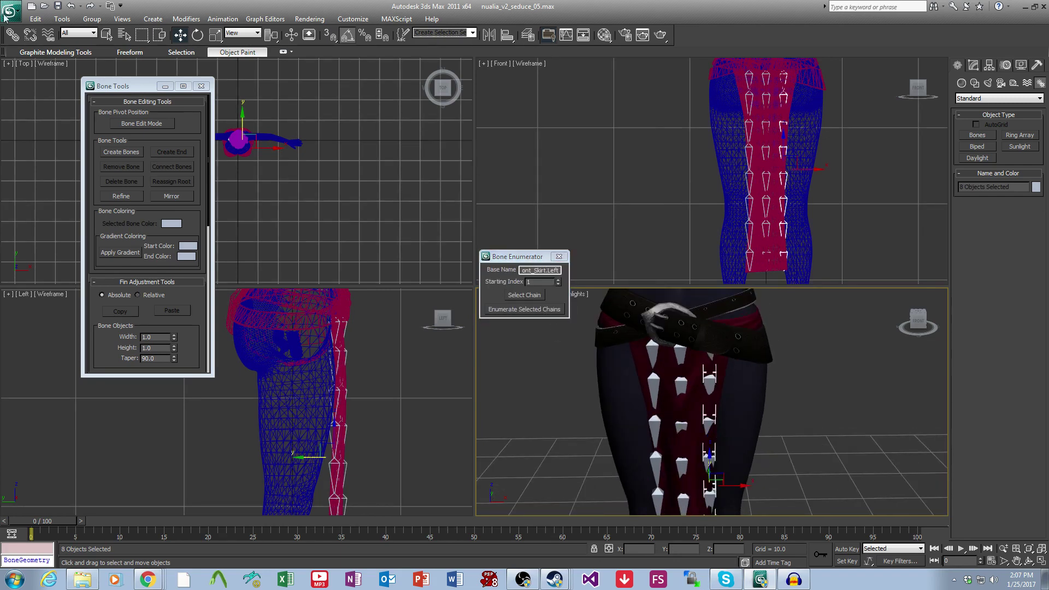
left_click(9, 10)
left_click(59, 113)
middle_click_drag(729, 380, 740, 356)
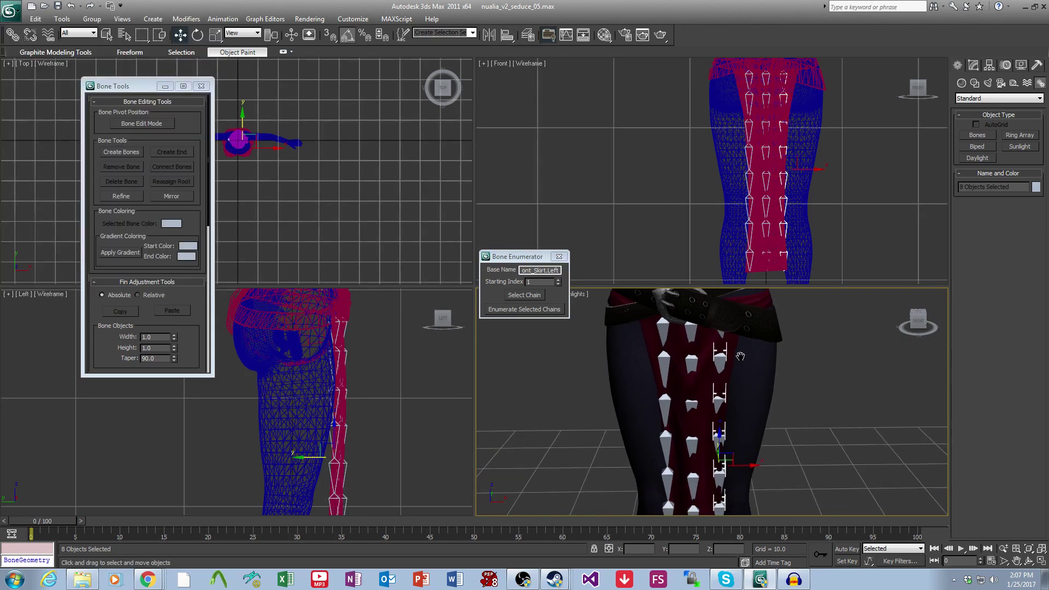
Hide the ARMOR SEDUCE BELTS object covering the tops of the skirt bone chains.
left_click(13, 35)
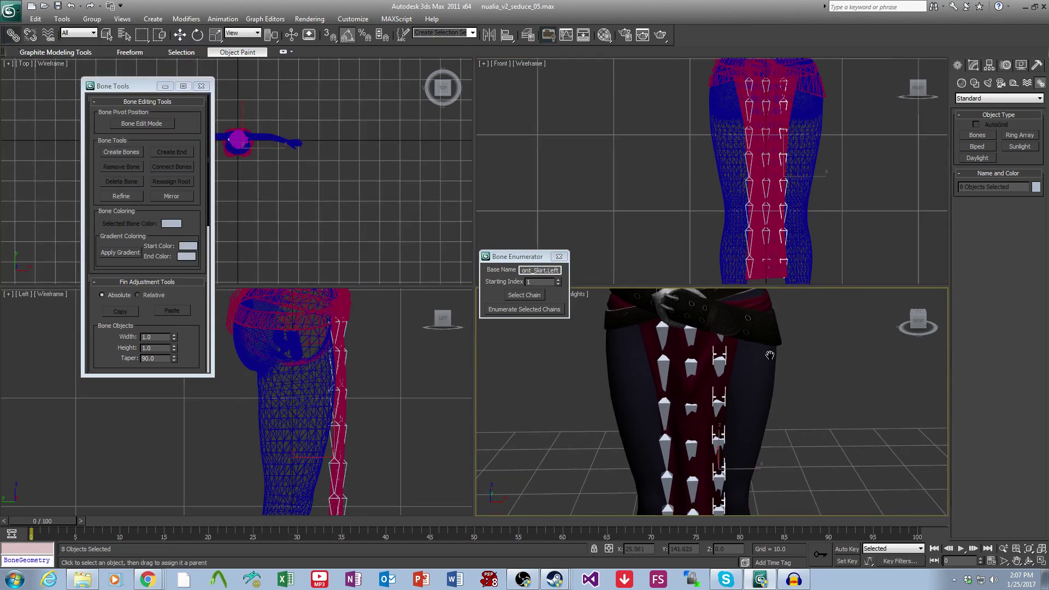
left_click(182, 34)
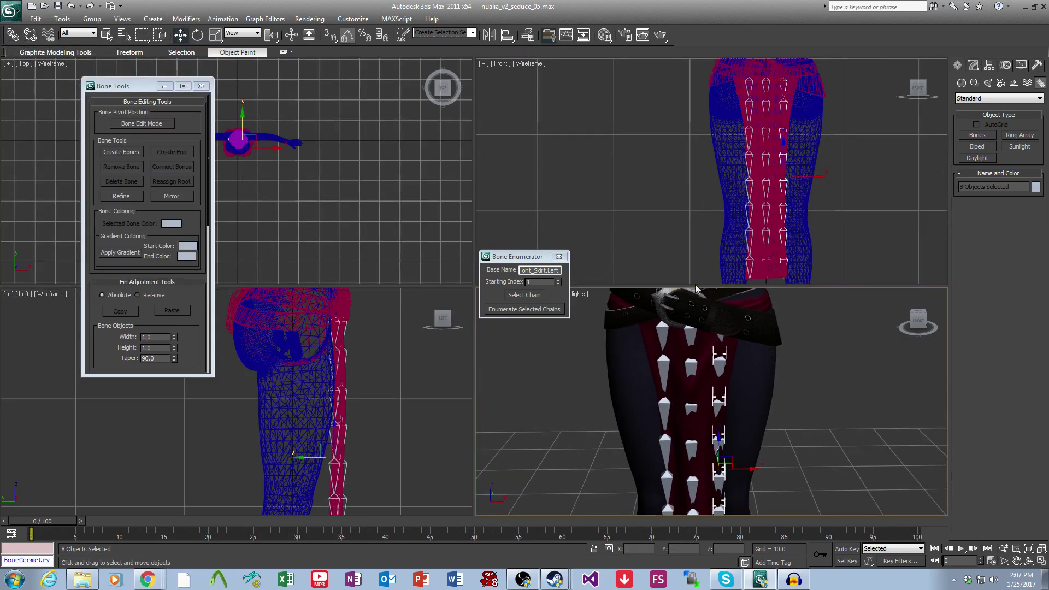
left_click(711, 309)
mouse_move(717, 330)
middle_mouse_down()
mouse_move(728, 362)
mouse_move(713, 338)
middle_mouse_up()
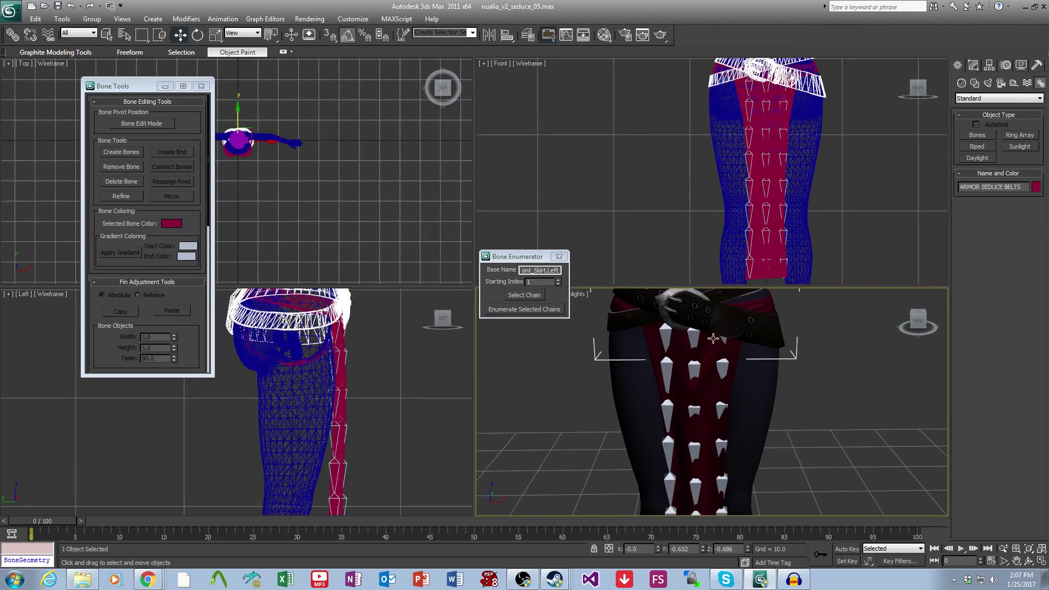
Try rotating the top bone of the Front_Skirt.Left chain, and undo the rotation.
left_click(695, 343)
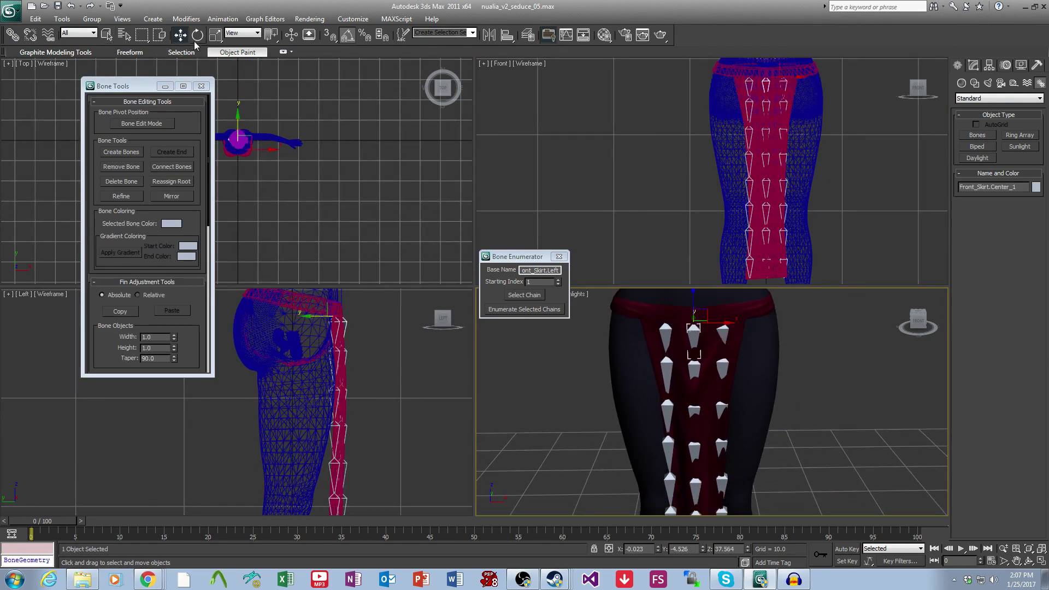
key("e")
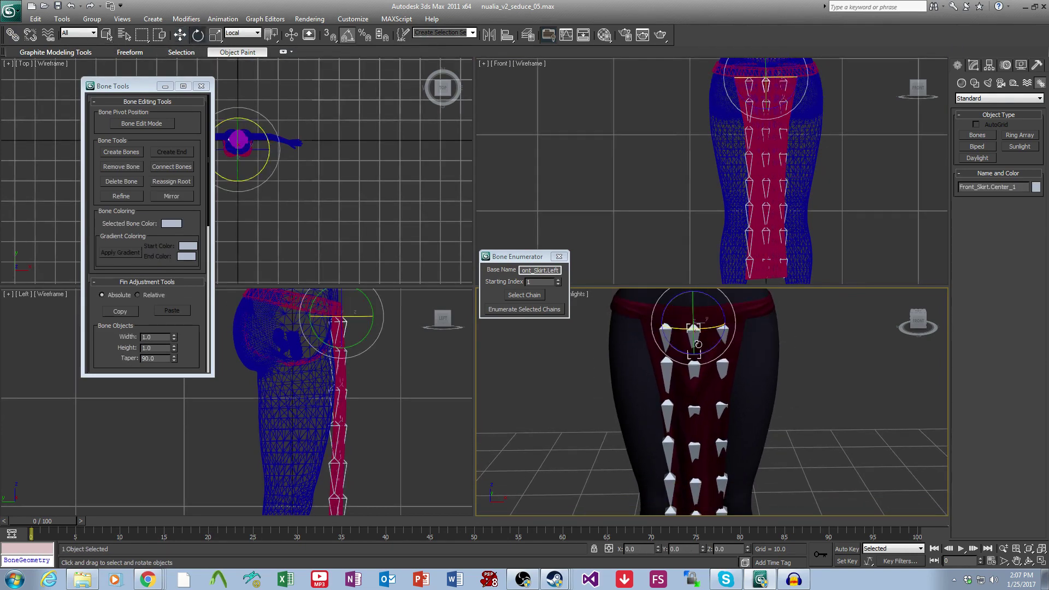
left_click(722, 330)
left_click_drag(745, 298, 735, 286)
key("ctrl+z")
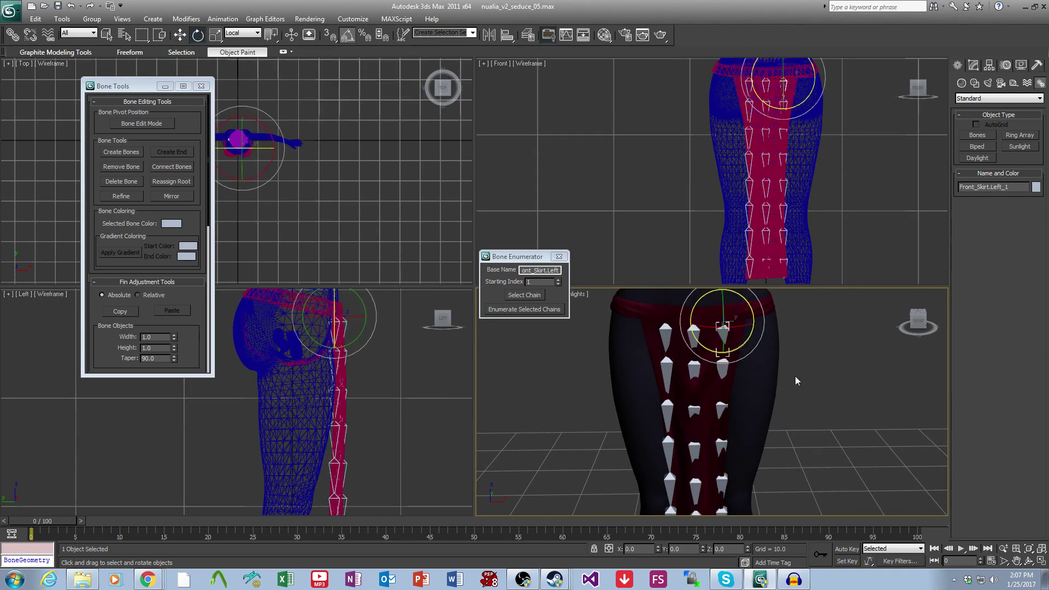
Link the first and second bones of the right and left skirt chains to the matching center chain bones.
left_click(794, 376)
left_click(13, 35)
scroll(663, 316, "up", 3)
left_click(685, 311)
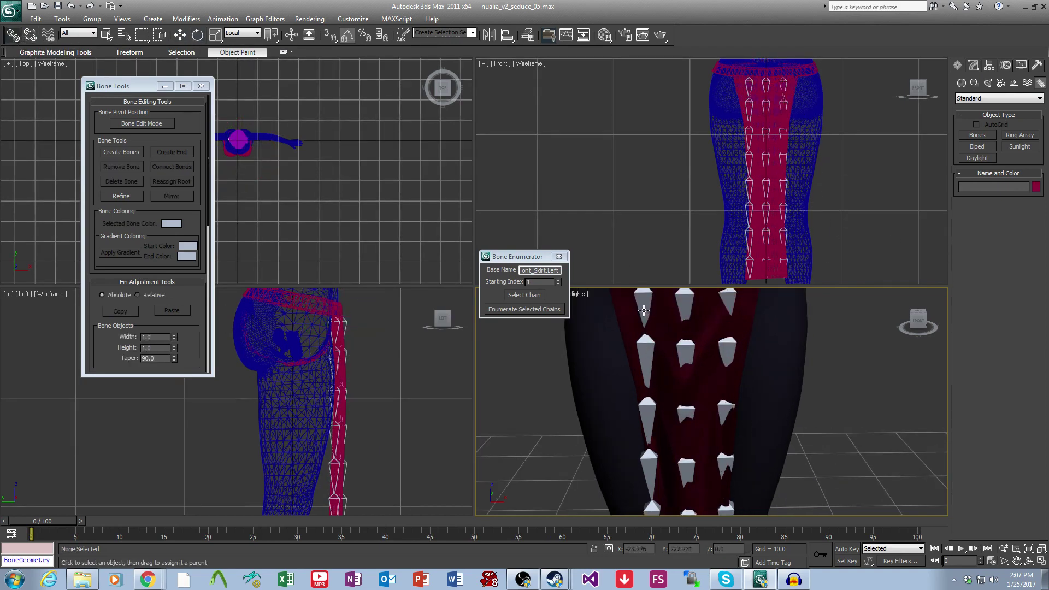
left_click_drag(731, 304, 686, 304)
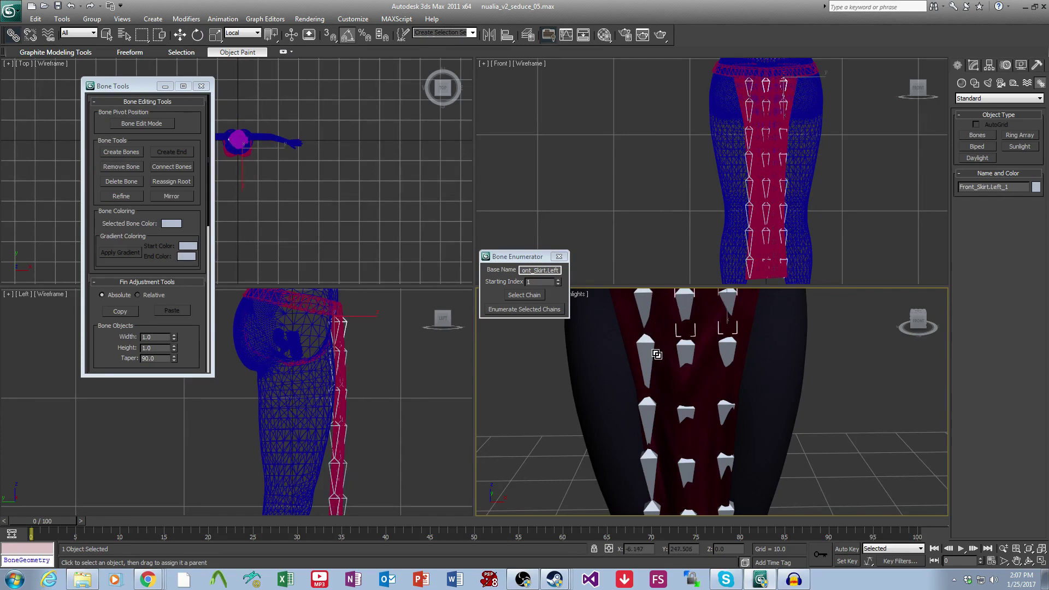
left_click_drag(734, 354, 689, 354)
Test the links by rotating the first and second center chain bones, undoing each rotation.
left_click(180, 36)
middle_click_drag(675, 290, 708, 338)
left_click(679, 304)
left_click(197, 35)
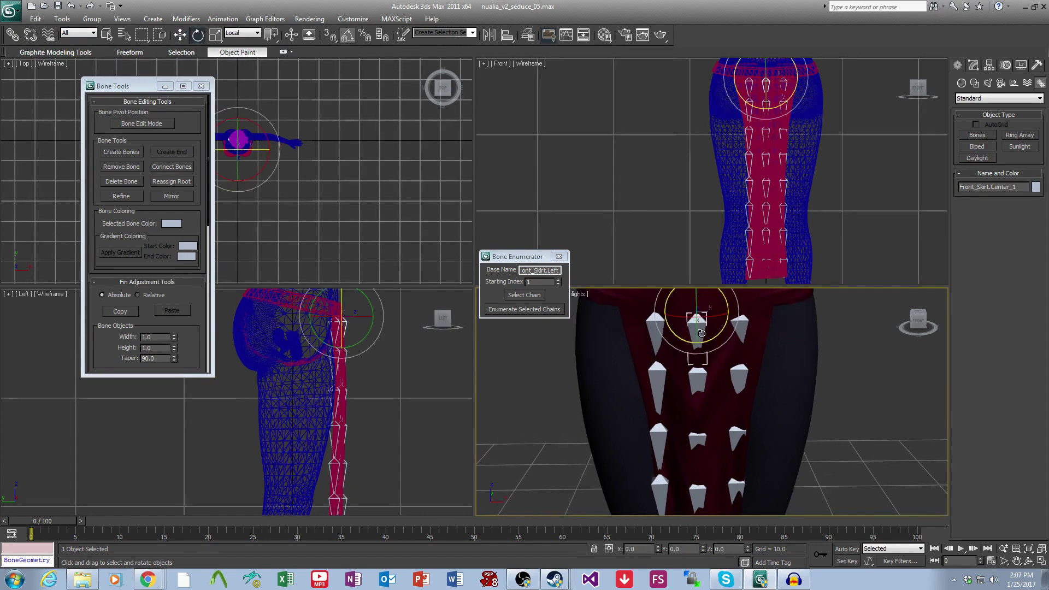
left_click_drag(697, 334, 698, 309)
scroll(713, 354, "down", 2)
key("ctrl+z")
scroll(712, 344, "down", 1)
left_click(701, 334)
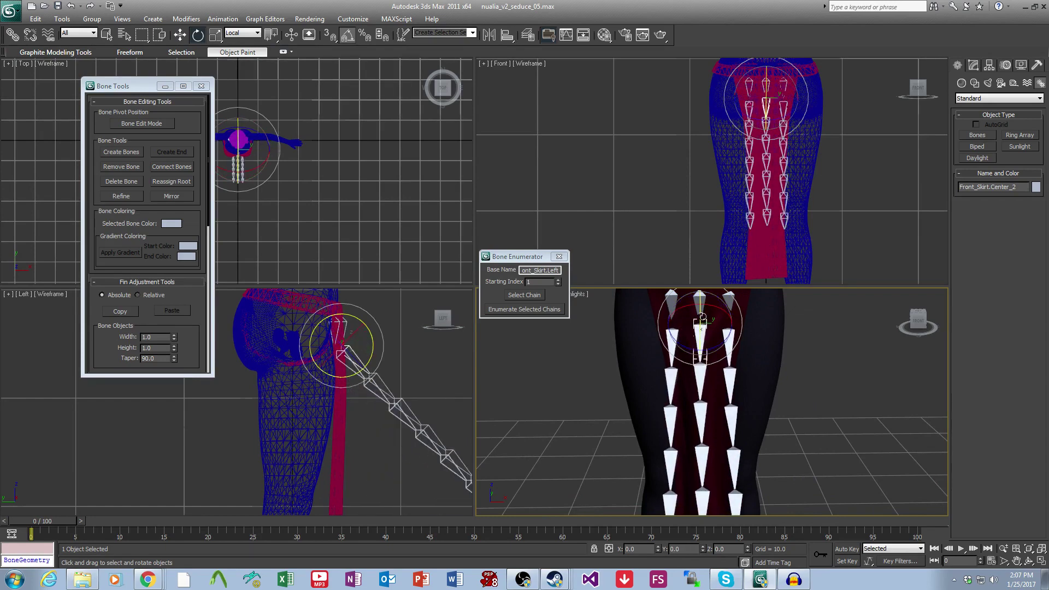
key("ctrl+z")
Try rotating the top bone of the Front_Skirt.Right chain, and undo the rotation.
middle_click_drag(707, 326, 708, 350)
left_click(671, 322)
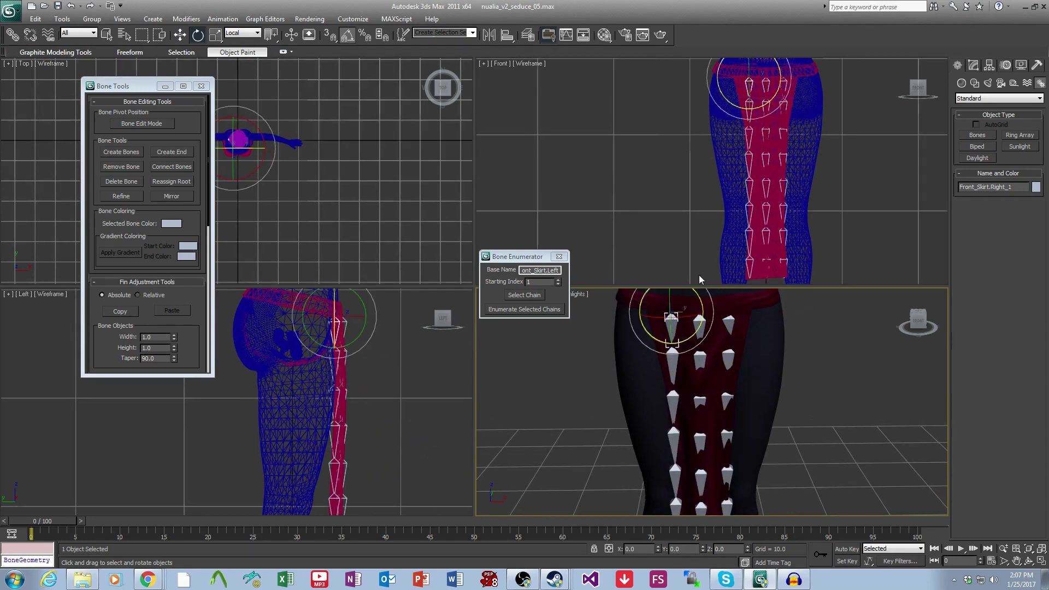
left_click_drag(697, 284, 793, 405)
key("ctrl+z")
Link the third, fourth and fifth bones of both outer chains to the center chain bones in the same rows.
left_click(12, 34)
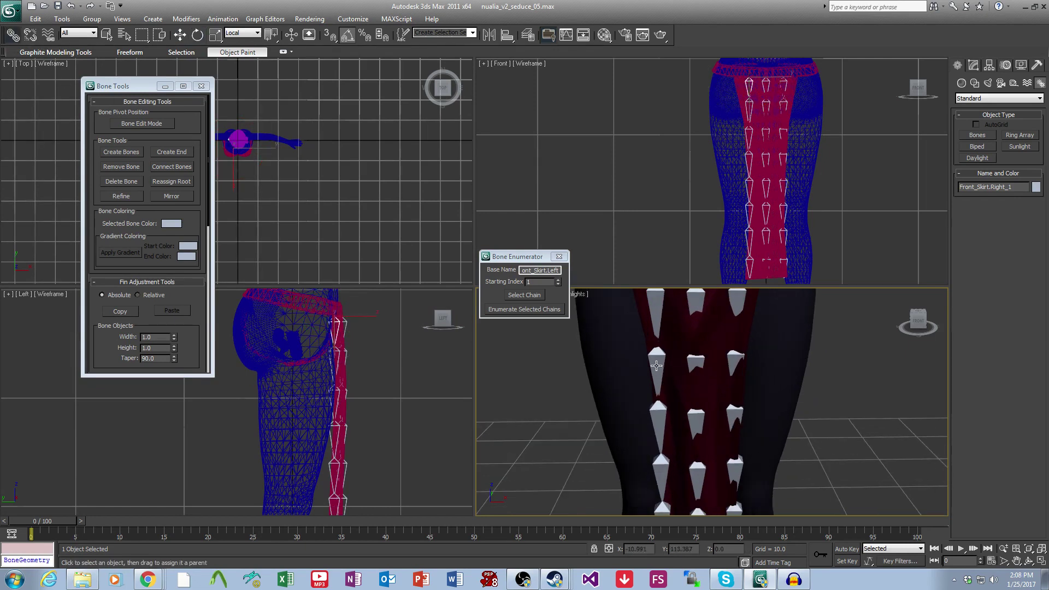
left_click_drag(736, 356, 698, 360)
middle_click_drag(724, 428, 721, 358)
left_click_drag(654, 347, 702, 340)
left_click_drag(663, 404, 702, 406)
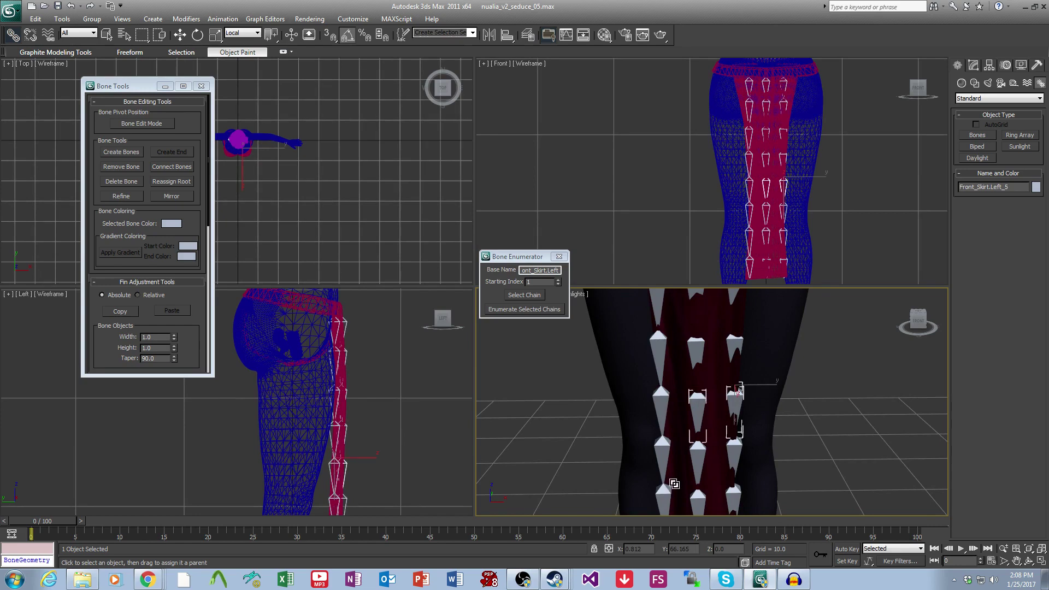
Link the sixth, seventh and eighth bones of both outer chains to the center chain bones in the same rows.
middle_click_drag(674, 483, 676, 453)
left_click_drag(664, 414, 705, 424)
middle_click_drag(729, 475, 728, 391)
left_click_drag(669, 375, 706, 383)
middle_click_drag(711, 436, 710, 394)
scroll(706, 403, "up", 3)
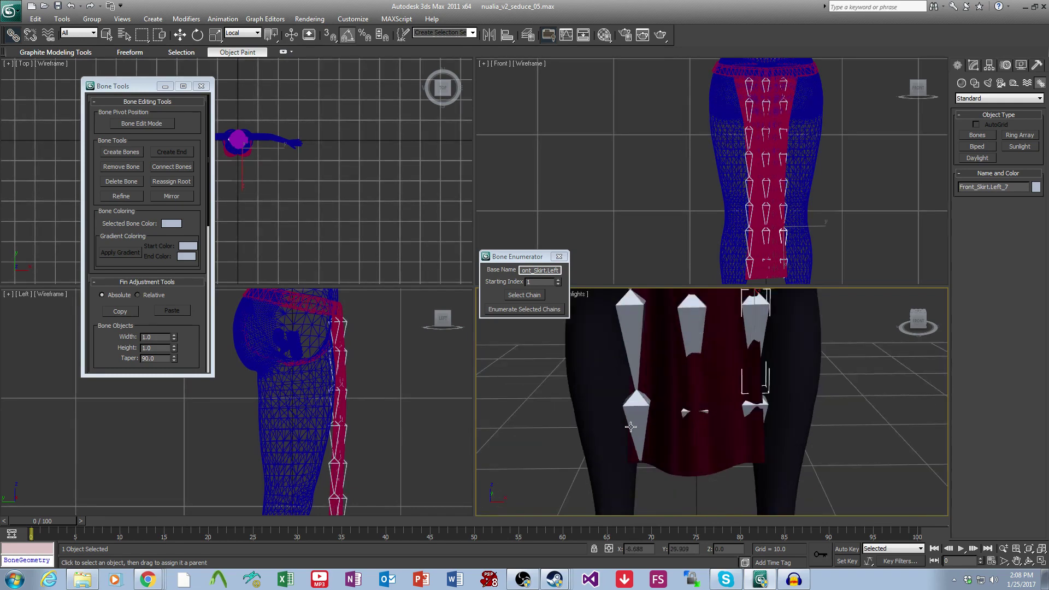
left_click_drag(631, 426, 685, 414)
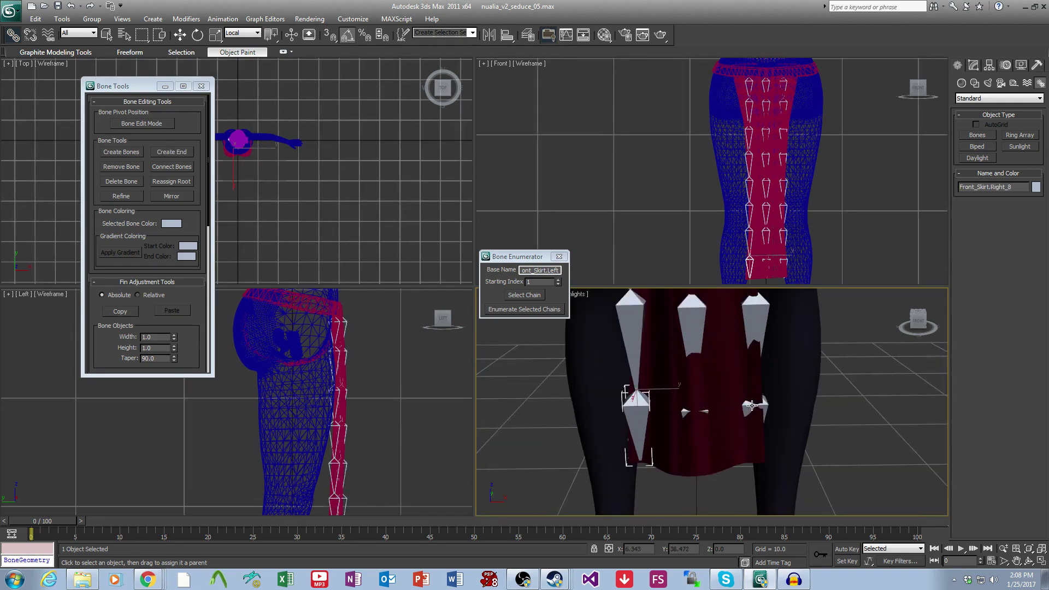
left_click_drag(753, 402, 707, 411)
Select the ARMOR SEDUCE SKIRT mesh and open the polygon level of its Editable Mesh beneath the Skin modifier.
scroll(775, 415, "down", 6)
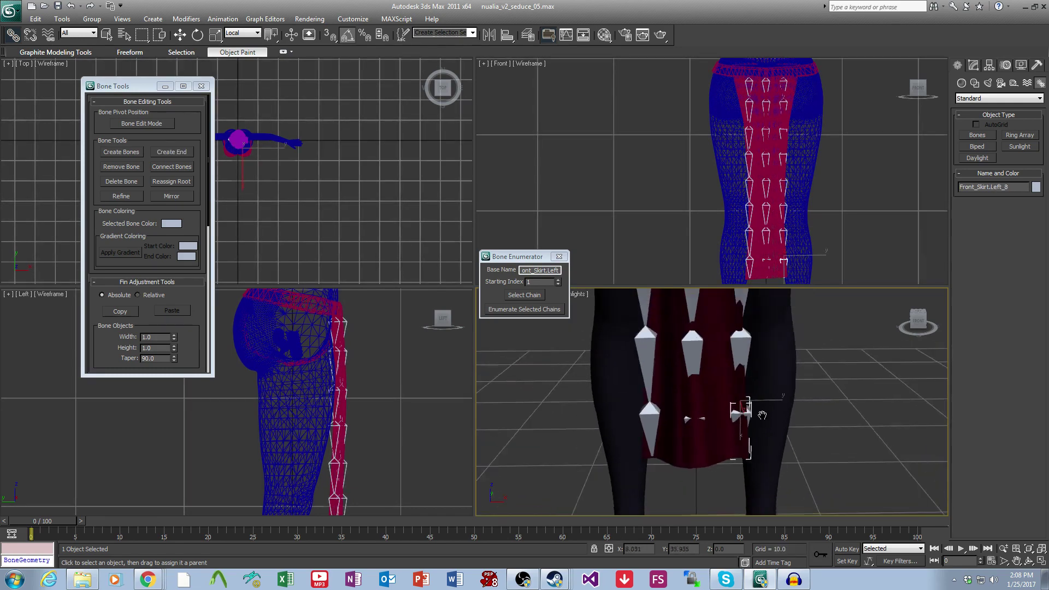
middle_click_drag(765, 464, 767, 416)
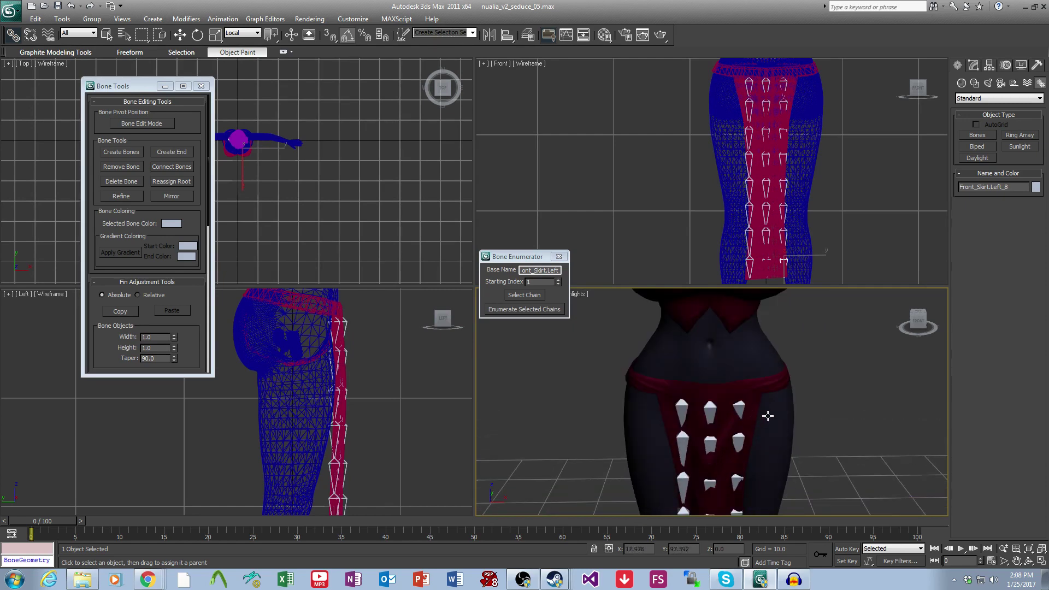
left_click(754, 390)
left_click(973, 65)
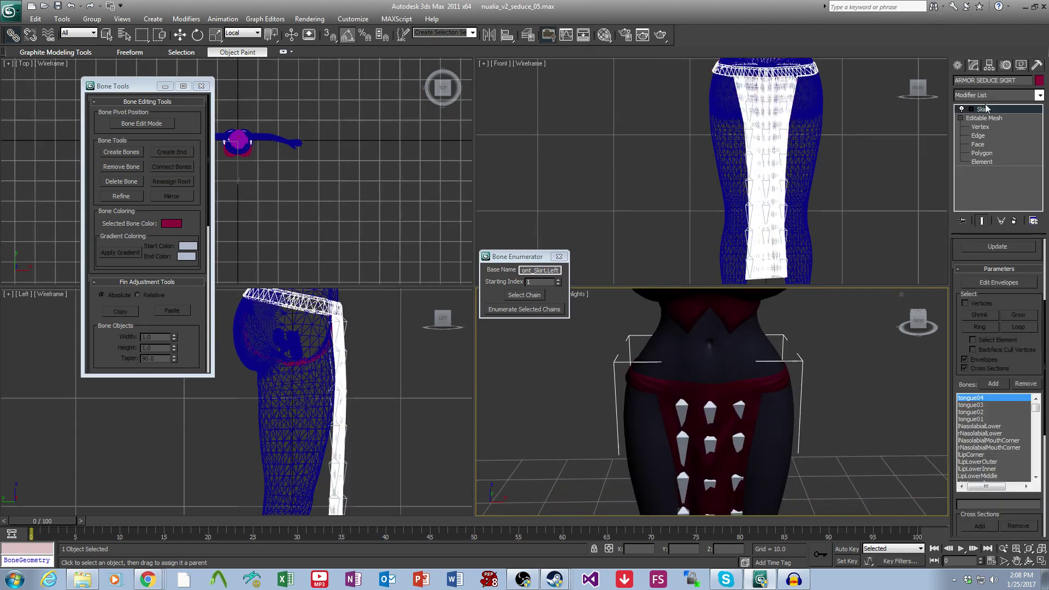
left_click(981, 153)
left_click(759, 393)
Detach the selected front cloth polygons from the skirt mesh as a separate object named SKIRT AUTORIG.
scroll(778, 416, "up", 4)
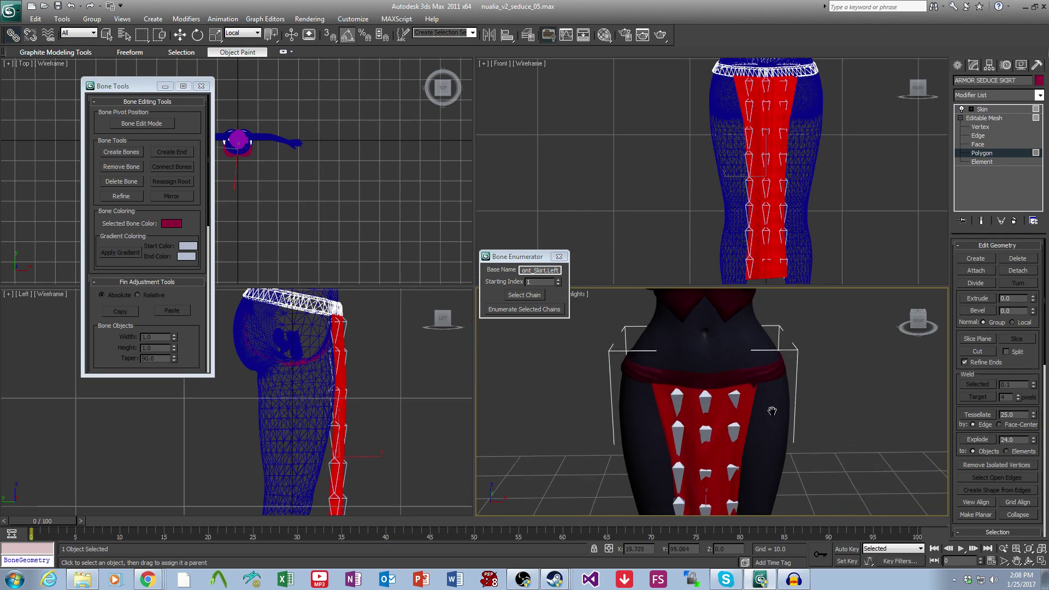
scroll(784, 408, "up", 5)
middle_click_drag(798, 189, 758, 294)
scroll(699, 278, "up", 3)
middle_click_drag(699, 275, 739, 175)
scroll(797, 206, "up", 4)
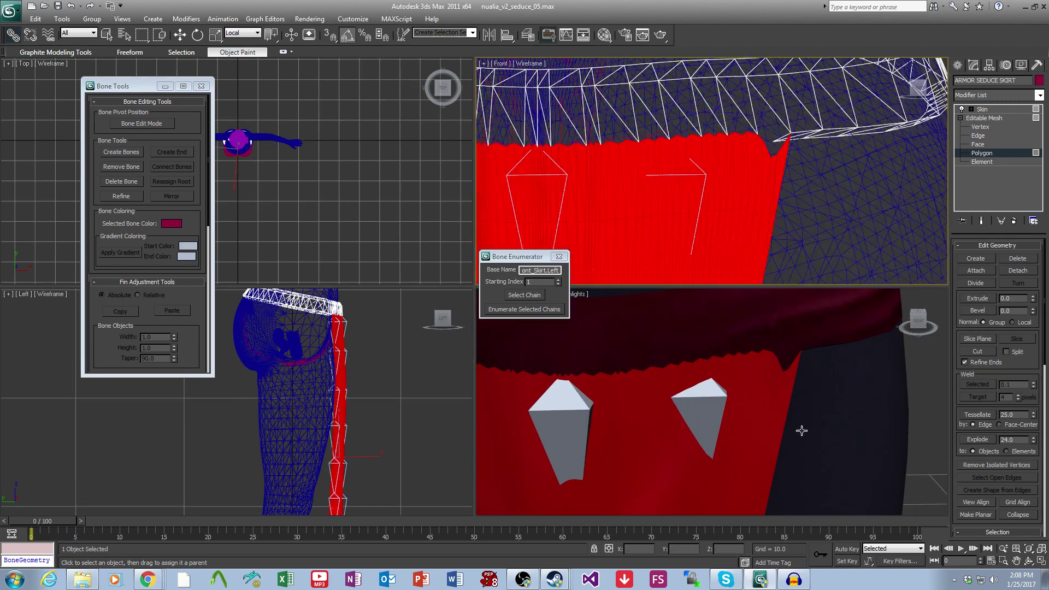
left_click(180, 35)
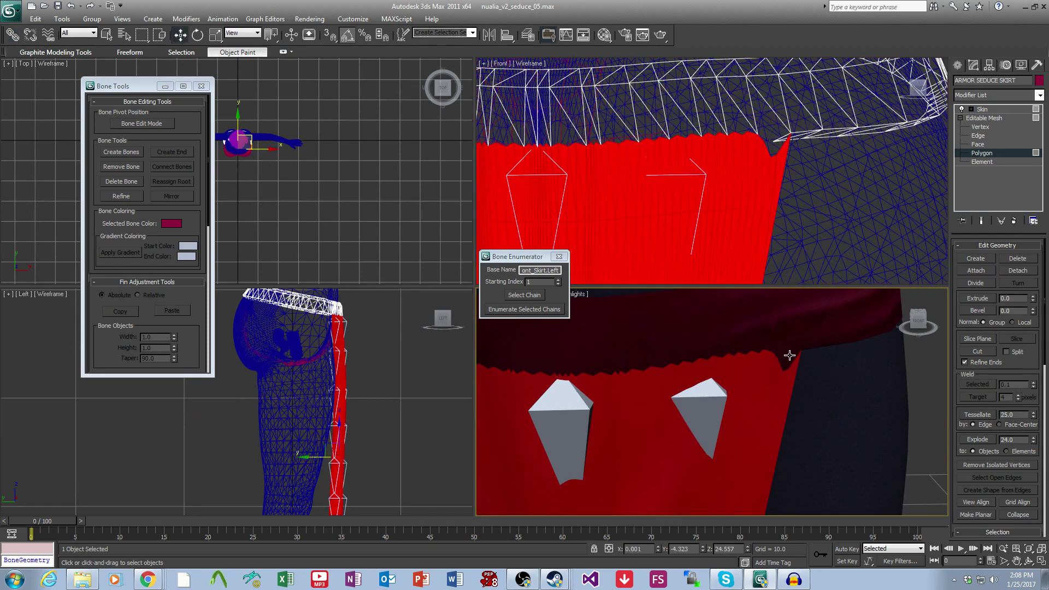
scroll(790, 367, "down", 4)
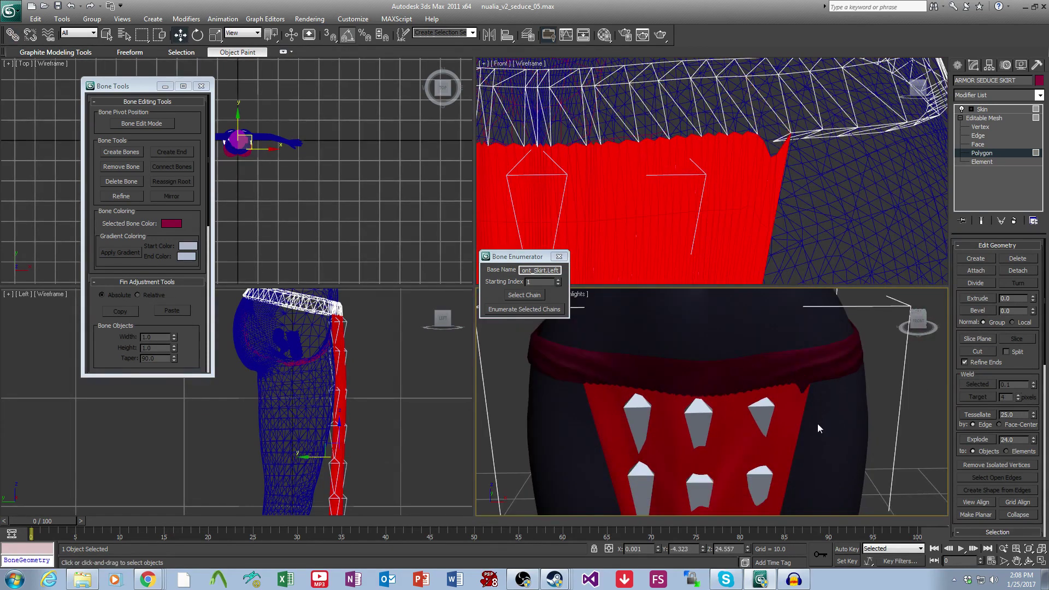
scroll(817, 424, "down", 3)
middle_click_drag(827, 395, 827, 375)
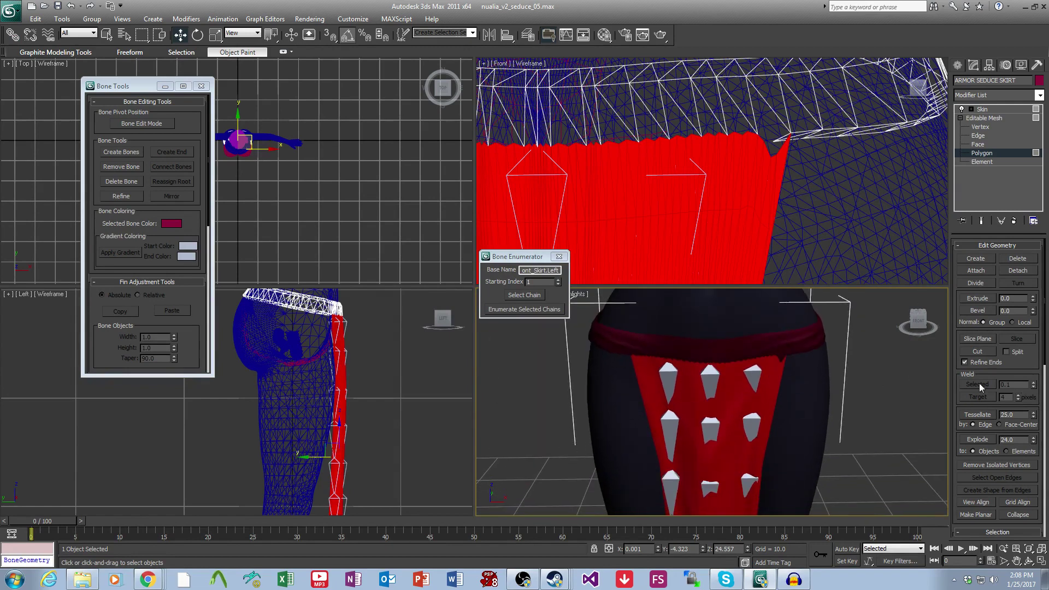
left_click(1024, 272)
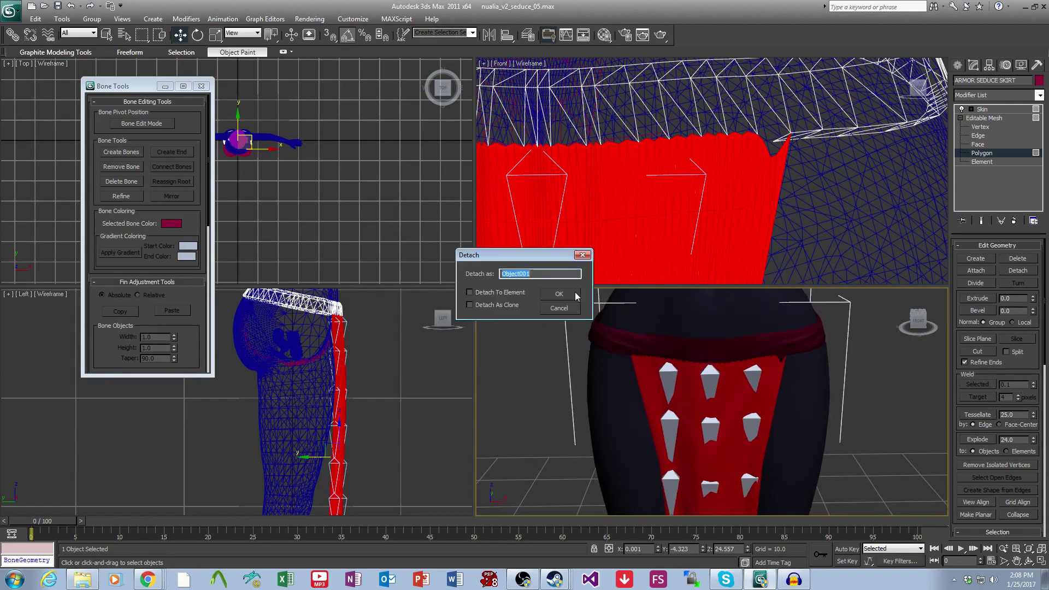
type("SKIRT AUTORIG")
left_click(567, 292)
left_click(984, 109)
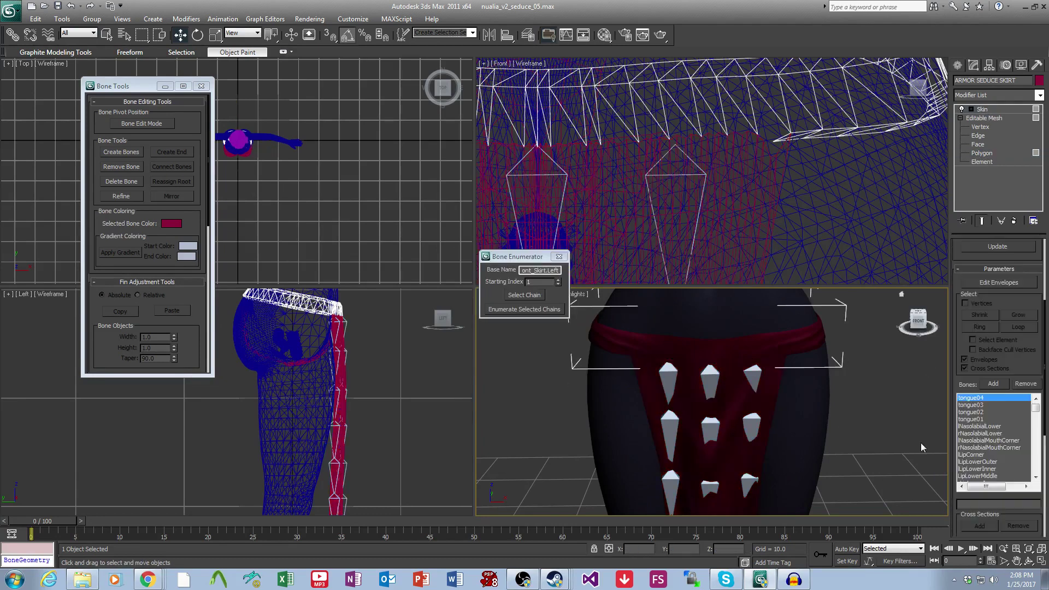
left_click(920, 443)
Apply a Skin modifier to the SKIRT AUTORIG mesh and add all center, left and right Front_Skirt bones to it.
left_click(774, 384)
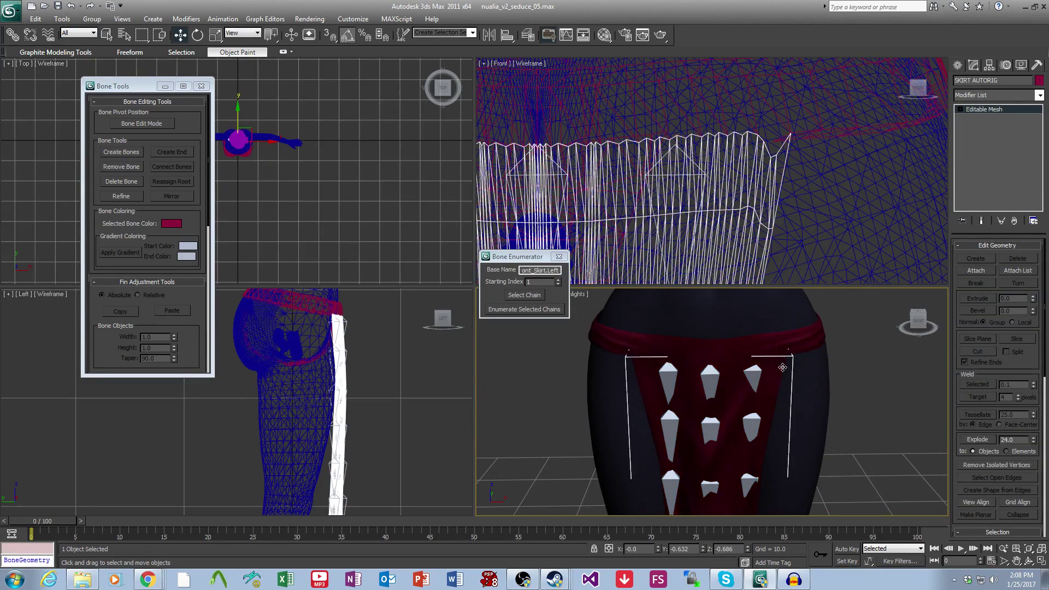
scroll(782, 367, "down", 2)
left_click(990, 105)
scroll(983, 273, "down", 5)
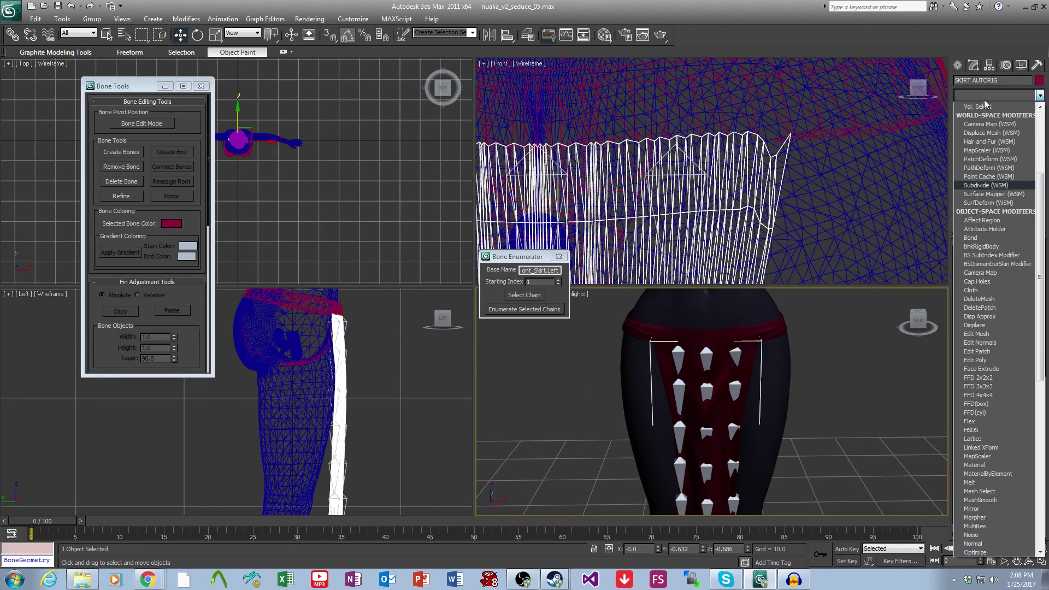
left_click(974, 282)
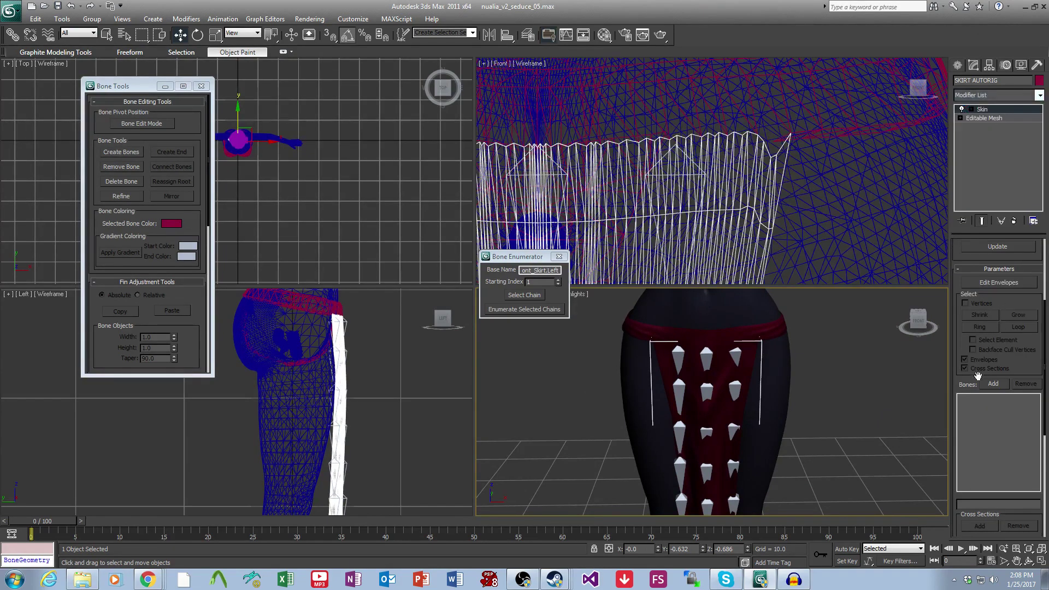
left_click(992, 384)
left_click_drag(173, 227, 314, 422)
left_click(319, 396)
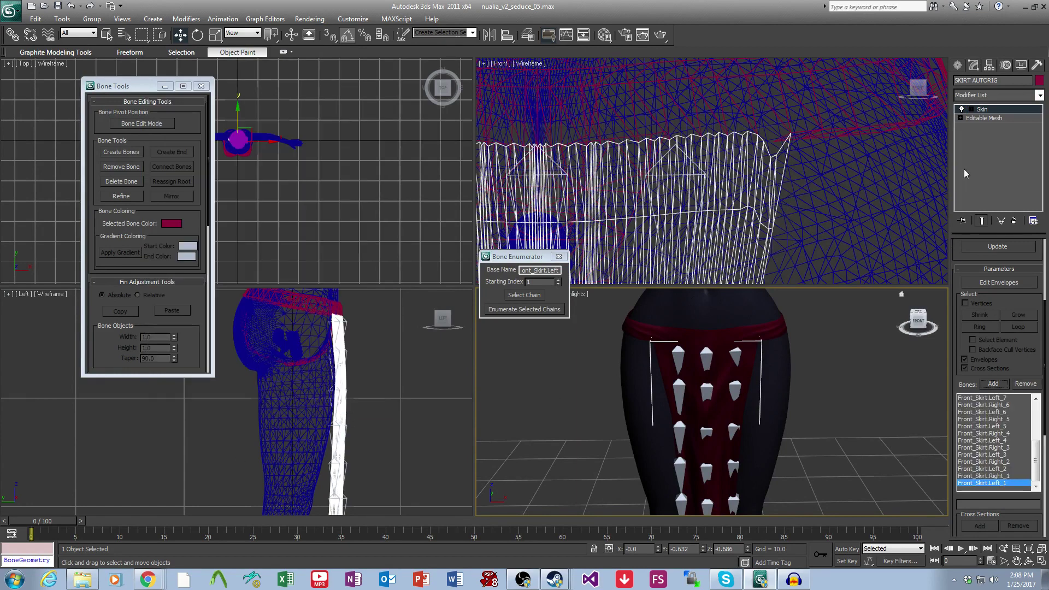
Examine the skin envelopes of the Front_Skirt.Left_1 and Front_Skirt.Center_4 bones on the cloth.
left_click(970, 110)
left_click(991, 118)
scroll(764, 369, "up", 6)
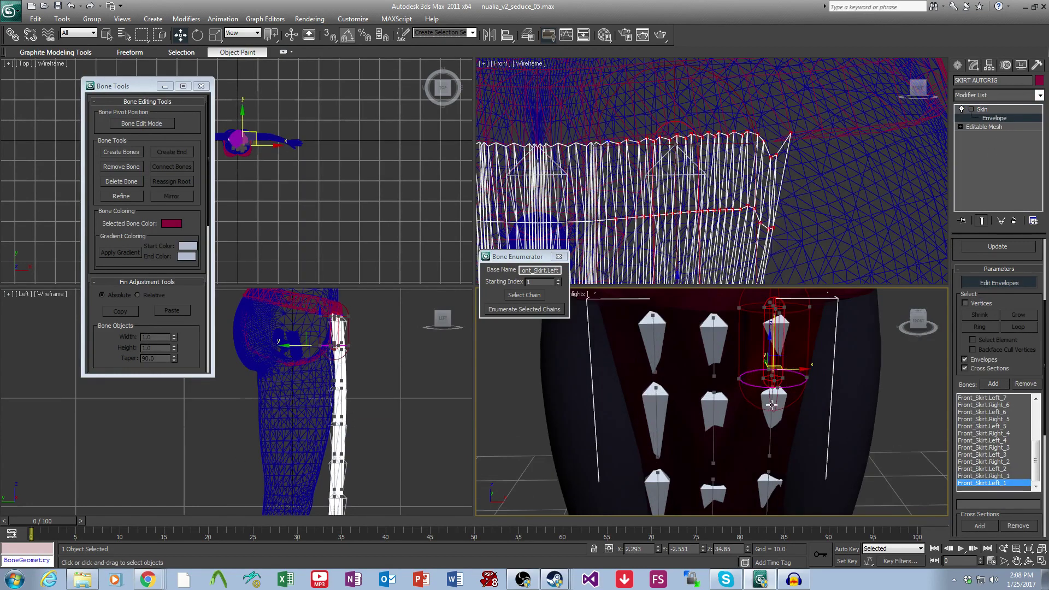
middle_click_drag(707, 415, 772, 437)
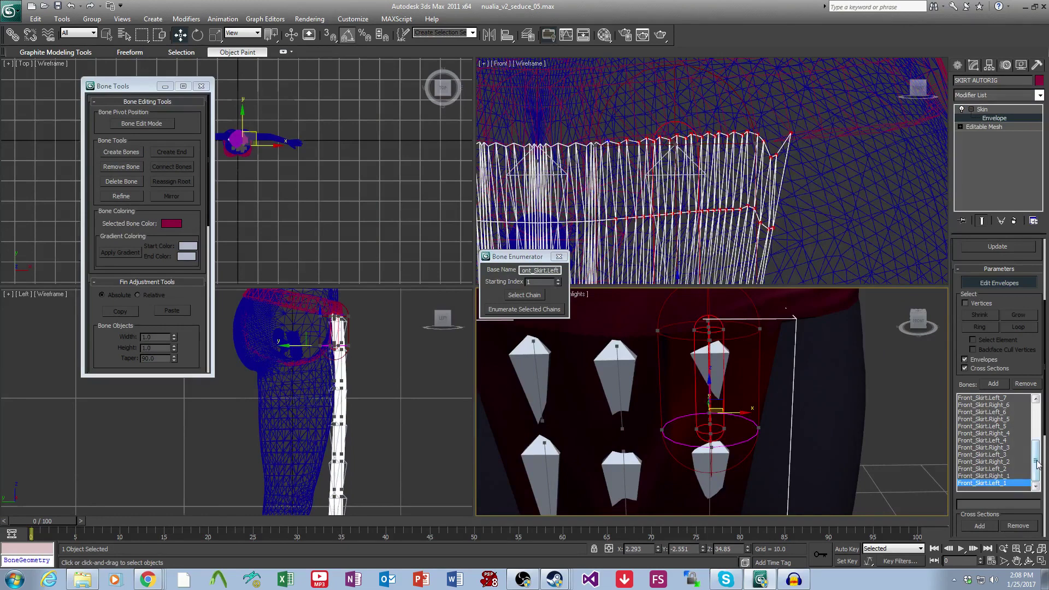
left_click_drag(1036, 458, 1028, 390)
left_click(996, 406)
left_click(999, 419)
scroll(764, 447, "down", 3)
middle_click_drag(764, 447, 755, 375)
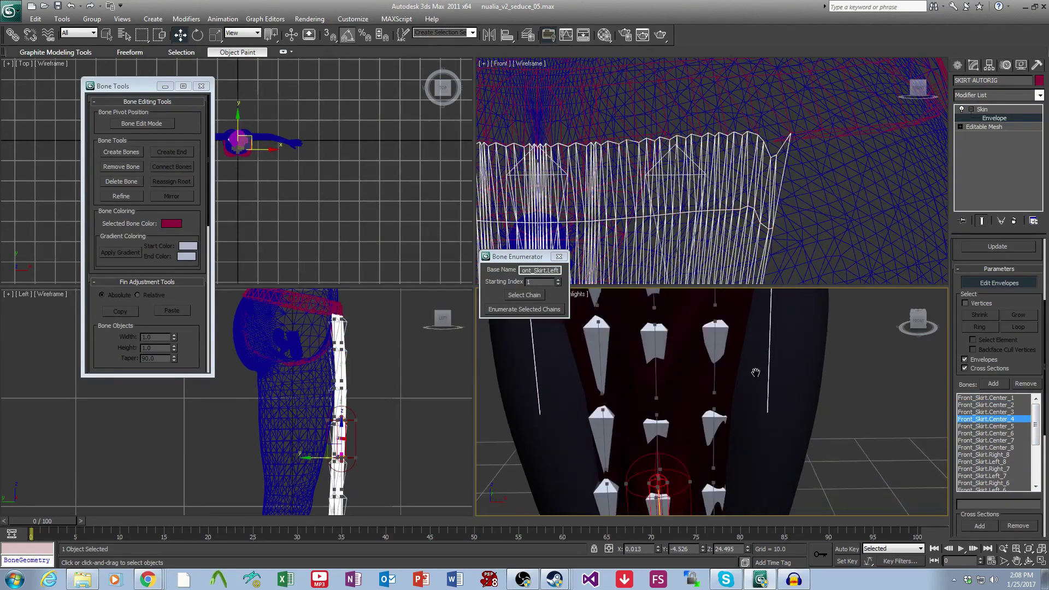
middle_click_drag(726, 486, 740, 403)
middle_click_drag(748, 168, 732, 129)
middle_click_drag(339, 453, 277, 386)
scroll(277, 387, "up", 4)
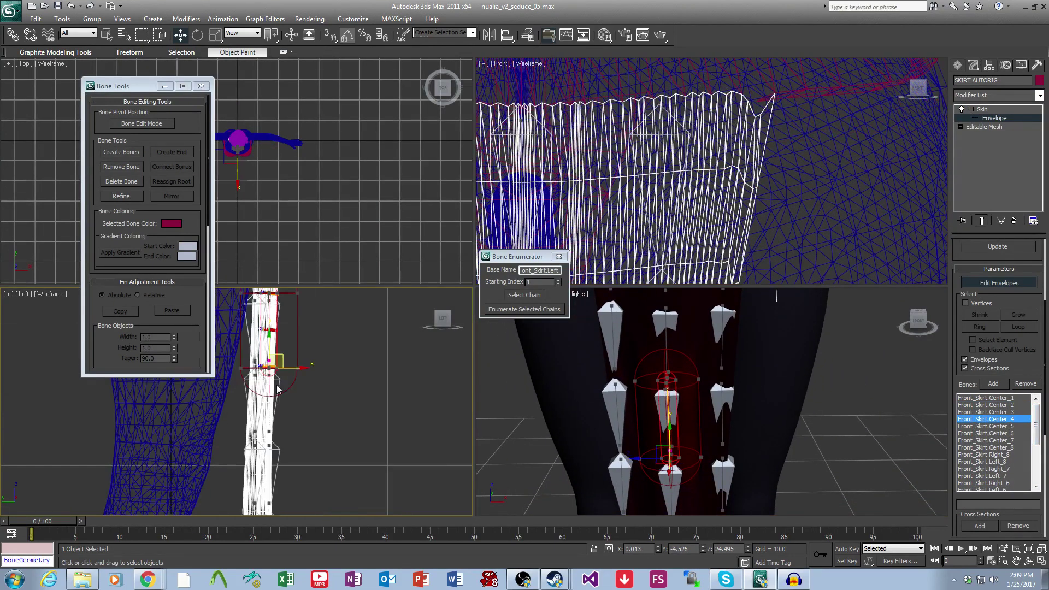
scroll(749, 159, "down", 6)
middle_click_drag(738, 270, 739, 58)
scroll(738, 60, "down", 6)
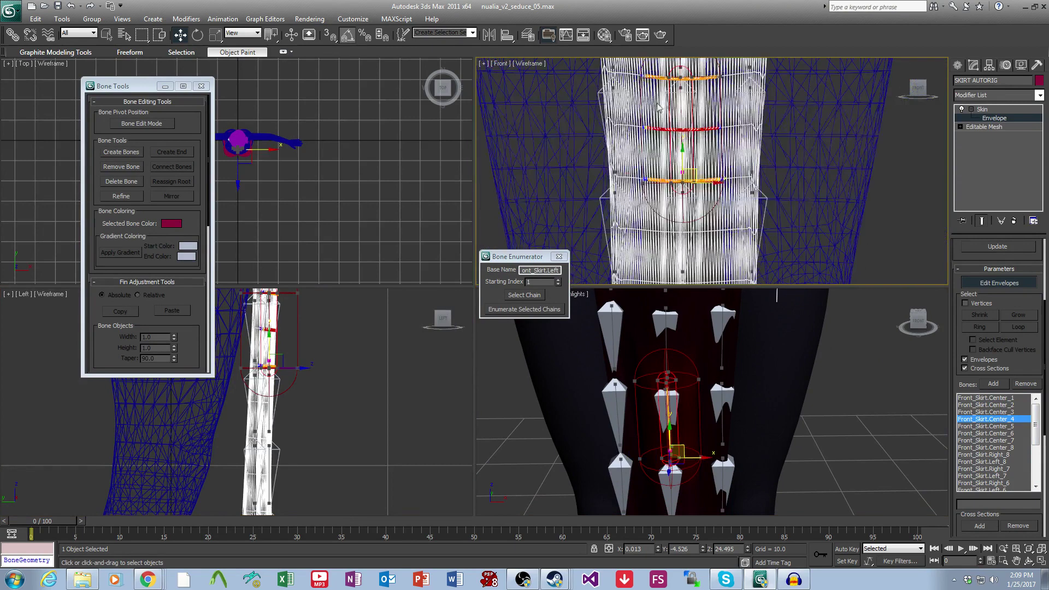
Enable vertex selection in the Skin modifier and check each bone's influence from Front_Skirt.Center_1 through Front_Skirt.Left_1.
left_click(1000, 400)
middle_click_drag(851, 181, 807, 223)
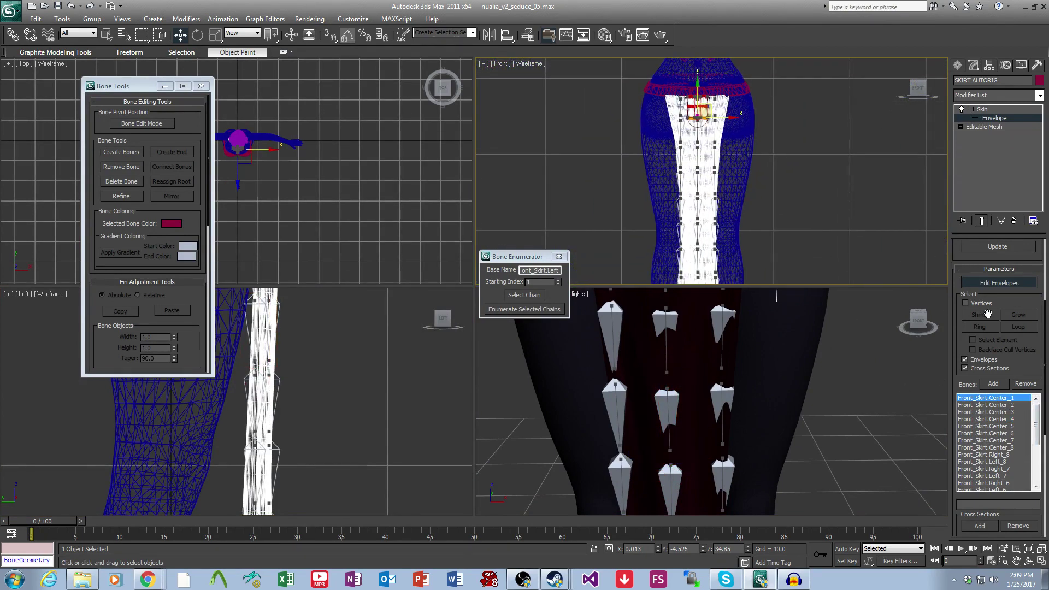
left_click(980, 304)
middle_click_drag(828, 152, 811, 199)
scroll(811, 199, "up", 5)
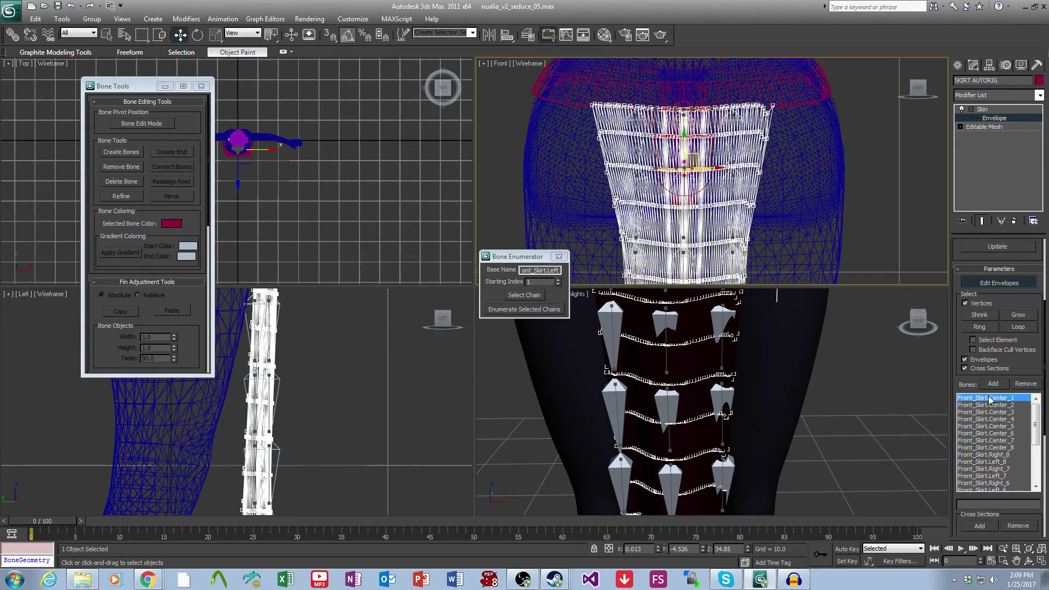
key("Down")
key("Down")
key("Down")
key("Down")
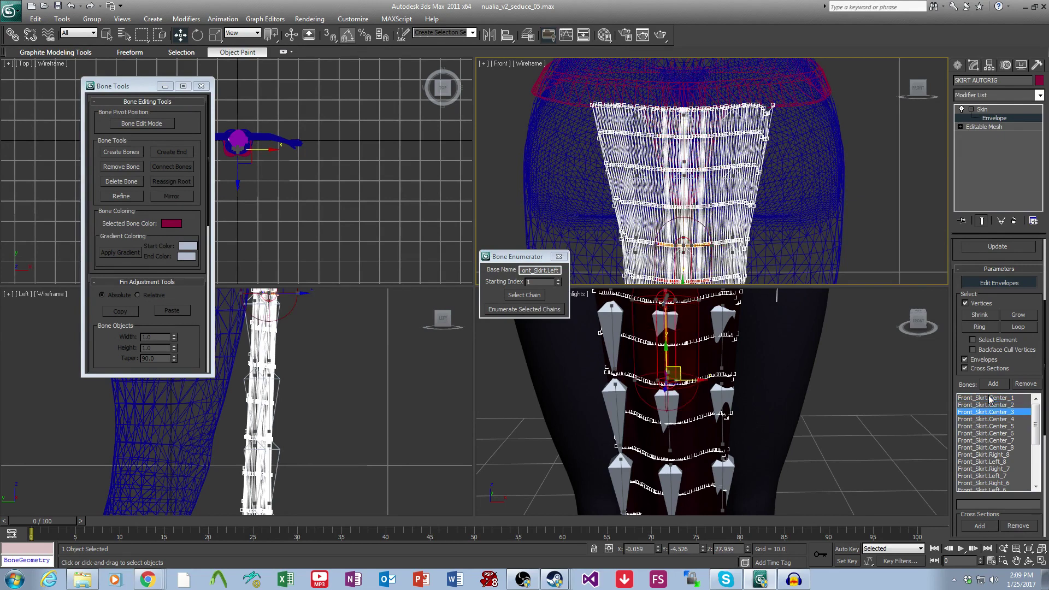
key("Down")
key("Down")
key("Down")
key("Down")
key("Down")
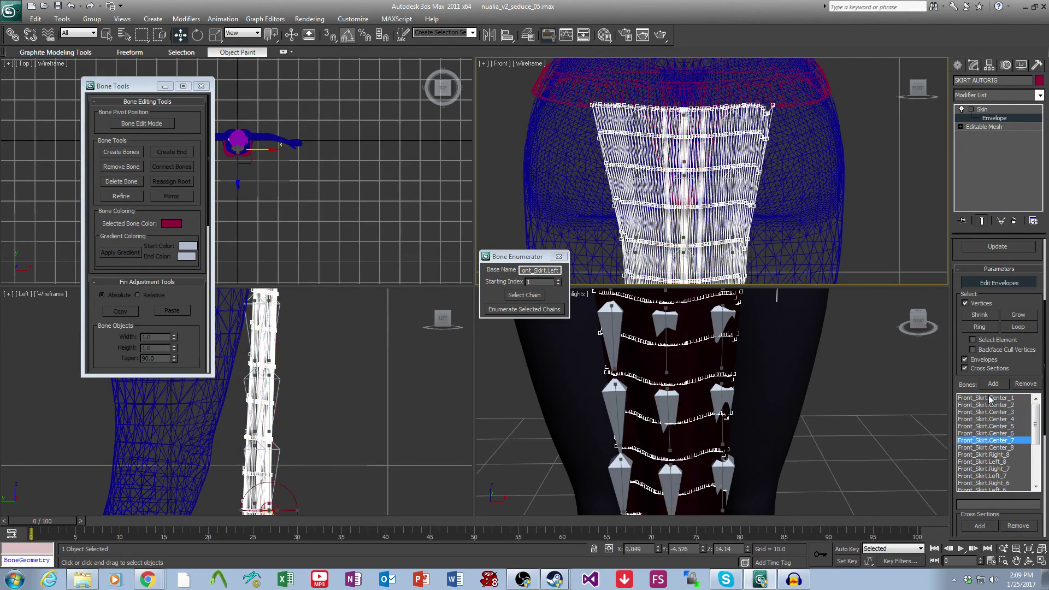
key("Down")
key("Down")
key("Down")
key("Down")
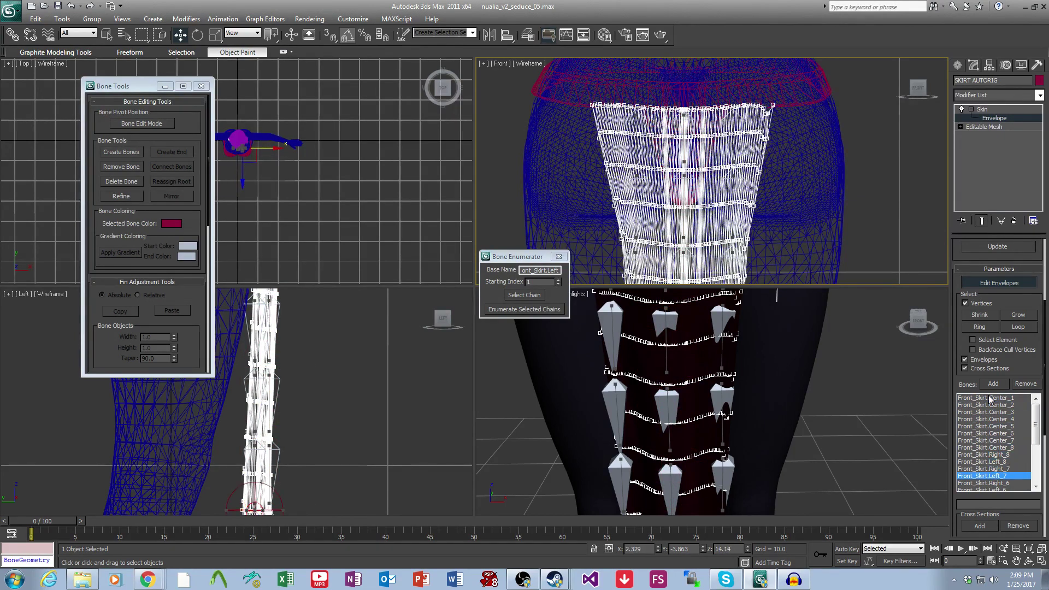
key("Down")
key("Down")
key("Down")
key("Down")
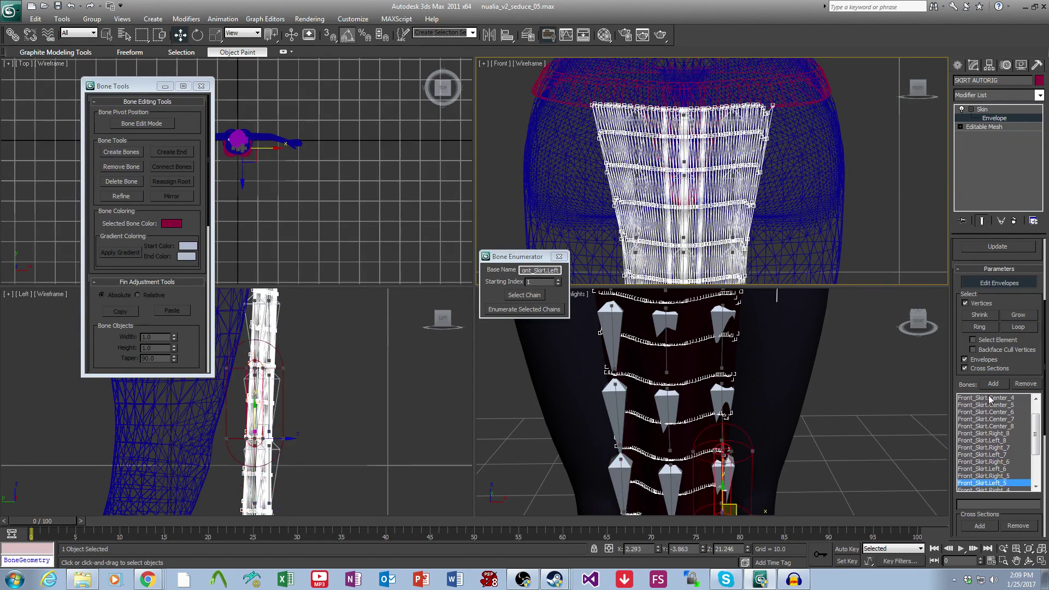
key("Down")
key("Down")
key("Down")
key("Down")
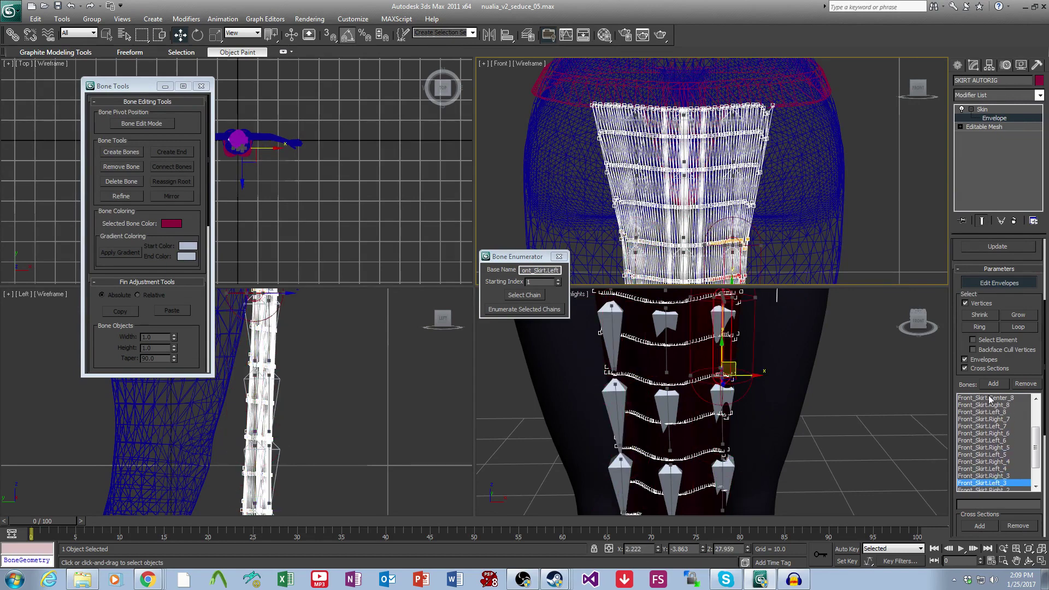
key("Down")
key("Down")
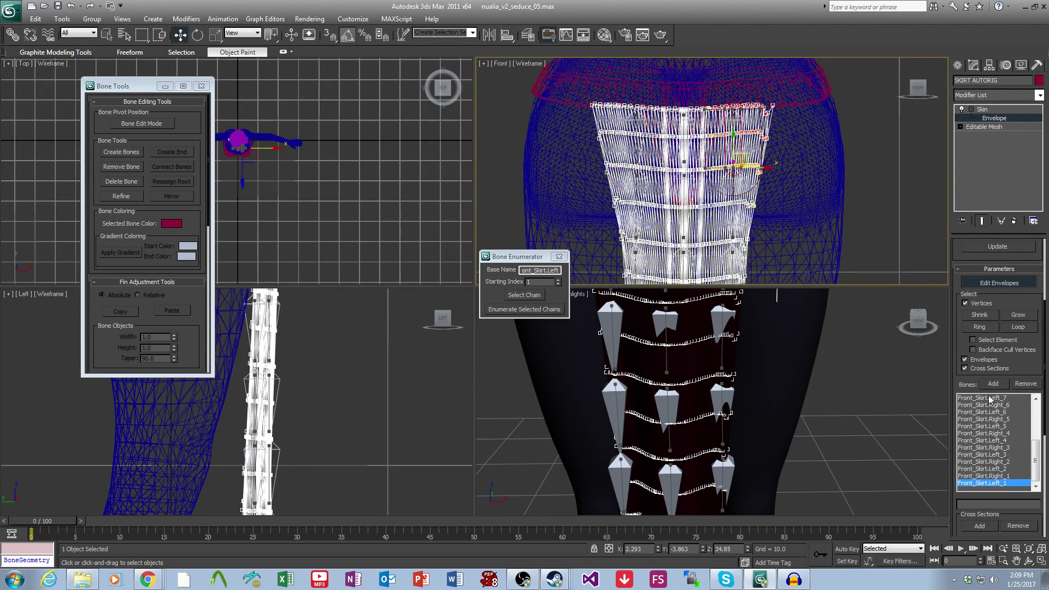
left_click(979, 117)
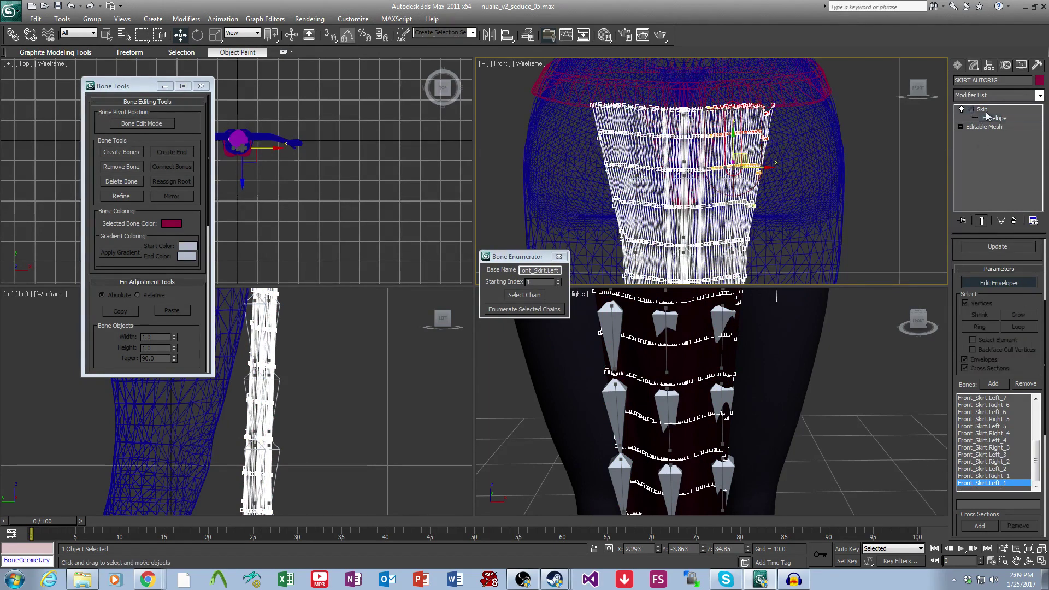
Try rotating the third bones of the center, left and right chains to test the cloth deformation, and undo the rotations.
left_click(677, 352)
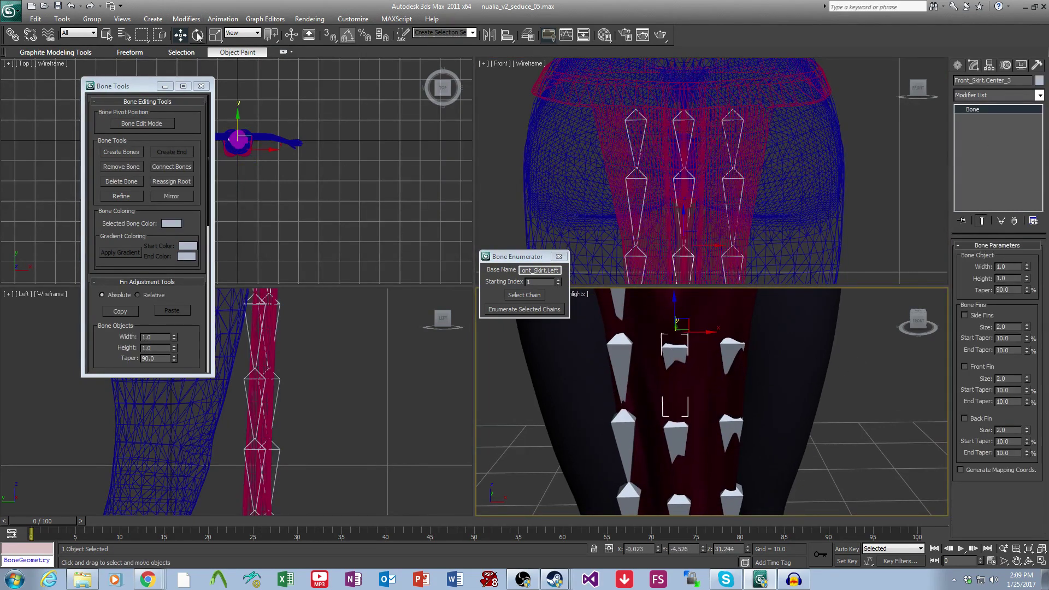
key("e")
middle_click_drag(612, 371, 647, 377, "alt")
left_click_drag(647, 377, 765, 422)
middle_click_drag(766, 421, 732, 424, "alt")
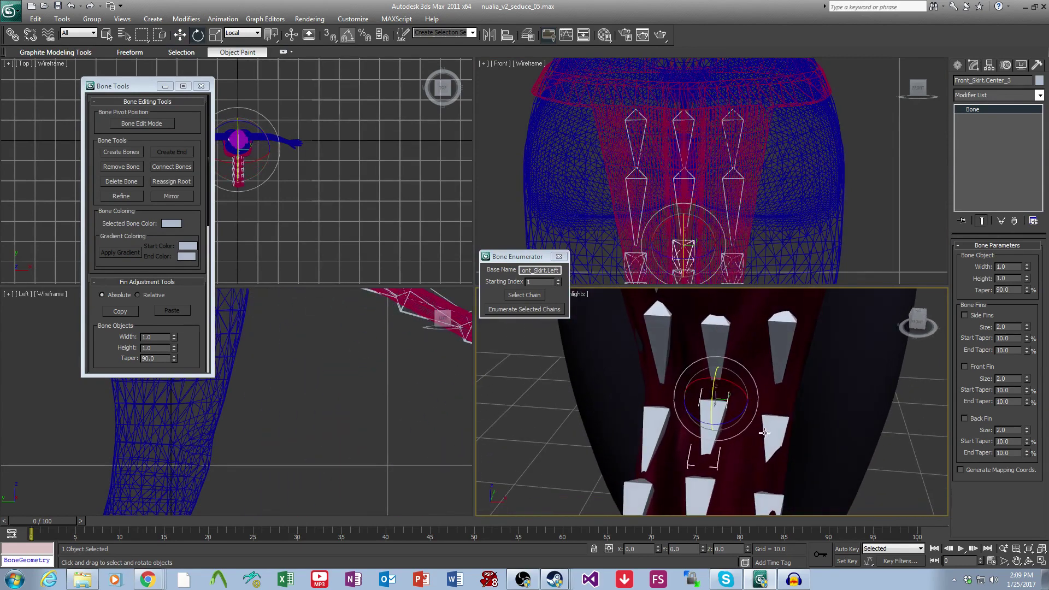
left_click(778, 431)
left_click_drag(792, 436, 742, 440)
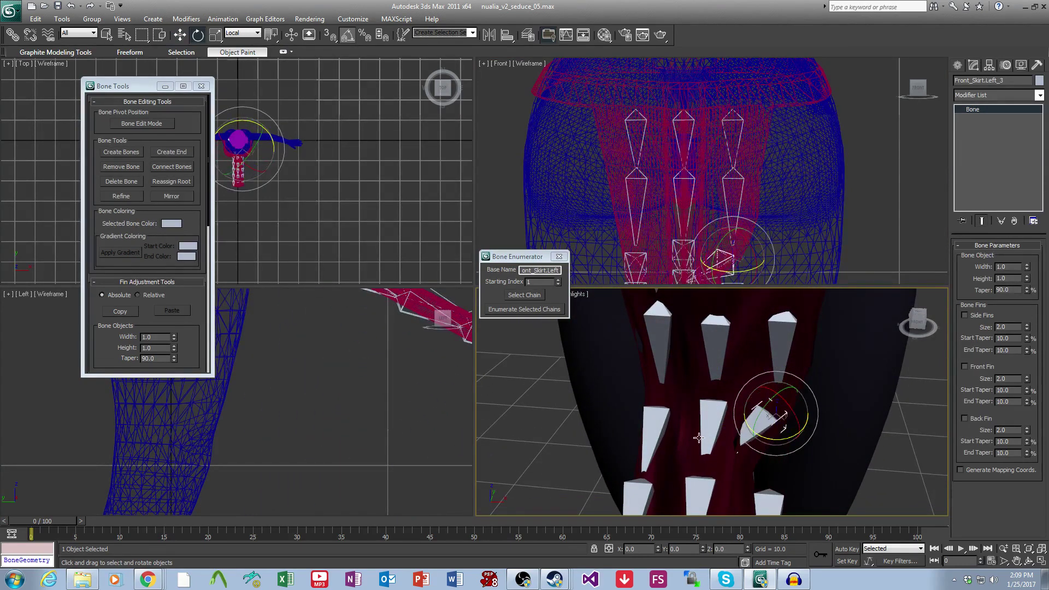
left_click(657, 433)
left_click_drag(673, 428, 696, 431)
middle_click_drag(734, 438, 787, 423, "alt")
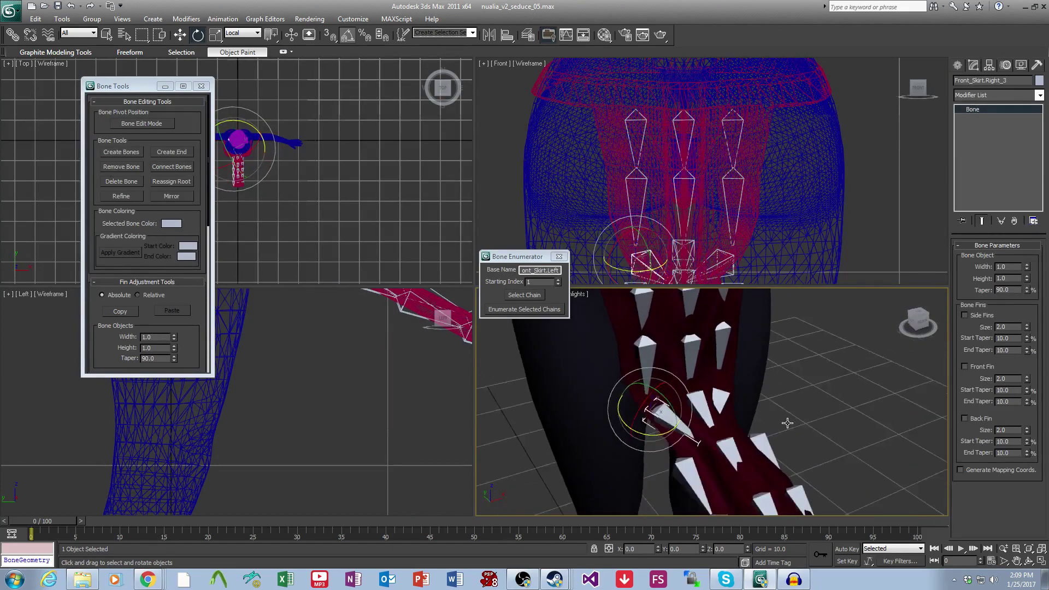
scroll(750, 423, "down", 4)
key("ctrl+z")
key("ctrl+z")
key("ctrl+z")
key("ctrl+z")
key("ctrl+z")
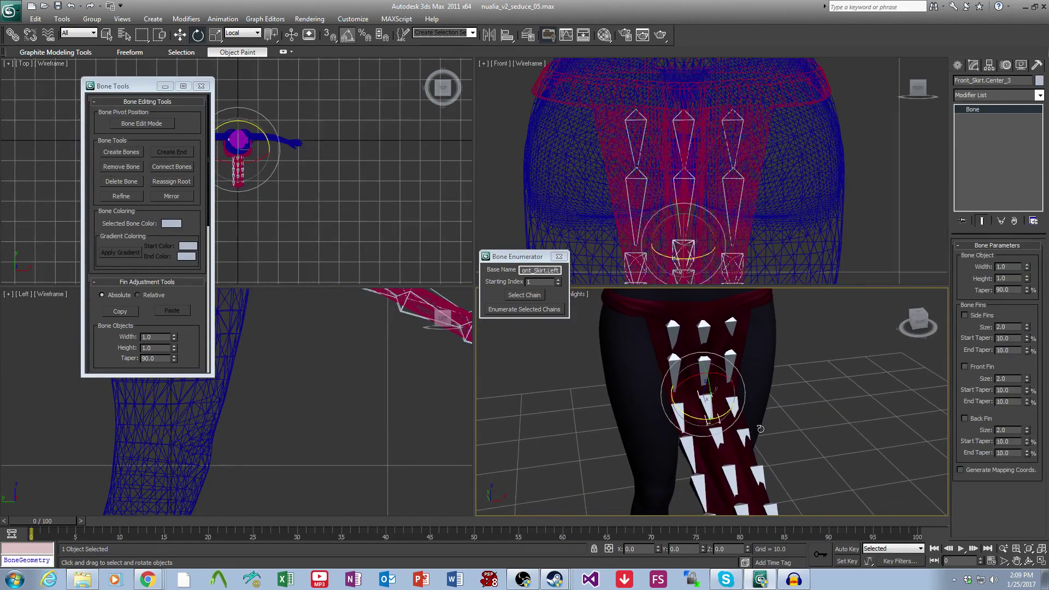
Try rotating the first and second bones of the center chain to test the skirt's deformation, undoing each rotation.
left_click(705, 335)
scroll(708, 363, "up", 3)
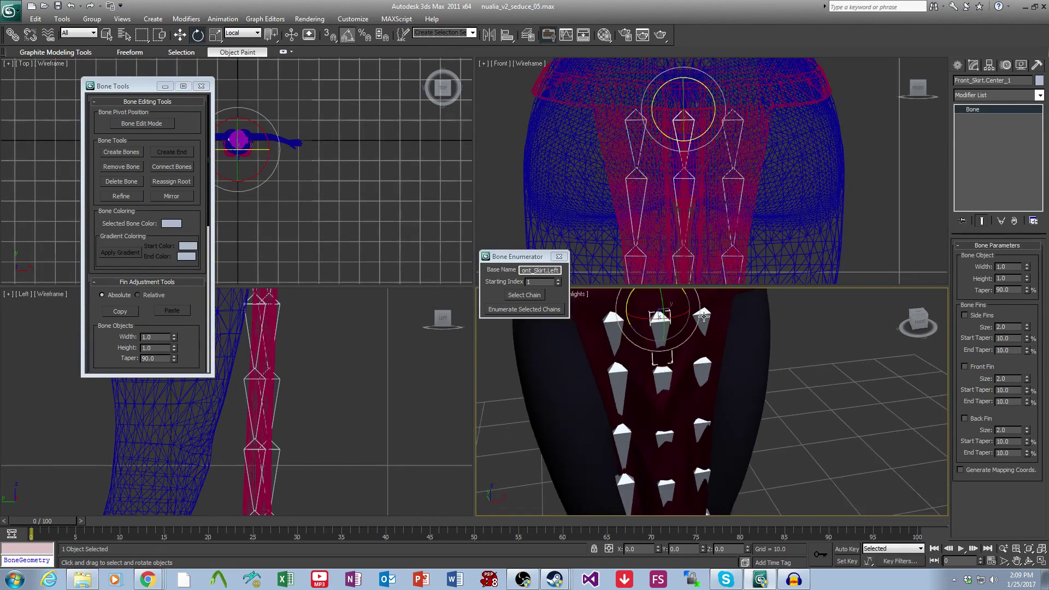
middle_click_drag(686, 333, 715, 400)
left_click_drag(710, 365, 689, 351)
middle_click_drag(735, 397, 735, 329)
key("ctrl+z")
left_click(697, 382)
left_click_drag(705, 343, 691, 350)
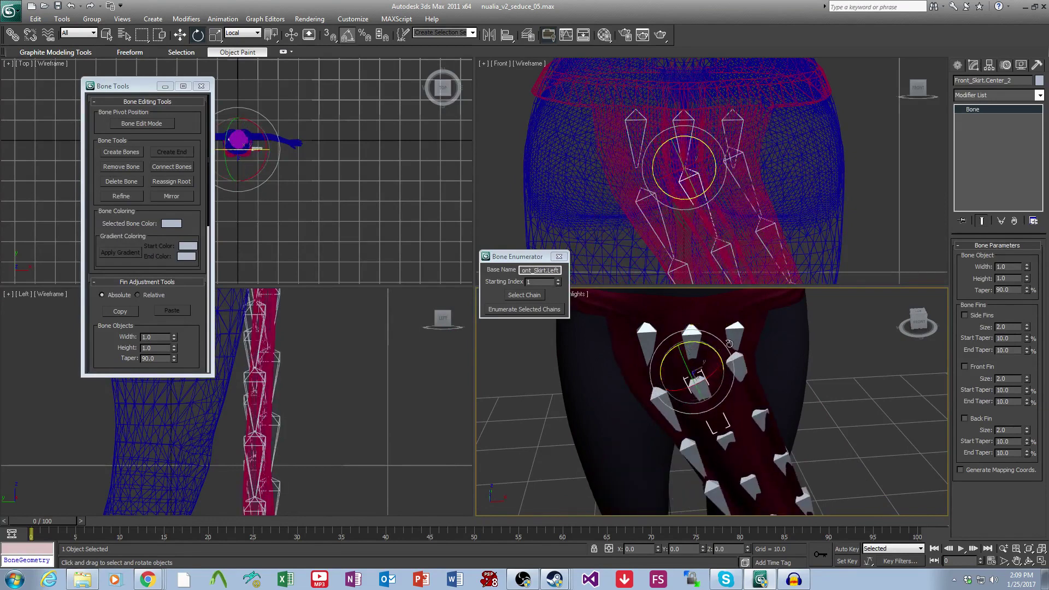
middle_click_drag(705, 374, 704, 315)
key("ctrl+z")
left_click(696, 392)
left_click_drag(715, 365, 697, 347)
middle_click_drag(736, 298, 734, 396)
key("ctrl+z")
Clone the skirt's waistband mesh and the SKIRT AUTORIG front cloth together as copies.
left_click(773, 339)
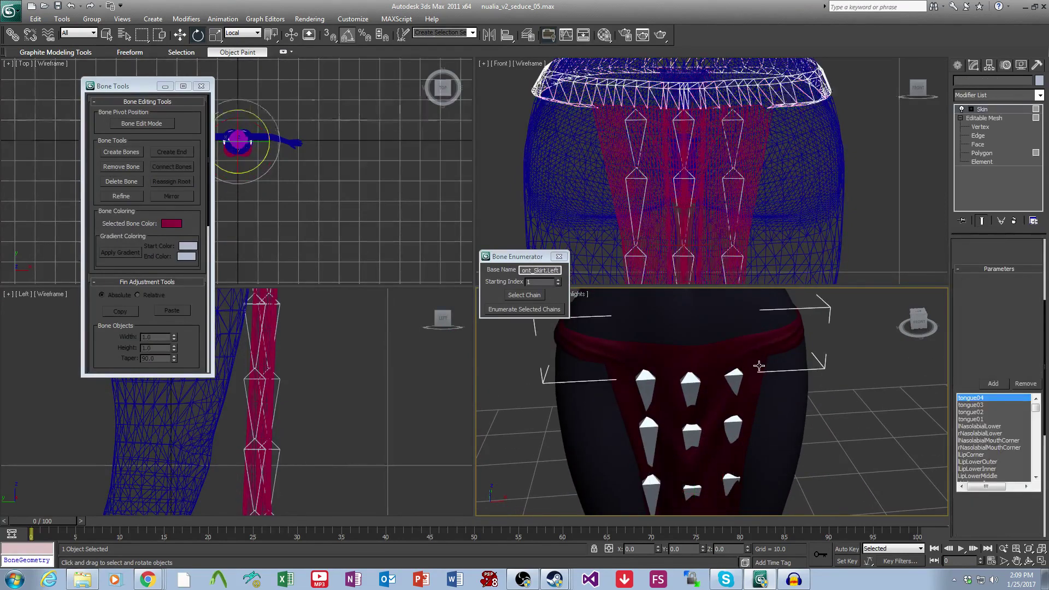
left_click(759, 372, "ctrl")
key("ctrl+v")
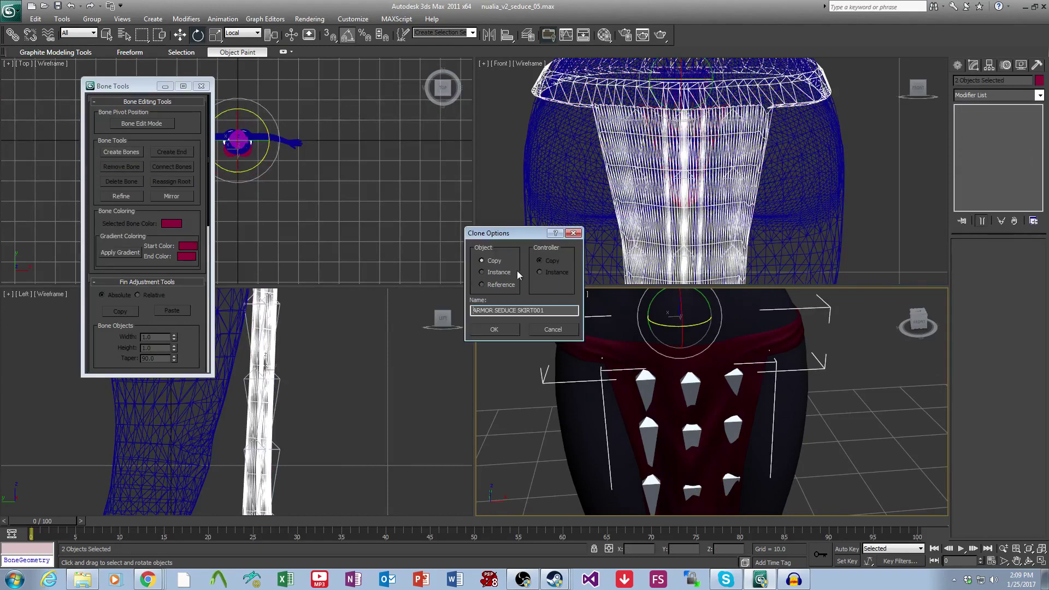
left_click(494, 329)
middle_click_drag(710, 350, 735, 351, "alt")
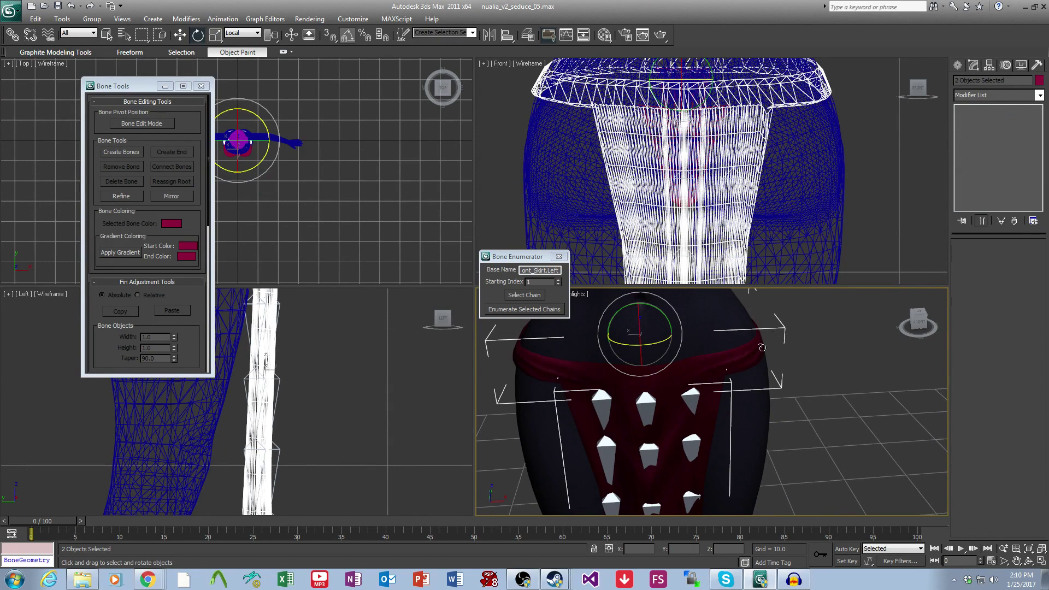
Select the ARMOR SEDUCE SKIRT mesh from the scene list and collapse its modifier stack to an Editable Mesh.
middle_click_drag(710, 429, 802, 446, "alt")
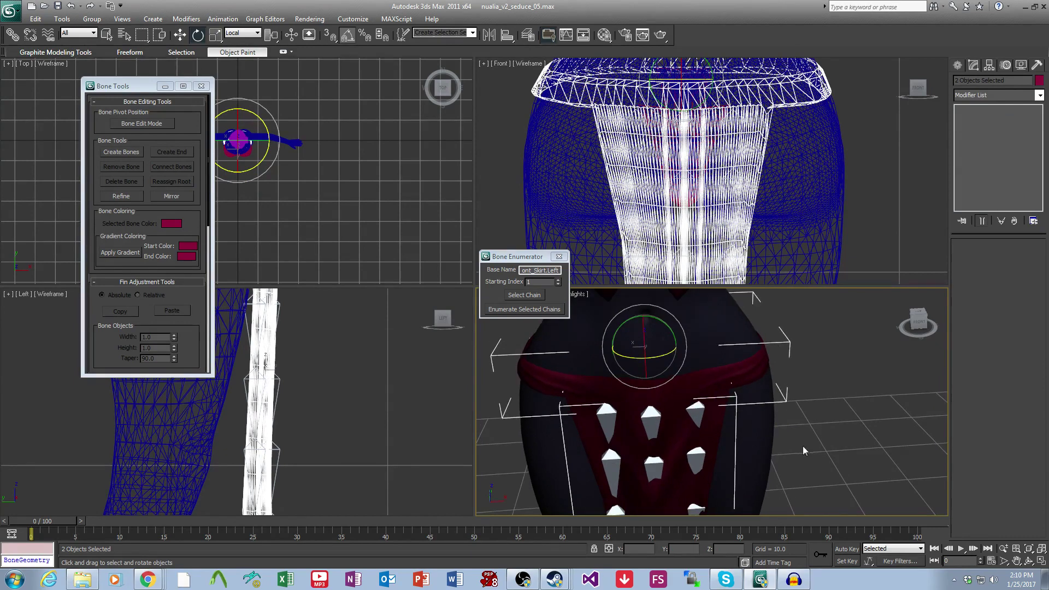
left_click(784, 423)
key("h")
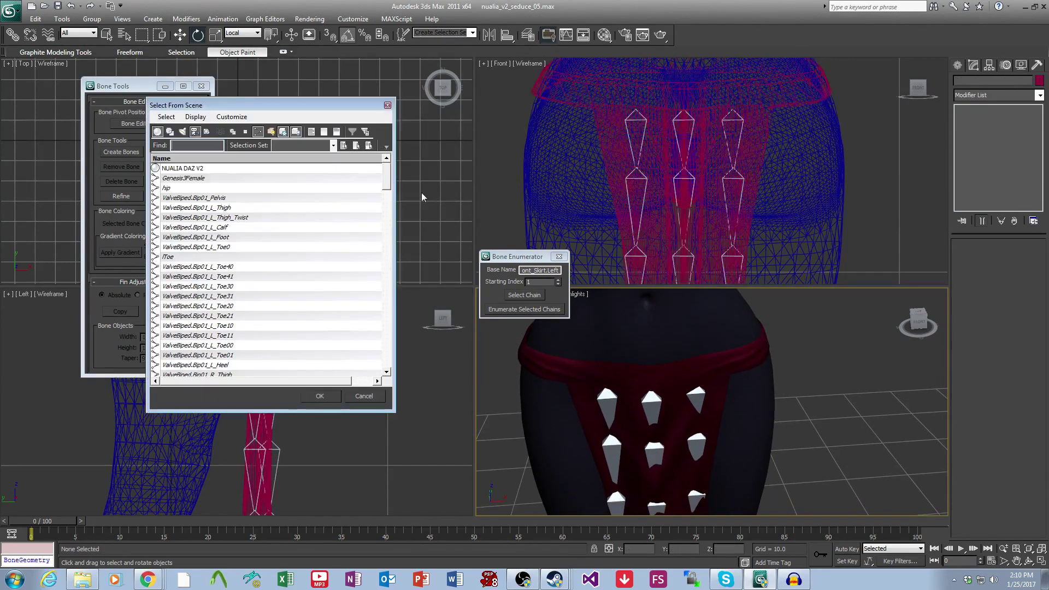
left_click(258, 131)
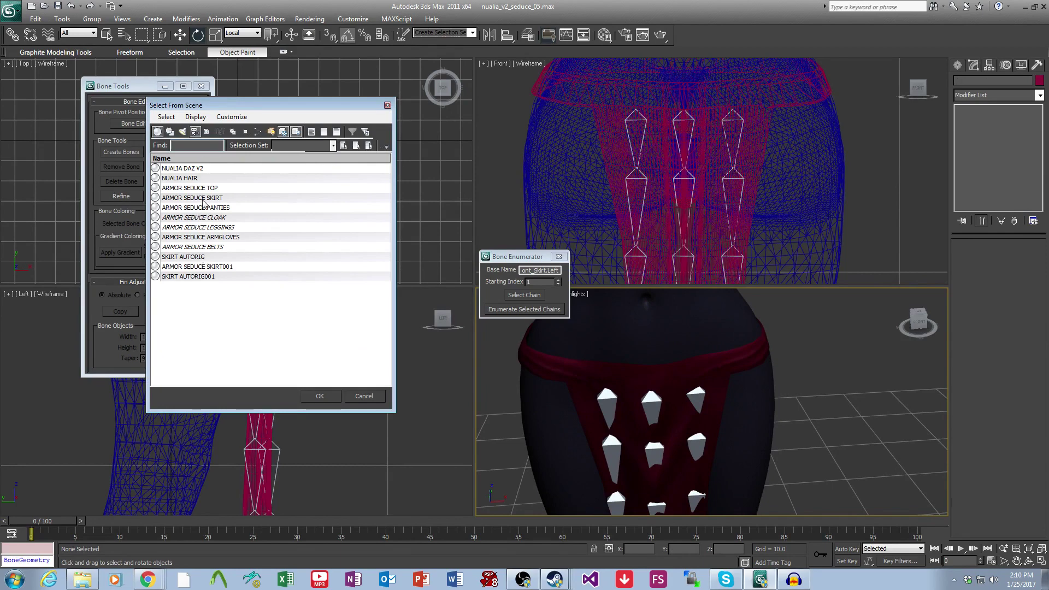
left_click(208, 198)
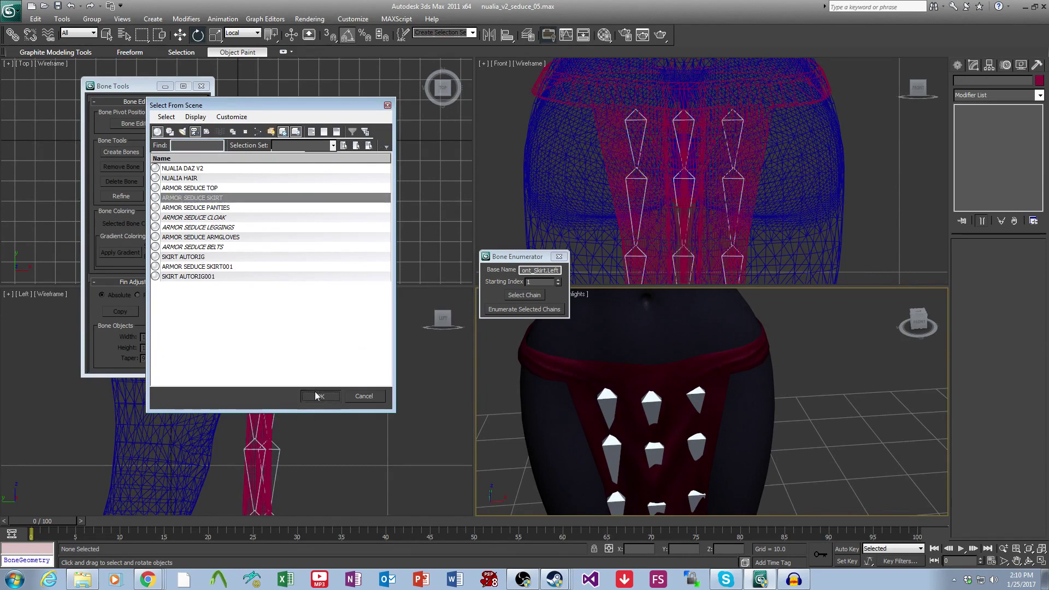
left_click(319, 396)
right_click(971, 111)
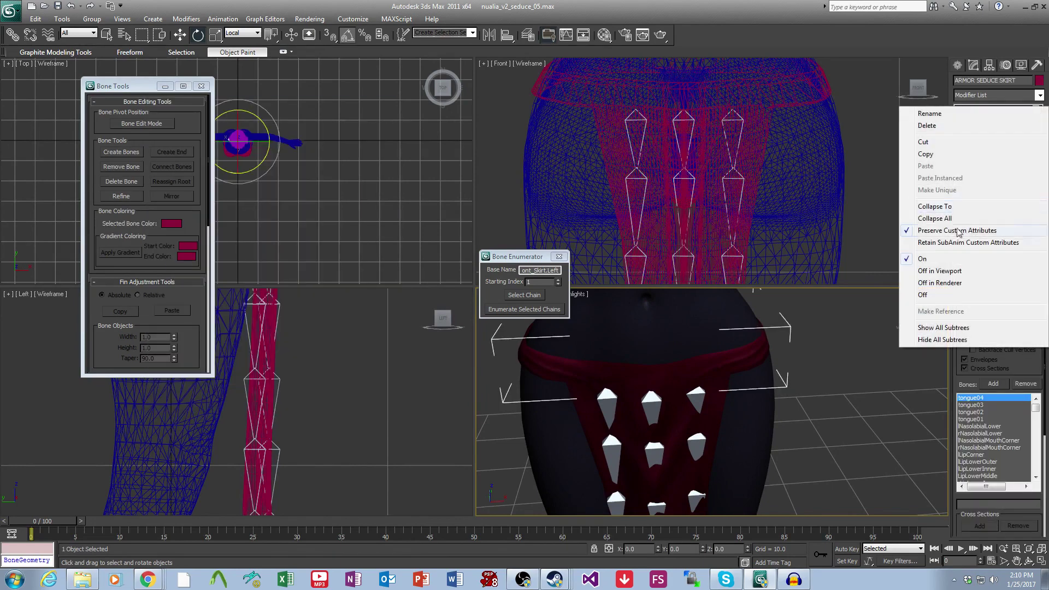
left_click(941, 206)
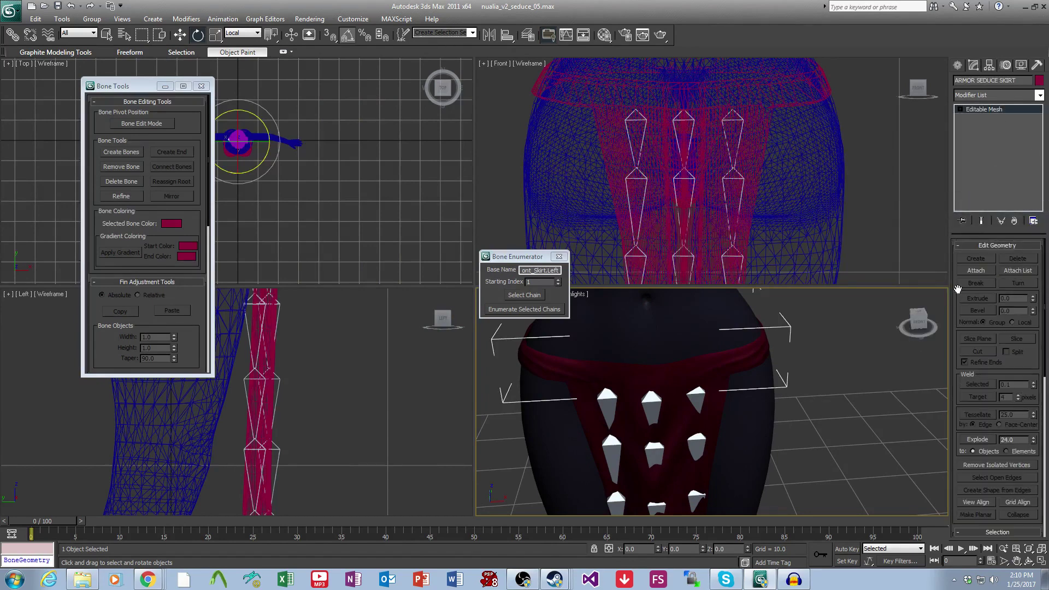
Attach the SKIRT AUTORIG front cloth to the ARMOR SEDUCE SKIRT mesh.
left_click(1017, 270)
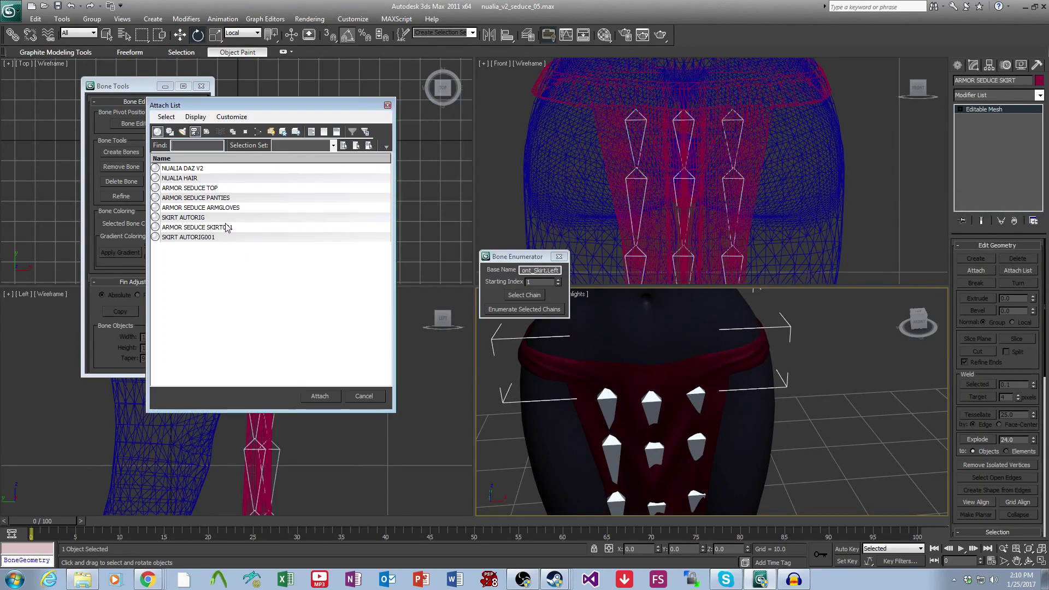
left_click(200, 220)
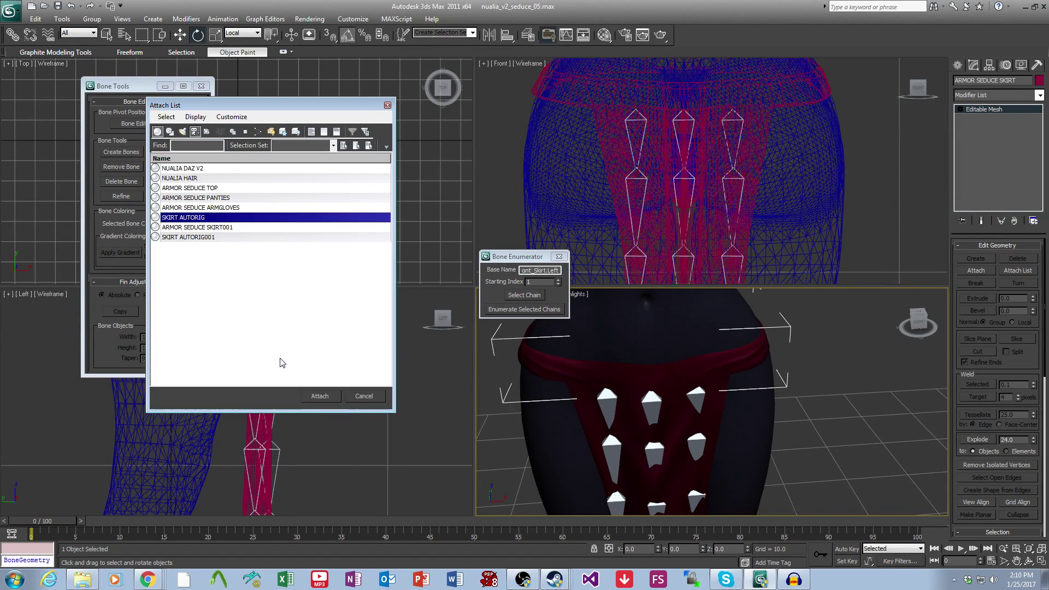
left_click(320, 398)
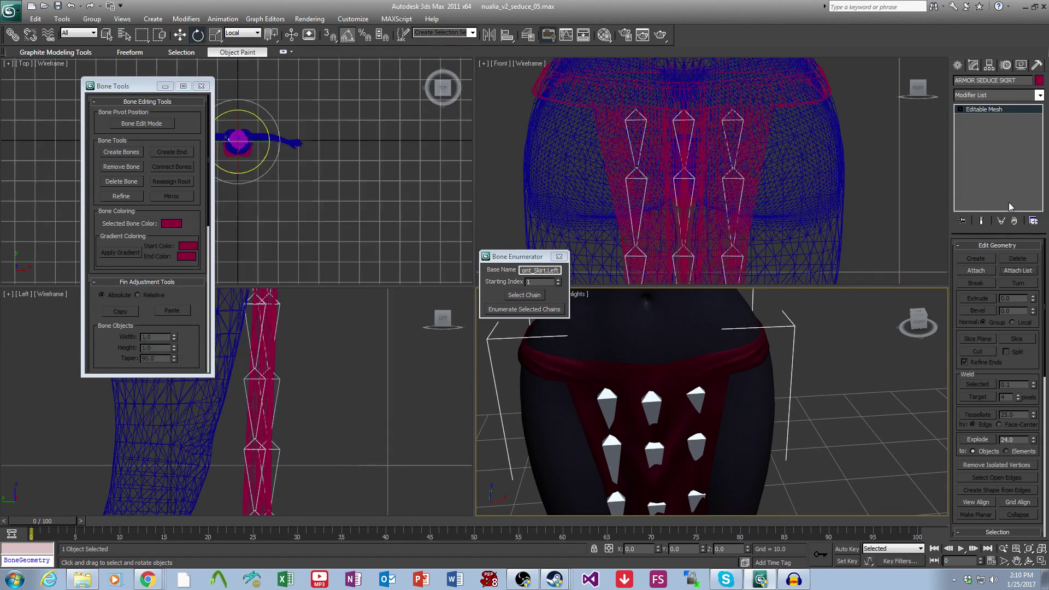
Add a Skin Wrap modifier using Face Deformation, with falloff 0.001, threshold 0.001 and Weight All Points enabled.
left_click(981, 97)
type("skin")
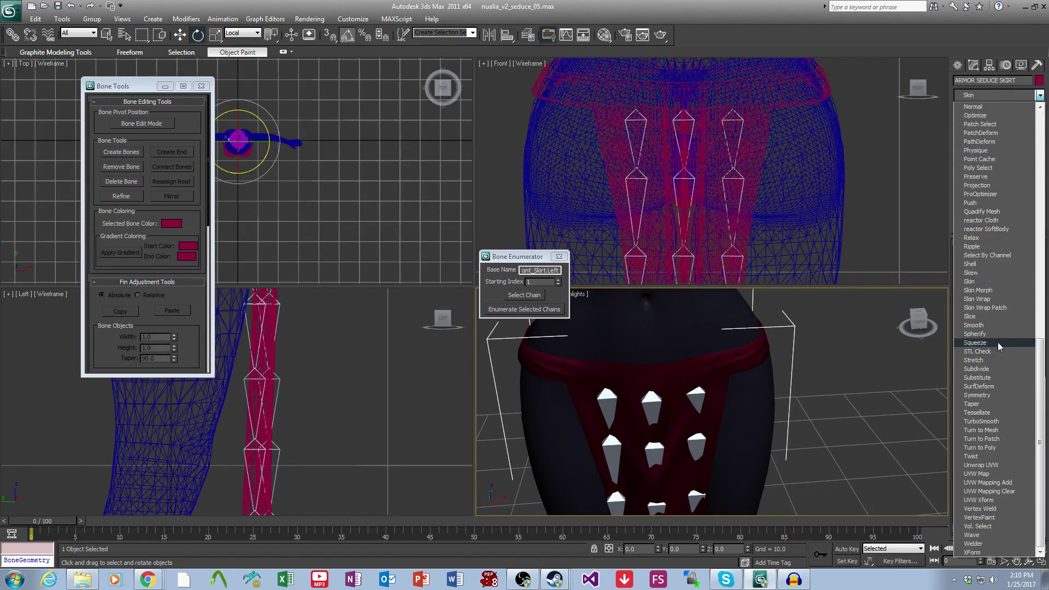
left_click(972, 299)
left_click(1025, 358)
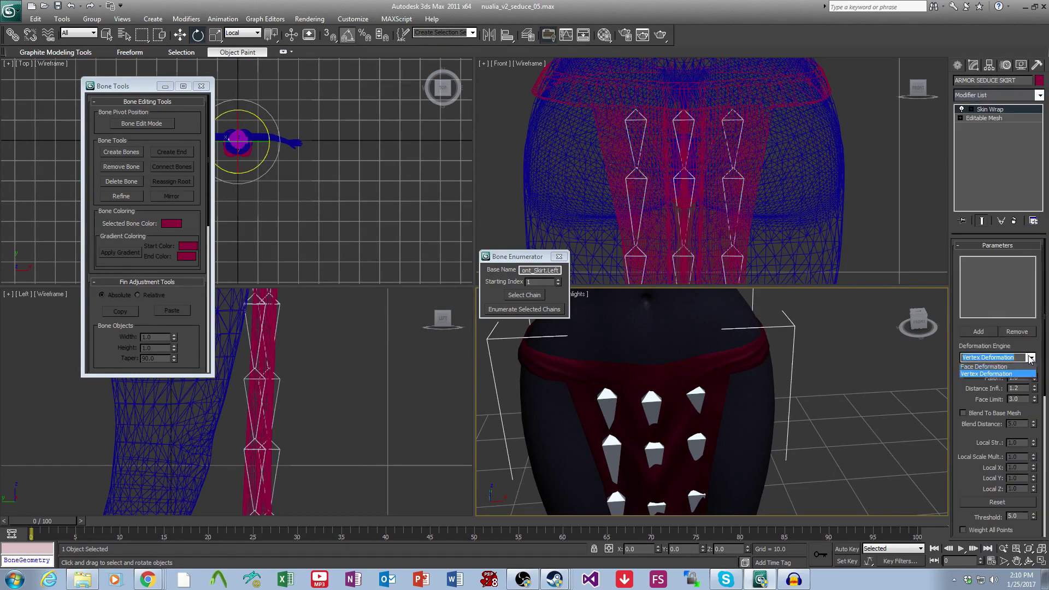
left_click(978, 375)
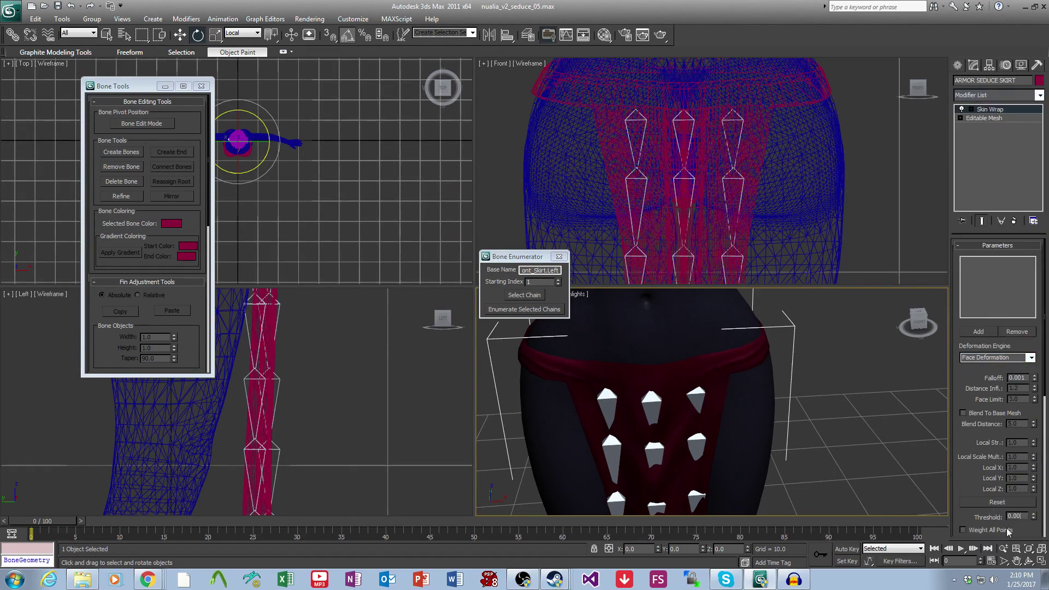
left_click_drag(981, 397, 975, 323)
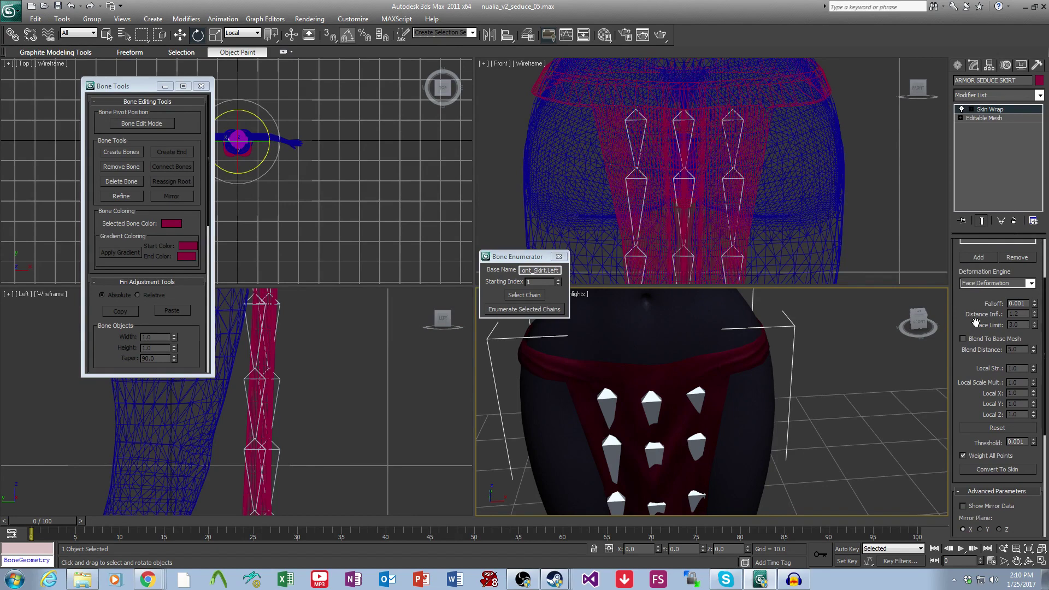
scroll(973, 310, "up", 2)
scroll(979, 313, "up", 4)
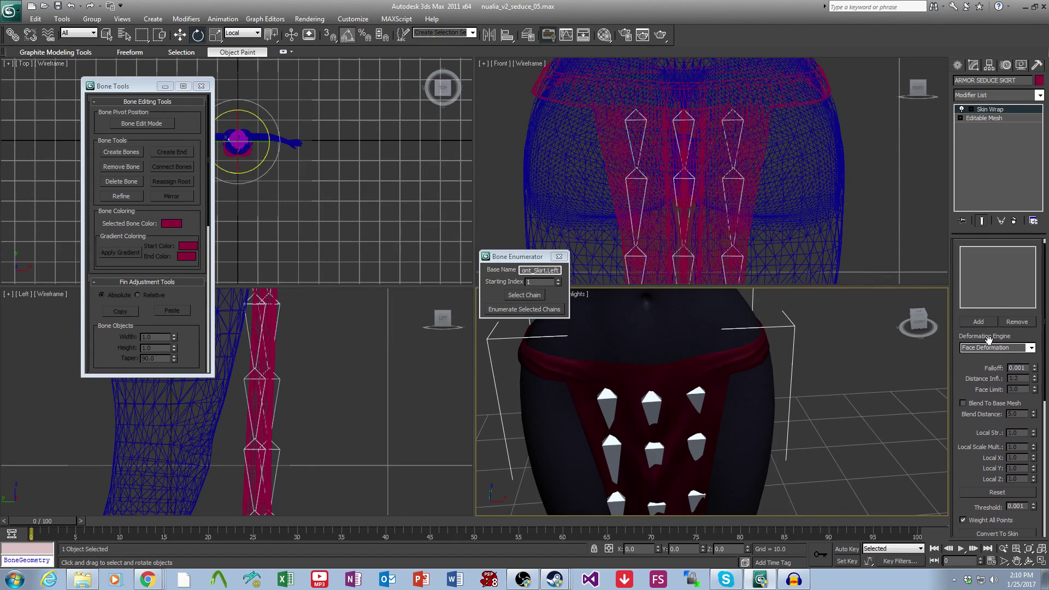
Add ARMOR SEDUCE SKIRT001 and SKIRT AUTORIG001 as the Skin Wrap's control objects.
left_click(978, 322)
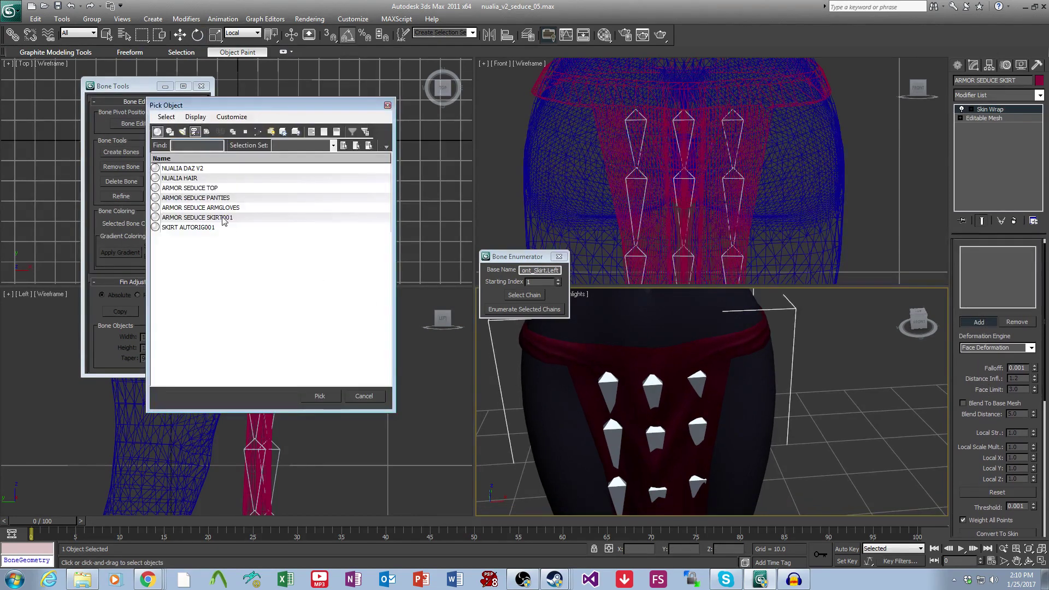
left_click_drag(223, 220, 283, 228)
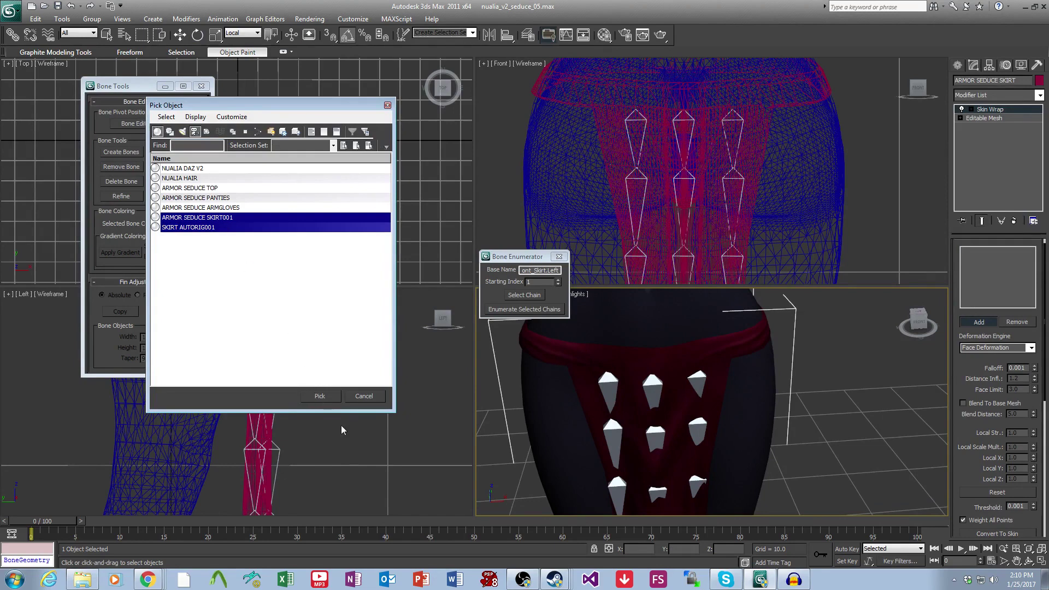
left_click(323, 399)
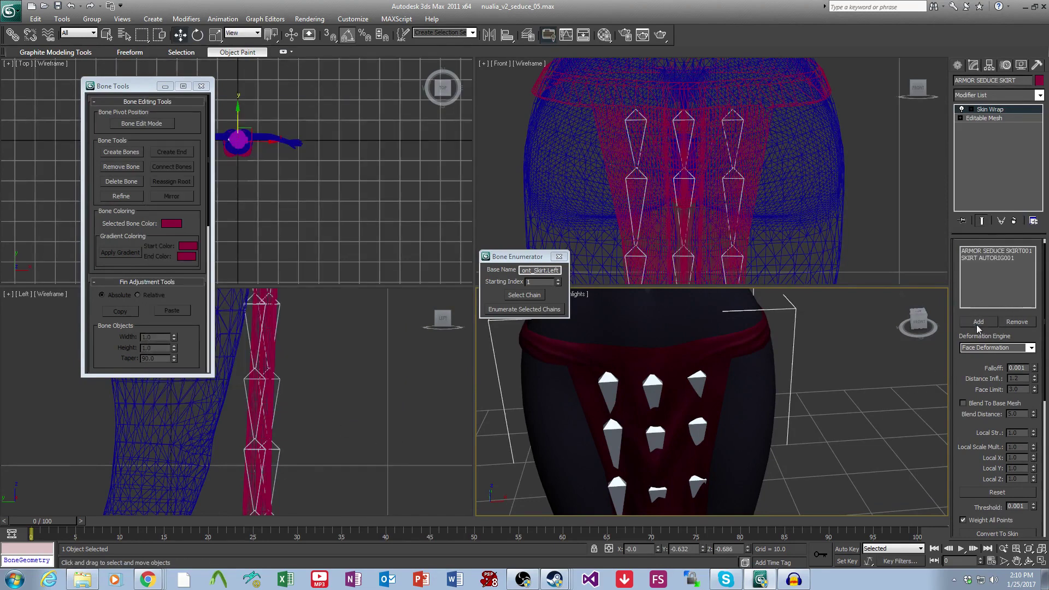
Convert the Skin Wrap to a Skin modifier and delete the Skin Wrap from the stack.
scroll(984, 372, "down", 4)
left_click(1003, 484)
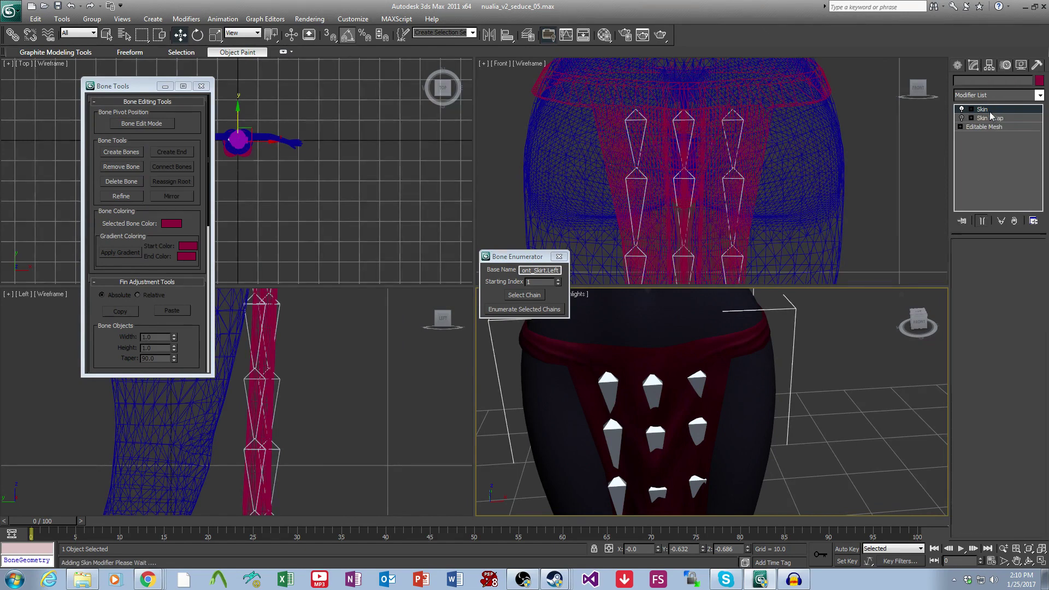
right_click(992, 120)
left_click(928, 136)
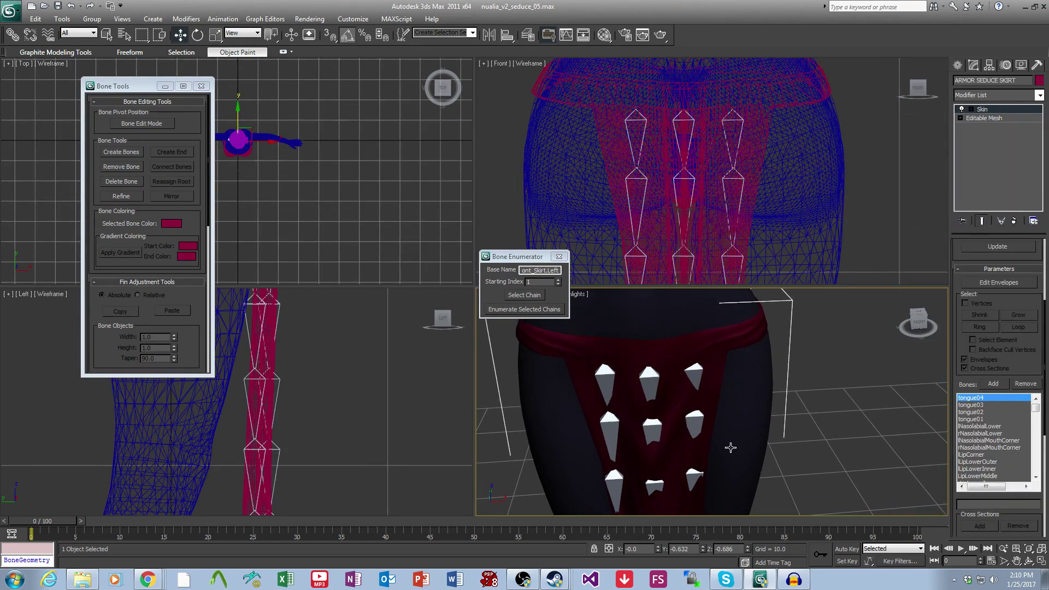
Remove the copies ARMOR SEDUCE SKIRT001 and SKIRT AUTORIG001 from the scene and reselect the combined skirt mesh.
key("h")
left_click_drag(207, 261, 229, 268)
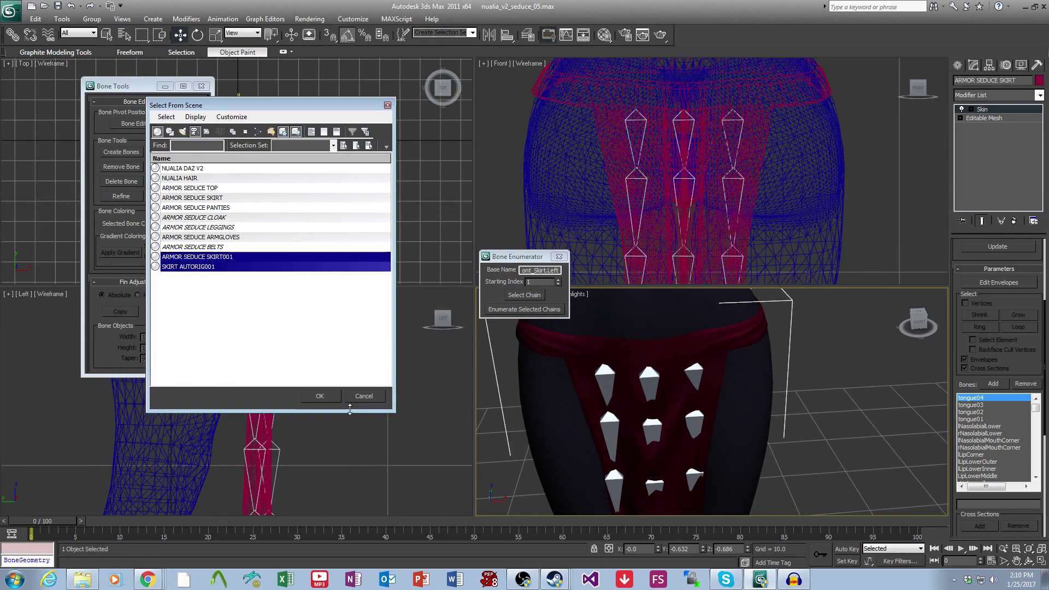
left_click(321, 397)
Select the vertices along the seam between the waistband and front cloth and weld them with a 0.1 threshold.
left_click(960, 118)
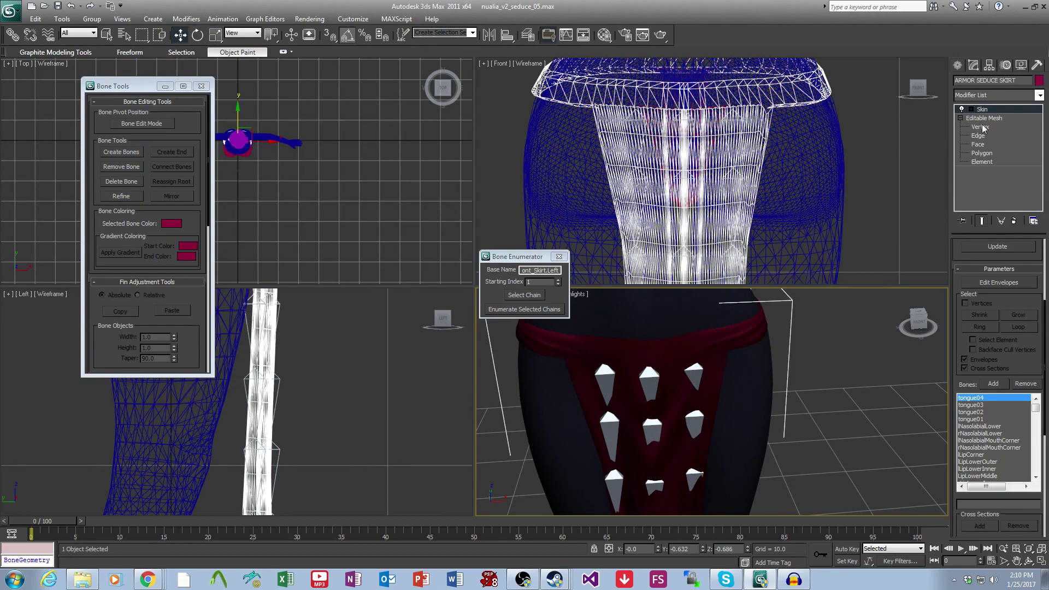
left_click(982, 126)
middle_click_drag(305, 323, 325, 441)
scroll(327, 442, "up", 3)
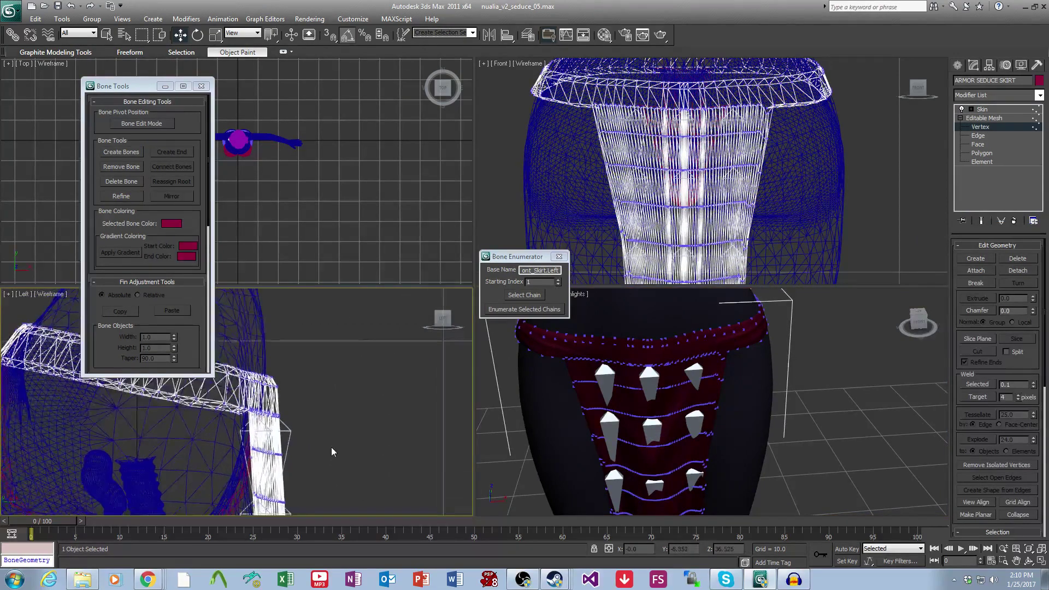
scroll(330, 447, "up", 3)
left_click_drag(341, 441, 258, 405)
middle_click_drag(871, 392, 900, 424)
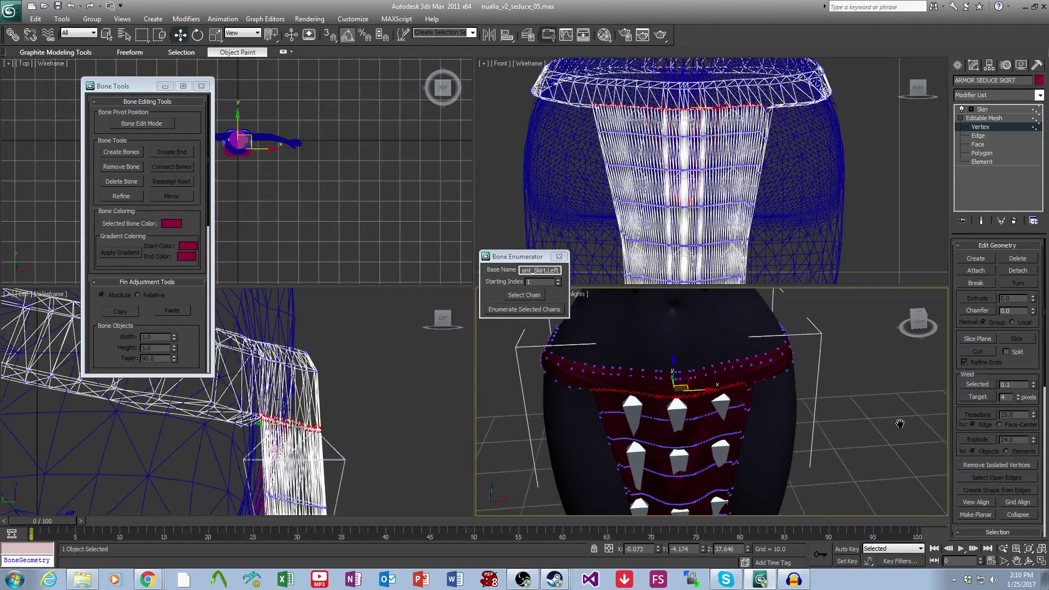
scroll(807, 424, "up", 3)
middle_click_drag(807, 424, 844, 428)
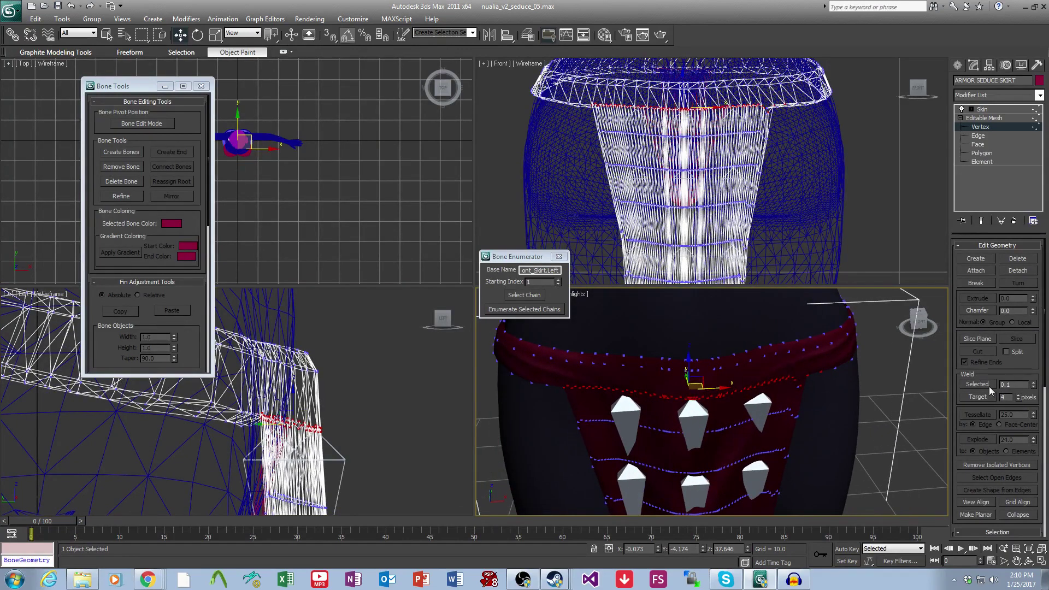
left_click(988, 385)
left_click(982, 384)
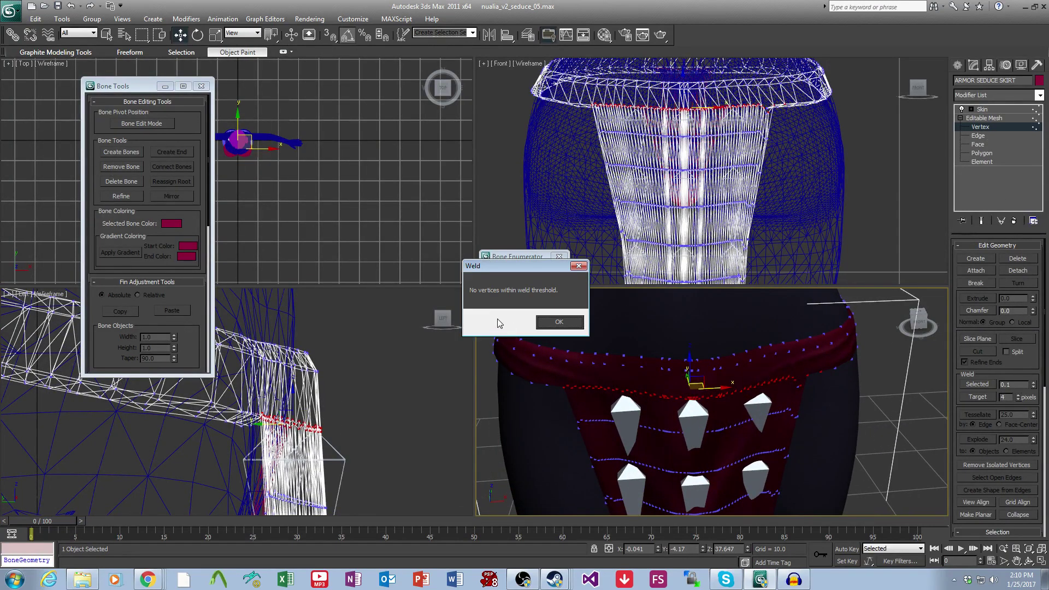
left_click(541, 323)
left_click(904, 408)
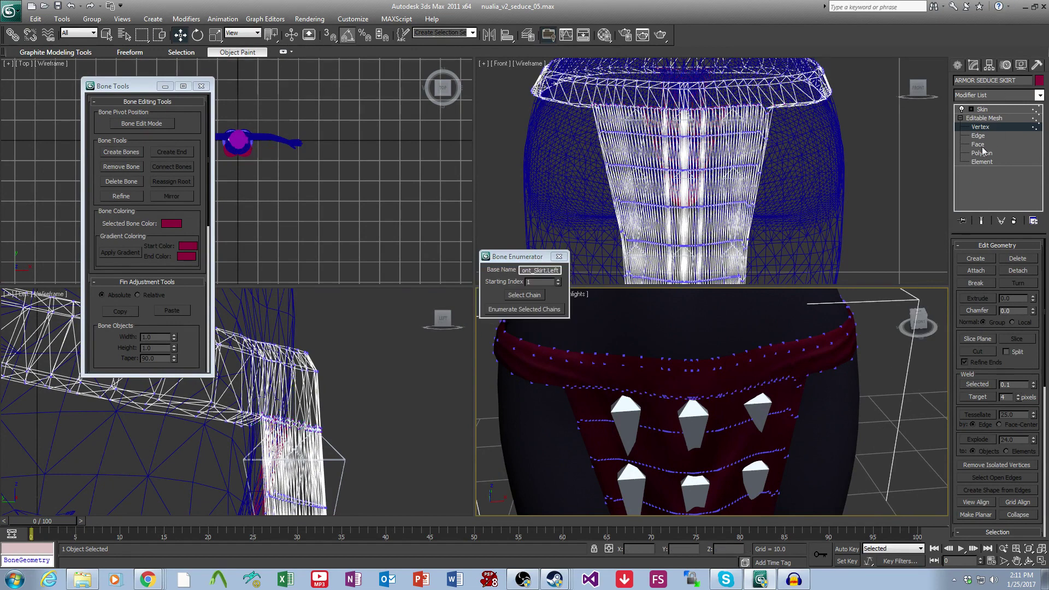
Check at element level whether the waistband and front cloth form one connected piece.
left_click(982, 162)
left_click(737, 403)
left_click(867, 435)
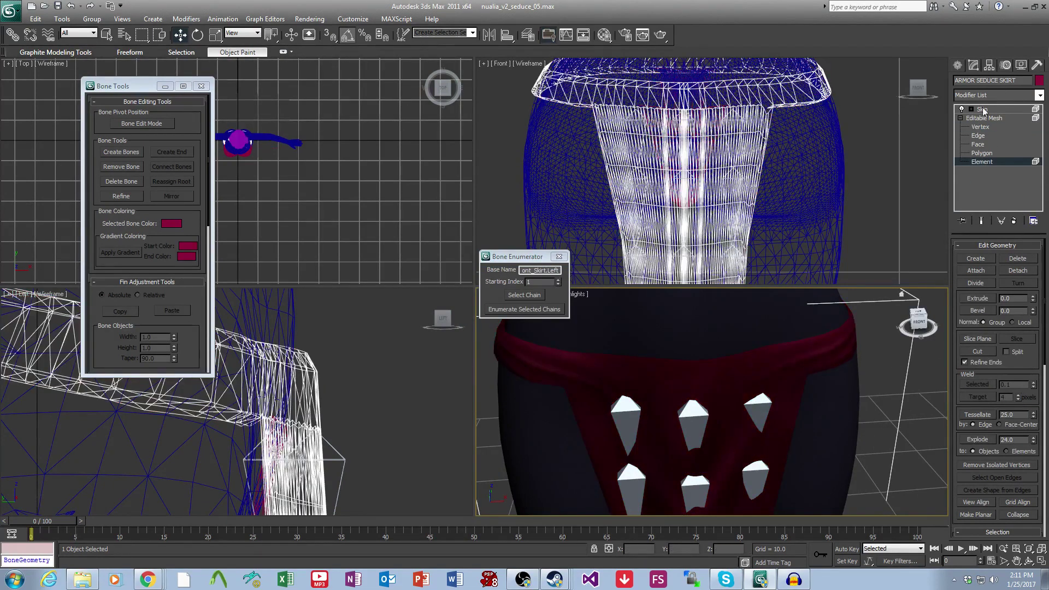
Open the Skin modifier's envelopes for editing and select the Front_Skirt.Left_1 bone to view its influence.
left_click(971, 110)
left_click(994, 118)
scroll(814, 382, "up", 4)
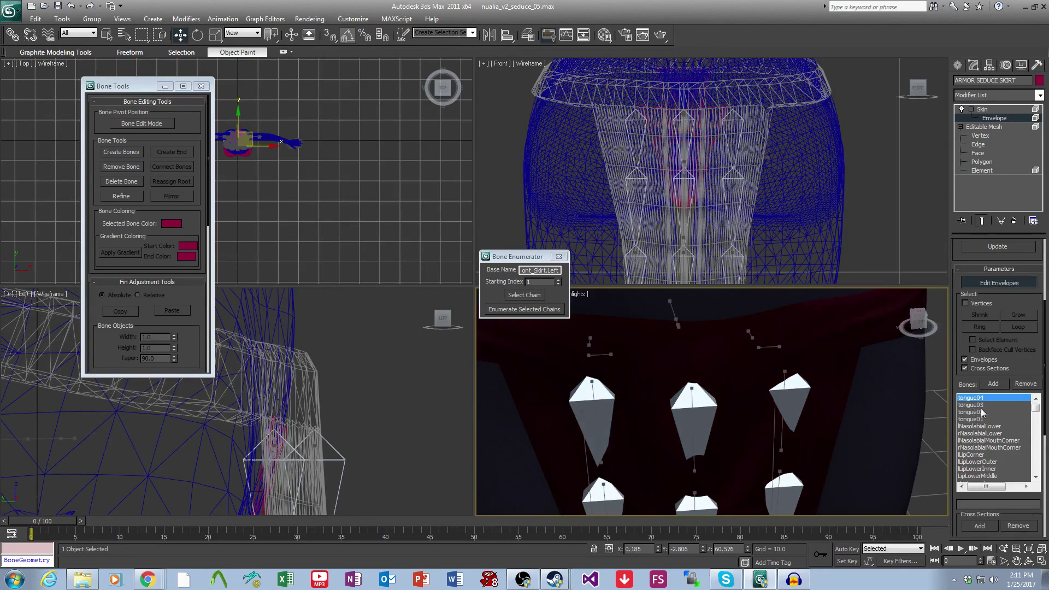
left_click_drag(1035, 408, 1039, 493)
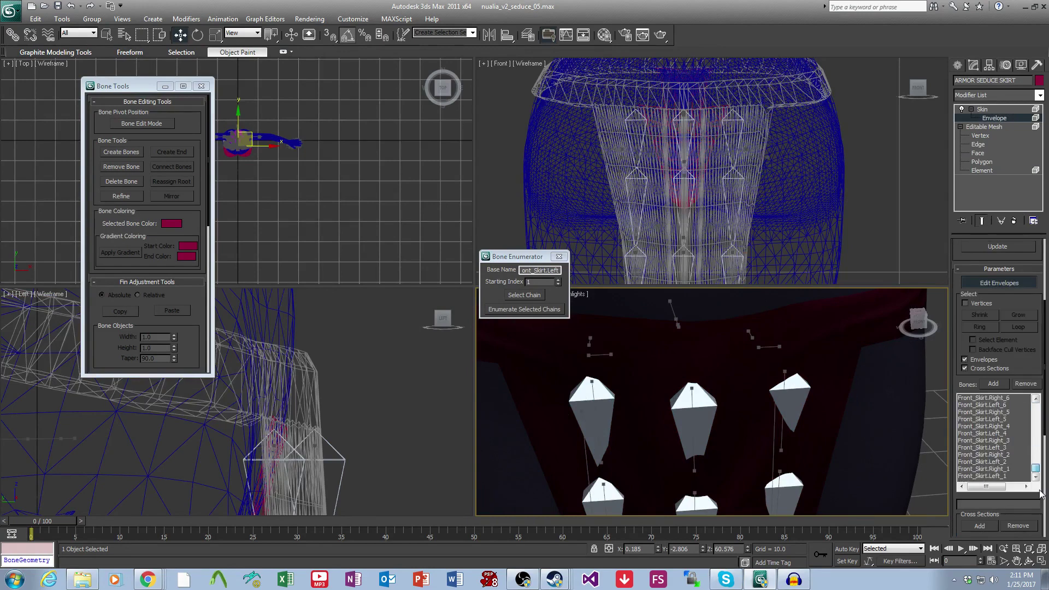
left_click(1003, 476)
scroll(797, 431, "up", 4)
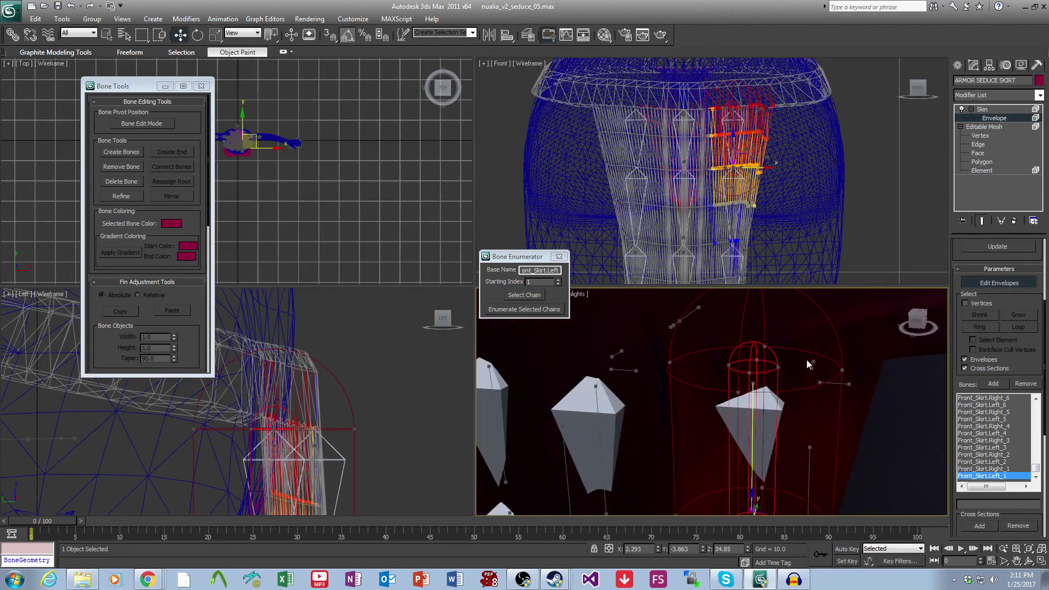
Enable vertex selection in the Skin modifier, select the row of seam vertices below the waistband and grow the selection.
left_click(979, 304)
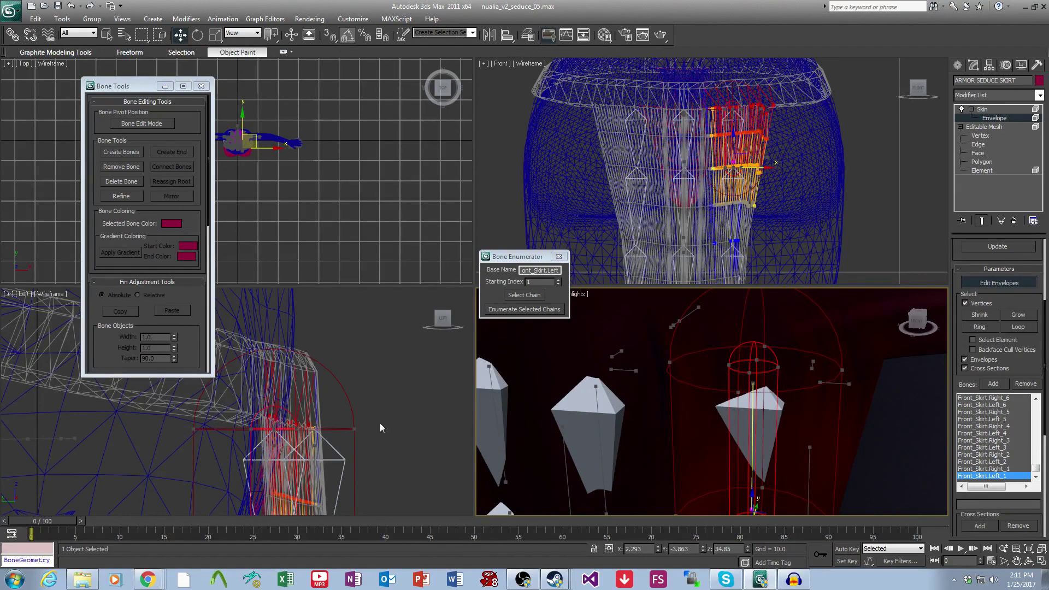
scroll(311, 435, "up", 4)
left_click_drag(223, 403, 214, 399)
scroll(755, 408, "down", 3)
middle_click_drag(755, 409, 872, 406)
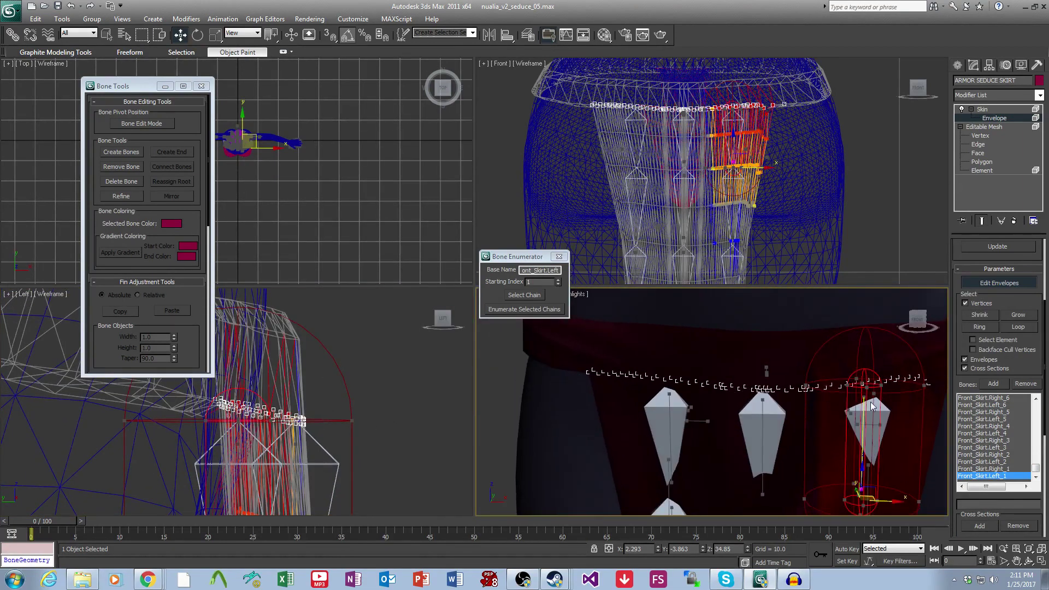
left_click(1017, 314)
scroll(878, 430, "down", 3)
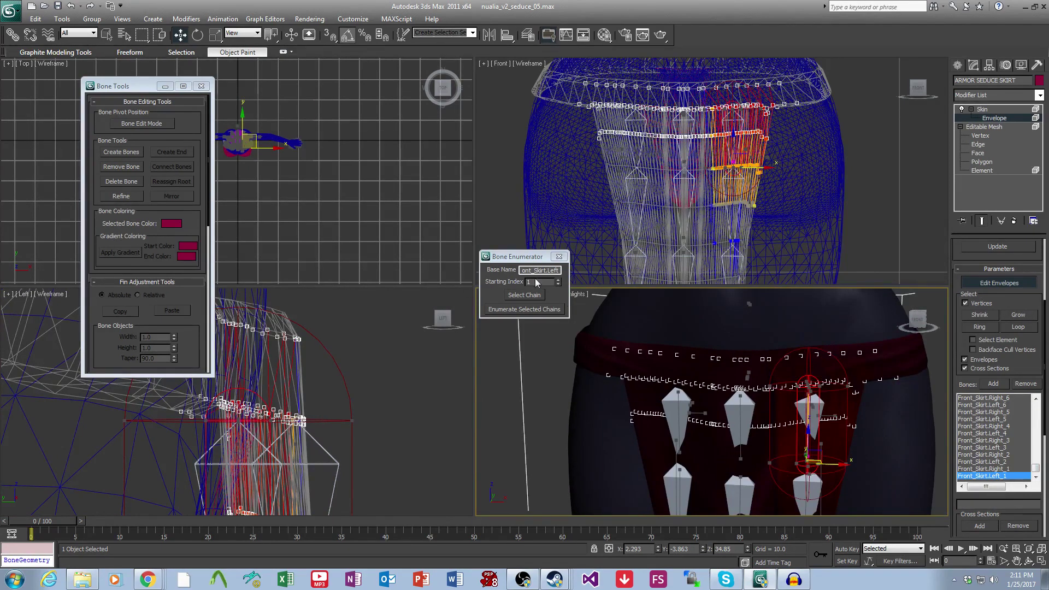
Check the influence of the Front_Skirt.Right_1 and Front_Skirt.Center_1 bones, and leave envelope editing.
left_click(1006, 468)
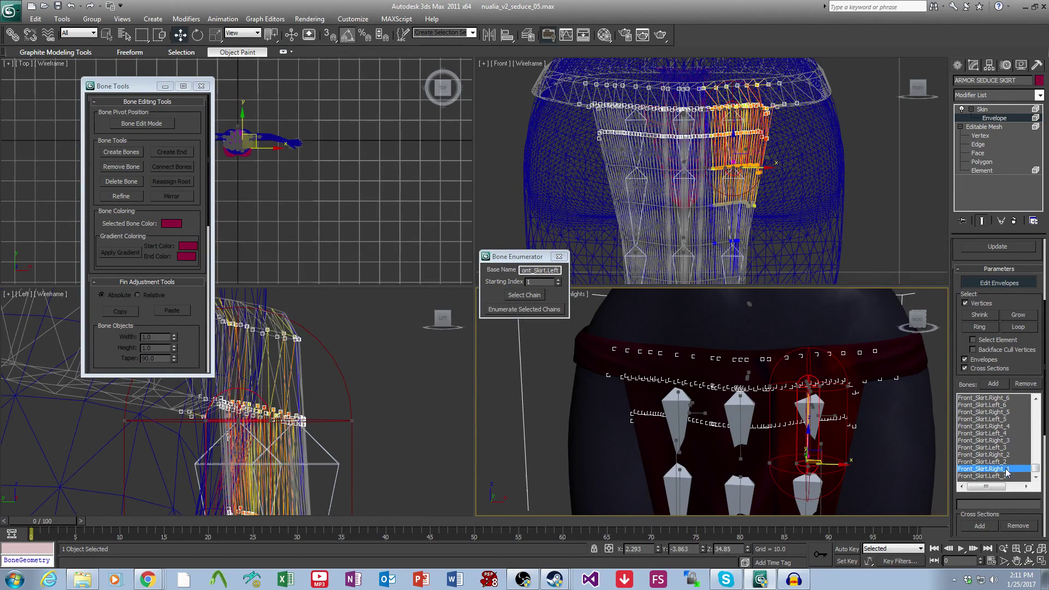
left_click_drag(1036, 469, 1036, 468)
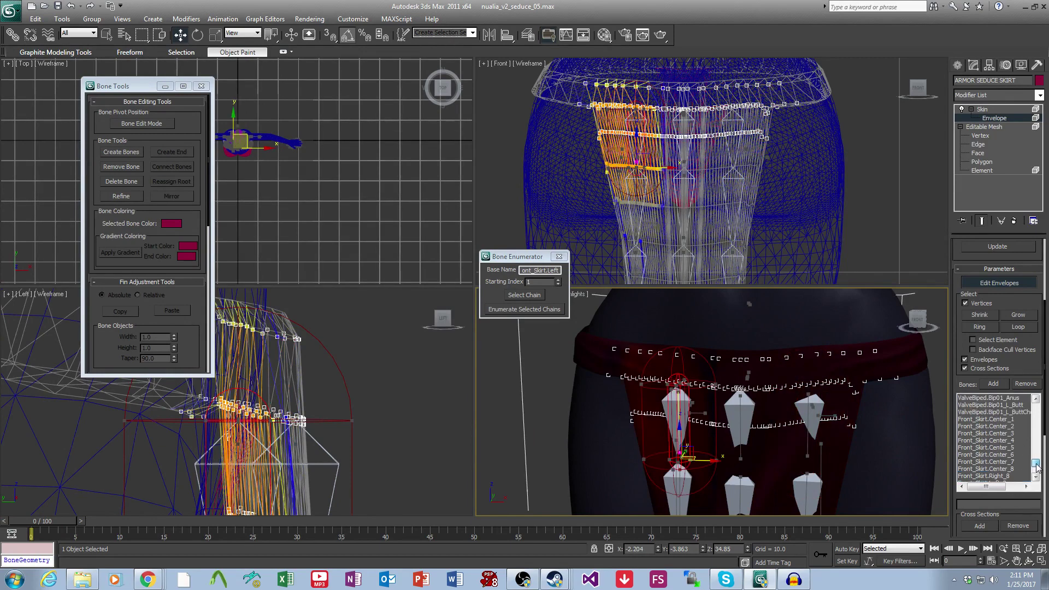
left_click(1001, 419)
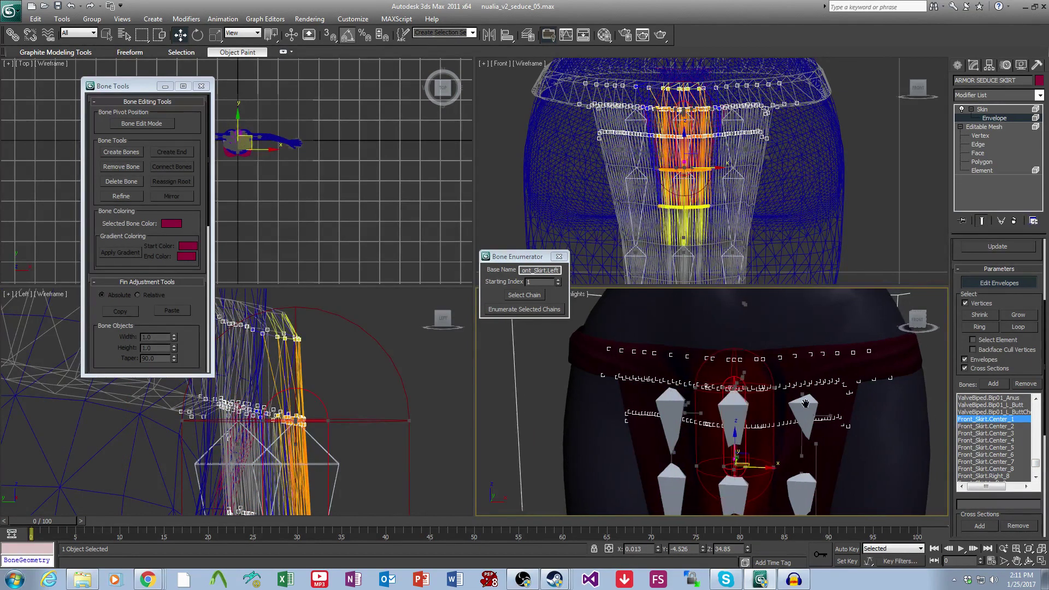
right_click(983, 109)
left_click(885, 395)
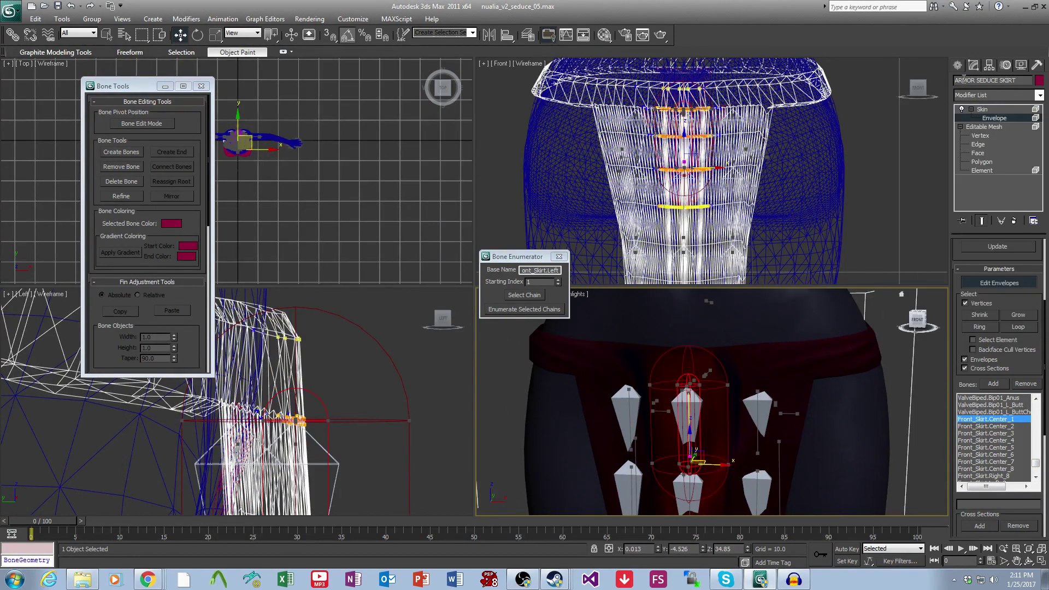
left_click(985, 109)
Select the Front_Skirt.Left_1 bone and try to rotate it to test how the cloth deforms.
left_click(762, 399)
left_click(762, 400)
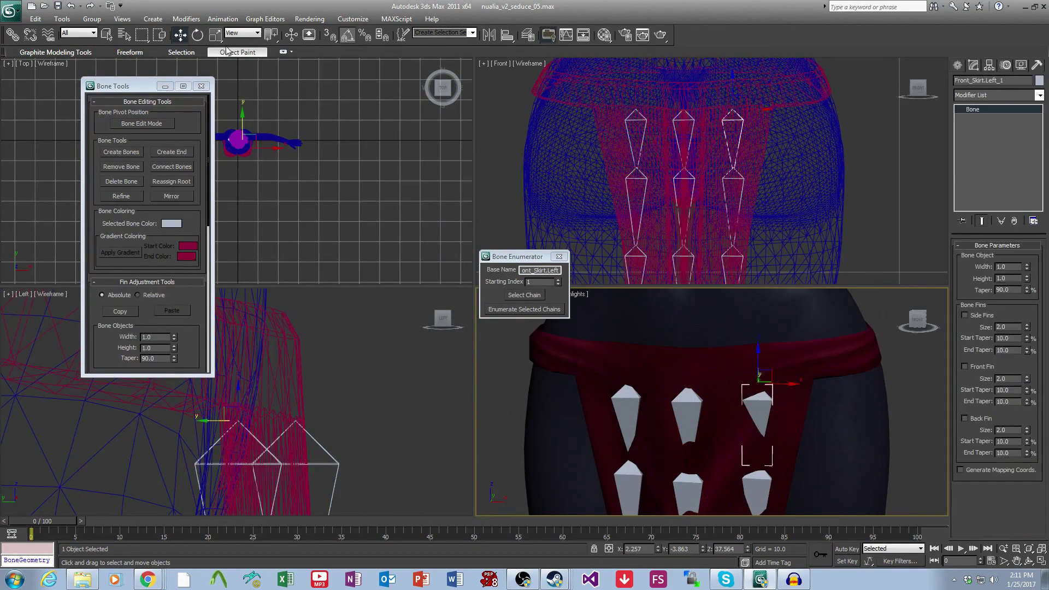
key("e")
left_click_drag(757, 373, 757, 395)
middle_click_drag(758, 390, 727, 360, "alt")
left_click(675, 402)
left_click(727, 359)
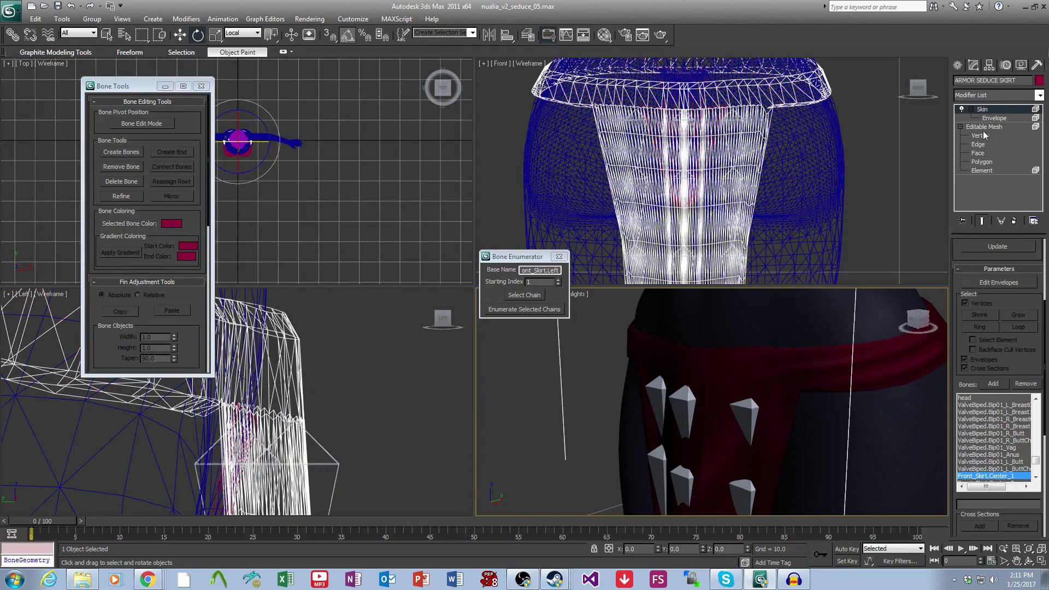
left_click(980, 135)
left_click(992, 159)
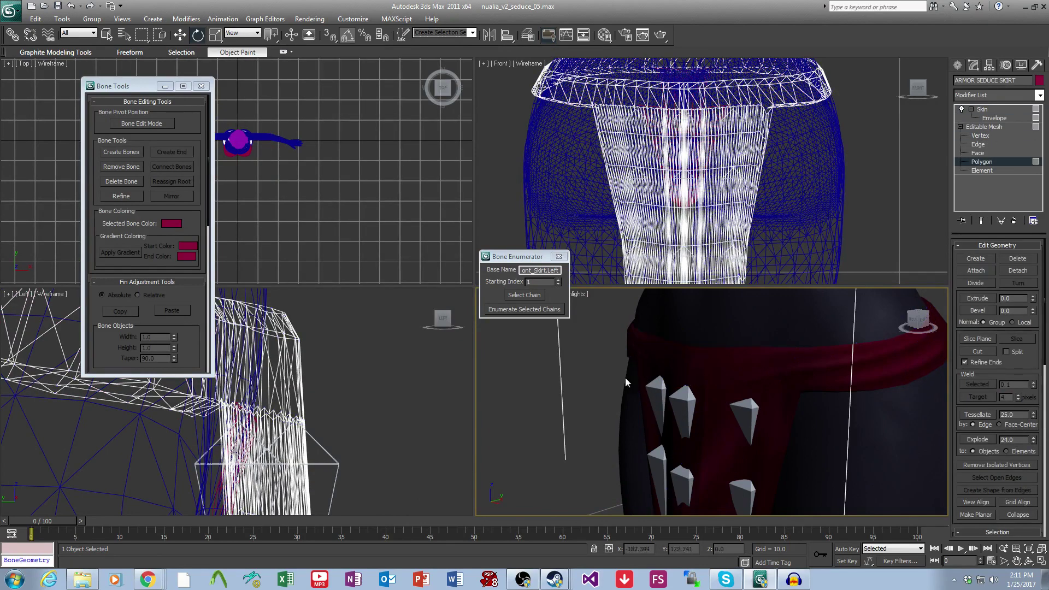
left_click(981, 109)
left_click(583, 411)
Select the Front_Skirt.Center_1 bone and rotate it to swing the front cloth forward as a deformation test.
left_click(680, 400)
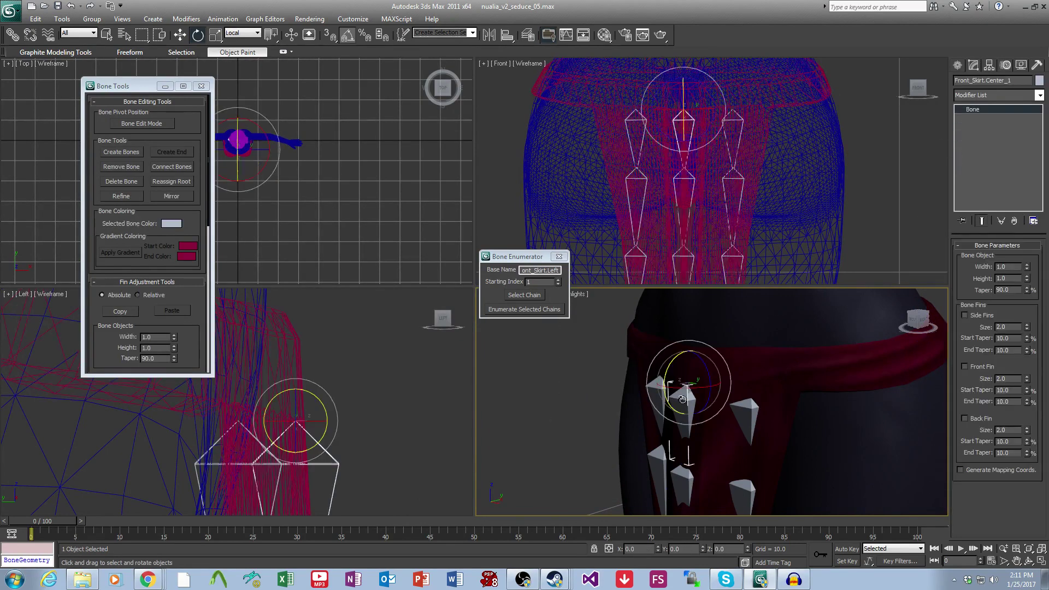
left_click_drag(672, 366, 679, 357)
middle_click_drag(679, 358, 721, 385, "alt")
left_click_drag(738, 379, 730, 357)
middle_click_drag(751, 377, 712, 382, "alt")
scroll(775, 389, "down", 2)
middle_click_drag(774, 389, 710, 404, "alt")
Move the Front_Skirt.Center_1 bone slightly forward to test how the seam below the waistband stretches.
key("w")
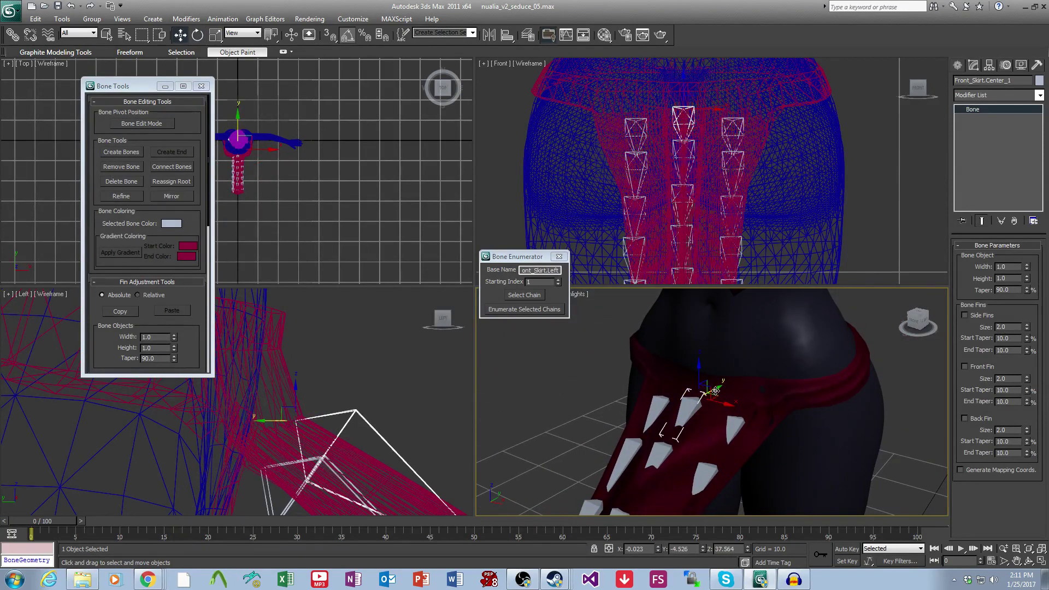
left_click_drag(714, 388, 709, 392)
middle_click_drag(708, 391, 833, 388, "alt")
scroll(802, 426, "down", 2)
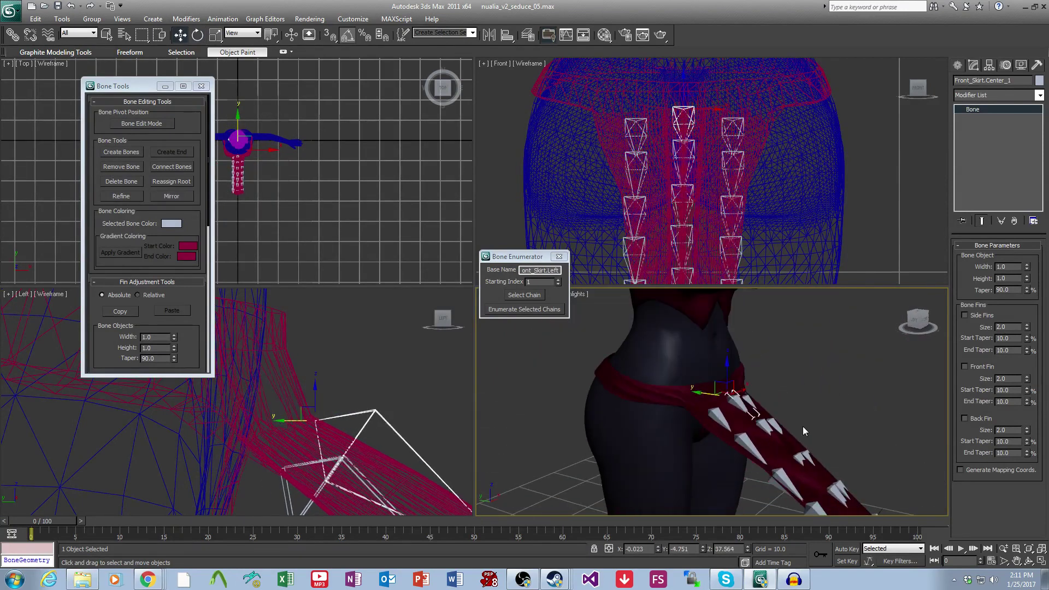
Undo the test move and rotation of the centre skirt bone, and clear the selection.
key("ctrl+z")
key("ctrl+z")
middle_click_drag(802, 421, 825, 431, "alt")
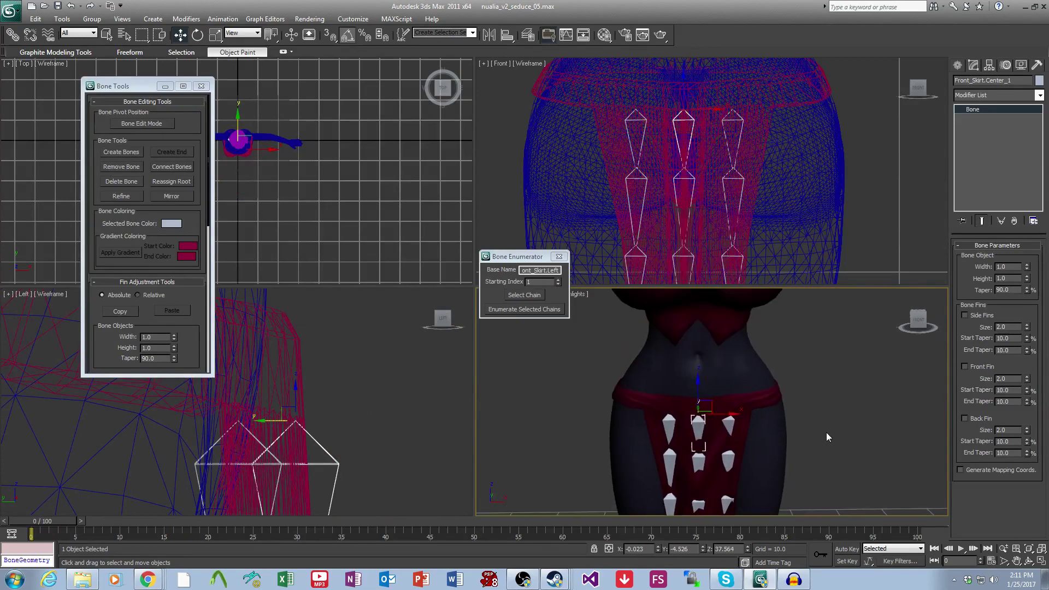
left_click(785, 449)
scroll(785, 449, "down", 2)
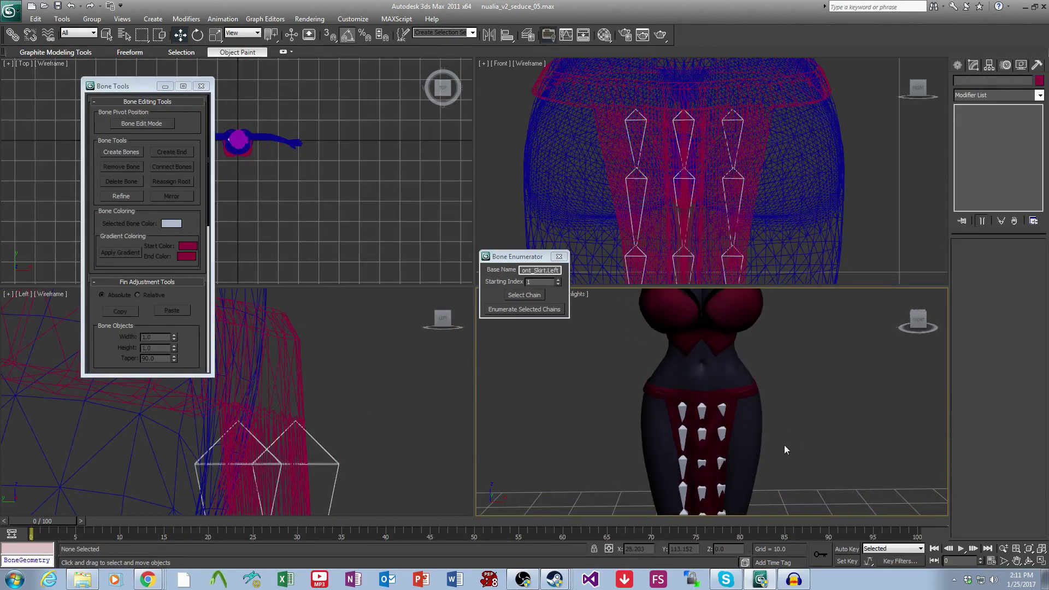
scroll(784, 445, "up", 3)
middle_click_drag(772, 441, 800, 434)
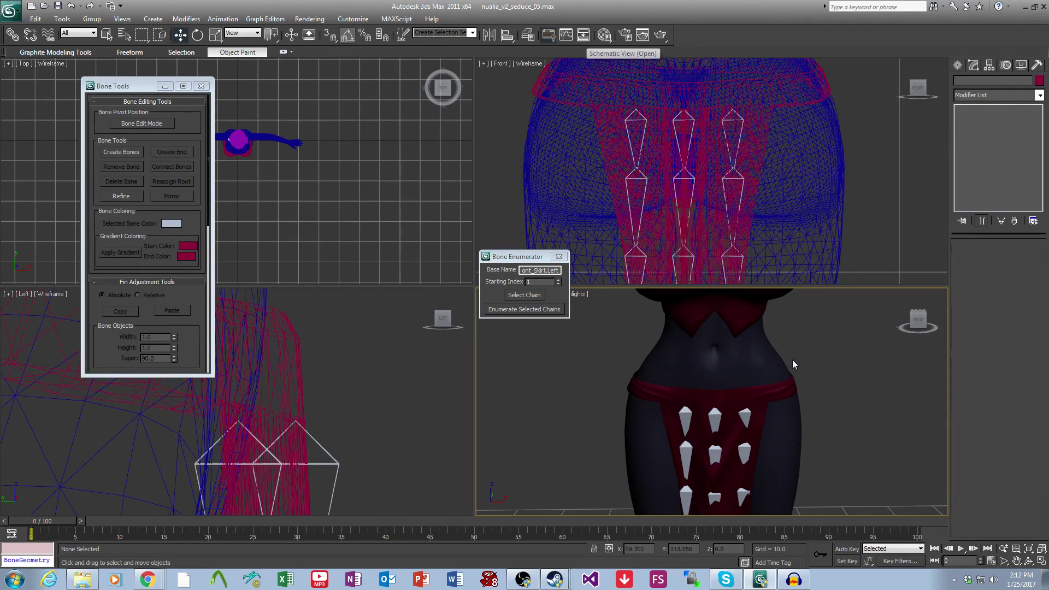
Examine which bones hold the skirt waistband's skin weights, using the Weight Tool with edged faces shown.
scroll(739, 383, "up", 3)
left_click(738, 384)
left_click(988, 117)
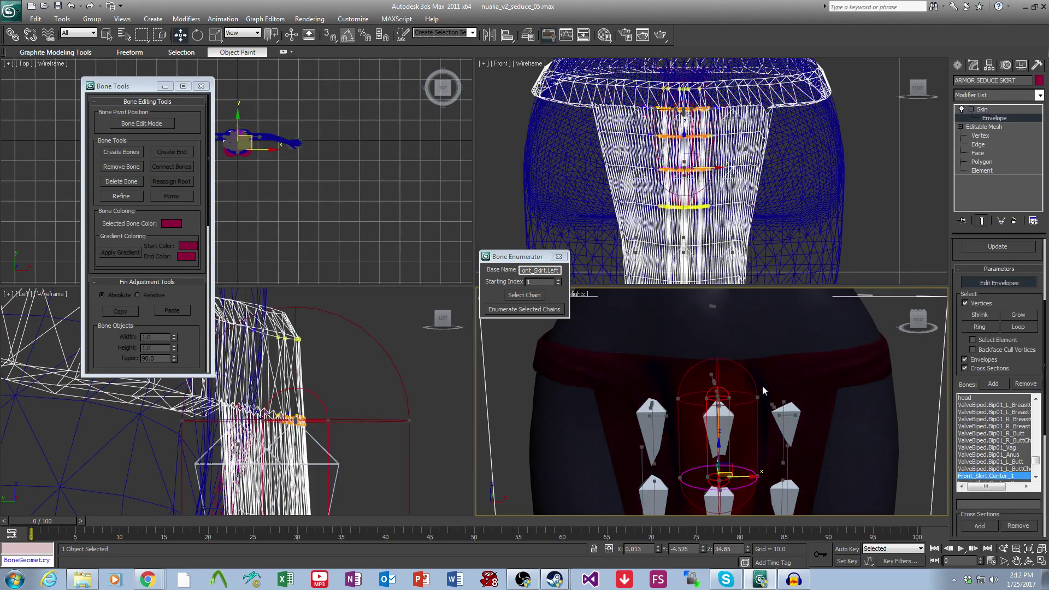
key("F4")
scroll(711, 348, "up", 2)
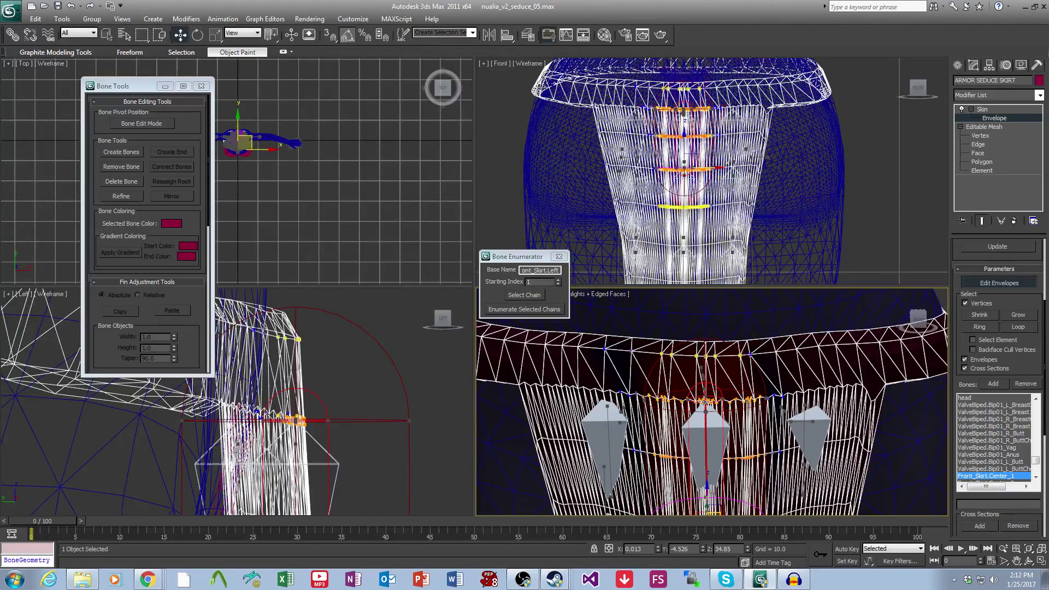
key("shift+w")
left_click(71, 140)
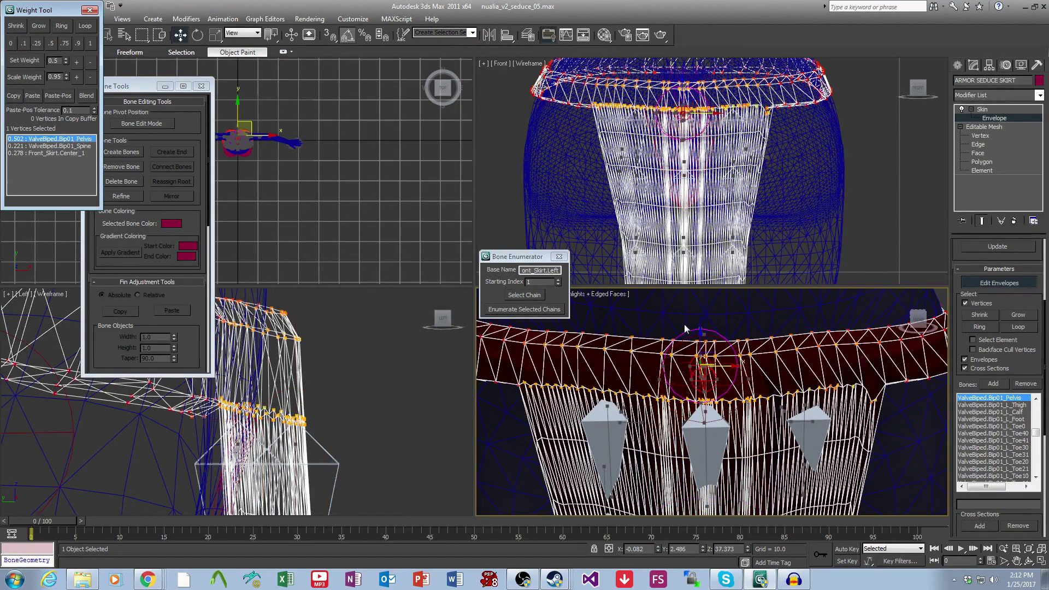
scroll(867, 404, "down", 3)
left_click(866, 400)
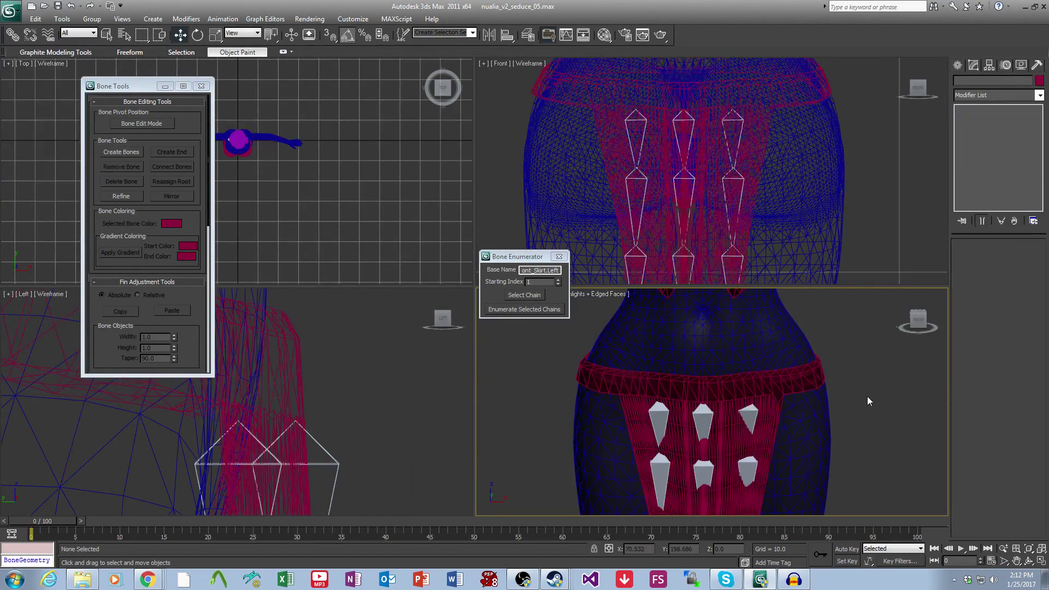
Link the Front_Skirt.Center_1 bone to the topmost ValveBiped bone of the body skeleton in the Schematic View.
left_click(582, 36)
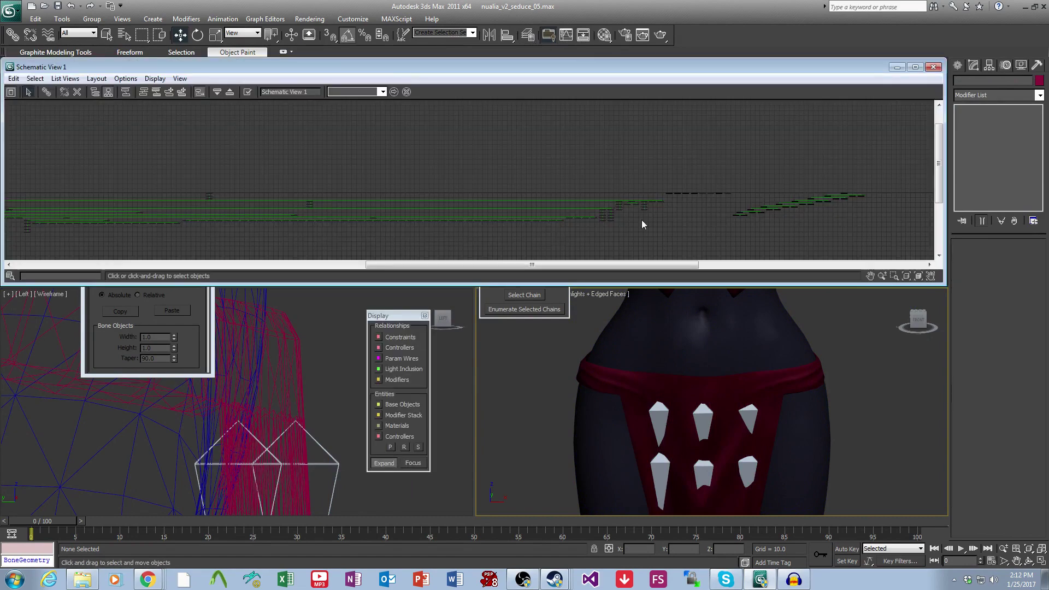
scroll(713, 213, "up", 6)
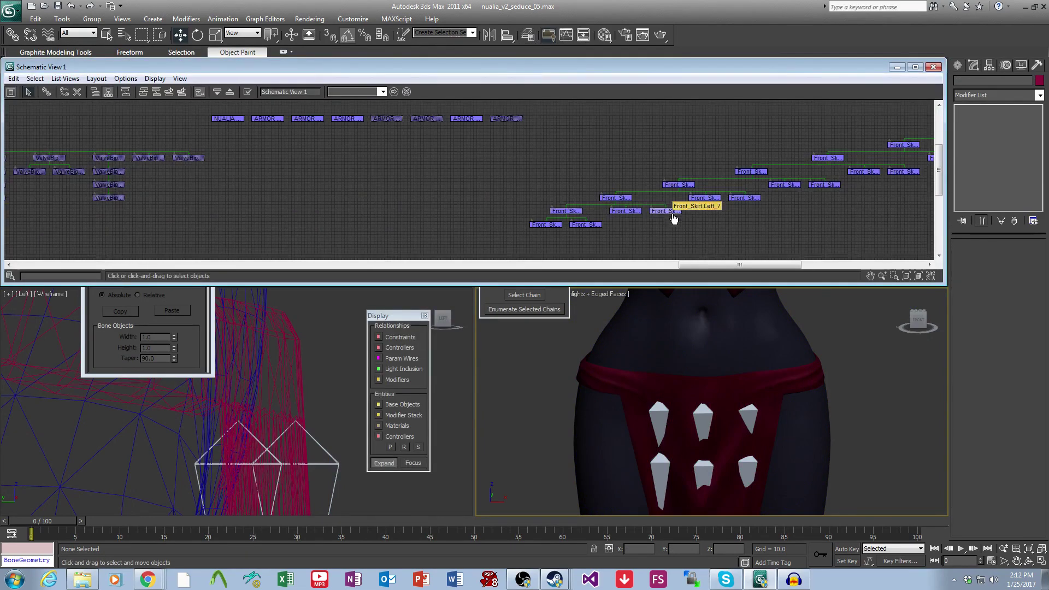
middle_click_drag(628, 204, 222, 217)
left_click(656, 133)
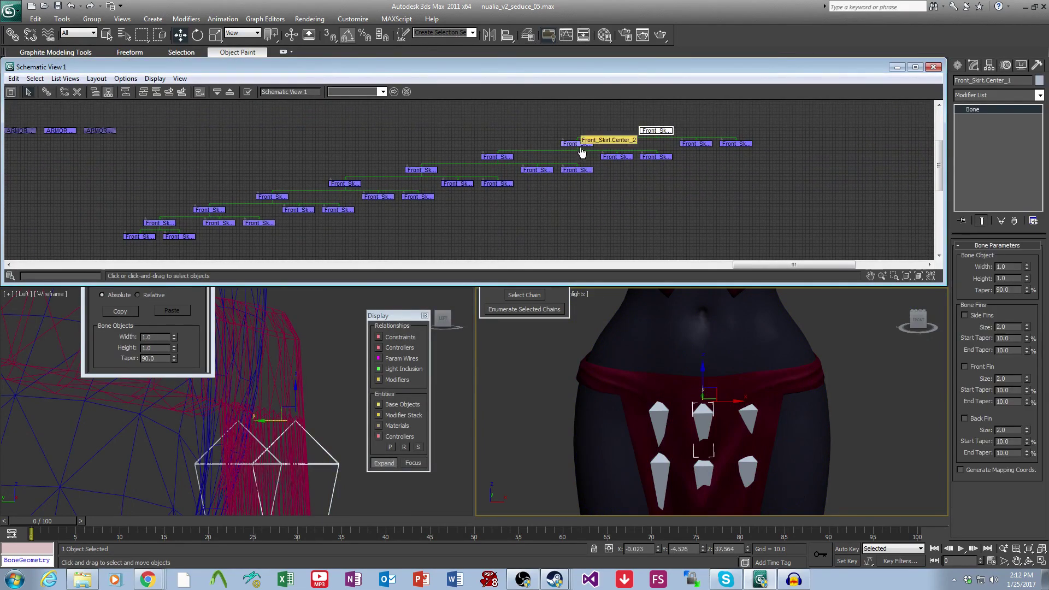
left_click(47, 92)
scroll(779, 188, "down", 3)
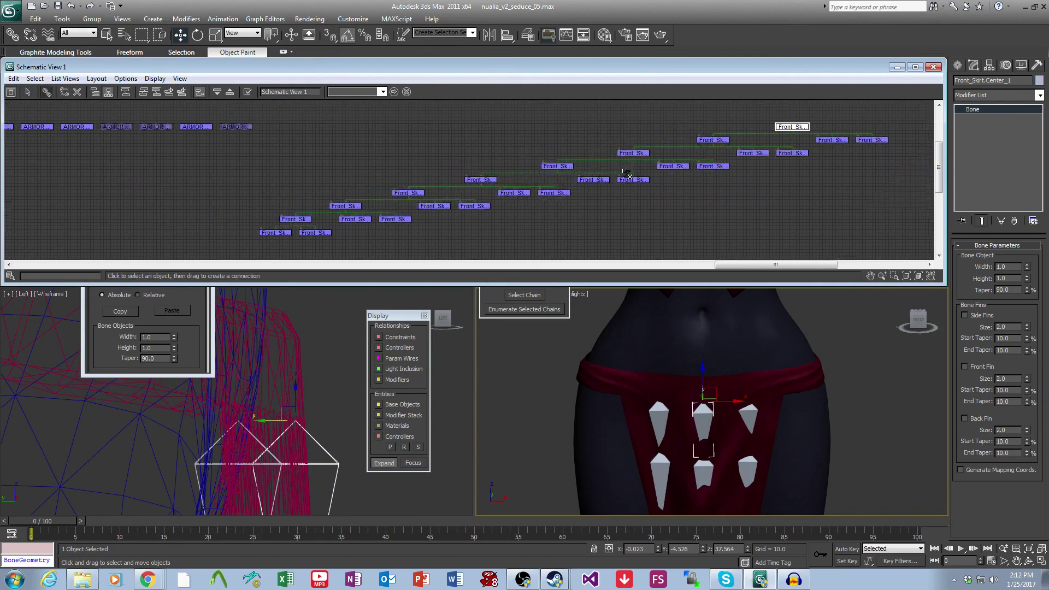
scroll(779, 188, "down", 1)
middle_click_drag(410, 187, 792, 194)
middle_click_drag(109, 166, 726, 186)
middle_click_drag(164, 180, 700, 206)
scroll(350, 205, "down", 5)
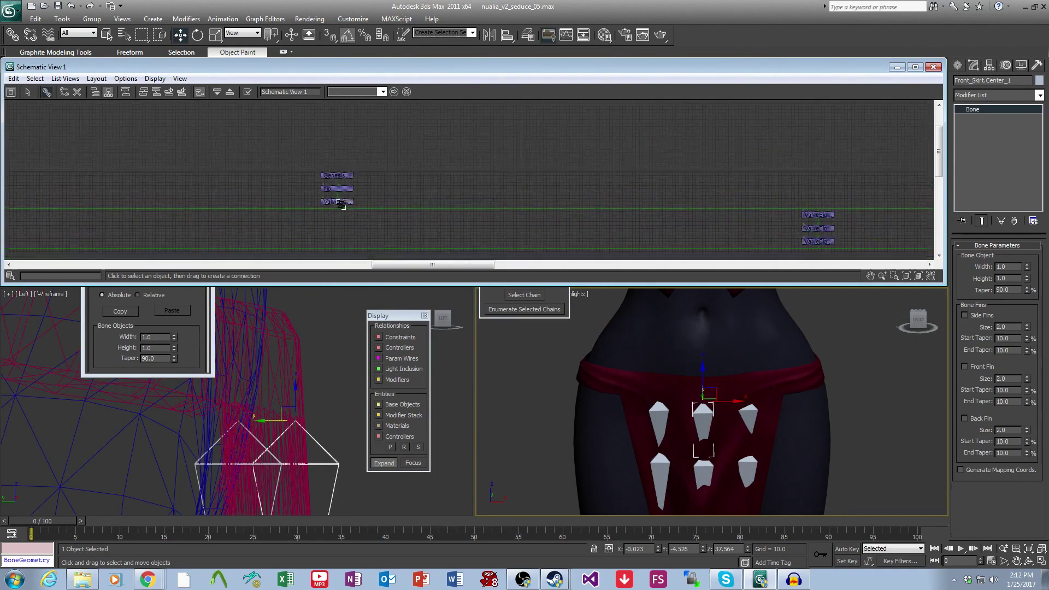
scroll(673, 197, "down", 5)
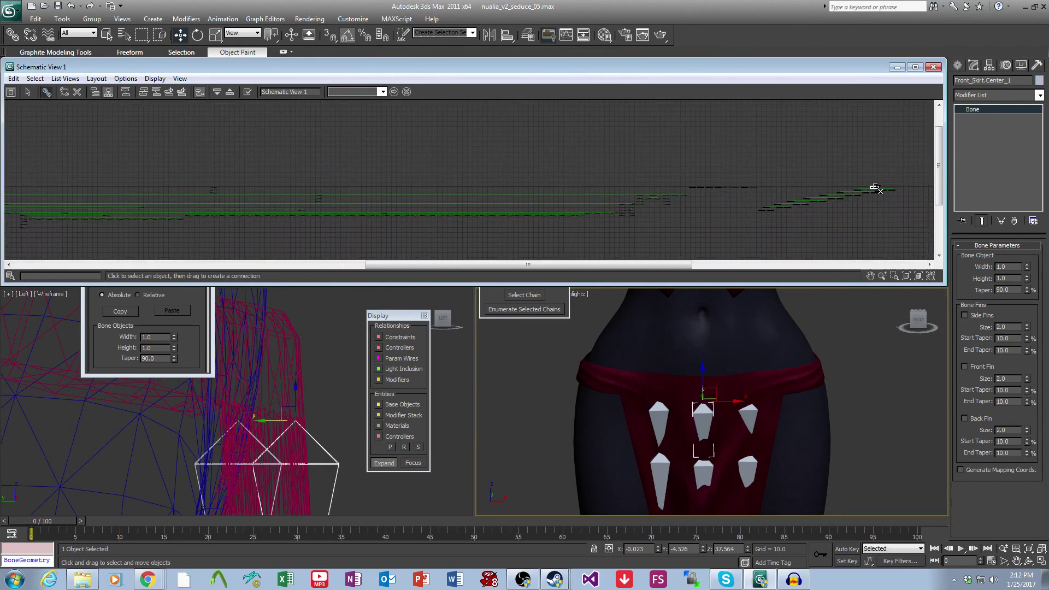
left_click_drag(874, 187, 216, 193)
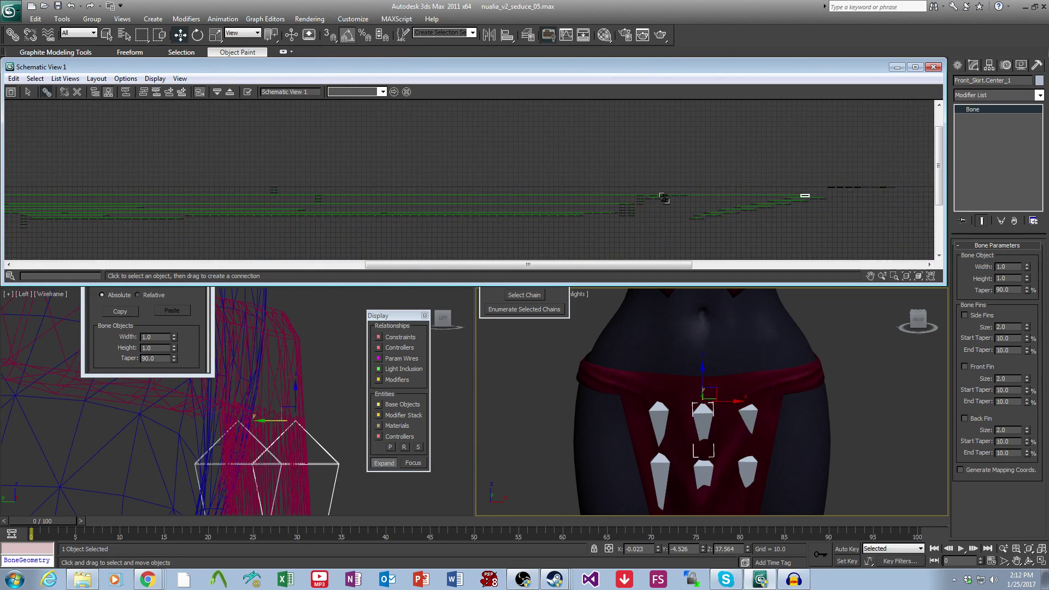
scroll(706, 193, "up", 6)
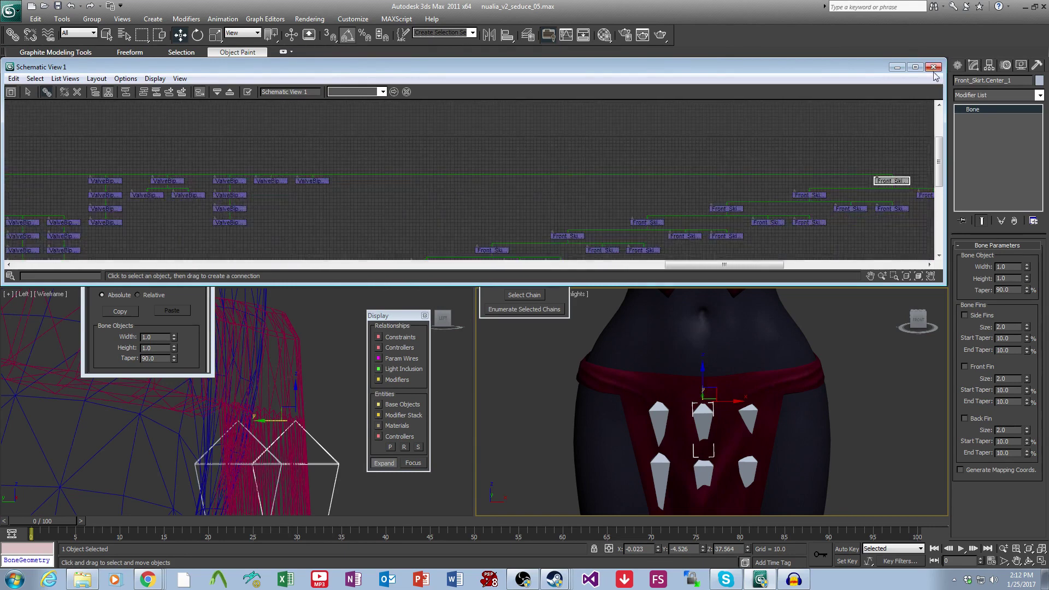
Close the Schematic View and save the scene.
left_click(933, 68)
left_click(10, 11)
left_click(34, 113)
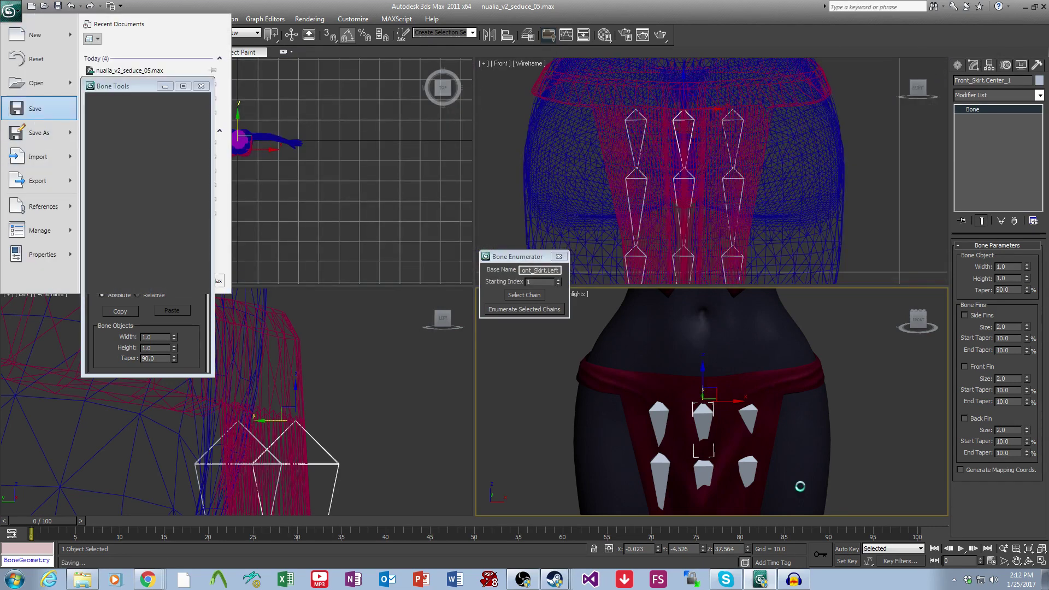
Unhide the ARMOR SEDUCE CLOAK object.
scroll(789, 464, "down", 6)
middle_click_drag(737, 423, 751, 389)
key("5")
left_click(240, 168)
left_click(339, 395)
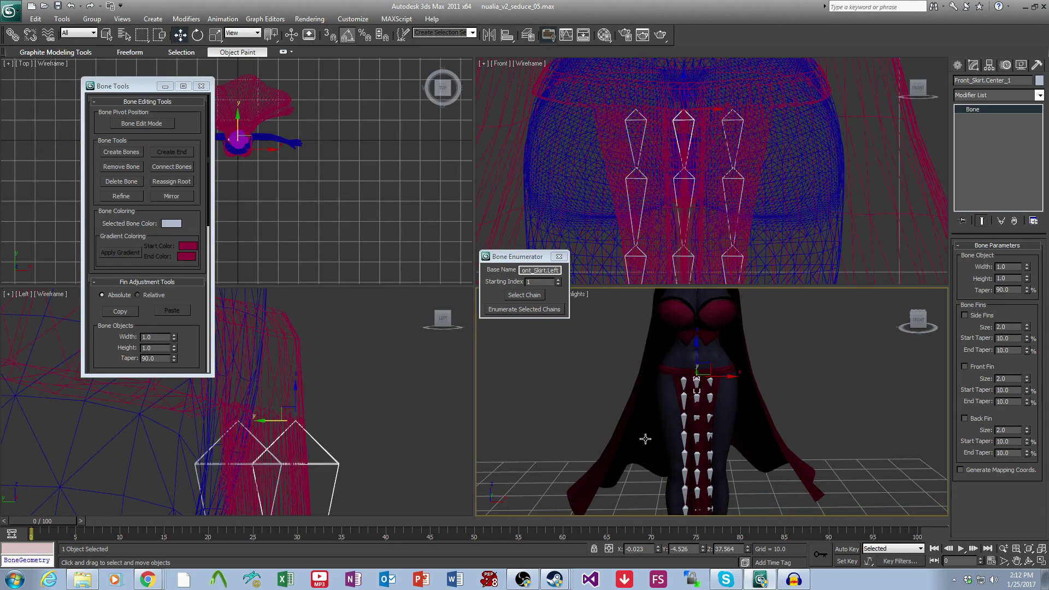
Hide the skirt and its three front bone chains while keeping the body mesh visible.
scroll(294, 438, "down", 5)
left_click_drag(312, 492, 235, 314)
middle_click_drag(303, 348, 360, 471)
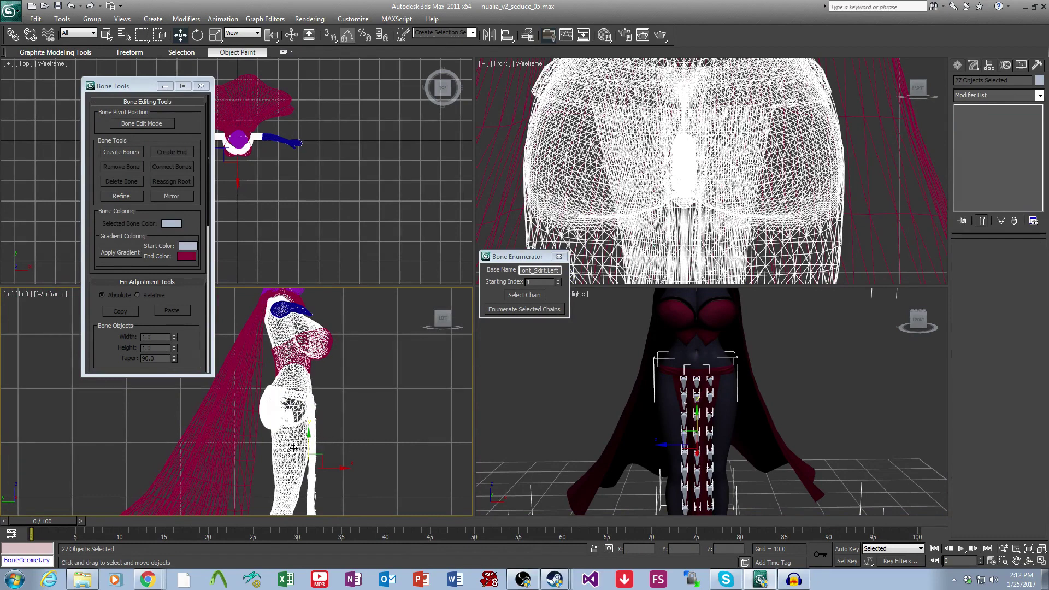
left_click(304, 395, "alt")
key("alt+h")
middle_click_drag(733, 420, 736, 429)
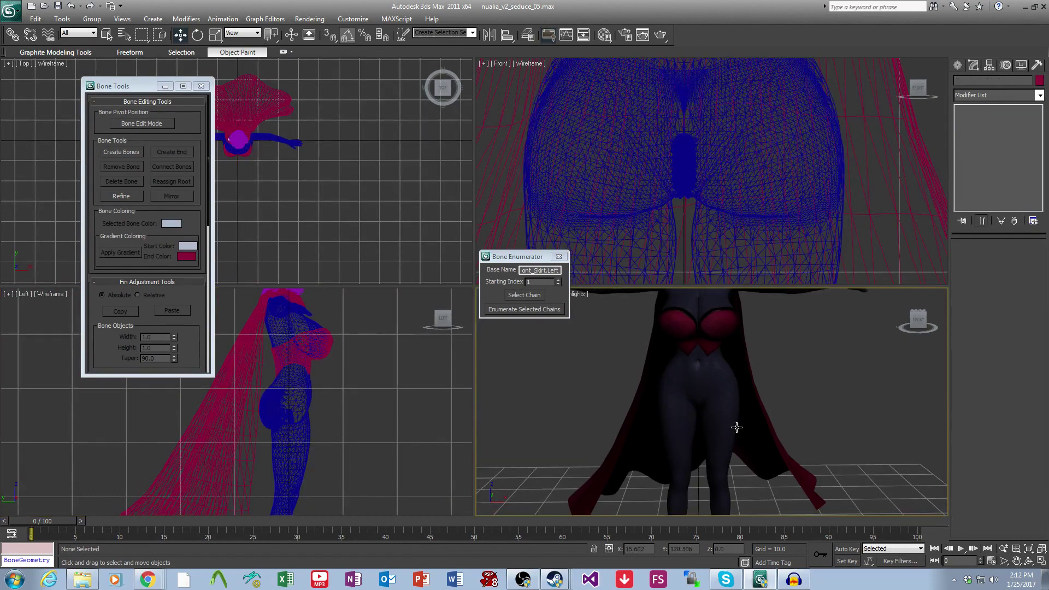
Unhide the ARMOR SEDUCE BELTS and ARMOR SEDUCE PANTIES objects.
key("alt+u")
left_click(232, 197)
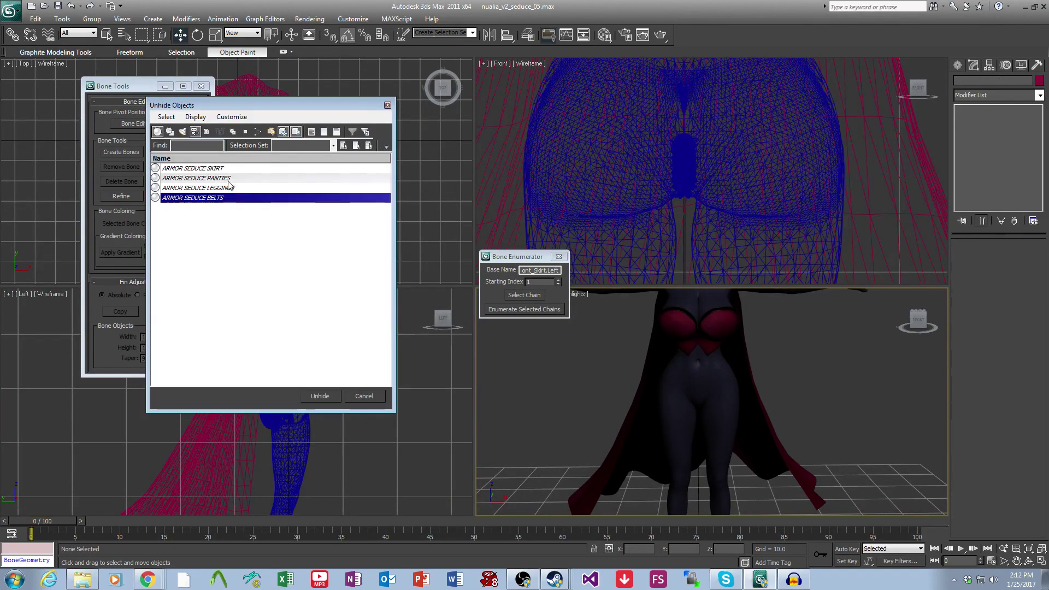
left_click(197, 177, "shift")
left_click(320, 395)
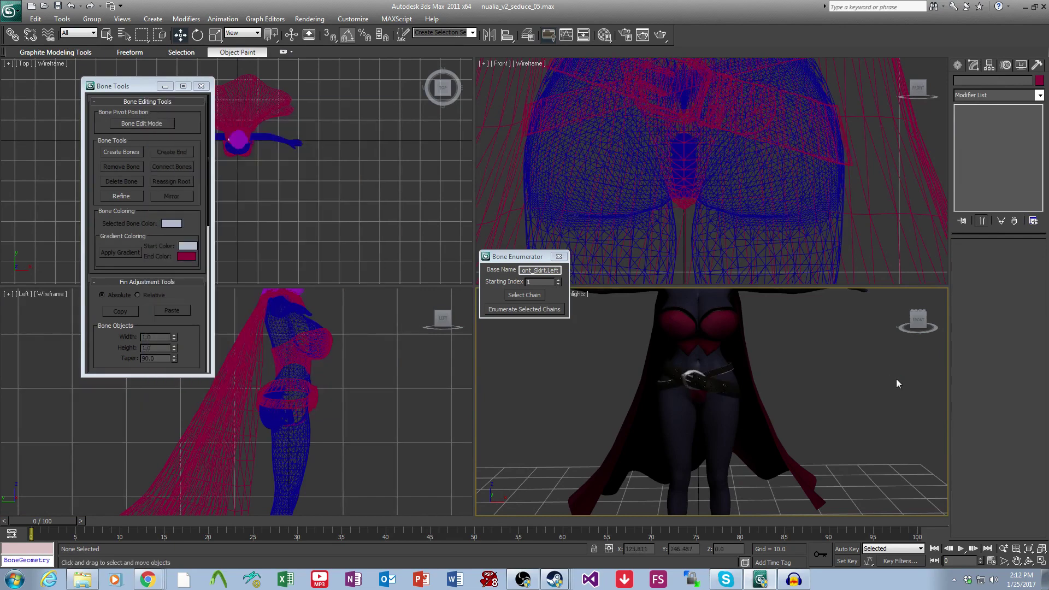
Inspect the outfit from the front and the cloak's shape from behind in the perspective view.
scroll(705, 402, "down", 4)
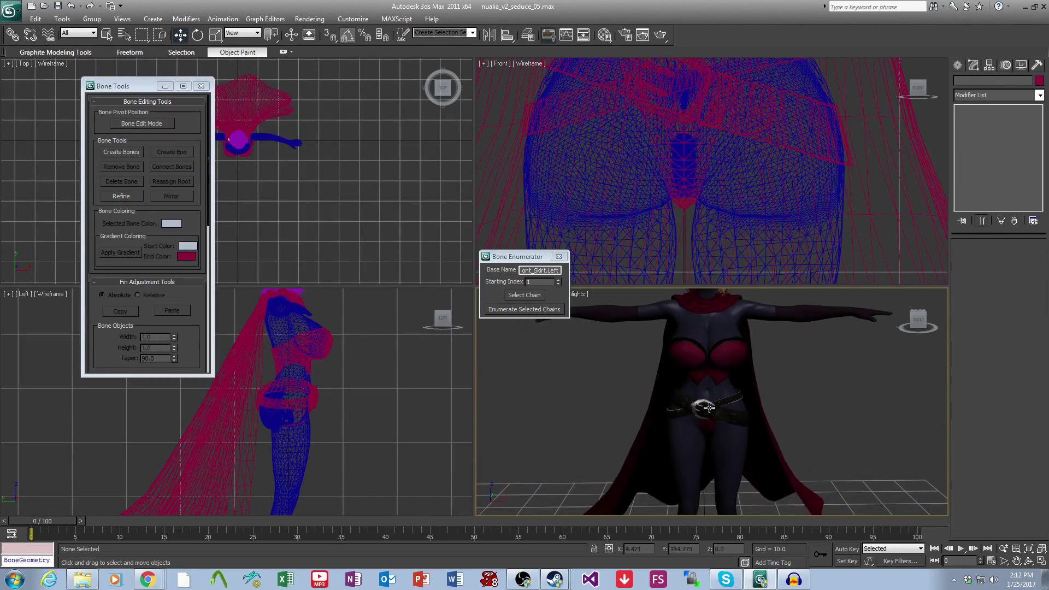
middle_click_drag(598, 449, 869, 426, "alt")
middle_click_drag(778, 192, 770, 273)
scroll(770, 273, "down", 8)
middle_click_drag(747, 411, 746, 384)
scroll(749, 427, "down", 3)
middle_click_drag(750, 427, 721, 348, "alt")
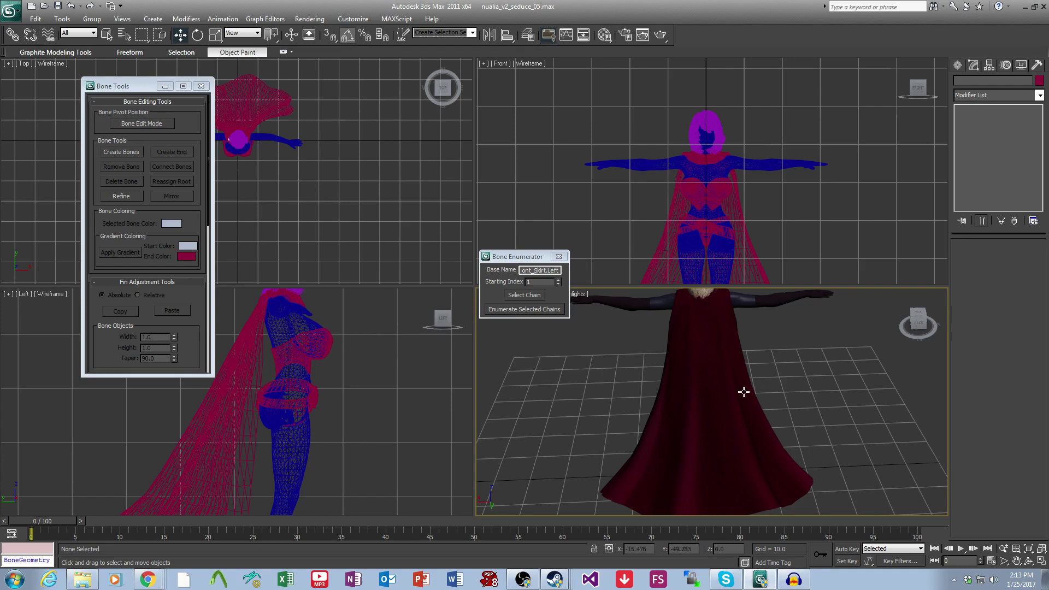
Close the Bone Tools and switch the Front viewport to the Back view, framing the cloak.
left_click(201, 87)
scroll(284, 159, "up", 8)
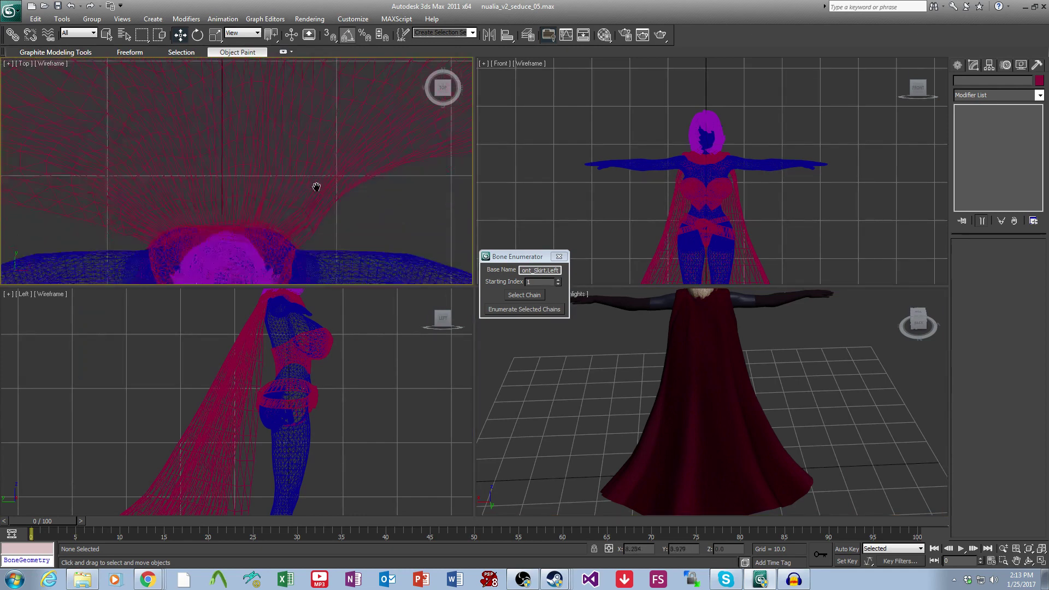
scroll(320, 194, "down", 3)
middle_click_drag(743, 221, 747, 177)
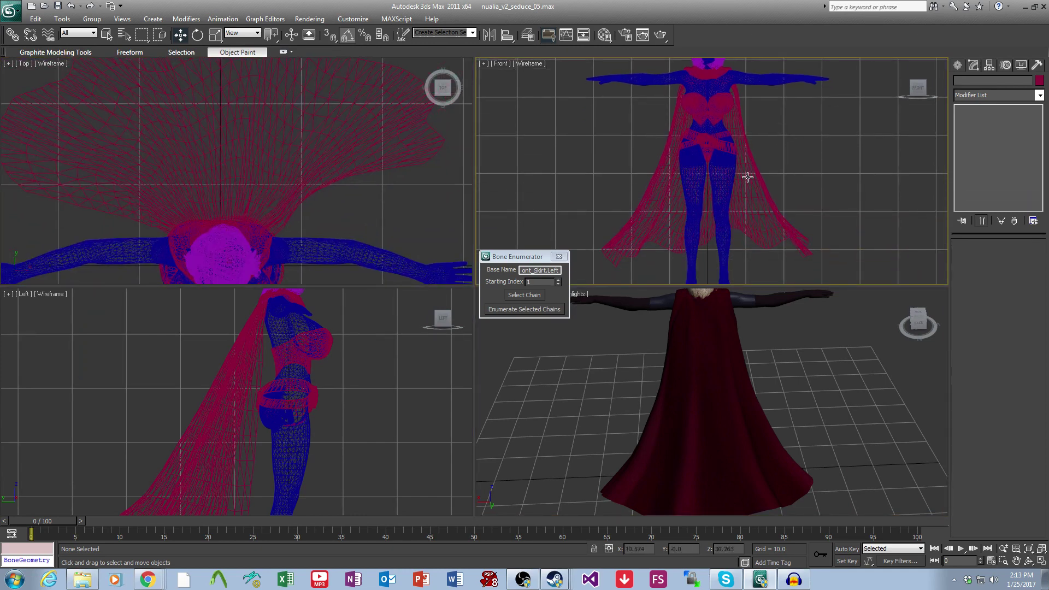
left_click(719, 208)
scroll(744, 201, "up", 3)
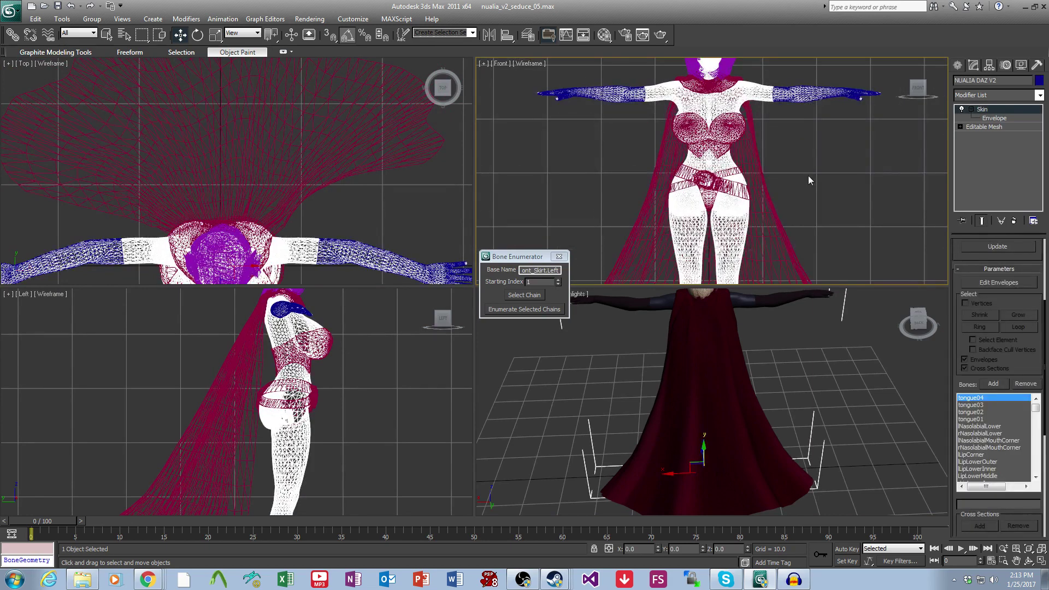
left_click(809, 179)
left_click(501, 63)
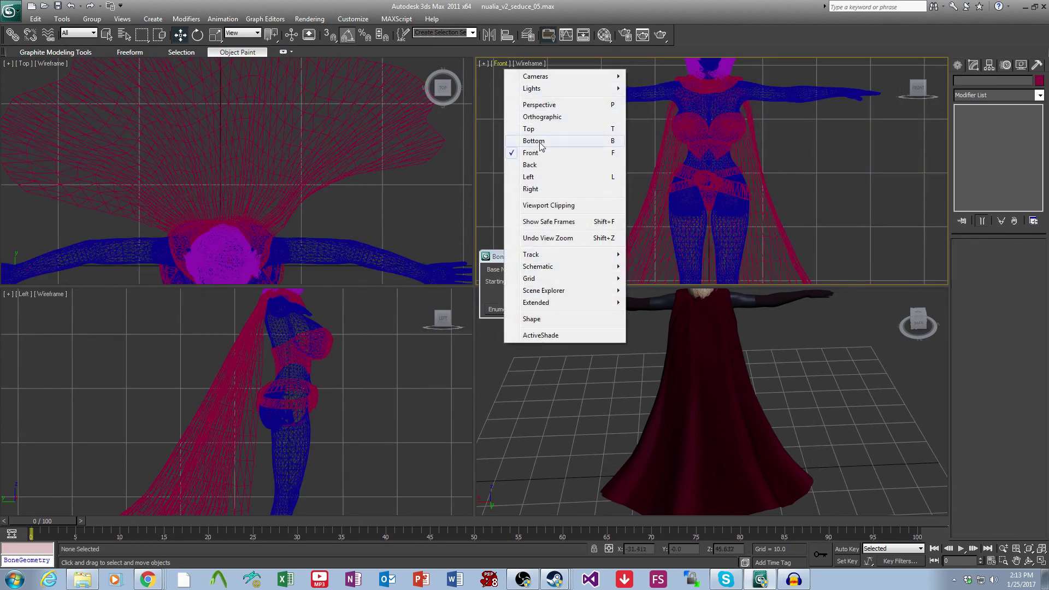
left_click(527, 164)
scroll(776, 180, "up", 8)
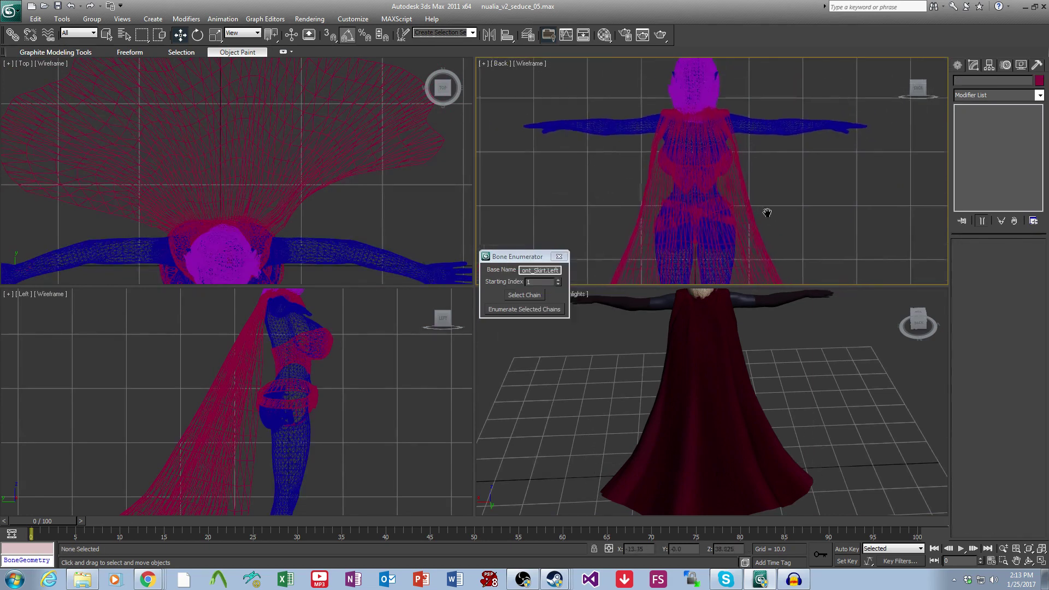
middle_click_drag(771, 144, 768, 185)
Change the wireframe colour of ARMOR SEDUCE CLOAK to light green.
left_click(753, 150)
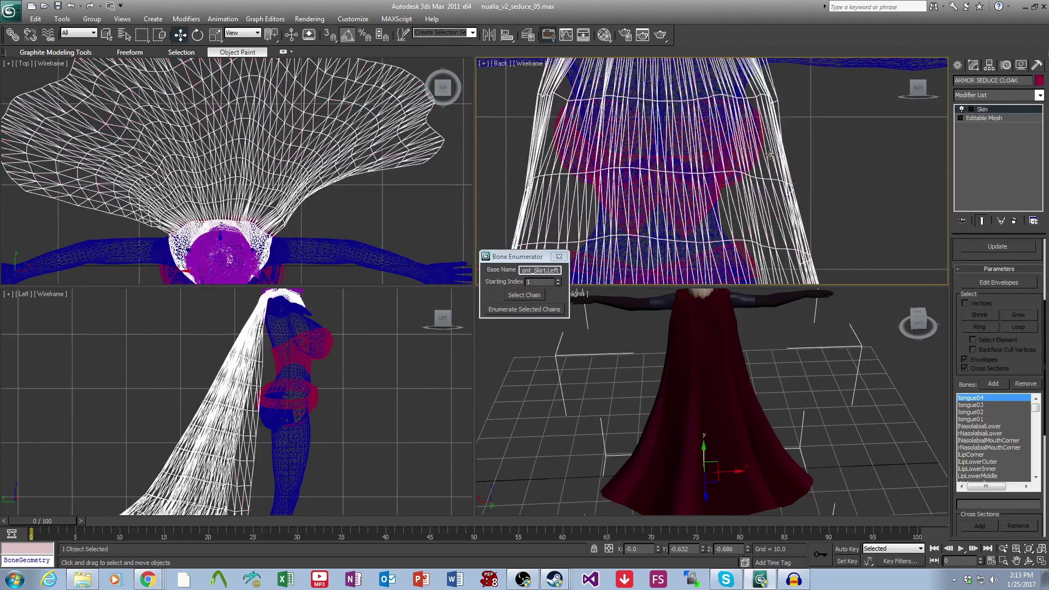
scroll(843, 161, "down", 2)
left_click(843, 160)
middle_click_drag(740, 358, 748, 375, "alt")
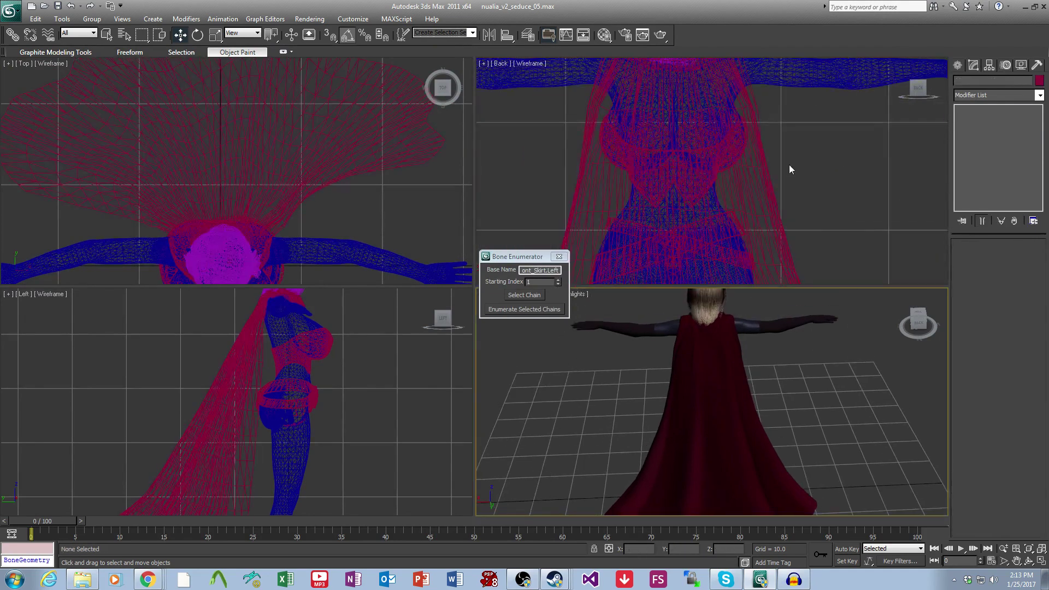
middle_click_drag(747, 156, 738, 103)
left_click(765, 141)
left_click(1037, 82)
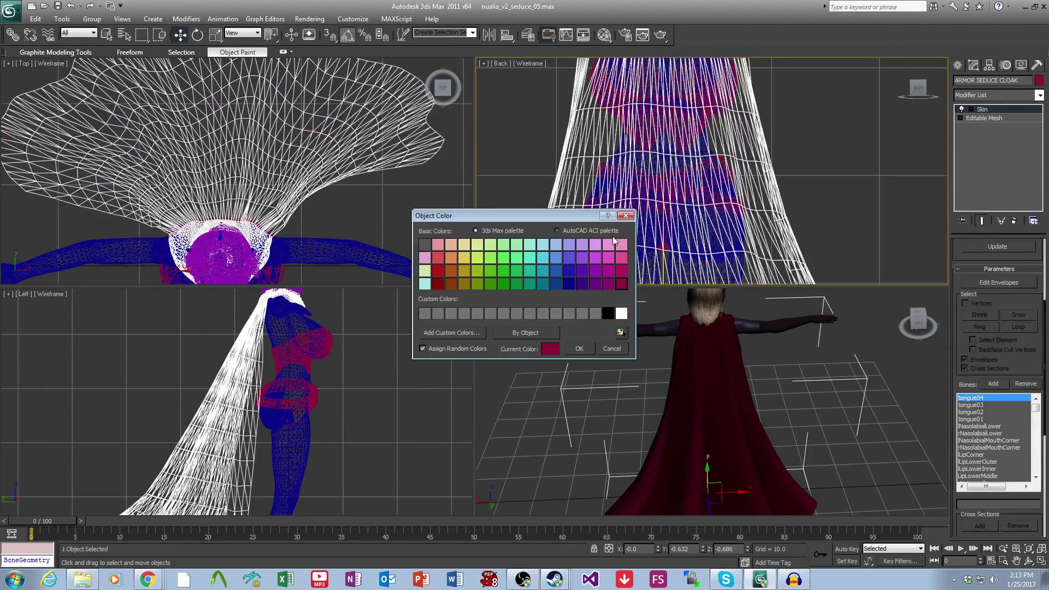
left_click(579, 349)
left_click(846, 191)
middle_click_drag(794, 178, 795, 208)
scroll(795, 197, "down", 2)
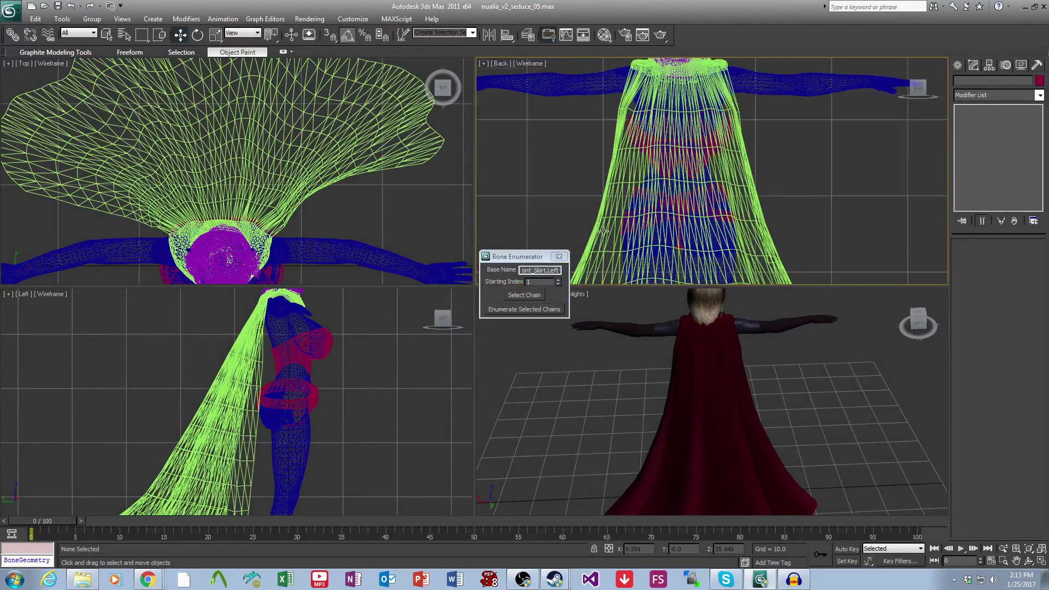
Close the Bone Enumerator and maximize the Back viewport with the whole cloak in frame.
left_click(559, 255)
middle_click_drag(760, 244, 773, 186)
scroll(770, 186, "down", 2)
key("alt+w")
middle_click_drag(607, 204, 593, 138)
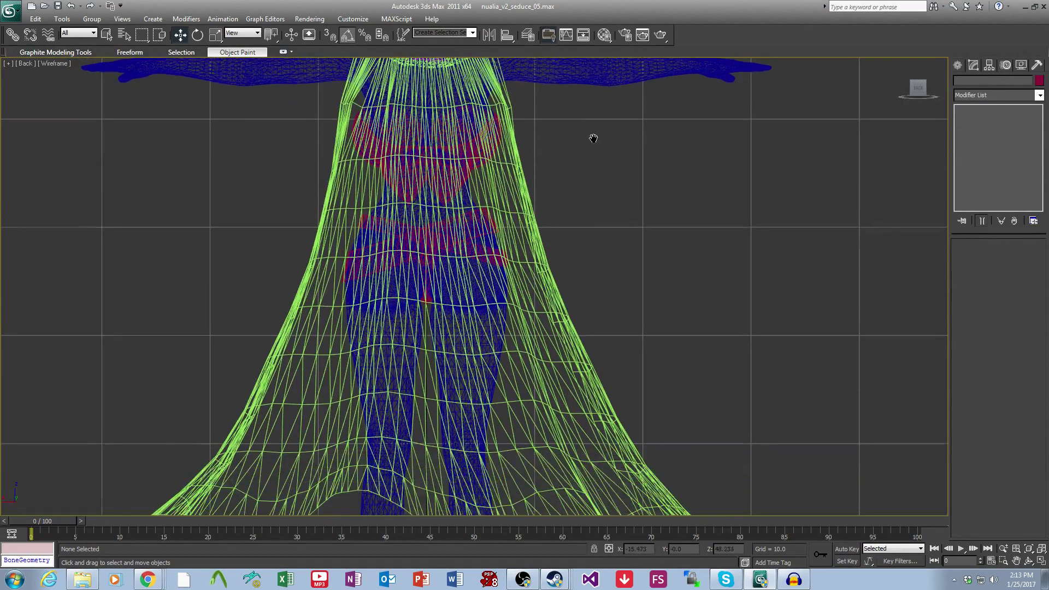
scroll(567, 245, "down", 2)
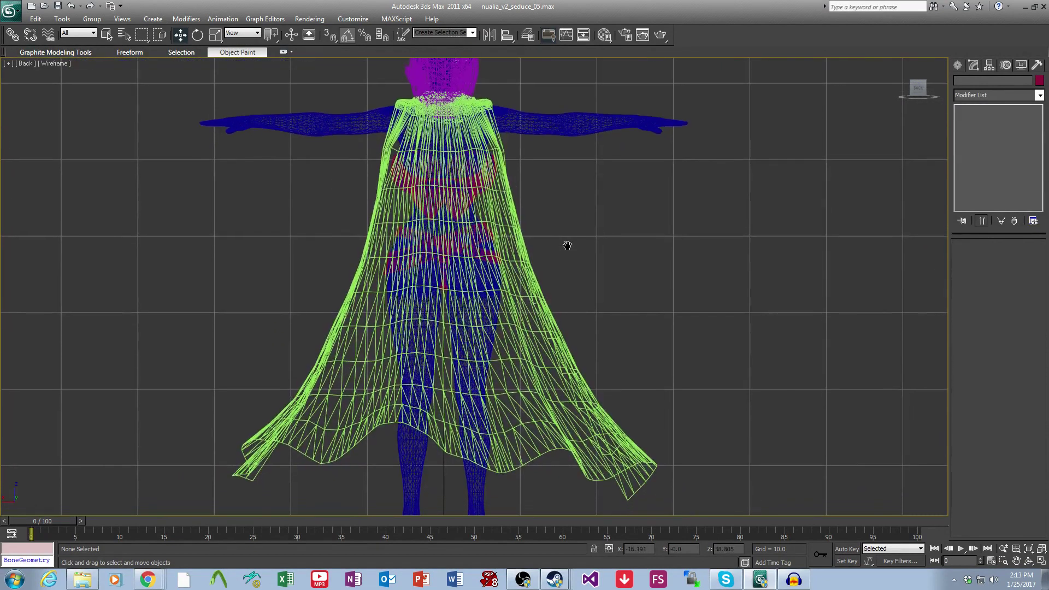
Draw a vertical chain of five bones down the cloak's centre line from the collar to just above the hem.
left_click(223, 19)
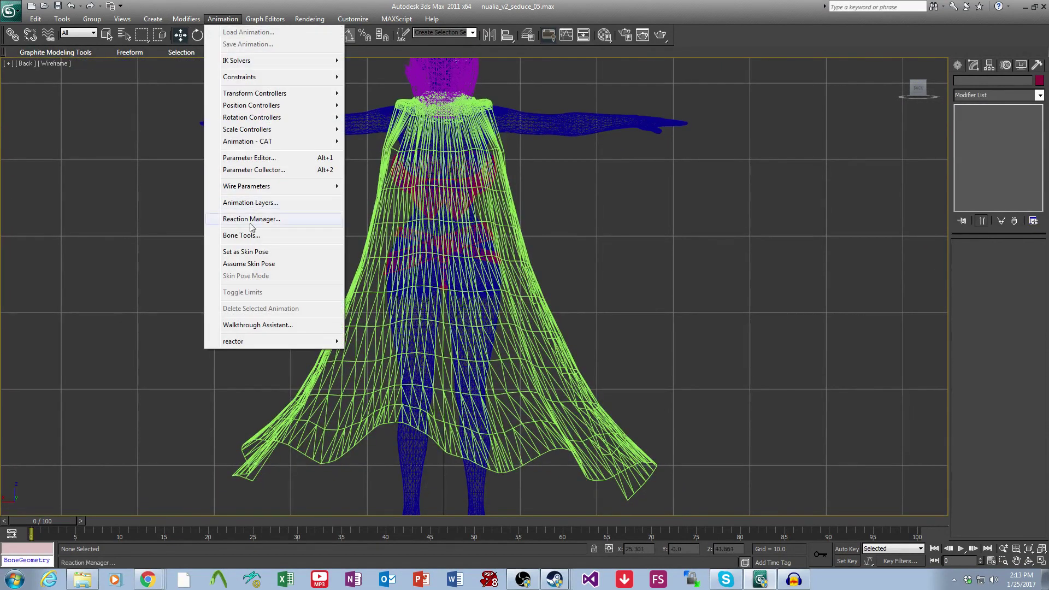
left_click(255, 237)
left_click(121, 153)
middle_click_drag(448, 150, 465, 149)
middle_click_drag(461, 105, 462, 108)
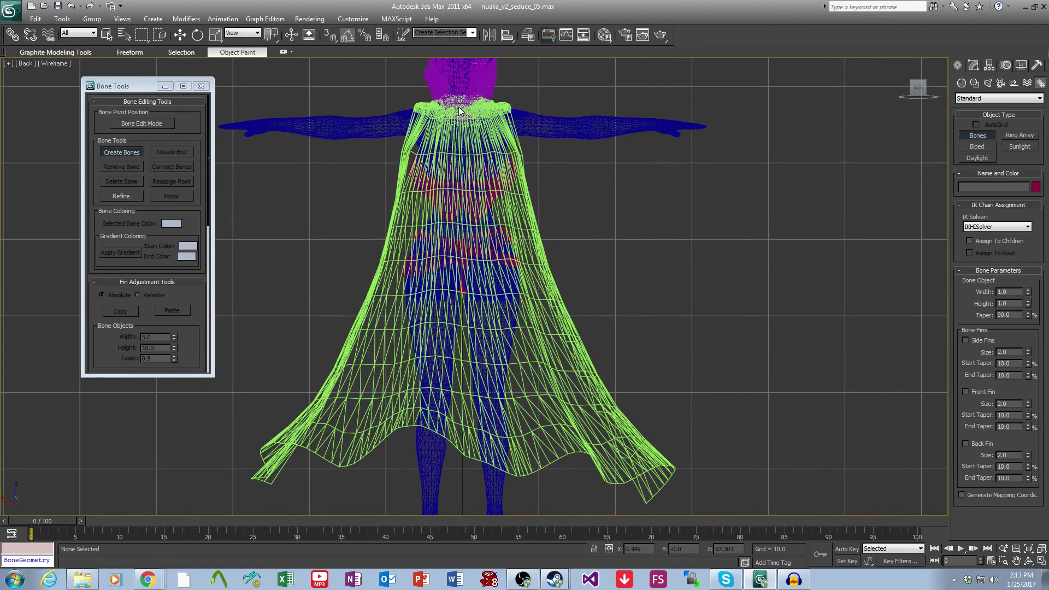
left_click(462, 111)
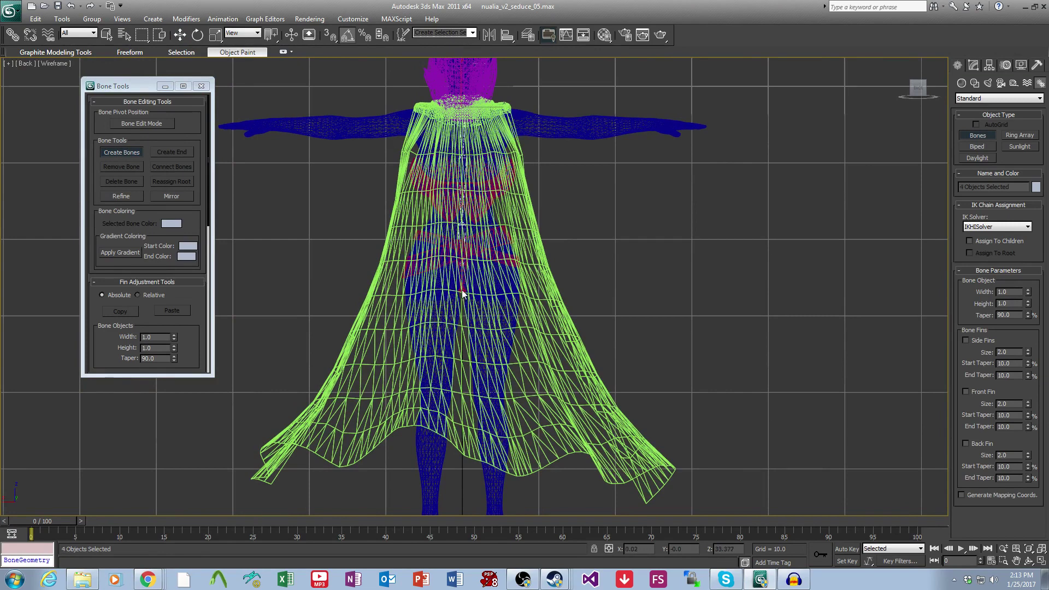
left_click(462, 363)
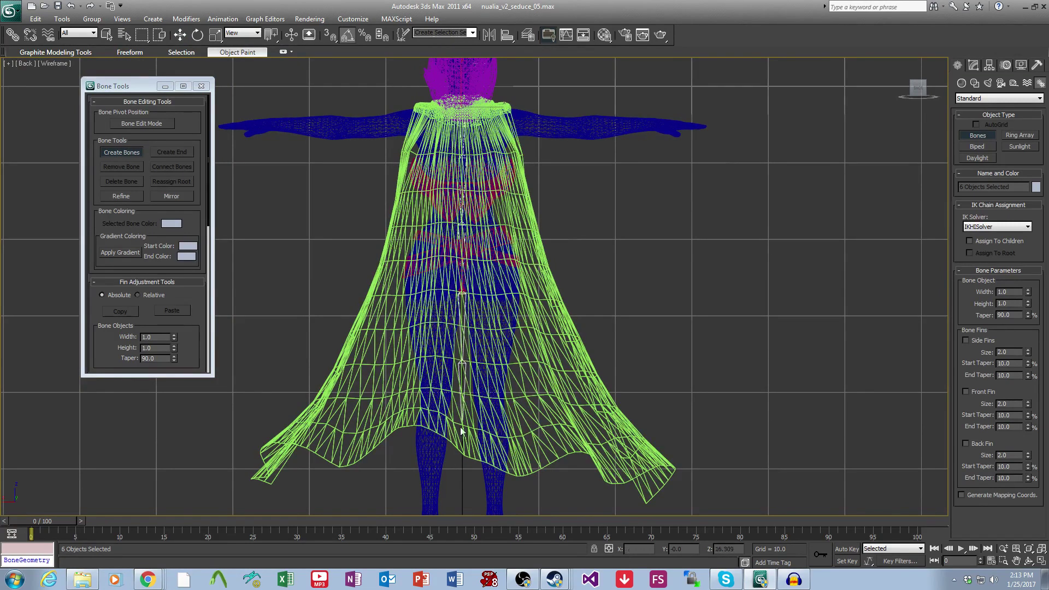
left_click(462, 430)
right_click(463, 459)
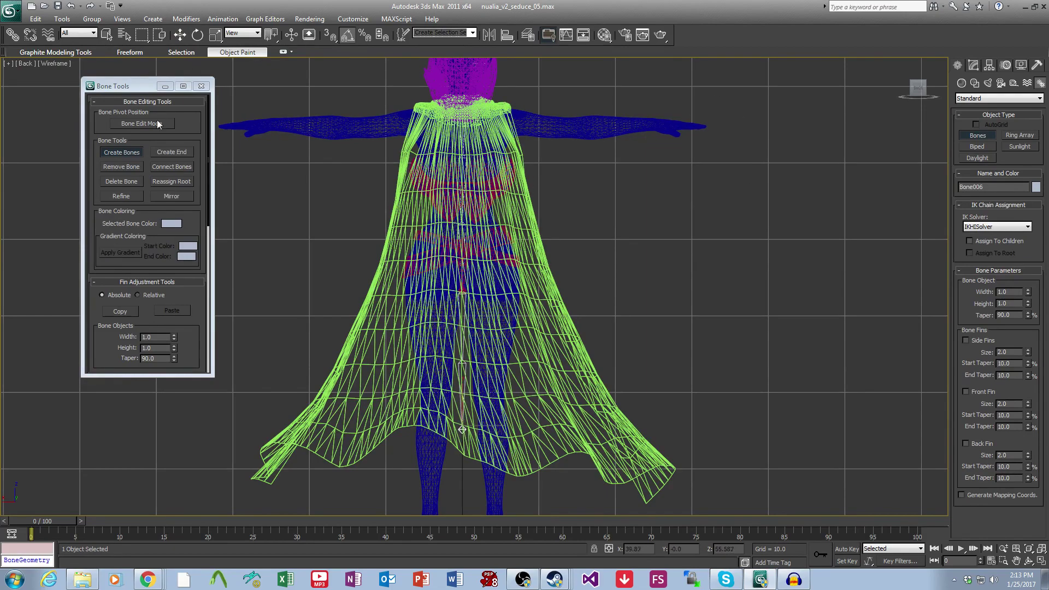
left_click(132, 155)
Move the chain's root bone backwards from the body to the rear of the cloak's collar, at about Y 4.4.
middle_click_drag(492, 246, 491, 307)
scroll(511, 314, "up", 8)
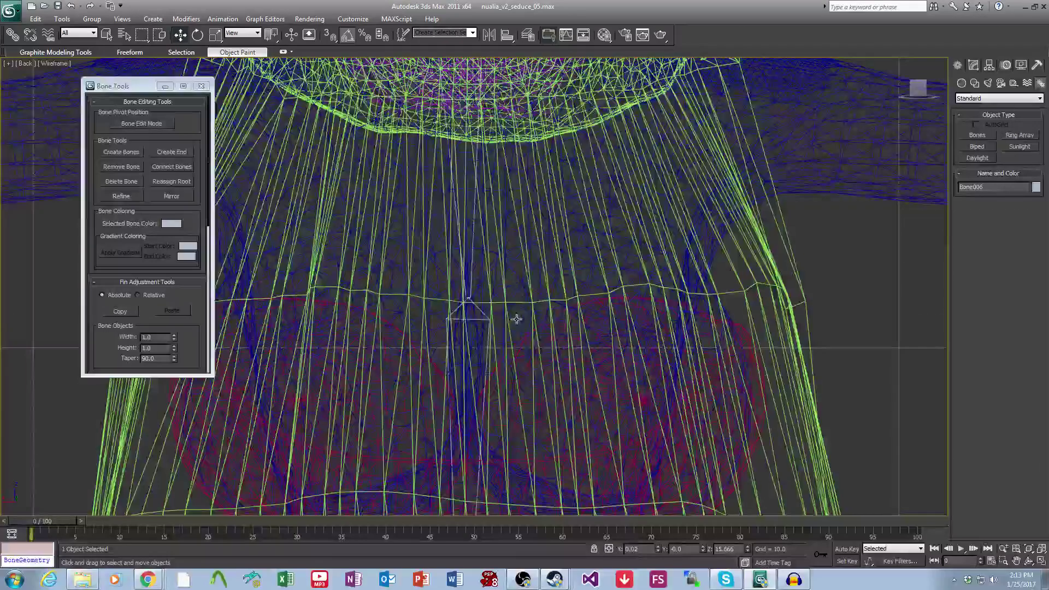
middle_click_drag(484, 244, 498, 288)
scroll(497, 290, "up", 3)
left_click(480, 234)
middle_click_drag(604, 295, 601, 283)
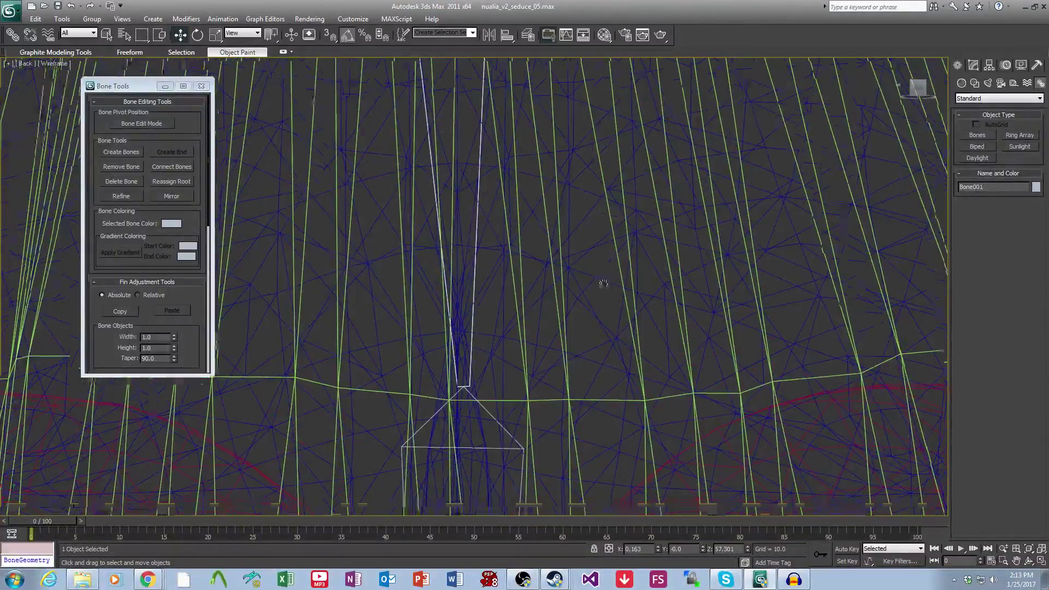
scroll(601, 284, "down", 8)
key("alt+w")
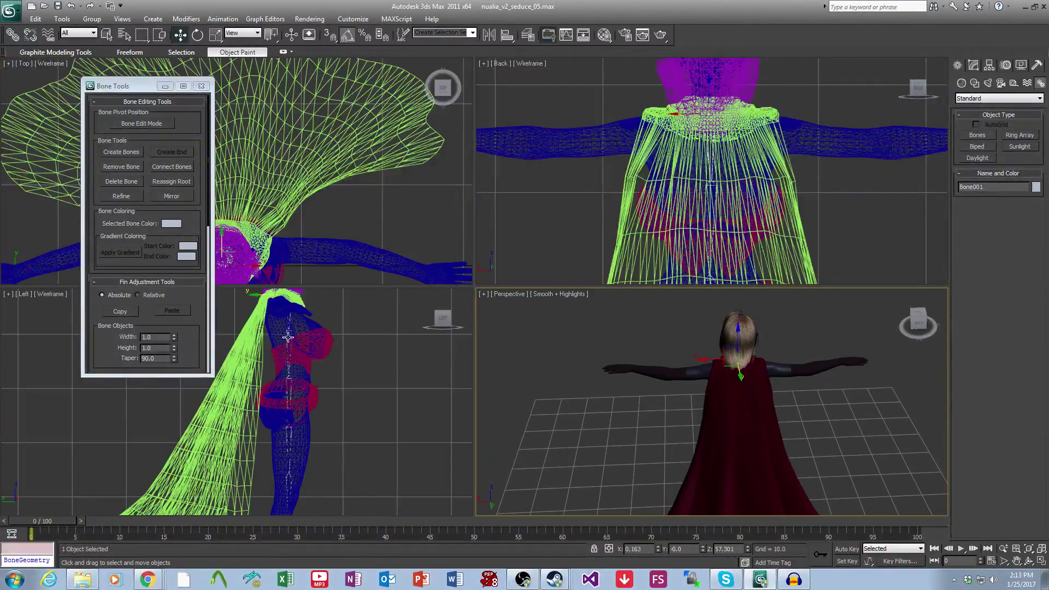
scroll(351, 344, "up", 8)
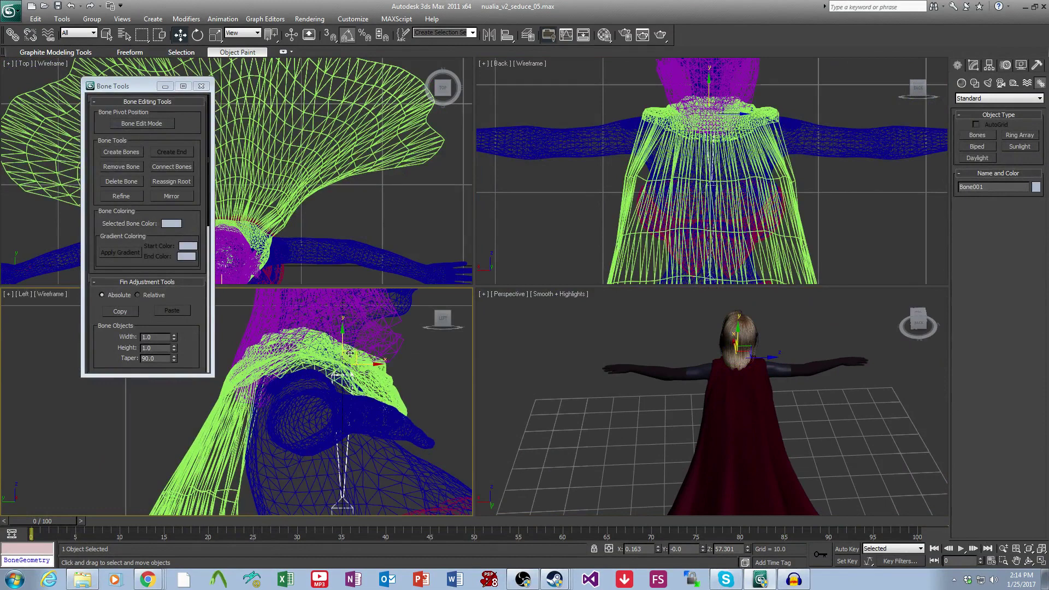
left_click_drag(356, 353, 260, 353)
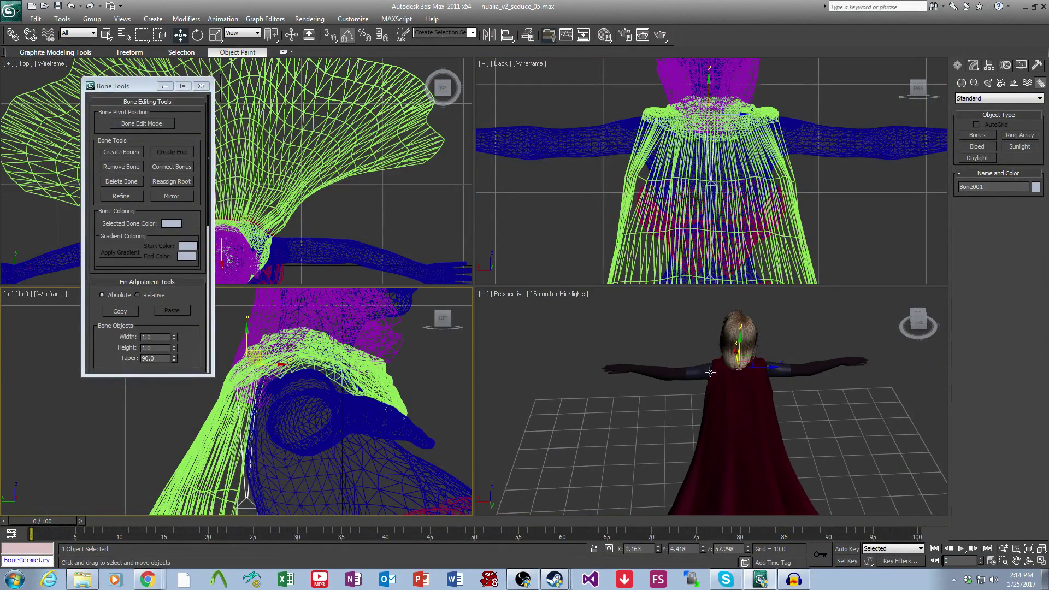
Rotate the root bone so the whole chain angles backwards along the outside of the cloak.
scroll(709, 370, "up", 5)
middle_click_drag(798, 417, 829, 338, "alt")
left_click(197, 35)
left_click_drag(831, 343, 831, 331)
middle_click_drag(756, 375, 782, 370, "alt")
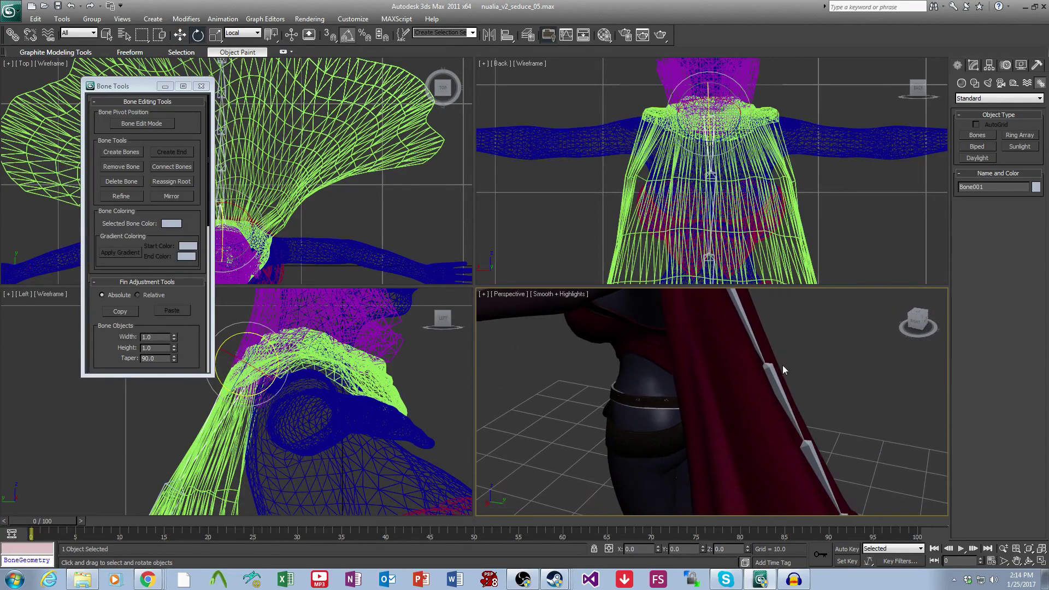
Rotate the second and third cloak bones to bring the chain closer to the cloth's slope.
left_click(749, 327)
middle_click_drag(750, 327, 745, 335, "alt")
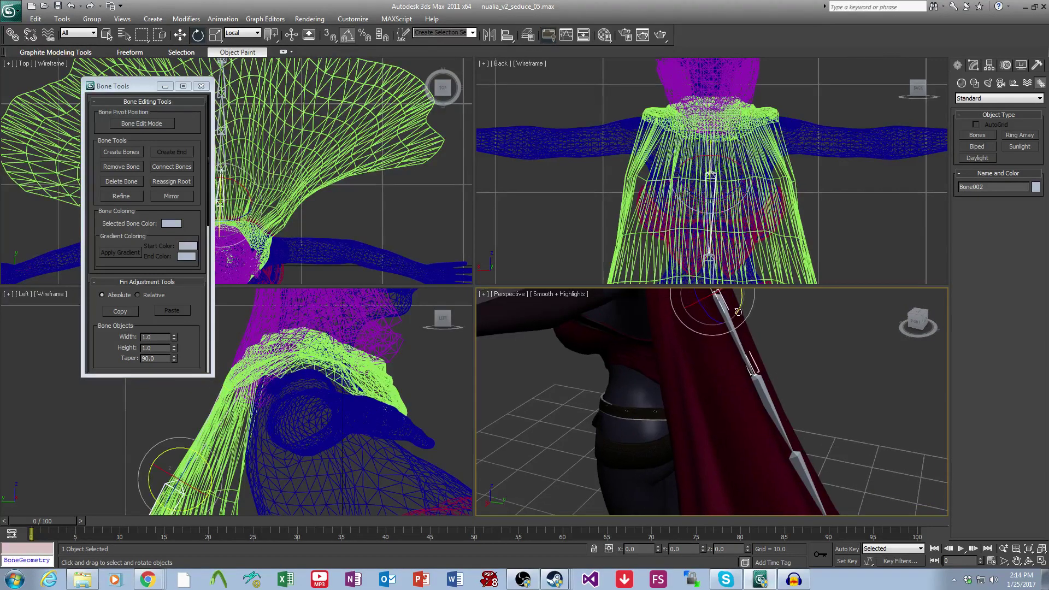
left_click_drag(738, 315, 740, 327)
middle_click_drag(760, 349, 718, 348, "alt")
left_click(709, 355)
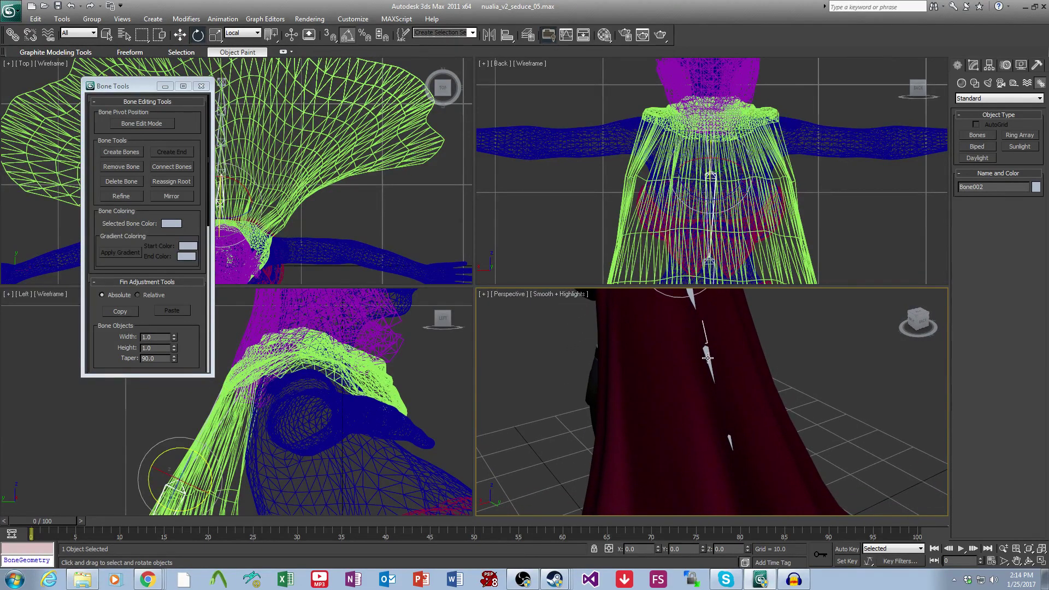
left_click_drag(715, 362, 718, 343)
Adjust the root bone's rotation against the cloak's upper back, checking the angle snap increment in the Grid and Snap Settings.
middle_click_drag(722, 340, 763, 459, "alt")
key("Page_Up")
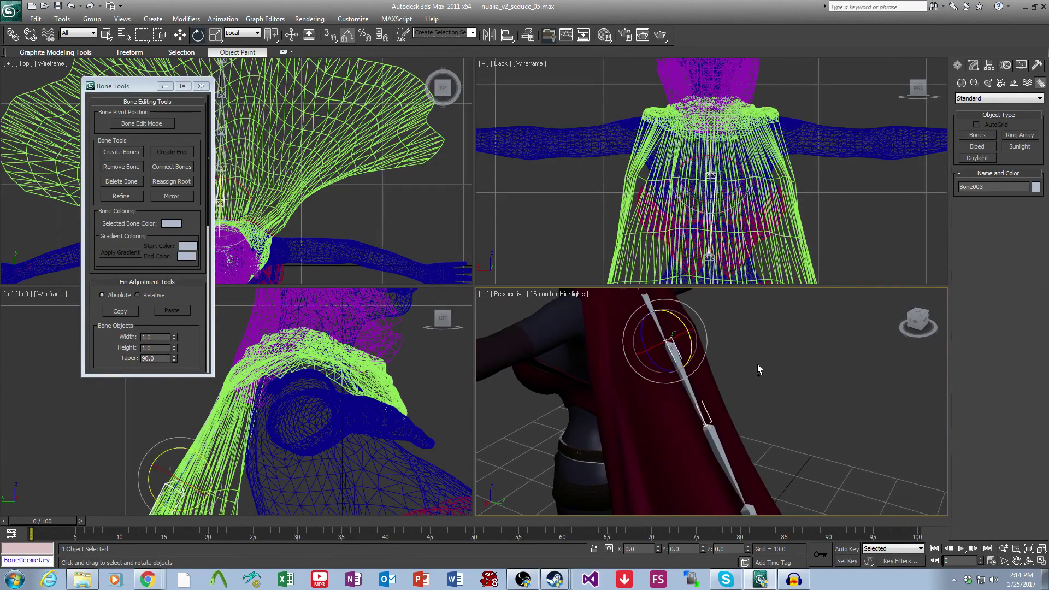
middle_click_drag(758, 365, 755, 372)
key("Page_Up")
left_click_drag(658, 306, 658, 305)
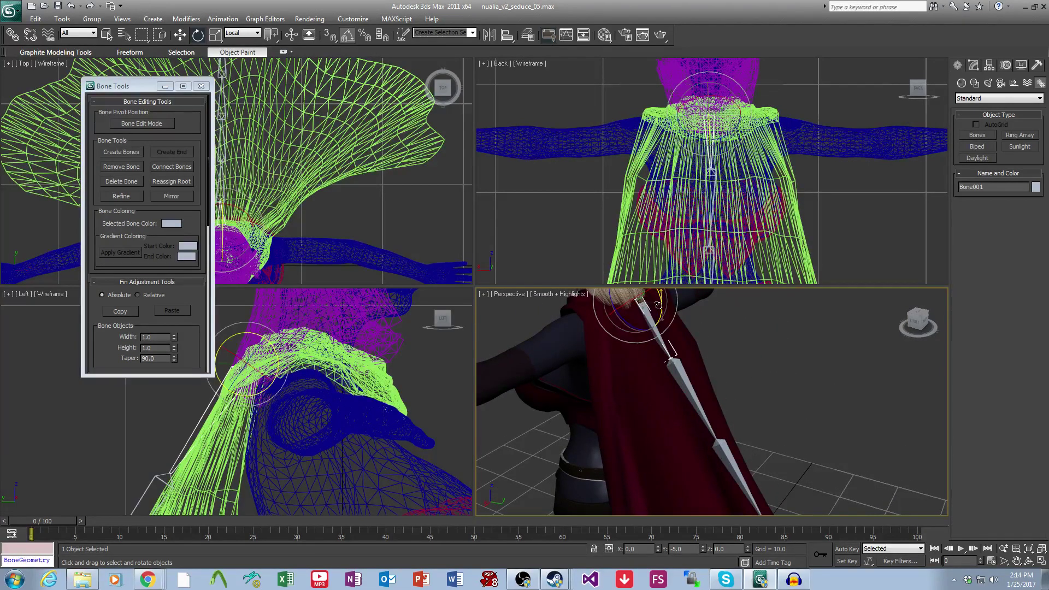
right_click(348, 38)
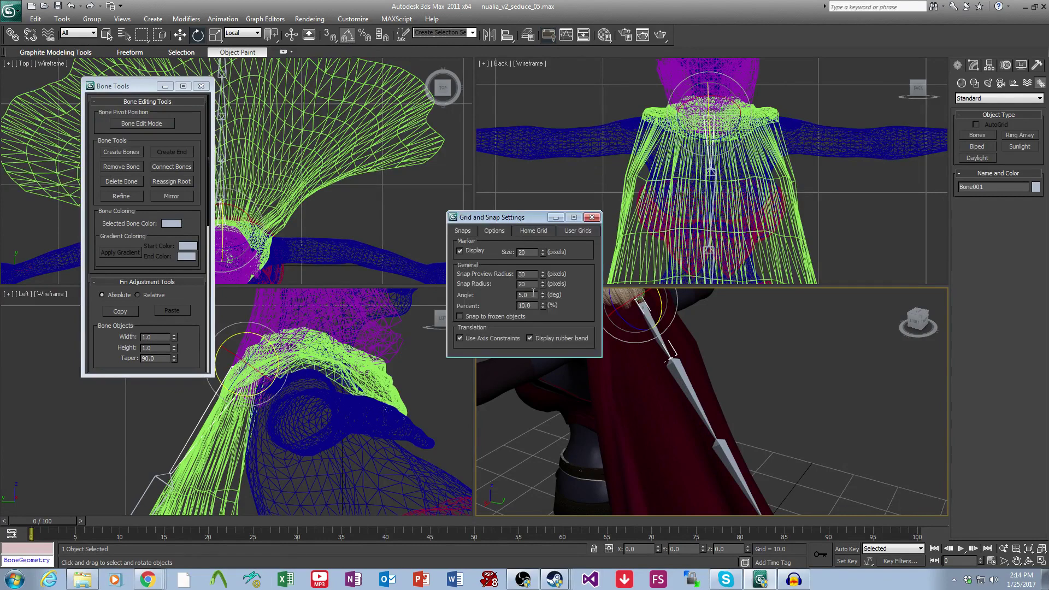
left_click(591, 218)
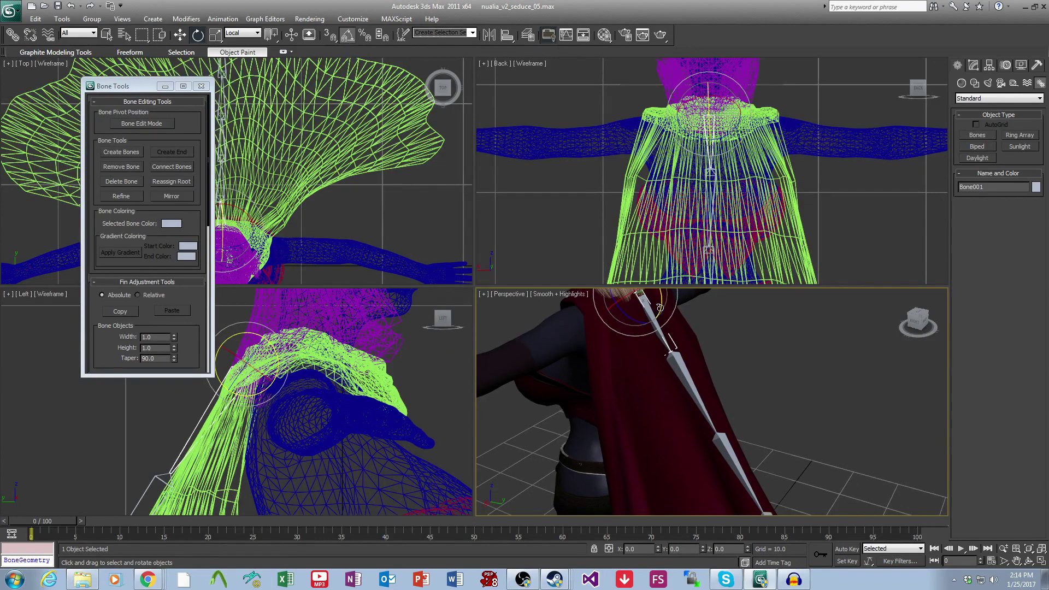
left_click_drag(659, 307, 659, 313)
Refine the rotation of the second and third bones so they follow the cloak's back surface.
middle_click_drag(724, 396, 704, 365)
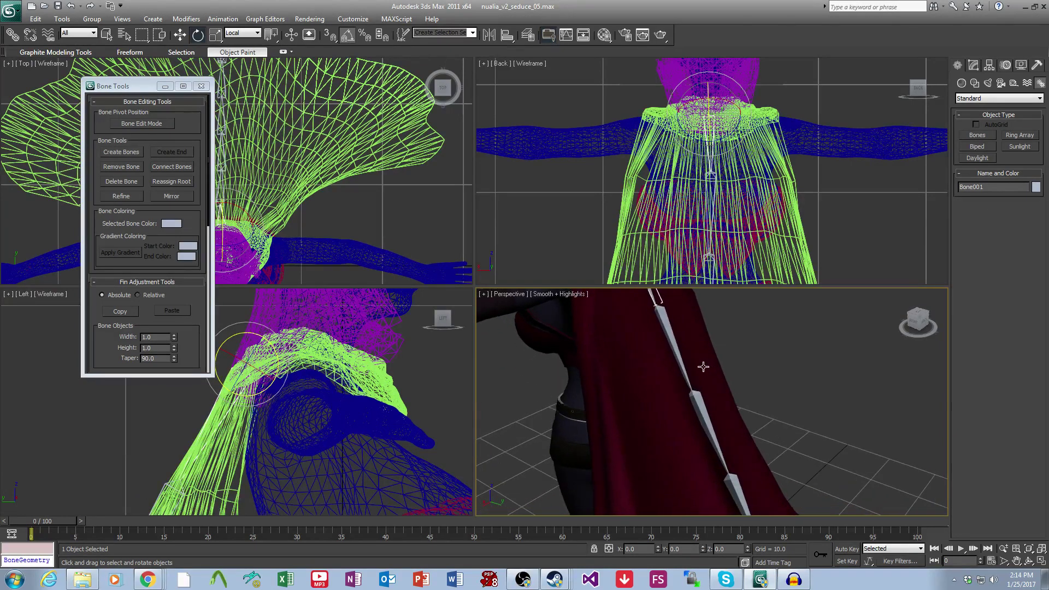
left_click(675, 342)
left_click_drag(679, 317, 680, 319)
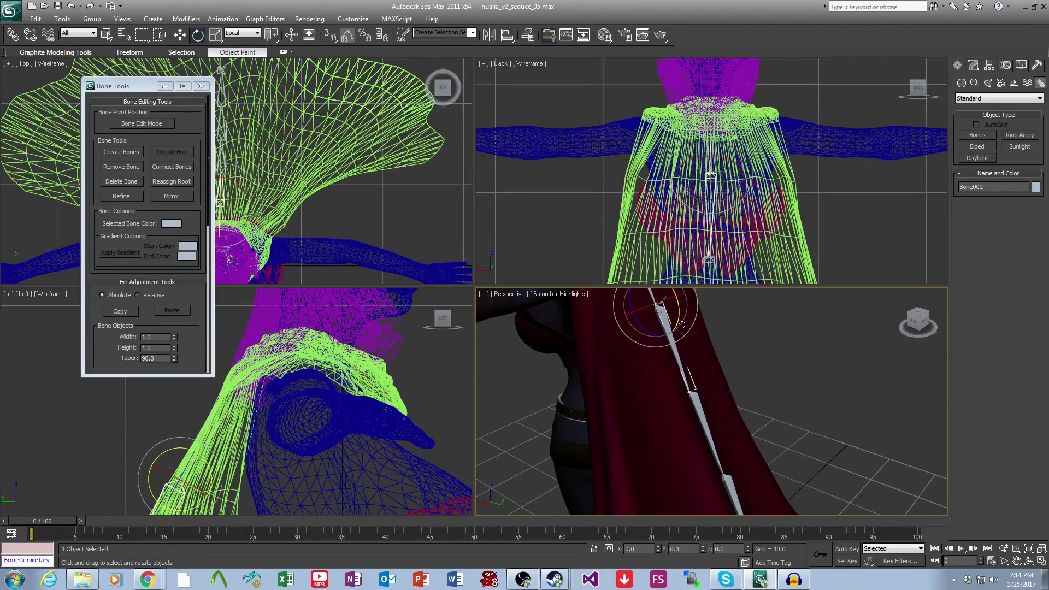
middle_click_drag(669, 433, 704, 357)
left_click(735, 344)
middle_click_drag(728, 403, 728, 325, "alt")
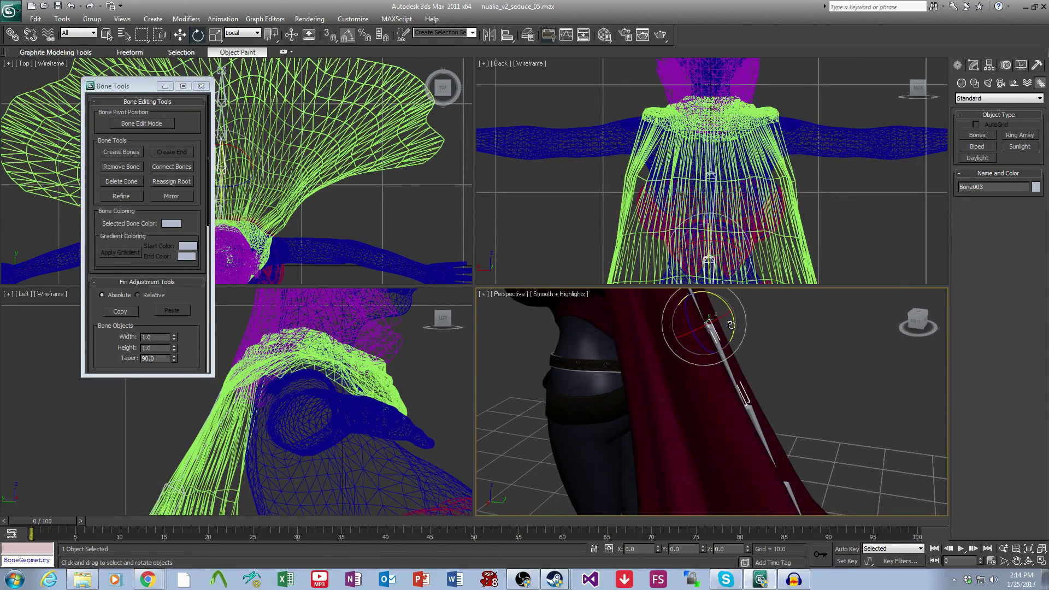
left_click_drag(731, 325, 731, 335)
Rotate the fourth bone by -2.5 degrees and adjust the fifth bone to follow the lower cloak.
middle_click_drag(731, 335, 726, 441, "alt")
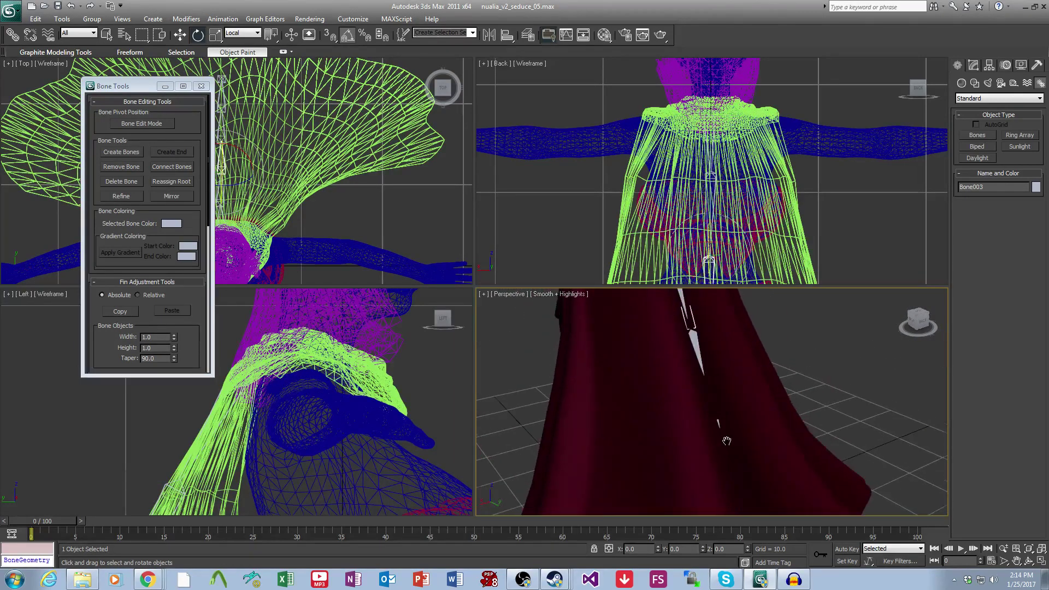
left_click(699, 353)
left_click(696, 347)
left_click_drag(705, 350, 711, 366)
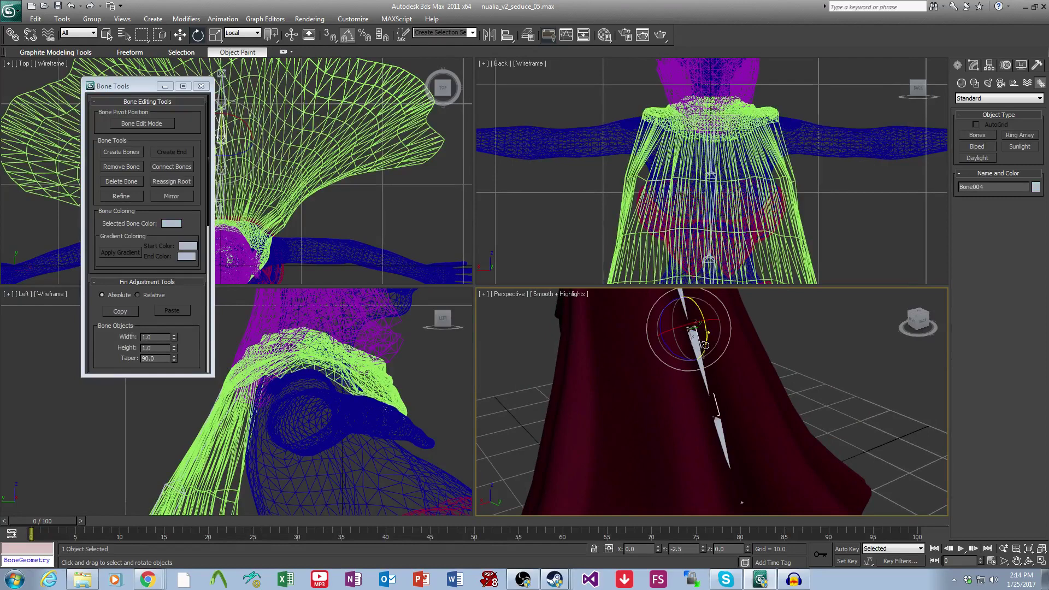
middle_click_drag(740, 394, 721, 365)
left_click_drag(728, 352, 728, 348)
middle_click_drag(760, 412, 733, 407, "alt")
Extend the chain with another bone from its end nub down to the cloak's hem.
scroll(267, 448, "down", 5)
scroll(708, 199, "up", 10)
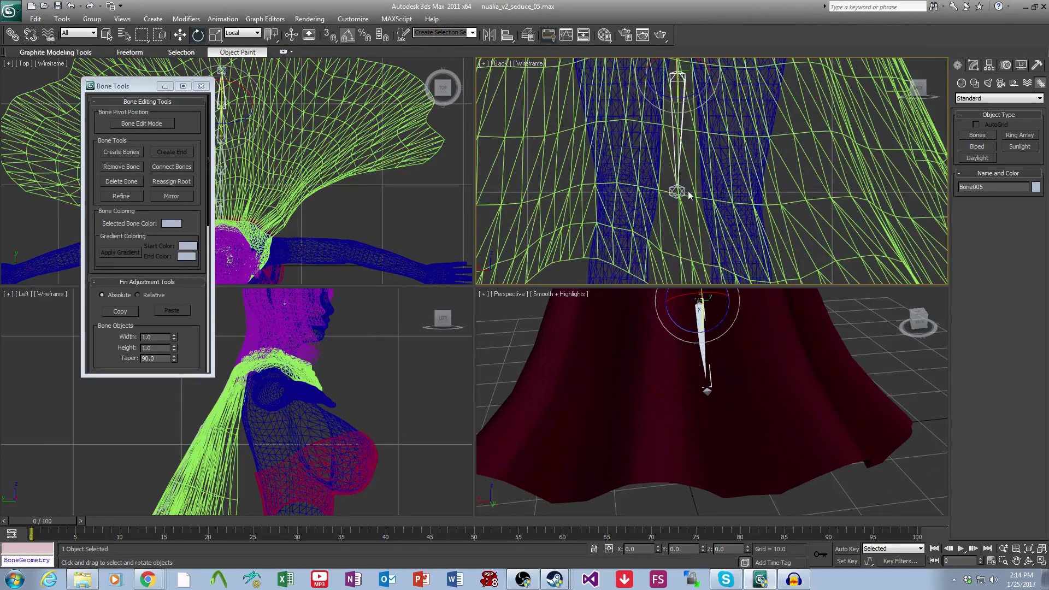
left_click(679, 192)
scroll(766, 395, "up", 4)
mouse_move(749, 398)
middle_mouse_down("alt")
mouse_move(785, 400)
mouse_move(762, 393)
middle_mouse_up("alt")
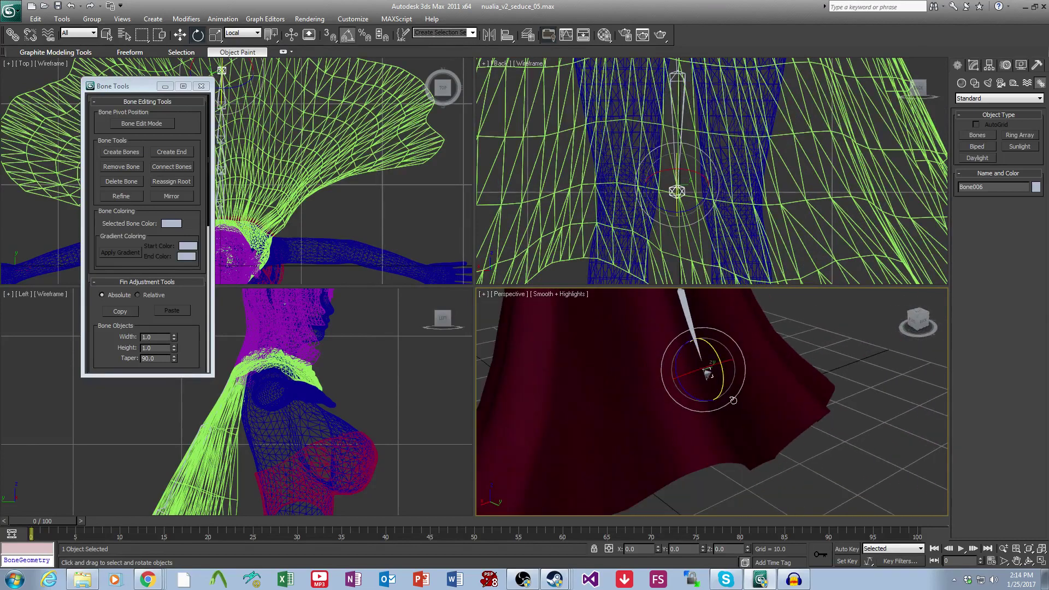
left_click(126, 157)
scroll(686, 117, "down", 3)
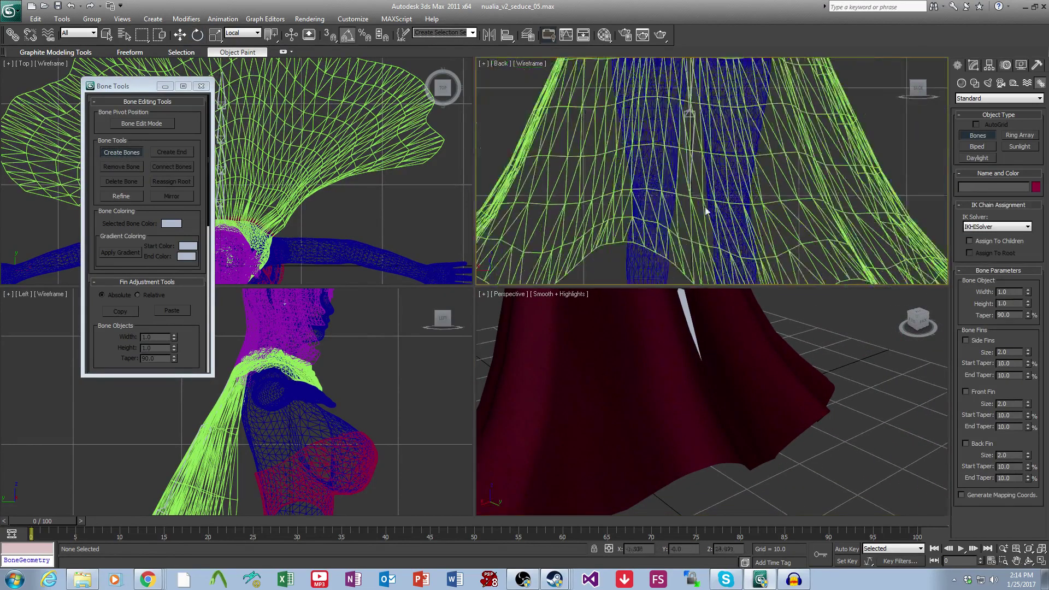
left_click(687, 161)
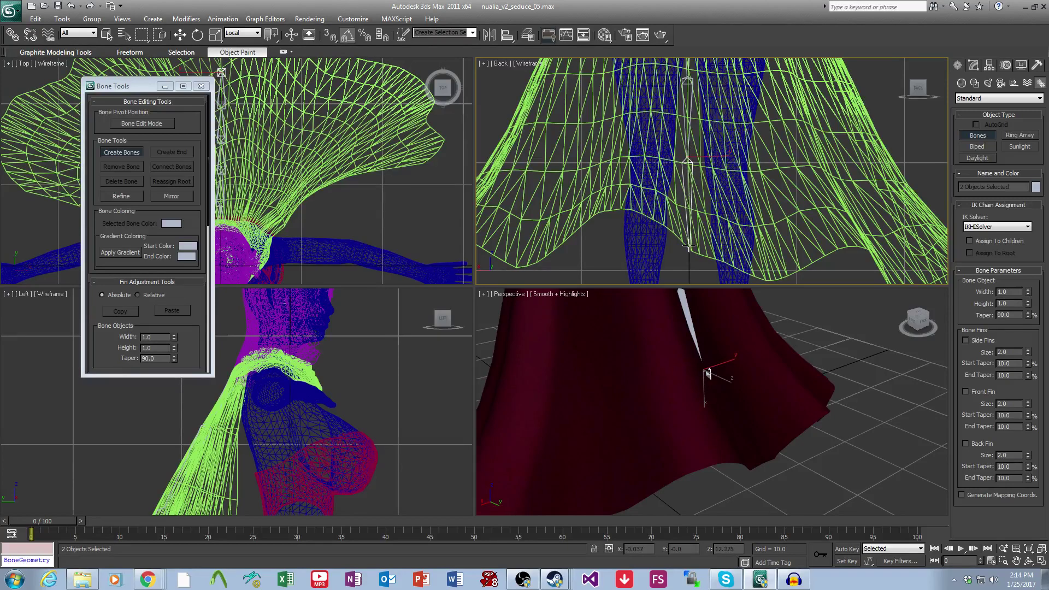
right_click(688, 248)
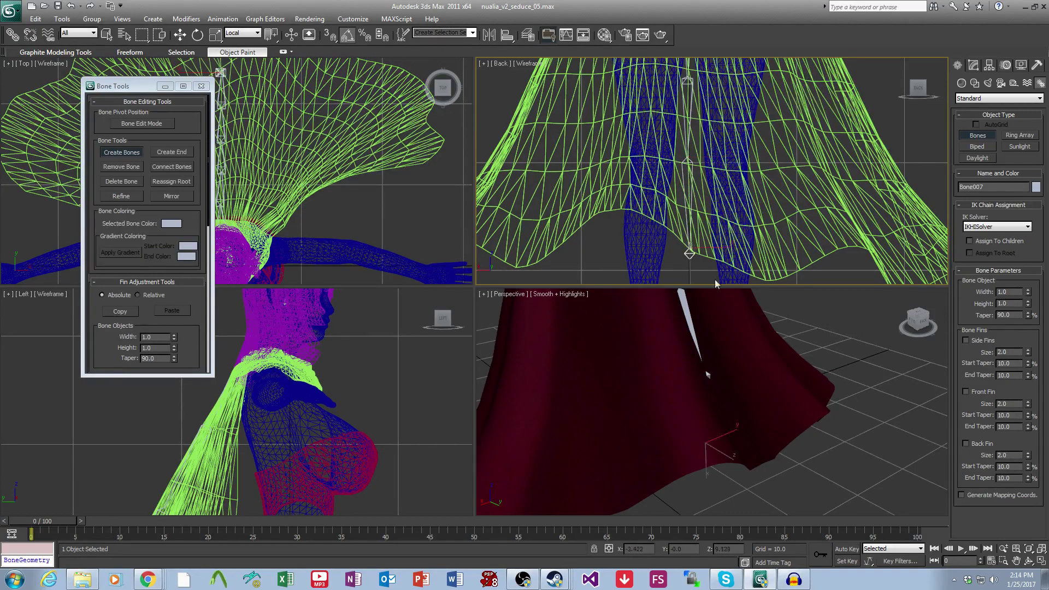
left_click(139, 155)
Rotate the newly added sixth bone outwards so it lies along the surface of the cloak's lower edge.
scroll(642, 119, "up", 4)
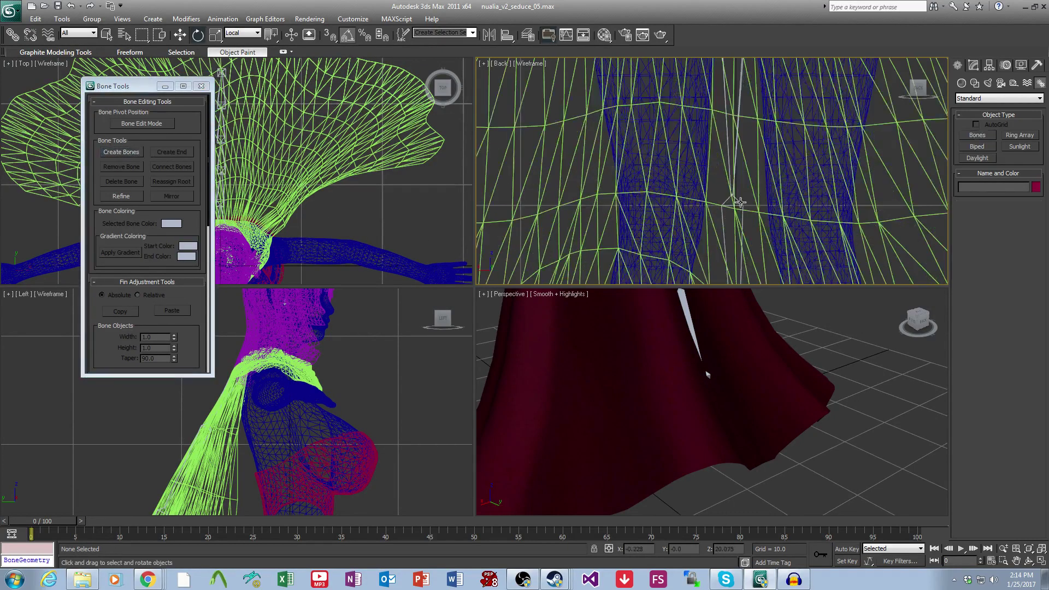
left_click(740, 203)
right_click(553, 378)
middle_click_drag(707, 373, 720, 366)
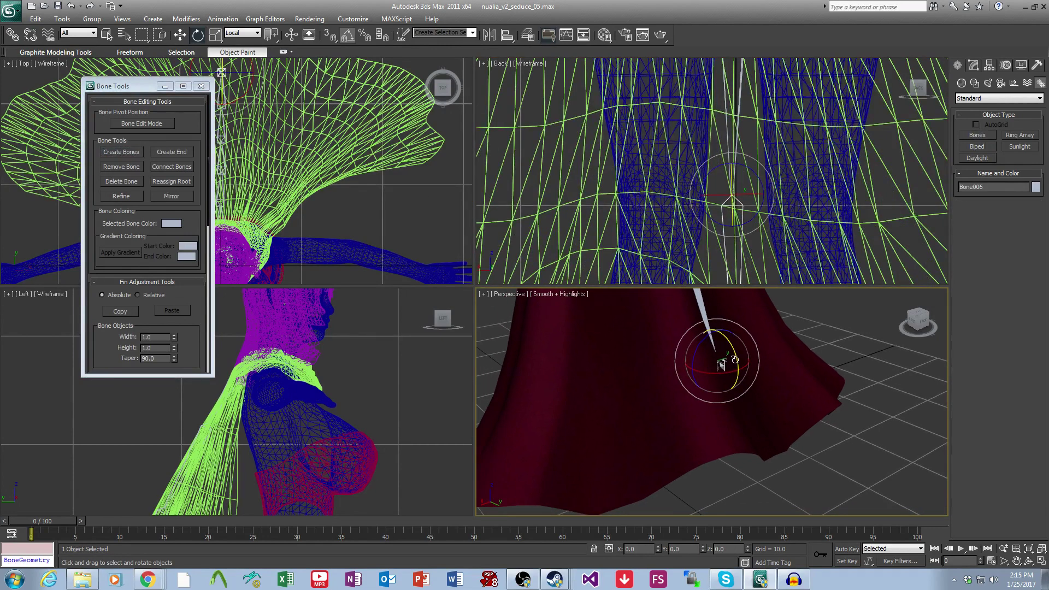
mouse_move(734, 360)
left_mouse_down()
mouse_move(731, 322)
mouse_move(749, 354)
left_mouse_up()
middle_click_drag(784, 416, 739, 414, "alt")
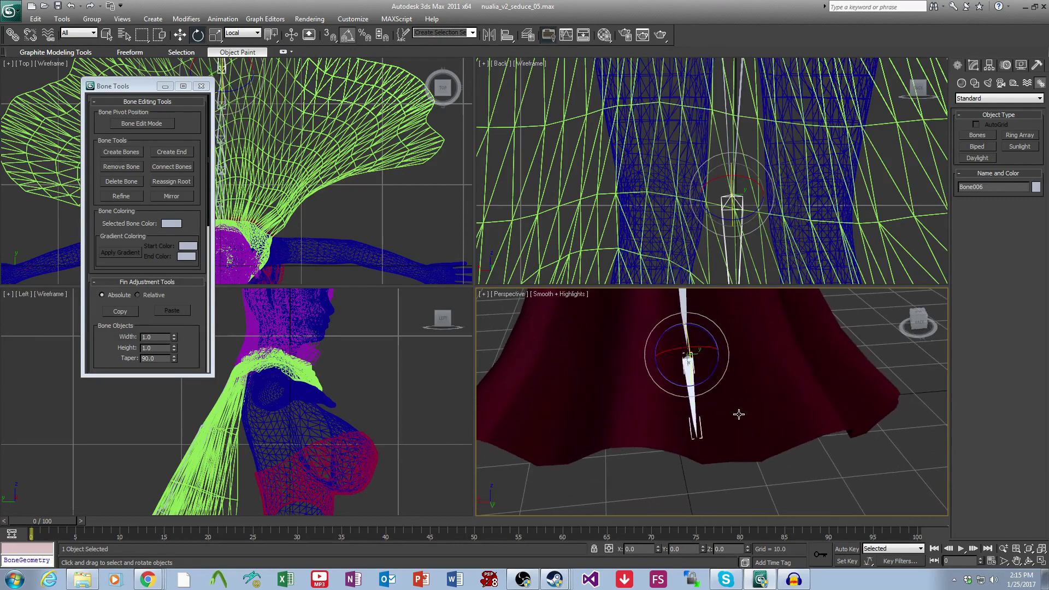
left_click_drag(692, 363, 690, 361)
Extend the chain with a short bone reaching below the hem and delete the extra end bone.
left_click(121, 152)
middle_click_drag(728, 279, 722, 159)
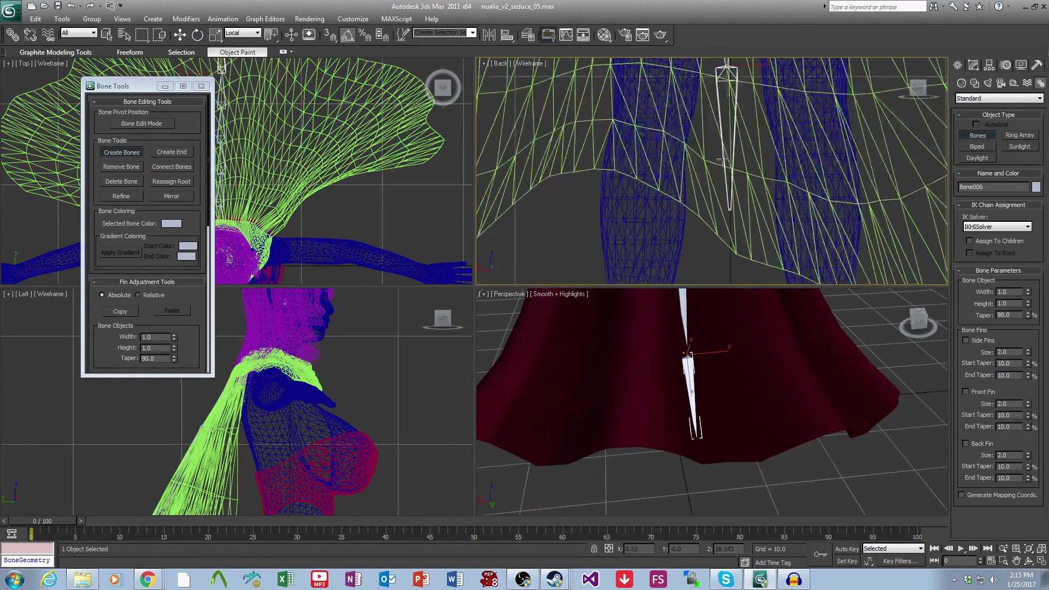
scroll(722, 158, "down", 2)
left_click(724, 168)
left_click(727, 223)
right_click(757, 260)
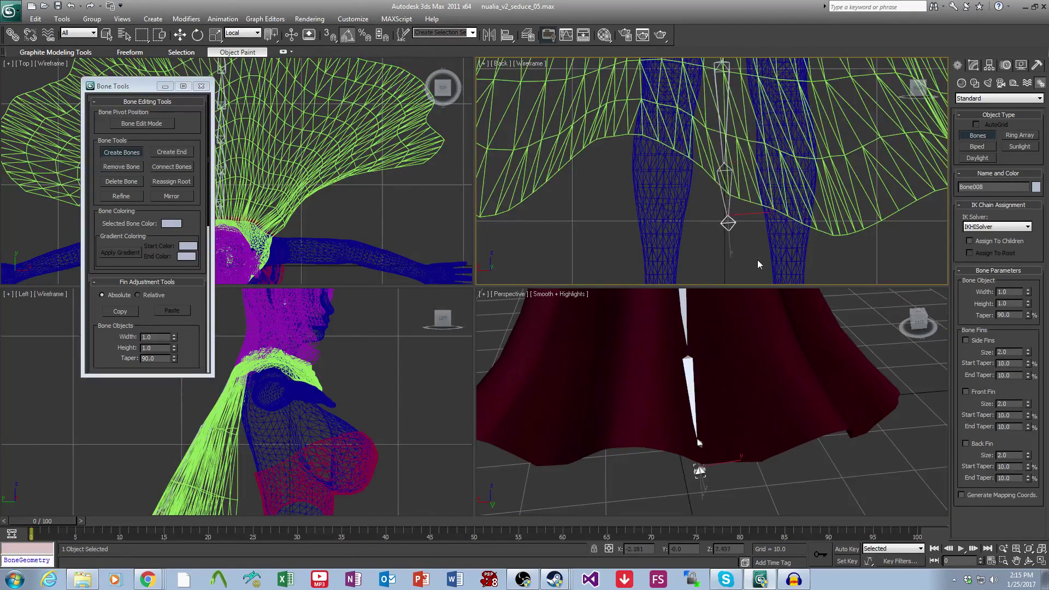
key("Delete")
Set the last bone's Y rotation to 90 in the View coordinate system and return the reference system to Local.
key("e")
left_click(728, 210)
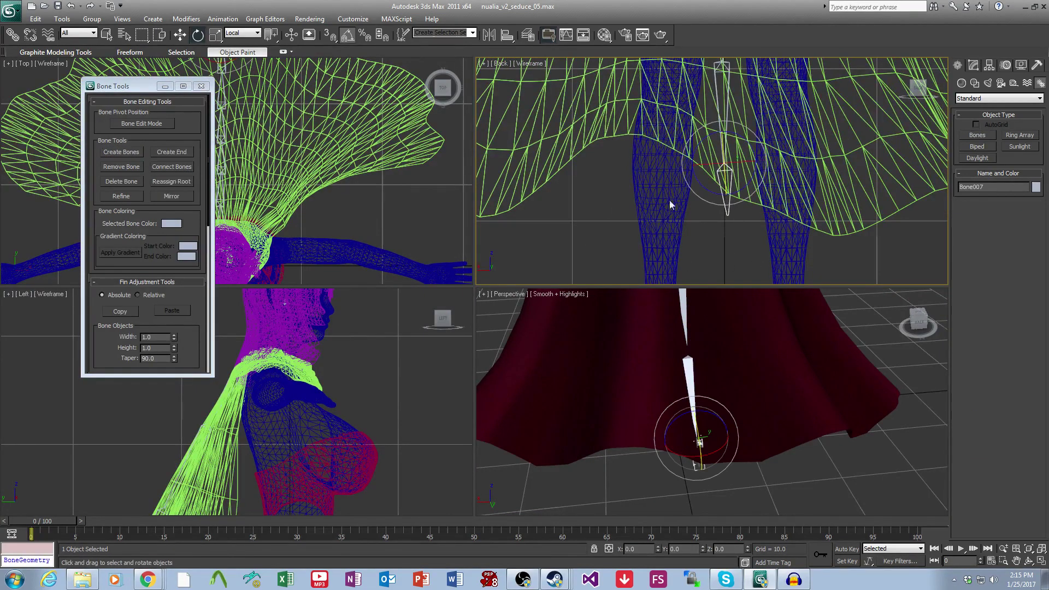
left_click(241, 33)
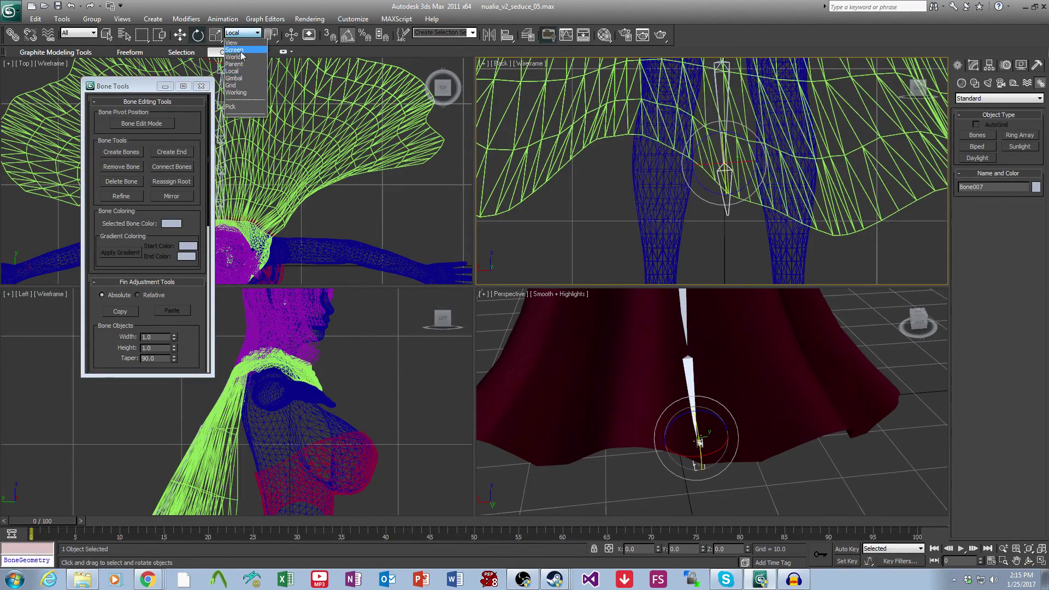
left_click(234, 50)
left_click(242, 33)
left_click(240, 42)
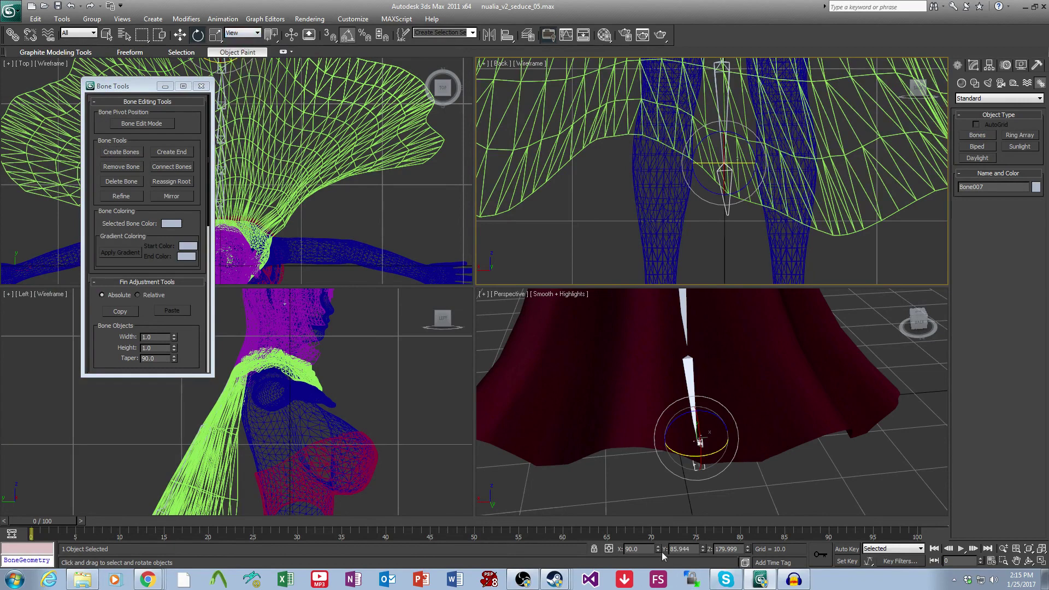
type("90")
key("Return")
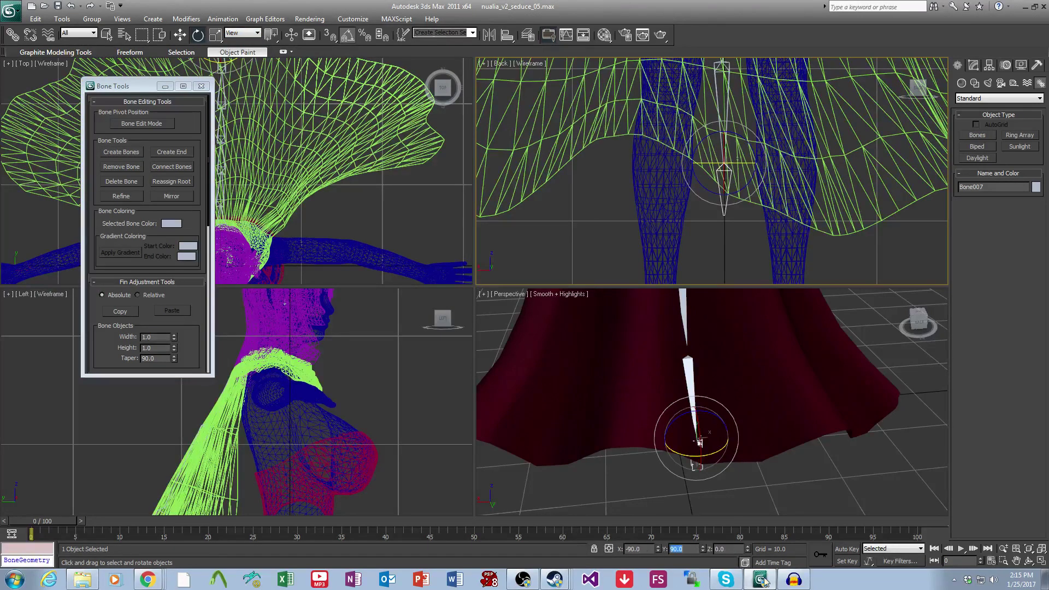
left_click(255, 34)
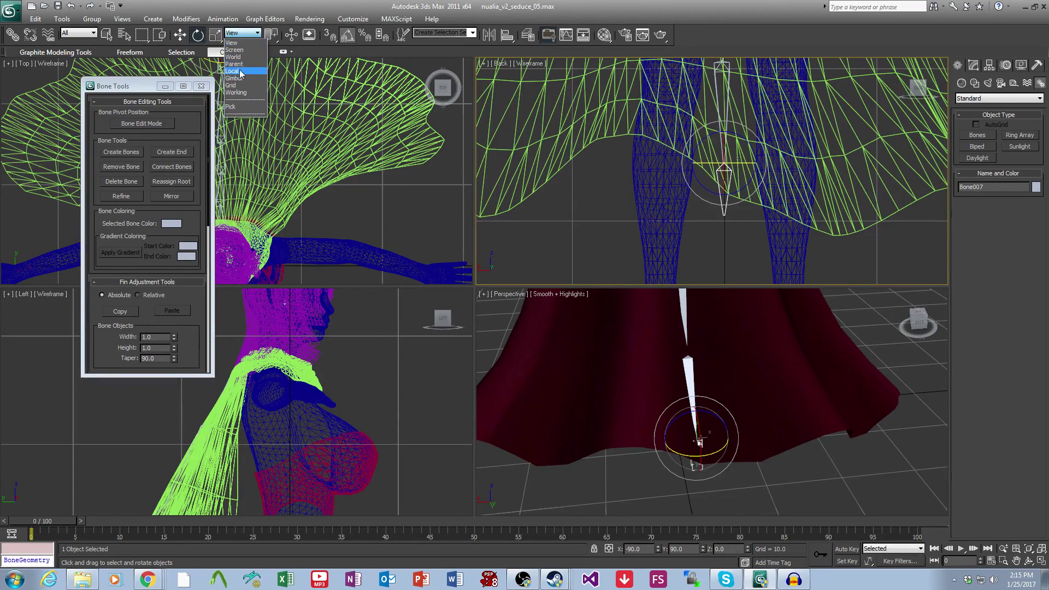
left_click(237, 73)
Rotate the last bone outwards so it follows the cloak's flaring hem, and deselect it.
middle_click_drag(756, 434, 761, 387)
scroll(763, 421, "up", 3)
left_click_drag(728, 405, 727, 359)
scroll(777, 419, "down", 5)
middle_click_drag(756, 350, 796, 472)
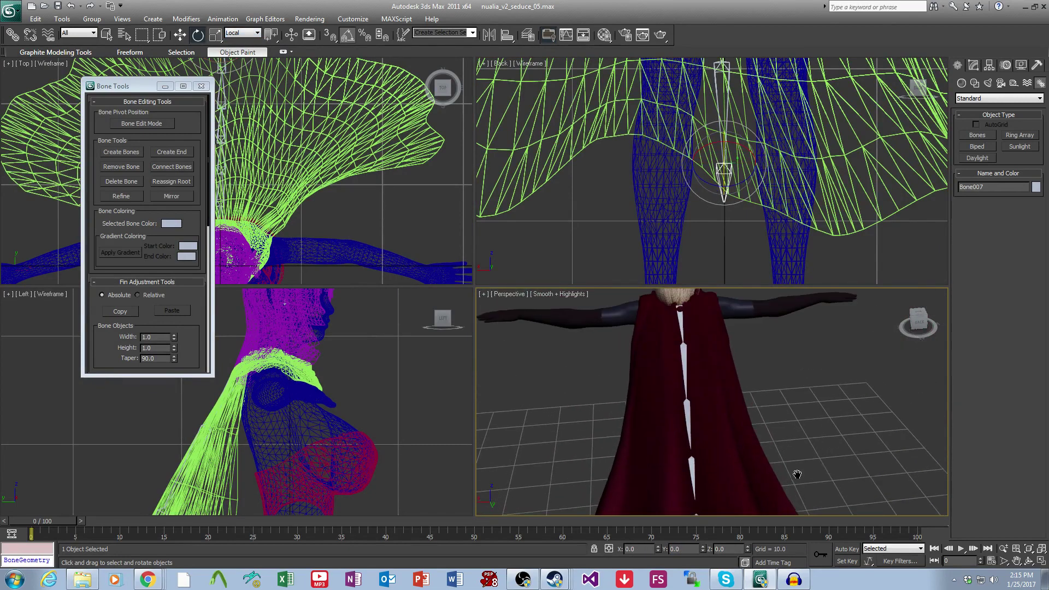
left_click(784, 431)
Inspect how the centre bone chain follows the back of the cloak from collar to hem.
middle_click_drag(785, 430, 754, 441, "alt")
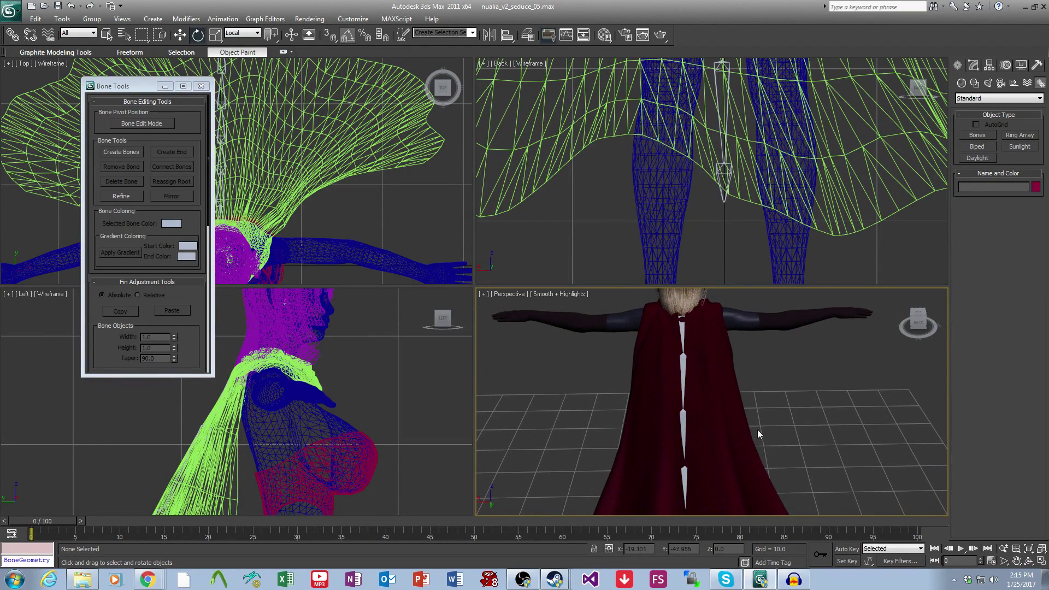
middle_click_drag(757, 429, 683, 372)
scroll(690, 380, "down", 2)
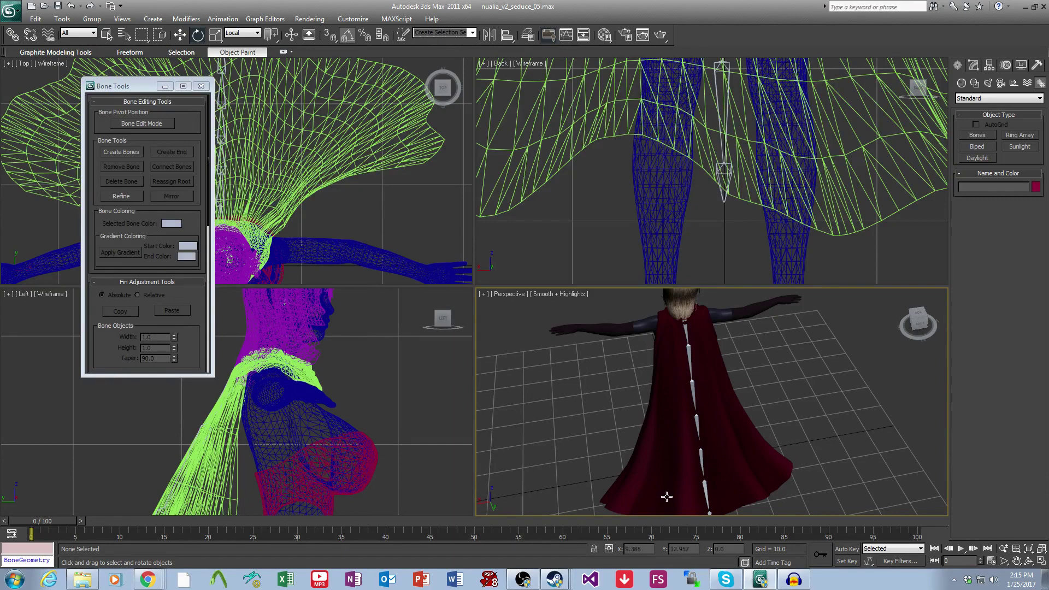
middle_click_drag(666, 497, 670, 487)
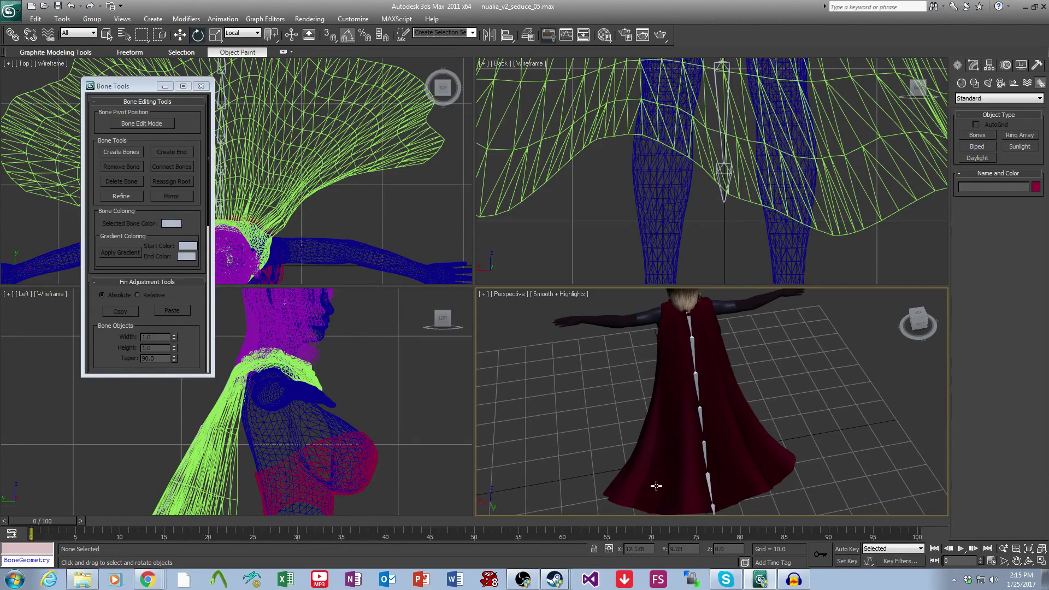
middle_click_drag(703, 349, 705, 361)
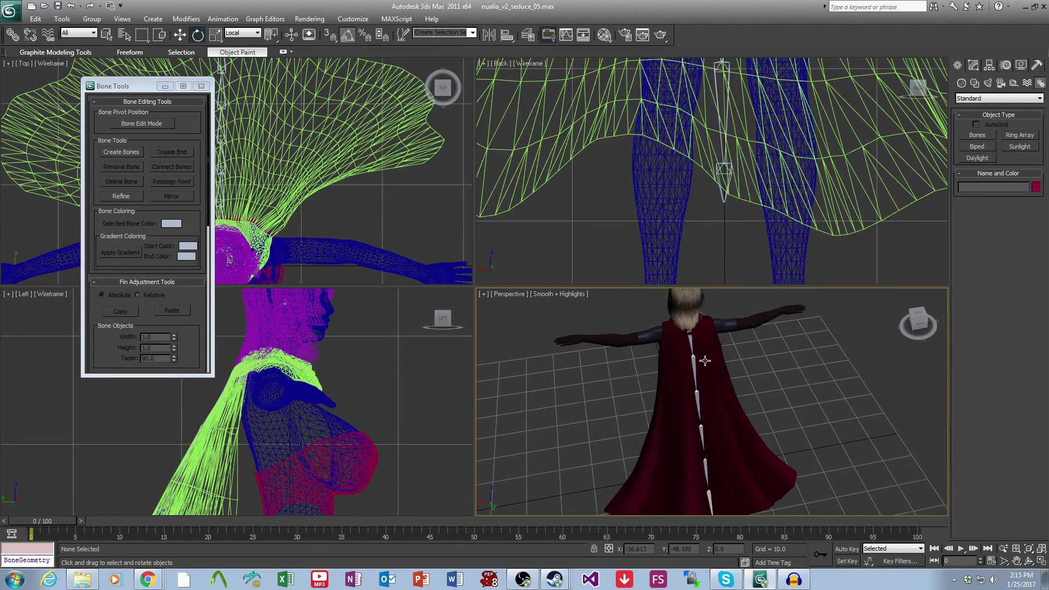
middle_click_drag(752, 423, 708, 358)
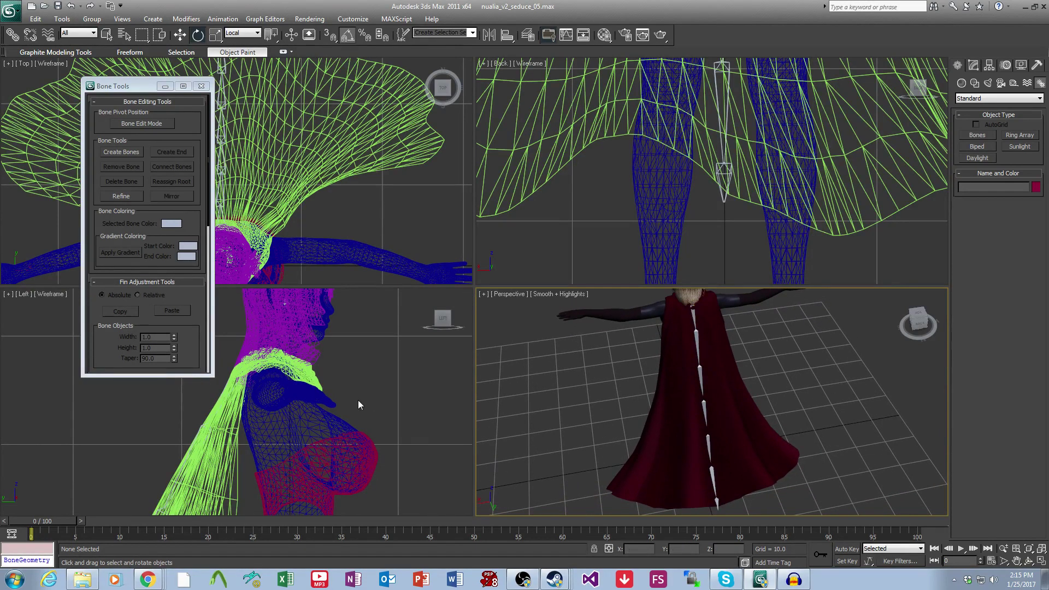
middle_click_drag(326, 415, 338, 391)
middle_click_drag(316, 199, 369, 206)
Close the Bone Tools, select only the seven bones of the centre chain and hide them.
left_click(201, 86)
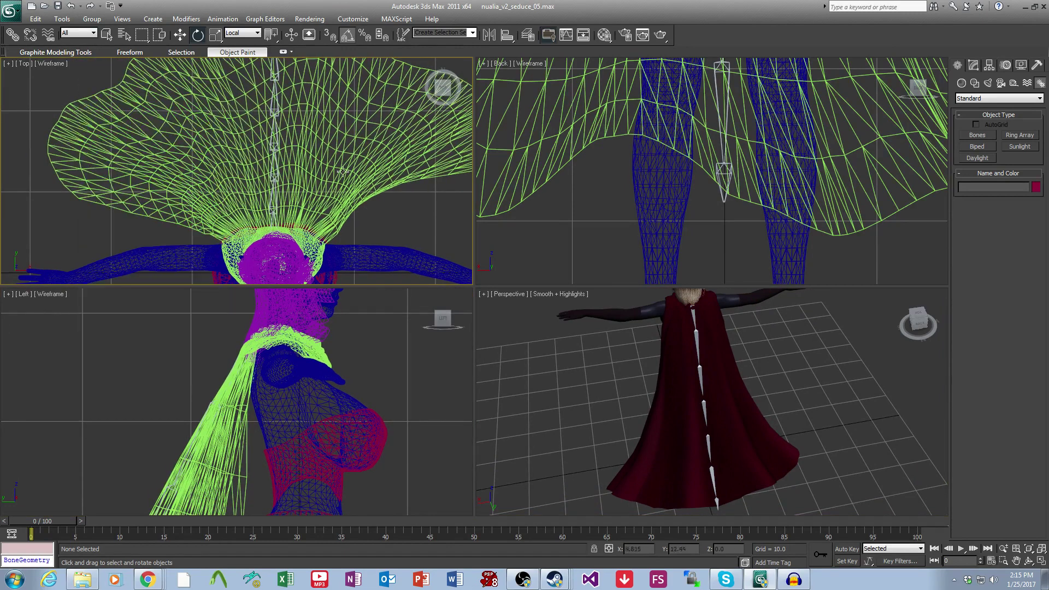
middle_click_drag(343, 171, 317, 209)
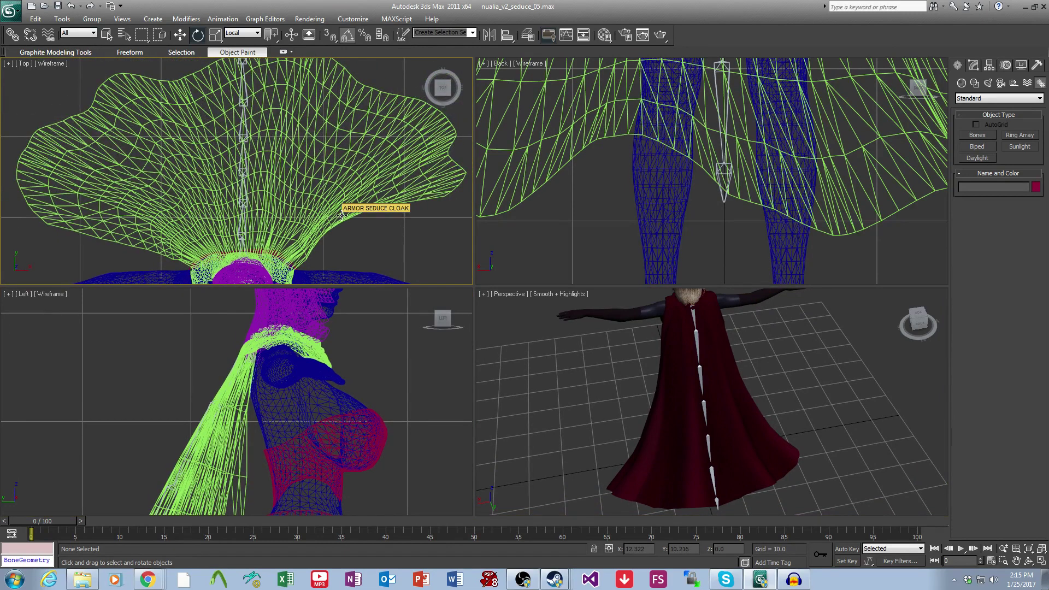
scroll(322, 216, "down", 4)
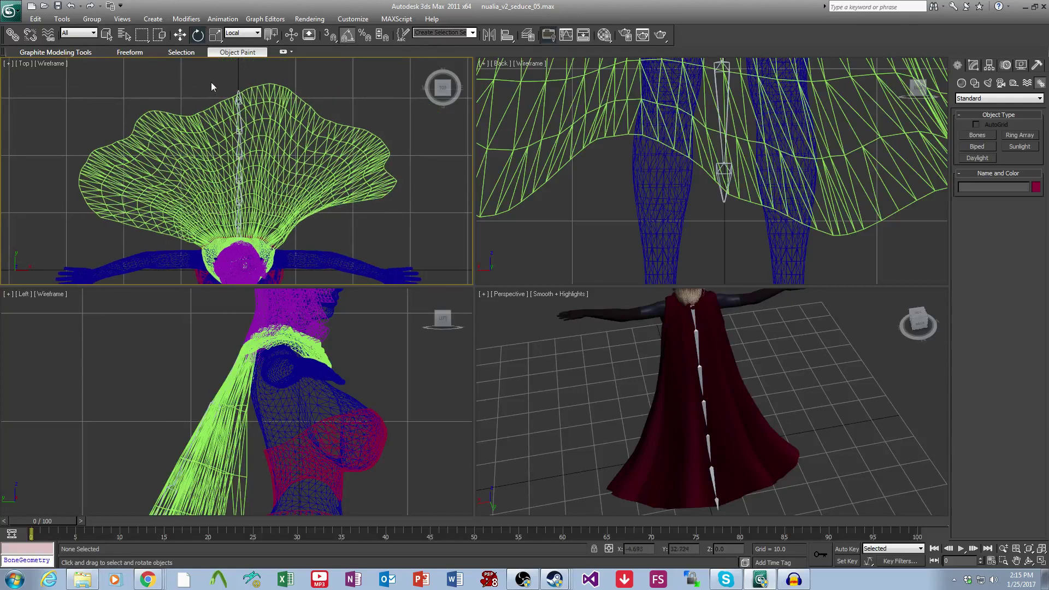
left_click_drag(266, 243, 267, 243)
middle_click_drag(345, 215, 339, 158)
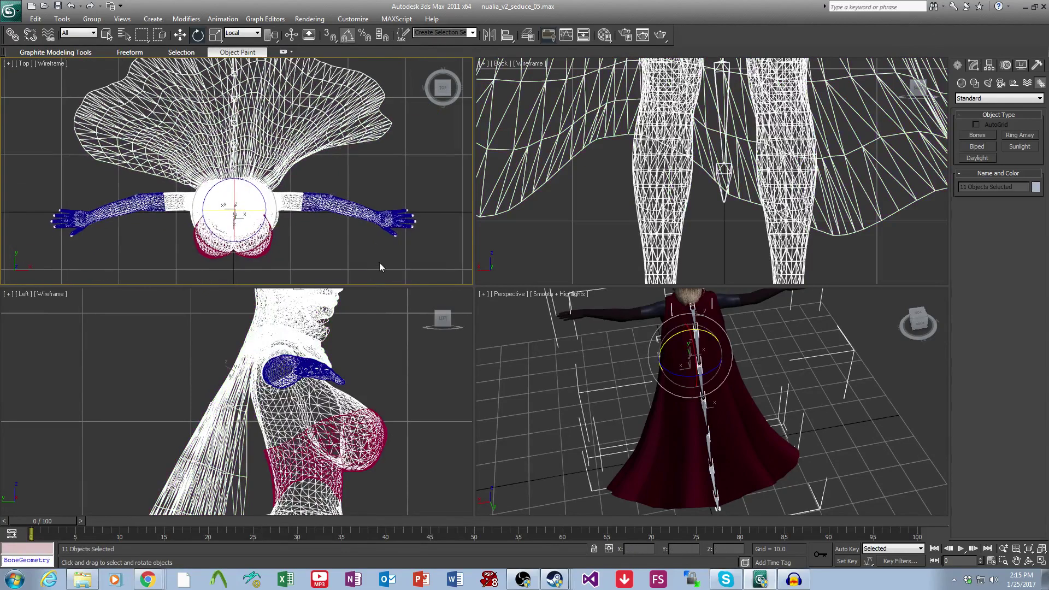
left_click_drag(379, 263, 76, 215)
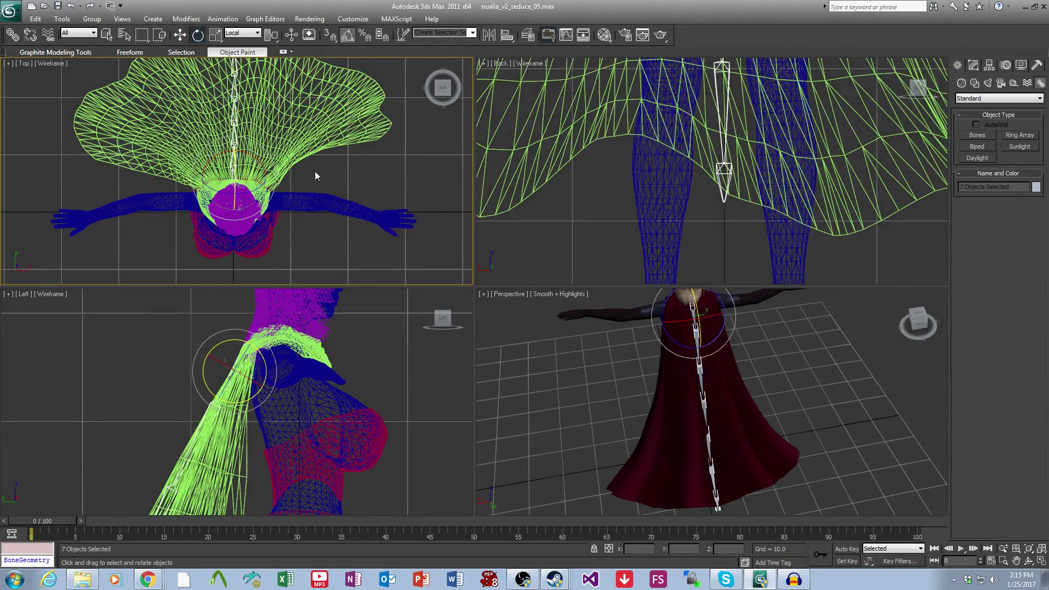
middle_click_drag(317, 187, 319, 203)
left_click(321, 204)
Draw a second bone chain in the enlarged Top view, diagonally from the collar to the hem on the character's left, and delete its end bone.
key("alt+w")
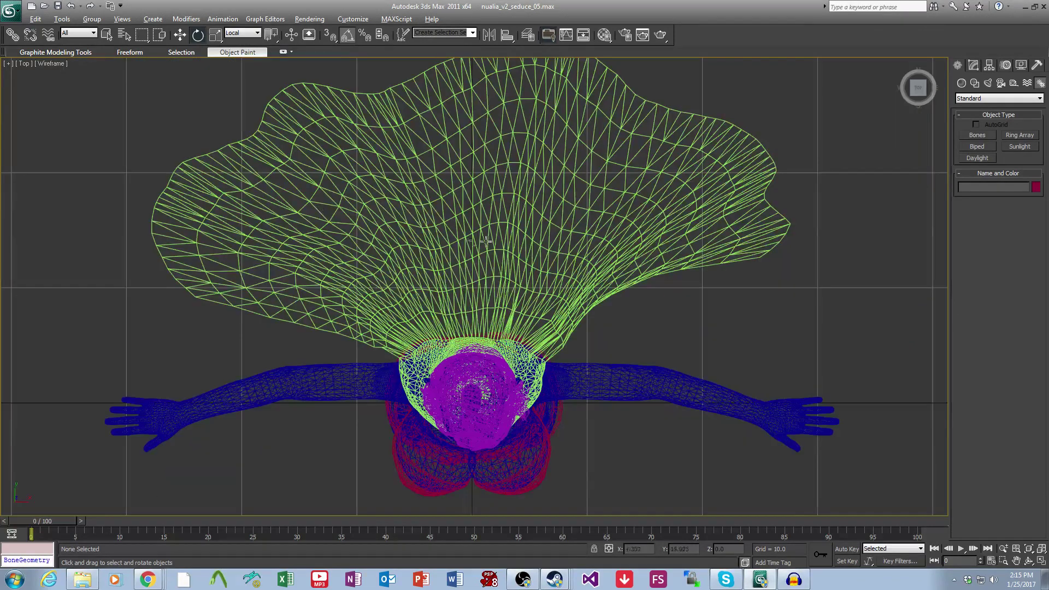
middle_click_drag(487, 242, 397, 244)
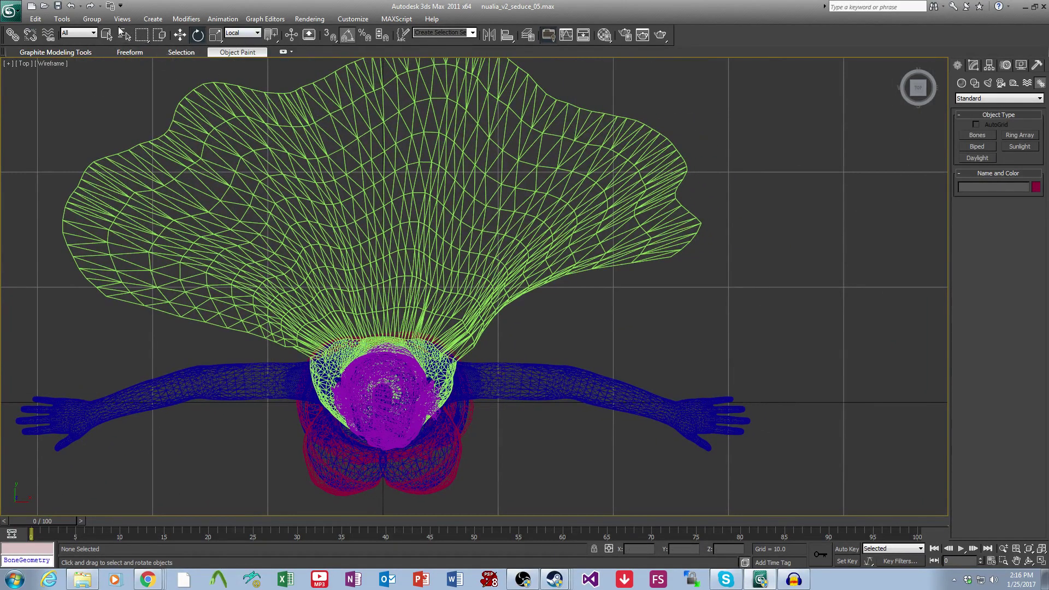
left_click(223, 18)
left_click(240, 233)
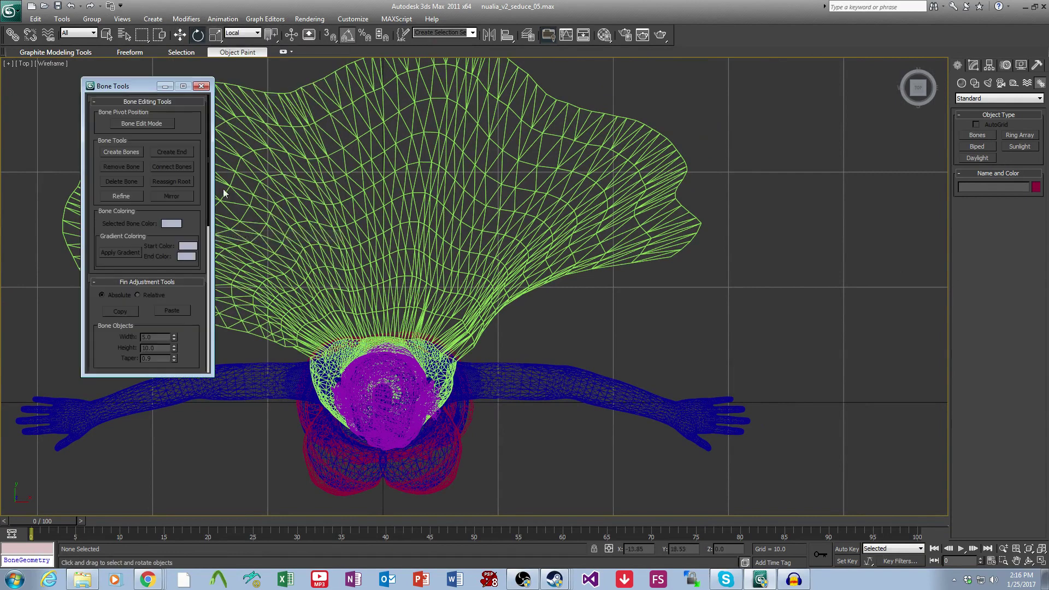
left_click(123, 155)
middle_click_drag(595, 297, 641, 354)
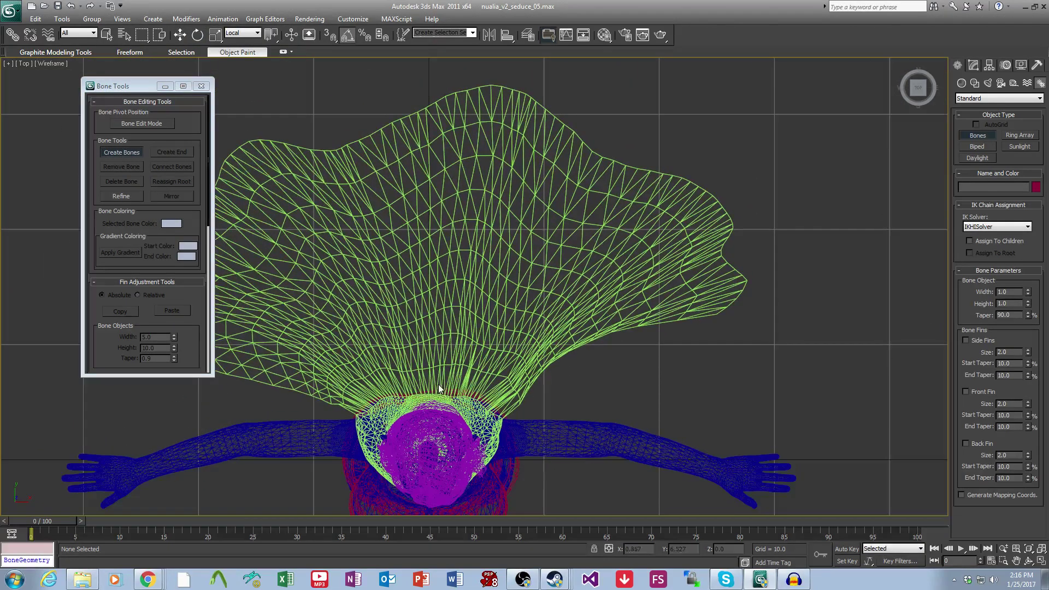
left_click(461, 407)
left_click(474, 381)
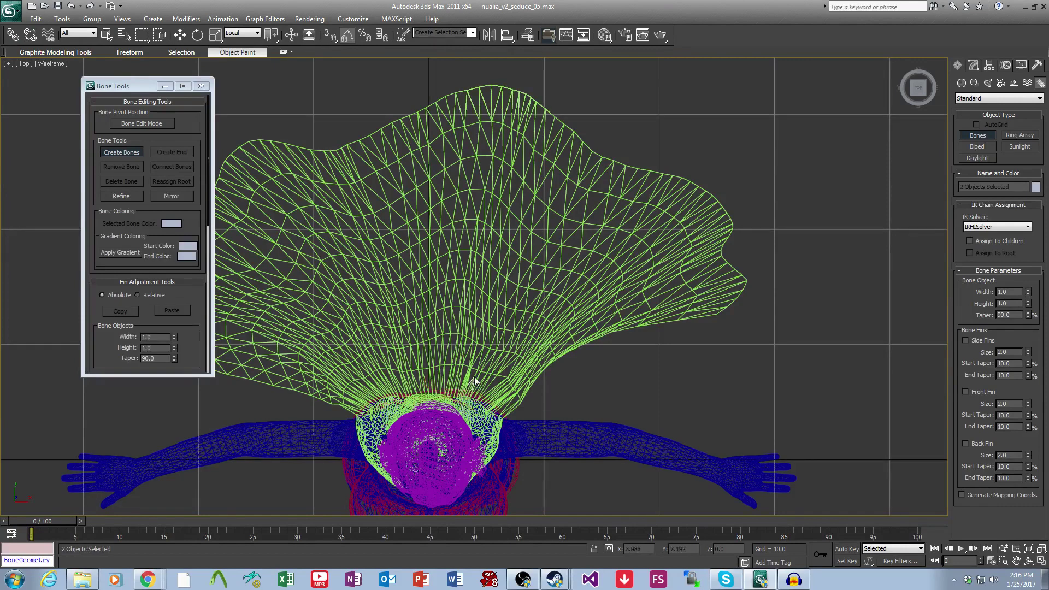
left_click(498, 327)
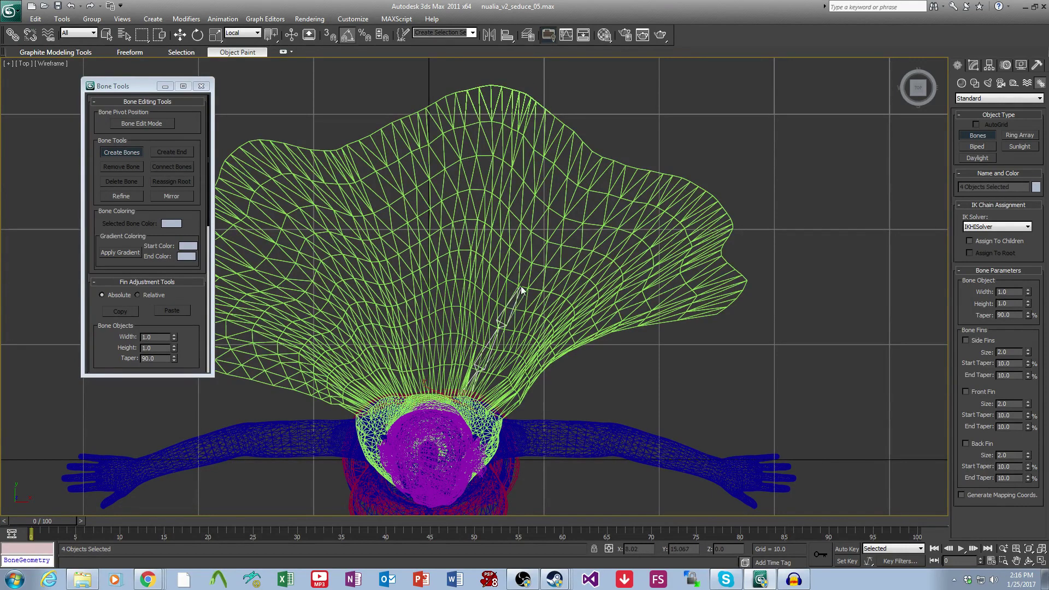
left_click(523, 281)
left_click(548, 236)
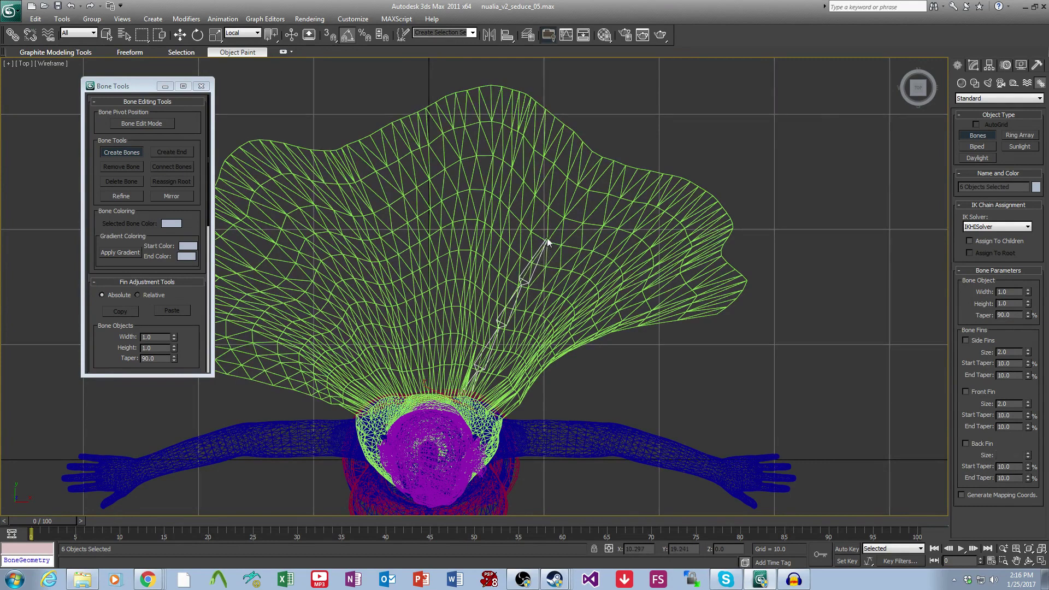
right_click(604, 156)
key("Delete")
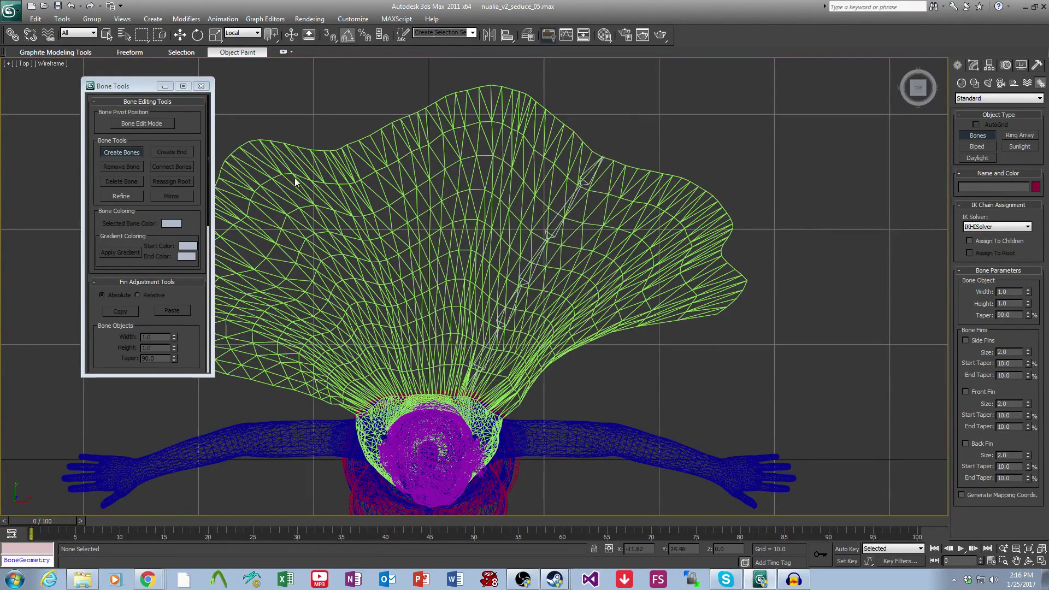
Select the new chain's root bone and raise the chain from the ground to a height of about 51.9.
key("e")
scroll(603, 354, "up", 5)
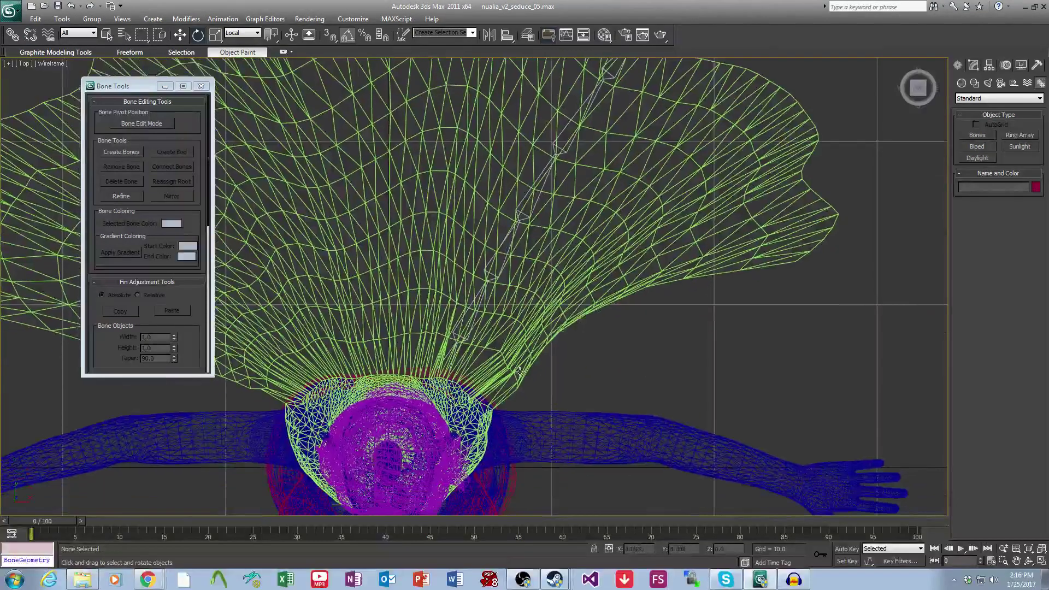
scroll(537, 373, "up", 3)
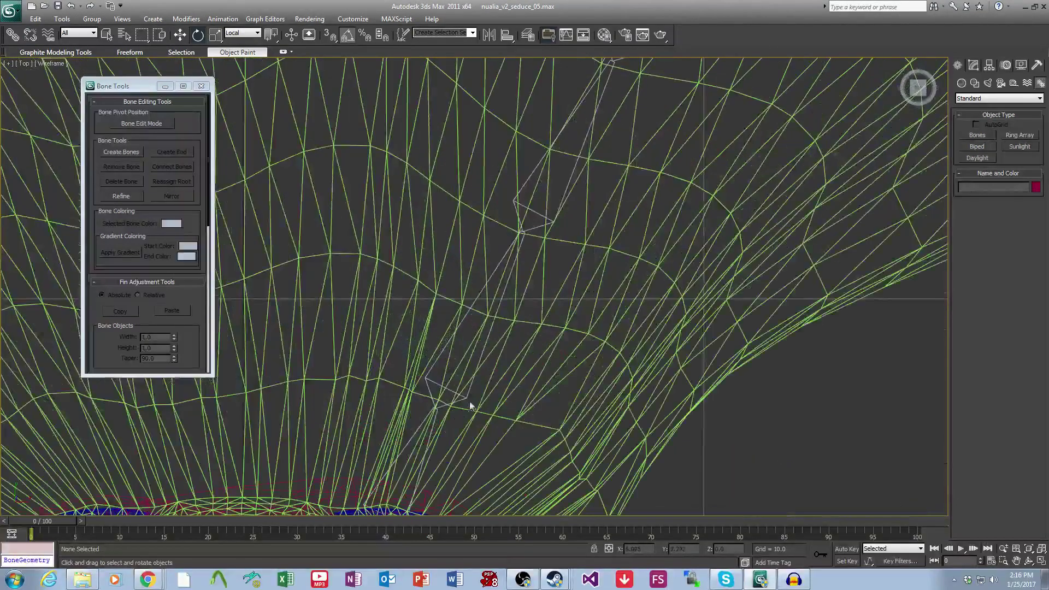
left_click(436, 419)
scroll(603, 416, "down", 5)
key("alt+w")
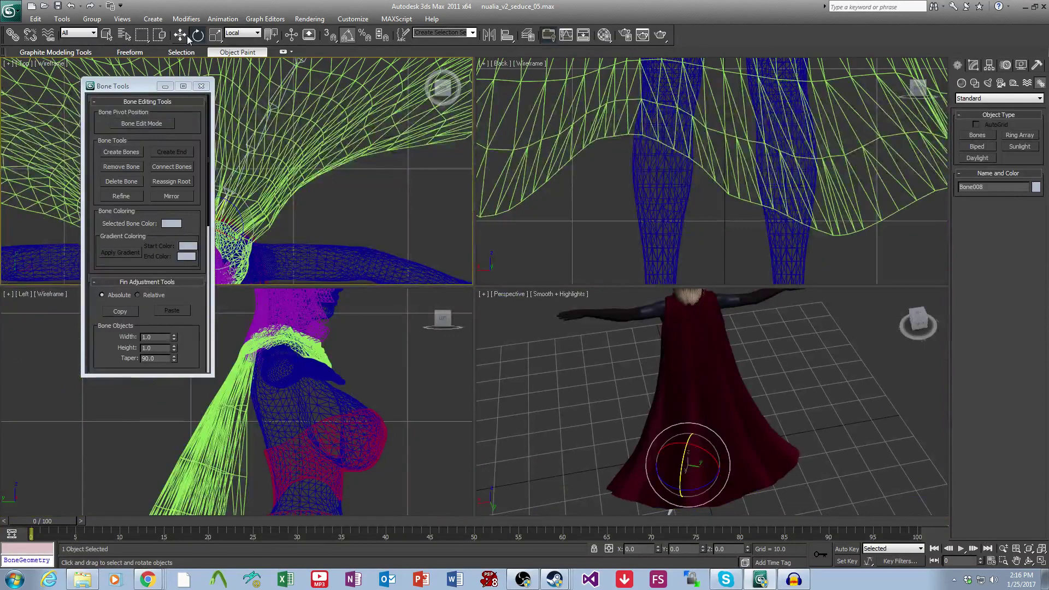
left_click(180, 35)
scroll(765, 385, "down", 4)
scroll(767, 221, "down", 6)
middle_click_drag(721, 252, 720, 291)
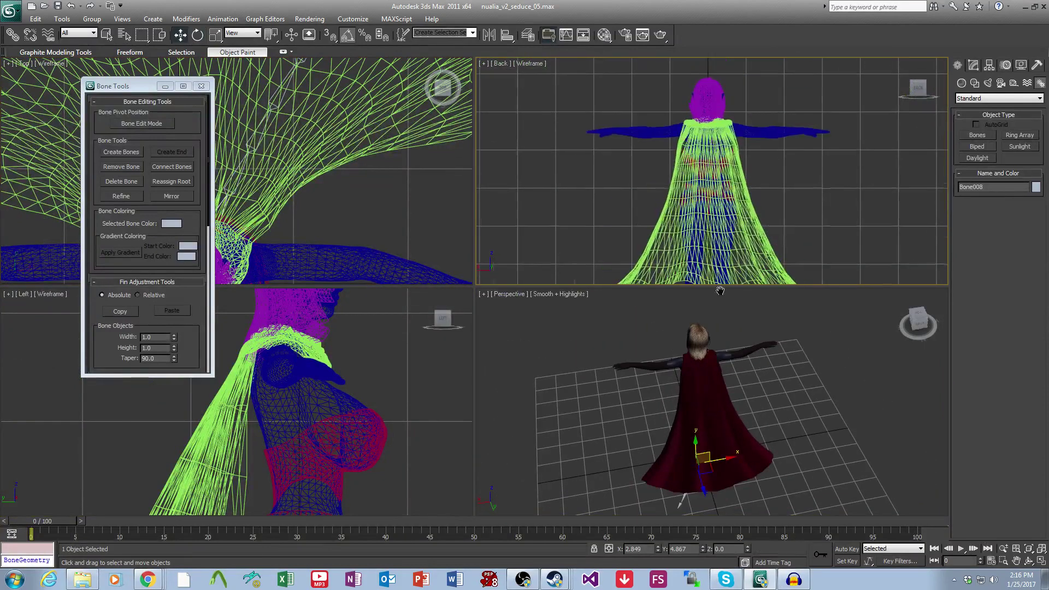
scroll(708, 234, "down", 3)
left_click_drag(702, 267, 702, 127)
Raise the new chain by about another 4.6 so its root sits at the cloak's collar.
right_click(731, 458)
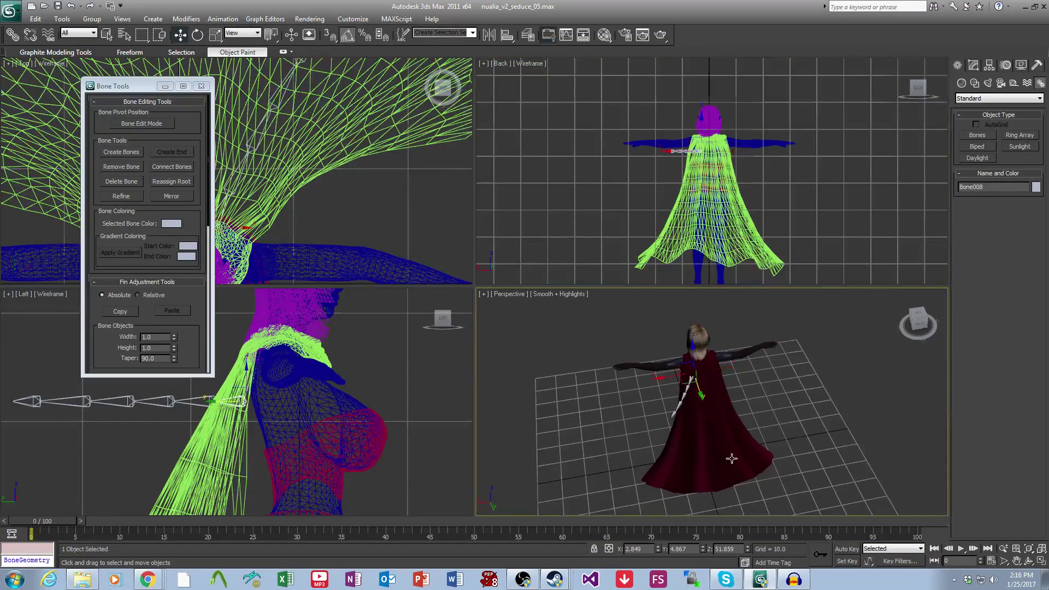
scroll(731, 458, "up", 5)
middle_click_drag(758, 463, 685, 394, "alt")
scroll(778, 401, "down", 4)
scroll(719, 430, "up", 5)
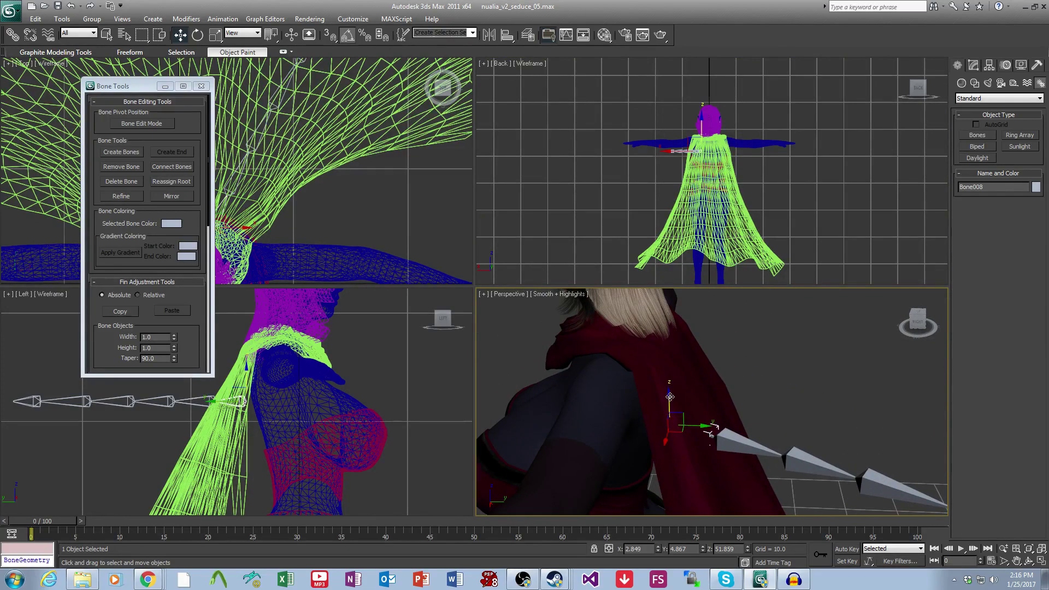
left_click_drag(669, 396, 668, 345)
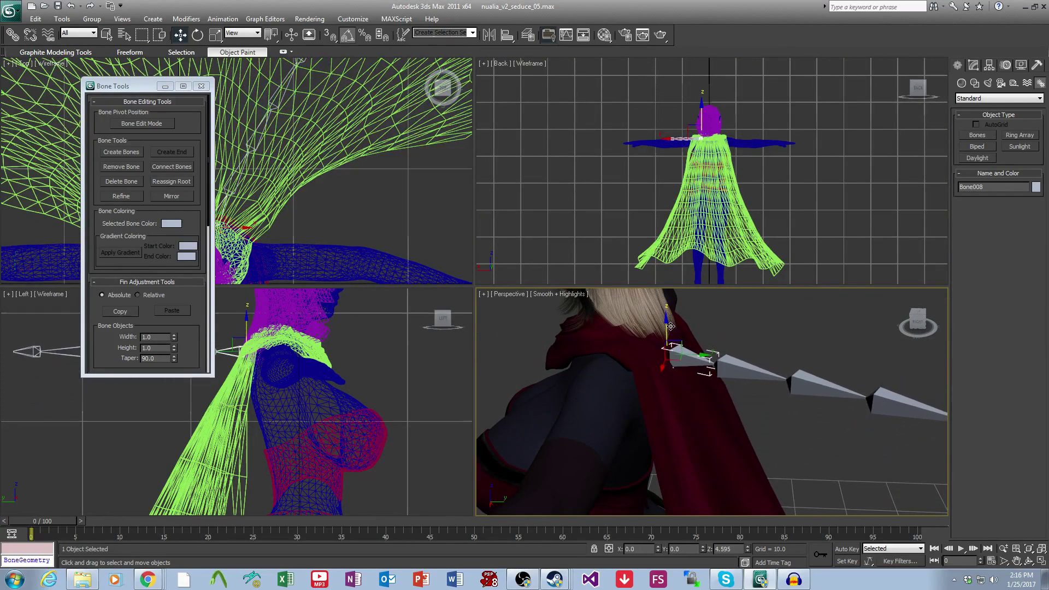
Rotate the new chain's root bone downwards so the chain hangs along the cloak's back.
left_click(197, 34)
middle_click_drag(674, 353, 675, 322)
left_click_drag(686, 313, 745, 453)
middle_click_drag(745, 453, 720, 295)
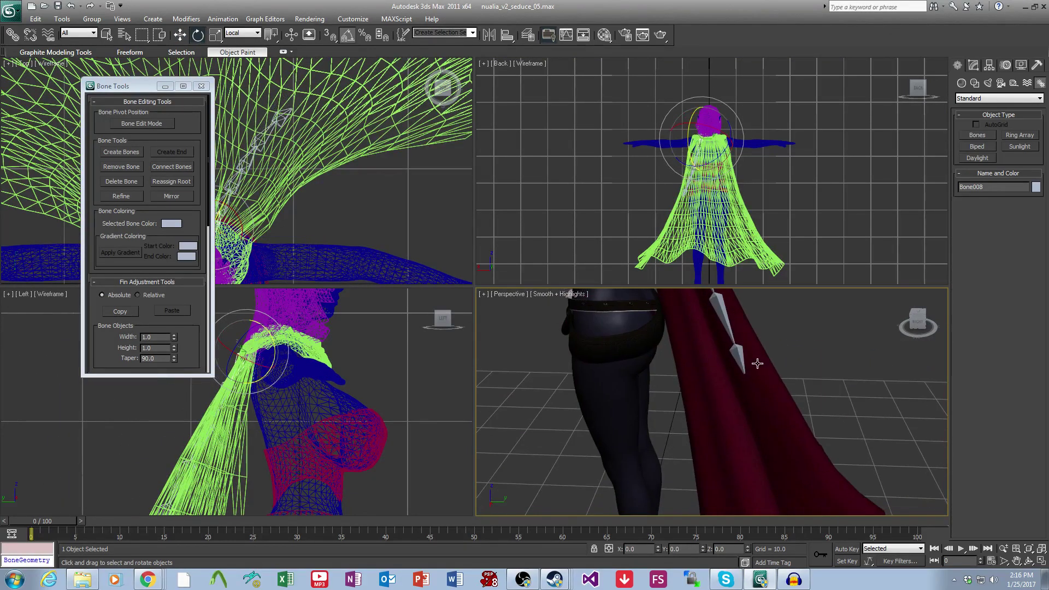
scroll(760, 399, "down", 3)
middle_click_drag(765, 434, 653, 444, "alt")
middle_click_drag(691, 408, 781, 405, "alt")
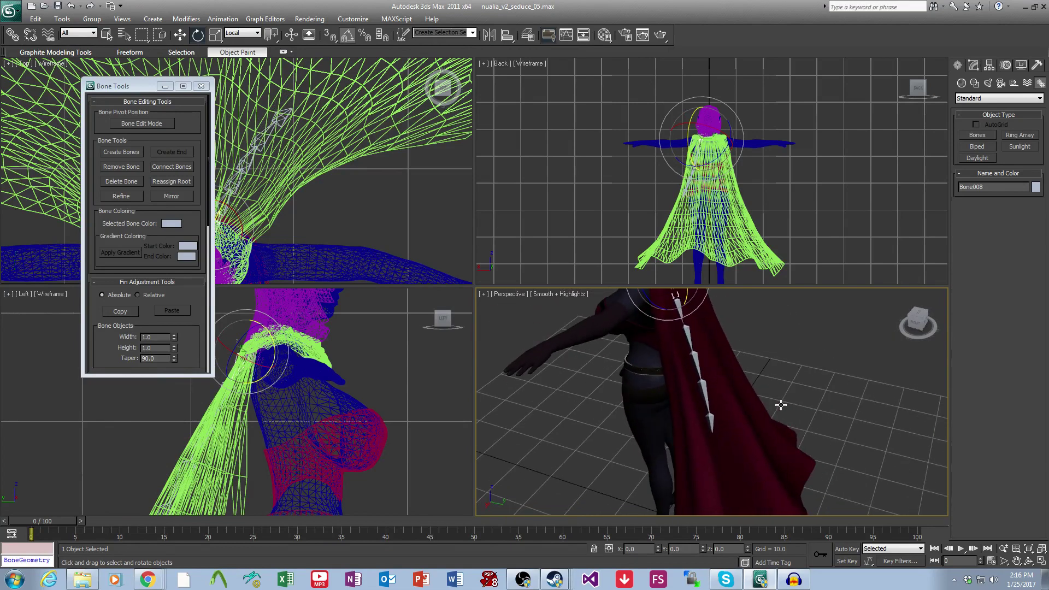
Try to scale the diagonal side chain's root bone along its local axes, then undo the scaling.
left_click(215, 35)
scroll(687, 222, "up", 6)
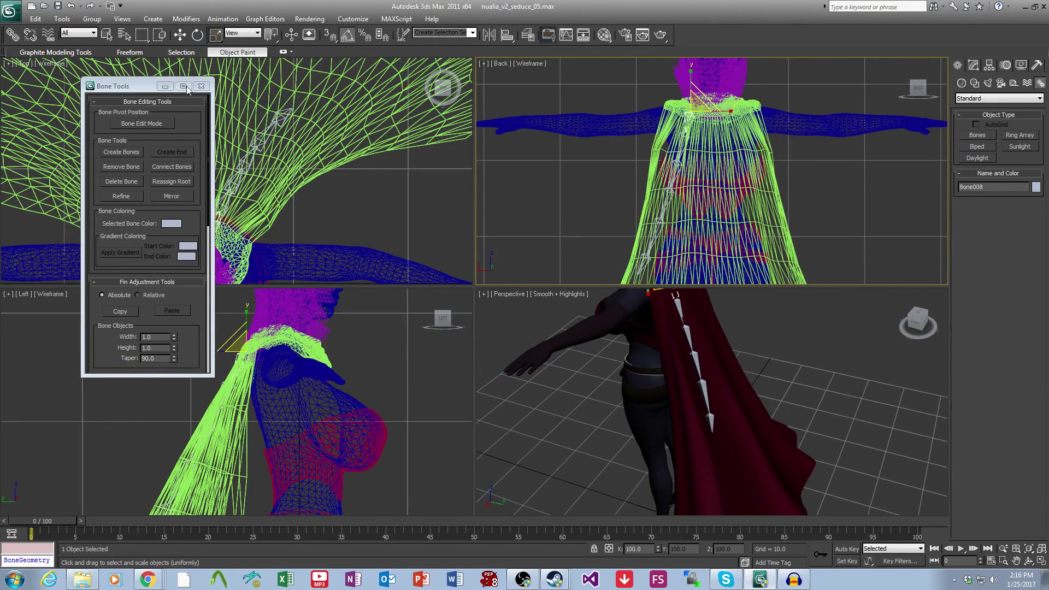
left_click_drag(111, 335, 111, 24)
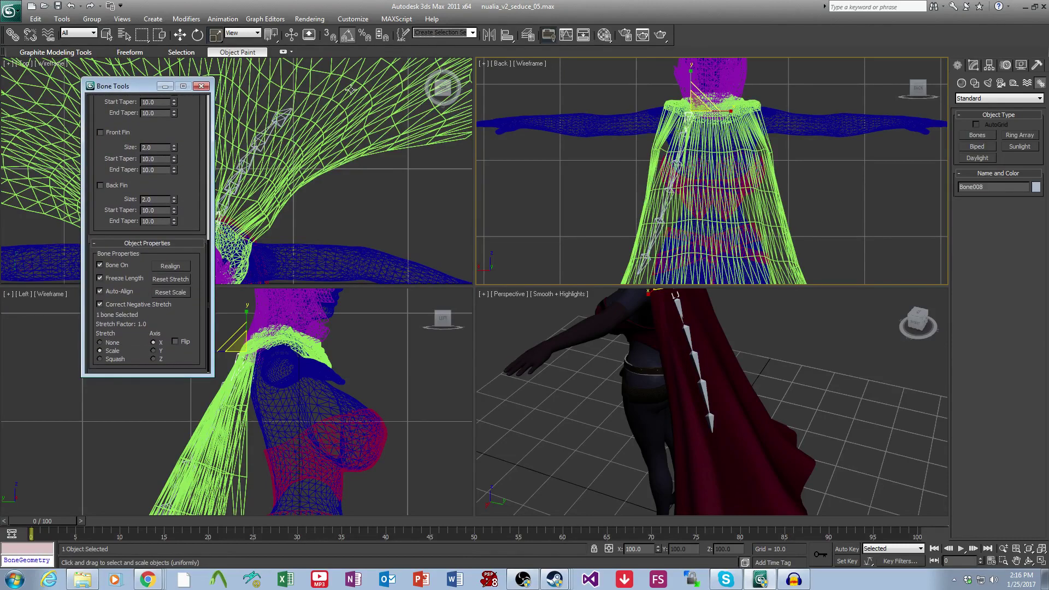
left_click(243, 33)
left_click(240, 71)
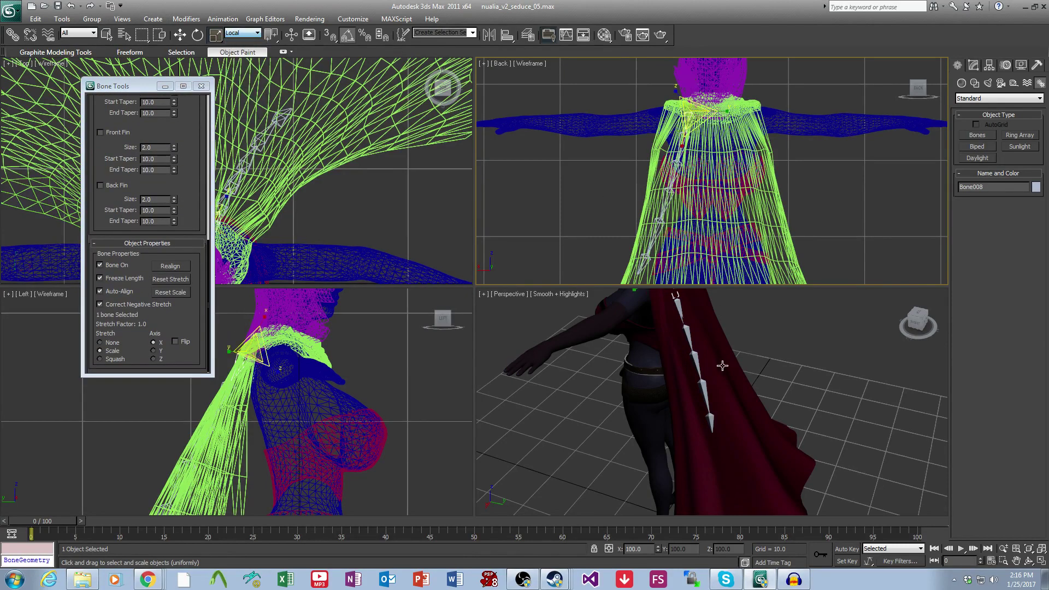
middle_click_drag(726, 363, 726, 437)
scroll(715, 426, "down", 5)
middle_click_drag(699, 371, 687, 384, "alt")
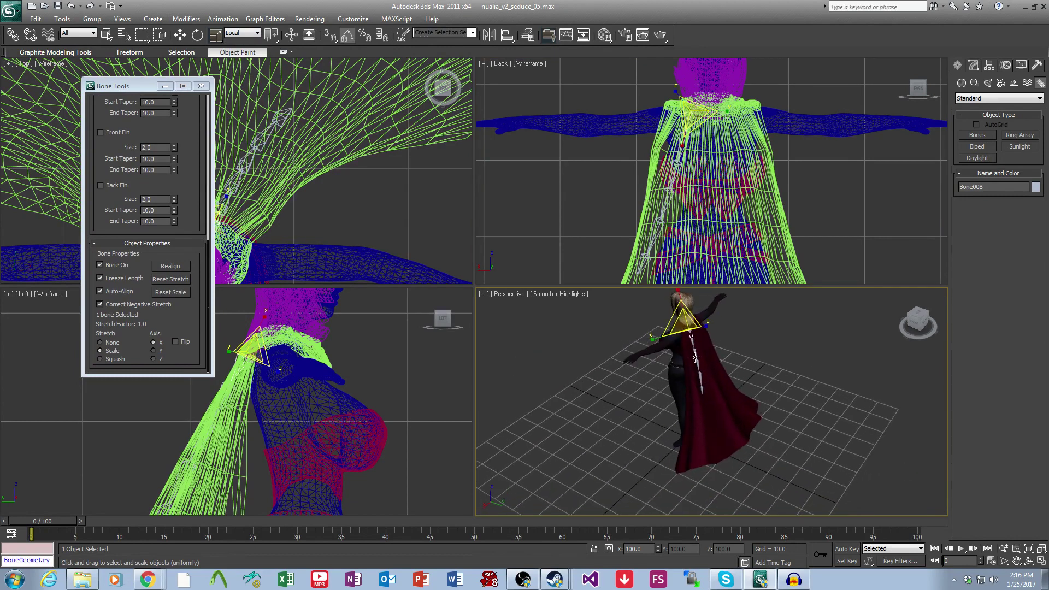
left_click_drag(696, 353, 695, 295)
key("ctrl+z")
Unhide the centre chain's bones, Bone001 to Bone007.
middle_click_drag(761, 399, 725, 398, "alt")
scroll(726, 399, "up", 3)
key("5")
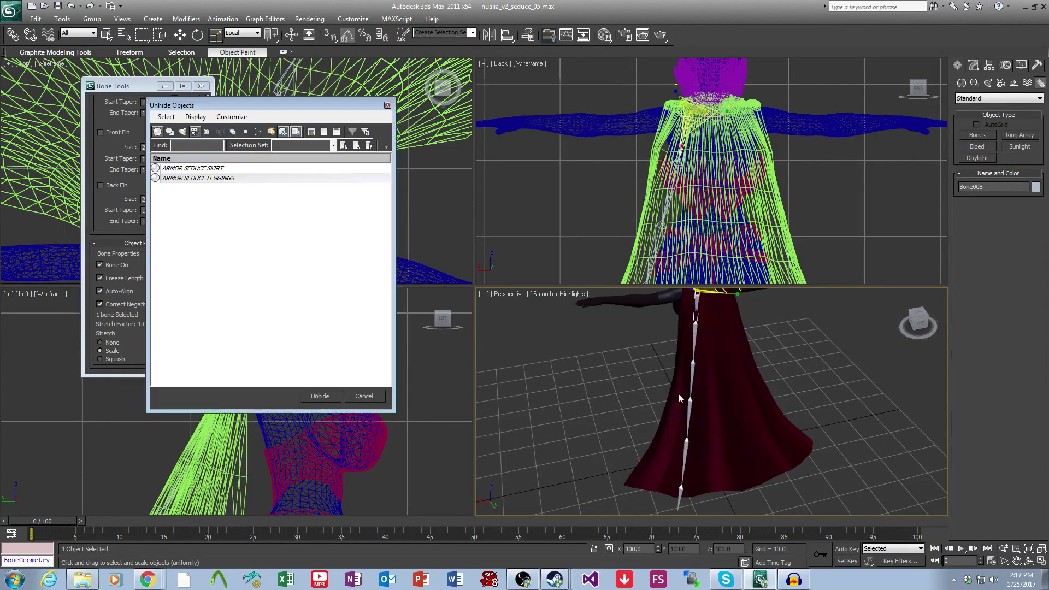
left_click(258, 131)
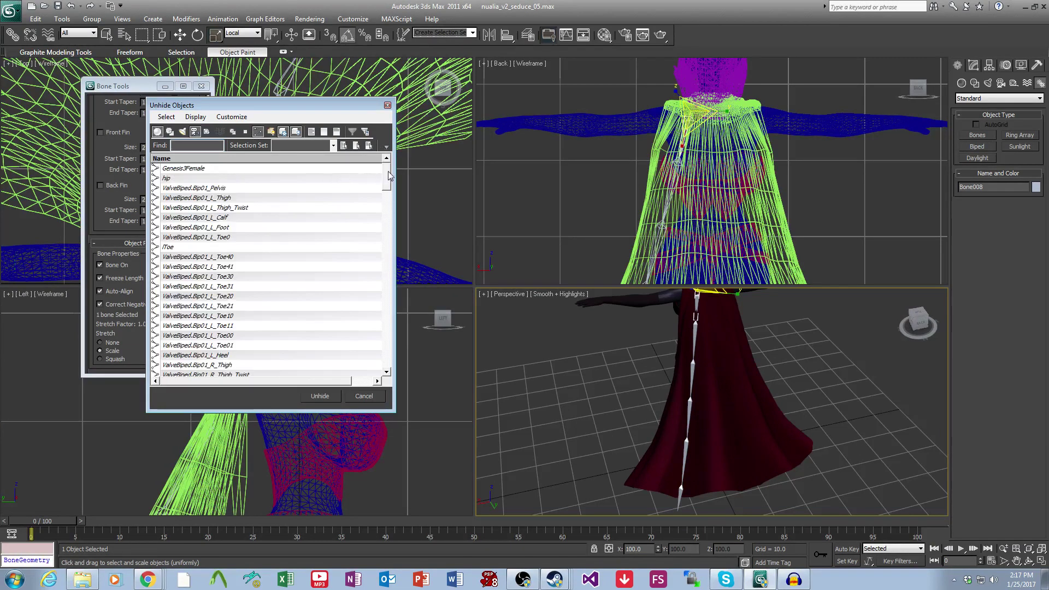
left_click_drag(389, 175, 387, 360)
left_click_drag(180, 306, 276, 404)
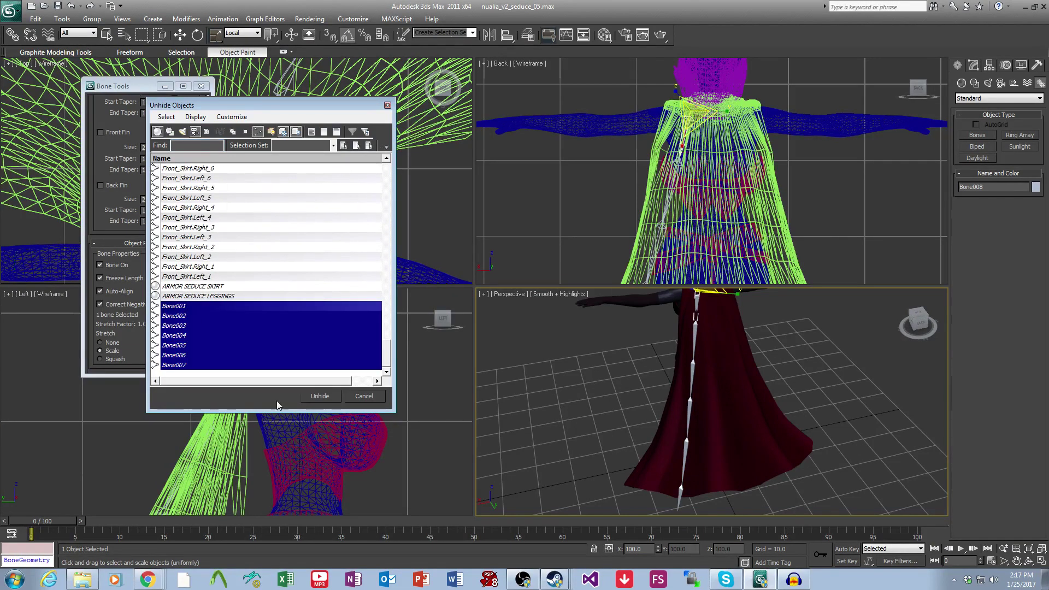
left_click(319, 395)
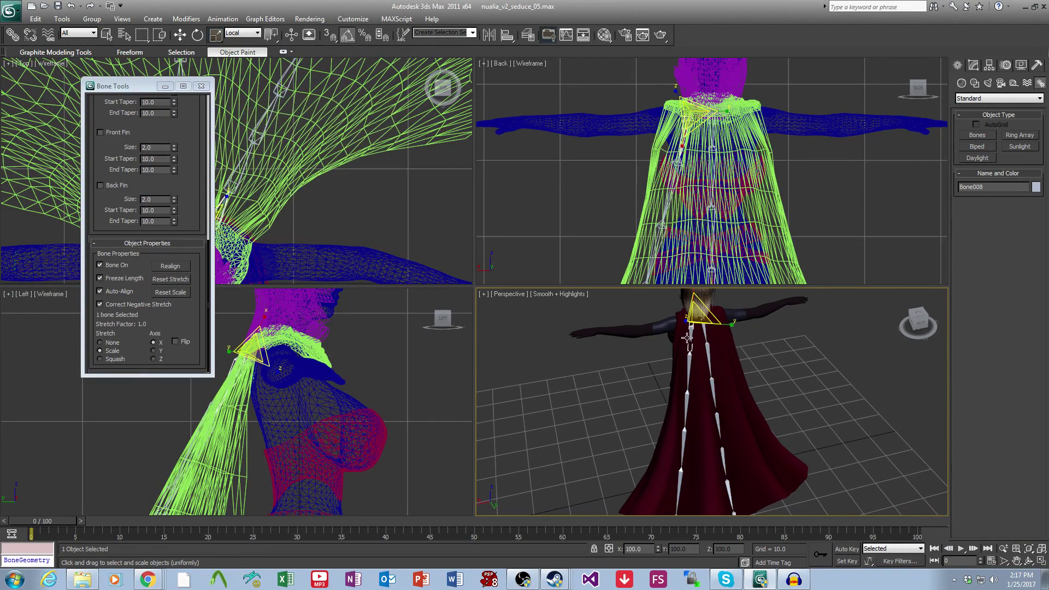
Select every bone of the diagonal side chain on the character's left and delete the chain.
middle_click_drag(684, 407, 688, 355)
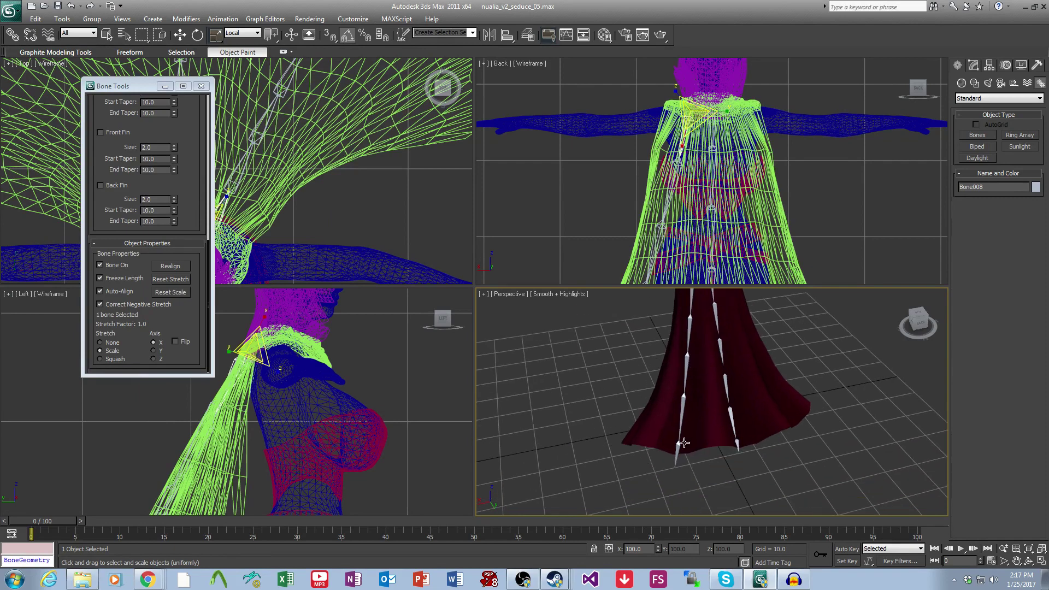
middle_click_drag(683, 442, 732, 439, "alt")
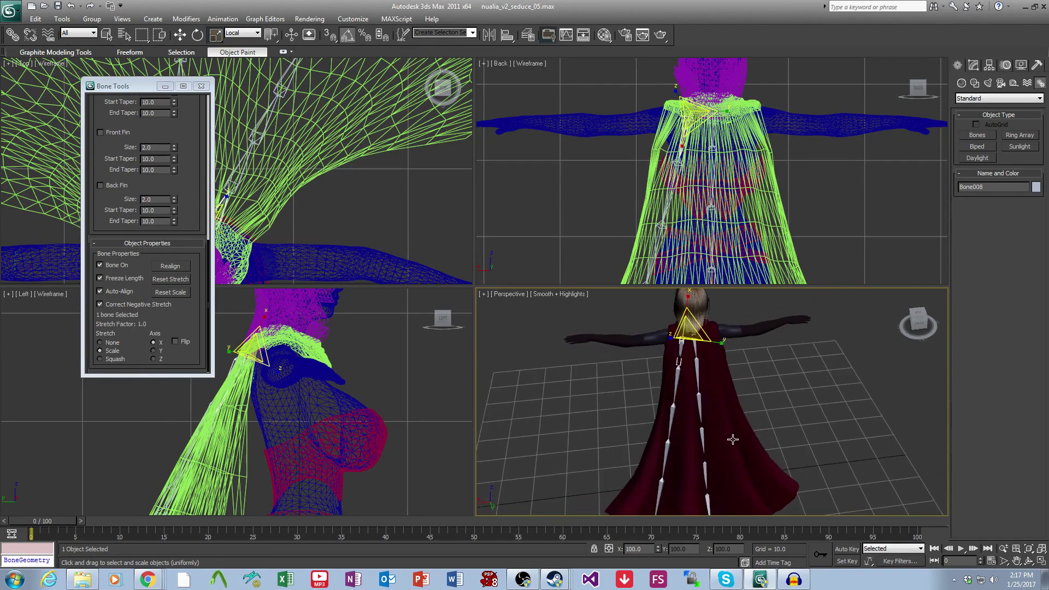
left_click(181, 38)
middle_click_drag(682, 369, 681, 356)
left_click(677, 358, "ctrl")
left_click(667, 405, "ctrl")
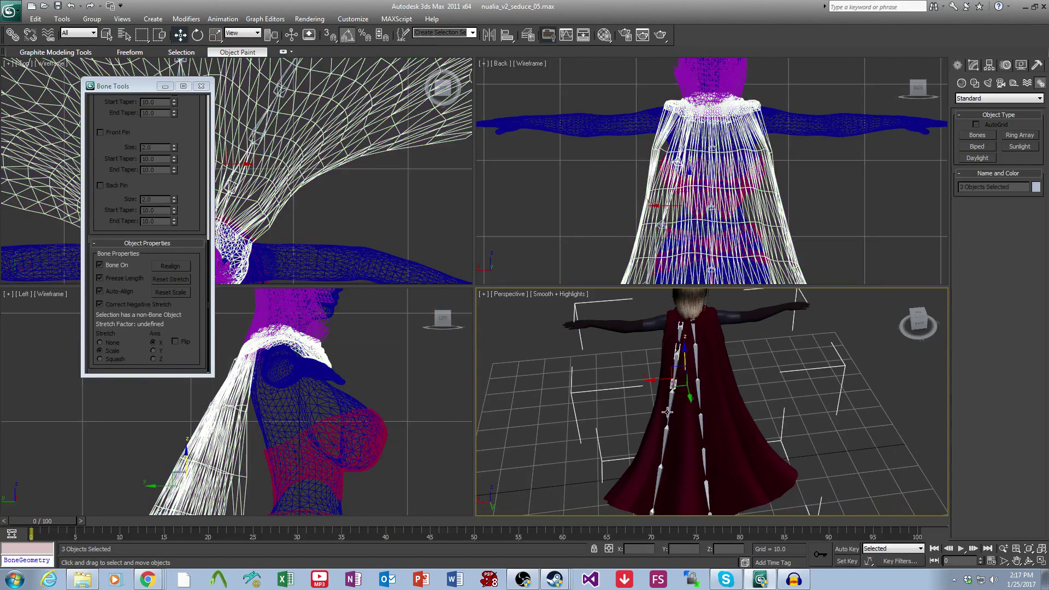
left_click(667, 412, "ctrl")
left_click(664, 448, "ctrl")
middle_click_drag(650, 473, 656, 444)
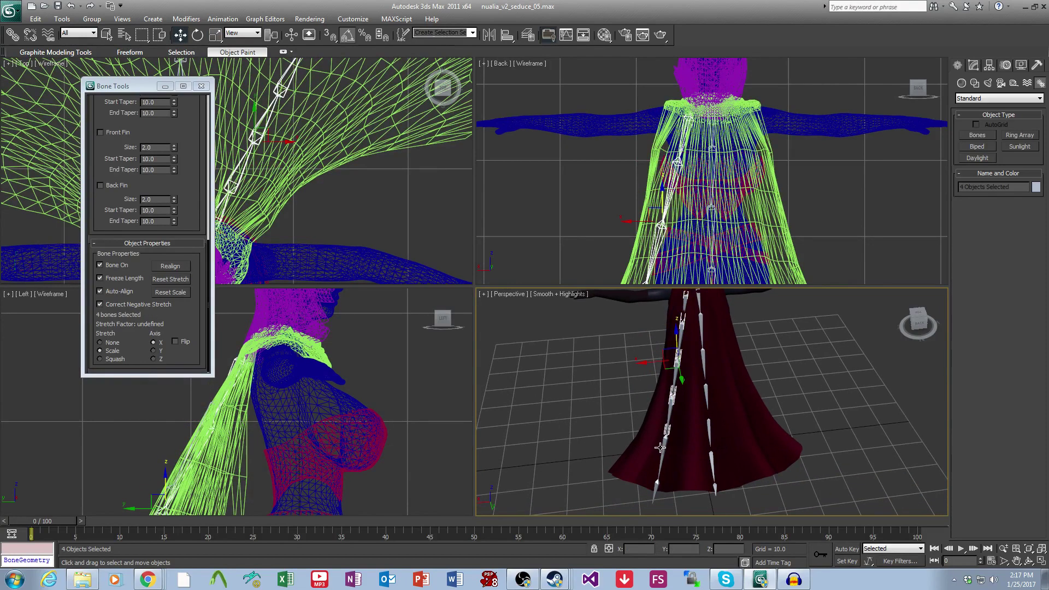
left_click(660, 494, "ctrl")
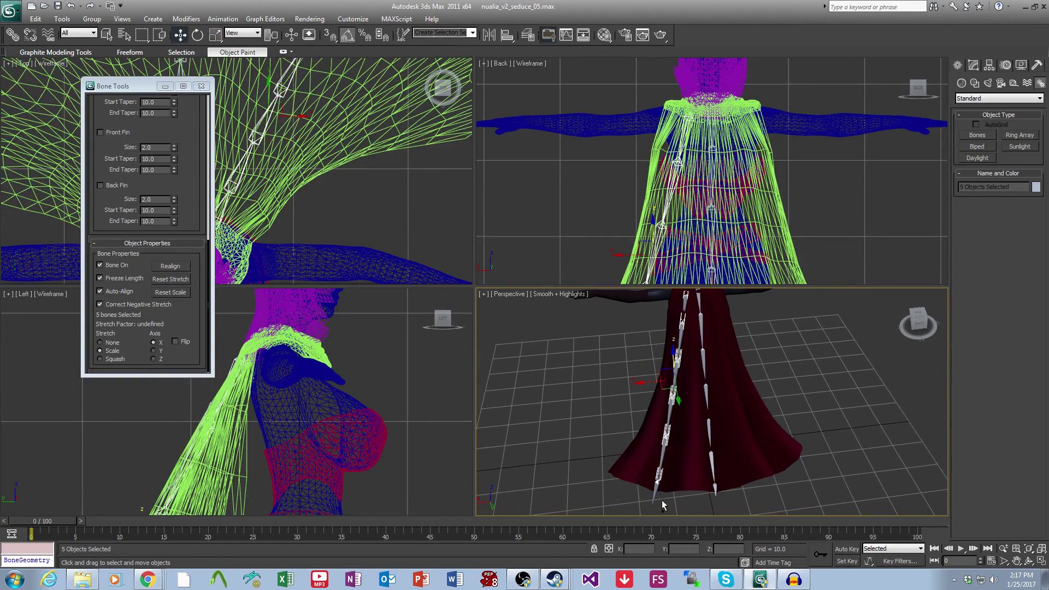
left_click(781, 415)
middle_click_drag(780, 415, 724, 435, "alt")
Select all seven bones of the centre chain and clone them as a Copy.
left_click(693, 364)
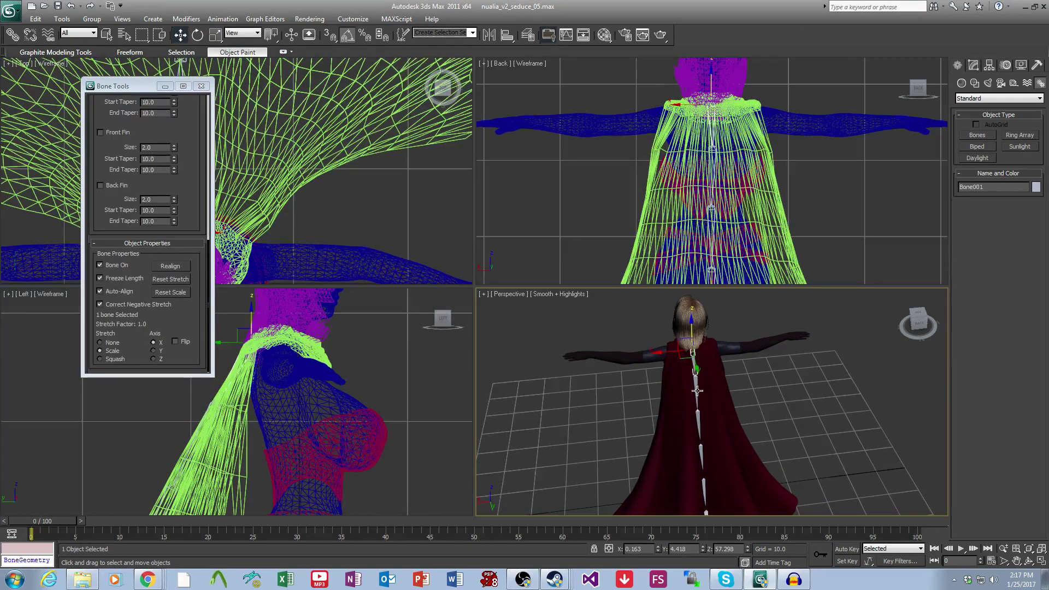
left_click(696, 392, "ctrl")
left_click(697, 426, "ctrl")
middle_click_drag(697, 425, 696, 399)
left_click(696, 399, "ctrl")
left_click(698, 399, "ctrl")
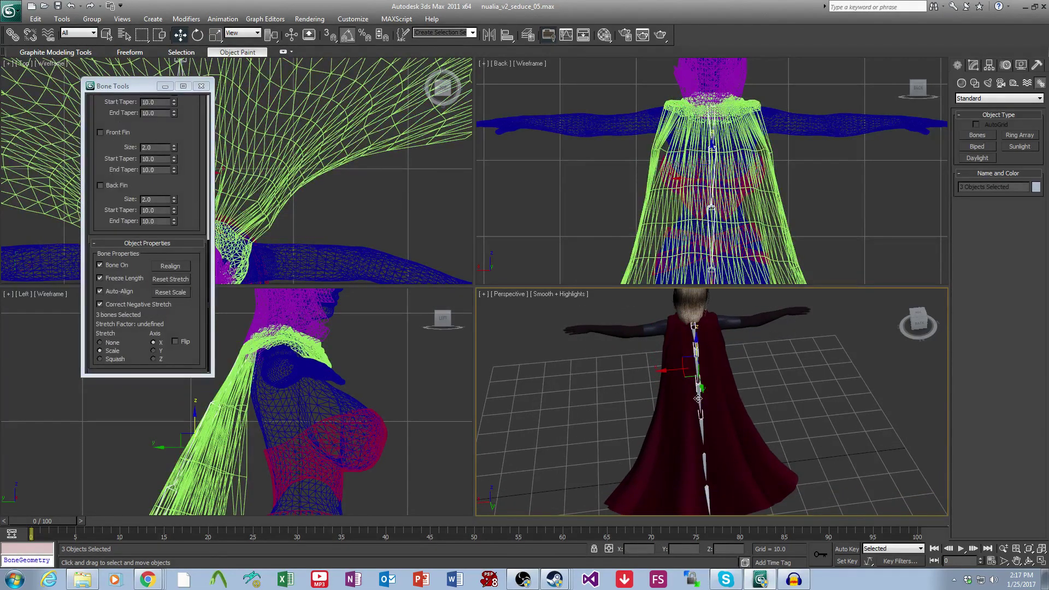
left_click(699, 431, "ctrl")
middle_click_drag(717, 457, 708, 431)
left_click(703, 437, "ctrl")
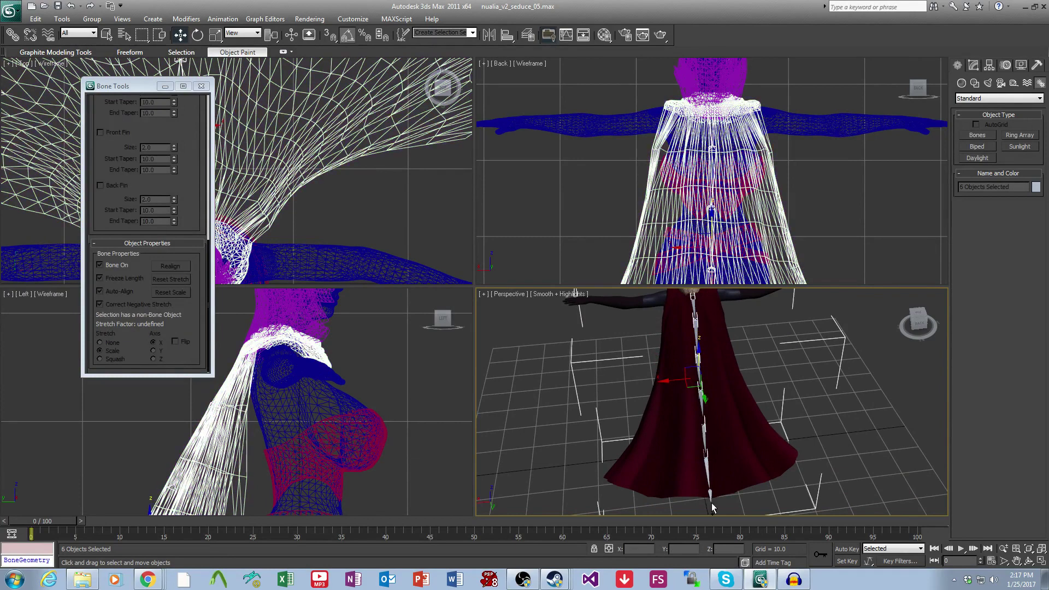
left_click(706, 469, "ctrl")
left_click(710, 494, "ctrl")
key("ctrl+v")
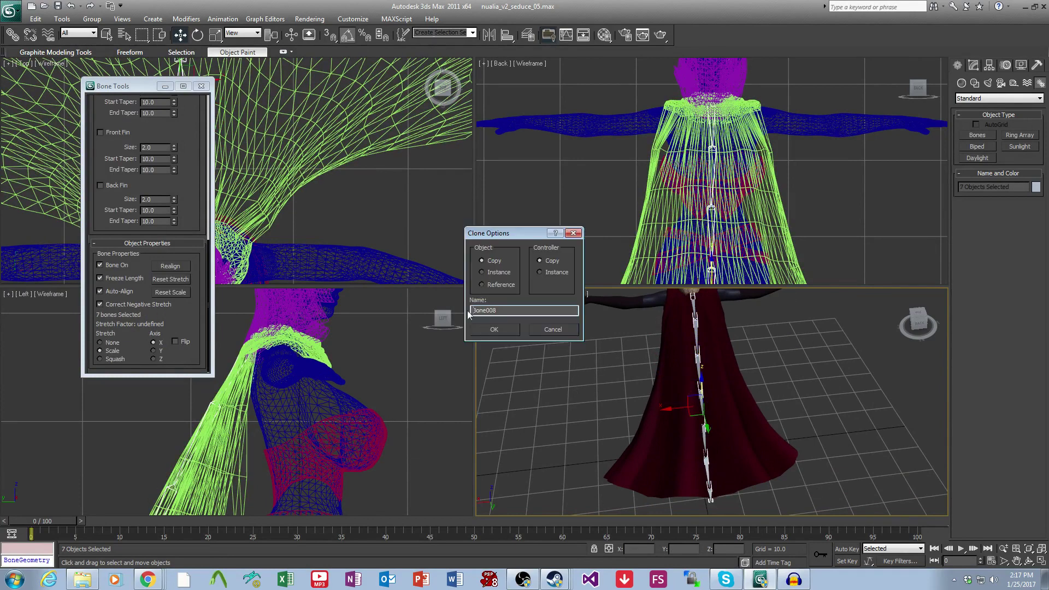
left_click(491, 331)
Move the root bone of one overlapping chain along the collar towards the character's left, to about X 2.3 and Y 3.9.
scroll(735, 424, "up", 5)
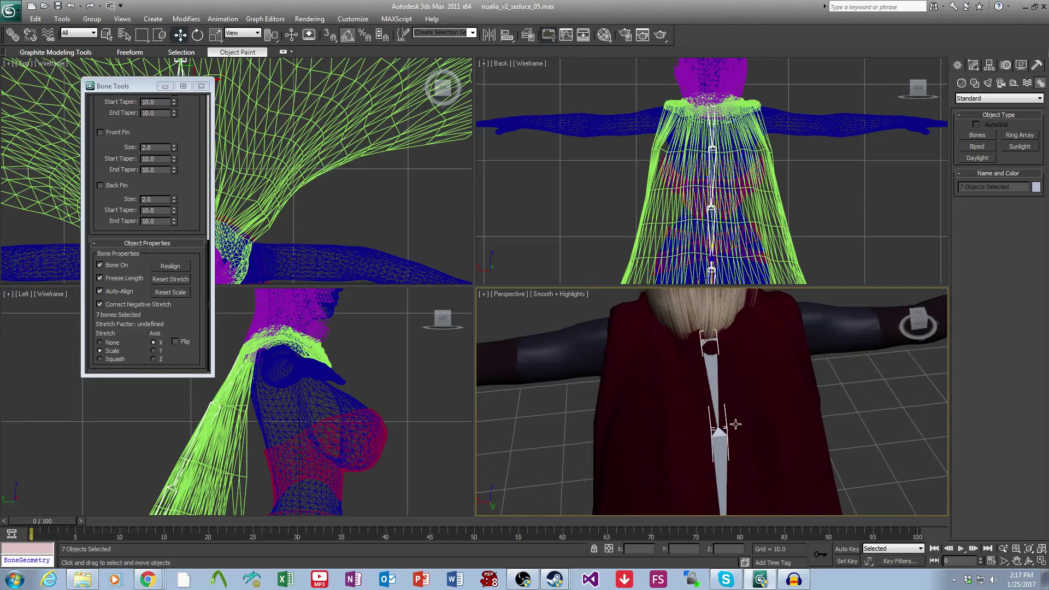
left_click(711, 382)
middle_click_drag(711, 381, 718, 416)
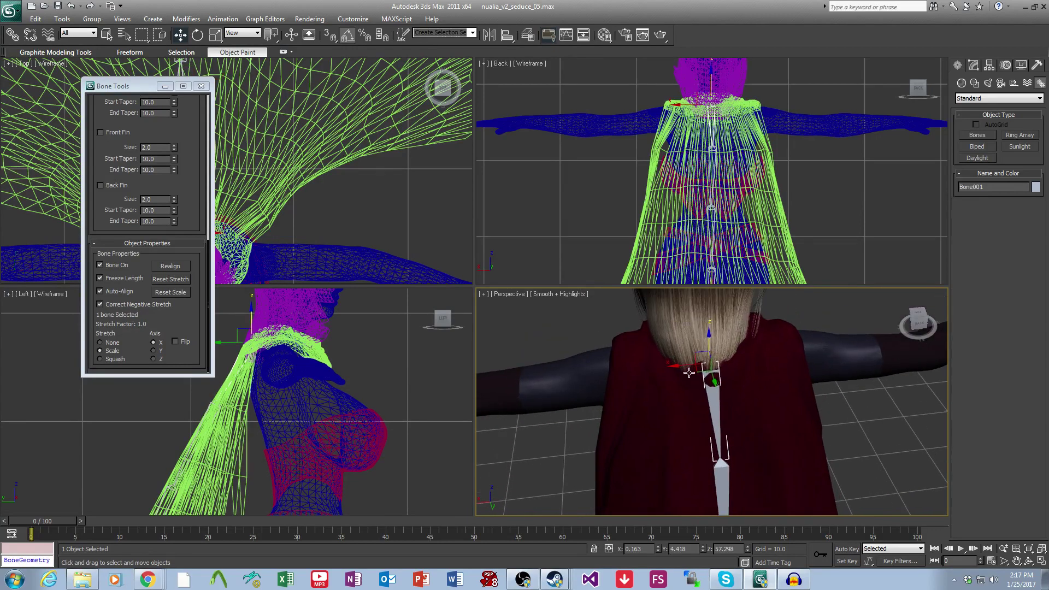
left_click_drag(688, 366, 642, 370)
middle_click_drag(642, 369, 768, 415, "alt")
left_click_drag(782, 411, 770, 403)
middle_click_drag(786, 419, 712, 420, "alt")
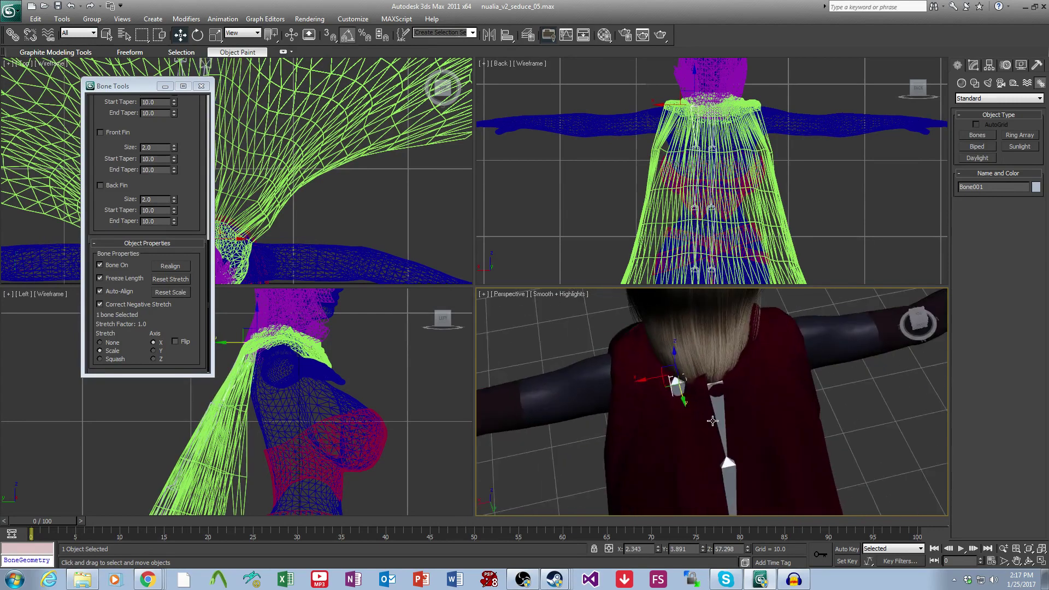
Rotate the side chain's root bone in local axes so the chain slants outward down the cloak's back.
scroll(712, 420, "down", 4)
left_click(198, 34)
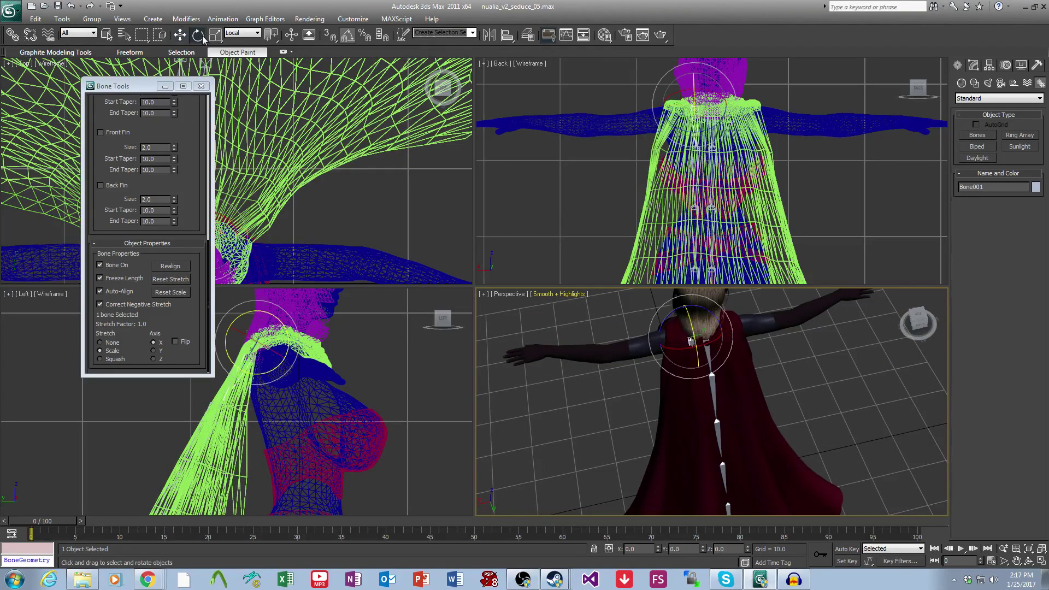
middle_click_drag(697, 351, 714, 356, "alt")
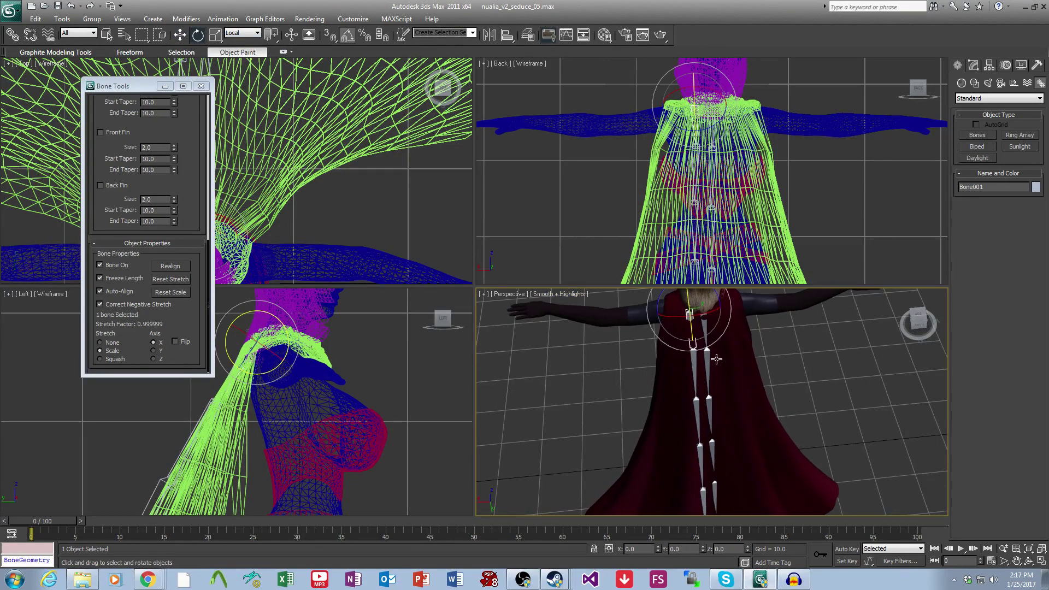
left_click_drag(710, 298, 715, 310)
middle_click_drag(715, 310, 712, 371, "alt")
left_click_drag(703, 330, 691, 331)
Rotate the side chain's second bone so the bones below it follow the cloak's slope.
middle_click_drag(685, 430, 686, 365)
scroll(729, 446, "up", 4)
left_click(689, 414)
left_click_drag(677, 328, 674, 347)
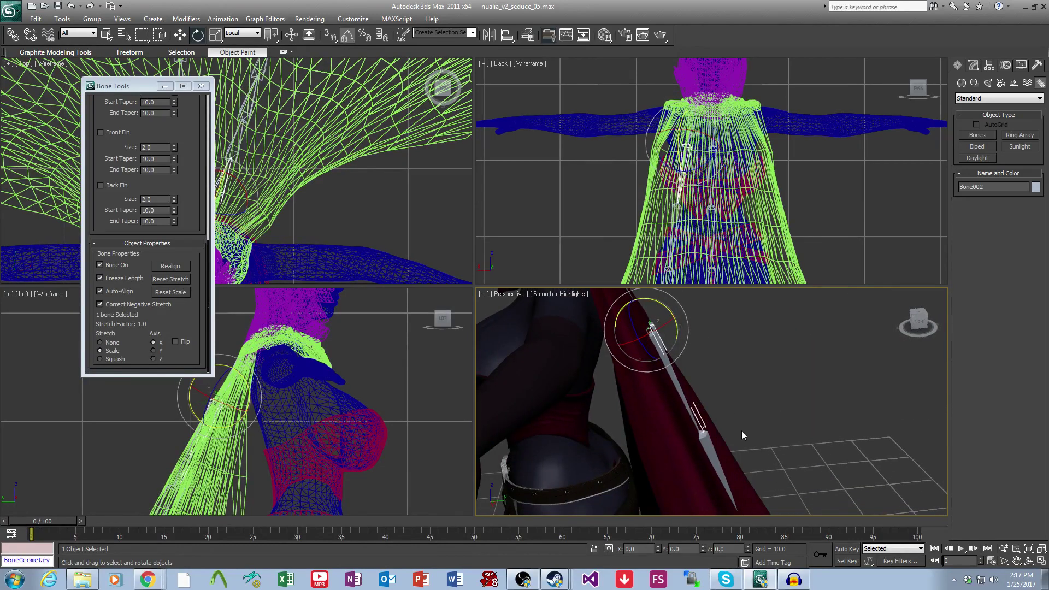
middle_click_drag(742, 430, 727, 402, "alt")
Rotate the side chain's third and fourth bones slightly outward to follow the flare of the cloak.
left_click(717, 380)
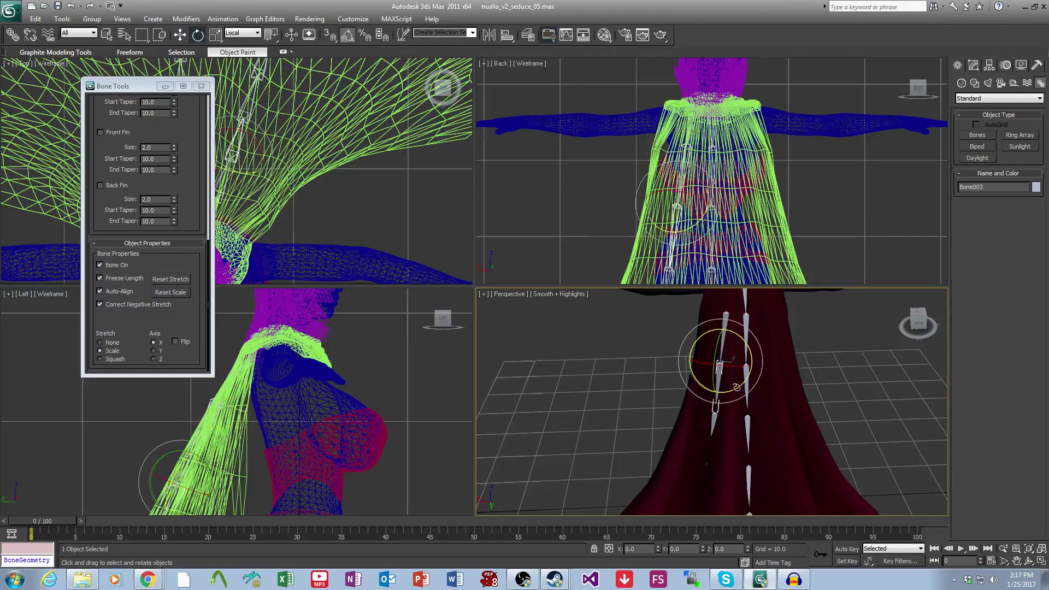
scroll(737, 425, "up", 4)
left_click(713, 419)
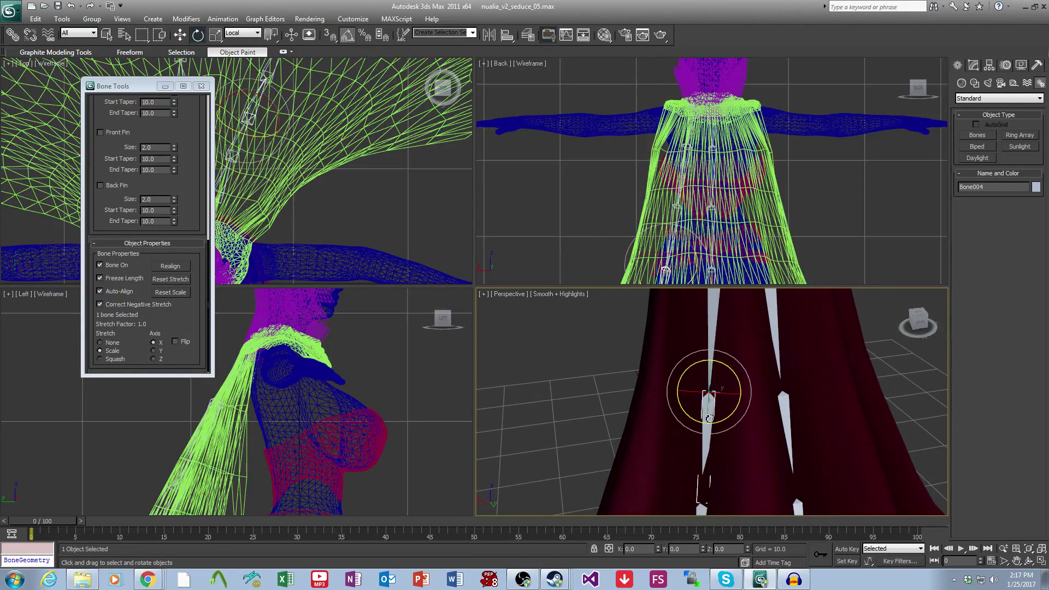
left_click_drag(725, 417, 718, 419)
scroll(746, 392, "down", 4)
middle_click_drag(746, 392, 744, 359)
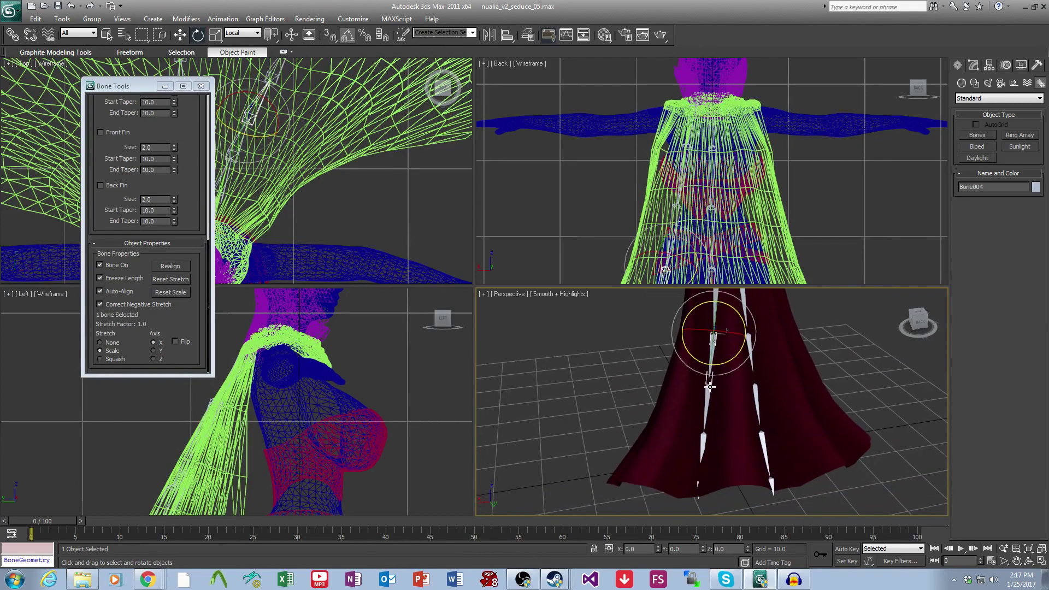
Rotate the side chain's fifth bone by -5 degrees about local Z and its sixth bone by 5 degrees about local Y.
left_click(709, 386)
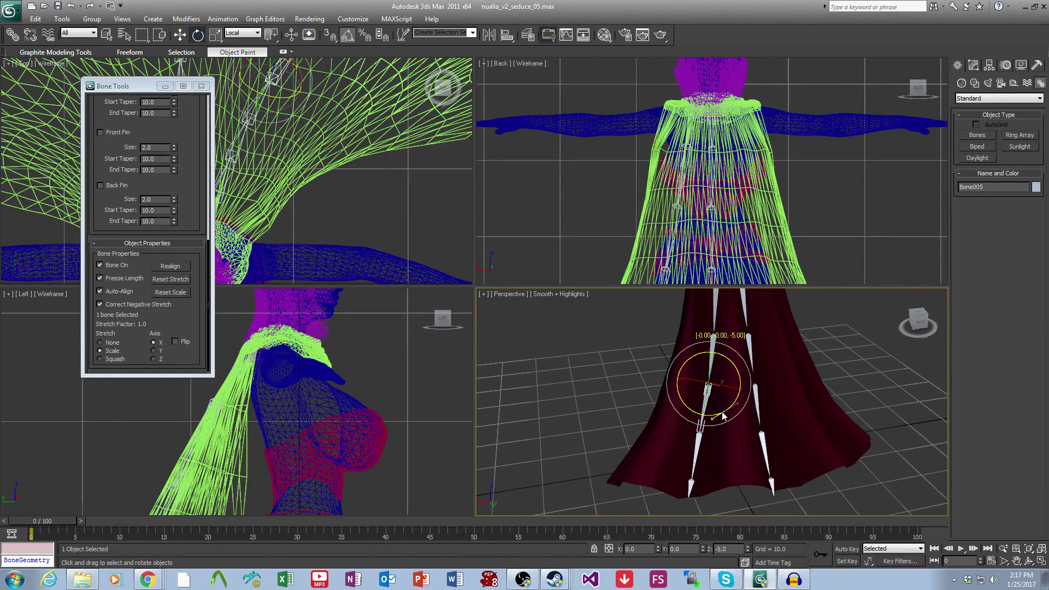
middle_click_drag(726, 411, 729, 396, "alt")
left_click_drag(702, 419, 712, 419)
middle_click_drag(715, 456, 797, 427, "alt")
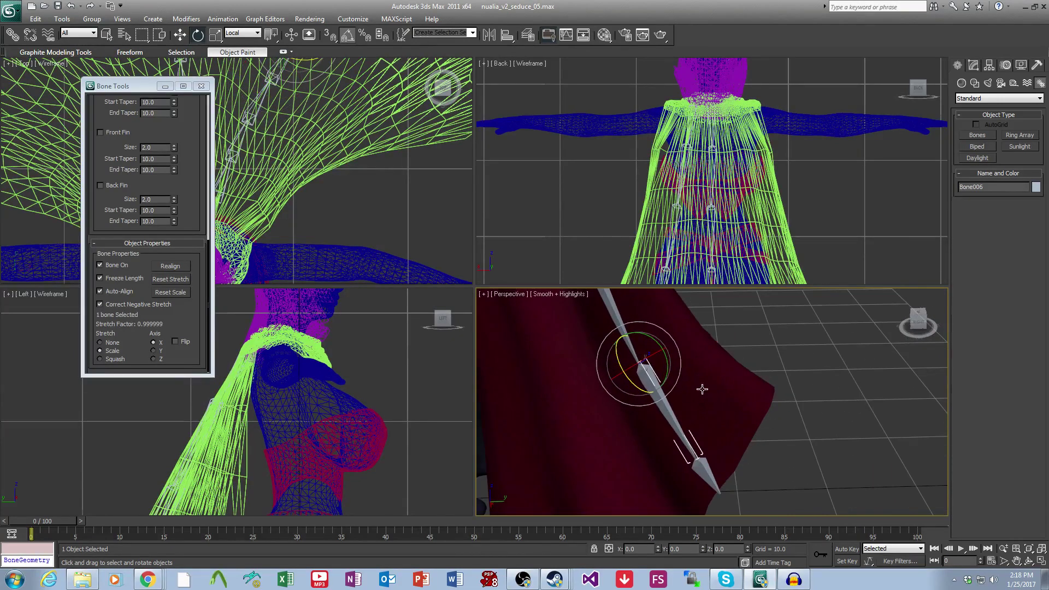
left_click_drag(662, 375, 665, 380)
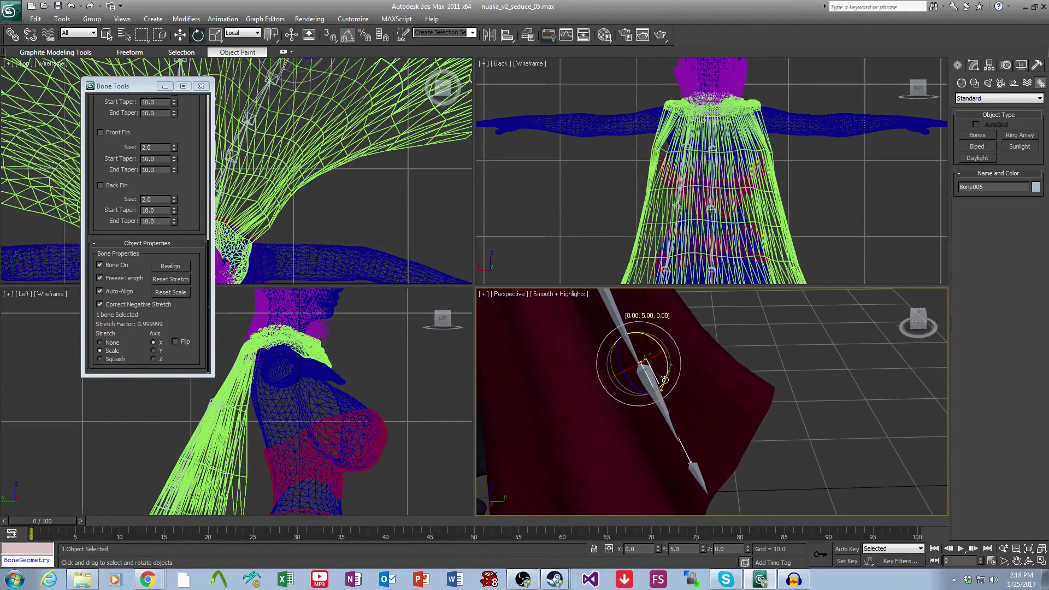
left_click(811, 423)
Fine-tune the rotation of the side chain's fifth and sixth bones so the lower chain lies along the cloak's surface, then clear the selection.
middle_click_drag(789, 419, 793, 459)
left_click(662, 426)
left_click(620, 342)
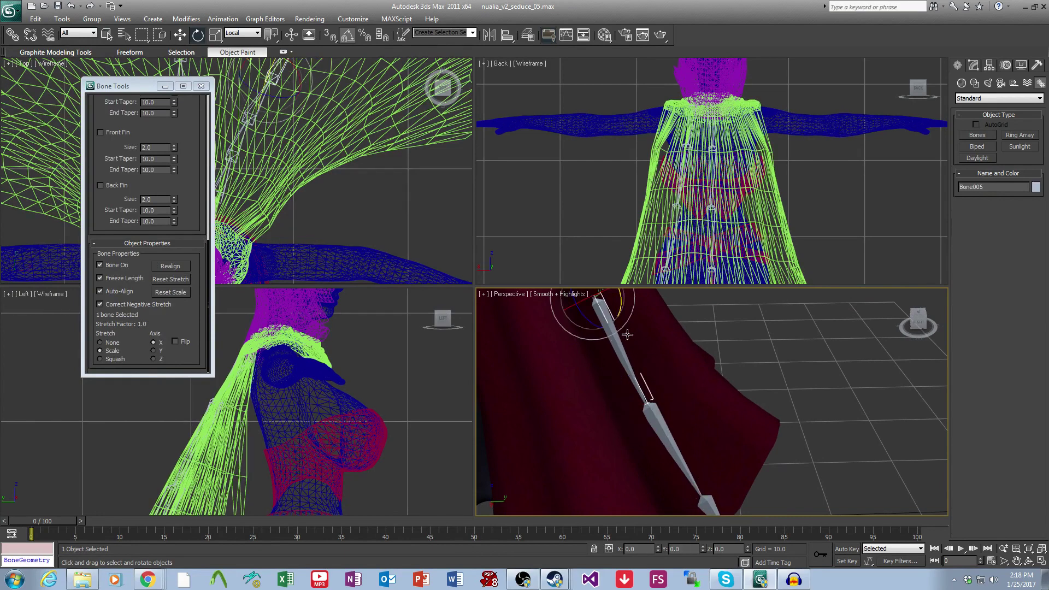
left_click_drag(619, 311, 621, 316)
middle_click_drag(666, 424, 666, 412)
left_click(655, 411)
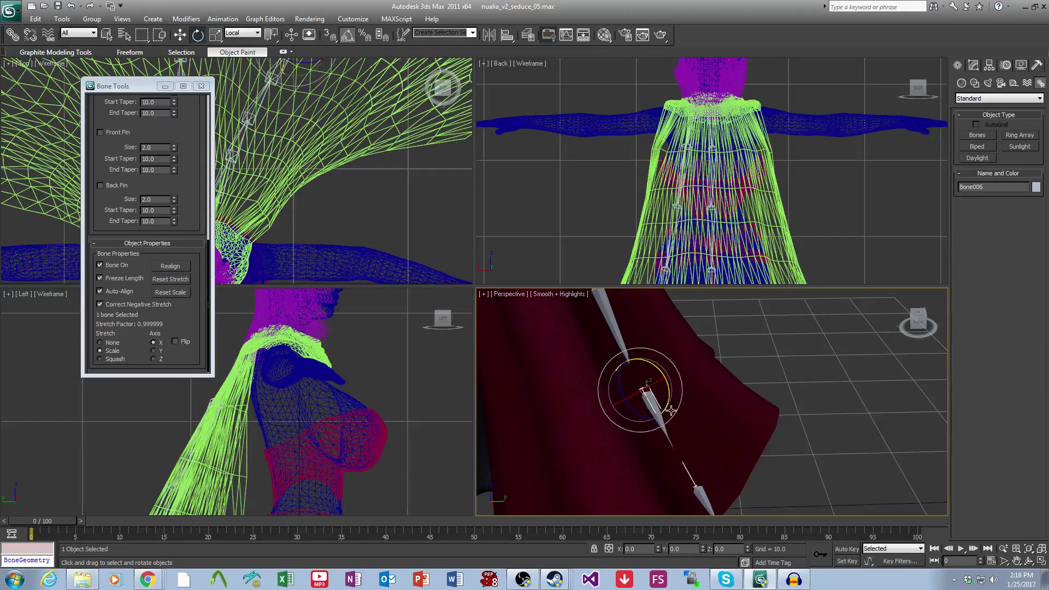
left_click_drag(670, 410, 666, 405)
middle_click_drag(690, 371, 745, 464)
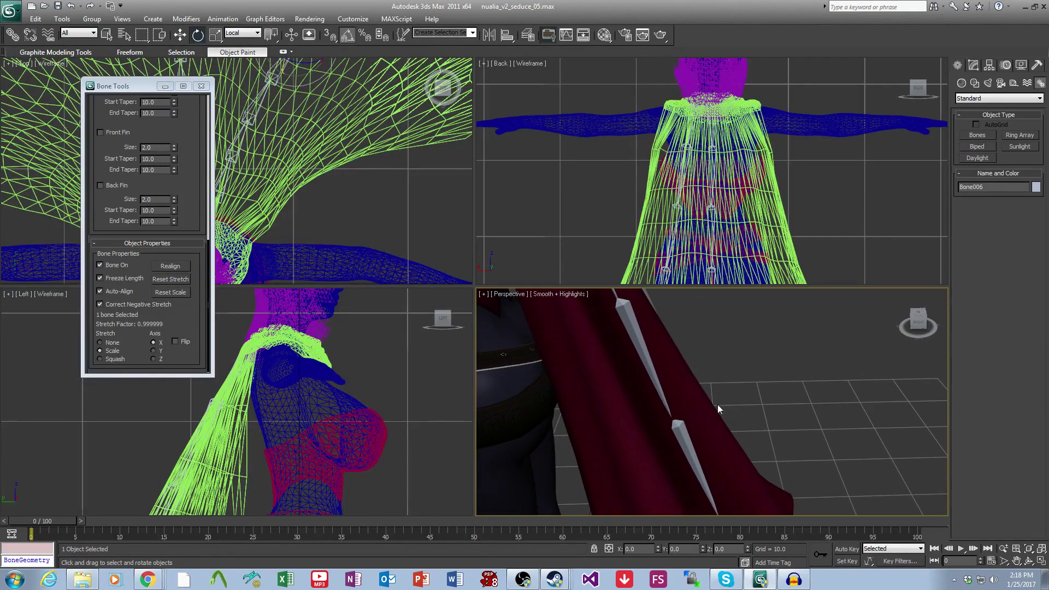
left_click(739, 379)
Select all seven bones of the side chain and clone them as copies.
middle_click_drag(739, 379, 760, 422, "alt")
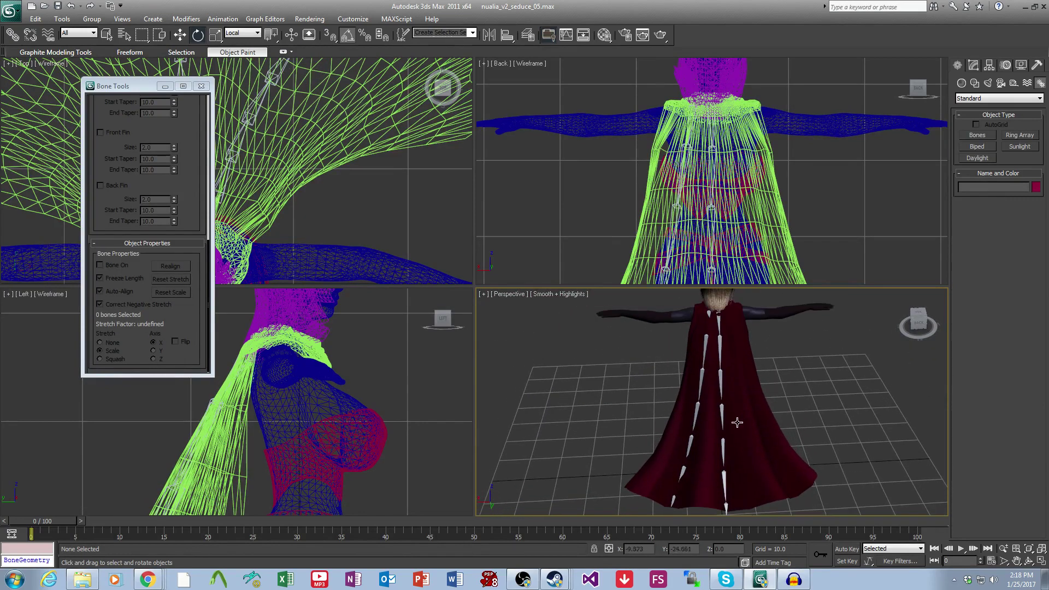
scroll(740, 434, "up", 3)
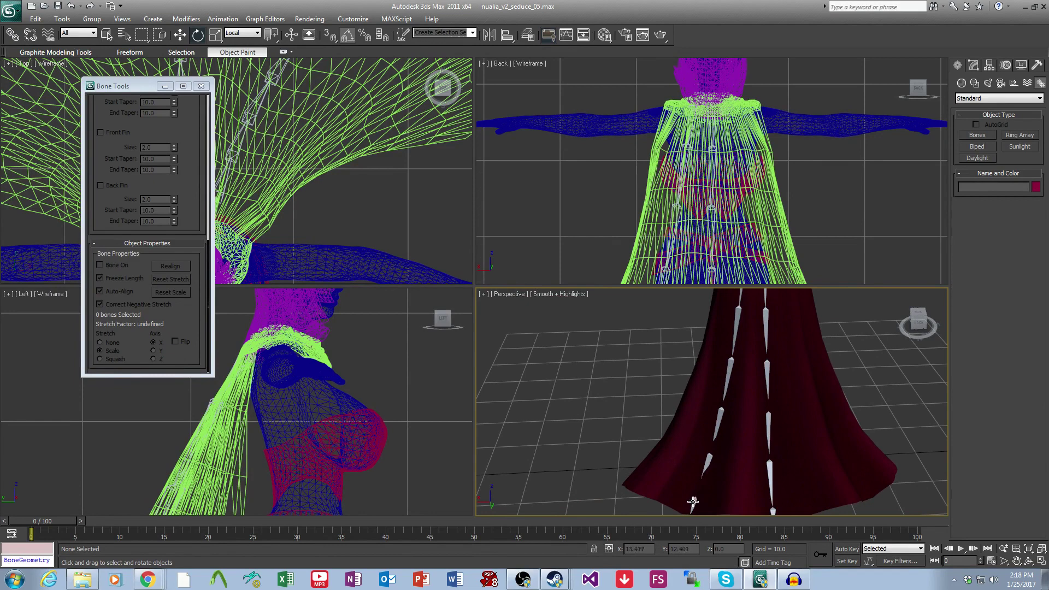
left_click(693, 502)
left_click(708, 462, "ctrl")
left_click(719, 418, "ctrl")
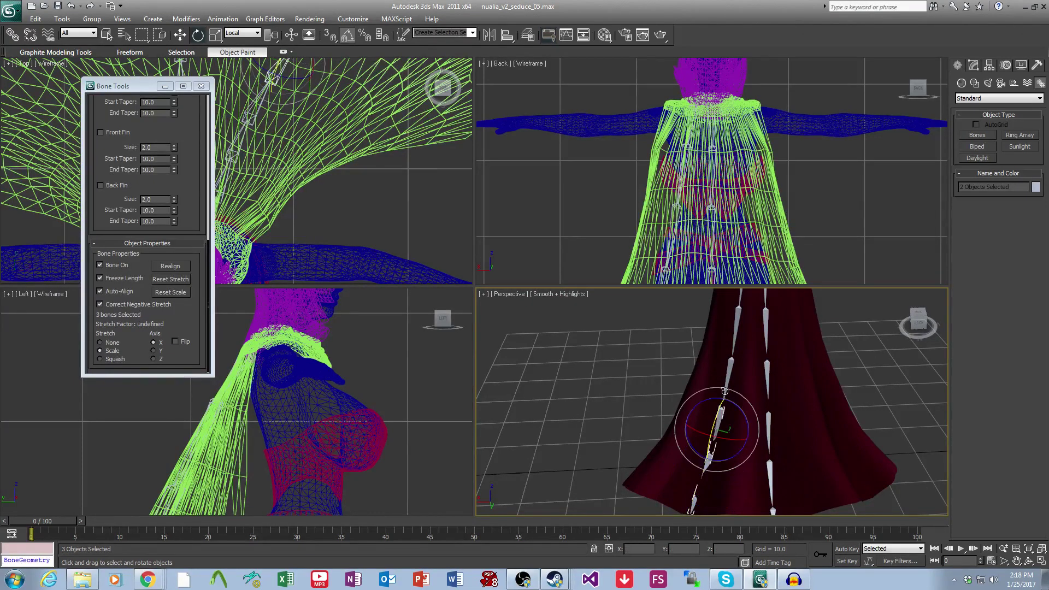
left_click(726, 382, "ctrl")
scroll(736, 413, "down", 2)
left_click(728, 396, "ctrl")
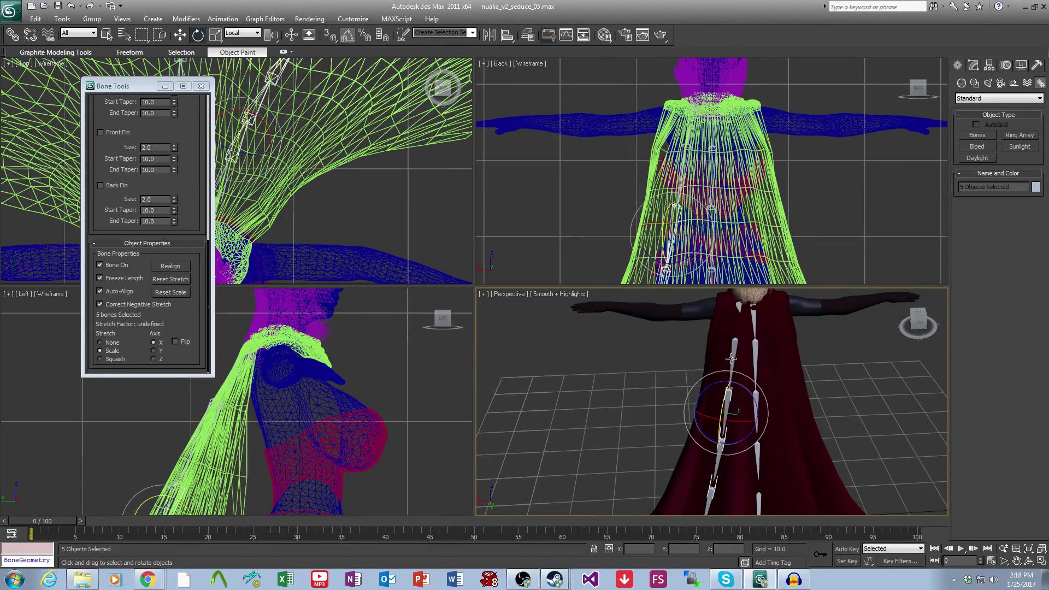
left_click(739, 322, "ctrl")
left_click(738, 302, "ctrl")
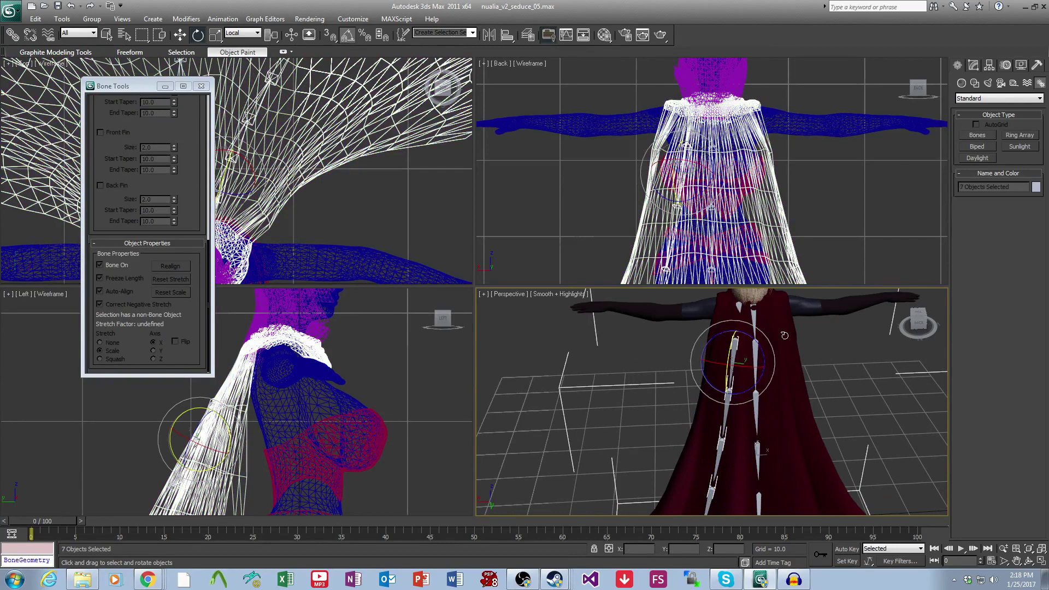
left_click(784, 335, "ctrl")
left_click(738, 305, "ctrl")
key("ctrl+v")
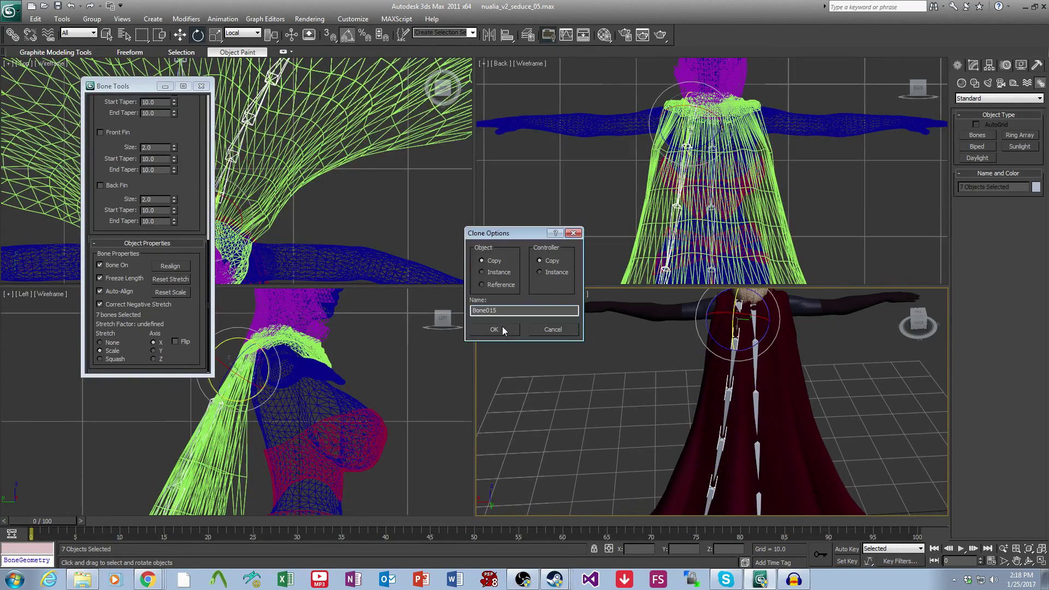
left_click(502, 328)
Move the copied chain's top bone outward along the shoulder to about X 4.345, Y 3.202, Z 57.413.
key("w")
middle_click_drag(709, 391, 779, 391, "alt")
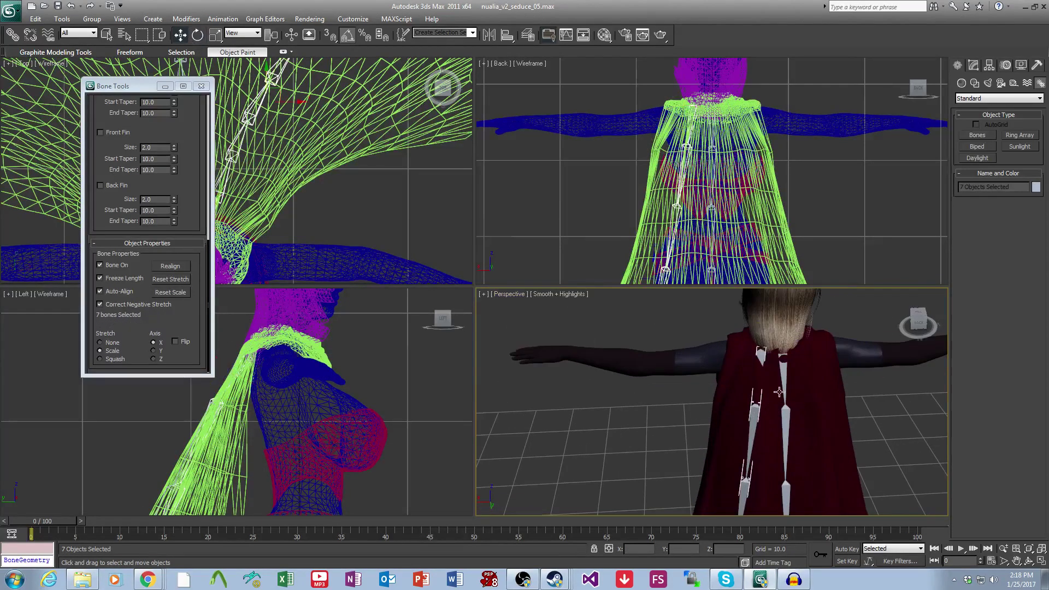
left_click(764, 355)
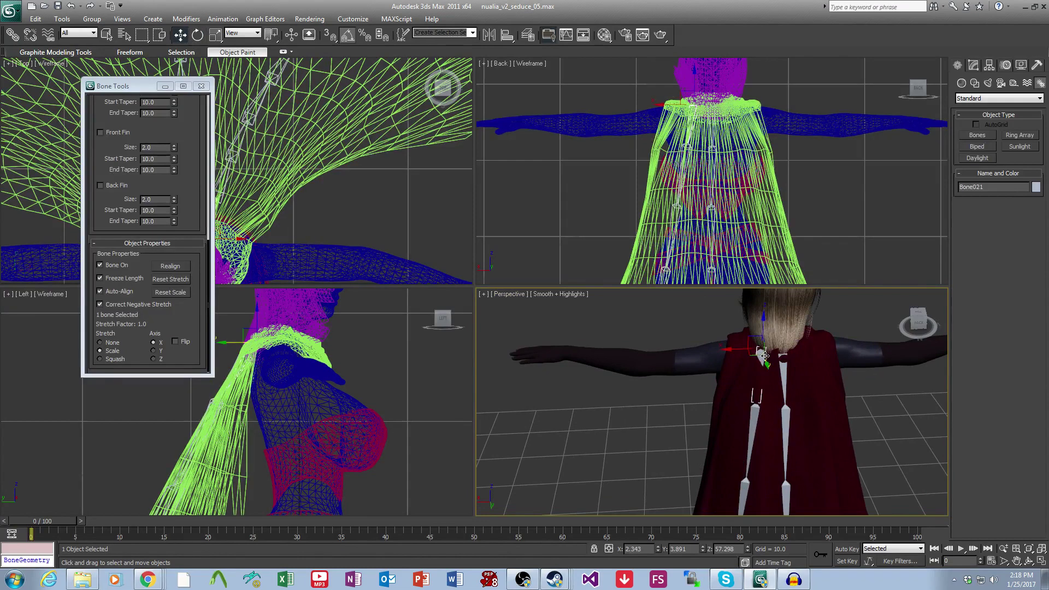
middle_click_drag(765, 356, 701, 391)
scroll(701, 392, "up", 3)
left_click_drag(673, 378, 640, 378)
key("ctrl+z")
middle_click_drag(640, 377, 660, 429, "alt")
scroll(656, 440, "up", 3)
left_click_drag(646, 415, 664, 350)
middle_click_drag(664, 351, 664, 315)
scroll(664, 316, "down", 4)
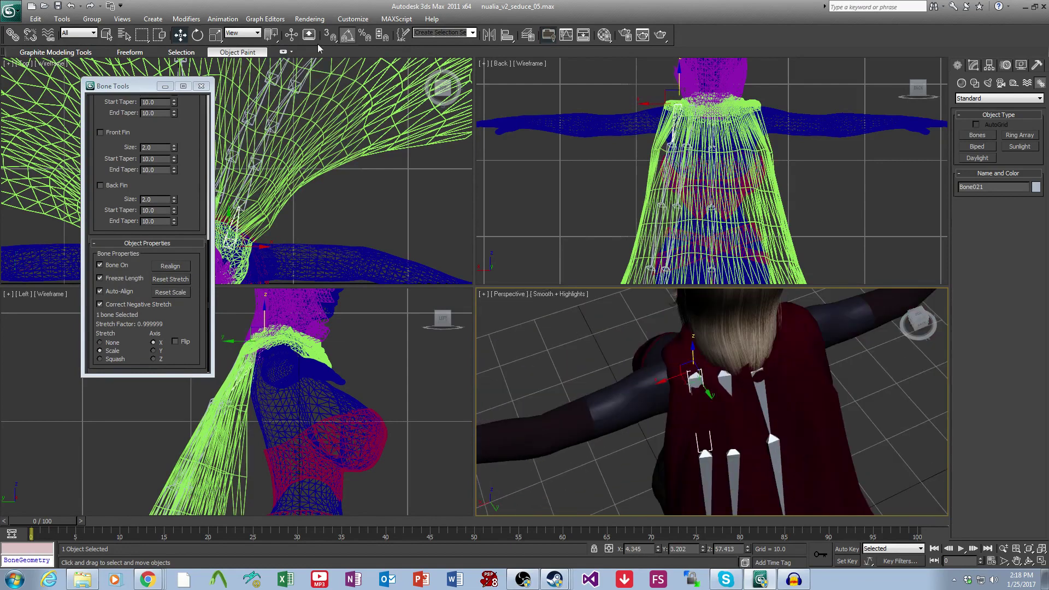
Rotate the outer side chain's top and second bones so the chain follows the cloak's outward slope.
left_click(197, 34)
middle_click_drag(710, 415, 708, 349, "alt")
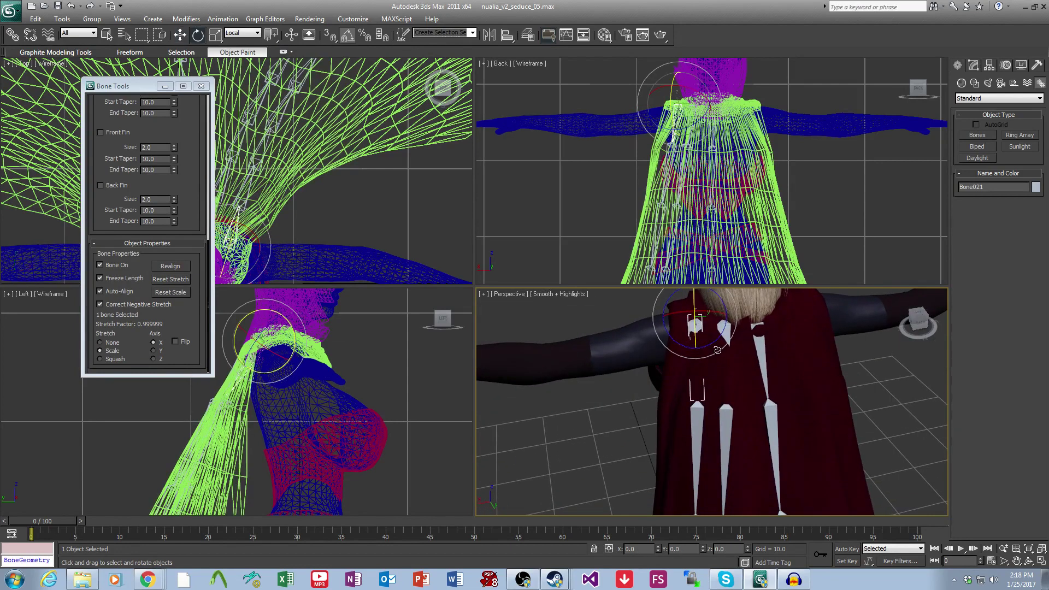
left_click_drag(709, 344, 703, 349)
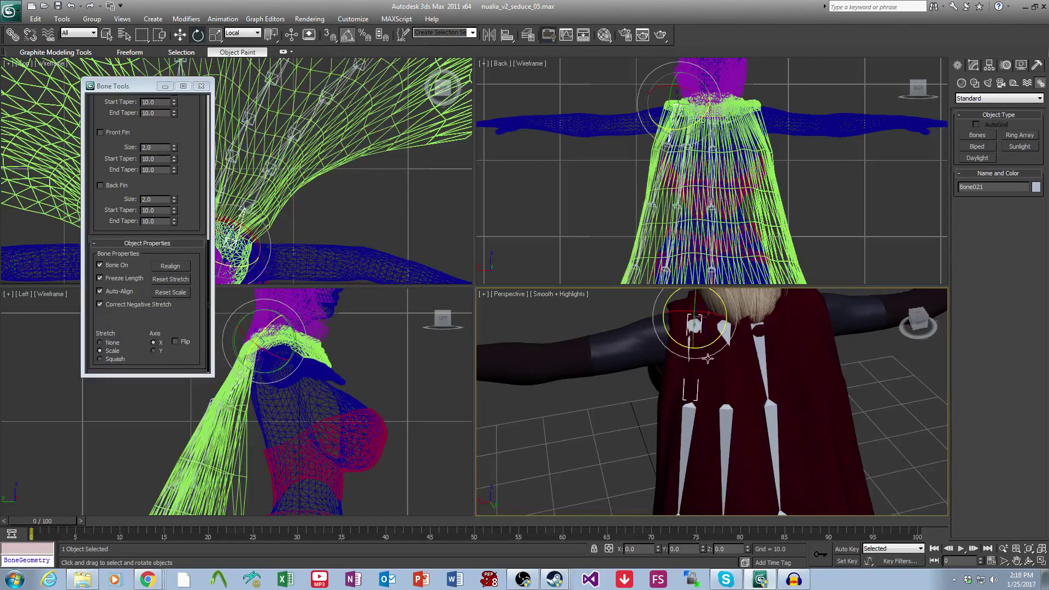
middle_click_drag(697, 368, 704, 290)
left_click(681, 351)
middle_click_drag(704, 370, 674, 341, "alt")
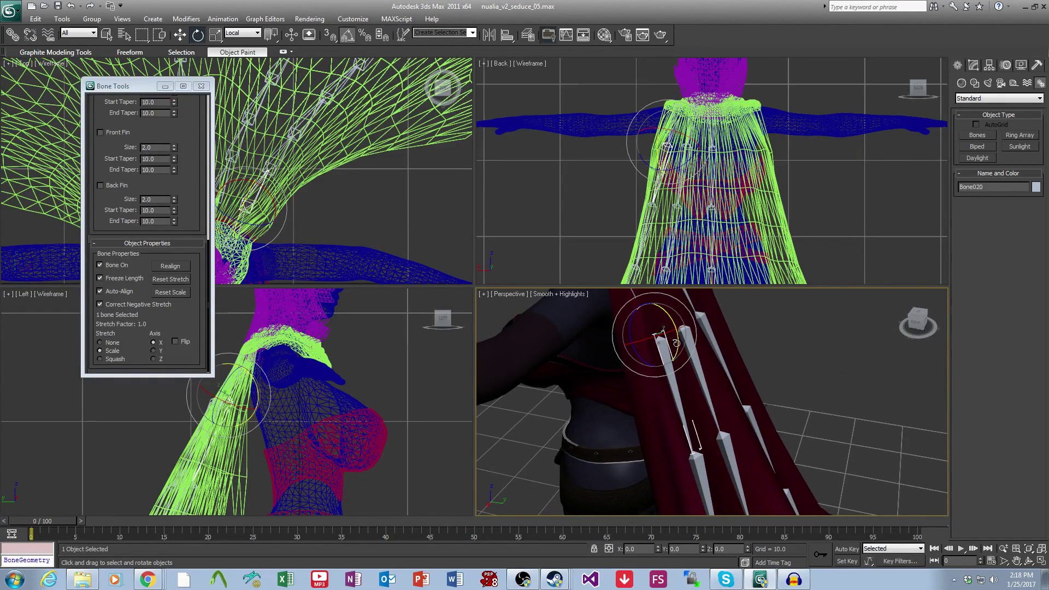
left_click_drag(676, 343, 677, 354)
Fine-tune the rotation of the inner side chain's third and fourth bones along the cloak's surface.
left_click(702, 369)
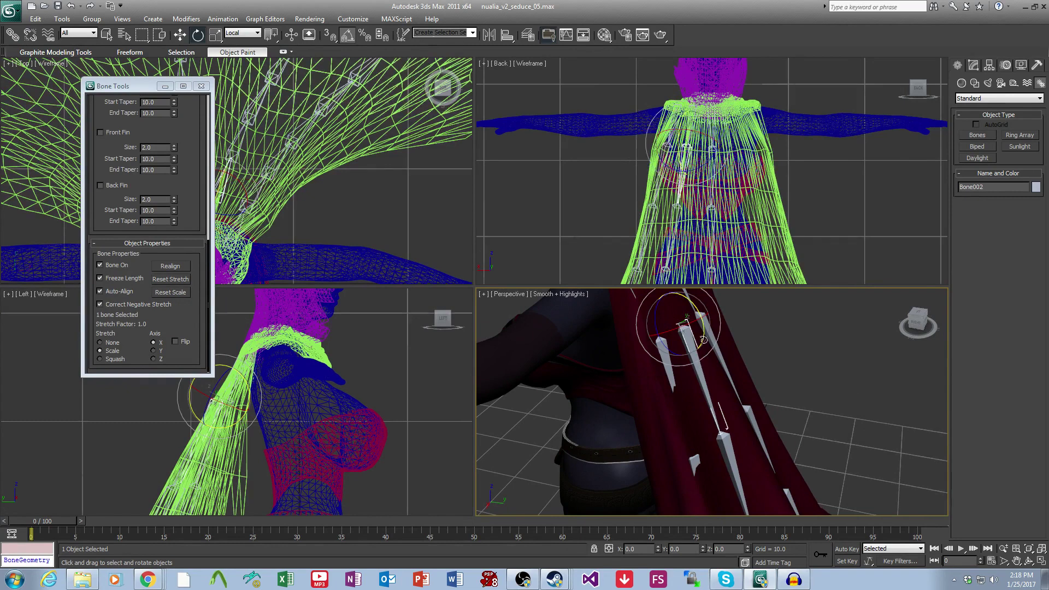
middle_click_drag(726, 456, 727, 385)
left_click(719, 371)
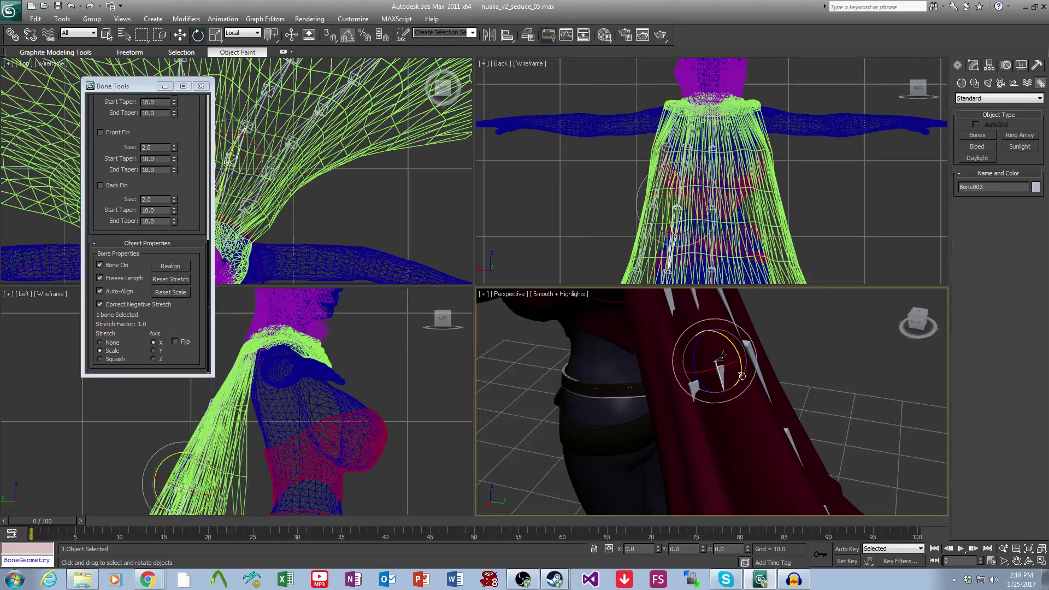
left_click_drag(737, 365, 740, 371)
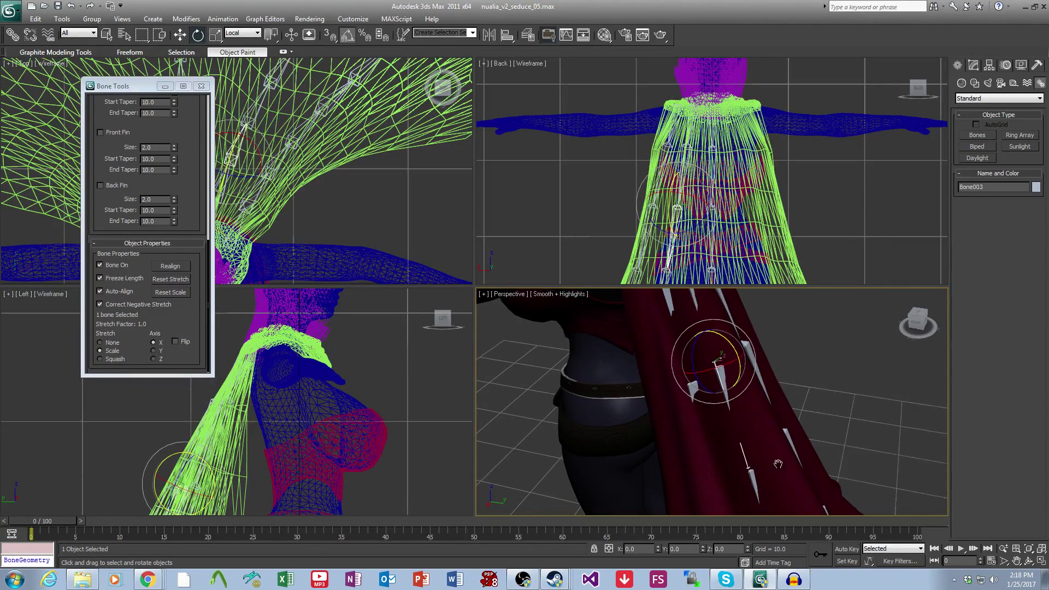
middle_click_drag(776, 477, 762, 405)
left_click(743, 406)
left_click_drag(757, 405, 757, 402)
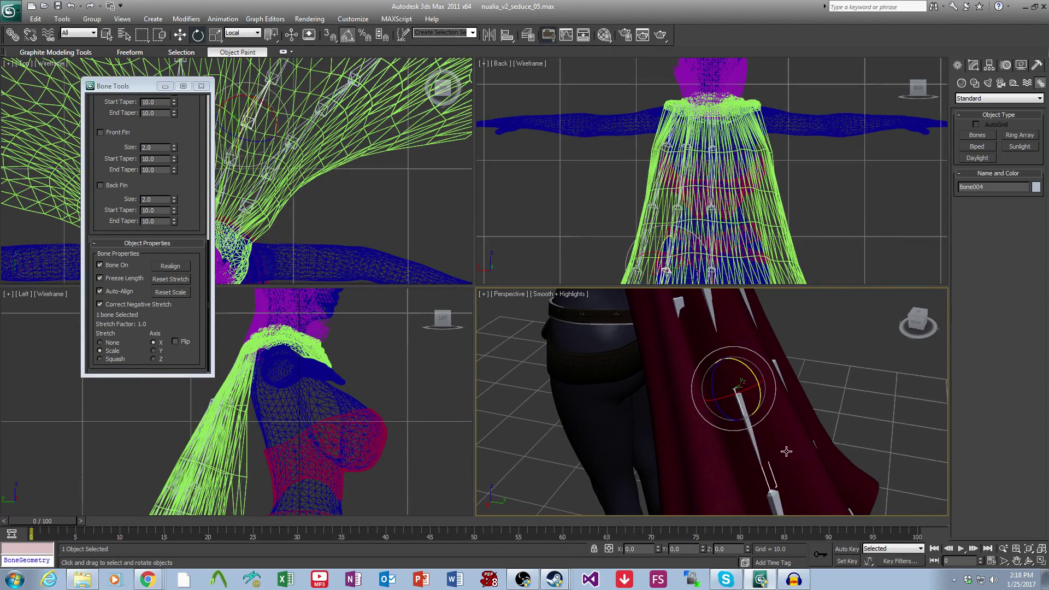
Rotate the outer side chain's third bone so the bones below it follow the cloak's edge.
middle_click_drag(786, 451, 729, 371, "alt")
left_click(741, 387)
left_click(723, 421)
left_click_drag(729, 370, 729, 369)
middle_click_drag(729, 369, 730, 322)
scroll(730, 326, "down", 3)
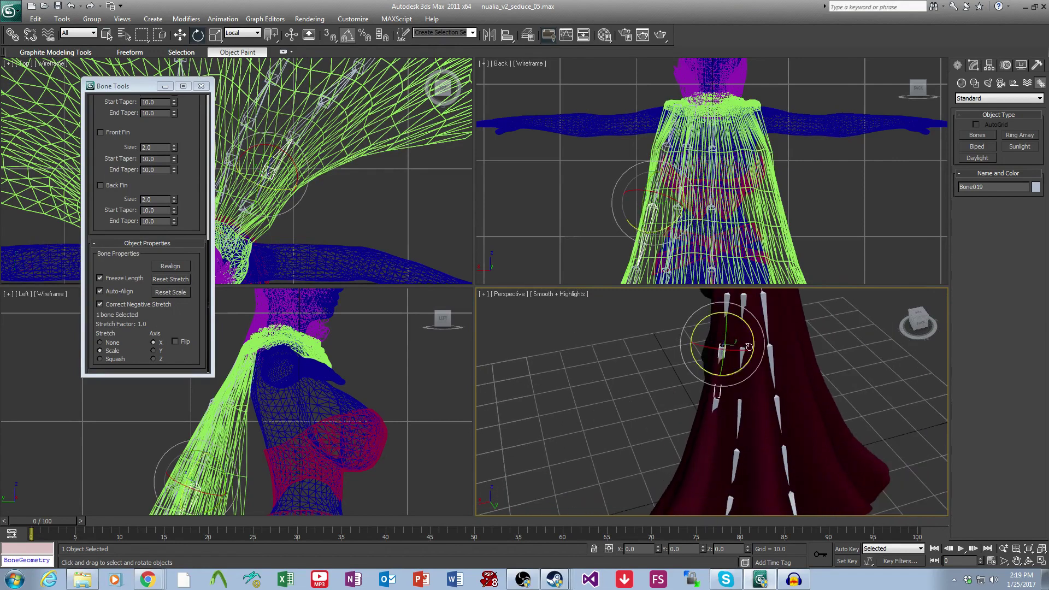
left_click_drag(749, 347, 748, 353)
scroll(730, 433, "up", 3)
Rotate the outer side chain's fourth and fifth bones to follow the flare of the cloak.
middle_click_drag(730, 434, 730, 384)
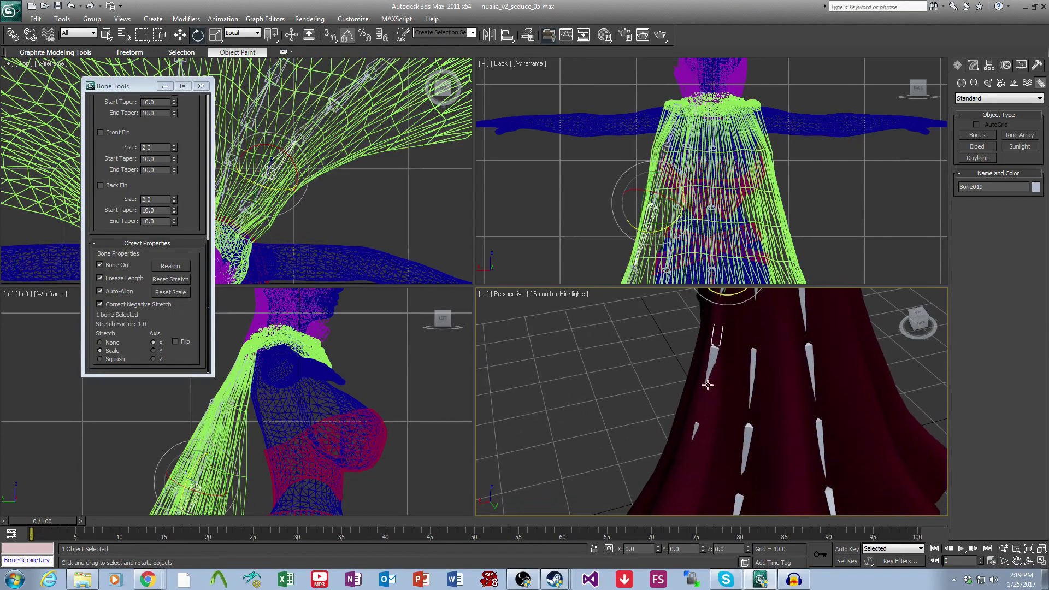
left_click(712, 356)
left_click_drag(713, 360, 714, 350)
middle_click_drag(724, 434, 716, 398)
left_click(711, 395)
left_click_drag(715, 398, 733, 414)
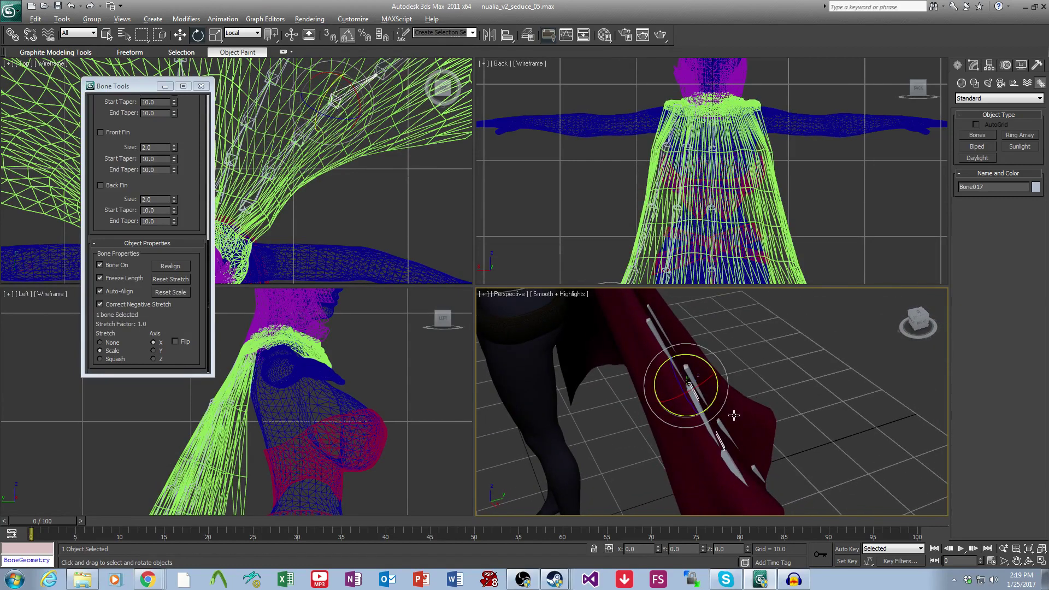
Rotate the outer side chain's sixth bone to lie along the cloak near the hem, then clear the selection.
middle_click_drag(732, 414, 686, 456, "alt")
left_click(702, 440)
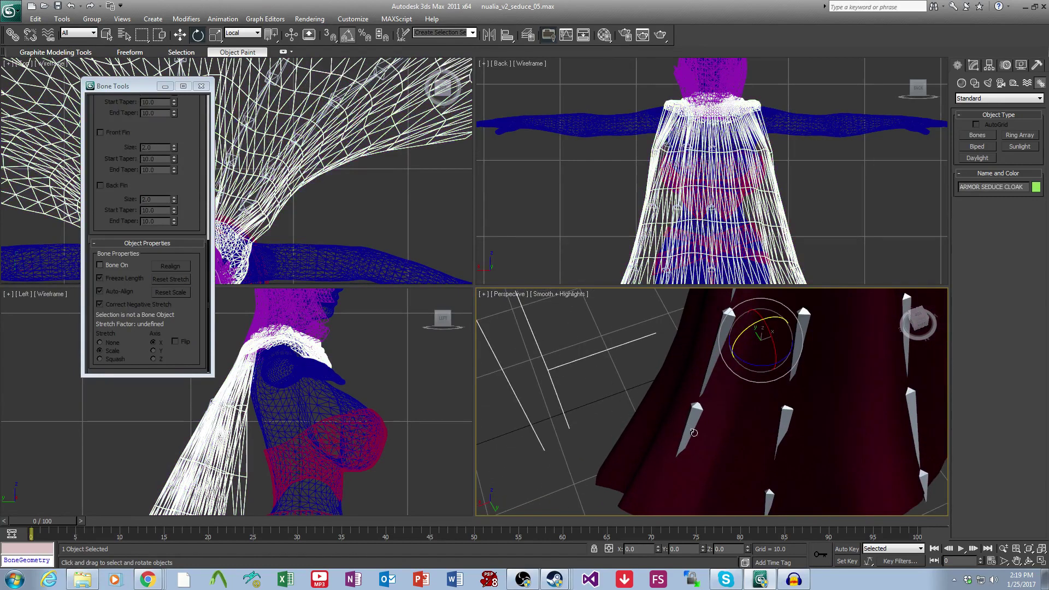
left_click(693, 414)
left_click_drag(704, 409, 723, 386)
middle_click_drag(699, 425, 855, 486, "alt")
left_click(855, 486)
Select all seven bones of the inner side chain from the shoulder to the hem and clone them as copies.
scroll(855, 486, "down", 3)
middle_click_drag(836, 399, 732, 492)
scroll(733, 385, "up", 3)
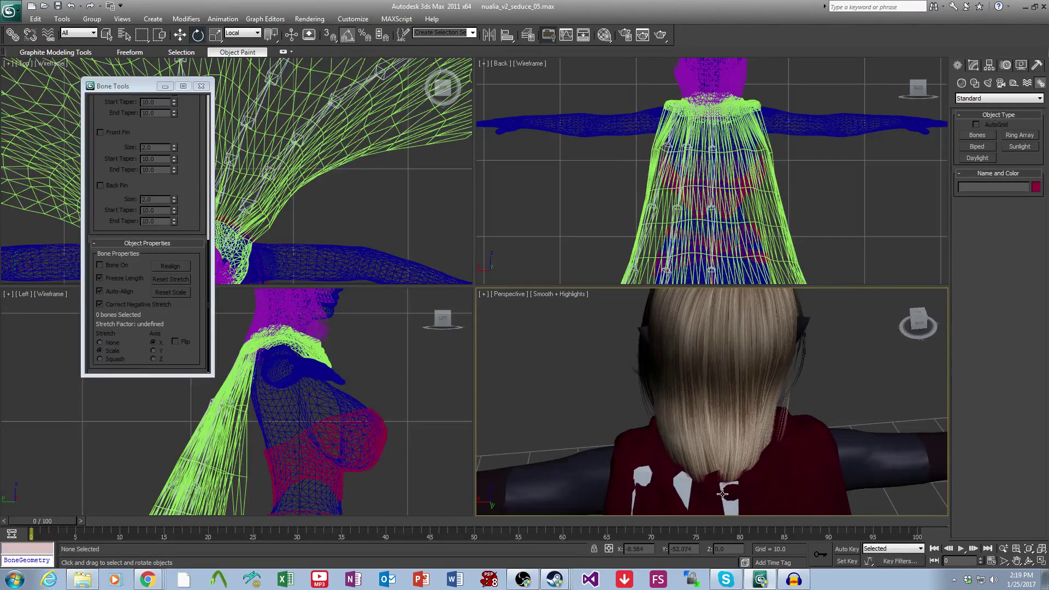
scroll(733, 464, "up", 3)
middle_click_drag(738, 433, 678, 328)
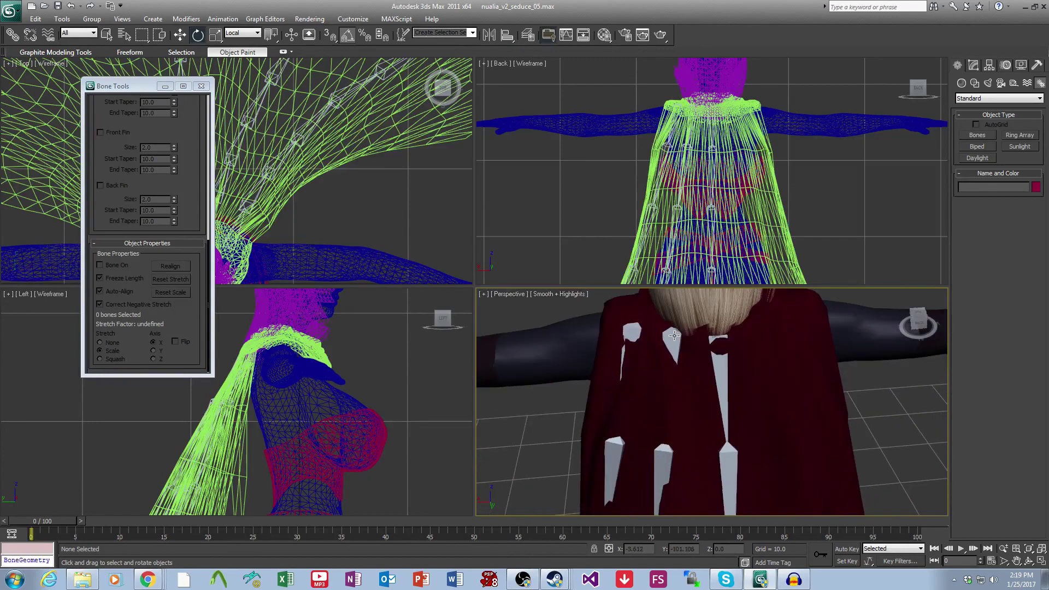
left_click(673, 336)
left_click(179, 35)
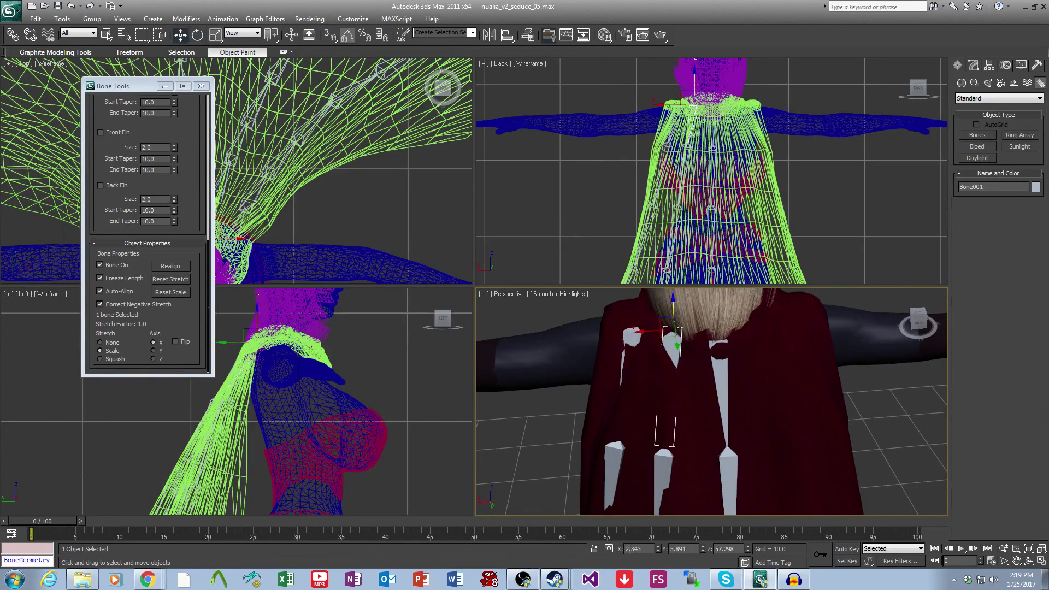
scroll(693, 436, "down", 2)
middle_click_drag(693, 437, 693, 310)
scroll(692, 309, "down", 2)
left_click(688, 322, "ctrl")
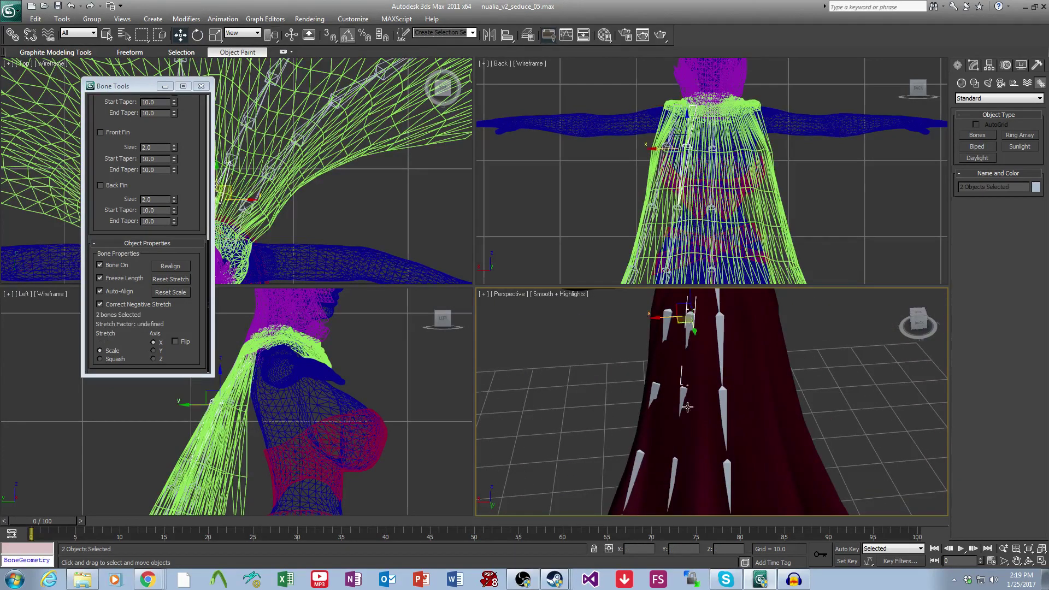
middle_click_drag(683, 392, 710, 340, "alt")
left_click(690, 376, "ctrl")
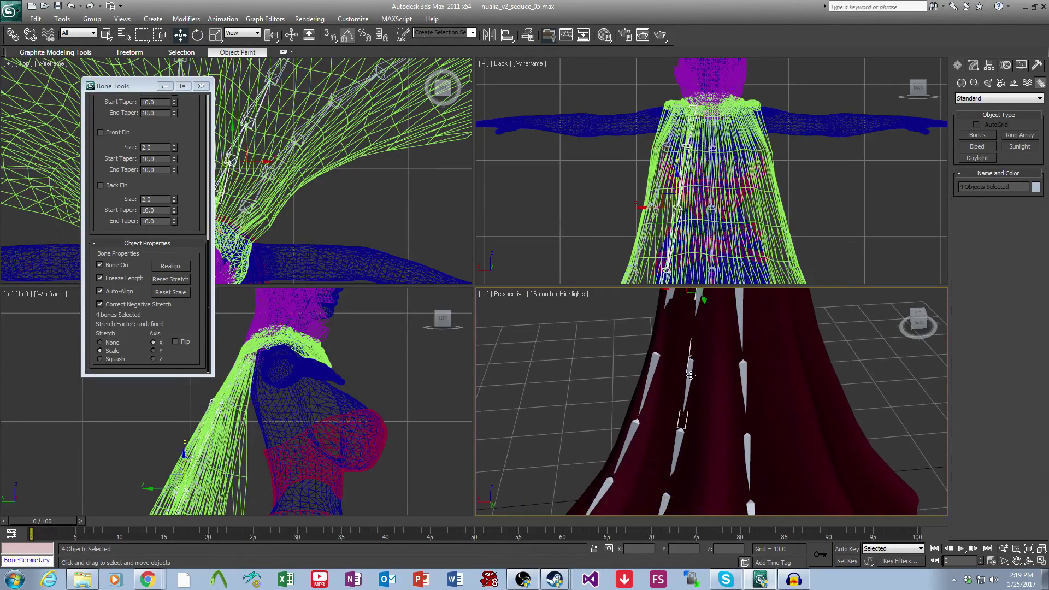
left_click(680, 447, "ctrl")
left_click(691, 460, "ctrl")
middle_click_drag(728, 459, 731, 384)
scroll(731, 384, "down", 2)
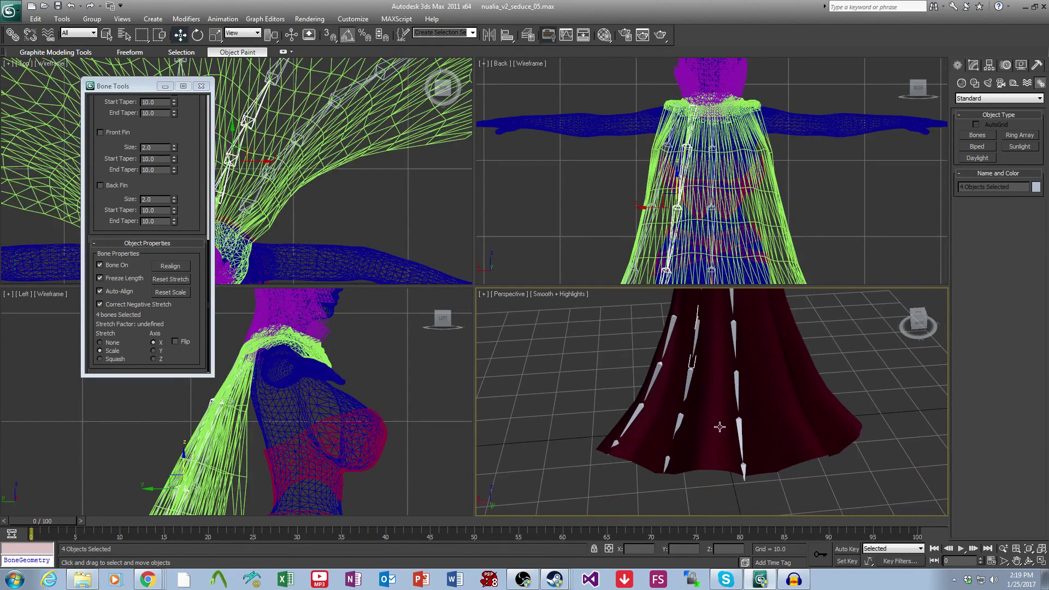
left_click(686, 396, "ctrl")
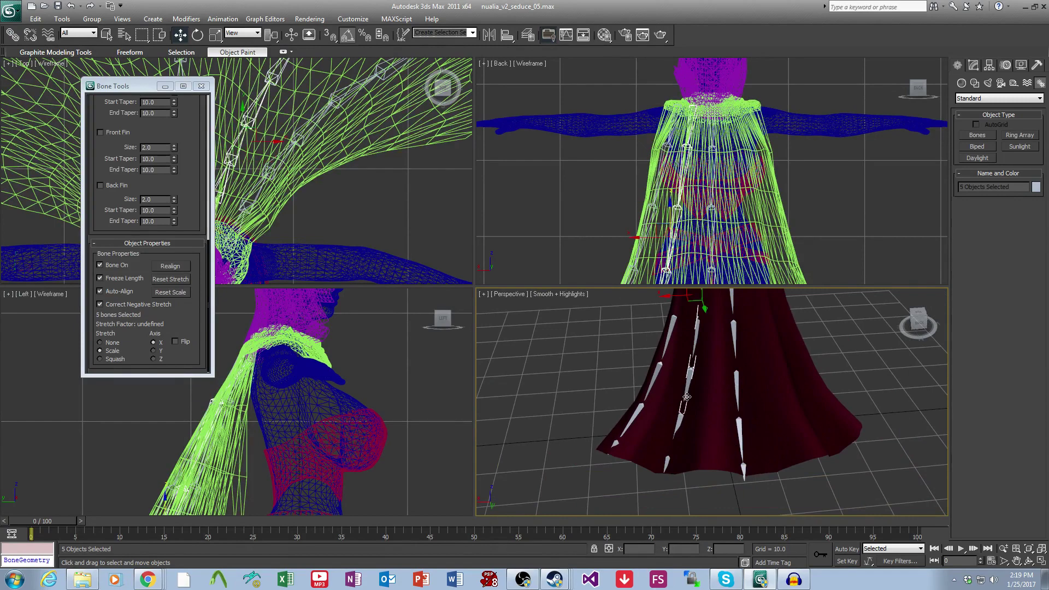
middle_click_drag(732, 360, 757, 505)
scroll(766, 403, "up", 3)
key("ctrl+v")
left_click(494, 329)
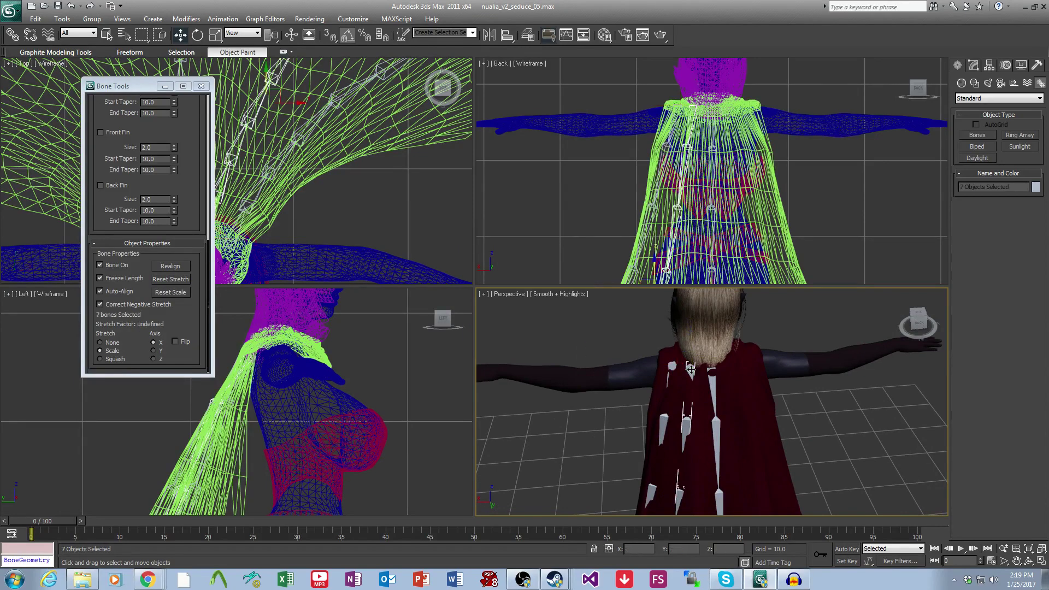
Place the new copy's top bone on the opposite side of the centre chain by negating its X position.
left_click(690, 369)
left_click(690, 369)
left_click(691, 369)
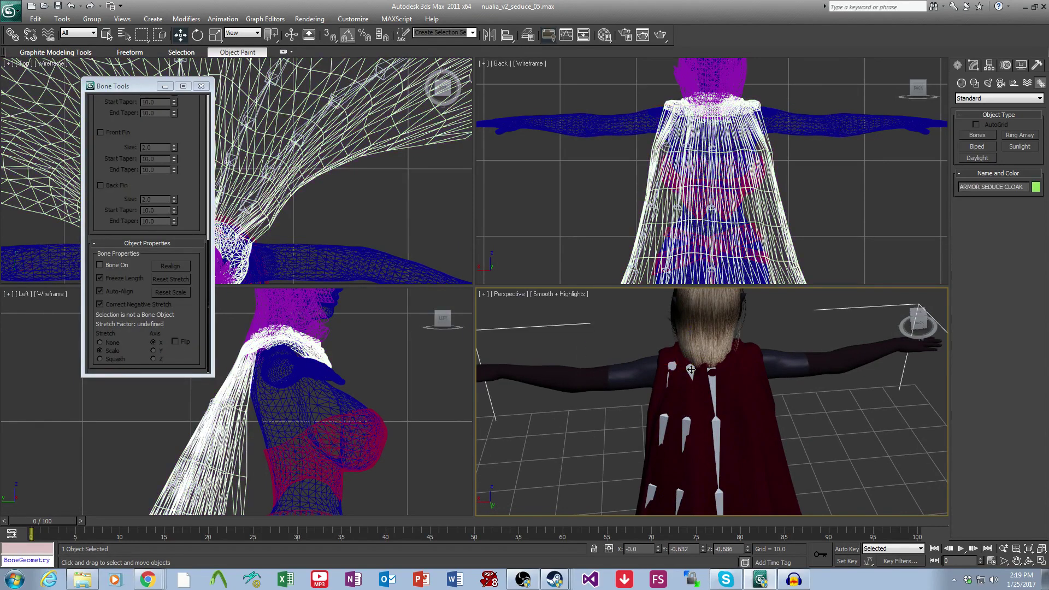
left_click(815, 399)
scroll(815, 399, "up", 3)
scroll(815, 402, "up", 2)
left_click(668, 341)
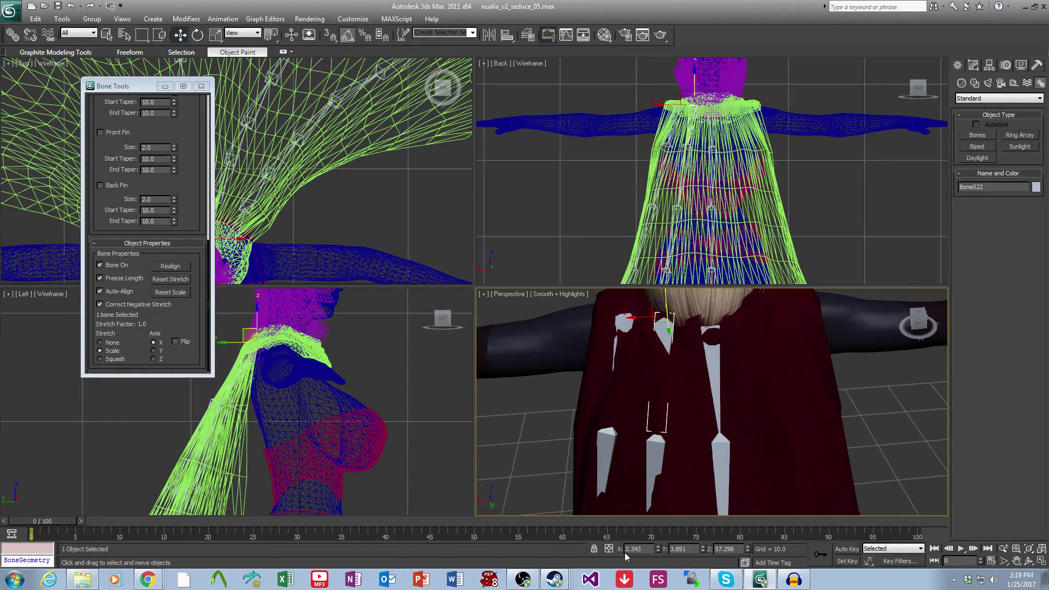
type("-")
key("Return")
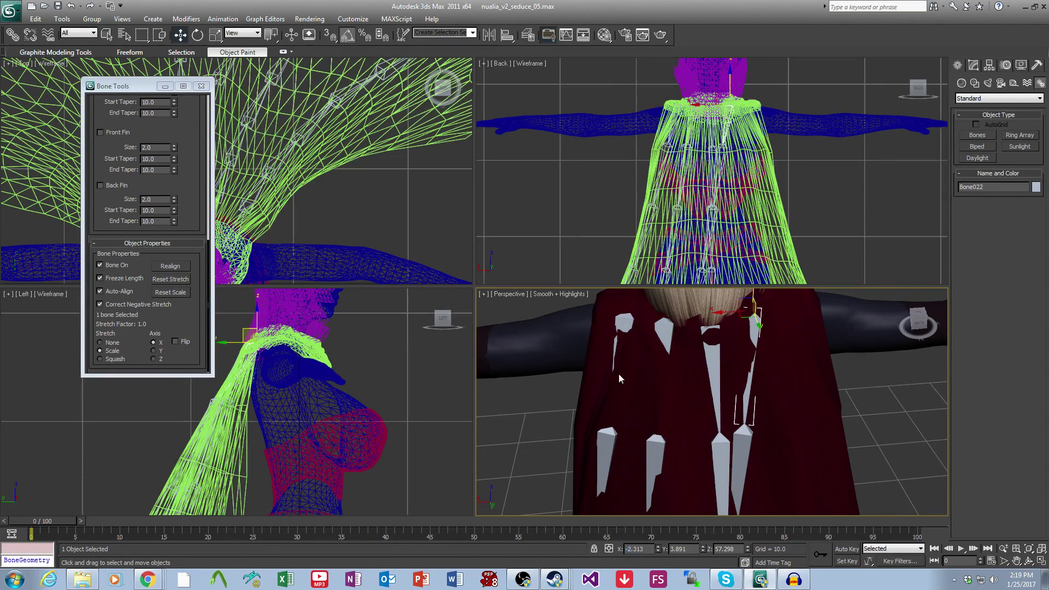
Rotate the opposite-side chain's top and second bones outward to mirror the inner side chain's slope.
left_click(196, 35)
middle_click_drag(717, 381, 645, 378)
mouse_move(698, 335)
left_mouse_down()
mouse_move(712, 327)
mouse_move(702, 334)
mouse_move(706, 299)
mouse_move(694, 325)
mouse_move(708, 327)
left_mouse_up()
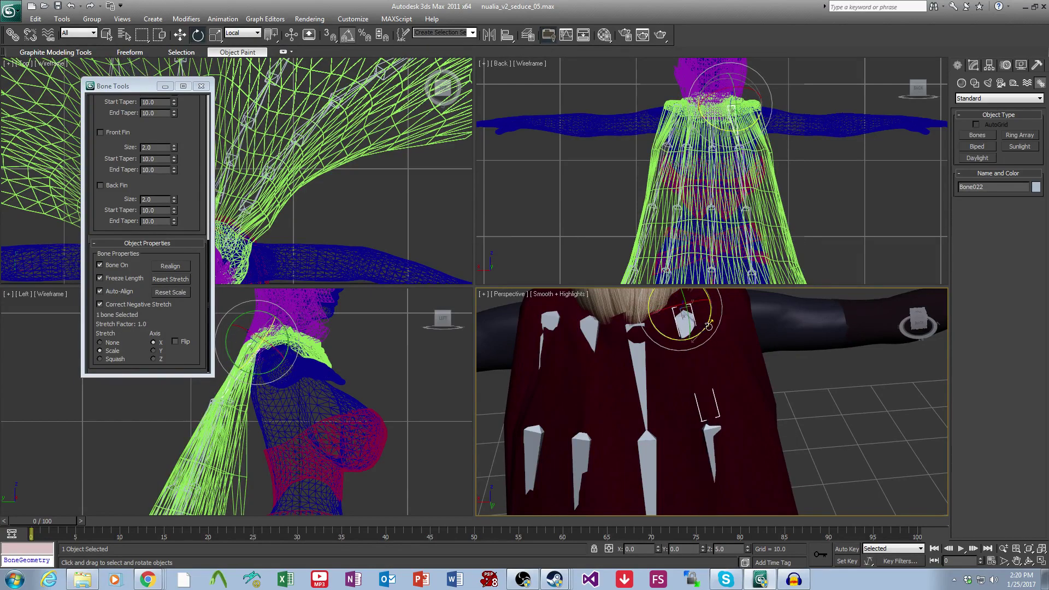
middle_click_drag(708, 328, 703, 290)
left_click(713, 400)
left_click_drag(712, 400, 711, 389)
Rotate the opposite-side chain's third bone toward the cloak's outer edge and undo the last unwanted rotation.
middle_click_drag(716, 385, 708, 347, "alt")
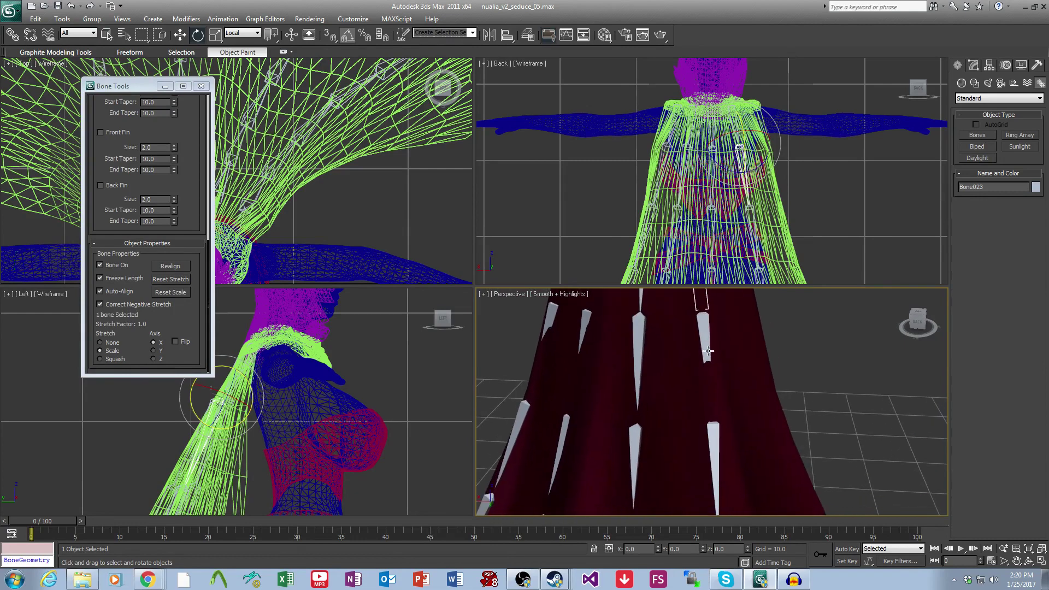
left_click(708, 347)
left_click_drag(719, 335, 705, 314)
key("ctrl+z")
scroll(751, 391, "down", 3)
middle_click_drag(752, 391, 710, 370, "alt")
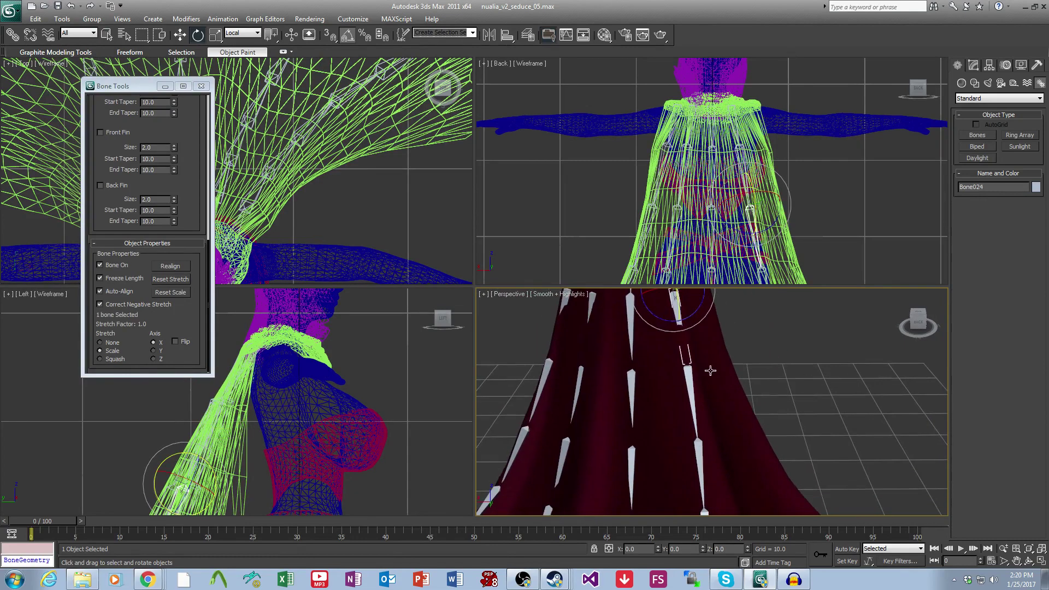
Rotate the opposite-side chain's fourth bone slightly outward to follow the flare of the cloak.
scroll(710, 371, "up", 2)
left_click(688, 370)
left_click(683, 370)
left_click_drag(691, 375, 701, 369)
middle_click_drag(701, 369, 678, 346, "alt")
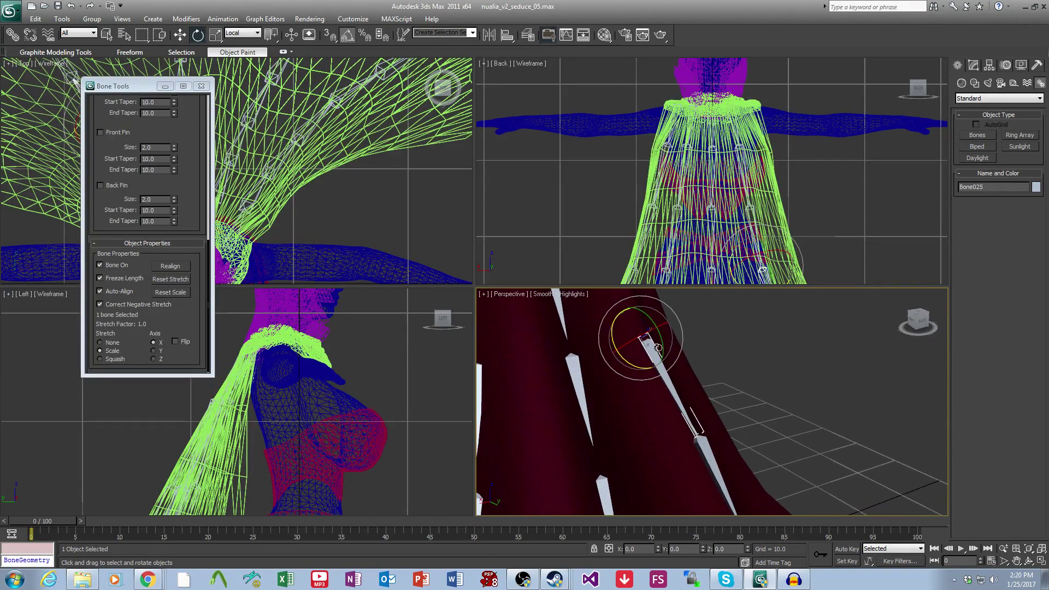
Rotate the opposite-side chain's fourth and fifth bones to follow the surface of the flaring cloak.
left_click_drag(658, 347, 662, 351)
middle_click_drag(708, 400, 680, 383, "alt")
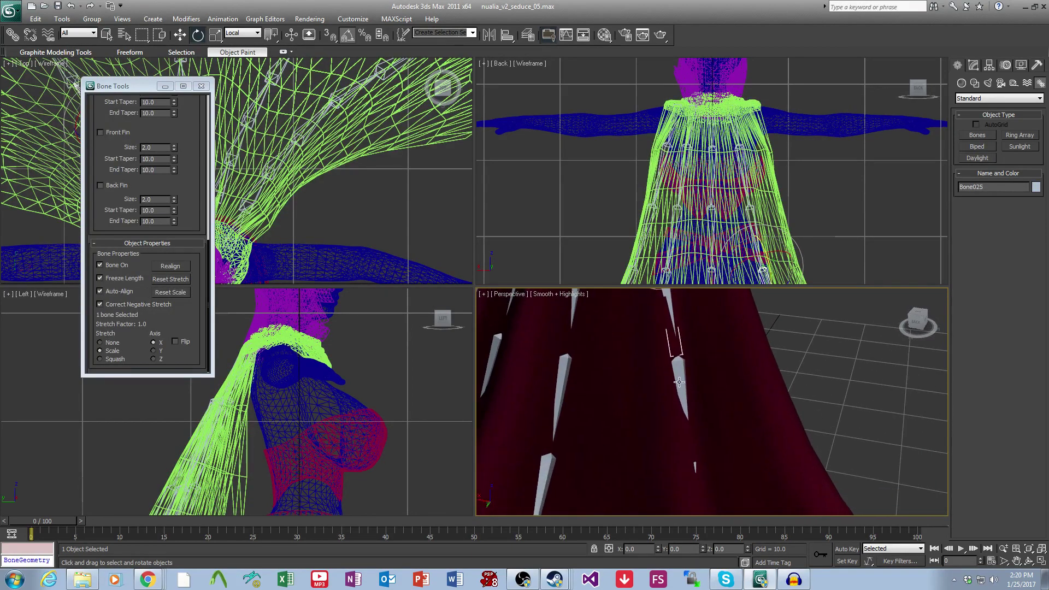
left_click(686, 382)
left_click_drag(697, 378, 704, 376)
middle_click_drag(678, 320, 658, 364)
left_click(646, 319)
left_click(657, 365)
left_click_drag(651, 369, 650, 366)
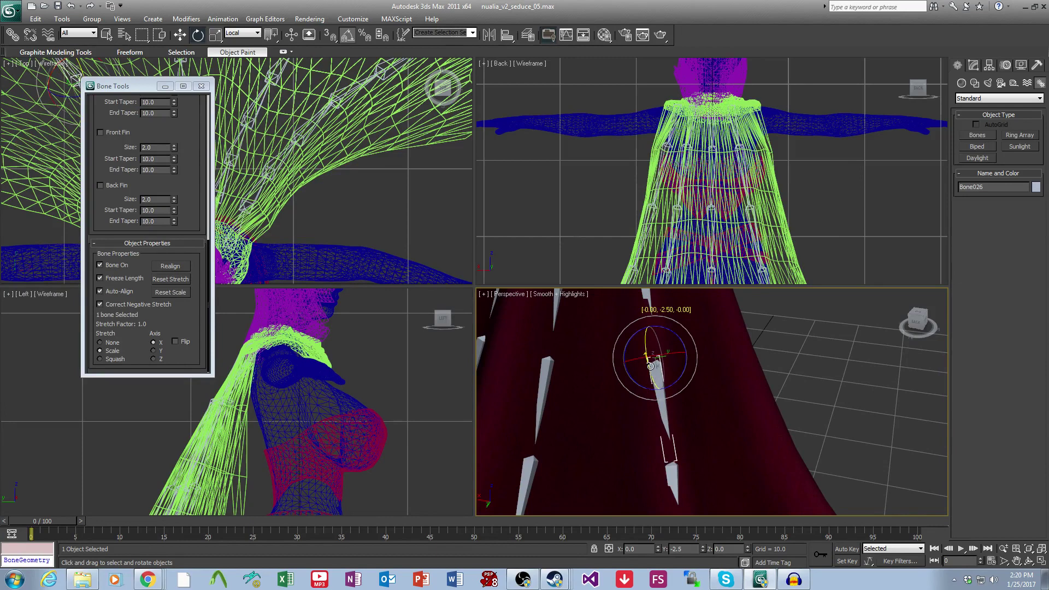
Rotate the opposite-side chain's sixth bone so the chain's end emerges along the cloth near the hem.
middle_click_drag(758, 486, 747, 399, "alt")
left_click(653, 358)
middle_click_drag(653, 359, 680, 306, "alt")
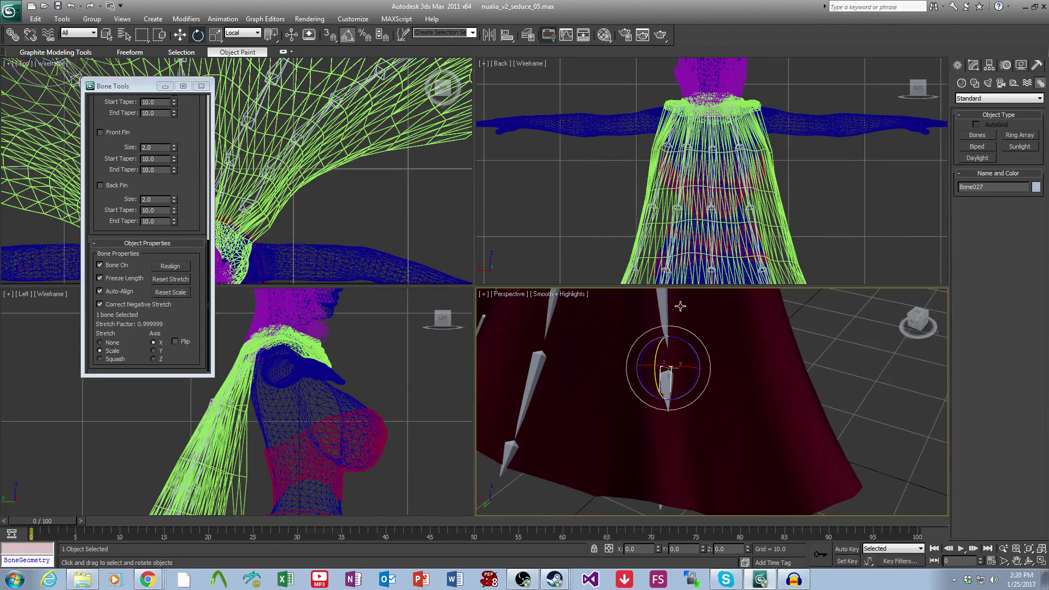
left_click(666, 304)
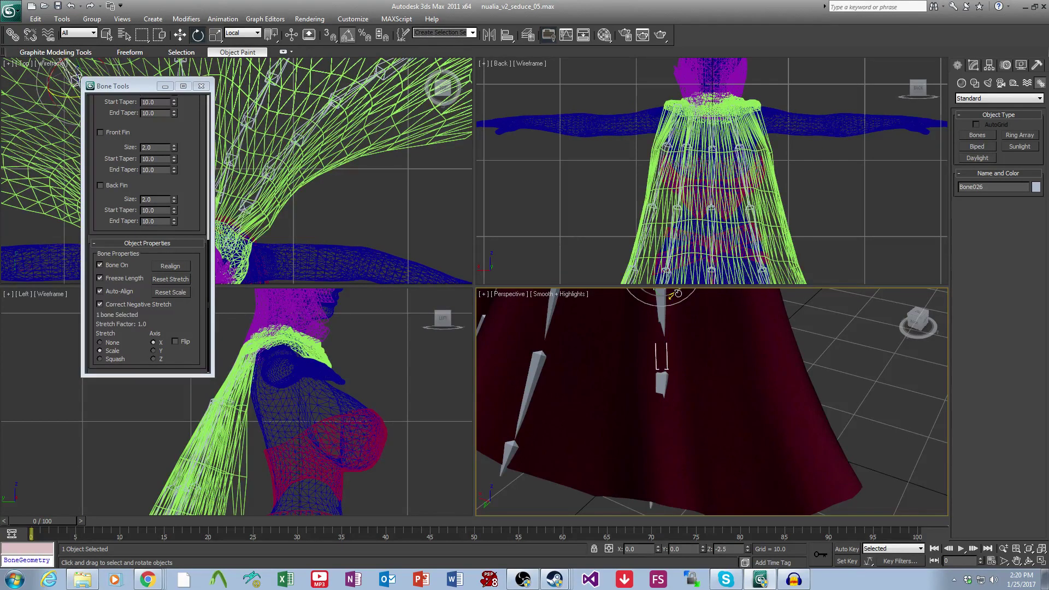
left_click(669, 359)
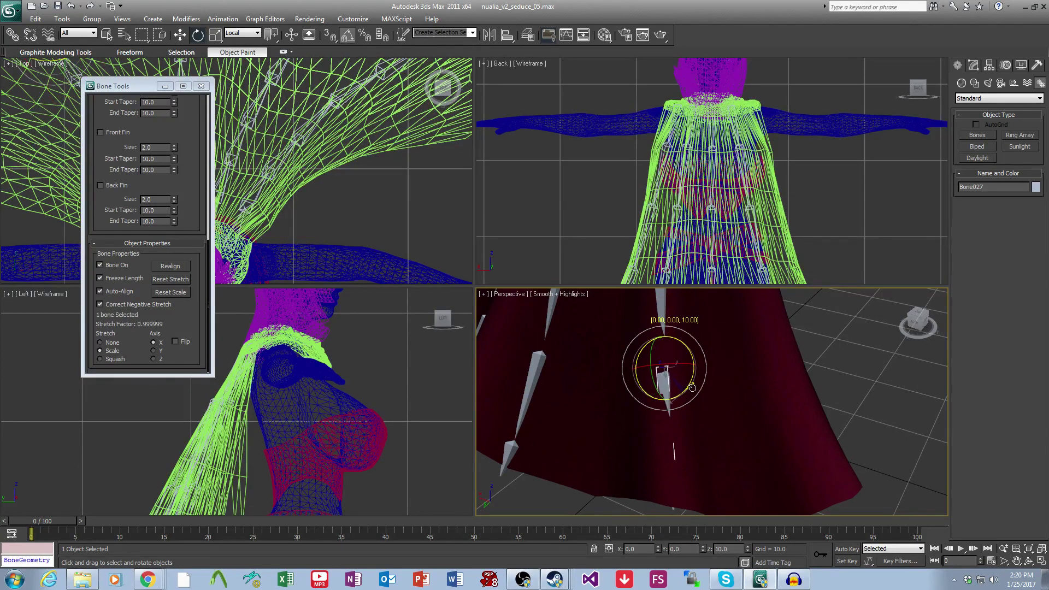
left_click_drag(655, 375, 655, 371)
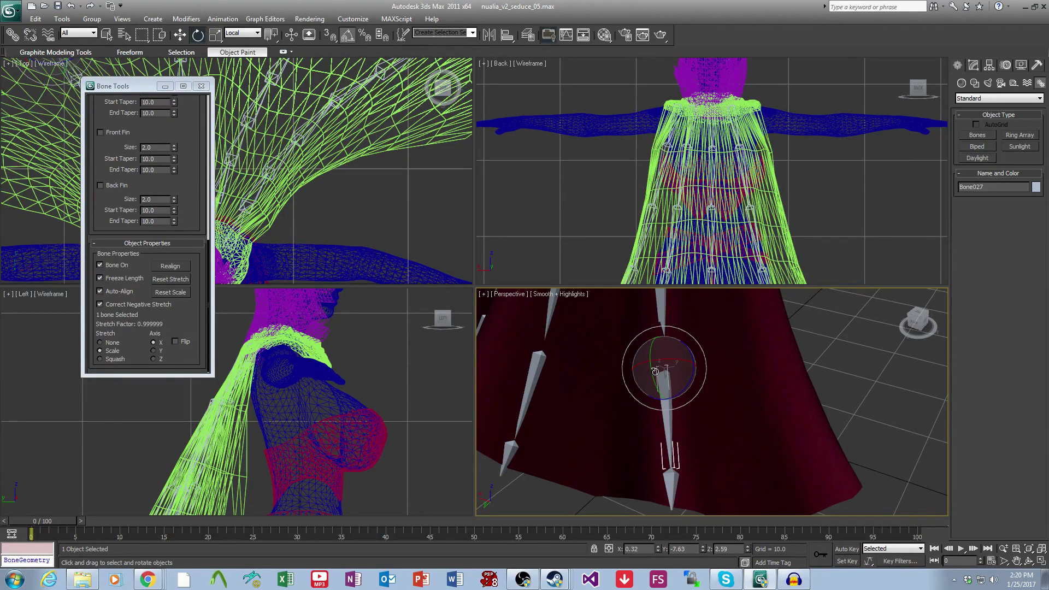
middle_click_drag(668, 371, 699, 452)
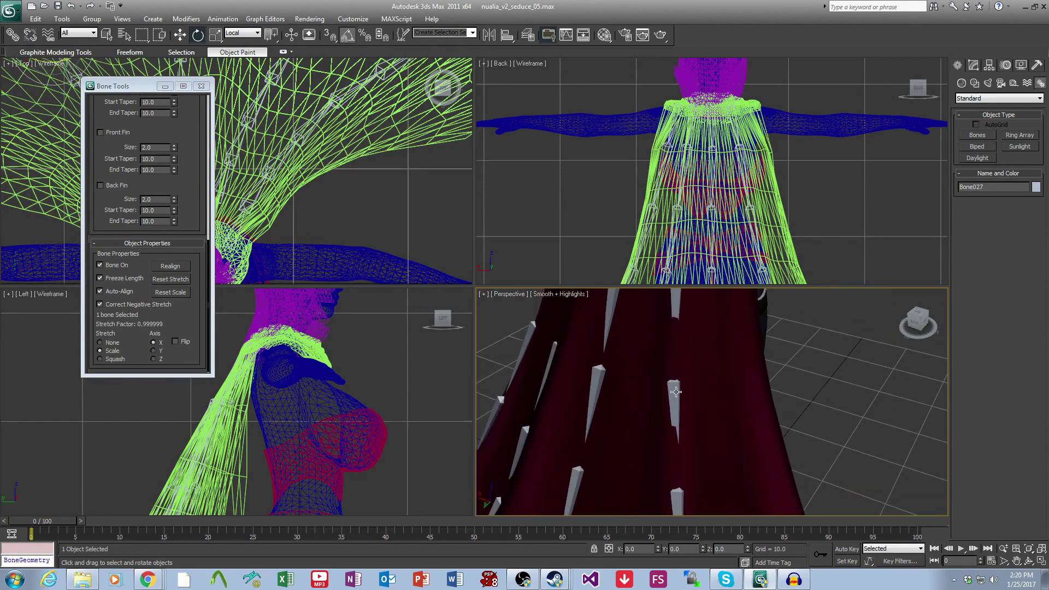
Fine-tune the rotations of the opposite-side chain's fourth, fifth and sixth bones to keep them in line with the cloth.
left_click(677, 377)
left_click_drag(679, 375, 681, 375)
middle_click_drag(728, 435, 731, 336)
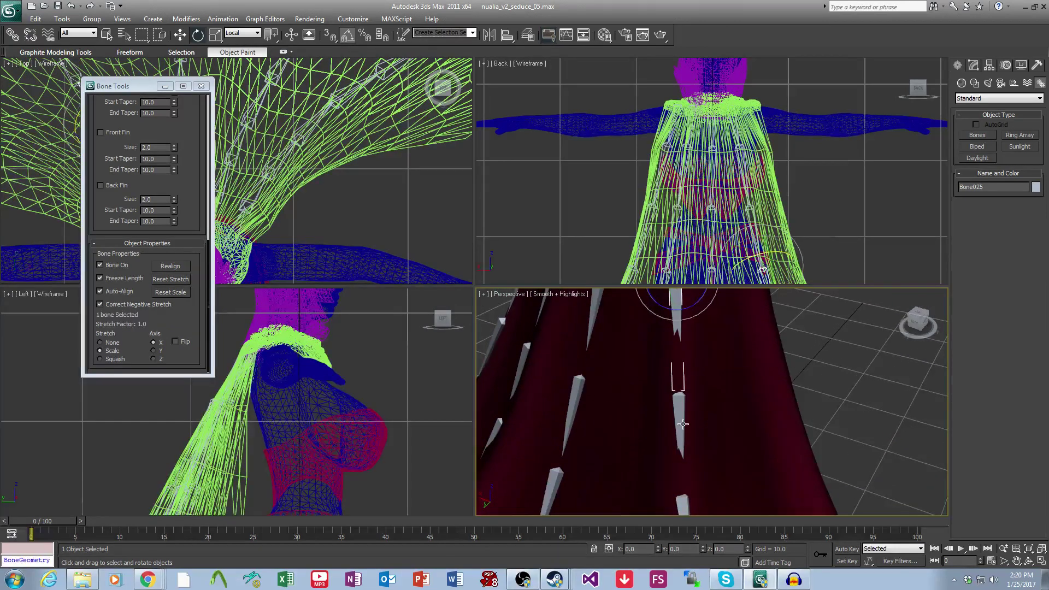
left_click(684, 406)
left_click_drag(684, 395, 687, 392)
middle_click_drag(706, 453, 682, 382, "alt")
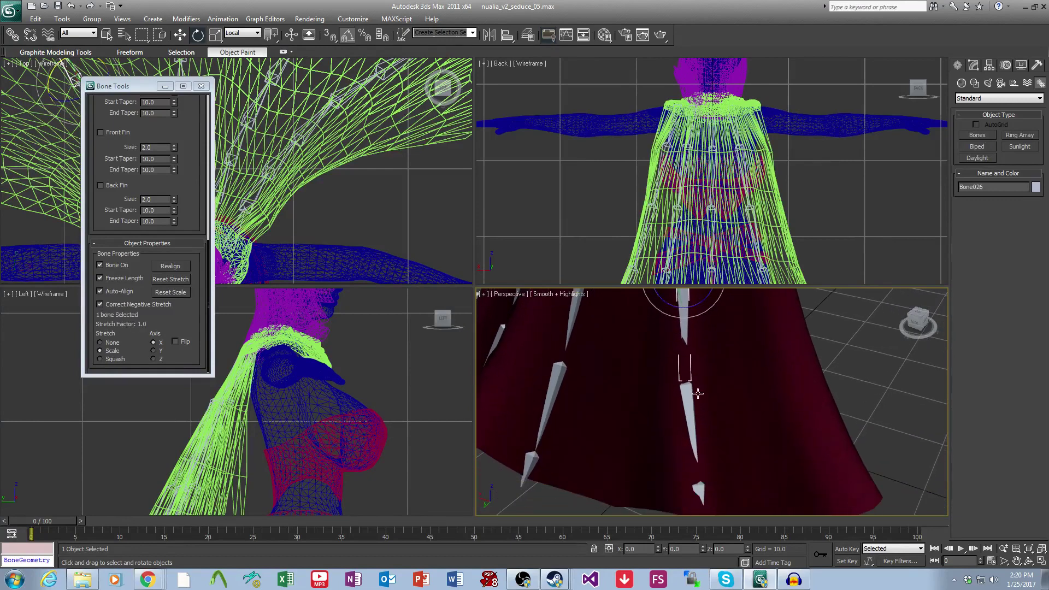
left_click(683, 383)
left_click_drag(703, 377, 699, 374)
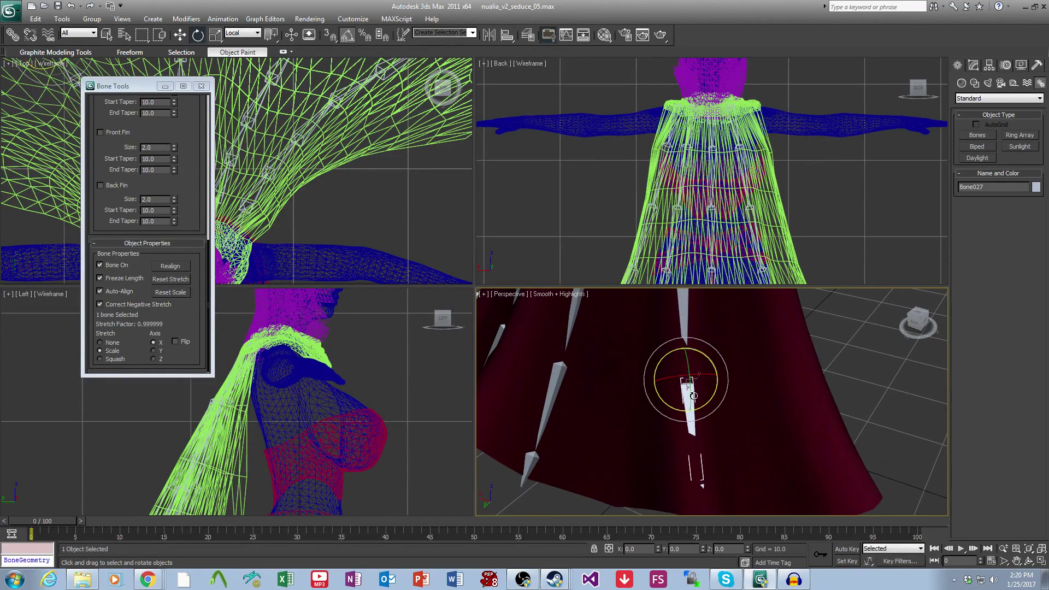
mouse_move(728, 417)
middle_mouse_down("alt")
mouse_move(772, 433)
mouse_move(744, 382)
mouse_move(761, 455)
mouse_move(738, 409)
middle_mouse_up("alt")
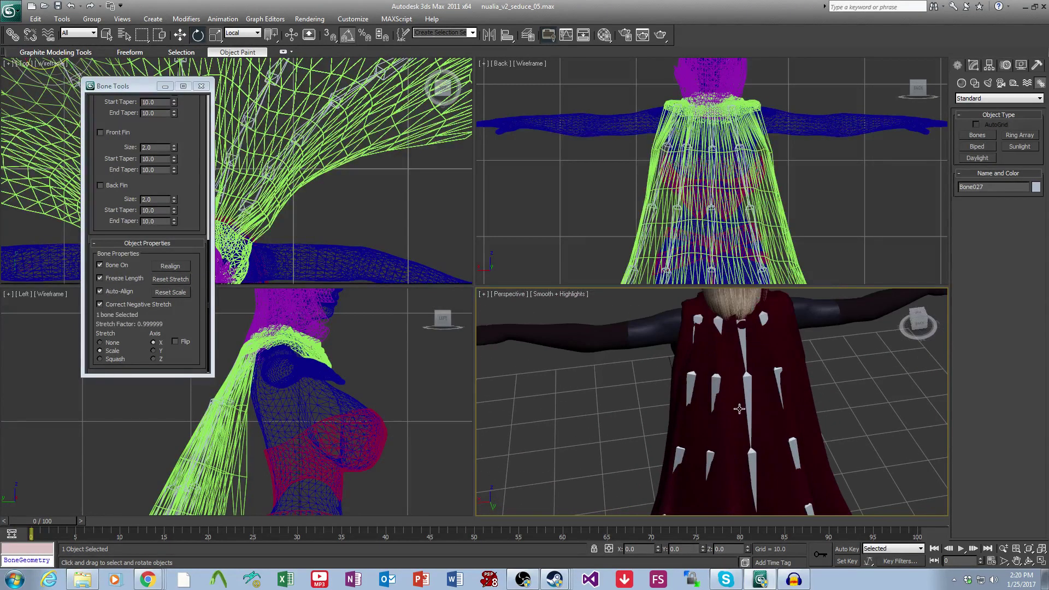
Go down the inner side chain bone by bone and rotate its lower bones slightly, down to the fifth bone.
left_click(719, 339)
left_click(719, 322)
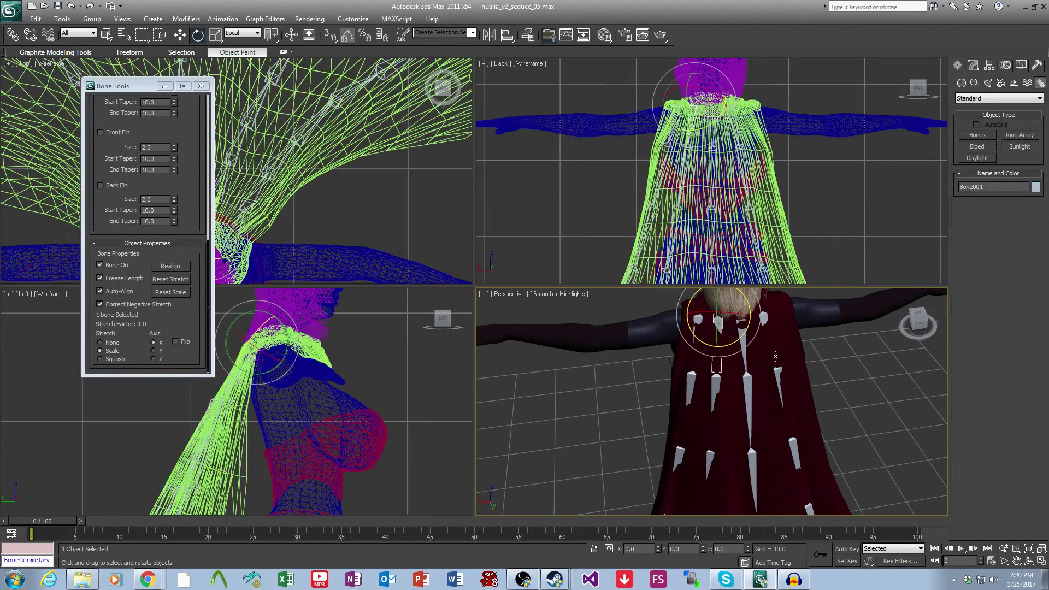
left_click(711, 384)
middle_click_drag(712, 384, 717, 342)
left_click(715, 423)
middle_click_drag(715, 423, 750, 401)
left_click(720, 451)
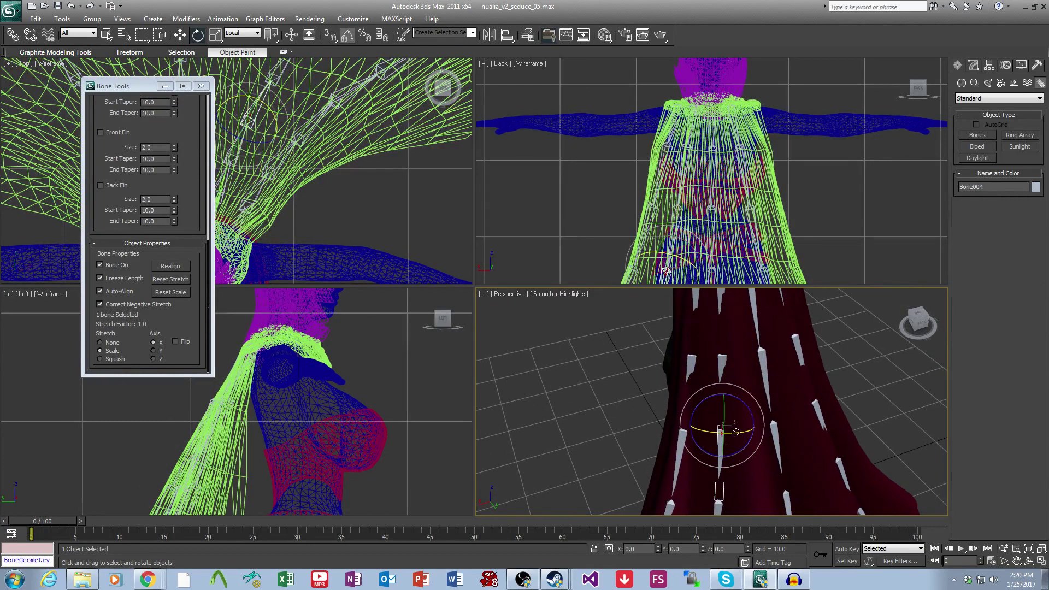
middle_click_drag(719, 451, 731, 430, "alt")
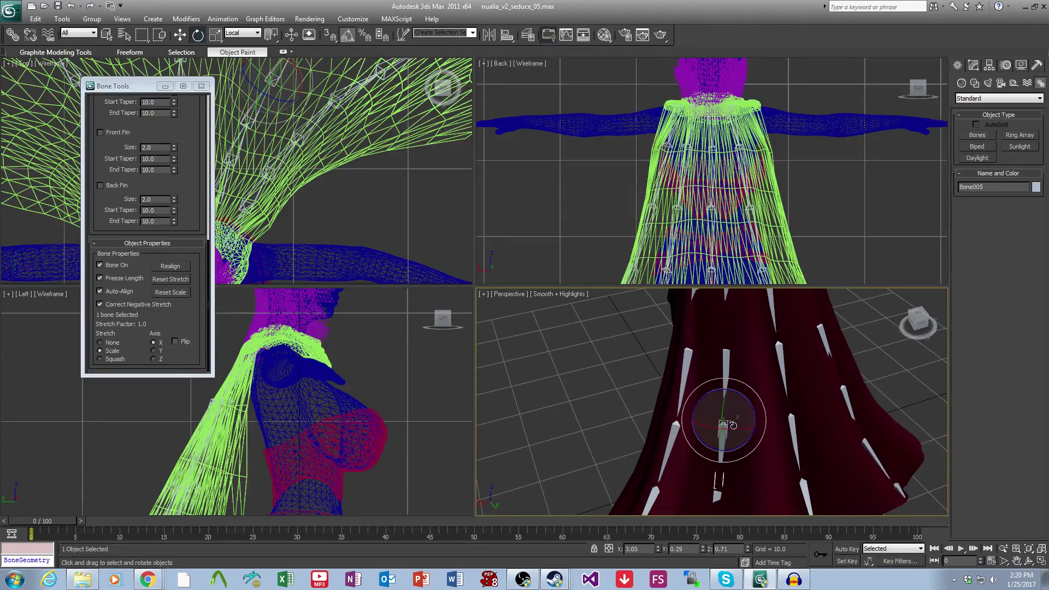
left_click_drag(731, 430, 731, 428)
middle_click_drag(730, 428, 742, 382, "alt")
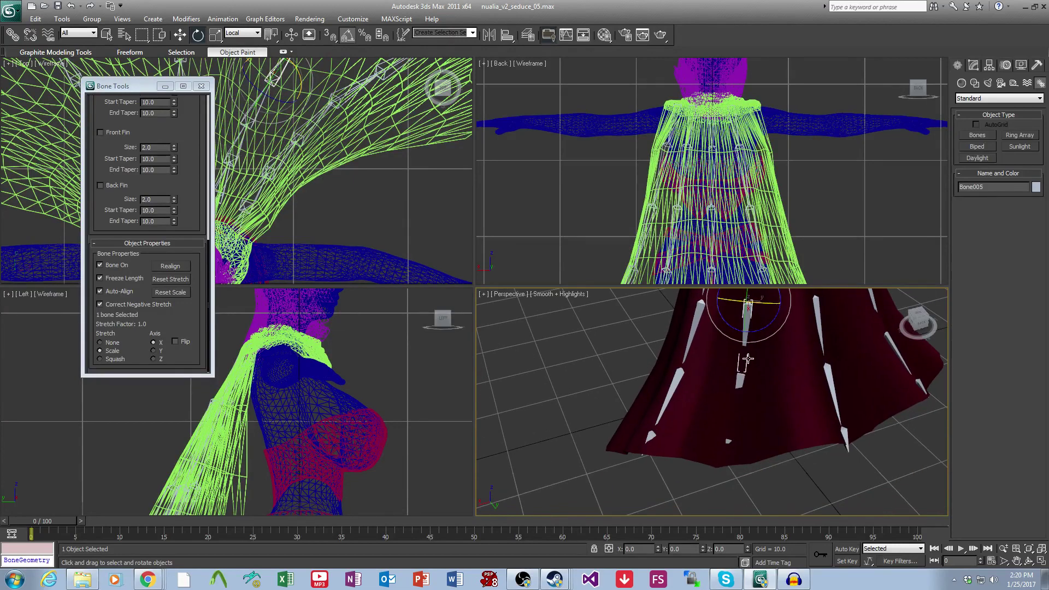
Rotate the inner side chain's sixth and last bones to match the cloak near the hem.
left_click(743, 382)
left_click_drag(750, 371, 746, 370)
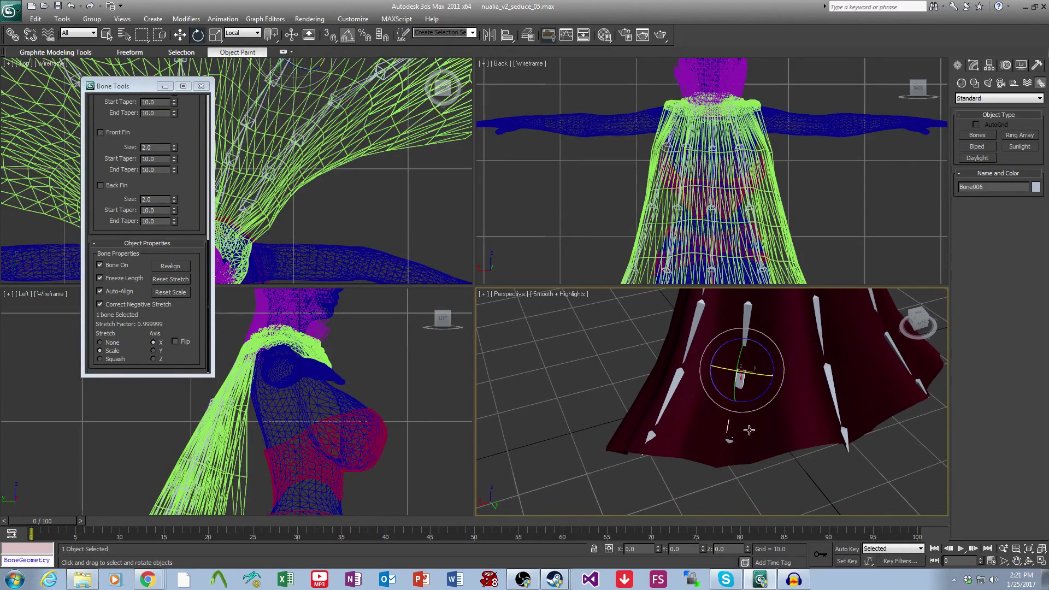
middle_click_drag(749, 430, 727, 432, "alt")
left_click(727, 432)
left_click_drag(731, 426, 730, 424)
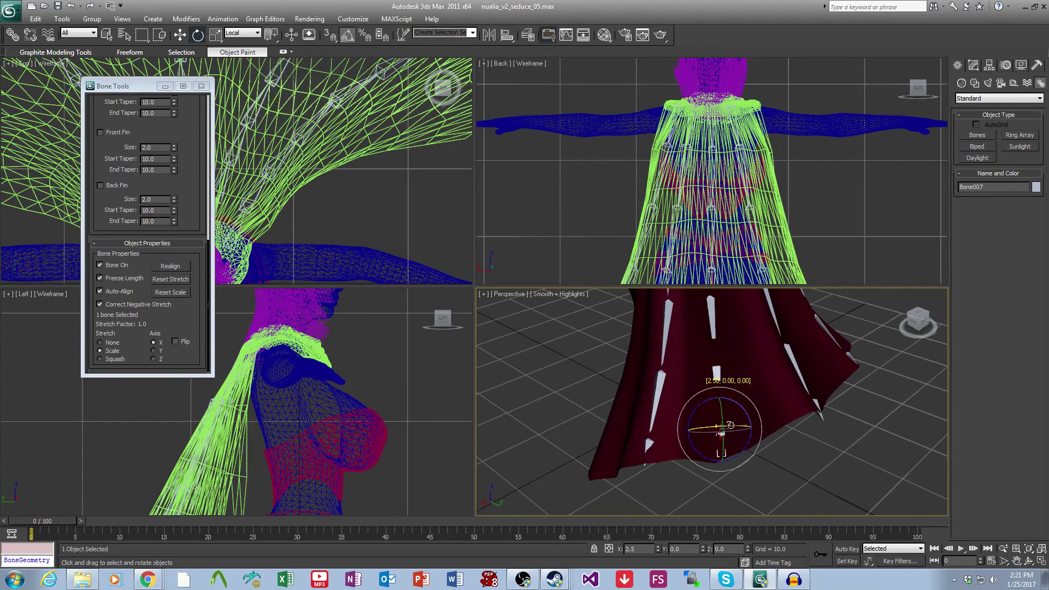
middle_click_drag(727, 425, 480, 431, "alt")
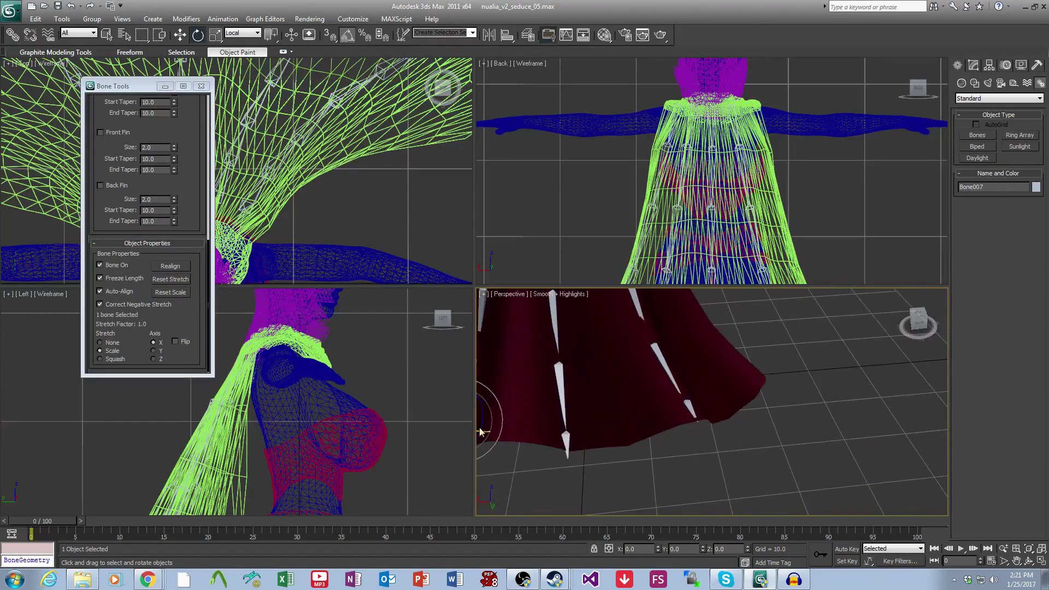
Rotate the outer side chain's top bone and adjust the second bone to align them with the upper cloak.
left_click(688, 406)
middle_click_drag(750, 415, 775, 358, "alt")
middle_click_drag(687, 387, 722, 446)
scroll(722, 445, "up", 3)
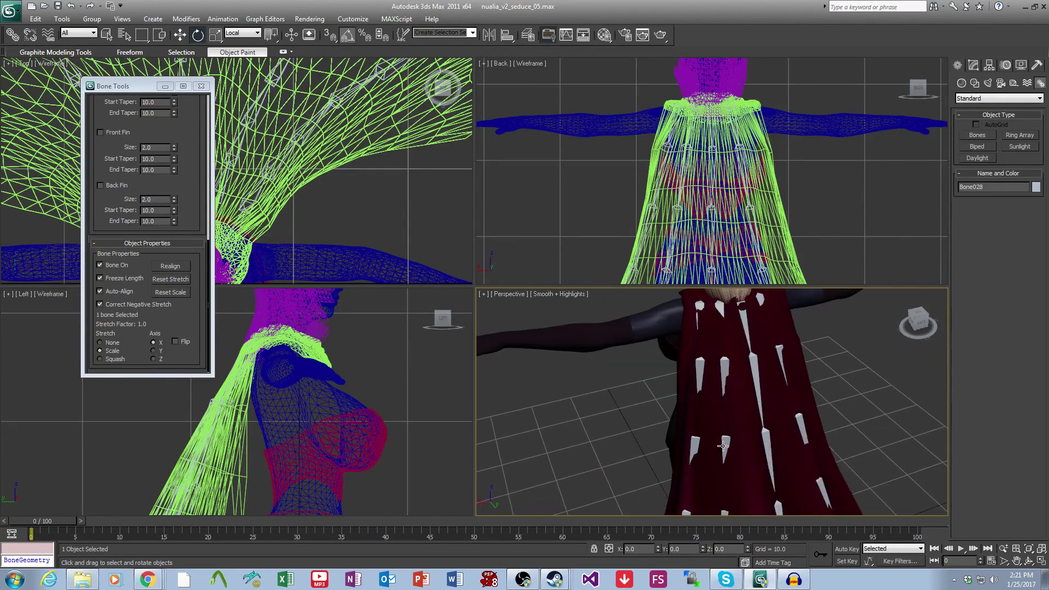
left_click(703, 376)
middle_click_drag(703, 375, 700, 331, "alt")
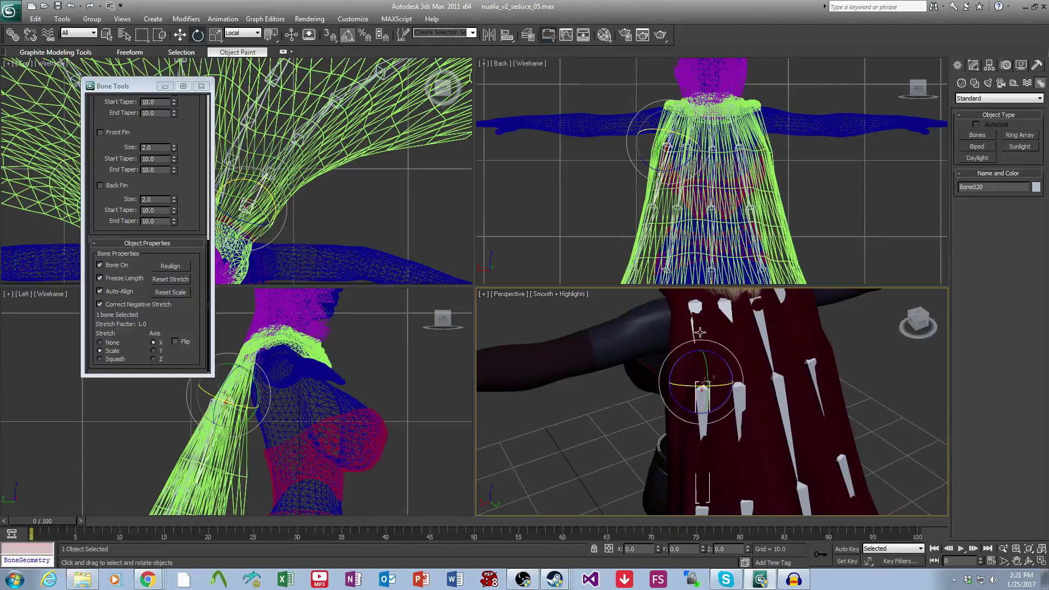
left_click(695, 308)
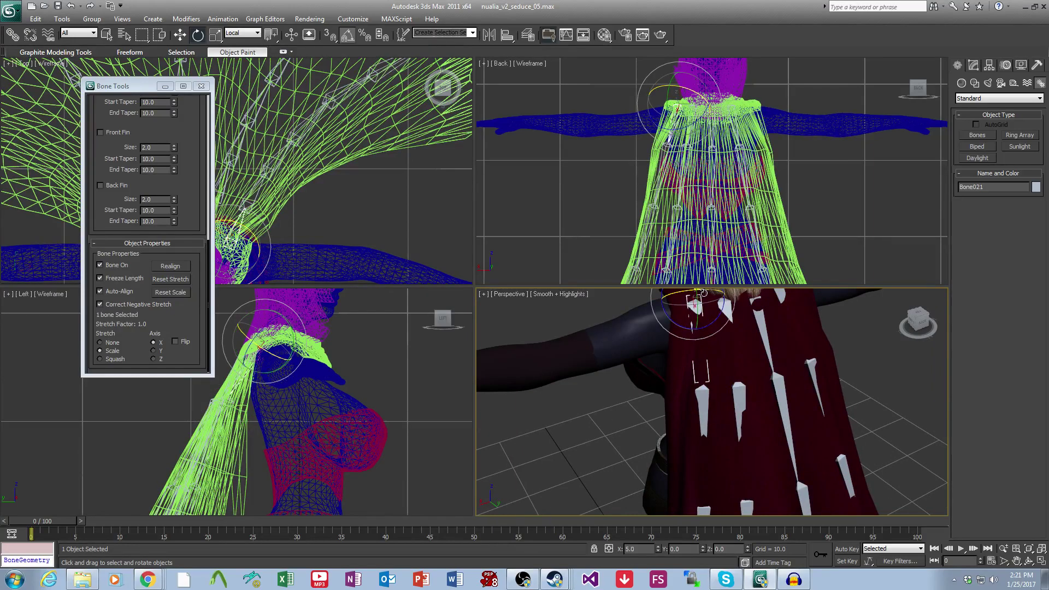
left_click(705, 387)
left_click_drag(705, 386, 710, 385)
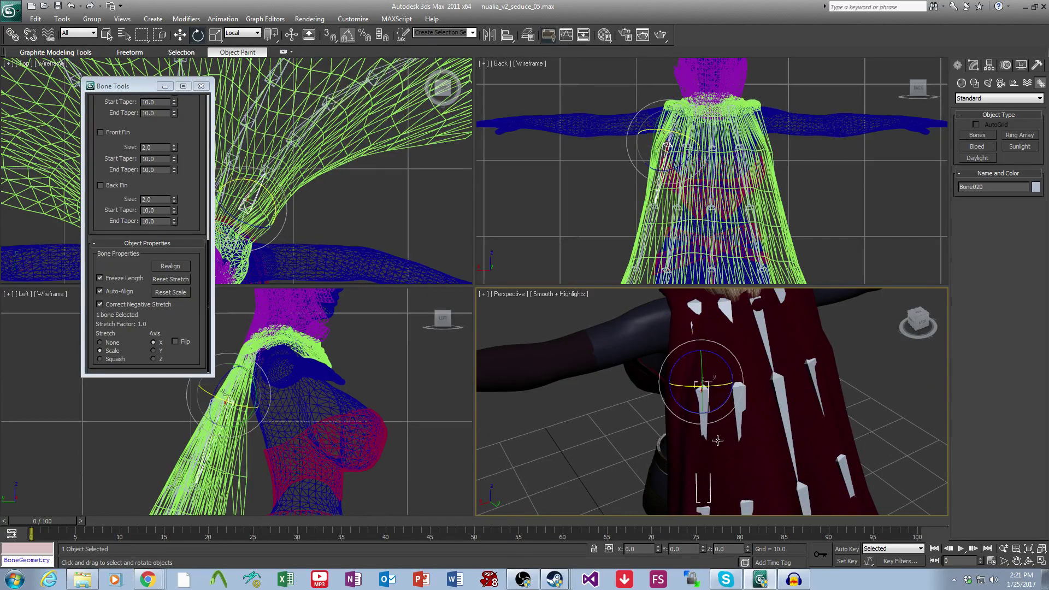
Rotate the outer side chain's third to fifth bones to follow the cloak's outer edge.
middle_click_drag(710, 385, 727, 421, "alt")
left_click(727, 419)
left_click_drag(726, 409, 719, 409)
middle_click_drag(724, 459, 726, 421)
left_click_drag(719, 323, 720, 312)
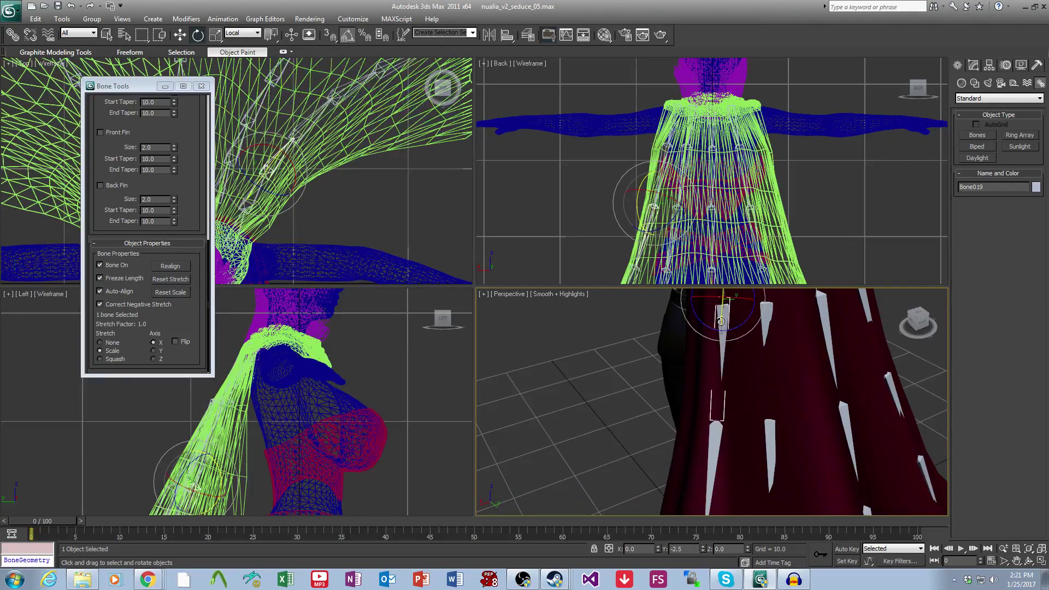
middle_click_drag(735, 425, 763, 461)
left_click(722, 409)
left_click(730, 368)
left_click(730, 368)
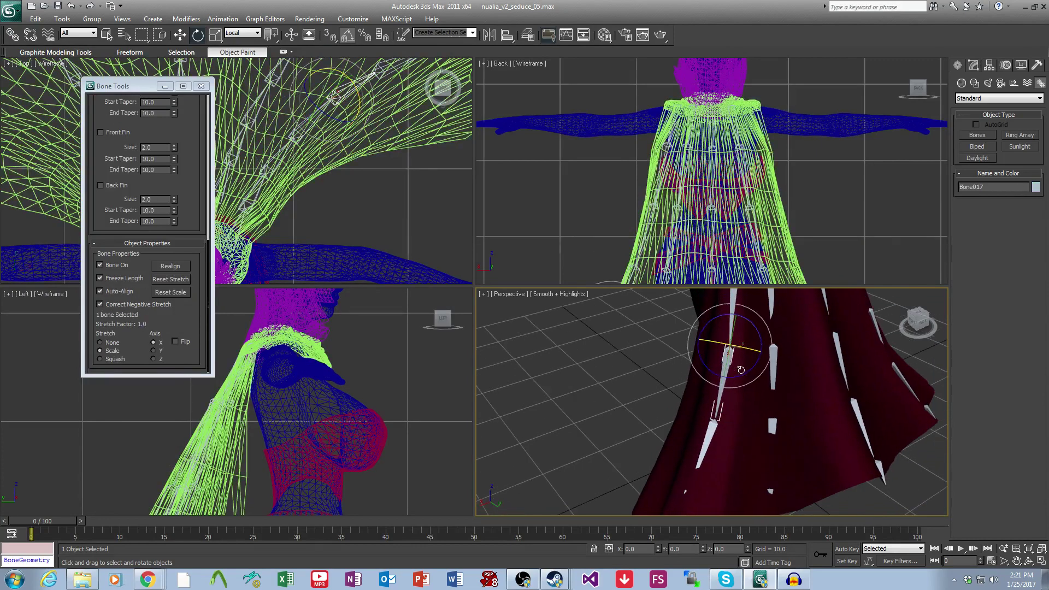
Rotate the outer side chain's sixth bone toward the cloak's hem and select the chain's end.
middle_click_drag(719, 423, 731, 398)
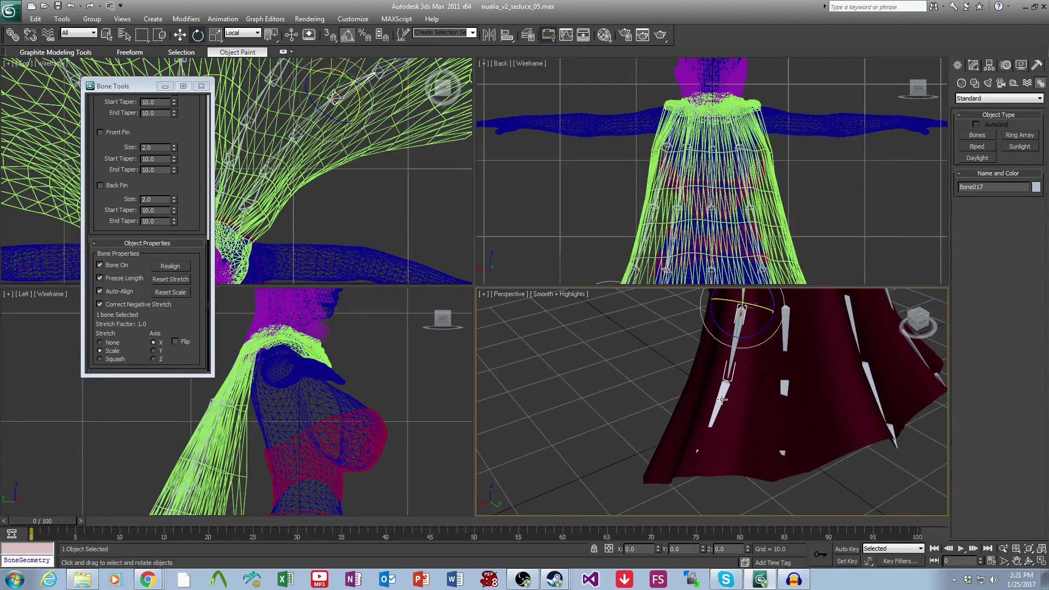
left_click(720, 398)
left_click_drag(741, 379, 738, 377)
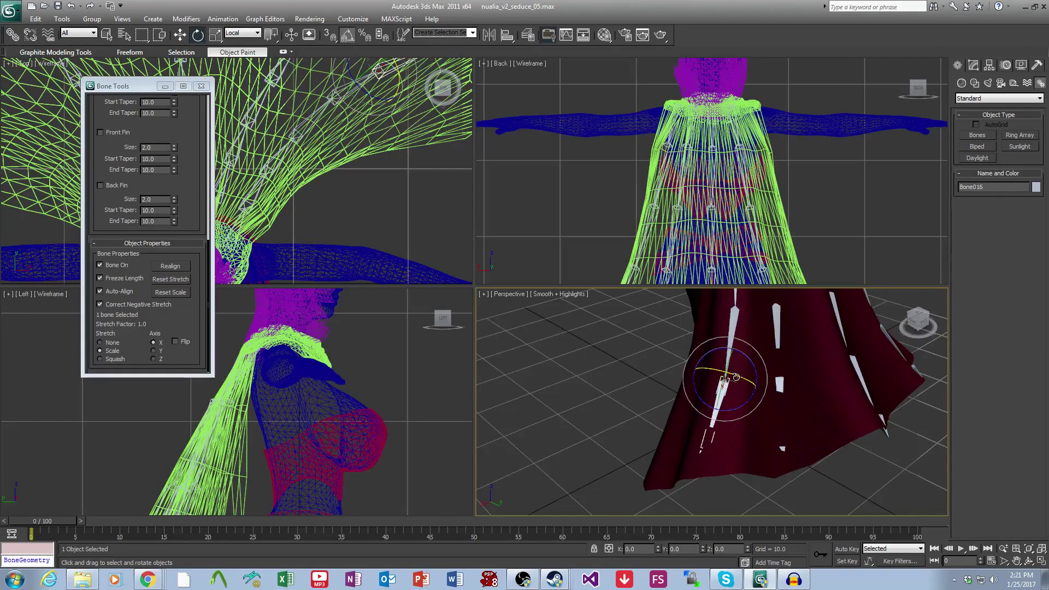
middle_click_drag(713, 444, 721, 418)
left_click(710, 424)
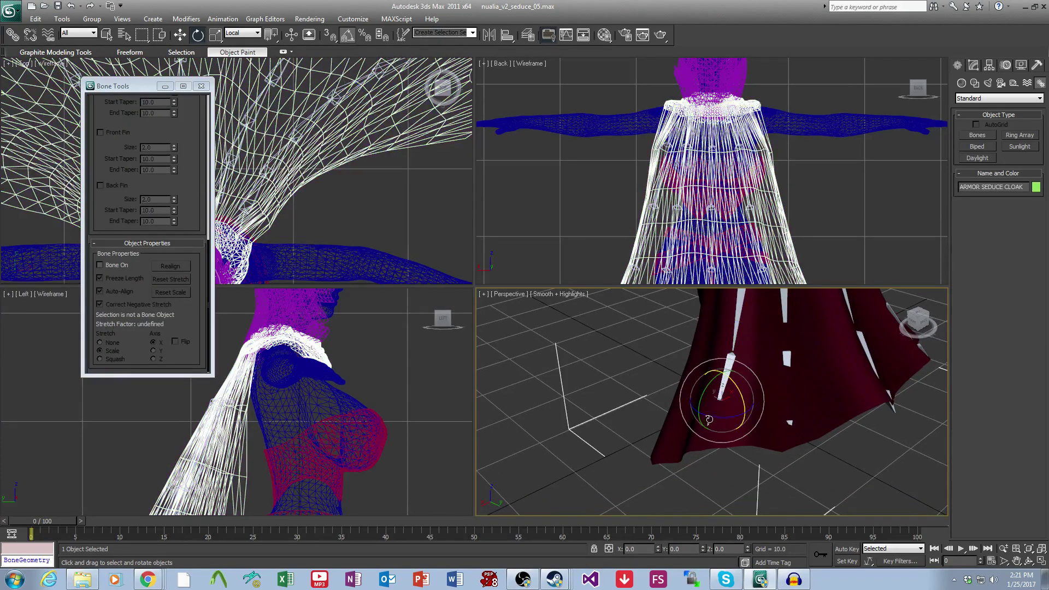
left_click(721, 395)
left_click_drag(726, 369, 725, 408)
left_click(711, 416)
Rotate the outer side chain's fourth bone from a side view to fit the cloth's slope.
middle_click_drag(839, 452, 778, 382)
left_click(830, 485)
scroll(827, 469, "down", 2)
scroll(775, 402, "up", 3)
left_click(728, 392)
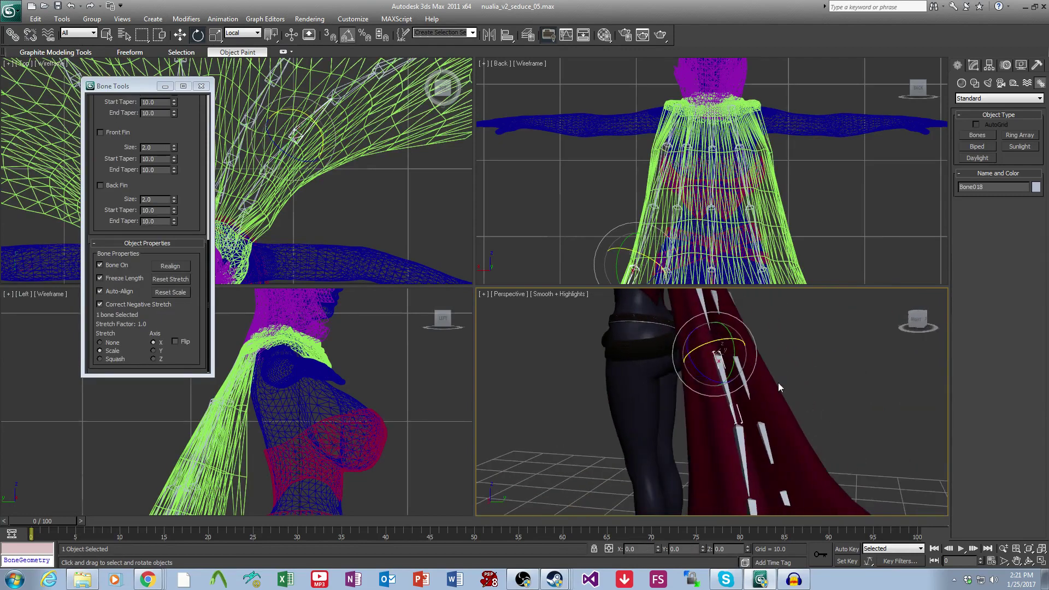
left_click_drag(732, 362, 733, 375)
middle_click_drag(759, 440, 761, 405)
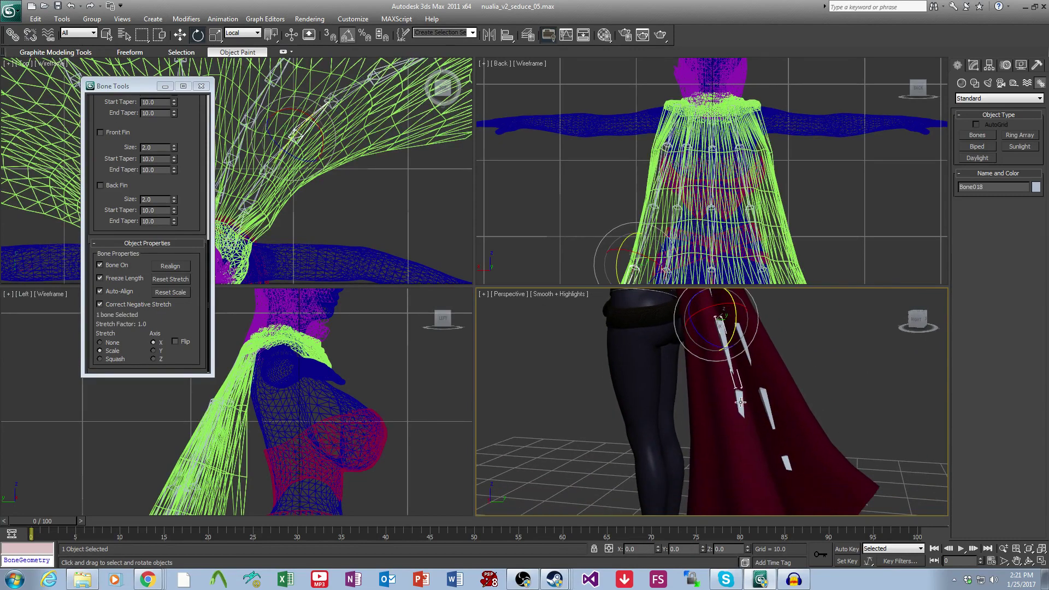
Rotate the outer side chain's fifth and sixth bones from the side to follow the cloak down to the hem.
left_click(740, 401)
left_click_drag(755, 401, 757, 413)
middle_click_drag(780, 439, 775, 390)
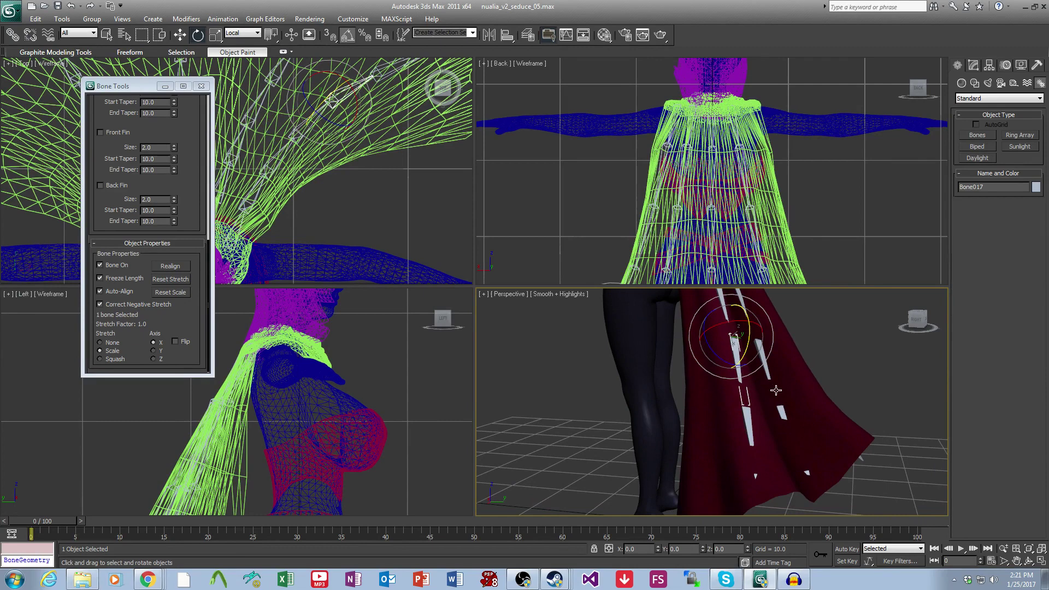
left_click(752, 426)
left_click_drag(752, 426, 755, 416)
Select all seven bones of the outer side chain, from the top bone down to the end bone.
middle_click_drag(798, 322, 698, 351)
left_click(686, 335)
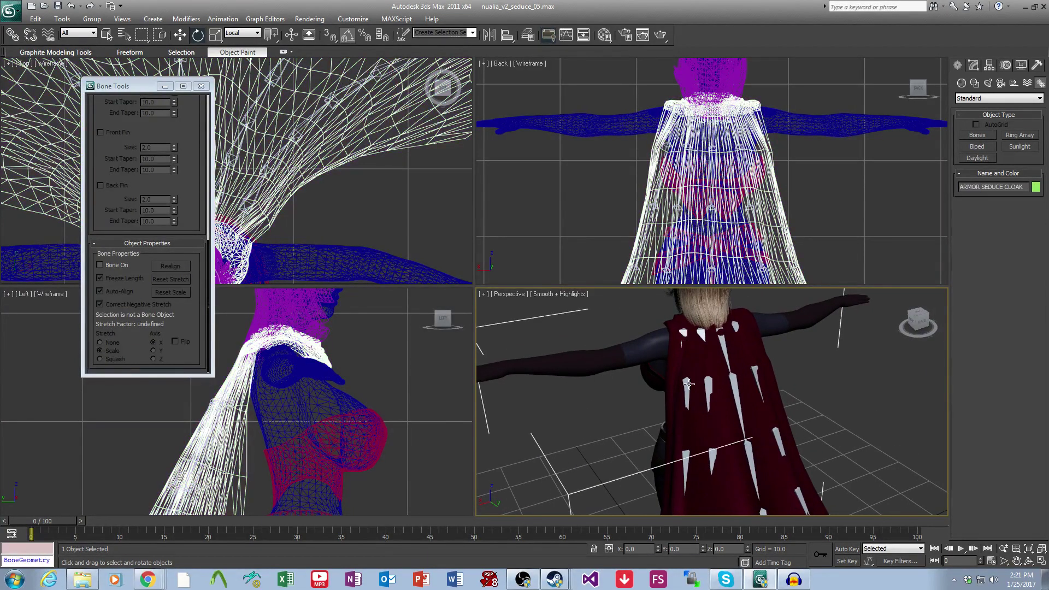
left_click(683, 334)
left_click(686, 391, "ctrl")
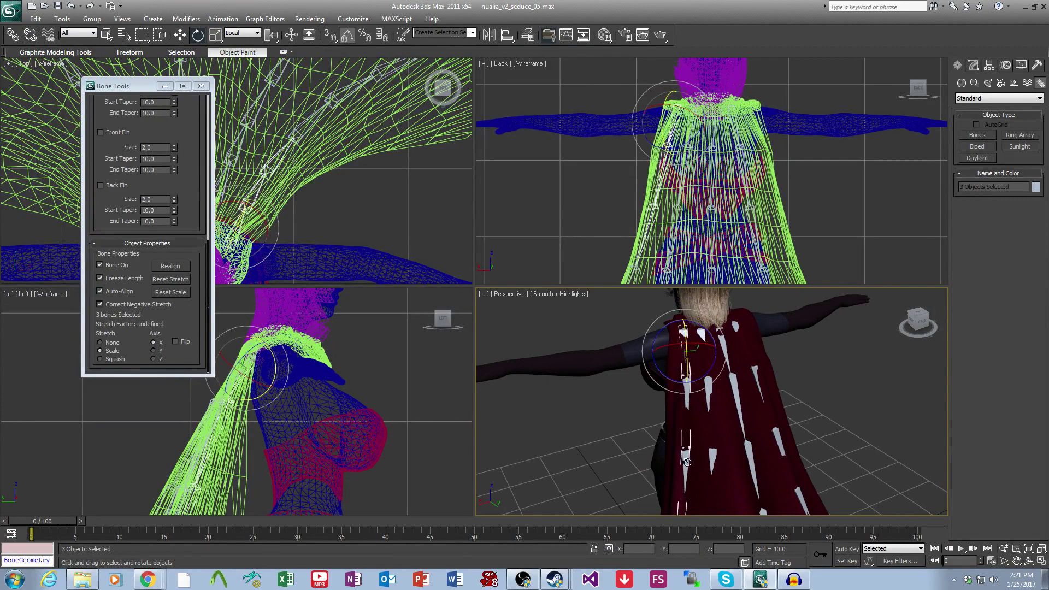
middle_click_drag(687, 462, 718, 415)
left_click(702, 429, "ctrl")
left_click(696, 409, "ctrl")
left_click(706, 426, "ctrl")
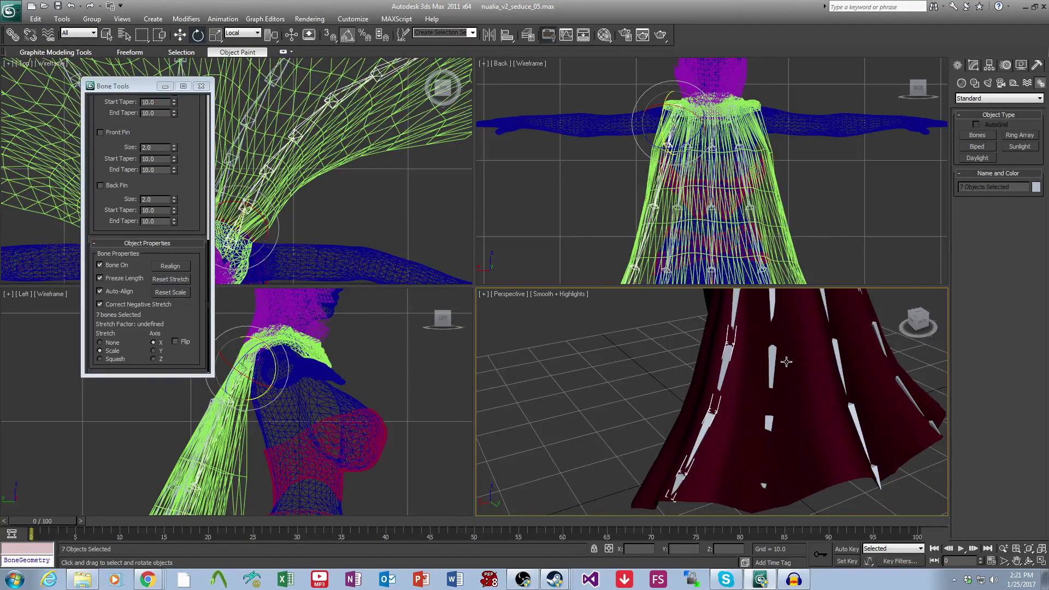
Clone the selected outer side chain with object and controller set to Copy, and pick the chain's top bone.
scroll(786, 362, "down", 5)
key("ctrl+v")
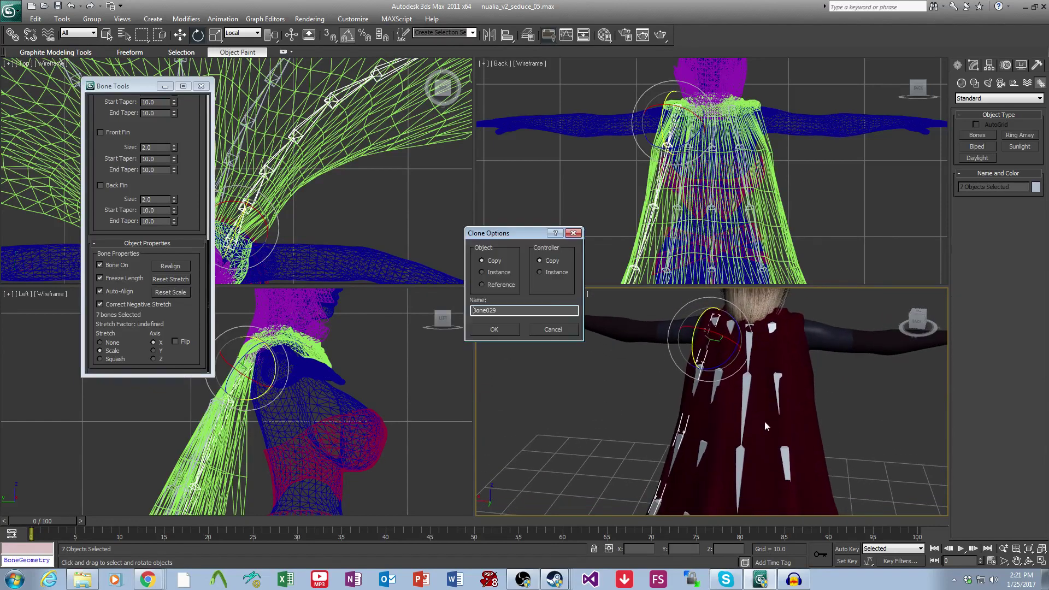
left_click(494, 329)
scroll(813, 367, "up", 3)
left_click(694, 358)
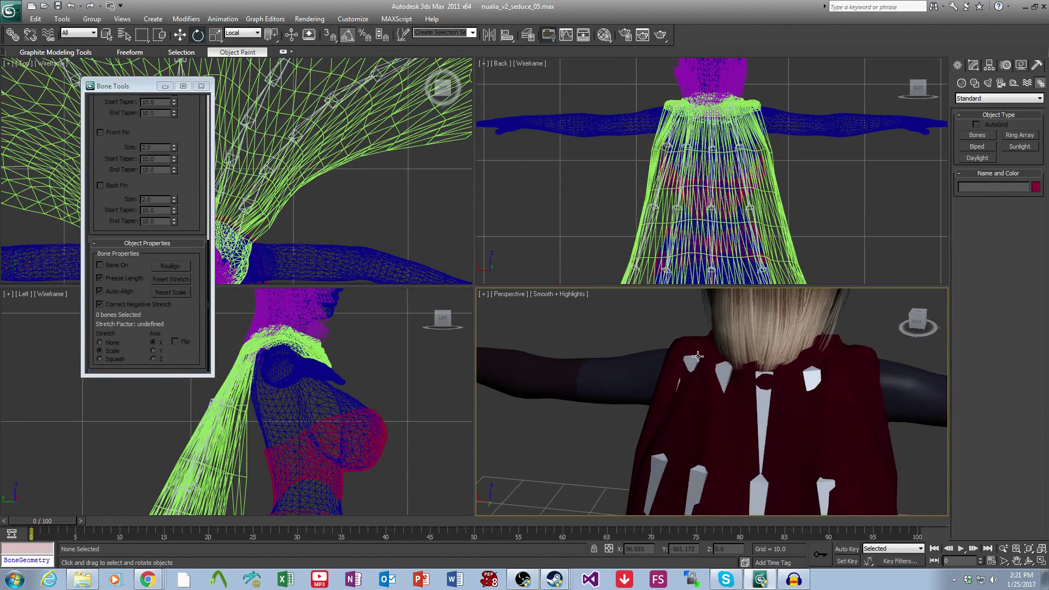
Move the copied chain's top bone to X -4.345 on the opposite side of the cloak.
left_click(695, 362)
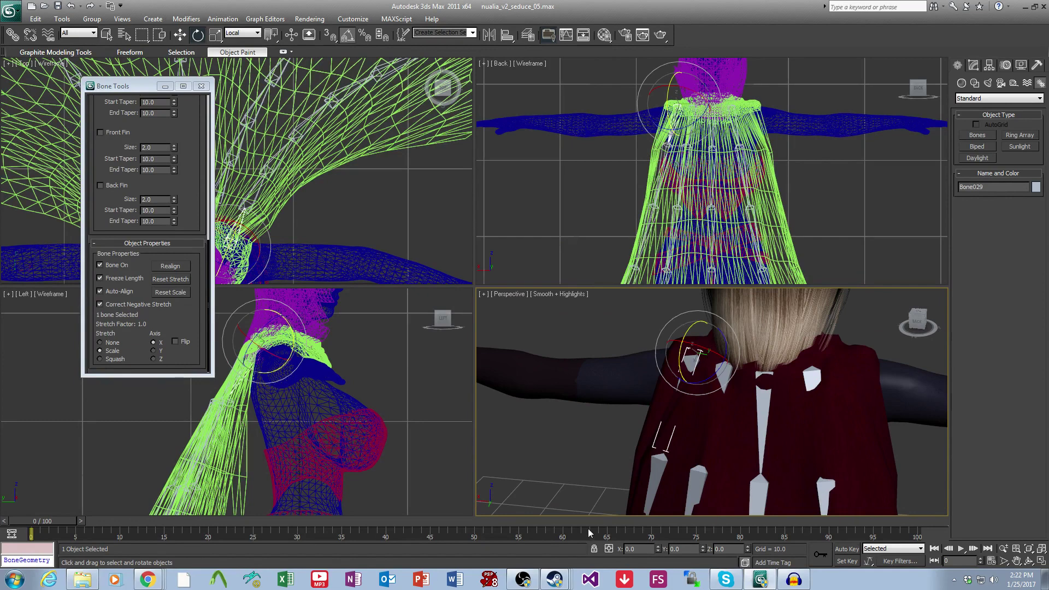
left_click(180, 36)
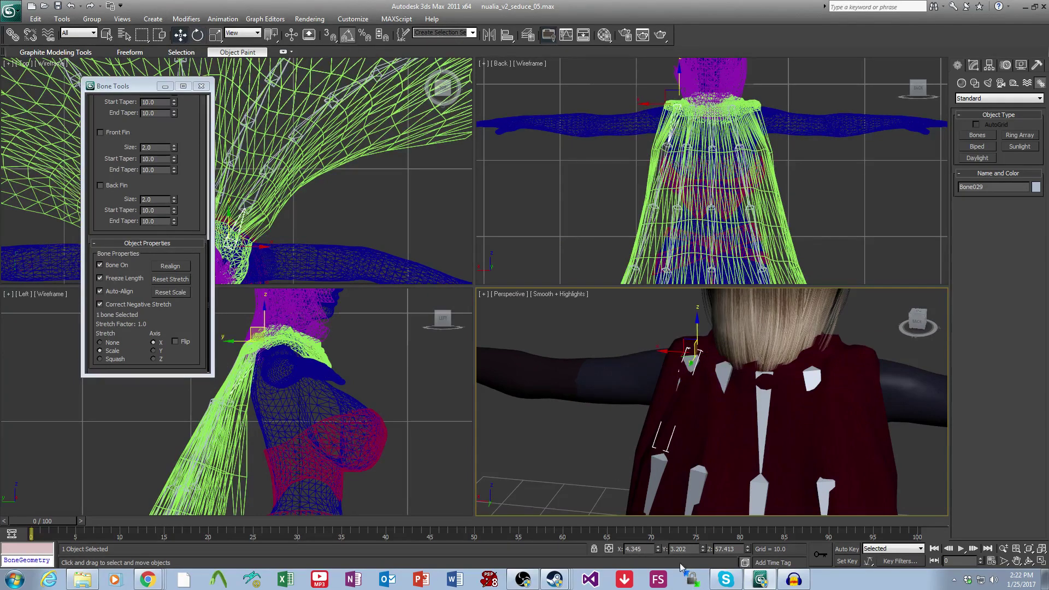
left_click(624, 548)
type("-")
key("Return")
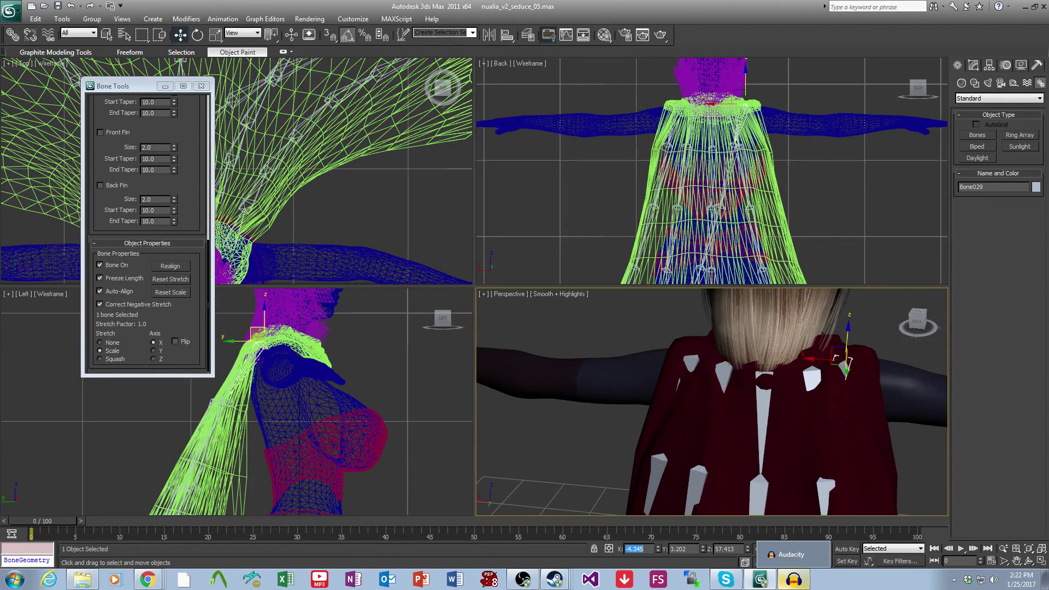
Rotate the copied chain's top bone so the chain follows the cloak on its new side.
left_click(197, 36)
middle_click_drag(747, 418, 701, 425, "alt")
mouse_move(710, 356)
left_mouse_down()
mouse_move(717, 390)
mouse_move(702, 364)
mouse_move(739, 380)
mouse_move(726, 384)
mouse_move(708, 355)
left_mouse_up()
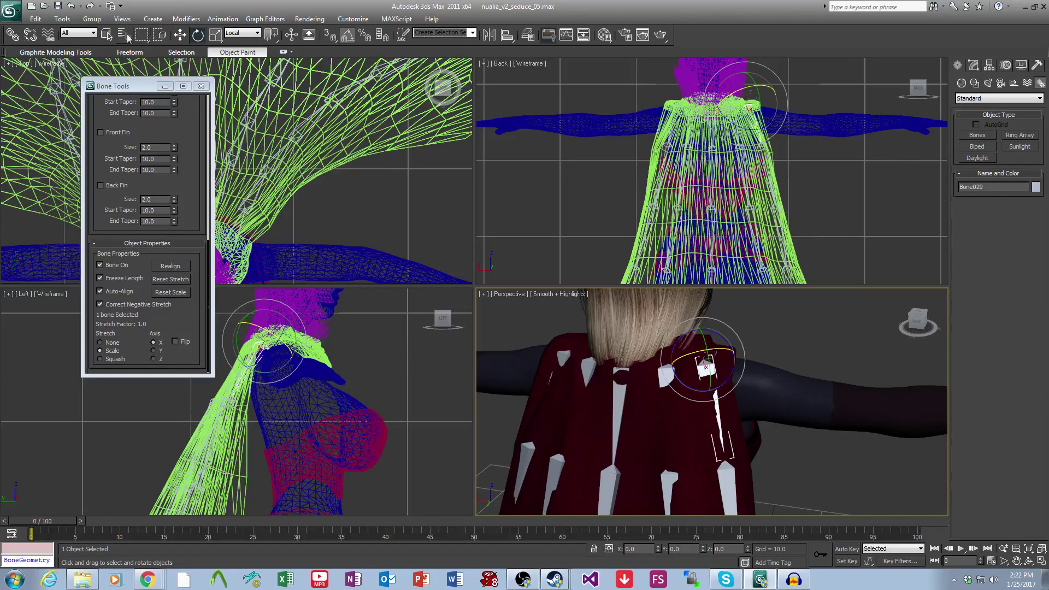
left_click(62, 20)
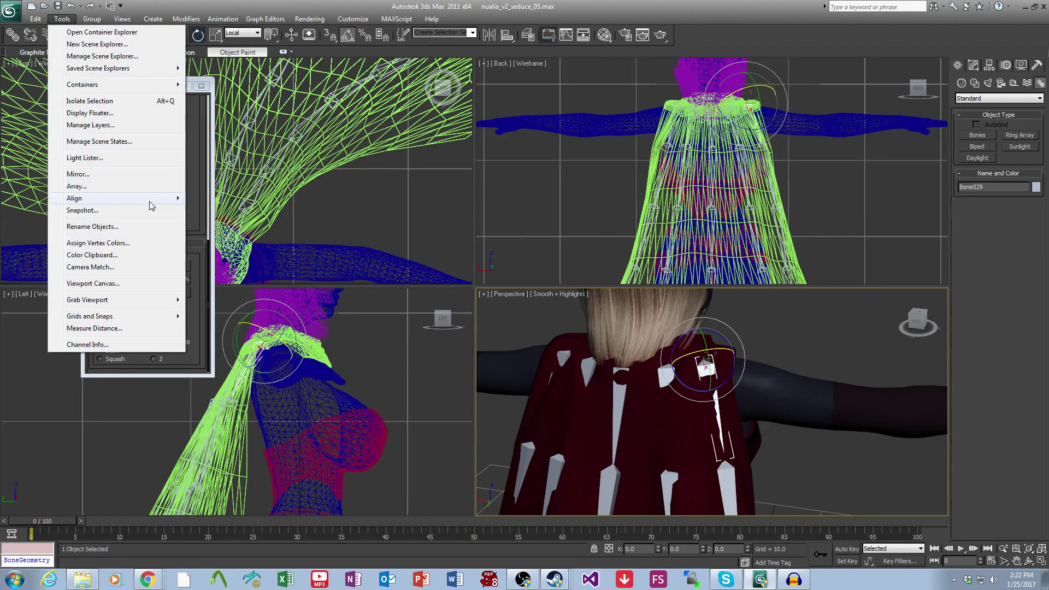
left_click(476, 5)
middle_click_drag(727, 445, 686, 434)
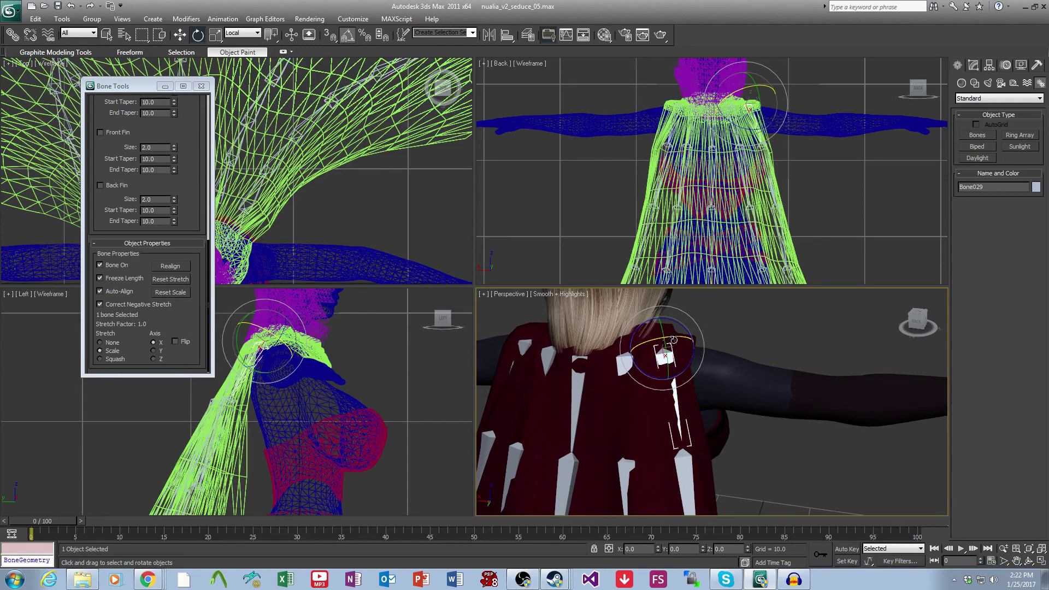
left_click_drag(672, 338, 677, 338)
Rotate the copied chain's second bone to align it with the cloak's side fold.
middle_click_drag(703, 402, 698, 345)
left_click(696, 432)
left_click(699, 377)
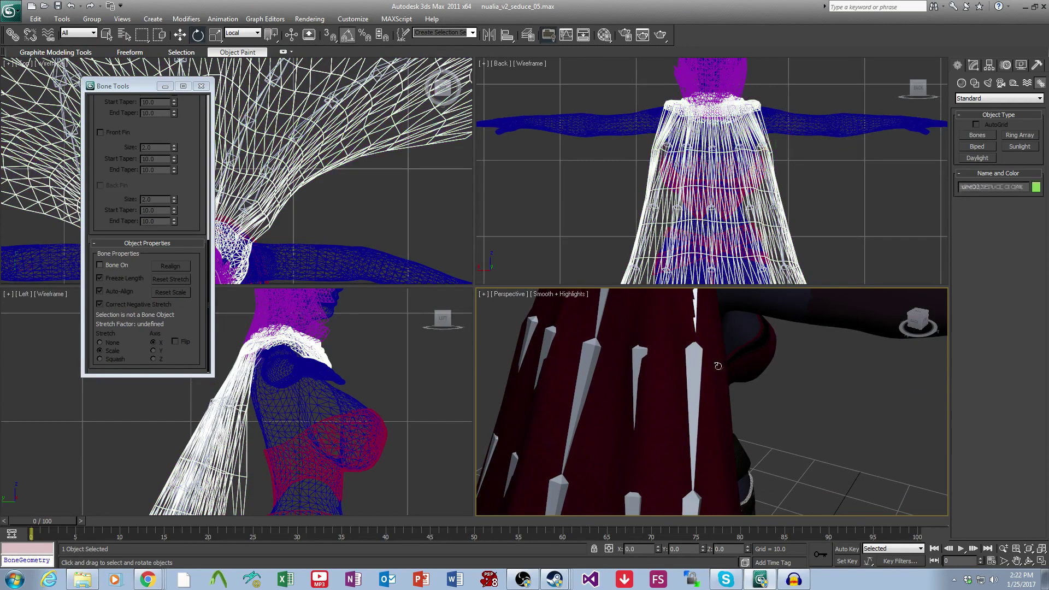
left_click(699, 376)
key("z")
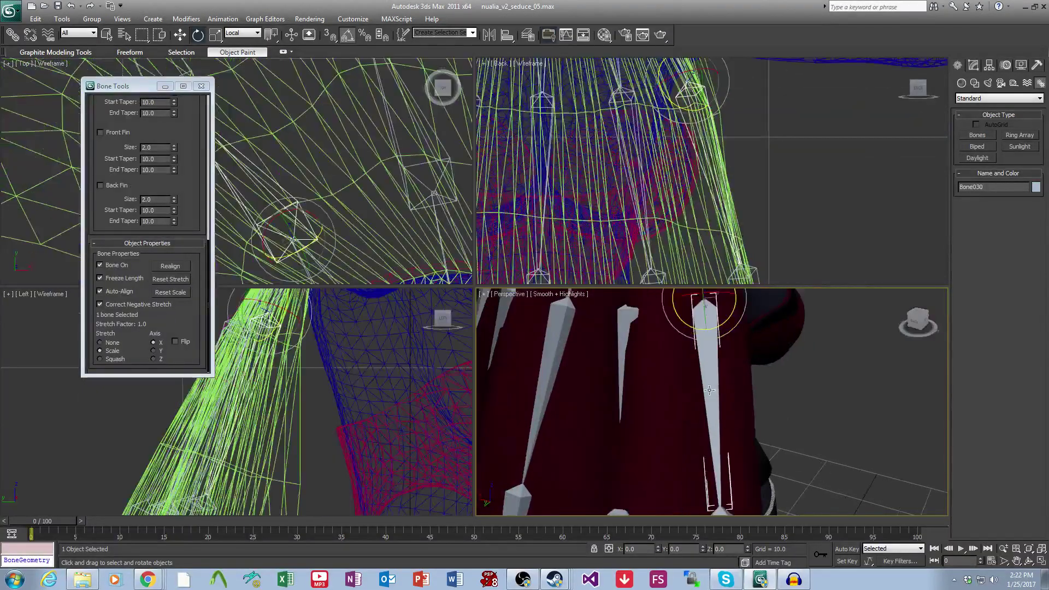
scroll(741, 396, "down", 3)
middle_click_drag(741, 396, 788, 403)
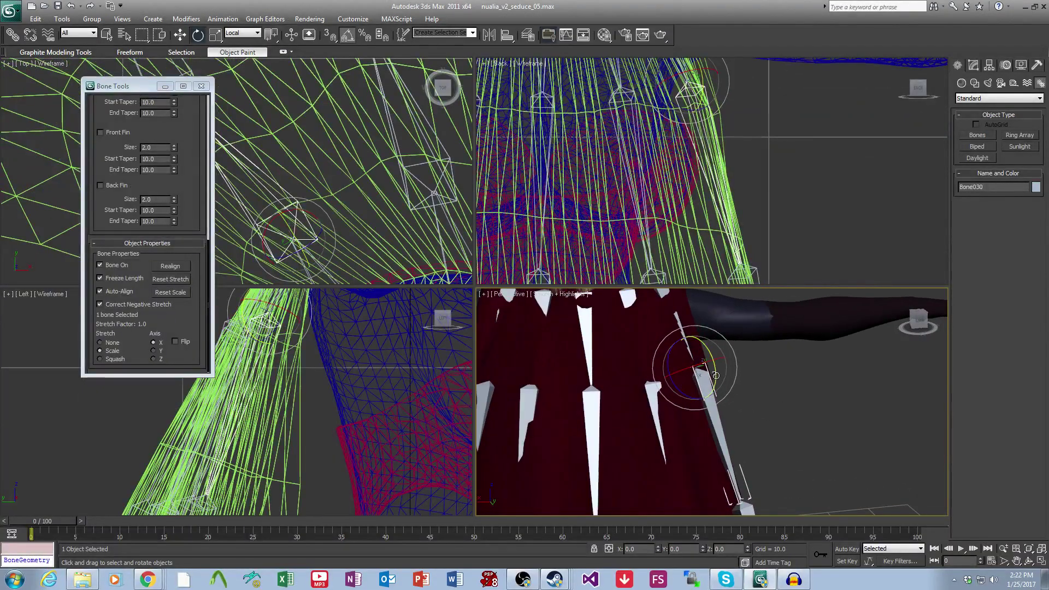
left_click_drag(714, 375, 719, 385)
Rotate the copied chain's third bone so it lies along the cloth.
middle_click_drag(753, 408, 699, 389, "alt")
left_click(699, 390)
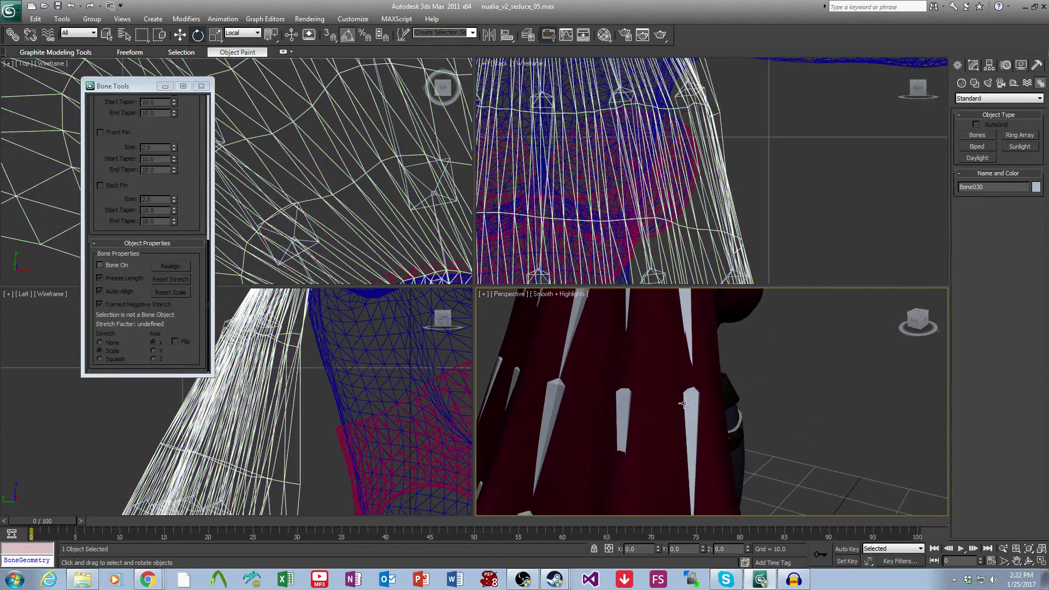
left_click_drag(699, 382, 724, 403)
middle_click_drag(723, 403, 737, 316, "alt")
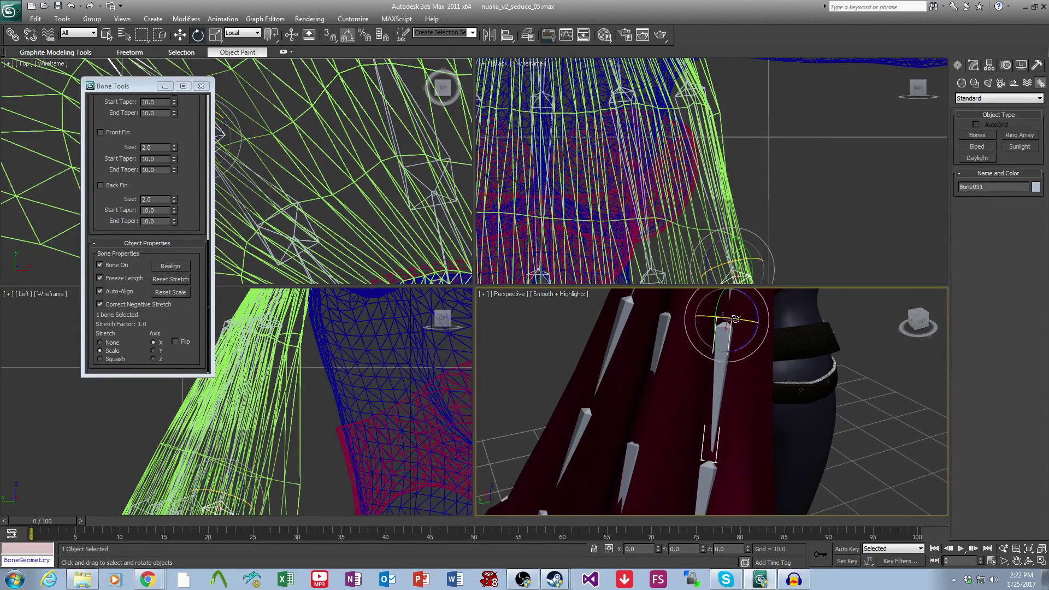
left_click_drag(735, 318, 755, 331)
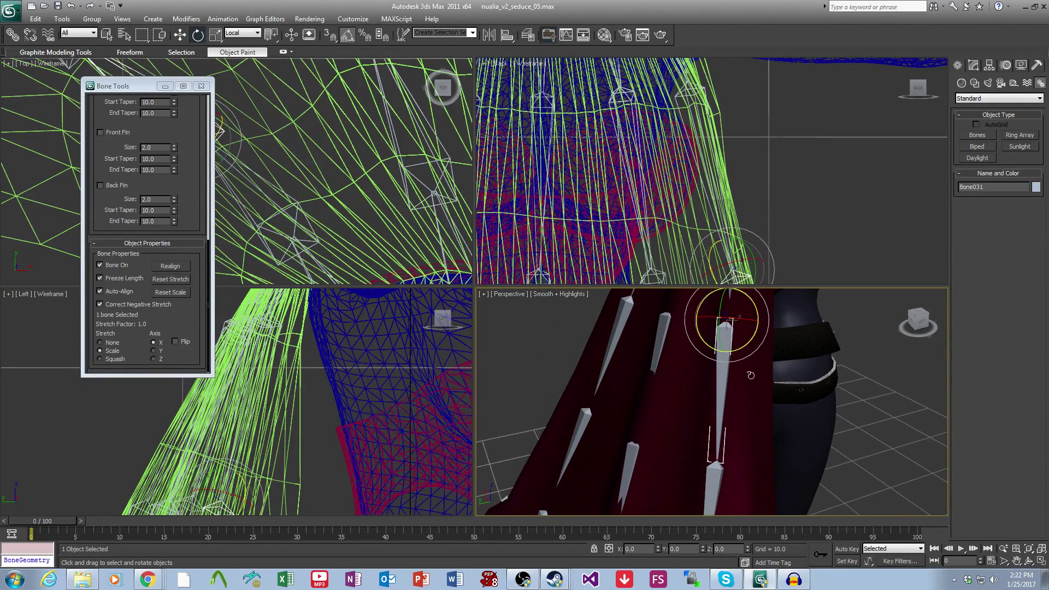
Rotate the copied chain's fourth bone to follow the cloak's surface.
middle_click_drag(750, 376, 715, 393, "alt")
left_click(713, 418)
left_click_drag(705, 390, 712, 365)
scroll(745, 428, "down", 2)
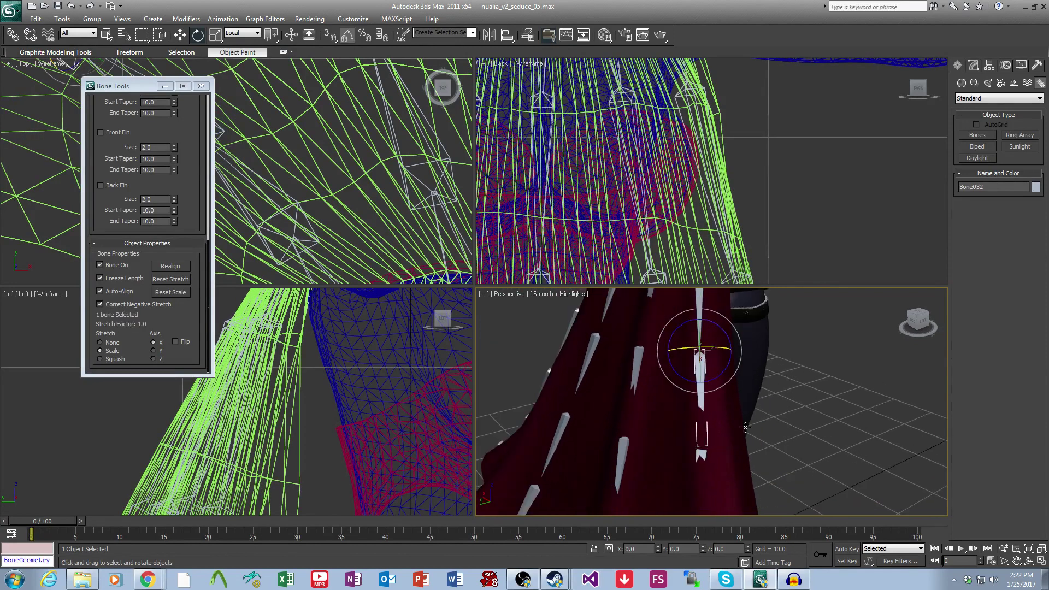
Rotate the copied chain's fifth and sixth bones to follow the cloak down toward the hem.
middle_click_drag(744, 428, 761, 432, "alt")
middle_click_drag(761, 431, 708, 409)
left_click(703, 410)
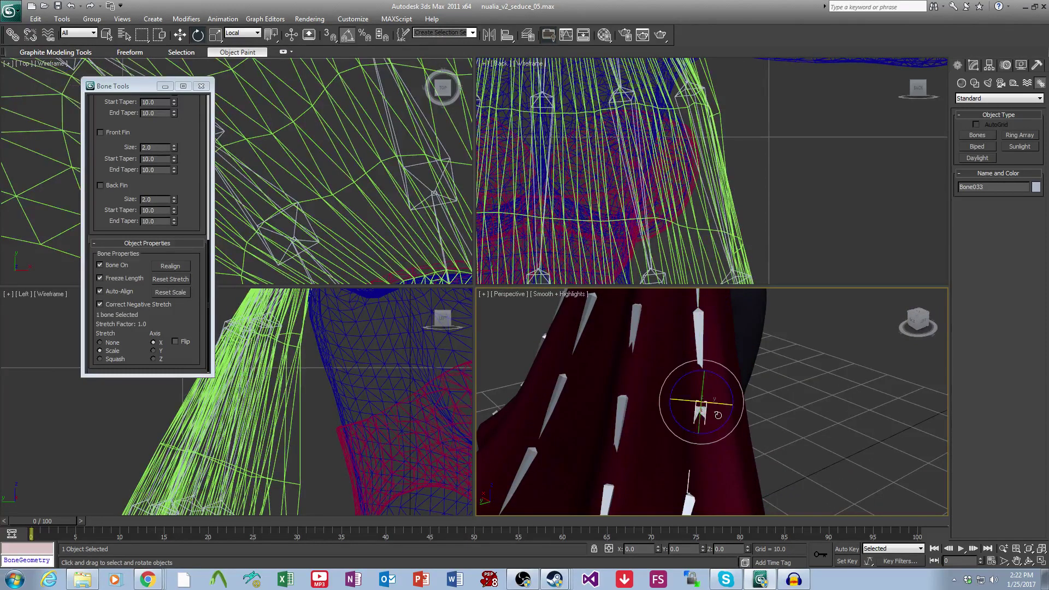
left_click_drag(722, 428, 701, 409)
middle_click_drag(711, 506, 686, 434)
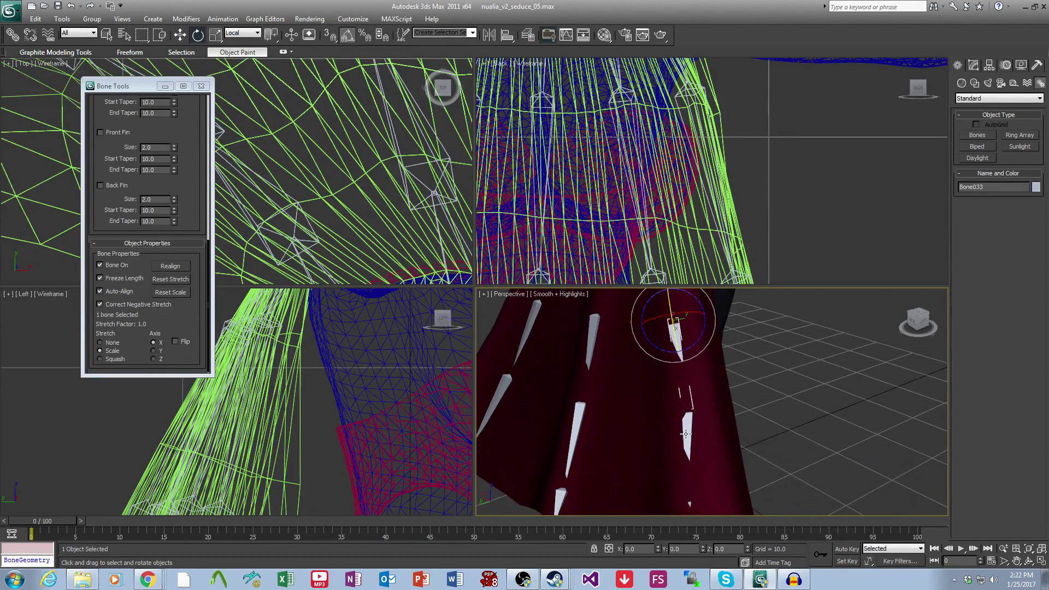
left_click(689, 433)
left_click_drag(712, 429, 702, 401)
middle_click_drag(743, 456, 730, 383)
scroll(726, 401, "down", 2)
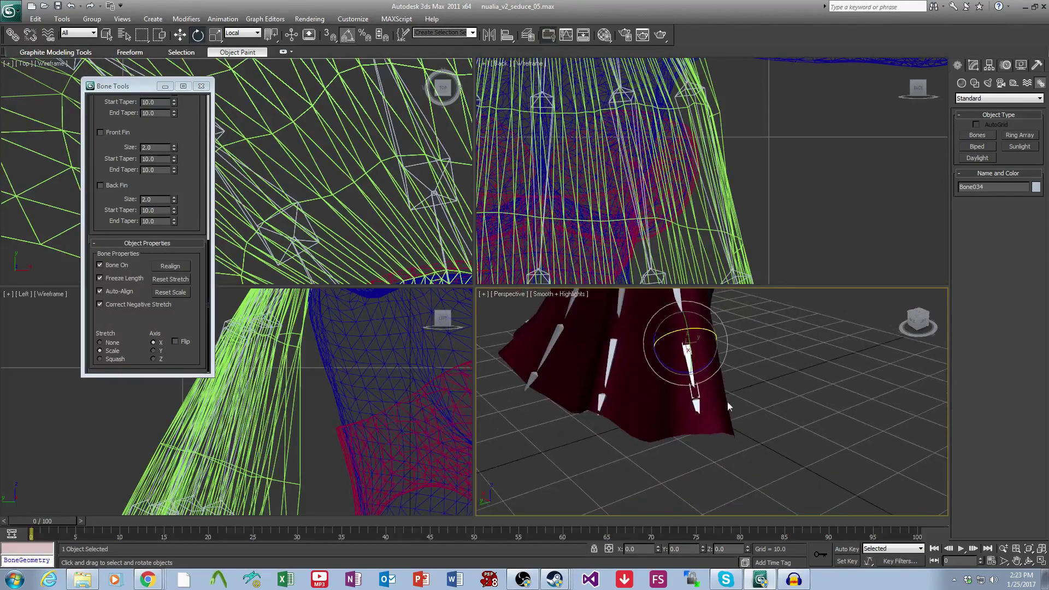
Rotate the copied chain's end bone to fit the cloak's hem.
scroll(726, 401, "up", 2)
left_click(688, 410)
scroll(689, 417, "up", 2)
left_click_drag(677, 416, 677, 406)
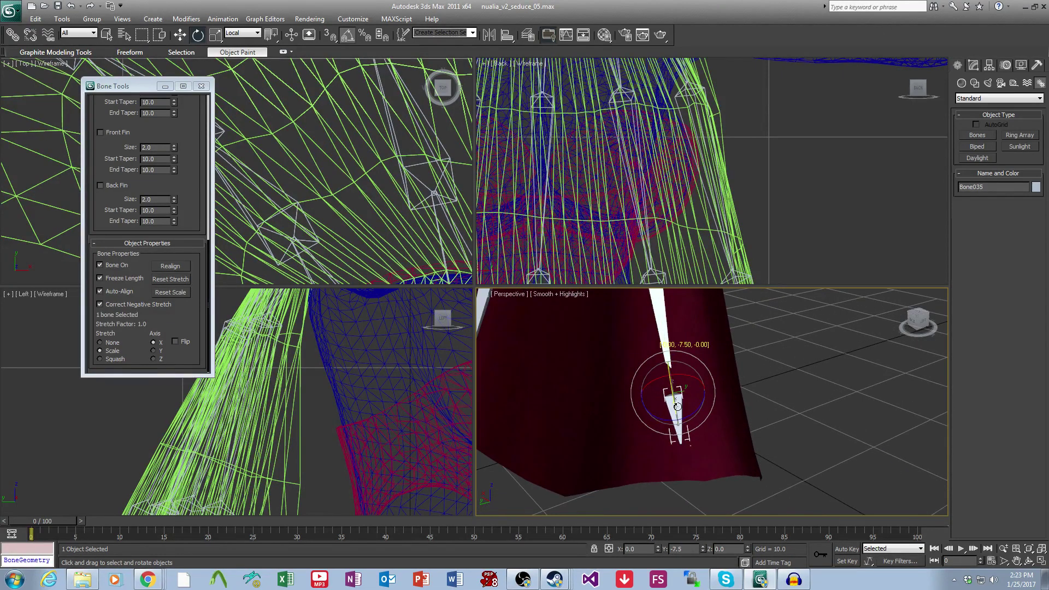
scroll(719, 467, "down", 4)
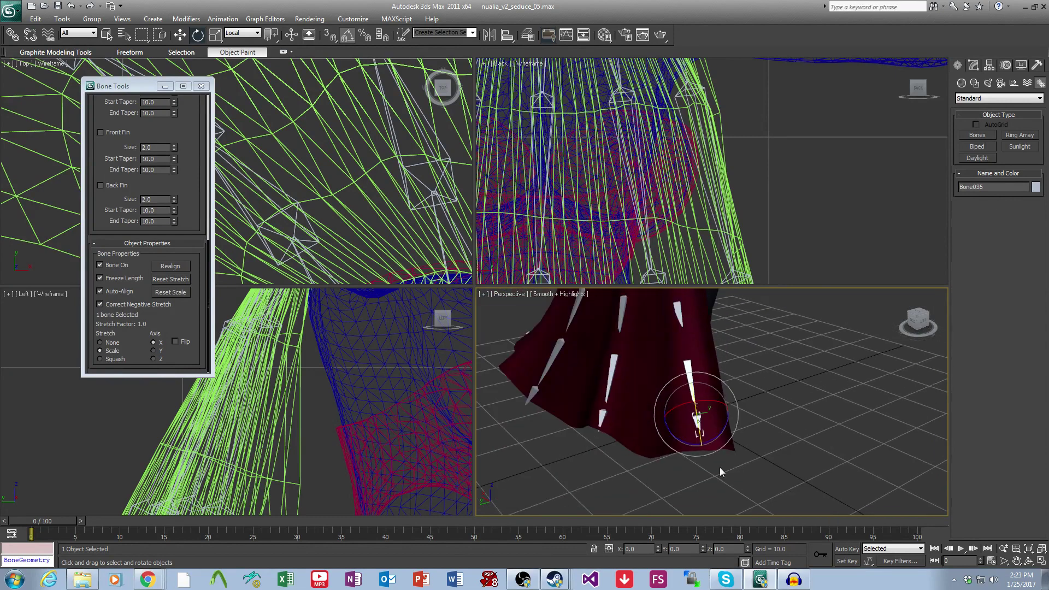
Examine all five cloak bone chains from several angles to check how they sit along the cloth.
scroll(732, 426, "down", 4)
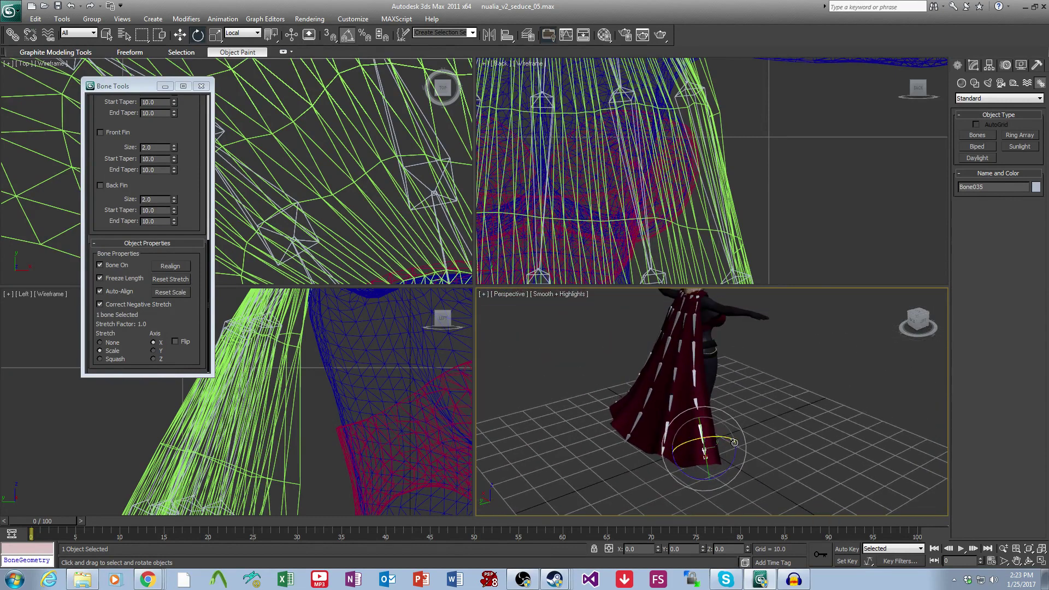
middle_click_drag(728, 437, 805, 450, "alt")
scroll(787, 436, "up", 4)
scroll(693, 452, "up", 5)
scroll(693, 452, "down", 4)
scroll(805, 450, "down", 3)
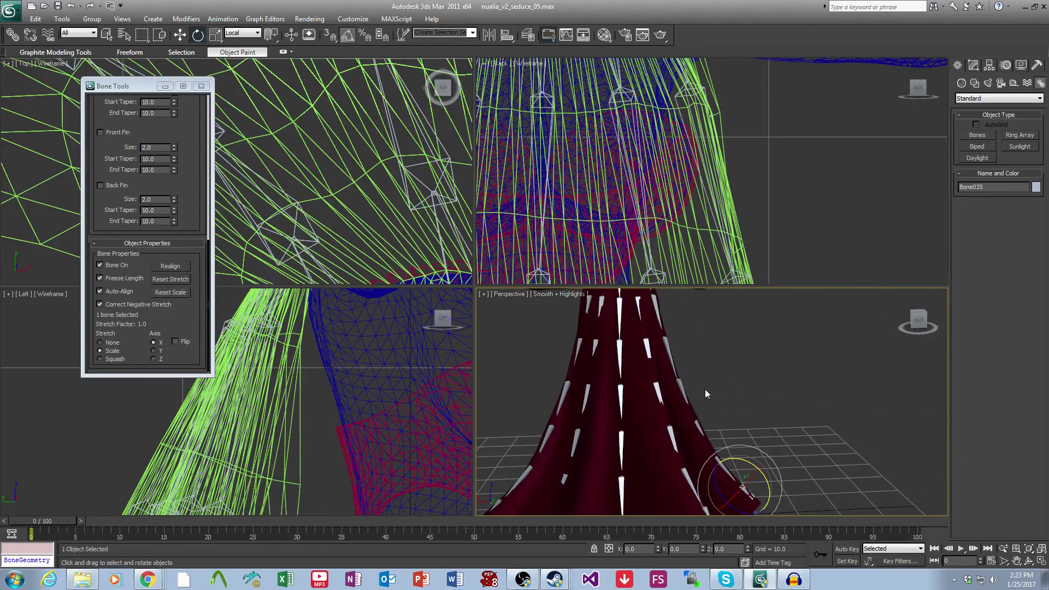
middle_click_drag(704, 389, 808, 431)
scroll(886, 376, "down", 3)
middle_click_drag(809, 431, 693, 434, "alt")
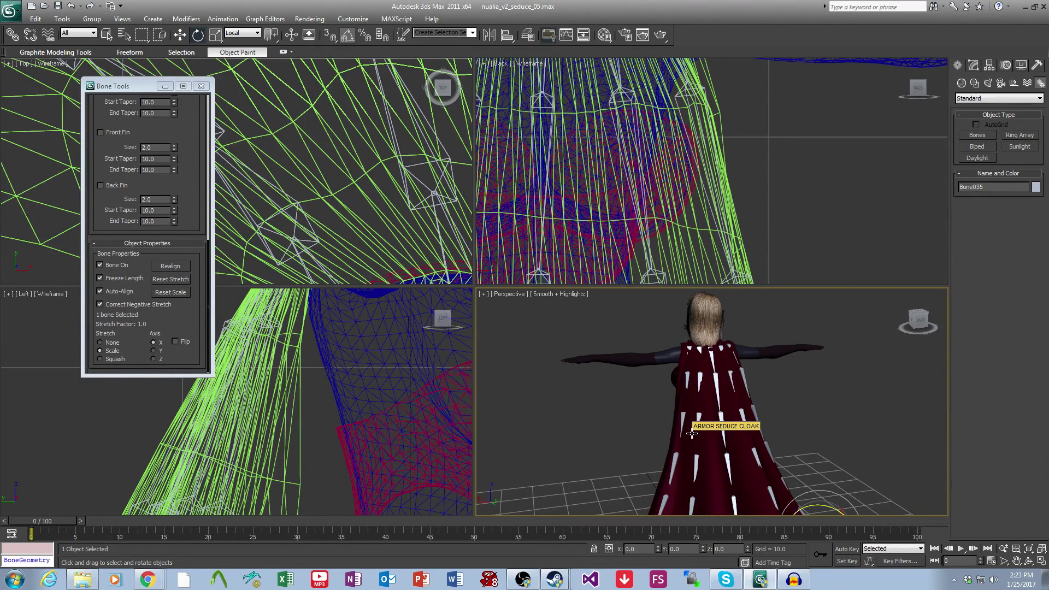
scroll(741, 207, "down", 5)
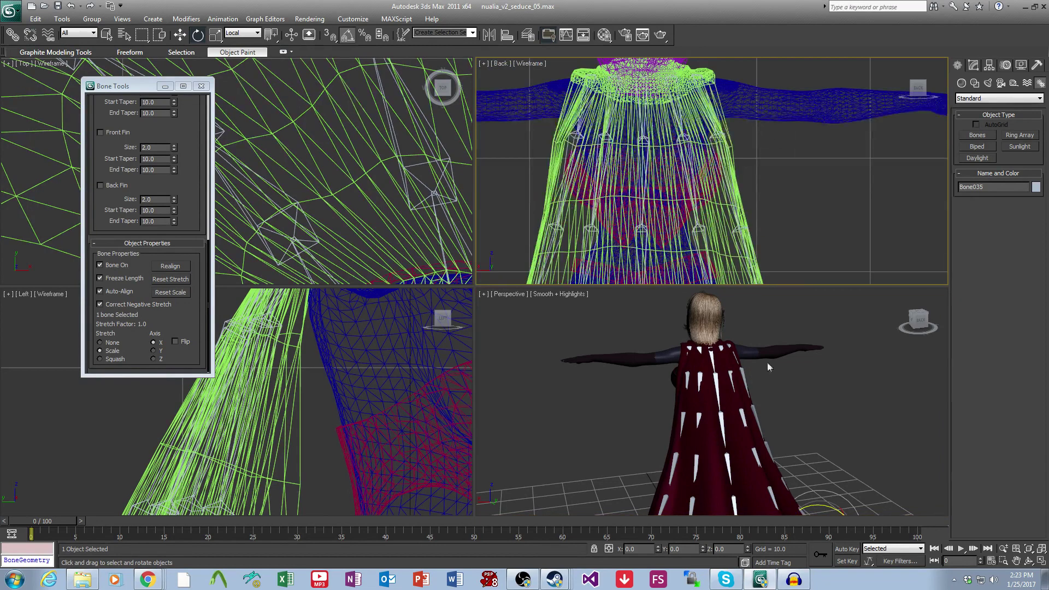
scroll(767, 364, "up", 4)
middle_click_drag(767, 365, 708, 391, "alt")
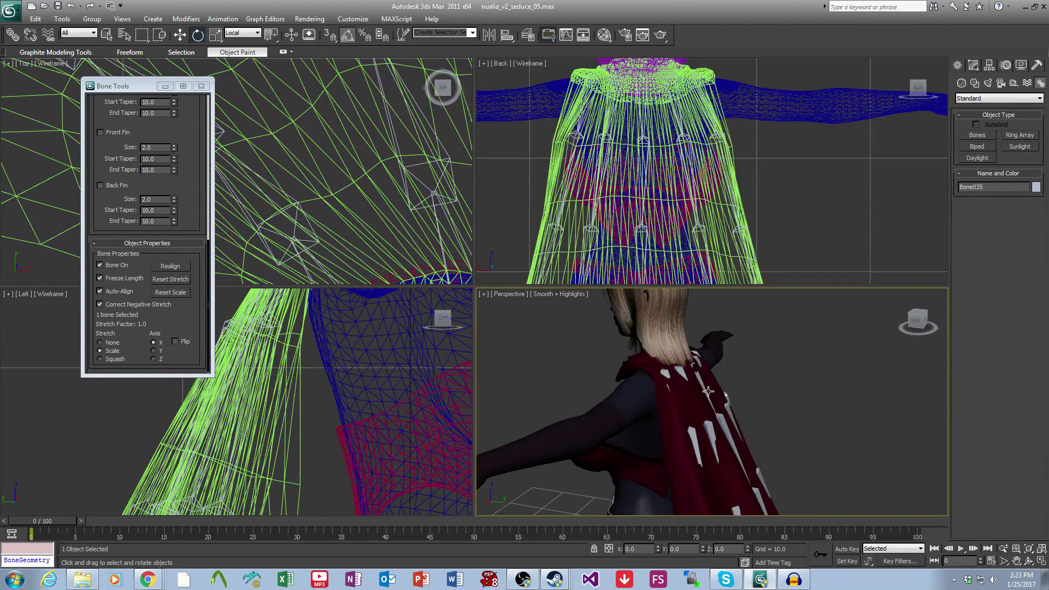
Select the cloak's polygons below the collar at the Polygon level of its Editable Mesh.
left_click(707, 393)
left_click(973, 65)
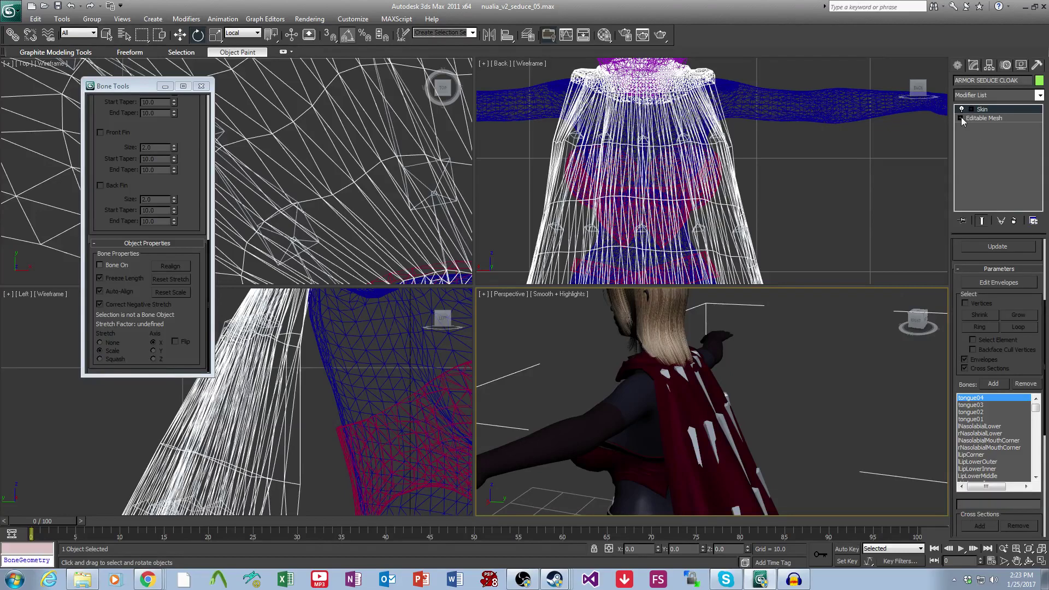
left_click(981, 153)
scroll(656, 175, "up", 1)
scroll(291, 435, "down", 6)
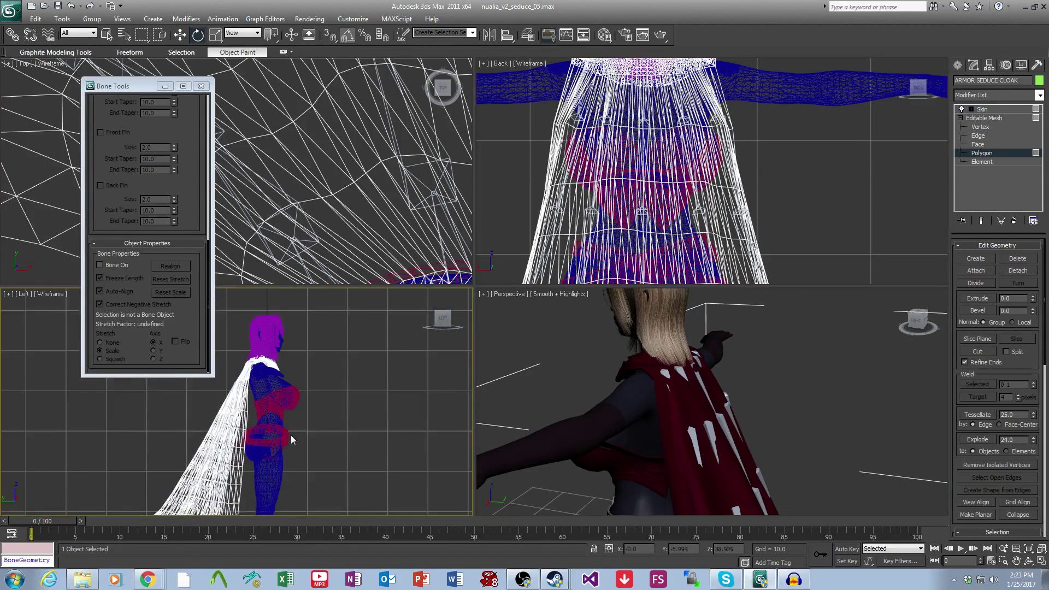
left_click_drag(289, 466, 295, 396)
scroll(274, 408, "up", 5)
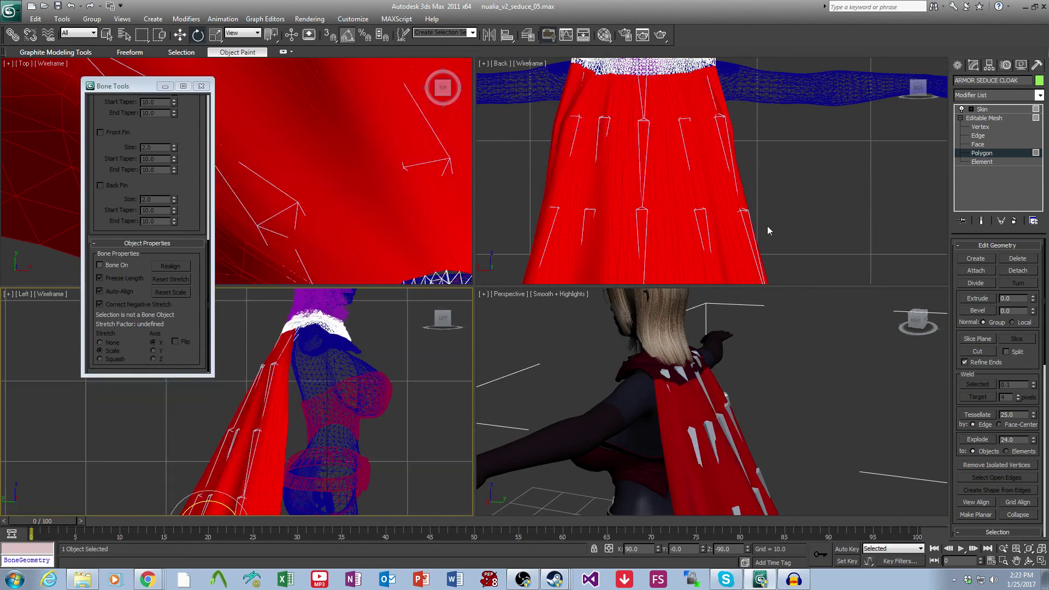
Try tessellating the selected cloak polygons by edge with a tension of 25.
middle_click_drag(705, 89, 725, 179)
scroll(725, 179, "up", 5)
middle_click_drag(739, 409, 776, 401)
scroll(776, 401, "up", 3)
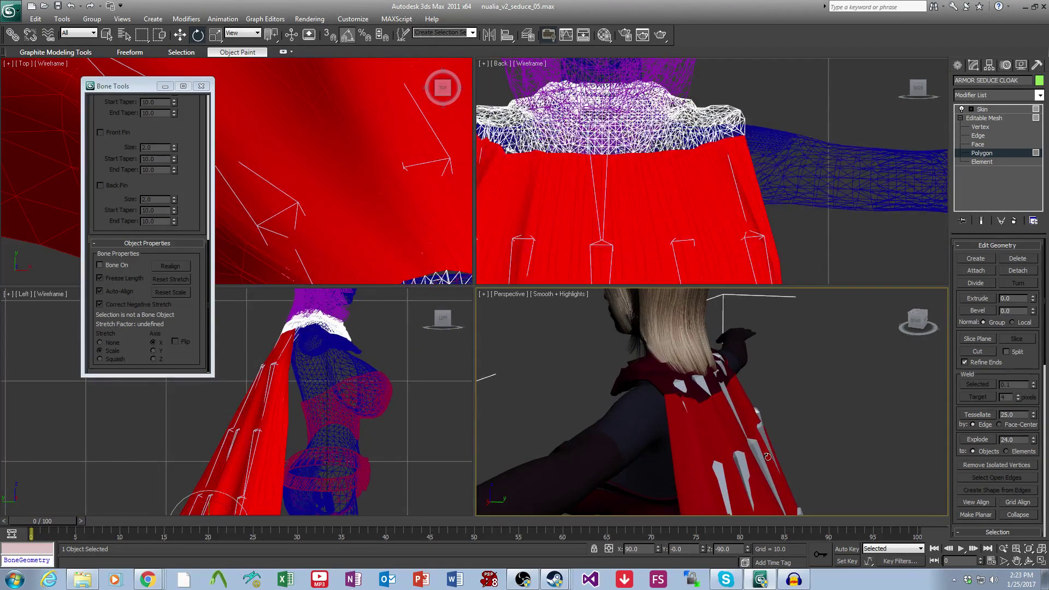
scroll(776, 406, "up", 2)
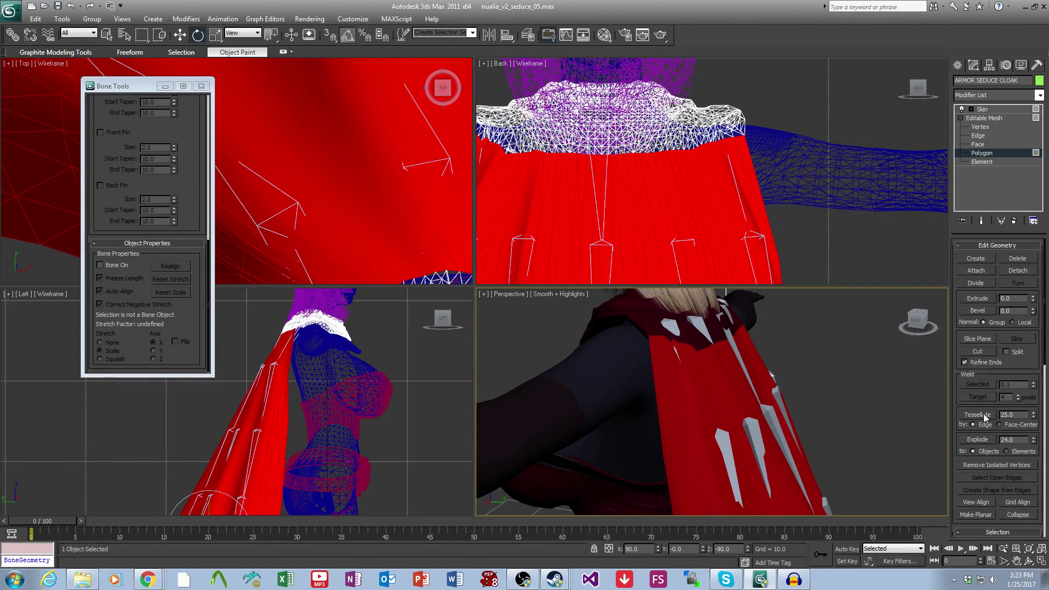
left_click(983, 414)
middle_click_drag(663, 422, 649, 395, "alt")
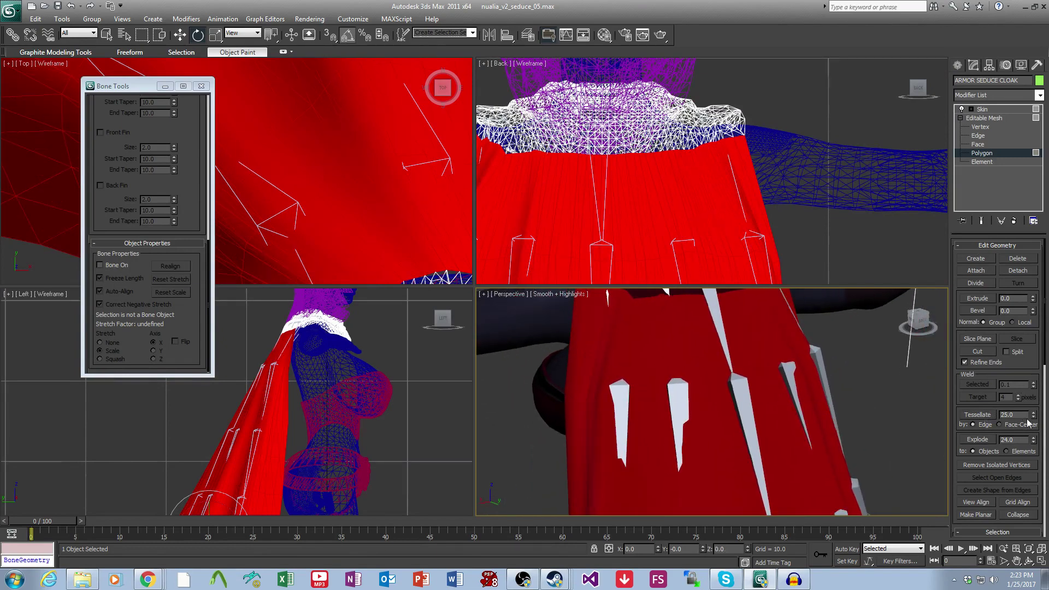
Try tessellating the selected cloak polygons by edge with a tension of 5.
scroll(853, 397, "down", 3)
left_click(850, 394)
scroll(824, 375, "up", 3)
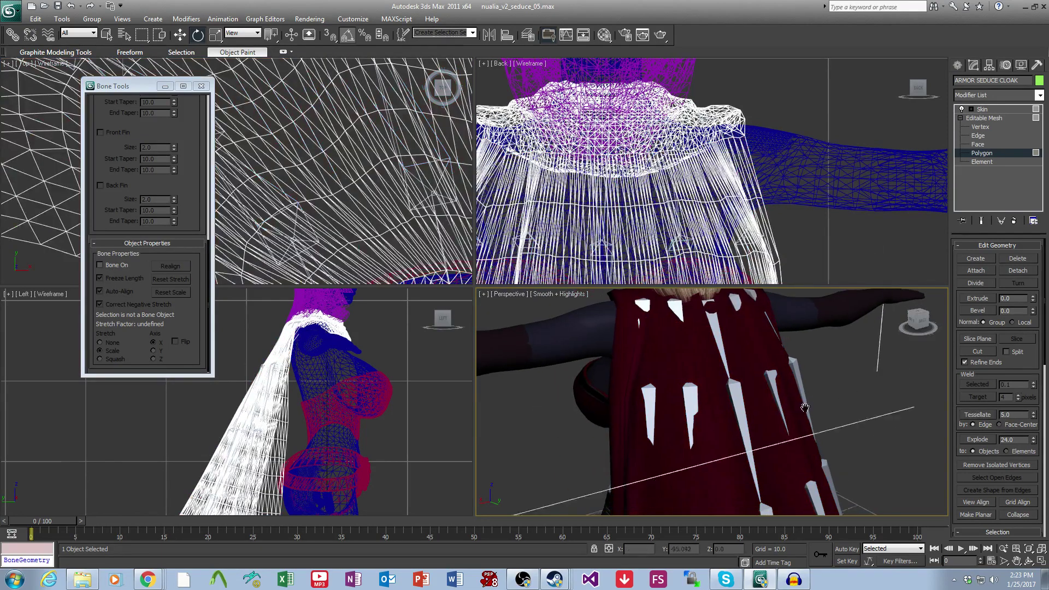
middle_click_drag(824, 375, 798, 421)
key("ctrl+a")
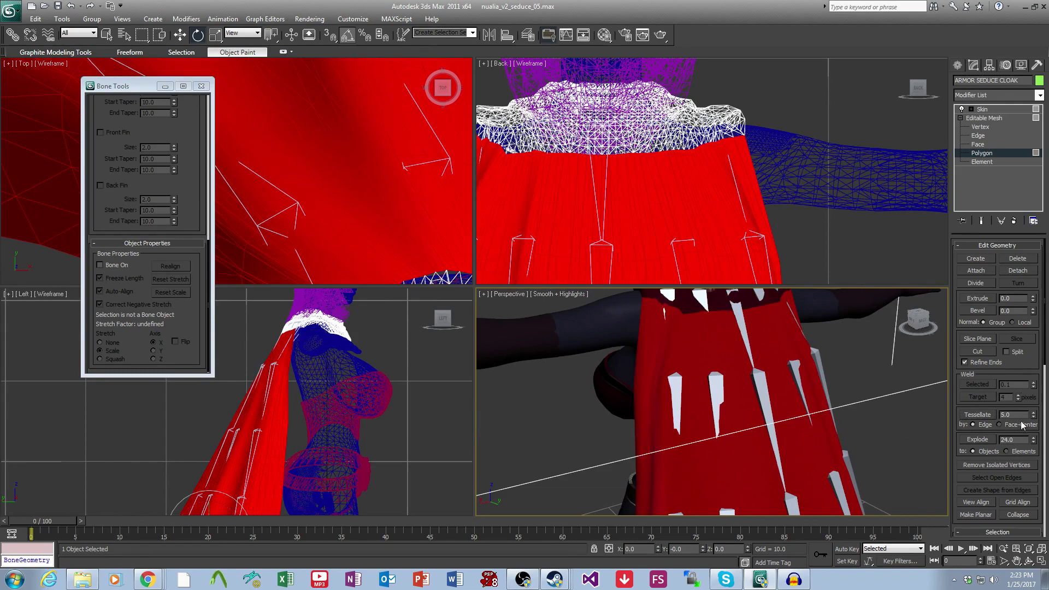
Tessellate the selected cloak polygons by edge with a tension of 0, return to the Skin modifier and deselect the cloak.
left_click(858, 410)
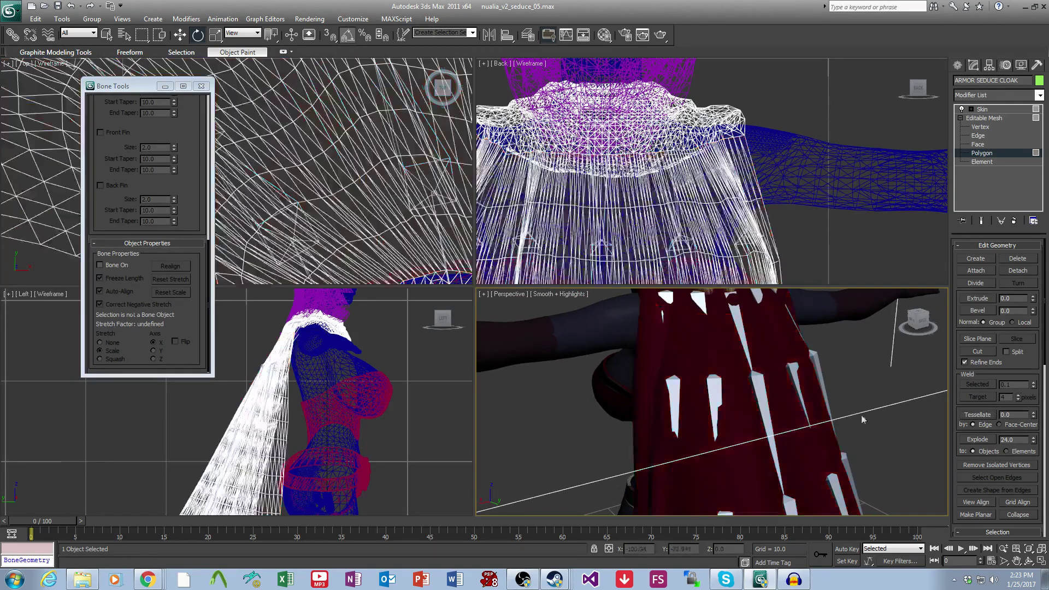
middle_click_drag(804, 443, 819, 412)
middle_click_drag(709, 181, 800, 172)
scroll(722, 167, "down", 3)
left_click(981, 110)
left_click(904, 365)
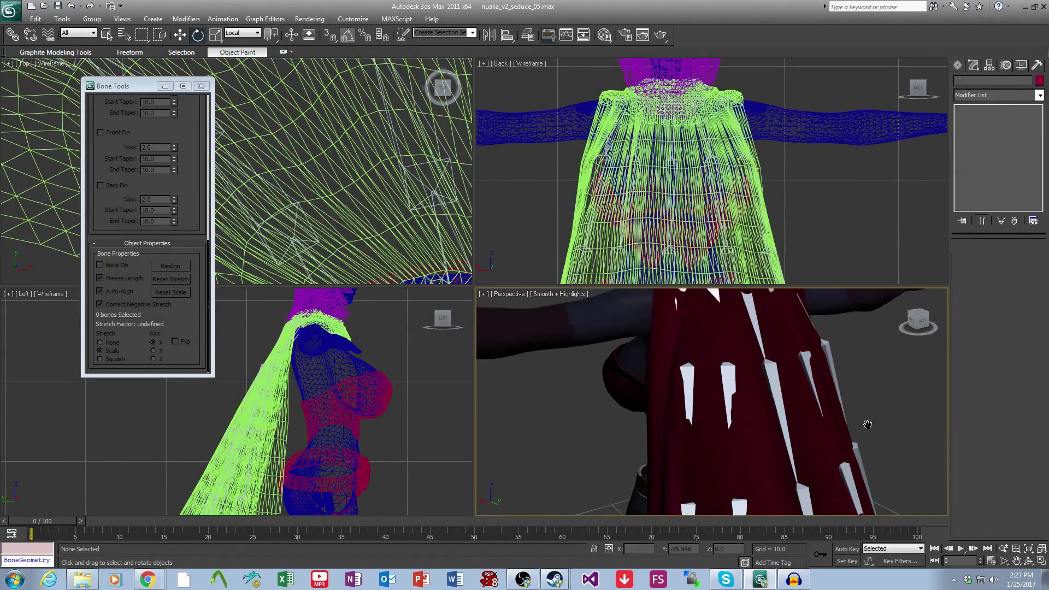
Select the polygons of the cloak's lower part at the Polygon level of its Editable Mesh.
middle_click_drag(867, 423, 743, 398, "alt")
scroll(806, 406, "down", 3)
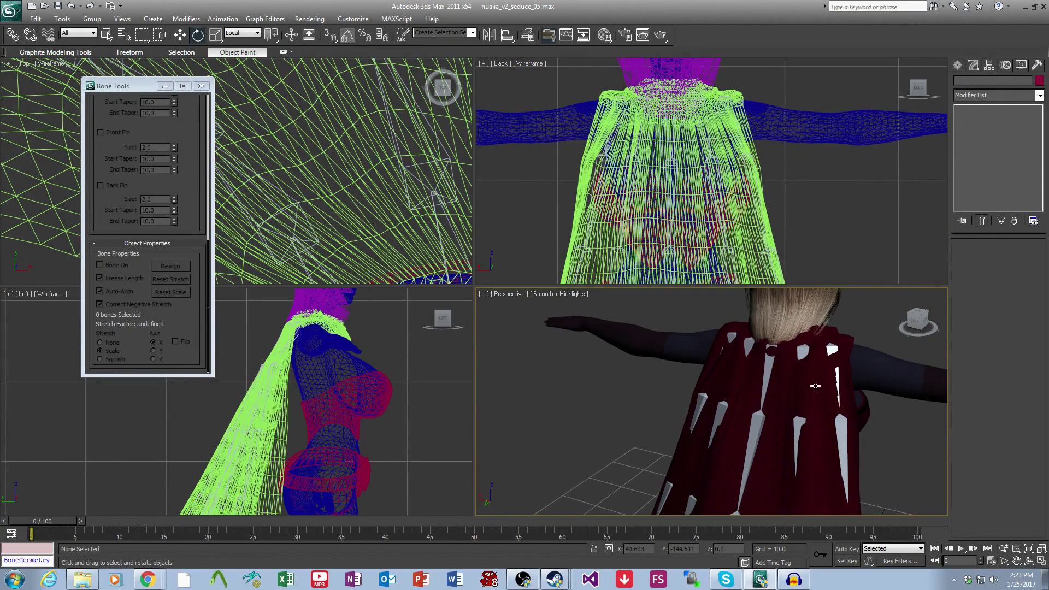
left_click(814, 386)
left_click(982, 154)
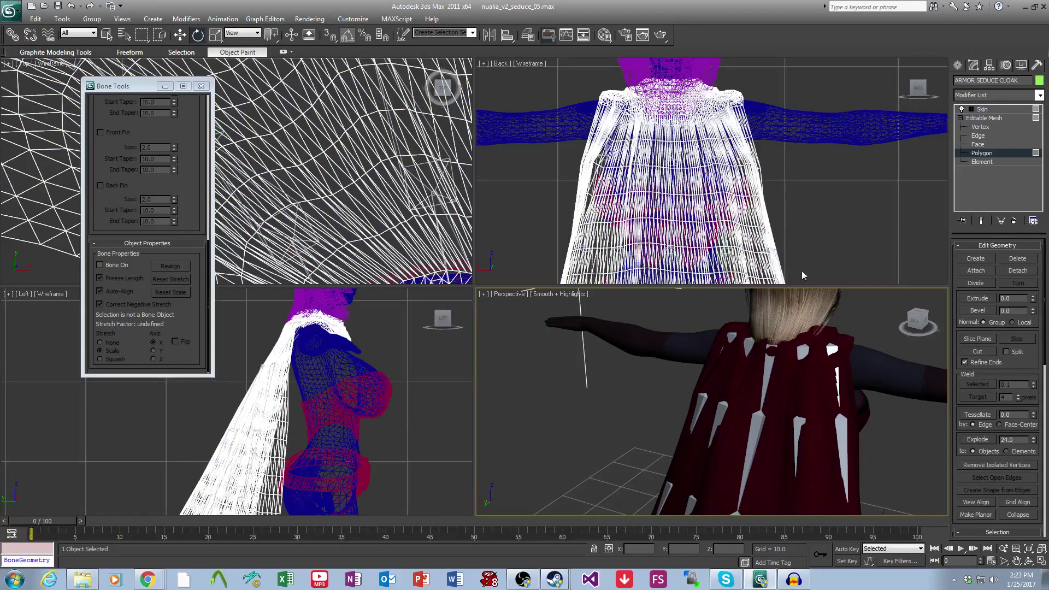
scroll(332, 337, "down", 3)
middle_click_drag(332, 349, 355, 289)
left_click_drag(369, 487, 176, 320)
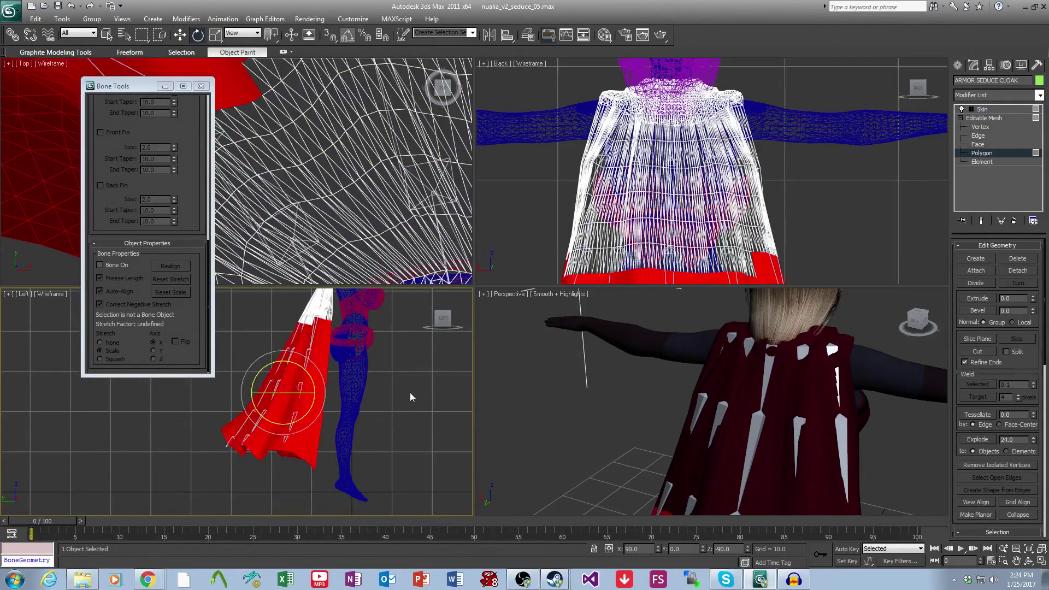
Extend the polygon selection upward over the rest of the cloak's back and shoulders to just under the collar.
scroll(330, 480, "up", 6)
left_click_drag(218, 370, 205, 347)
scroll(800, 296, "up", 6)
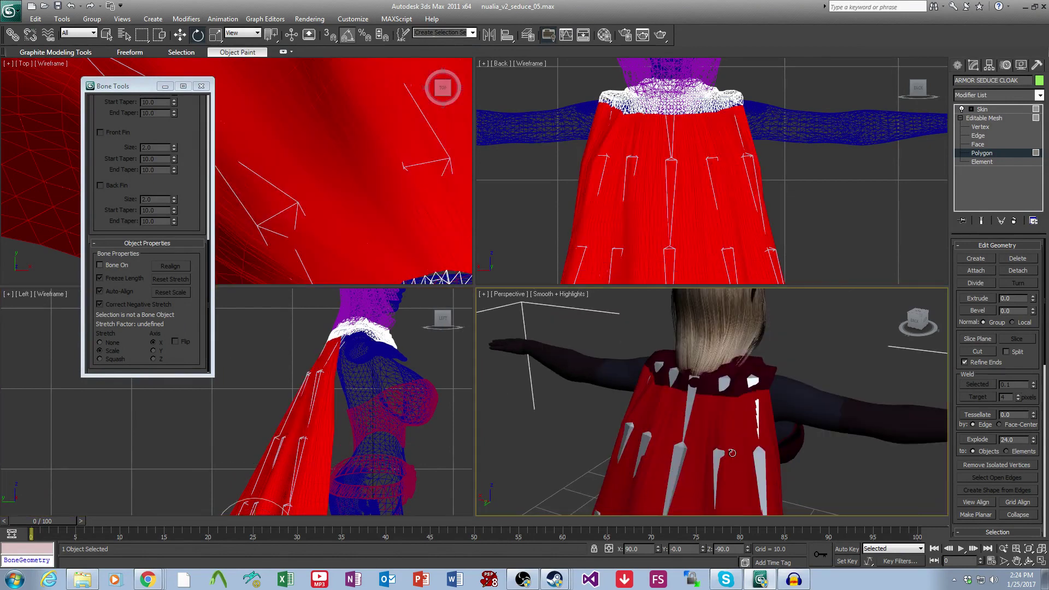
middle_click_drag(880, 438, 666, 442, "alt")
scroll(388, 427, "up", 8)
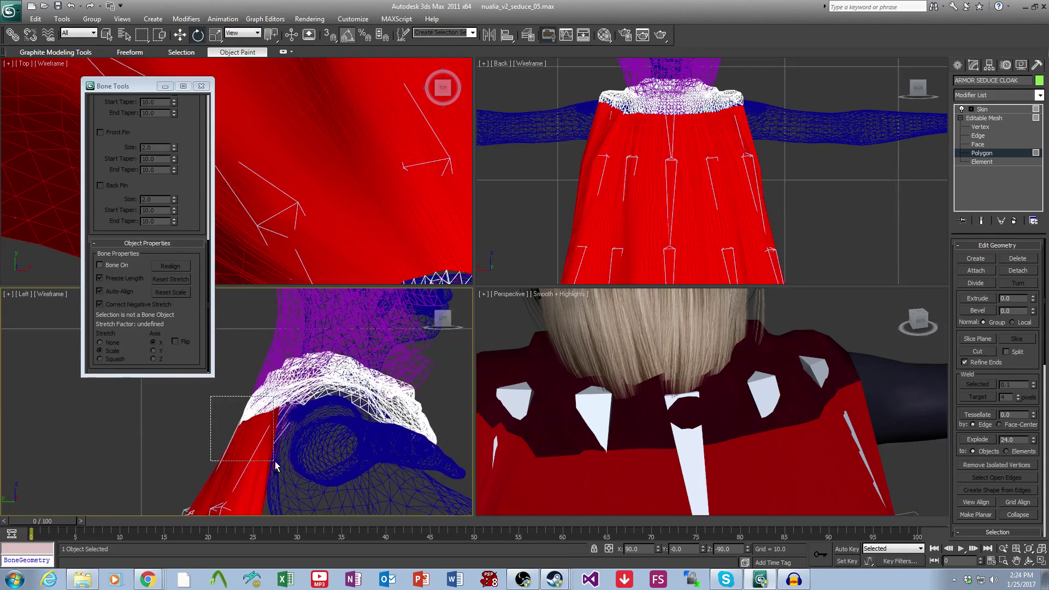
left_click_drag(285, 461, 230, 392, "ctrl")
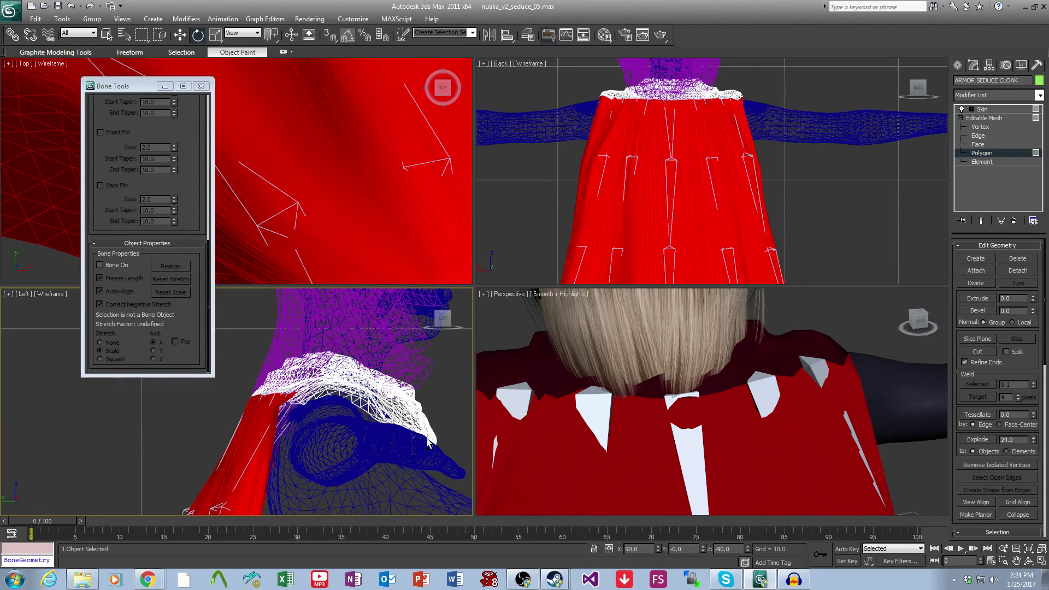
middle_click_drag(908, 445, 717, 419, "alt")
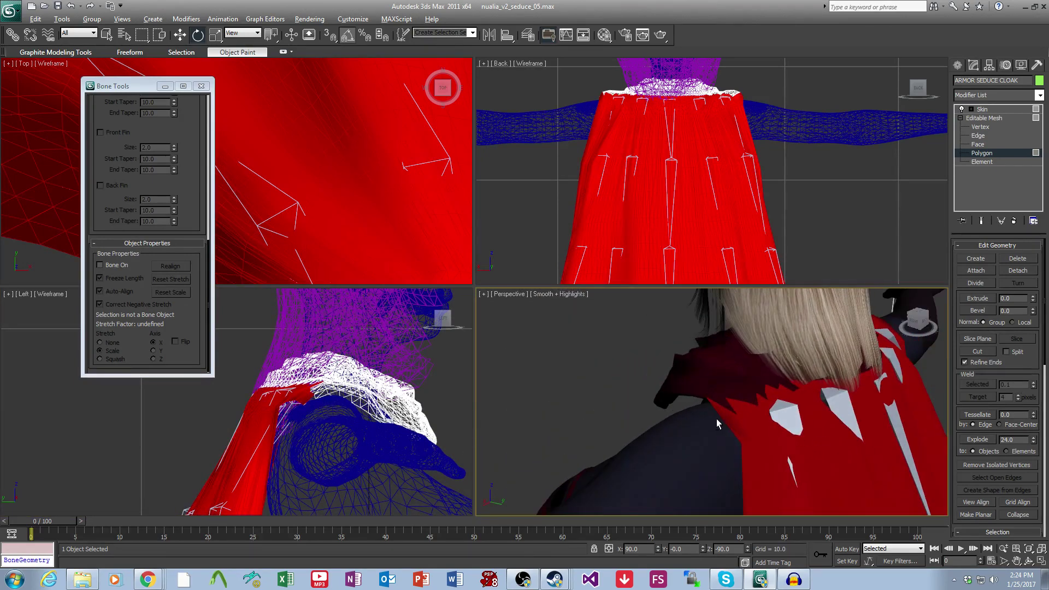
middle_click_drag(821, 445, 671, 429, "alt")
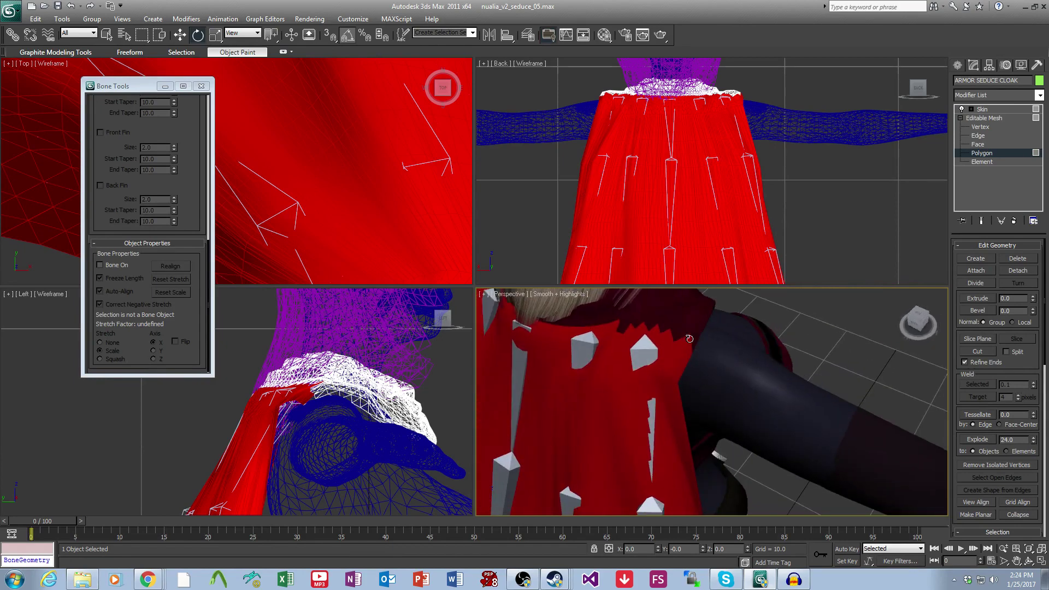
middle_click_drag(689, 339, 833, 385, "alt")
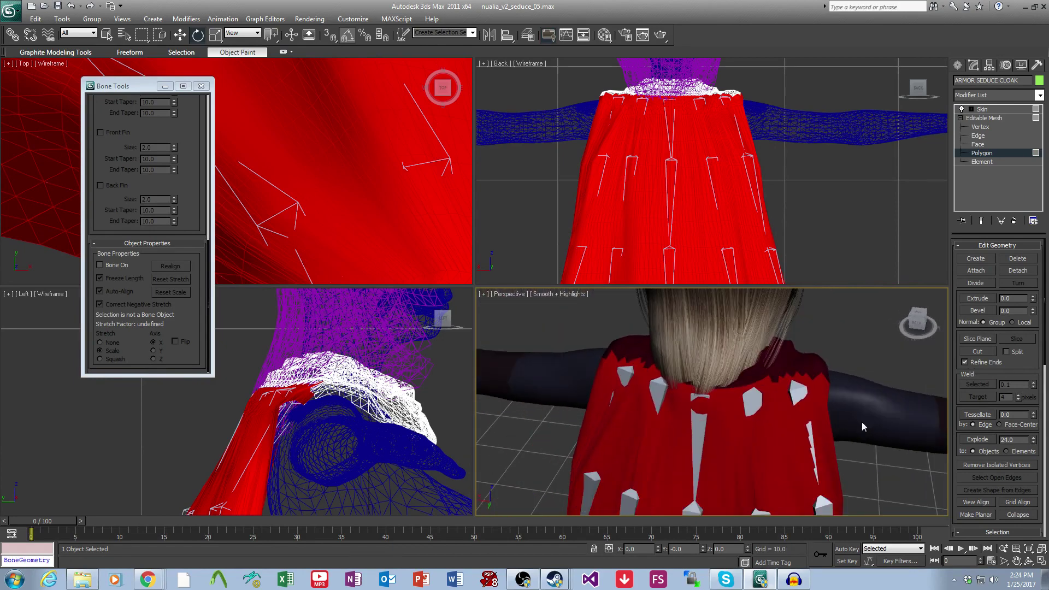
middle_click_drag(799, 448, 864, 391, "alt")
Save the scene, detach the selected polygons as a new object named CLOAK AUTORIG, and deselect everything.
left_click(11, 11)
left_click(33, 108)
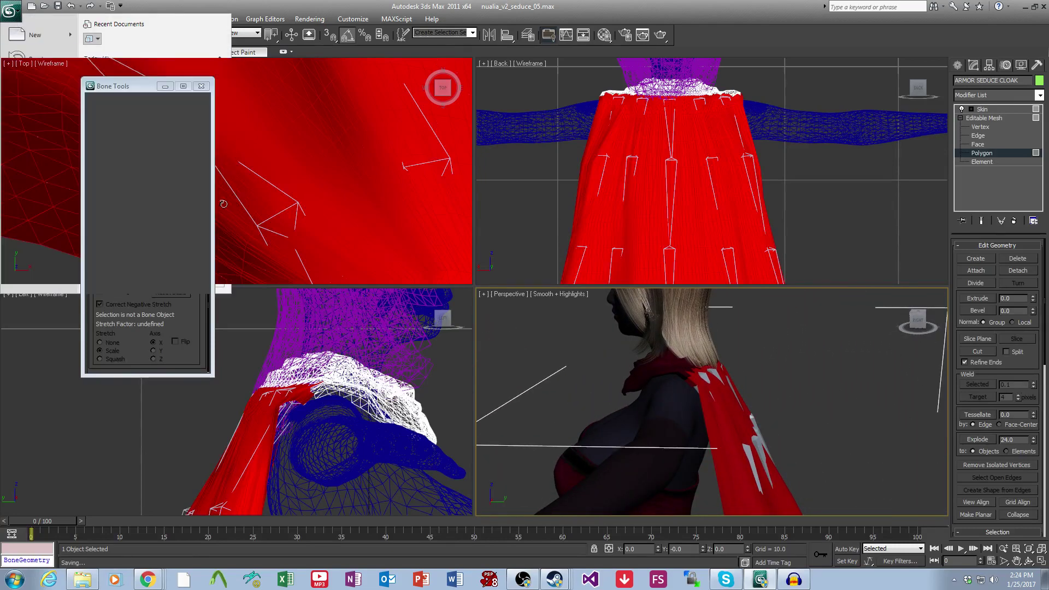
left_click(1017, 273)
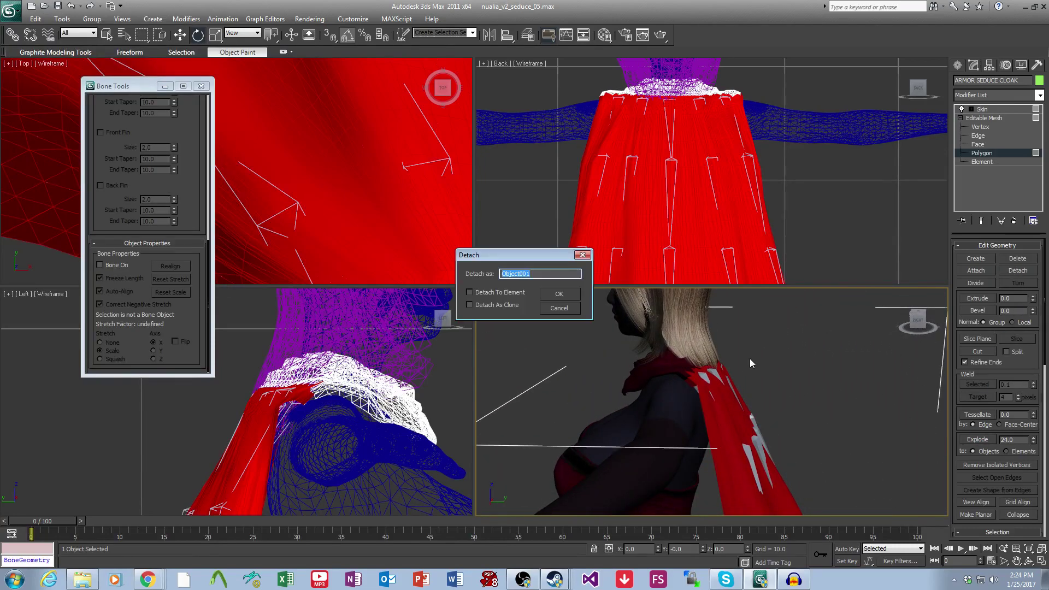
left_click(563, 294)
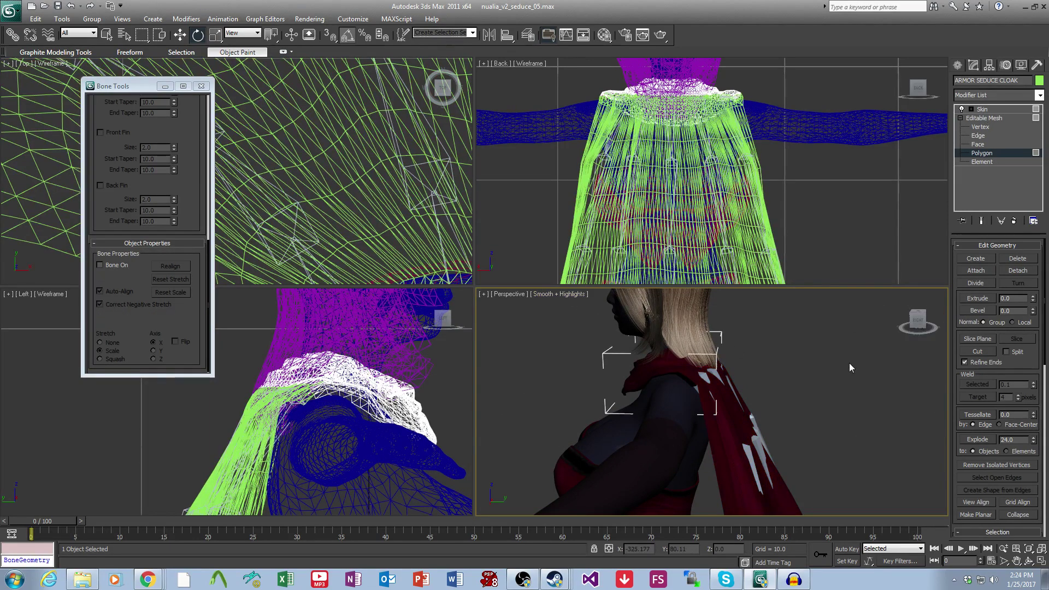
left_click(833, 366)
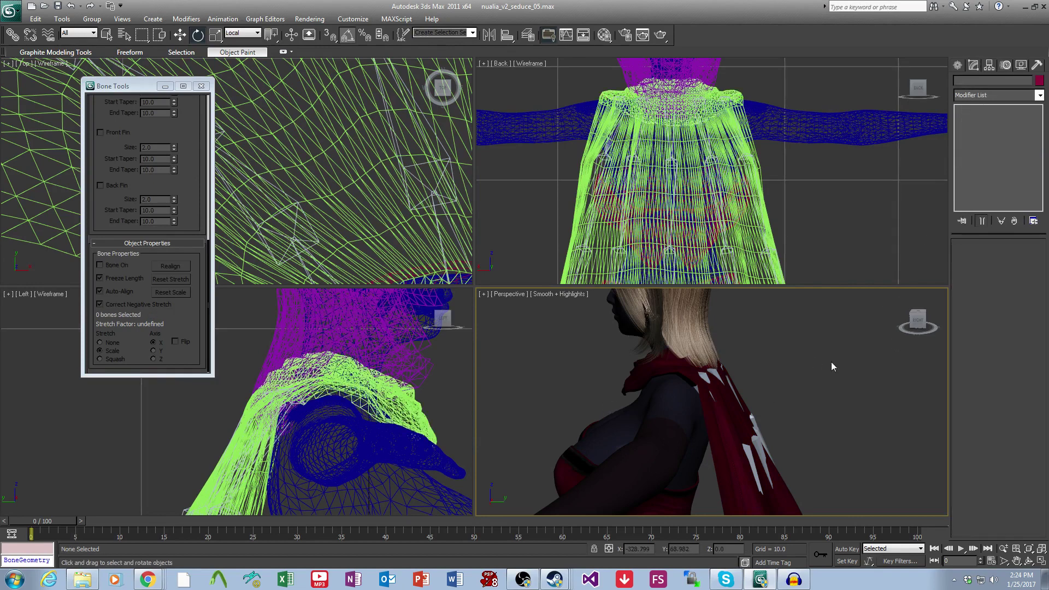
Apply a Skin modifier to CLOAK AUTORIG and add Bone001 through Bone035 to its bones.
left_click(738, 435)
left_click(995, 96)
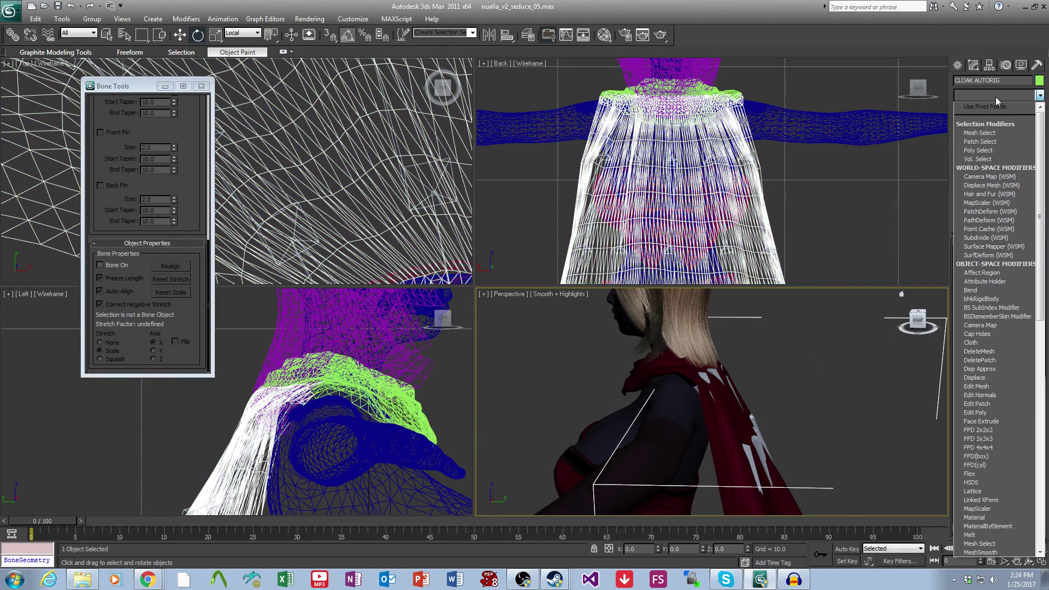
scroll(995, 97, "down", 5)
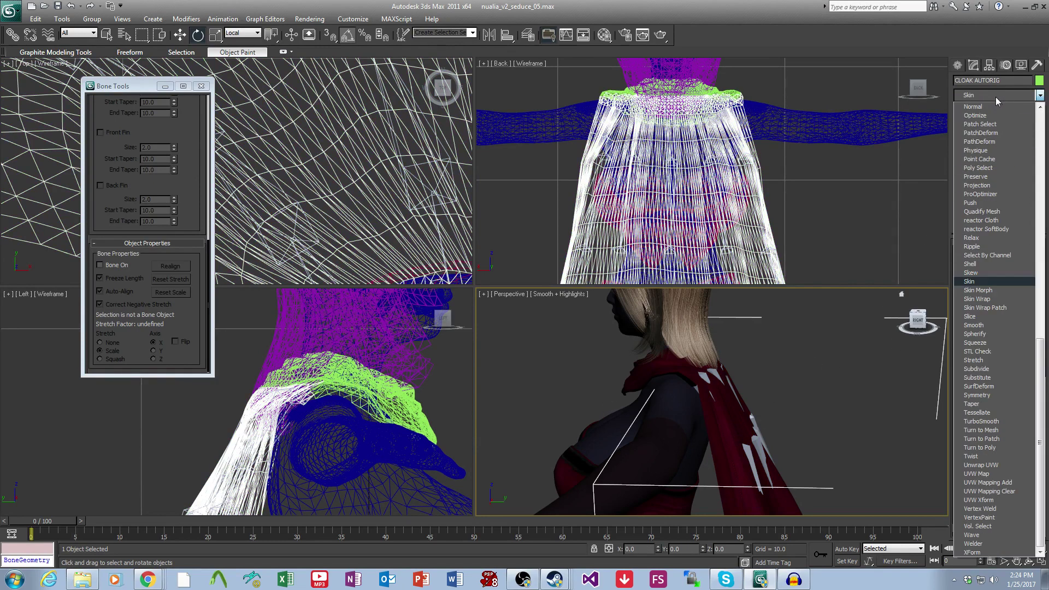
left_click(969, 282)
left_click(993, 384)
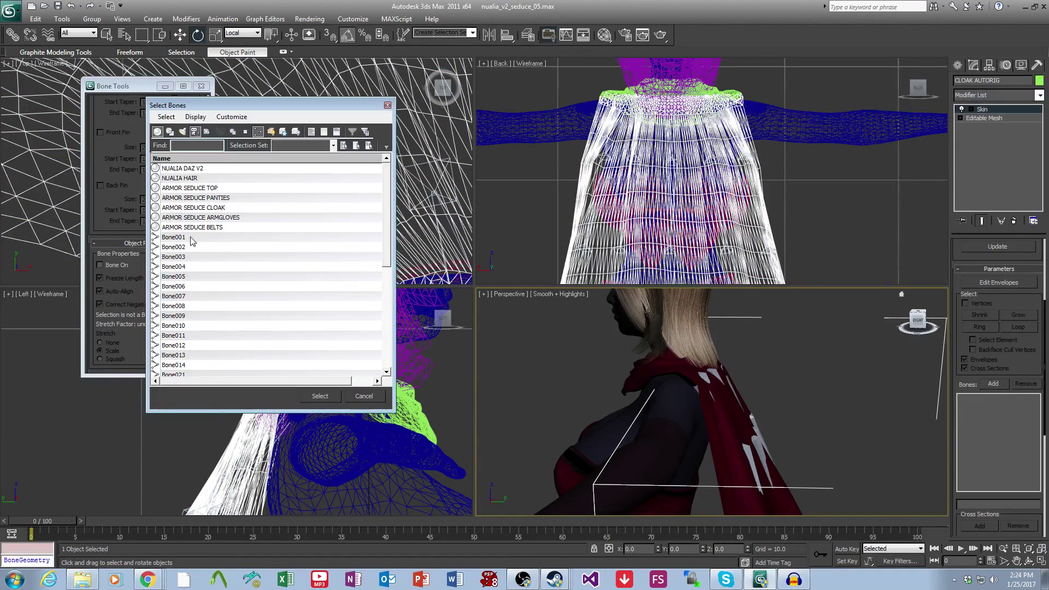
left_click_drag(192, 242, 414, 477)
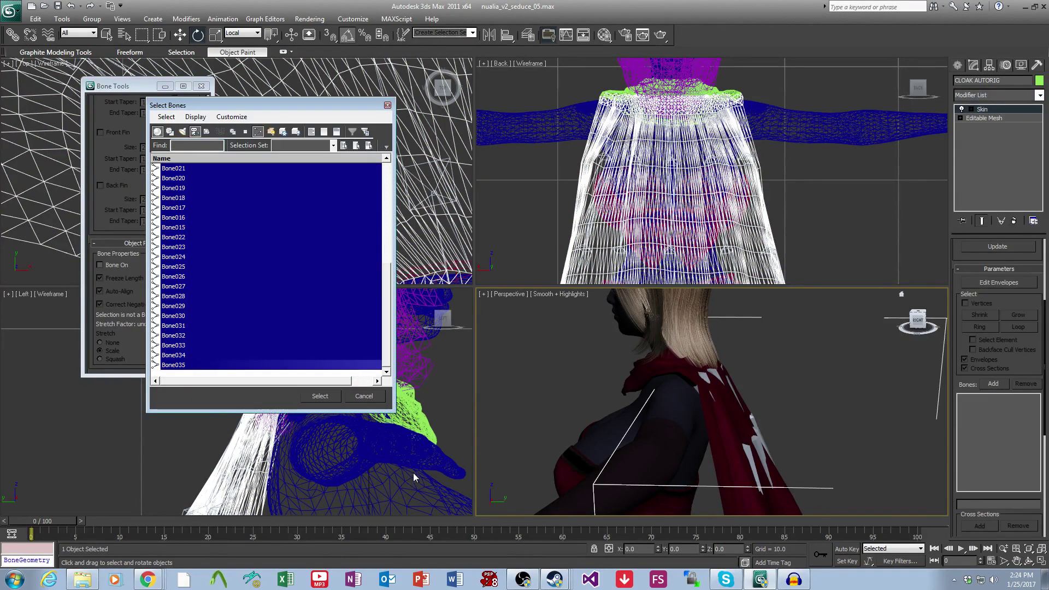
left_click(320, 396)
left_click(971, 109)
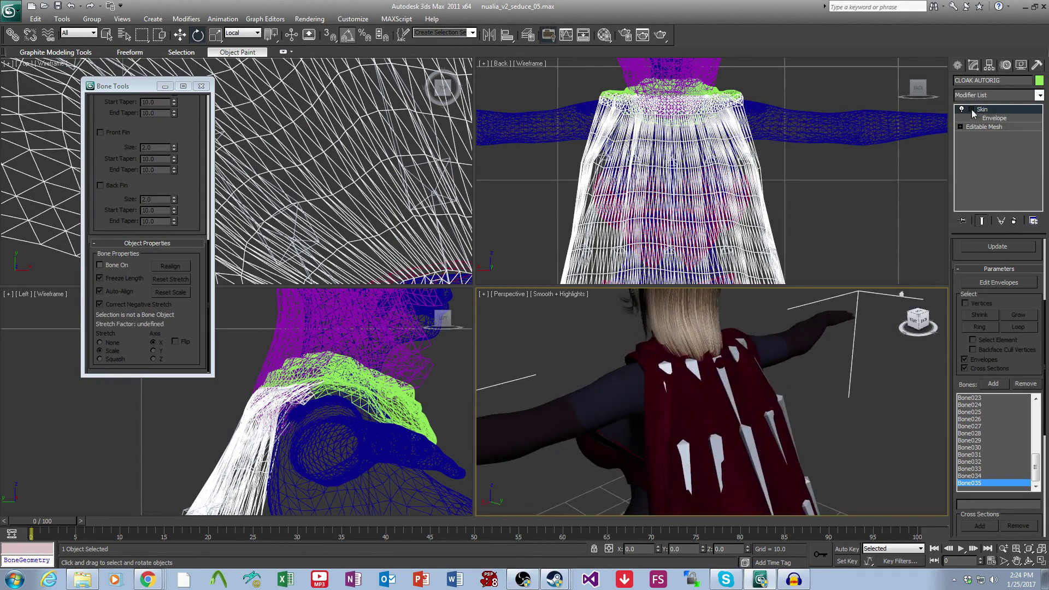
Deselect the cloak, select the top bone of the outermost chain on the character's left, and run the BoneEnumerator.ms script.
scroll(812, 361, "up", 2)
scroll(812, 352, "up", 2)
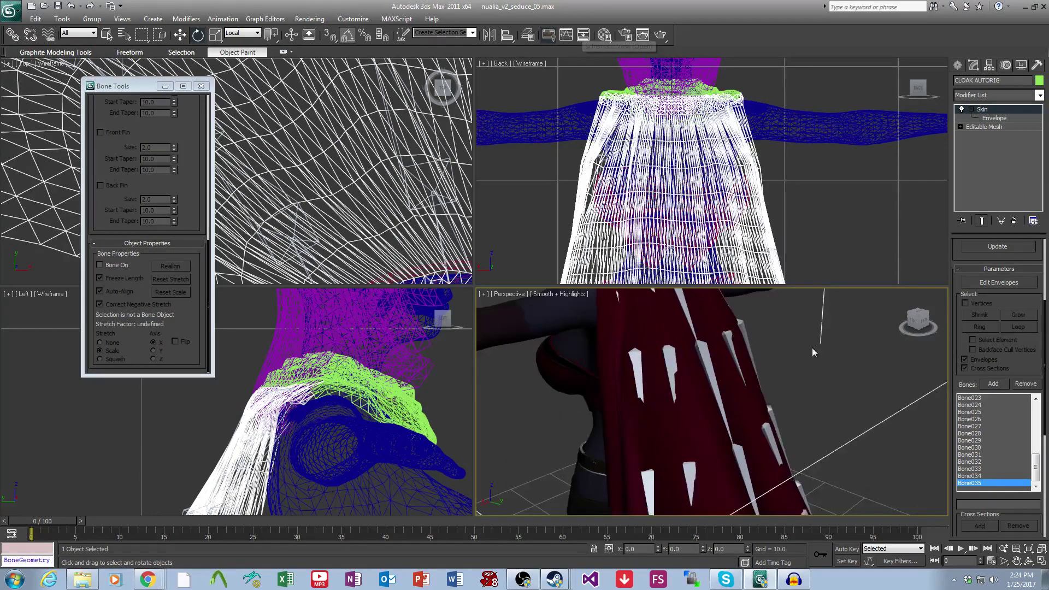
scroll(811, 353, "down", 3)
left_click(810, 402)
middle_click_drag(811, 402, 756, 399, "alt")
scroll(688, 372, "up", 3)
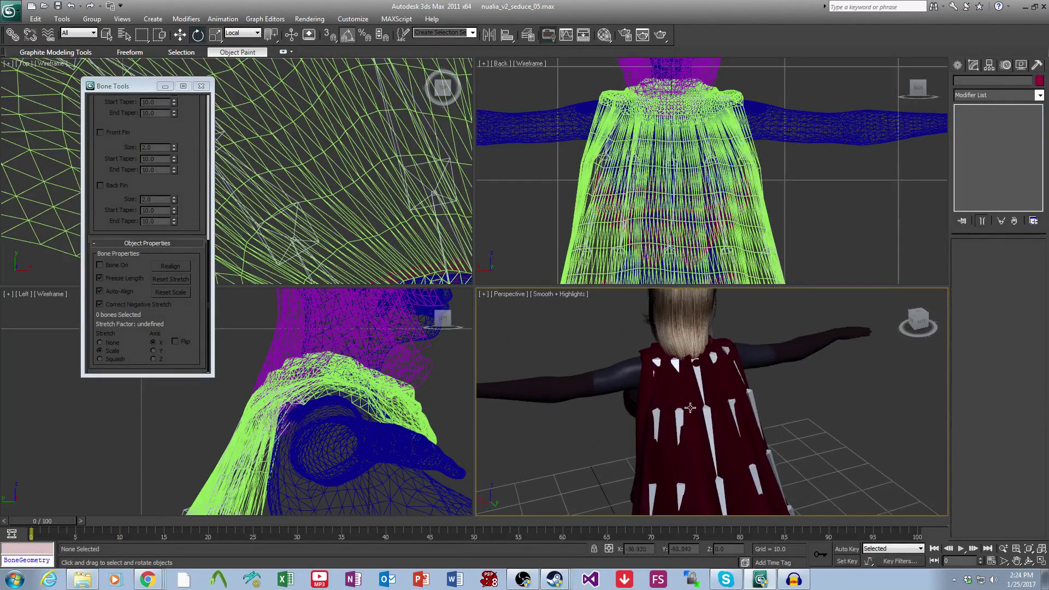
left_click(636, 333)
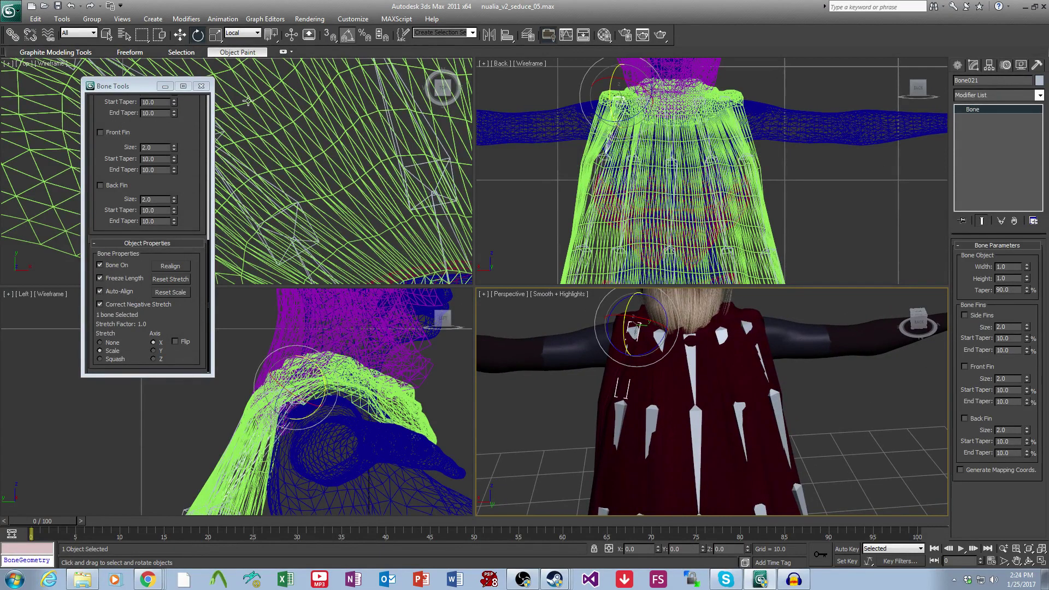
left_click(395, 18)
left_click(404, 44)
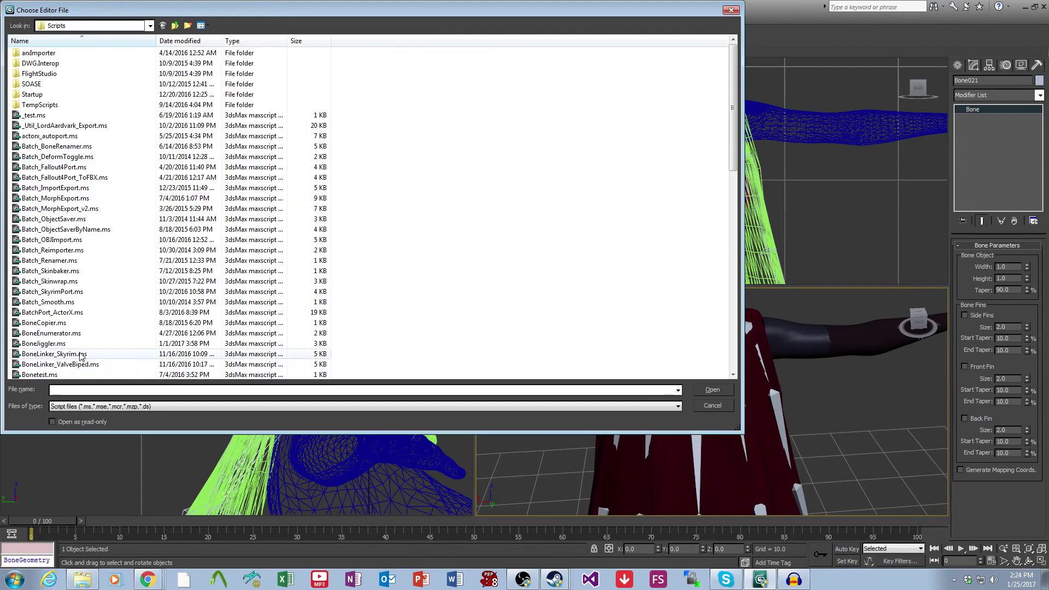
double_click(52, 333)
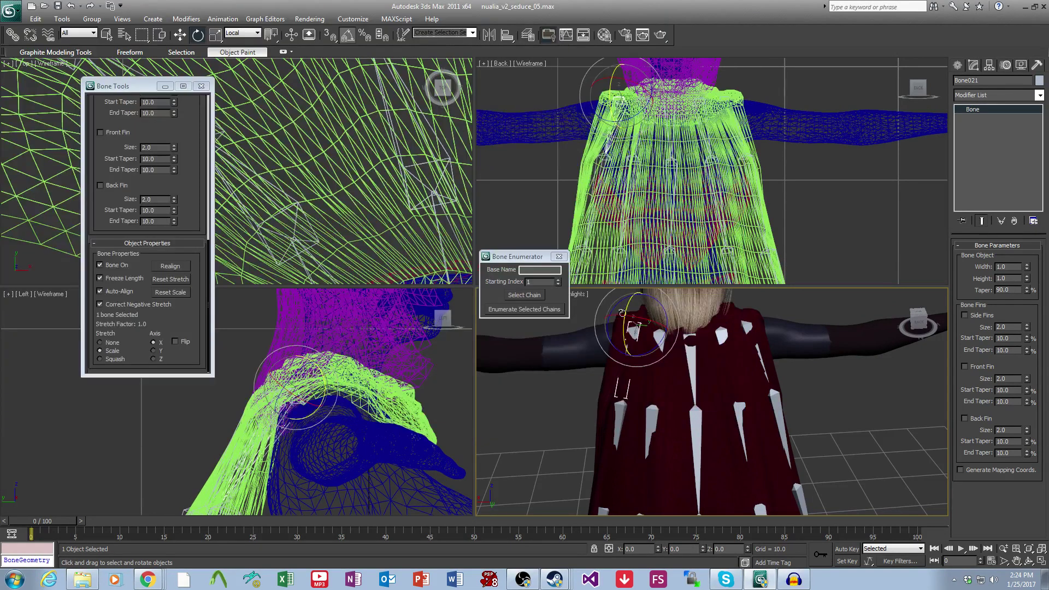
Select the whole outermost chain on the character's left and enumerate it with the base name Cloak.Right_2.
left_click(524, 295)
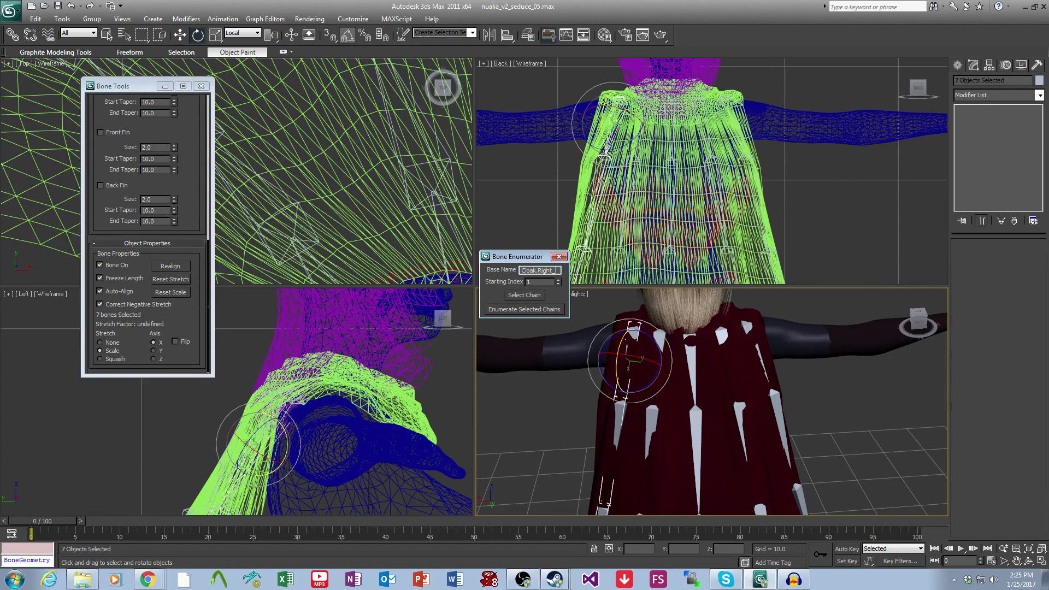
left_click(540, 310)
left_click(540, 331)
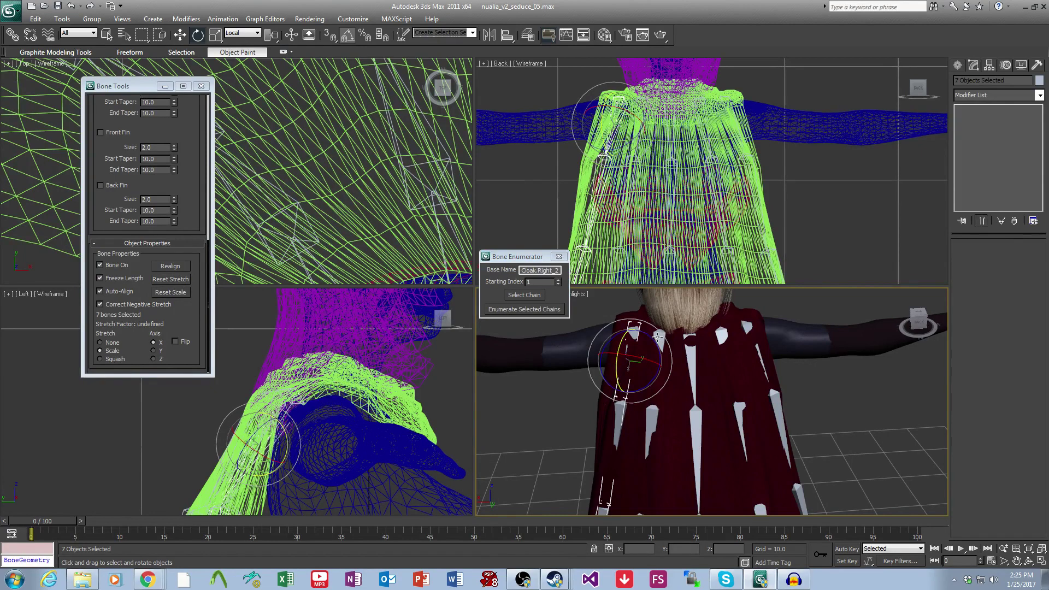
Select the inner chain on the character's left and enumerate it with the base name Cloak.Right_1.
left_click(525, 295)
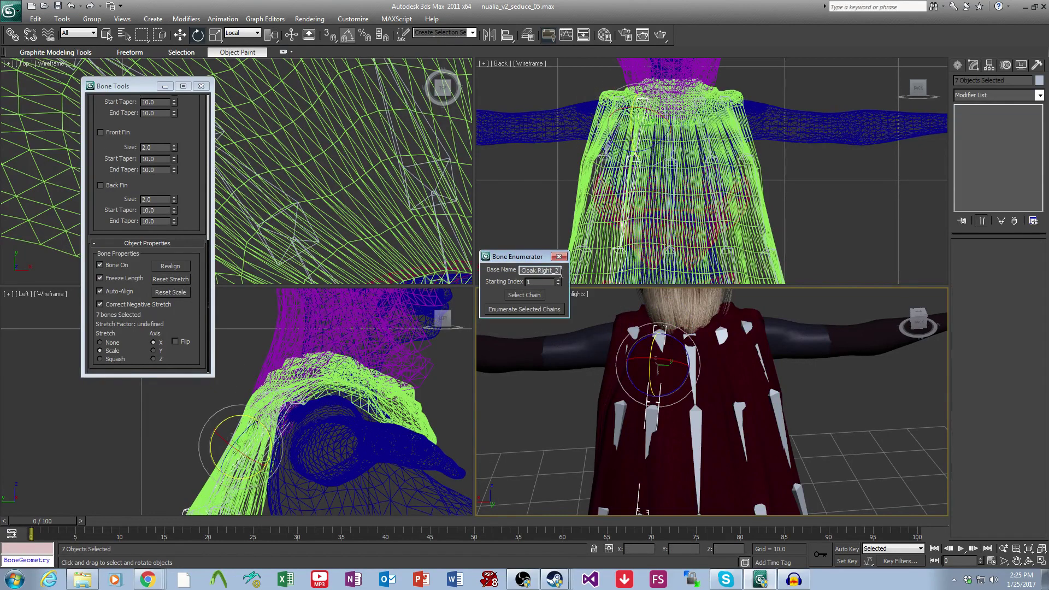
left_click(546, 308)
left_click(544, 322)
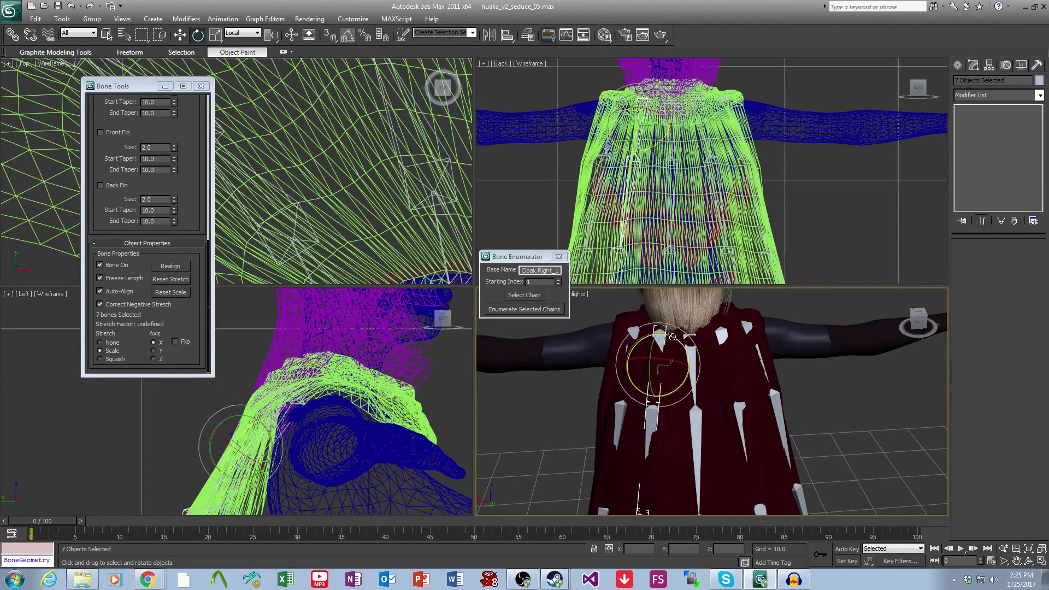
Select the middle bone chain of the cloak and enumerate it with the base name Cloak.Center.
left_click(692, 358)
left_click(525, 295)
left_click_drag(559, 269, 542, 270)
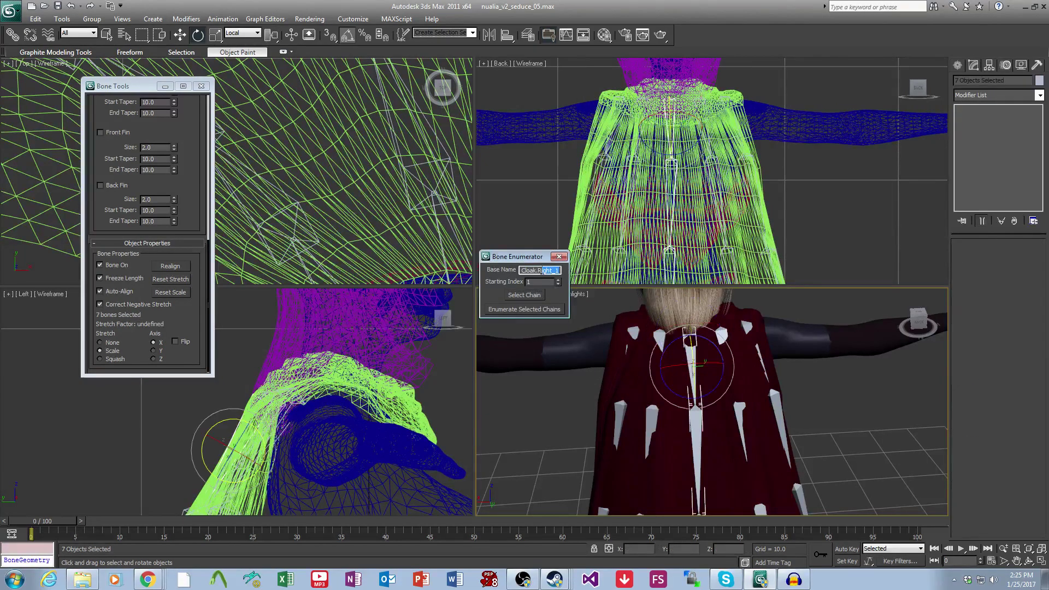
type("Center")
left_click(514, 310)
left_click(548, 331)
left_click(726, 329)
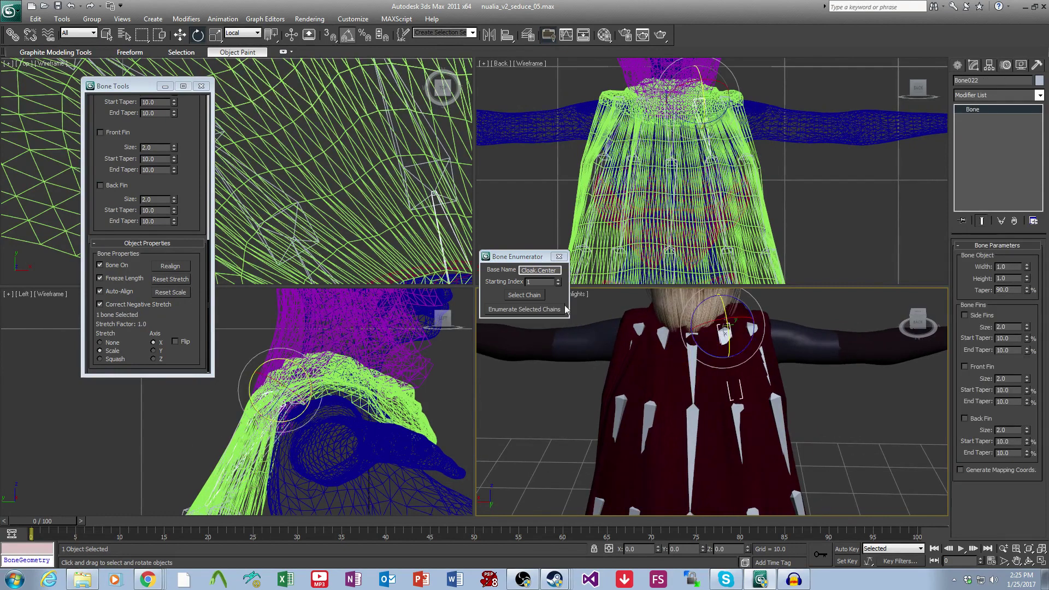
left_click(524, 295)
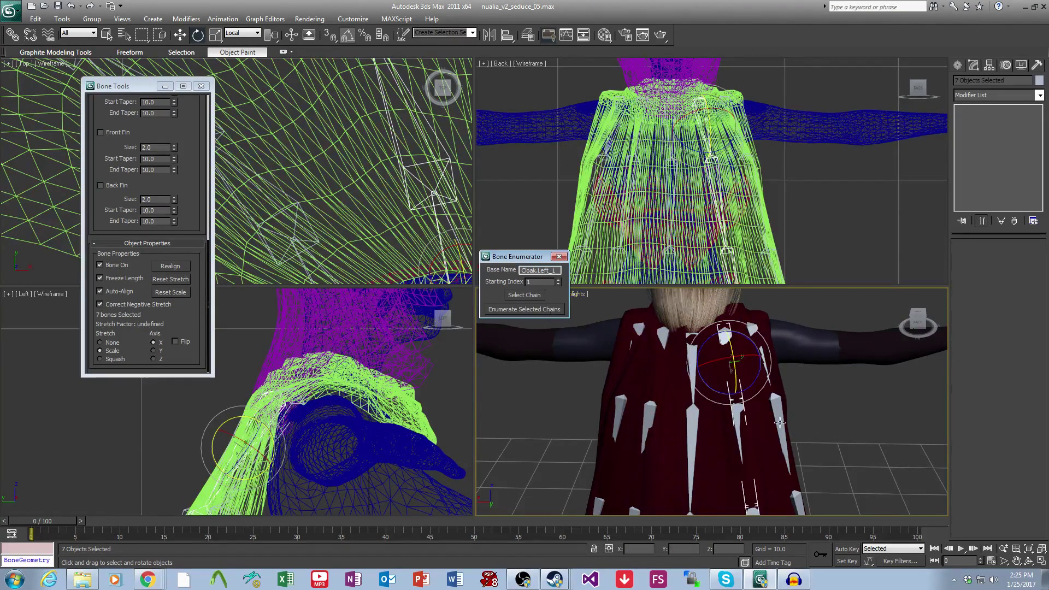
middle_click_drag(802, 426, 811, 420, "alt")
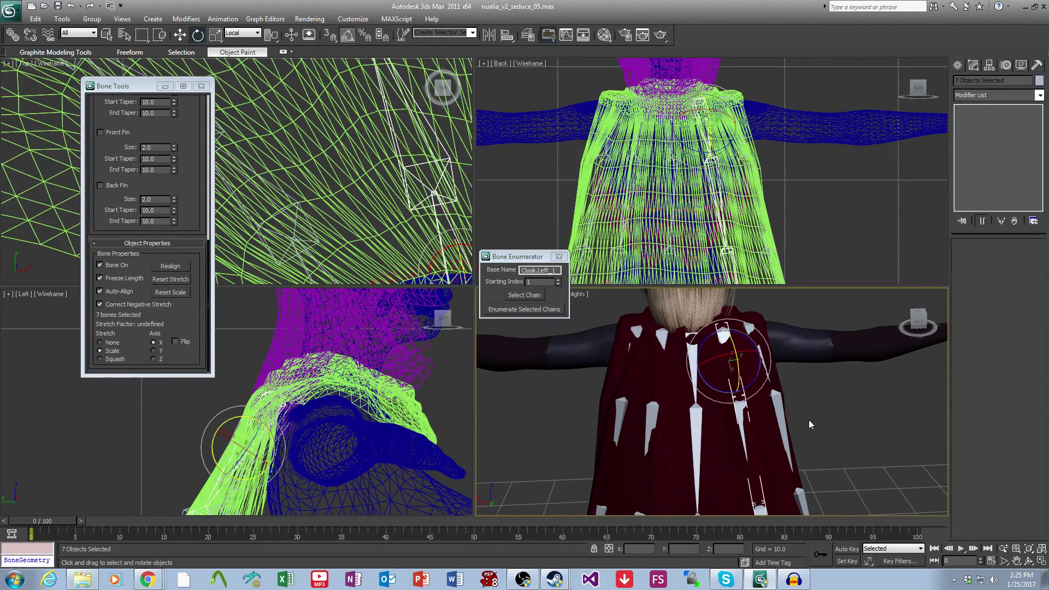
Select the outermost chain on the character's right and enumerate it with the base name Cloak.Right_2.
double_click(752, 325)
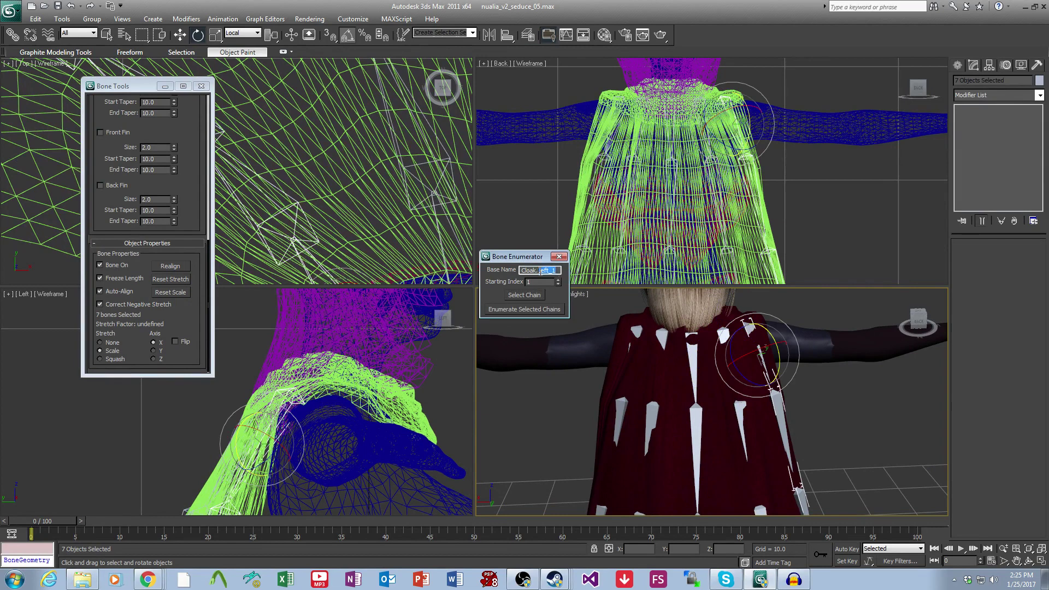
type("Right_1")
key("BackSpace")
type("2")
left_click(549, 309)
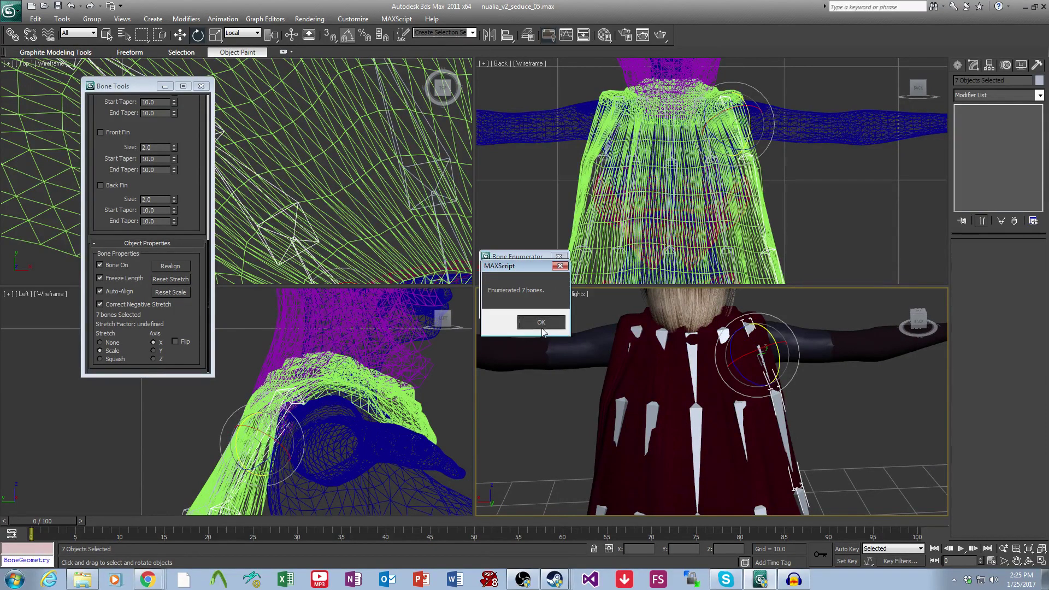
left_click(540, 321)
Select the inner bone chain on the character's right and enumerate it with the base name Cloak.Right_1.
left_click(723, 334)
left_click(558, 270)
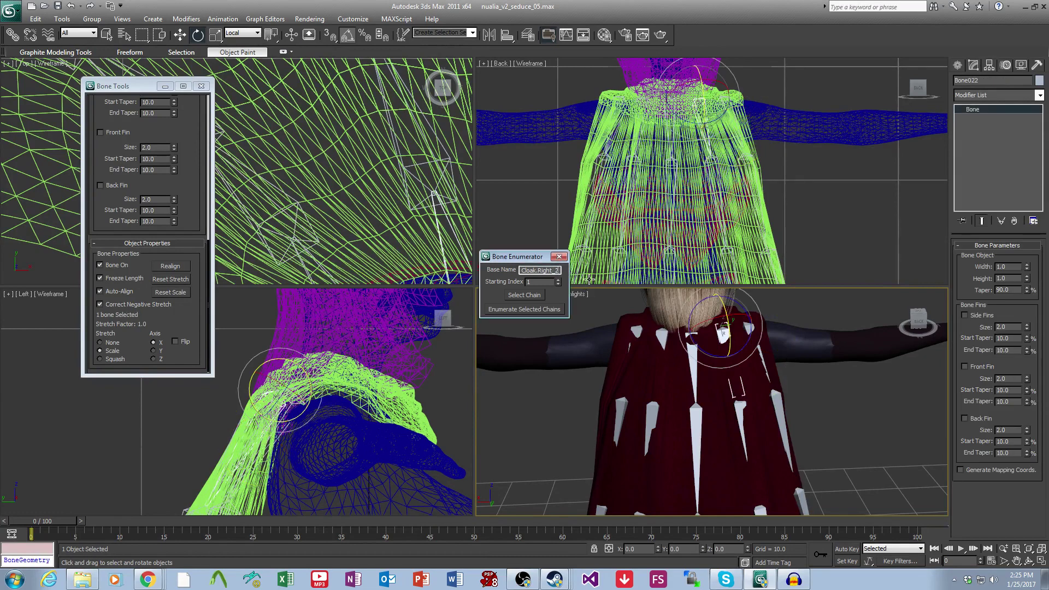
key("BackSpace")
type("1")
left_click(540, 309)
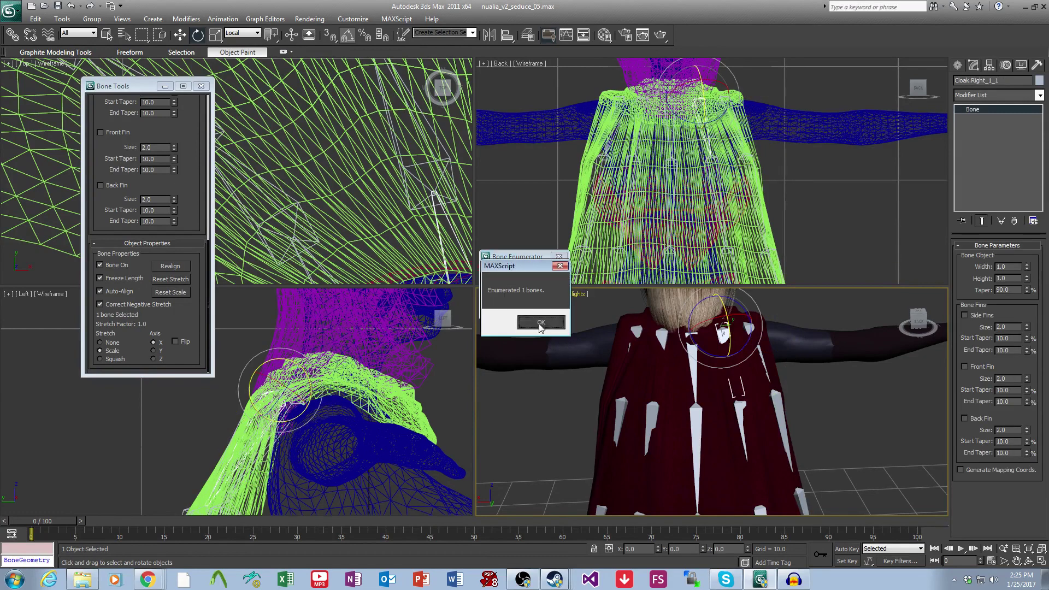
left_click(540, 323)
Select the whole inner bone chain on the character's left and enumerate it with the base name Cloak.Left_1.
left_click(551, 270)
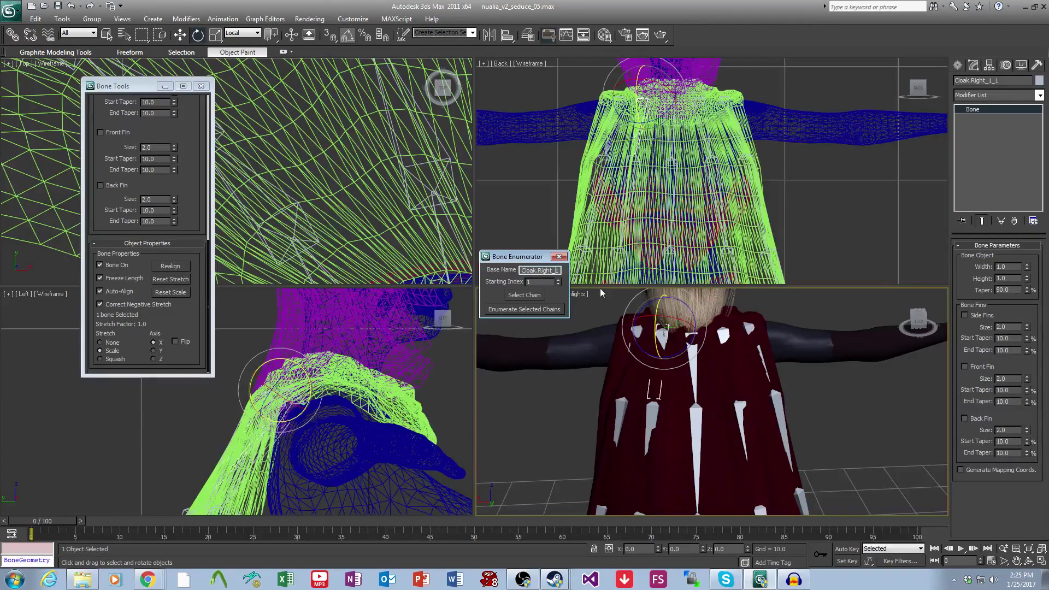
key("BackSpace")
key("BackSpace")
key("BackSpace")
key("BackSpace")
key("BackSpace")
type("Left")
left_click(532, 310)
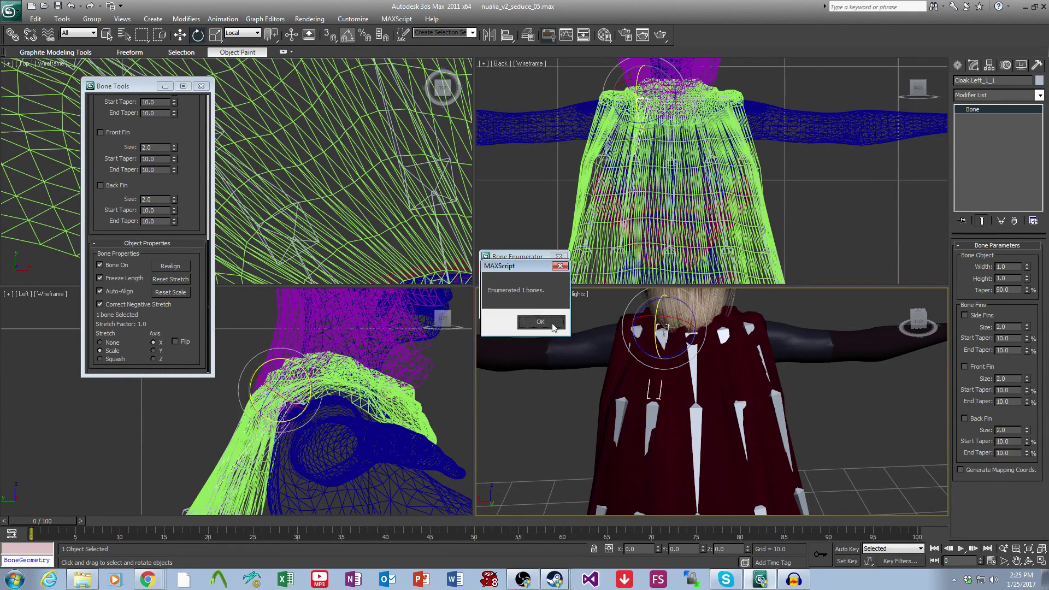
left_click(553, 326)
left_click(533, 297)
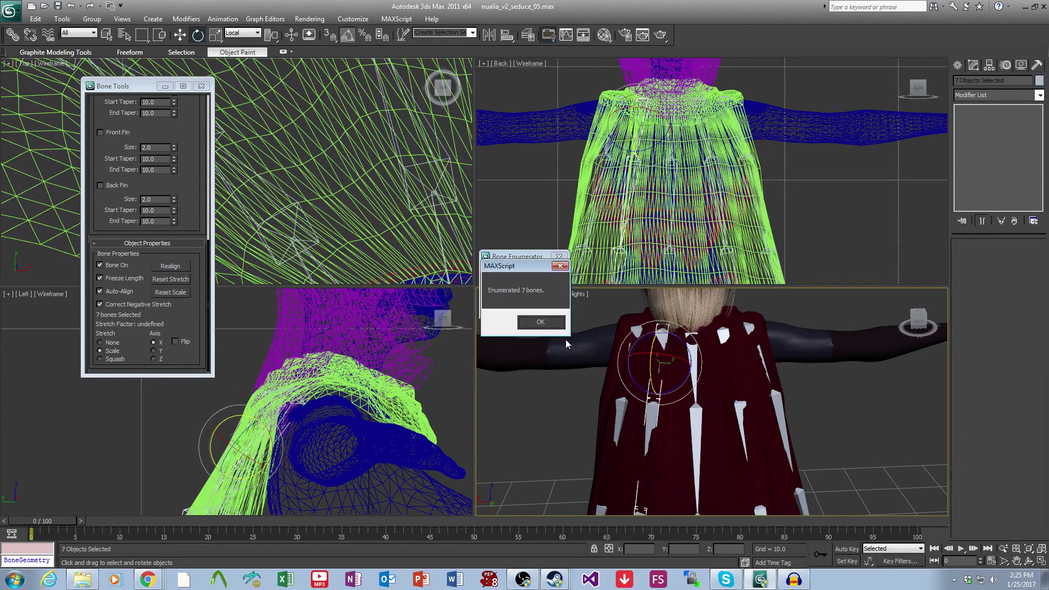
left_click(554, 325)
Select the whole outermost bone chain on the character's left and enumerate it with the base name Cloak.Left_2.
left_click(636, 331)
left_click(560, 272)
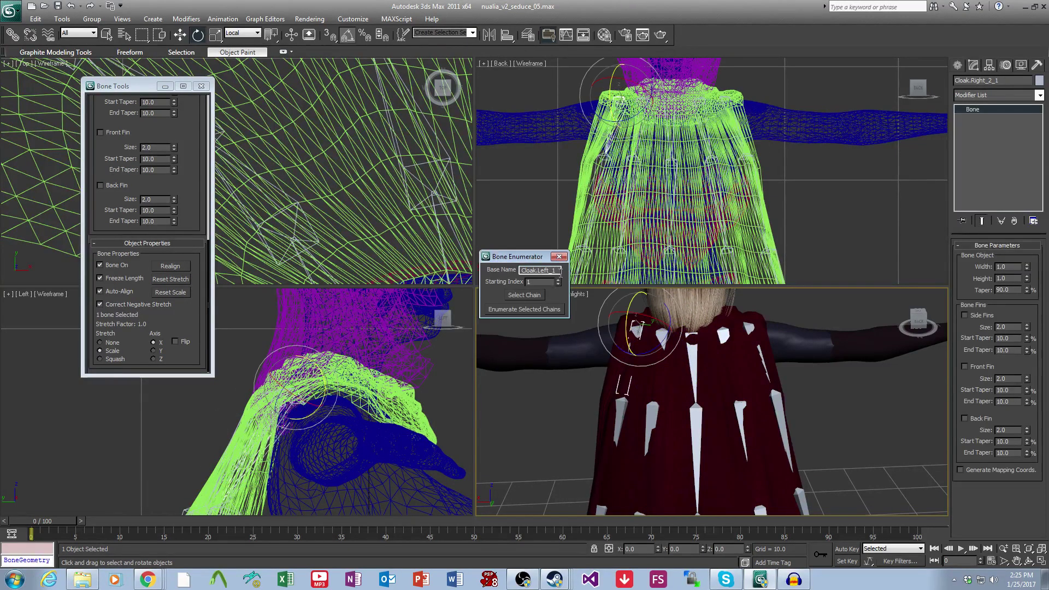
left_click(536, 297)
left_click(540, 309)
left_click(540, 322)
left_click(635, 330)
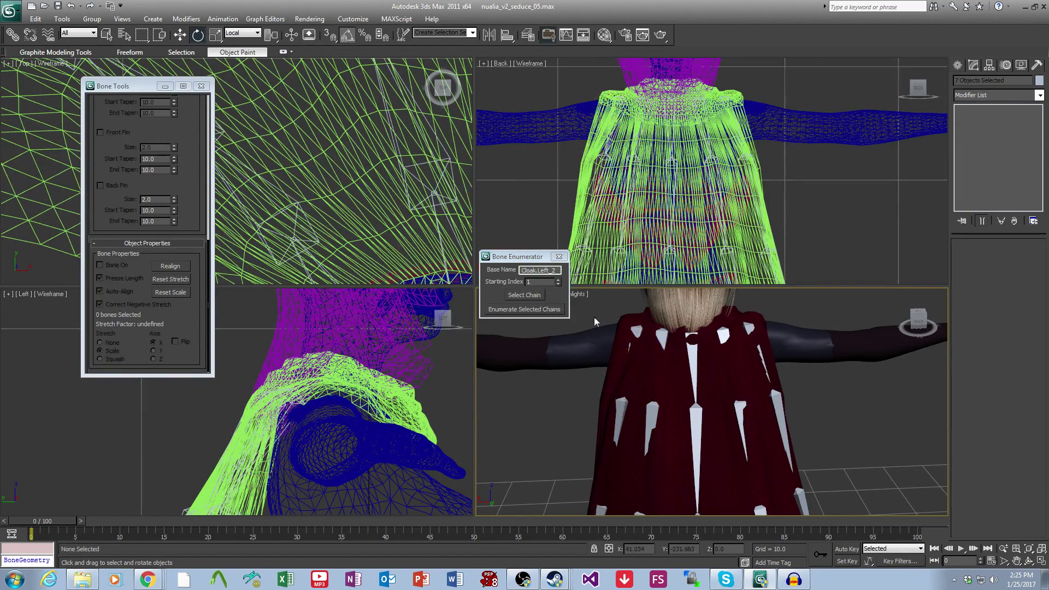
Select CLOAK AUTORIG and enter its Skin envelope editing with vertex selection enabled.
left_click(752, 327)
left_click(788, 378)
left_click(754, 376)
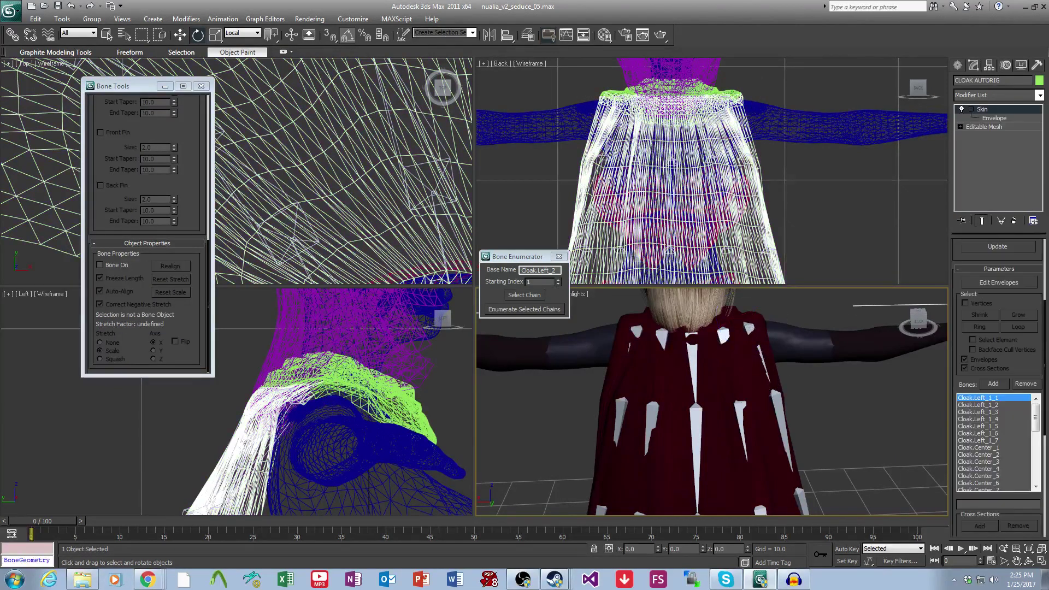
mouse_move(1034, 419)
left_mouse_down()
mouse_move(1034, 474)
mouse_move(1033, 410)
left_mouse_up()
left_click(992, 118)
left_click(982, 302)
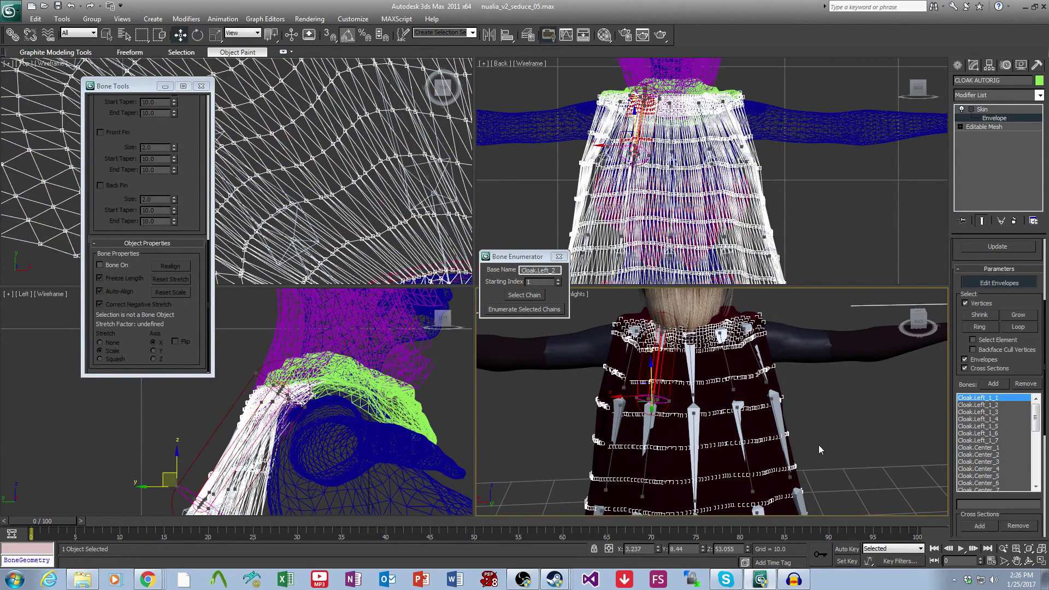
Examine the envelope and vertex weights of every cloak bone in the Skin bone list, from Cloak.Left_1_1 to Cloak.Right_2_7, and leave envelope editing.
middle_click_drag(843, 447, 842, 434)
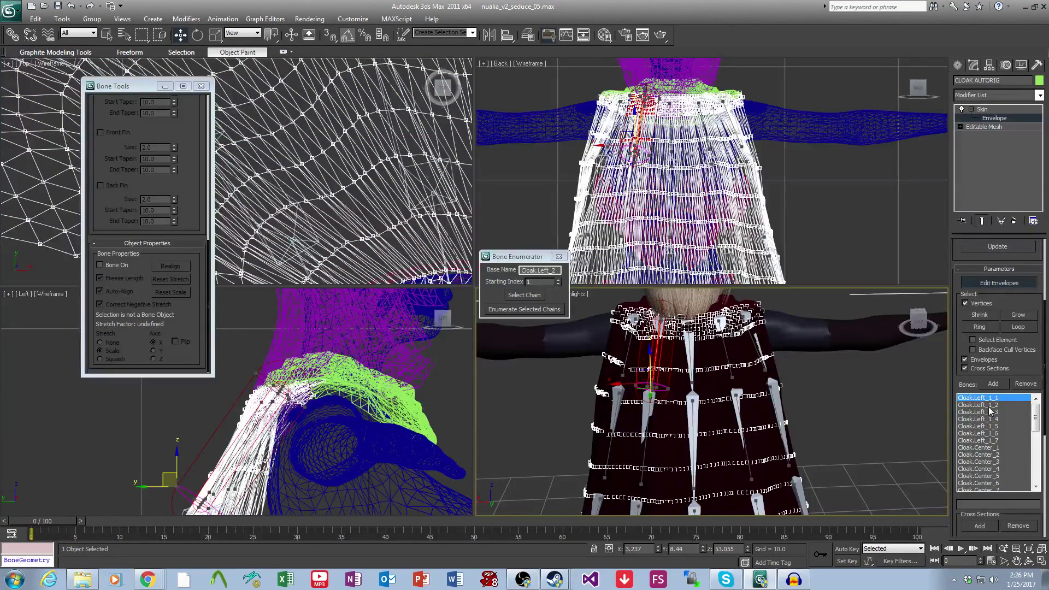
key("Down")
key("Down")
key("Down")
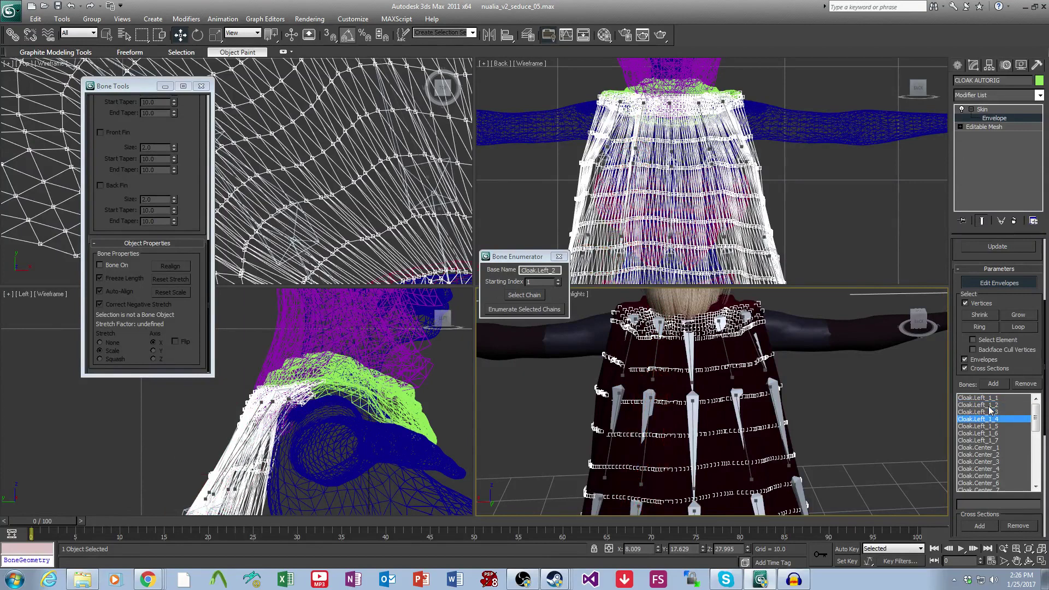
key("Down")
key("Down")
key("Down")
key("Down")
key("Down")
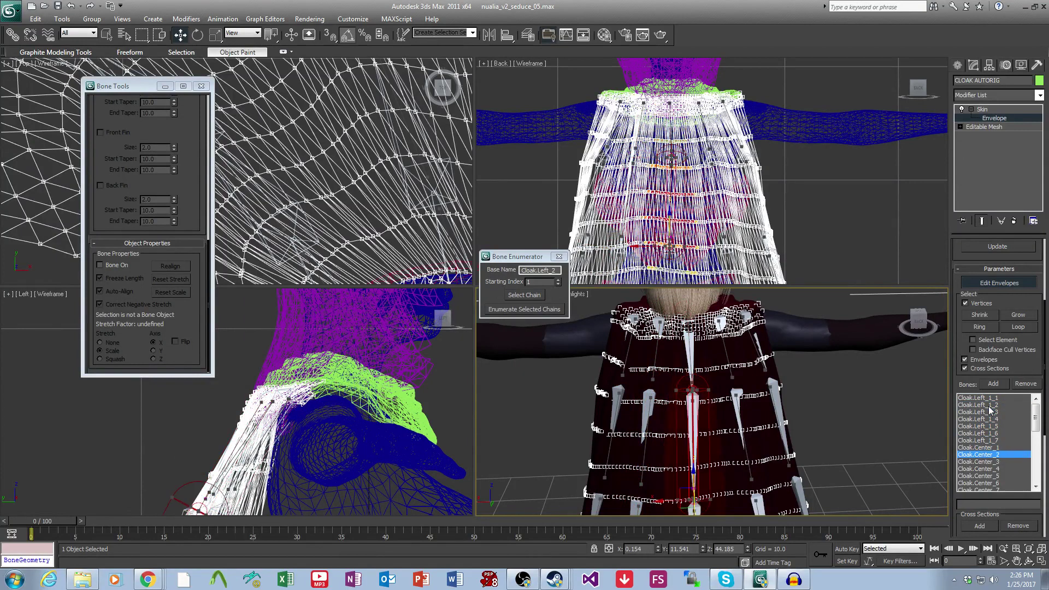
key("Down")
key("Down")
key("Down")
key("Down")
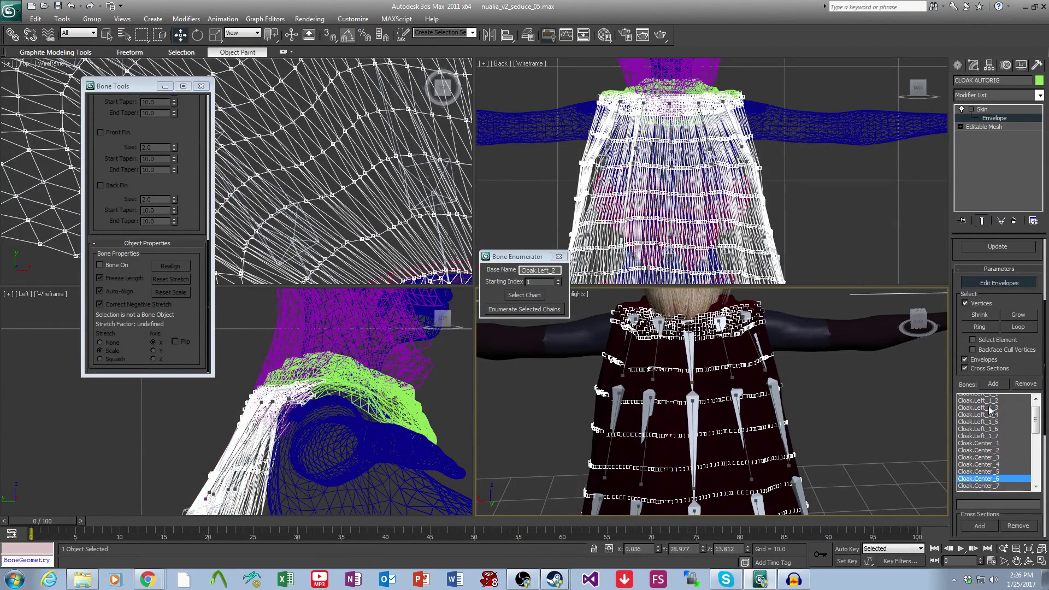
key("Down")
key("Down")
key("Down")
key("Down")
key("Down")
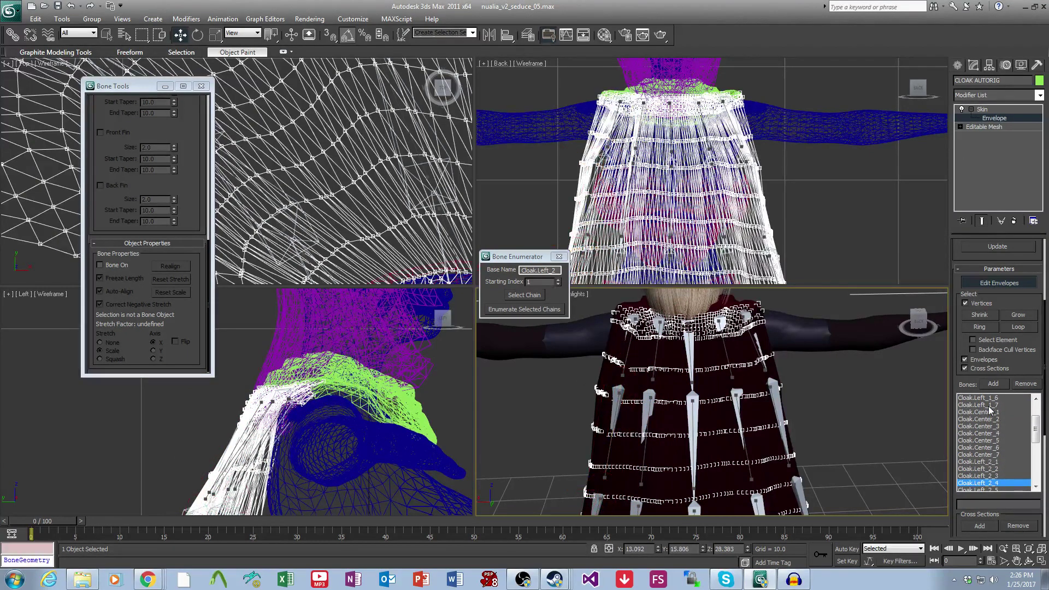
key("Down")
key("Down")
key("Down")
key("Down")
key("Down")
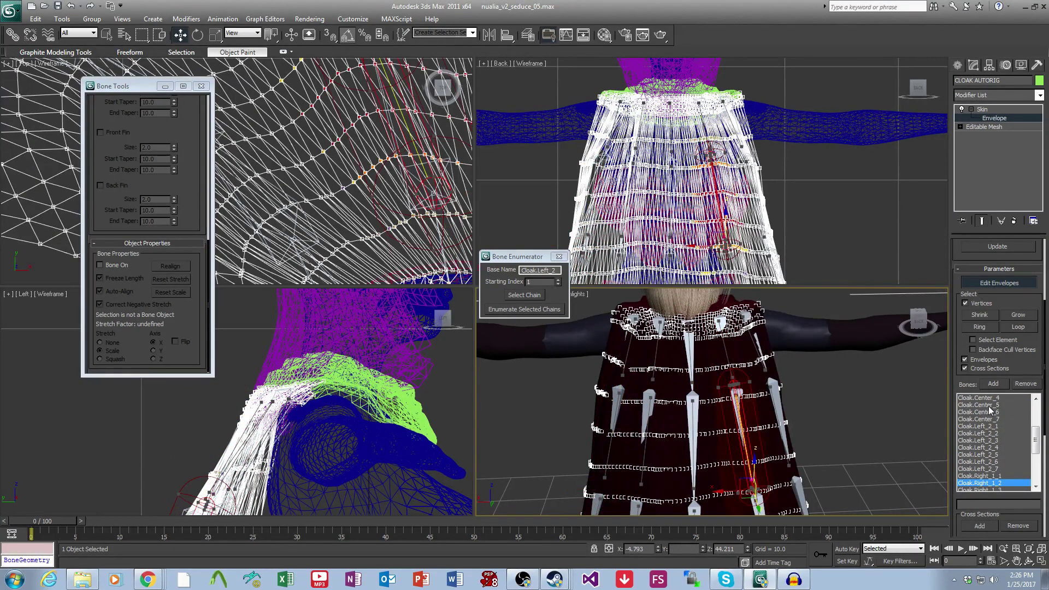
key("Down")
key("Down")
key("Down")
key("Down")
key("Down")
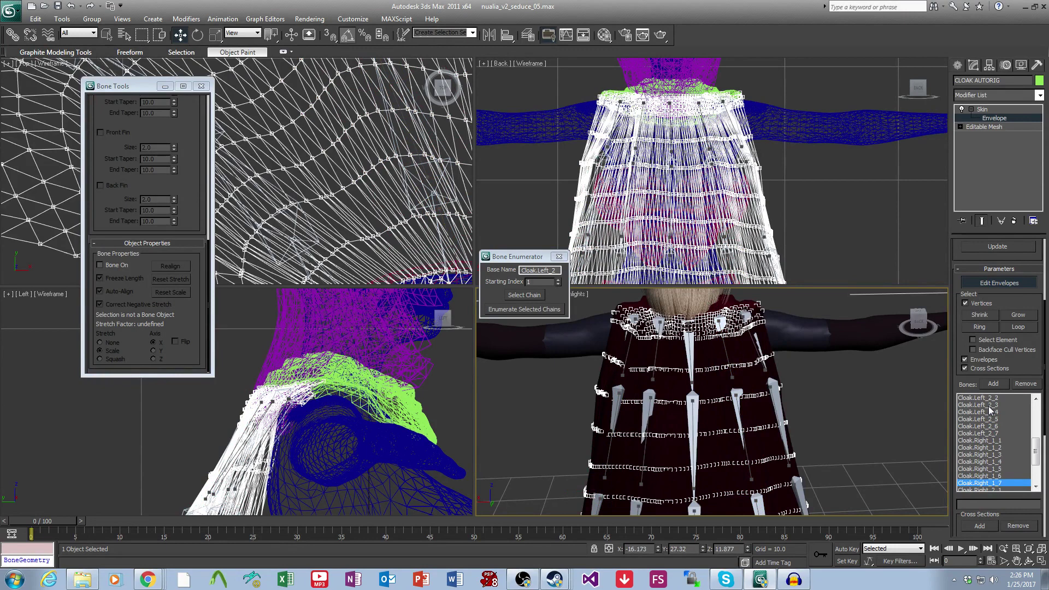
key("Down")
key("Down")
key("Down")
key("Down")
key("Down")
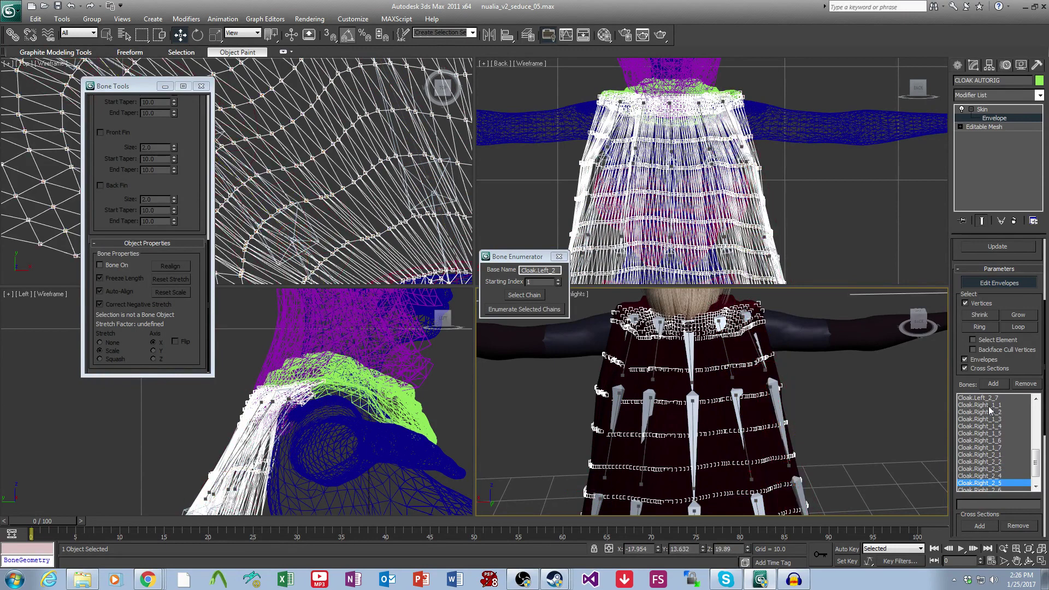
key("Down")
key("Down")
middle_click_drag(848, 414, 773, 435, "alt")
left_click(986, 109)
left_click(802, 332)
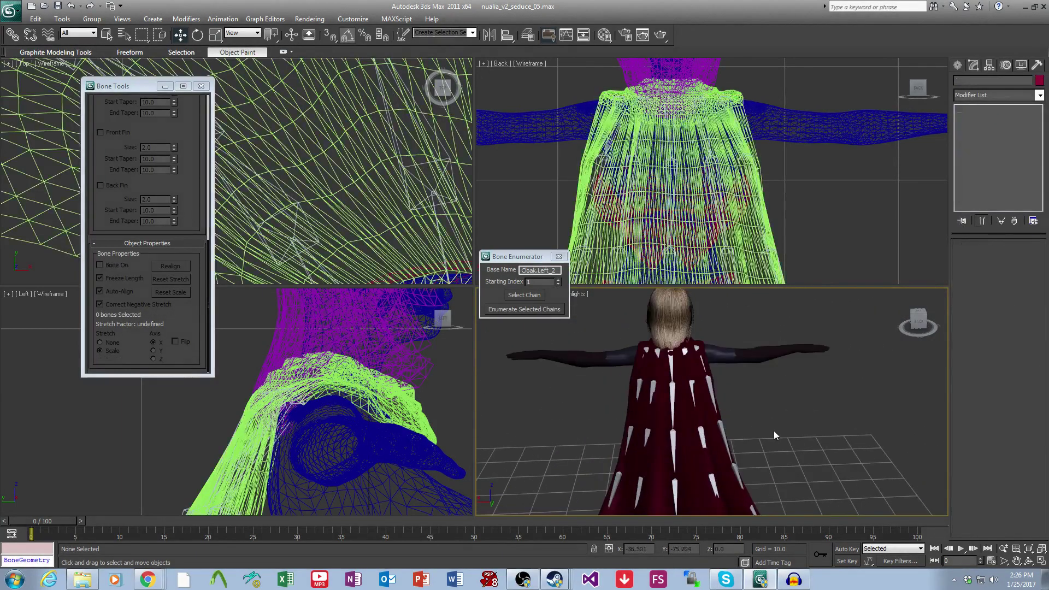
Select both CLOAK AUTORIG and ARMOR SEDUCE CLOAK and clone them as copies, keeping the name CLOAK AUTORIG001, and clear the selection.
scroll(744, 369, "up", 3)
left_click(735, 370)
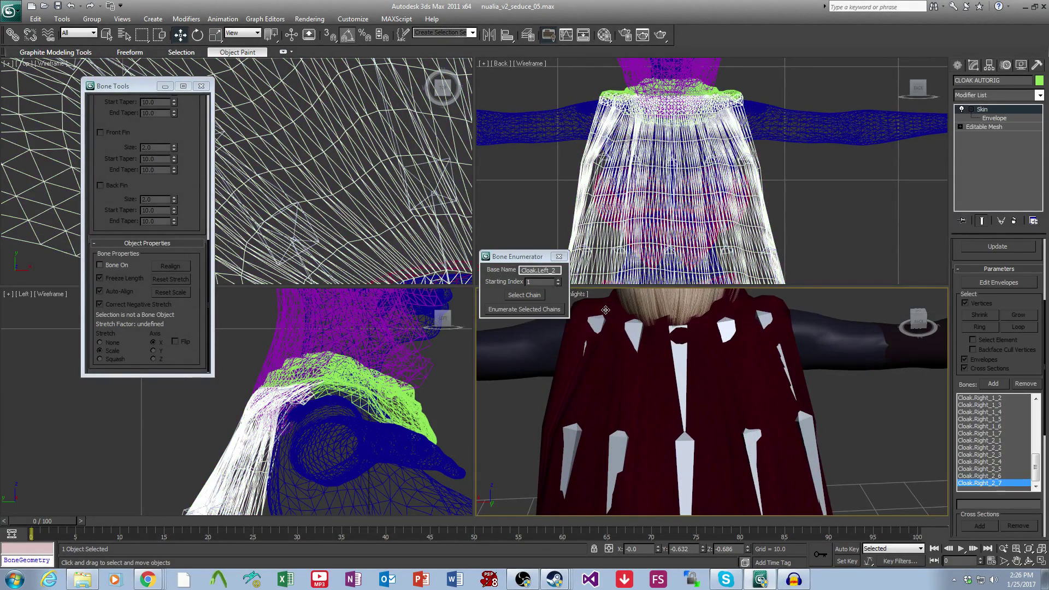
middle_click_drag(691, 353, 639, 392, "alt")
left_click(596, 373, "ctrl")
key("ctrl+v")
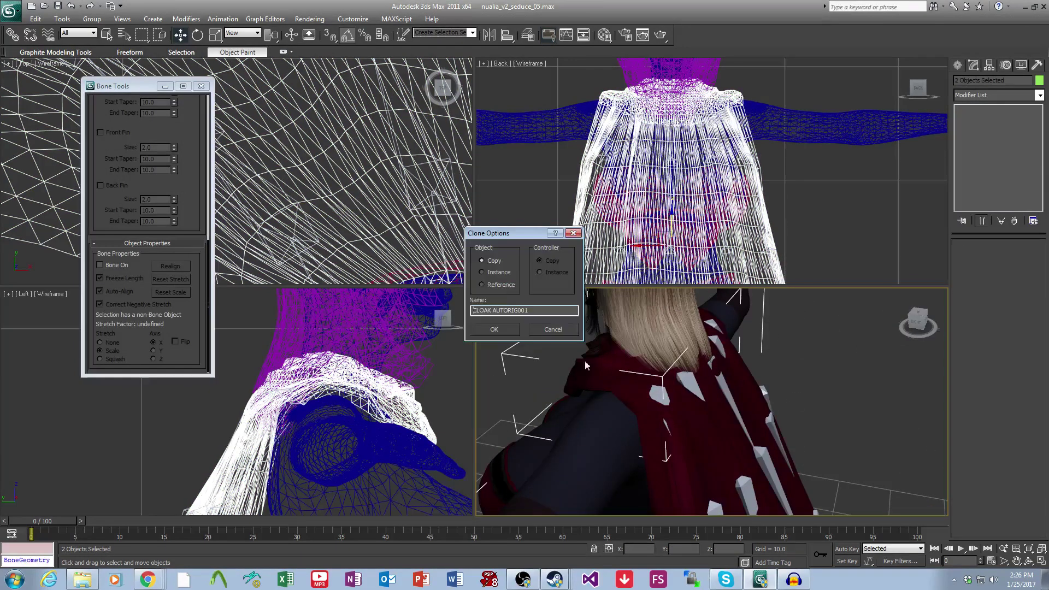
left_click(500, 328)
left_click(797, 366)
Select the original ARMOR SEDUCE CLOAK by name and collapse its Skin modifier into the mesh.
key("h")
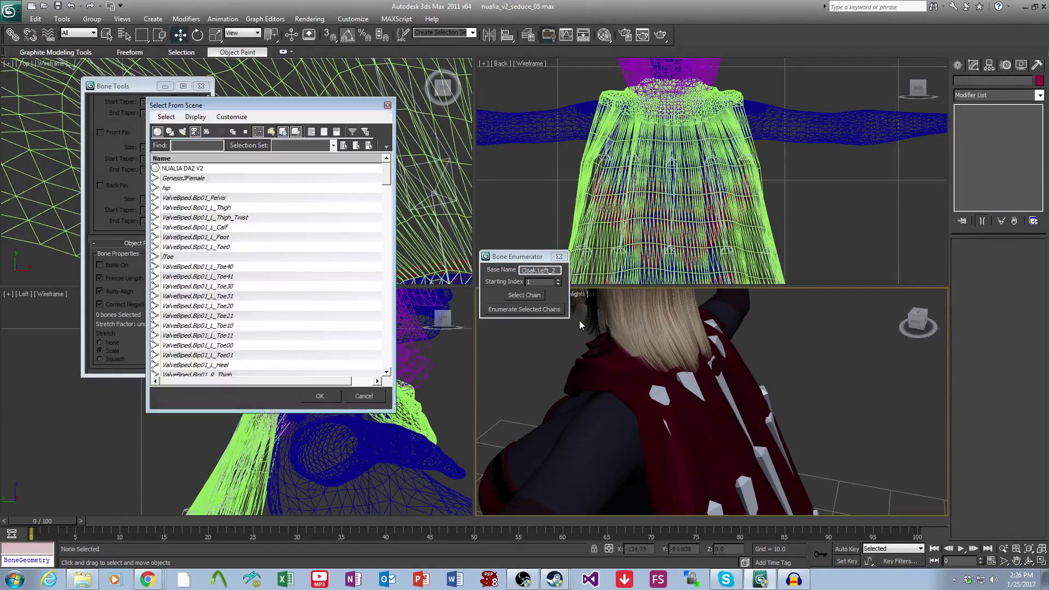
left_click(257, 133)
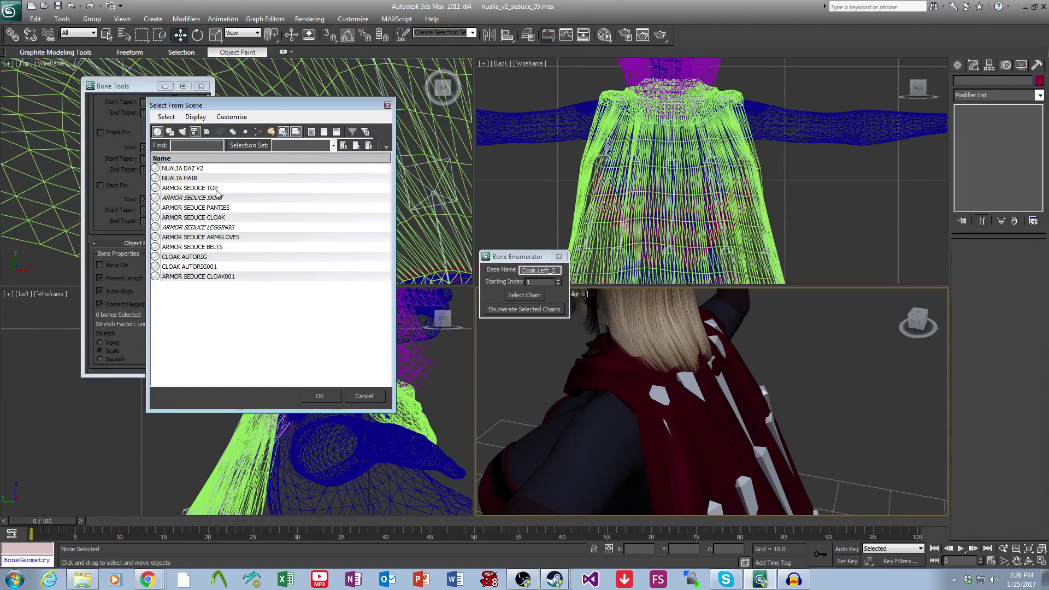
left_click(219, 217)
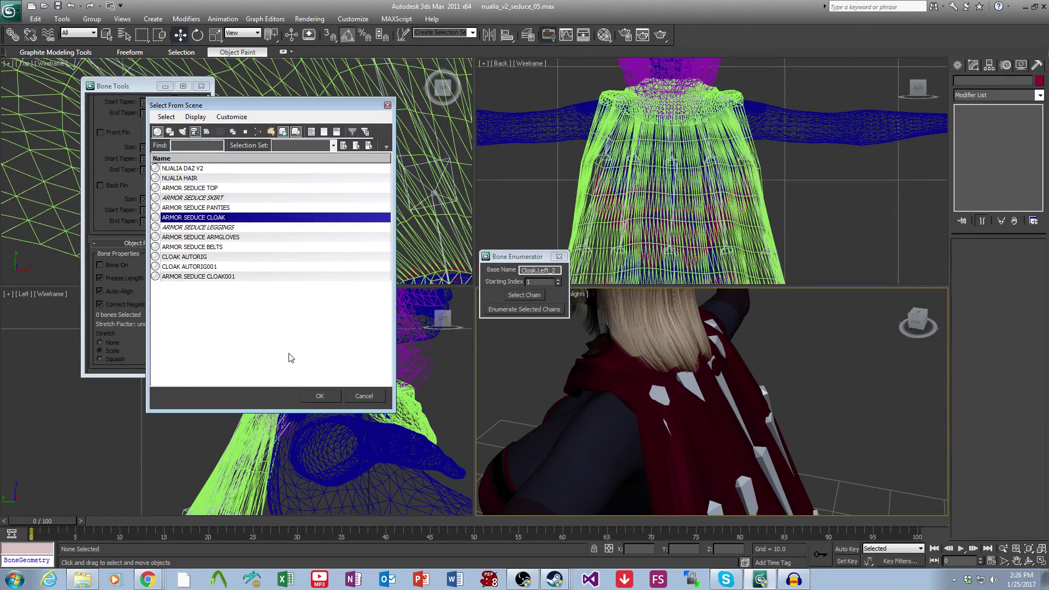
left_click(320, 395)
right_click(994, 115)
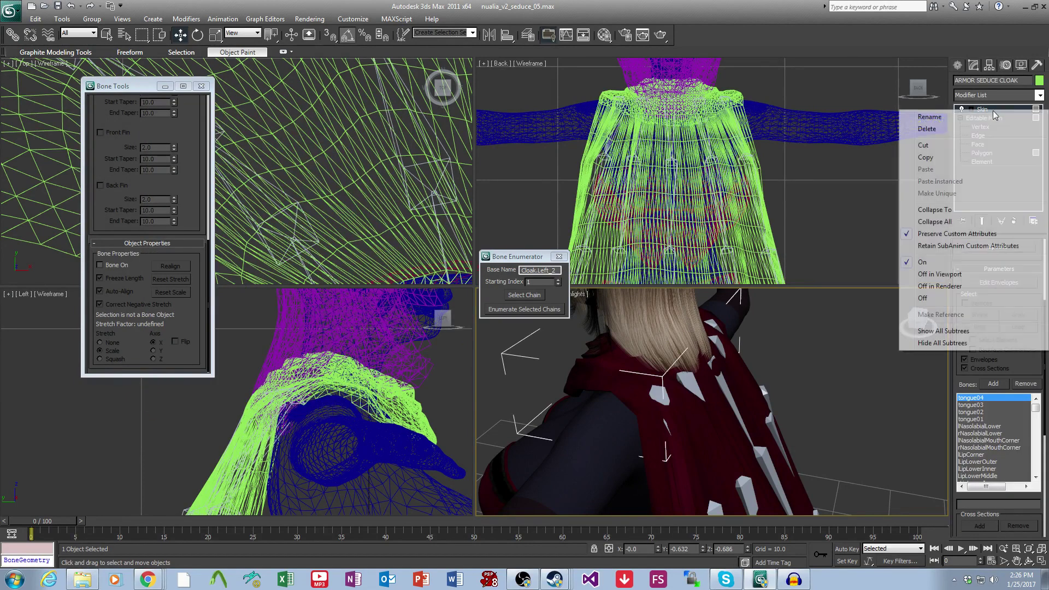
left_click(934, 209)
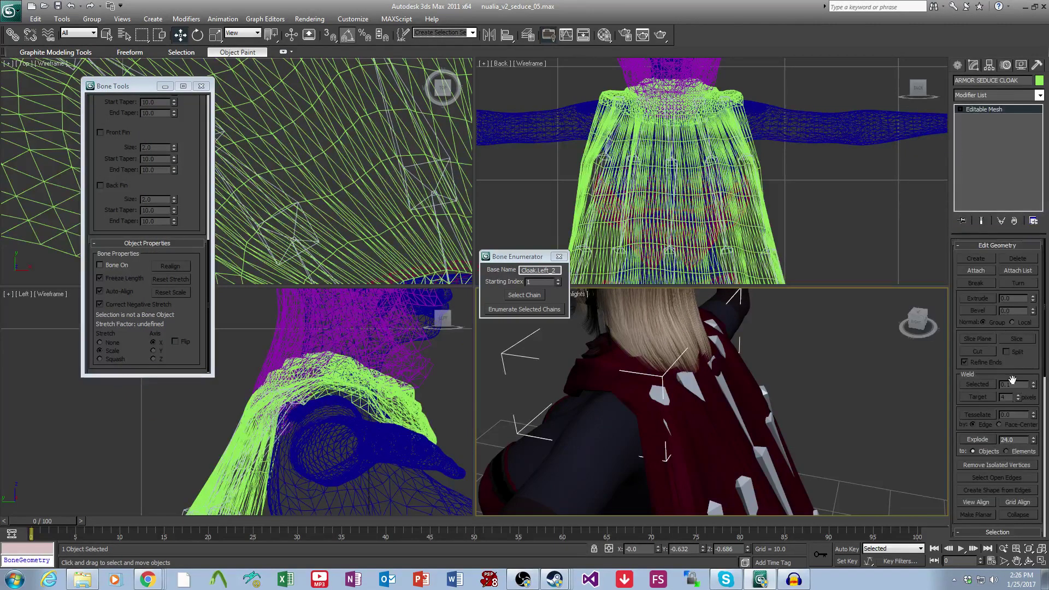
Attach the original CLOAK AUTORIG mesh to ARMOR SEDUCE CLOAK.
left_click(1018, 269)
left_click(205, 229)
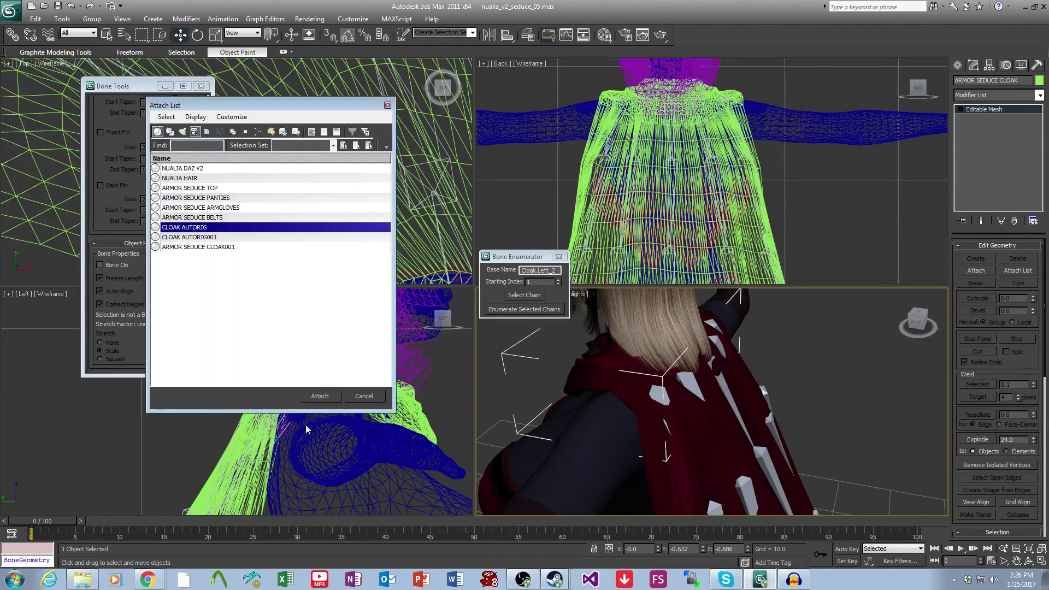
left_click(333, 399)
Apply a Skin Wrap modifier to ARMOR SEDUCE CLOAK and add CLOAK AUTORIG001 and ARMOR SEDUCE CLOAK001 as its control objects.
left_click(991, 96)
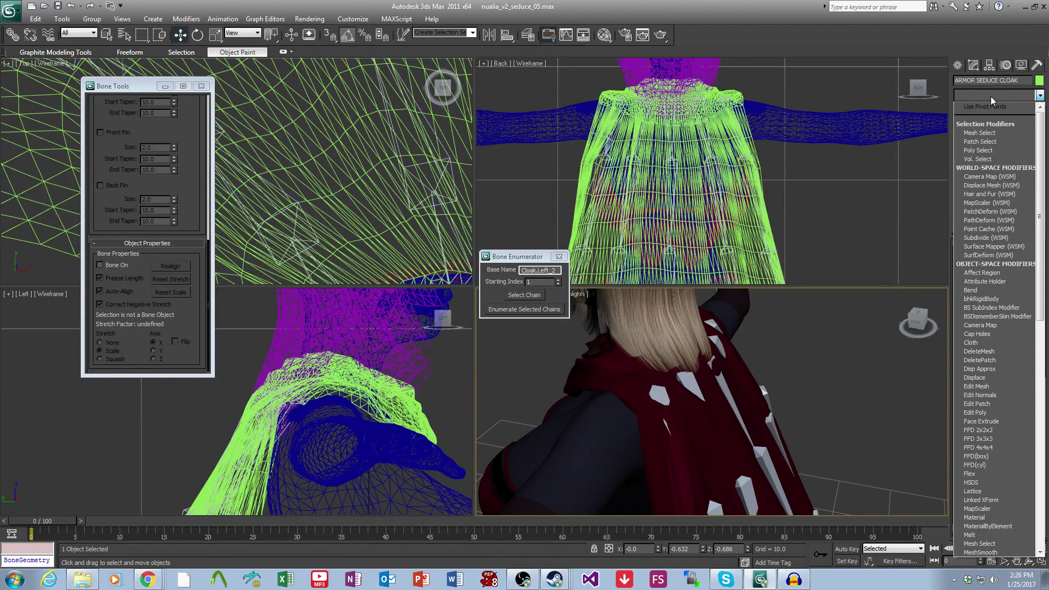
type("skin")
left_click(994, 302)
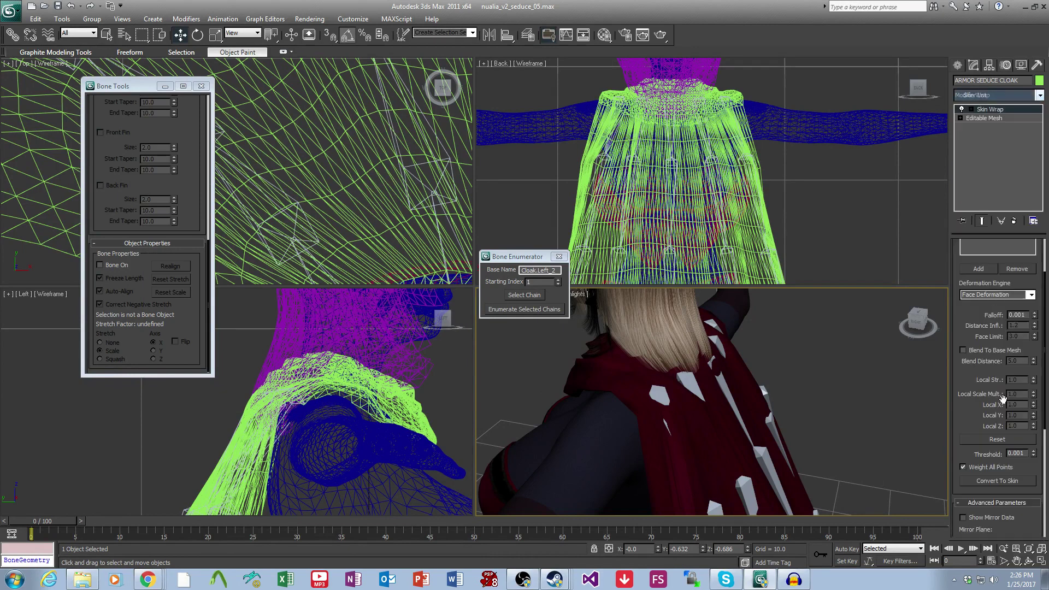
left_click_drag(999, 400, 994, 430)
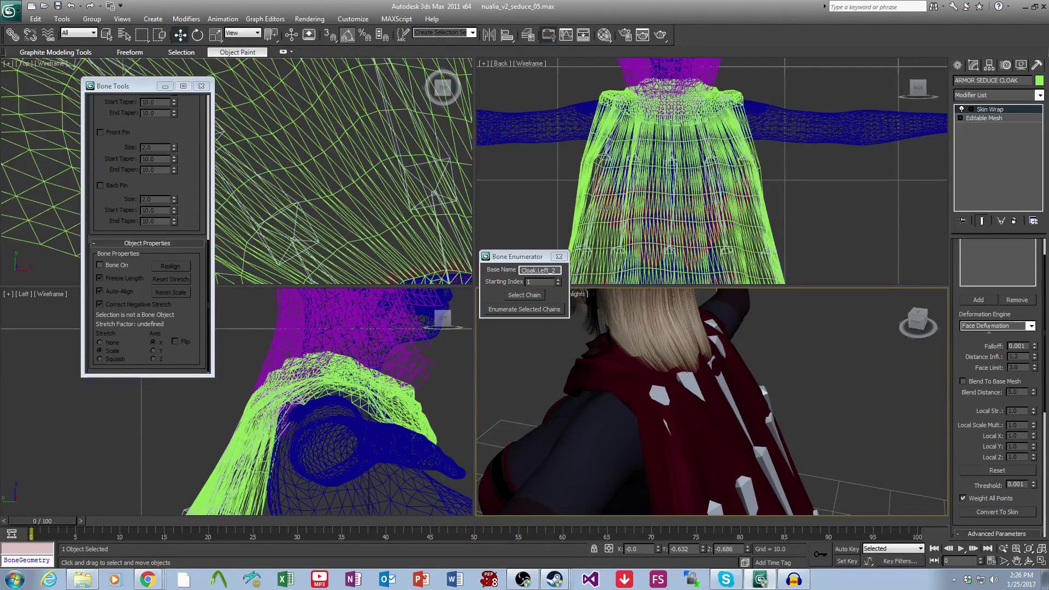
left_click(978, 300)
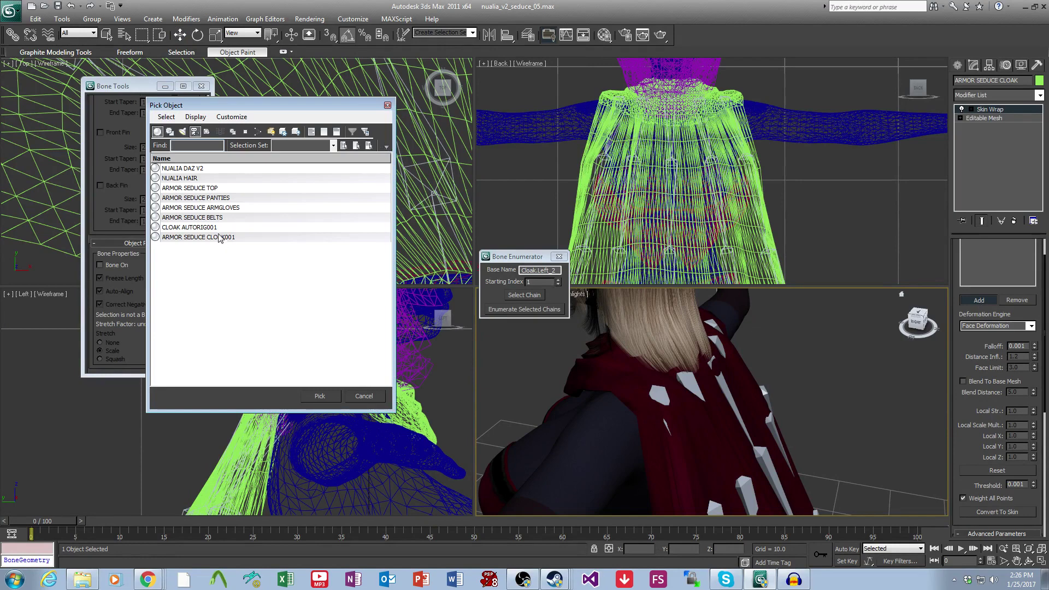
left_click(217, 229)
left_click(216, 239, "ctrl")
left_click(320, 396)
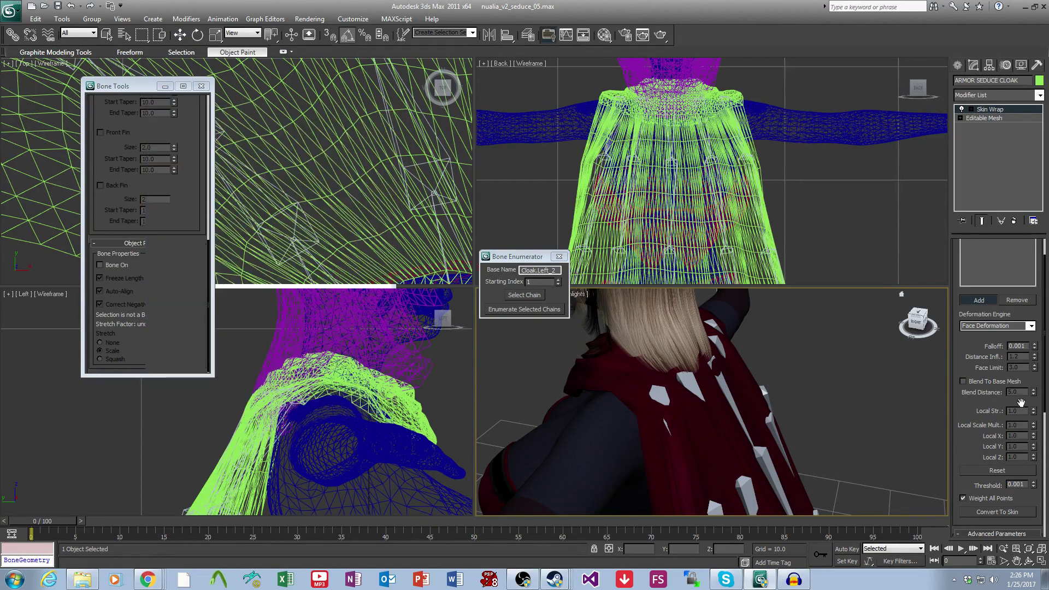
Convert the Skin Wrap to a Skin modifier and collapse the leftover Skin Wrap into the editable mesh.
scroll(999, 470, "down", 3)
left_click(995, 419)
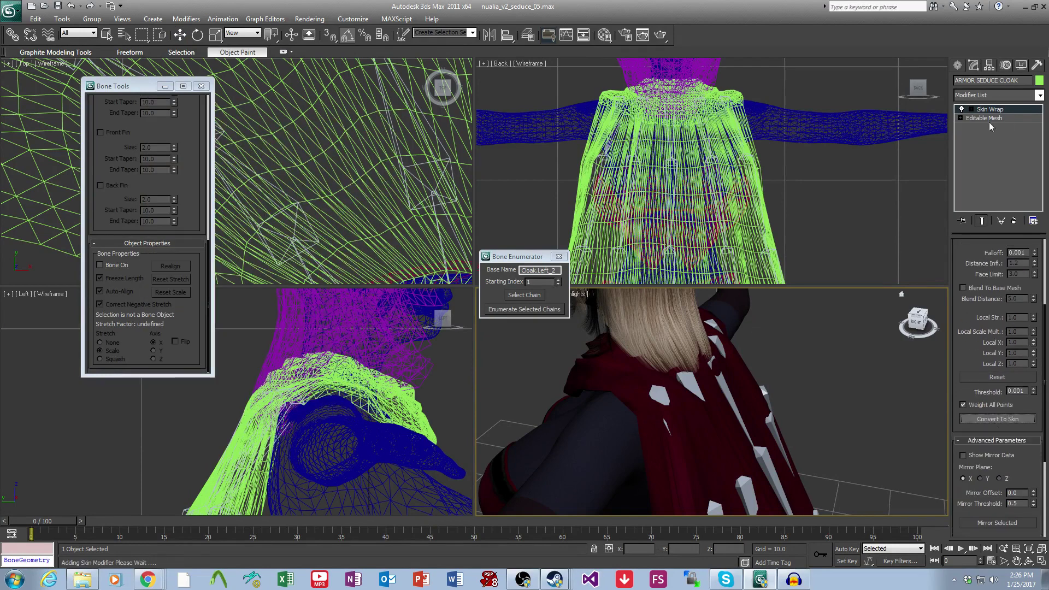
right_click(992, 118)
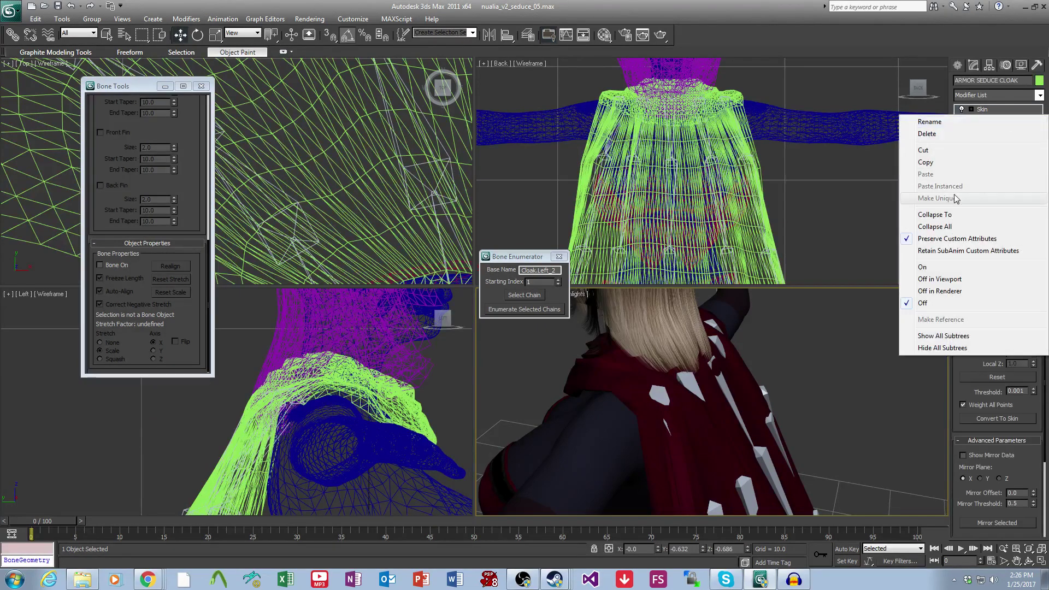
left_click(952, 214)
Select the vertices around the back collar seam of the ARMOR SEDUCE CLOAK mesh and weld them with a 0.1 threshold.
left_click(960, 118)
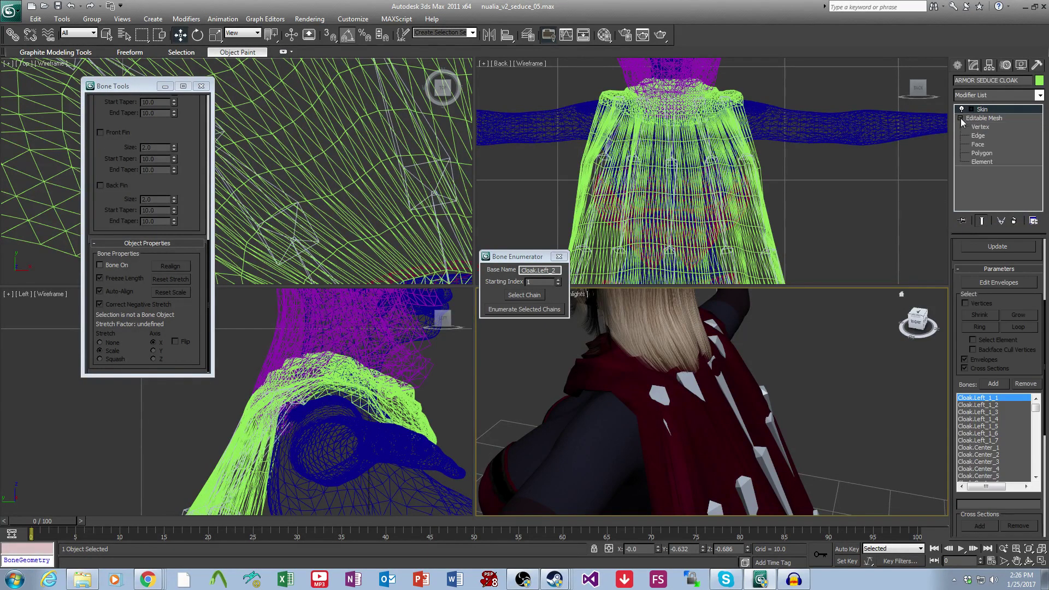
left_click(979, 127)
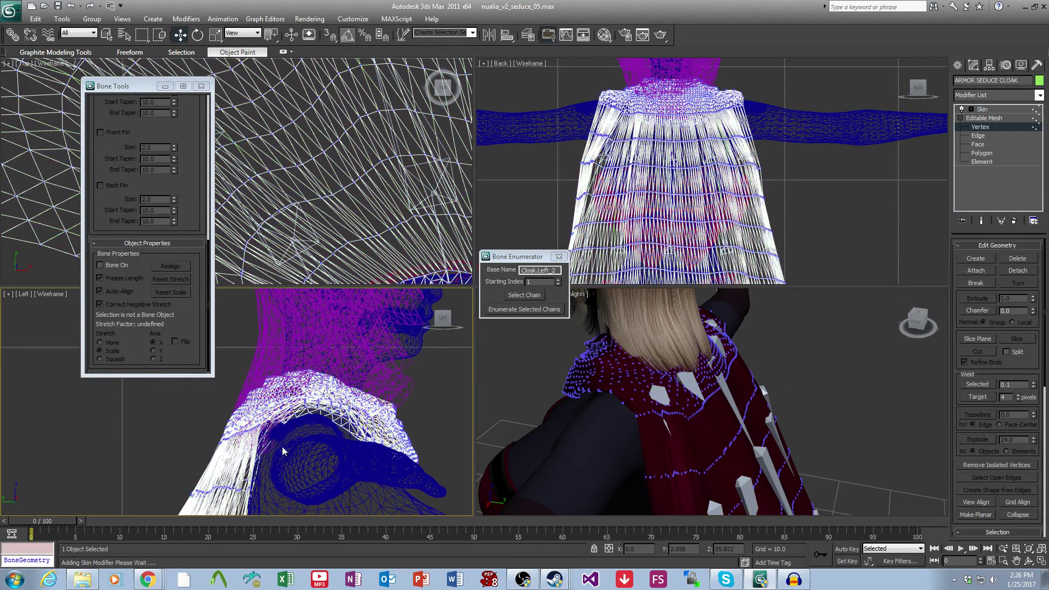
left_click_drag(295, 444, 203, 391)
middle_click_drag(863, 448, 799, 429, "alt")
scroll(799, 430, "up", 2)
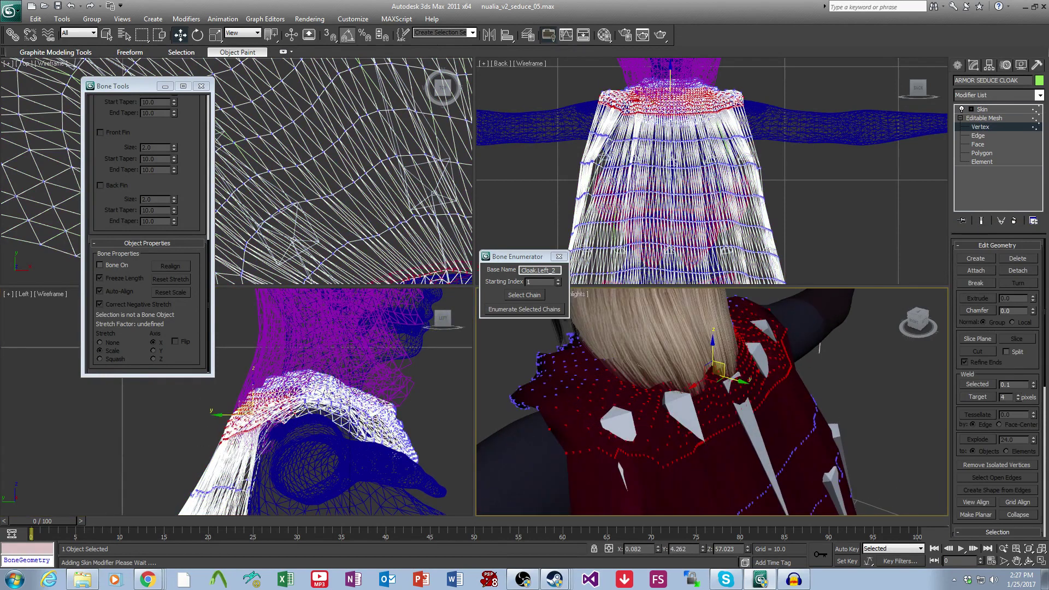
left_click(977, 384)
middle_click_drag(847, 396, 882, 423, "alt")
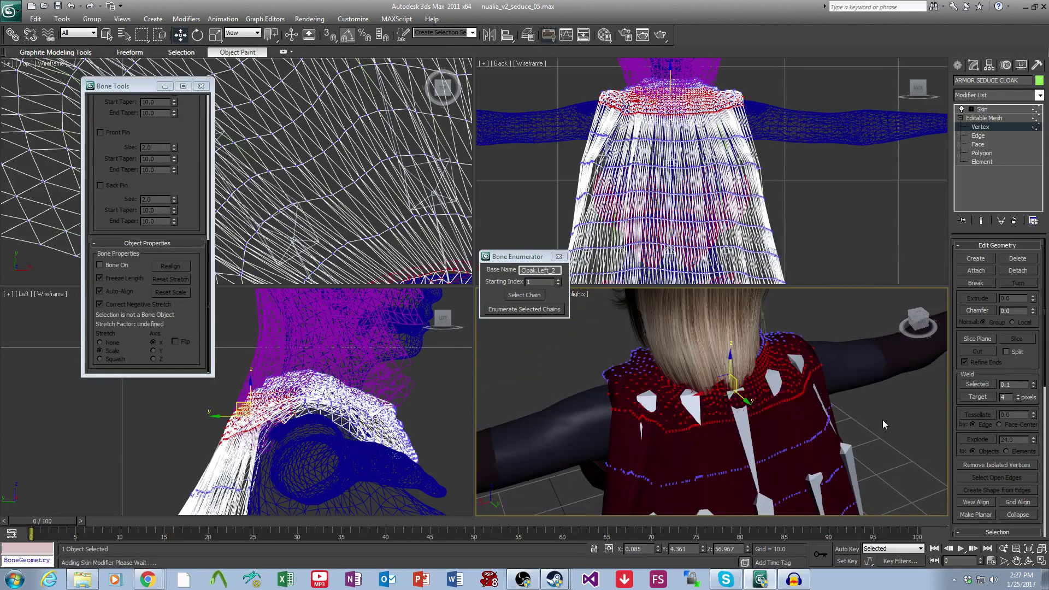
Check at element level whether the collar and the cloak body form one connected piece, and leave sub-object mode.
left_click(882, 422)
left_click(982, 162)
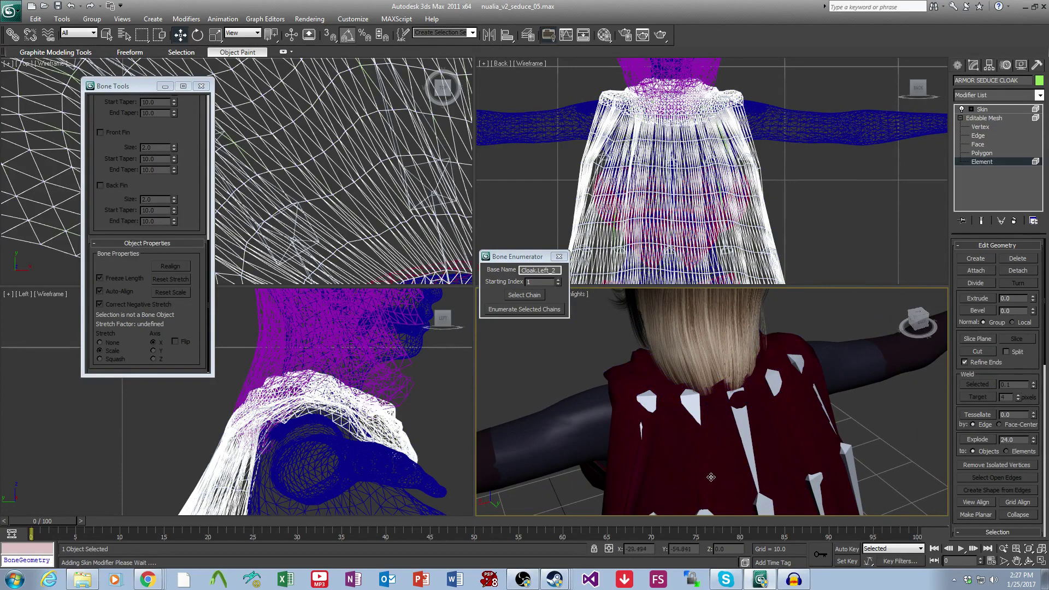
left_click(850, 446)
middle_click_drag(850, 447, 854, 393)
left_click(987, 118)
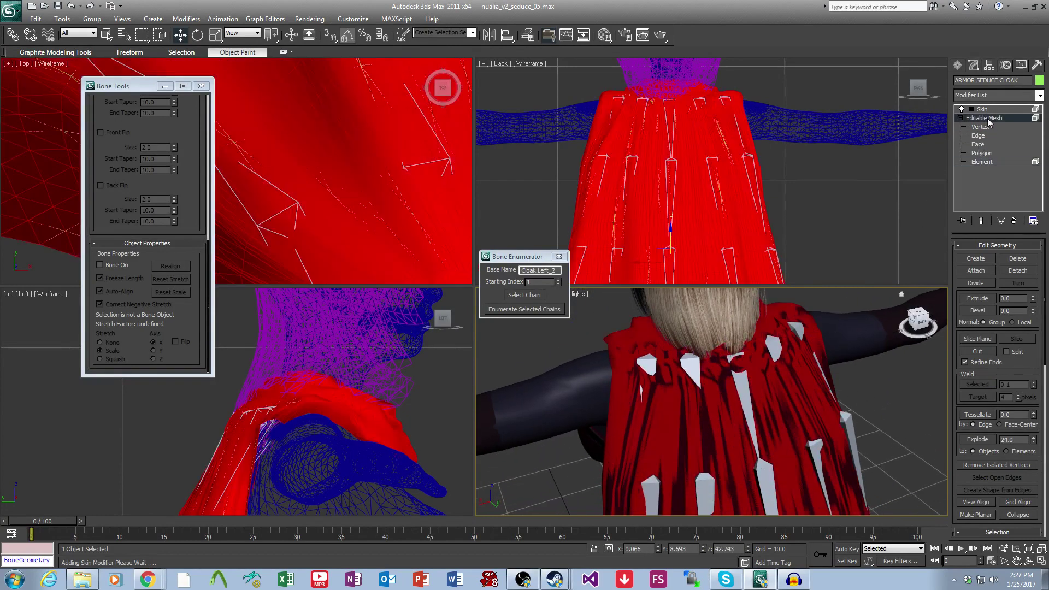
Select the control objects CLOAK AUTORIG001 and ARMOR SEDUCE CLOAK001 by name and remove them from the scene.
left_click(859, 407)
key("h")
left_click(208, 257)
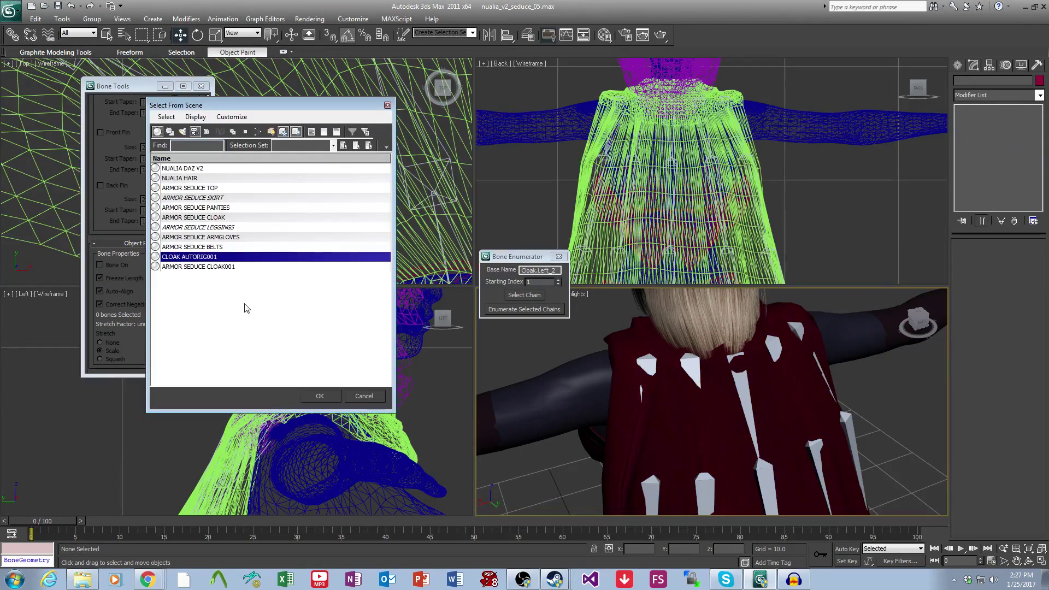
left_click(223, 267, "ctrl")
left_click(320, 396)
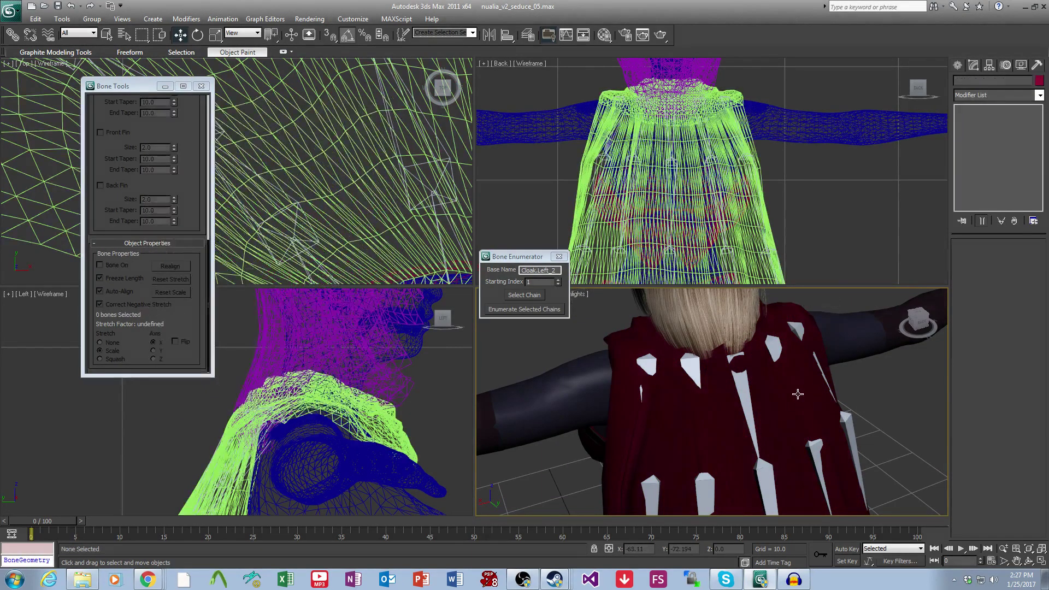
Enter Skin envelope editing on ARMOR SEDUCE CLOAK, enable vertex selection and select the collar vertices.
left_click(994, 118)
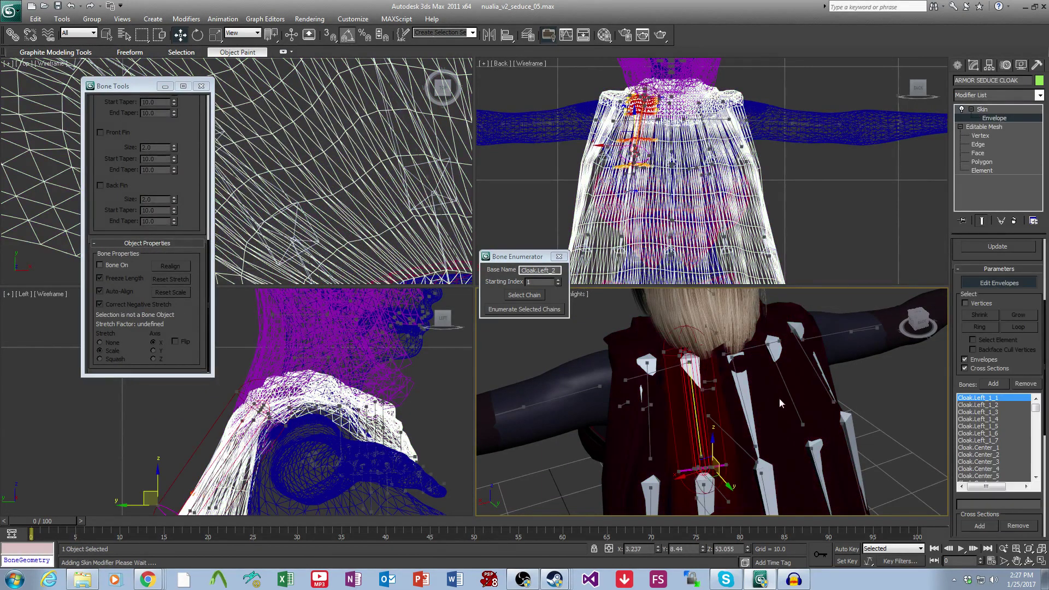
left_click(967, 304)
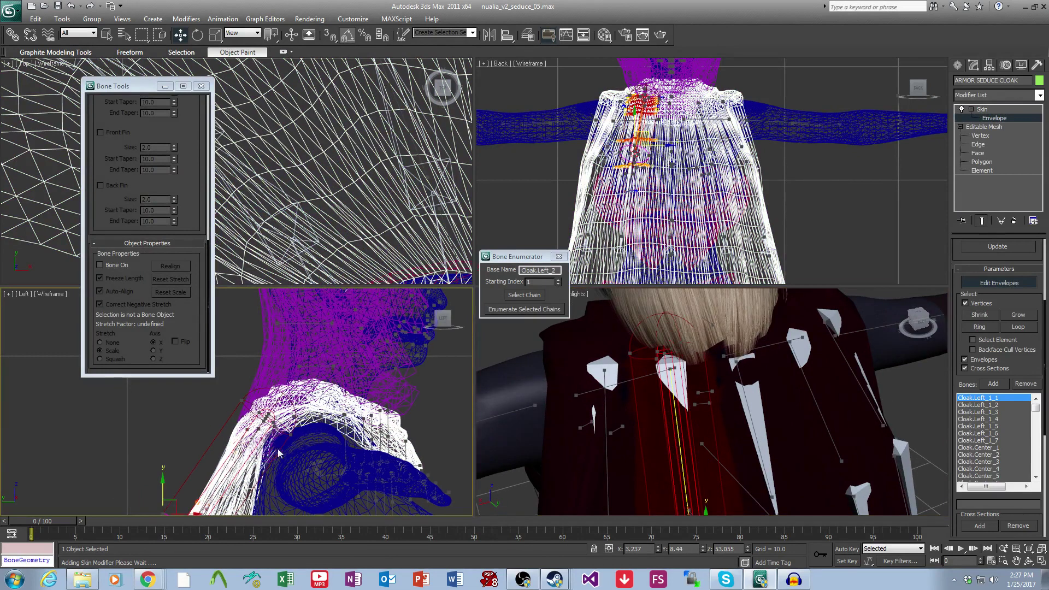
left_click_drag(226, 390, 215, 370)
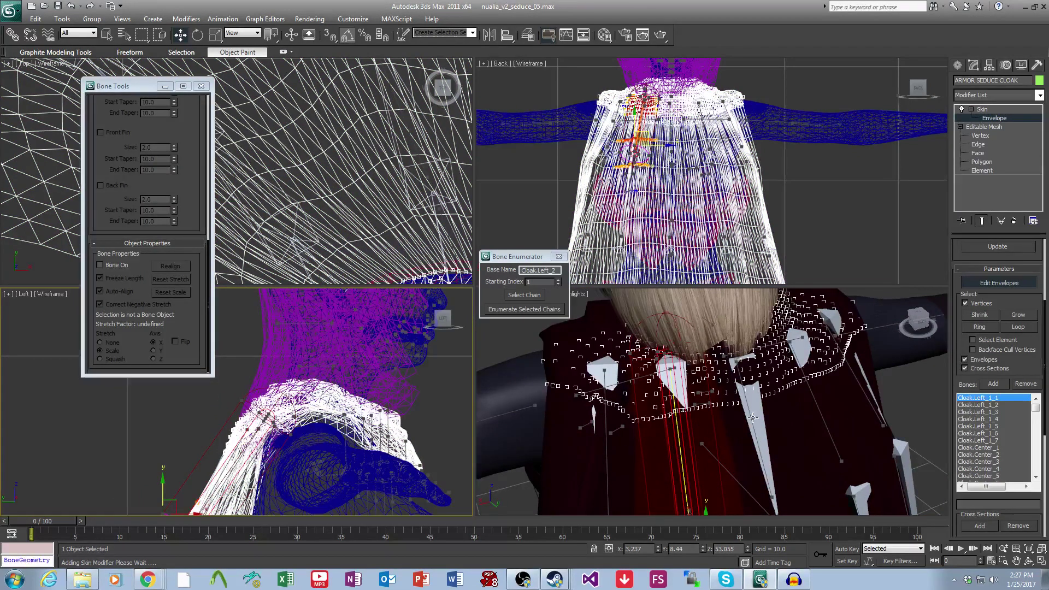
middle_click_drag(753, 418, 797, 429, "alt")
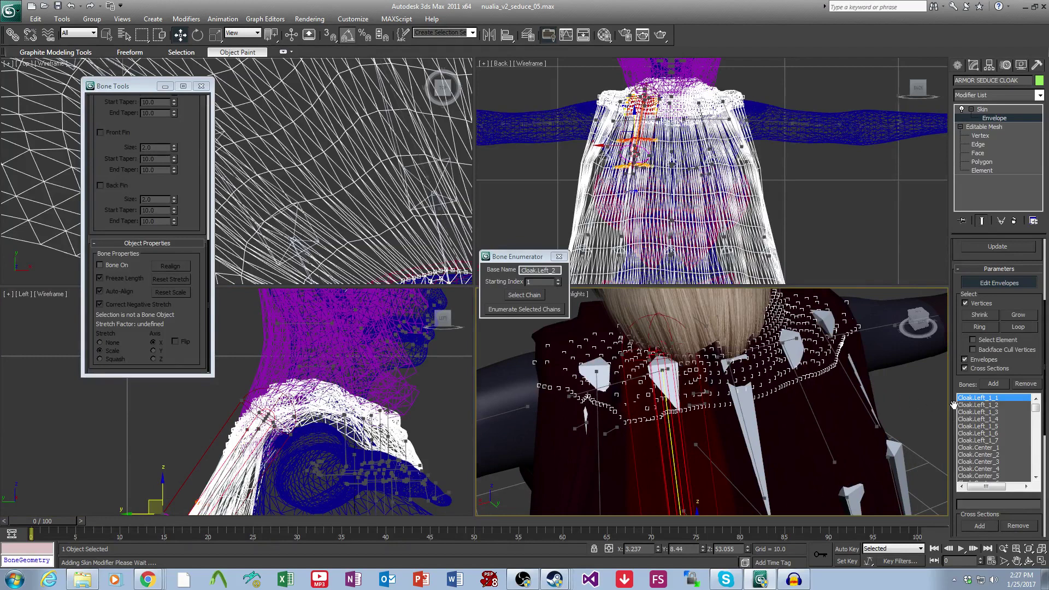
Inspect the envelopes of Cloak.Center_1, Cloak.Left_2_1 and Cloak.Right_1_1, and grow the collar vertex selection.
left_click(995, 447)
left_click_drag(1034, 407, 1039, 413)
left_click(1004, 411)
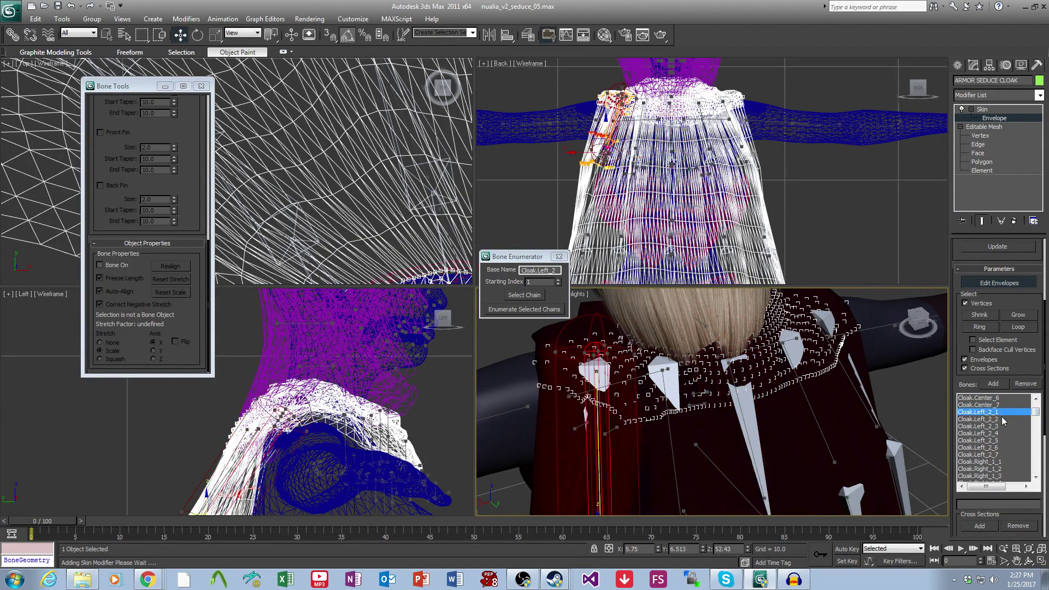
left_click(994, 462)
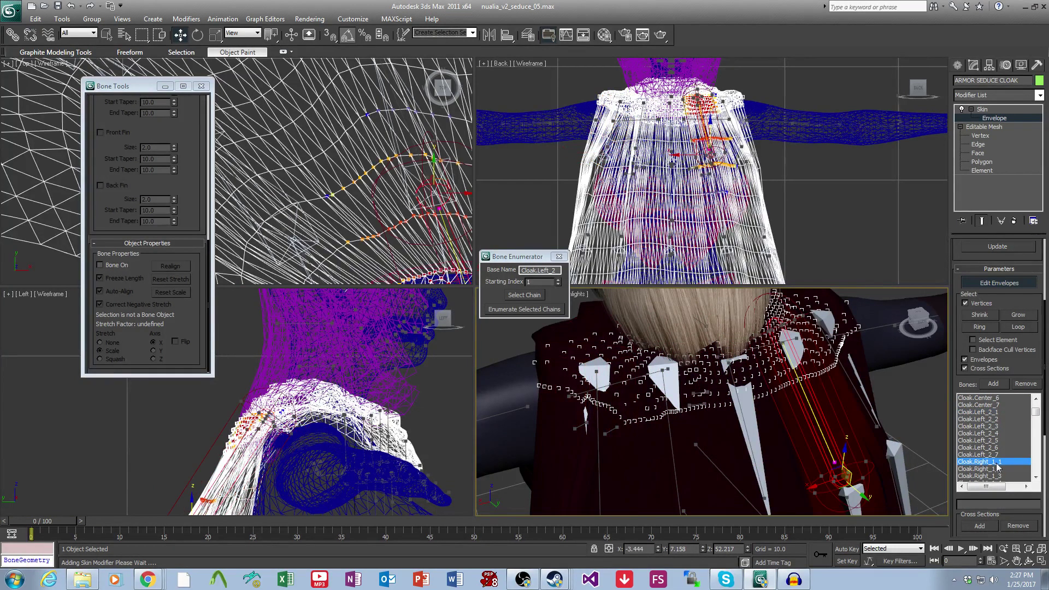
left_click(1012, 314)
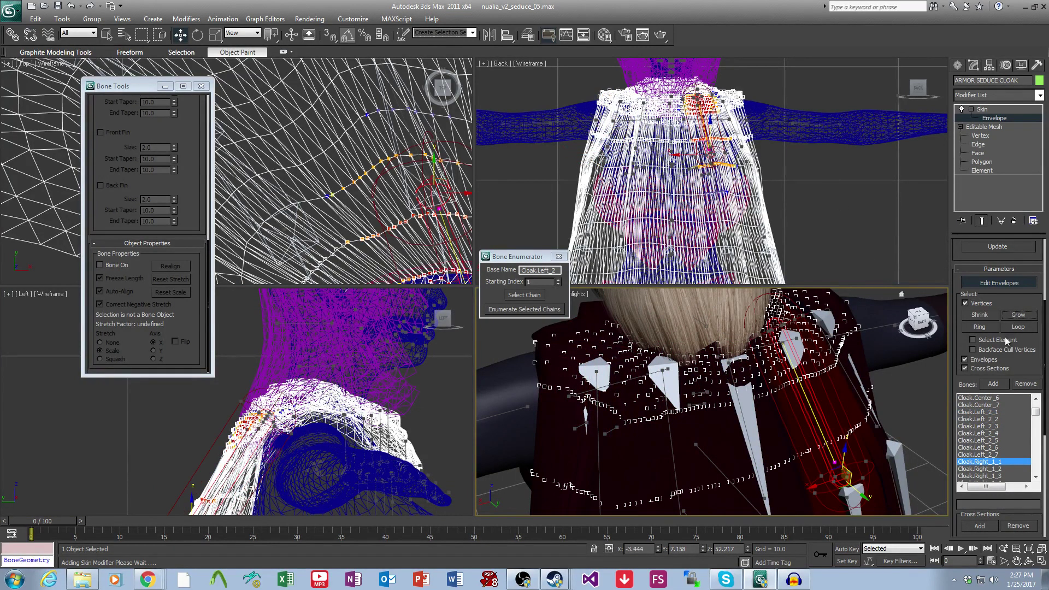
Undo the Skin vertex and bone selections back to having no object selected.
key("ctrl+z")
key("ctrl+z")
key("ctrl+z")
key("ctrl+z")
key("ctrl+z")
key("ctrl+z")
key("ctrl+z")
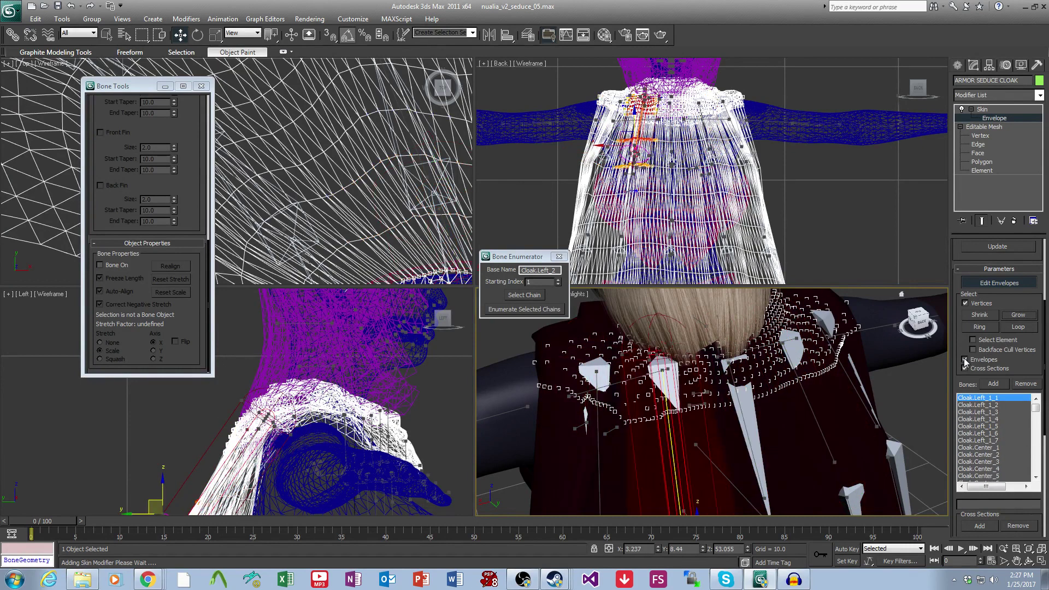
key("ctrl+z")
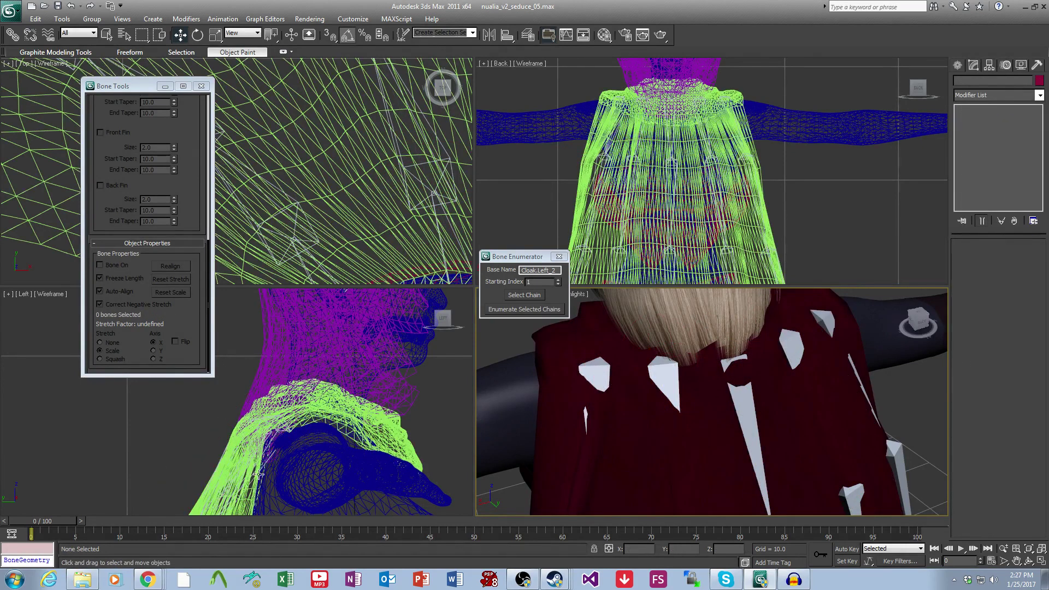
Enable vertex selection in the Skin envelopes of ARMOR SEDUCE CLOAK and examine the influence of Cloak.Left_1_1, Cloak.Center_1 and Cloak.Left_2_1.
left_click(264, 466)
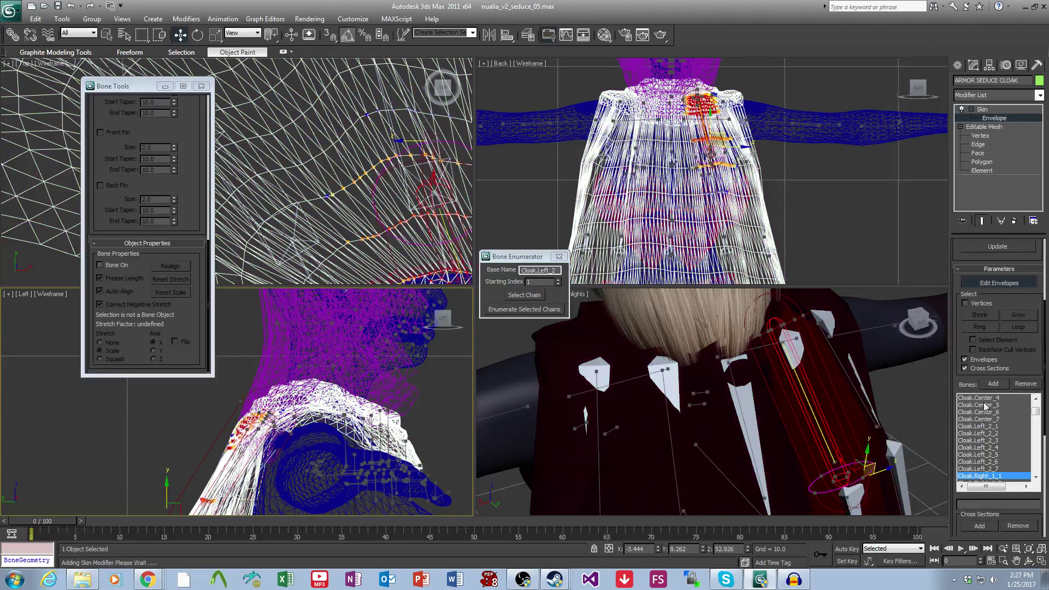
left_click(964, 303)
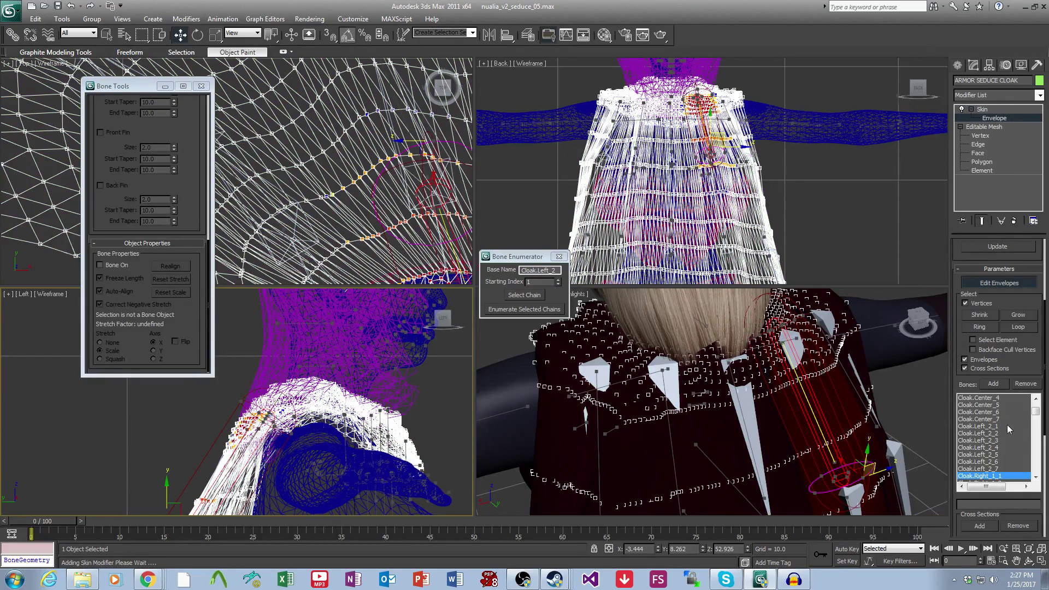
scroll(1007, 431, "up", 4)
left_click(985, 397)
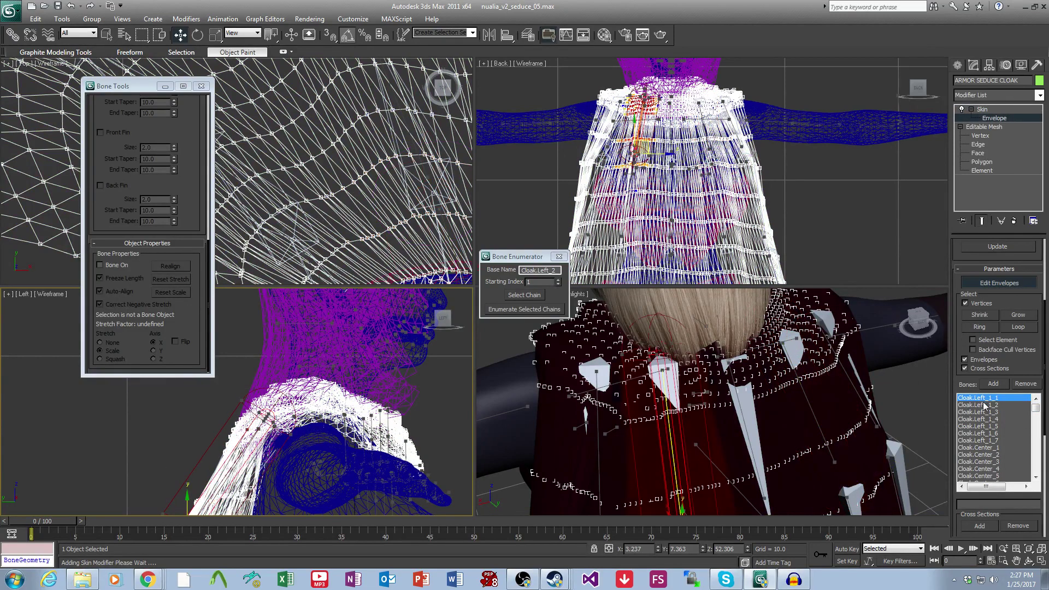
left_click(983, 448)
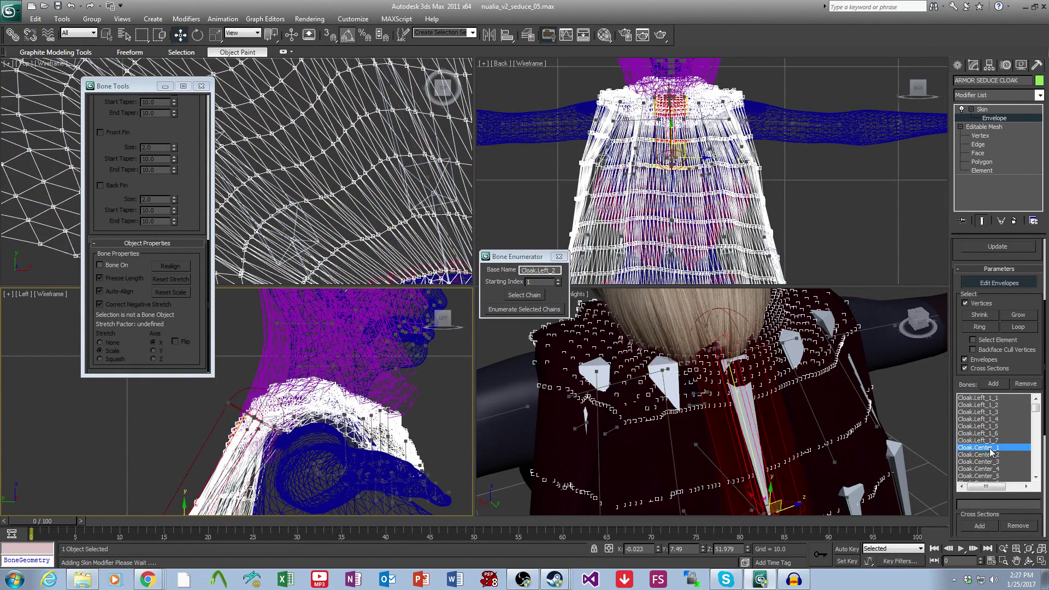
scroll(1036, 479, "down", 2)
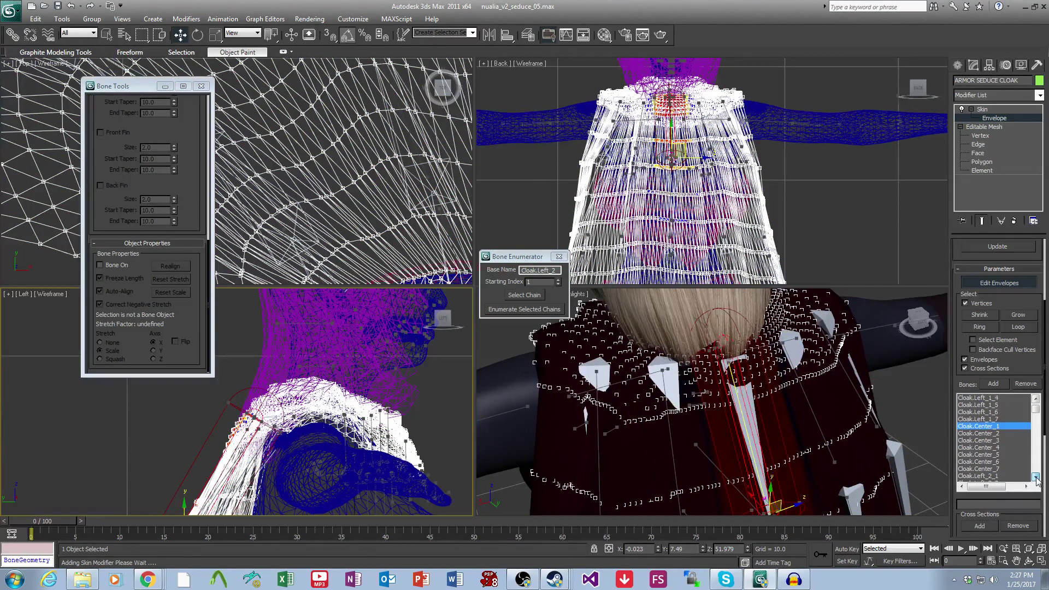
left_click(993, 455)
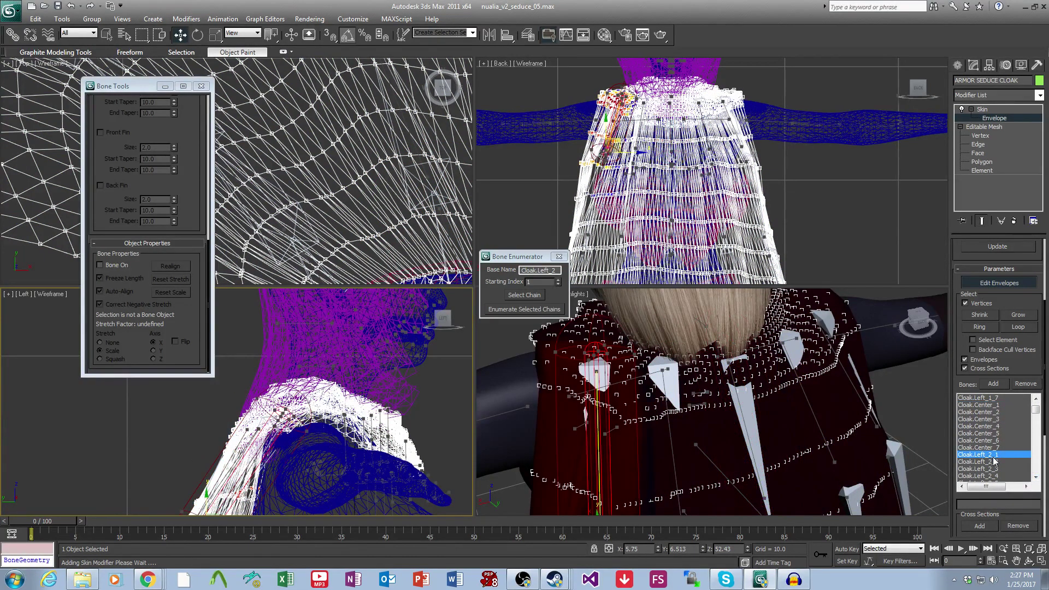
Examine the skin influence of Cloak.Right_1_1 and Cloak.Right_2_1, and leave envelope editing.
scroll(986, 452, "down", 3)
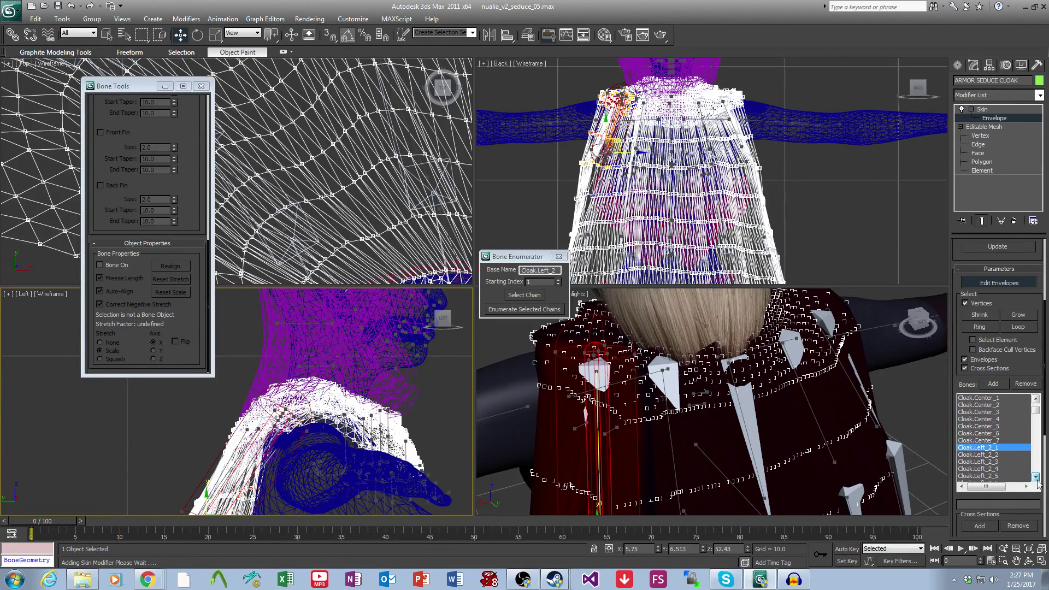
left_click(969, 446)
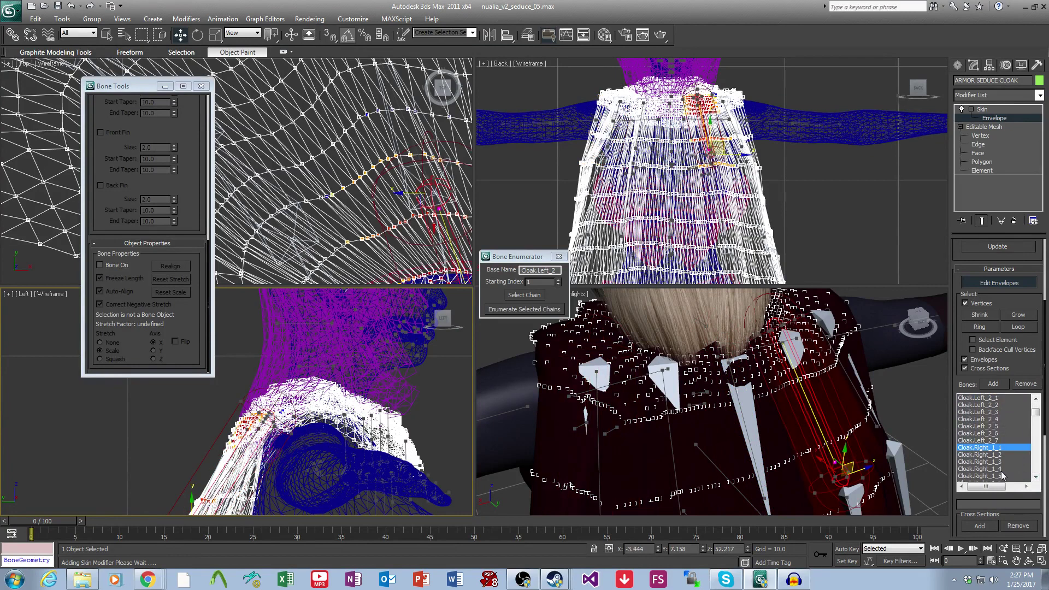
left_click(1035, 477)
left_click(1035, 476)
left_click(1036, 477)
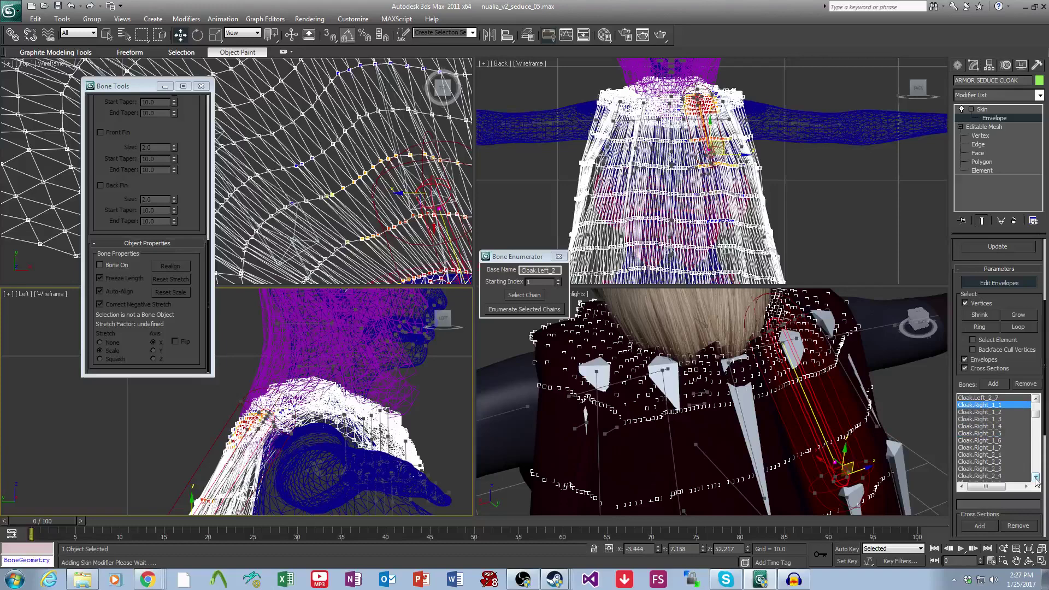
left_click(977, 454)
left_click(991, 112)
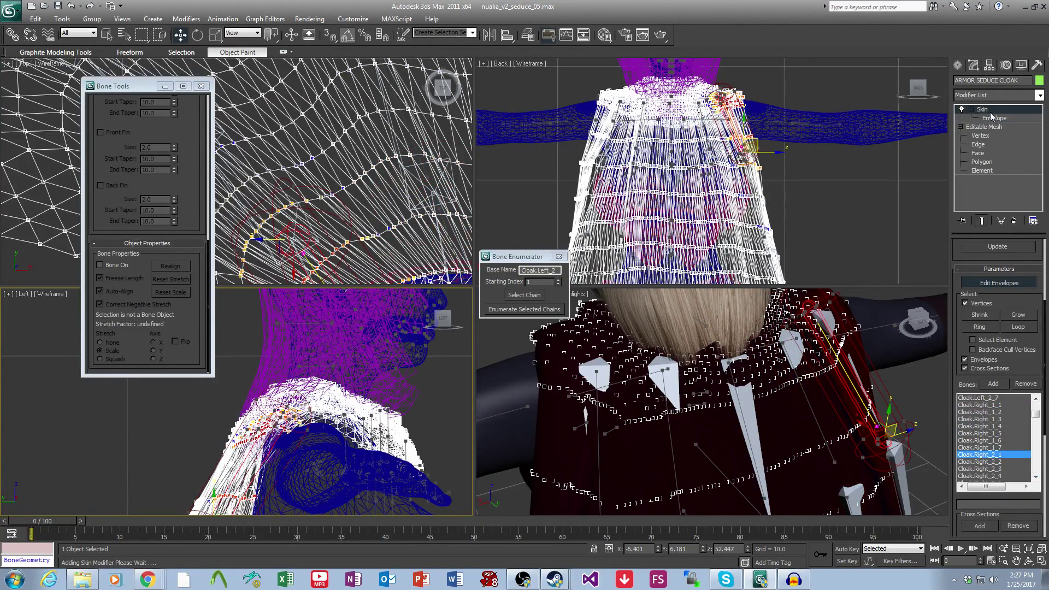
left_click(919, 388)
Test the cloak's deformation by rotating the Cloak.Center_1 bone, and undo the rotation.
left_click(750, 405)
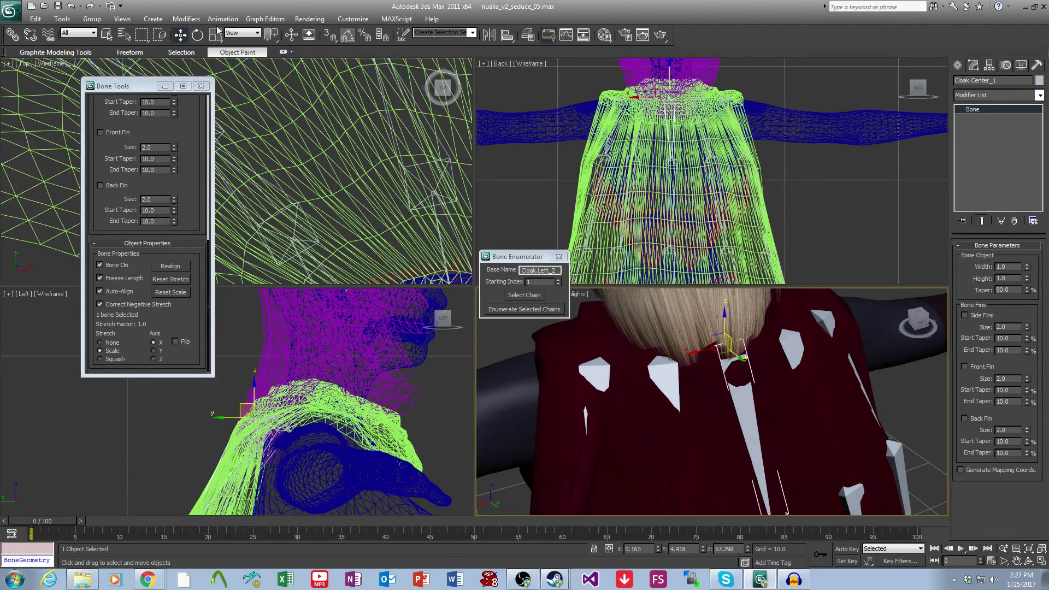
left_click(197, 35)
middle_click_drag(718, 351, 747, 355, "alt")
left_click_drag(760, 355, 763, 320)
middle_click_drag(809, 376, 805, 377)
middle_click_drag(704, 419, 776, 414, "alt")
key("ctrl+z")
Rotate the Cloak.Right_2_1 bone outward to test the skin on the right side, and undo the rotation.
left_click(794, 448)
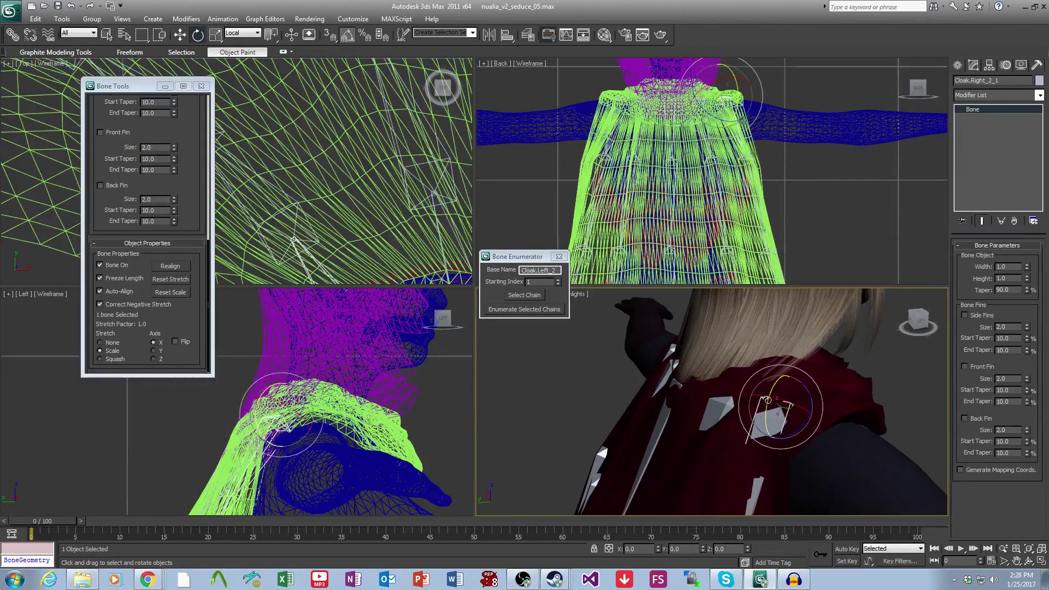
left_click_drag(768, 388, 787, 363)
middle_click_drag(787, 363, 739, 370, "alt")
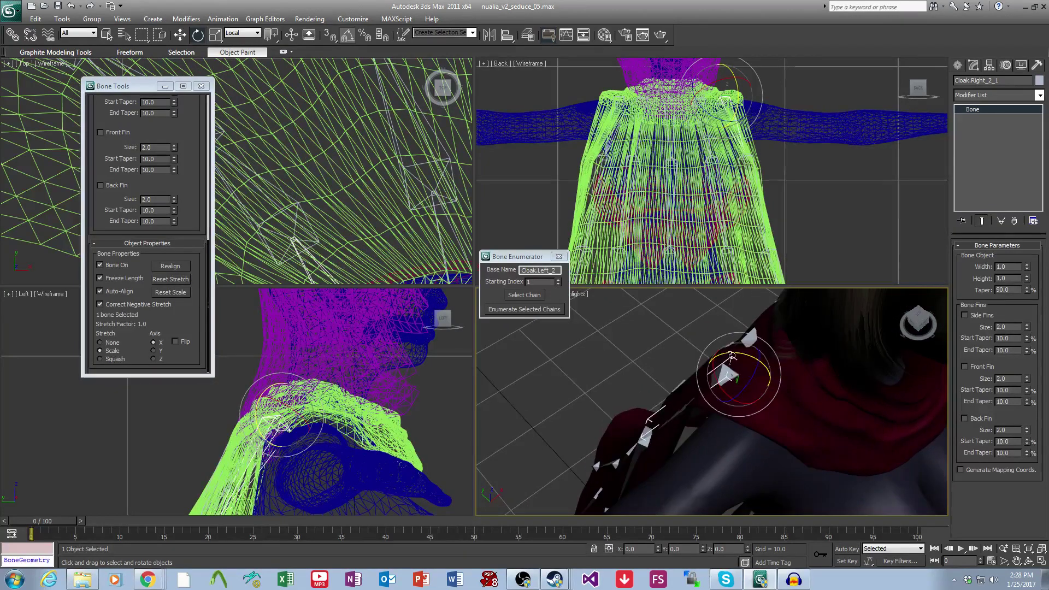
left_click_drag(743, 361, 763, 362)
middle_click_drag(764, 362, 836, 390, "alt")
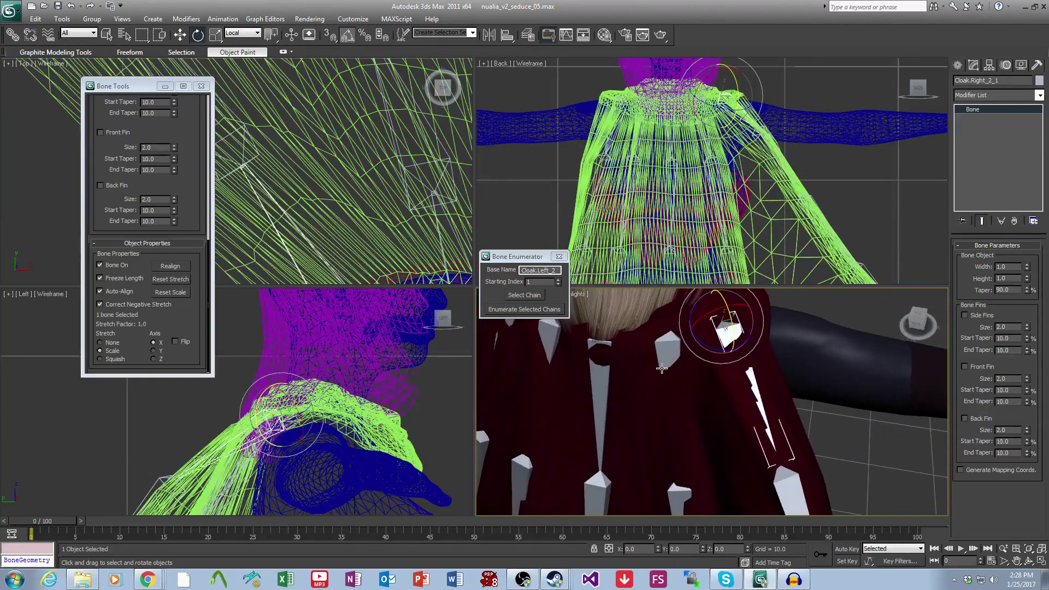
key("ctrl+z")
Test-rotate Cloak.Right_1_1 and another upper cloak bone to check the deformation, restoring the original pose.
left_click(661, 346)
left_click_drag(660, 347, 783, 359)
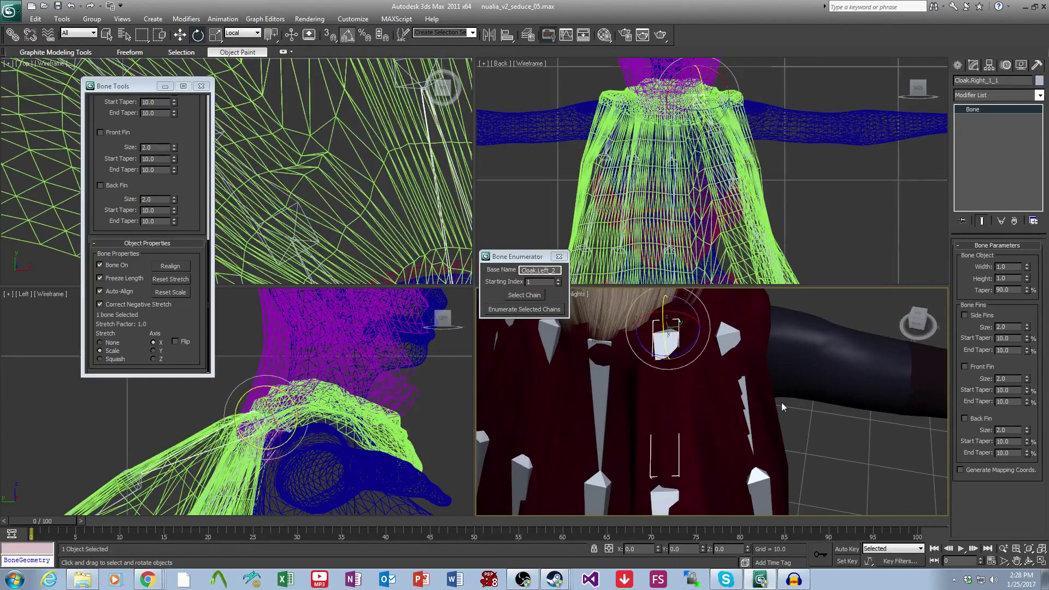
middle_click_drag(781, 402, 691, 435, "alt")
left_click(681, 400)
left_click_drag(685, 402, 764, 312)
scroll(770, 303, "down", 4)
middle_click_drag(737, 402, 738, 372, "alt")
Test the cloak by selecting the five uppermost bones and rotating them together about their own pivots, and undo the rotation.
left_click(760, 357)
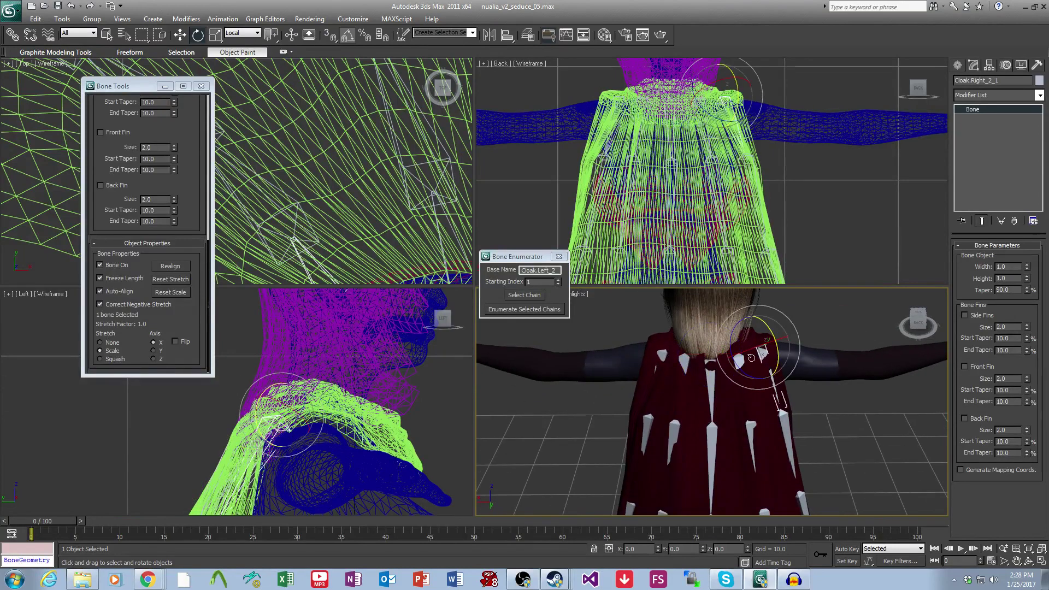
left_click(739, 359, "ctrl")
left_click(711, 370, "ctrl")
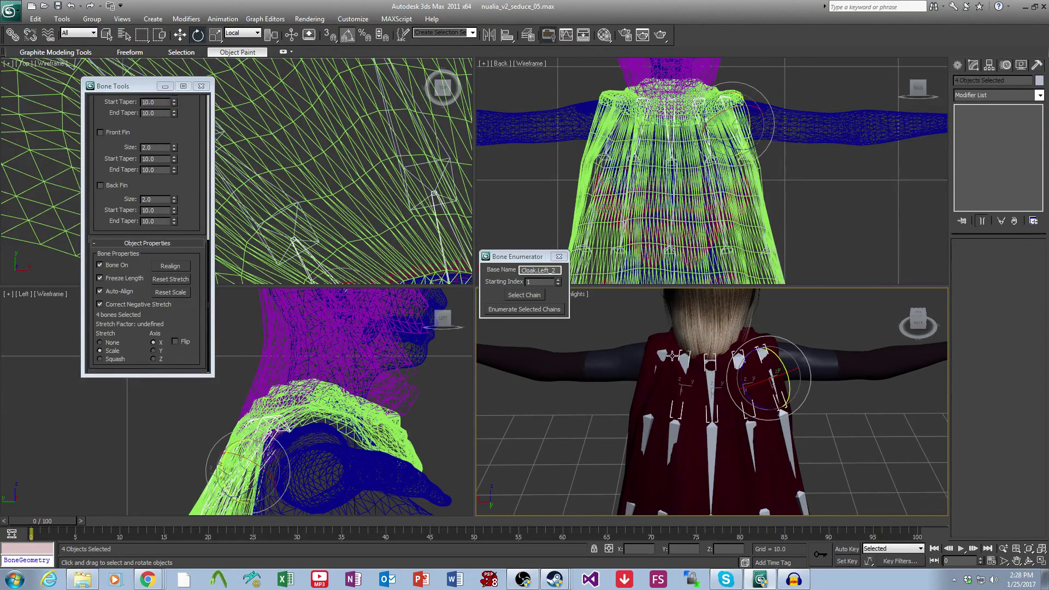
left_click(664, 355, "ctrl")
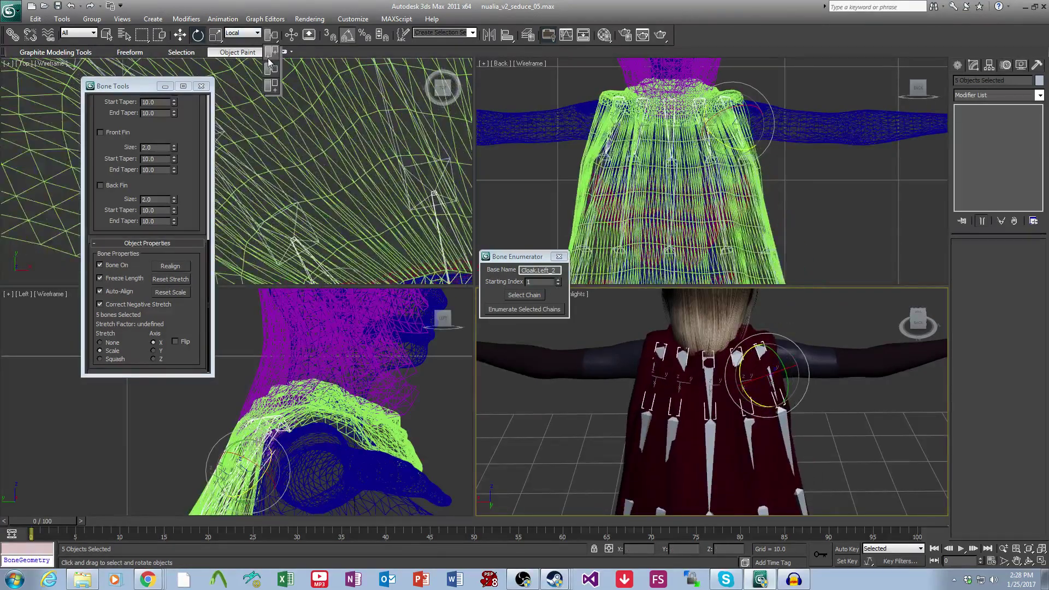
left_click(270, 68)
left_click_drag(739, 367, 763, 387)
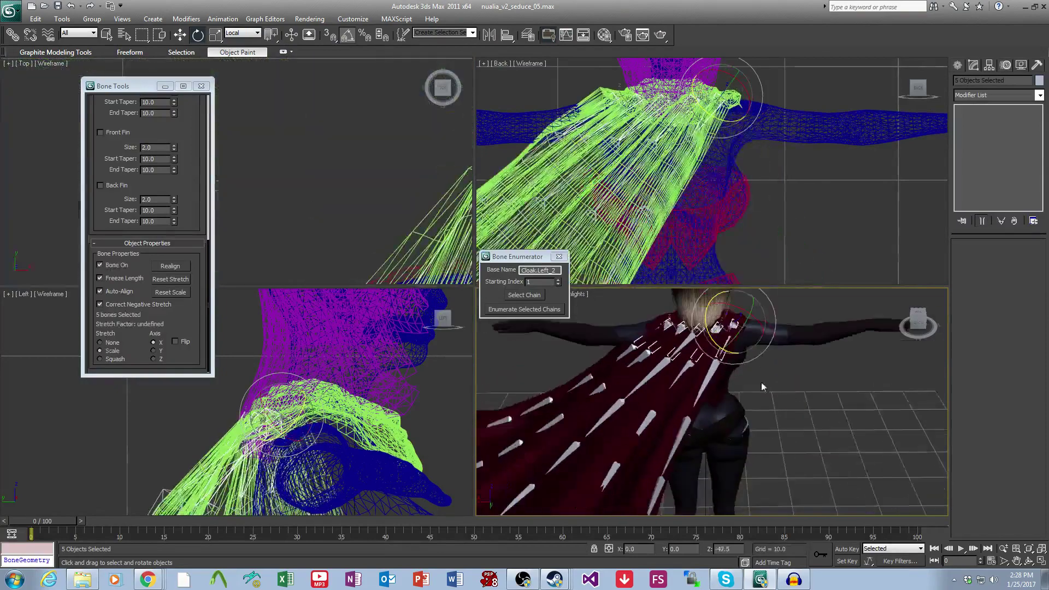
middle_click_drag(763, 387, 805, 424, "alt")
key("ctrl+z")
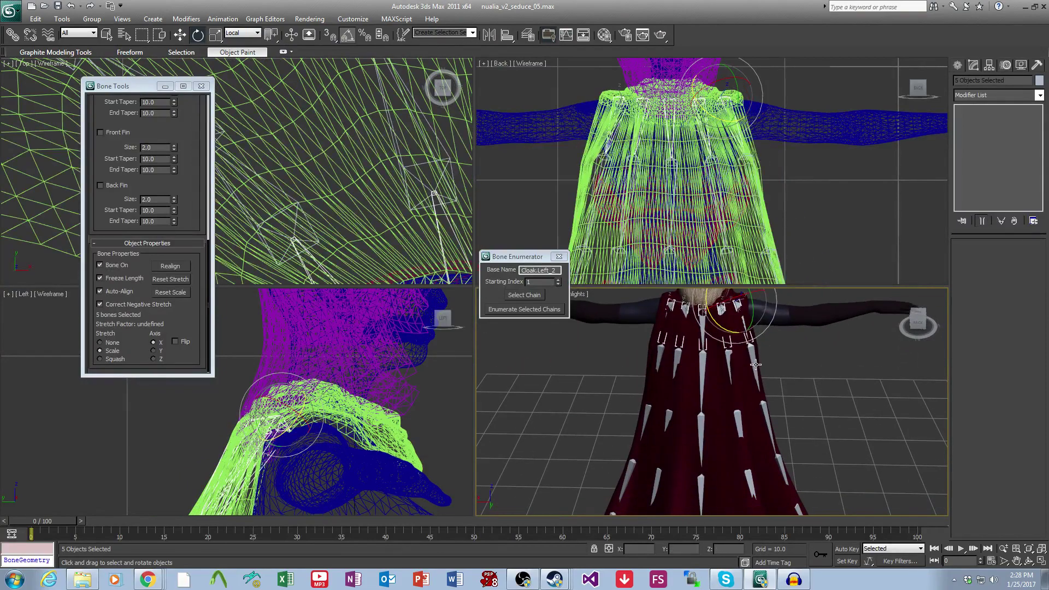
Select the ten bones of the two upper cloak rows, rotate them sideways to test the deformation, and undo the rotation.
left_click(755, 364)
left_click(727, 363, "ctrl")
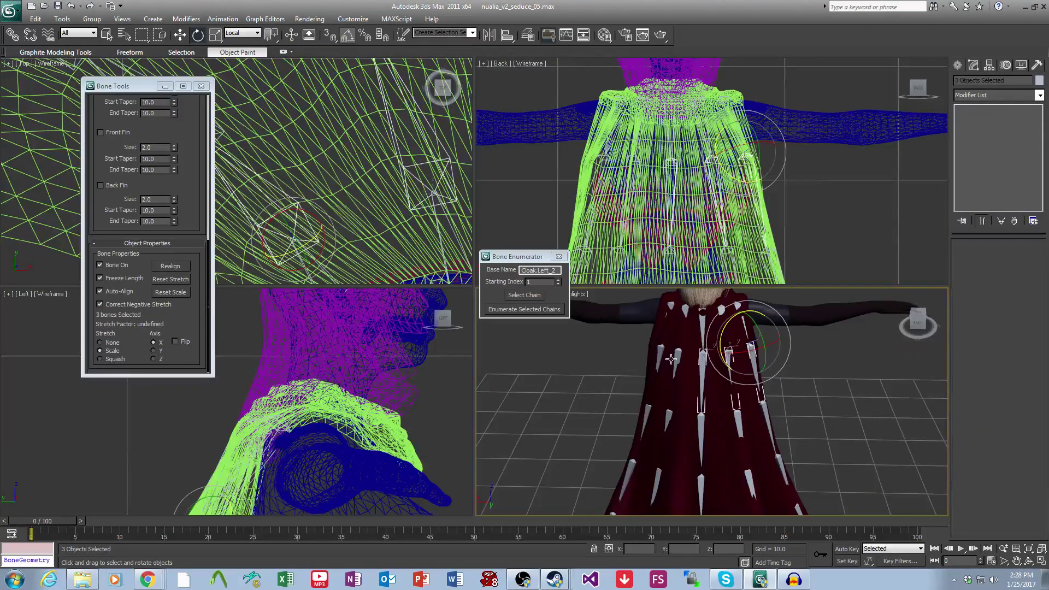
left_click(673, 303, "ctrl")
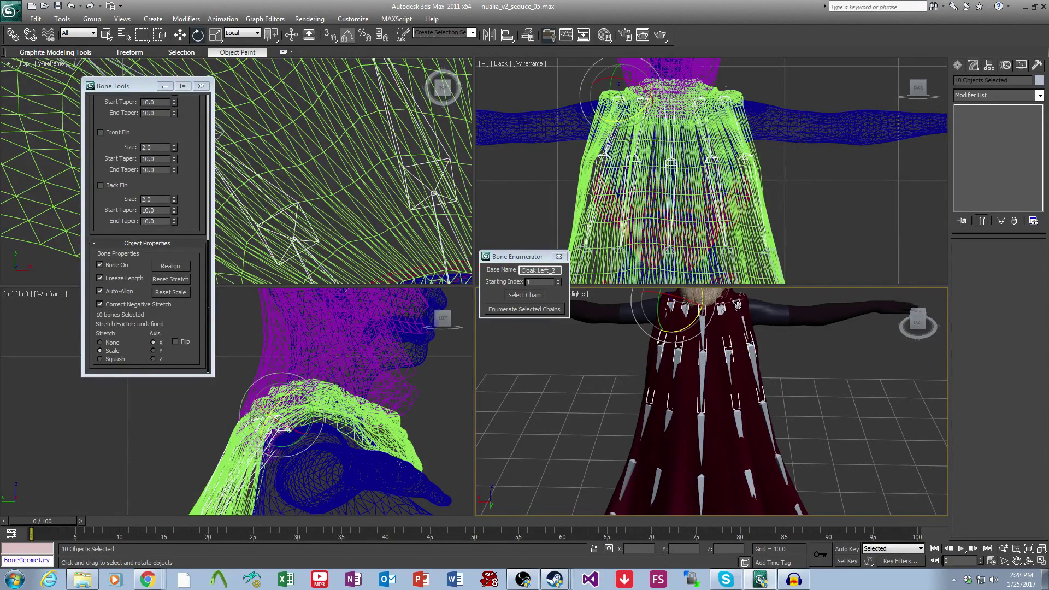
middle_click_drag(737, 305, 749, 362)
left_click_drag(680, 336, 617, 339)
scroll(710, 371, "down", 3)
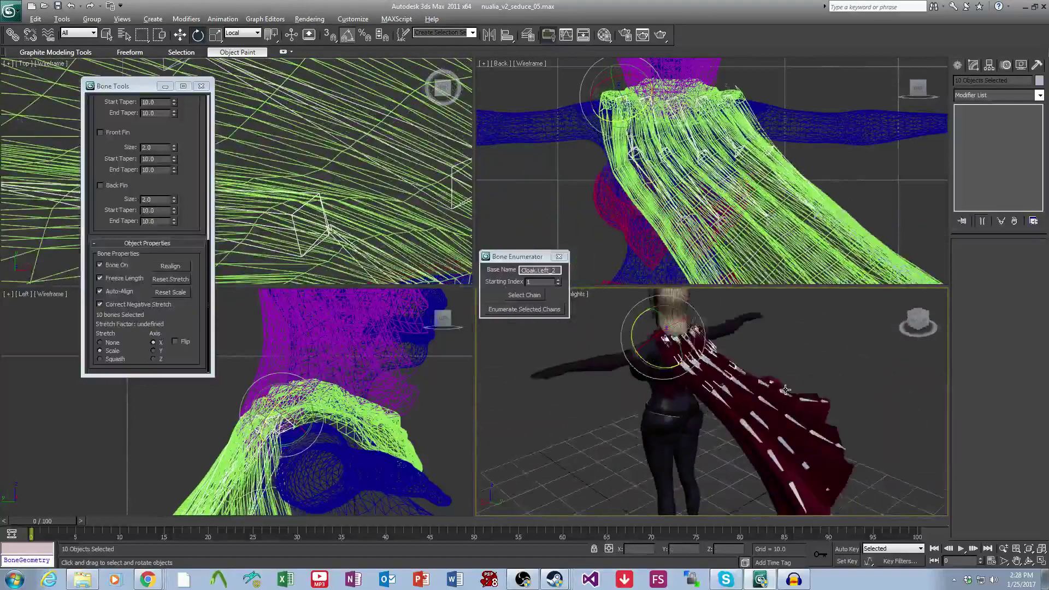
middle_click_drag(721, 374, 820, 387, "alt")
key("ctrl+z")
Rotate the ten upper cloak bones in another direction as a further deformation test, and restore the original pose.
left_click_drag(682, 350, 743, 437)
scroll(689, 349, "up", 3)
key("ctrl+z")
scroll(743, 436, "down", 2)
key("ctrl+z")
Clear the selection and examine the cloak, collar and hair on the character from the back, front and side.
left_click(775, 421)
scroll(776, 437, "down", 3)
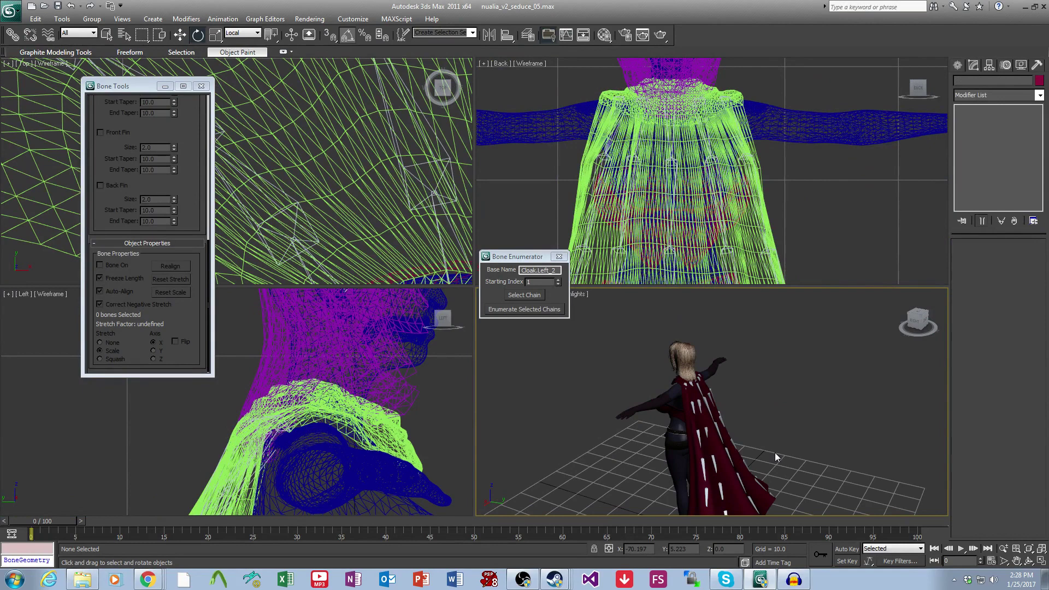
scroll(765, 444, "up", 5)
middle_click_drag(762, 452, 786, 434, "alt")
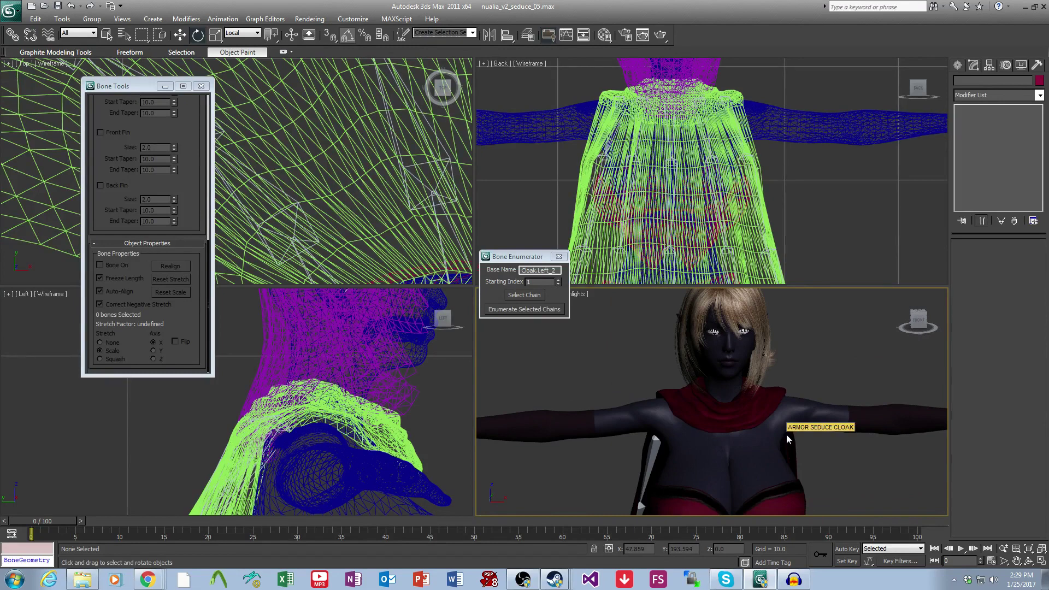
scroll(785, 434, "down", 4)
middle_click_drag(777, 395, 762, 470)
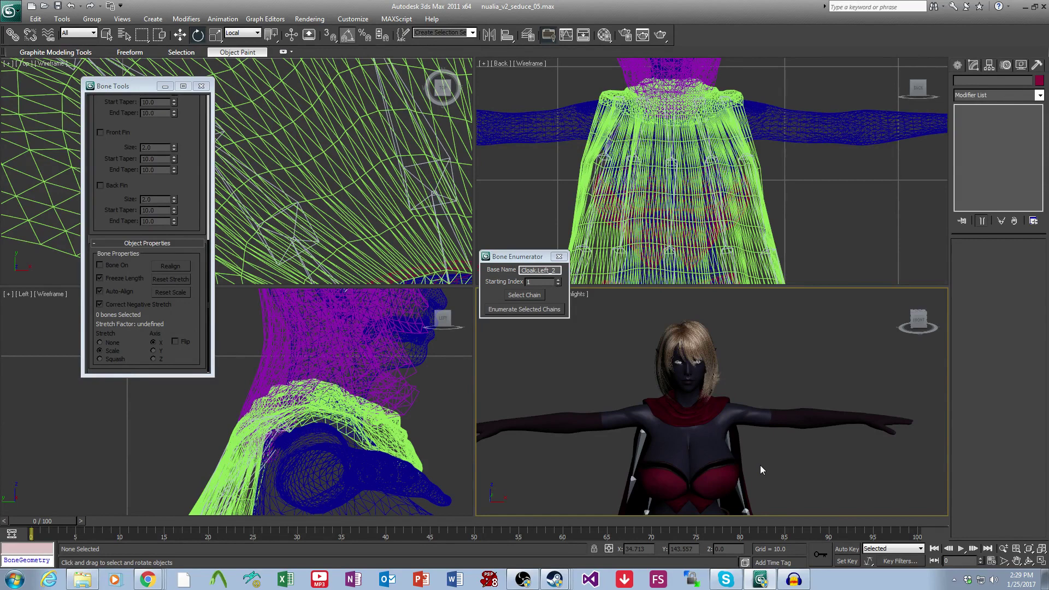
scroll(715, 440, "up", 5)
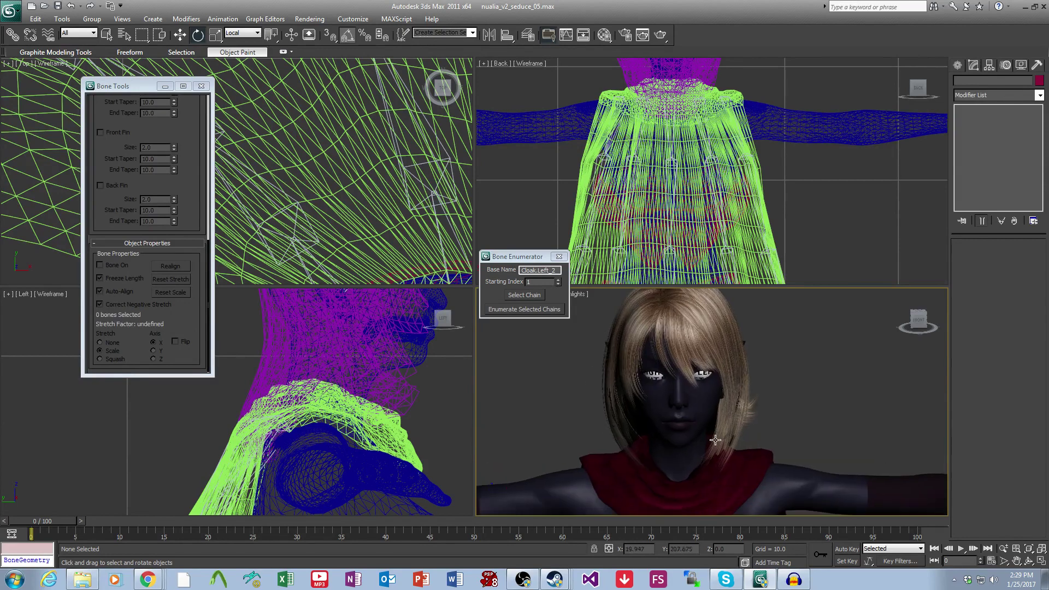
middle_click_drag(695, 369, 730, 391, "alt")
Close the Bone Enumerator and Bone Tools windows, and bring the head and shoulders into the back view.
left_click(558, 257)
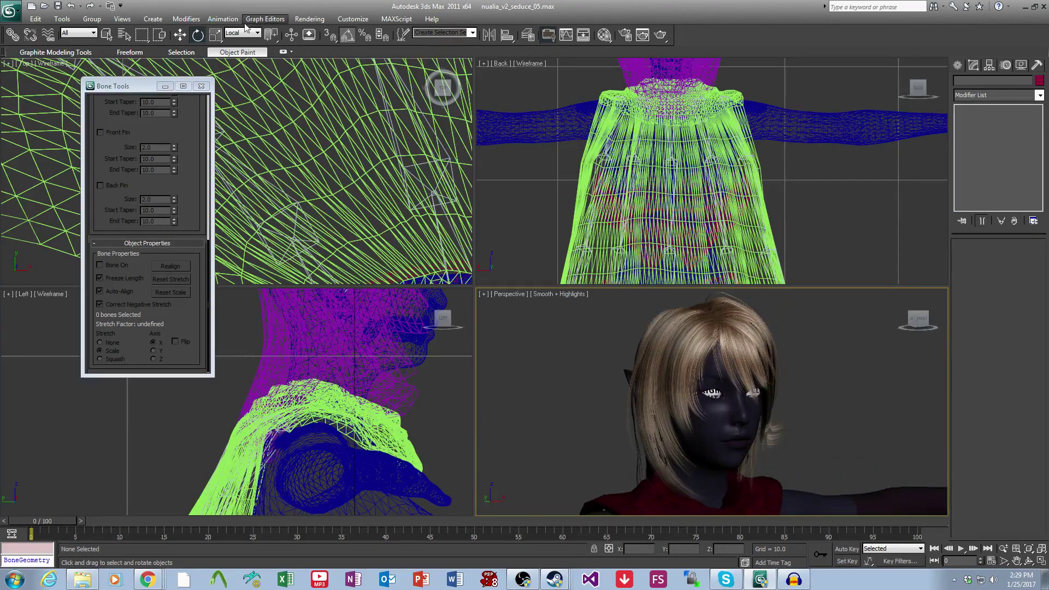
left_click(202, 85)
middle_click_drag(809, 163, 805, 237)
middle_click_drag(769, 197, 770, 208)
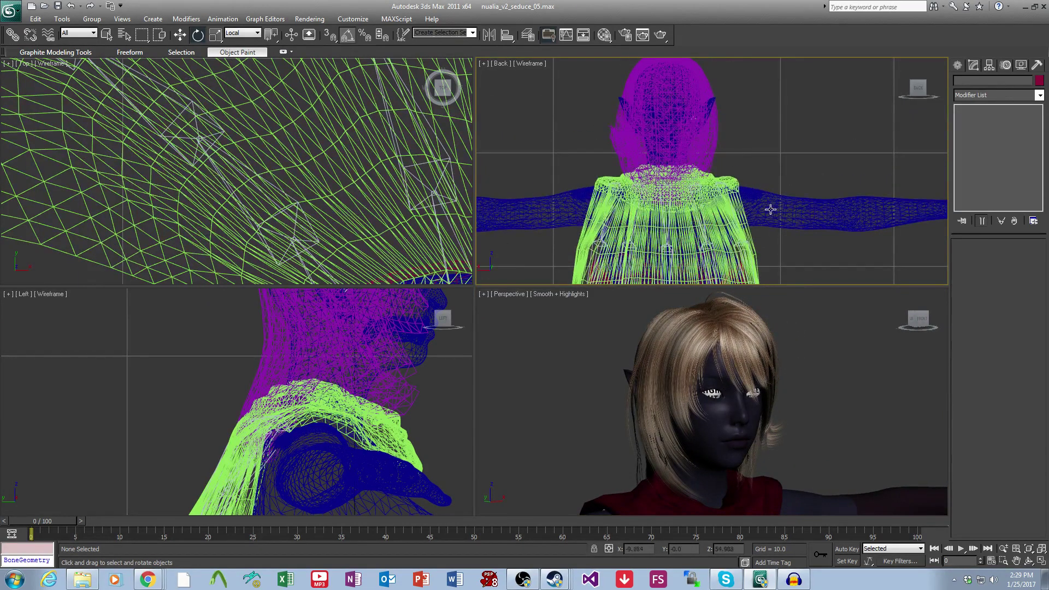
Unhide the ARMOR SEDUCE SKIRT object, and return the perspective view to the character's back.
middle_click_drag(783, 483, 766, 421)
scroll(772, 449, "down", 4)
scroll(756, 468, "down", 4)
middle_click_drag(756, 505, 748, 439)
key("5")
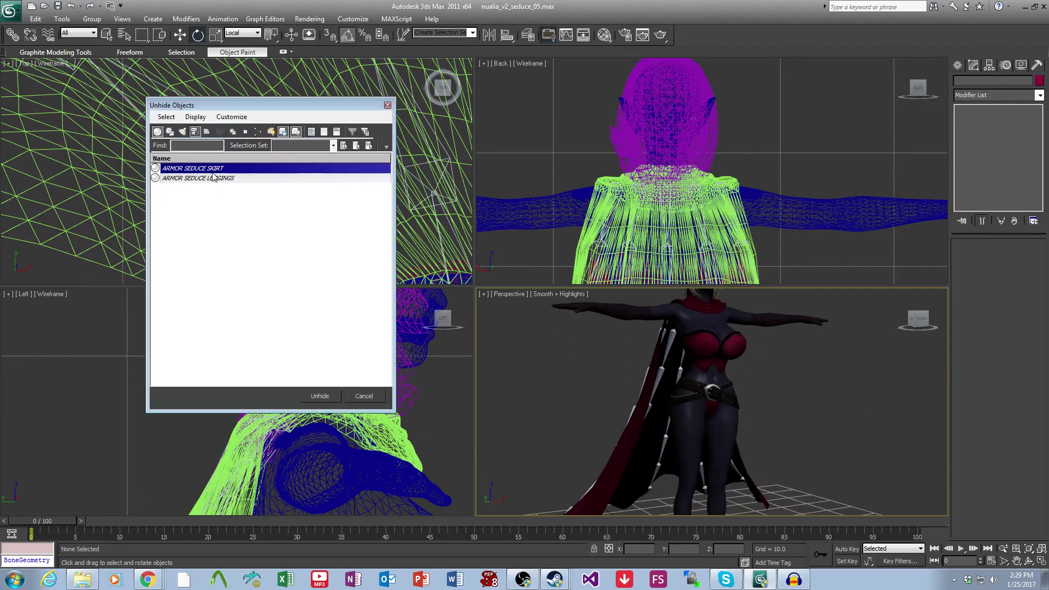
left_click(329, 396)
scroll(775, 372, "up", 3)
middle_click_drag(750, 403, 786, 388, "alt")
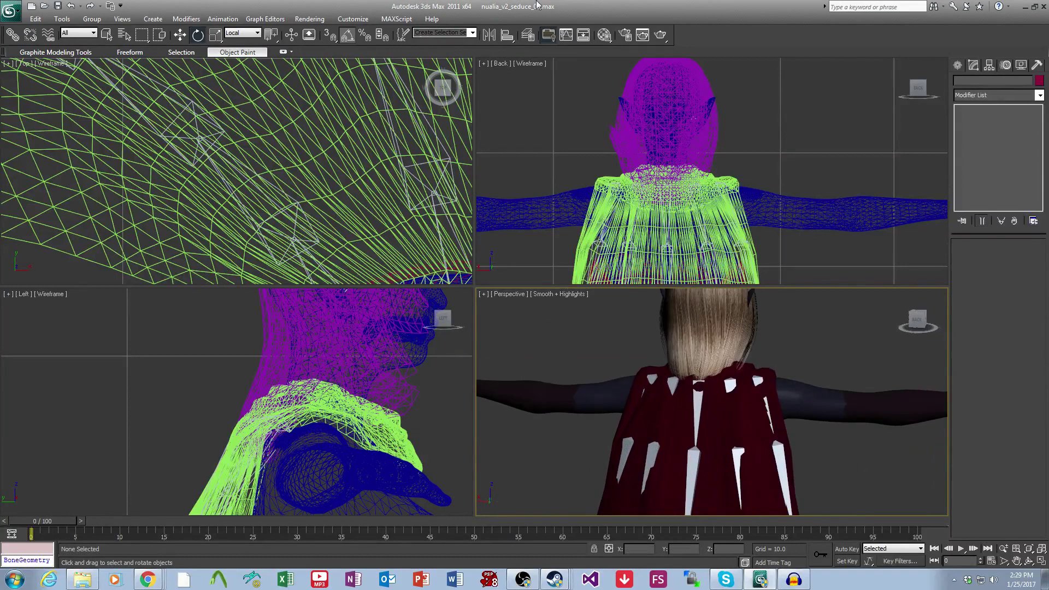
Open Schematic View and select the five root bones of the cloak chains.
left_click(583, 38)
scroll(631, 150, "down", 3)
middle_click_drag(923, 163, 624, 192)
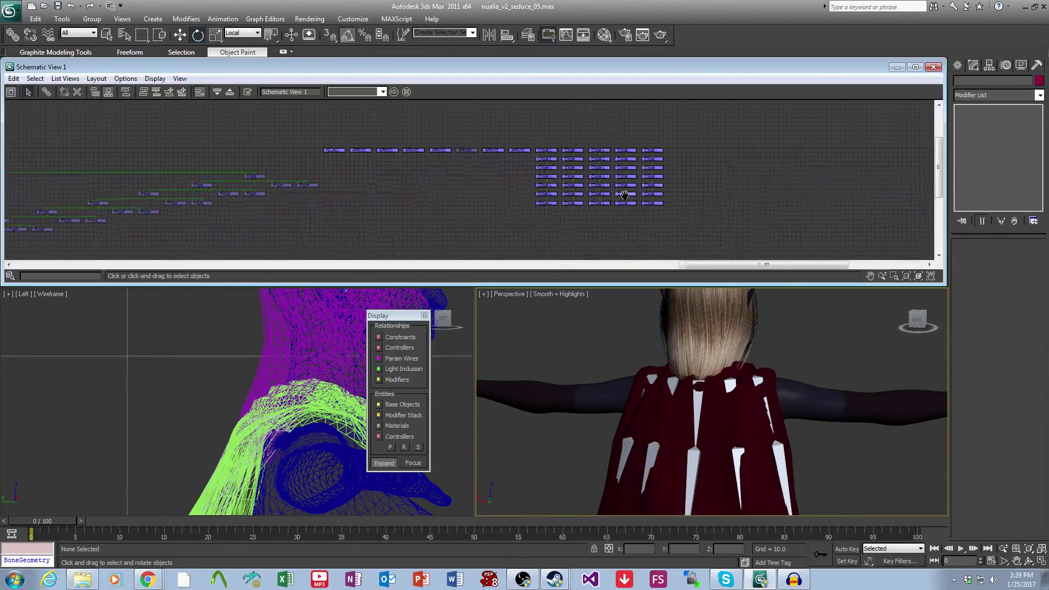
scroll(683, 160, "up", 3)
middle_click_drag(682, 160, 703, 193)
left_click_drag(718, 176, 415, 168)
middle_click_drag(361, 200, 655, 191)
scroll(440, 207, "down", 2)
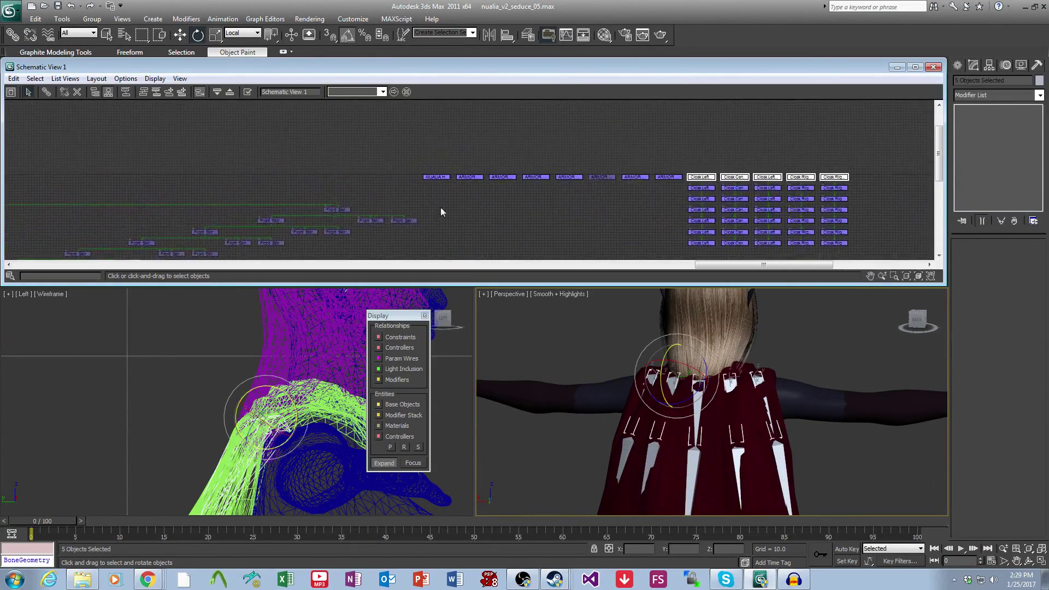
Locate the ValveBiped node above the neck bones in the schematic hierarchy as a parent for the cloak chains.
middle_click_drag(440, 207, 683, 189)
middle_click_drag(205, 165, 450, 157)
scroll(339, 198, "up", 8)
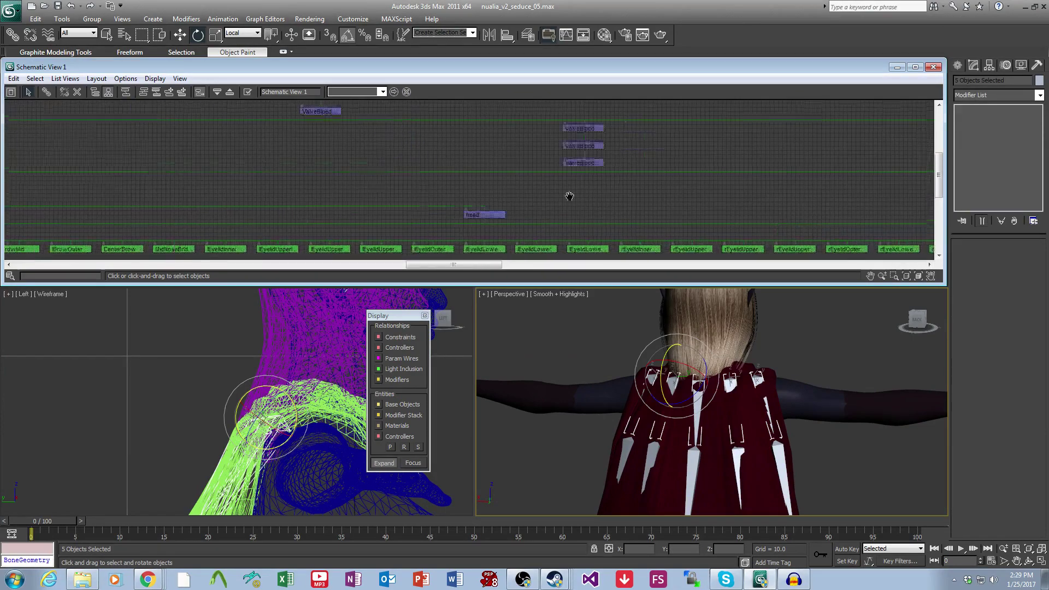
middle_click_drag(566, 176, 929, 183)
middle_click_drag(109, 193, 579, 199)
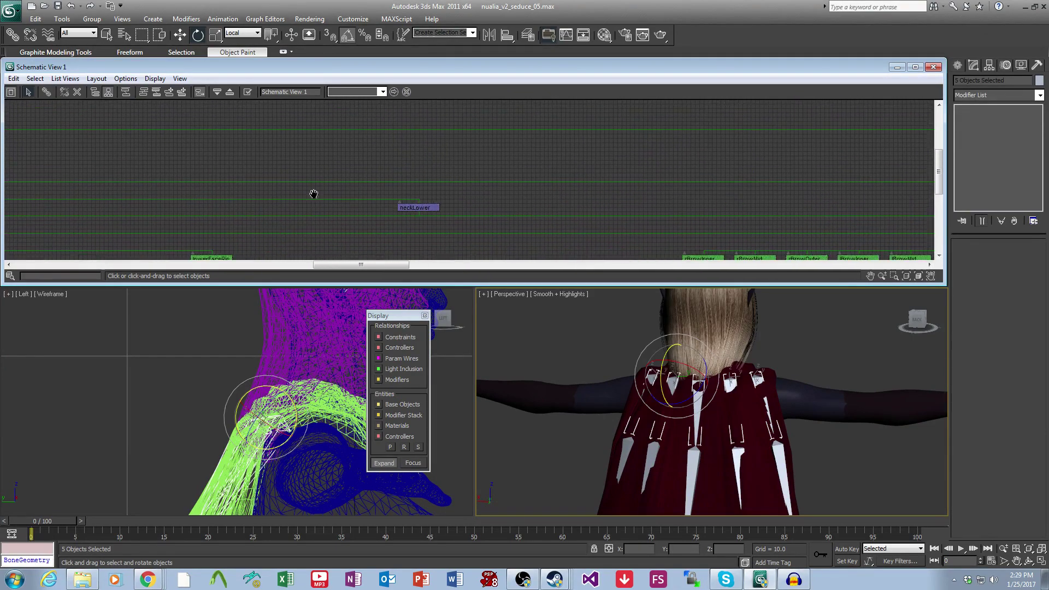
middle_click_drag(314, 194, 620, 220)
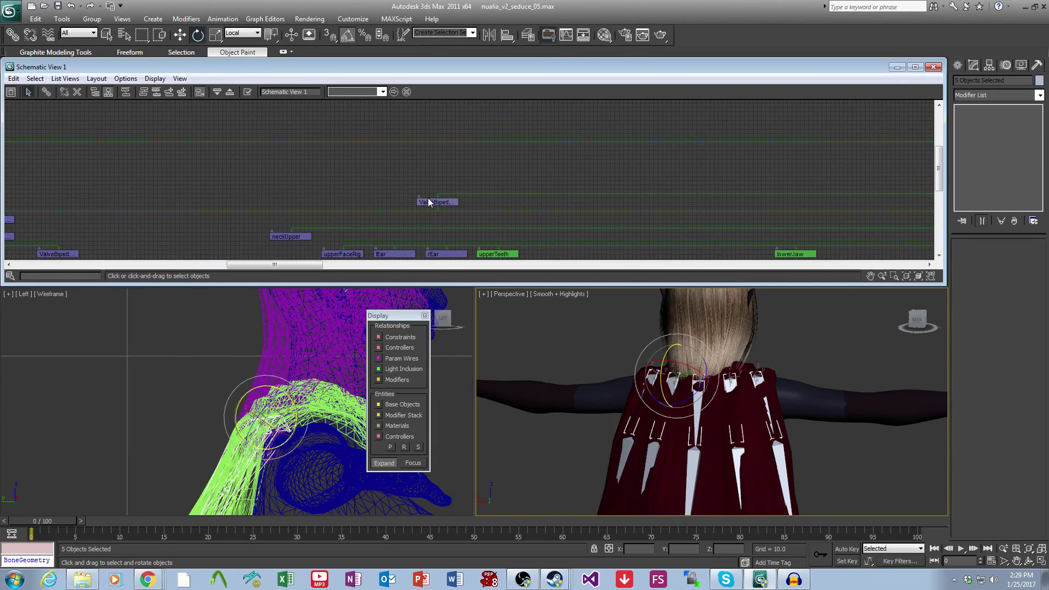
scroll(564, 224, "down", 3)
Move the five cloak chains in the schematic close to the neck and facial bone nodes.
left_click(46, 91)
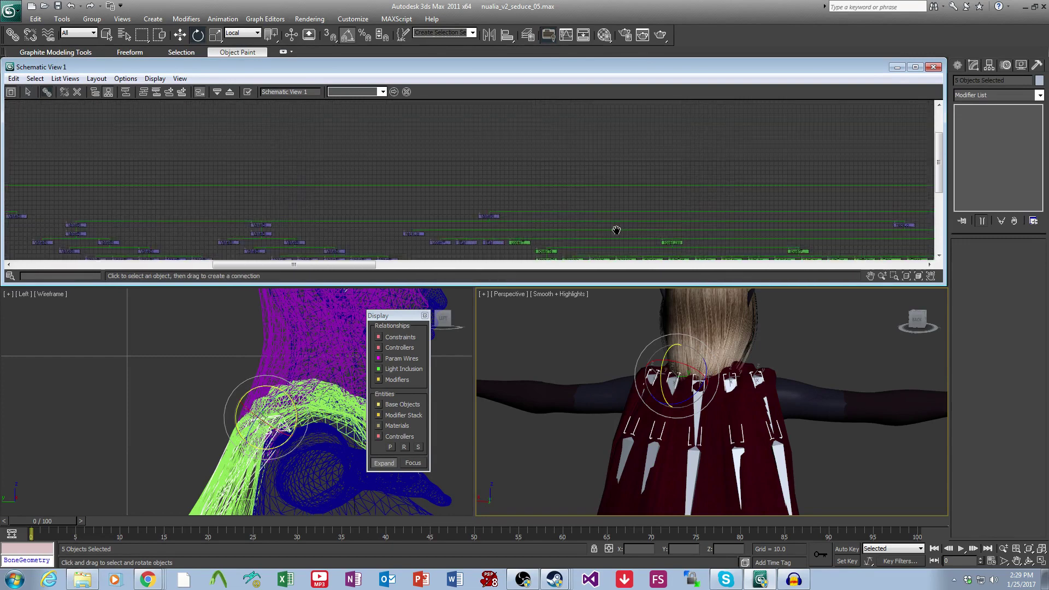
scroll(613, 229, "down", 1)
scroll(571, 224, "down", 2)
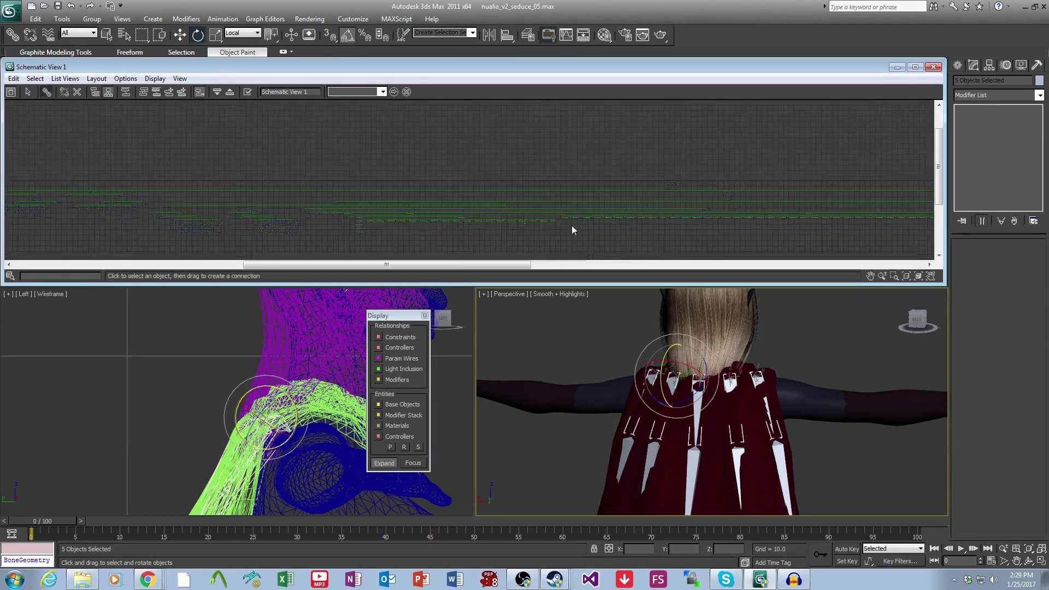
middle_click_drag(629, 213, 593, 191)
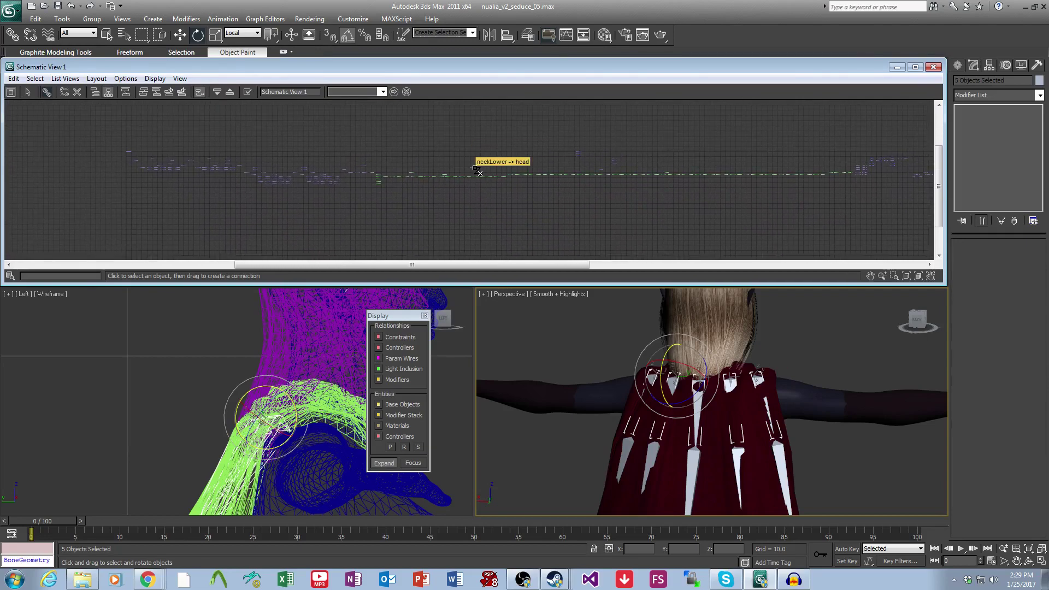
scroll(520, 183, "up", 2)
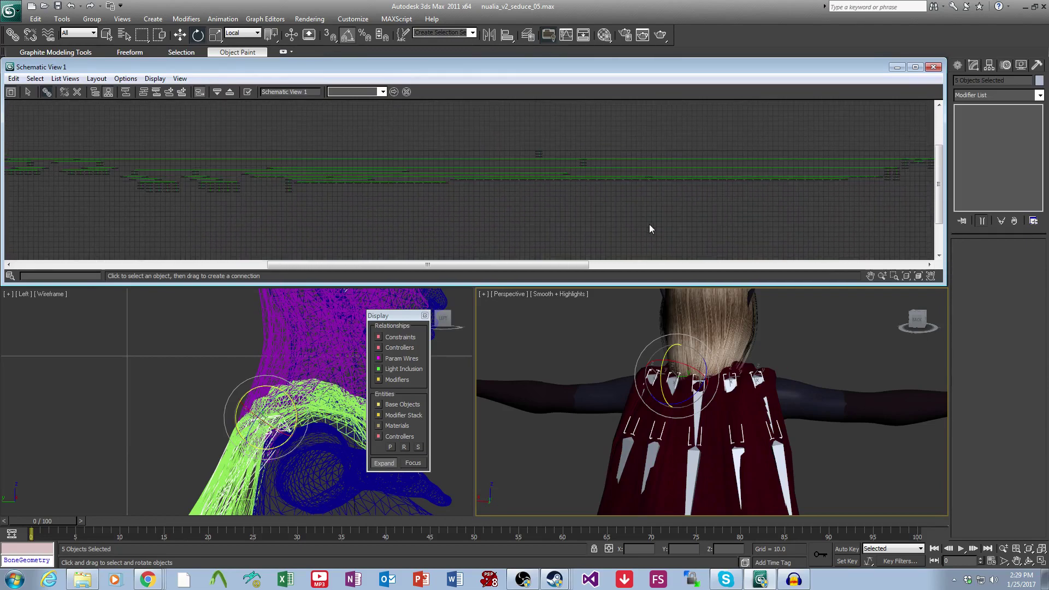
middle_click_drag(649, 224, 394, 211)
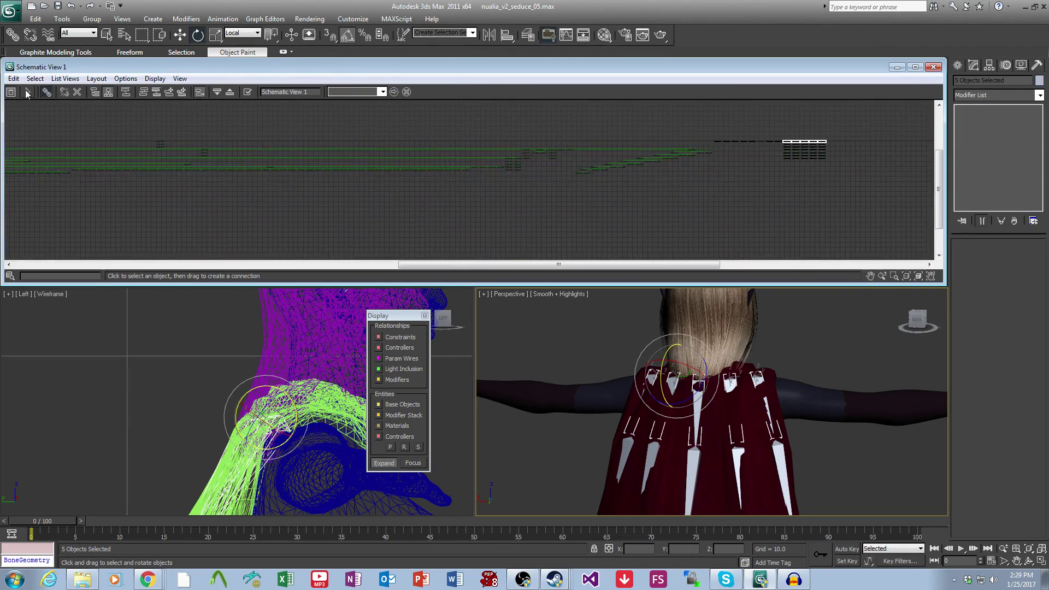
left_click(28, 91)
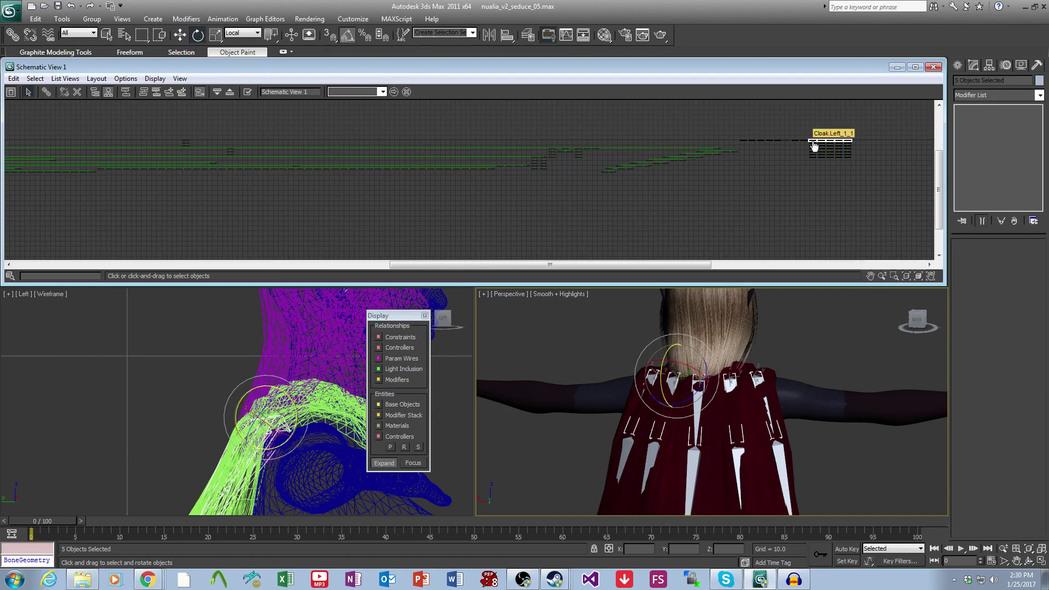
middle_click_drag(15, 189, 626, 223)
Connect the five selected root cloak bones as children of the ValveBiped node one level above neckLower.
scroll(676, 216, "up", 5)
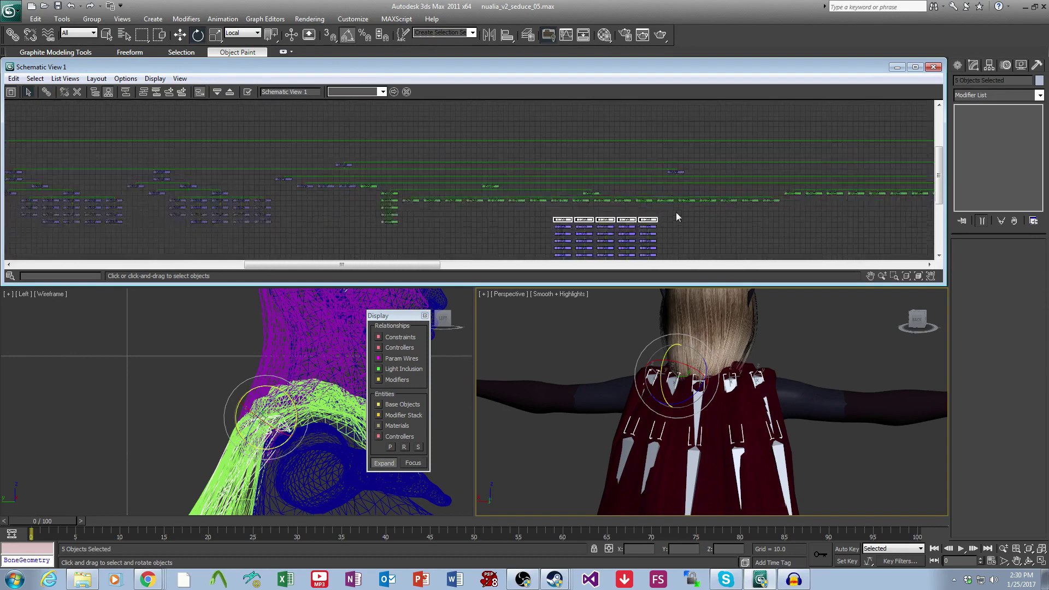
middle_click_drag(529, 209, 568, 217)
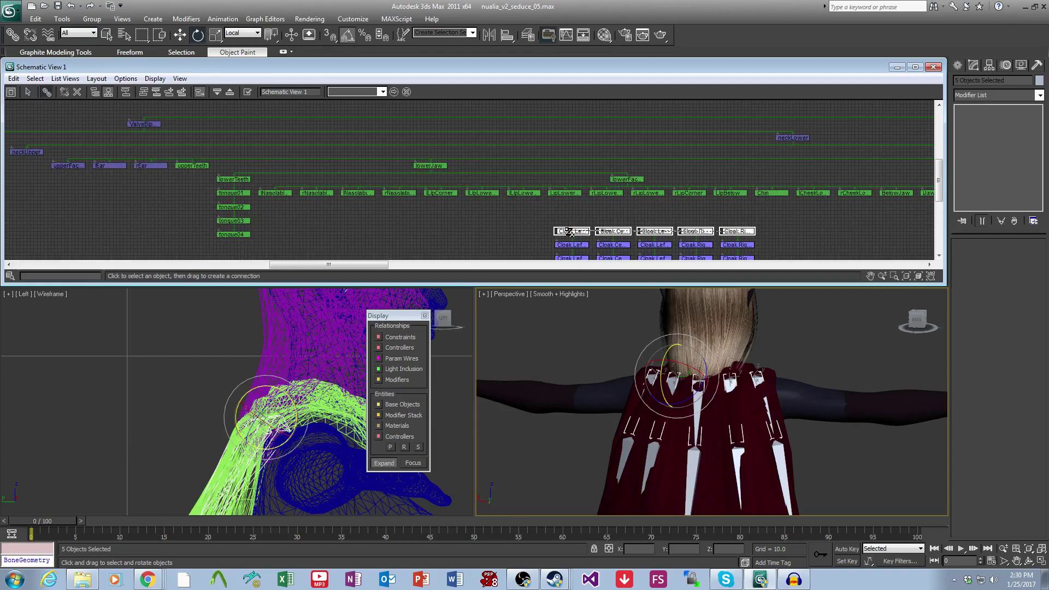
left_click_drag(156, 138, 148, 166)
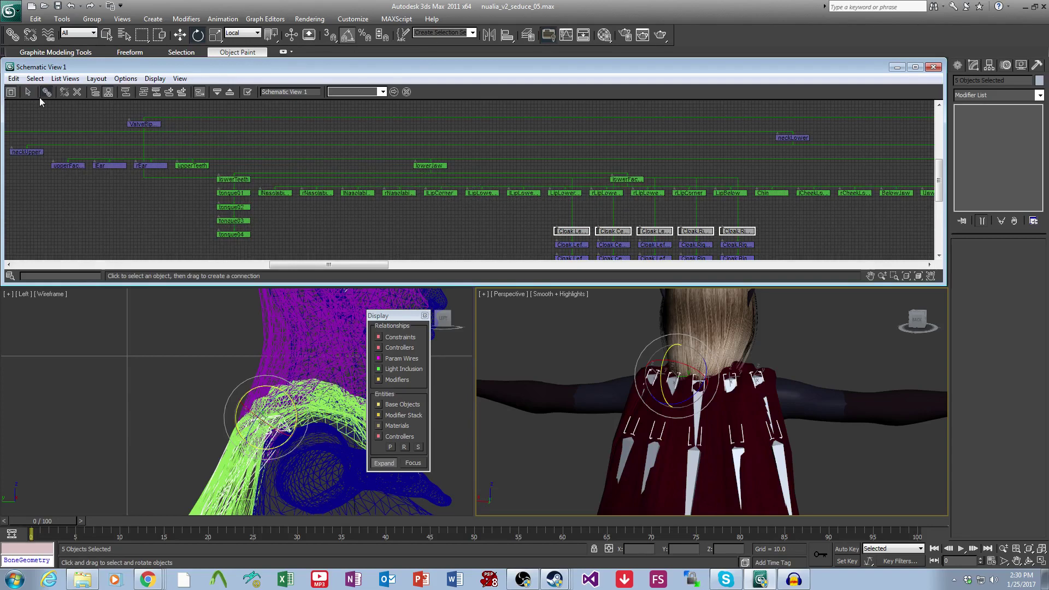
Arrange the cloak chains and surrounding head bone nodes in the schematic hierarchy, and clear the selection.
scroll(424, 146, "down", 5)
left_click_drag(793, 241, 228, 109)
left_click(106, 81)
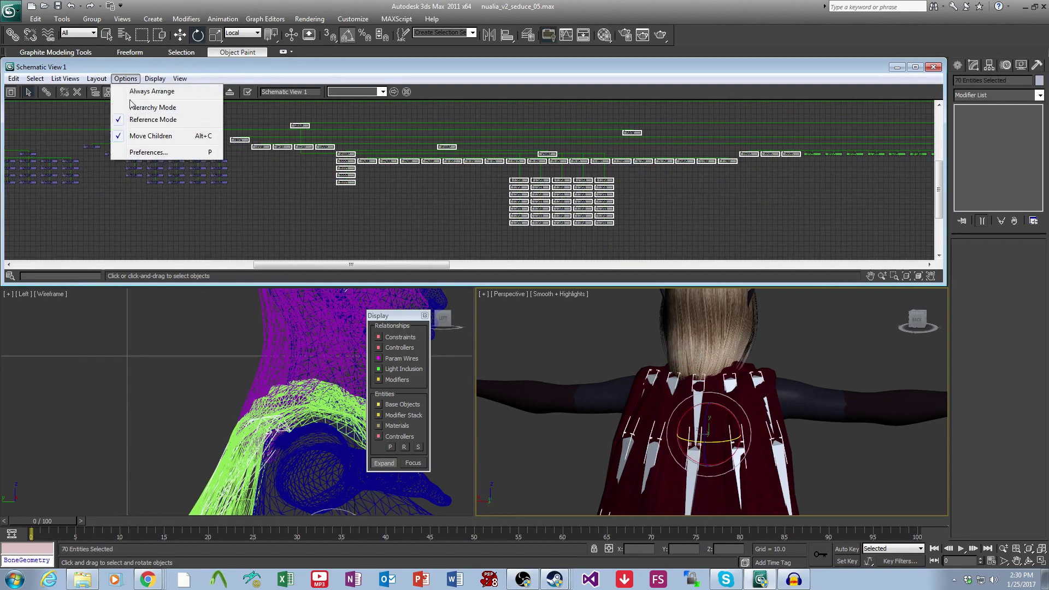
left_click(123, 111)
left_click(651, 211)
Examine where the Cloak.Left, Cloak.Center and Cloak.Right chains sit among the ValveBiped and facial nodes.
middle_click_drag(750, 209, 313, 244)
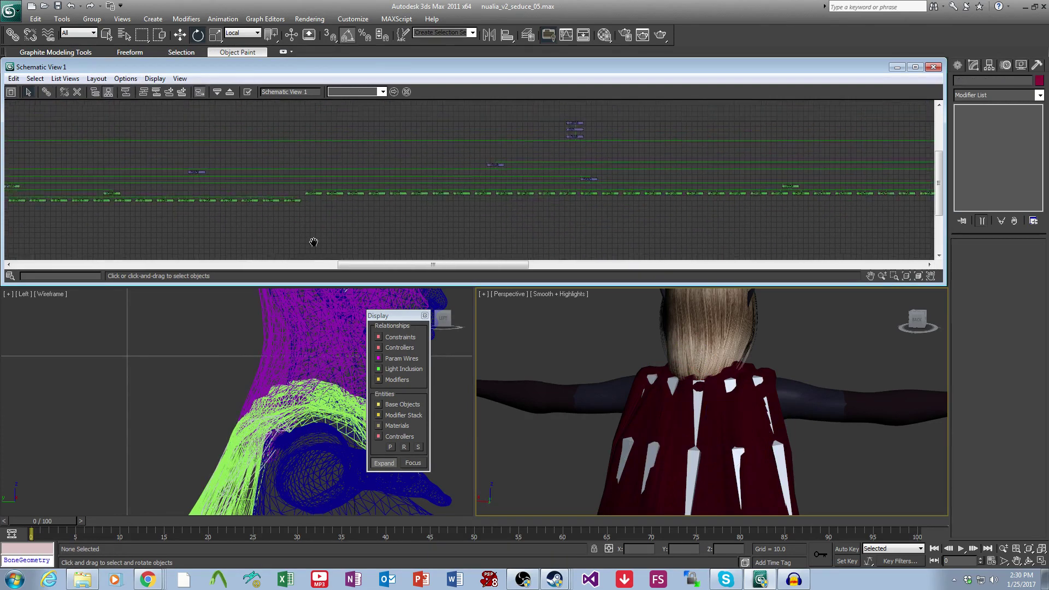
middle_click_drag(824, 213, 443, 213)
middle_click_drag(891, 182, 599, 195)
scroll(599, 195, "up", 8)
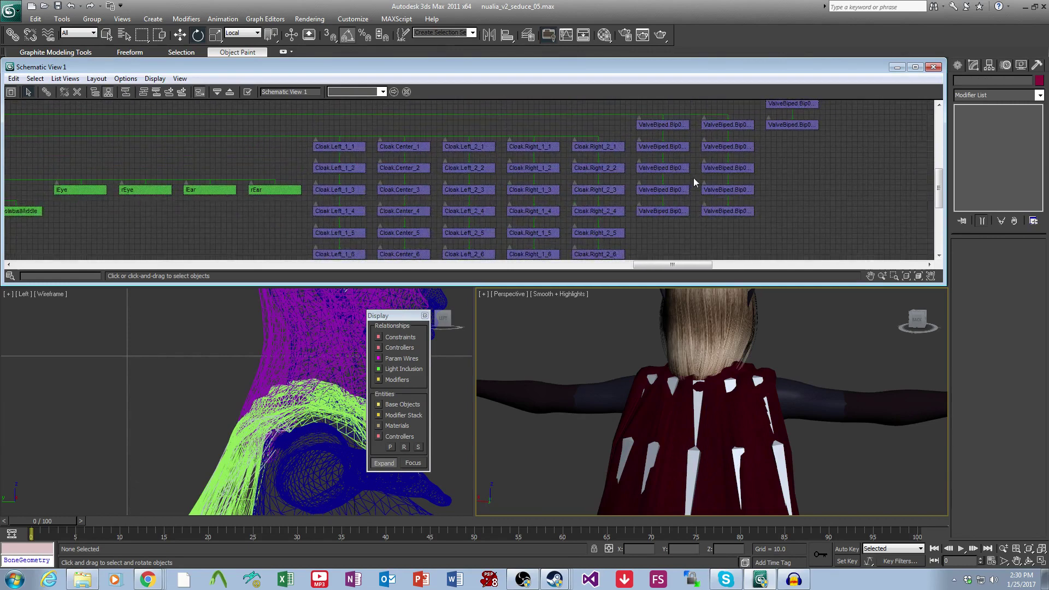
middle_click_drag(694, 178, 666, 203)
scroll(665, 203, "down", 2)
scroll(762, 418, "down", 5)
Close Schematic View and turn the perspective view to show the cloak and skirt from the front.
middle_click_drag(680, 435, 930, 437, "alt")
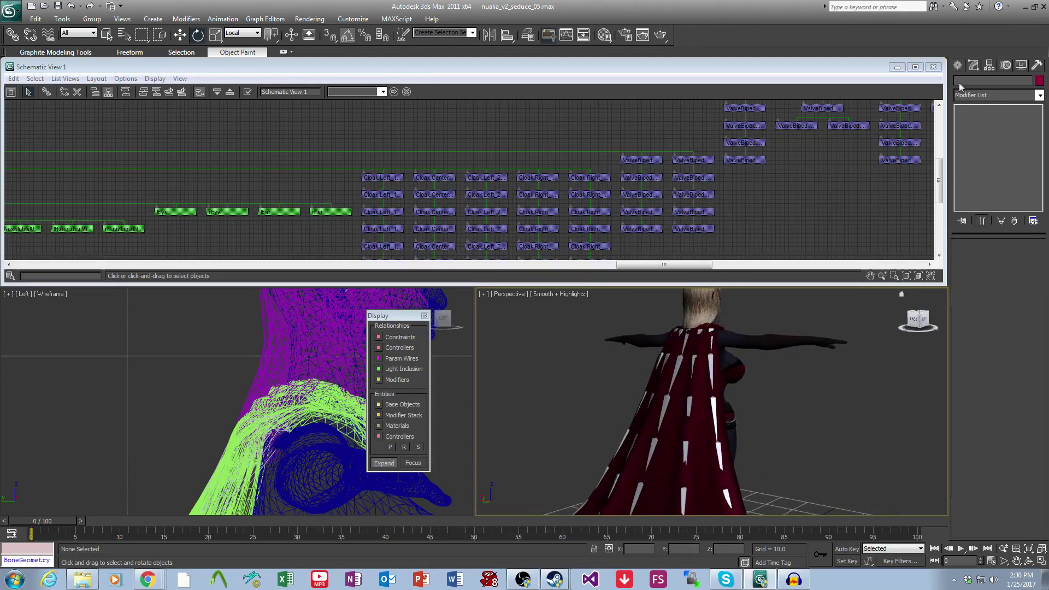
left_click(932, 66)
middle_click_drag(814, 440, 755, 418, "alt")
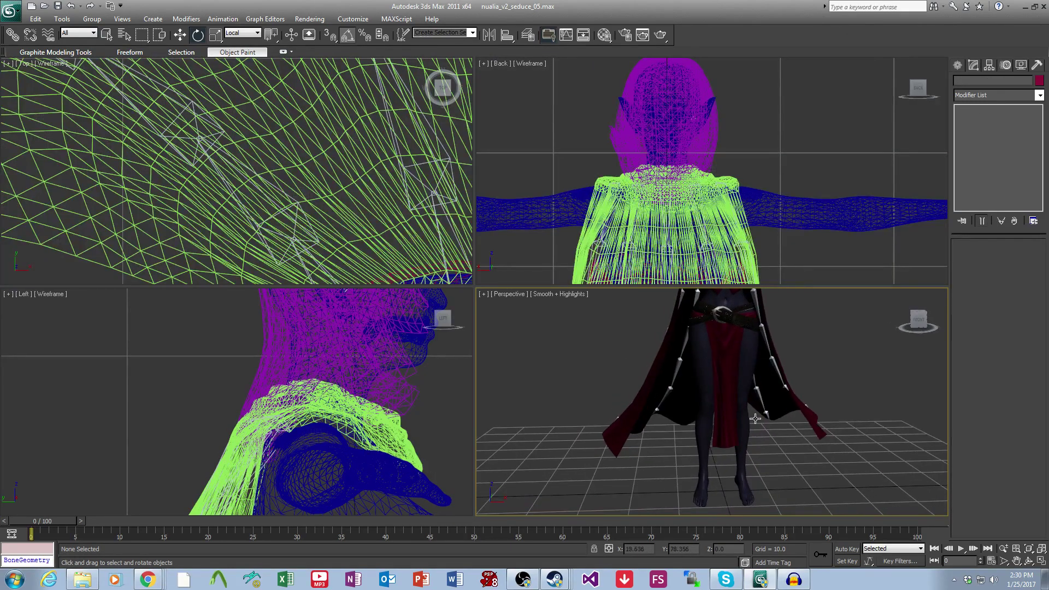
Unhide ARMOR SEDUCE LEGGINGS and frame the character's torso and legs in the perspective view.
key("5")
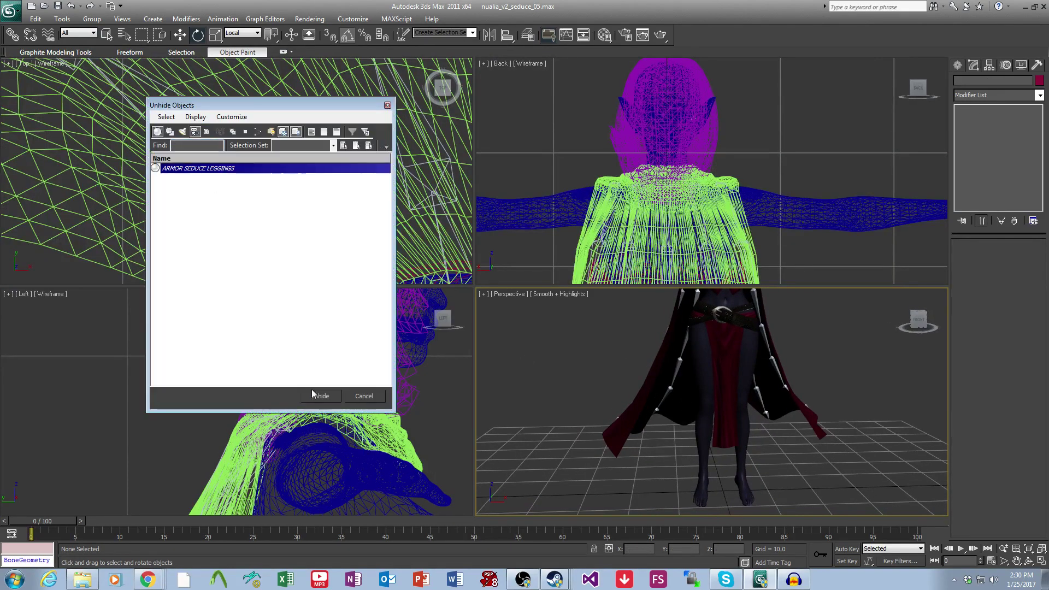
left_click(317, 395)
middle_click_drag(767, 416, 741, 427)
middle_click_drag(757, 319, 787, 374)
scroll(739, 428, "up", 3)
scroll(796, 421, "down", 3)
middle_click_drag(787, 450, 751, 432)
middle_click_drag(746, 182, 753, 192)
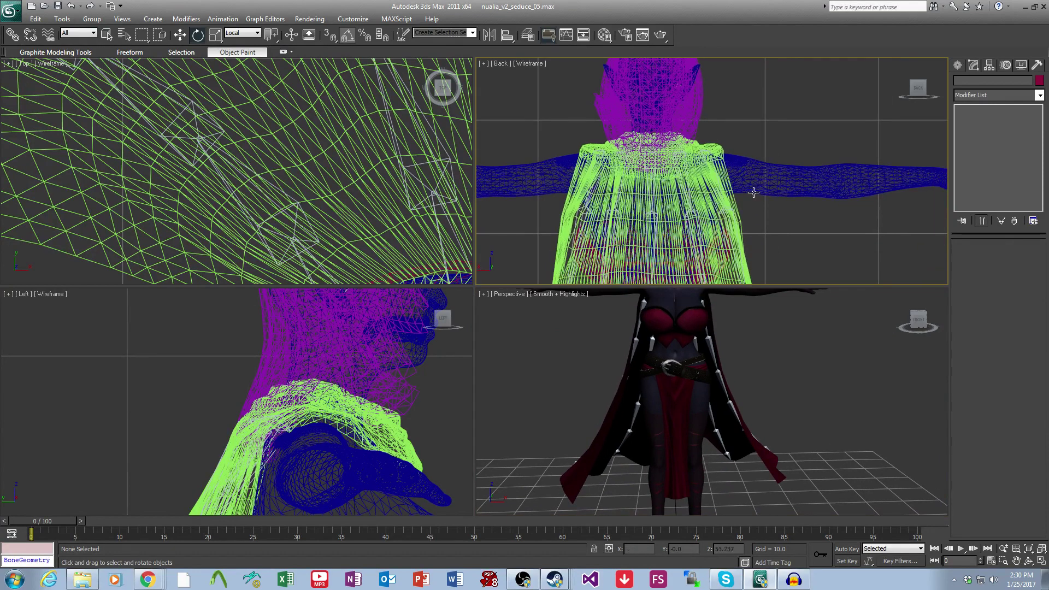
Open Schematic View, select the ValveBiped.Bip01_R_UpperArm bone and test-rotate it to check the shoulder's deformation with the cloak.
left_click(584, 35)
middle_click_drag(532, 171, 841, 172)
middle_click_drag(248, 175, 338, 174)
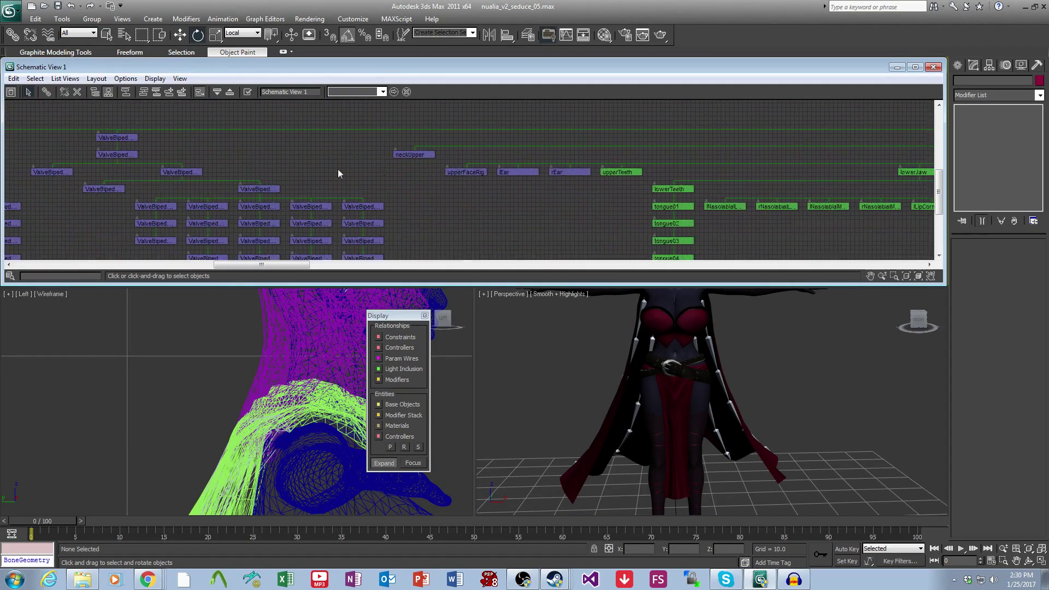
left_click(112, 155)
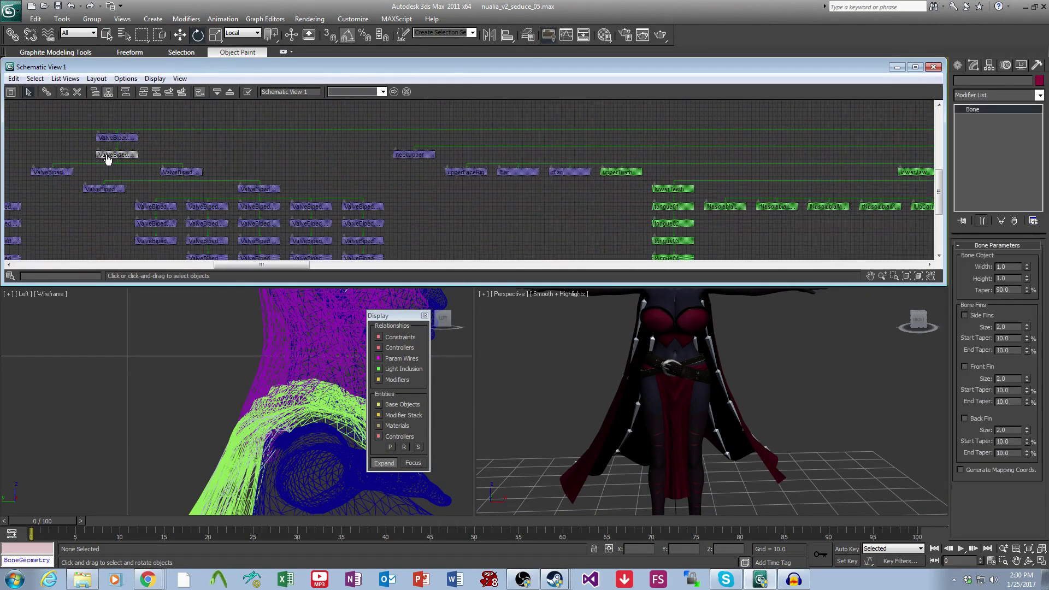
middle_click_drag(761, 339, 769, 419)
scroll(769, 419, "up", 5)
middle_click_drag(655, 322, 741, 359)
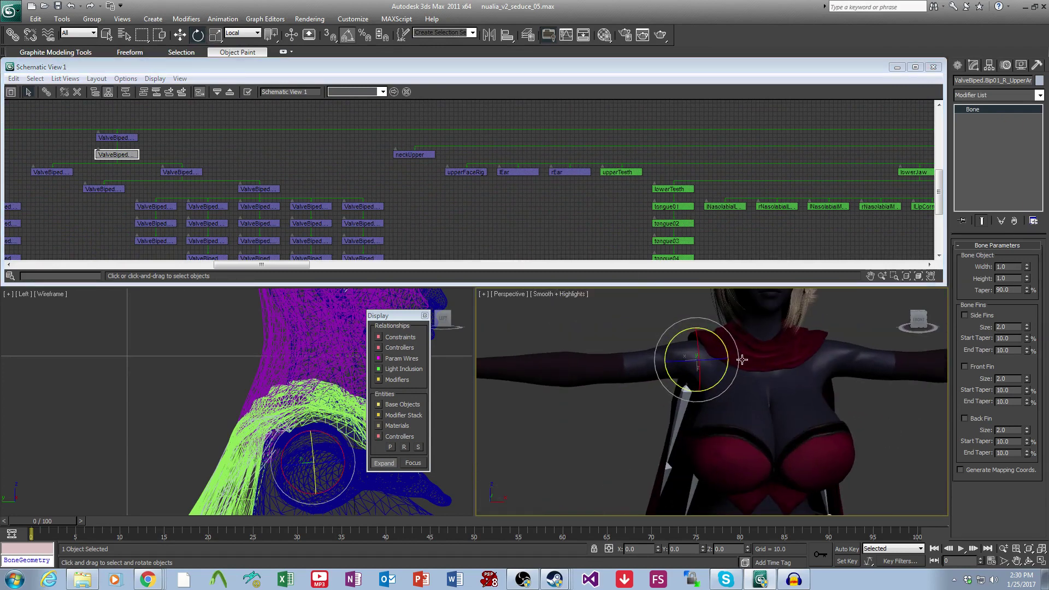
left_click_drag(724, 341, 698, 363)
Test-rotate the ValveBiped.Bip01_R_Thigh bone about its local Y axis to check the leg and skirt deformation, and undo the rotation.
middle_click_drag(770, 421, 680, 423, "alt")
middle_click_drag(189, 195, 615, 205)
middle_click_drag(338, 129, 358, 150)
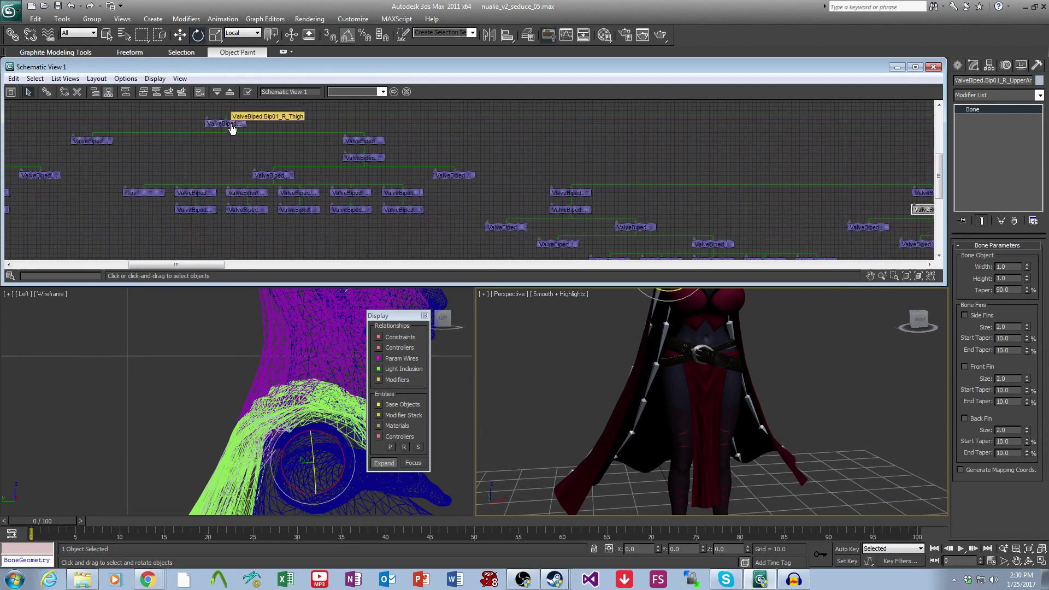
left_click(233, 128)
left_click_drag(717, 356, 718, 362)
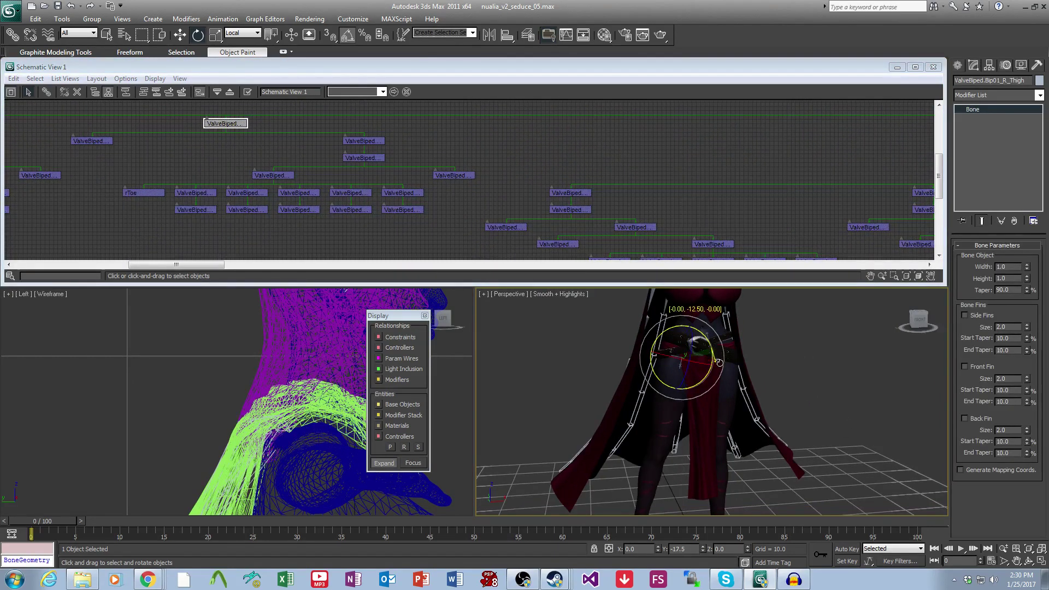
scroll(748, 442, "up", 3)
key("ctrl+z")
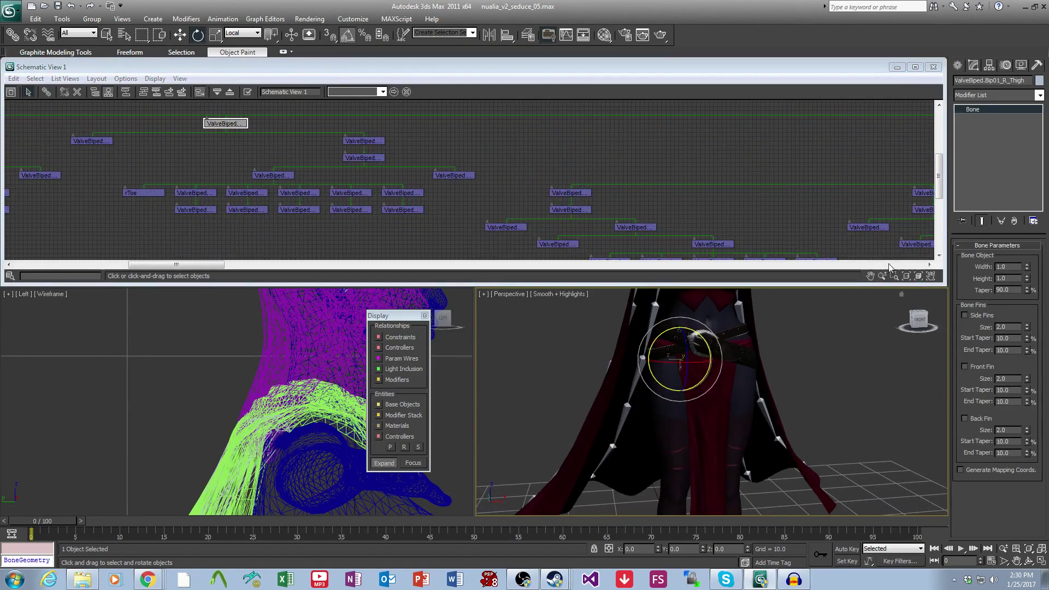
Close Schematic View and deselect the right thigh bone.
left_click(932, 66)
scroll(741, 339, "down", 5)
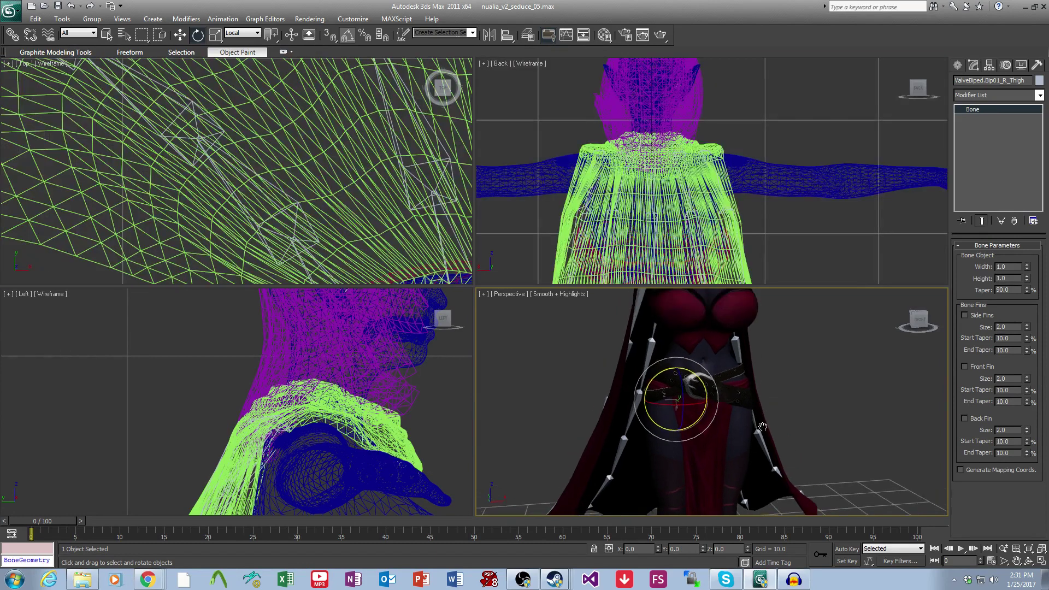
left_click(783, 421)
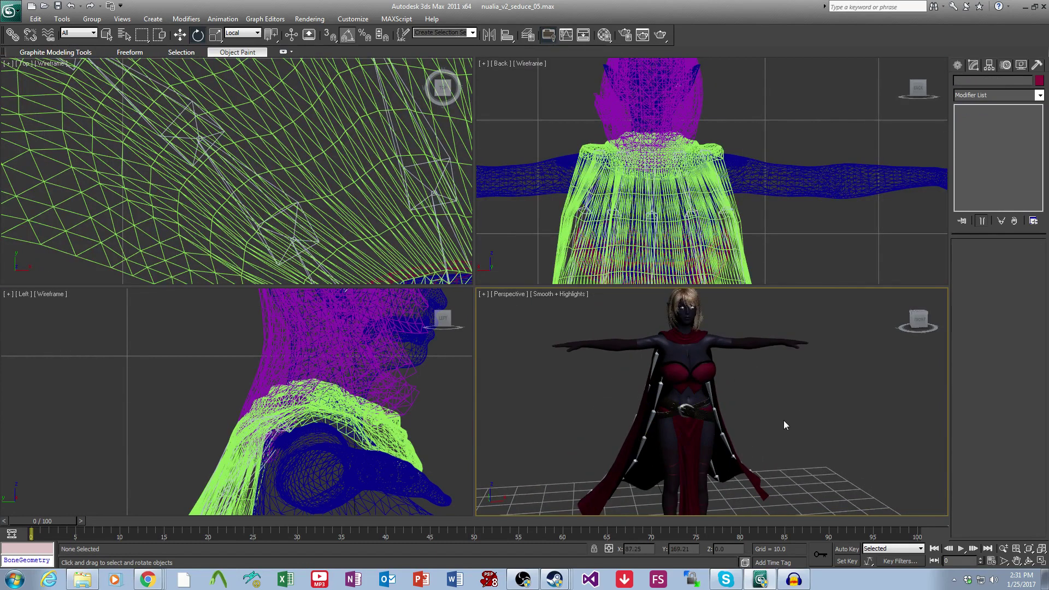
scroll(777, 385, "up", 3)
middle_click_drag(783, 420, 758, 389)
List the hidden bones and unhide the Front_Skirt Center, Left and Right bones, numbered 1 to 8.
key("5")
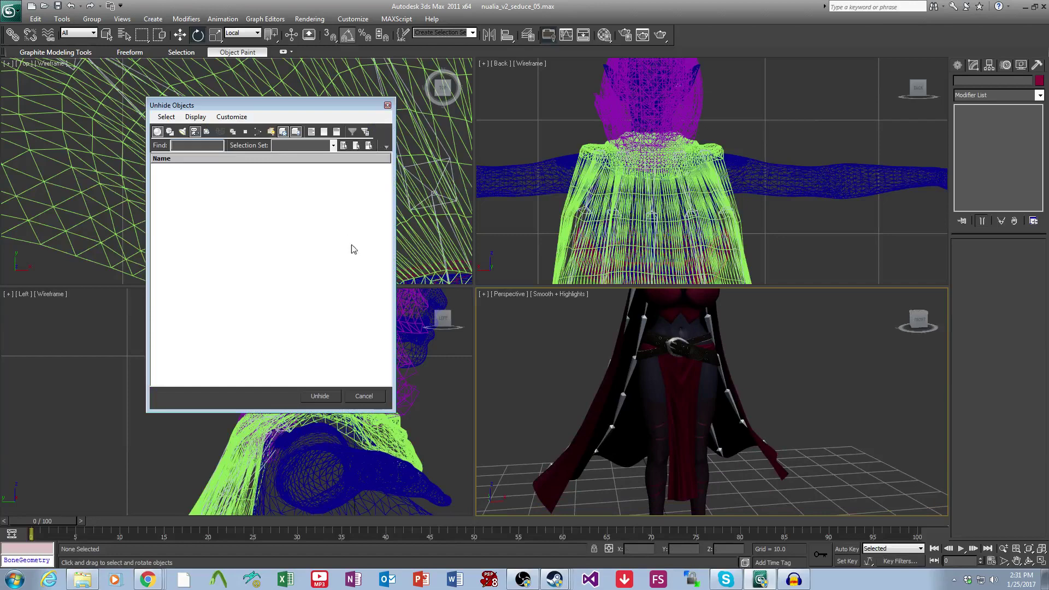
left_click(258, 131)
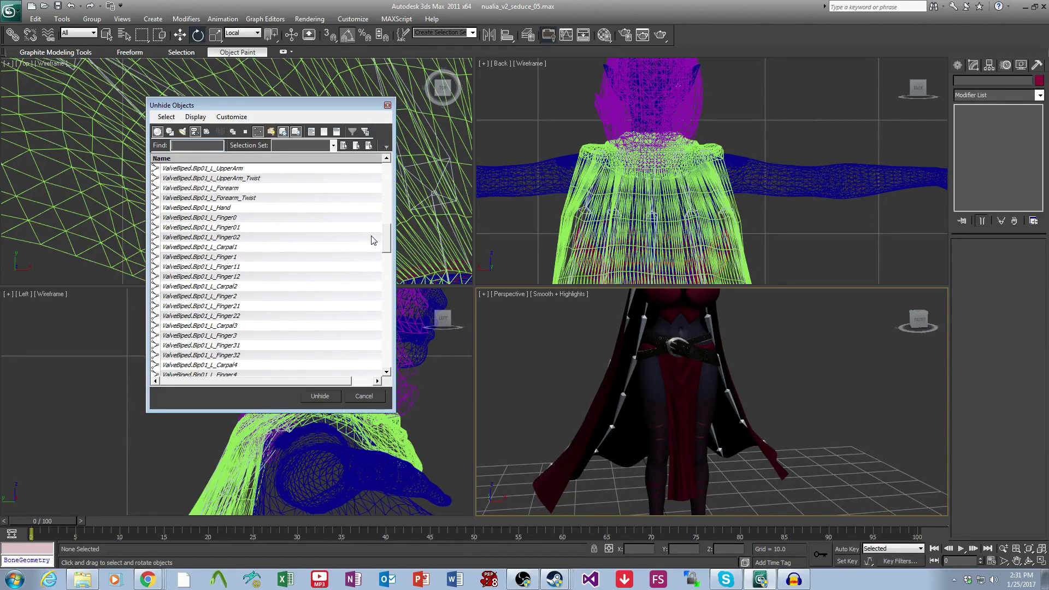
scroll(371, 240, "down", 10)
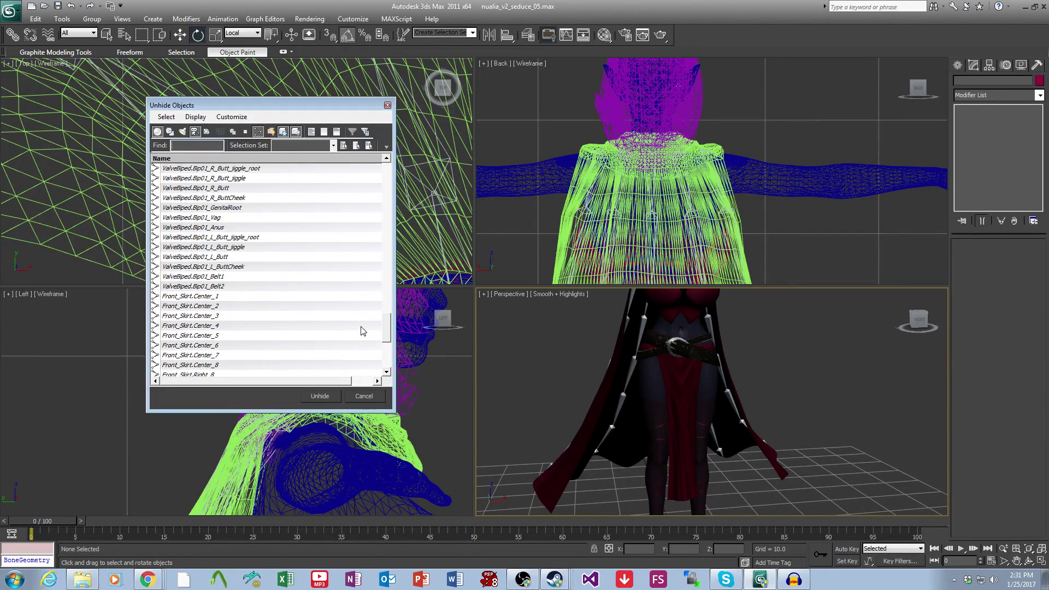
scroll(360, 331, "down", 5)
key("ctrl+a")
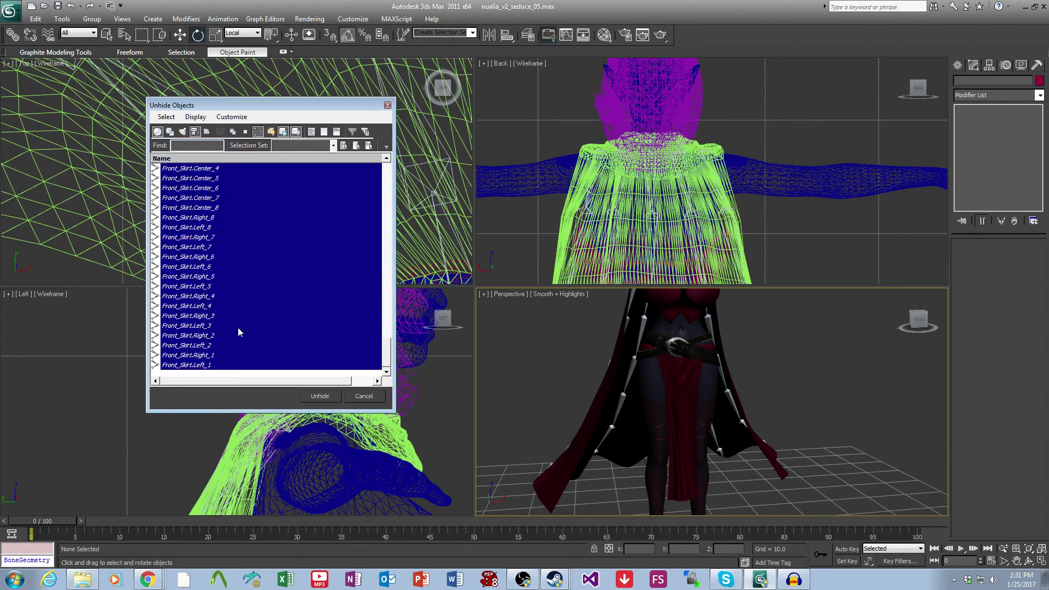
left_click(330, 398)
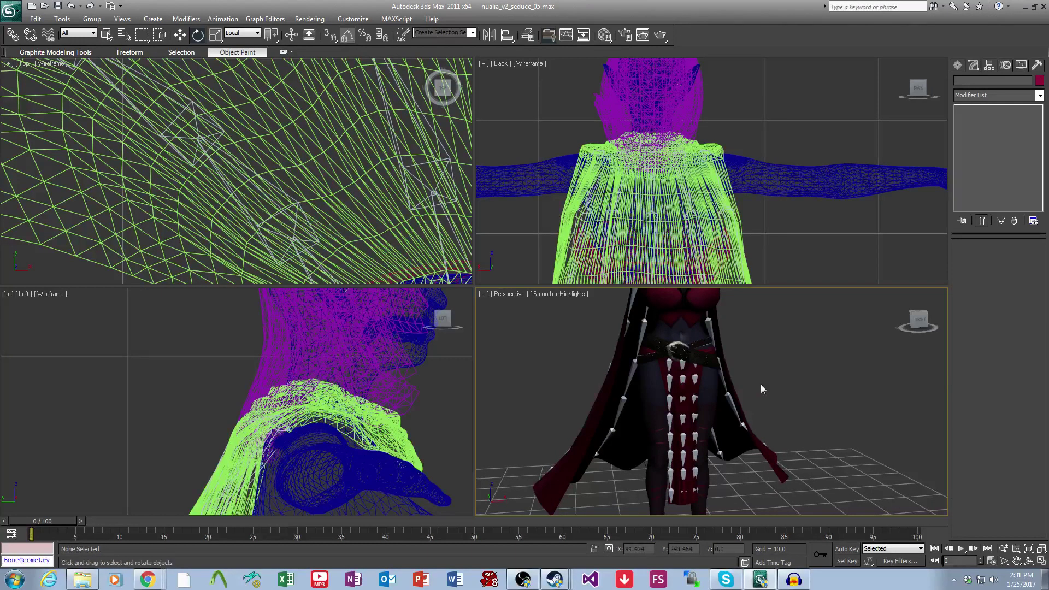
scroll(762, 389, "down", 3)
scroll(769, 437, "up", 3)
middle_click_drag(772, 402, 749, 427)
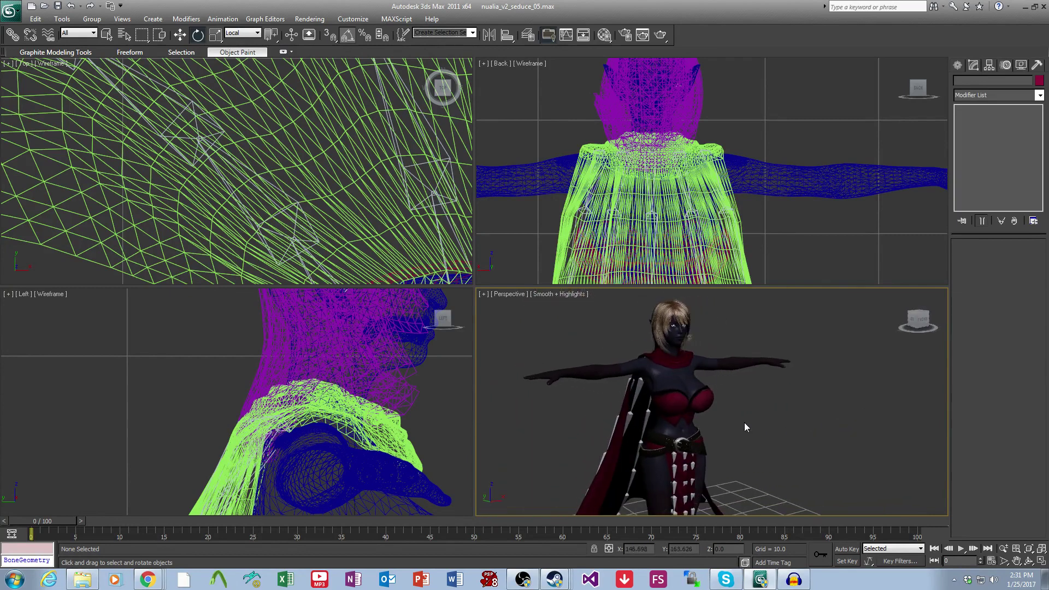